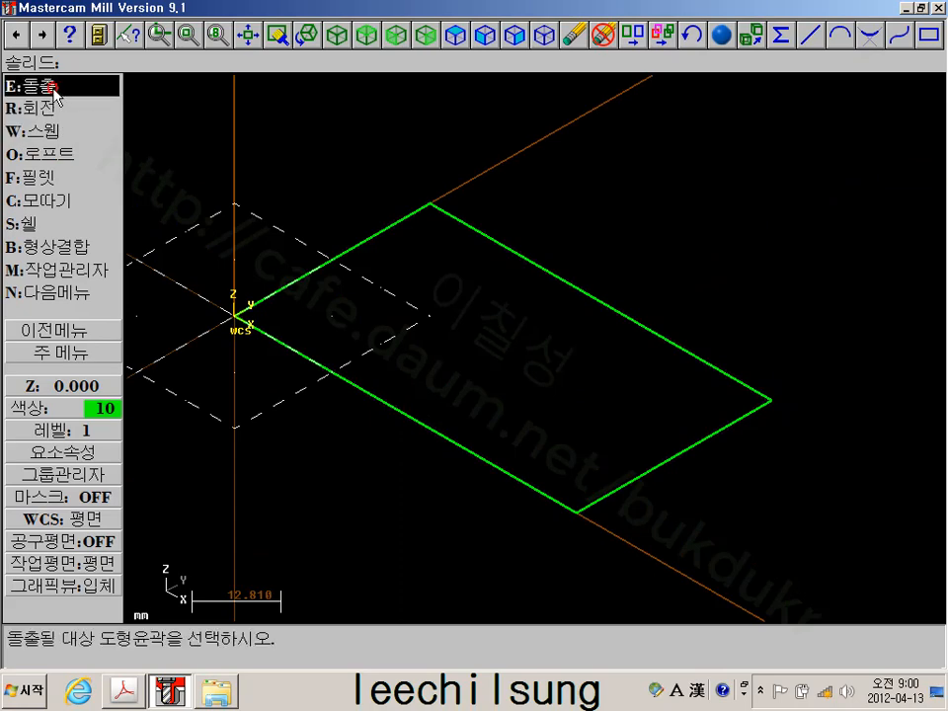
Extrude the base rectangle 40 mm upward as a new solid body
{"action": "left_click", "coordinate": [45, 87]}
{"action": "left_click", "coordinate": [357, 256]}
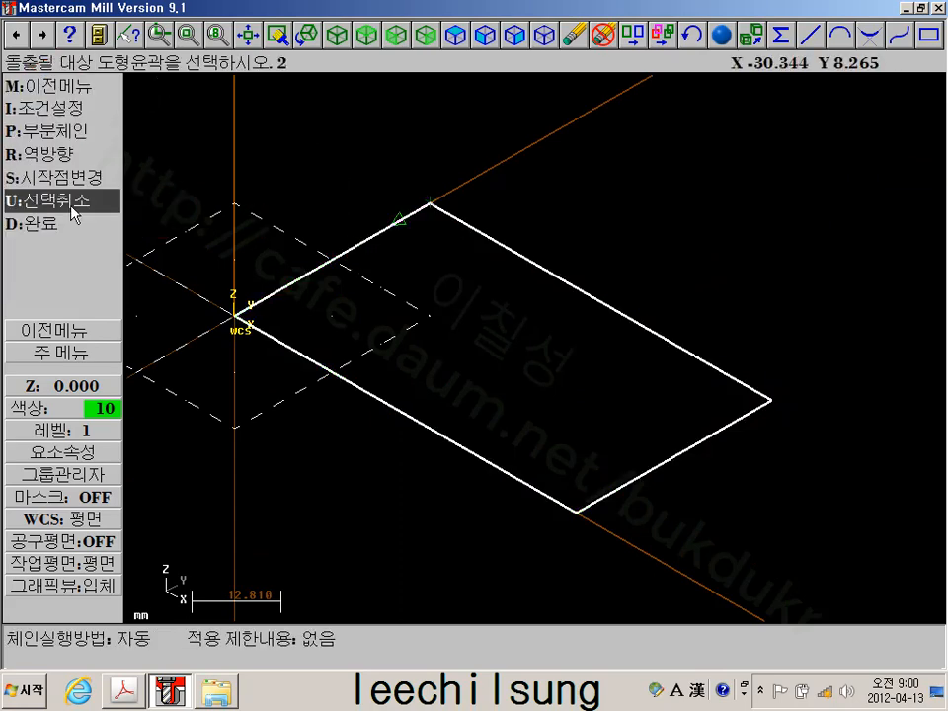
{"action": "left_click", "coordinate": [49, 223]}
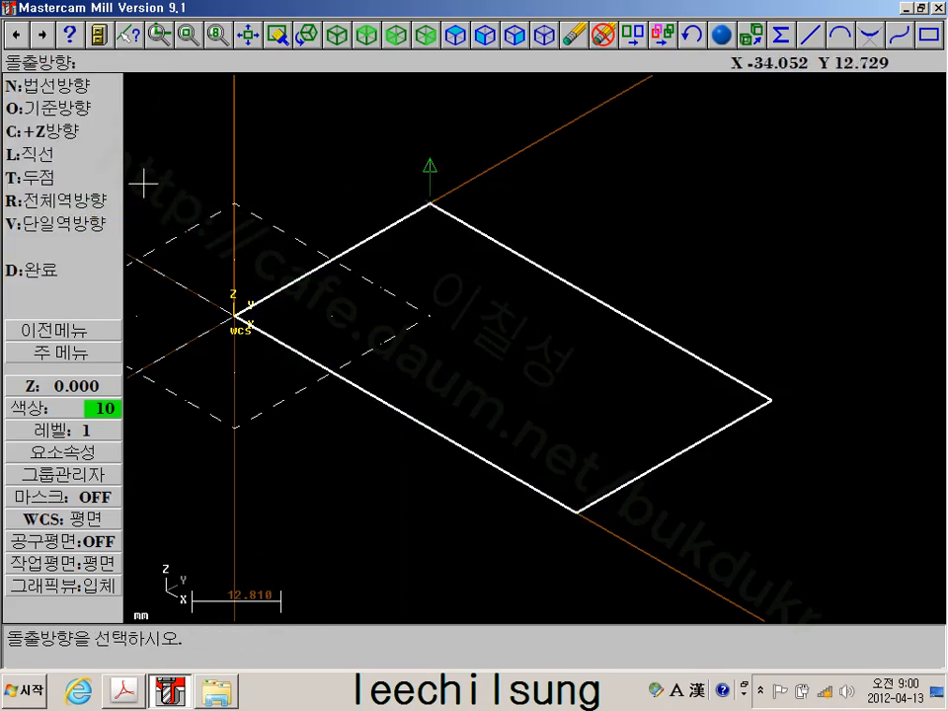
{"action": "left_click", "coordinate": [45, 269]}
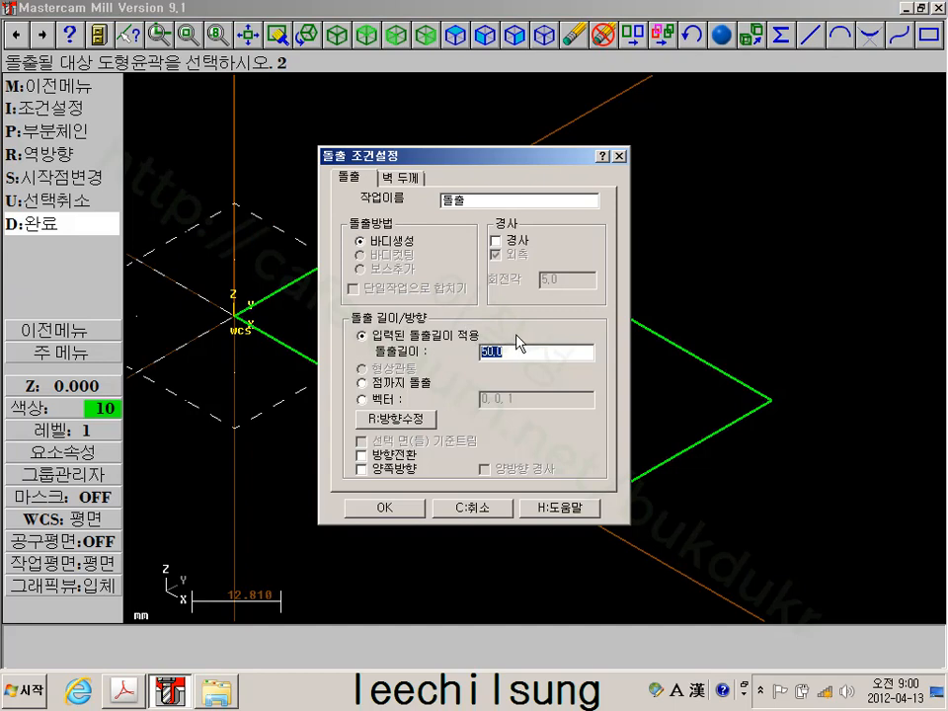
{"action": "type", "text": "40"}
{"action": "left_click", "coordinate": [420, 508]}
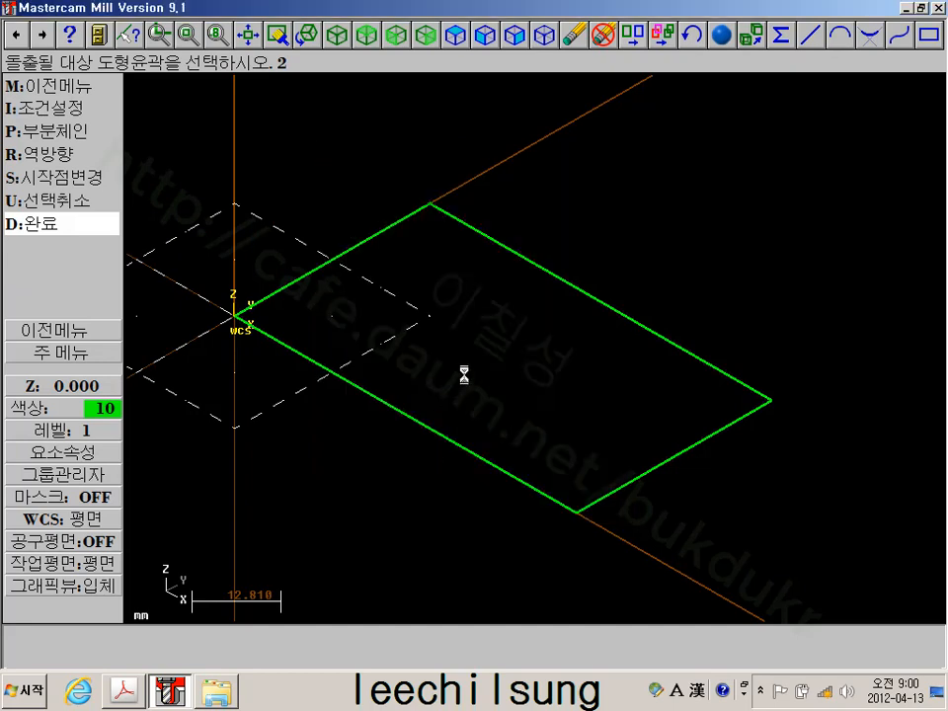
{"action": "scroll", "coordinate": [515, 345], "scroll_direction": "down", "scroll_amount": 2}
{"action": "middle_click_drag", "start_coordinate": [516, 293], "coordinate": [536, 382]}
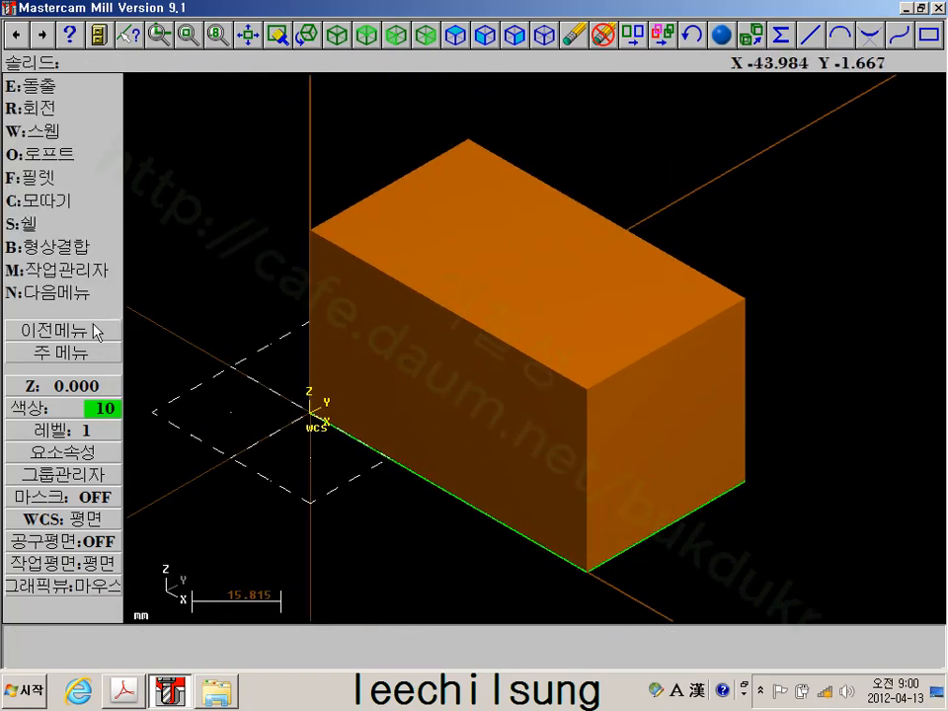
Set the construction depth Z to 40 from the endpoint at the block's upper corner above the origin
{"action": "left_click", "coordinate": [75, 354]}
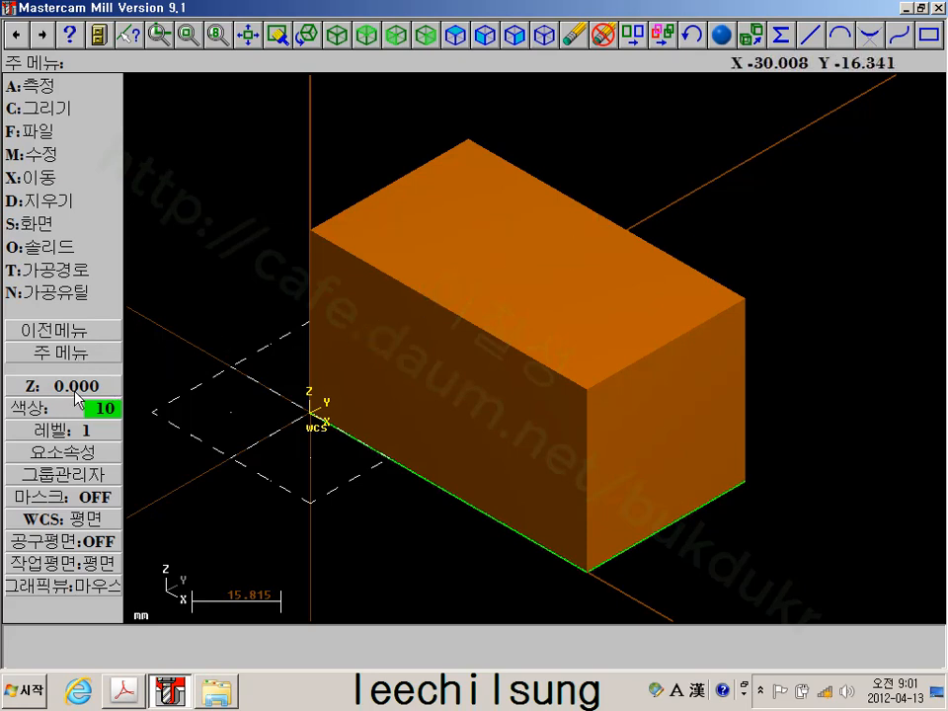
{"action": "left_click", "coordinate": [75, 392]}
{"action": "key", "text": "e"}
{"action": "left_click", "coordinate": [311, 230]}
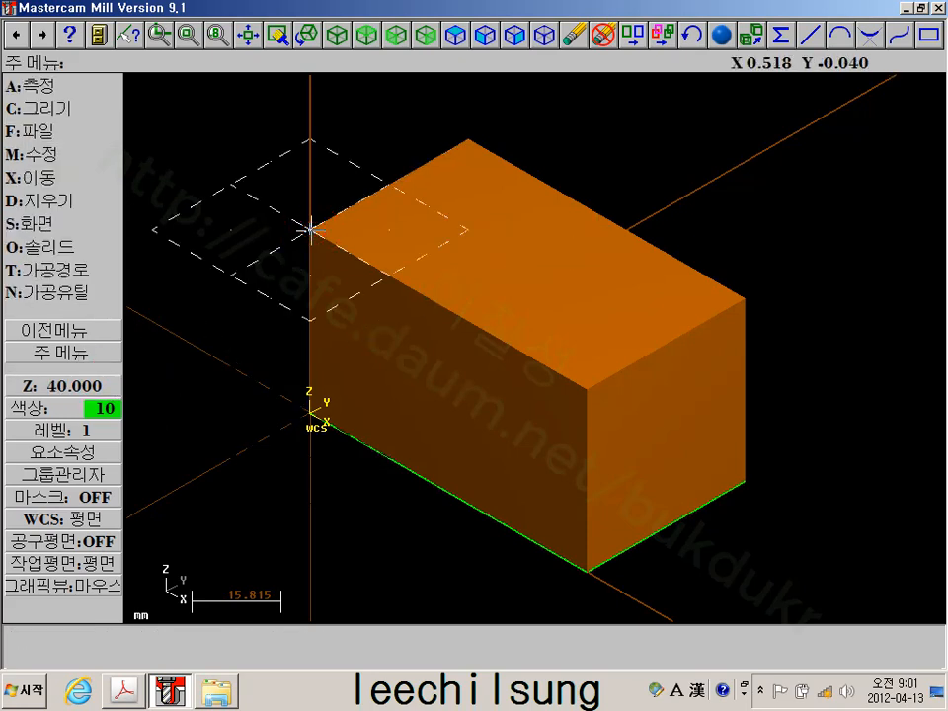
Draw a one-point rectangle 50 wide and 30 high, placing its top-centre anchor at the midpoint of the block's rear top edge
{"action": "left_click", "coordinate": [79, 115]}
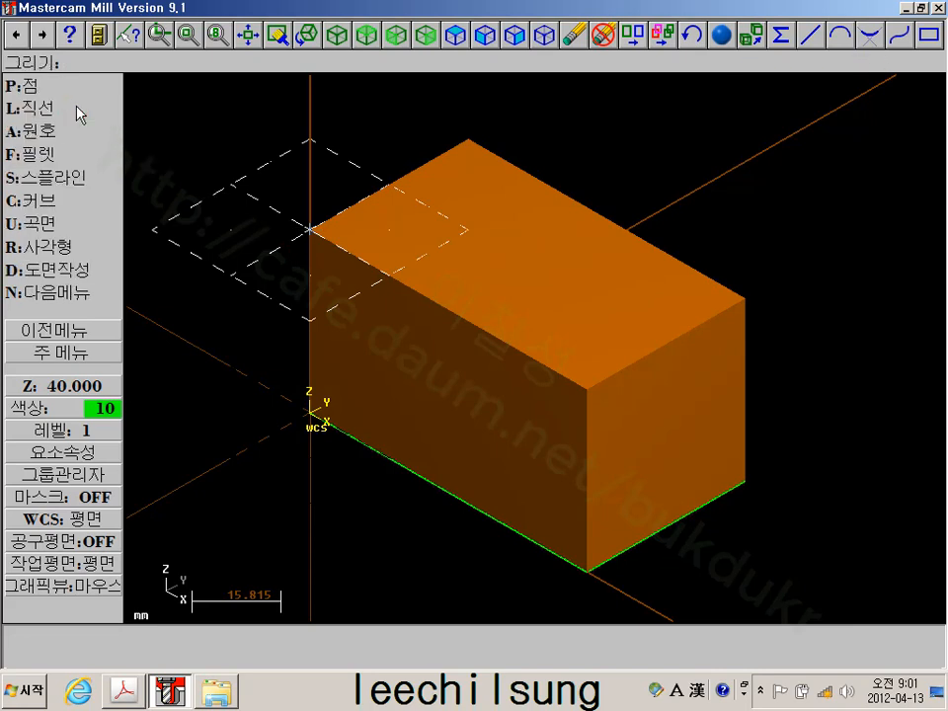
{"action": "left_click", "coordinate": [72, 246]}
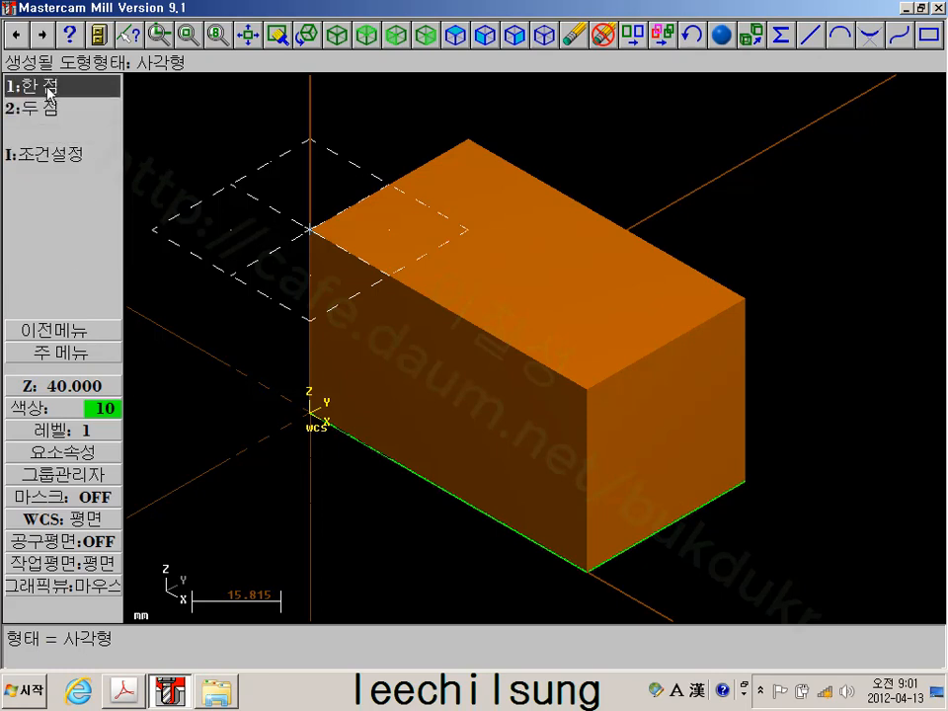
{"action": "left_click", "coordinate": [109, 89]}
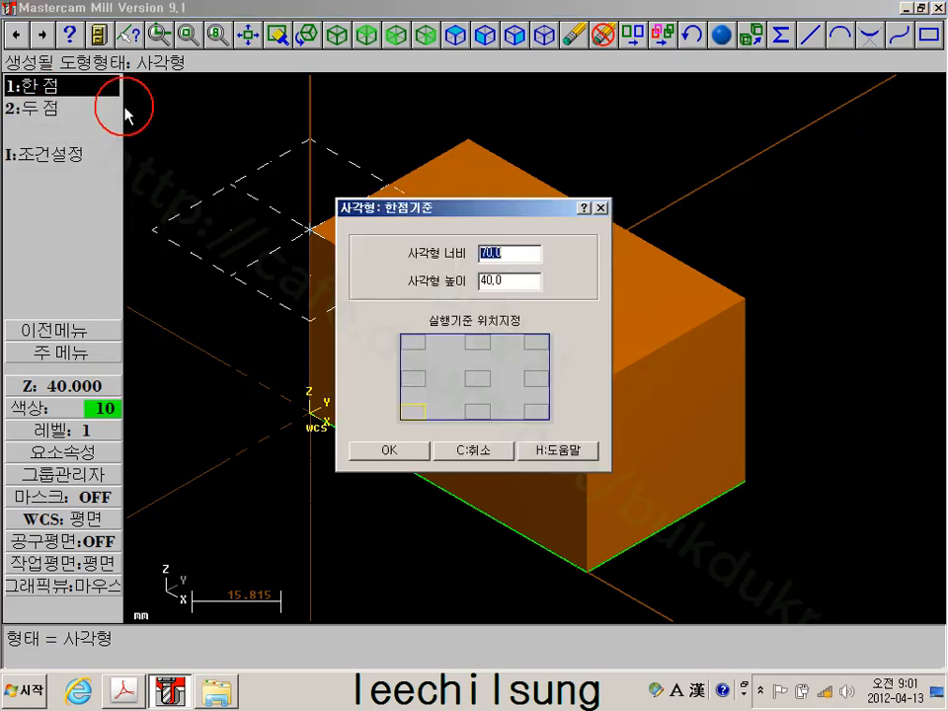
{"action": "left_click", "coordinate": [415, 343]}
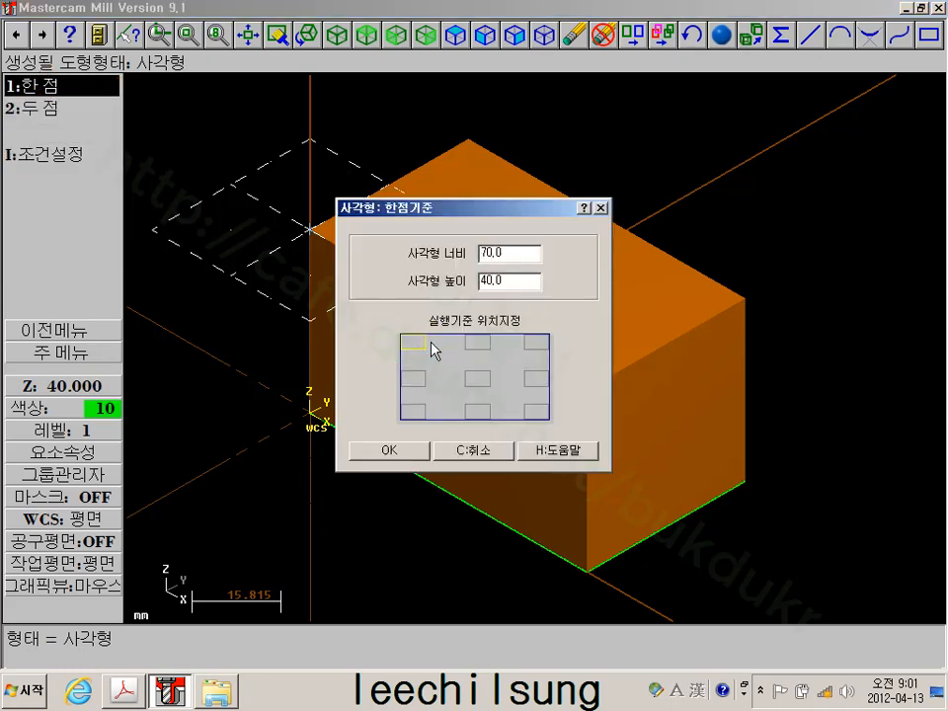
{"action": "left_click", "coordinate": [483, 345]}
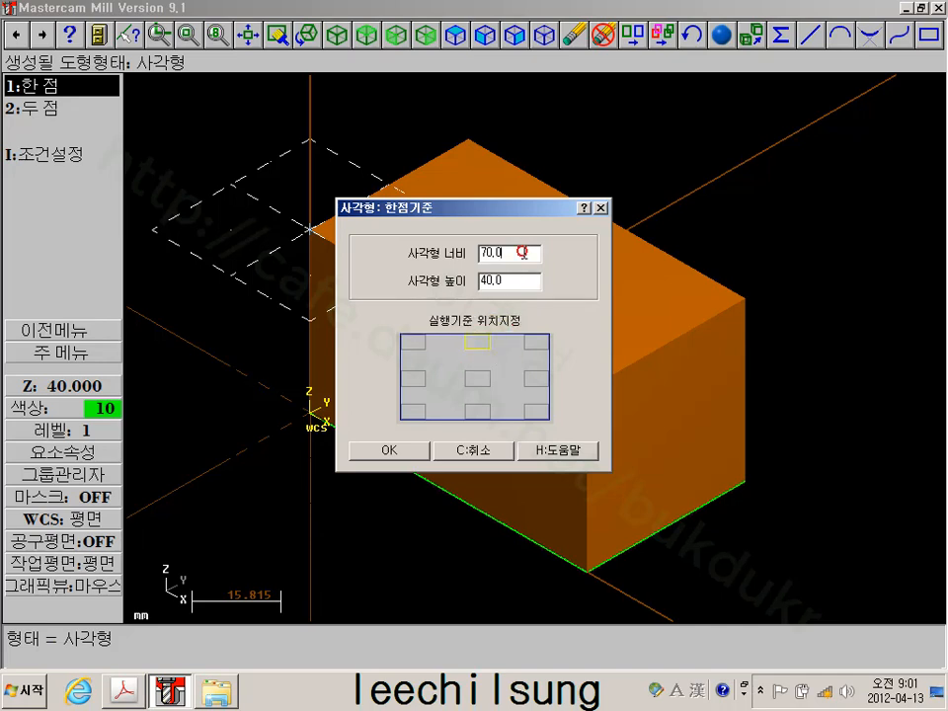
{"action": "left_click_drag", "start_coordinate": [535, 255], "coordinate": [453, 258]}
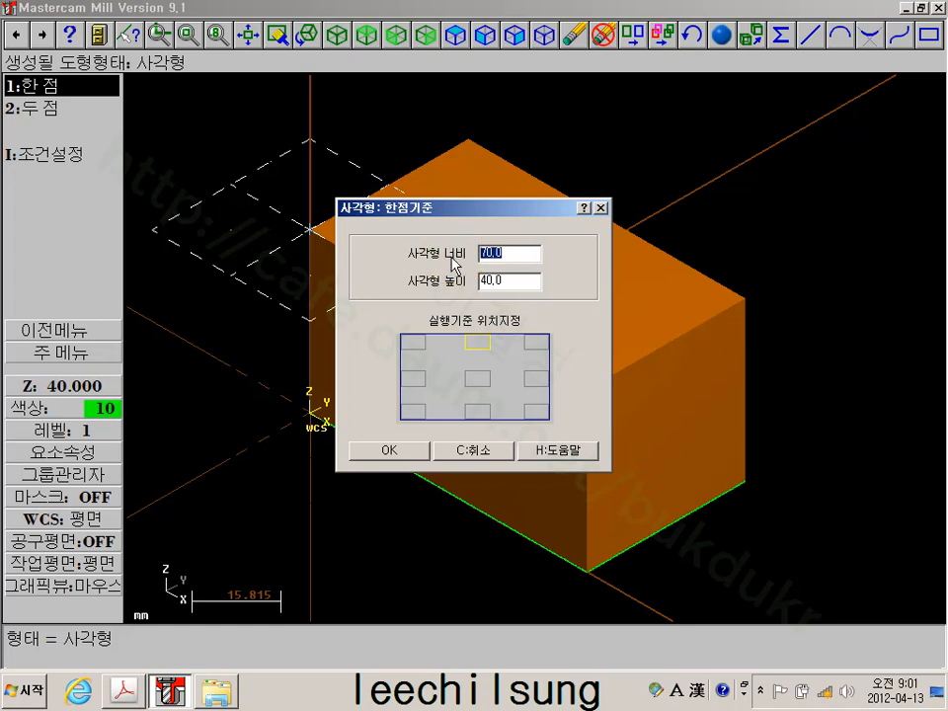
{"action": "type", "text": "50"}
{"action": "left_click_drag", "start_coordinate": [536, 282], "coordinate": [442, 280]}
{"action": "type", "text": "30"}
{"action": "left_click", "coordinate": [389, 450]}
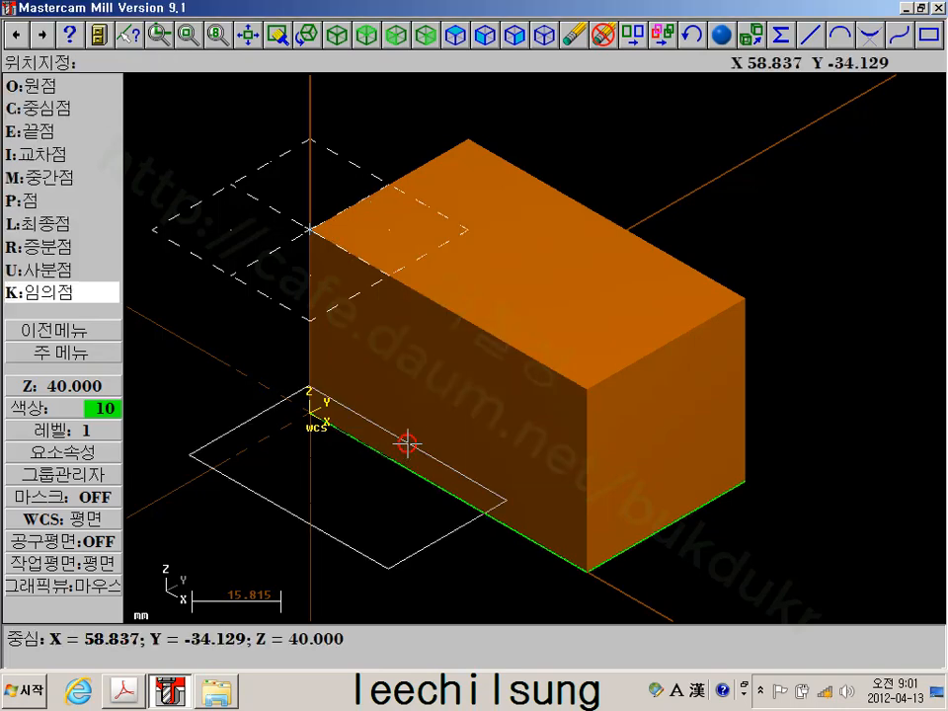
{"action": "left_click", "coordinate": [605, 215]}
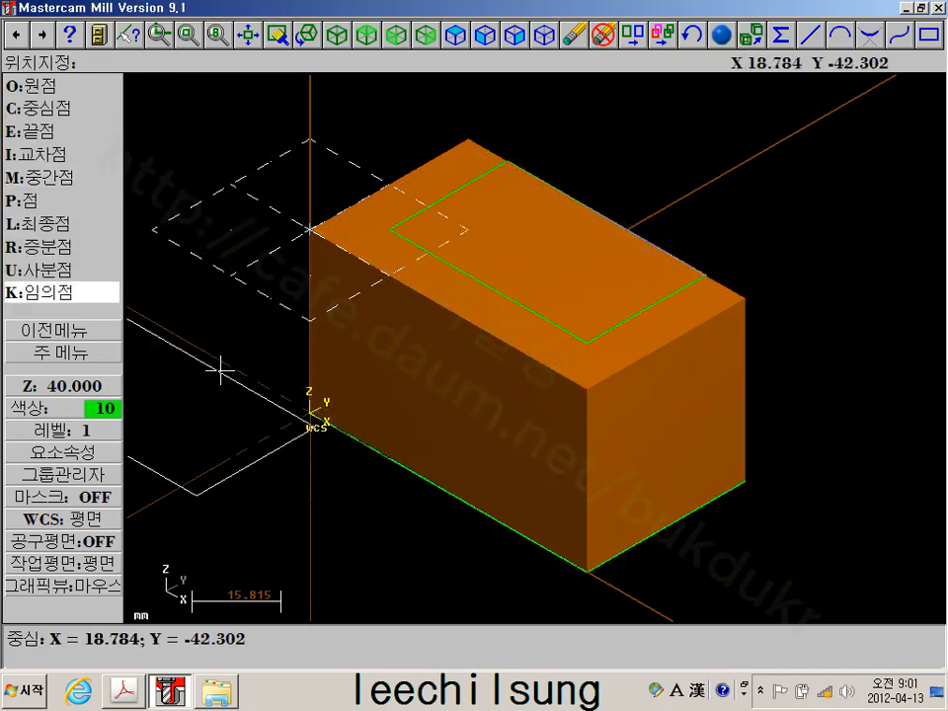
{"action": "left_click", "coordinate": [69, 329]}
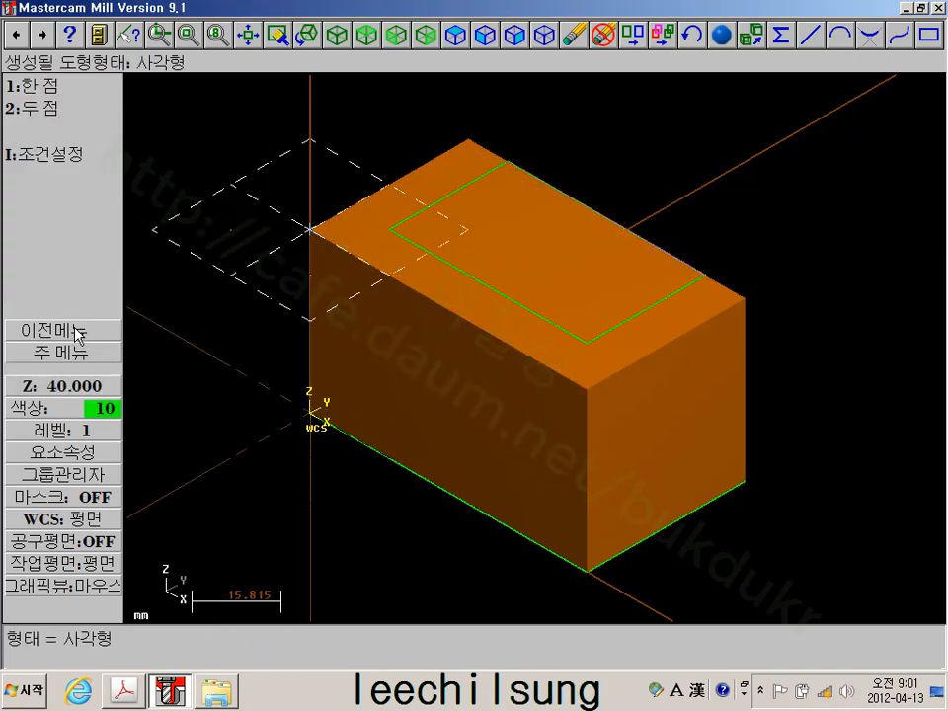
Draw a 40 by 10 one-point rectangle with its upper-right anchor on the front-right corner of the 50 by 30 rectangle
{"action": "left_click", "coordinate": [63, 94]}
{"action": "left_click_drag", "start_coordinate": [500, 211], "coordinate": [765, 330]}
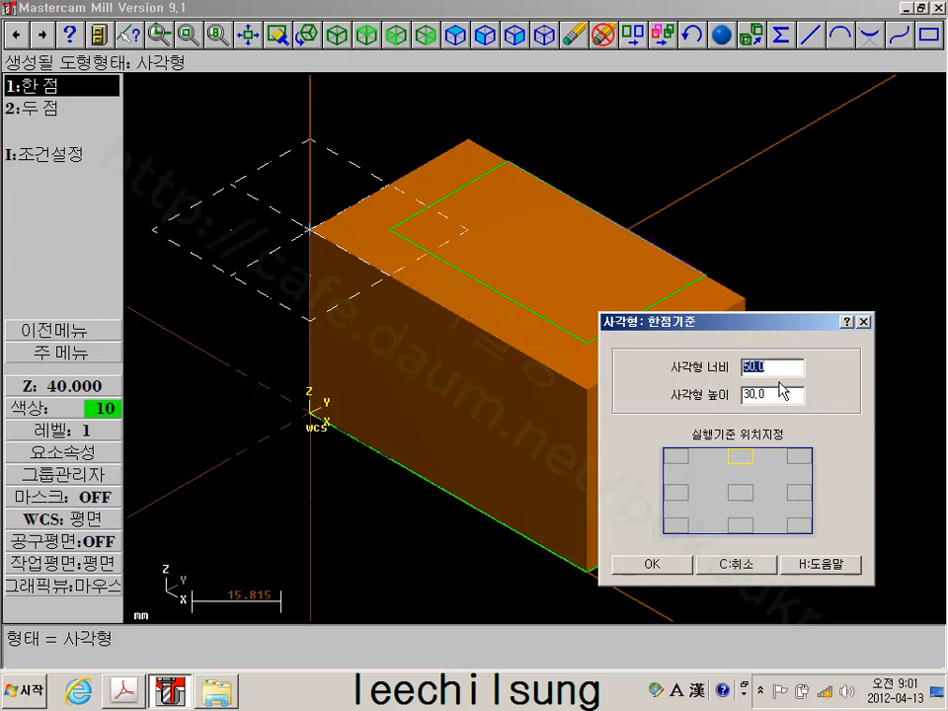
{"action": "left_click", "coordinate": [802, 457]}
{"action": "left_click_drag", "start_coordinate": [782, 369], "coordinate": [709, 375]}
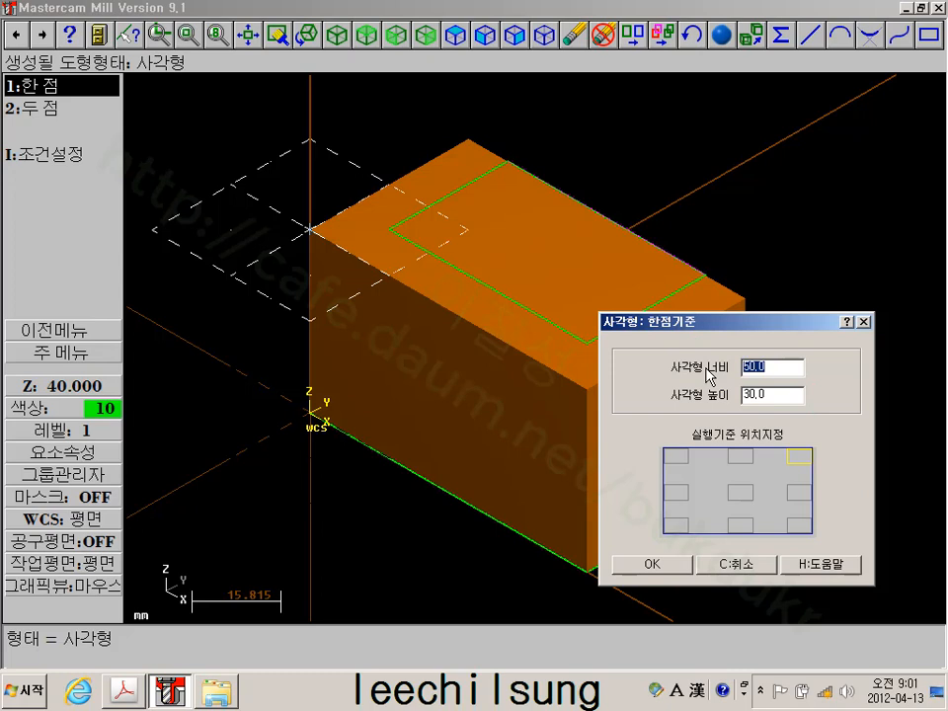
{"action": "type", "text": "40"}
{"action": "key", "text": "Tab"}
{"action": "type", "text": "10"}
{"action": "left_click", "coordinate": [674, 563]}
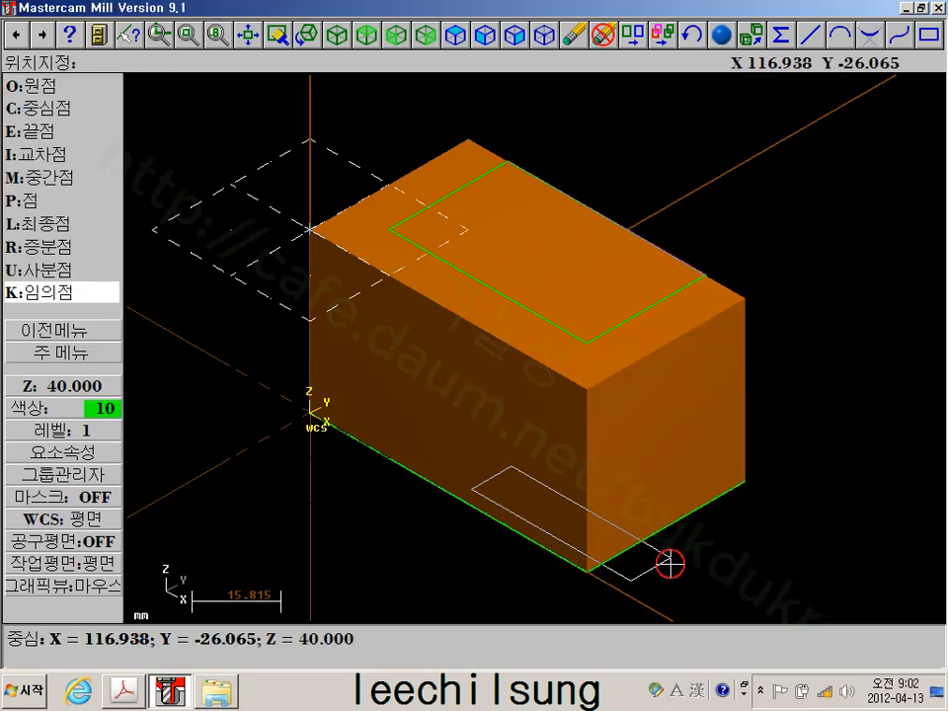
{"action": "key", "text": "e"}
{"action": "left_click", "coordinate": [587, 343]}
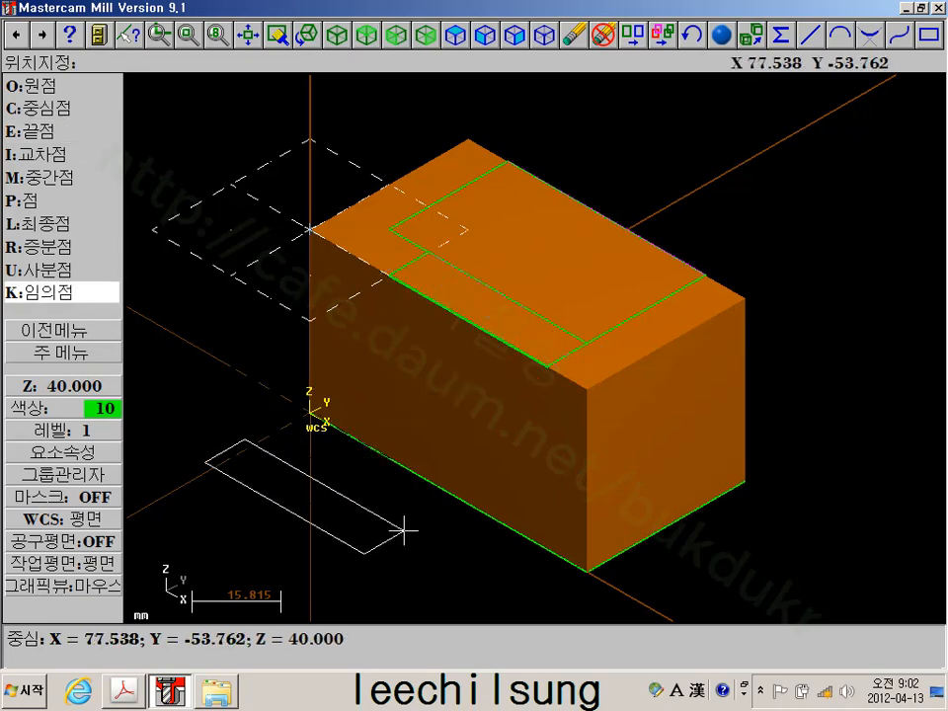
{"action": "left_click", "coordinate": [63, 325]}
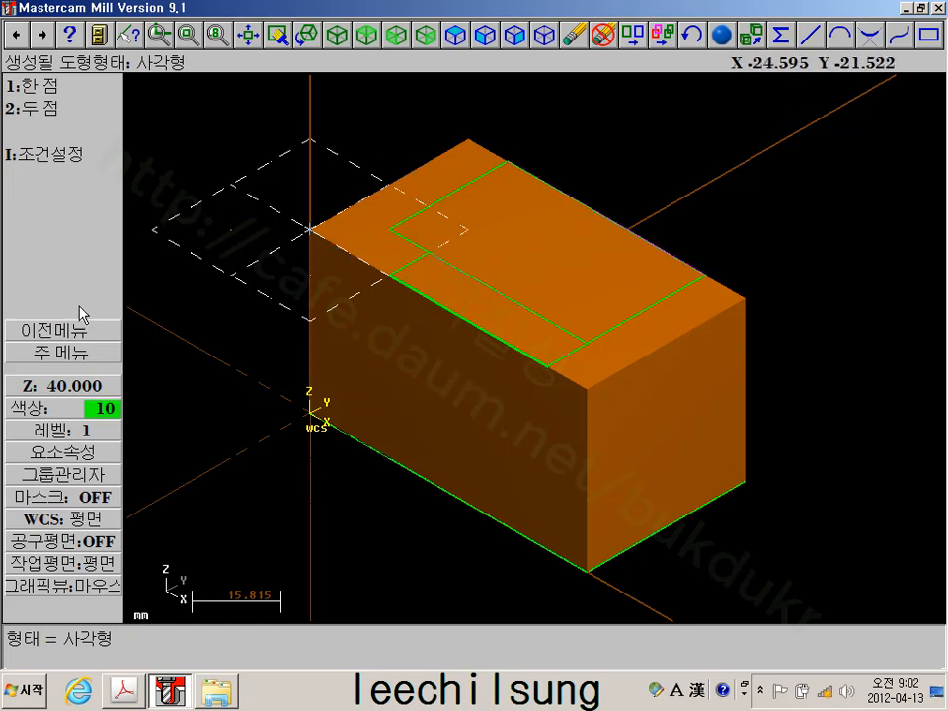
{"action": "left_click", "coordinate": [69, 353]}
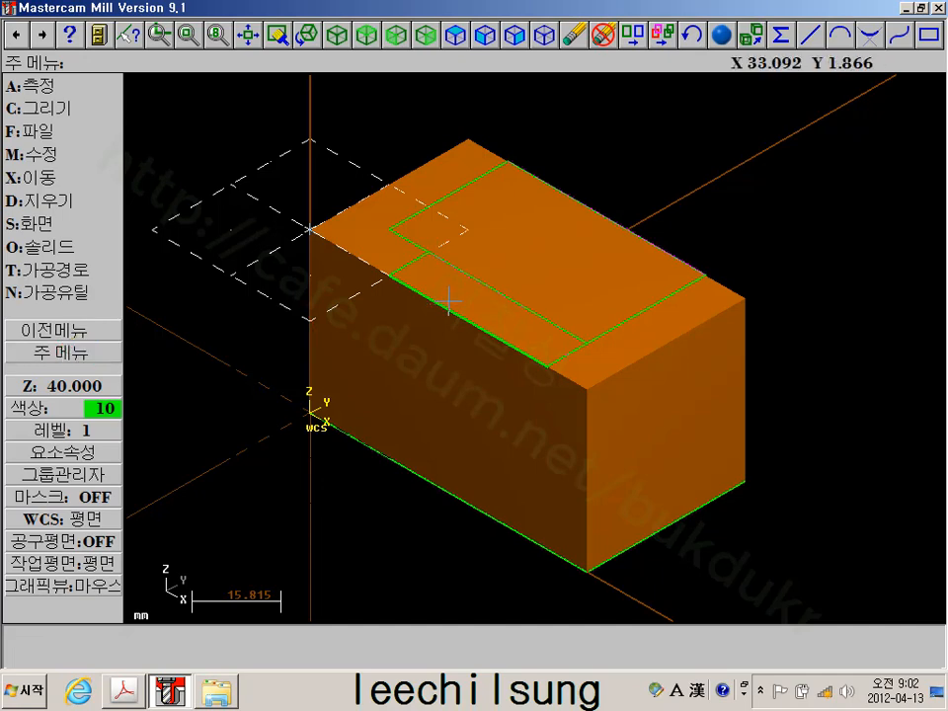
Trim the front line of the 50 by 30 rectangle back to the short left edge of the 40 by 10 rectangle
{"action": "scroll", "coordinate": [457, 253], "scroll_direction": "up", "scroll_amount": 3}
{"action": "scroll", "coordinate": [461, 251], "scroll_direction": "up", "scroll_amount": 1}
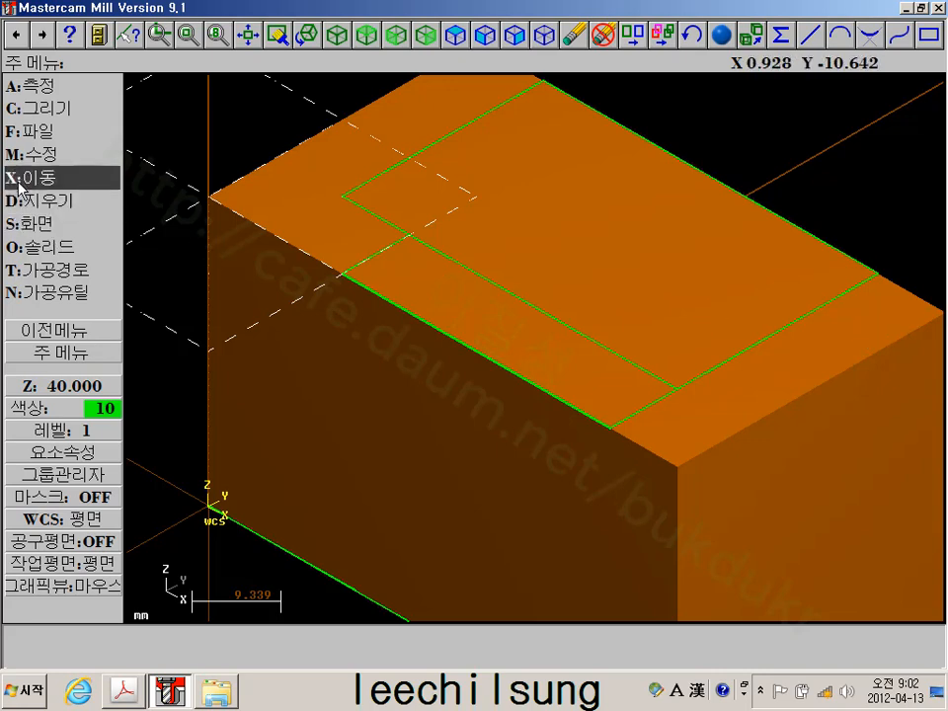
{"action": "left_click", "coordinate": [40, 153]}
{"action": "left_click", "coordinate": [47, 111]}
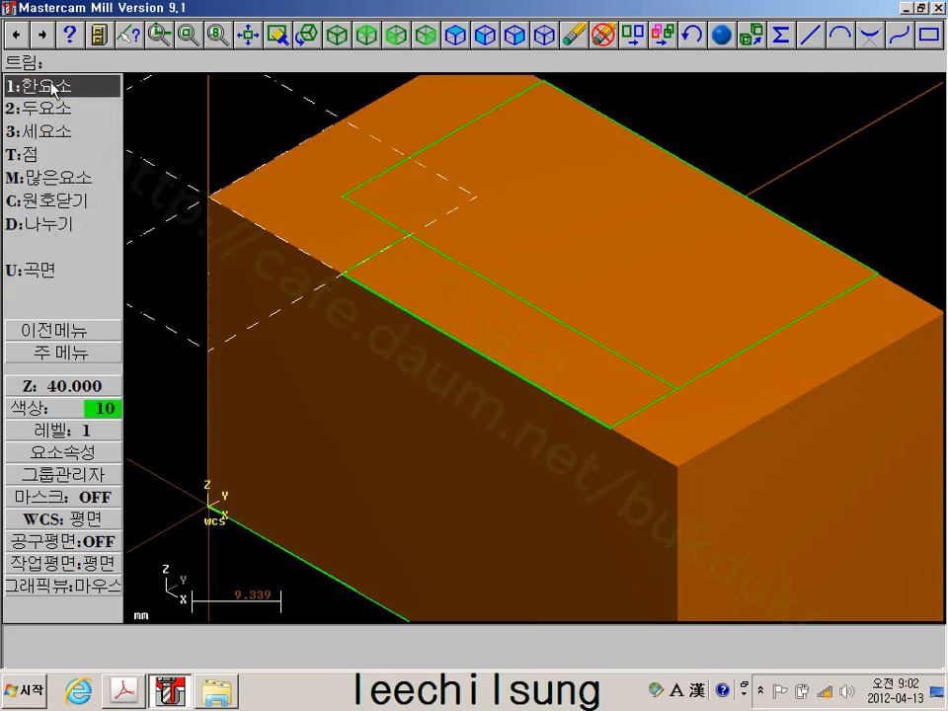
{"action": "left_click", "coordinate": [53, 88]}
{"action": "left_click", "coordinate": [387, 244]}
{"action": "left_click", "coordinate": [385, 247]}
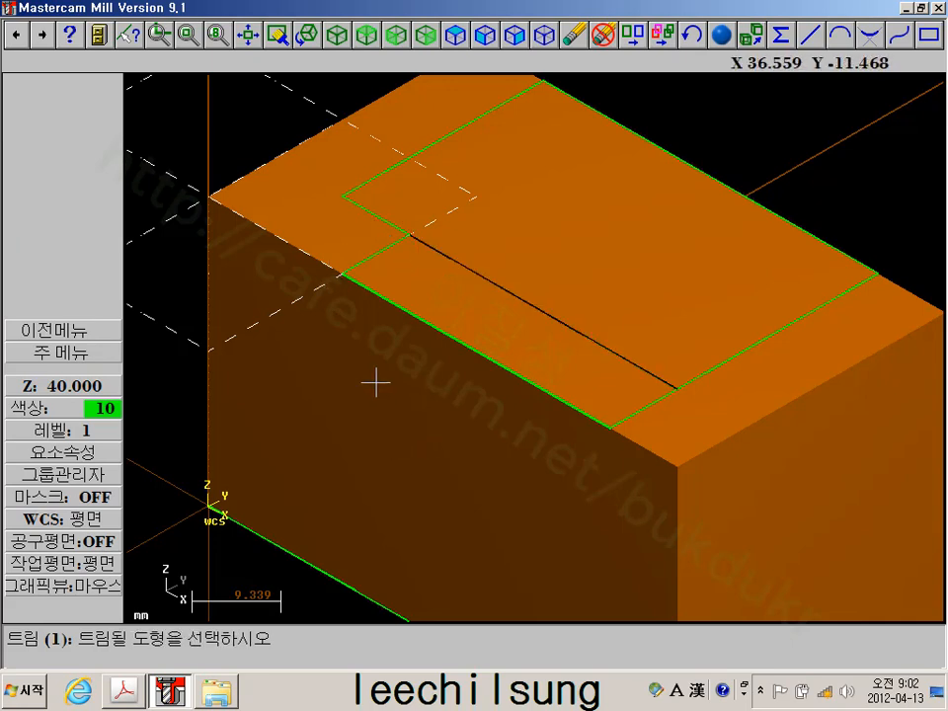
{"action": "scroll", "coordinate": [375, 383], "scroll_direction": "down", "scroll_amount": 1}
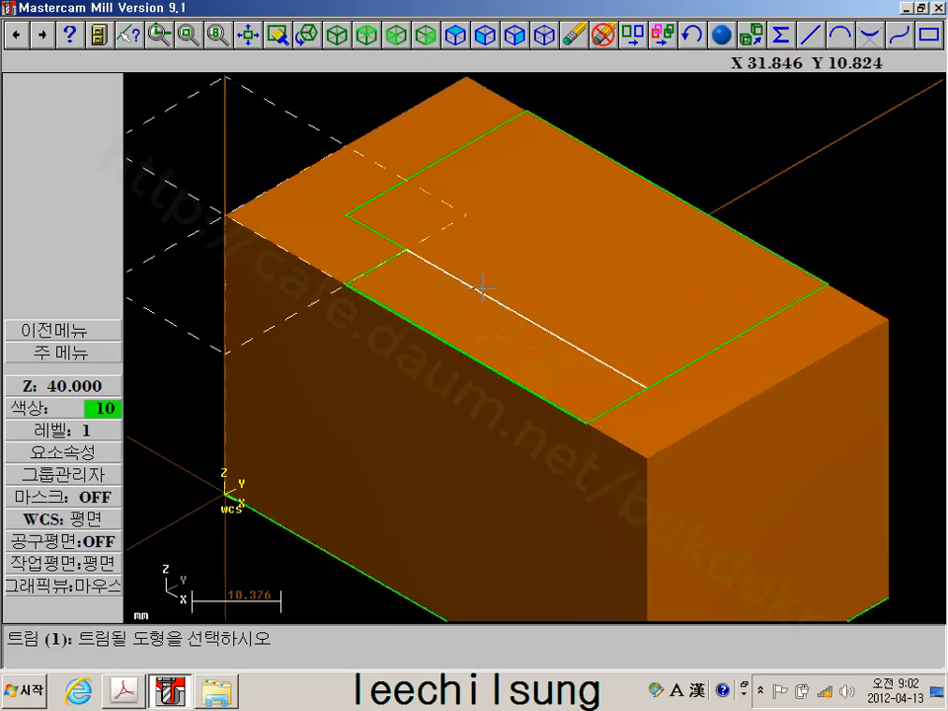
{"action": "left_click", "coordinate": [59, 353]}
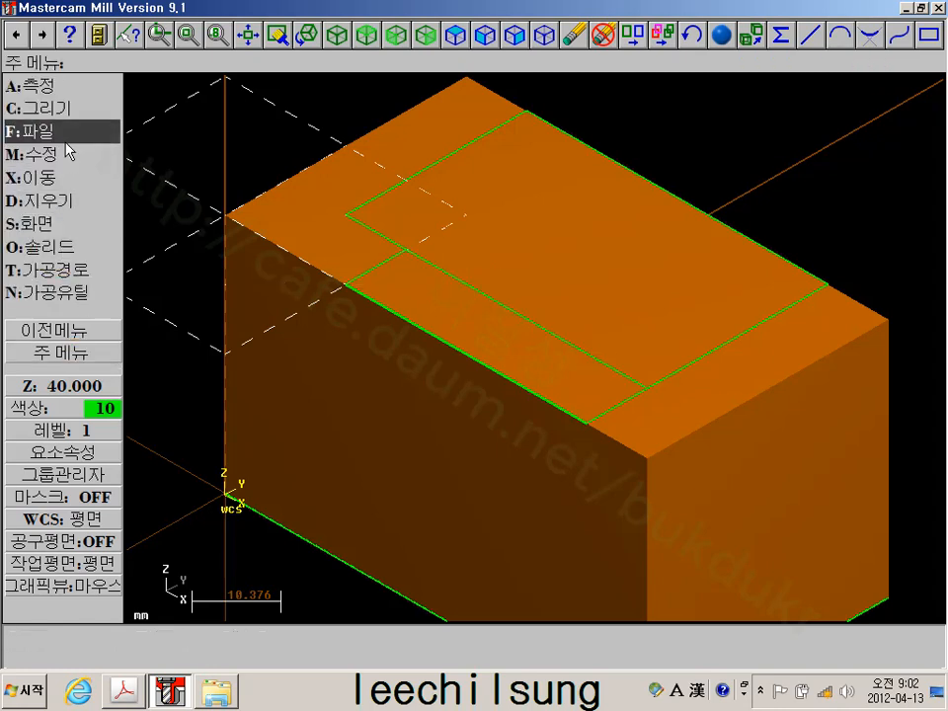
Delete the remaining dividing line between the two rectangles so they form a single stepped outline
{"action": "left_click", "coordinate": [59, 200]}
{"action": "left_click", "coordinate": [60, 177]}
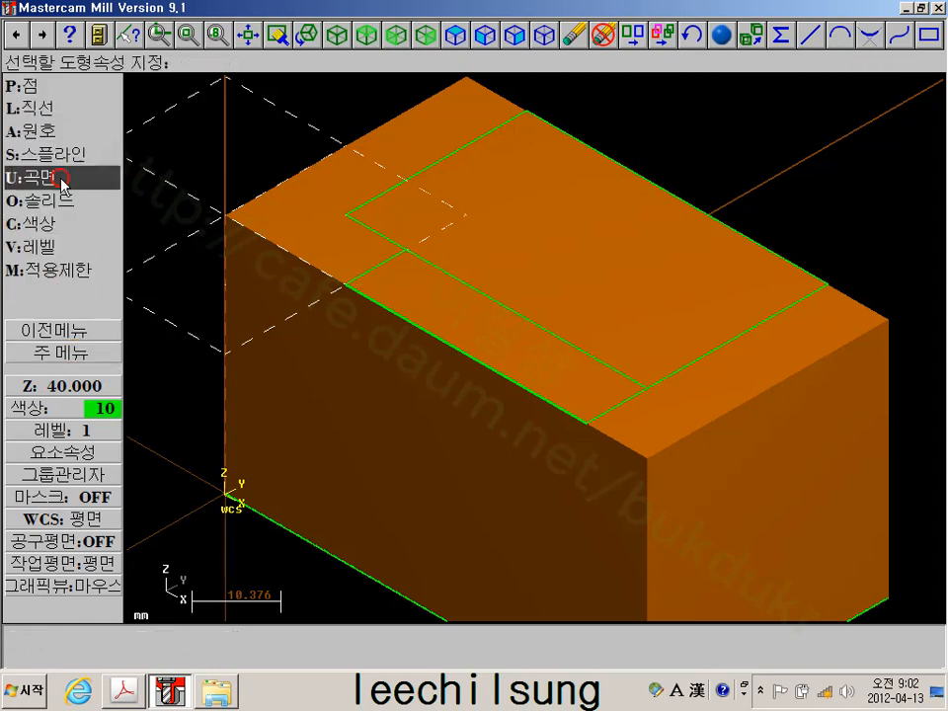
{"action": "left_click", "coordinate": [64, 117]}
{"action": "left_click", "coordinate": [505, 303]}
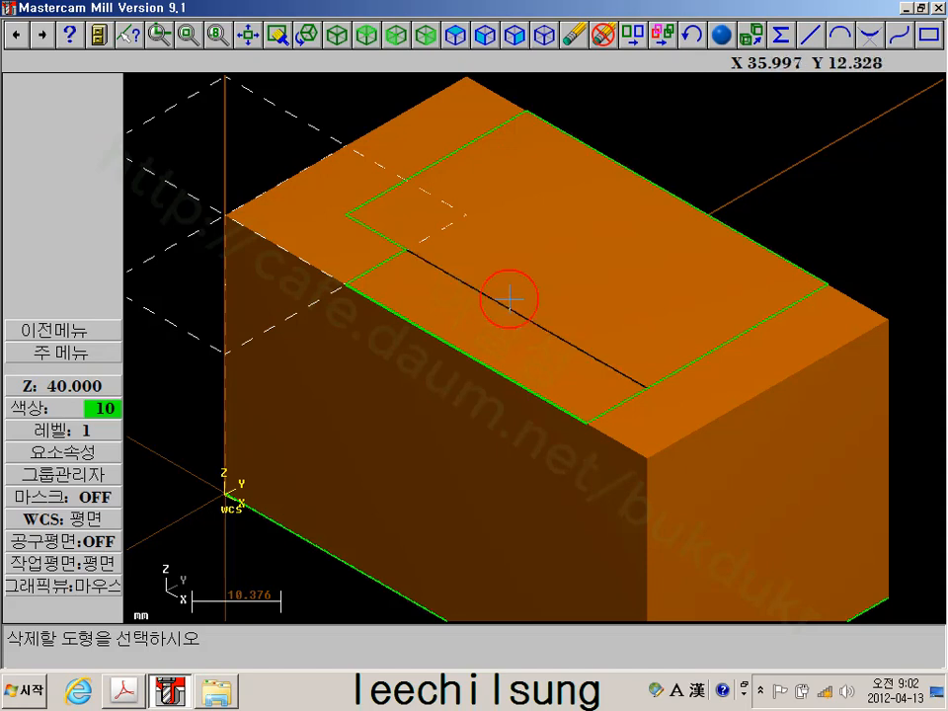
{"action": "scroll", "coordinate": [576, 288], "scroll_direction": "down", "scroll_amount": 1}
{"action": "scroll", "coordinate": [576, 288], "scroll_direction": "up", "scroll_amount": 1}
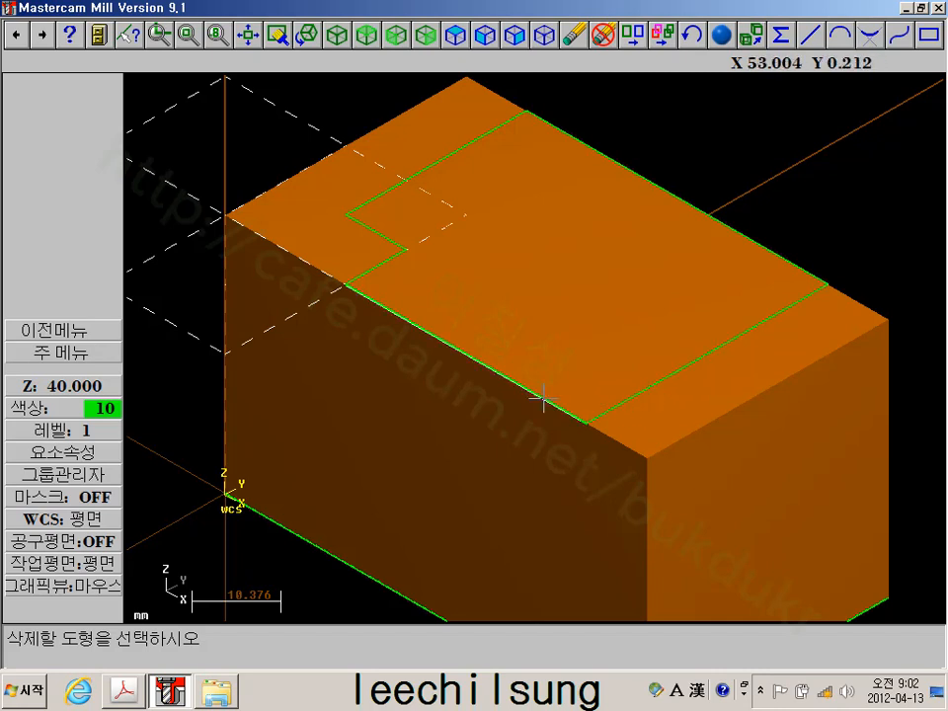
{"action": "left_click", "coordinate": [85, 351]}
Extrude the stepped outline 30 mm downward as a body cut into the block
{"action": "left_click", "coordinate": [63, 247]}
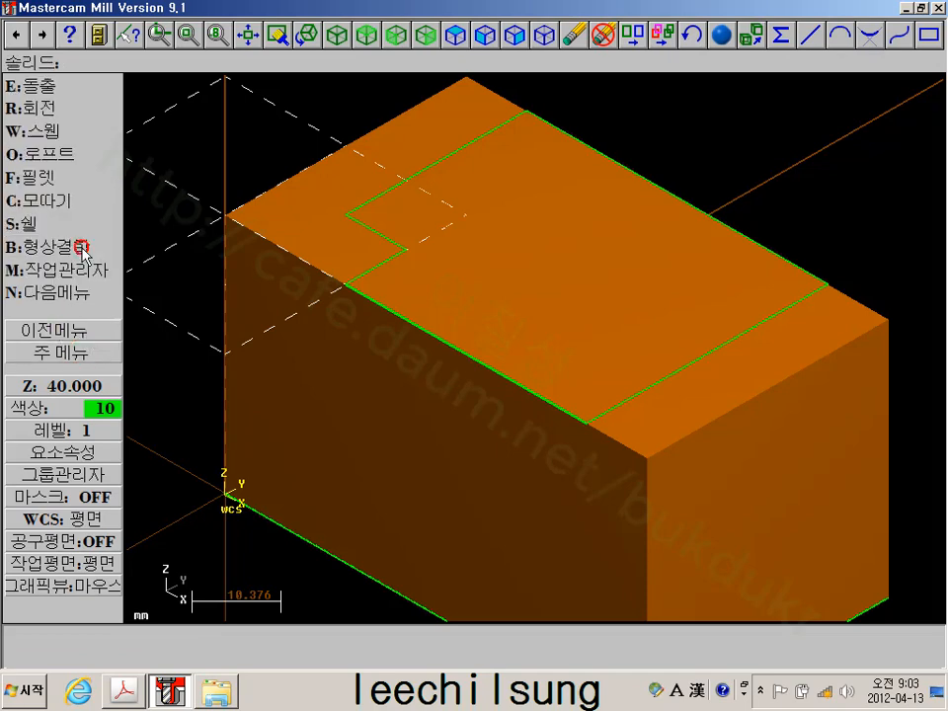
{"action": "left_click", "coordinate": [70, 87]}
{"action": "left_click", "coordinate": [72, 91]}
{"action": "left_click", "coordinate": [355, 206]}
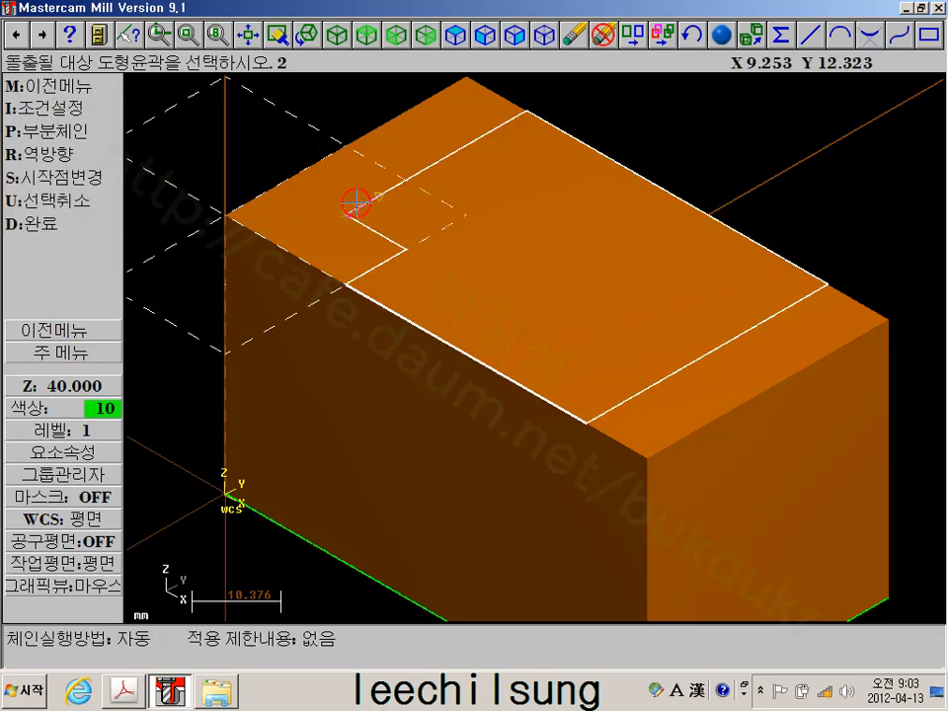
{"action": "left_click", "coordinate": [44, 224]}
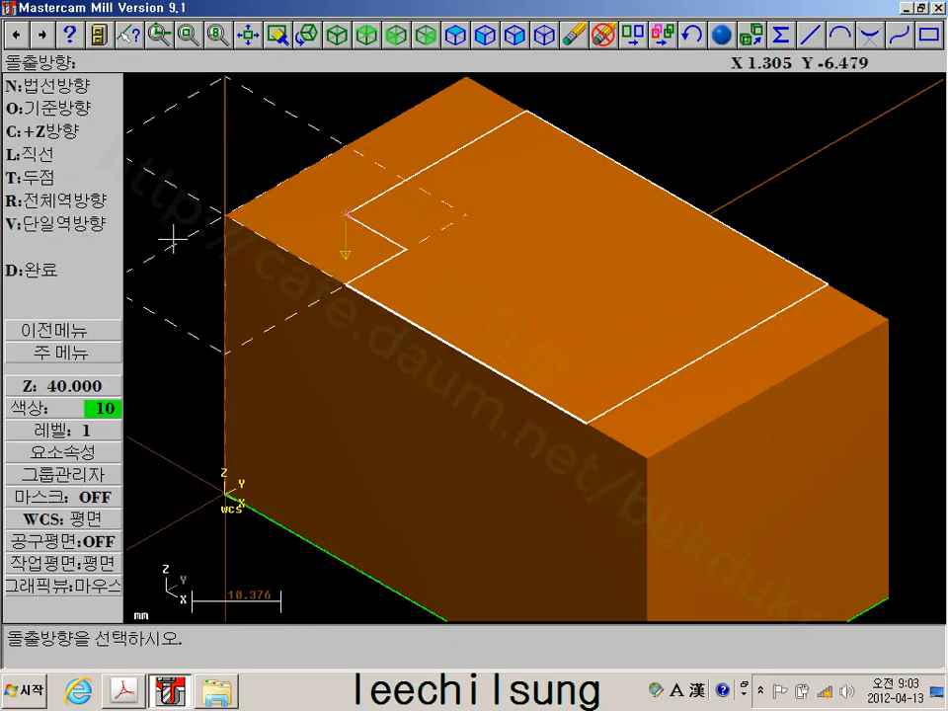
{"action": "left_click", "coordinate": [60, 271]}
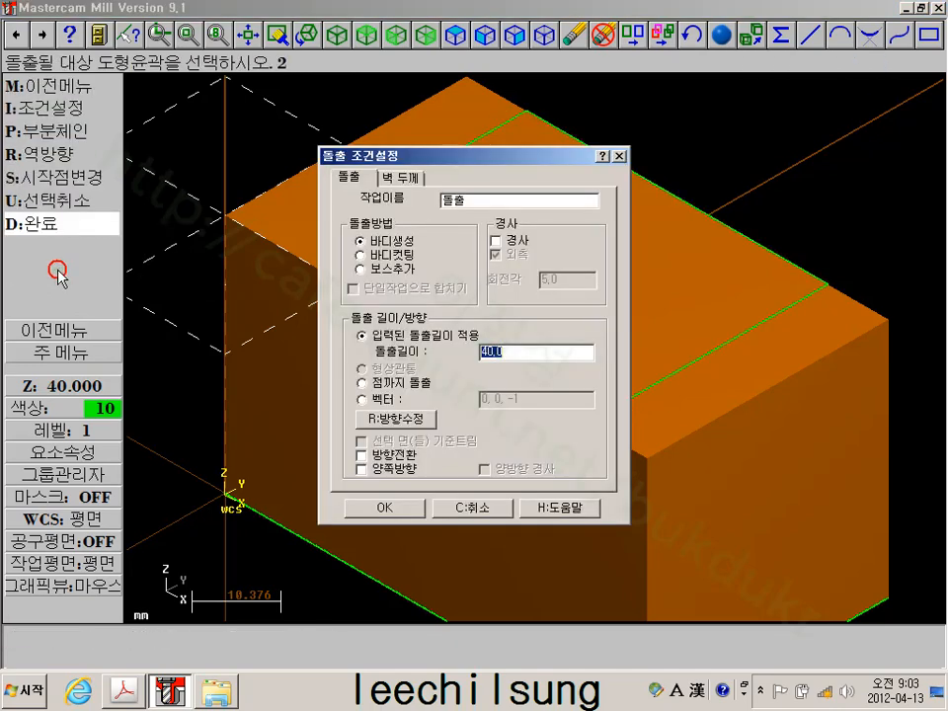
{"action": "left_click", "coordinate": [360, 253]}
{"action": "double_click", "coordinate": [479, 352]}
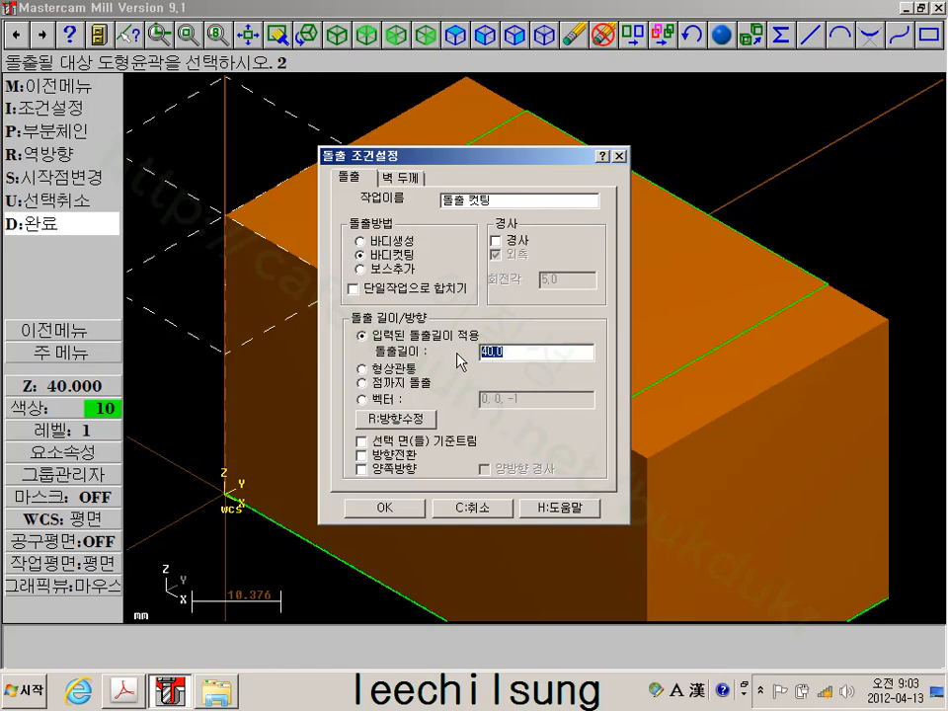
{"action": "type", "text": "30"}
{"action": "left_click", "coordinate": [397, 507]}
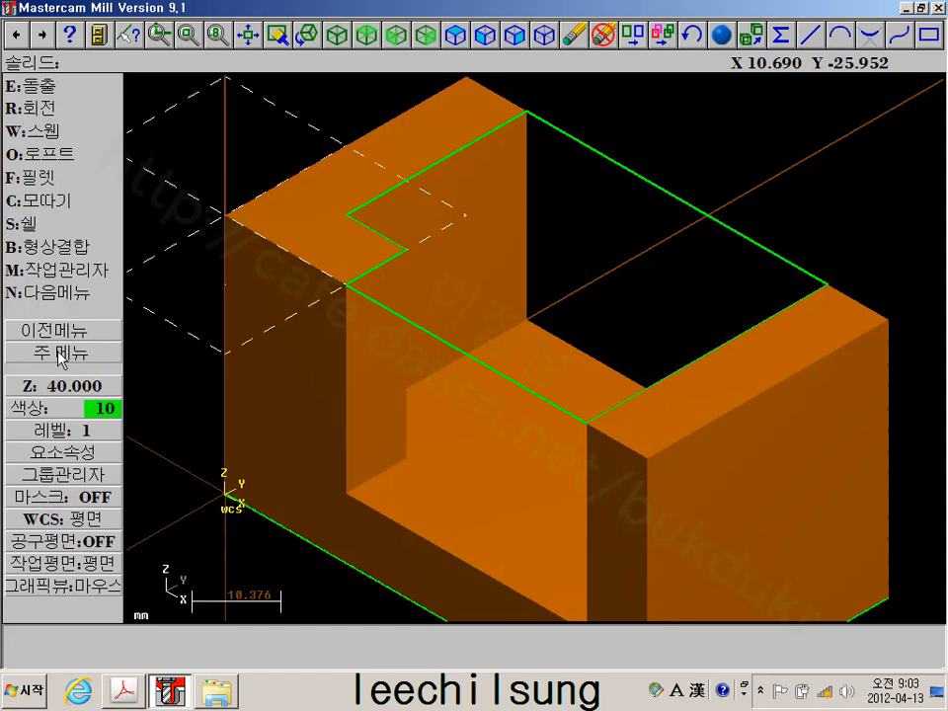
Start a one-distance solid chamfer and restrict the selection to edges, excluding back faces, faces and whole solids
{"action": "left_click", "coordinate": [46, 202]}
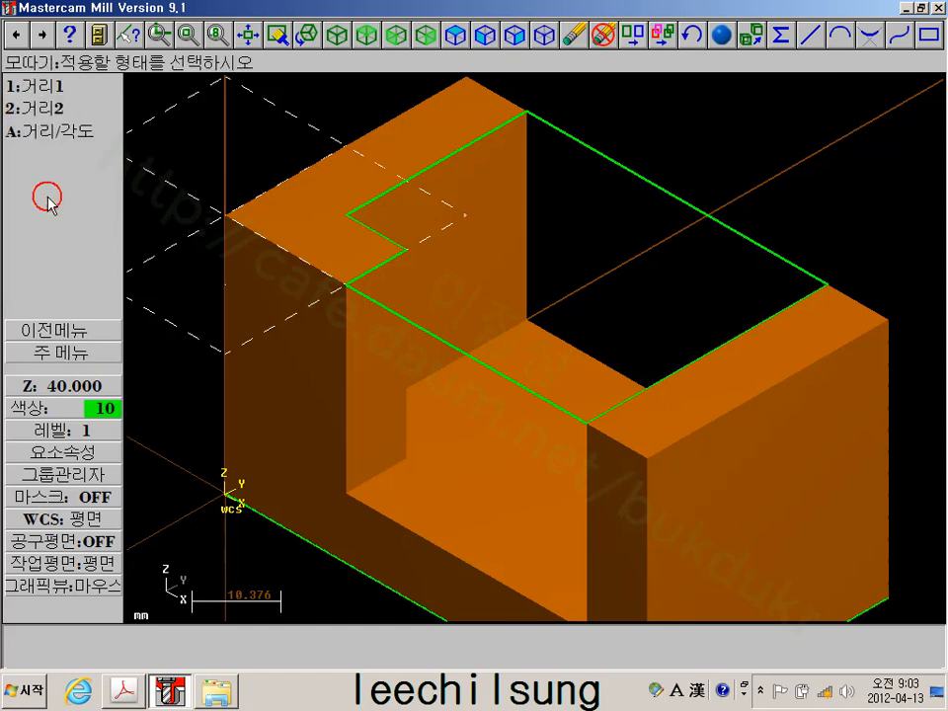
{"action": "left_click", "coordinate": [40, 92]}
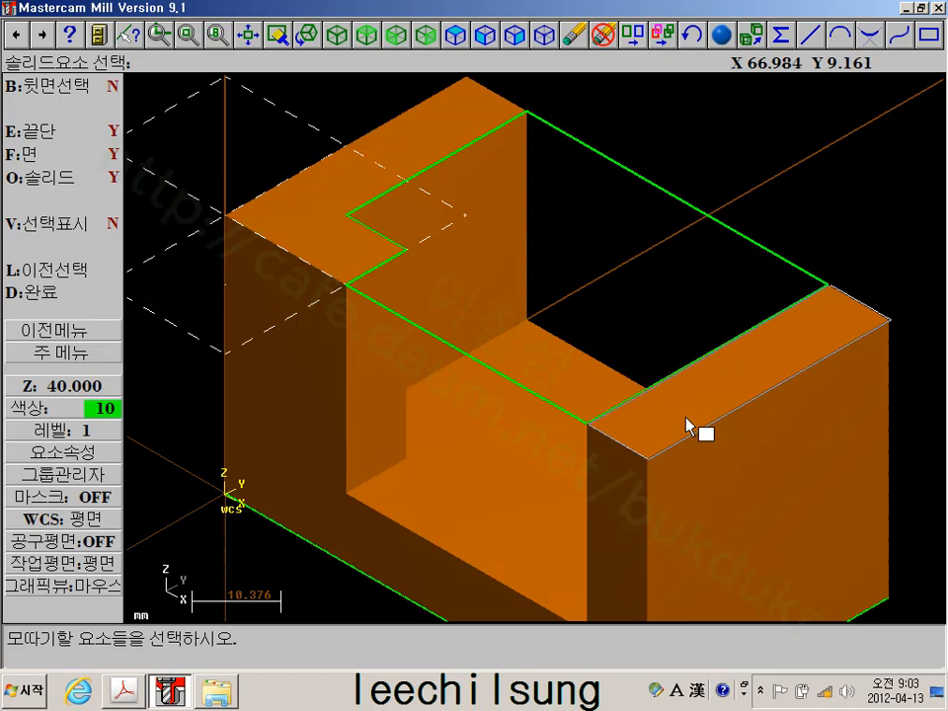
{"action": "left_click", "coordinate": [114, 89]}
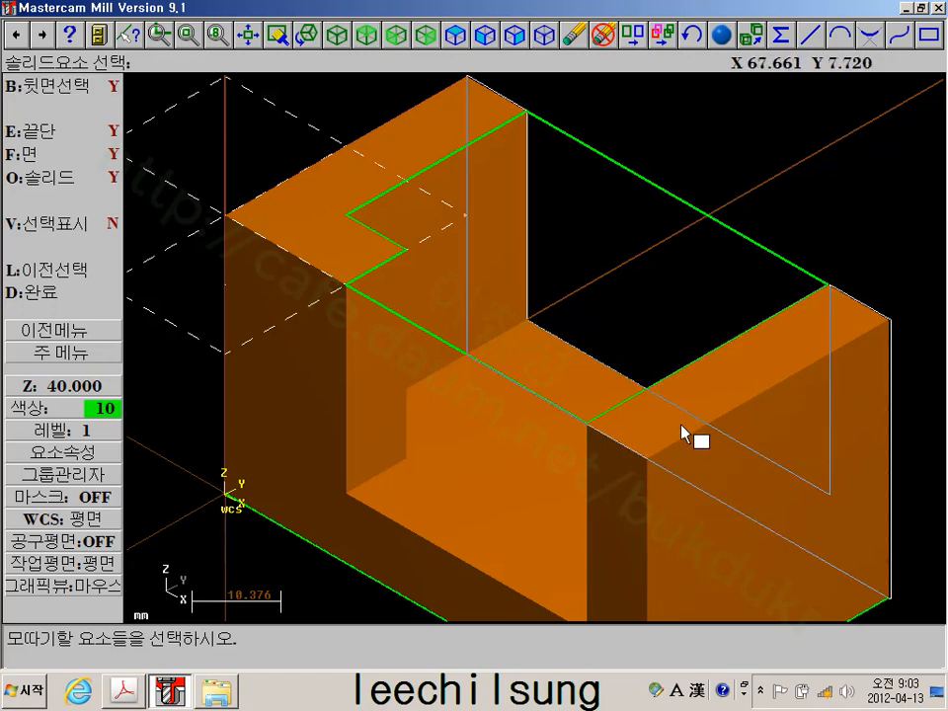
{"action": "left_click", "coordinate": [89, 86]}
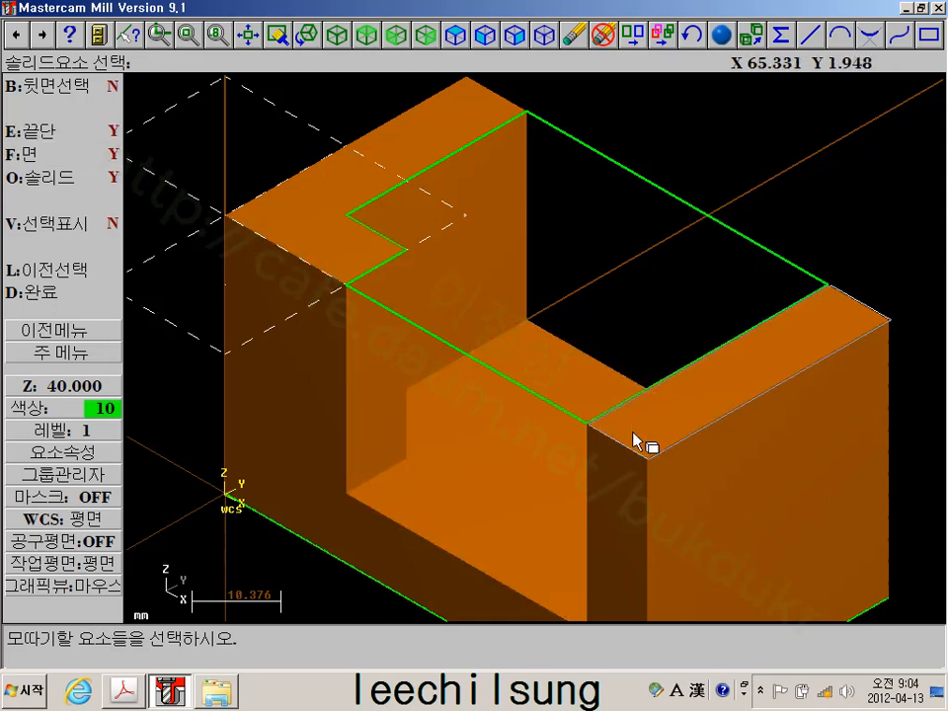
{"action": "left_click", "coordinate": [113, 158]}
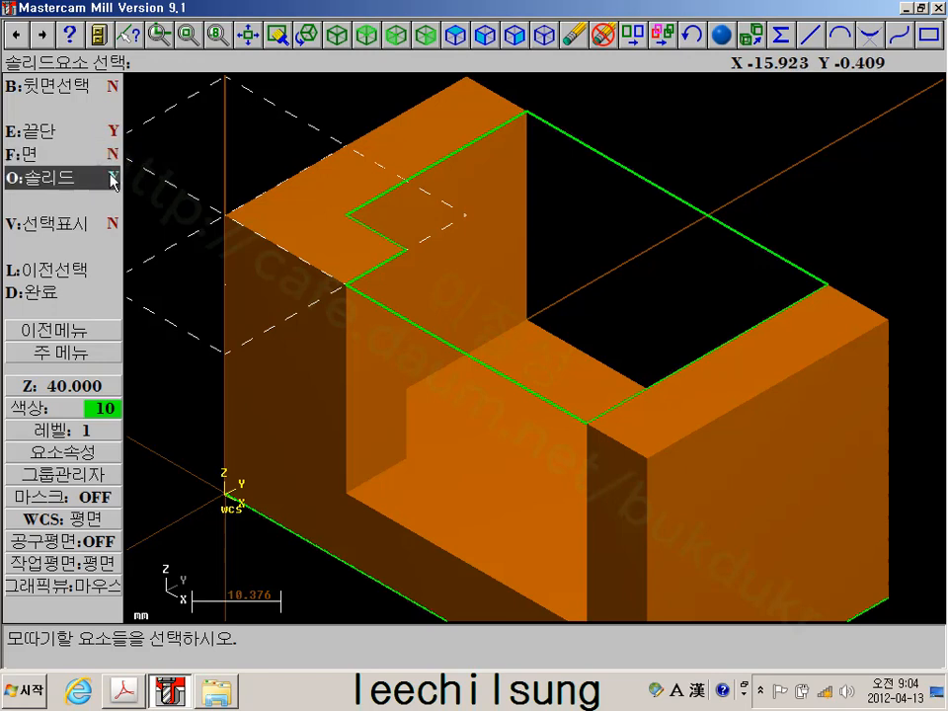
{"action": "left_click", "coordinate": [113, 180]}
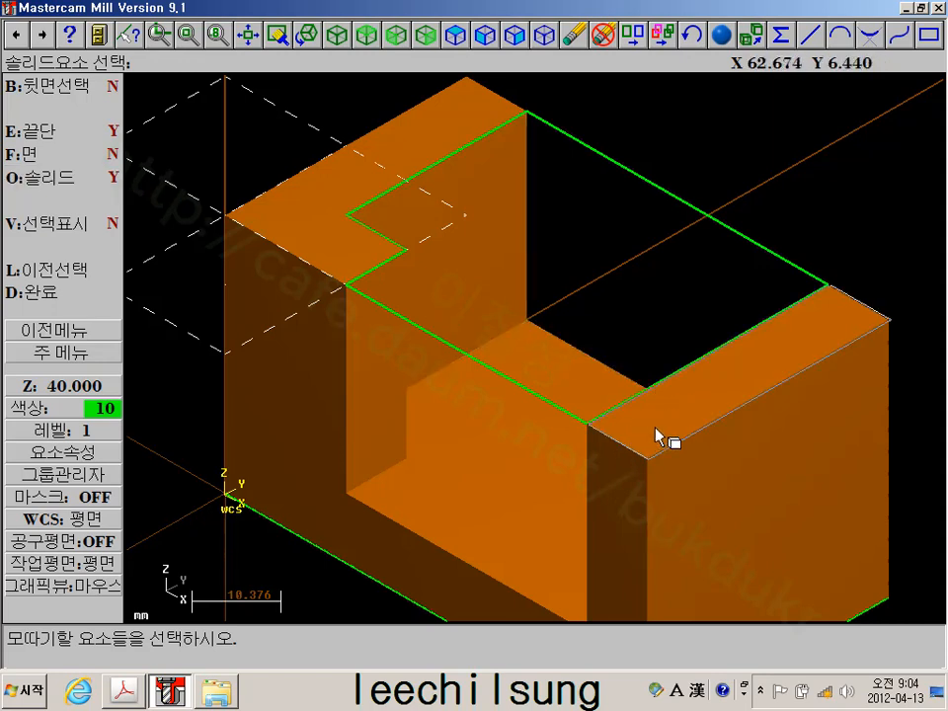
{"action": "left_click", "coordinate": [115, 182]}
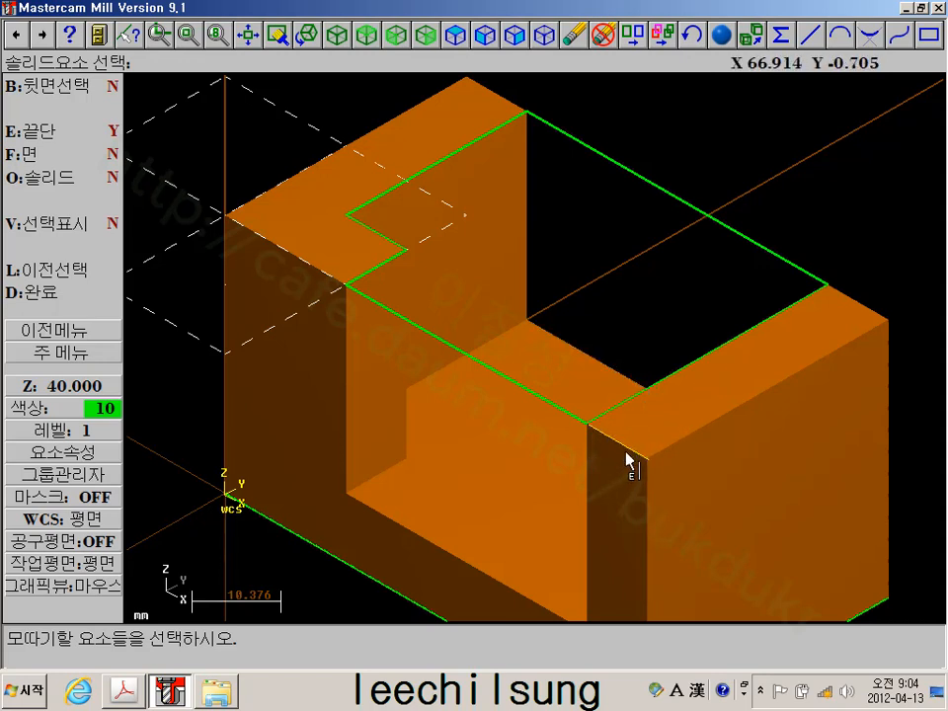
Chamfer the front top edge of the block's right-hand wall by 20 mm
{"action": "left_click", "coordinate": [42, 294]}
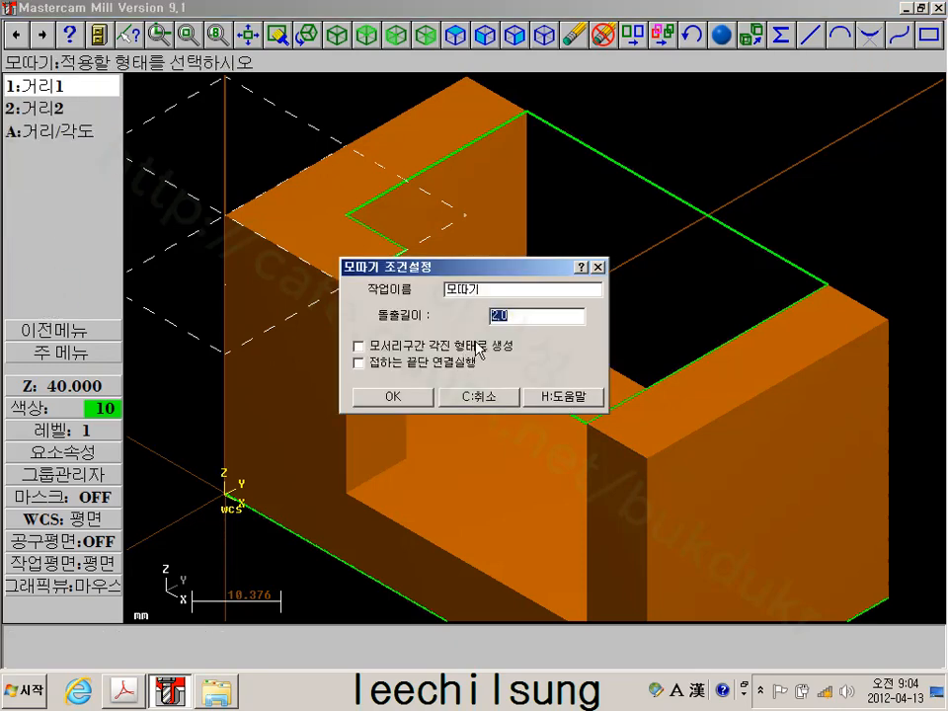
{"action": "type", "text": "20"}
{"action": "left_click", "coordinate": [403, 398]}
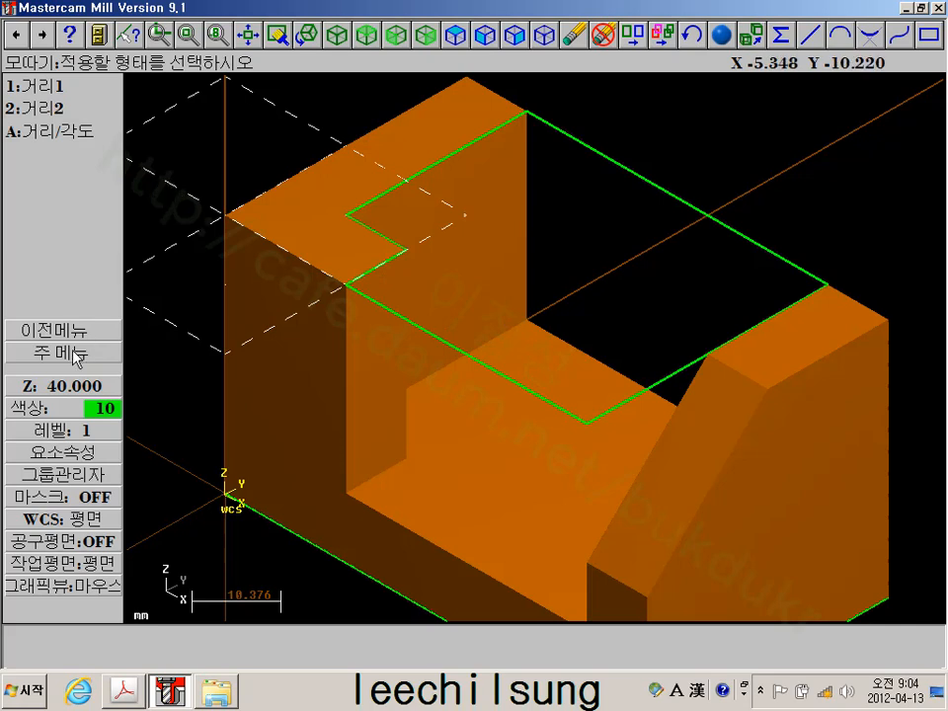
Add the front top edge of the left-hand wall to the existing chamfer operation and regenerate the solid
{"action": "left_click", "coordinate": [72, 353]}
{"action": "left_click", "coordinate": [56, 249]}
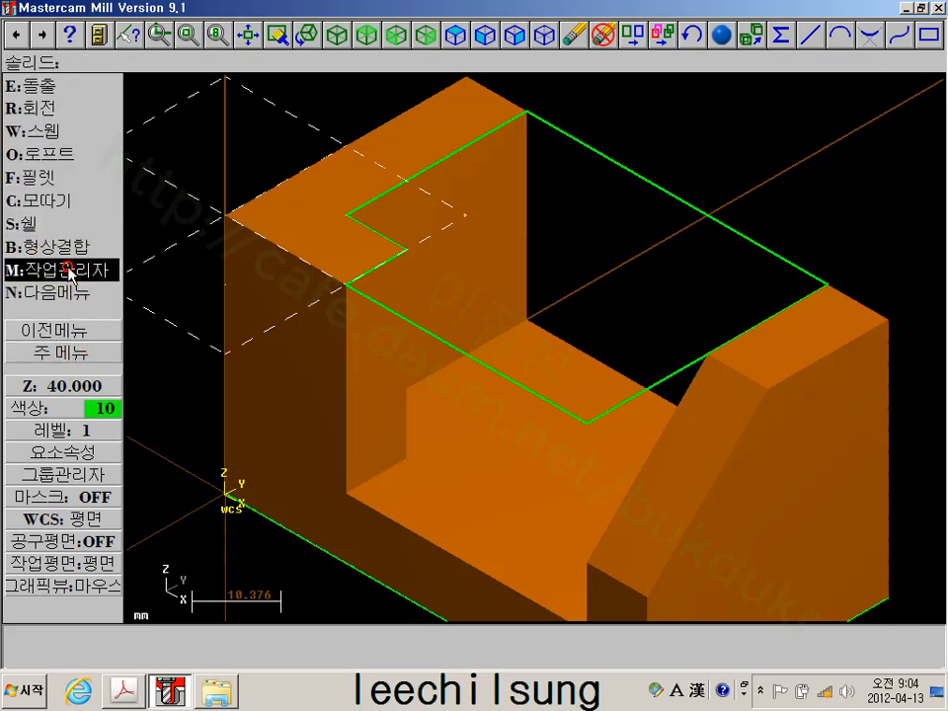
{"action": "left_click", "coordinate": [67, 269]}
{"action": "left_click", "coordinate": [74, 118]}
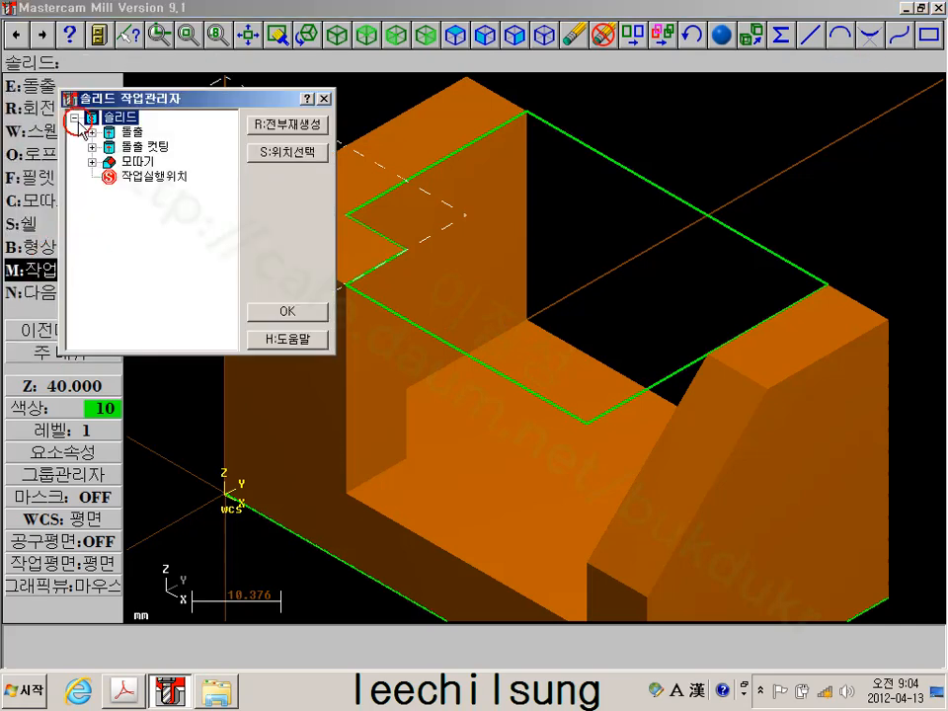
{"action": "double_click", "coordinate": [128, 161]}
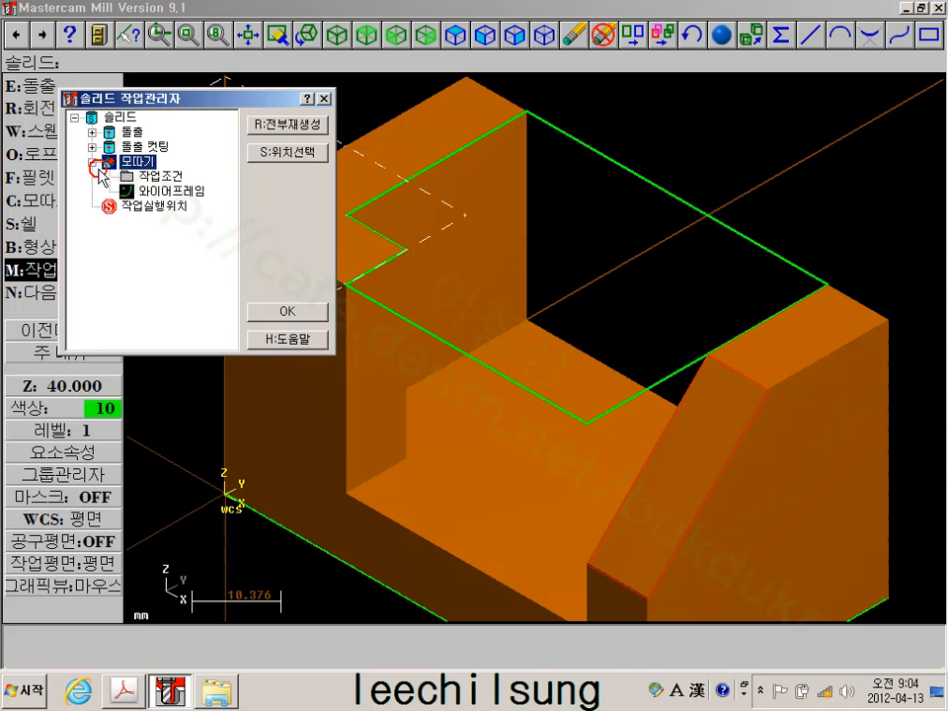
{"action": "left_click", "coordinate": [163, 193]}
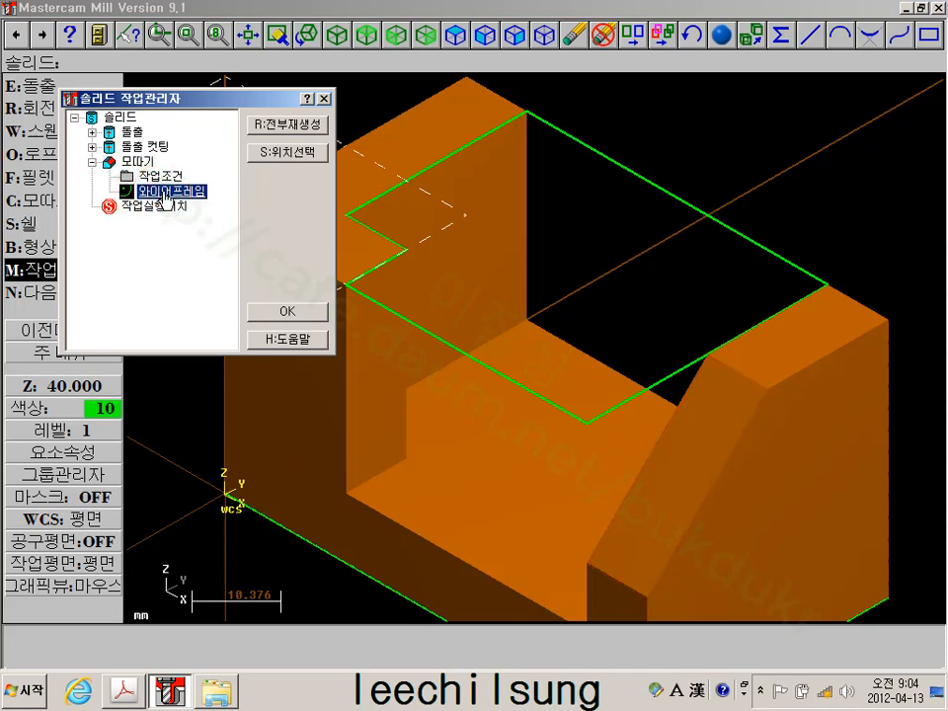
{"action": "double_click", "coordinate": [164, 192]}
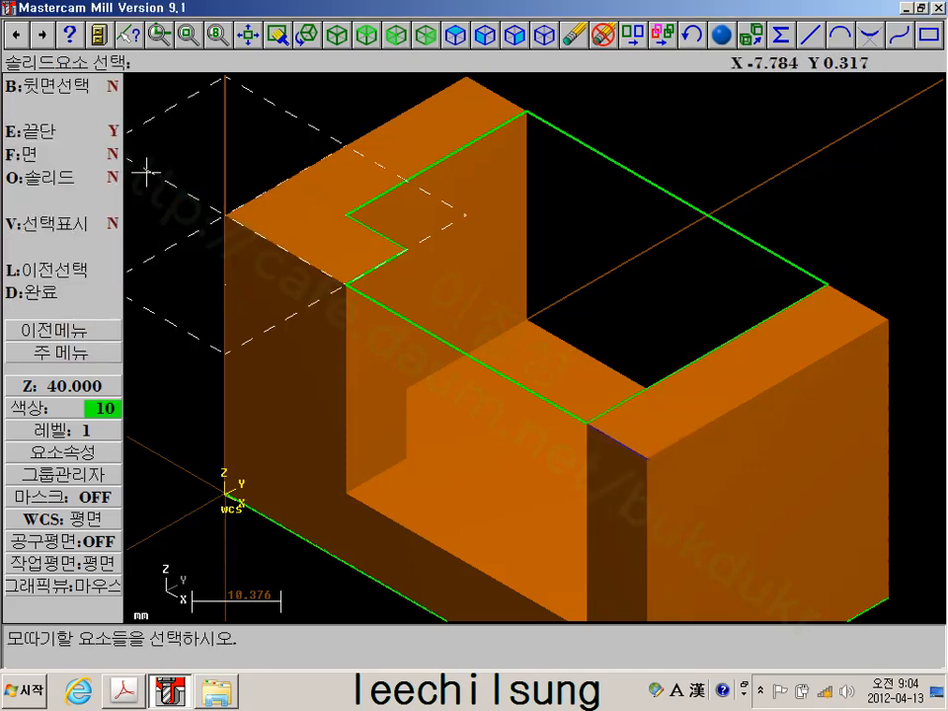
{"action": "left_click", "coordinate": [262, 249]}
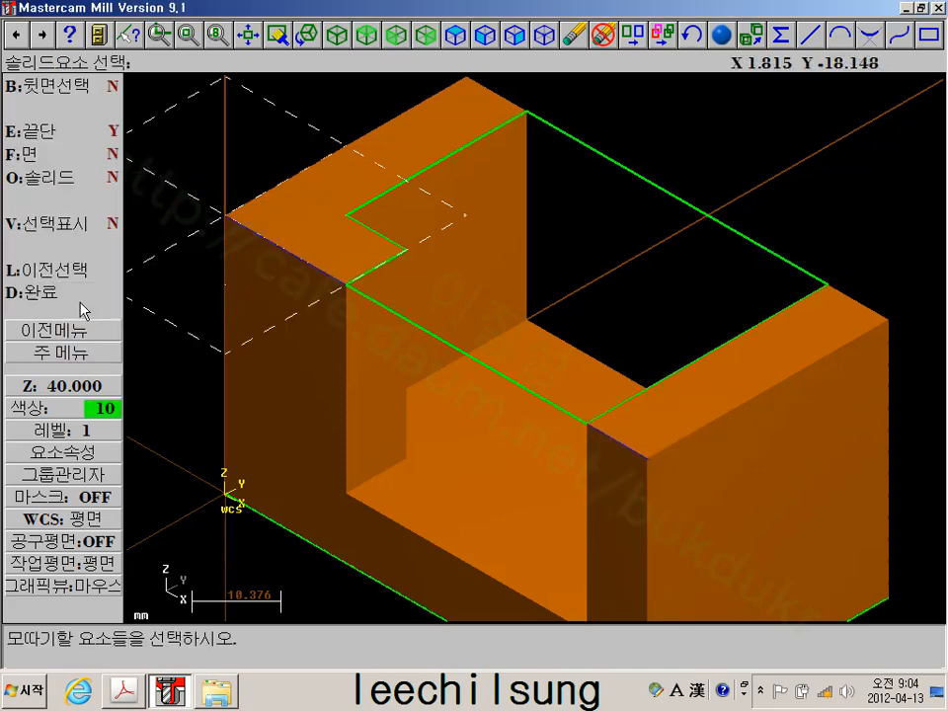
{"action": "left_click", "coordinate": [40, 293]}
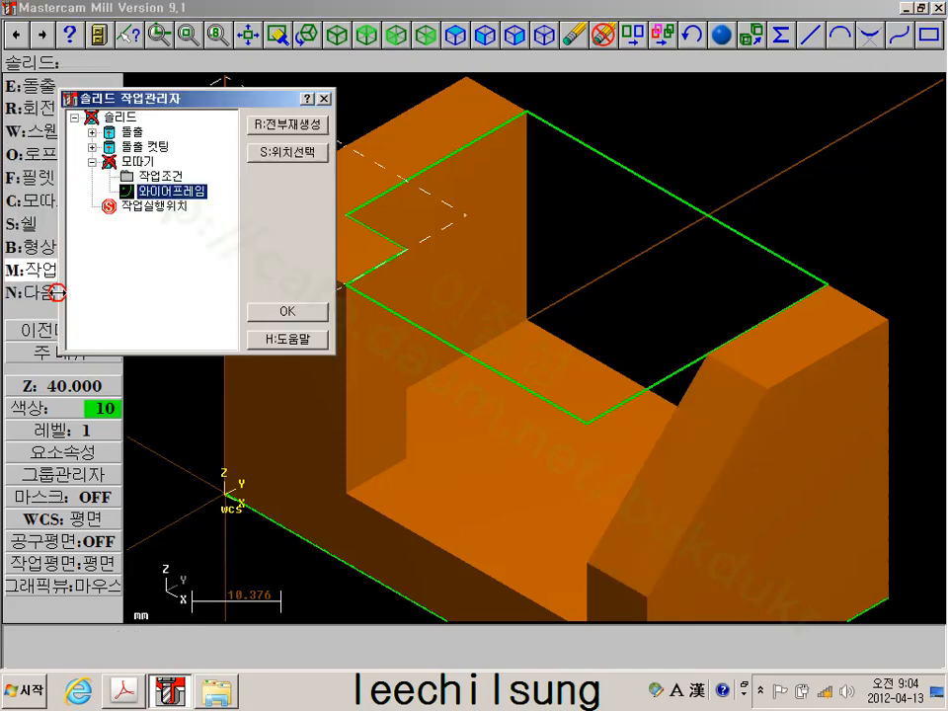
{"action": "left_click", "coordinate": [294, 128]}
{"action": "left_click", "coordinate": [280, 314]}
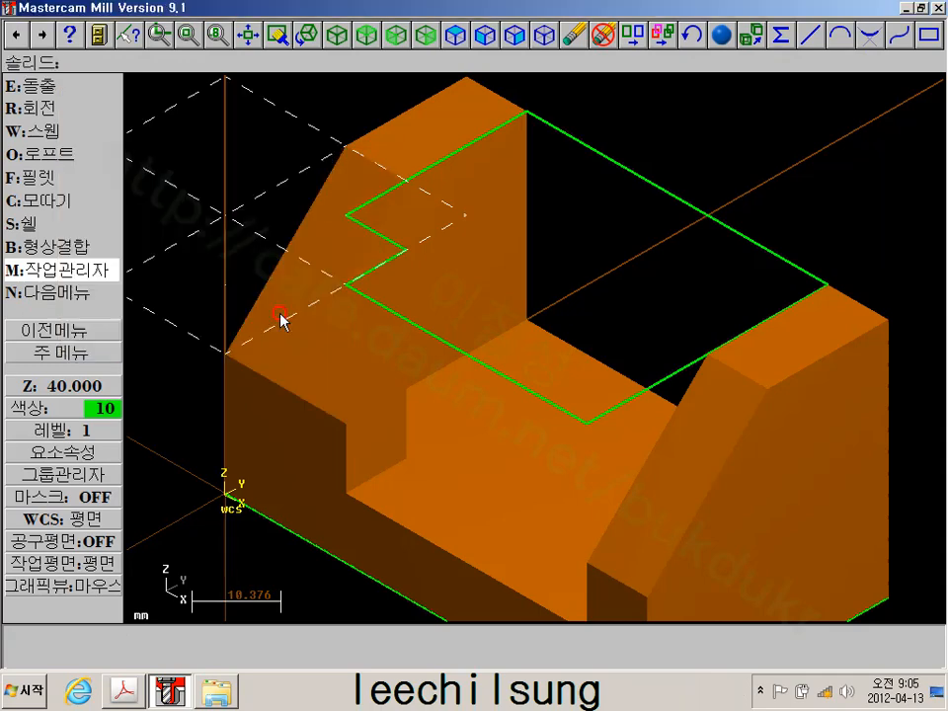
Blank all line entities in the drawing, leaving the solid displayed
{"action": "scroll", "coordinate": [249, 335], "scroll_direction": "down", "scroll_amount": 3}
{"action": "middle_click_drag", "start_coordinate": [284, 362], "coordinate": [341, 338]}
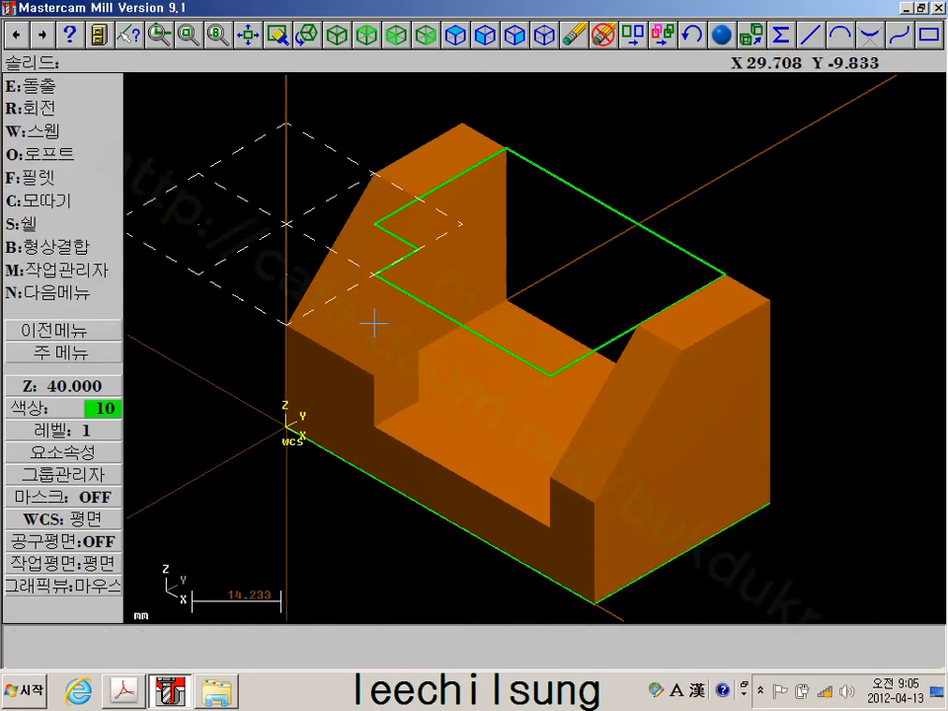
{"action": "left_click", "coordinate": [67, 352]}
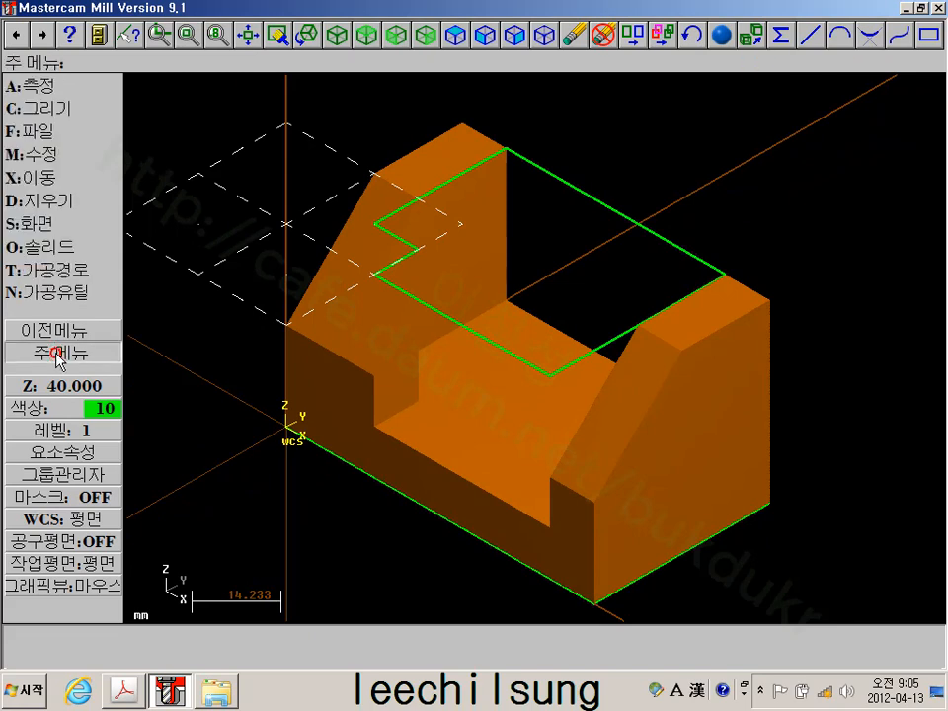
{"action": "left_click", "coordinate": [67, 225]}
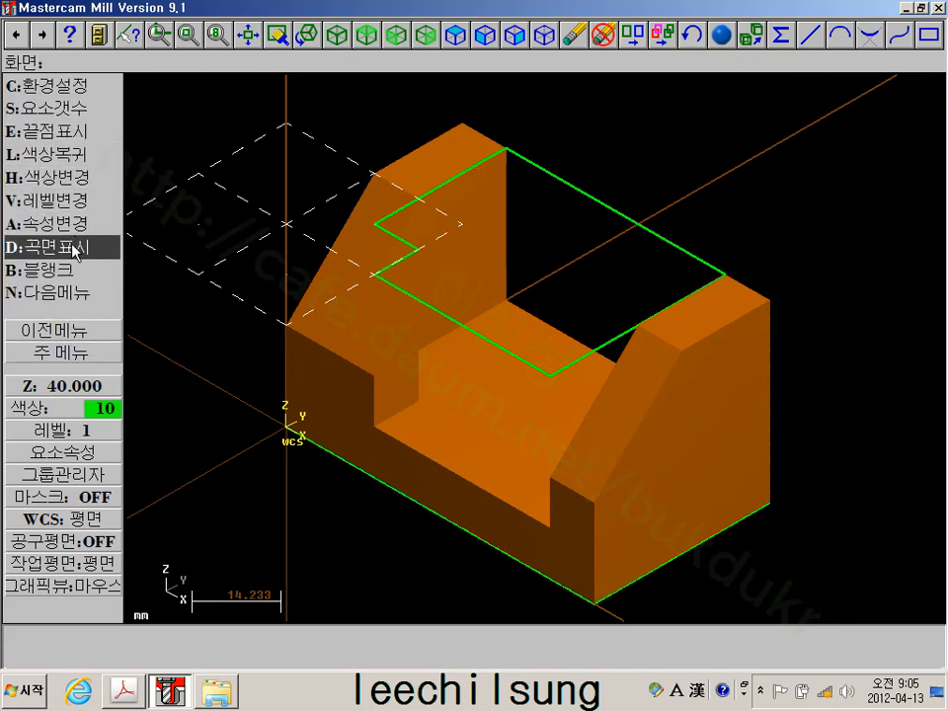
{"action": "key", "text": "b"}
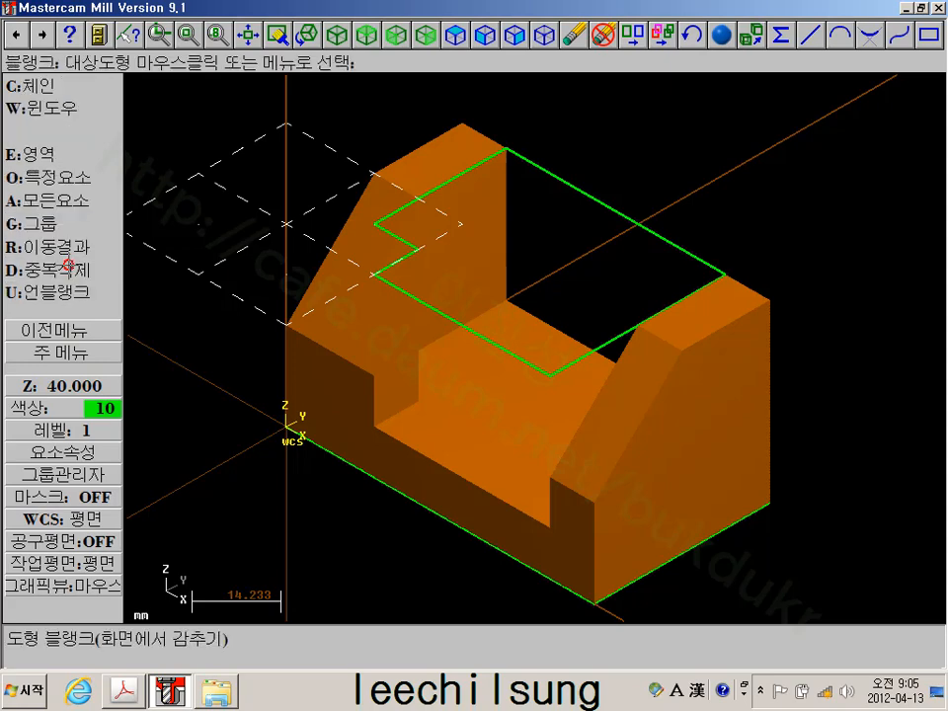
{"action": "left_click", "coordinate": [71, 205]}
{"action": "left_click", "coordinate": [69, 109]}
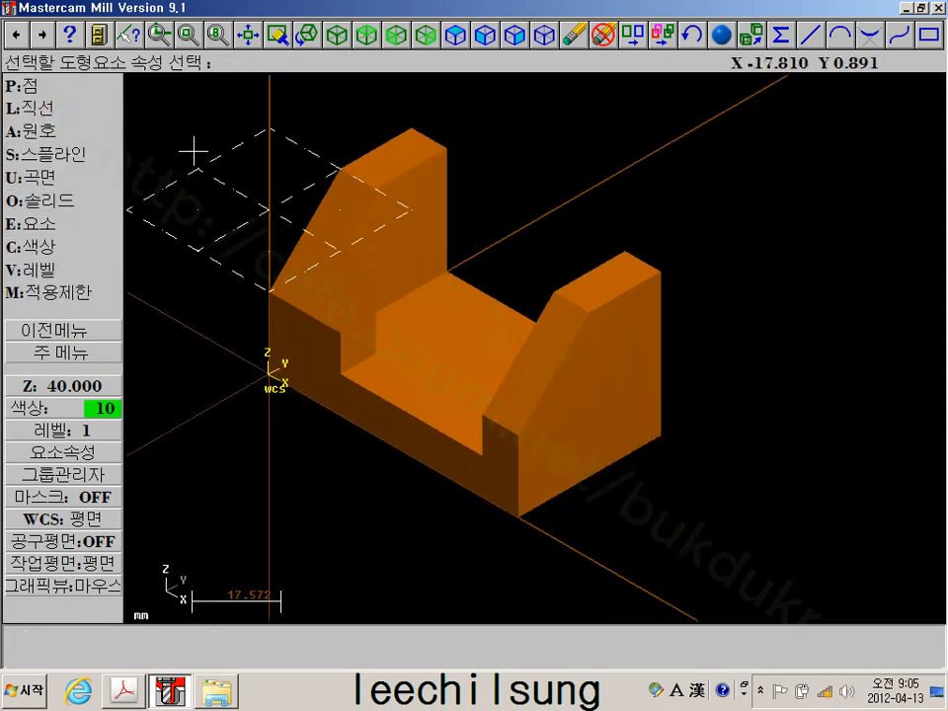
{"action": "left_click", "coordinate": [84, 353]}
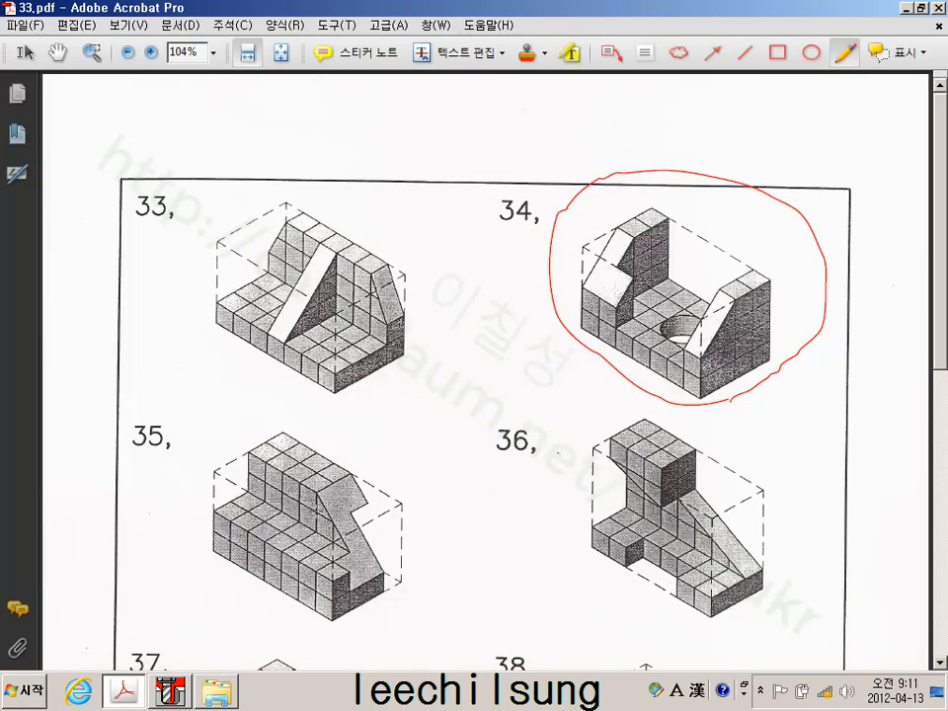
Circle the exercise 35 figure in 33.pdf with a red freehand pencil line and switch back to Mastercam
{"action": "scroll", "coordinate": [474, 375], "scroll_direction": "down", "scroll_amount": 5}
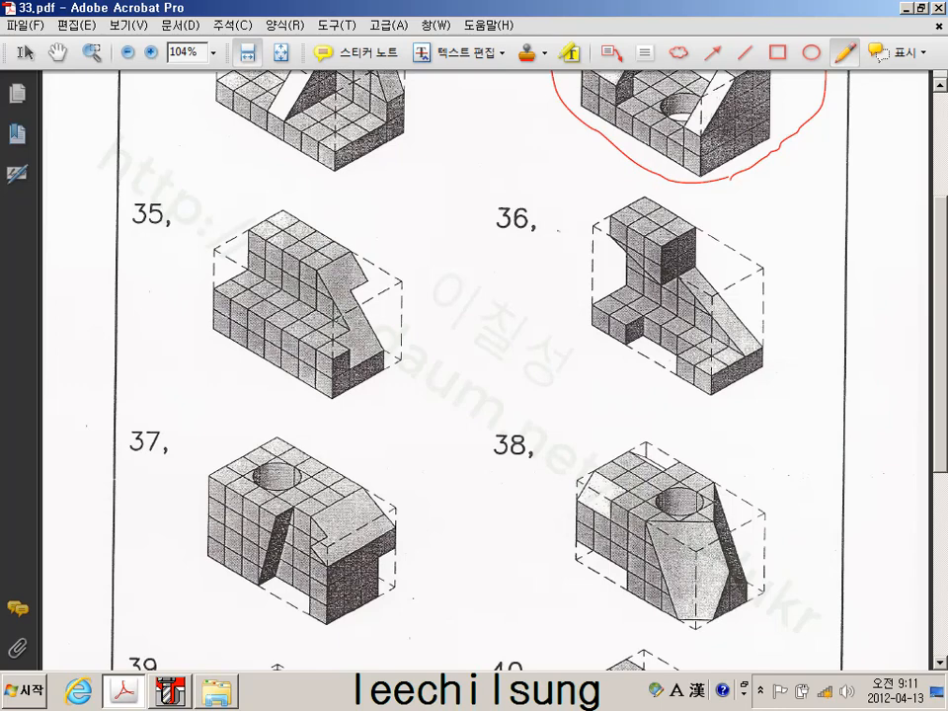
{"action": "mouse_move", "coordinate": [345, 424]}
{"action": "left_mouse_down"}
{"action": "mouse_move", "coordinate": [277, 394]}
{"action": "mouse_move", "coordinate": [277, 191]}
{"action": "mouse_move", "coordinate": [414, 353]}
{"action": "mouse_move", "coordinate": [366, 405]}
{"action": "left_mouse_up"}
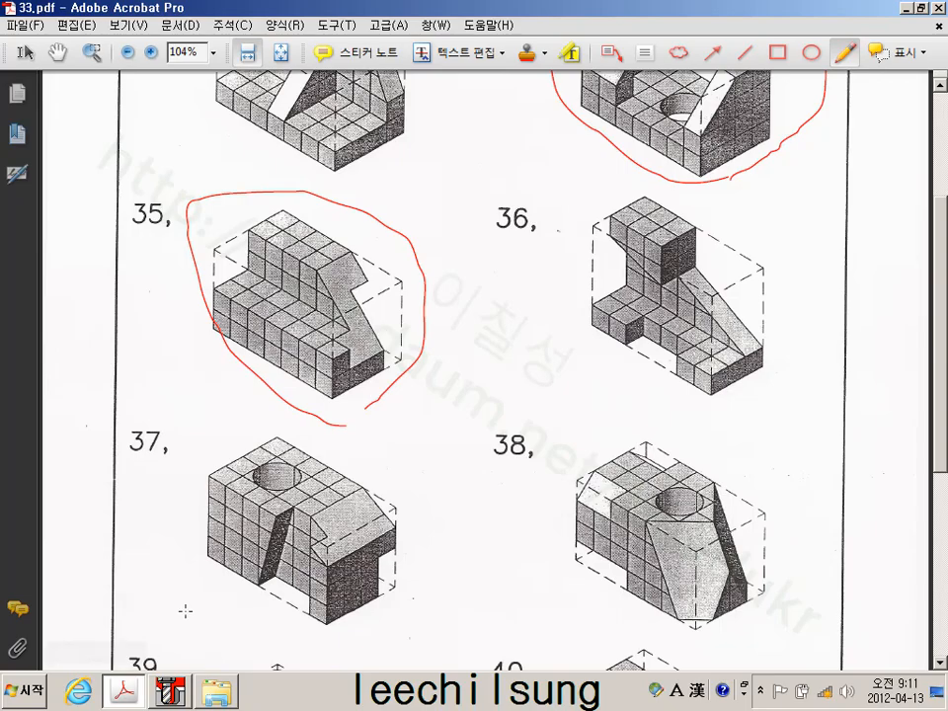
{"action": "key", "text": "alt+Tab"}
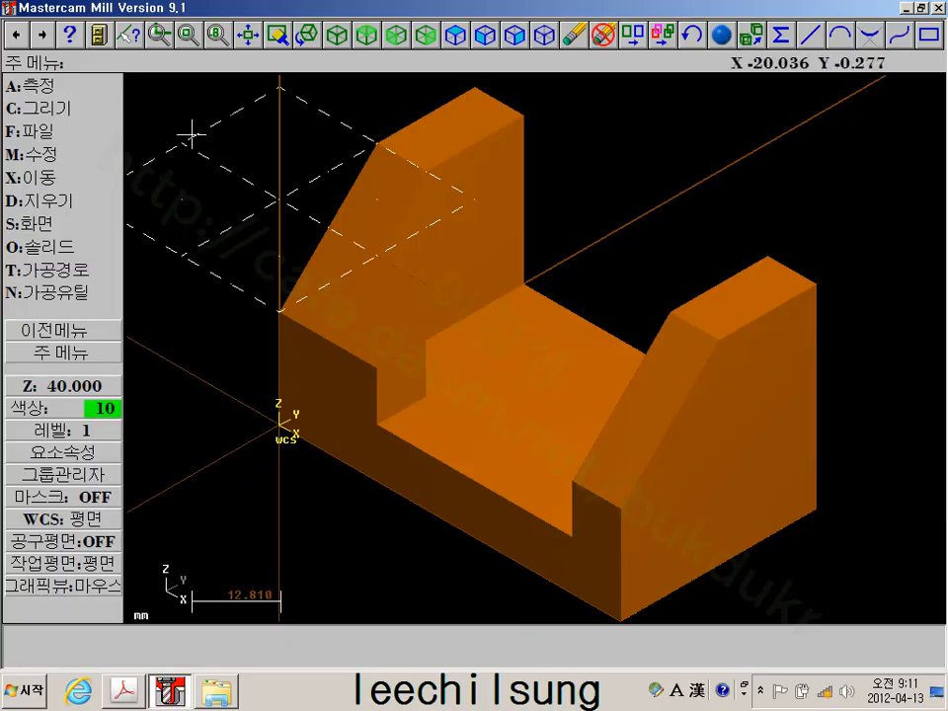
Delete the extruded cut and the chamfer from the solid's operation history and regenerate it
{"action": "left_click", "coordinate": [83, 258]}
{"action": "left_click", "coordinate": [87, 269]}
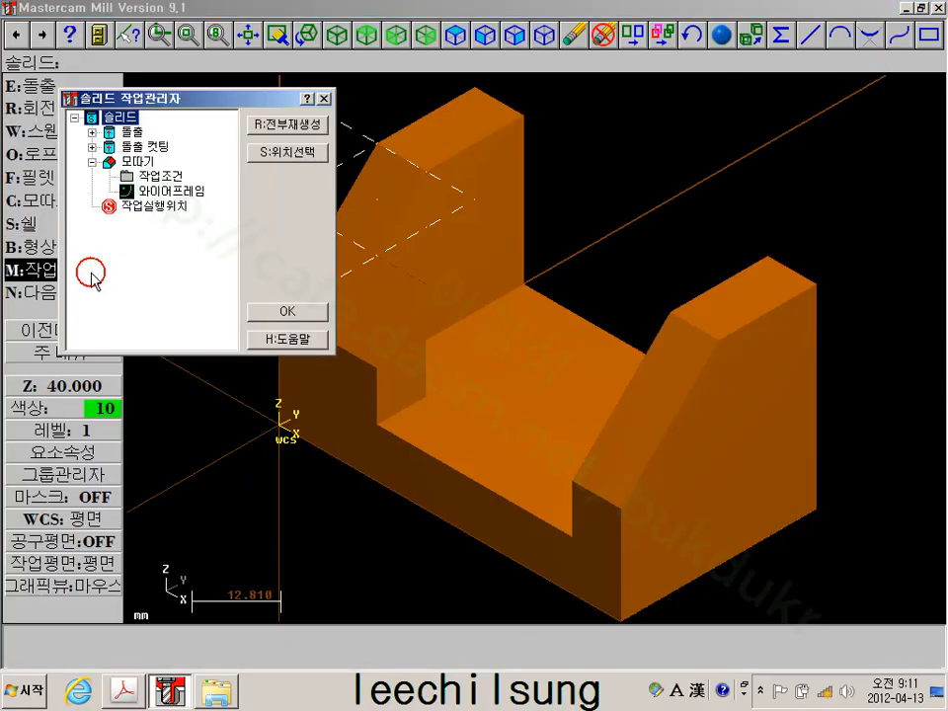
{"action": "left_click", "coordinate": [139, 148]}
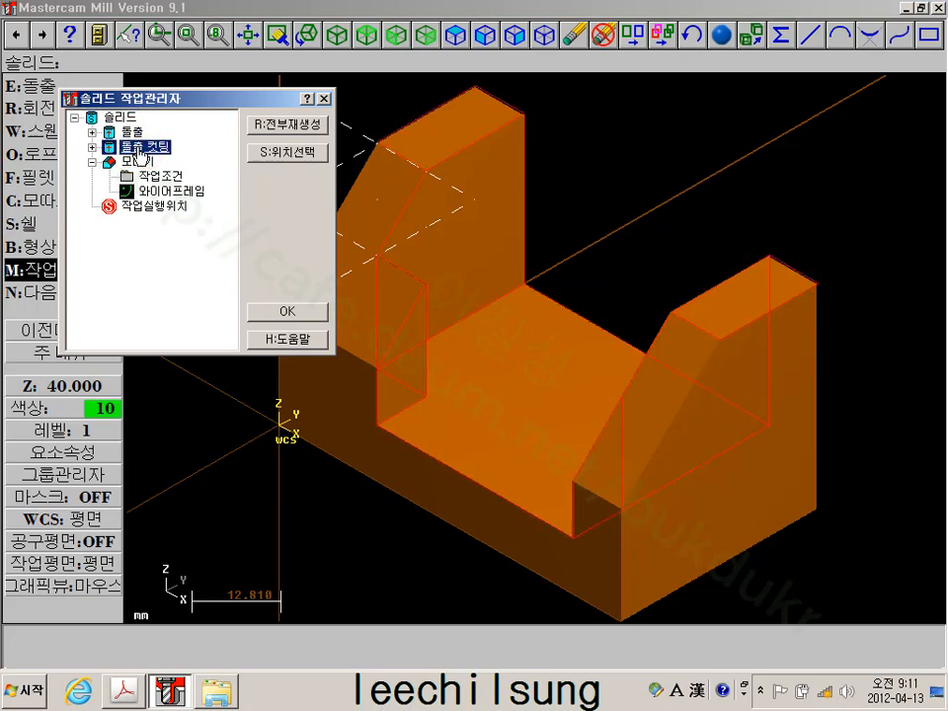
{"action": "left_click", "coordinate": [136, 161]}
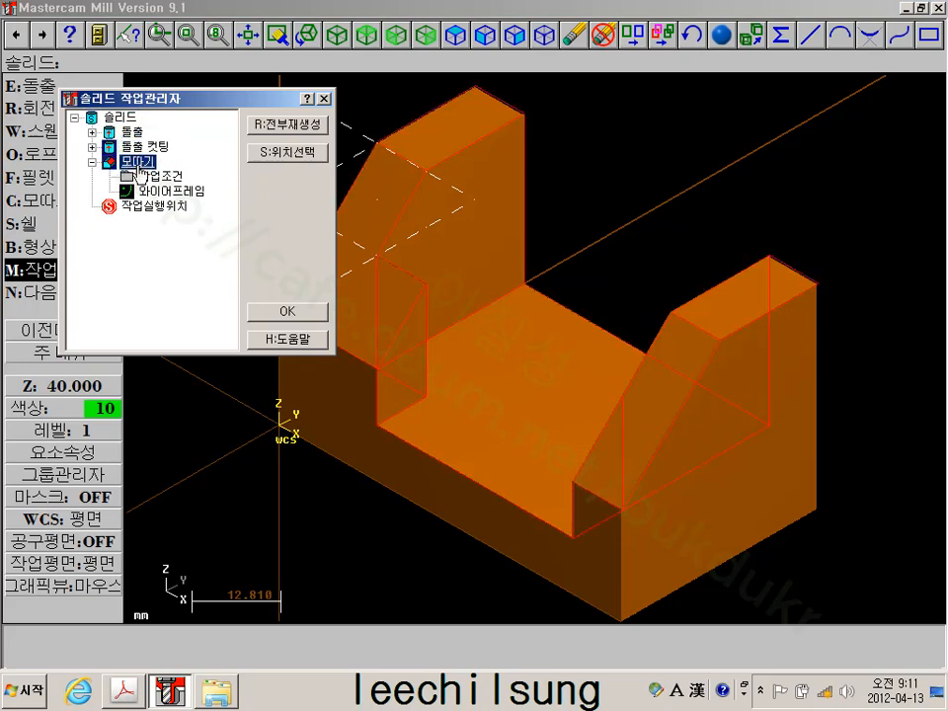
{"action": "key", "text": "Delete"}
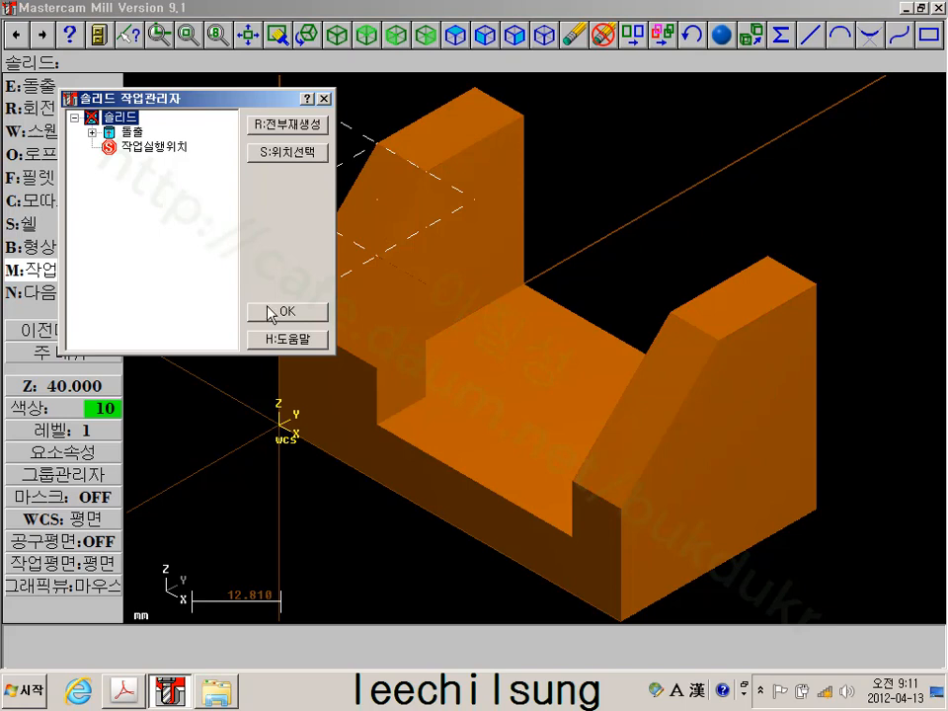
{"action": "left_click", "coordinate": [286, 124]}
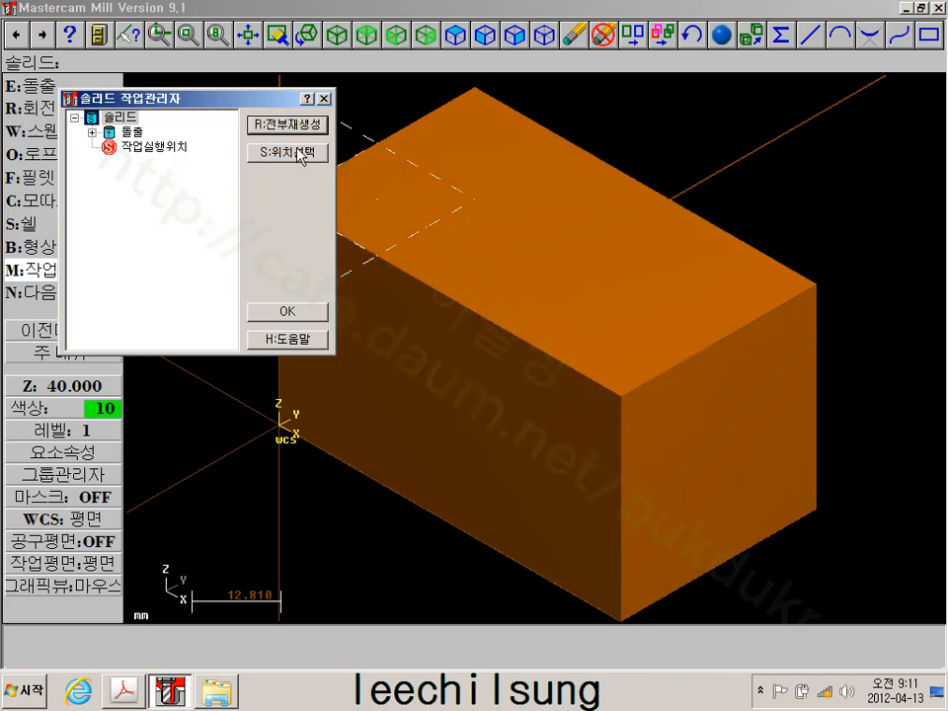
{"action": "left_click", "coordinate": [286, 311]}
{"action": "left_click", "coordinate": [55, 351]}
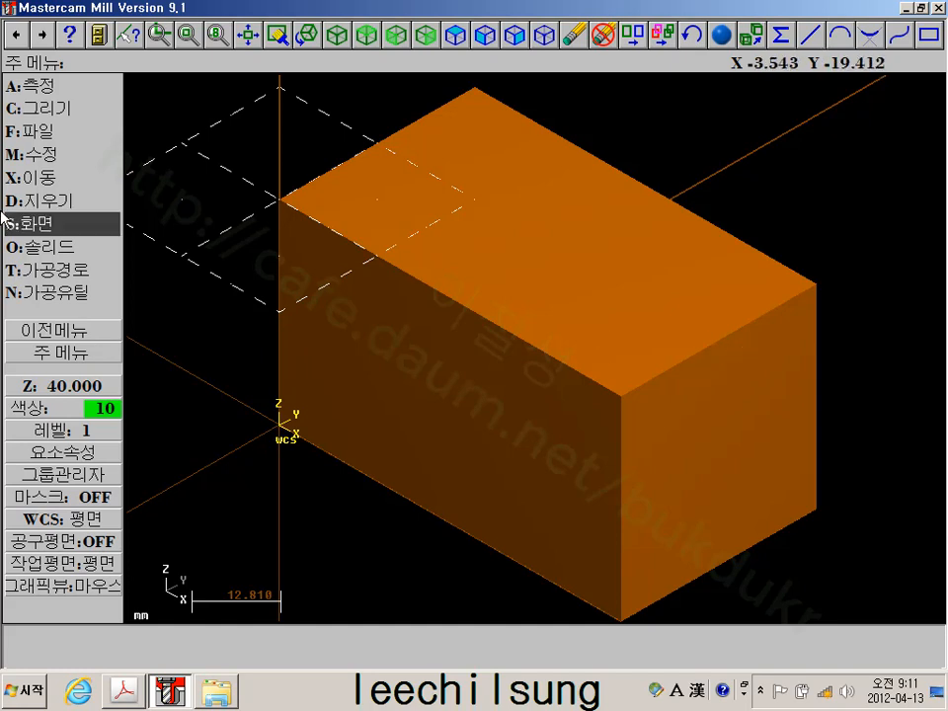
Chamfer the top edge at the block's right-hand end with a single distance of 30 mm
{"action": "left_click", "coordinate": [67, 250]}
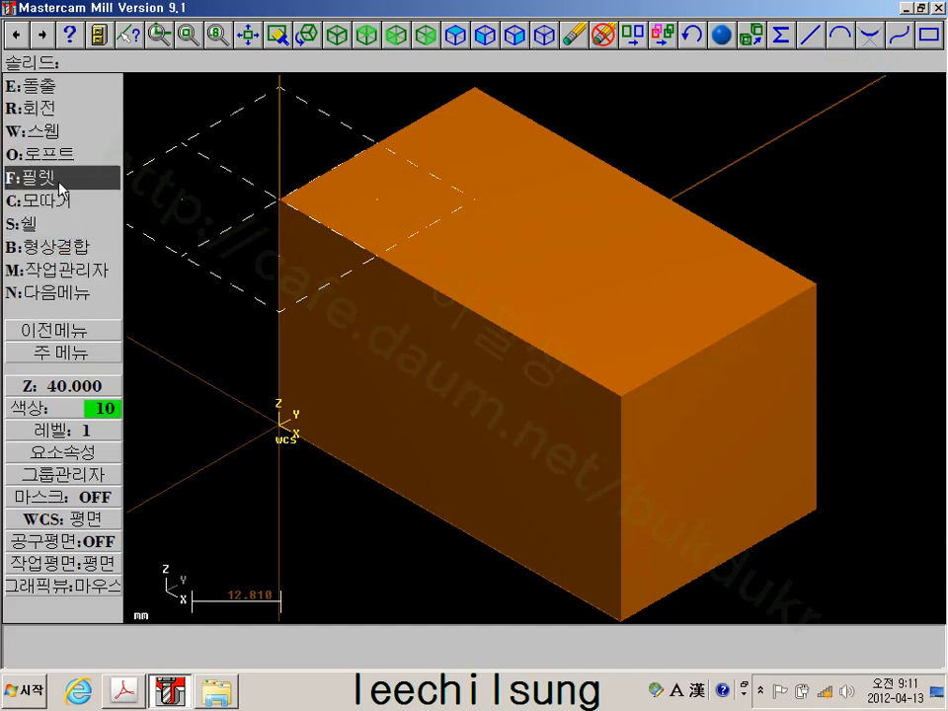
{"action": "left_click", "coordinate": [61, 200]}
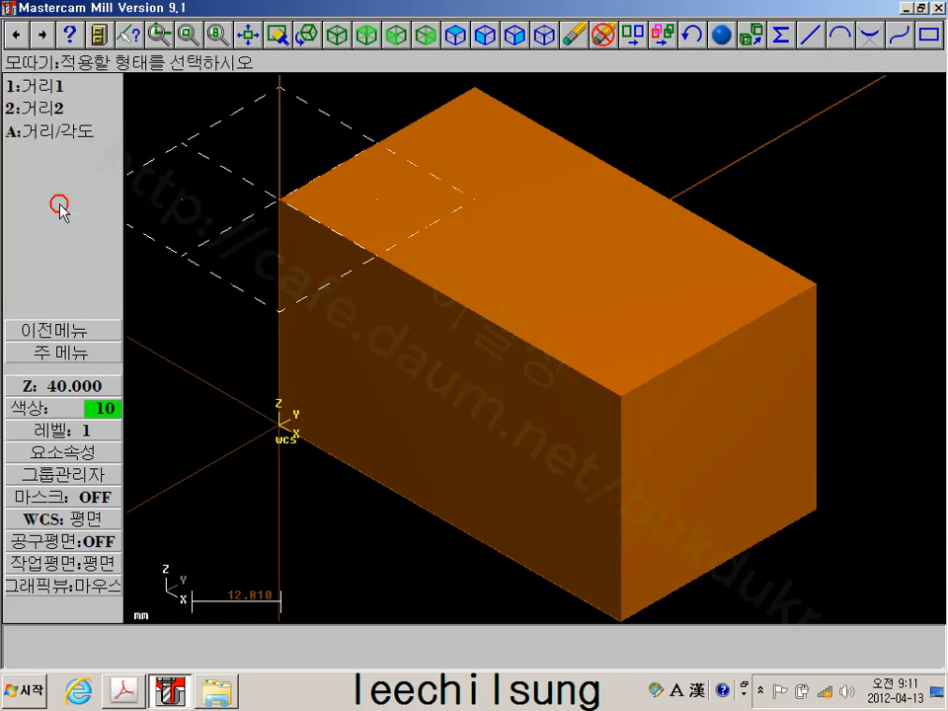
{"action": "left_click", "coordinate": [61, 87]}
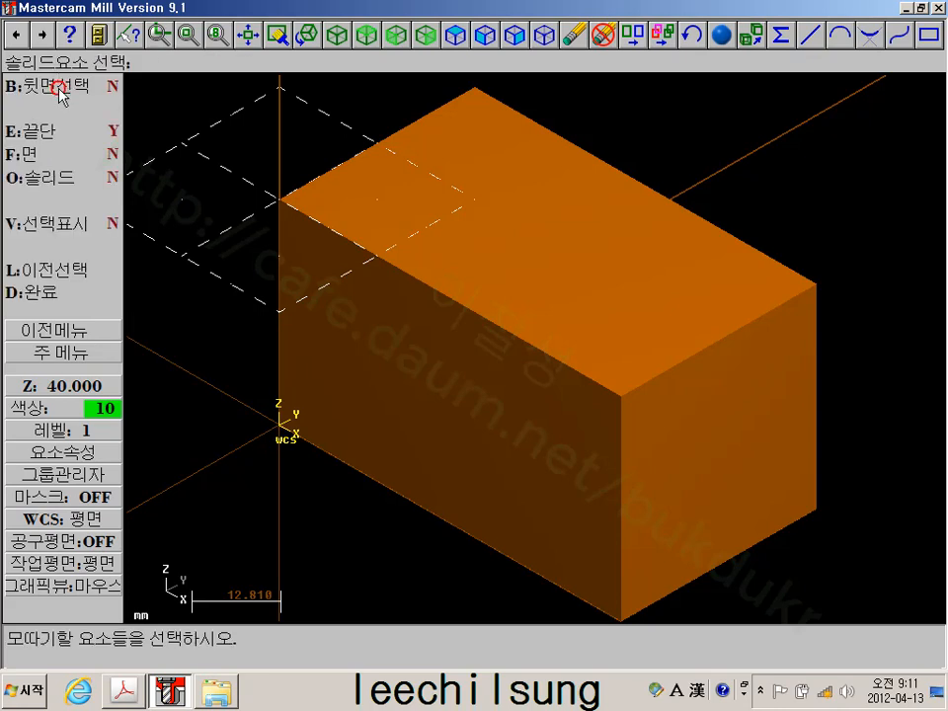
{"action": "left_click", "coordinate": [743, 328]}
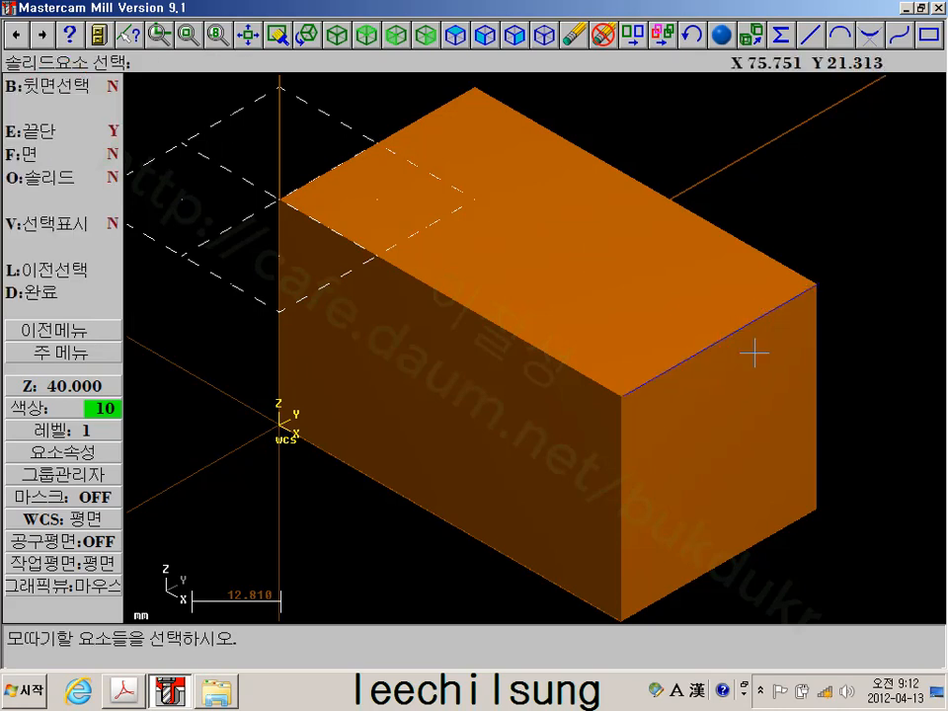
{"action": "left_click", "coordinate": [61, 294]}
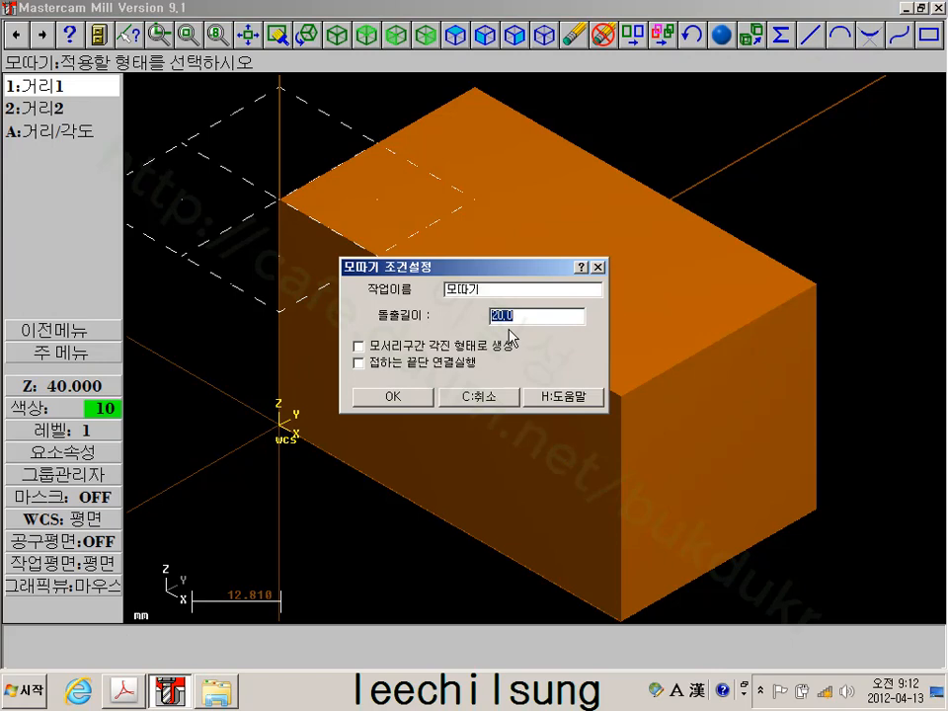
{"action": "type", "text": "30"}
{"action": "left_click", "coordinate": [419, 395]}
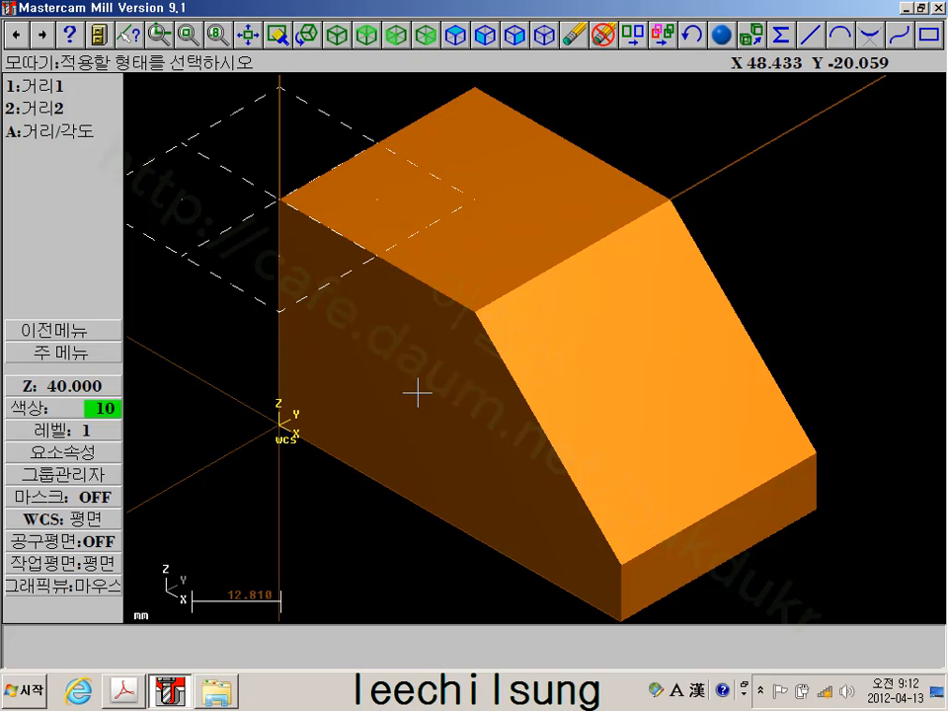
Draw a 70 × 20 mm rectangle on the top plane with its lower-left corner at X0, Y0, Z40
{"action": "scroll", "coordinate": [308, 286], "scroll_direction": "down", "scroll_amount": 3}
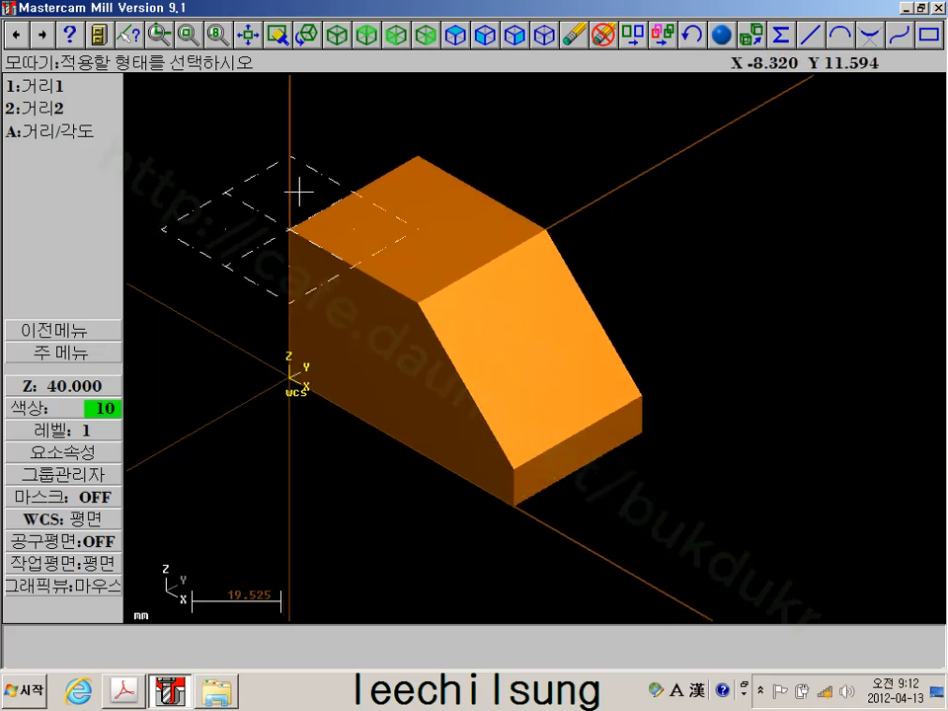
{"action": "left_click", "coordinate": [71, 353]}
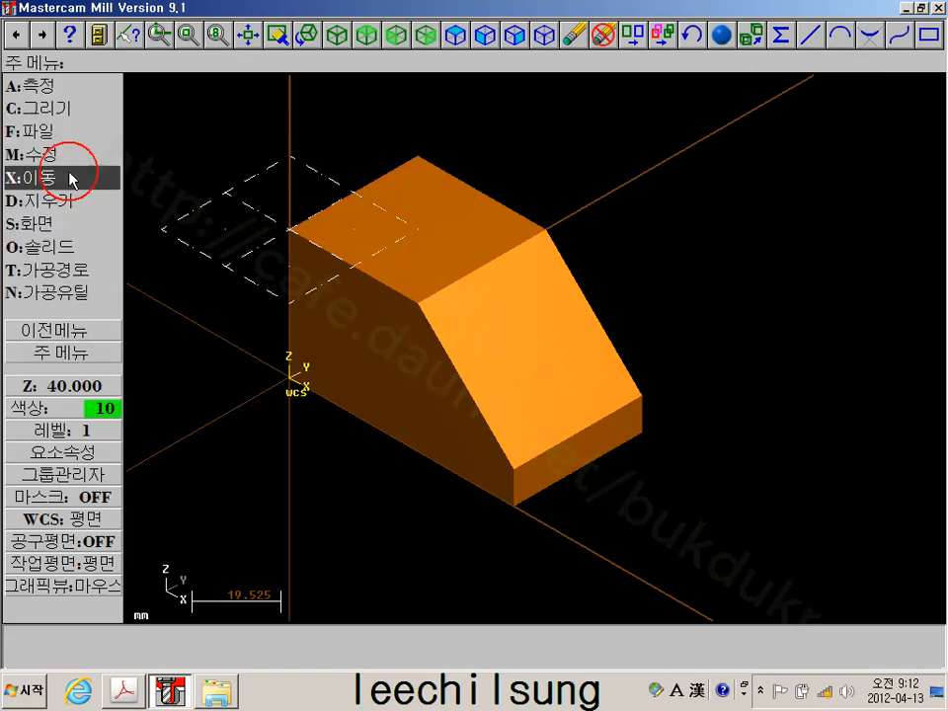
{"action": "left_click", "coordinate": [57, 107]}
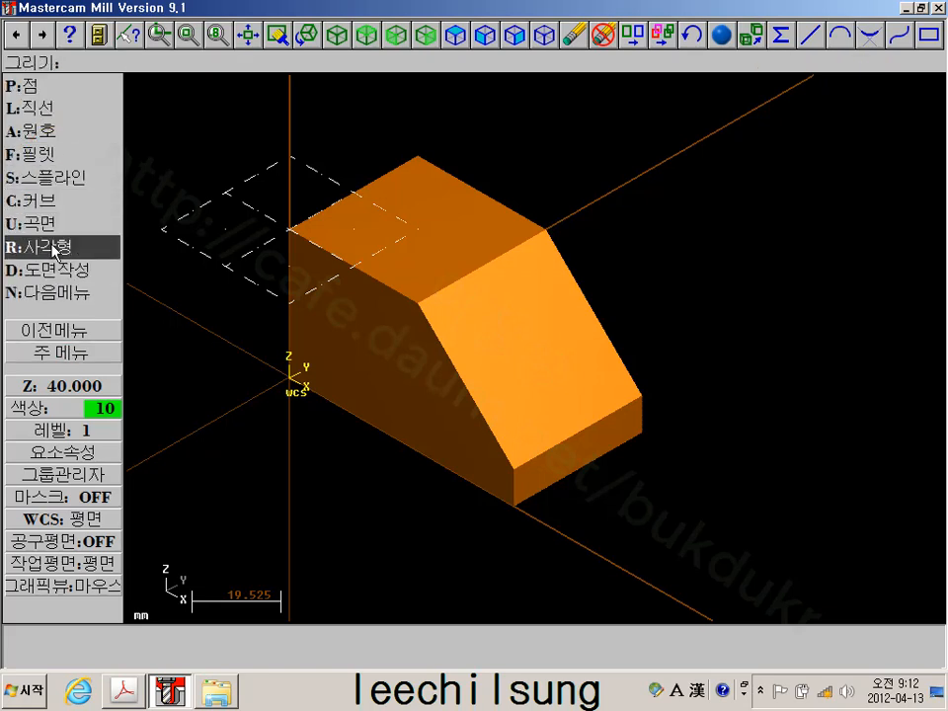
{"action": "left_click", "coordinate": [44, 247]}
{"action": "left_click", "coordinate": [48, 87]}
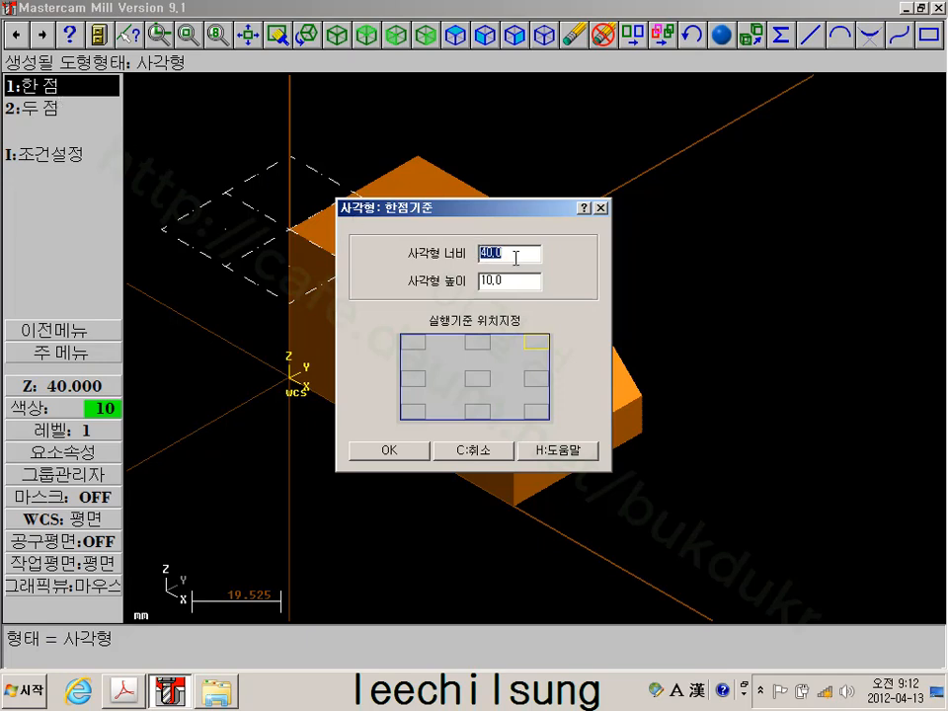
{"action": "type", "text": "70"}
{"action": "left_click_drag", "start_coordinate": [519, 284], "coordinate": [464, 285]}
{"action": "type", "text": "20"}
{"action": "left_click", "coordinate": [395, 452]}
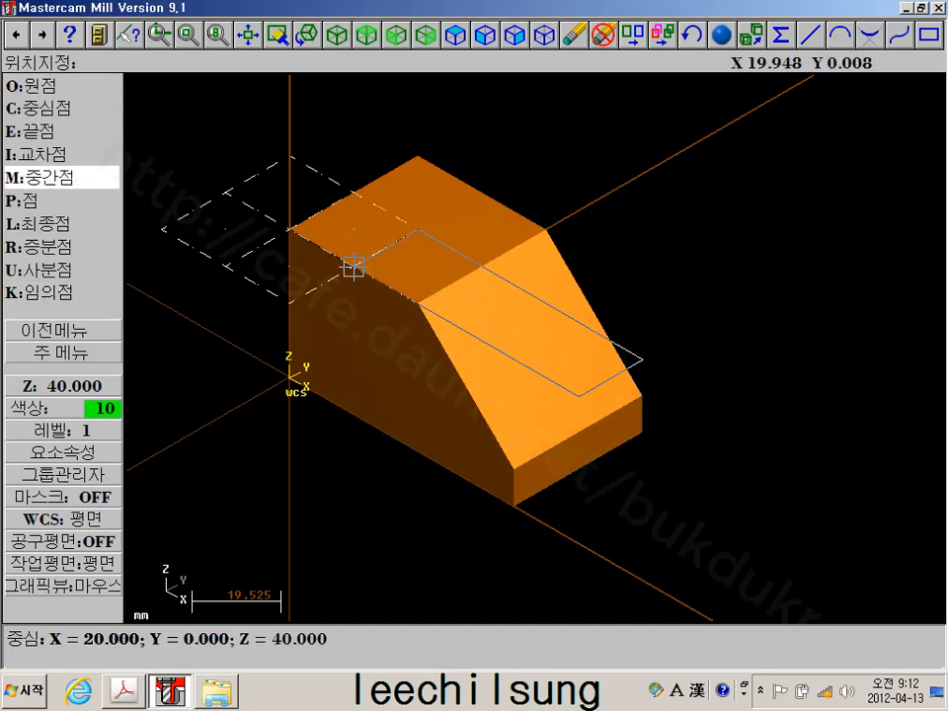
{"action": "left_click", "coordinate": [288, 228]}
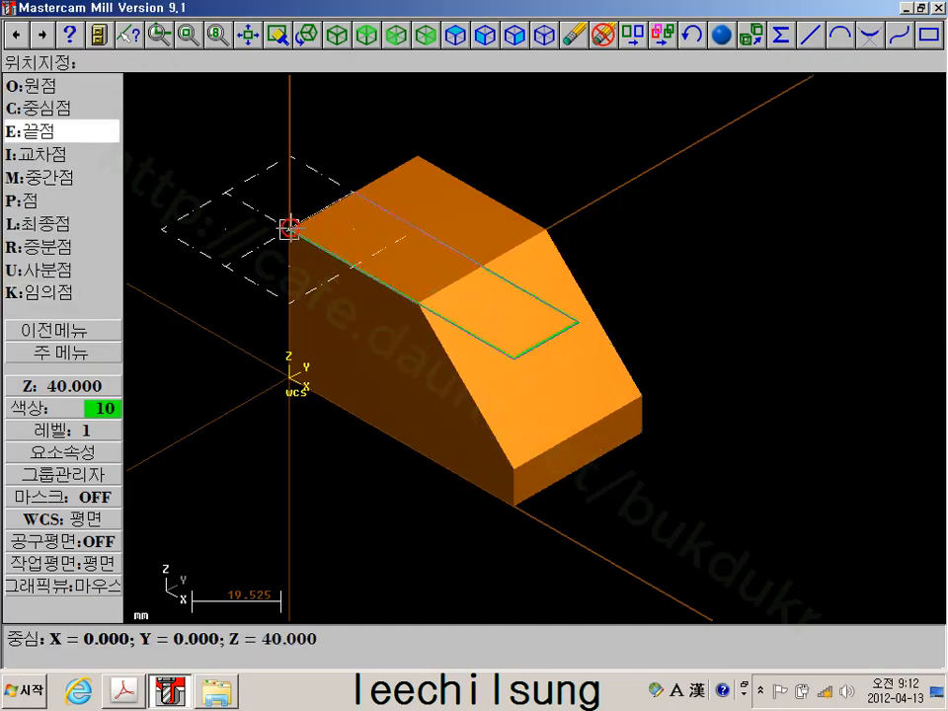
{"action": "left_click", "coordinate": [35, 354]}
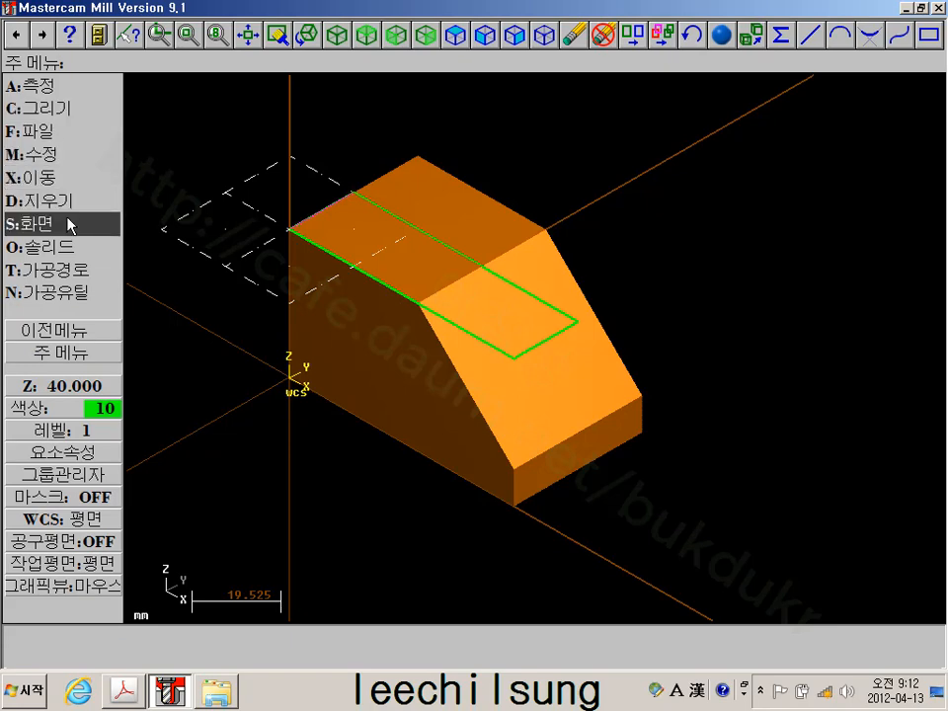
Extrude the 70 × 20 mm rectangle 20 mm downward as a cut through the block
{"action": "left_click", "coordinate": [59, 244]}
{"action": "left_click", "coordinate": [47, 85]}
{"action": "left_click", "coordinate": [316, 212]}
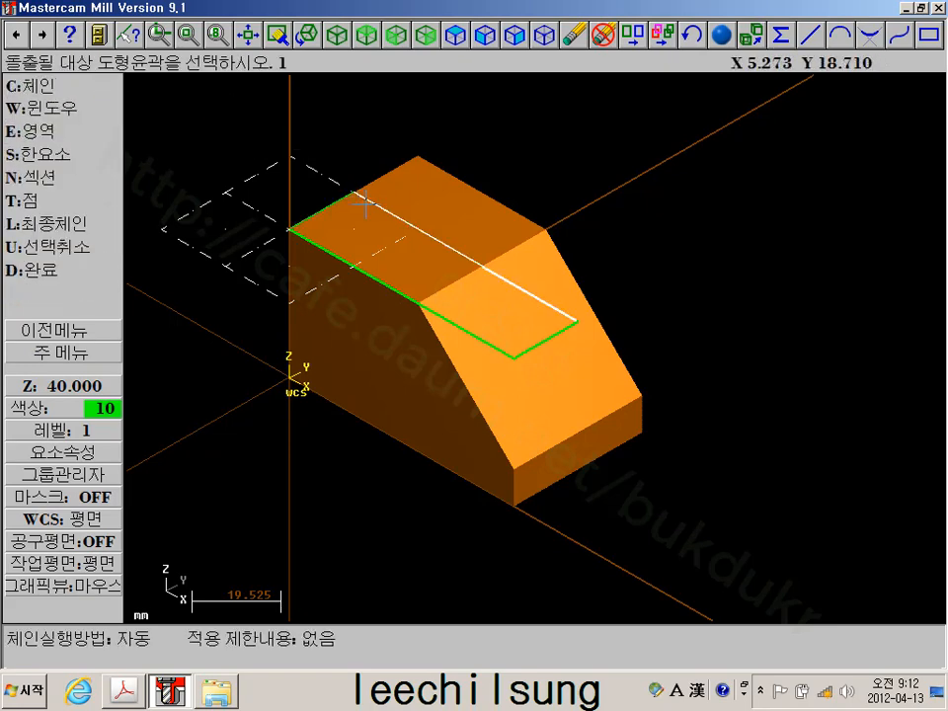
{"action": "left_click", "coordinate": [29, 223]}
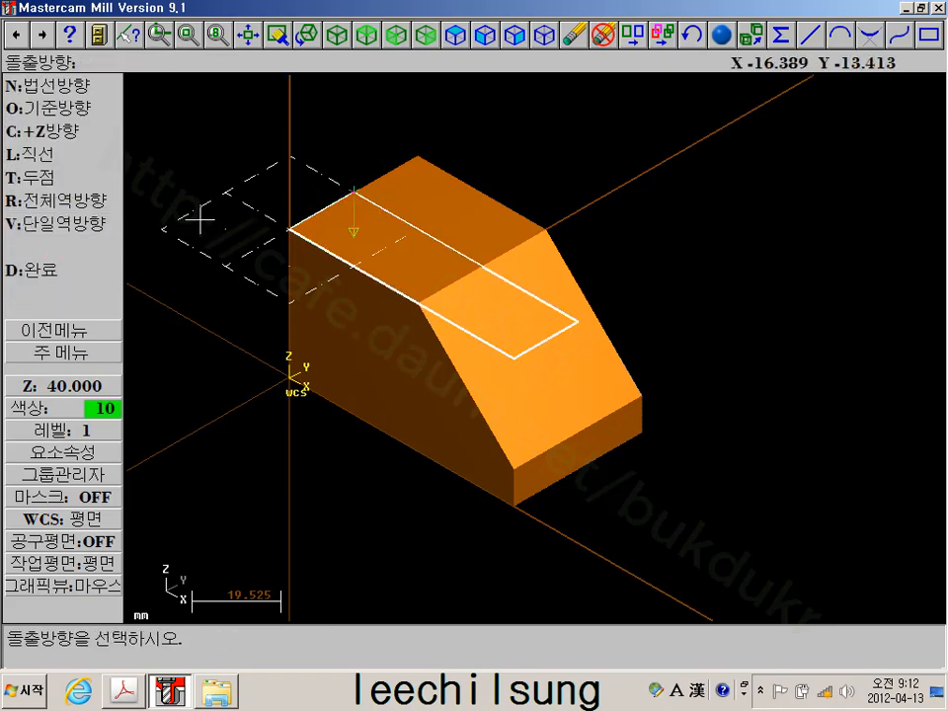
{"action": "left_click", "coordinate": [65, 273]}
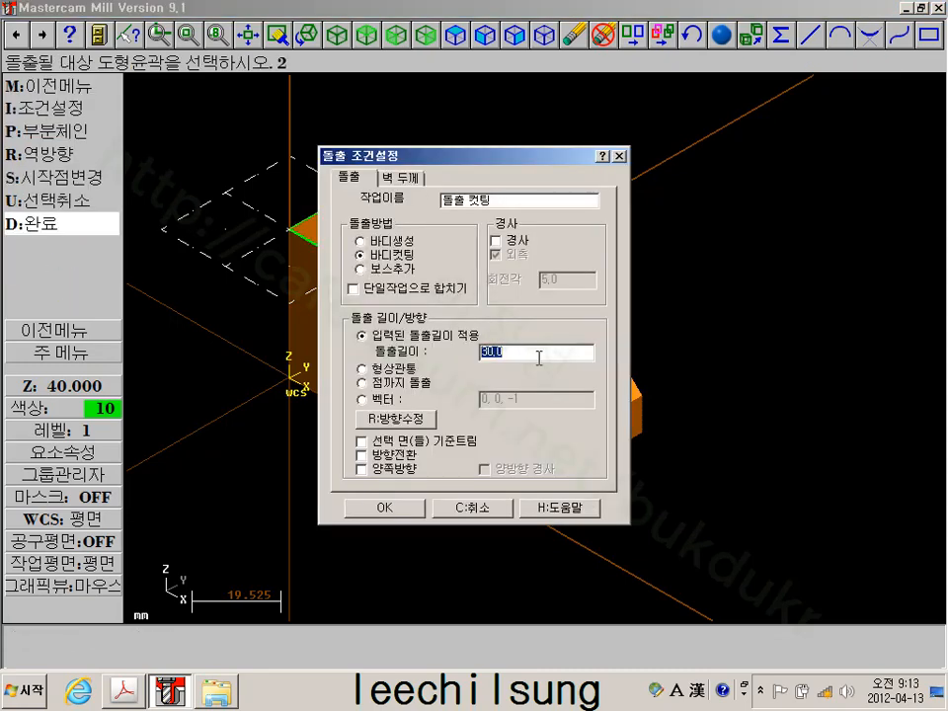
{"action": "type", "text": "20"}
{"action": "left_click", "coordinate": [386, 508]}
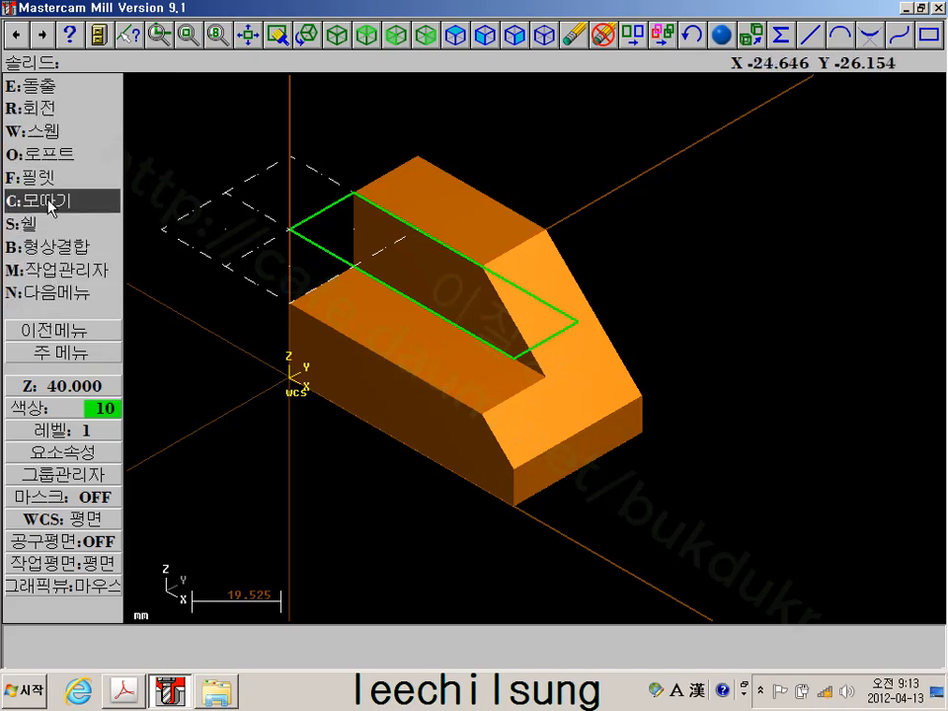
{"action": "left_click", "coordinate": [49, 332]}
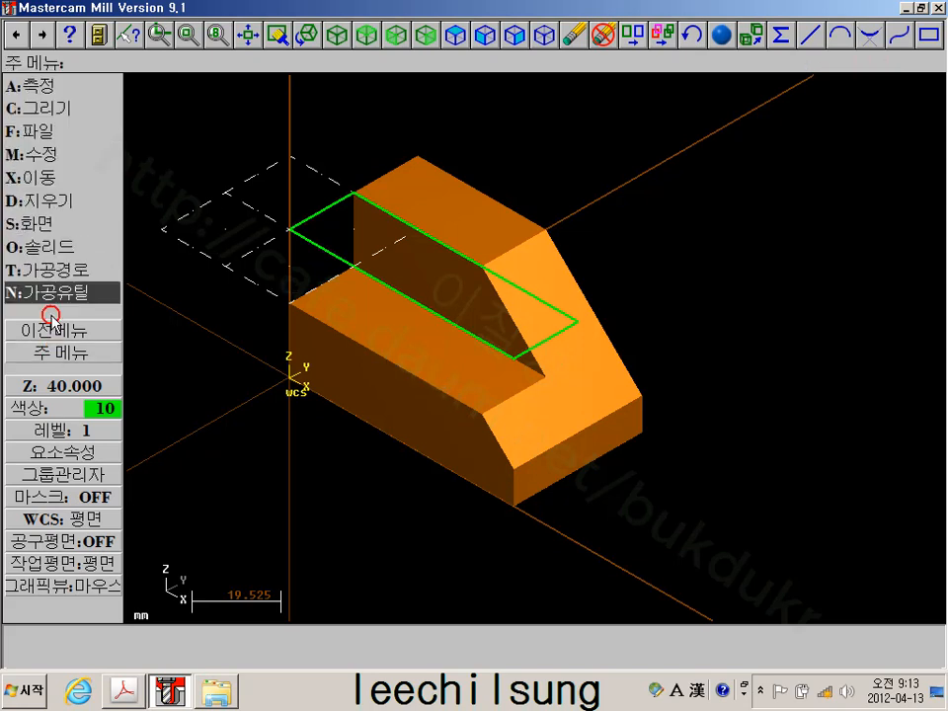
Set the construction depth to Z 20 and draw a 70 × 10 mm rectangle with its lower-left corner at X0, Y0
{"action": "left_click", "coordinate": [44, 106]}
{"action": "left_click", "coordinate": [49, 246]}
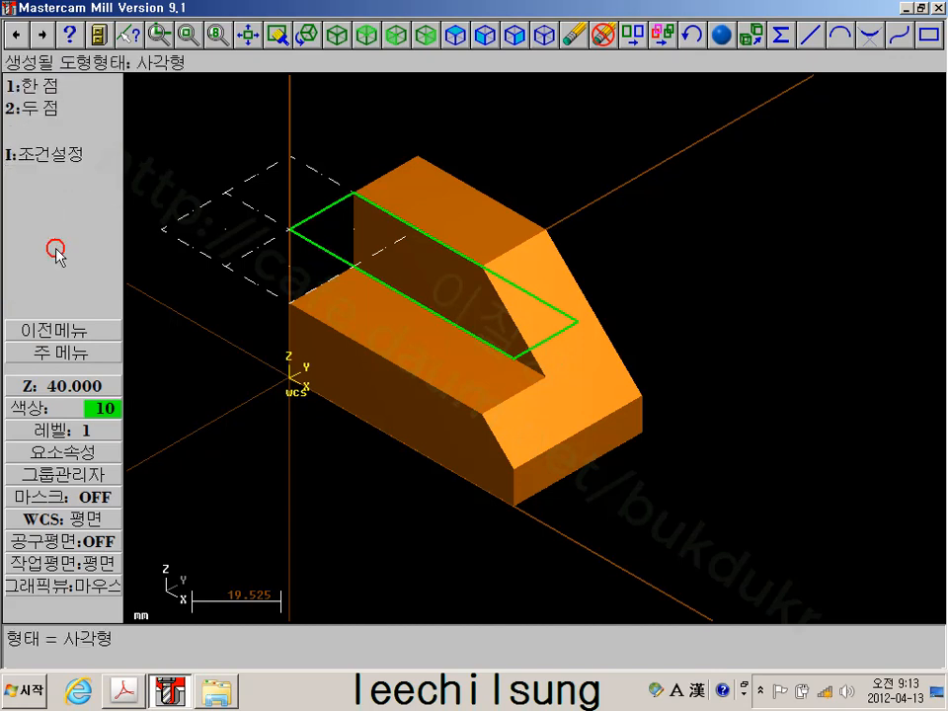
{"action": "left_click", "coordinate": [77, 391]}
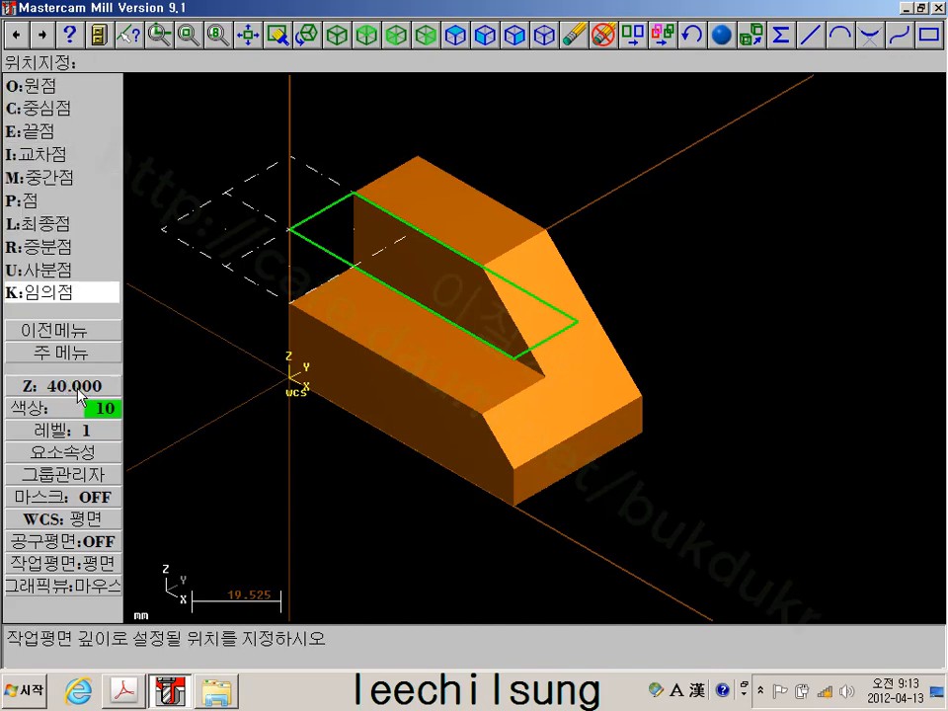
{"action": "type", "text": "20"}
{"action": "key", "text": "Return"}
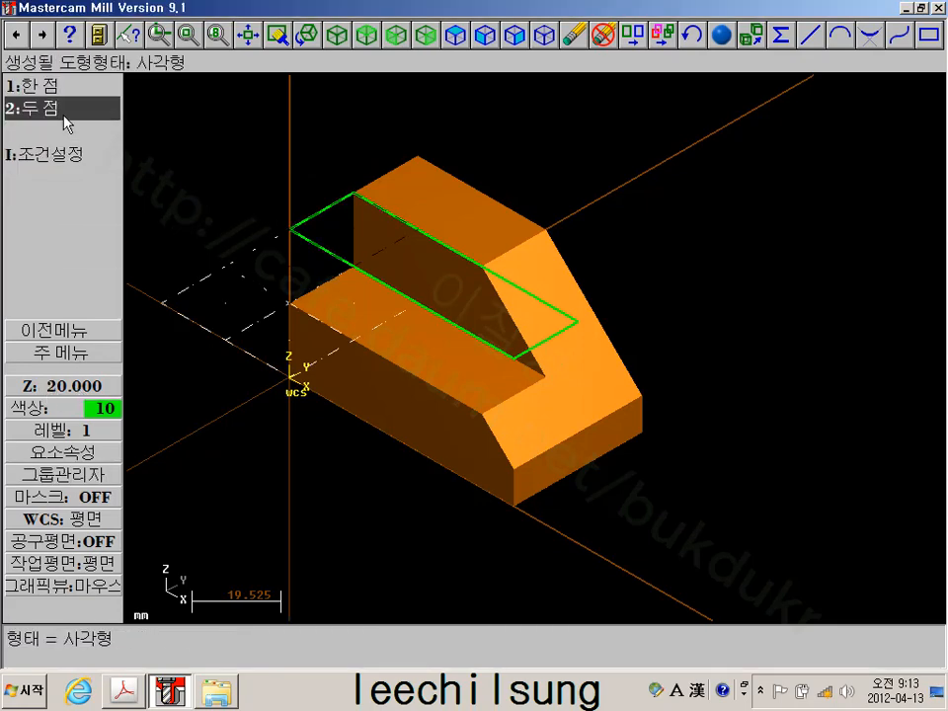
{"action": "left_click", "coordinate": [42, 86]}
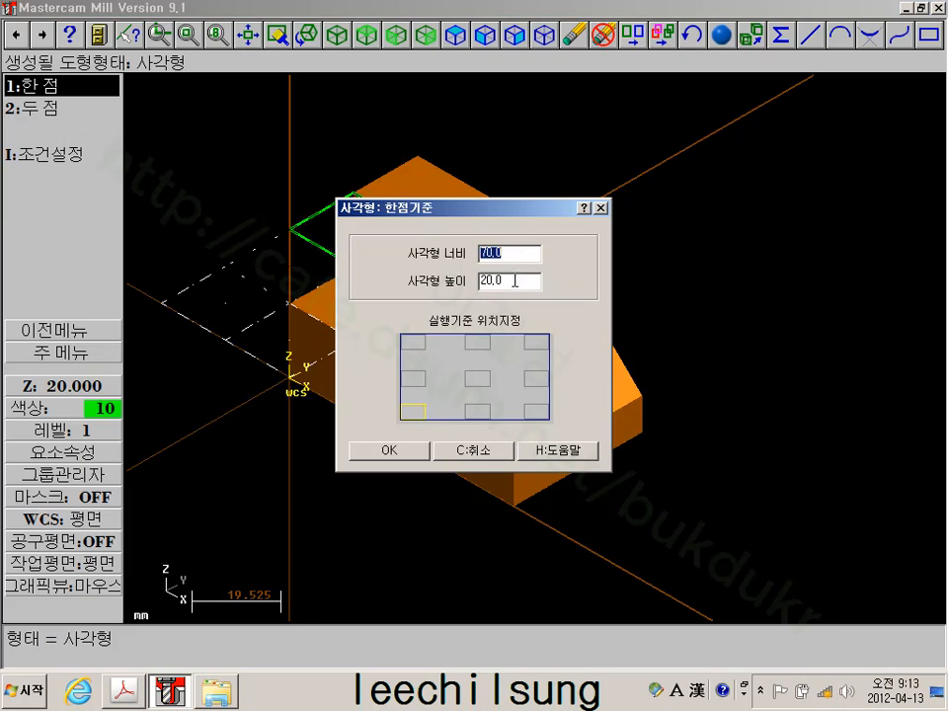
{"action": "left_click_drag", "start_coordinate": [514, 280], "coordinate": [457, 281]}
{"action": "type", "text": "10"}
{"action": "left_click", "coordinate": [389, 450]}
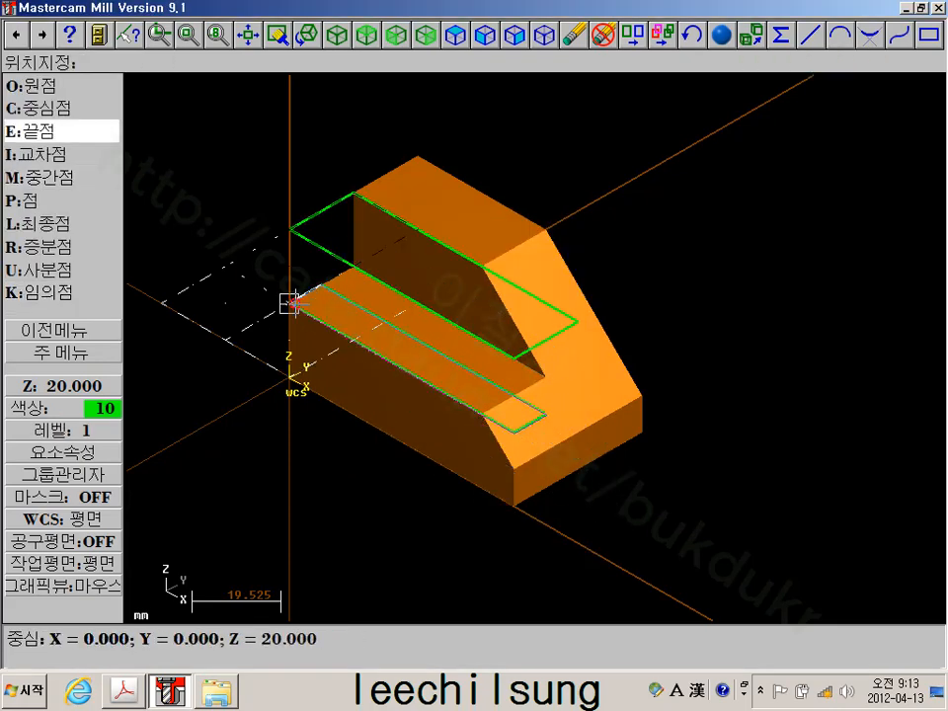
{"action": "left_click", "coordinate": [290, 303]}
{"action": "left_click", "coordinate": [57, 354]}
Extrude the 70 × 10 mm rectangle 20 mm downward as a boss added to the solid
{"action": "left_click", "coordinate": [47, 248]}
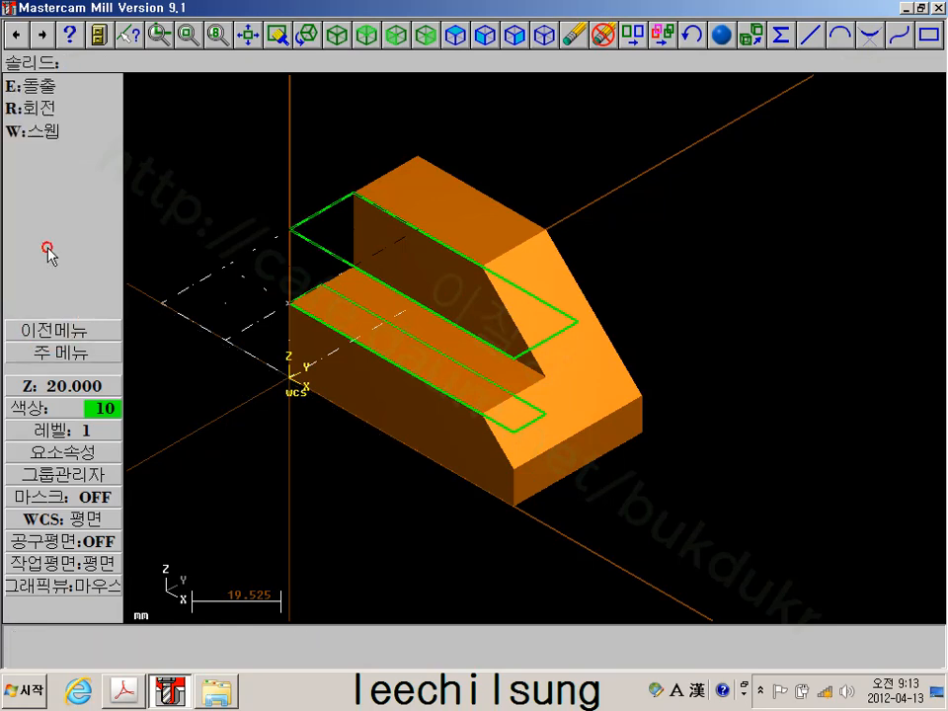
{"action": "left_click", "coordinate": [37, 90]}
{"action": "left_click", "coordinate": [332, 294]}
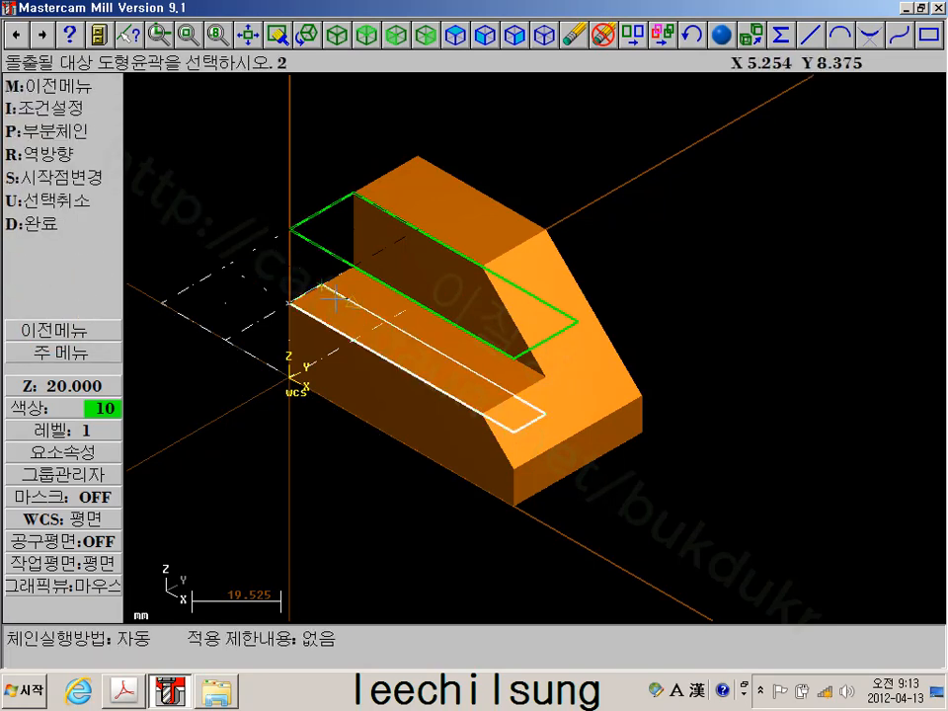
{"action": "left_click", "coordinate": [49, 227]}
{"action": "left_click", "coordinate": [43, 268]}
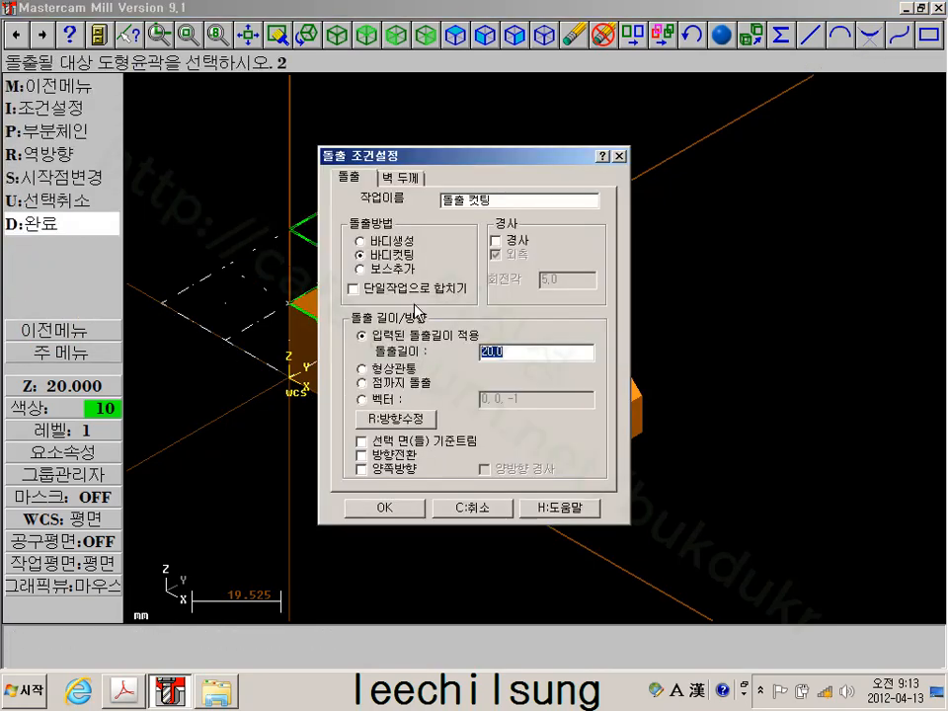
{"action": "left_click", "coordinate": [376, 268]}
{"action": "left_click", "coordinate": [464, 361]}
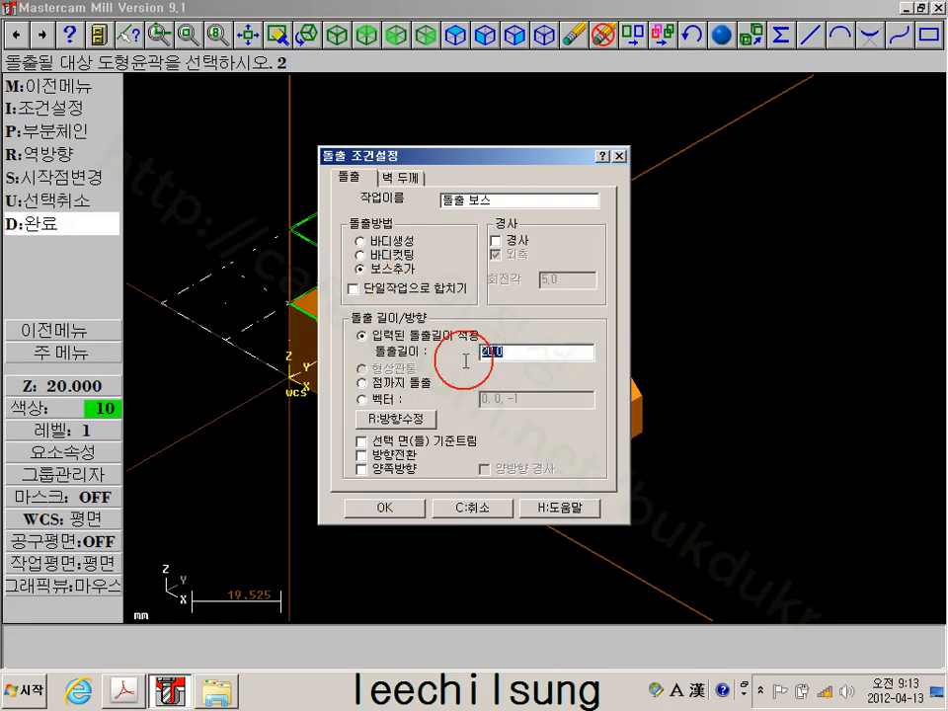
{"action": "left_click", "coordinate": [403, 506]}
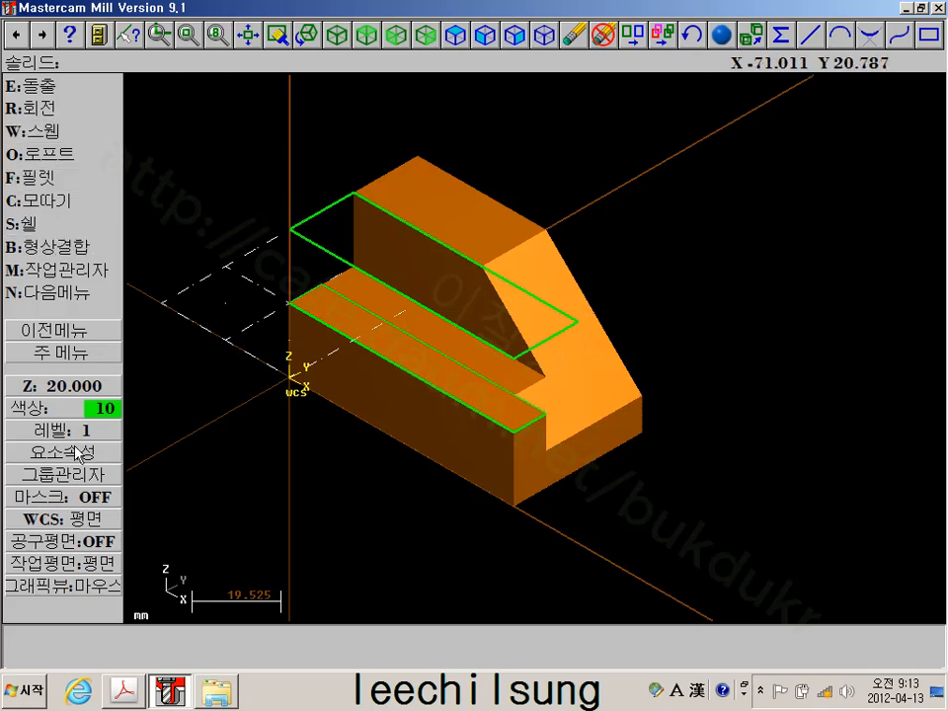
Switch the construction plane to the right side and set its depth at the block's lower front corner, Z 70
{"action": "left_click", "coordinate": [45, 559]}
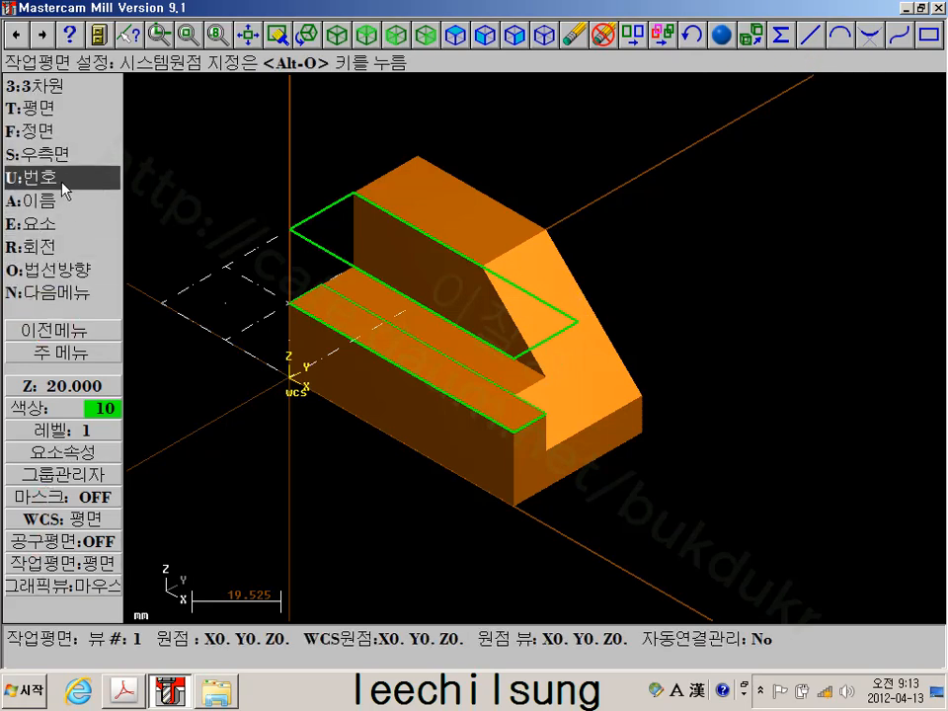
{"action": "left_click", "coordinate": [59, 155]}
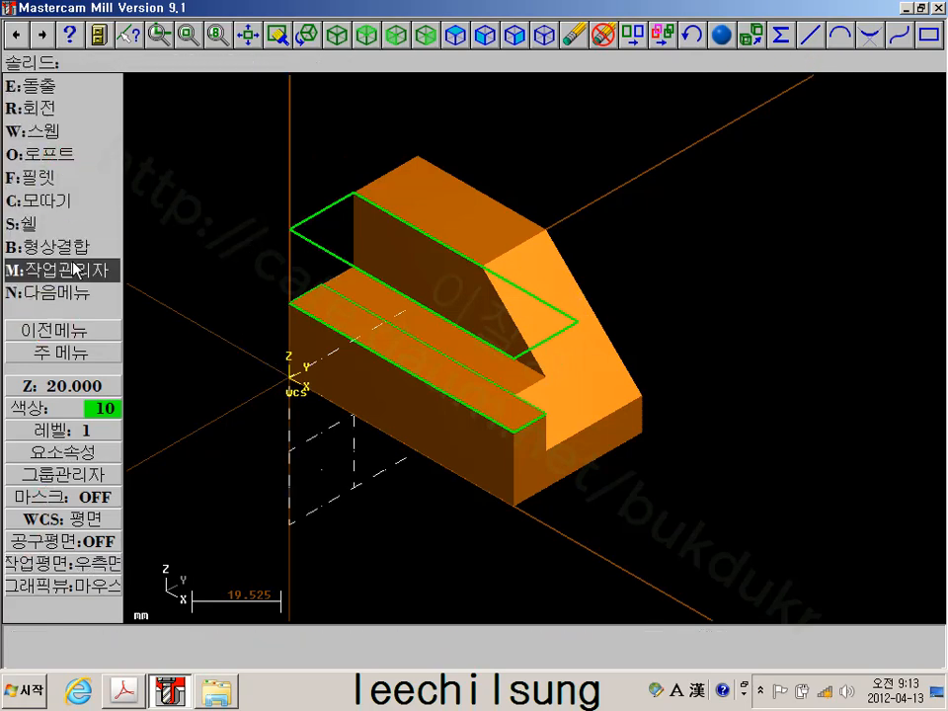
{"action": "left_click", "coordinate": [43, 385]}
{"action": "key", "text": "e"}
{"action": "left_click", "coordinate": [513, 507]}
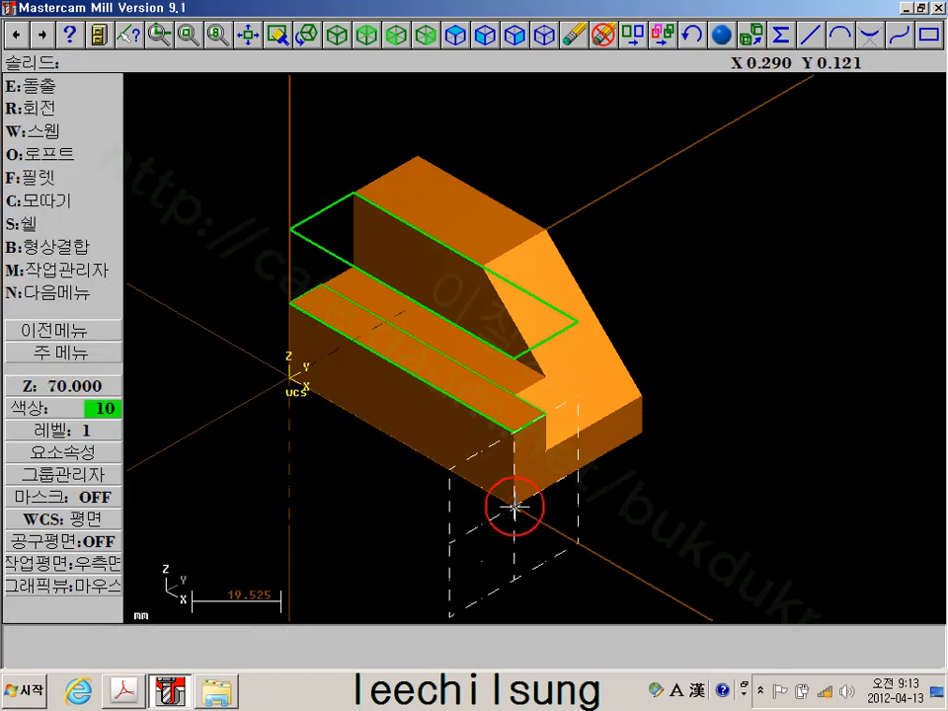
Draw a 10 × 30 mm rectangle with its lower-right corner on the lower rear corner of the block's right end face
{"action": "left_click", "coordinate": [44, 352]}
{"action": "left_click", "coordinate": [49, 104]}
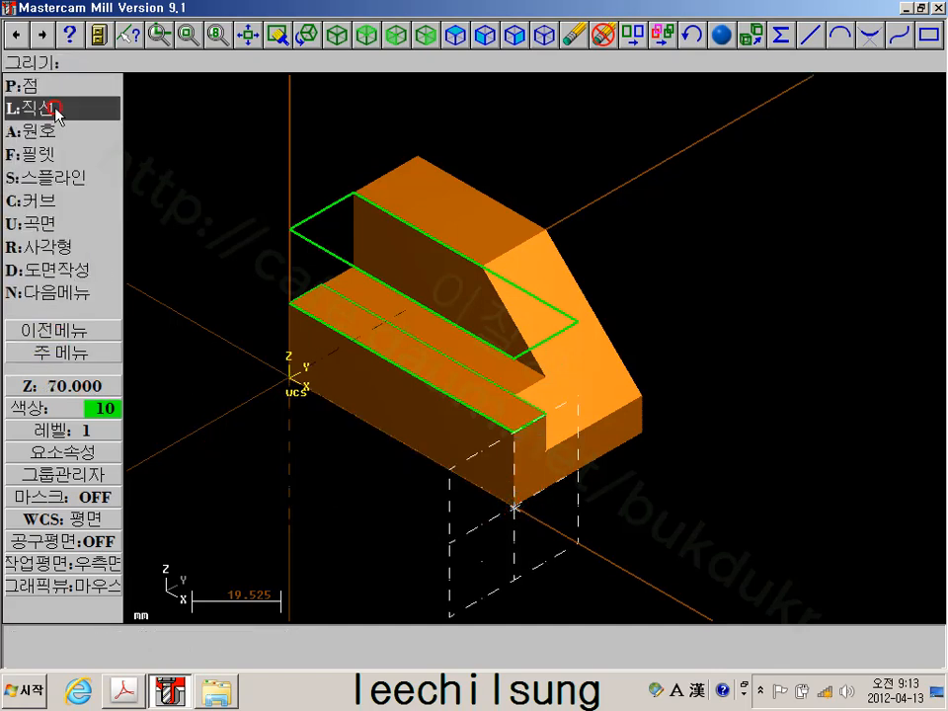
{"action": "left_click", "coordinate": [63, 249]}
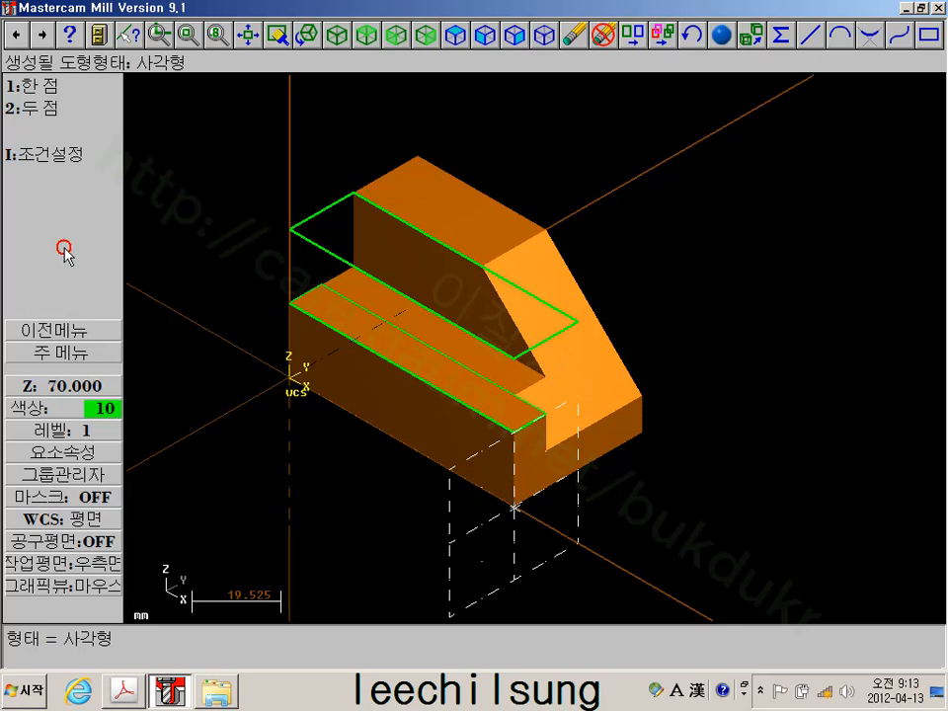
{"action": "left_click", "coordinate": [59, 87]}
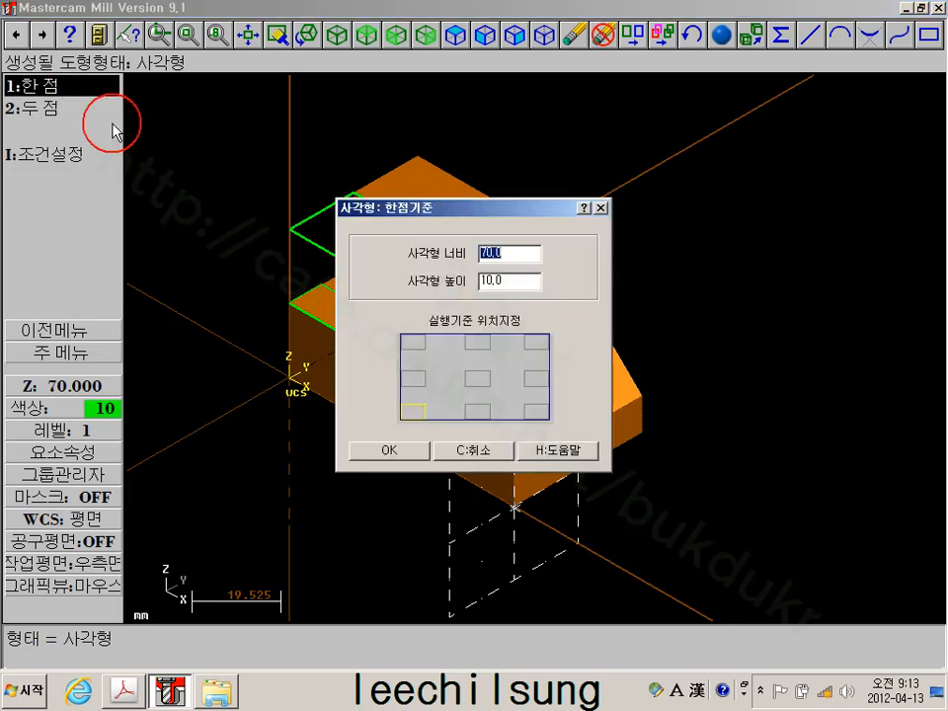
{"action": "left_click", "coordinate": [544, 412]}
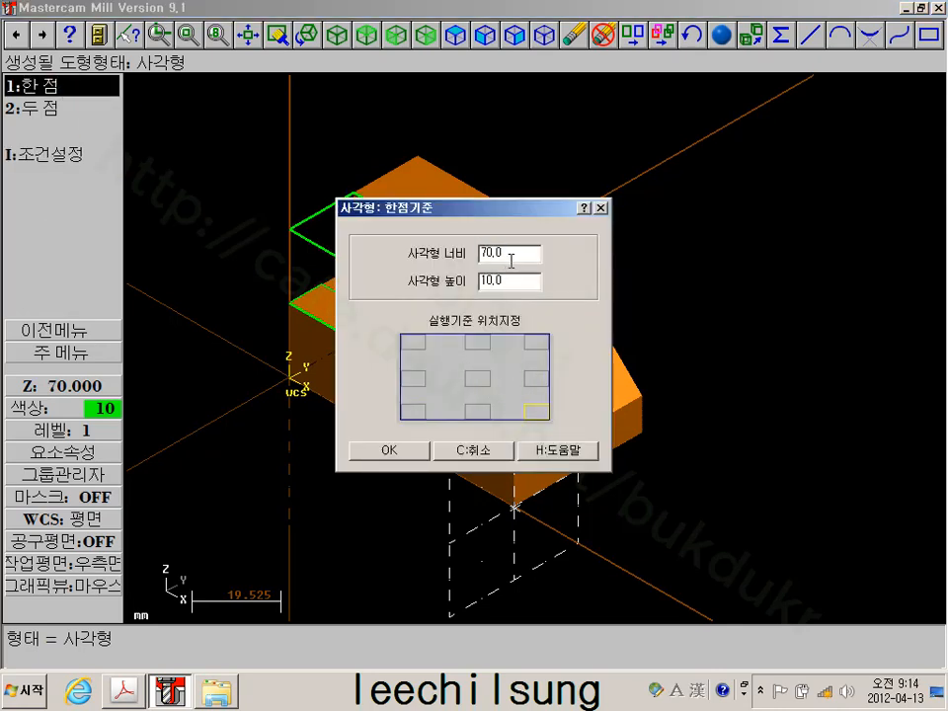
{"action": "left_click_drag", "start_coordinate": [511, 259], "coordinate": [471, 256]}
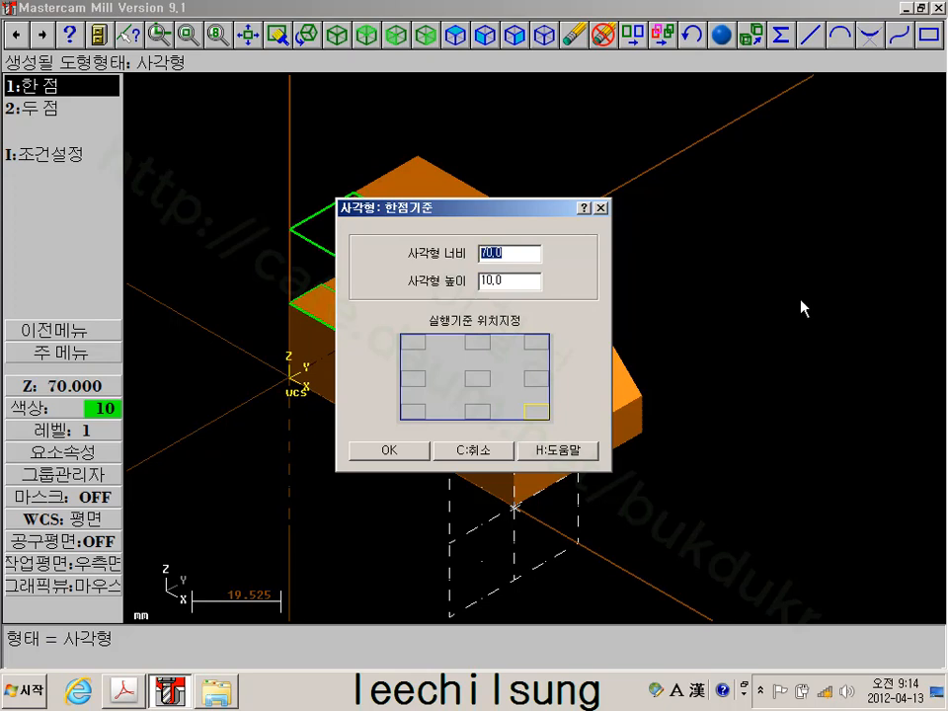
{"action": "type", "text": "10,0"}
{"action": "key", "text": "Tab"}
{"action": "type", "text": "3"}
{"action": "left_click", "coordinate": [386, 450]}
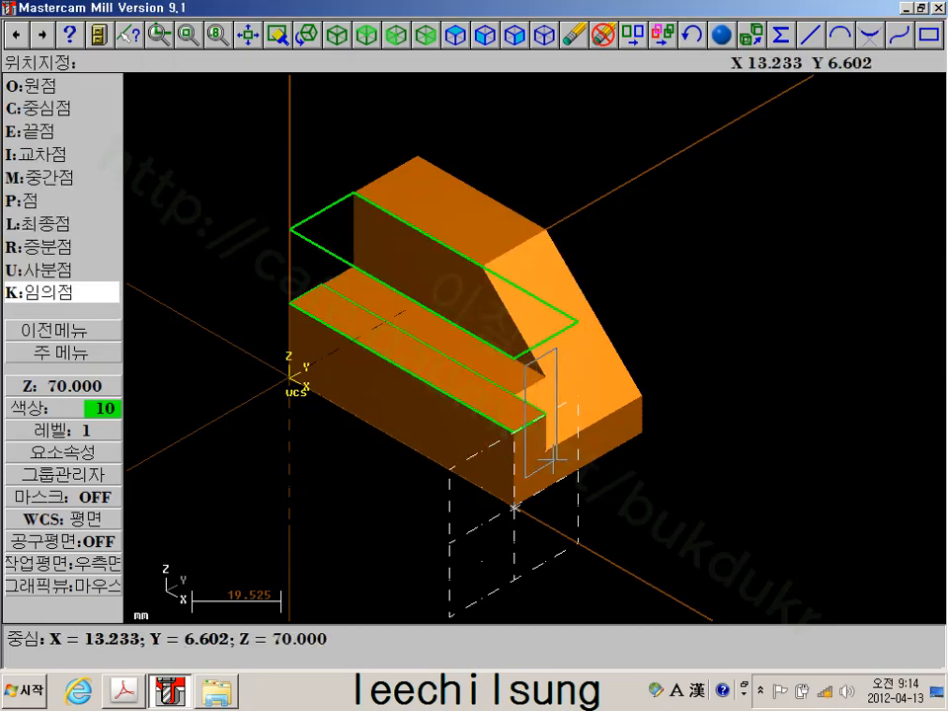
{"action": "left_click", "coordinate": [646, 428]}
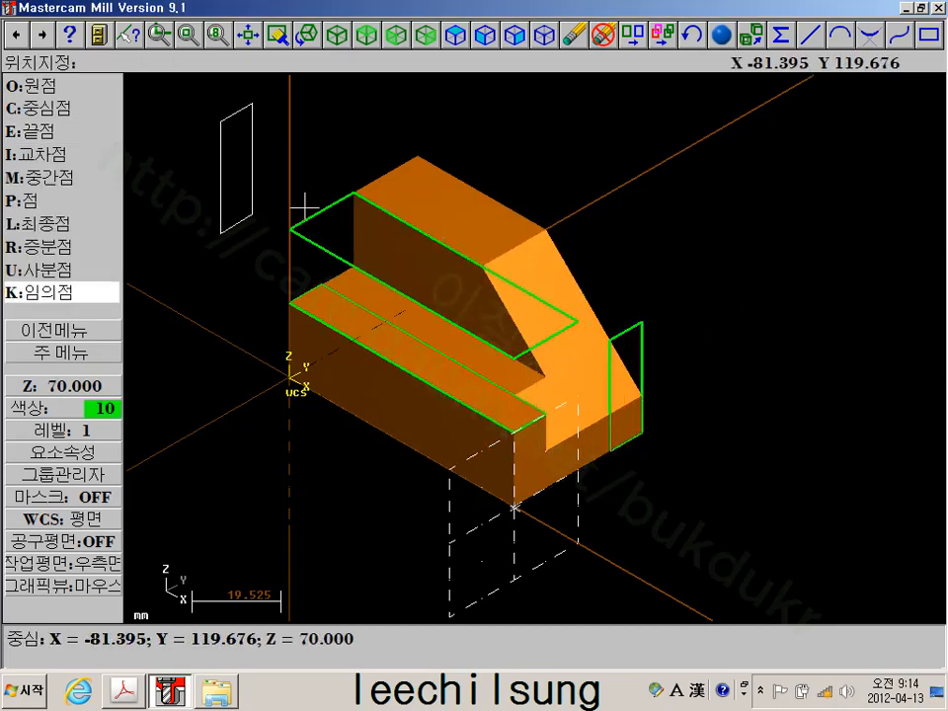
{"action": "left_click", "coordinate": [69, 353]}
Extrude the 10 × 30 mm rectangle in the reversed direction as a cut through the entire solid
{"action": "scroll", "coordinate": [586, 410], "scroll_direction": "up", "scroll_amount": 2}
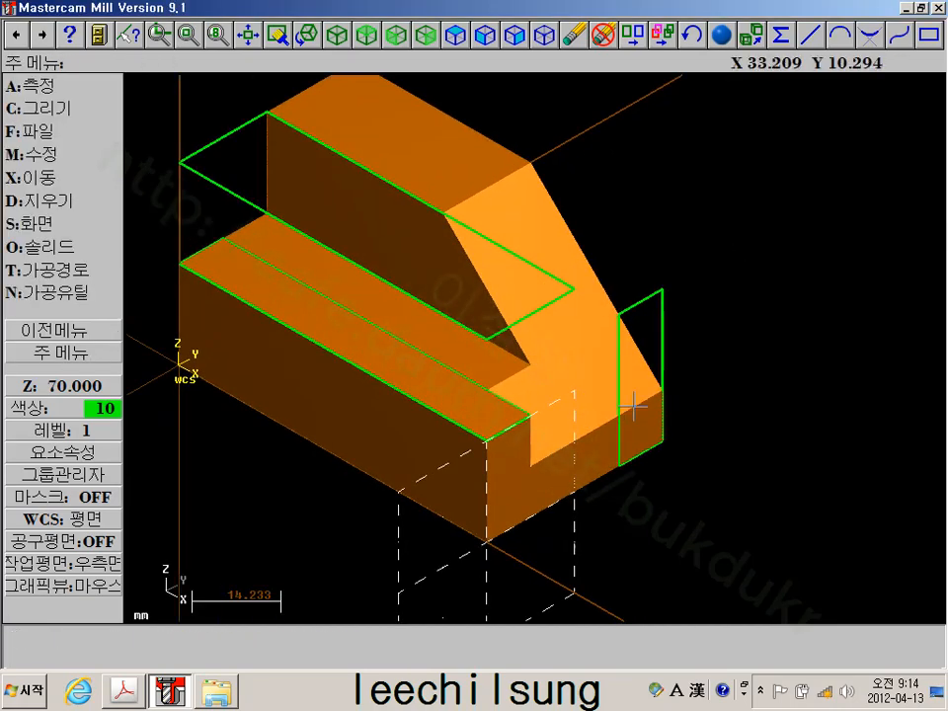
{"action": "left_click", "coordinate": [44, 246]}
{"action": "left_click", "coordinate": [45, 86]}
{"action": "left_click", "coordinate": [660, 296]}
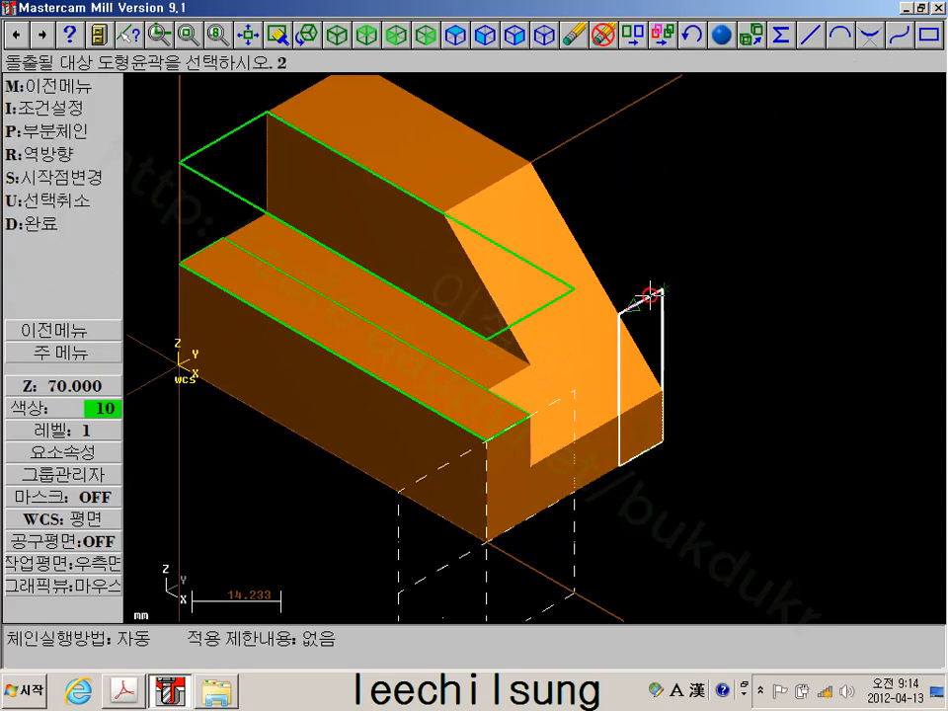
{"action": "left_click", "coordinate": [43, 218]}
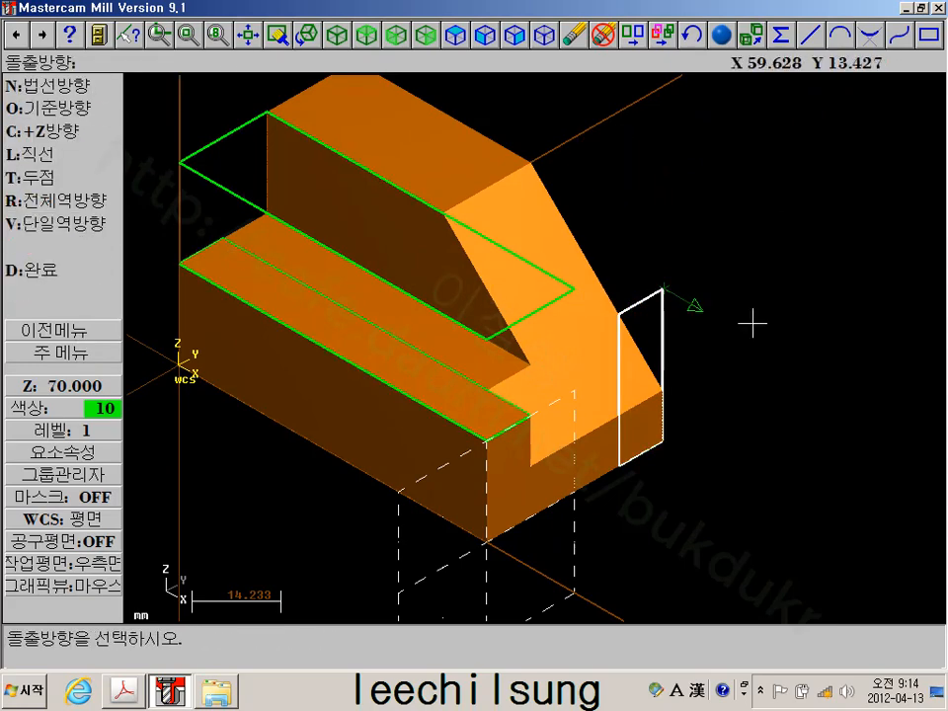
{"action": "left_click", "coordinate": [52, 202]}
{"action": "left_click", "coordinate": [59, 272]}
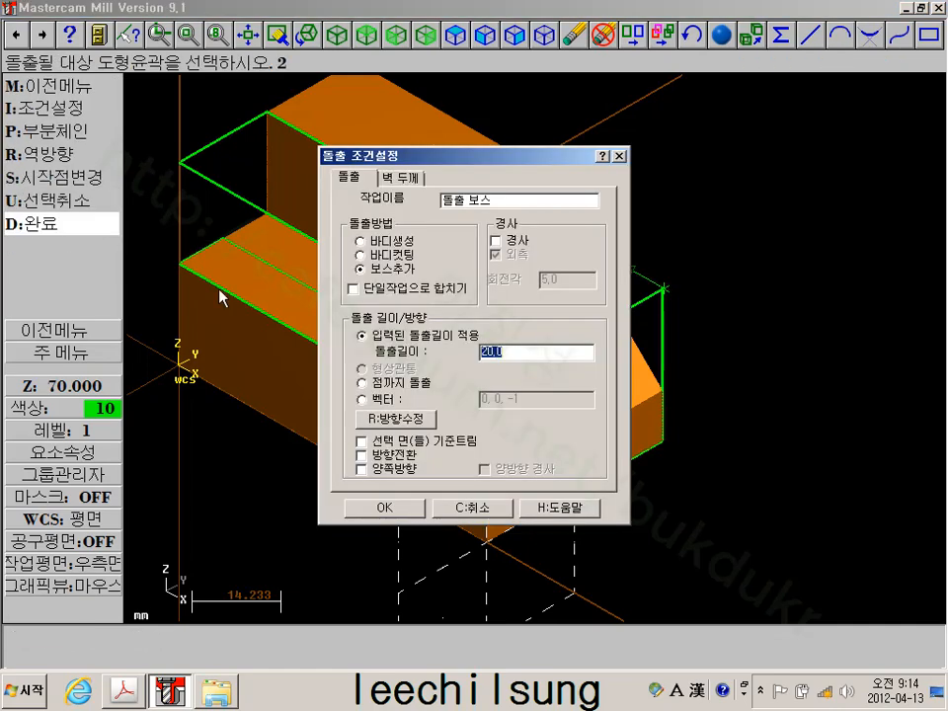
{"action": "left_click", "coordinate": [362, 255]}
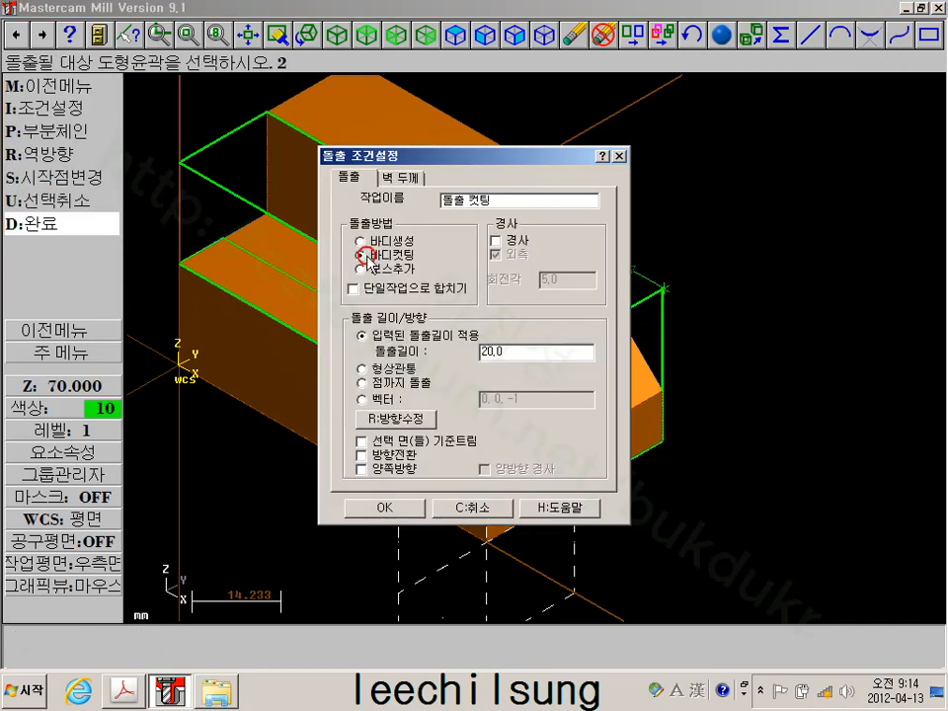
{"action": "left_click", "coordinate": [363, 369]}
{"action": "left_click", "coordinate": [384, 507]}
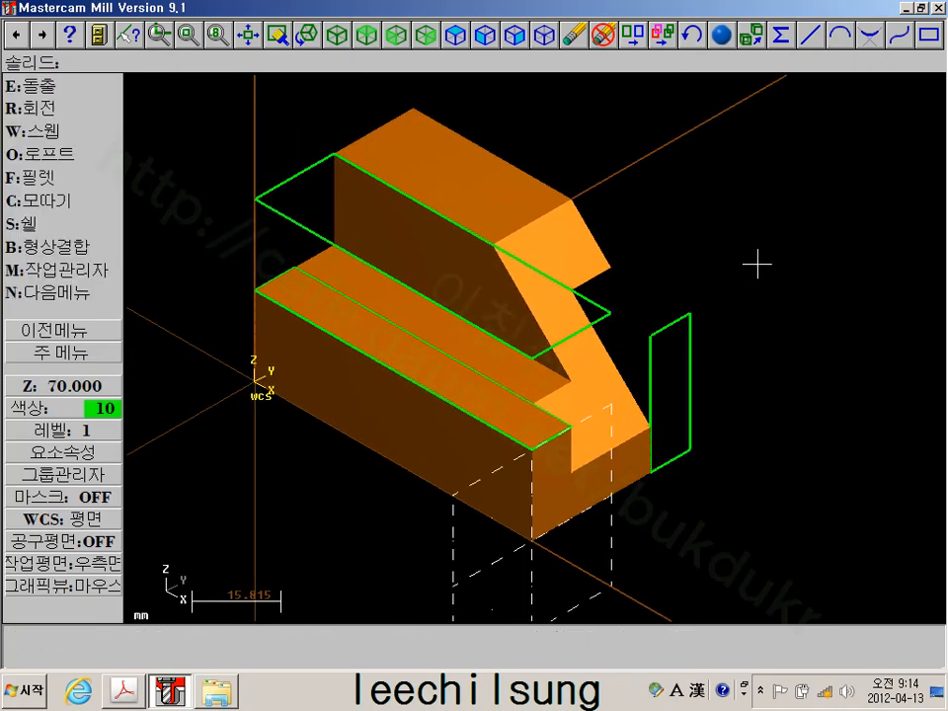
Blank all lines, leaving only the solid displayed
{"action": "left_click", "coordinate": [45, 354]}
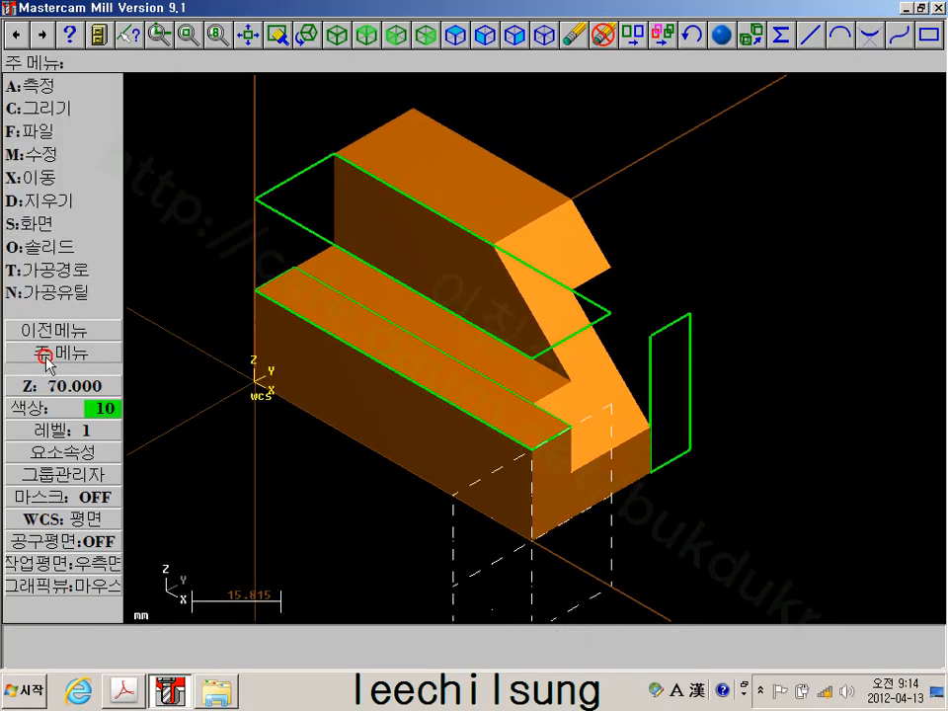
{"action": "left_click", "coordinate": [35, 223]}
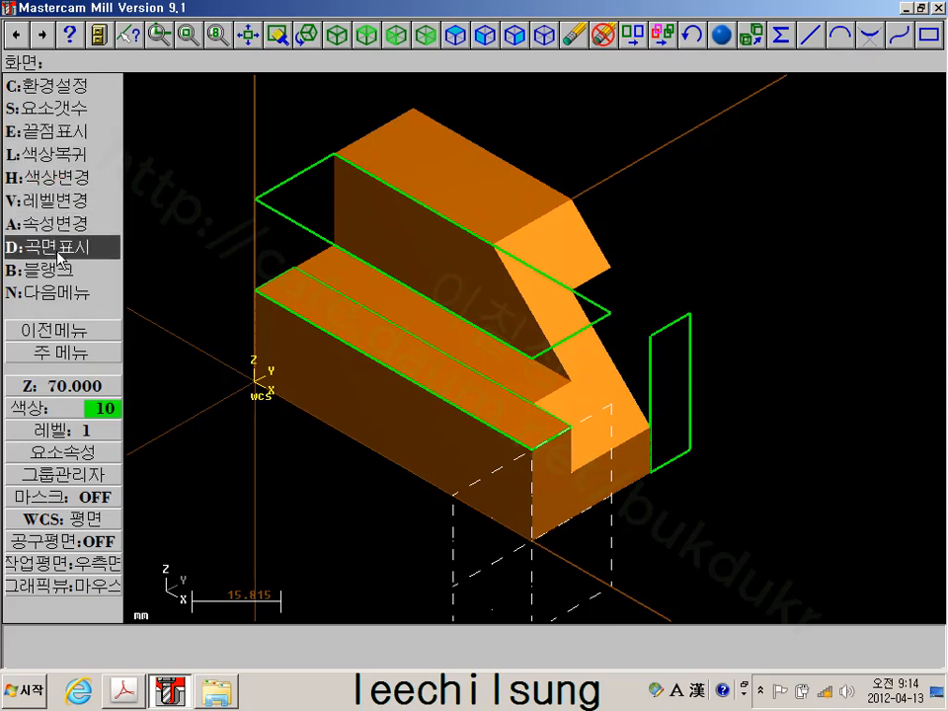
{"action": "left_click", "coordinate": [59, 267]}
{"action": "left_click", "coordinate": [60, 178]}
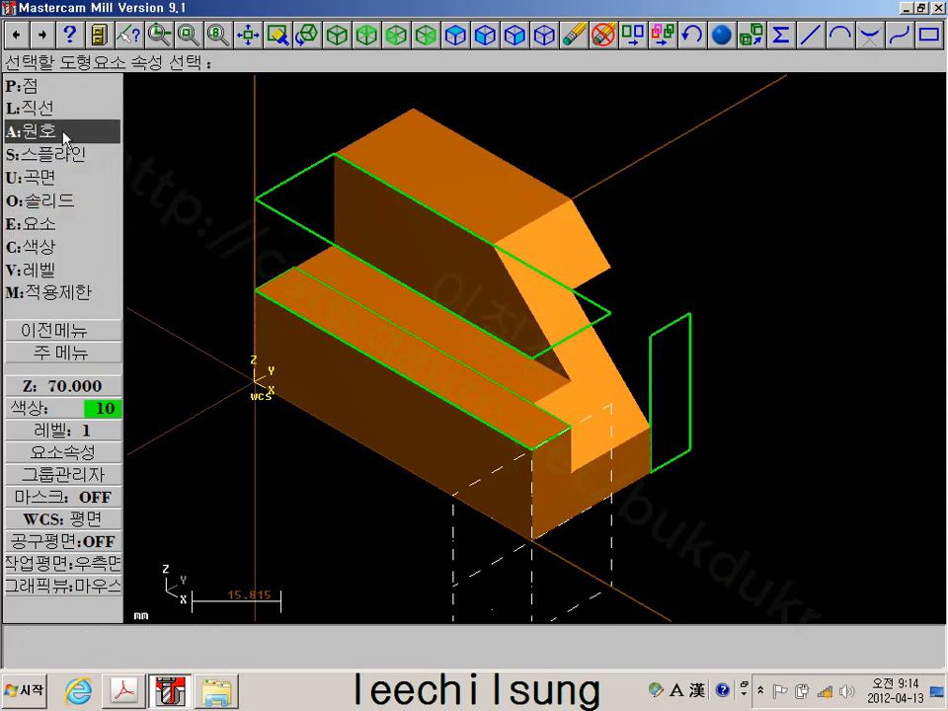
{"action": "left_click", "coordinate": [39, 107]}
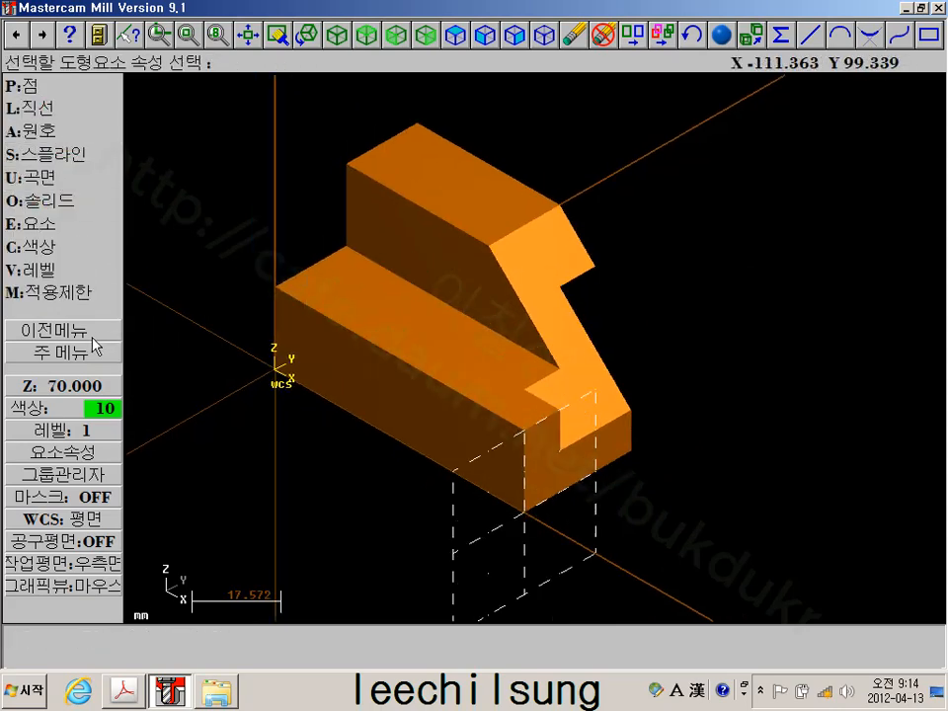
{"action": "left_click", "coordinate": [94, 351]}
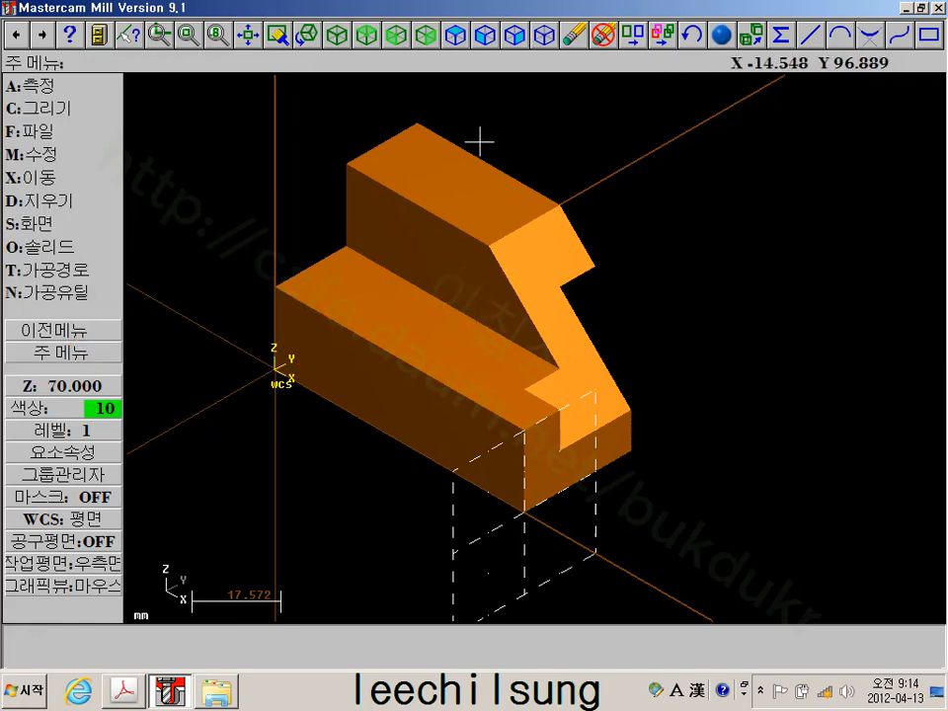
Shade the solid by material colour and choose chrome (크롬) as the material
{"action": "left_click", "coordinate": [722, 35]}
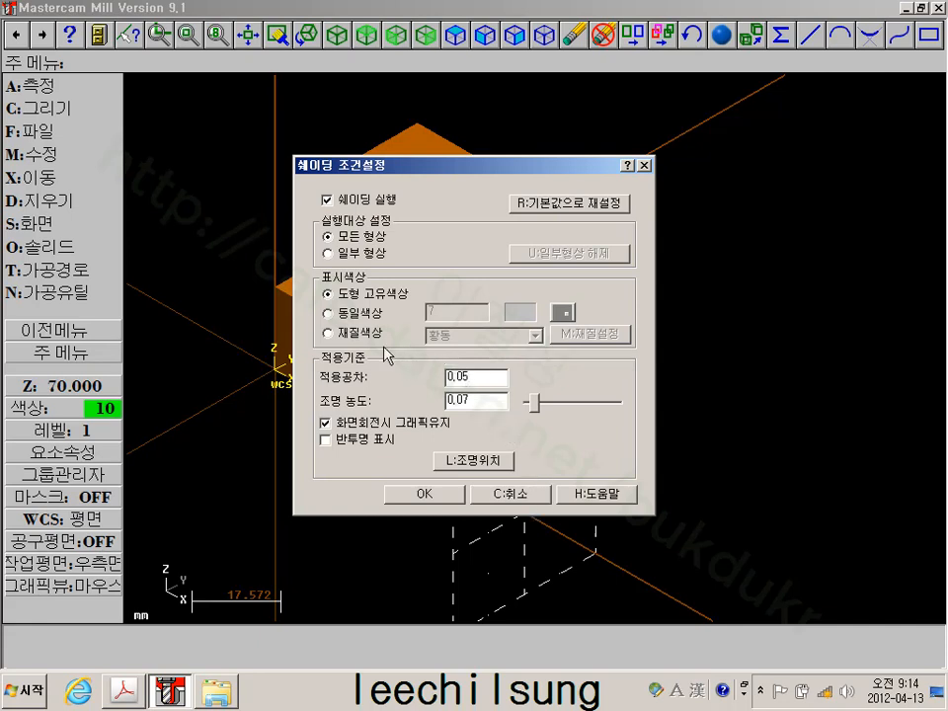
{"action": "left_click", "coordinate": [337, 337]}
{"action": "left_click", "coordinate": [584, 334]}
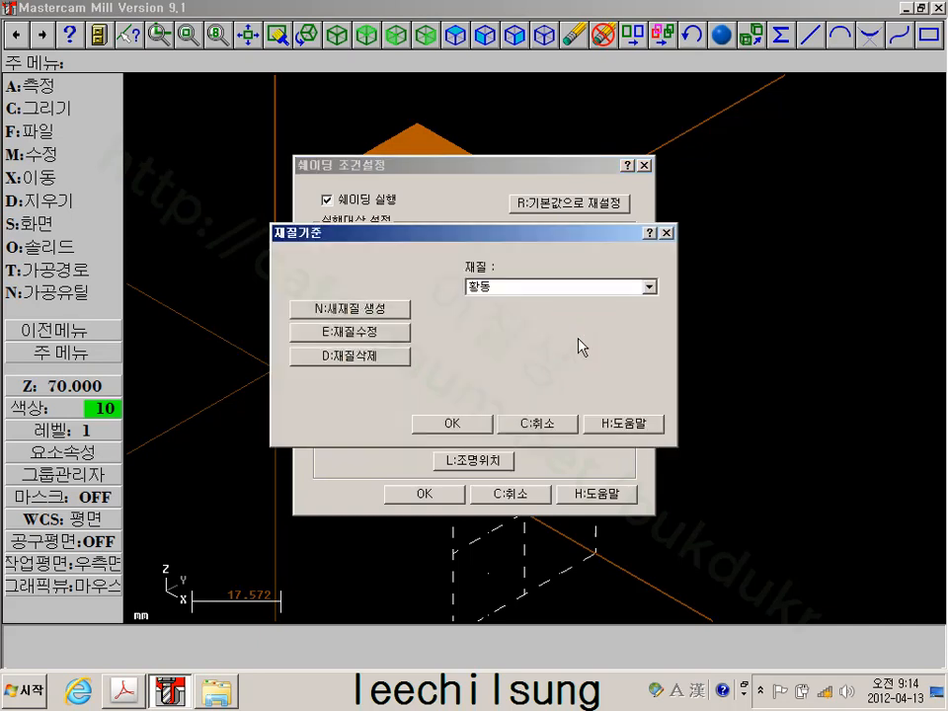
{"action": "left_click", "coordinate": [648, 287]}
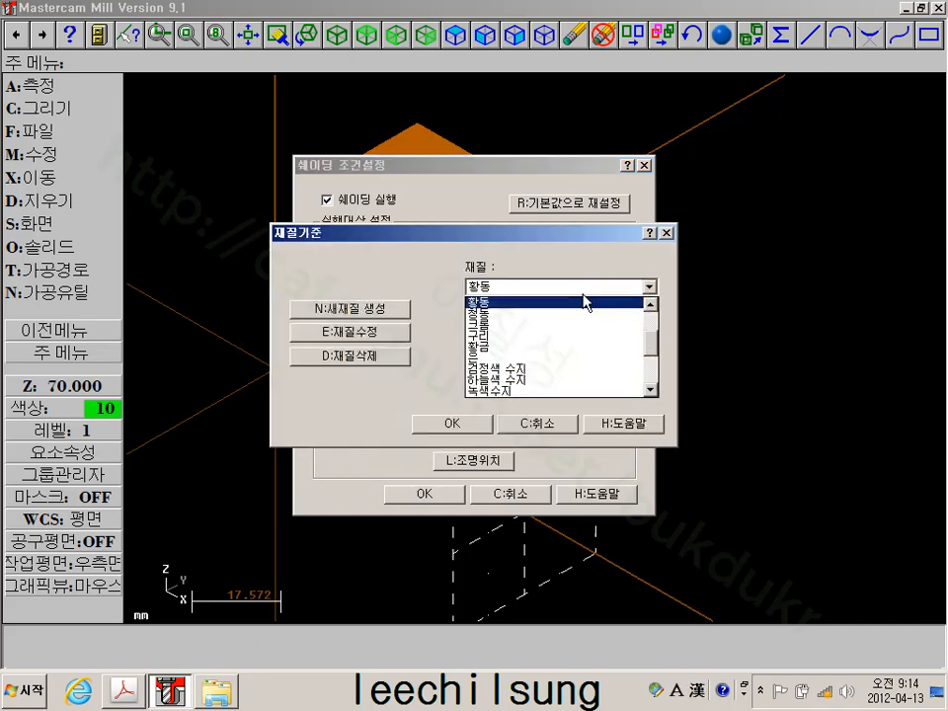
{"action": "left_click", "coordinate": [512, 325]}
{"action": "left_click", "coordinate": [471, 430]}
{"action": "left_click", "coordinate": [424, 492]}
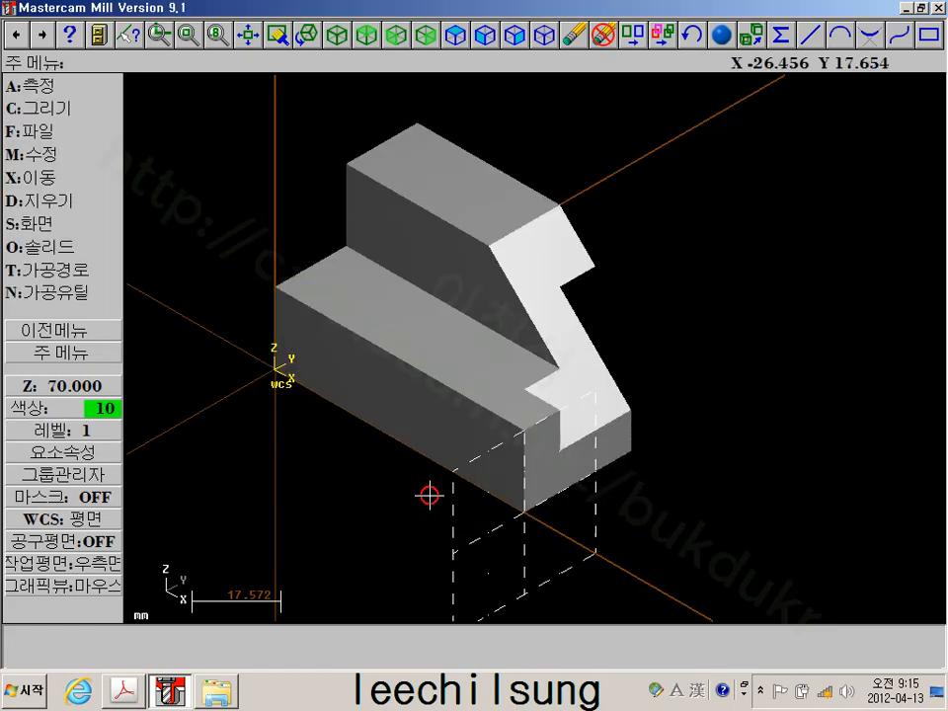
{"action": "scroll", "coordinate": [377, 323], "scroll_direction": "up", "scroll_amount": 1}
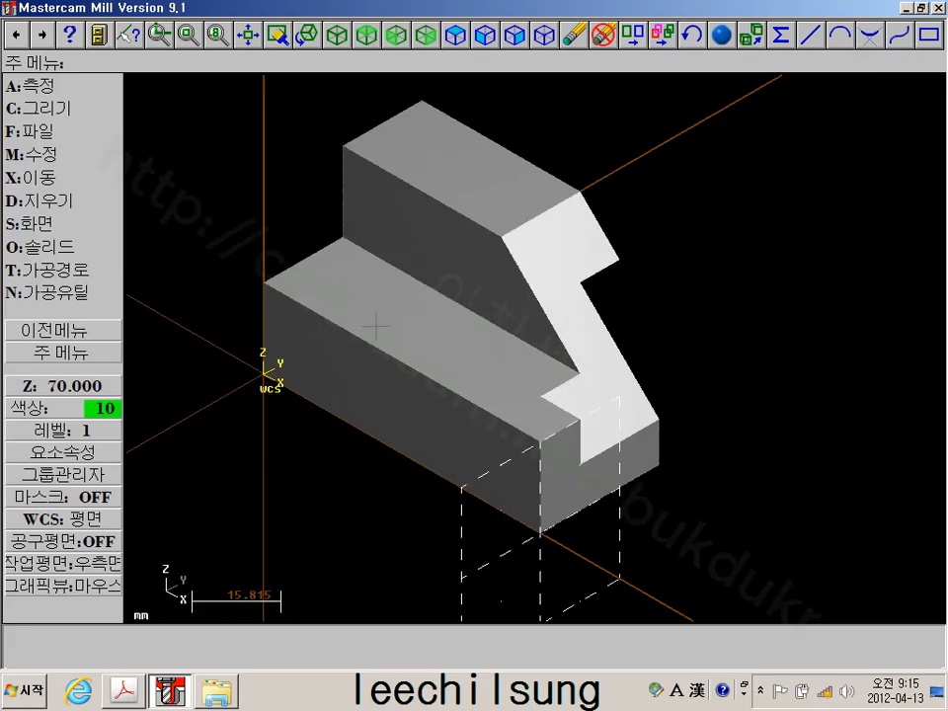
{"action": "scroll", "coordinate": [377, 324], "scroll_direction": "down", "scroll_amount": 2}
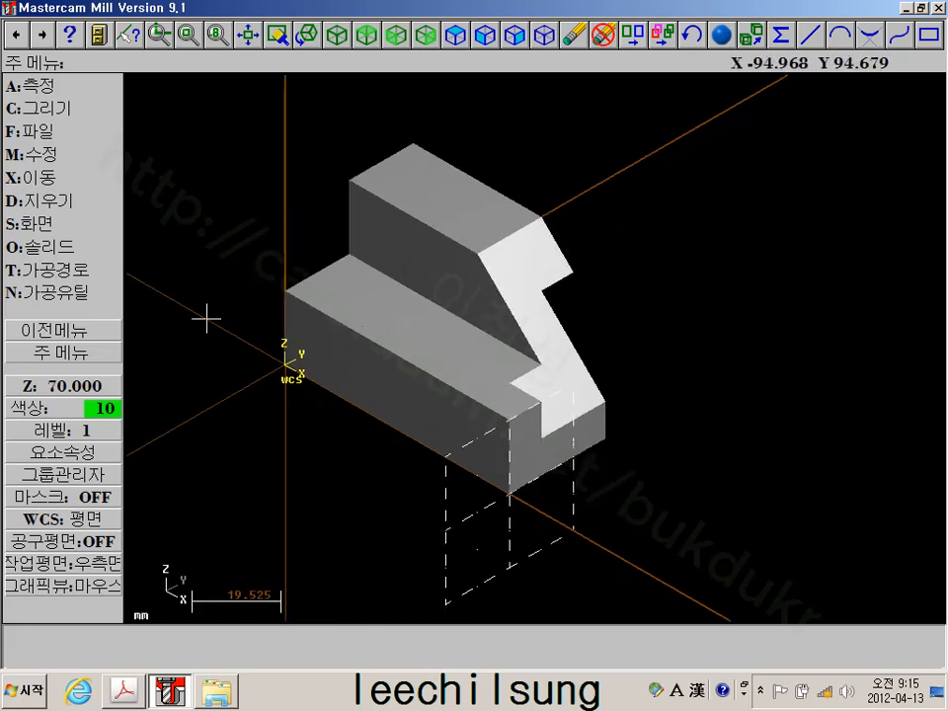
Change the shading material of the solid to silver (은)
{"action": "left_click", "coordinate": [736, 38]}
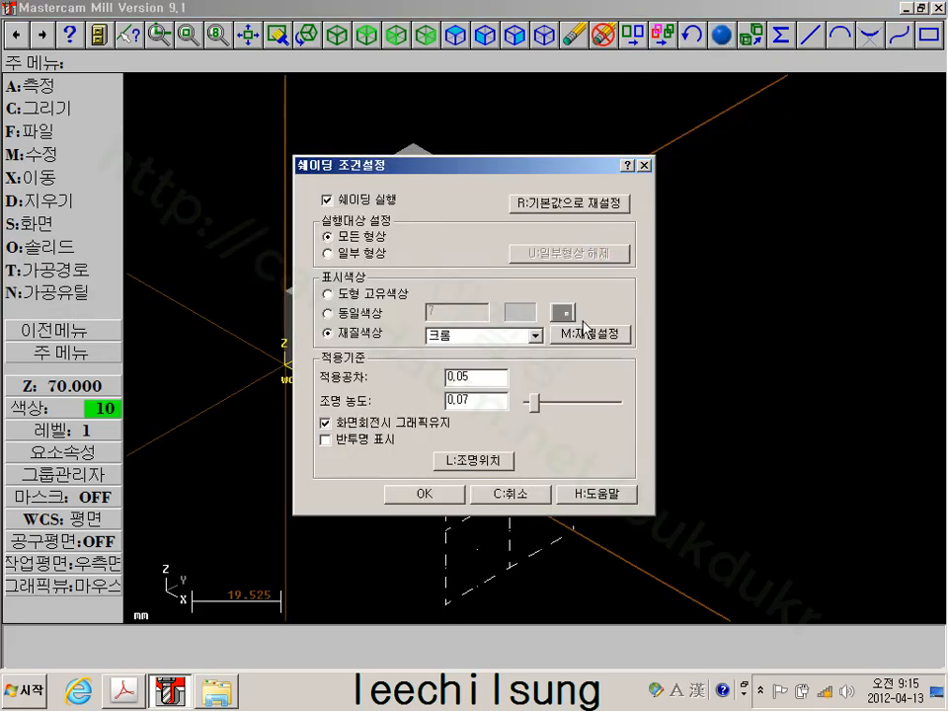
{"action": "left_click", "coordinate": [586, 332]}
{"action": "left_click", "coordinate": [641, 287]}
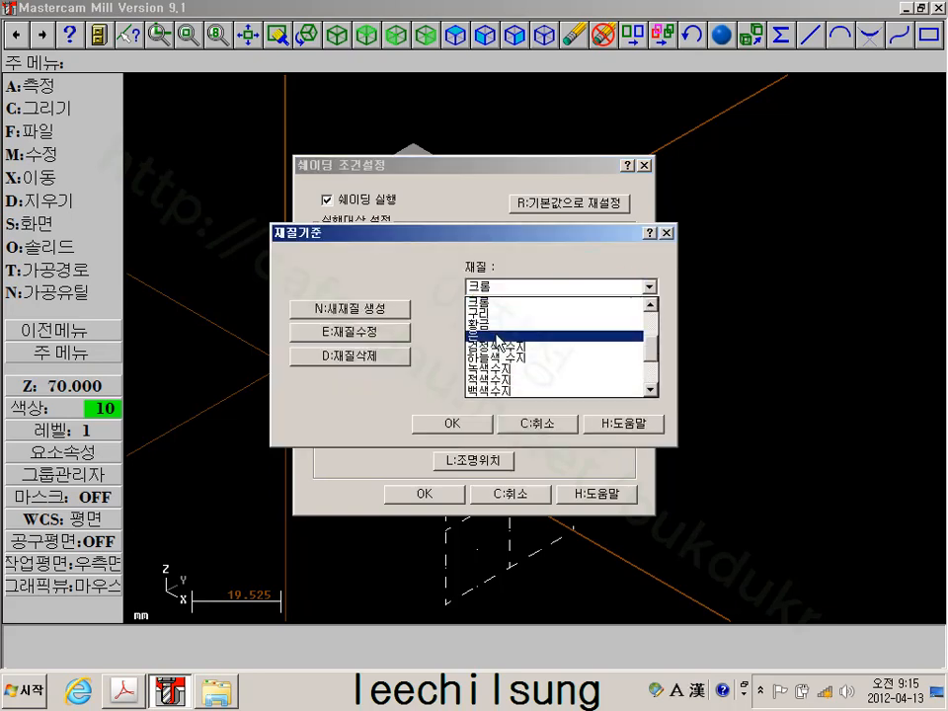
{"action": "left_click", "coordinate": [496, 336]}
{"action": "left_click", "coordinate": [425, 423]}
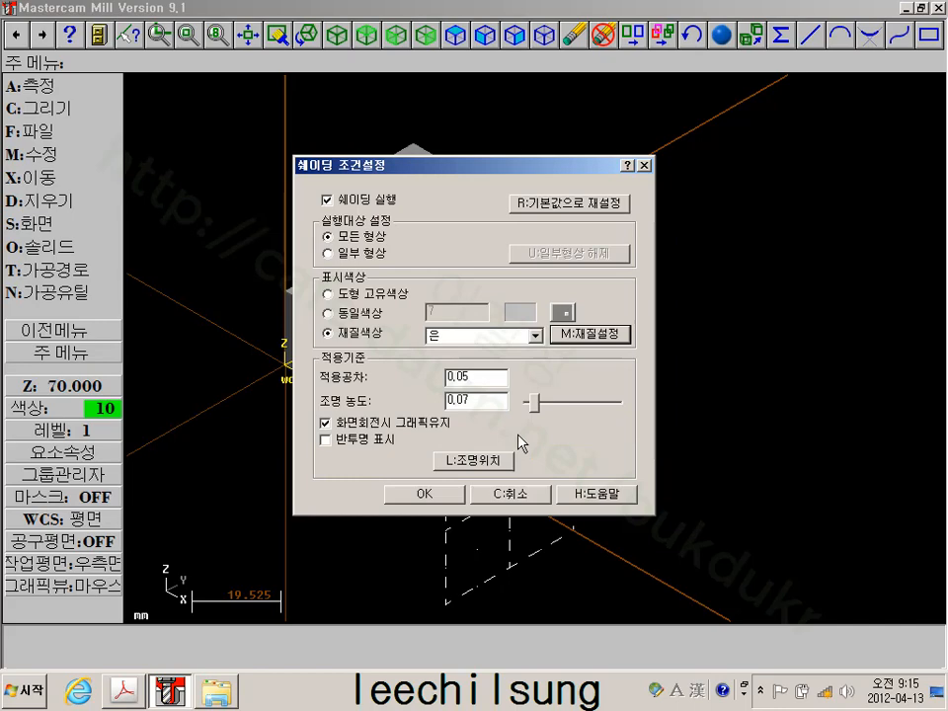
{"action": "left_click", "coordinate": [425, 494]}
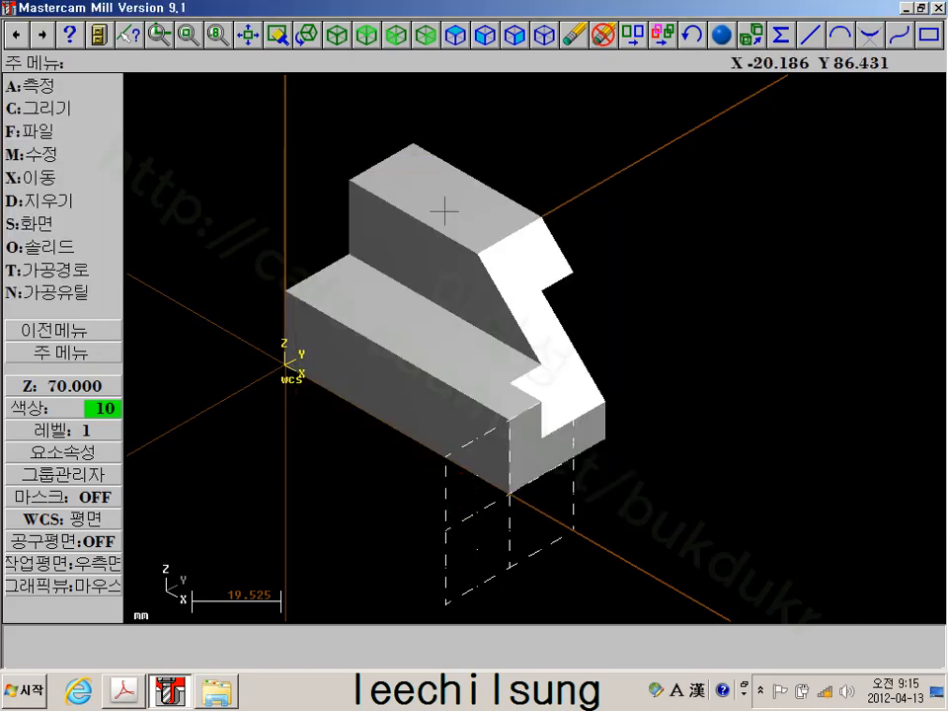
{"action": "scroll", "coordinate": [444, 212], "scroll_direction": "up", "scroll_amount": 1}
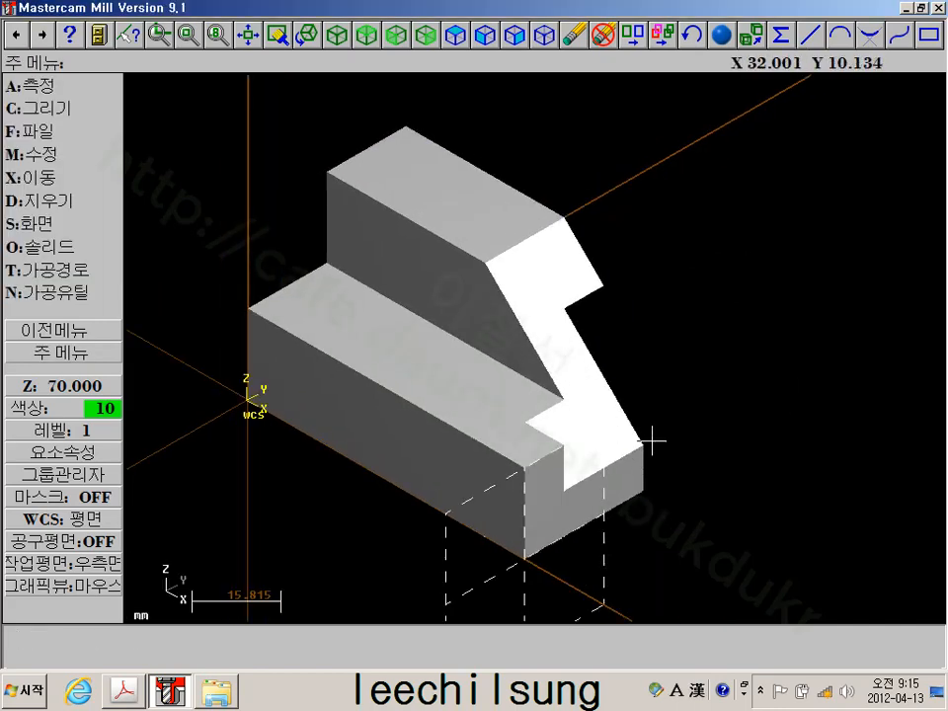
{"action": "scroll", "coordinate": [461, 418], "scroll_direction": "up", "scroll_amount": 1}
{"action": "scroll", "coordinate": [464, 411], "scroll_direction": "down", "scroll_amount": 1}
{"action": "middle_click_drag", "start_coordinate": [464, 412], "coordinate": [515, 400]}
{"action": "scroll", "coordinate": [486, 309], "scroll_direction": "up", "scroll_amount": 1}
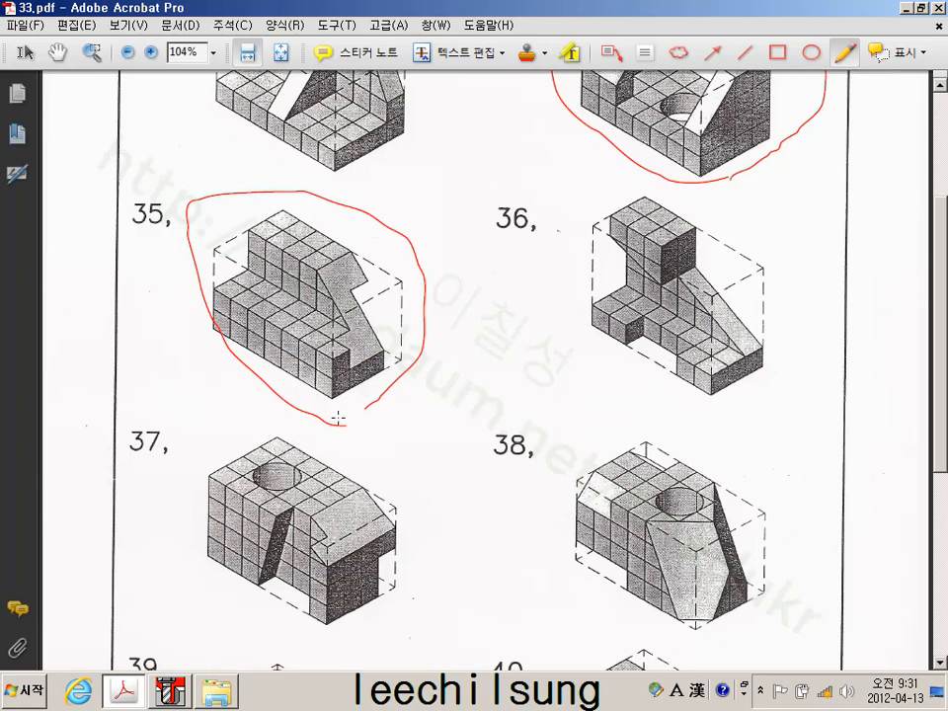
Switch to Mastercam and review the finished solid's list of operations in the solids manager (솔리드 작업관리자)
{"action": "left_click", "coordinate": [170, 689]}
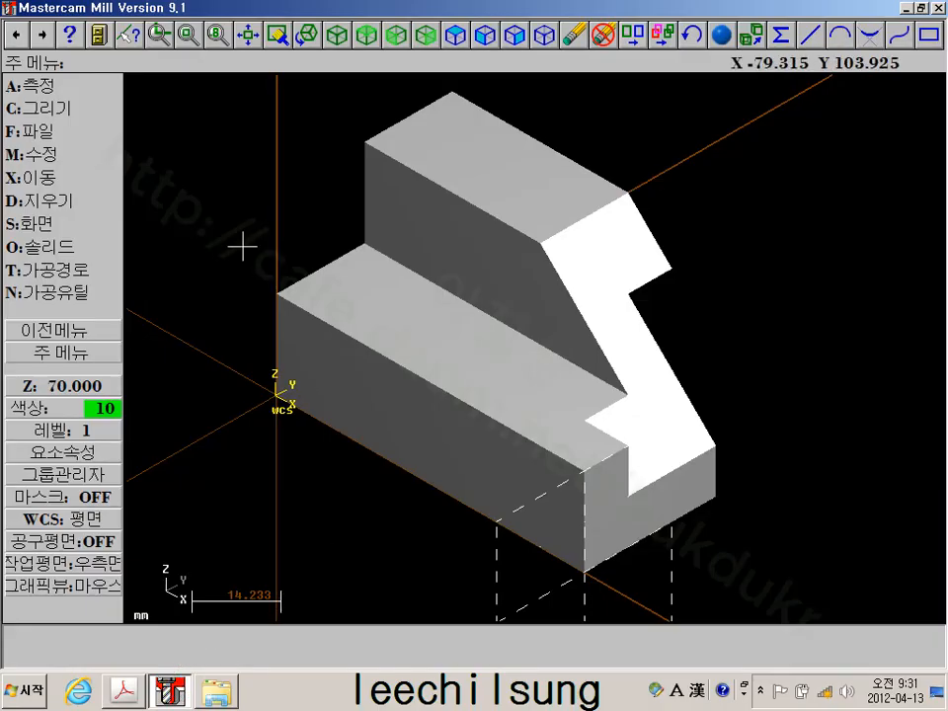
{"action": "left_click", "coordinate": [79, 247]}
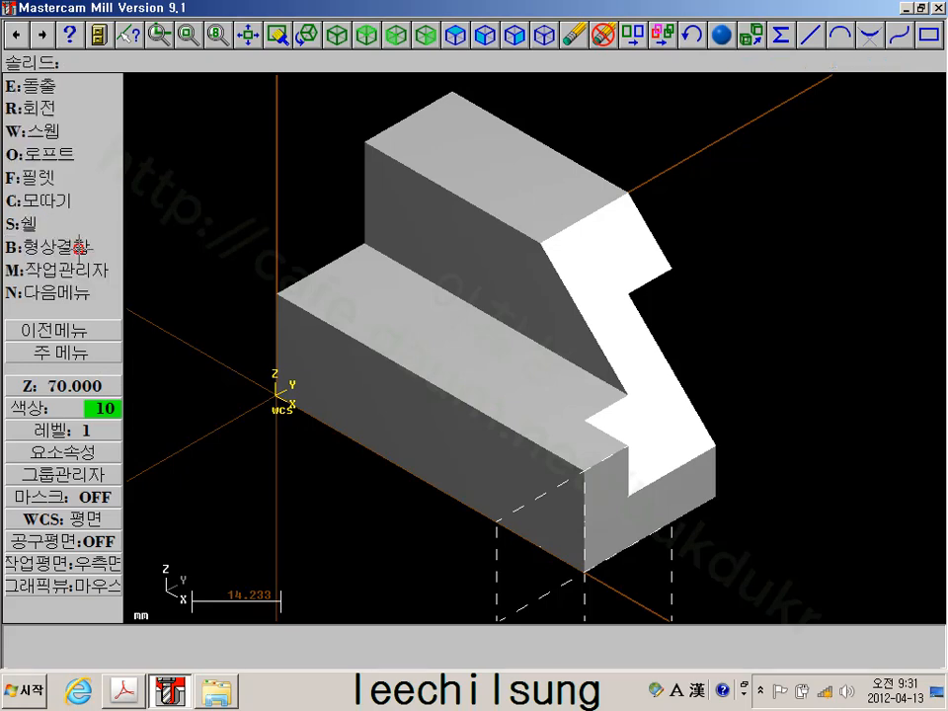
{"action": "left_click", "coordinate": [81, 273]}
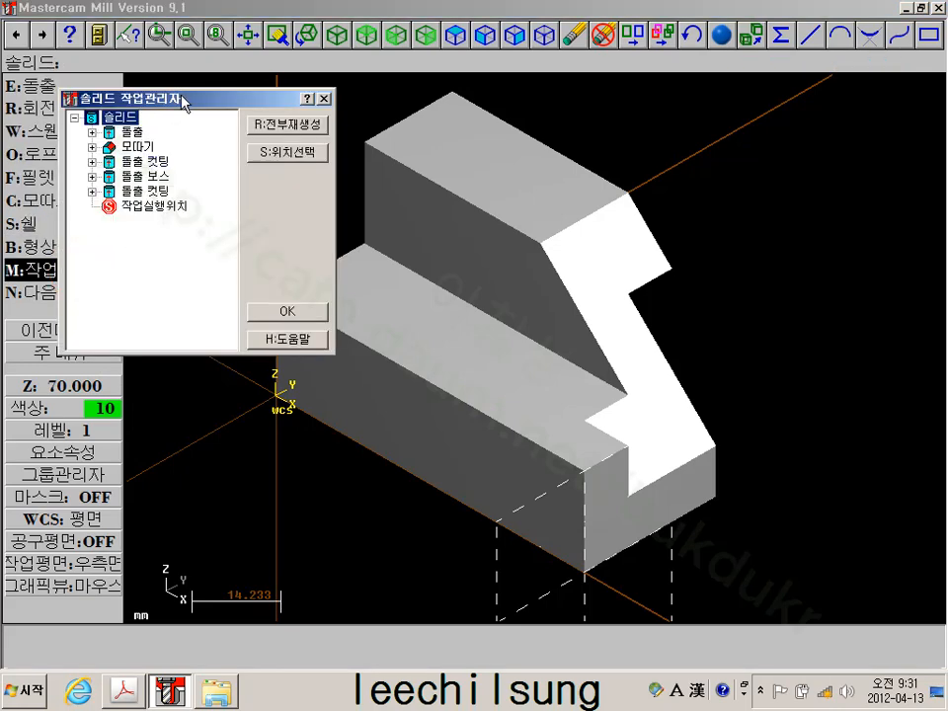
{"action": "left_click_drag", "start_coordinate": [182, 102], "coordinate": [740, 115]}
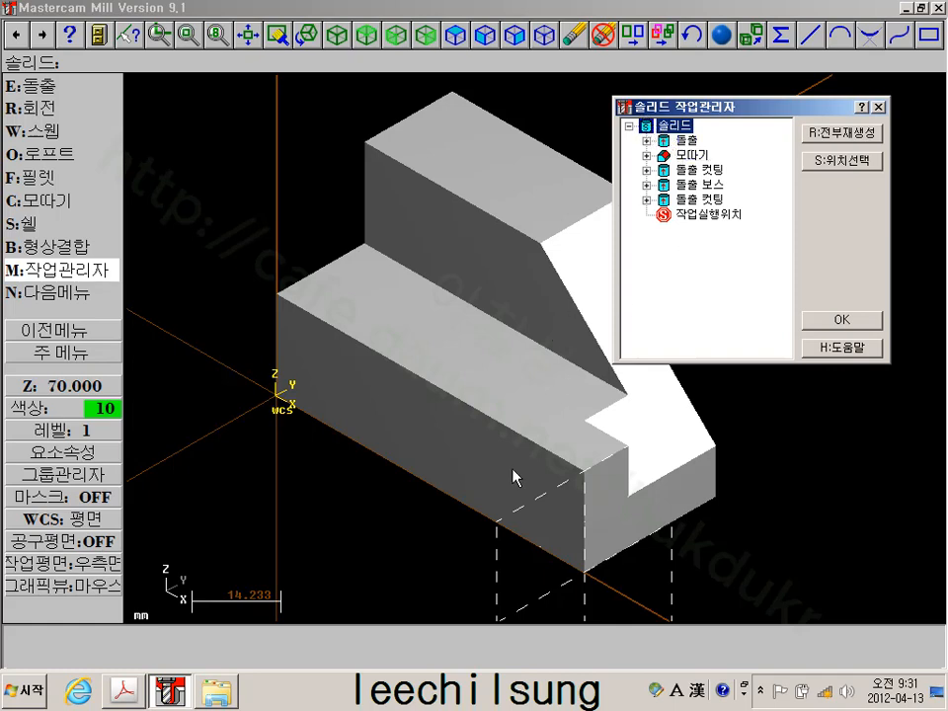
{"action": "left_click", "coordinate": [838, 322]}
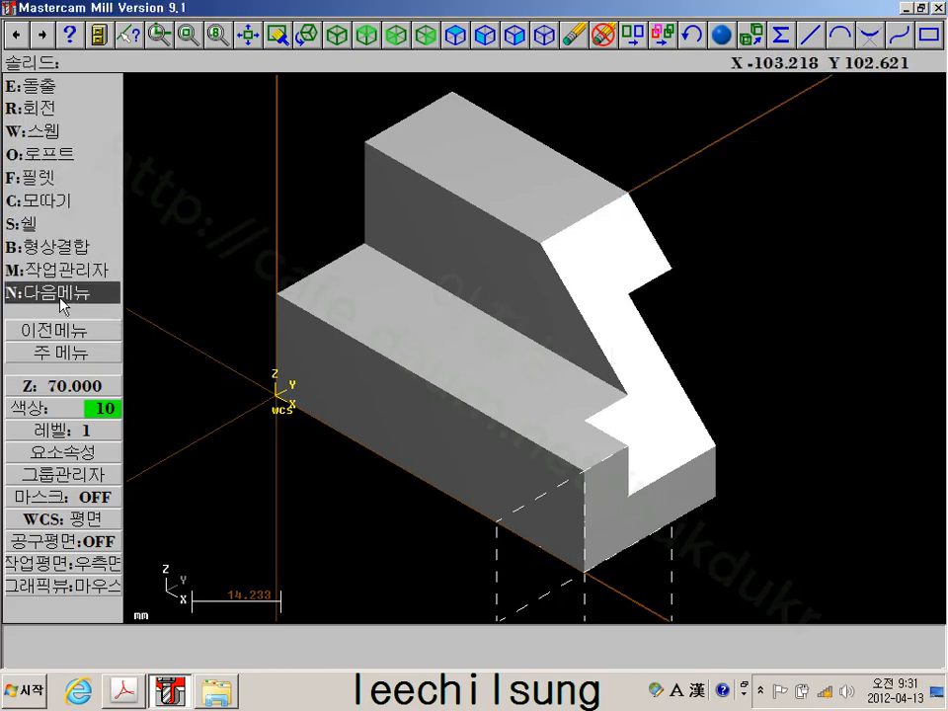
Unblank only the rectangular wireframe chain used for the rear cut so it displays beside the solid
{"action": "left_click", "coordinate": [65, 352]}
{"action": "left_click", "coordinate": [69, 219]}
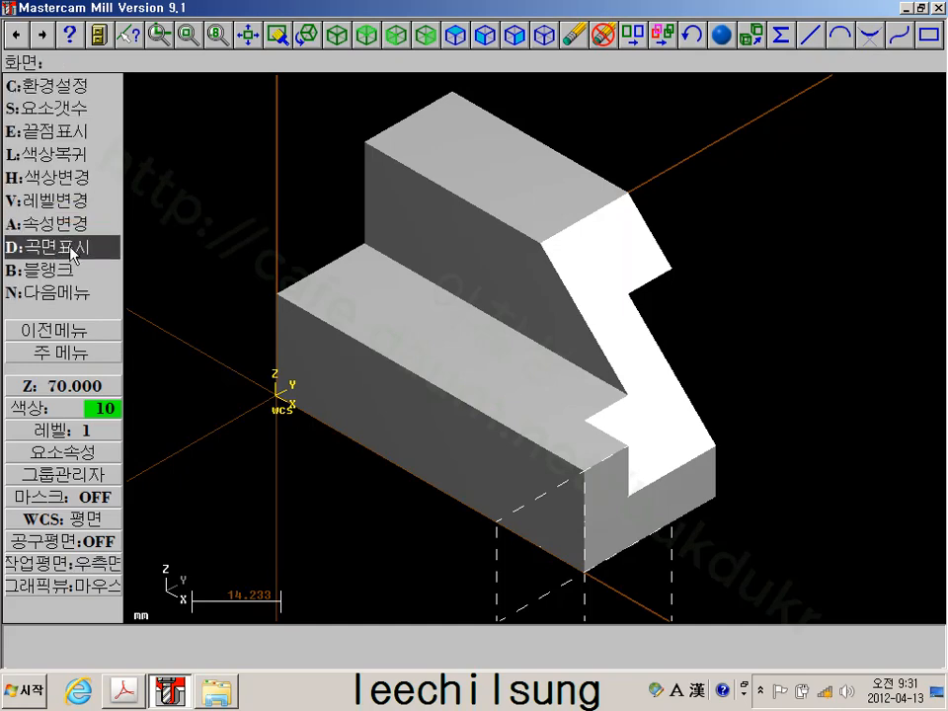
{"action": "left_click", "coordinate": [69, 270]}
{"action": "left_click", "coordinate": [69, 292]}
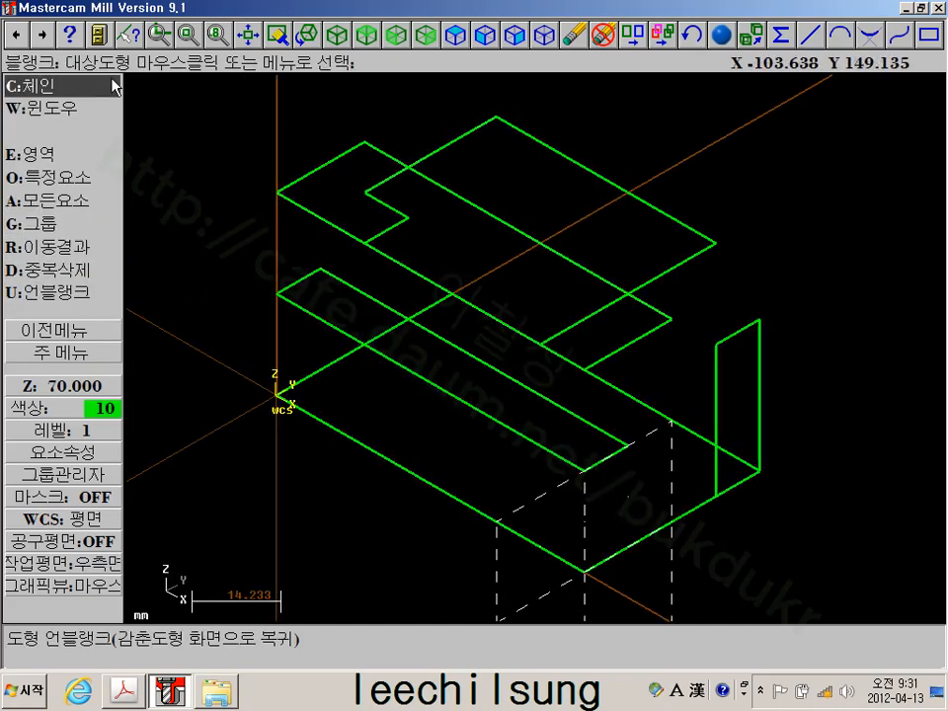
{"action": "left_click", "coordinate": [30, 86]}
{"action": "left_click", "coordinate": [705, 376]}
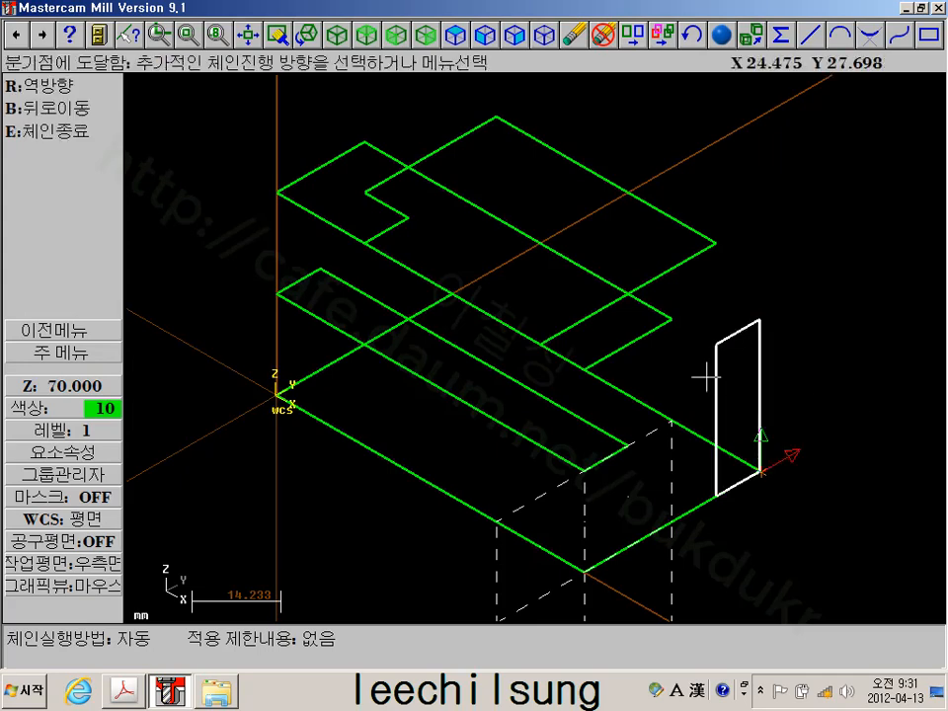
{"action": "left_click", "coordinate": [47, 131]}
{"action": "left_click", "coordinate": [49, 197]}
{"action": "left_click", "coordinate": [108, 352]}
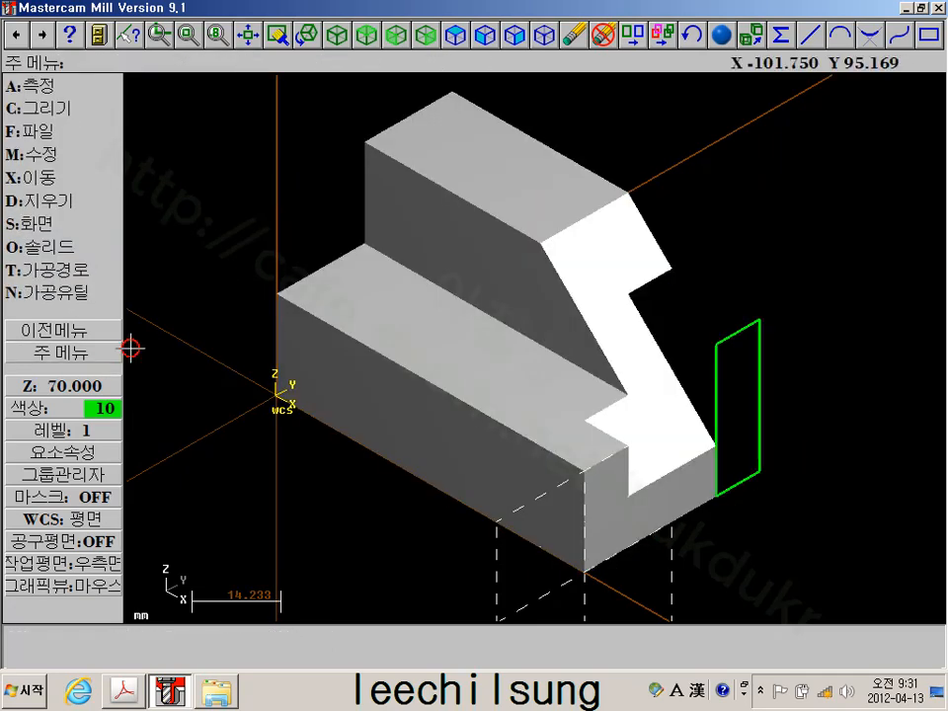
Delete the top line of the rear-cut rectangle, accepting the removal of geometry used by the solid
{"action": "scroll", "coordinate": [466, 368], "scroll_direction": "down", "scroll_amount": 5}
{"action": "scroll", "coordinate": [644, 388], "scroll_direction": "up", "scroll_amount": 6}
{"action": "scroll", "coordinate": [651, 389], "scroll_direction": "down", "scroll_amount": 1}
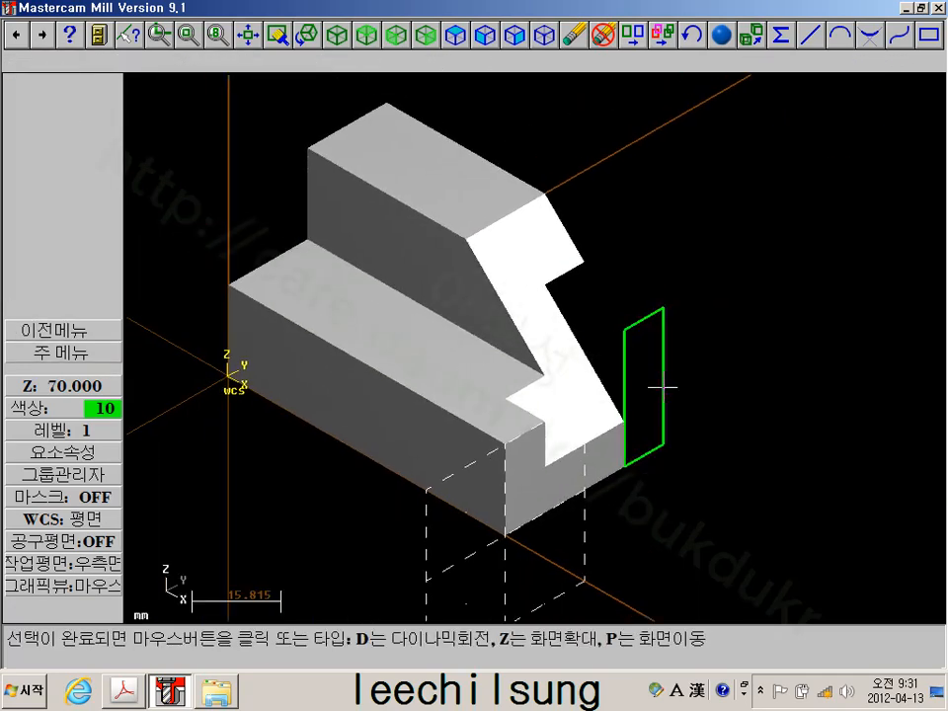
{"action": "scroll", "coordinate": [659, 394], "scroll_direction": "up", "scroll_amount": 2}
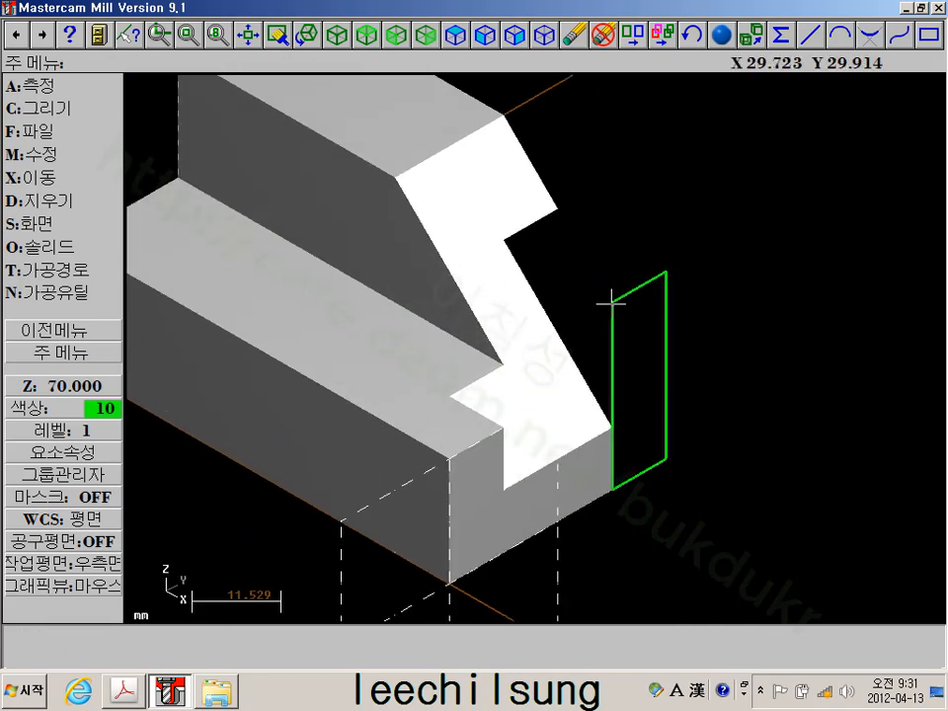
{"action": "scroll", "coordinate": [612, 298], "scroll_direction": "up", "scroll_amount": 2}
{"action": "scroll", "coordinate": [613, 296], "scroll_direction": "down", "scroll_amount": 1}
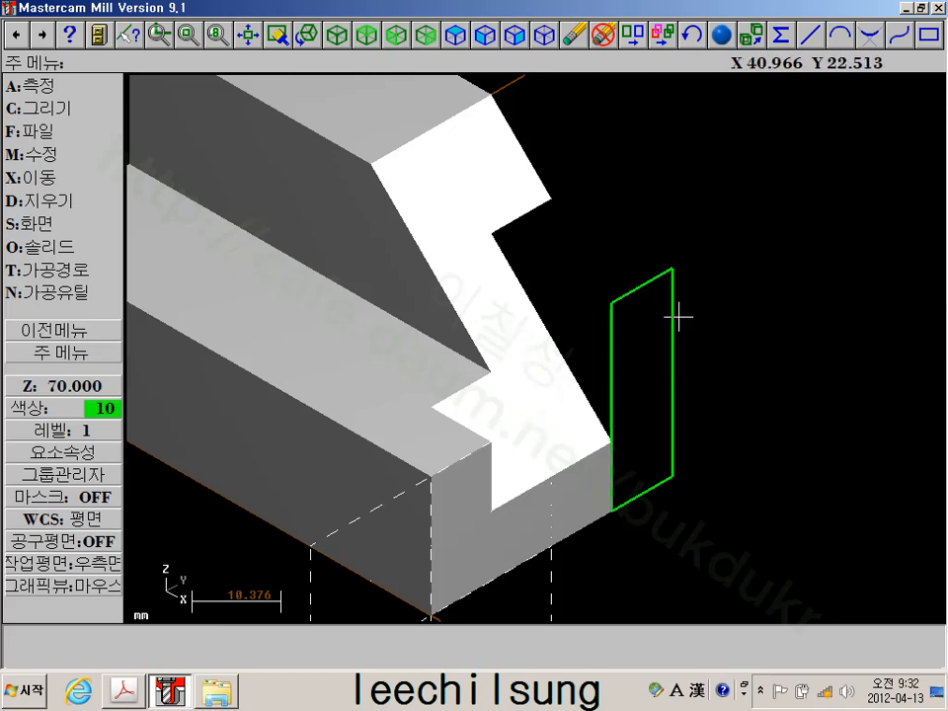
{"action": "scroll", "coordinate": [744, 398], "scroll_direction": "down", "scroll_amount": 1}
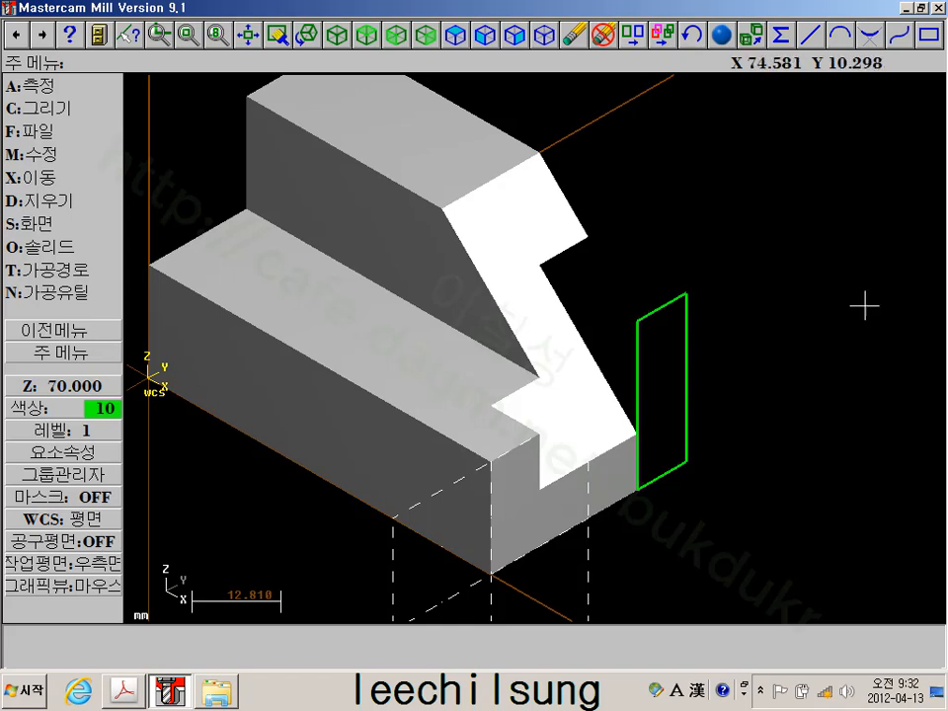
{"action": "left_click", "coordinate": [69, 201]}
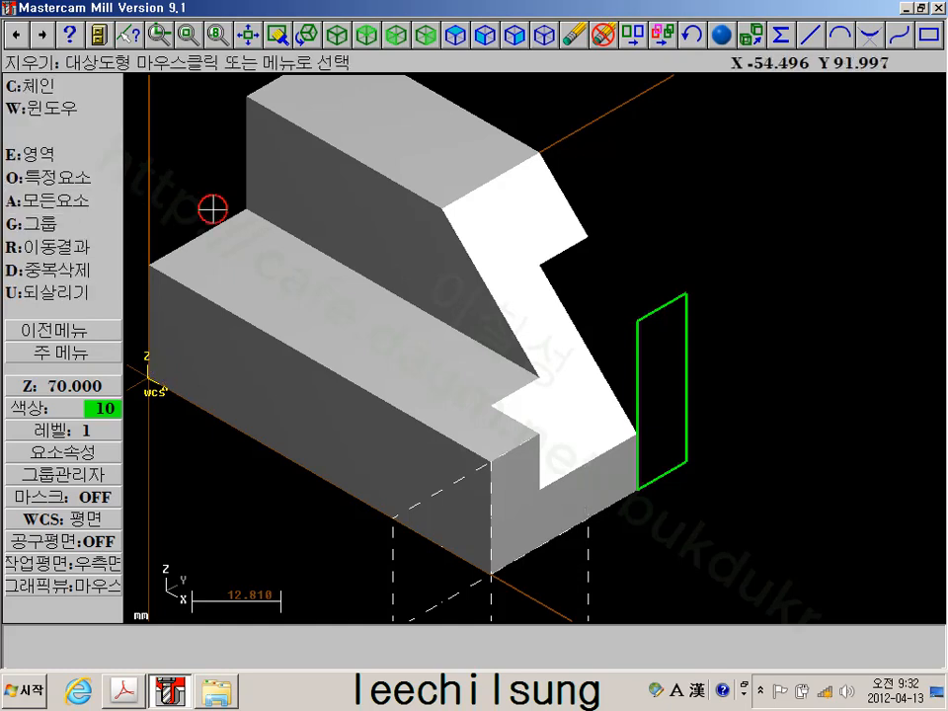
{"action": "left_click", "coordinate": [694, 319]}
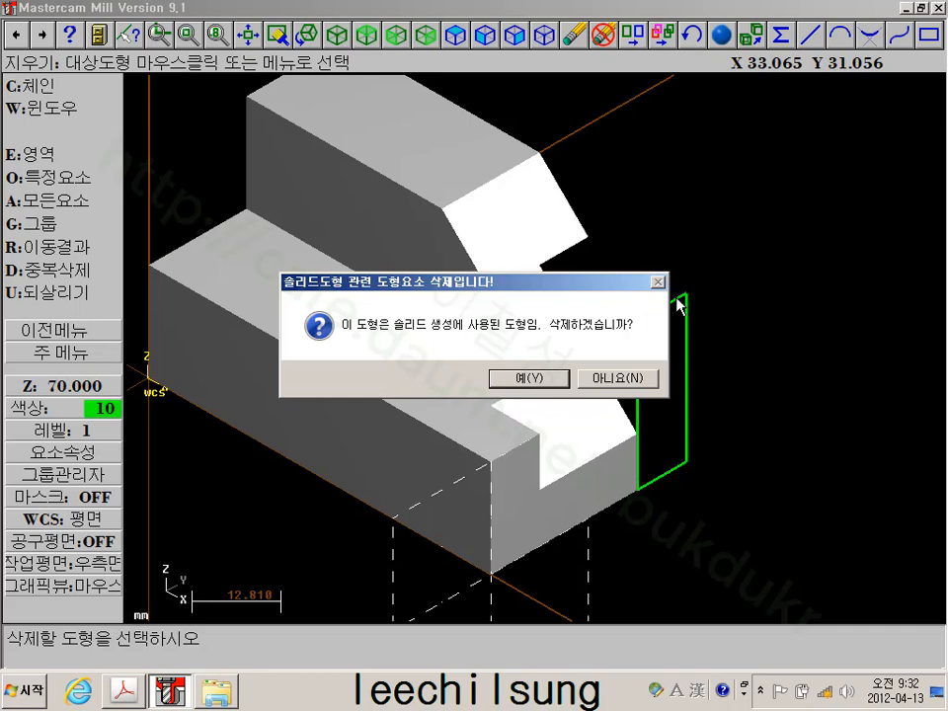
{"action": "left_click", "coordinate": [529, 378]}
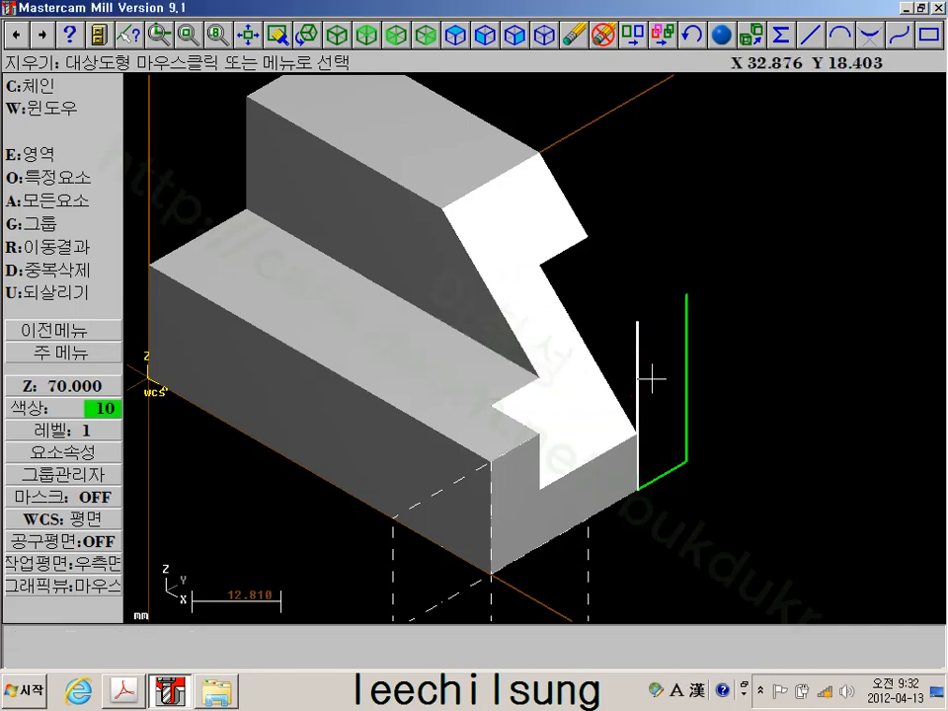
{"action": "scroll", "coordinate": [651, 375], "scroll_direction": "up", "scroll_amount": 2}
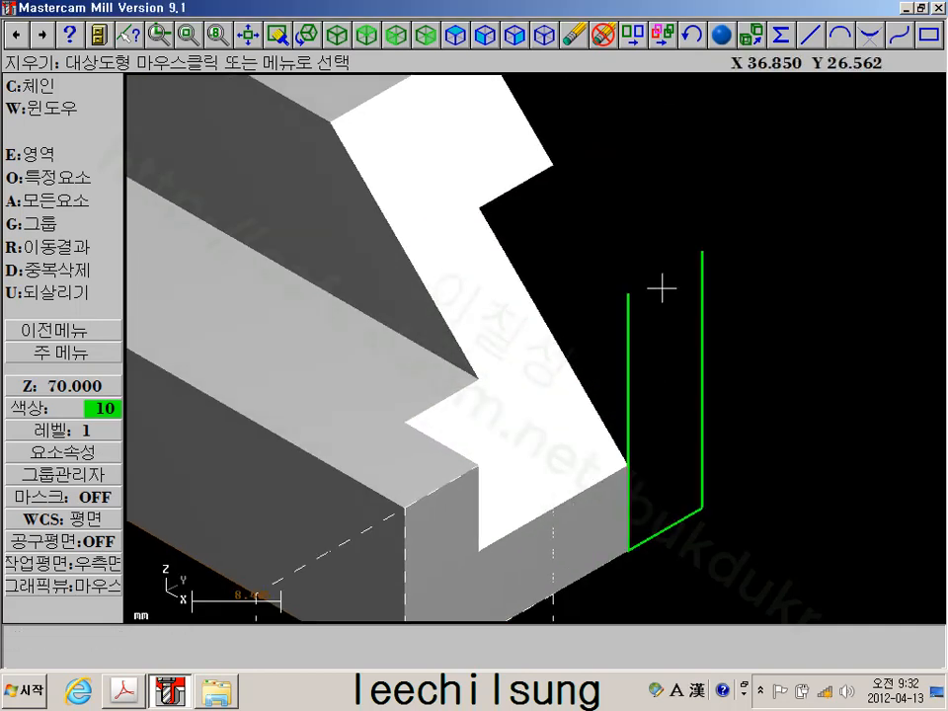
Inspect the base chain (기준체인) in the wireframe of the last extrude cut (돌출 컷팅)
{"action": "left_click", "coordinate": [80, 352]}
{"action": "left_click", "coordinate": [76, 247]}
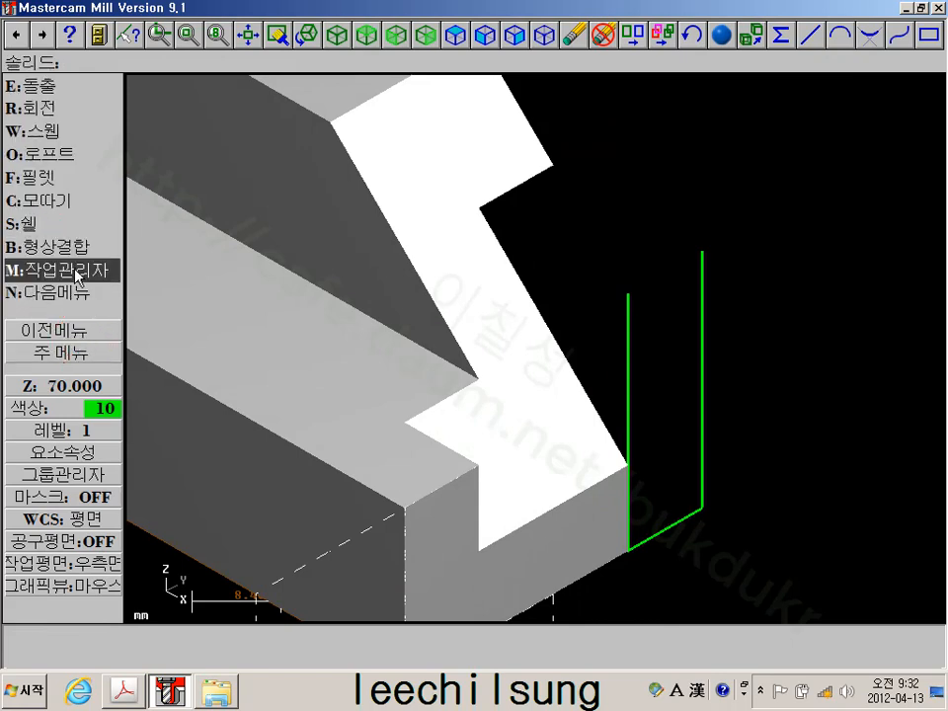
{"action": "left_click", "coordinate": [77, 269]}
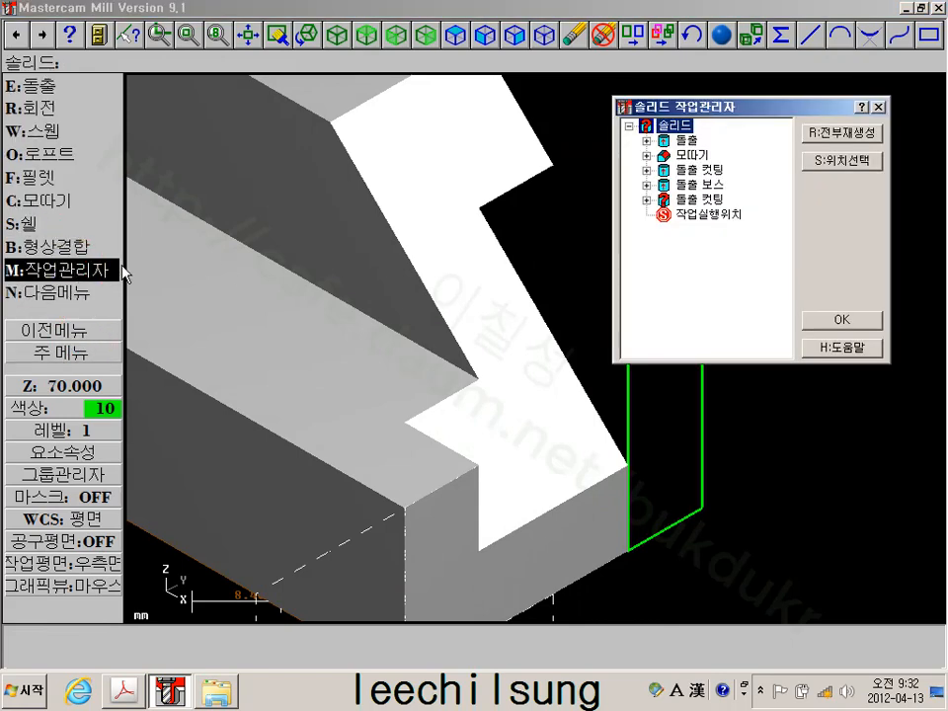
{"action": "left_click", "coordinate": [646, 200]}
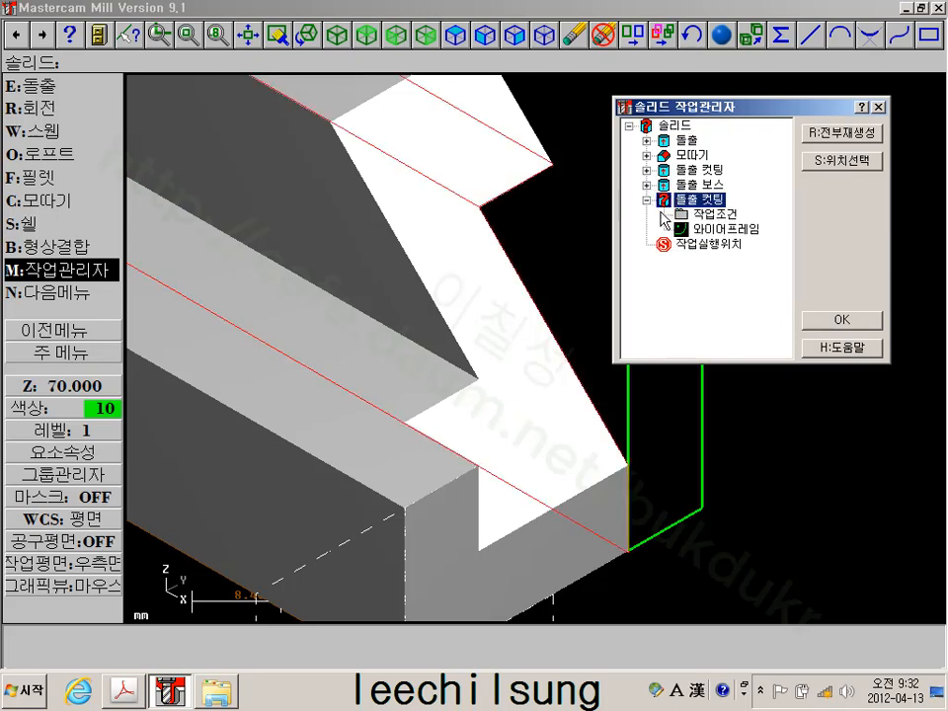
{"action": "left_click", "coordinate": [719, 233]}
{"action": "left_click_drag", "start_coordinate": [506, 233], "coordinate": [865, 83]}
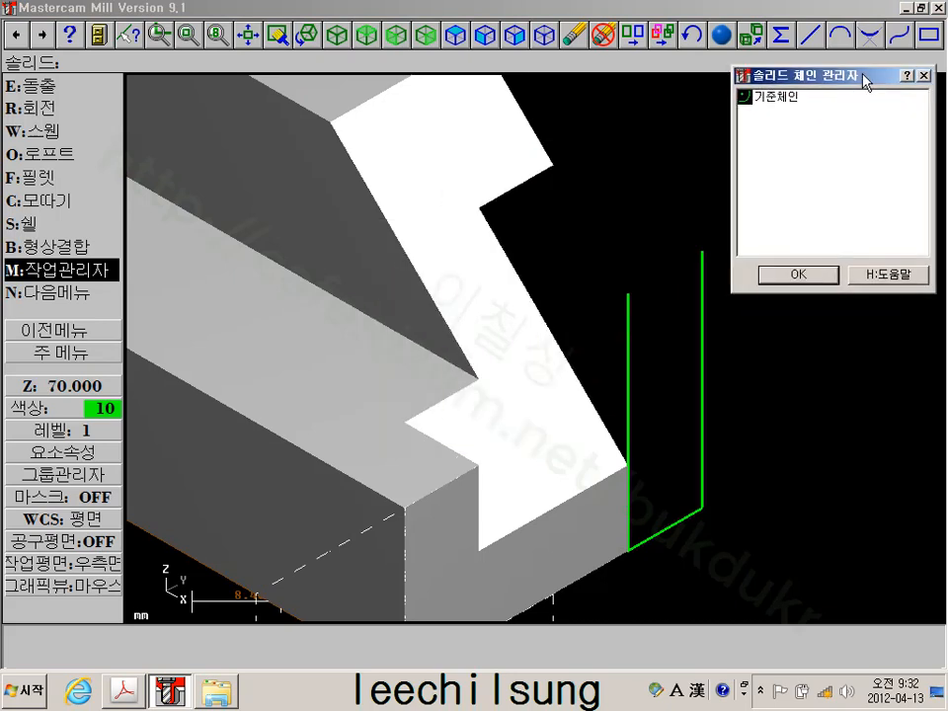
{"action": "left_click", "coordinate": [782, 98]}
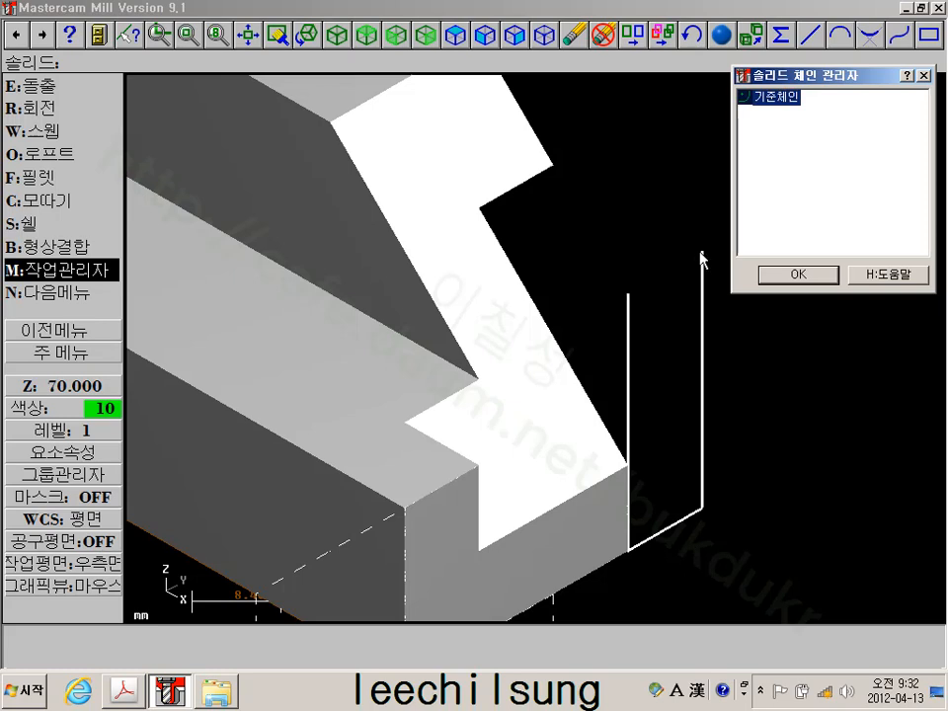
{"action": "left_click", "coordinate": [796, 277]}
{"action": "left_click", "coordinate": [842, 322]}
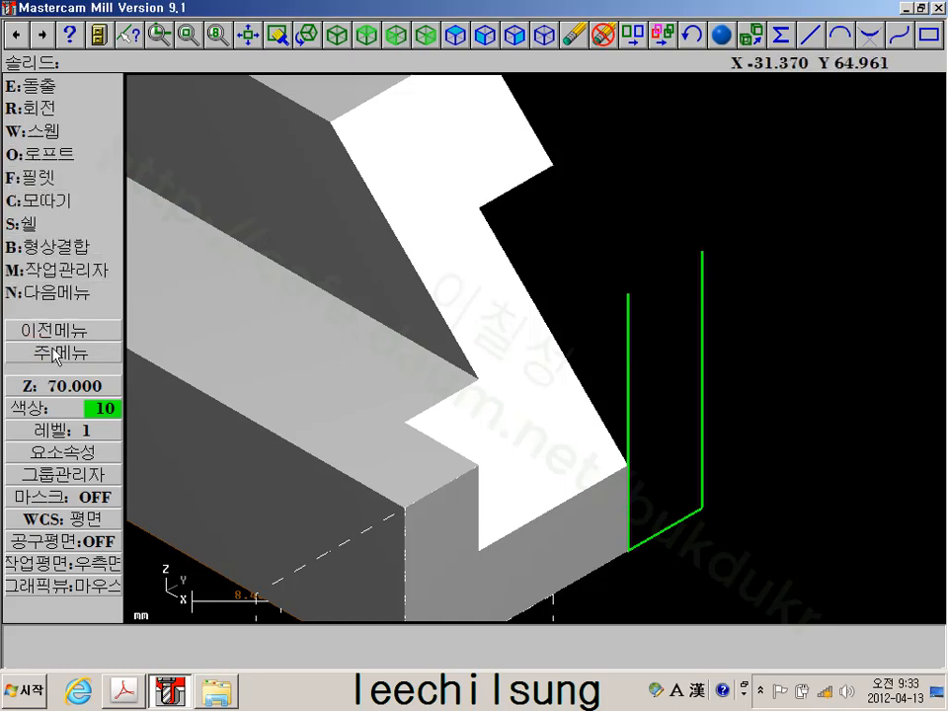
Draw a two-point line joining the upper endpoints of the two vertical lines to close the rectangle
{"action": "key", "text": "Escape"}
{"action": "left_click", "coordinate": [56, 109]}
{"action": "left_click", "coordinate": [57, 108]}
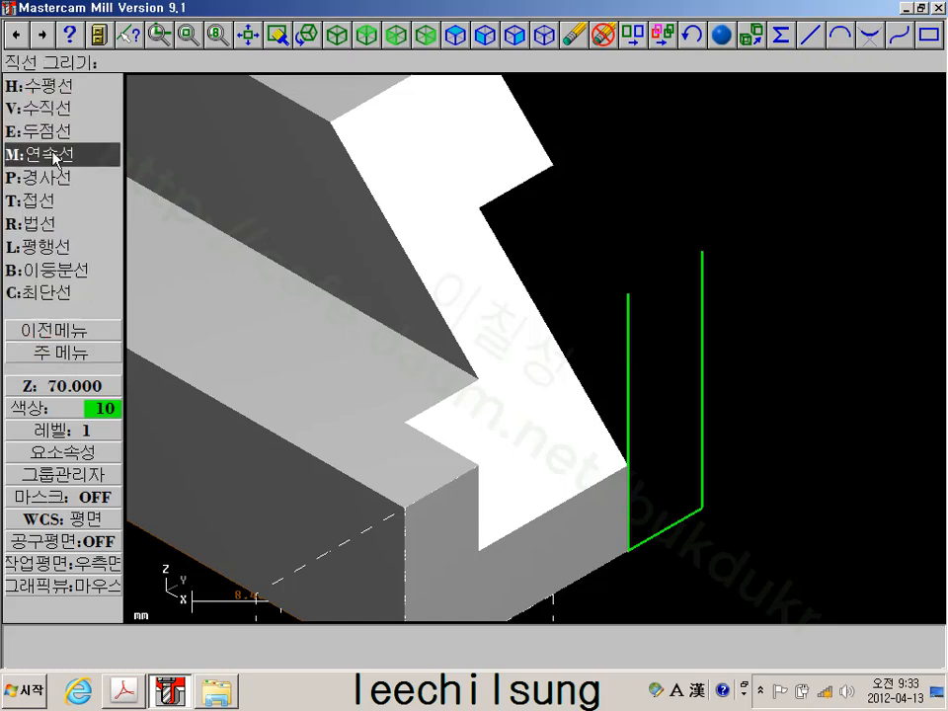
{"action": "left_click", "coordinate": [57, 132]}
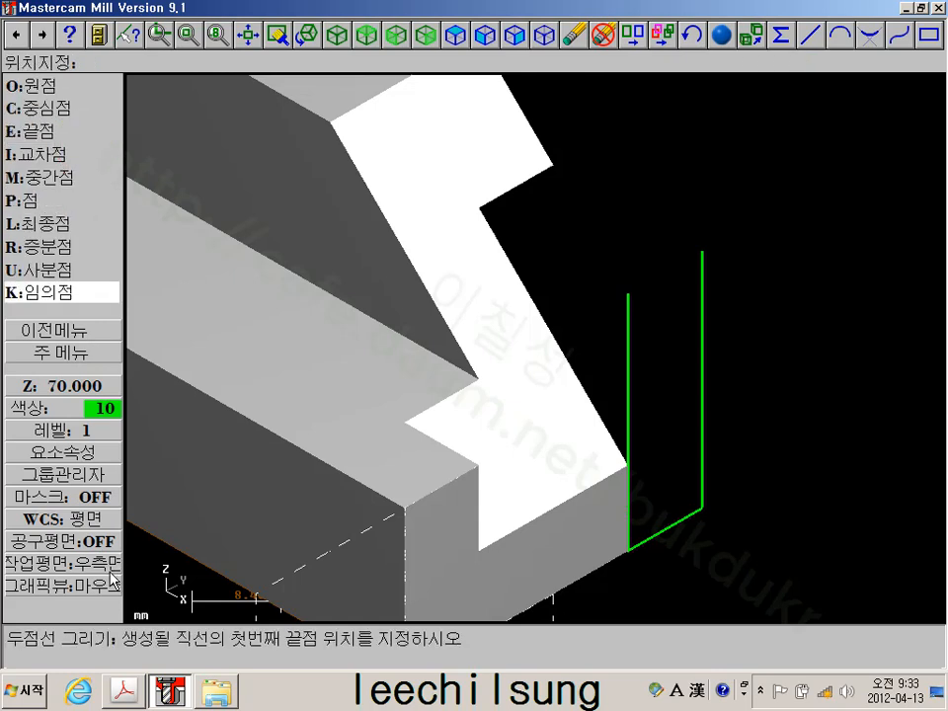
{"action": "left_click", "coordinate": [628, 294]}
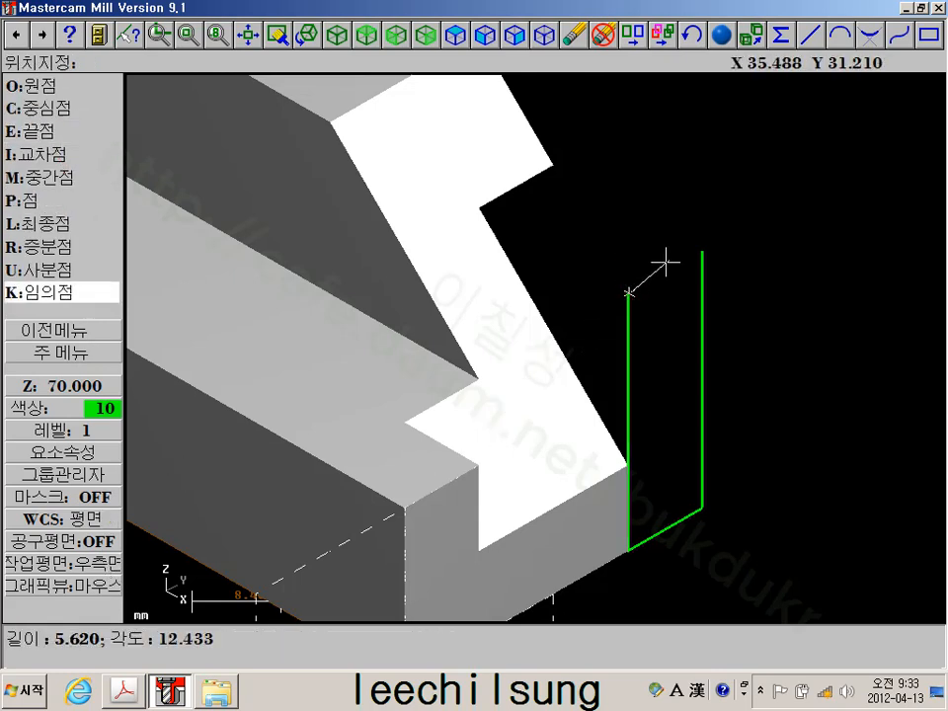
{"action": "left_click", "coordinate": [702, 252]}
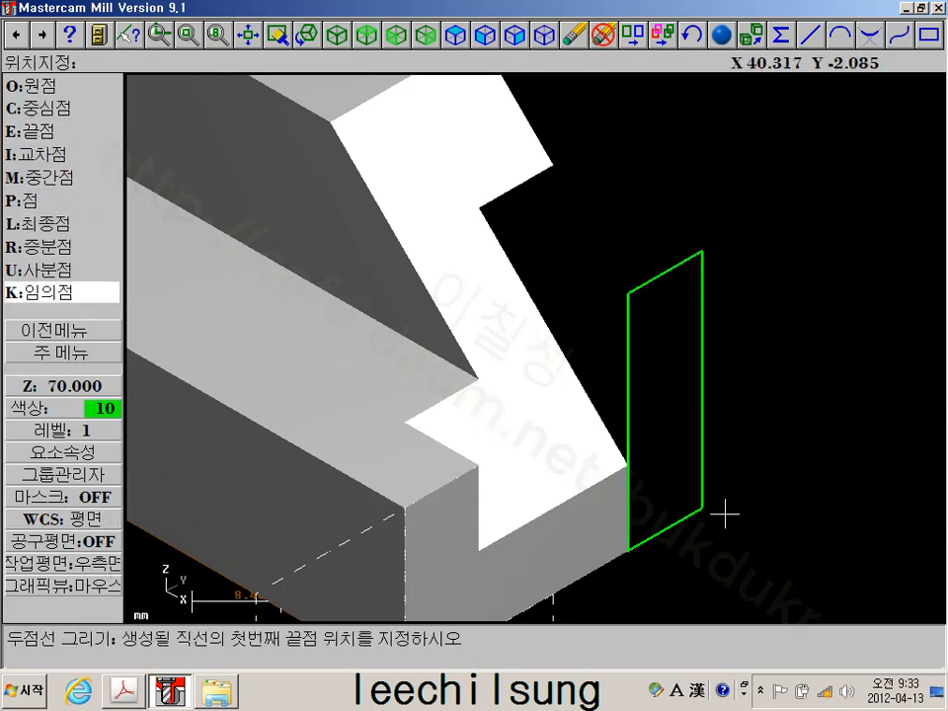
{"action": "left_click", "coordinate": [61, 326]}
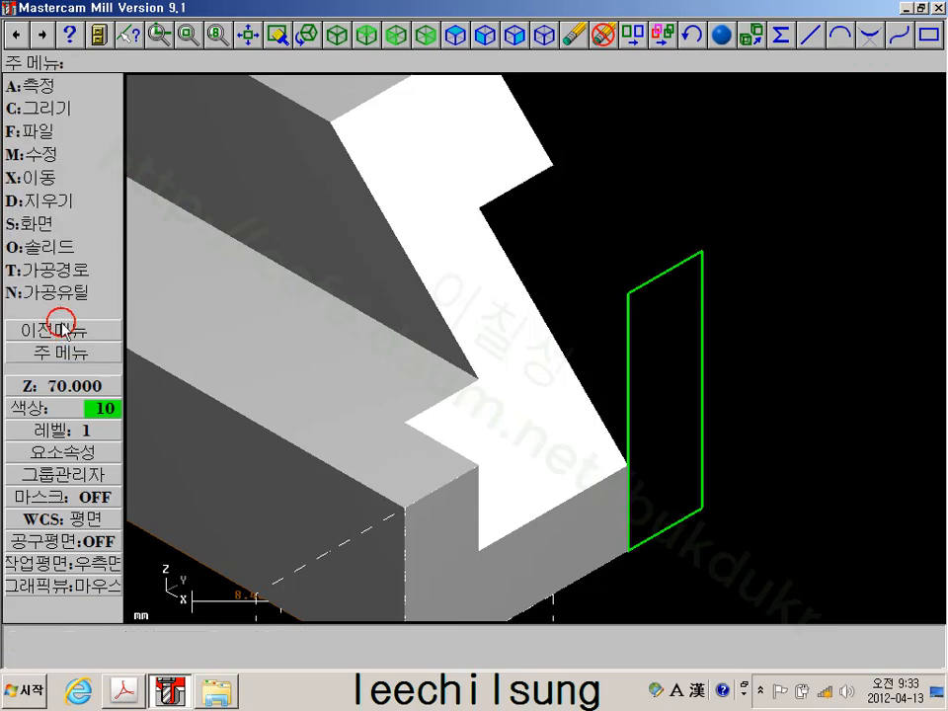
Rechain the last extrude cut's wireframe entirely to the closed rectangle and regenerate all operations of the solid
{"action": "left_click", "coordinate": [45, 247]}
{"action": "left_click", "coordinate": [60, 269]}
{"action": "double_click", "coordinate": [729, 229]}
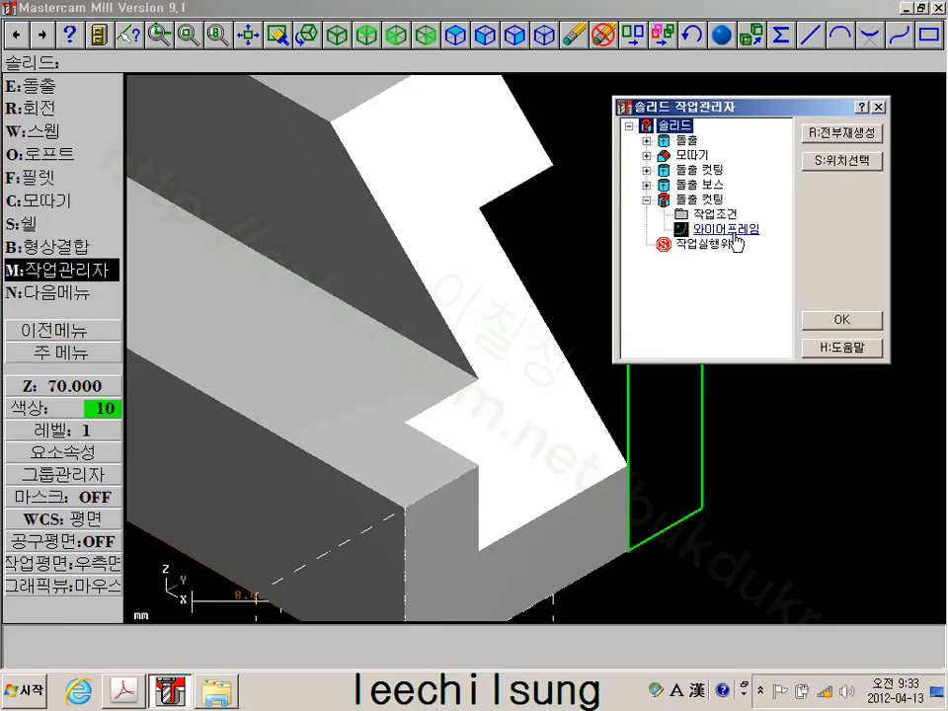
{"action": "left_click", "coordinate": [774, 98]}
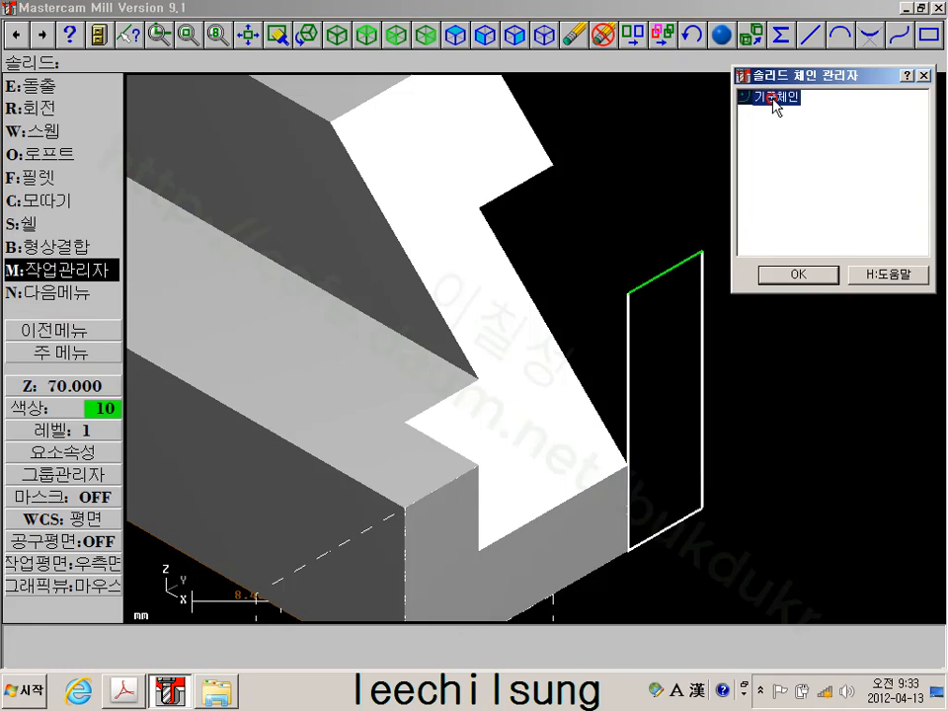
{"action": "right_click", "coordinate": [788, 169]}
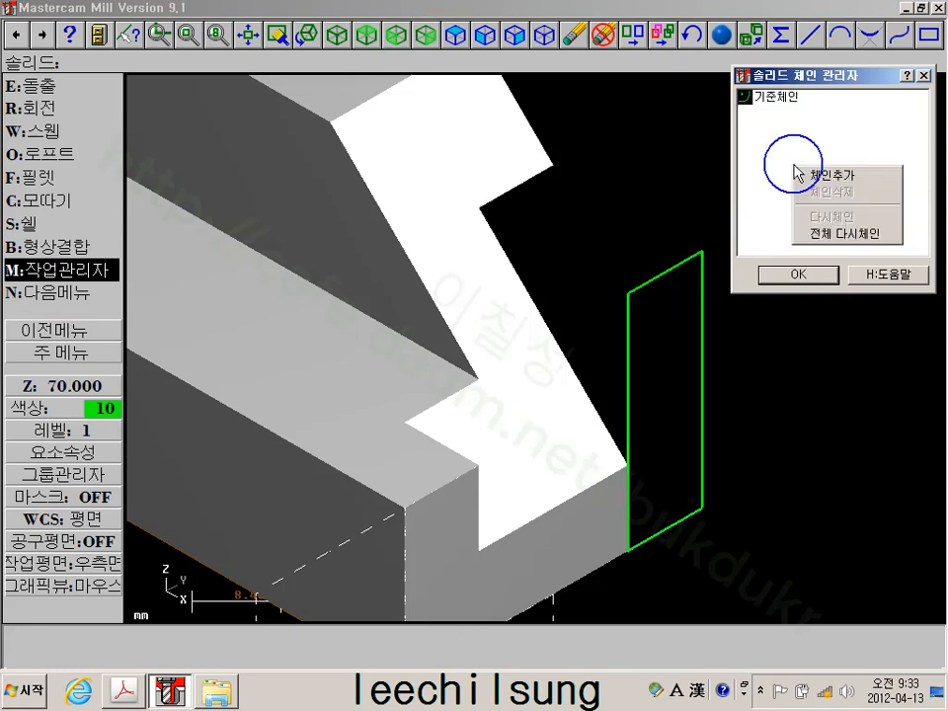
{"action": "left_click", "coordinate": [778, 235]}
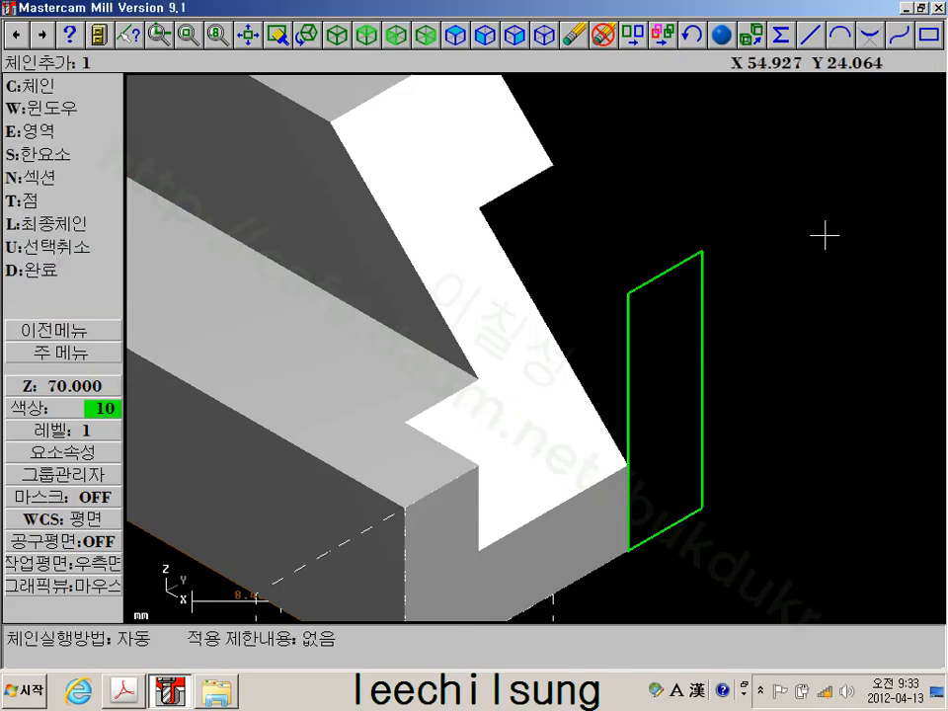
{"action": "left_click", "coordinate": [650, 278]}
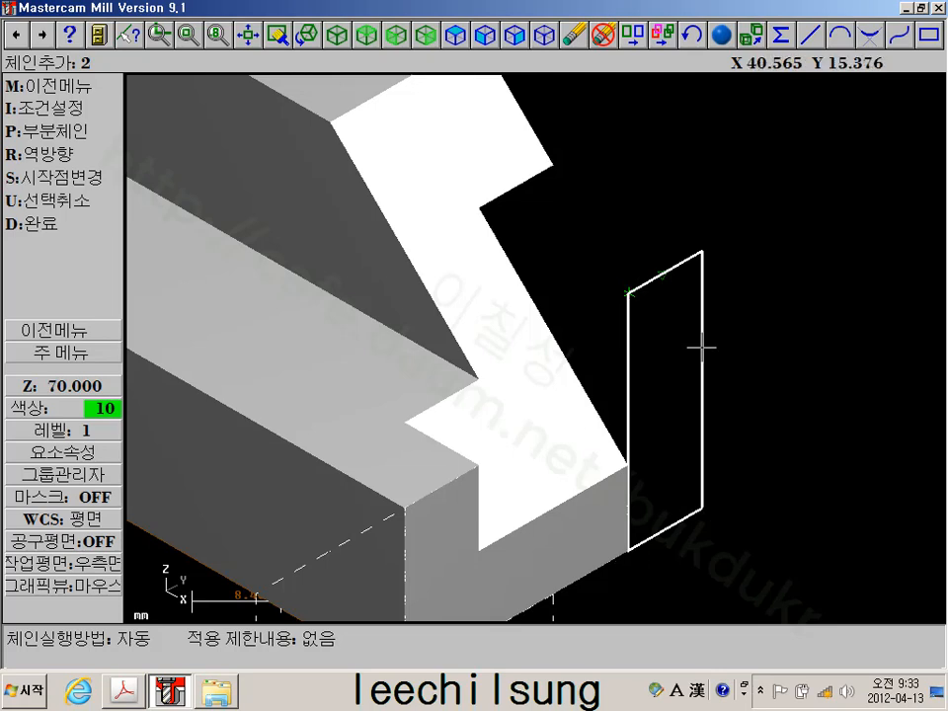
{"action": "left_click", "coordinate": [33, 223]}
{"action": "left_click", "coordinate": [827, 280]}
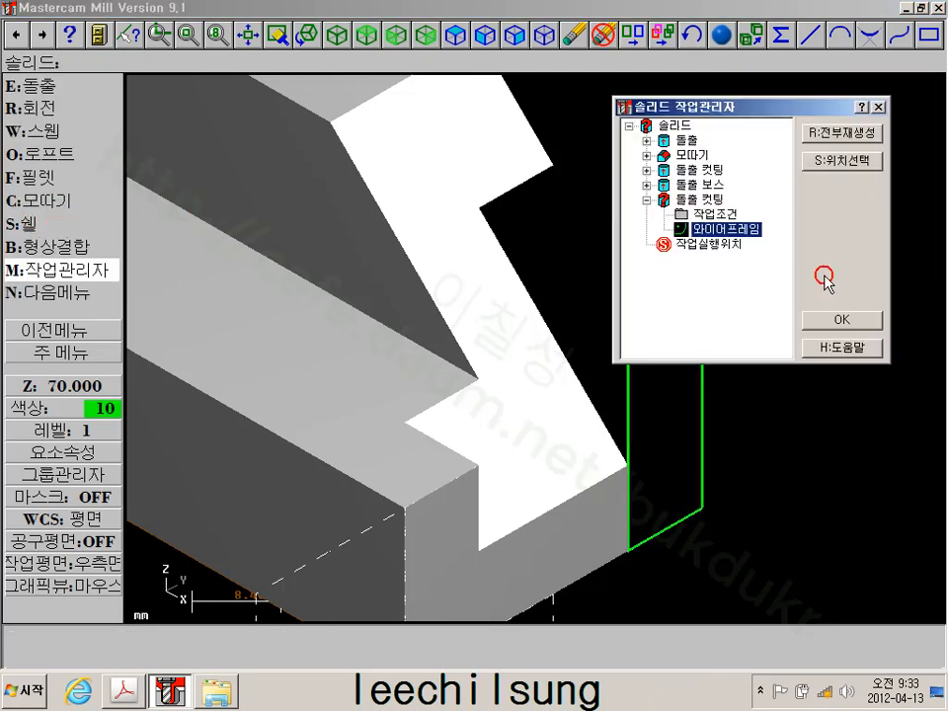
{"action": "left_click", "coordinate": [837, 134]}
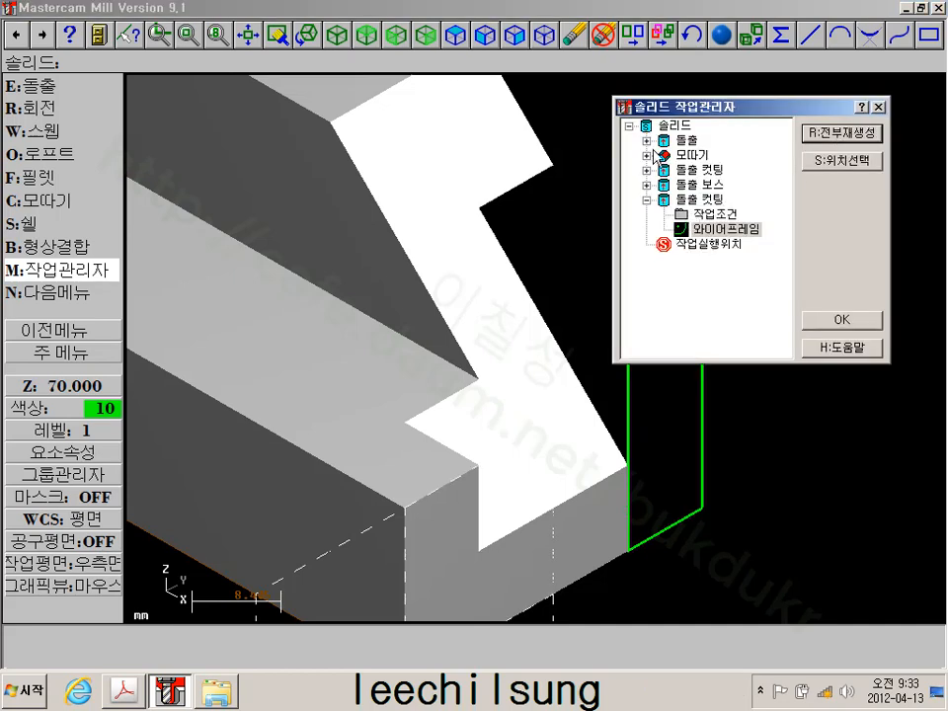
Close the solids manager and examine the whole repaired exercise 35 solid
{"action": "left_click", "coordinate": [840, 319]}
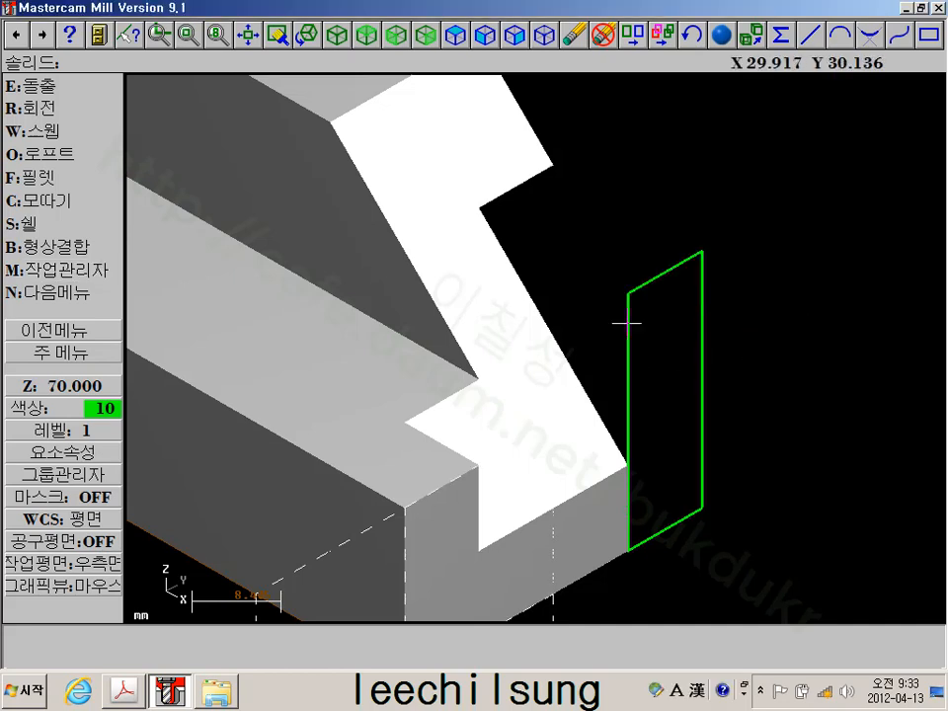
{"action": "scroll", "coordinate": [691, 268], "scroll_direction": "down", "scroll_amount": 3}
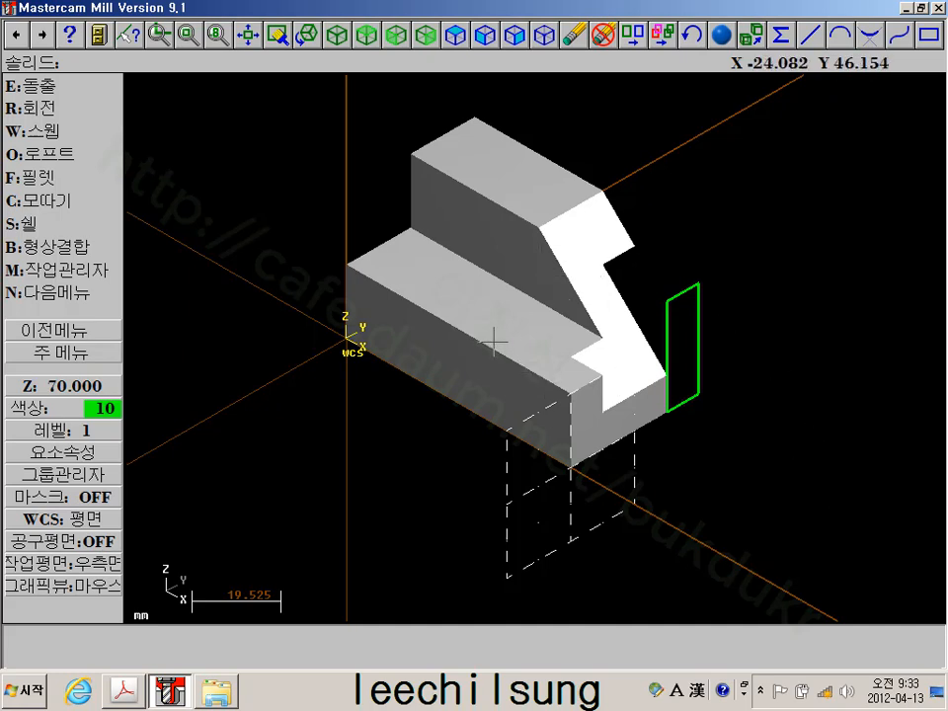
{"action": "scroll", "coordinate": [619, 260], "scroll_direction": "up", "scroll_amount": 2}
{"action": "middle_click_drag", "start_coordinate": [701, 202], "coordinate": [707, 228]}
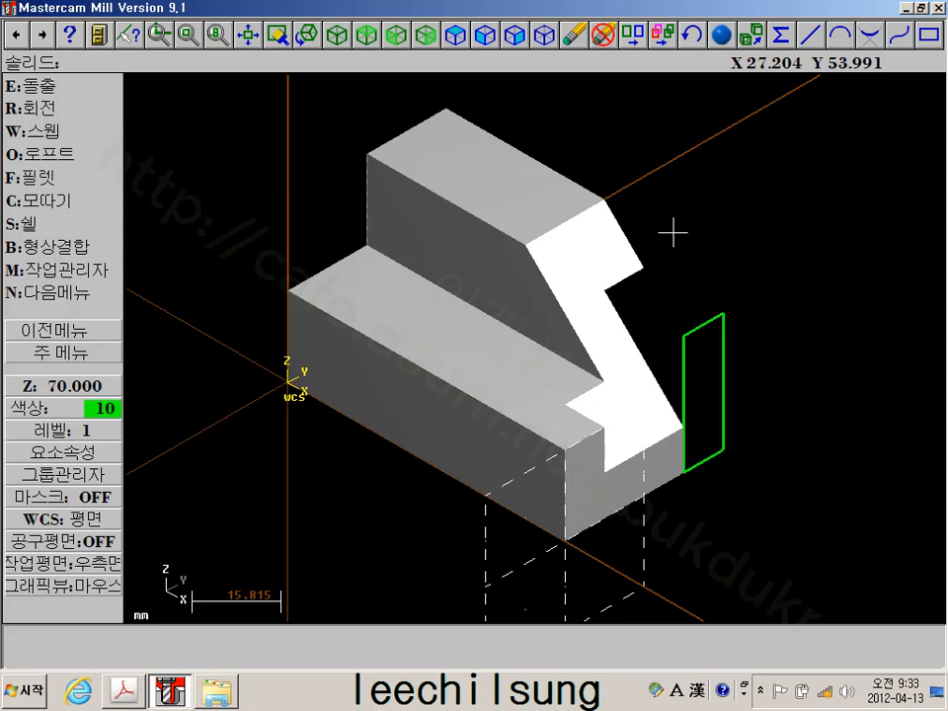
Review the chamfer's (모따기) parameters without changing them, and look through its entries and the first extrude cut's (돌출 컷팅) in the solids manager
{"action": "left_click", "coordinate": [93, 272]}
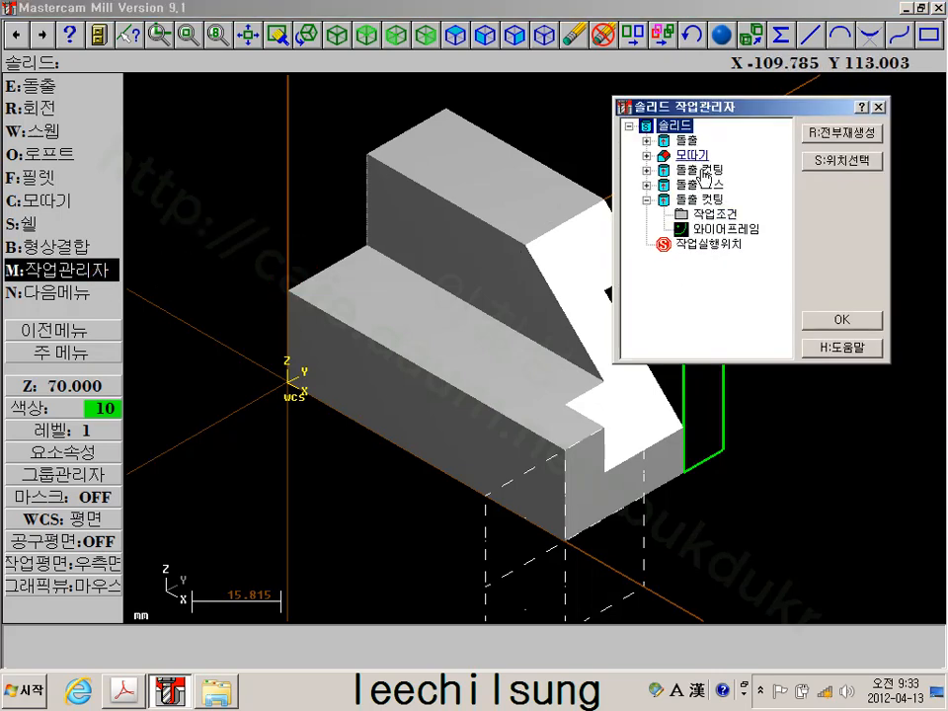
{"action": "double_click", "coordinate": [688, 155]}
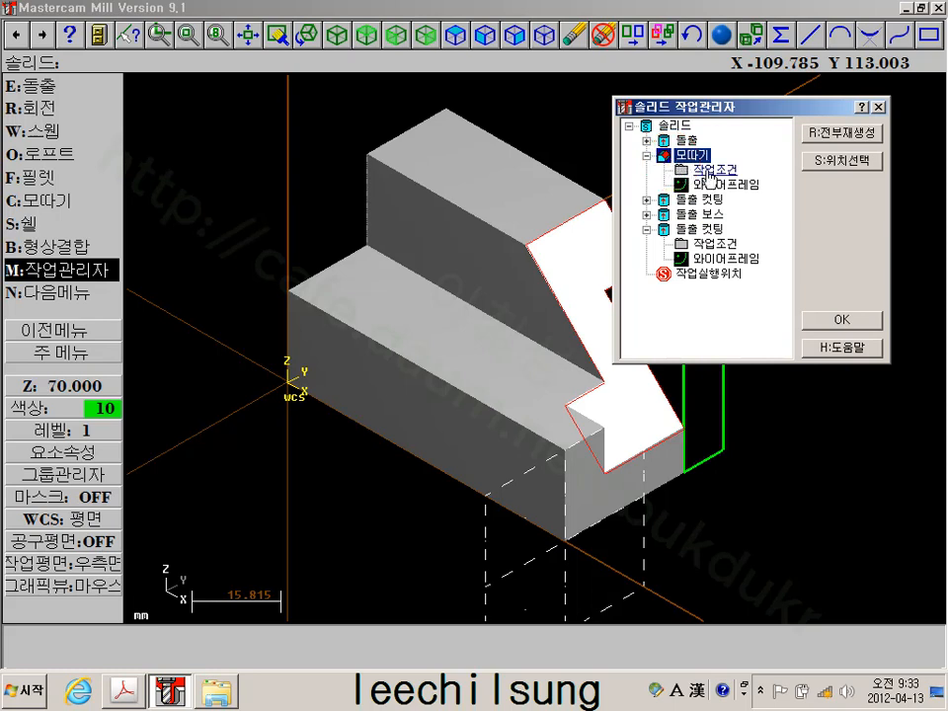
{"action": "double_click", "coordinate": [707, 172]}
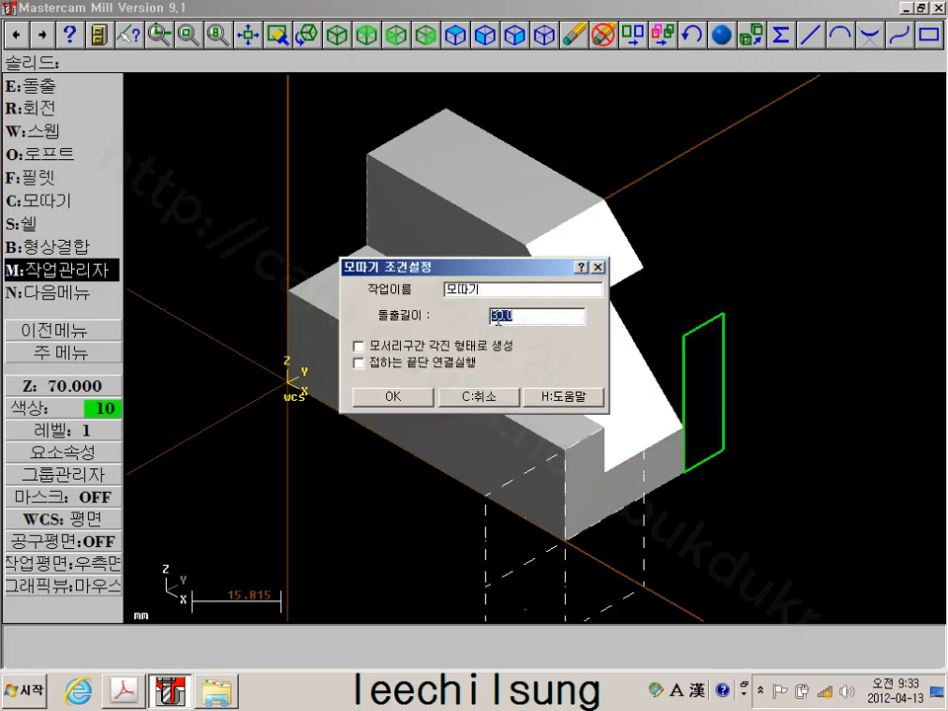
{"action": "left_click", "coordinate": [500, 398]}
{"action": "left_click", "coordinate": [703, 186]}
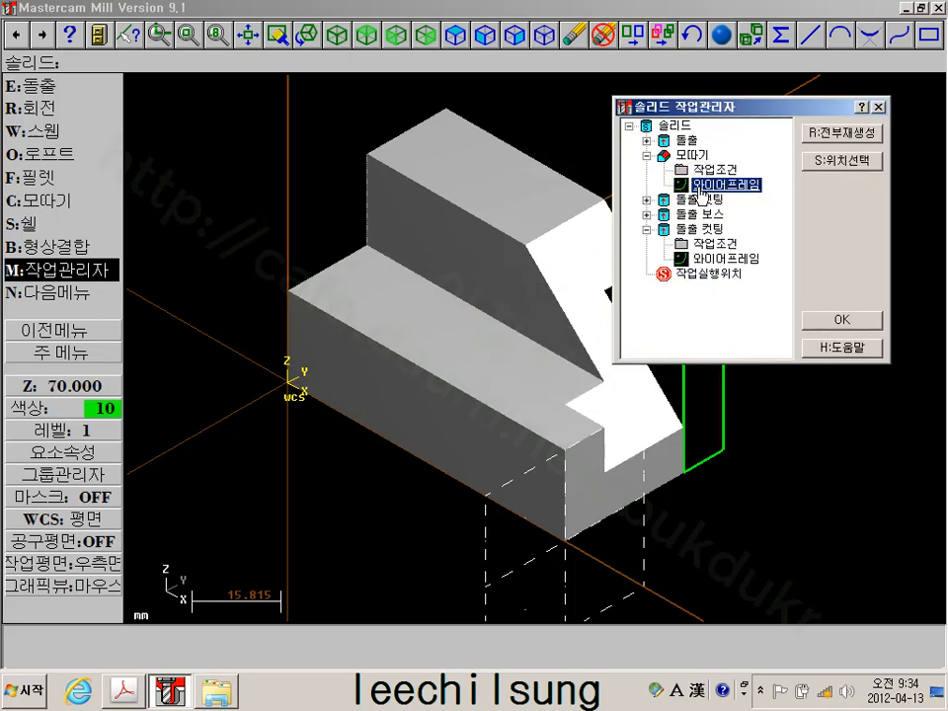
{"action": "left_click", "coordinate": [683, 199]}
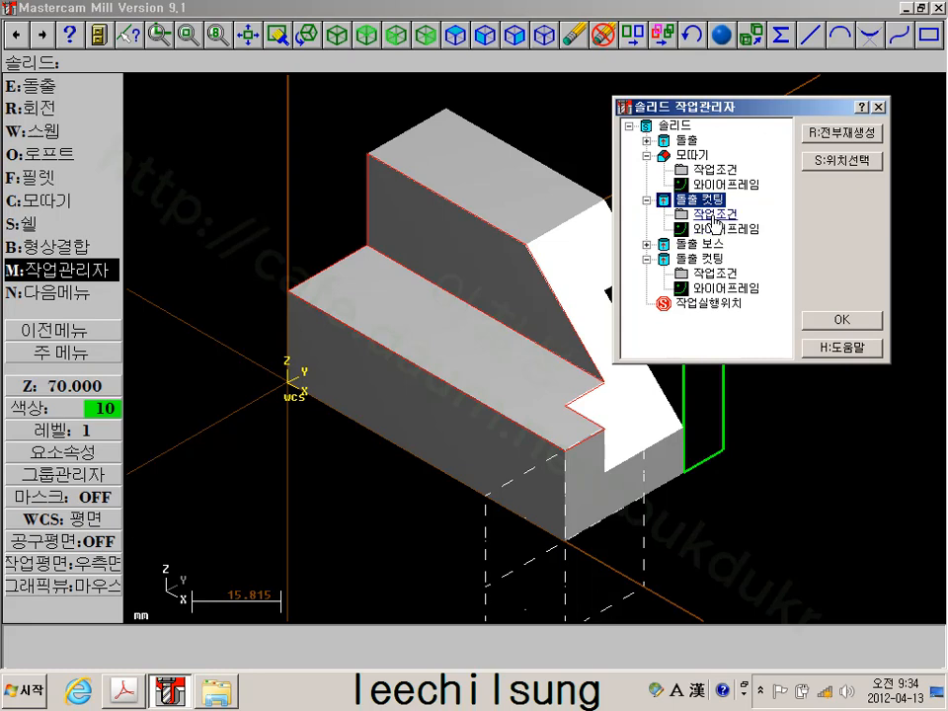
{"action": "left_click", "coordinate": [676, 125]}
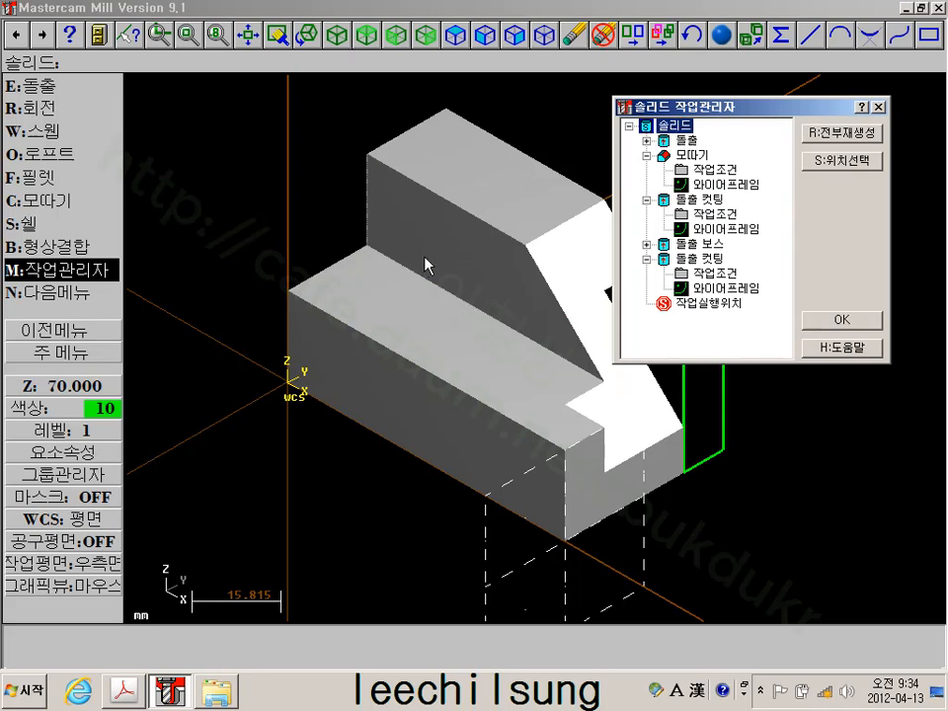
Highlight the faces belonging to the chamfer, the base extrusion and the first extrude cut to examine what each operation shapes
{"action": "left_click", "coordinate": [694, 156]}
{"action": "left_click_drag", "start_coordinate": [721, 107], "coordinate": [141, 111]}
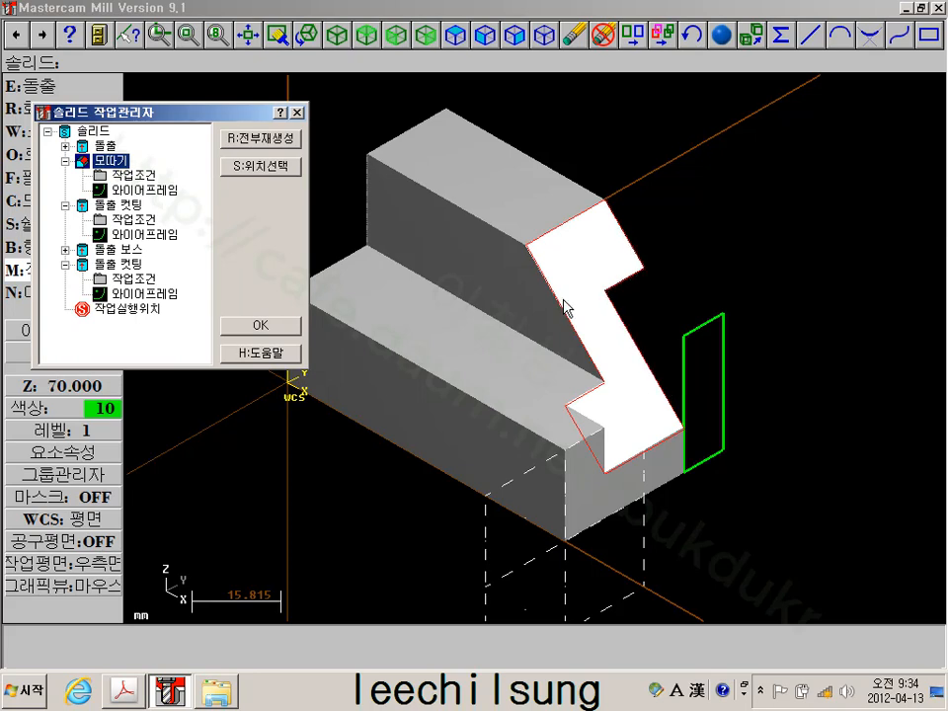
{"action": "left_click", "coordinate": [98, 146]}
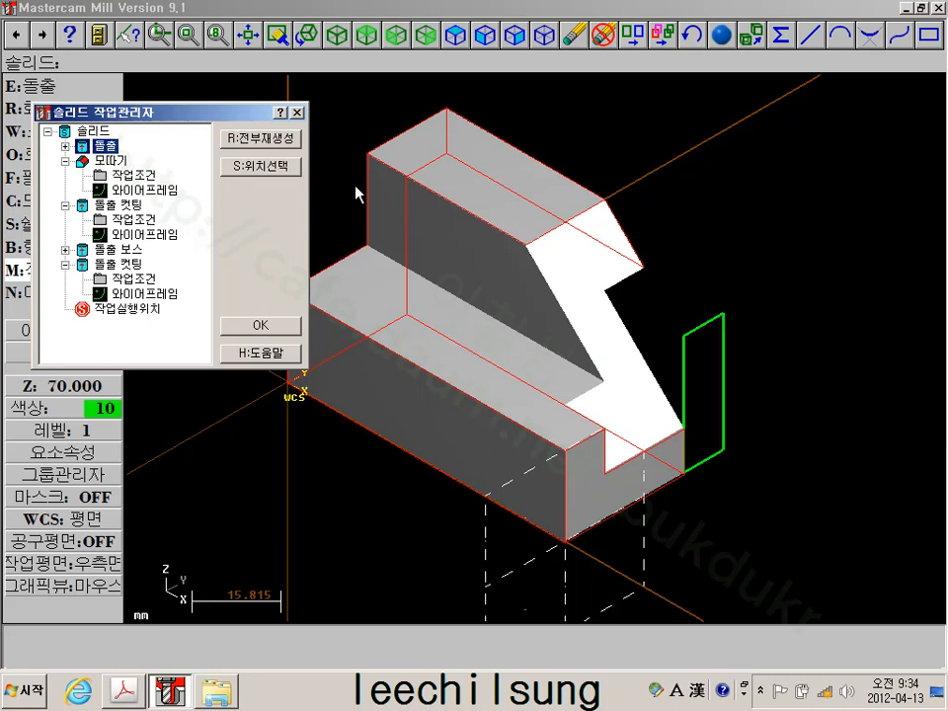
{"action": "left_click", "coordinate": [116, 204]}
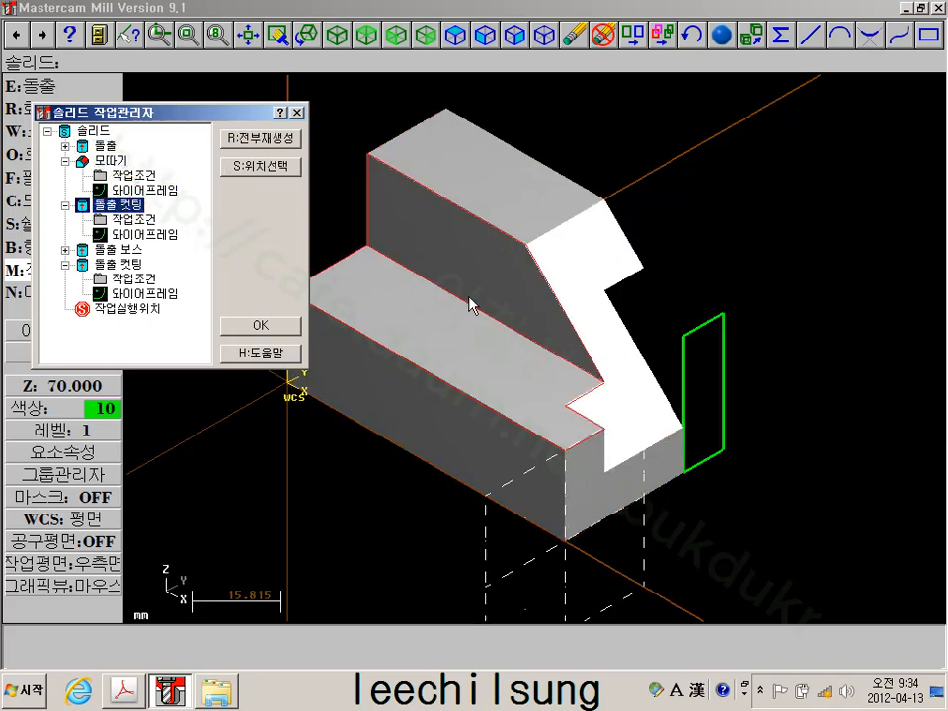
{"action": "left_click", "coordinate": [271, 326]}
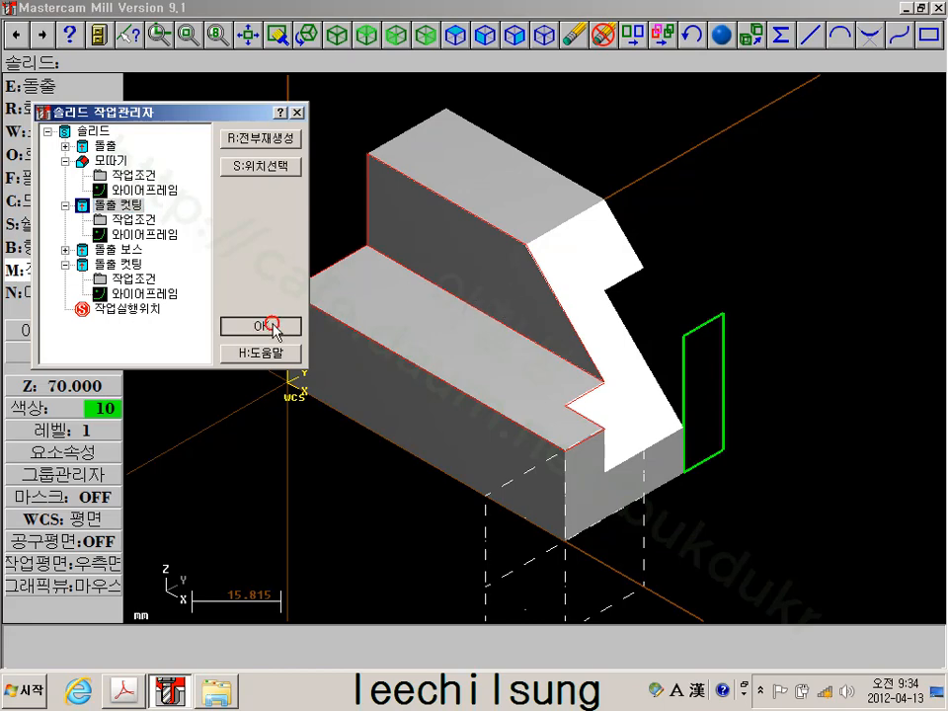
{"action": "scroll", "coordinate": [284, 398], "scroll_direction": "down", "scroll_amount": 1}
{"action": "scroll", "coordinate": [284, 398], "scroll_direction": "up", "scroll_amount": 2}
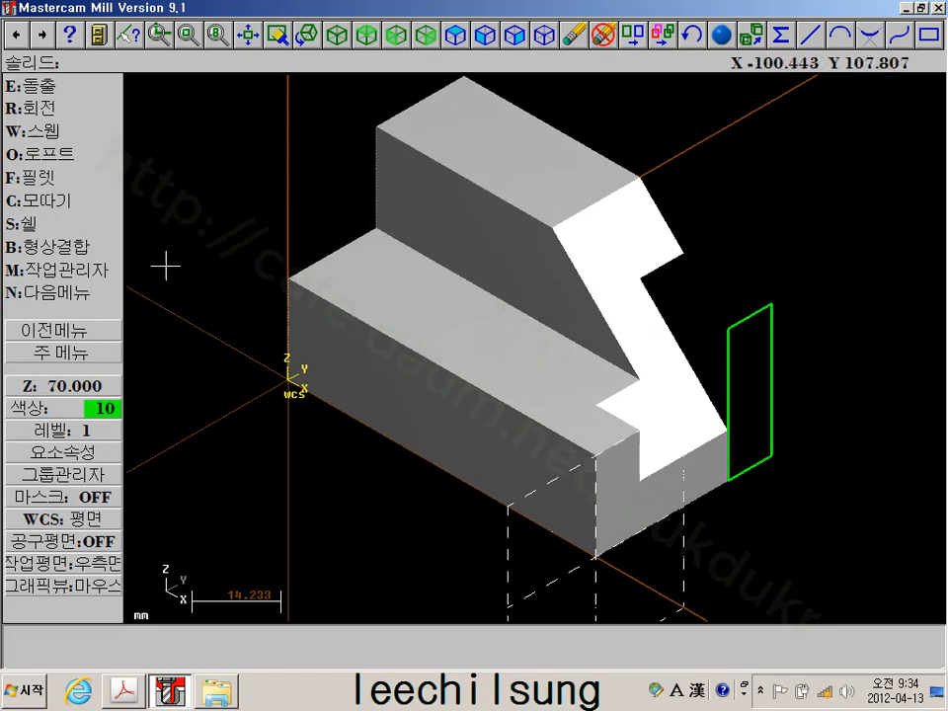
{"action": "left_click", "coordinate": [59, 269]}
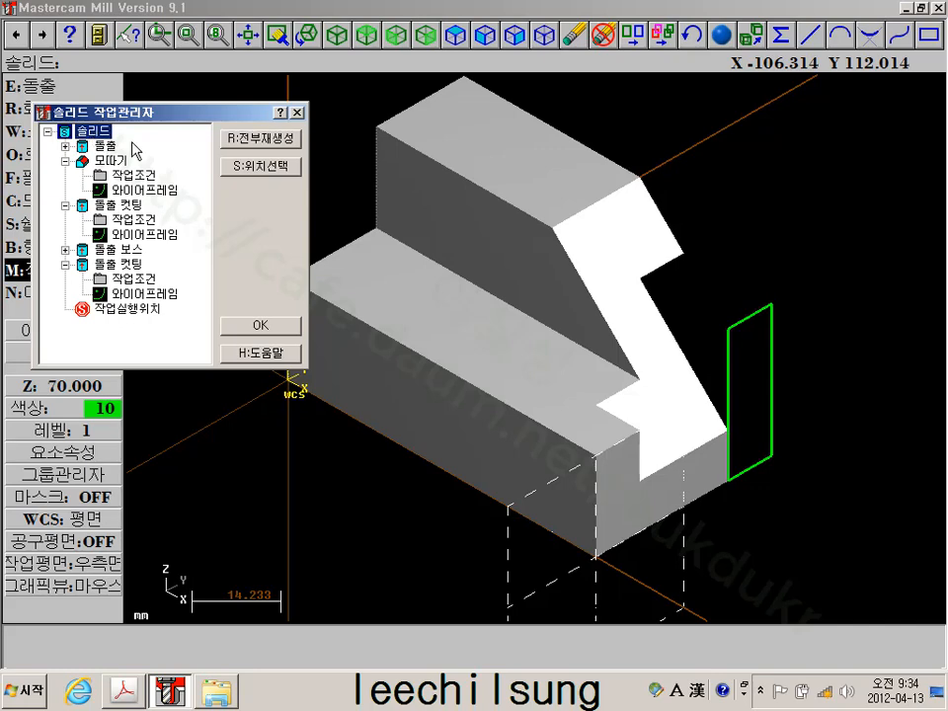
{"action": "left_click", "coordinate": [255, 324]}
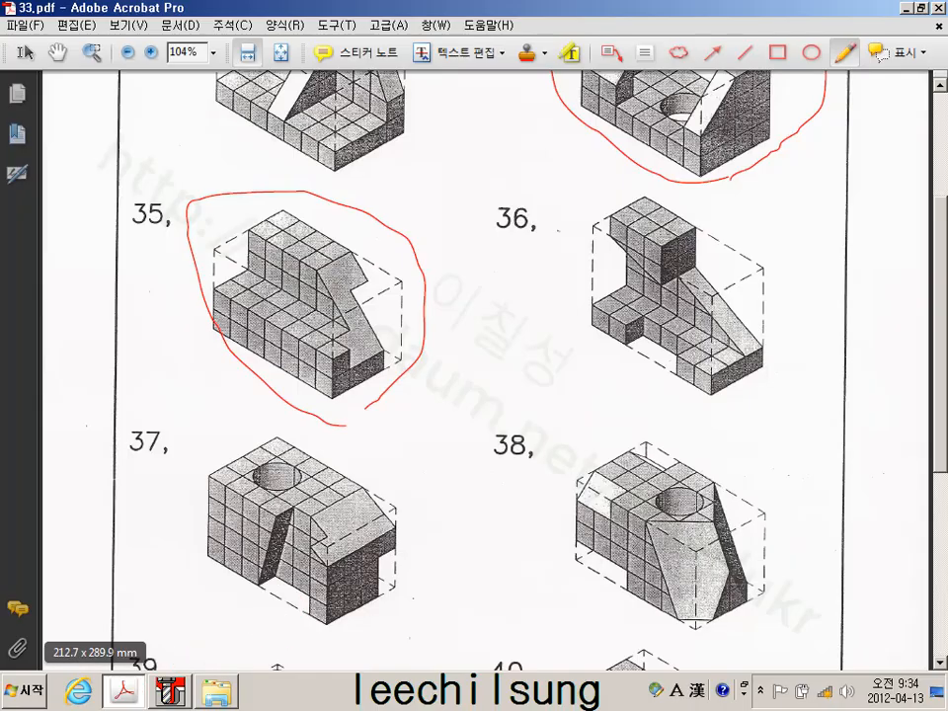
Switch to 33.pdf in Acrobat, circle exercise 36 in red pencil and enlarge the page to 125% around it
{"action": "mouse_move", "coordinate": [693, 421]}
{"action": "left_mouse_down"}
{"action": "mouse_move", "coordinate": [565, 190]}
{"action": "mouse_move", "coordinate": [775, 222]}
{"action": "mouse_move", "coordinate": [757, 408]}
{"action": "left_mouse_up"}
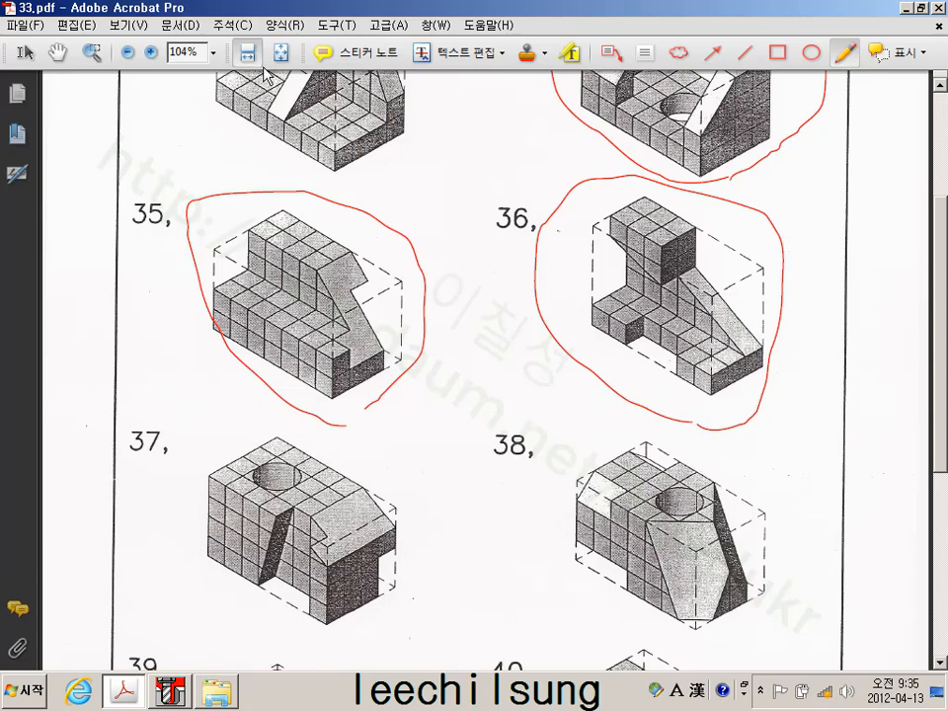
{"action": "left_click", "coordinate": [151, 52]}
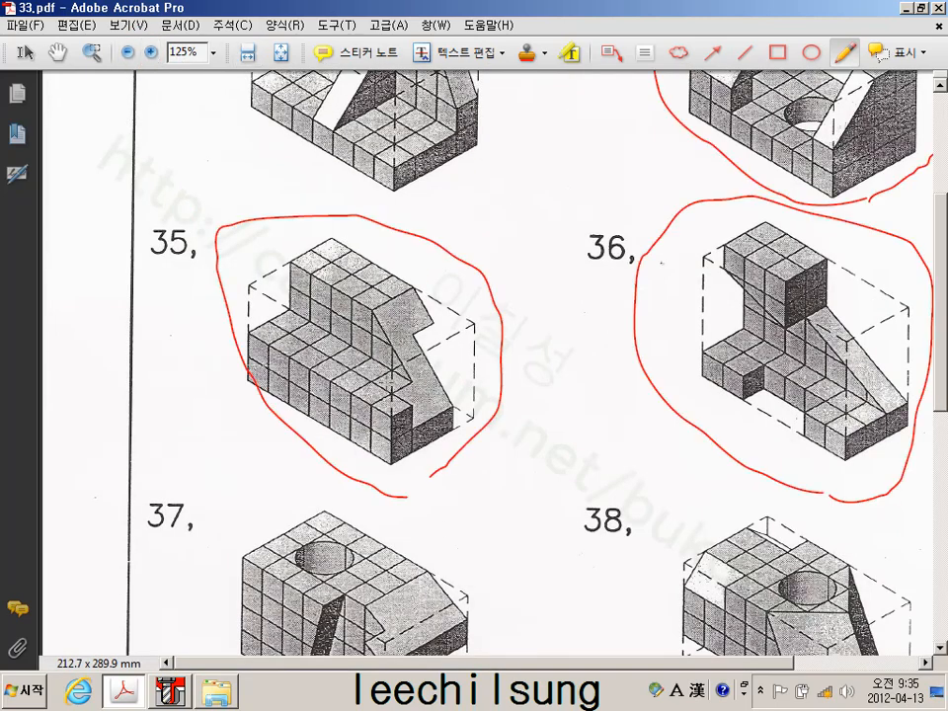
{"action": "left_click_drag", "start_coordinate": [467, 666], "coordinate": [582, 666]}
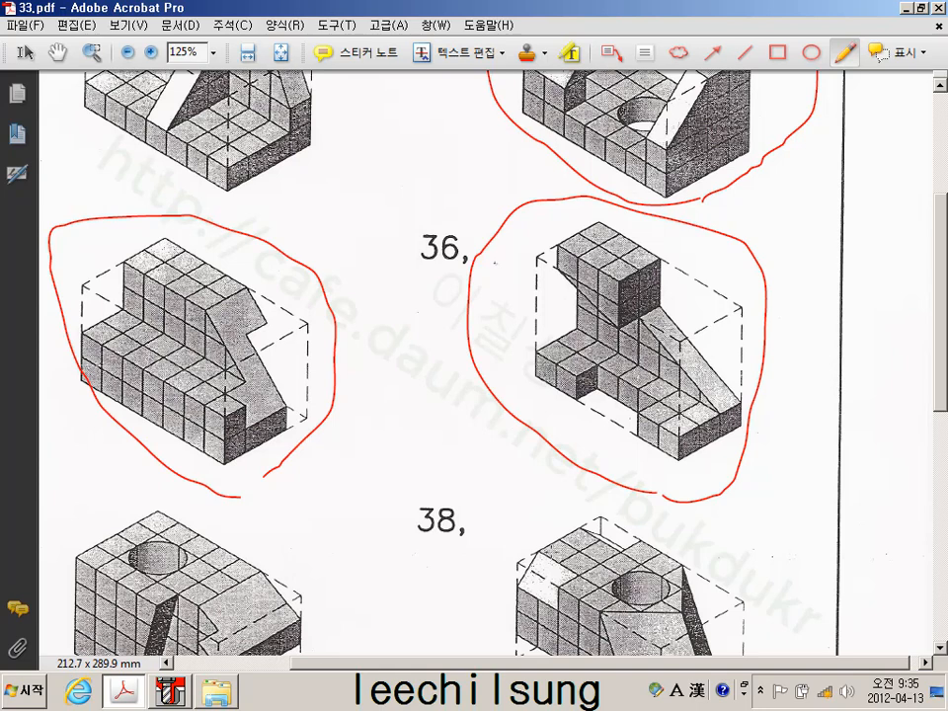
Switch back to Mastercam and blank all line entities so that only the solid is displayed
{"action": "key", "text": "alt+Tab"}
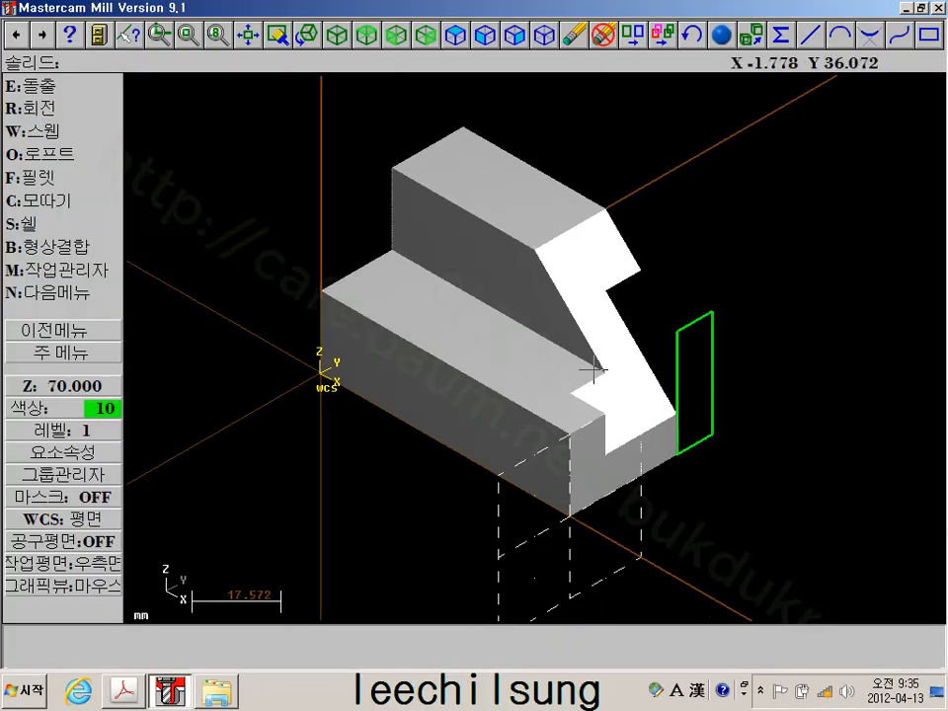
{"action": "left_click", "coordinate": [62, 353]}
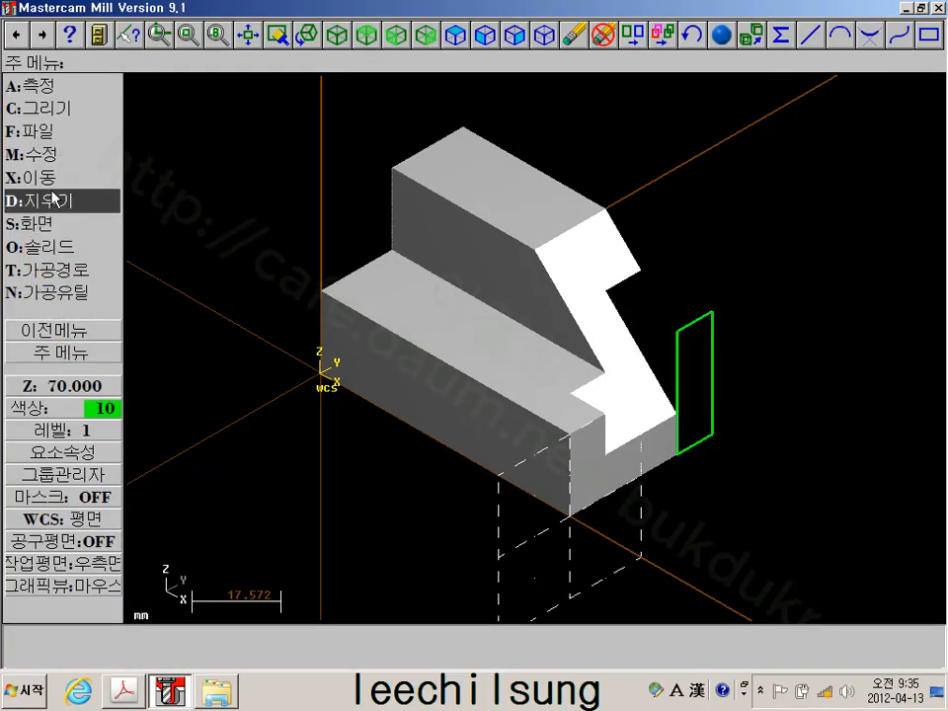
{"action": "left_click", "coordinate": [47, 223]}
{"action": "left_click", "coordinate": [65, 273]}
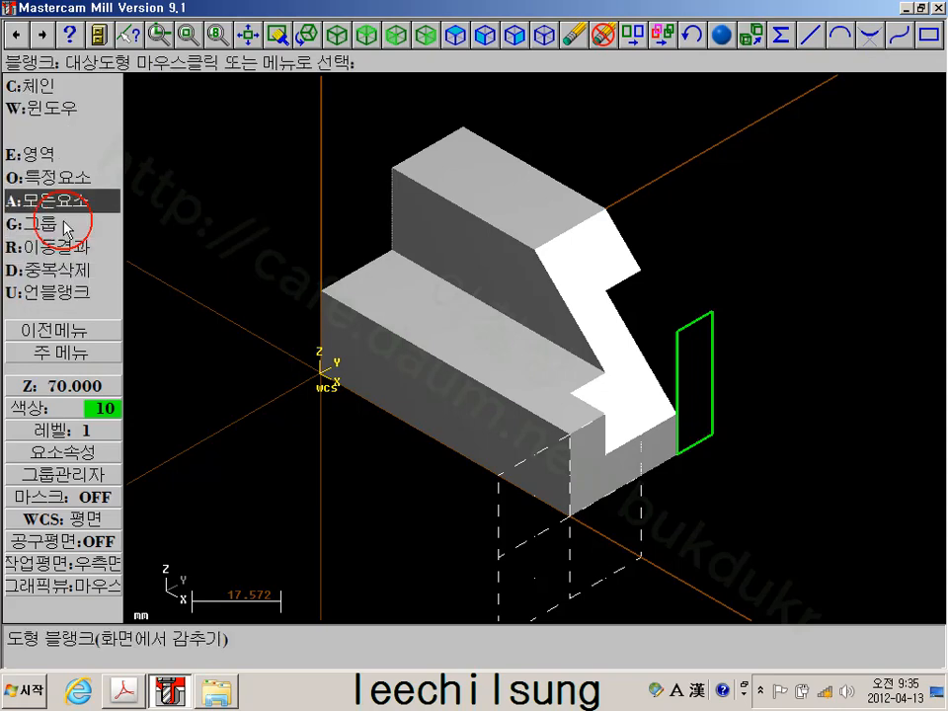
{"action": "left_click", "coordinate": [74, 202]}
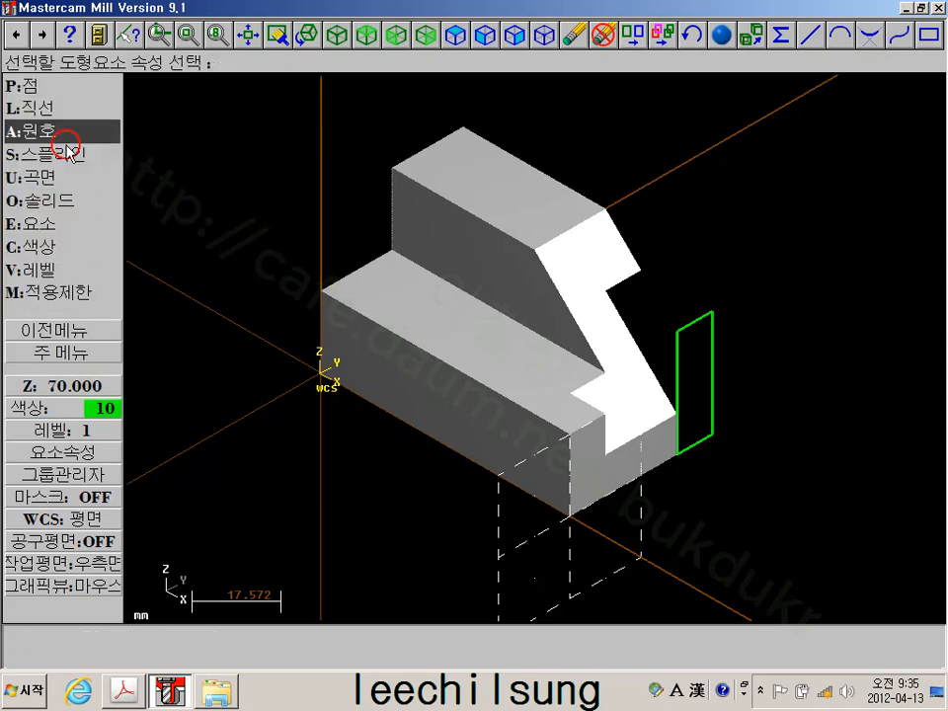
{"action": "left_click", "coordinate": [65, 107]}
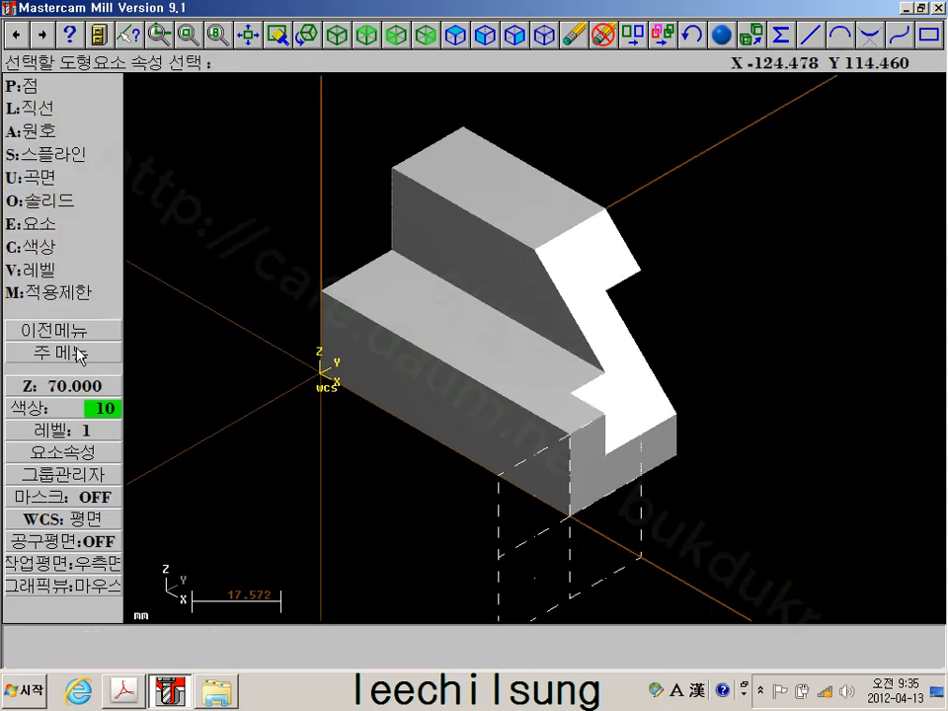
Delete every solid operation from the chamfer through the last extrude cut, keep the base extrusion, and regenerate the solid
{"action": "left_click", "coordinate": [79, 353]}
{"action": "left_click", "coordinate": [101, 247]}
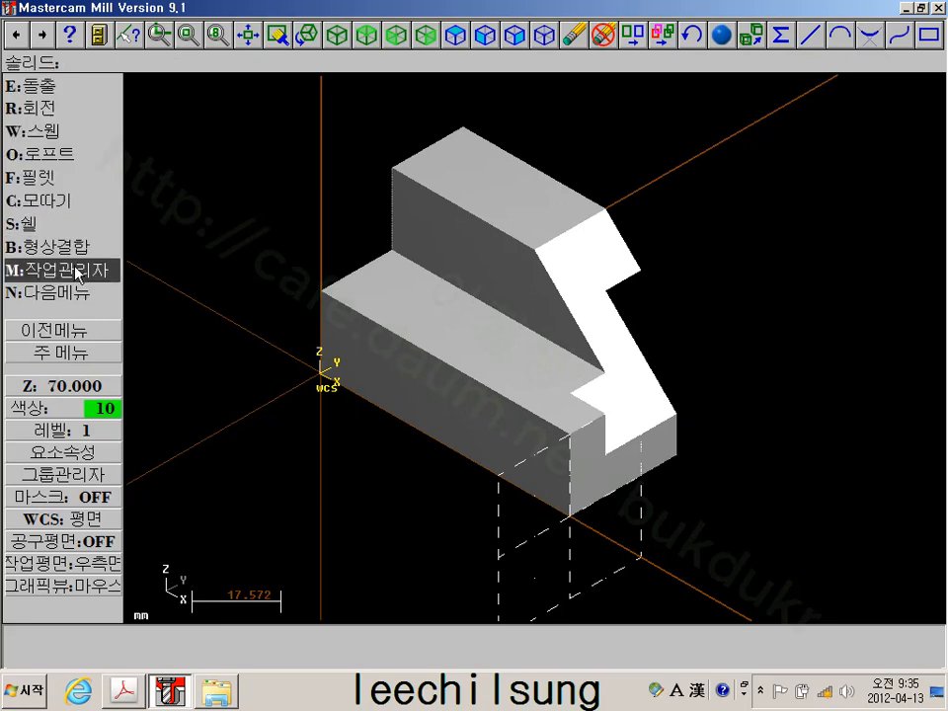
{"action": "left_click", "coordinate": [77, 274]}
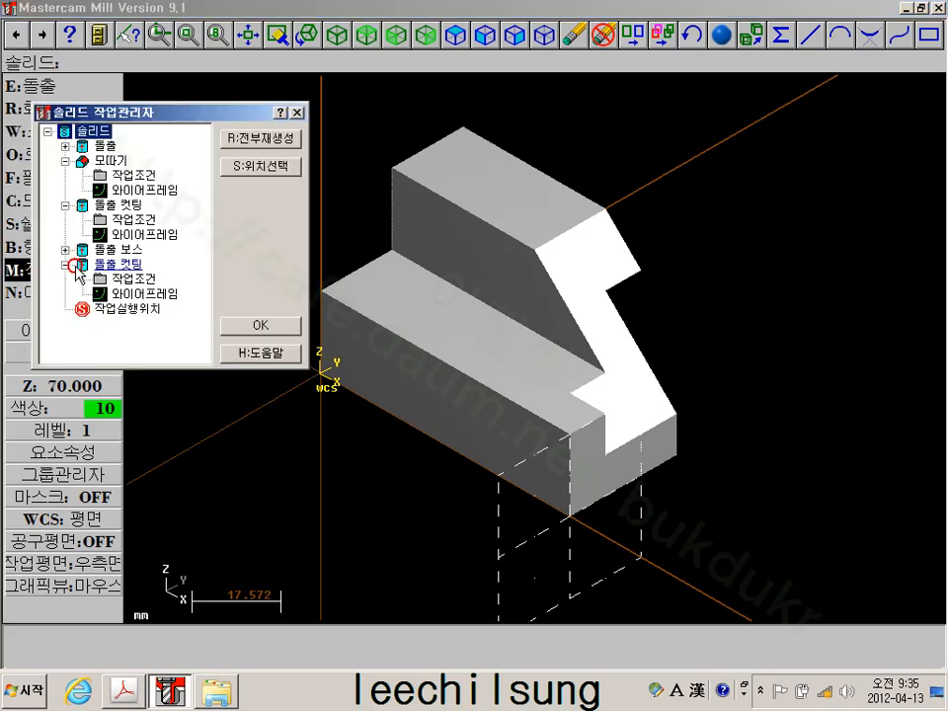
{"action": "left_click", "coordinate": [116, 162]}
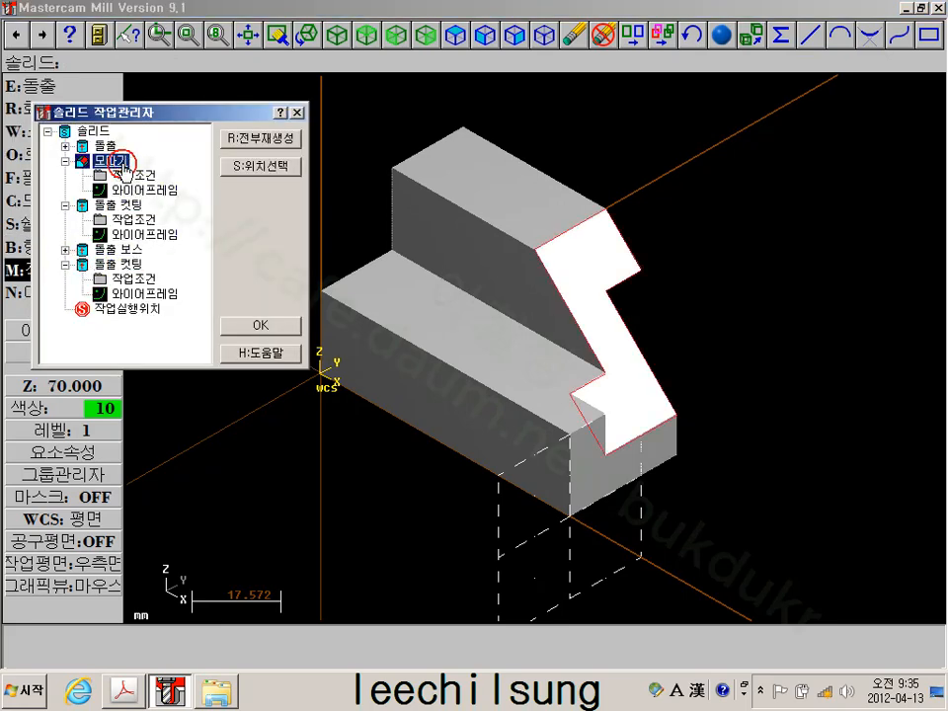
{"action": "left_click", "coordinate": [122, 264]}
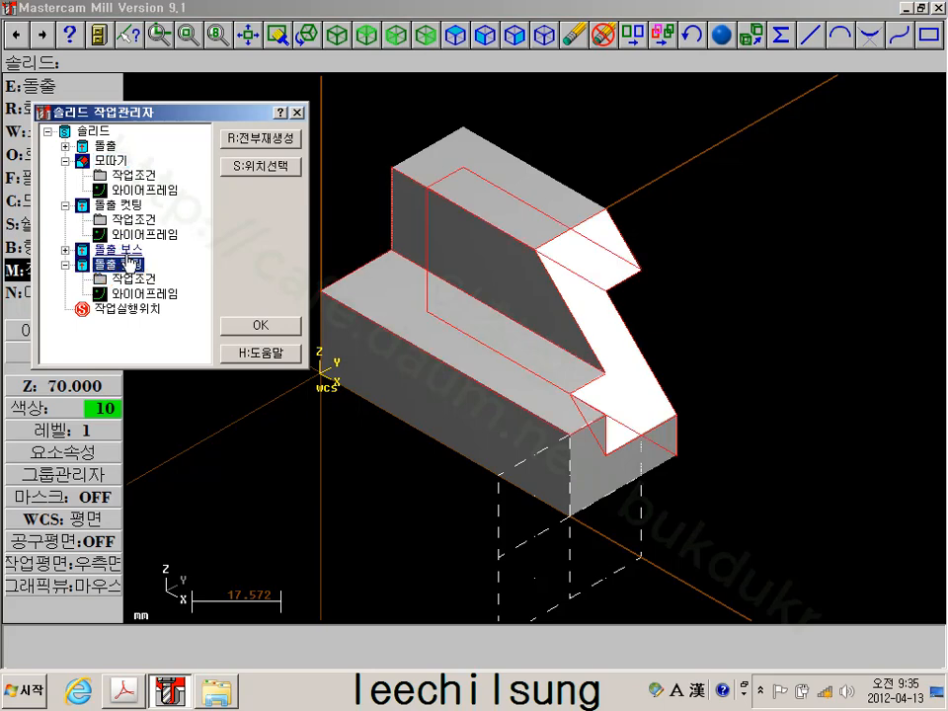
{"action": "key", "text": "Delete"}
{"action": "left_click", "coordinate": [263, 139]}
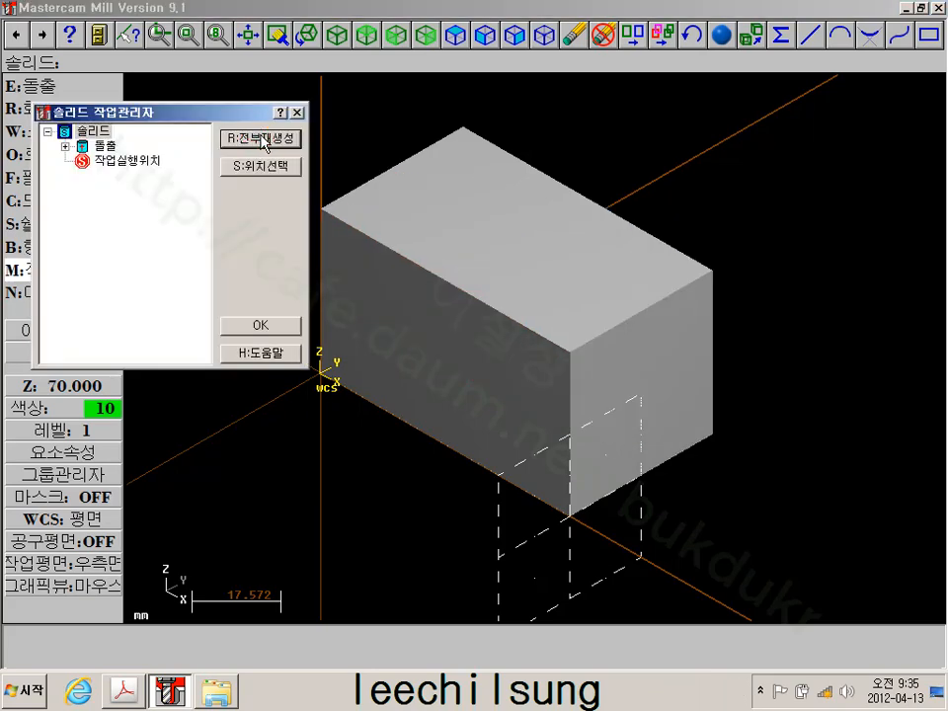
Look through the parameter and wireframe entries of the remaining base extrusion (돌출) and close the solids manager
{"action": "left_click", "coordinate": [65, 146]}
{"action": "left_click", "coordinate": [134, 161]}
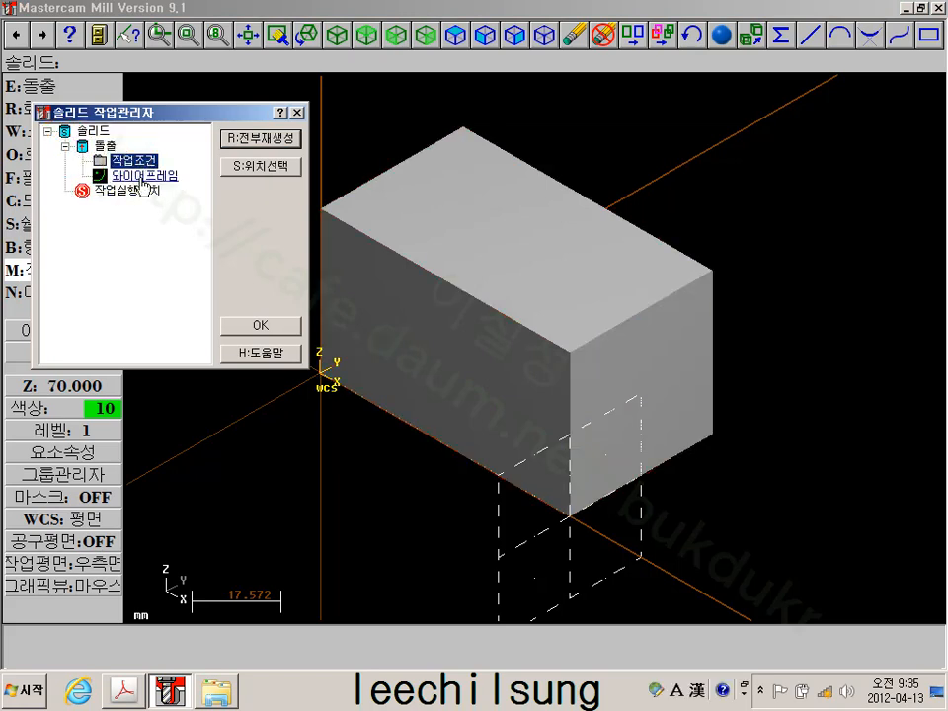
{"action": "left_click", "coordinate": [146, 176]}
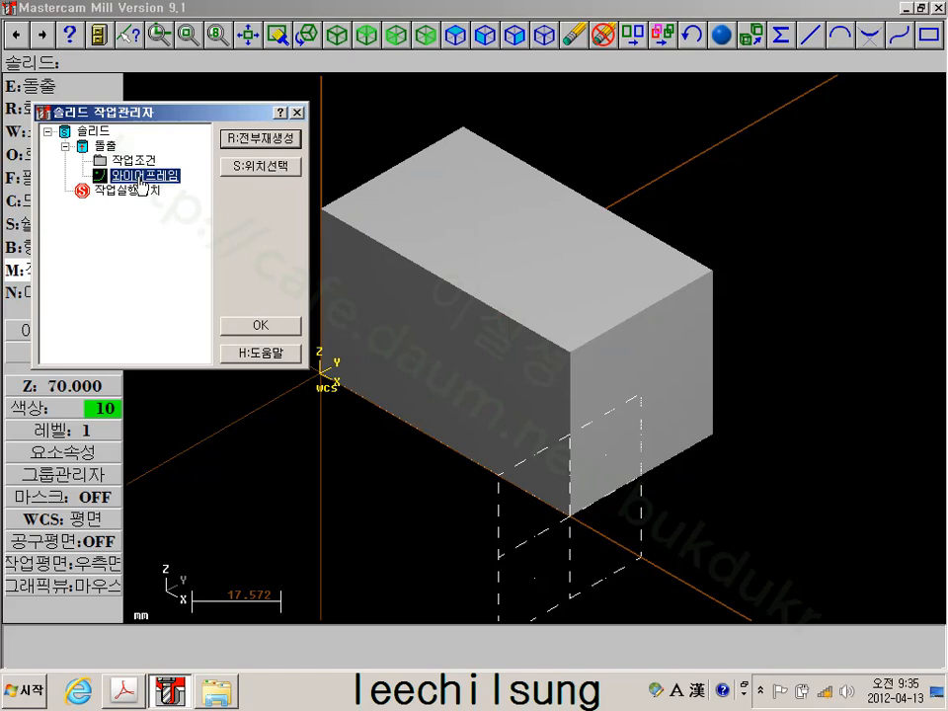
{"action": "left_click", "coordinate": [258, 324]}
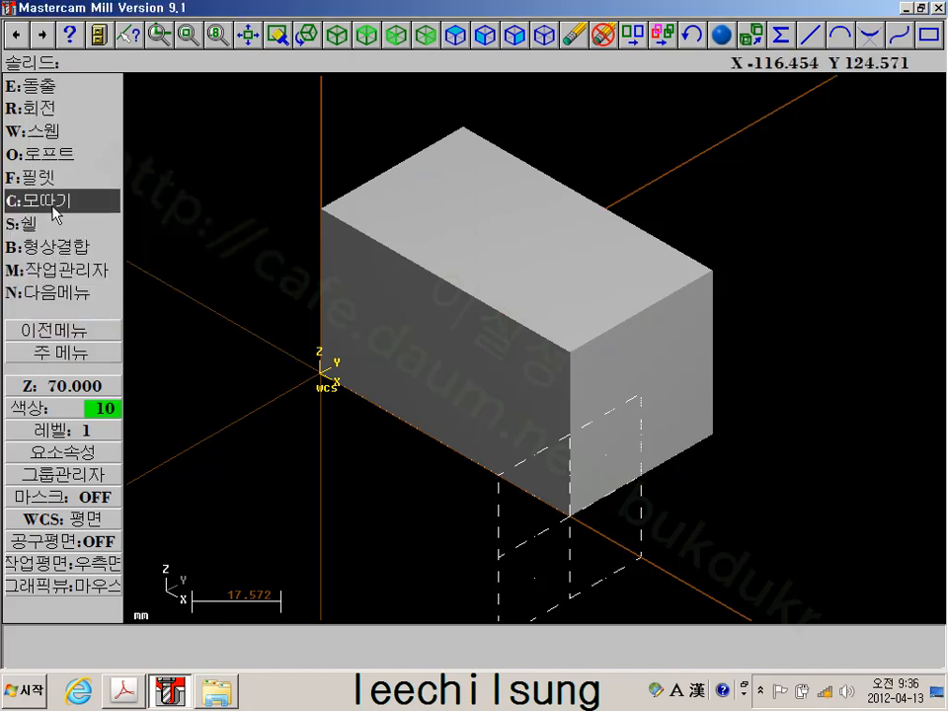
{"action": "left_click", "coordinate": [61, 353]}
{"action": "left_click", "coordinate": [51, 234]}
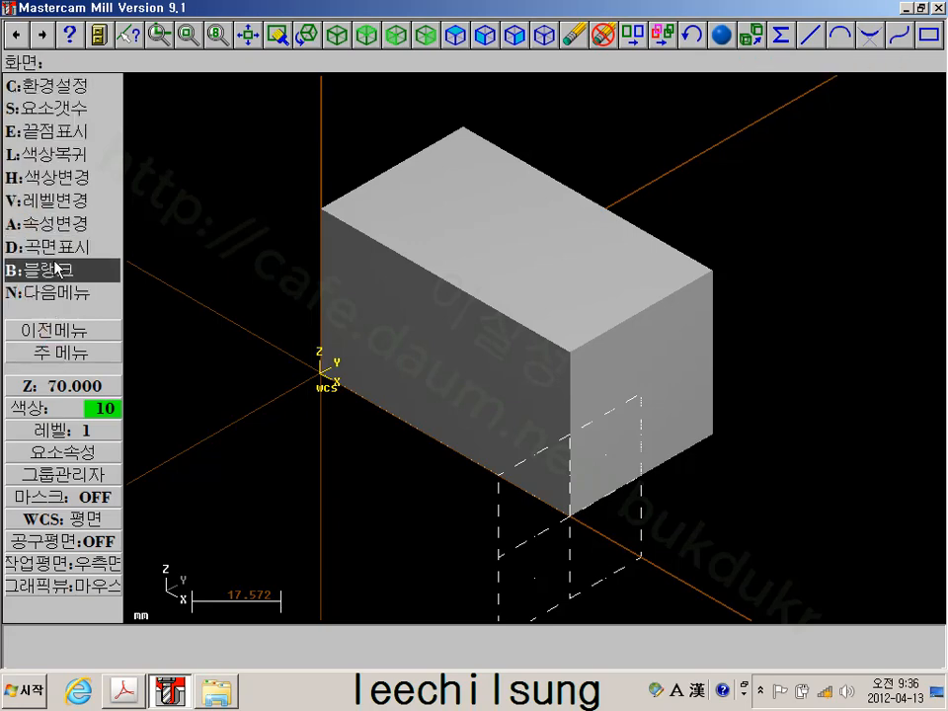
{"action": "left_click", "coordinate": [56, 269]}
{"action": "left_click", "coordinate": [66, 295]}
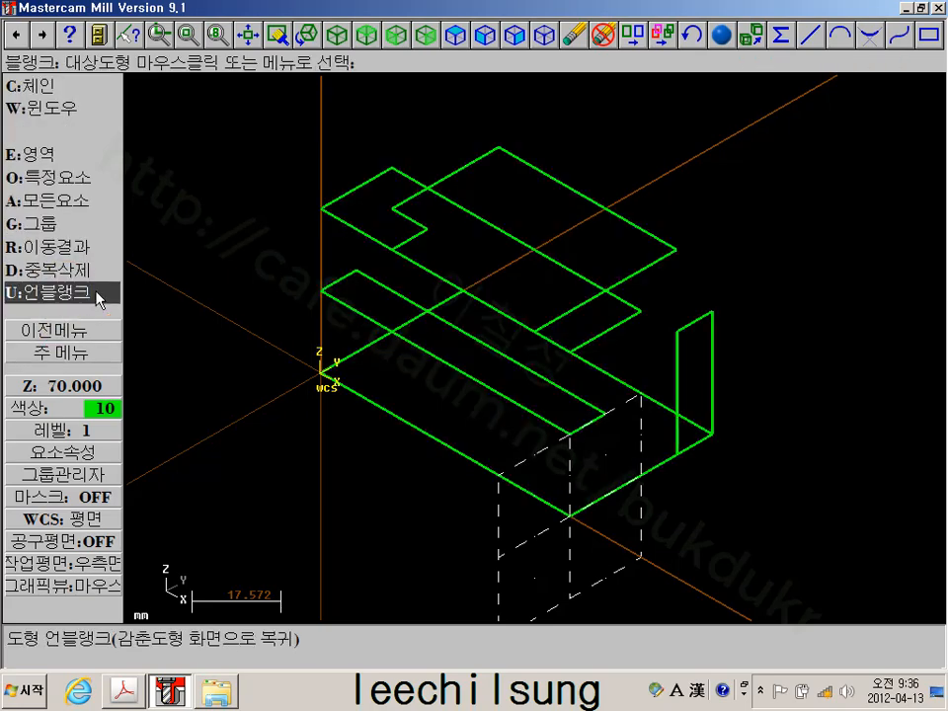
{"action": "left_click", "coordinate": [53, 86]}
{"action": "left_click", "coordinate": [351, 385]}
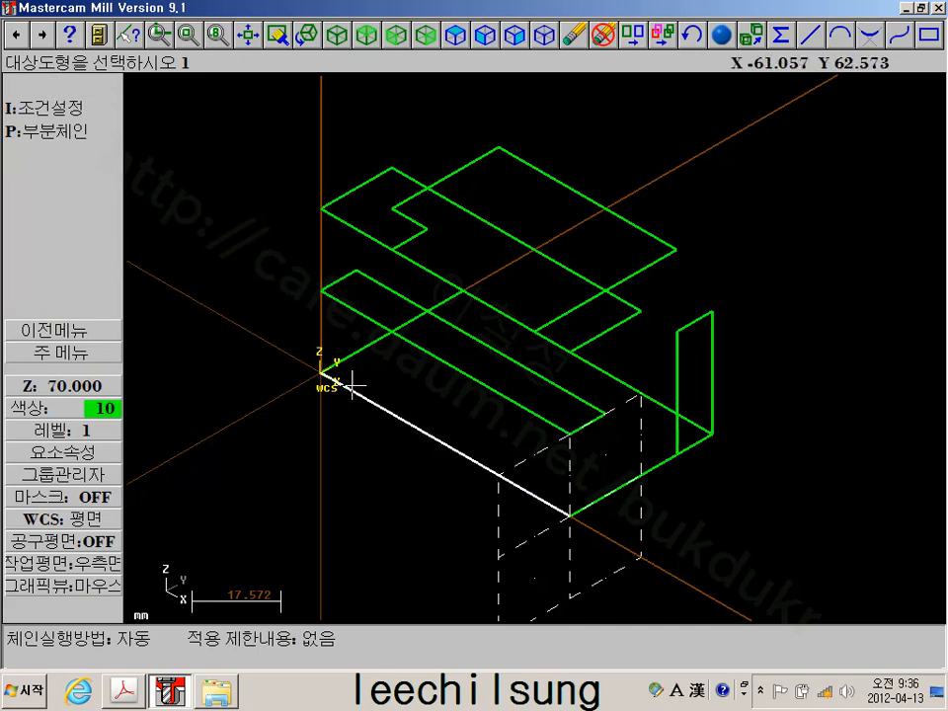
{"action": "left_click", "coordinate": [84, 141]}
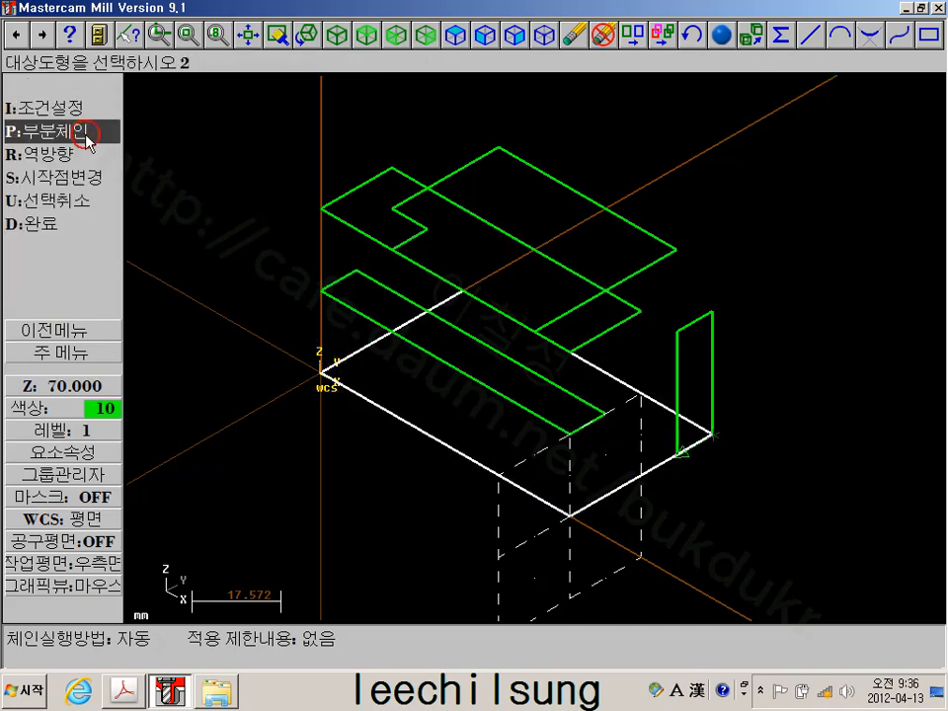
{"action": "left_click", "coordinate": [80, 352]}
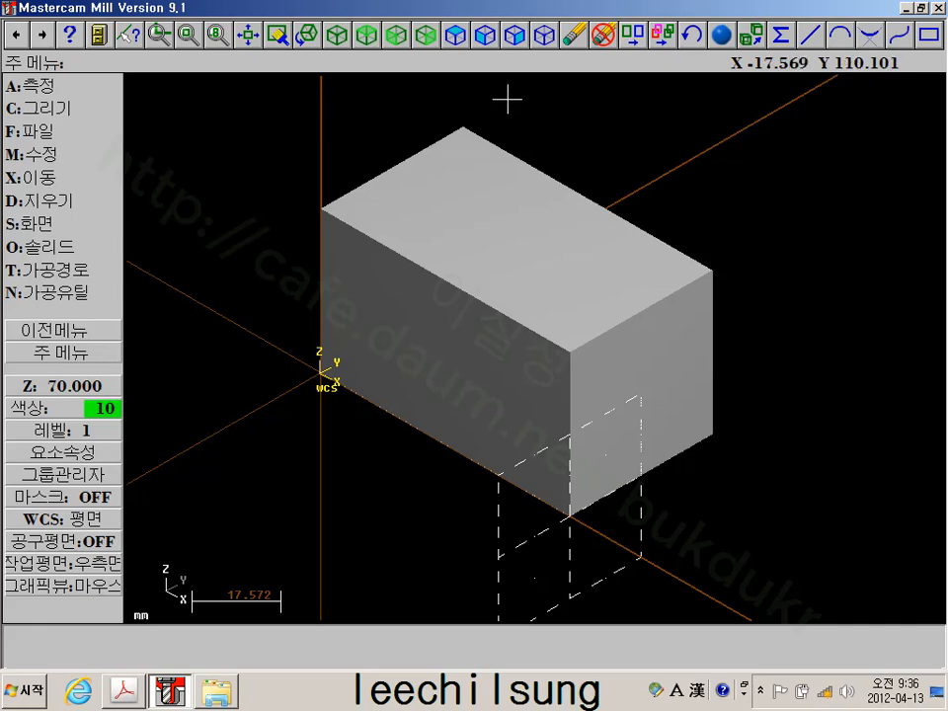
Turn off shading and unblank the base rectangle of the block as a chain, leaving the other profile lines blanked
{"action": "key", "text": "alt+s"}
{"action": "scroll", "coordinate": [520, 188], "scroll_direction": "down", "scroll_amount": 1}
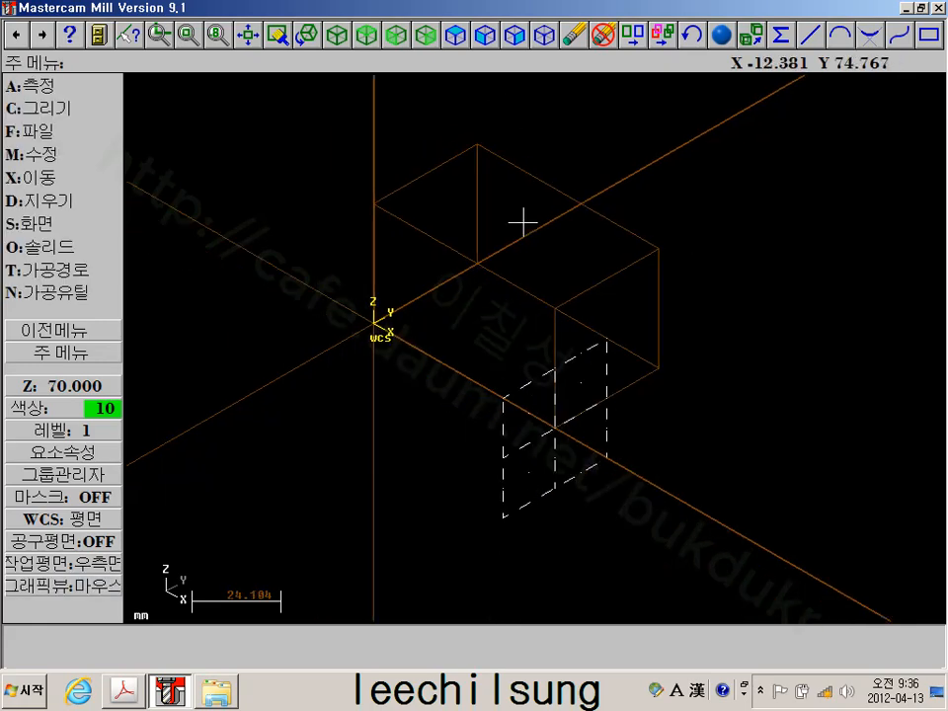
{"action": "left_click", "coordinate": [65, 223]}
{"action": "left_click", "coordinate": [61, 269]}
{"action": "left_click", "coordinate": [59, 292]}
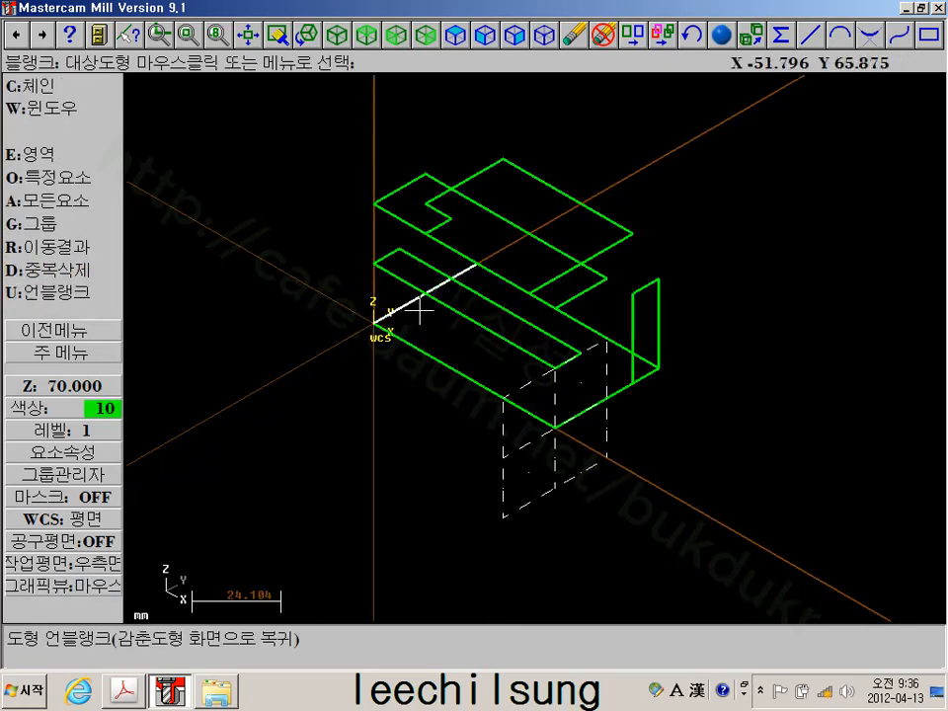
{"action": "left_click", "coordinate": [63, 89]}
{"action": "left_click", "coordinate": [400, 306]}
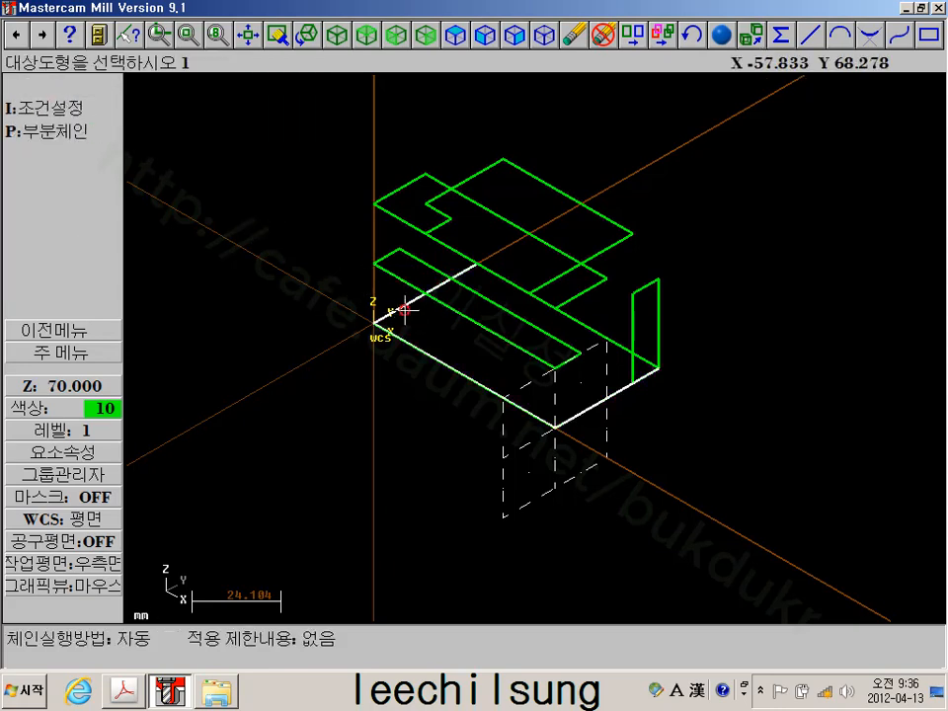
{"action": "left_click", "coordinate": [59, 154]}
{"action": "left_click", "coordinate": [40, 223]}
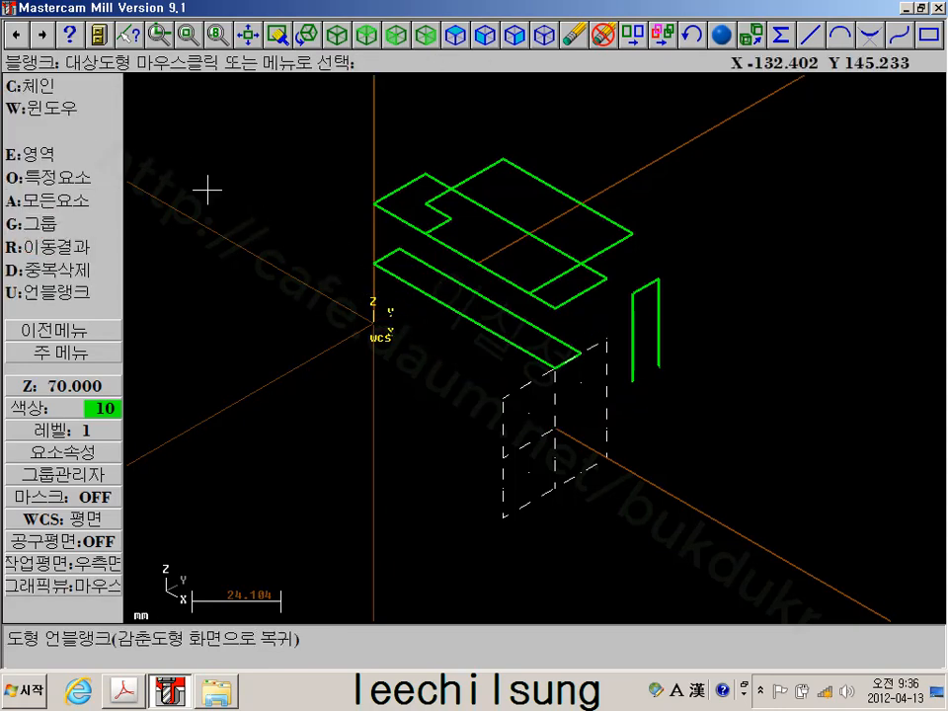
{"action": "left_click", "coordinate": [102, 354]}
{"action": "scroll", "coordinate": [424, 306], "scroll_direction": "up", "scroll_amount": 2}
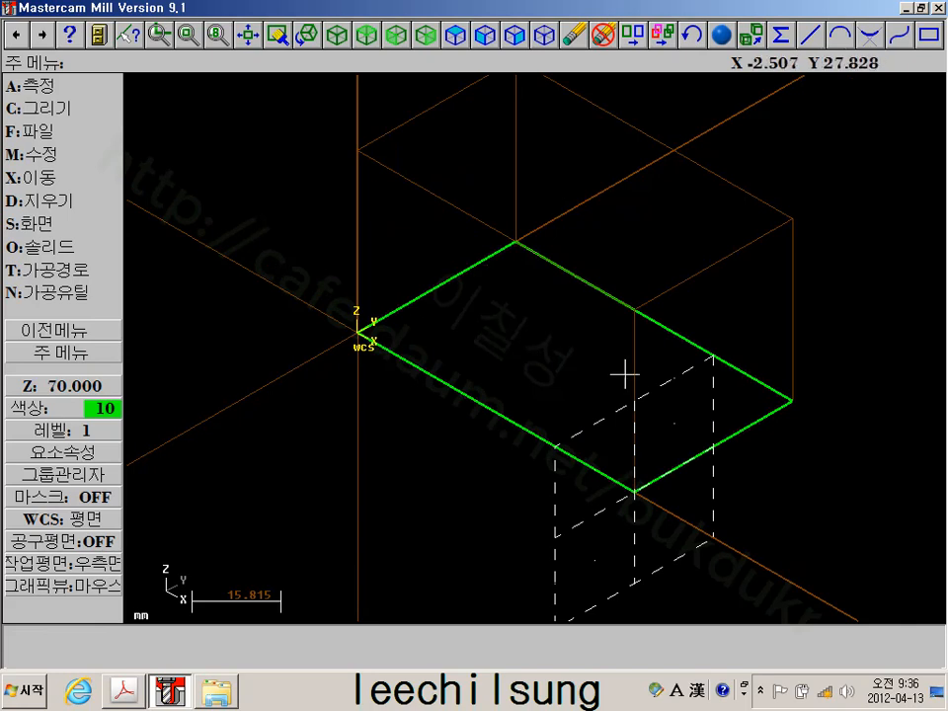
{"action": "scroll", "coordinate": [623, 374], "scroll_direction": "up", "scroll_amount": 1}
{"action": "scroll", "coordinate": [623, 365], "scroll_direction": "down", "scroll_amount": 1}
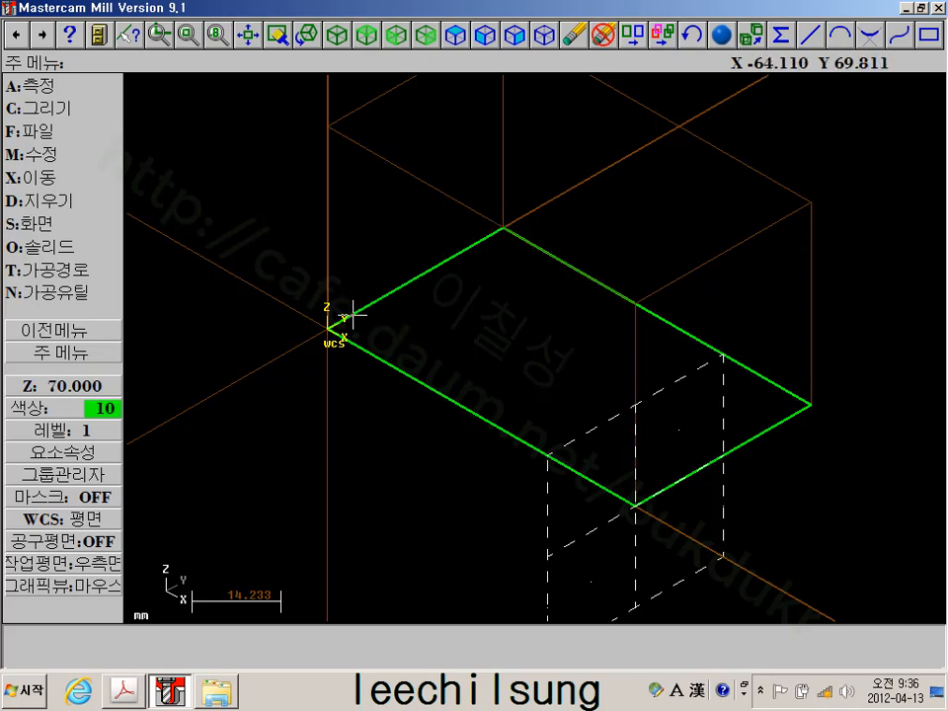
Switch to the top view and set the construction plane to top (평면) with a Z depth of 0
{"action": "left_click", "coordinate": [366, 38]}
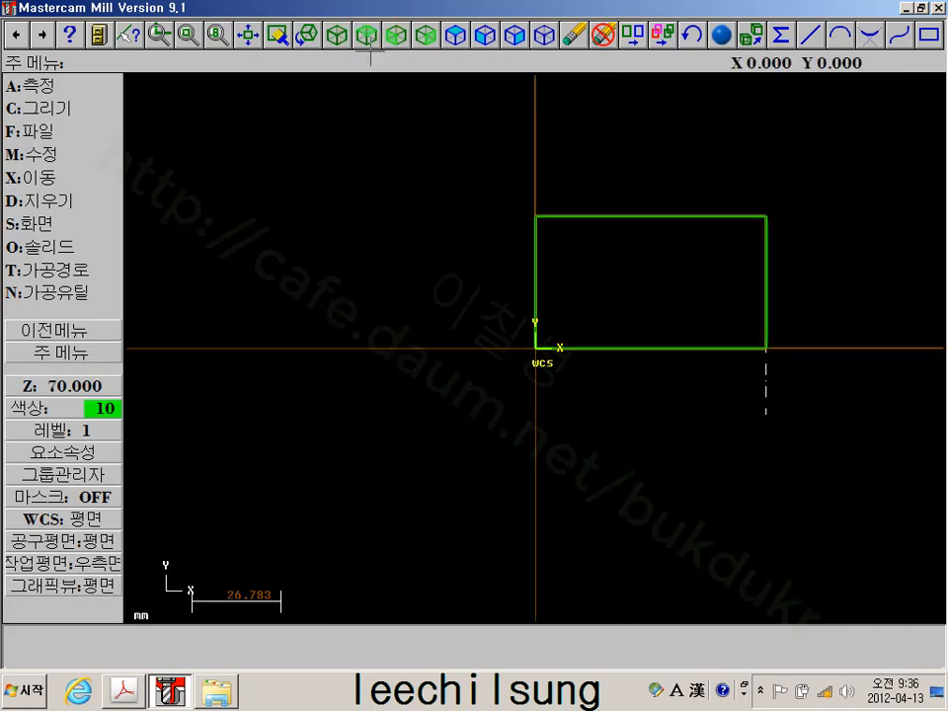
{"action": "middle_click_drag", "start_coordinate": [652, 221], "coordinate": [540, 270]}
{"action": "scroll", "coordinate": [525, 323], "scroll_direction": "up", "scroll_amount": 3}
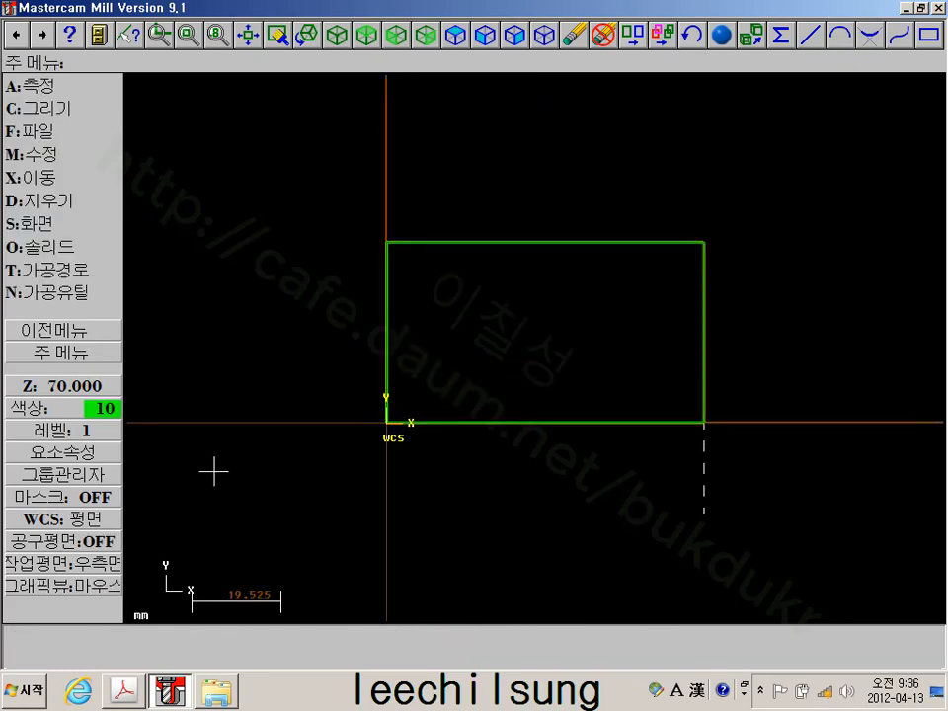
{"action": "left_click", "coordinate": [60, 573]}
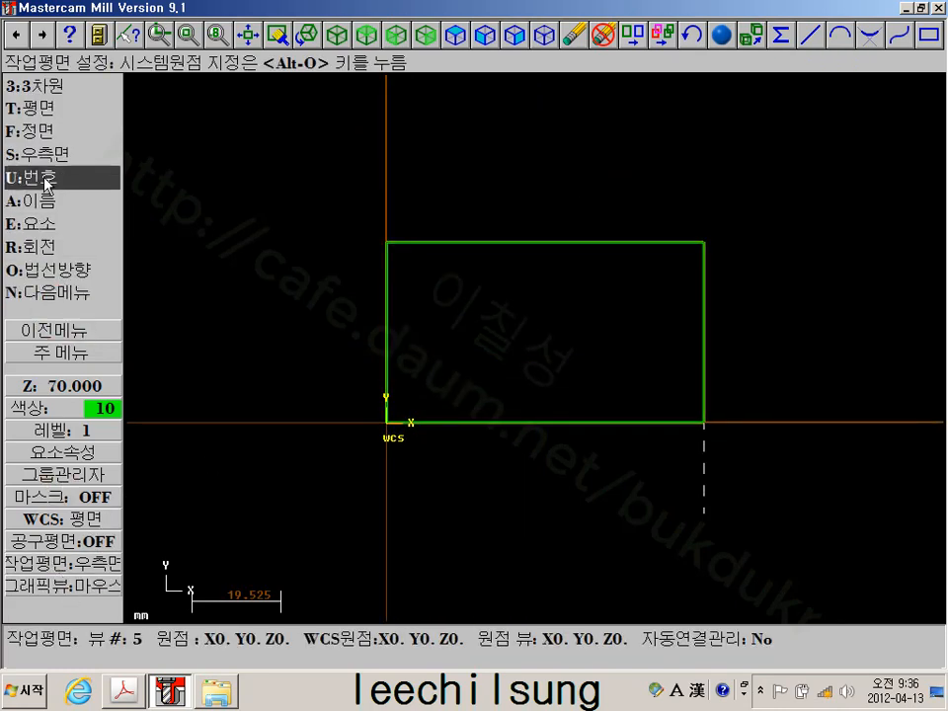
{"action": "left_click", "coordinate": [45, 108]}
{"action": "left_click", "coordinate": [56, 386]}
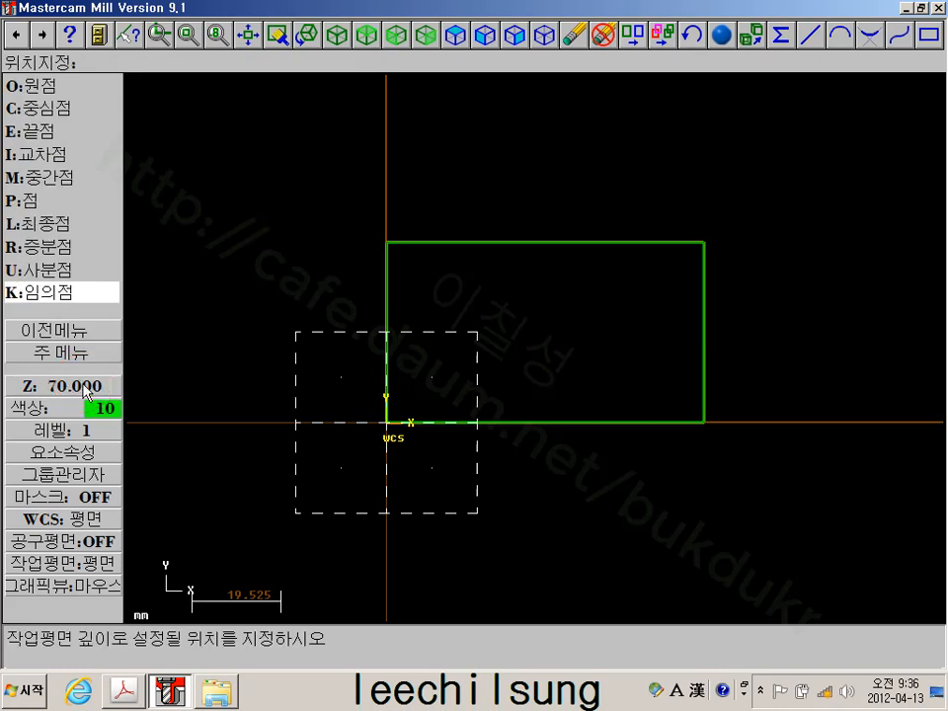
{"action": "left_click", "coordinate": [40, 269]}
{"action": "type", "text": "0"}
{"action": "key", "text": "Return"}
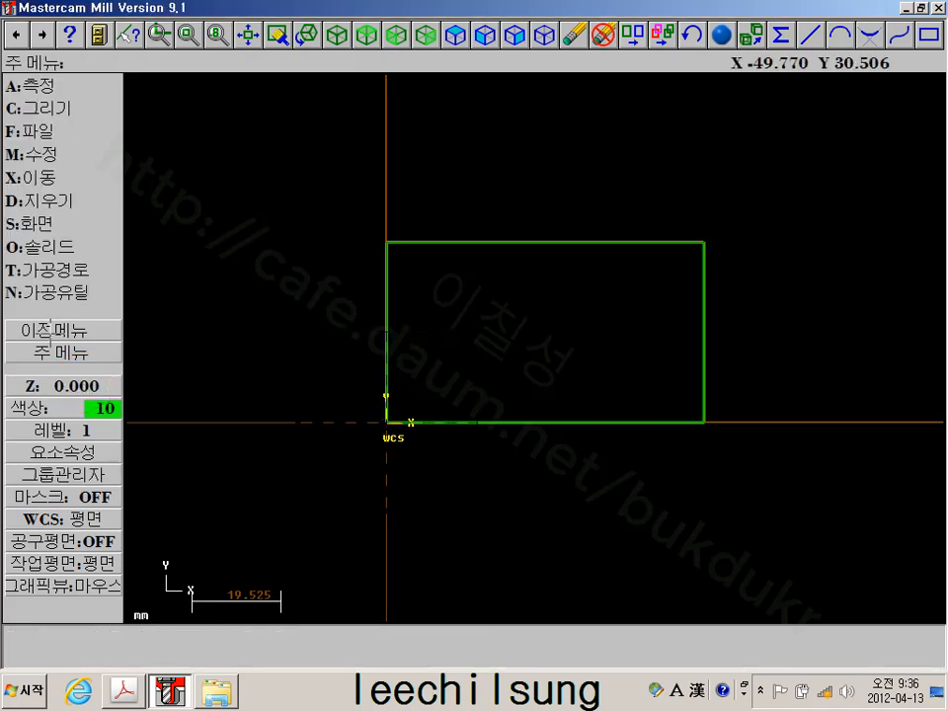
Stretch the base rectangle's rear edge toward the X axis along Y, using a window selection, the move option (이동) and a count of 1
{"action": "left_click", "coordinate": [88, 181]}
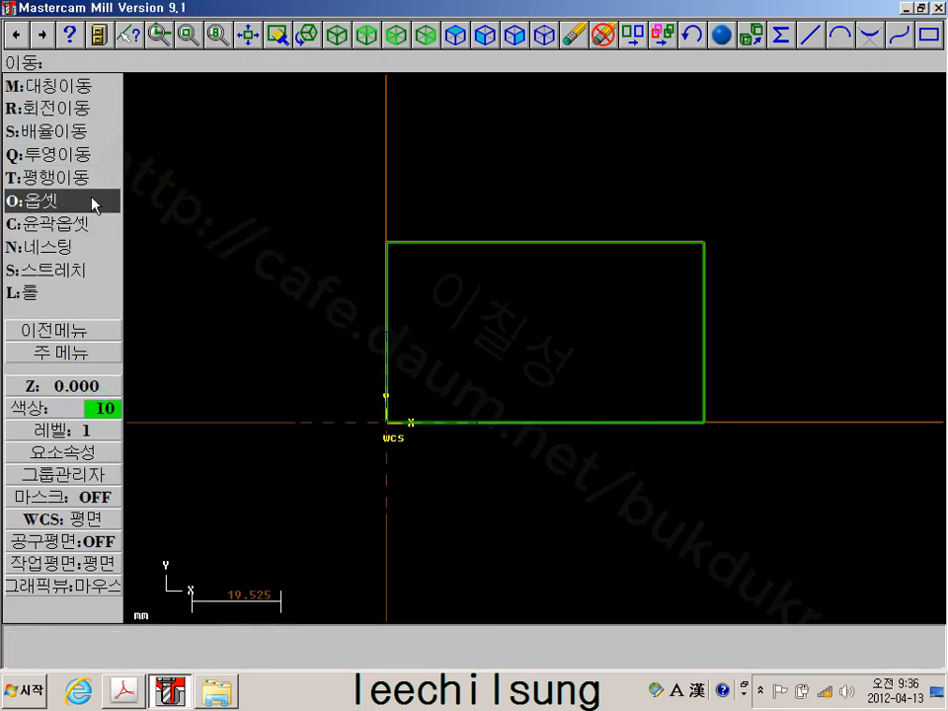
{"action": "left_click", "coordinate": [78, 271]}
{"action": "left_click", "coordinate": [61, 86]}
{"action": "left_click", "coordinate": [337, 202]}
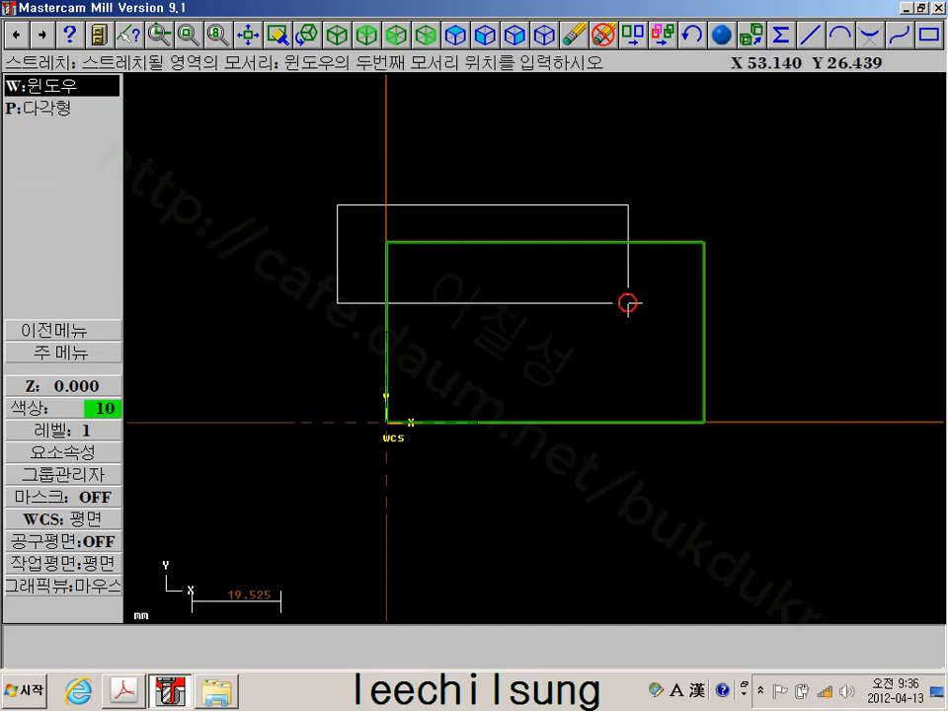
{"action": "left_click", "coordinate": [821, 322]}
{"action": "left_click", "coordinate": [69, 89]}
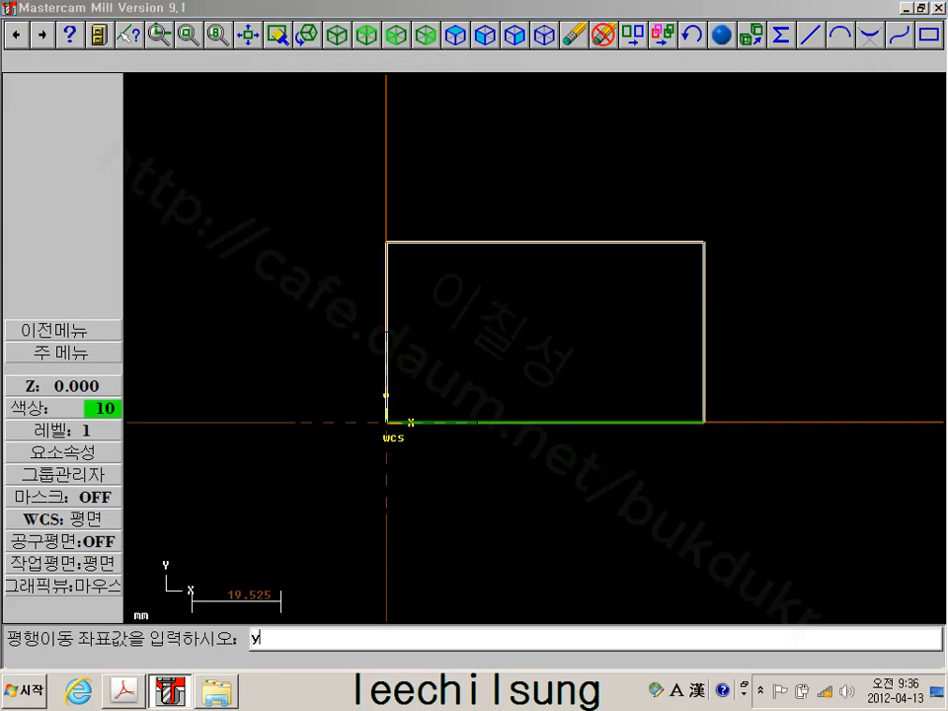
{"action": "key", "text": "Return"}
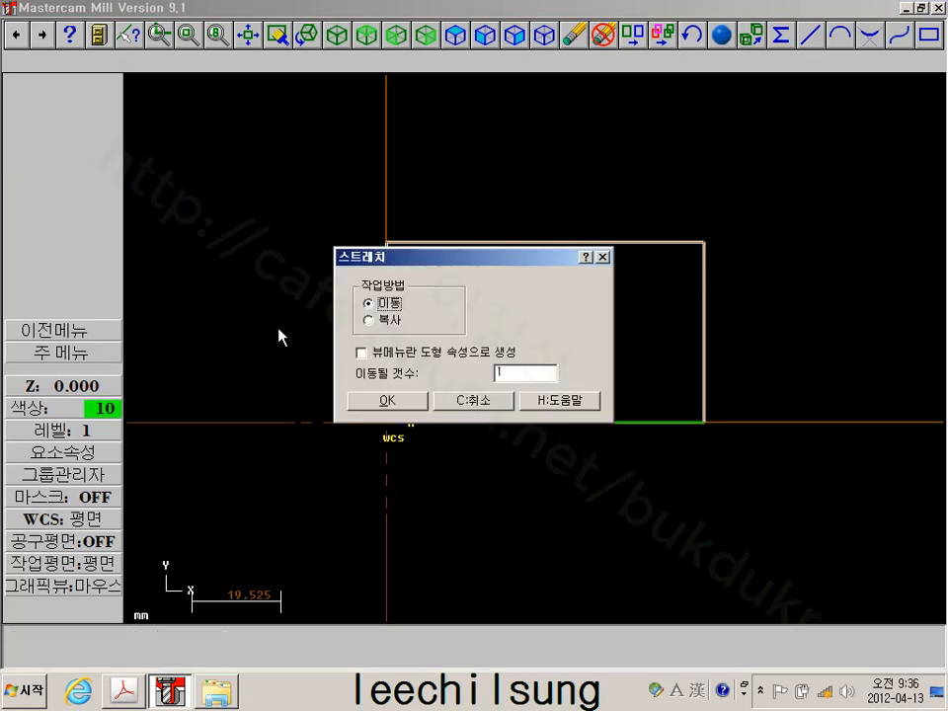
{"action": "left_click", "coordinate": [370, 398]}
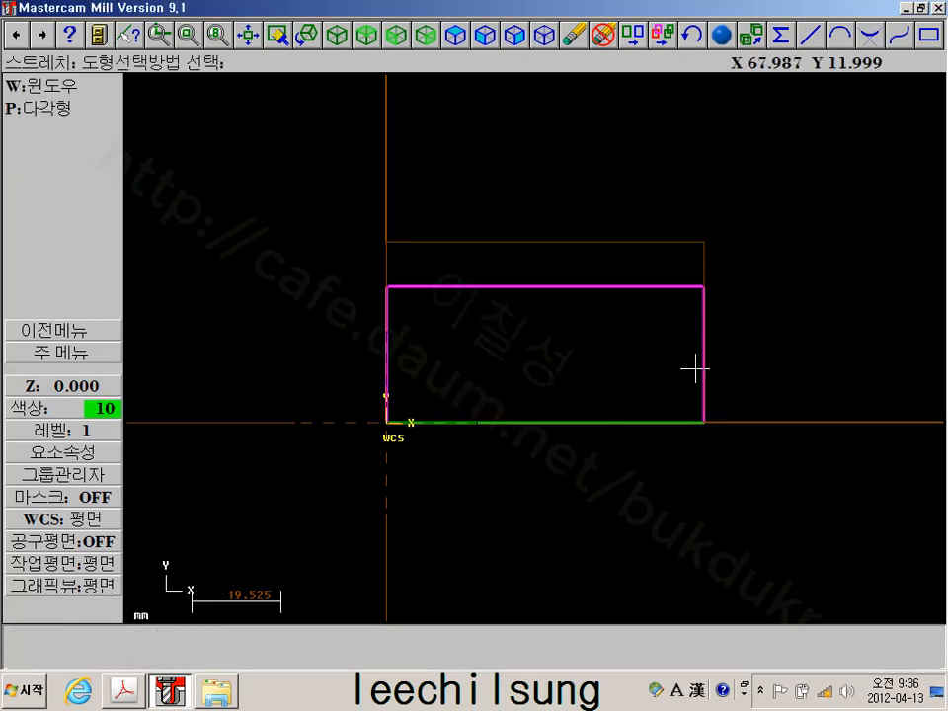
Show the model shaded in the isometric view and reset the stretched lines to their original colour
{"action": "scroll", "coordinate": [694, 366], "scroll_direction": "up", "scroll_amount": 1}
{"action": "left_click", "coordinate": [345, 38]}
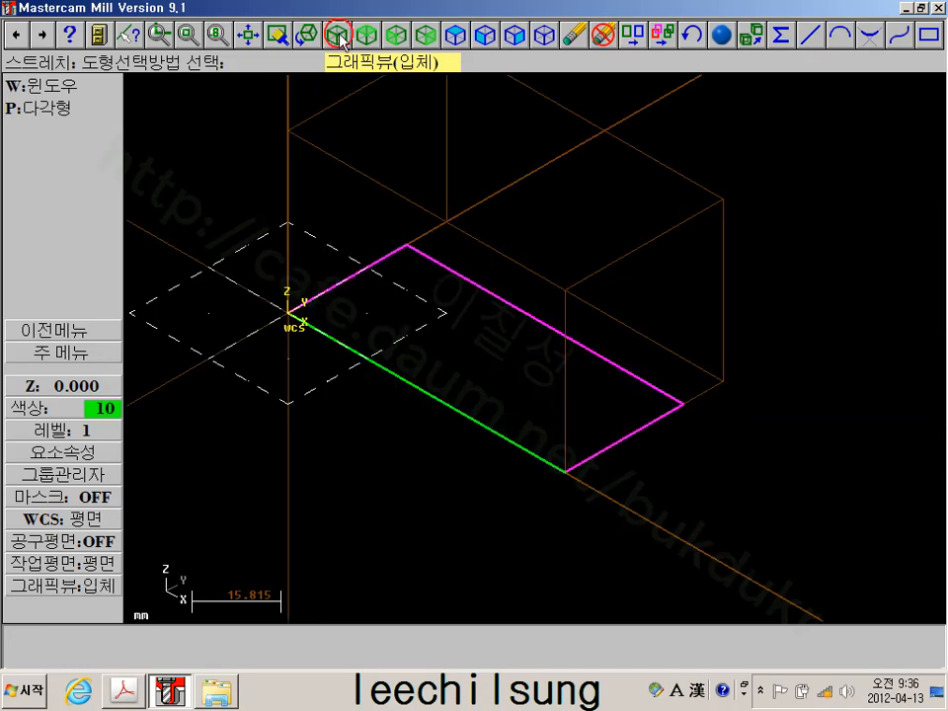
{"action": "middle_click_drag", "start_coordinate": [529, 169], "coordinate": [573, 243]}
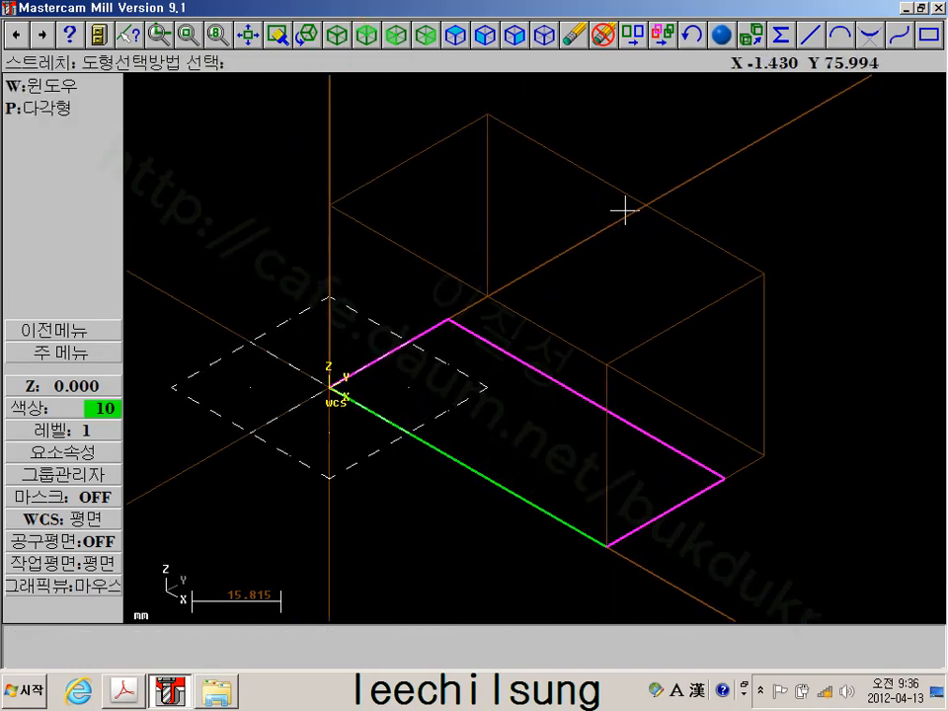
{"action": "key", "text": "alt+s"}
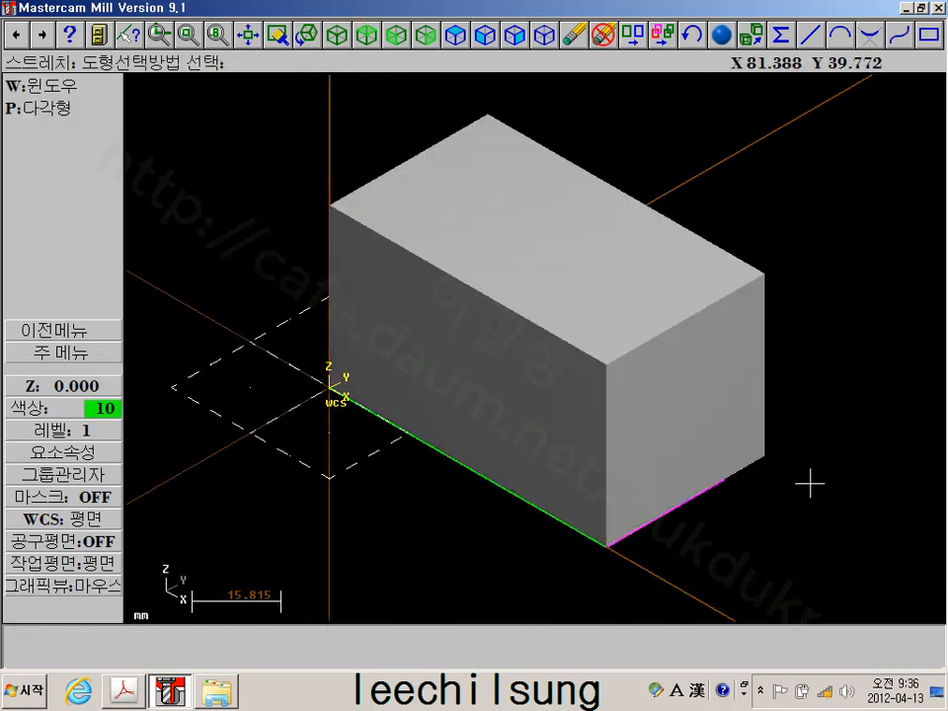
{"action": "scroll", "coordinate": [806, 489], "scroll_direction": "up", "scroll_amount": 1}
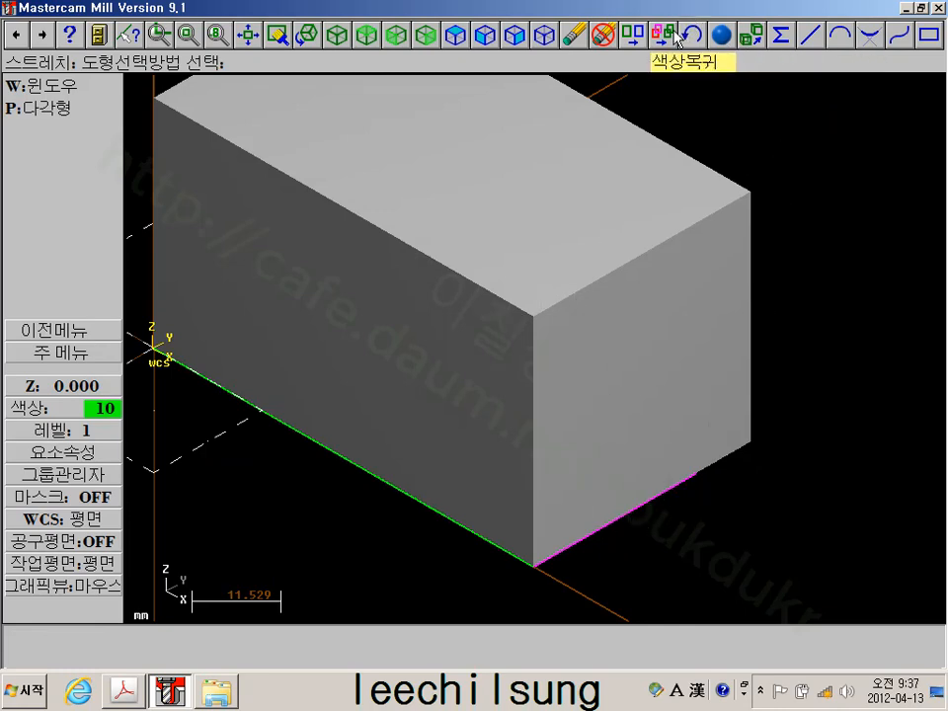
{"action": "left_click", "coordinate": [752, 36]}
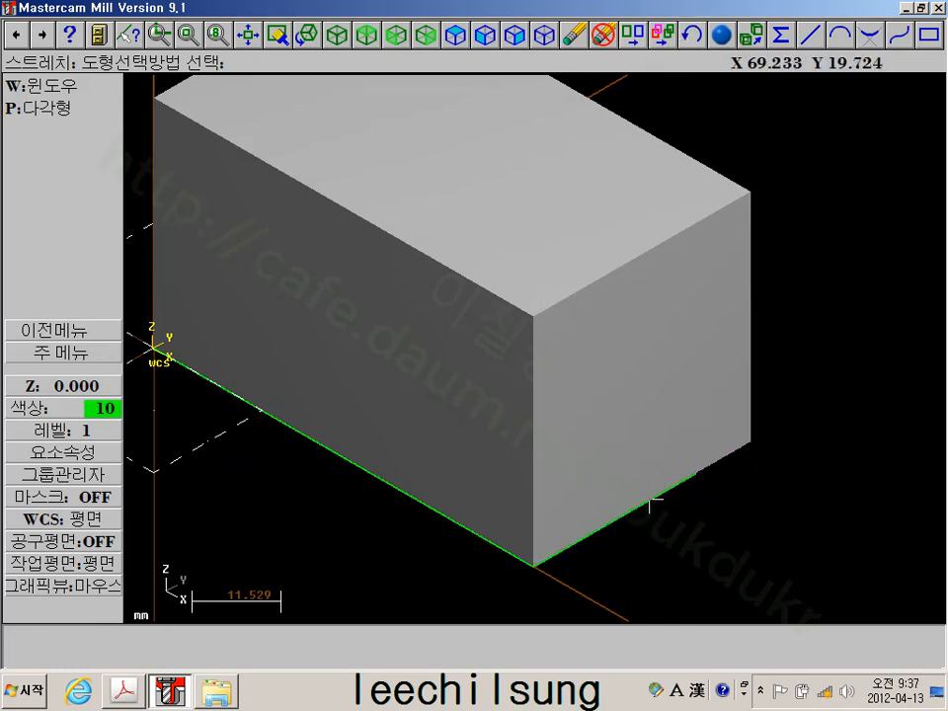
Open the solids manager and check the base chain (기준체인) under the extrusion's wireframe entry
{"action": "left_click", "coordinate": [104, 355]}
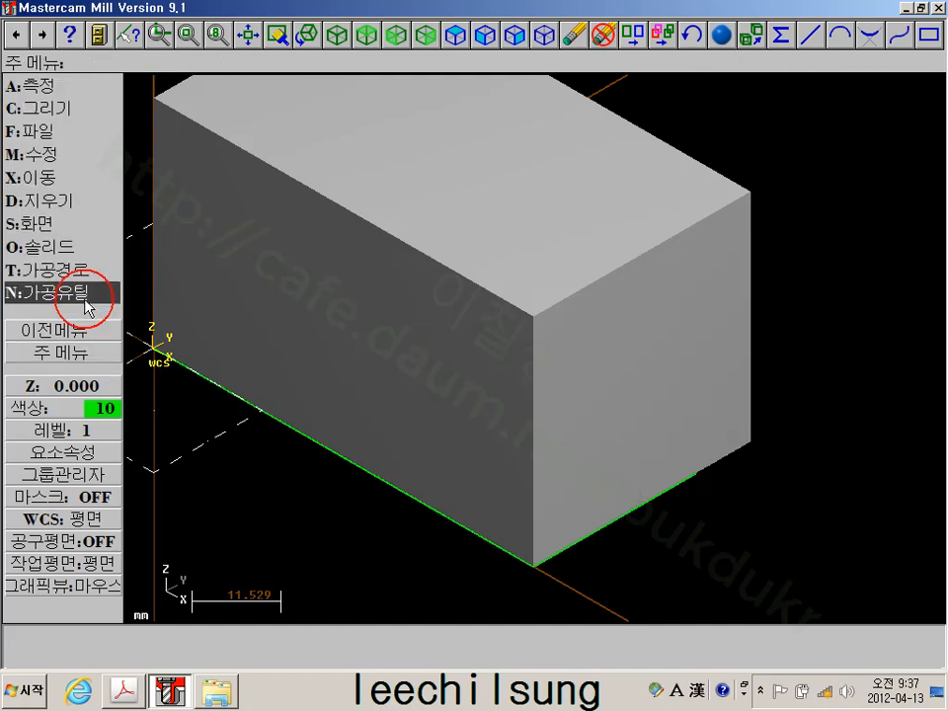
{"action": "left_click", "coordinate": [77, 249]}
{"action": "left_click", "coordinate": [74, 271]}
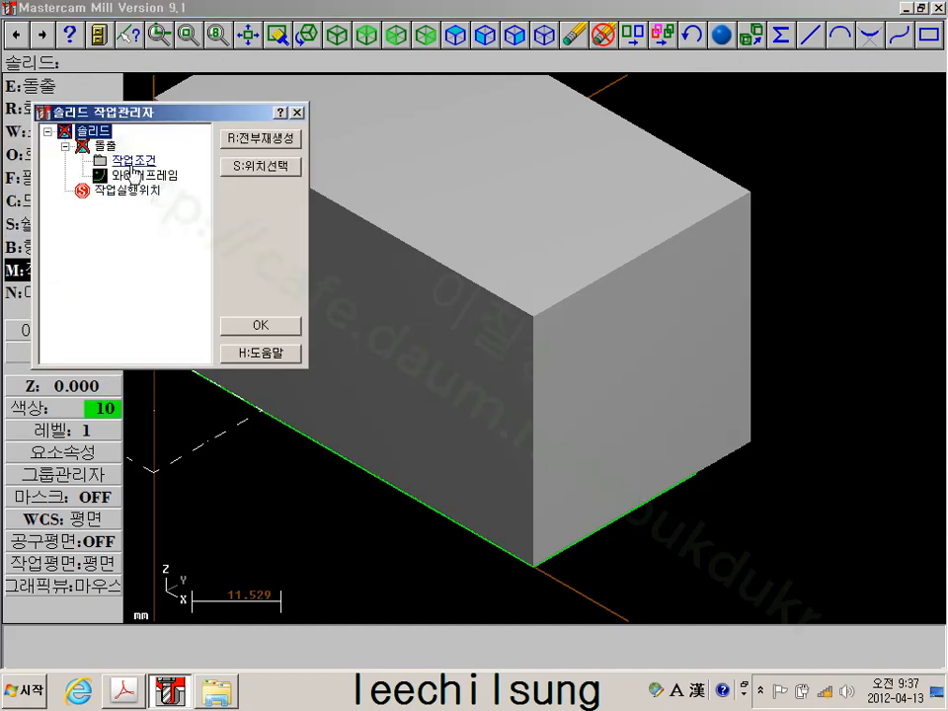
{"action": "left_click_drag", "start_coordinate": [136, 114], "coordinate": [710, 143]}
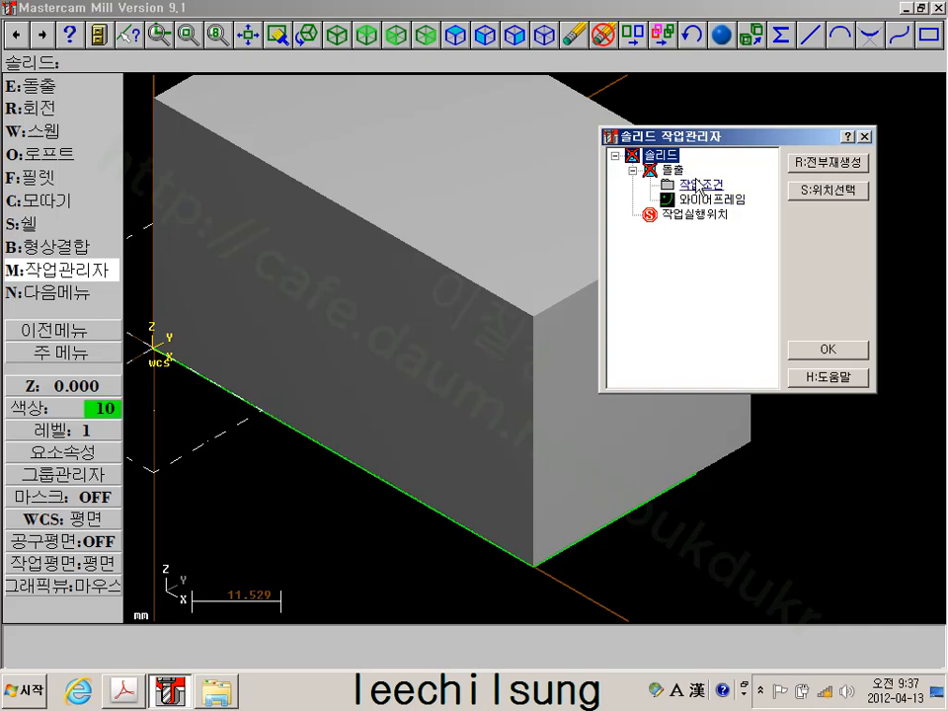
{"action": "left_click", "coordinate": [703, 202]}
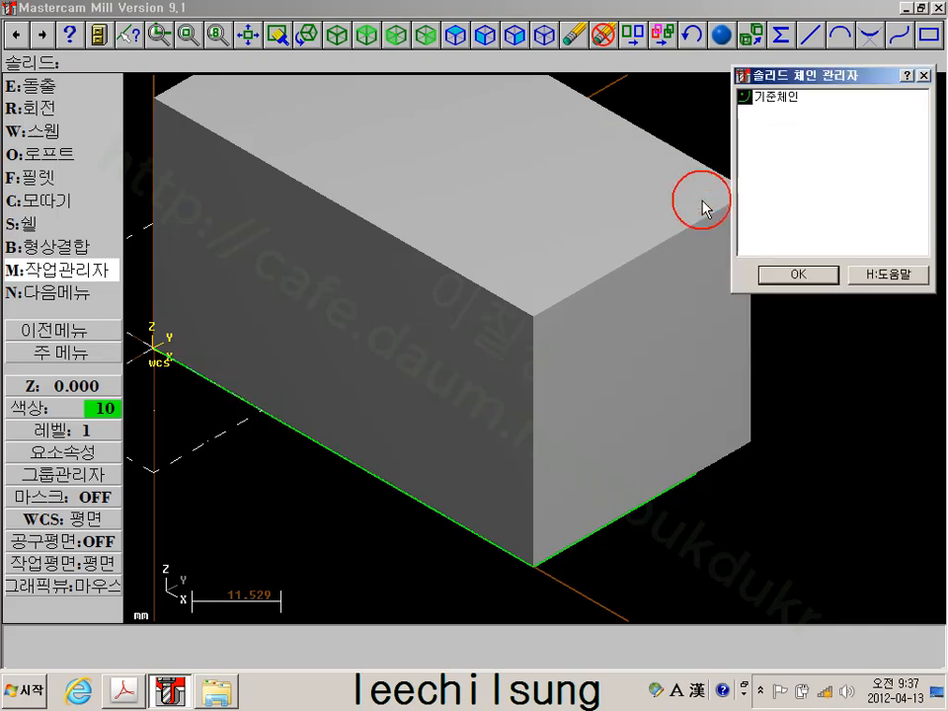
{"action": "left_click", "coordinate": [779, 99]}
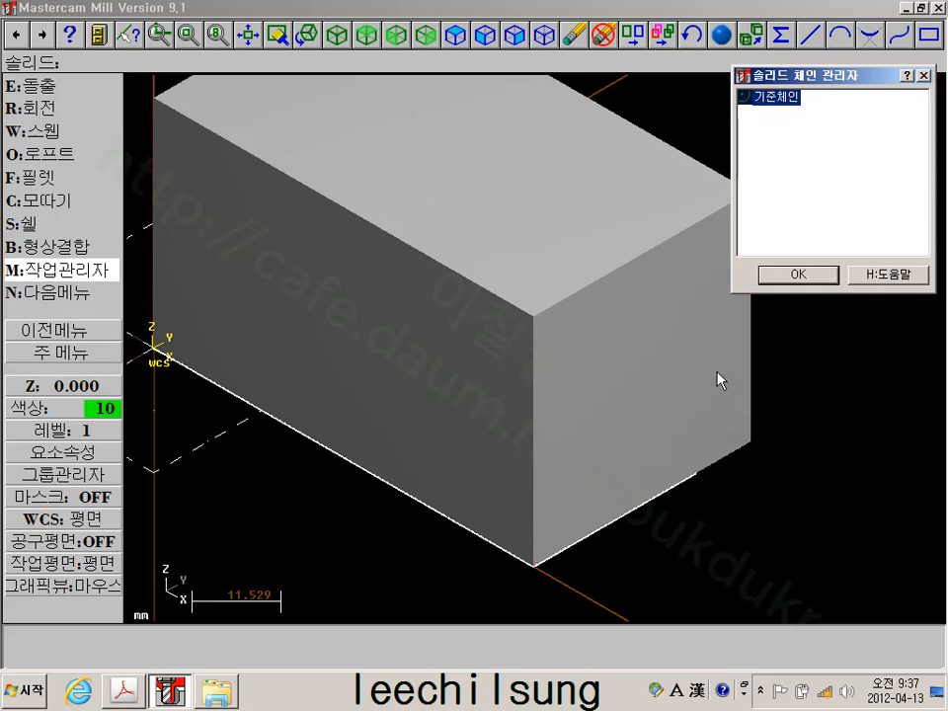
{"action": "key", "text": "alt"}
{"action": "left_click", "coordinate": [802, 277]}
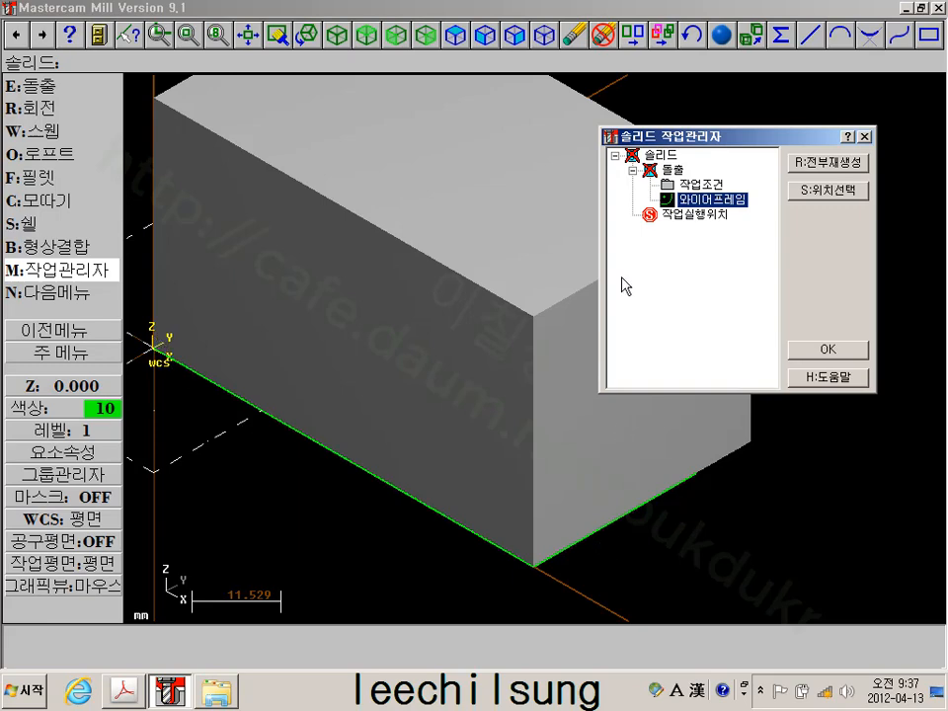
Regenerate all solid operations so the block follows the stretched rectangle, and close the solids manager
{"action": "left_click", "coordinate": [824, 162]}
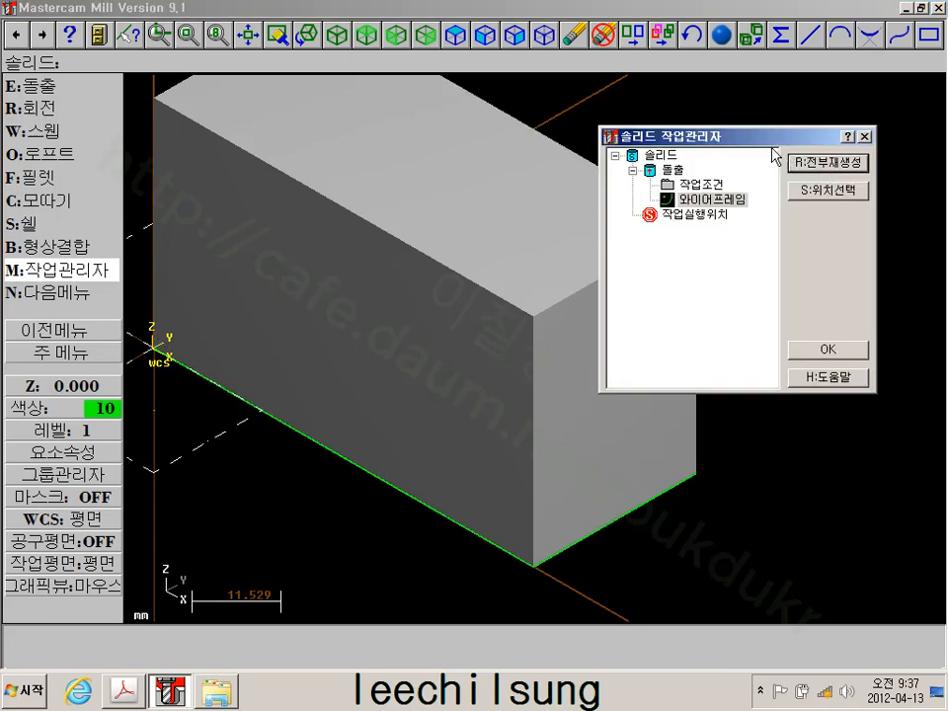
{"action": "mouse_move", "coordinate": [772, 147]}
{"action": "left_mouse_down"}
{"action": "mouse_move", "coordinate": [805, 501]}
{"action": "mouse_move", "coordinate": [792, 623]}
{"action": "mouse_move", "coordinate": [780, 489]}
{"action": "mouse_move", "coordinate": [786, 161]}
{"action": "left_mouse_up"}
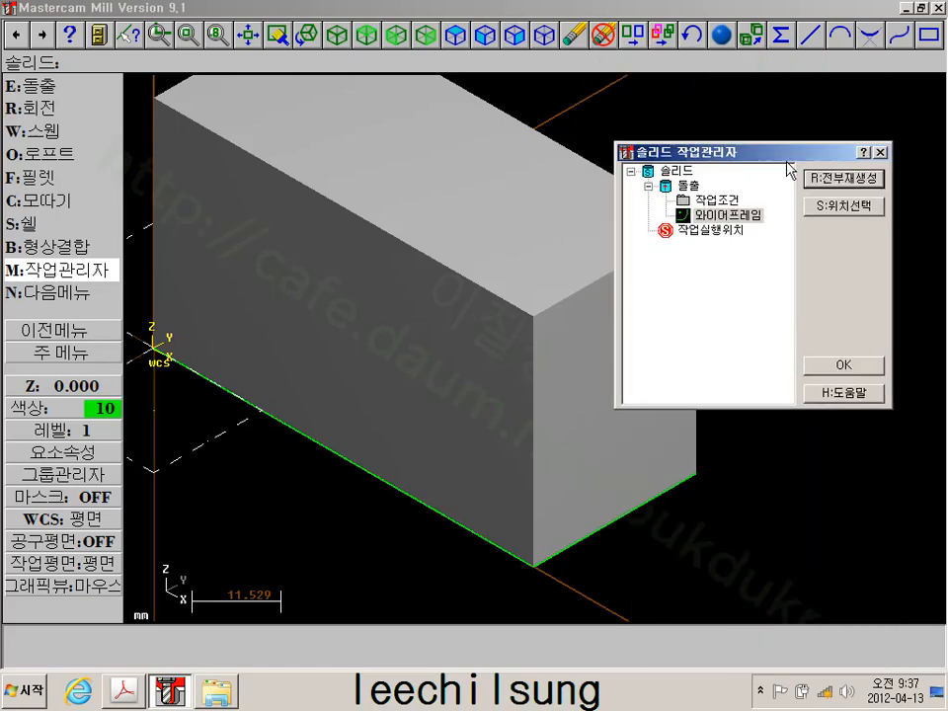
{"action": "left_click", "coordinate": [835, 369]}
{"action": "scroll", "coordinate": [645, 435], "scroll_direction": "up", "scroll_amount": 1}
{"action": "scroll", "coordinate": [644, 435], "scroll_direction": "down", "scroll_amount": 1}
{"action": "middle_click_drag", "start_coordinate": [632, 437], "coordinate": [697, 485]}
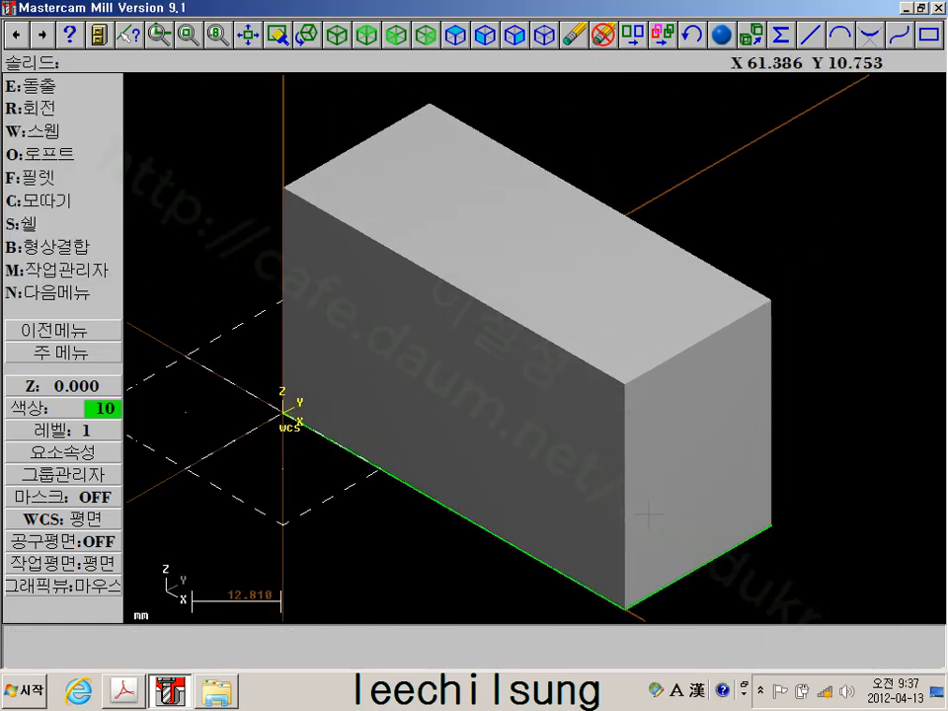
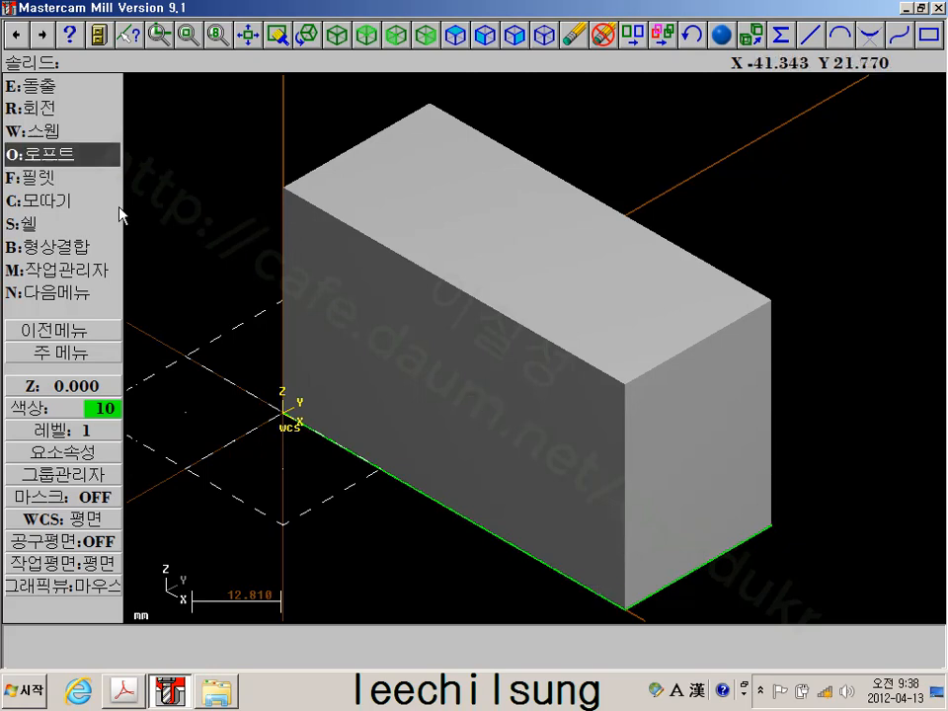
Chamfer the block's upper edge at the +X end with the two-distance option (거리2), end face as reference, distances 30 and 70
{"action": "left_click", "coordinate": [44, 201]}
{"action": "left_click", "coordinate": [44, 86]}
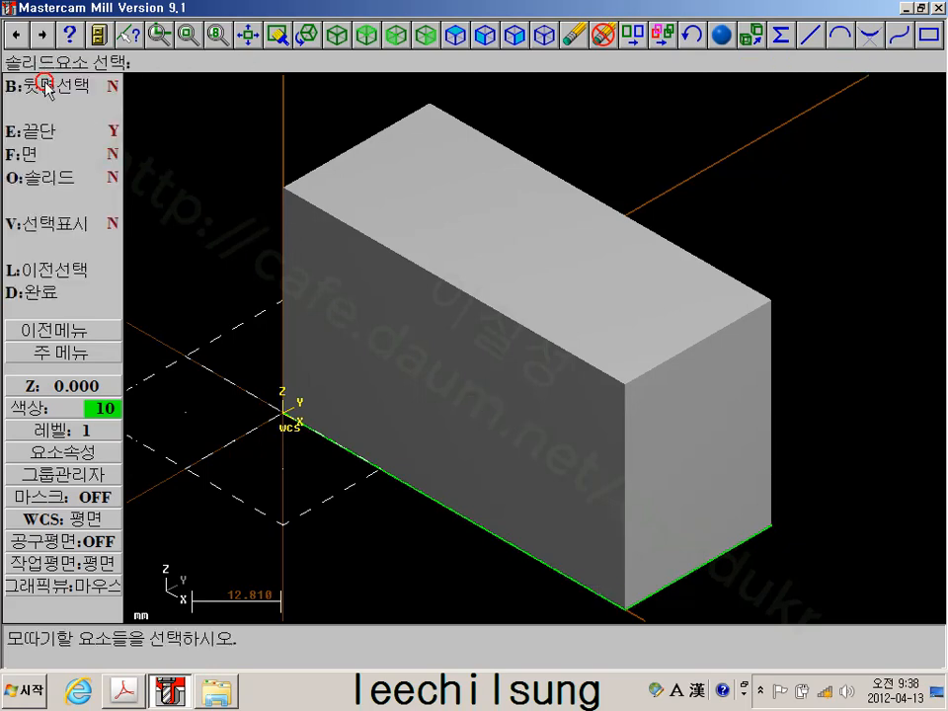
{"action": "left_click", "coordinate": [52, 242]}
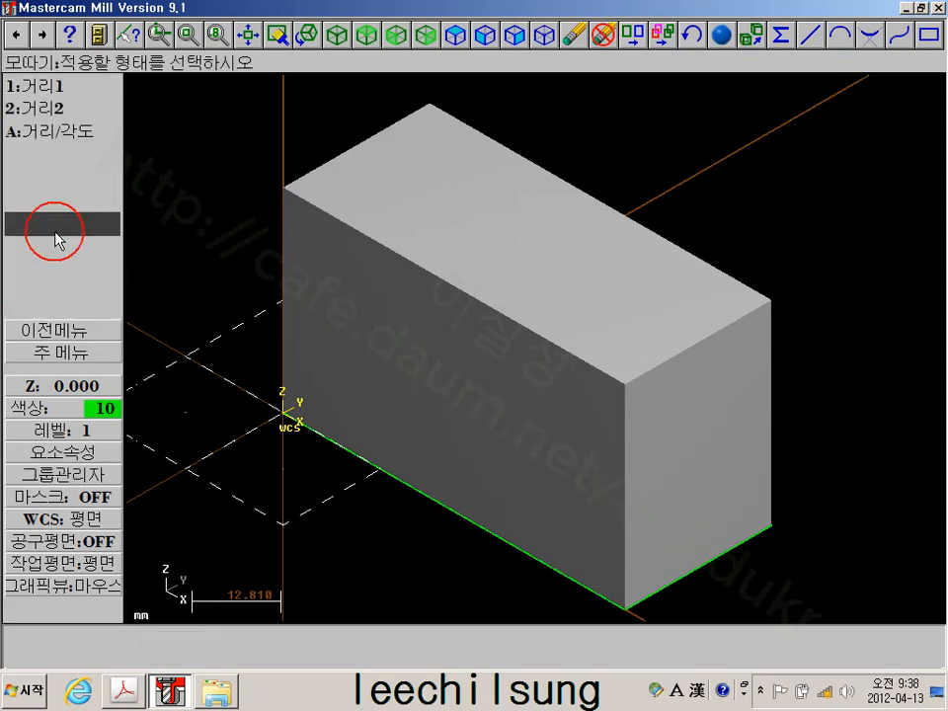
{"action": "left_click", "coordinate": [61, 106]}
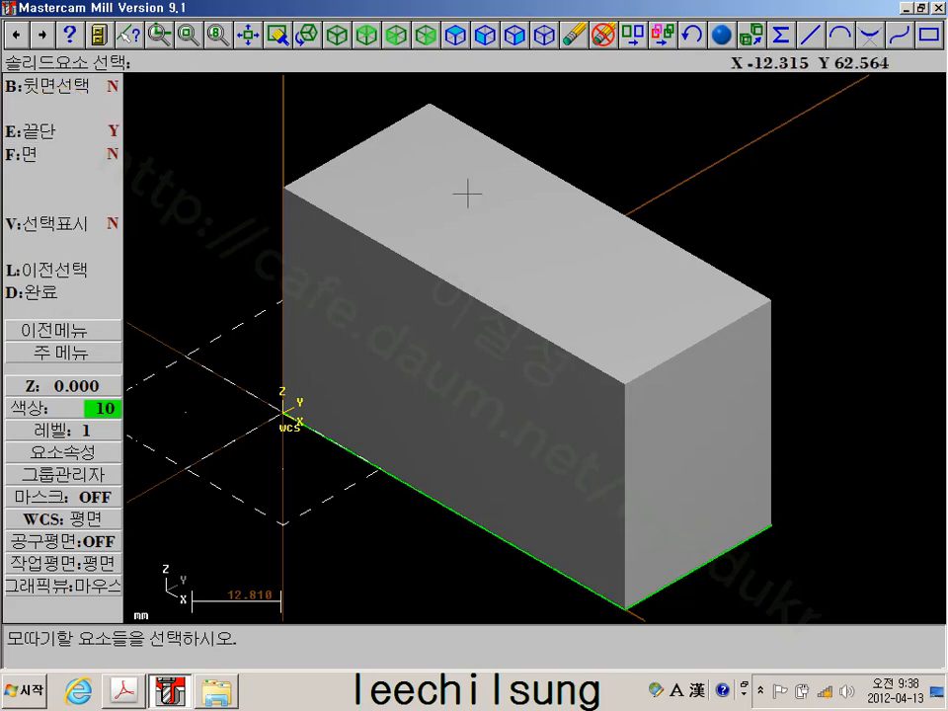
{"action": "left_click", "coordinate": [728, 330]}
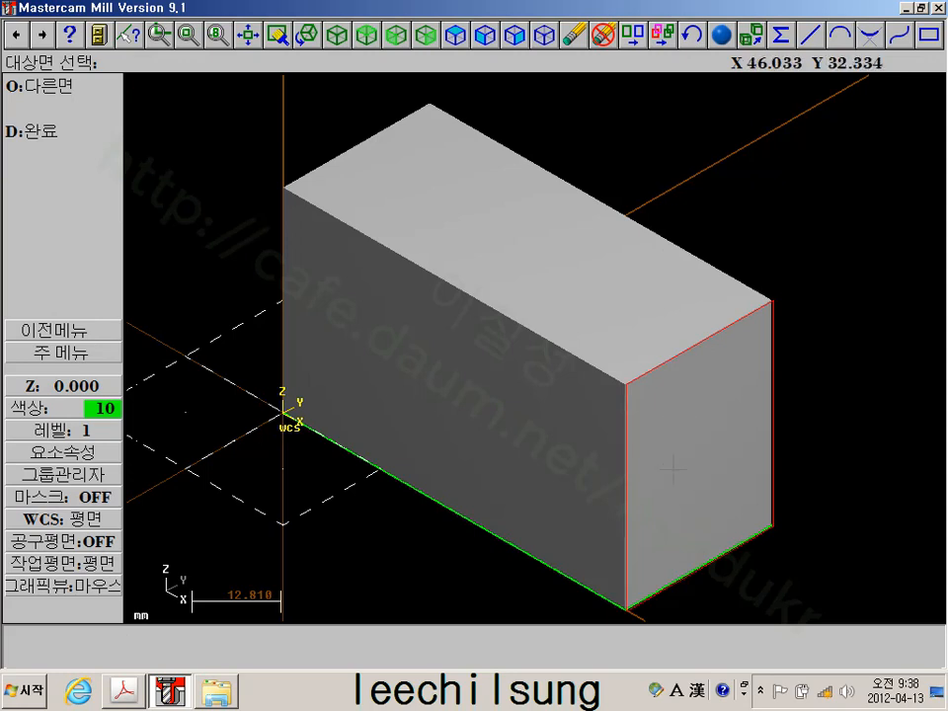
{"action": "left_click", "coordinate": [44, 131]}
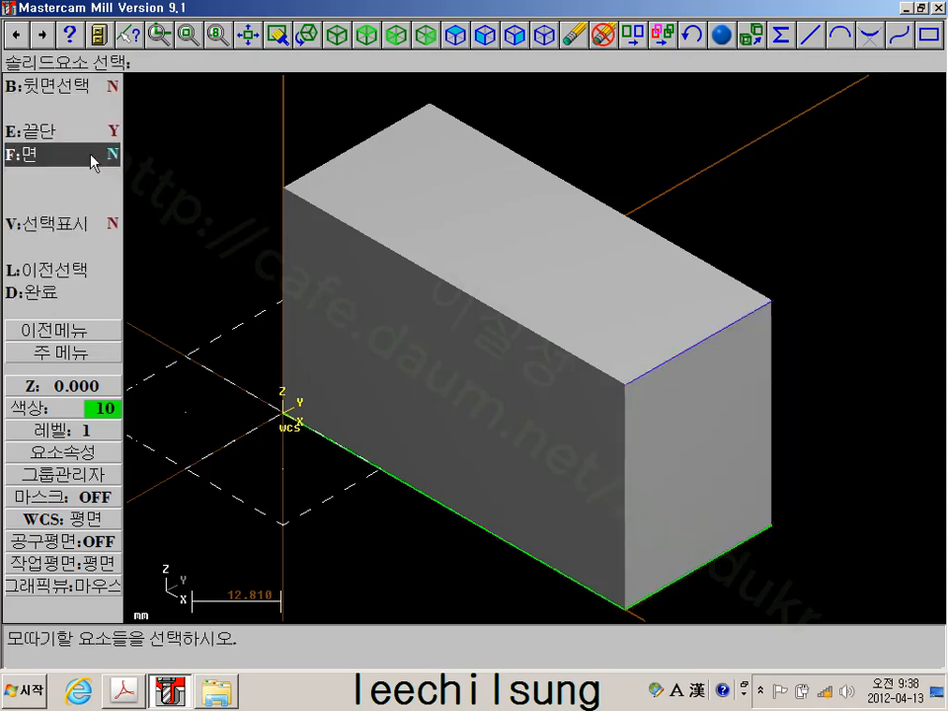
{"action": "left_click", "coordinate": [47, 295]}
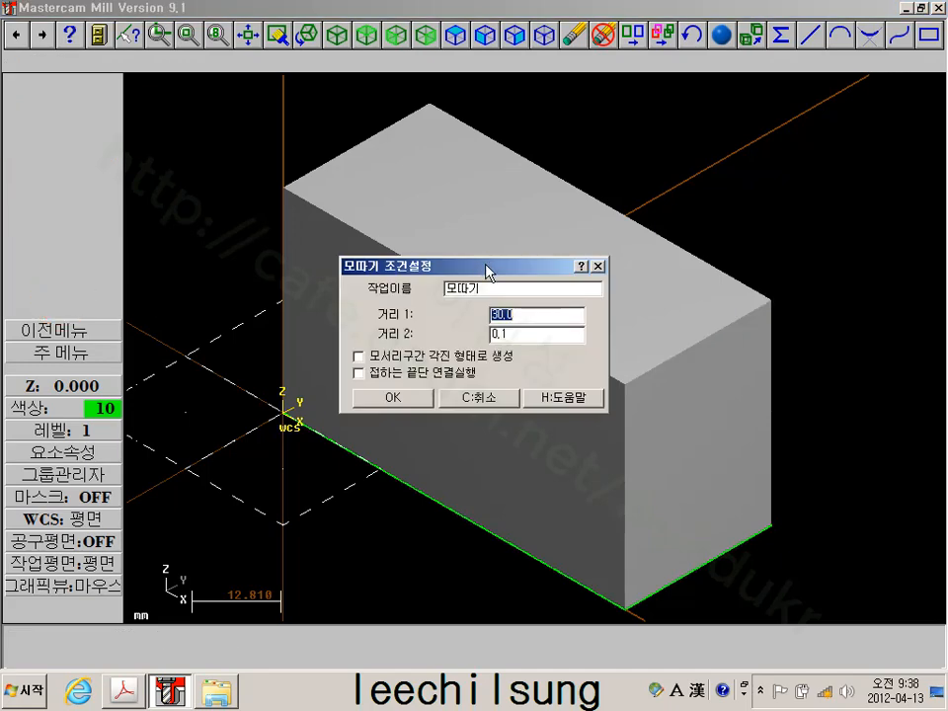
{"action": "left_click_drag", "start_coordinate": [486, 265], "coordinate": [167, 120]}
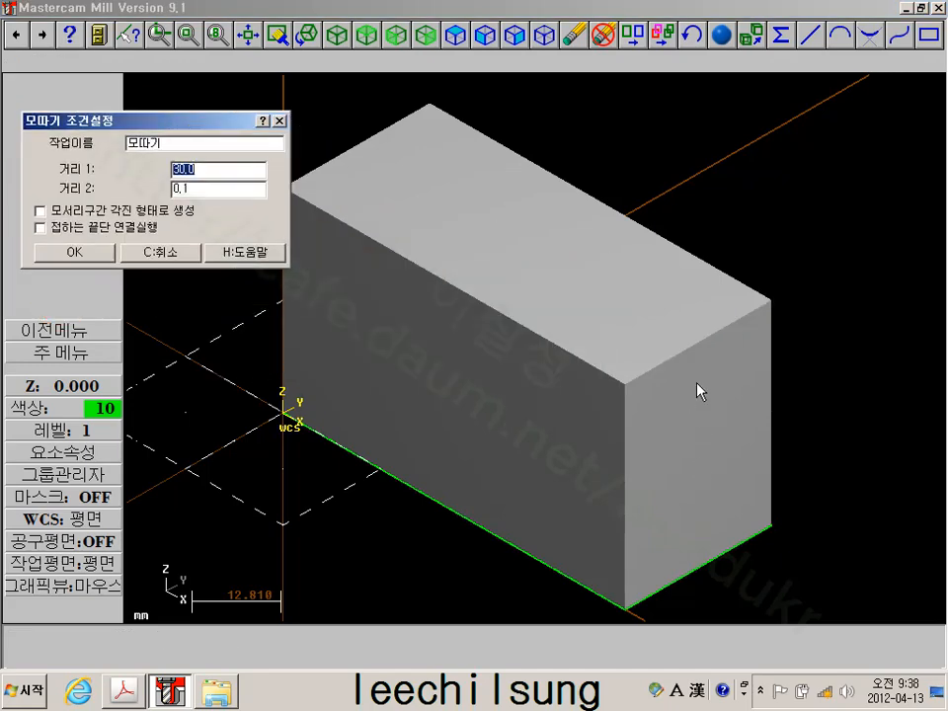
{"action": "left_click_drag", "start_coordinate": [212, 169], "coordinate": [123, 170]}
{"action": "left_click_drag", "start_coordinate": [237, 190], "coordinate": [150, 197]}
{"action": "type", "text": "70"}
{"action": "left_click", "coordinate": [49, 251]}
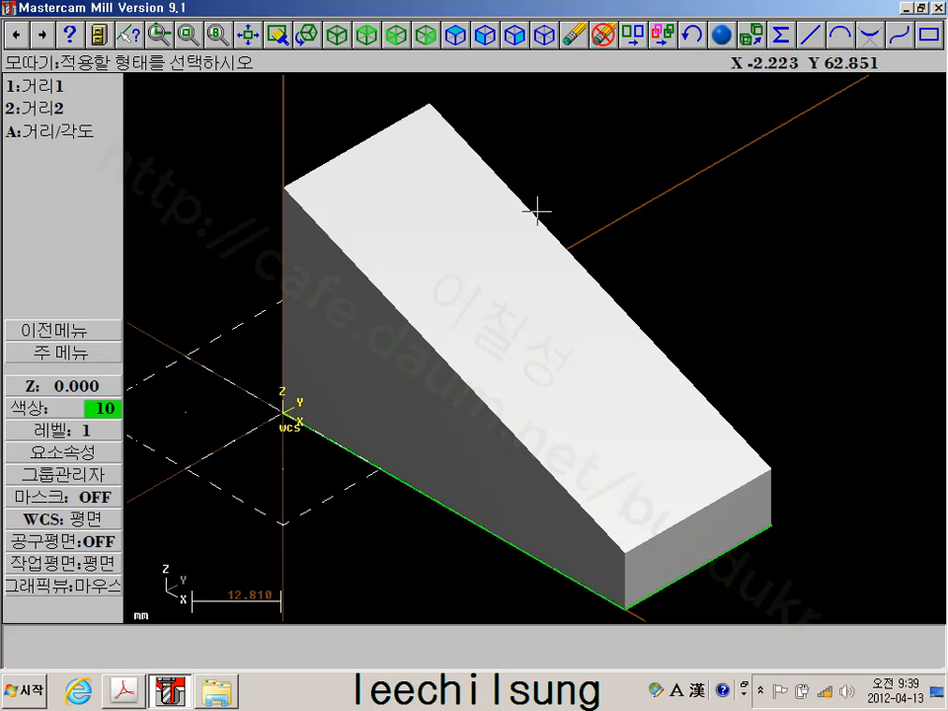
Set the working depth Z to 40 by picking the wedge's upper corner above the origin
{"action": "left_click", "coordinate": [70, 352]}
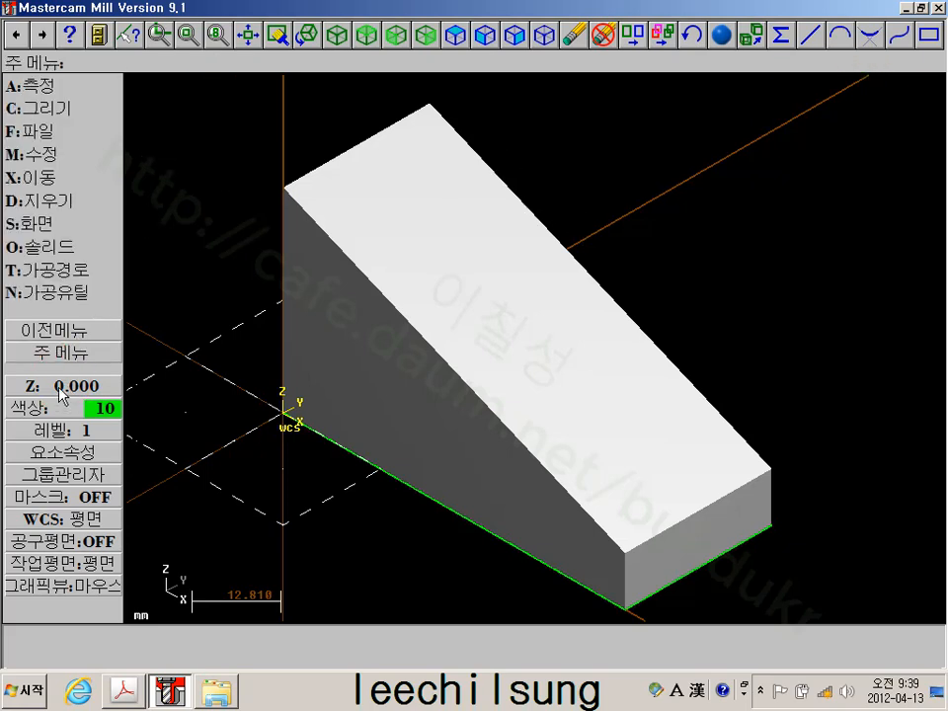
{"action": "left_click", "coordinate": [62, 385]}
{"action": "left_click", "coordinate": [284, 188]}
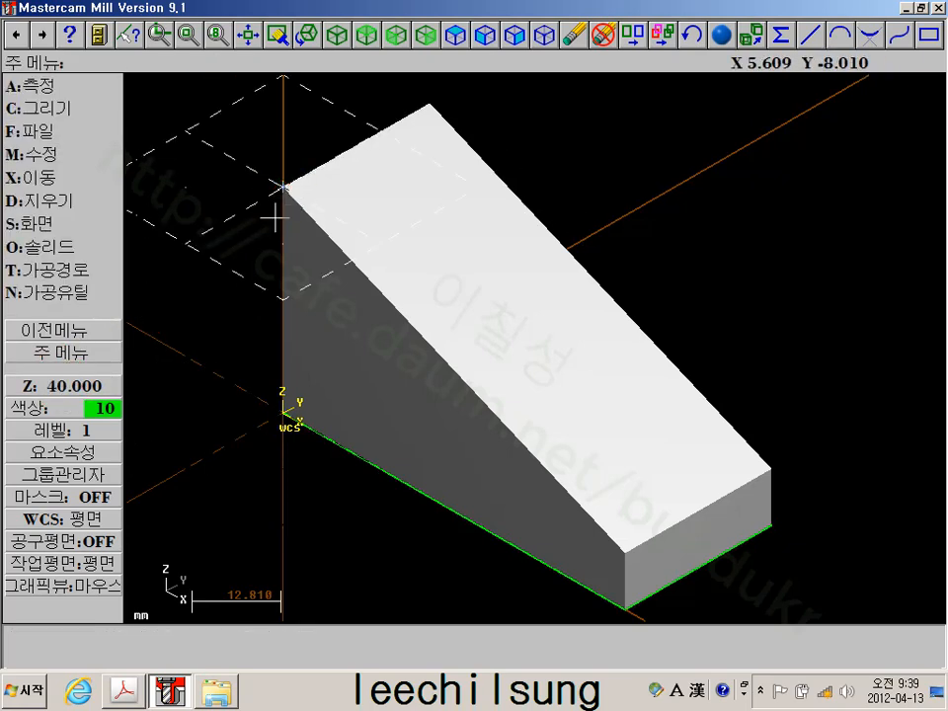
Draw a one-point rectangle 30 wide and 20 high, anchored by its upper-left corner at the wedge's top rear corner
{"action": "left_click", "coordinate": [45, 107]}
{"action": "left_click", "coordinate": [63, 248]}
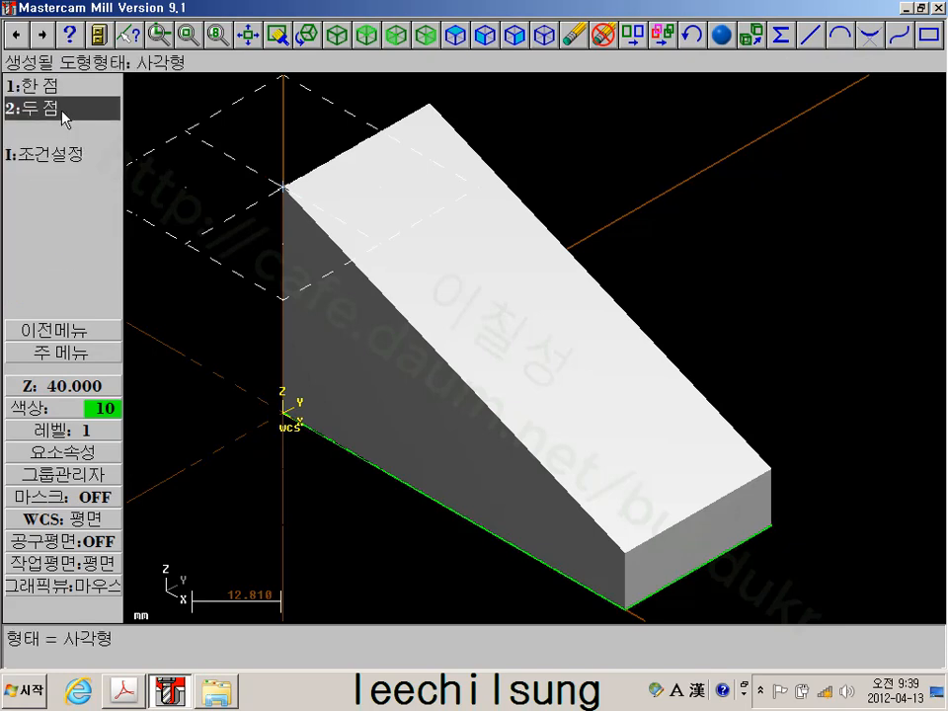
{"action": "left_click", "coordinate": [59, 86]}
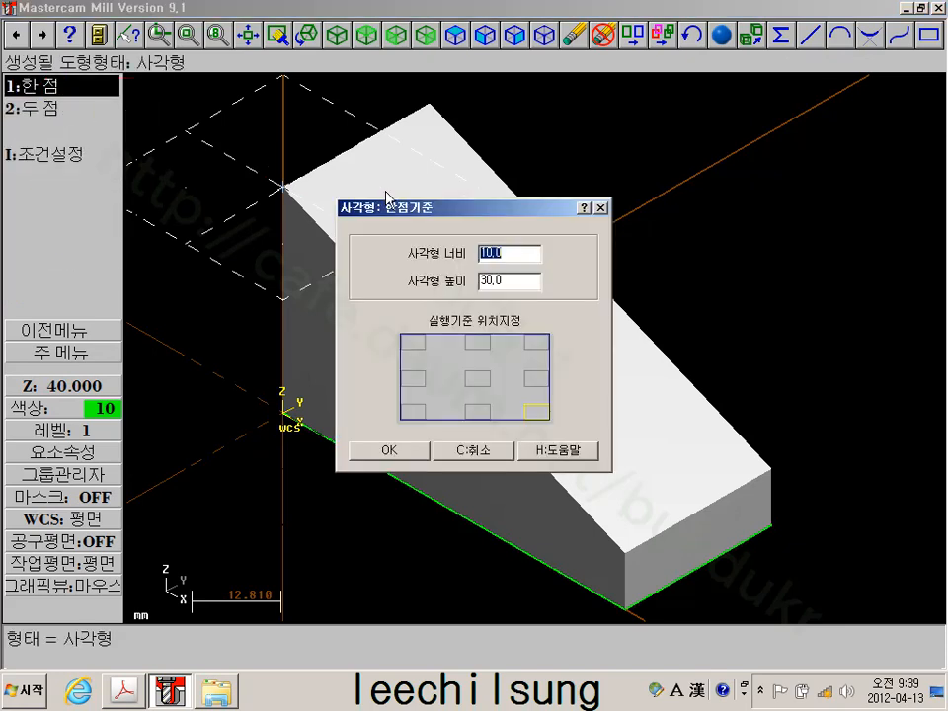
{"action": "left_click", "coordinate": [425, 348]}
{"action": "type", "text": "30"}
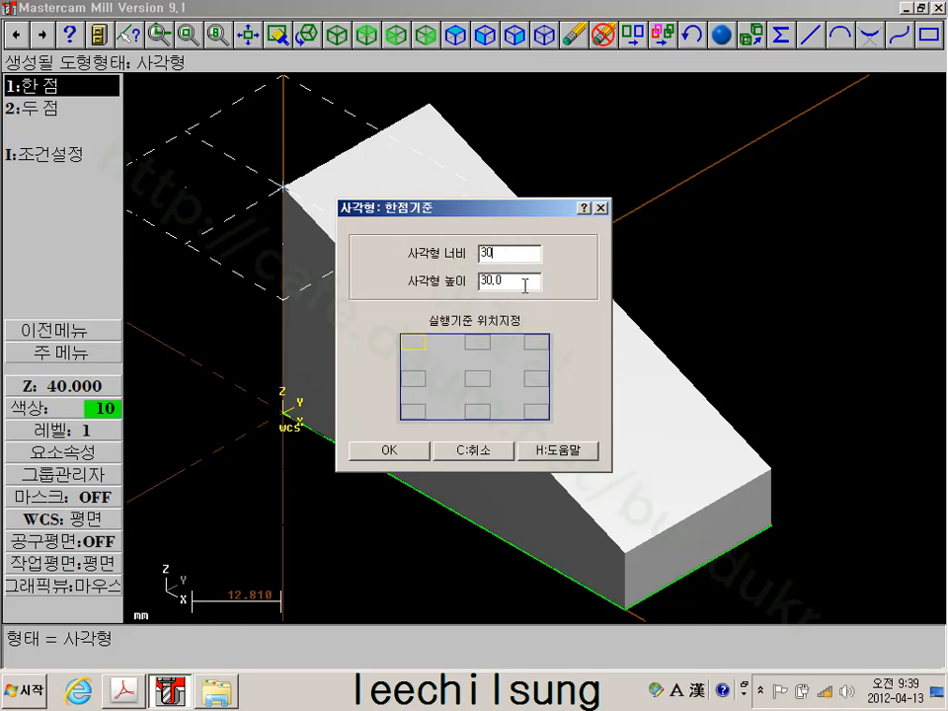
{"action": "key", "text": "Tab"}
{"action": "type", "text": "20"}
{"action": "left_click", "coordinate": [412, 450]}
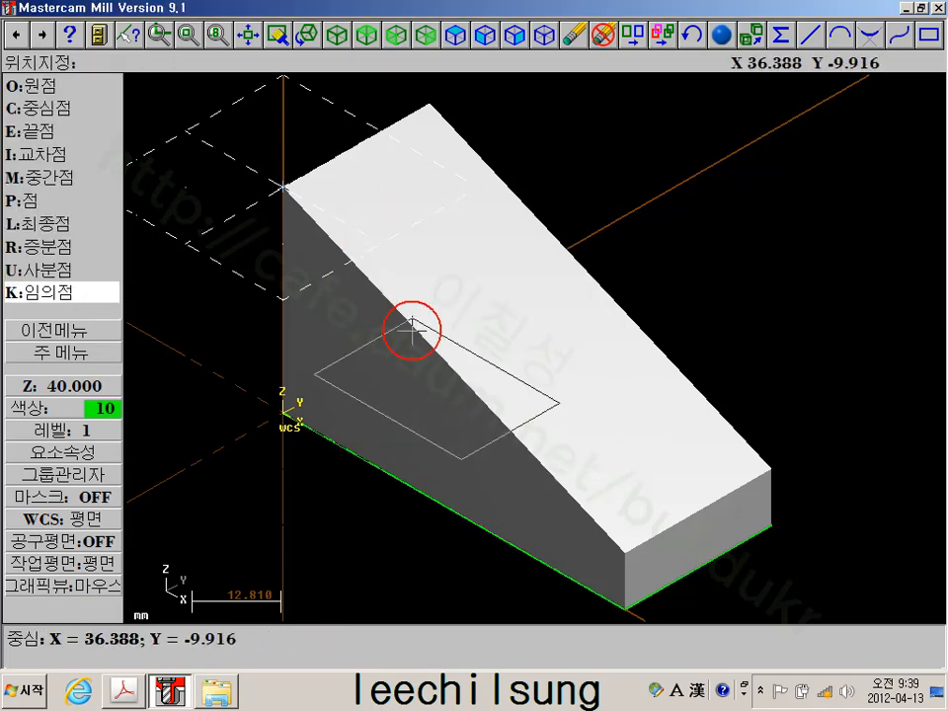
{"action": "left_click", "coordinate": [425, 106]}
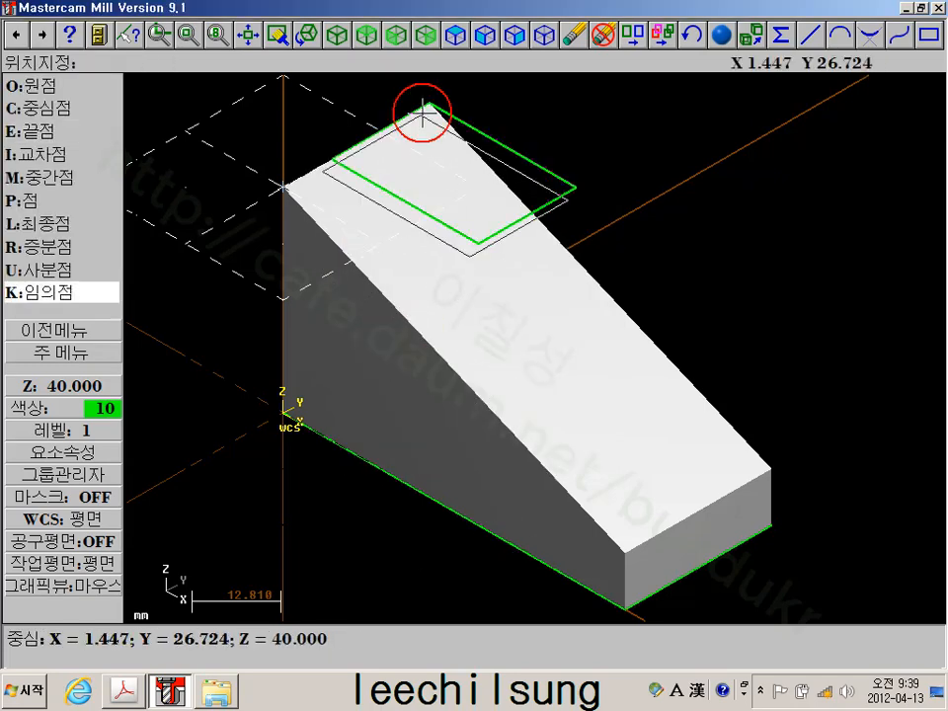
Extrude the 30 by 20 rectangle downward 40 mm as an added boss (보스추가) on the wedge
{"action": "left_click", "coordinate": [66, 353]}
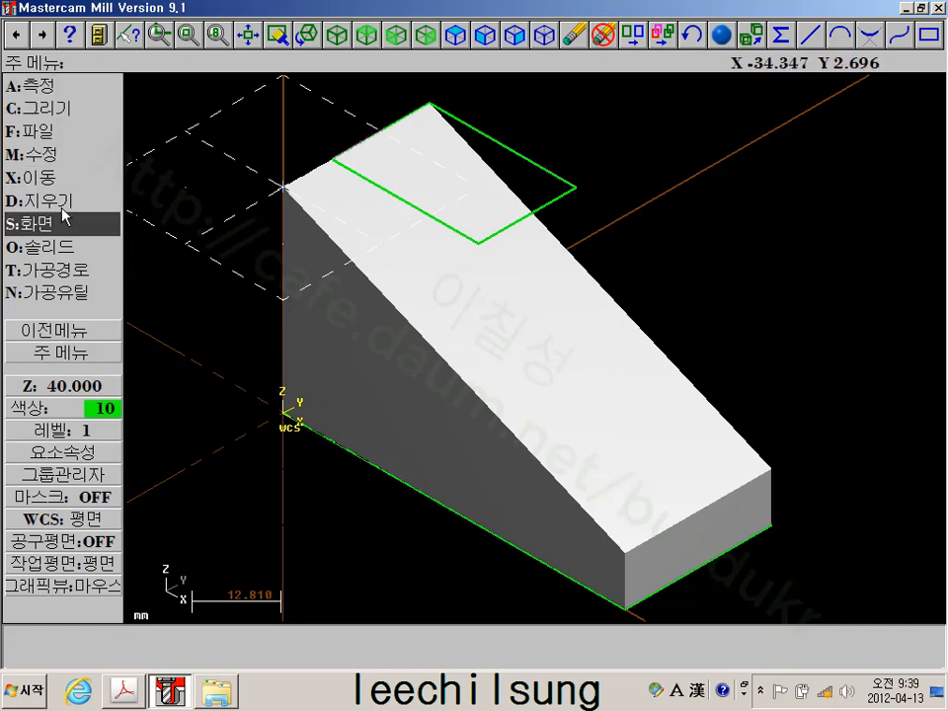
{"action": "left_click", "coordinate": [50, 247]}
{"action": "left_click", "coordinate": [44, 62]}
{"action": "left_click", "coordinate": [461, 140]}
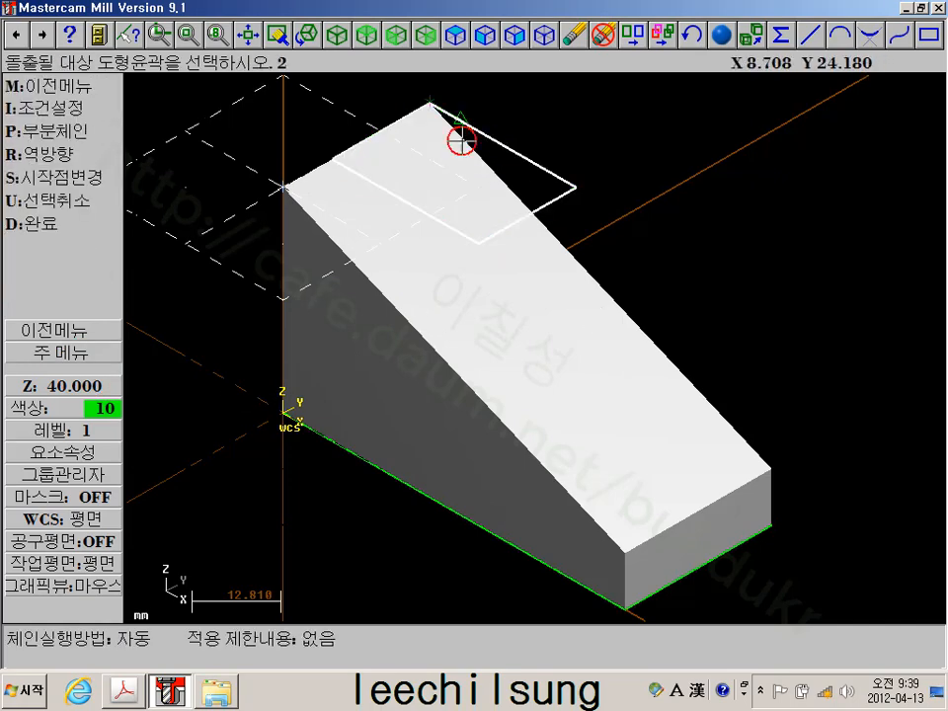
{"action": "left_click", "coordinate": [55, 223]}
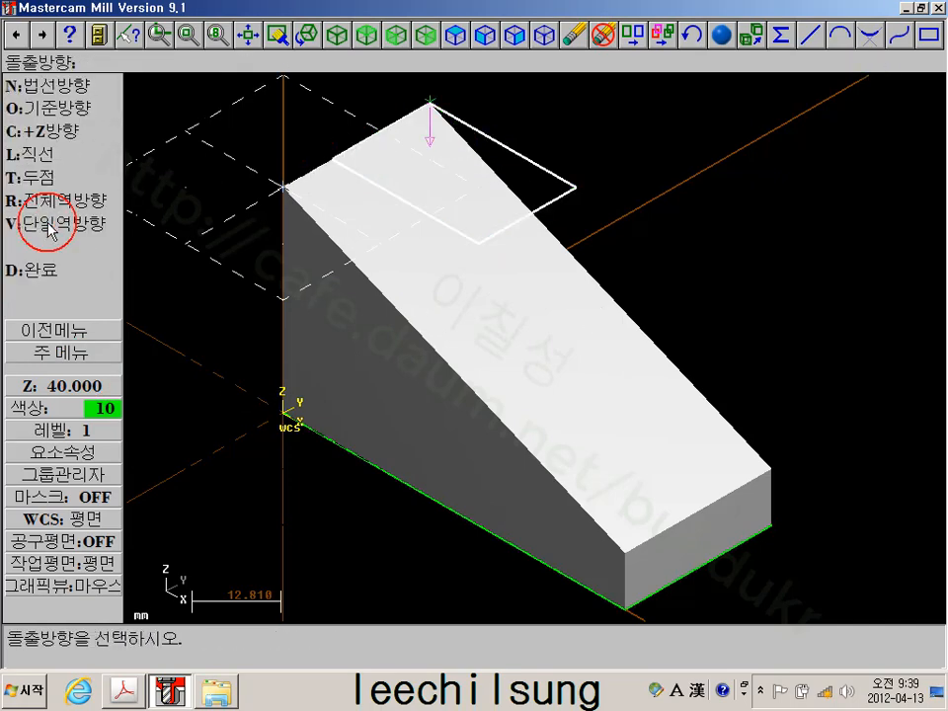
{"action": "left_click", "coordinate": [54, 272]}
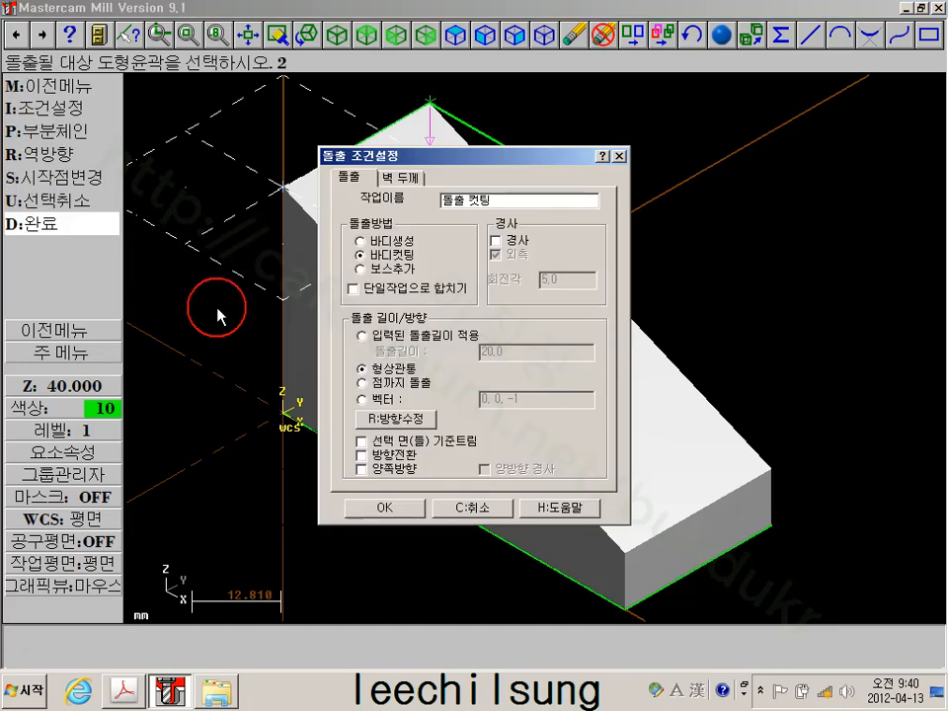
{"action": "left_click", "coordinate": [385, 269]}
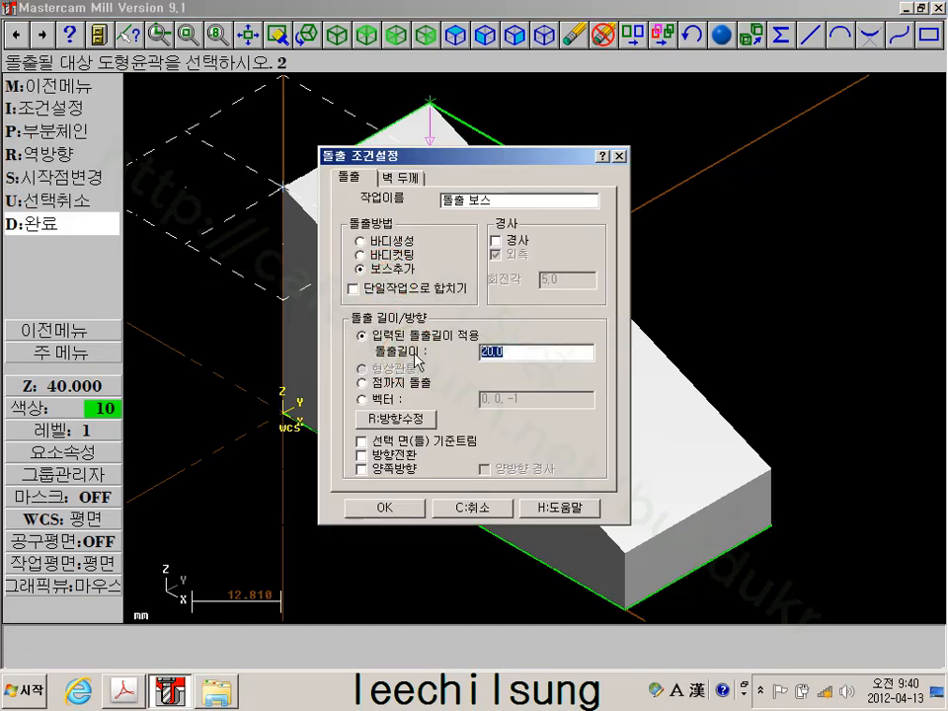
{"action": "type", "text": "40"}
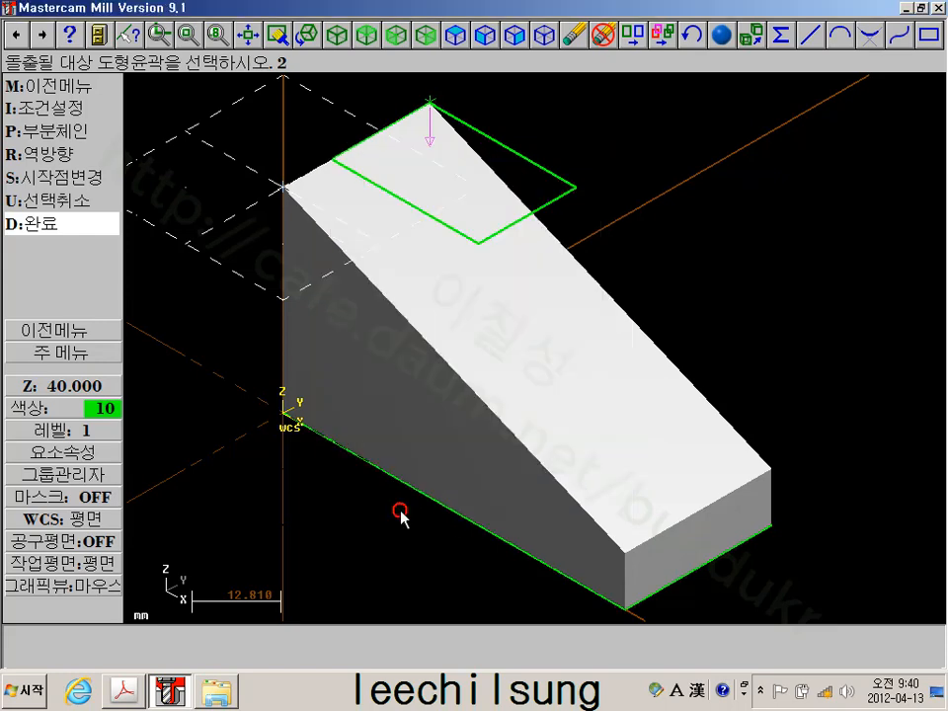
{"action": "left_click", "coordinate": [395, 510]}
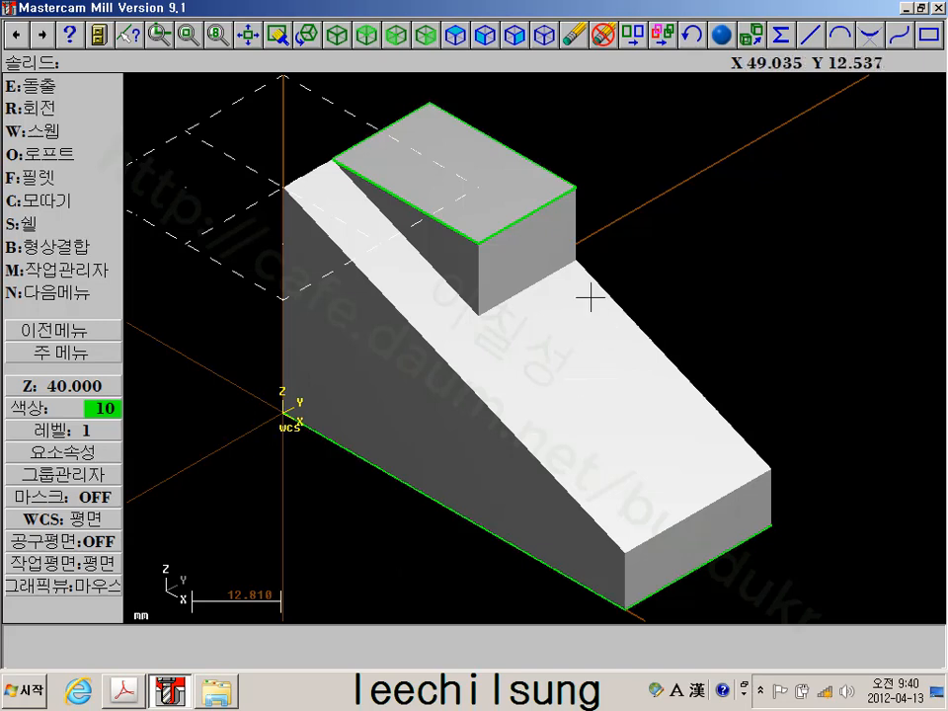
Measure the two-point distance along the boss's rear vertical edge, from the top corner down to the sloped face
{"action": "scroll", "coordinate": [576, 281], "scroll_direction": "up", "scroll_amount": 2}
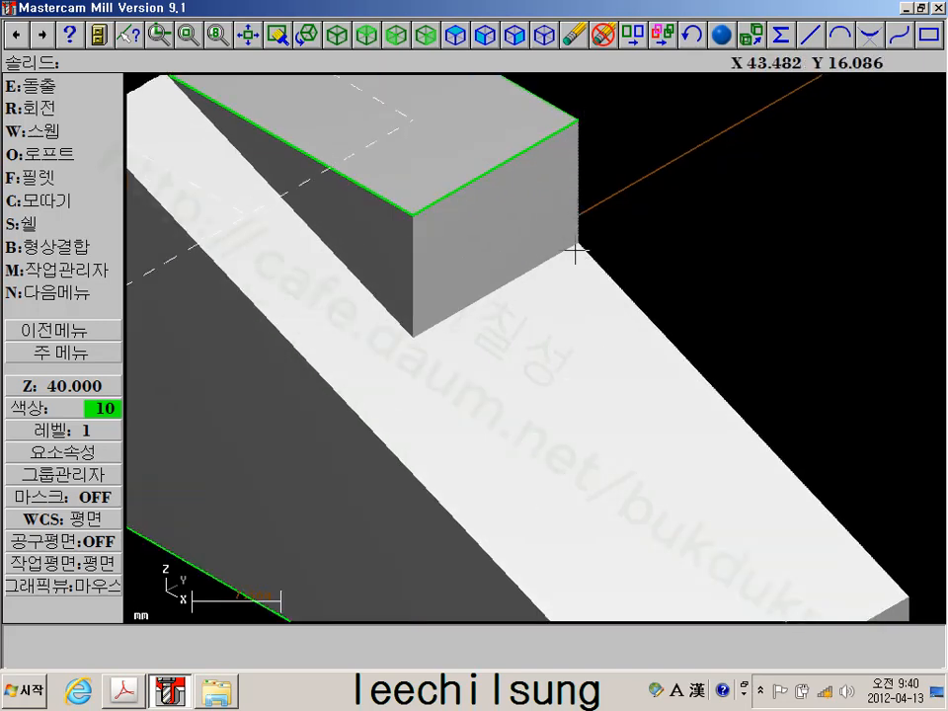
{"action": "left_click", "coordinate": [59, 353]}
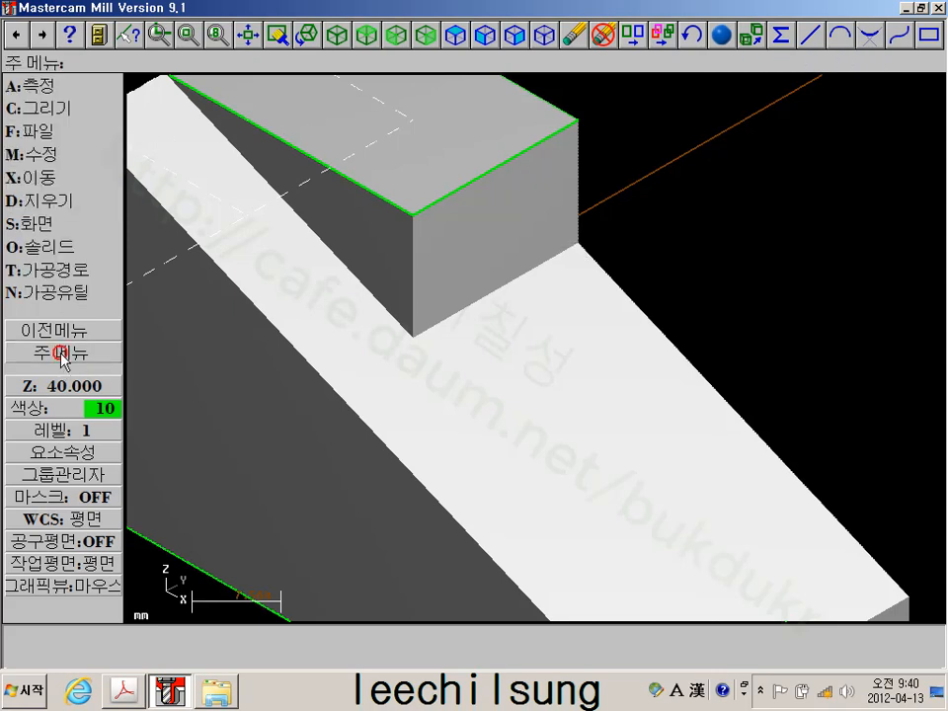
{"action": "left_click", "coordinate": [47, 87]}
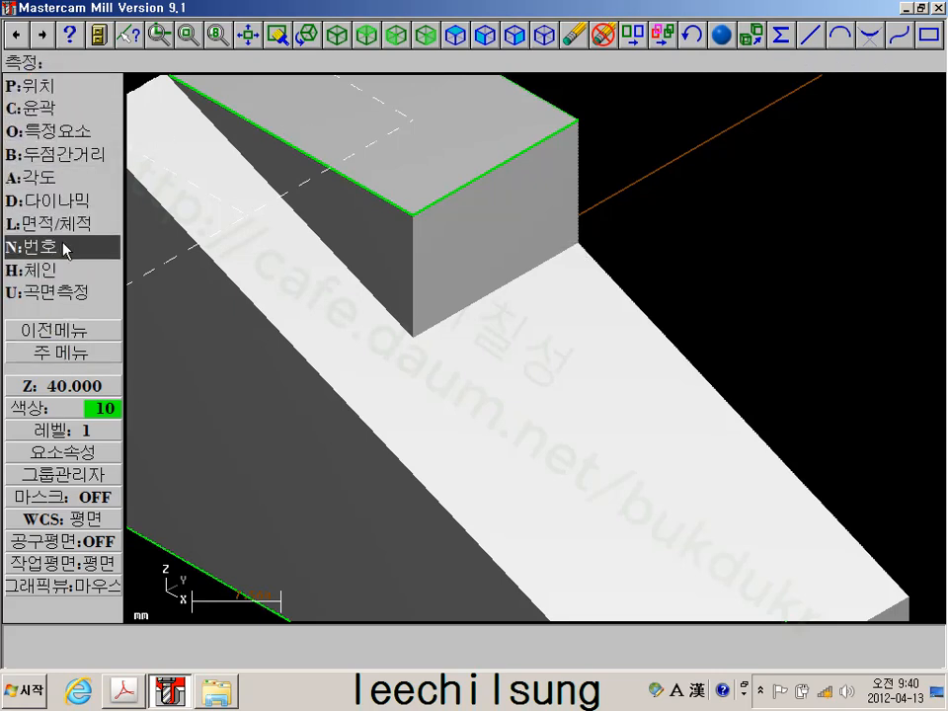
{"action": "left_click", "coordinate": [67, 155]}
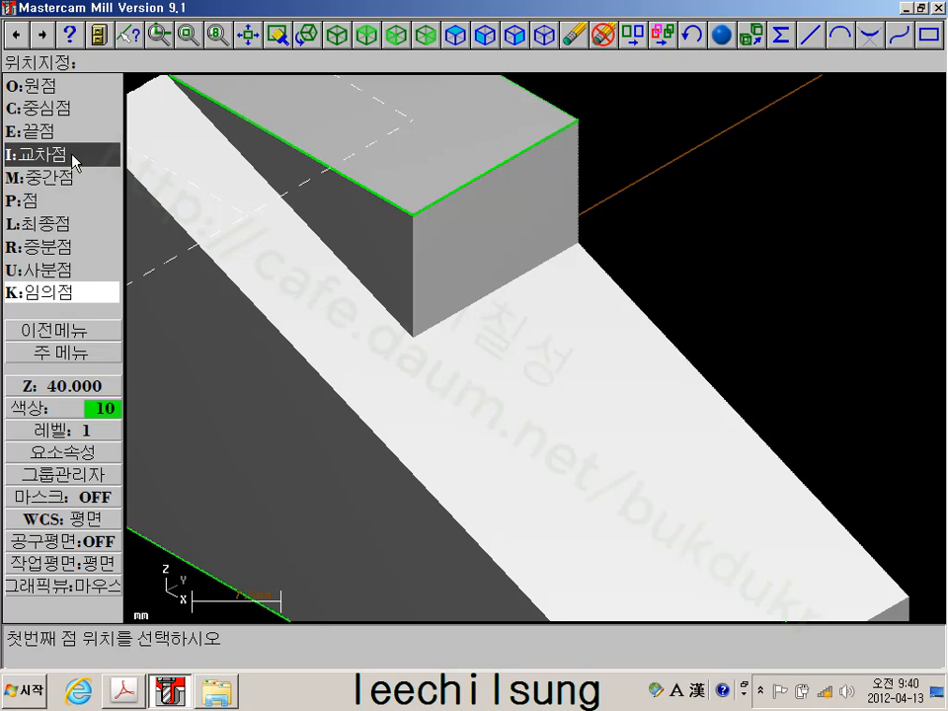
{"action": "left_click", "coordinate": [581, 126]}
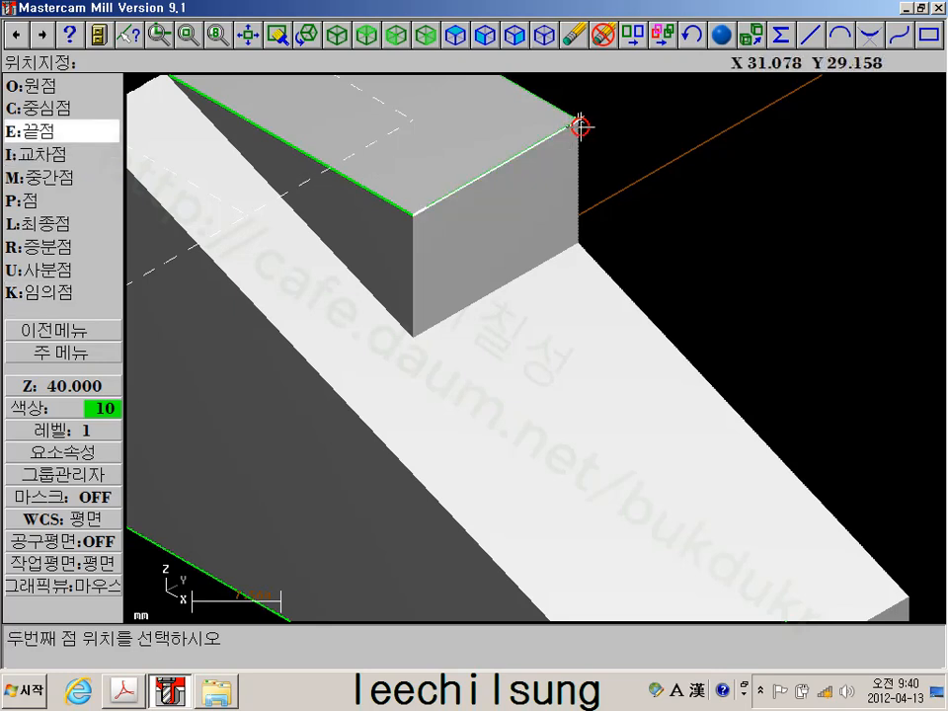
{"action": "left_click", "coordinate": [580, 242]}
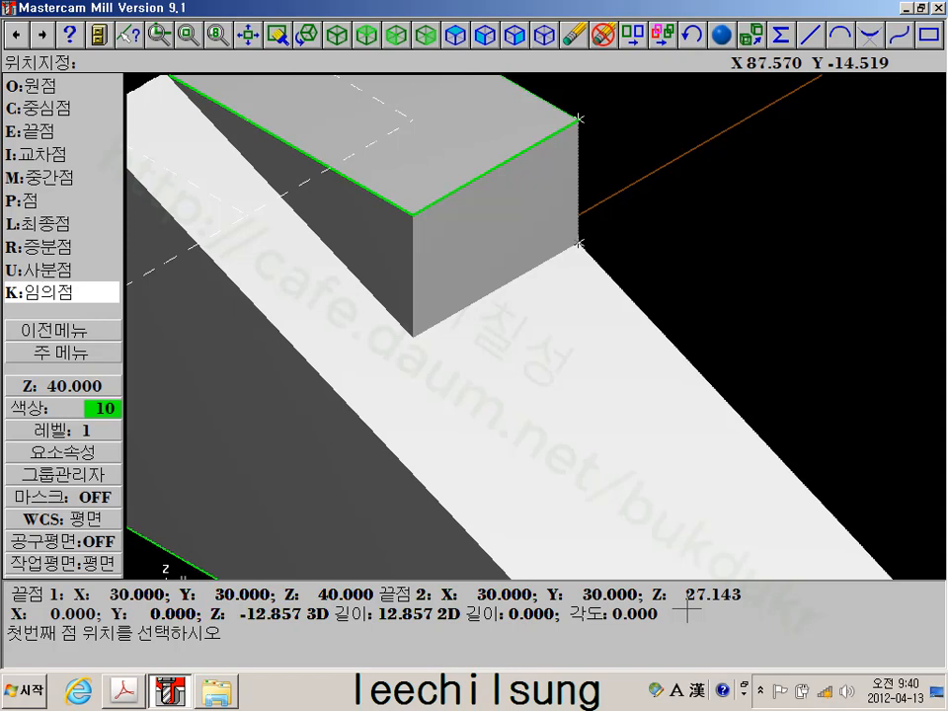
Switch the construction plane (작업평면) to 3D (3차원)
{"action": "scroll", "coordinate": [751, 394], "scroll_direction": "down", "scroll_amount": 2}
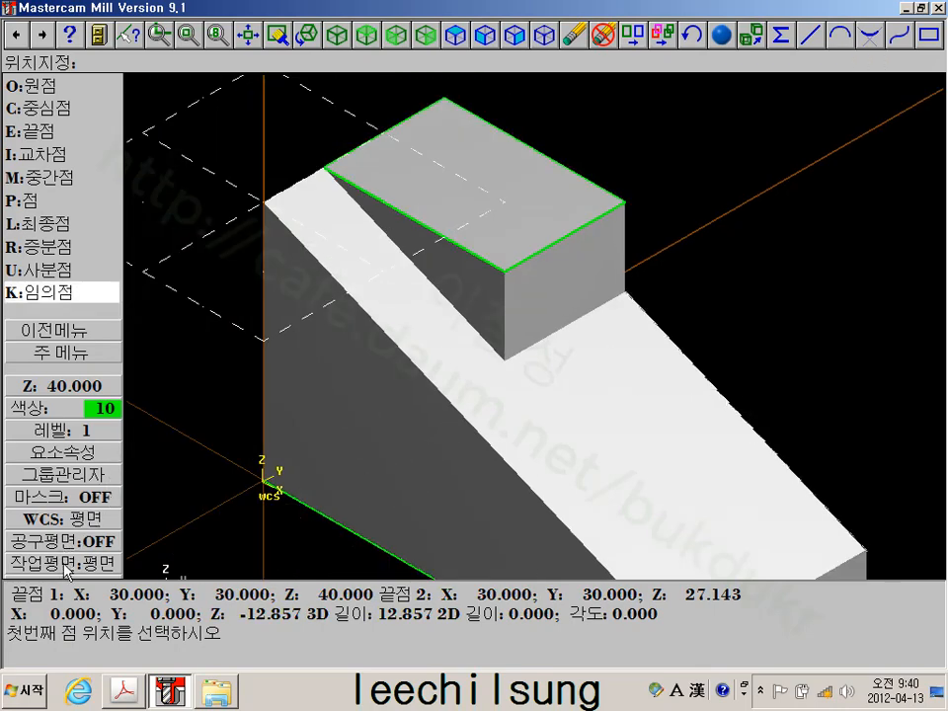
{"action": "left_click", "coordinate": [79, 389]}
{"action": "left_click", "coordinate": [40, 85]}
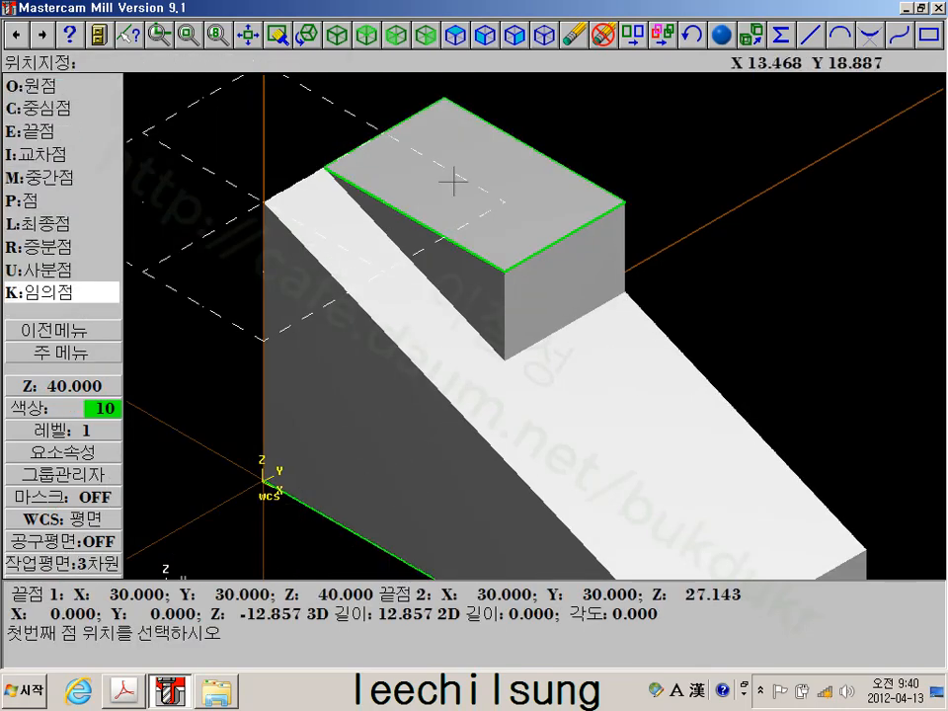
Measure the boss's rear vertical edge again between its two endpoints, using the 3D construction plane
{"action": "key", "text": "e"}
{"action": "left_click", "coordinate": [633, 204]}
{"action": "key", "text": "e"}
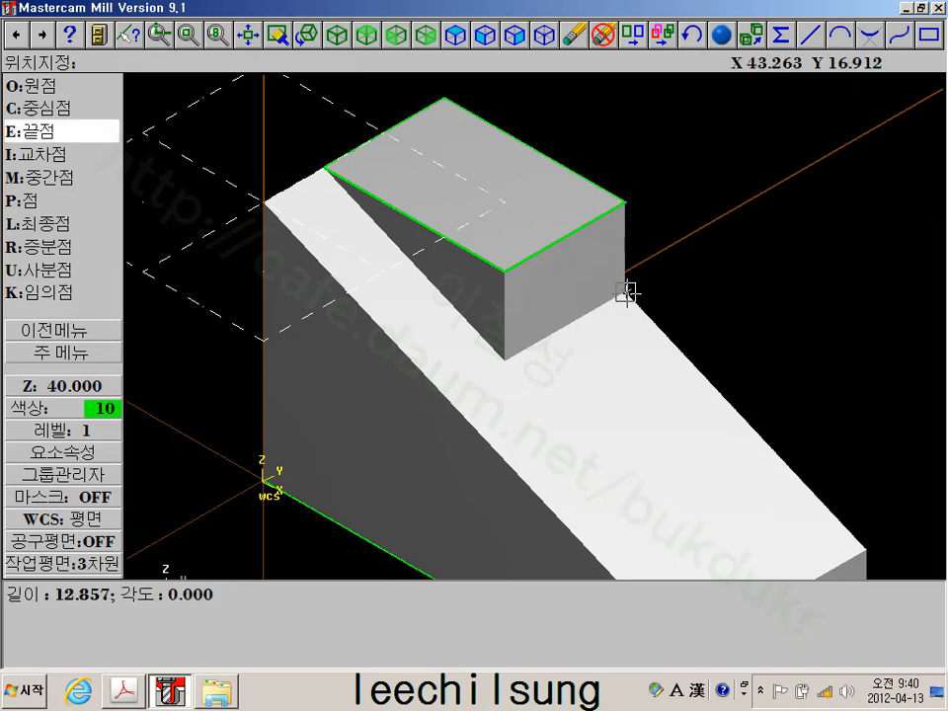
{"action": "scroll", "coordinate": [663, 298], "scroll_direction": "up", "scroll_amount": 3}
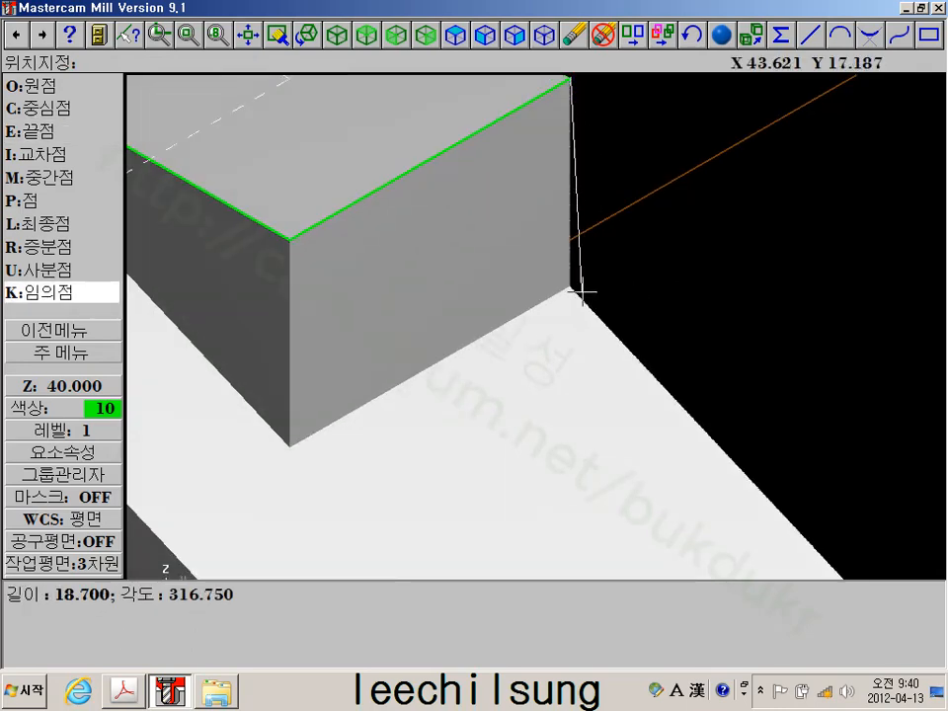
{"action": "left_click", "coordinate": [571, 286]}
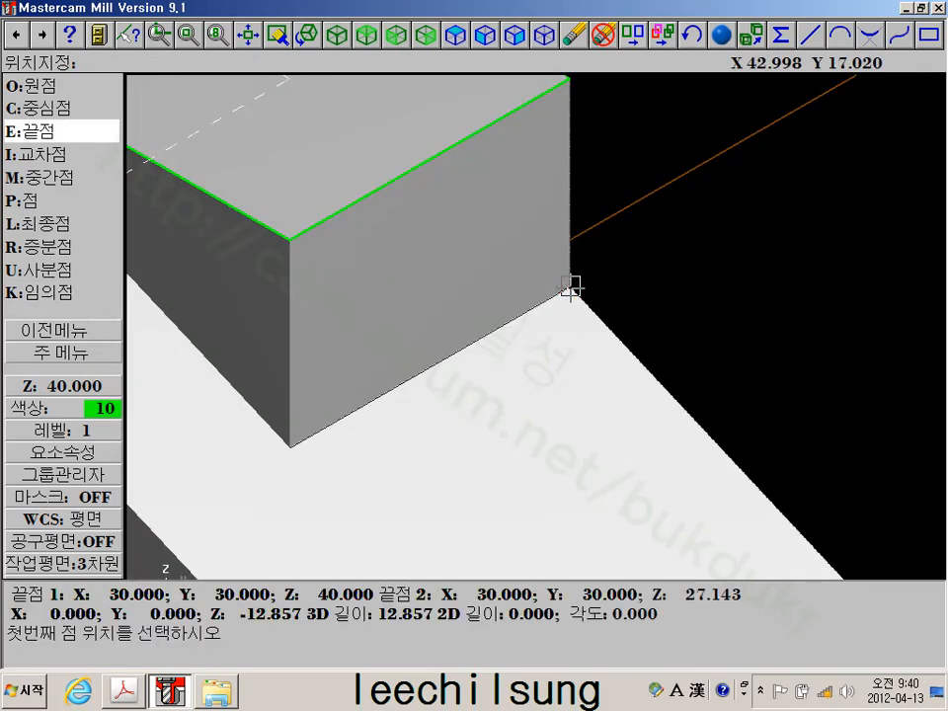
{"action": "key", "text": "k"}
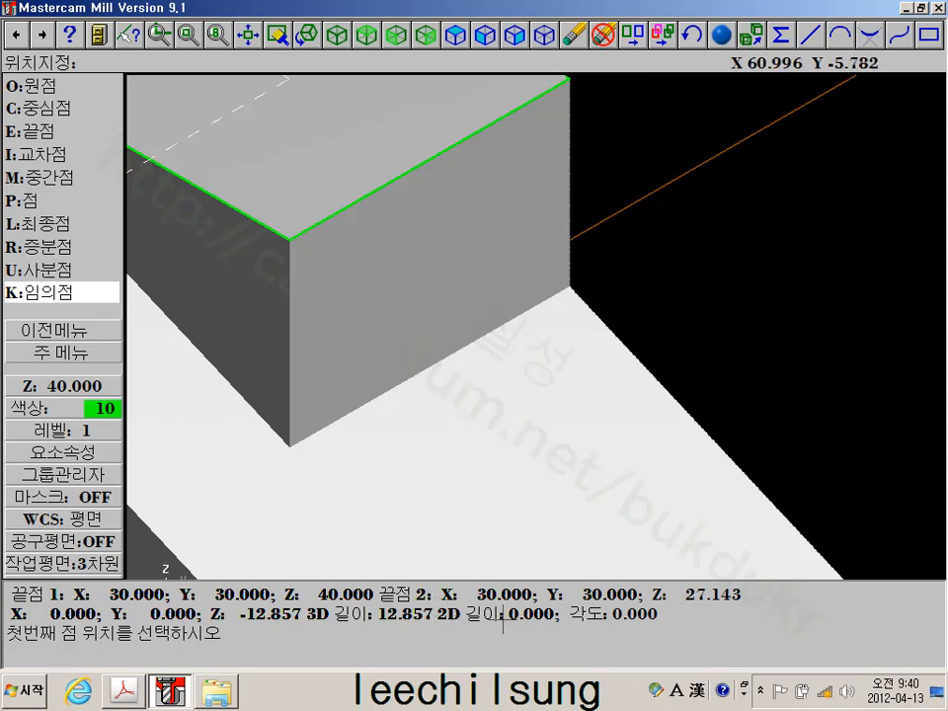
End the distance measurement, delete the boss extrusion (돌출 보스) from the solid's operations and regenerate the solid
{"action": "scroll", "coordinate": [625, 359], "scroll_direction": "down", "scroll_amount": 4}
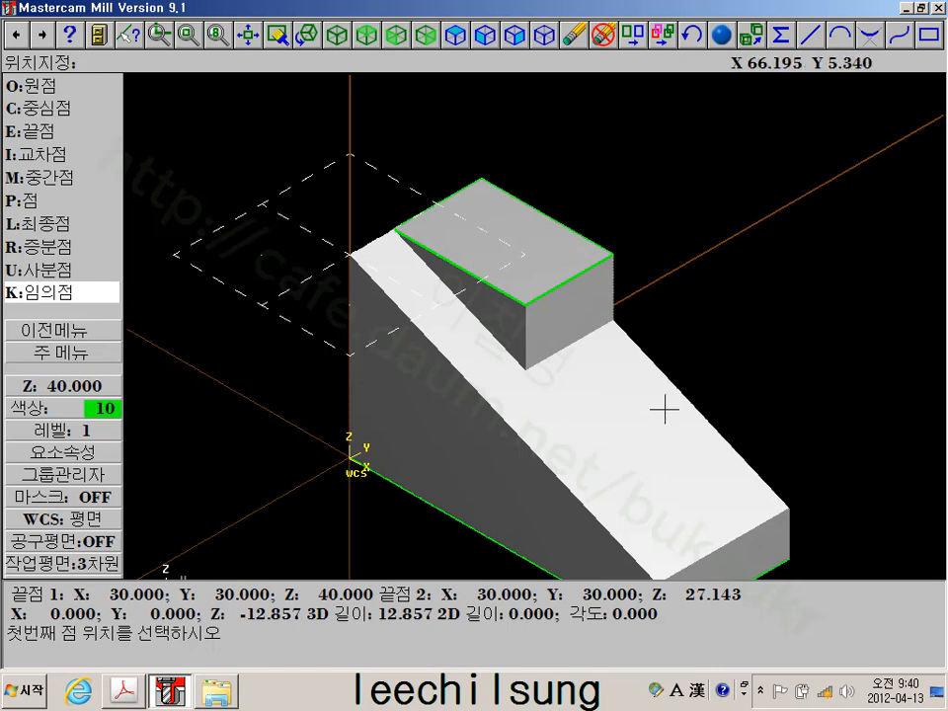
{"action": "key", "text": "e"}
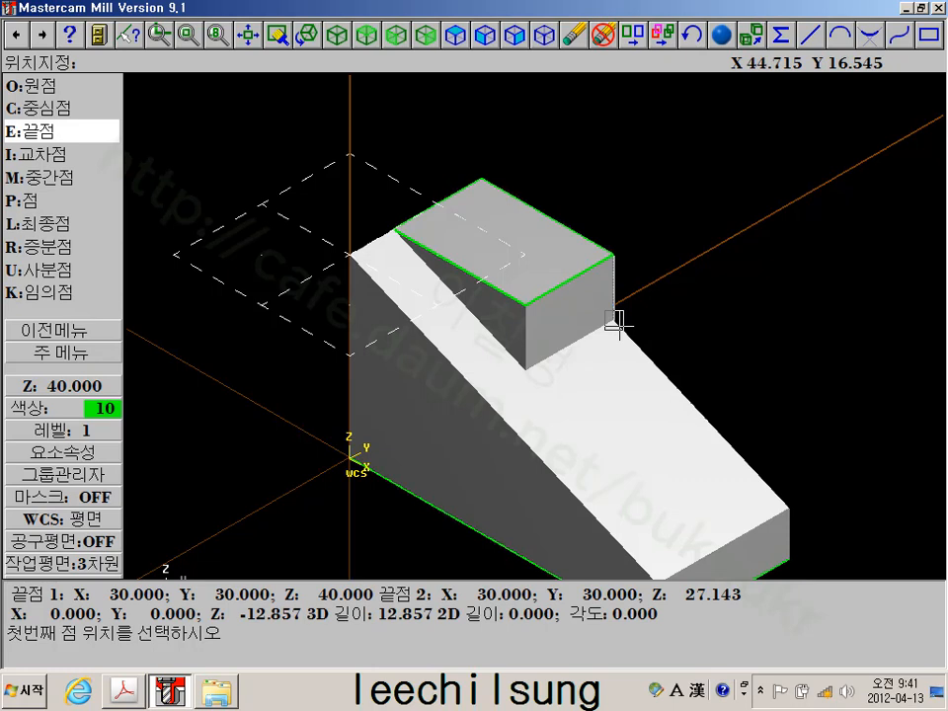
{"action": "left_click", "coordinate": [76, 353]}
{"action": "scroll", "coordinate": [438, 339], "scroll_direction": "down", "scroll_amount": 2}
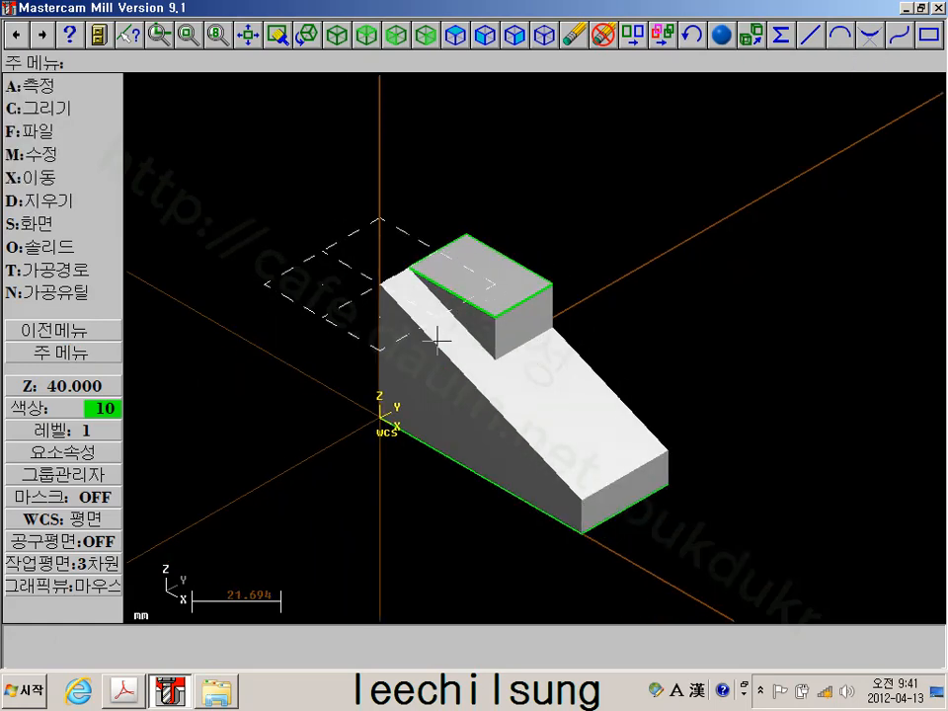
{"action": "middle_click_drag", "start_coordinate": [472, 345], "coordinate": [448, 323]}
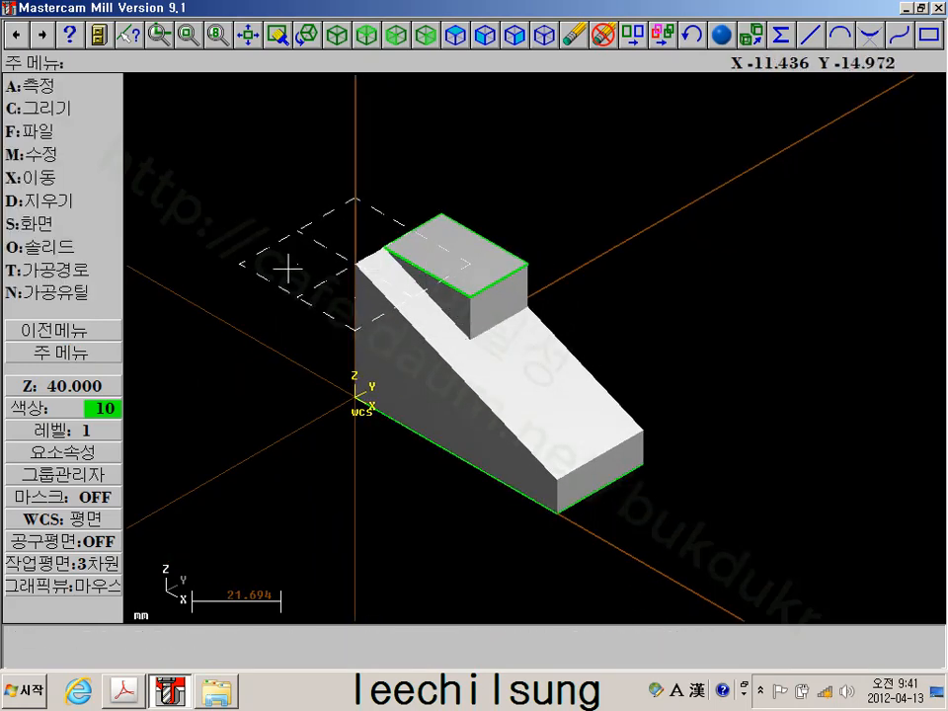
{"action": "left_click", "coordinate": [63, 247]}
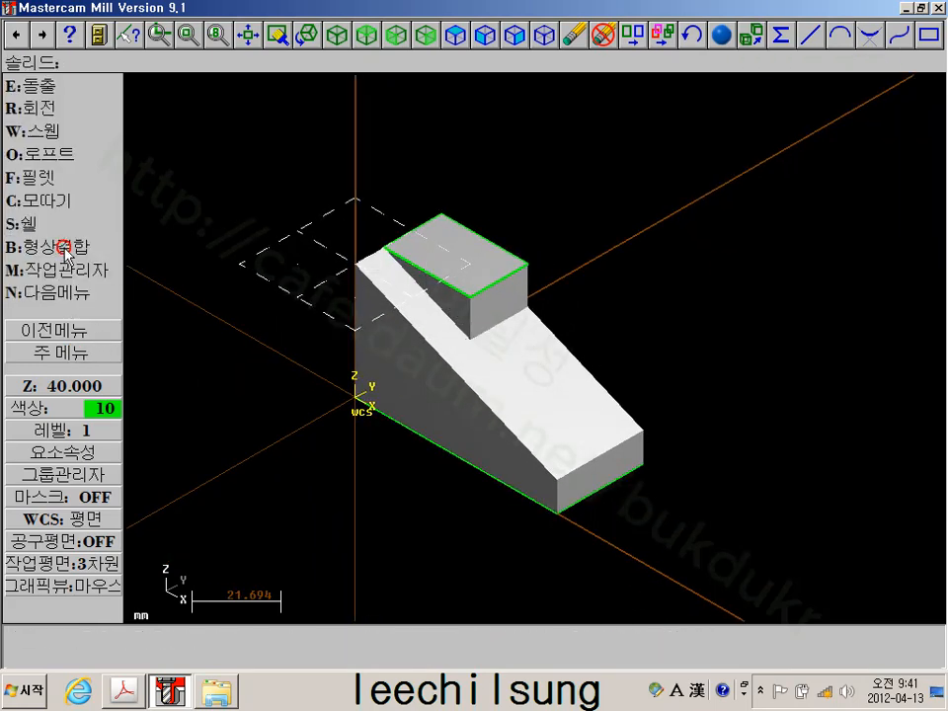
{"action": "left_click", "coordinate": [65, 268]}
{"action": "left_click", "coordinate": [691, 244]}
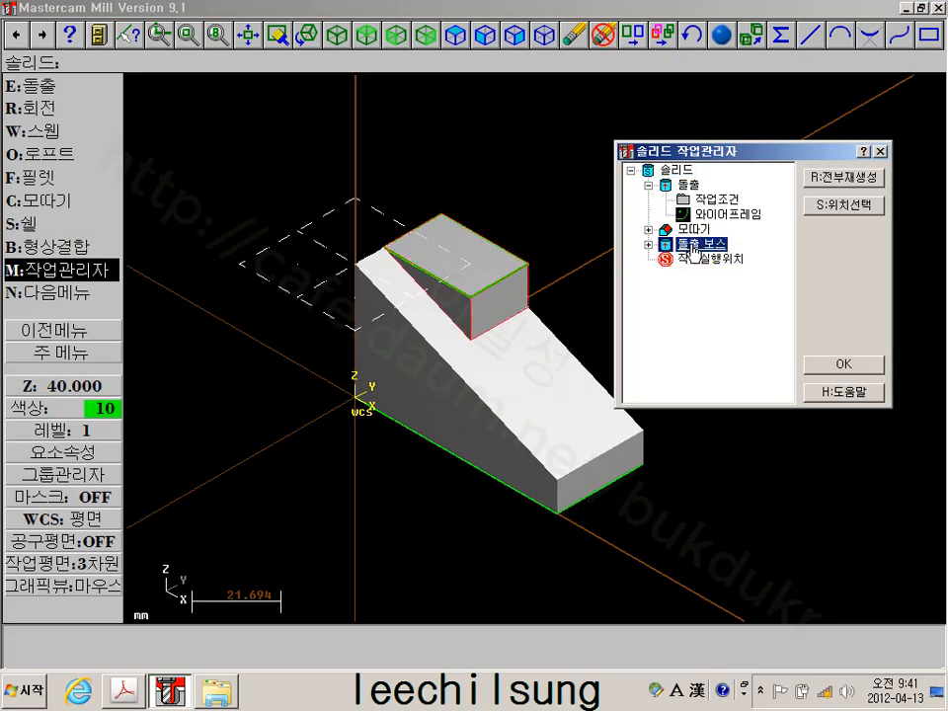
{"action": "key", "text": "Delete"}
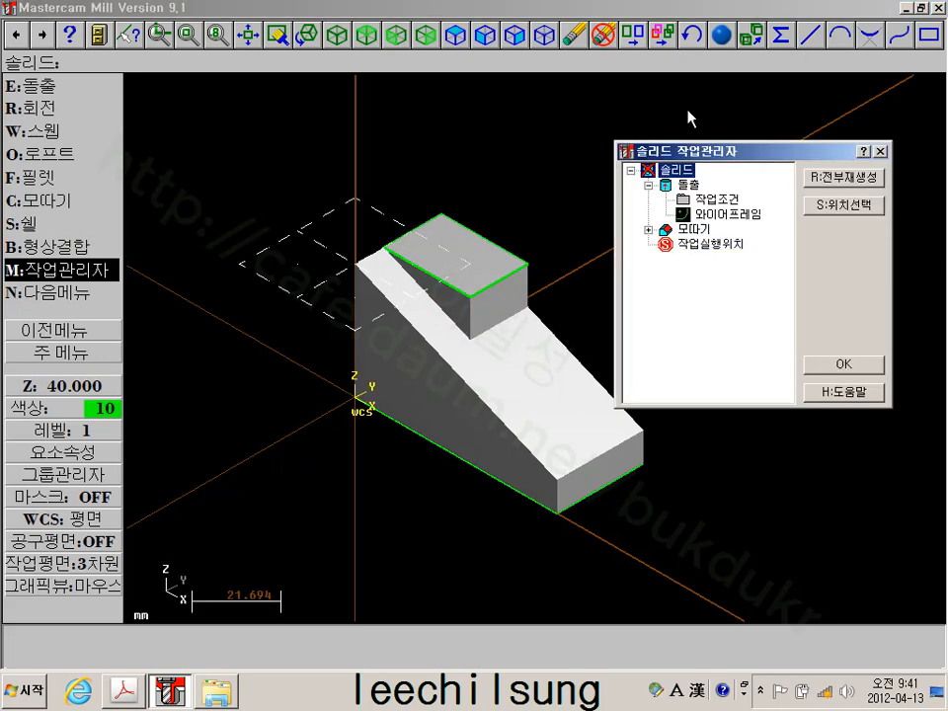
{"action": "left_click", "coordinate": [837, 179]}
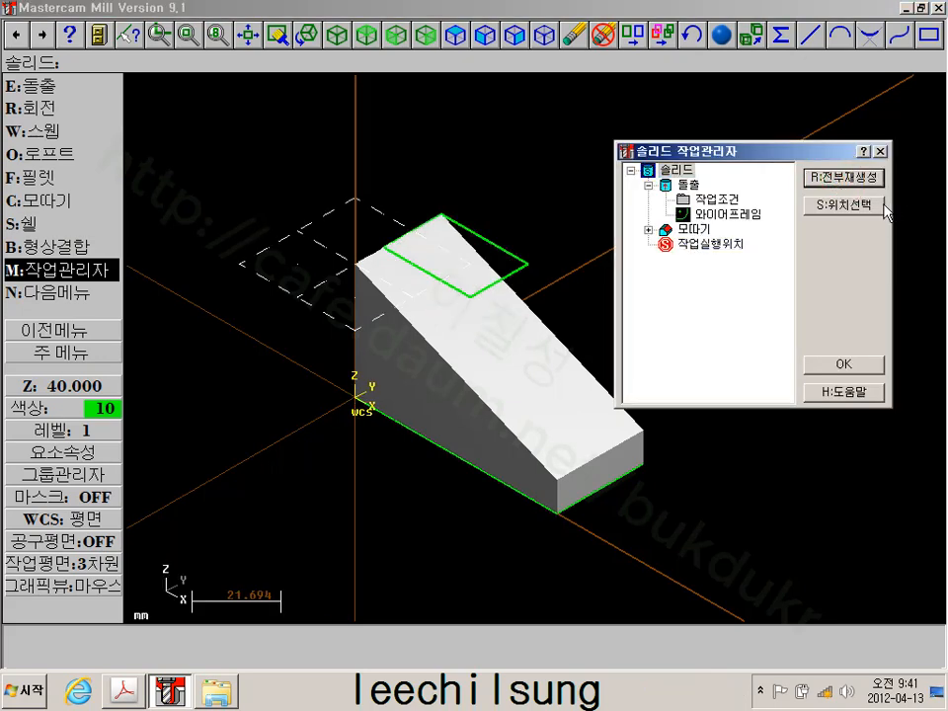
Set the base extrusion's length (돌출길이) to 20 mm and try to regenerate the solid with its chamfer
{"action": "left_click", "coordinate": [695, 230]}
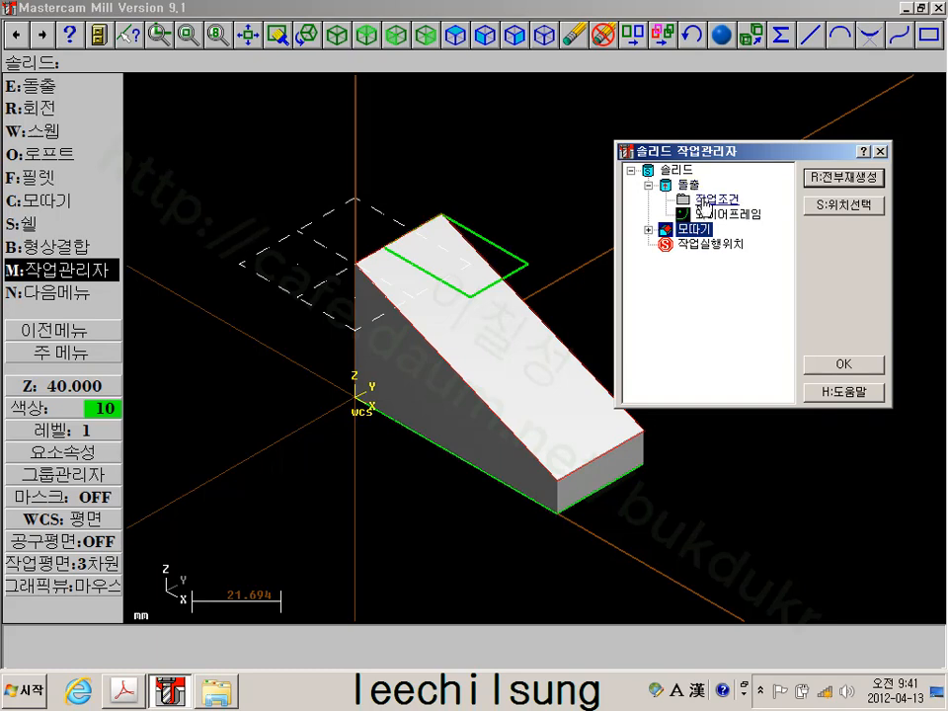
{"action": "double_click", "coordinate": [704, 199]}
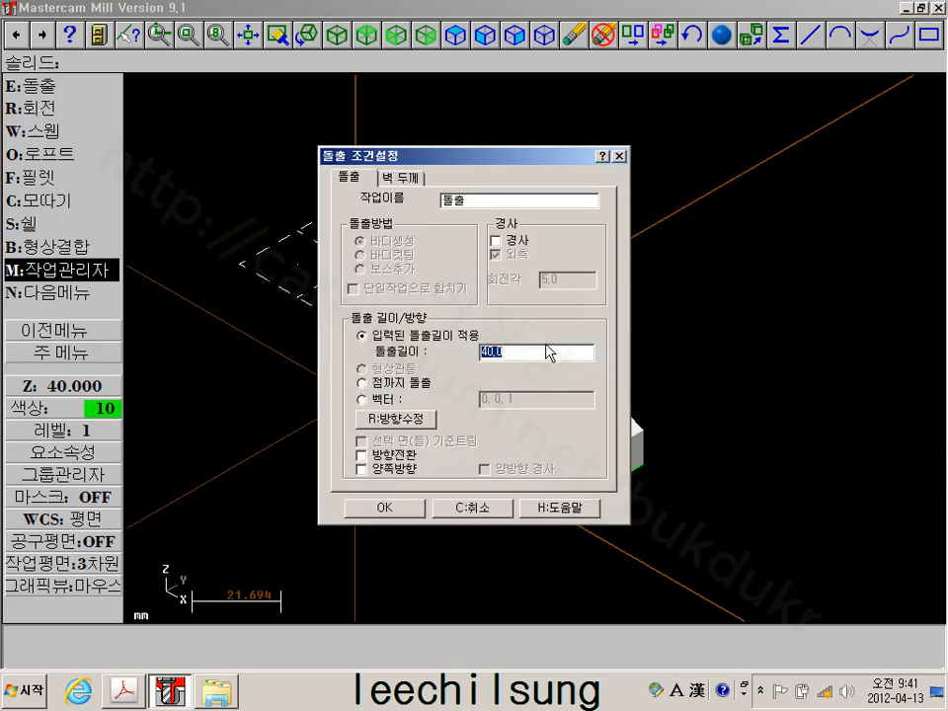
{"action": "type", "text": "20"}
{"action": "left_click", "coordinate": [400, 506]}
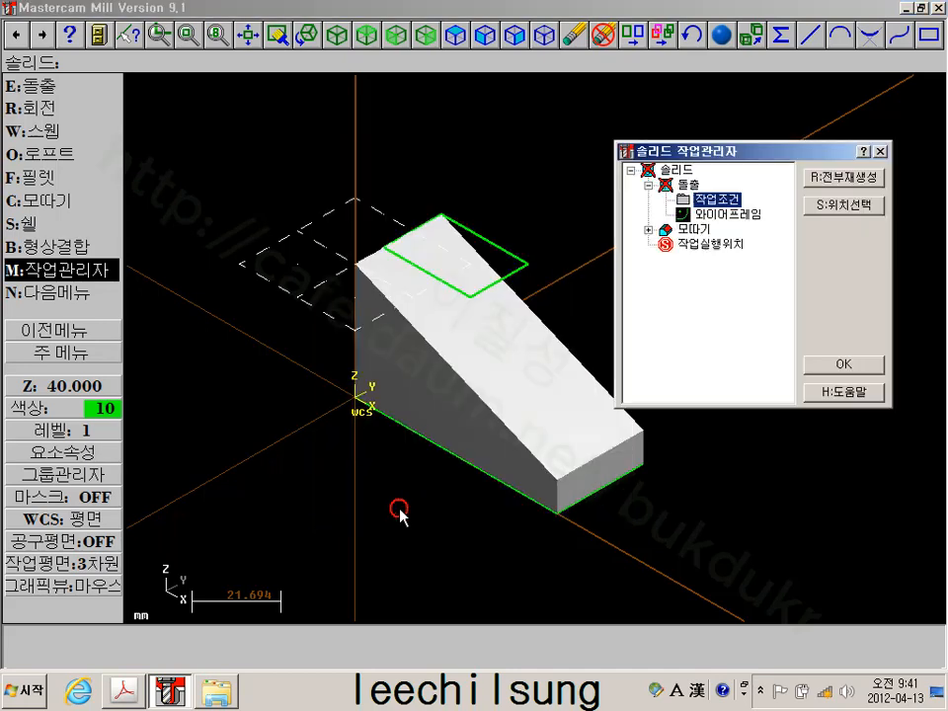
{"action": "left_click", "coordinate": [853, 180]}
{"action": "left_click", "coordinate": [597, 383]}
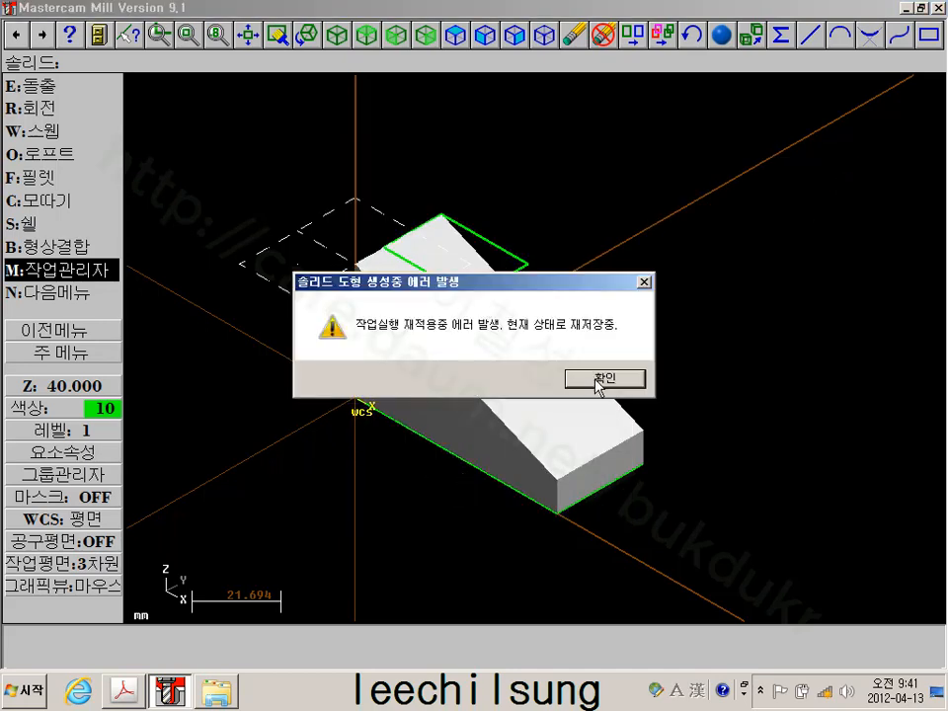
{"action": "left_click", "coordinate": [601, 380]}
Delete the chamfer (모따기) operation and regenerate the solid as a plain block
{"action": "left_click", "coordinate": [694, 230]}
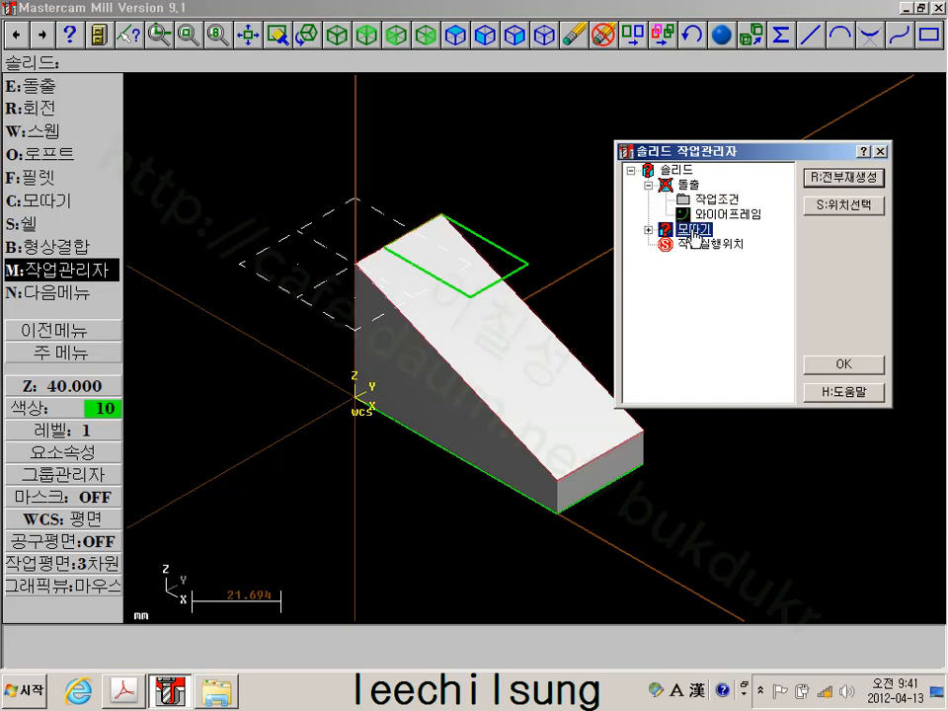
{"action": "key", "text": "Delete"}
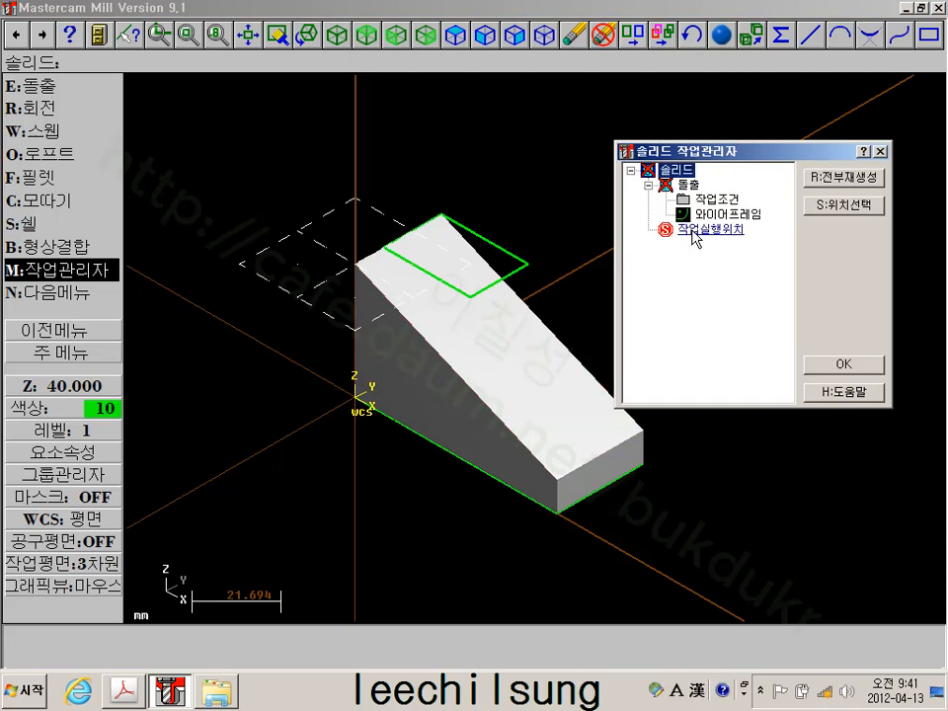
{"action": "left_click", "coordinate": [842, 179]}
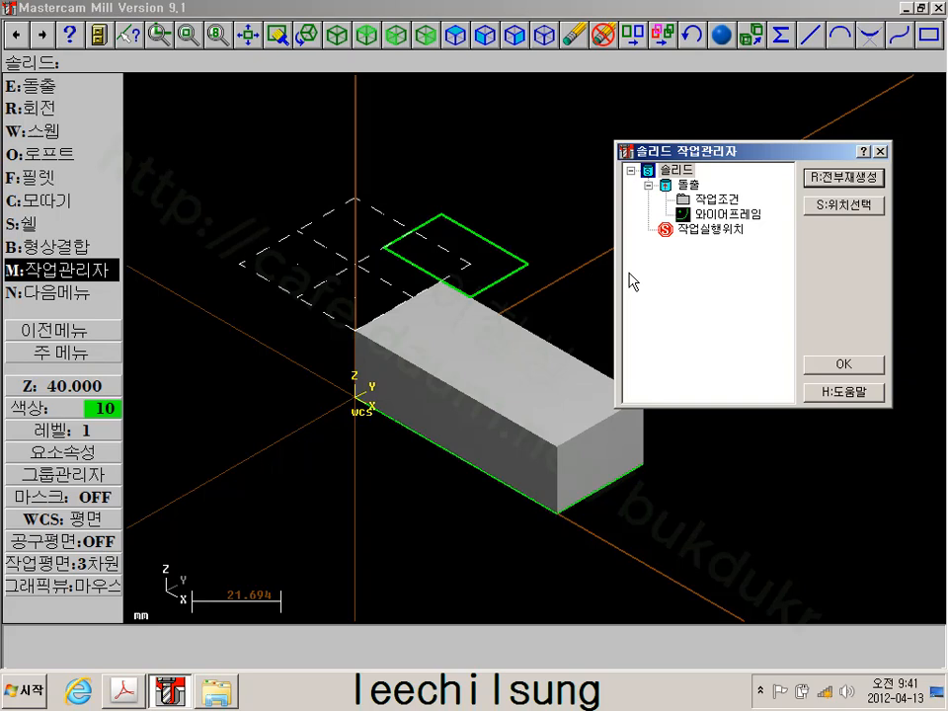
{"action": "left_click", "coordinate": [841, 364]}
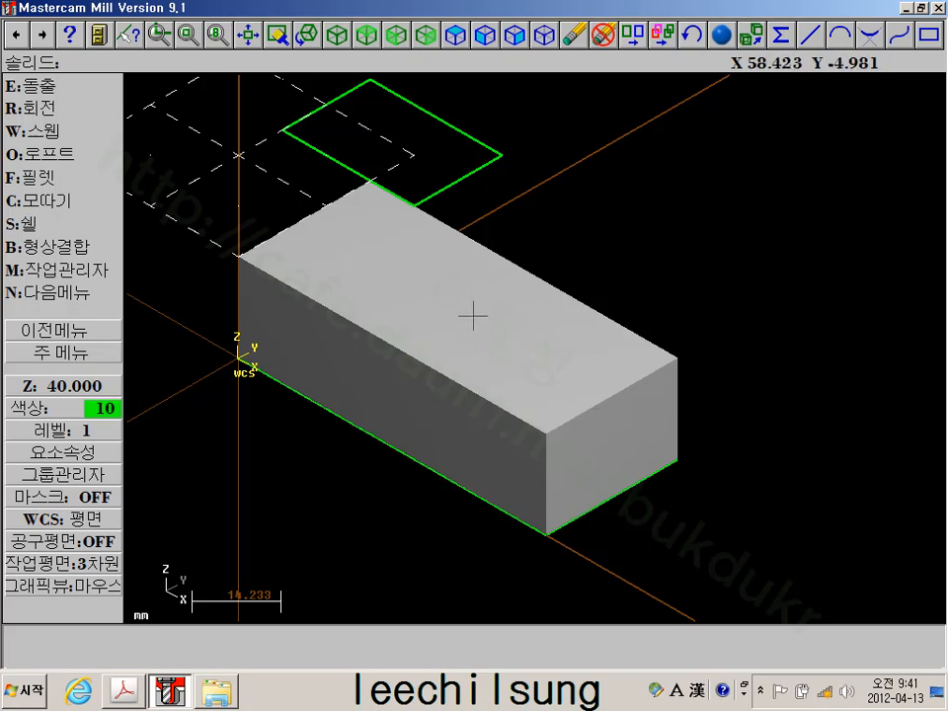
Chamfer the block's upper front edge using two distances (거리2), 10 mm down the end face and 40 mm along the top
{"action": "left_click", "coordinate": [61, 202]}
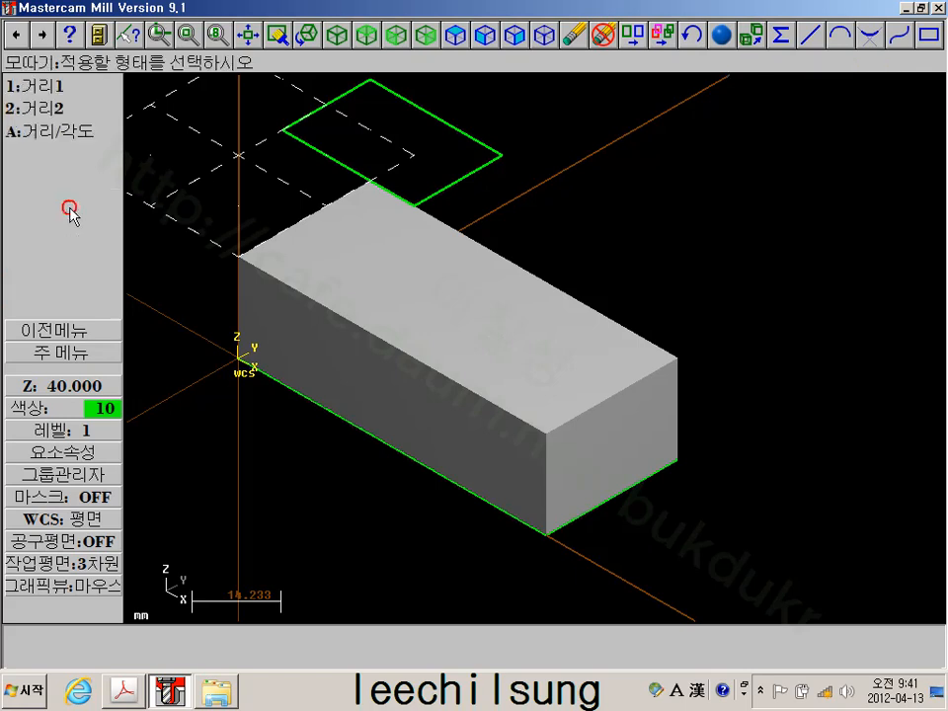
{"action": "left_click", "coordinate": [60, 108]}
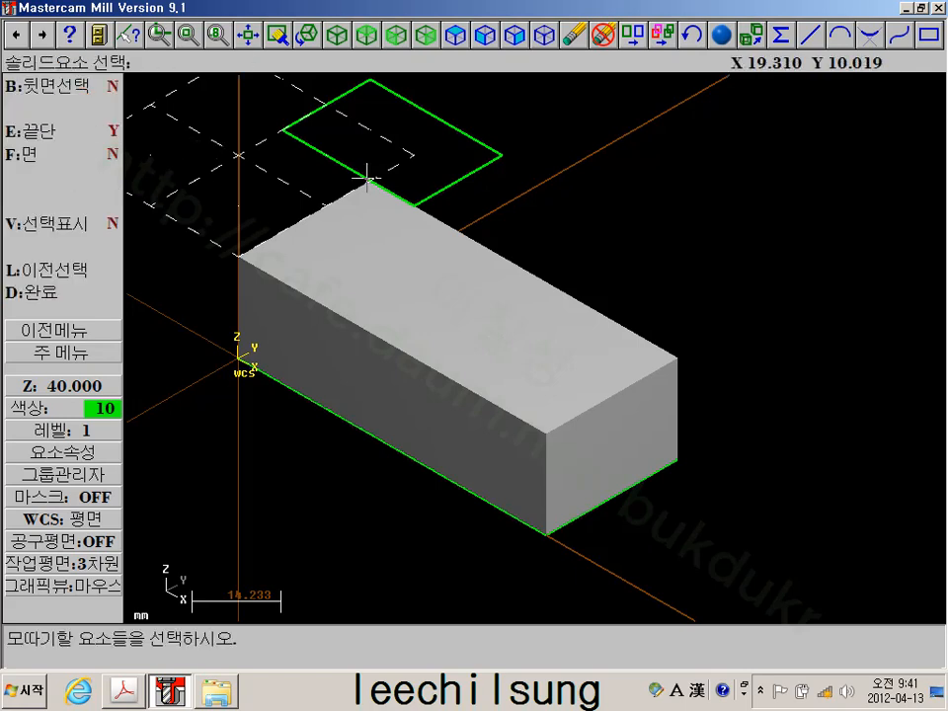
{"action": "left_click", "coordinate": [650, 375]}
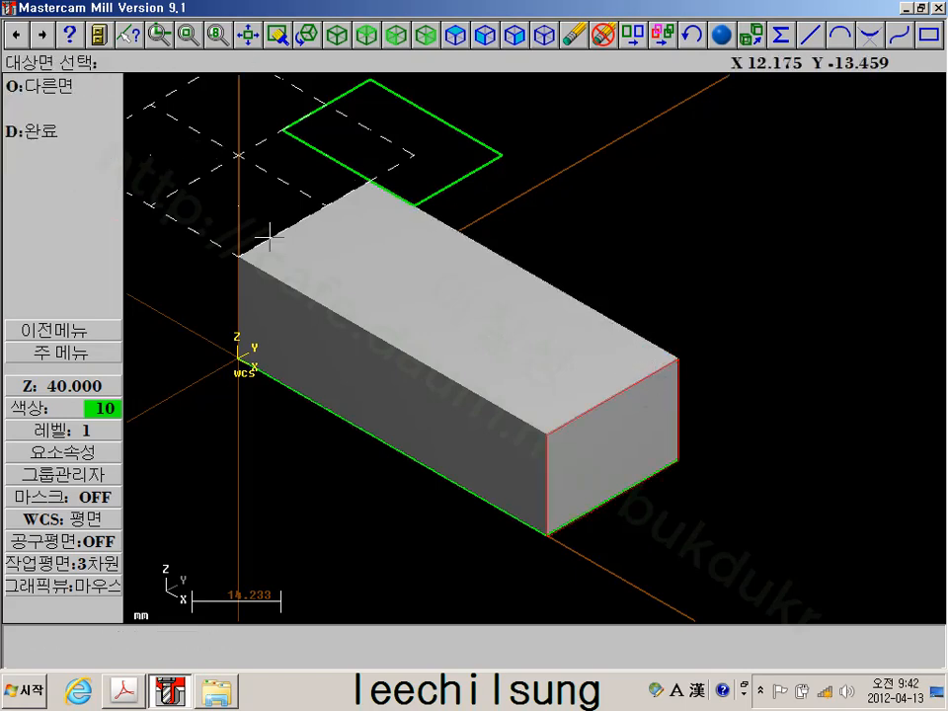
{"action": "left_click", "coordinate": [37, 135]}
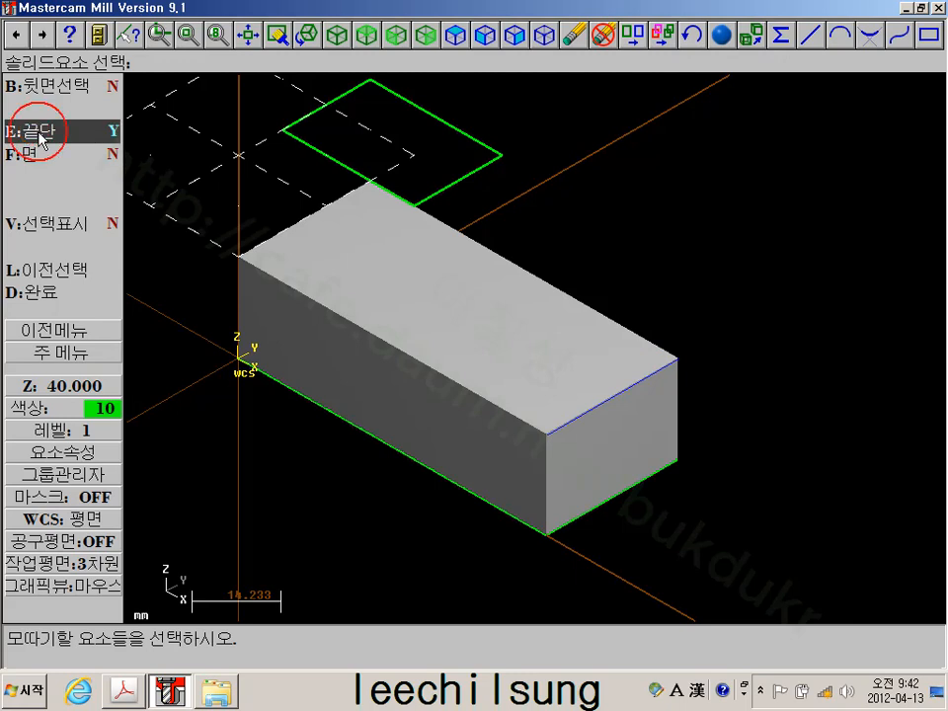
{"action": "left_click", "coordinate": [59, 294]}
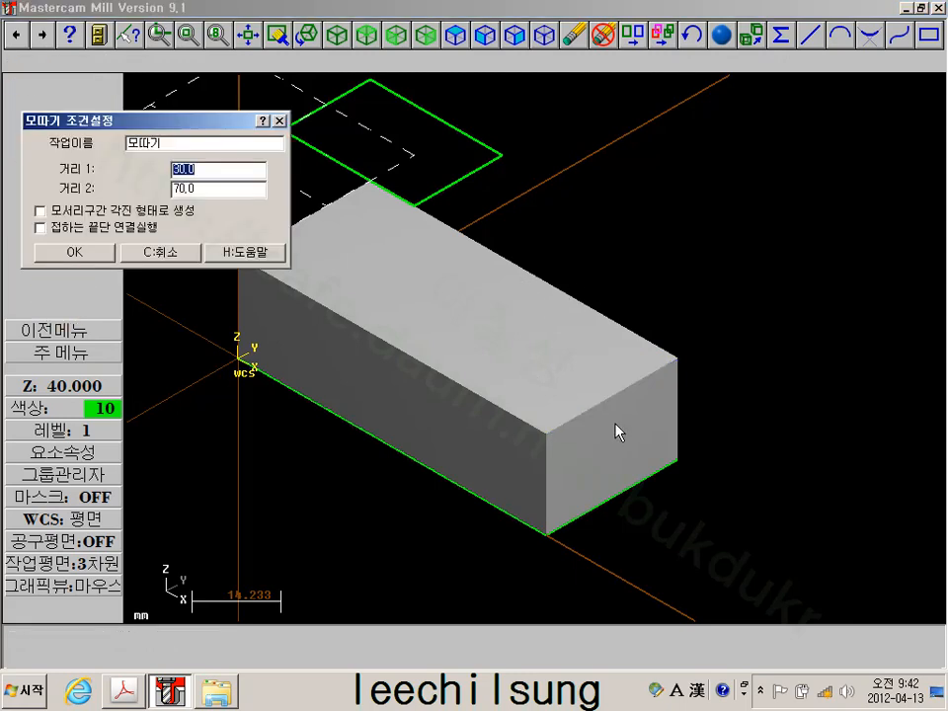
{"action": "type", "text": "10"}
{"action": "key", "text": "Tab"}
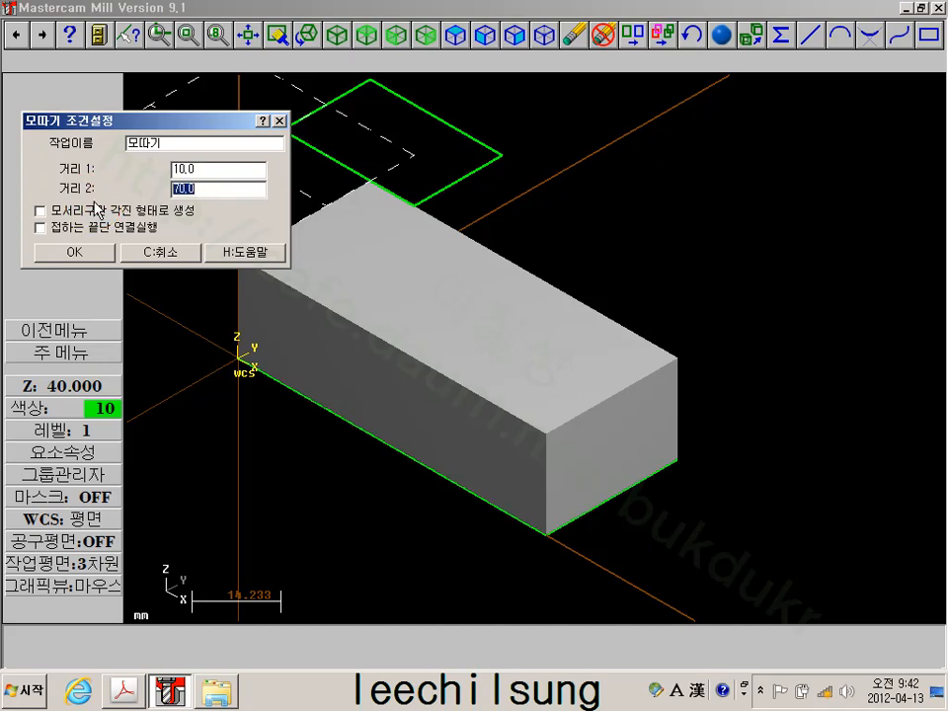
{"action": "type", "text": "40"}
{"action": "left_click", "coordinate": [62, 257]}
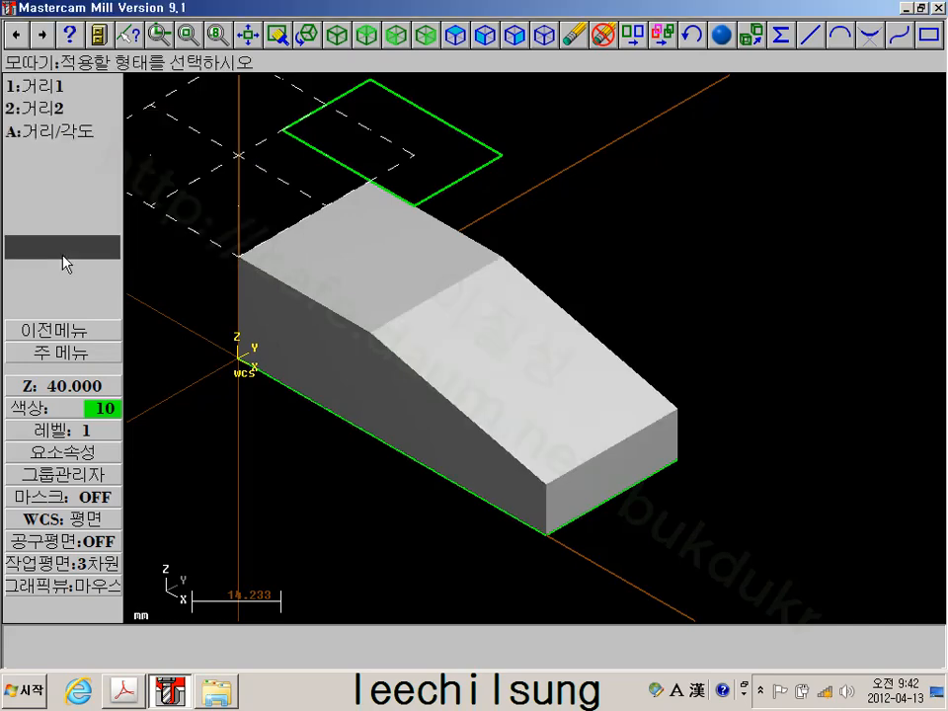
Extrude the 30 by 20 rectangle above the block downward 20 mm as an added boss (보스추가)
{"action": "scroll", "coordinate": [786, 361], "scroll_direction": "down", "scroll_amount": 1}
{"action": "middle_click_drag", "start_coordinate": [786, 361], "coordinate": [837, 392]}
{"action": "left_click", "coordinate": [842, 394]}
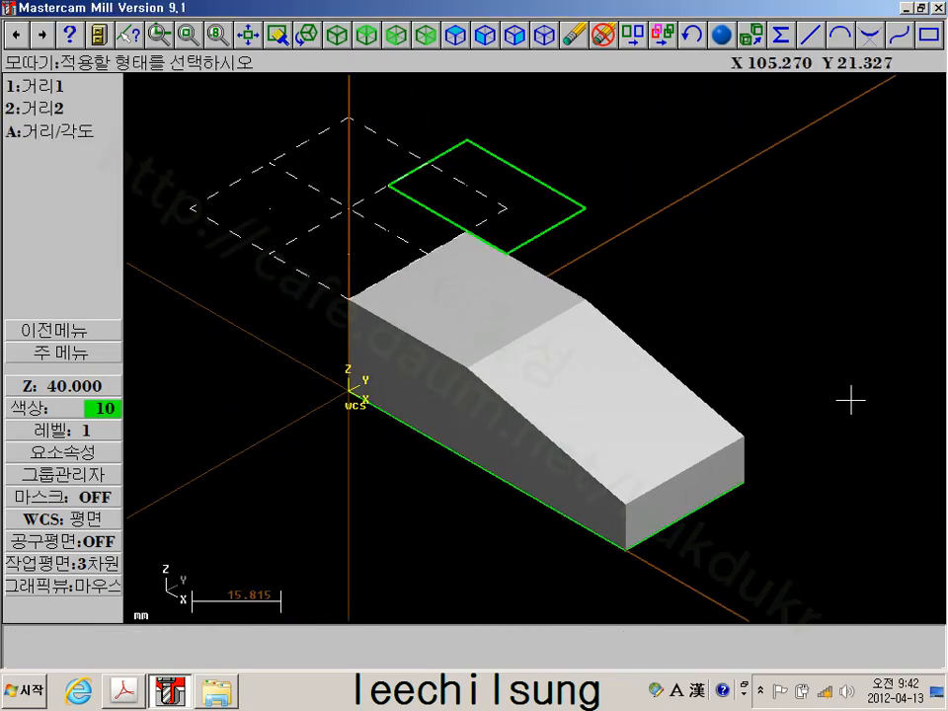
{"action": "left_click", "coordinate": [69, 352]}
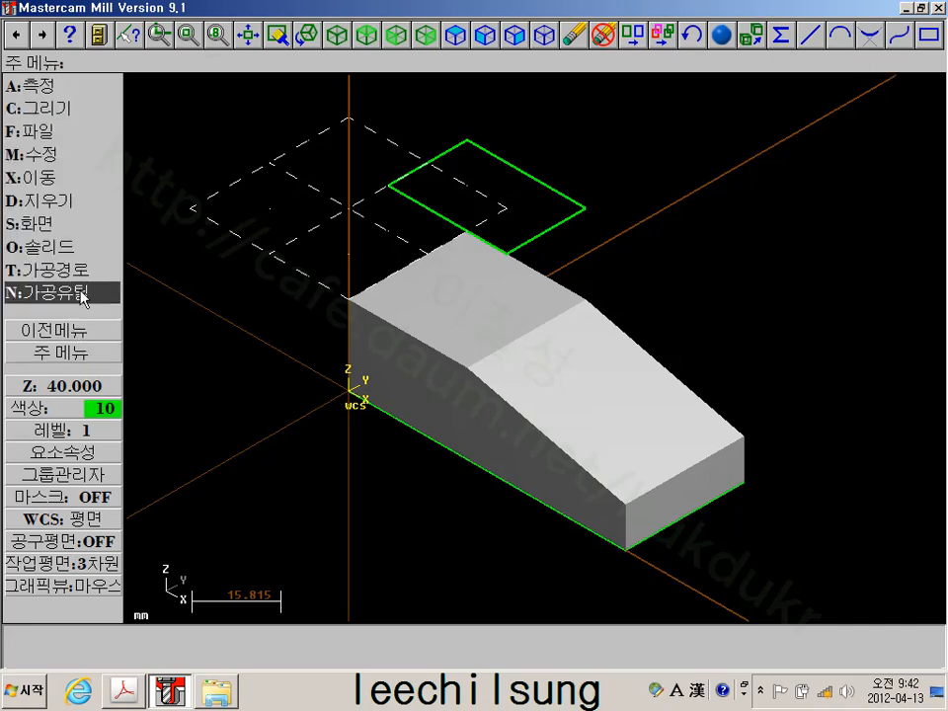
{"action": "left_click", "coordinate": [67, 248]}
{"action": "left_click", "coordinate": [57, 85]}
{"action": "left_click", "coordinate": [426, 163]}
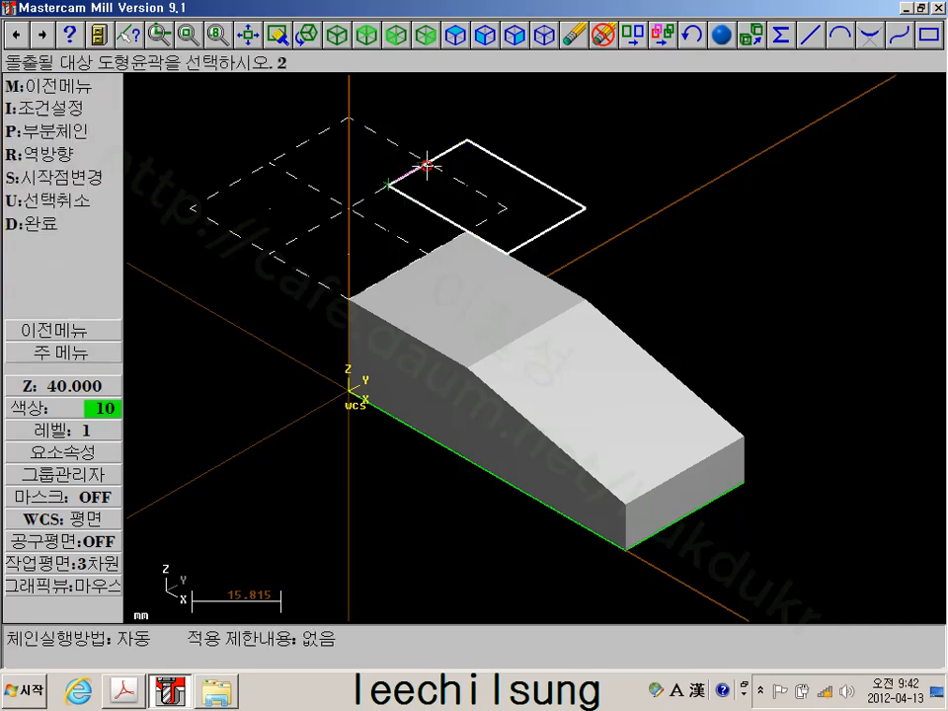
{"action": "left_click", "coordinate": [71, 225]}
{"action": "left_click", "coordinate": [54, 268]}
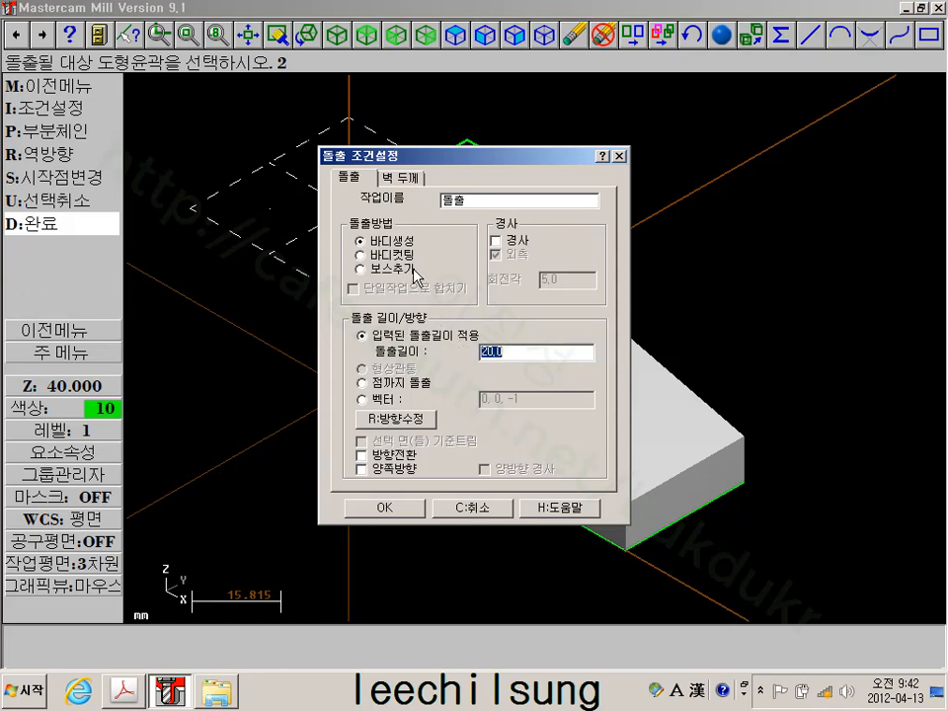
{"action": "left_click", "coordinate": [361, 267]}
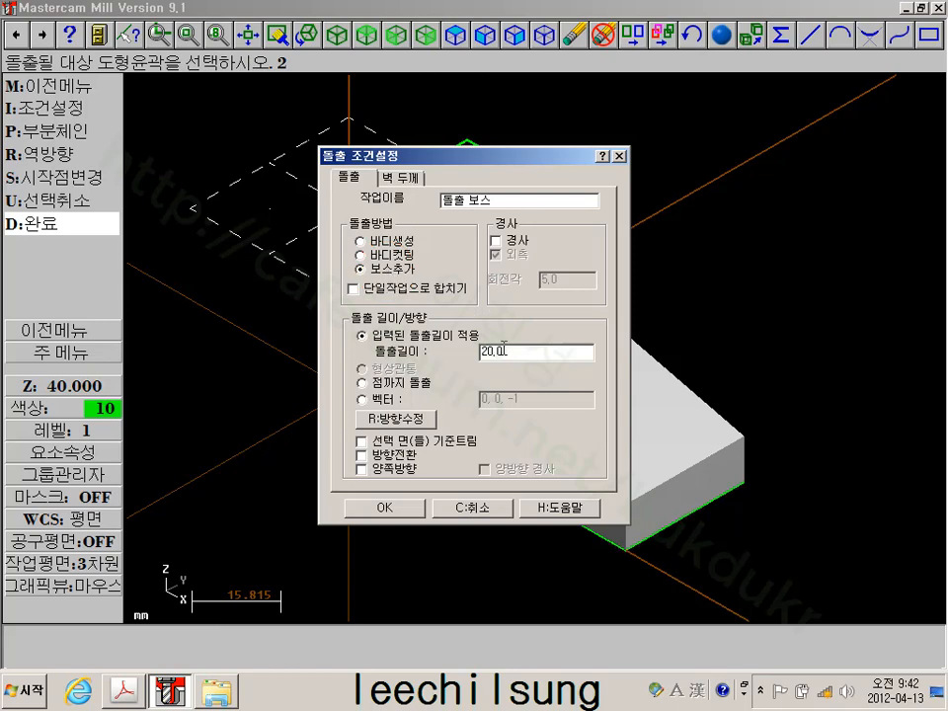
{"action": "left_click", "coordinate": [384, 507]}
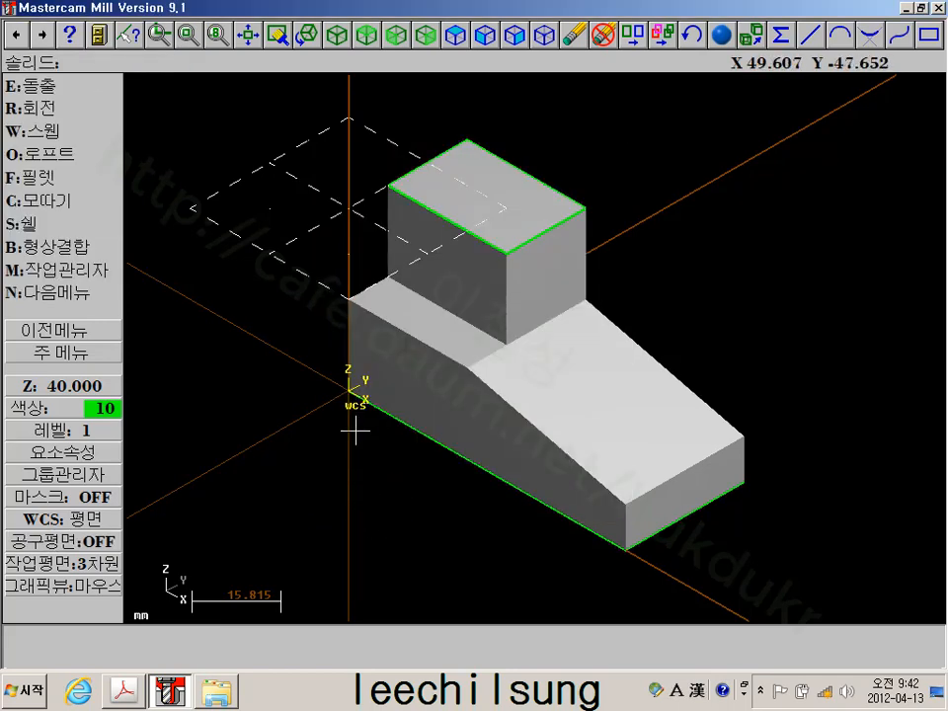
Switch to 33.pdf in Adobe Acrobat and pencil freehand marks on exercise 36 along the lower step, the boss's side and the body's height
{"action": "scroll", "coordinate": [355, 431], "scroll_direction": "up", "scroll_amount": 1}
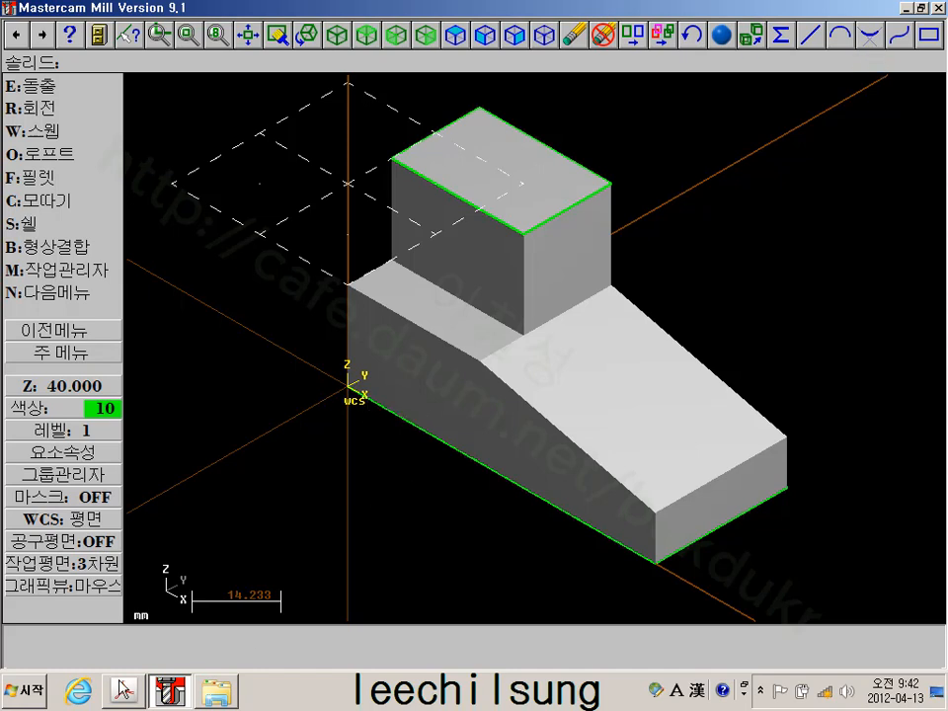
{"action": "key", "text": "alt+Tab"}
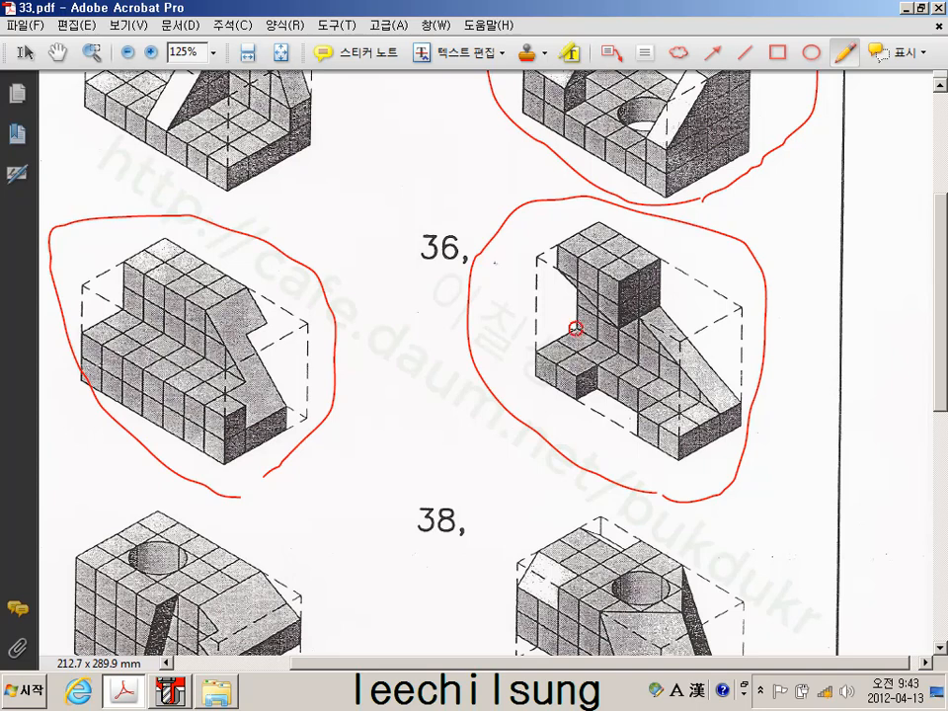
{"action": "left_click_drag", "start_coordinate": [578, 329], "coordinate": [598, 346]}
{"action": "mouse_move", "coordinate": [659, 261]}
{"action": "left_mouse_down"}
{"action": "mouse_move", "coordinate": [651, 284]}
{"action": "mouse_move", "coordinate": [677, 287]}
{"action": "left_mouse_up"}
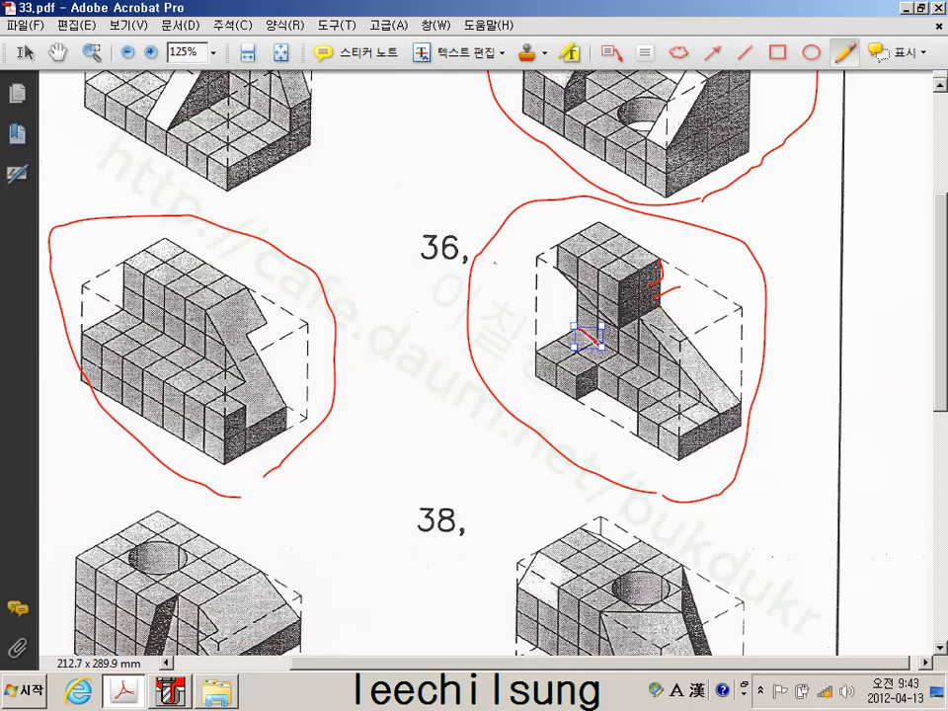
{"action": "mouse_move", "coordinate": [640, 329]}
{"action": "left_mouse_down"}
{"action": "mouse_move", "coordinate": [661, 364]}
{"action": "mouse_move", "coordinate": [641, 398]}
{"action": "left_mouse_up"}
Switch back to Mastercam, set the base block's extrusion (돌출) length to 30 mm and regenerate the solid
{"action": "left_click", "coordinate": [171, 694]}
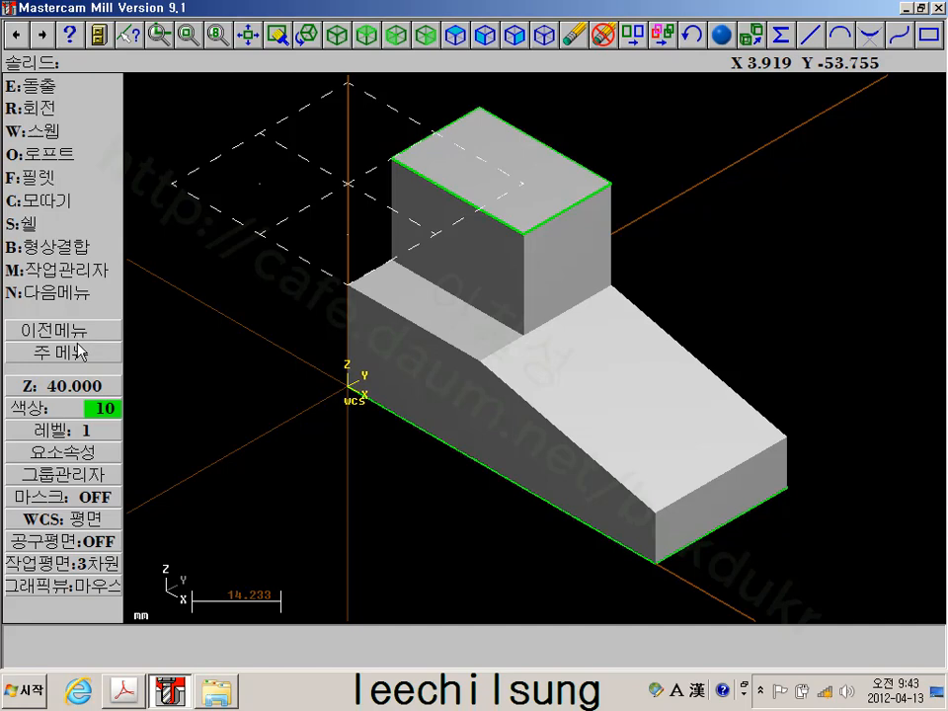
{"action": "left_click", "coordinate": [74, 268]}
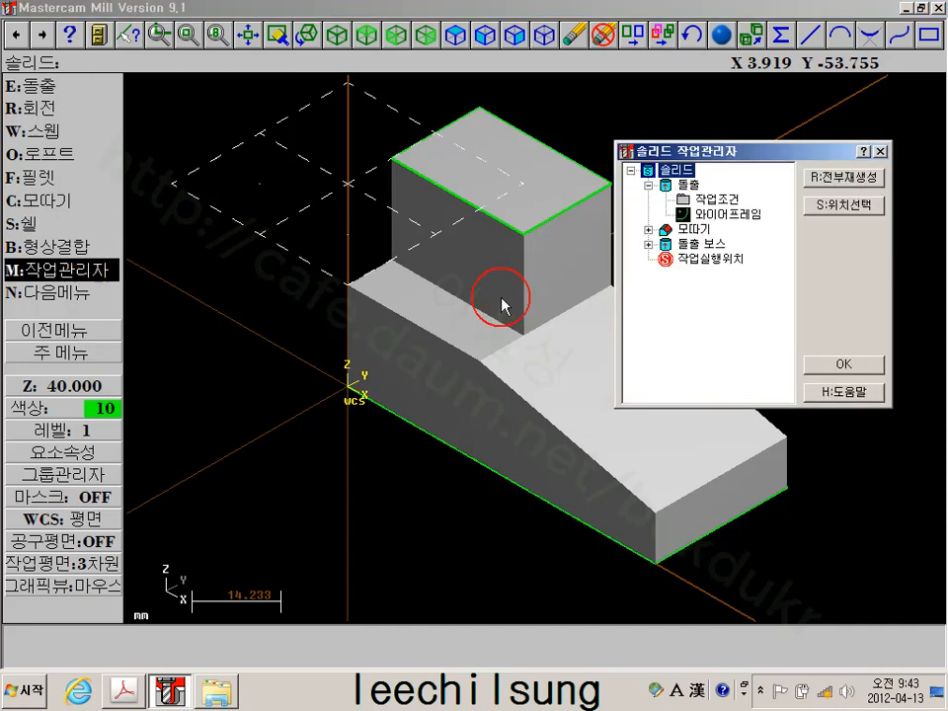
{"action": "double_click", "coordinate": [713, 199]}
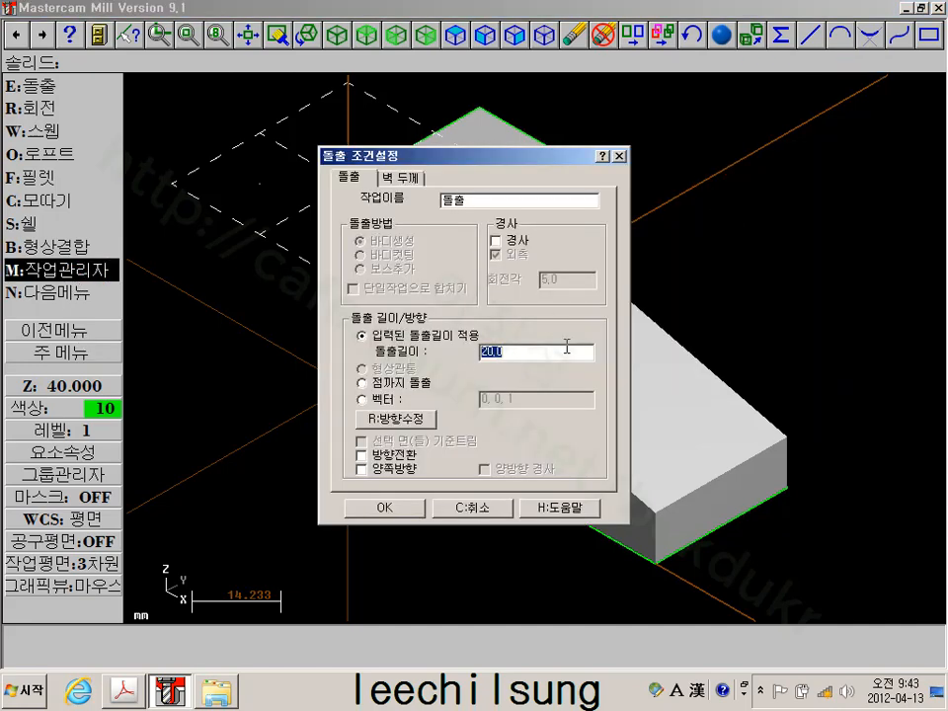
{"action": "type", "text": "30"}
{"action": "left_click", "coordinate": [401, 509]}
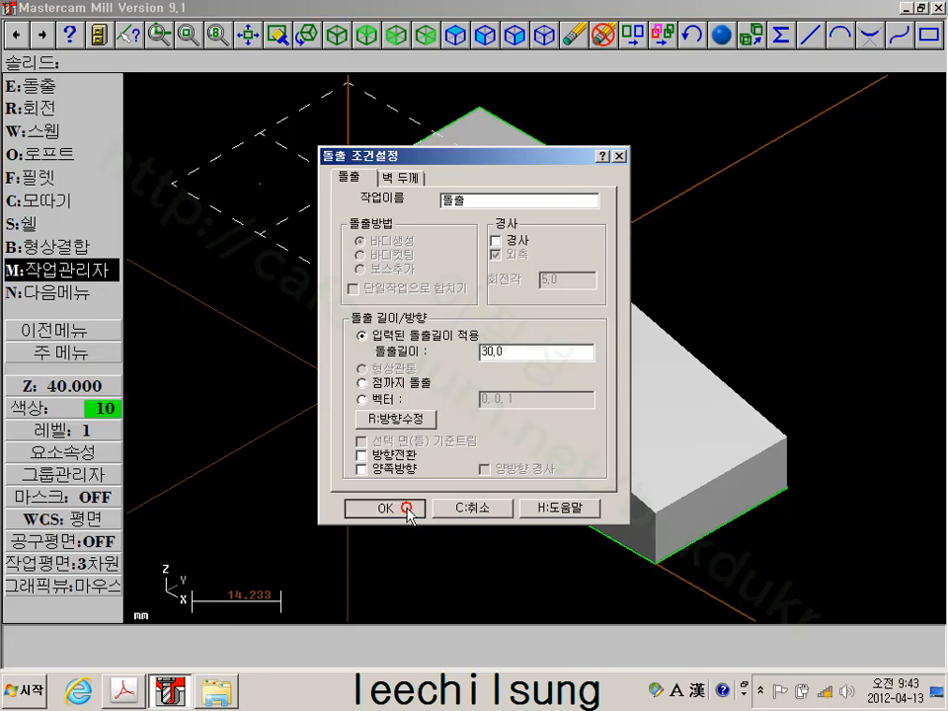
{"action": "left_click", "coordinate": [836, 180]}
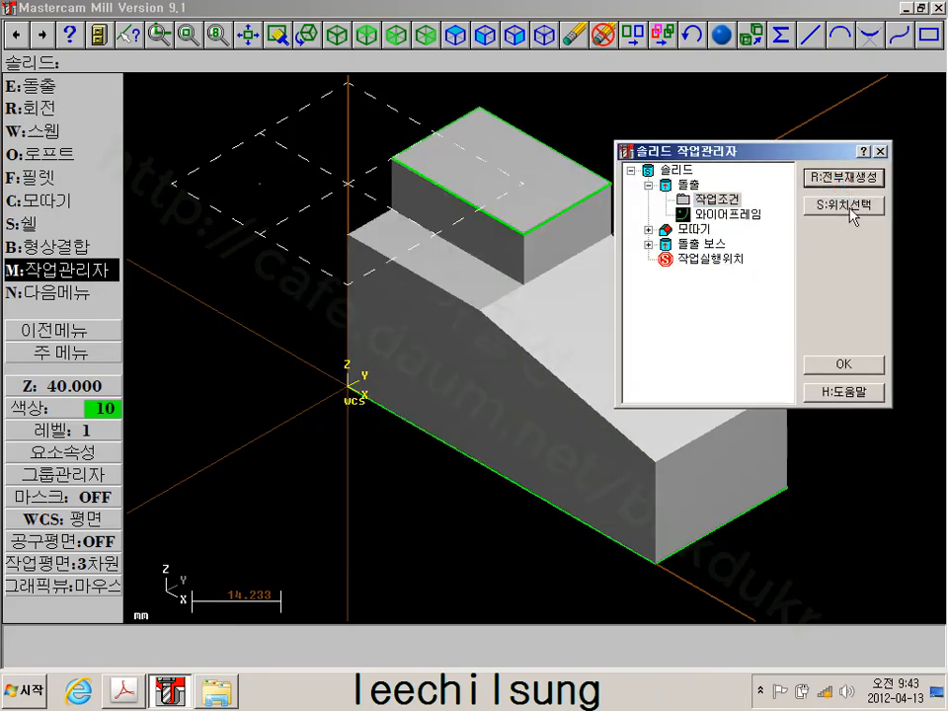
Set the first distance (거리 1) of the block's chamfer (모따기) to 20 mm and regenerate the solid
{"action": "left_click_drag", "start_coordinate": [774, 152], "coordinate": [291, 214]}
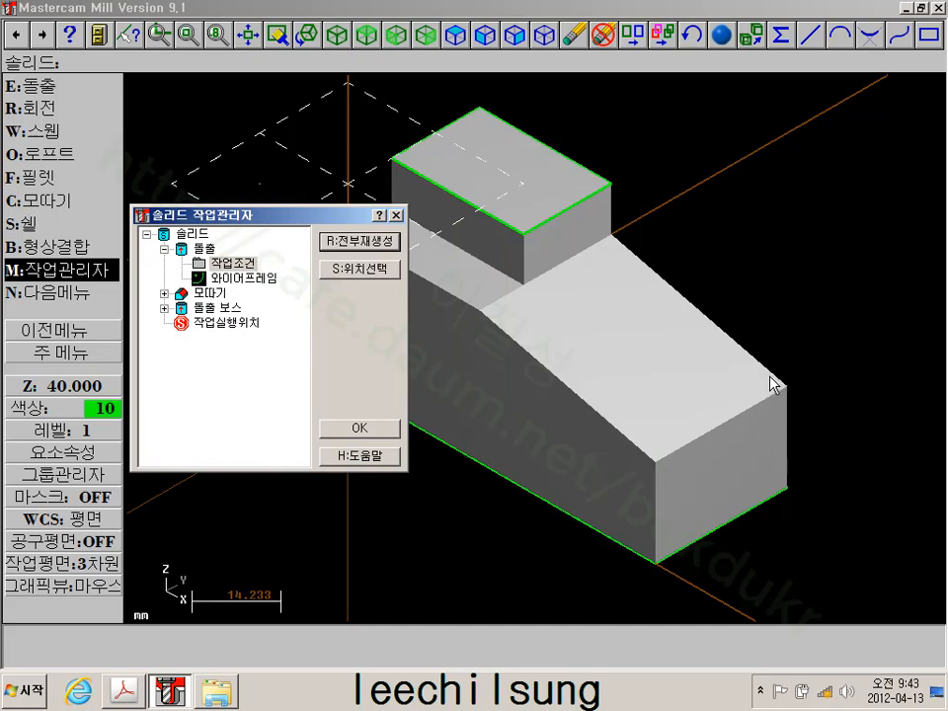
{"action": "left_click", "coordinate": [164, 293]}
{"action": "double_click", "coordinate": [225, 307]}
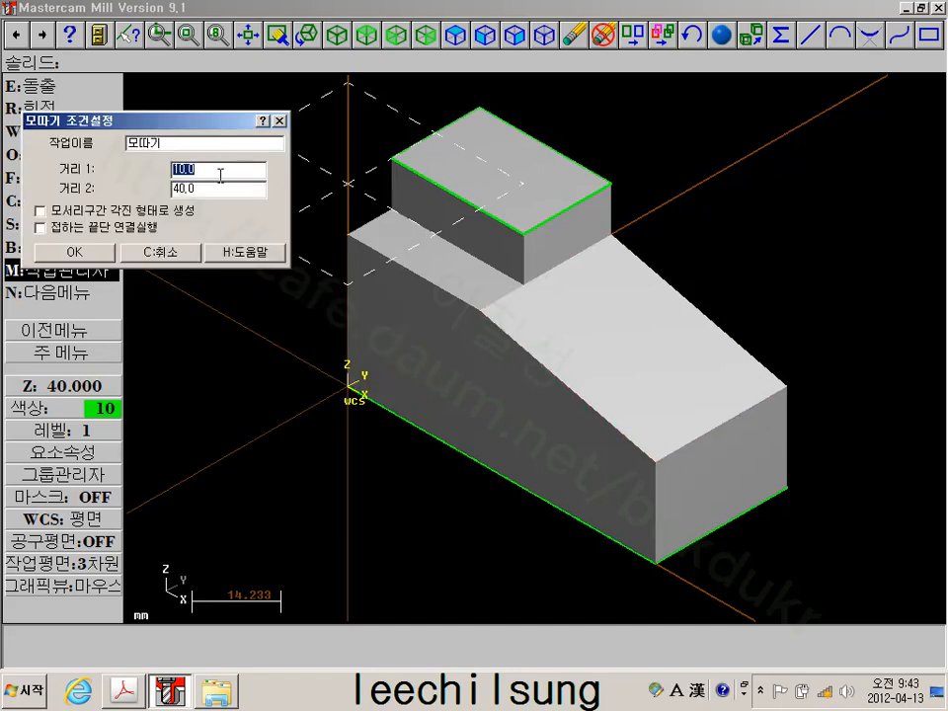
{"action": "type", "text": "20"}
{"action": "left_click", "coordinate": [94, 250]}
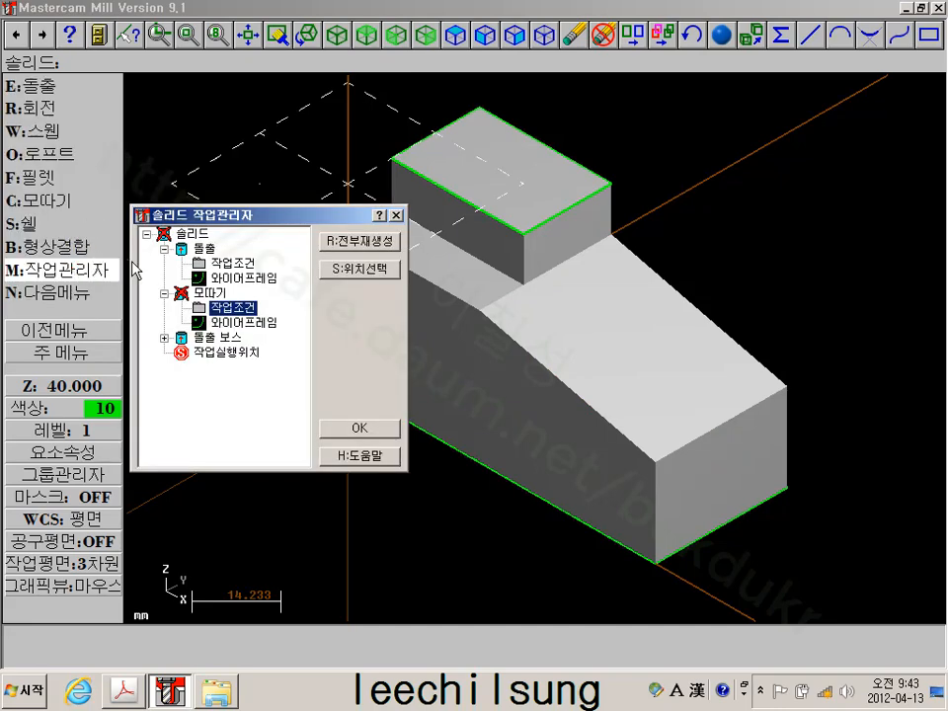
{"action": "left_click", "coordinate": [357, 258]}
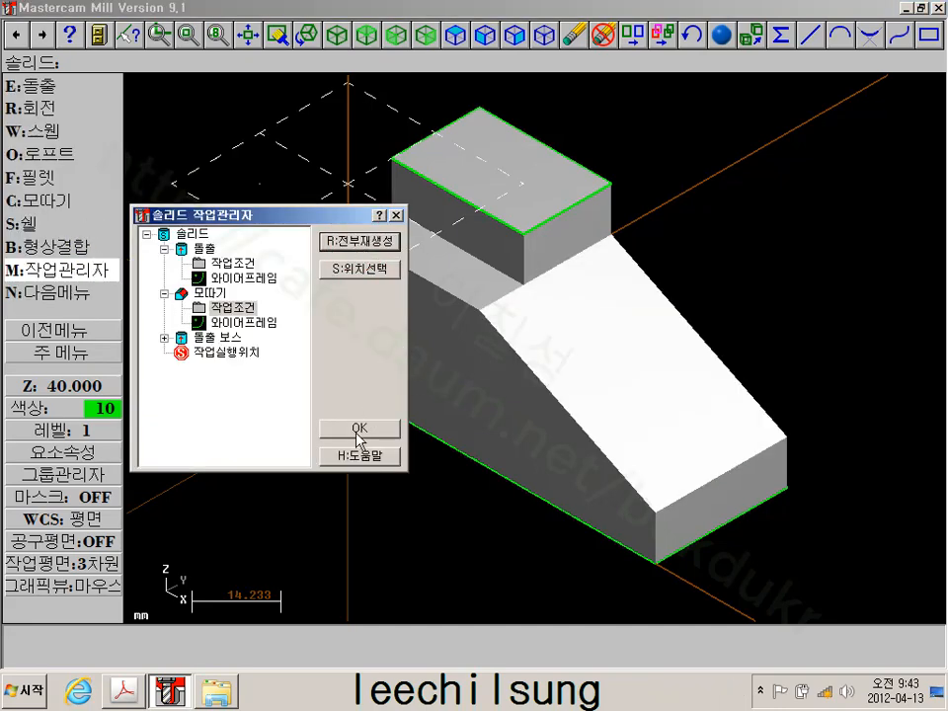
{"action": "left_click", "coordinate": [359, 428]}
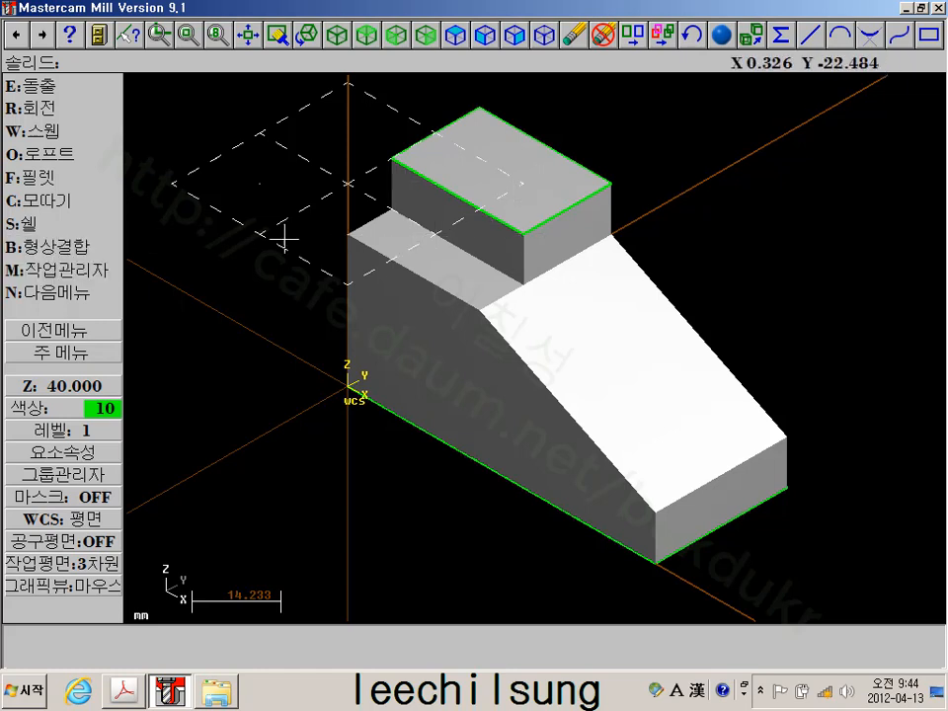
Set the added boss (돌출 보스) to extrude 10 mm in both directions (양쪽방향) and regenerate the solid
{"action": "left_click", "coordinate": [60, 269]}
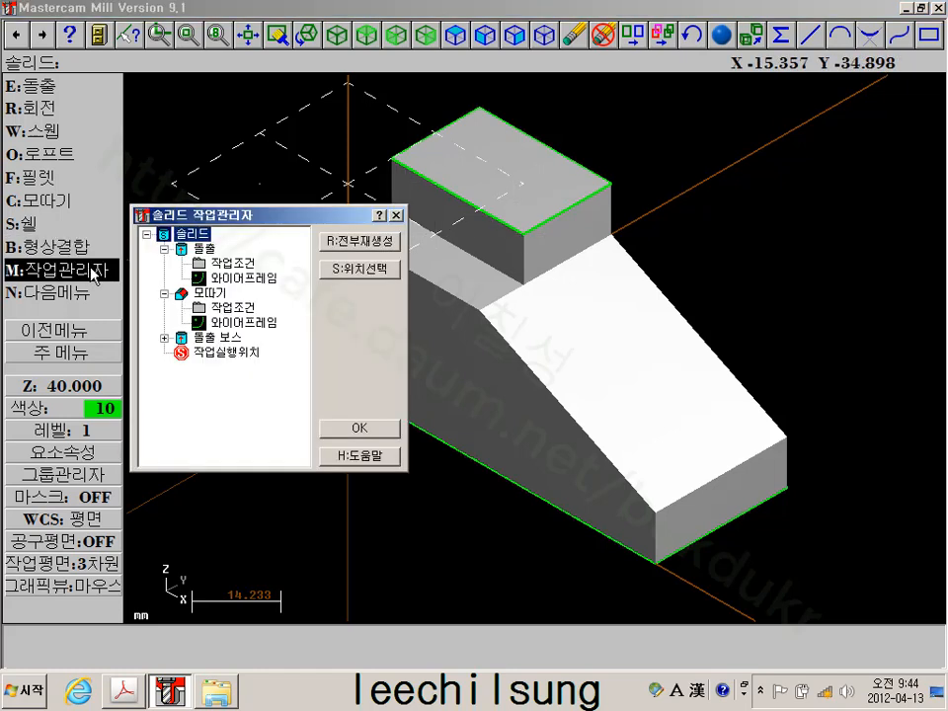
{"action": "double_click", "coordinate": [217, 336]}
{"action": "double_click", "coordinate": [227, 353]}
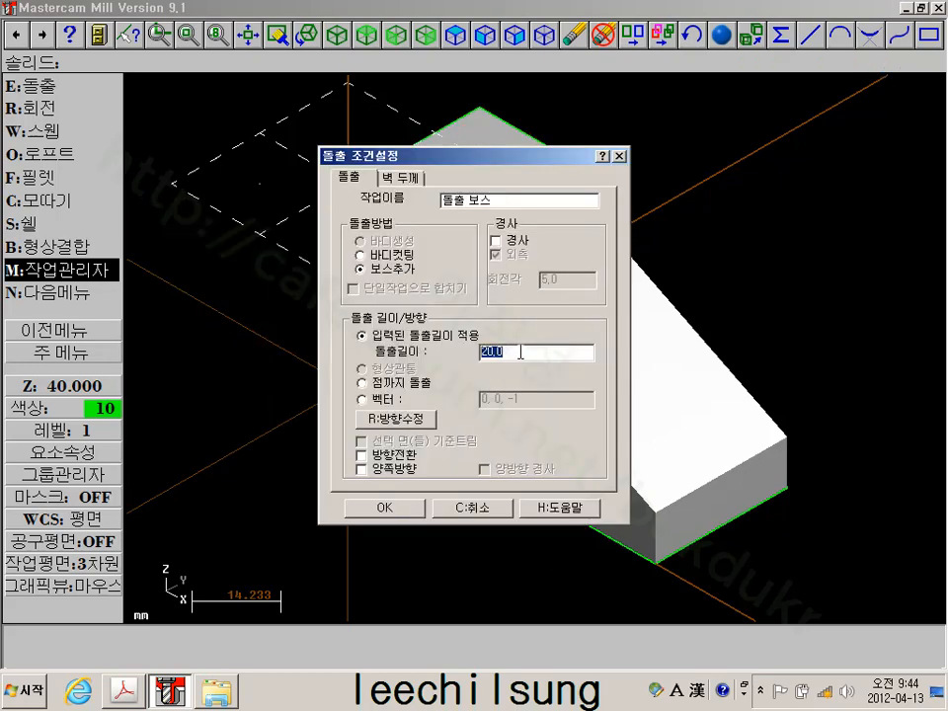
{"action": "type", "text": "10"}
{"action": "type", "text": ".5"}
{"action": "left_click", "coordinate": [384, 507]}
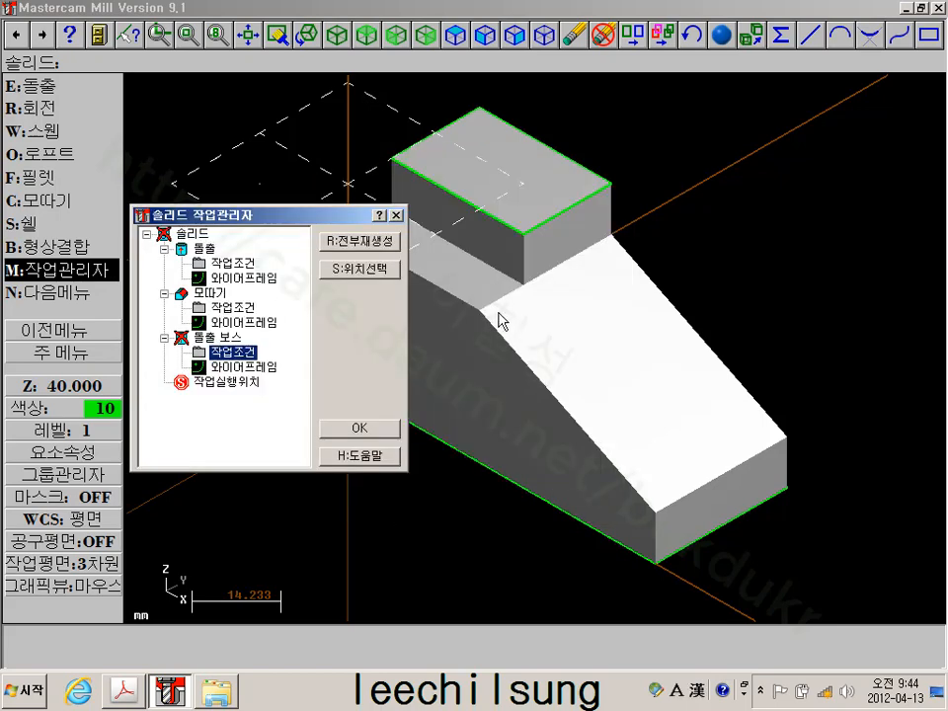
{"action": "left_click", "coordinate": [375, 241]}
{"action": "left_click", "coordinate": [339, 429]}
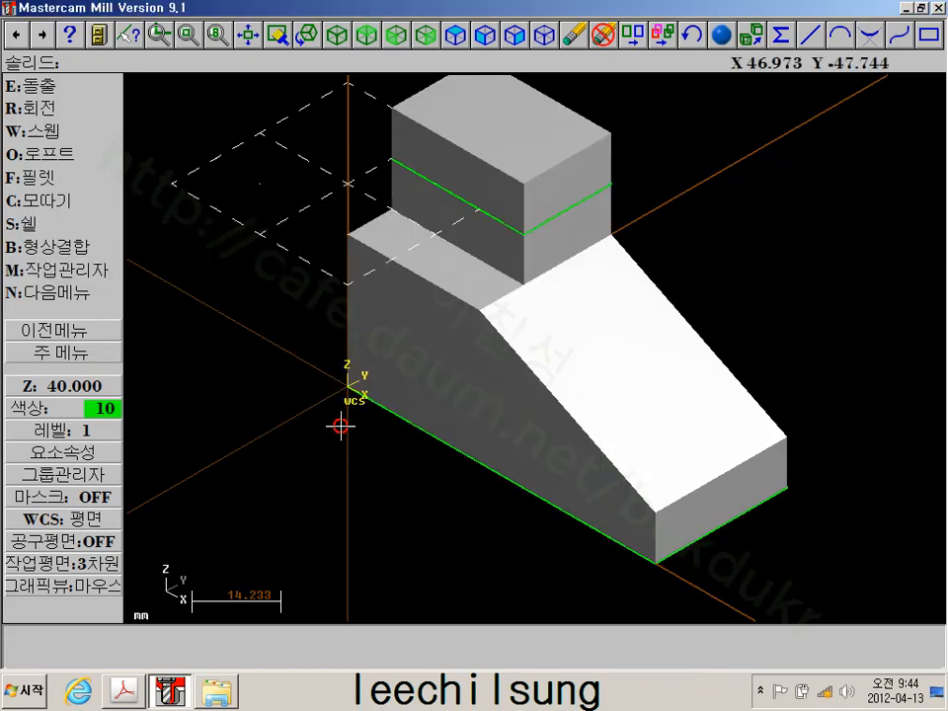
Set the construction plane (작업평면) to front (정면) with its depth taken from the origin, Z 0
{"action": "scroll", "coordinate": [521, 334], "scroll_direction": "down", "scroll_amount": 2}
{"action": "middle_click_drag", "start_coordinate": [520, 330], "coordinate": [592, 349]}
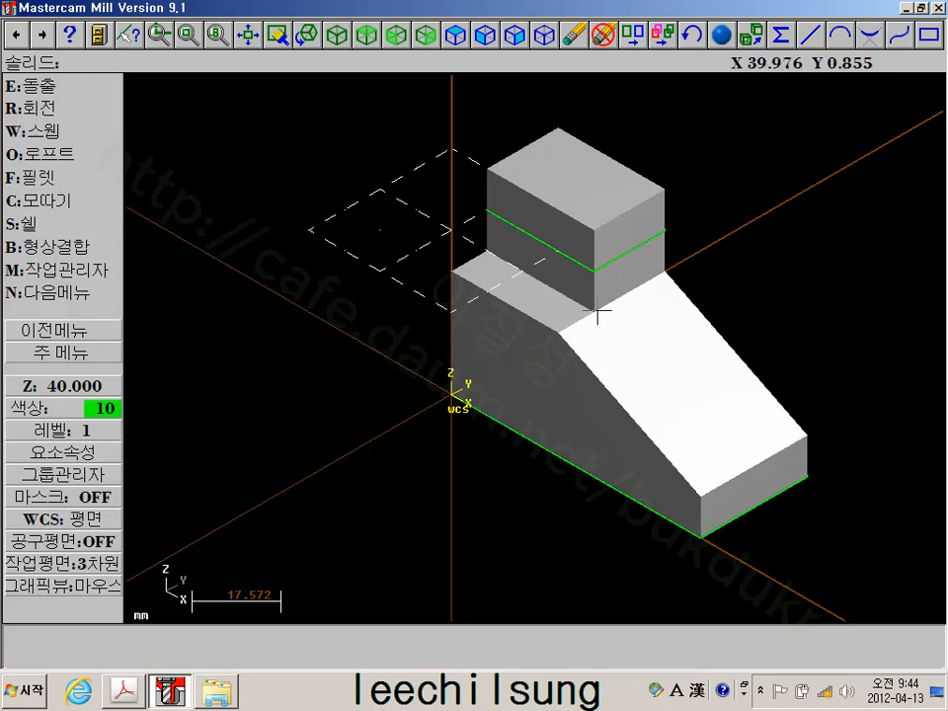
{"action": "middle_click_drag", "start_coordinate": [570, 299], "coordinate": [535, 305]}
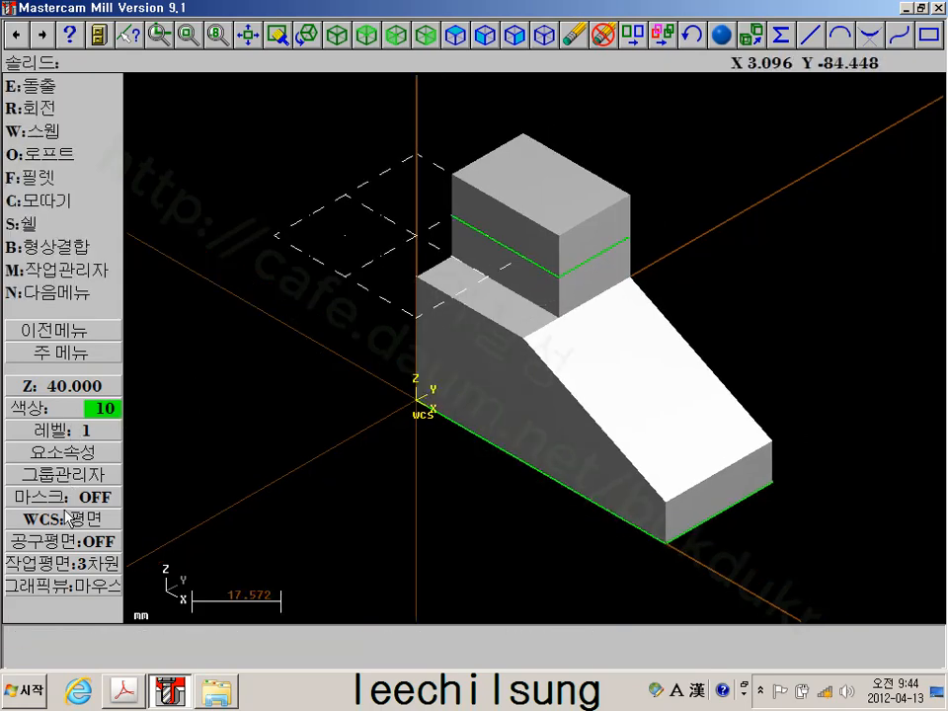
{"action": "left_click", "coordinate": [60, 563]}
{"action": "left_click", "coordinate": [55, 131]}
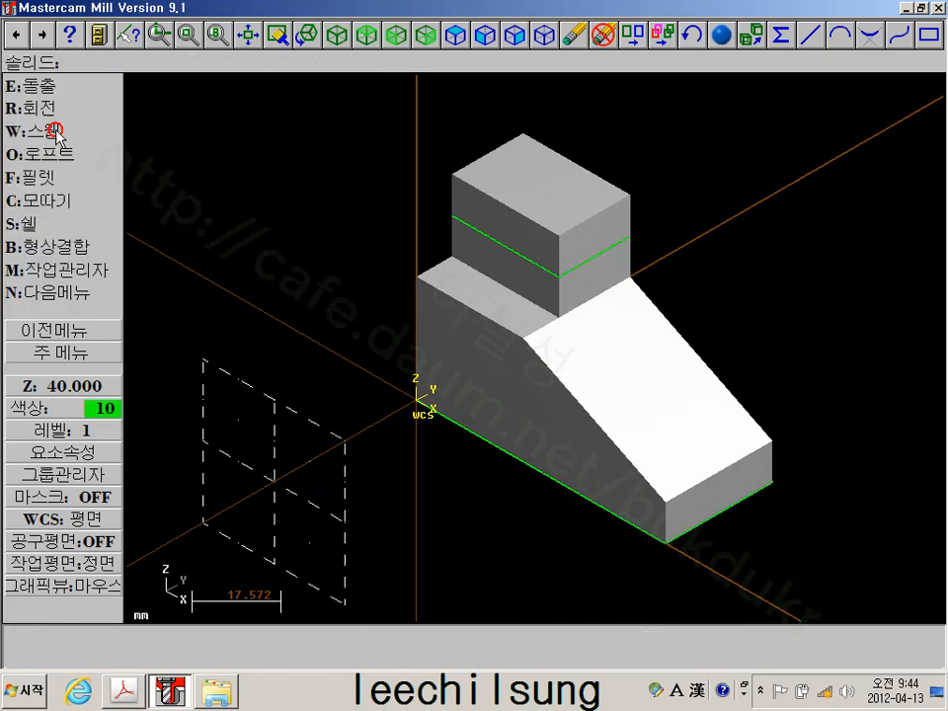
{"action": "left_click", "coordinate": [94, 385]}
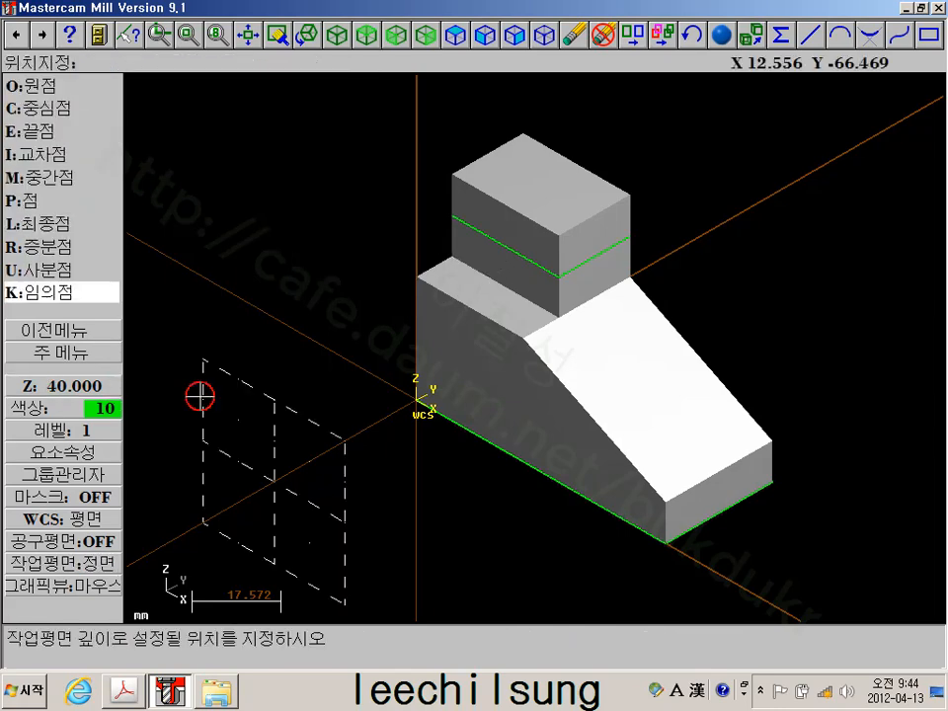
{"action": "left_click", "coordinate": [415, 395]}
{"action": "scroll", "coordinate": [414, 395], "scroll_direction": "up", "scroll_amount": 1}
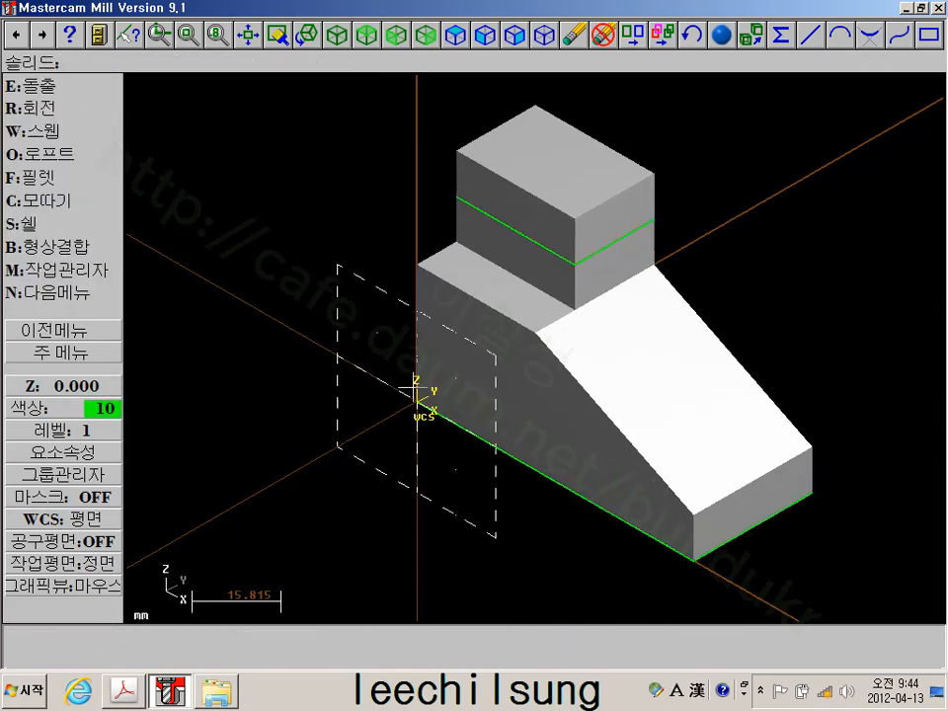
Draw a 70 by 40 mm one-point rectangle on the front plane, anchoring its upper-left corner at the boss's top corner endpoint
{"action": "left_click", "coordinate": [85, 353]}
{"action": "left_click", "coordinate": [61, 111]}
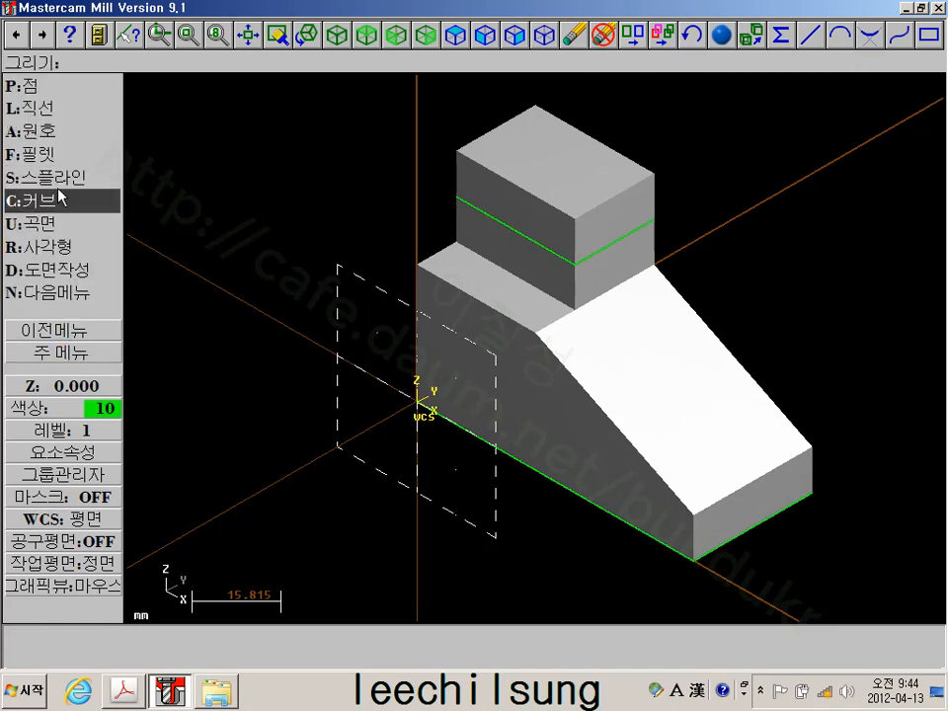
{"action": "left_click", "coordinate": [45, 246]}
{"action": "left_click", "coordinate": [49, 89]}
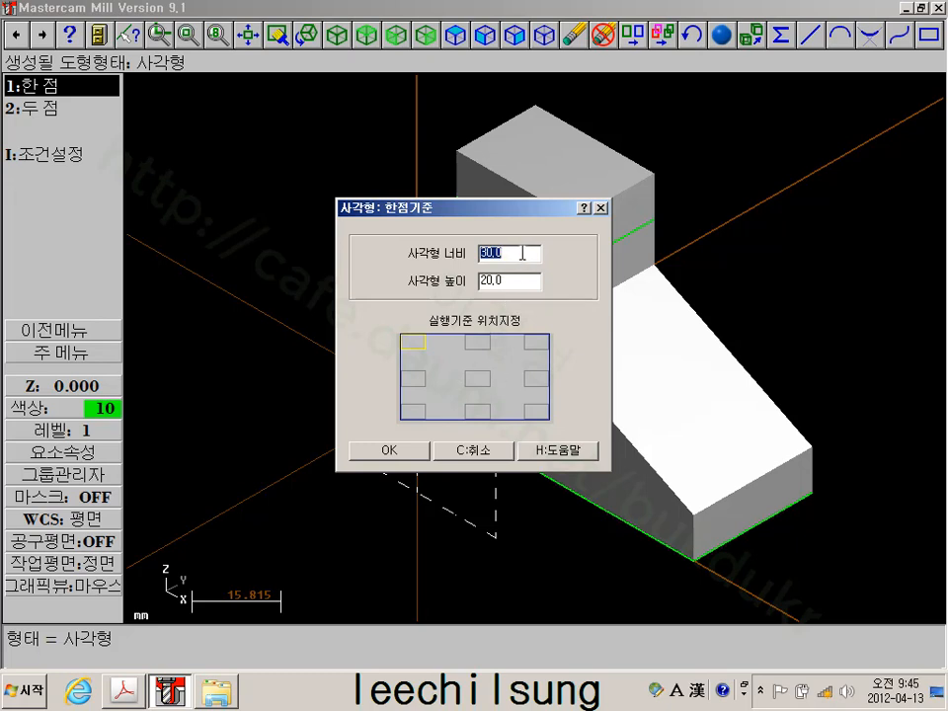
{"action": "type", "text": "70"}
{"action": "key", "text": "Tab"}
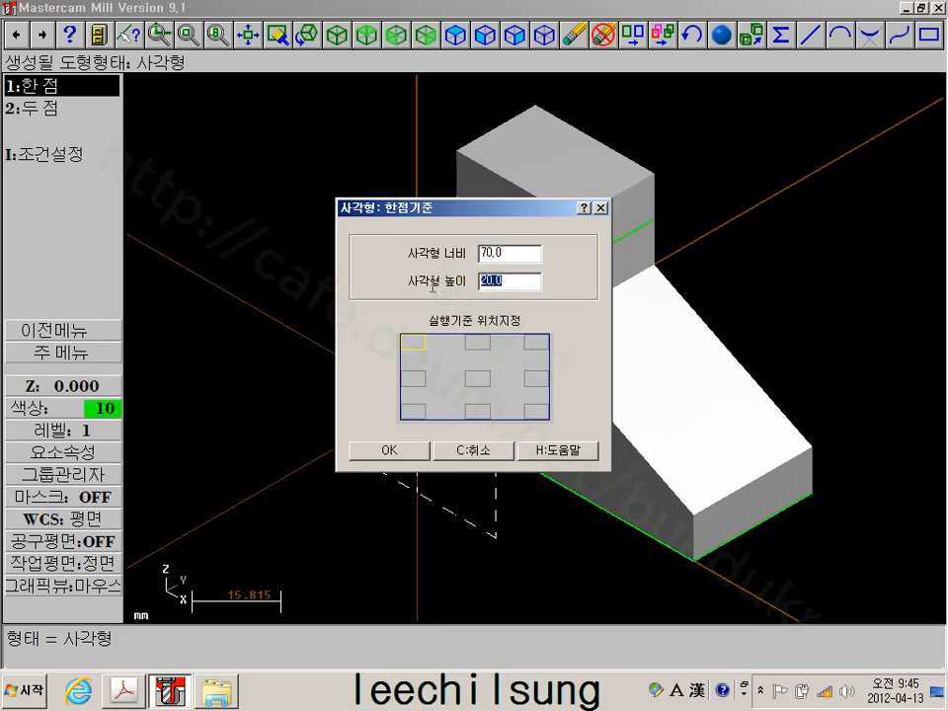
{"action": "type", "text": "40"}
{"action": "key", "text": "Return"}
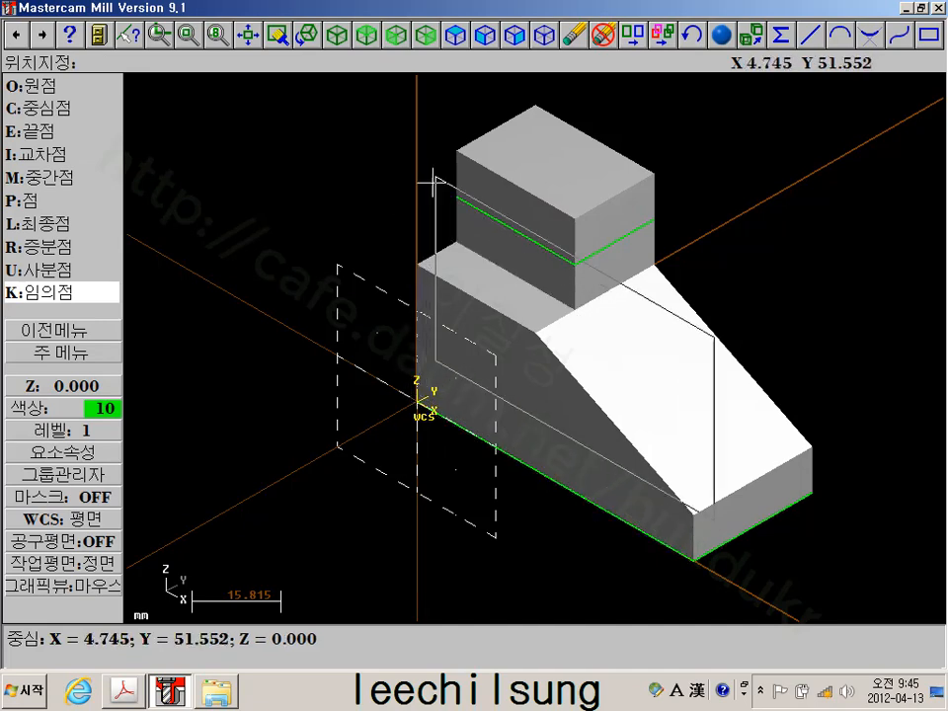
{"action": "key", "text": "e"}
{"action": "left_click", "coordinate": [454, 148]}
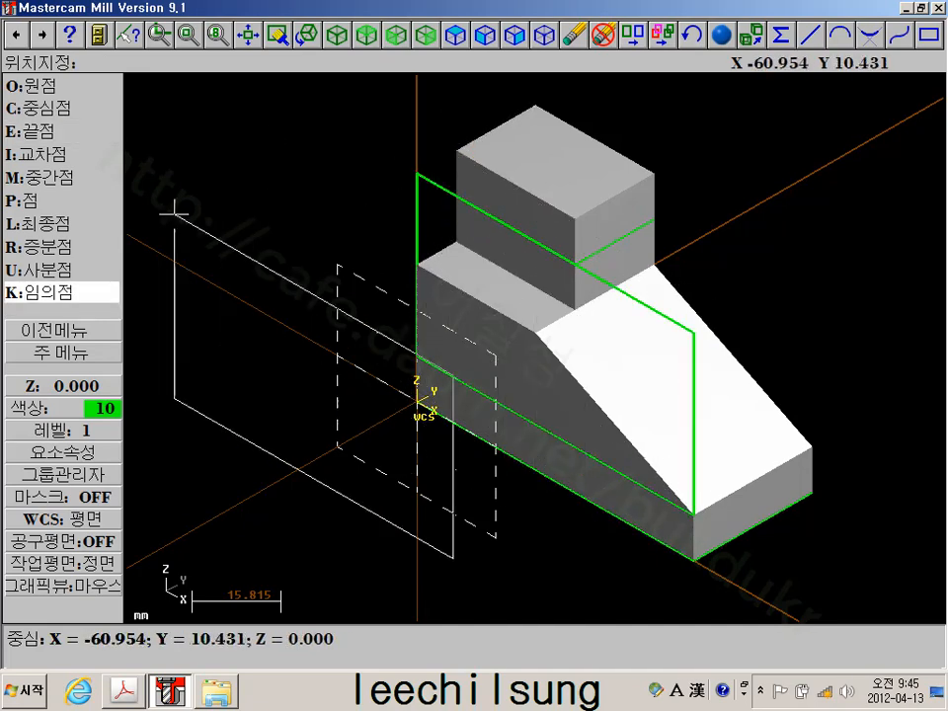
Cut the body (바디컷팅) with the 70 by 40 rectangle, extruding 10 mm in both directions (양쪽방향)
{"action": "left_click", "coordinate": [81, 352]}
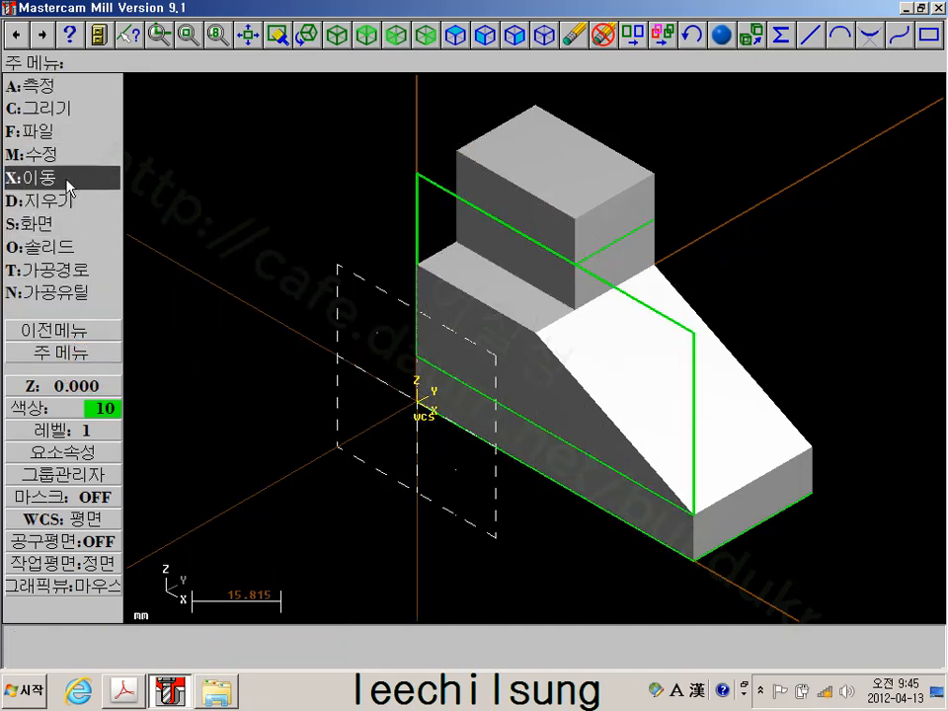
{"action": "left_click", "coordinate": [55, 246]}
{"action": "left_click", "coordinate": [33, 85]}
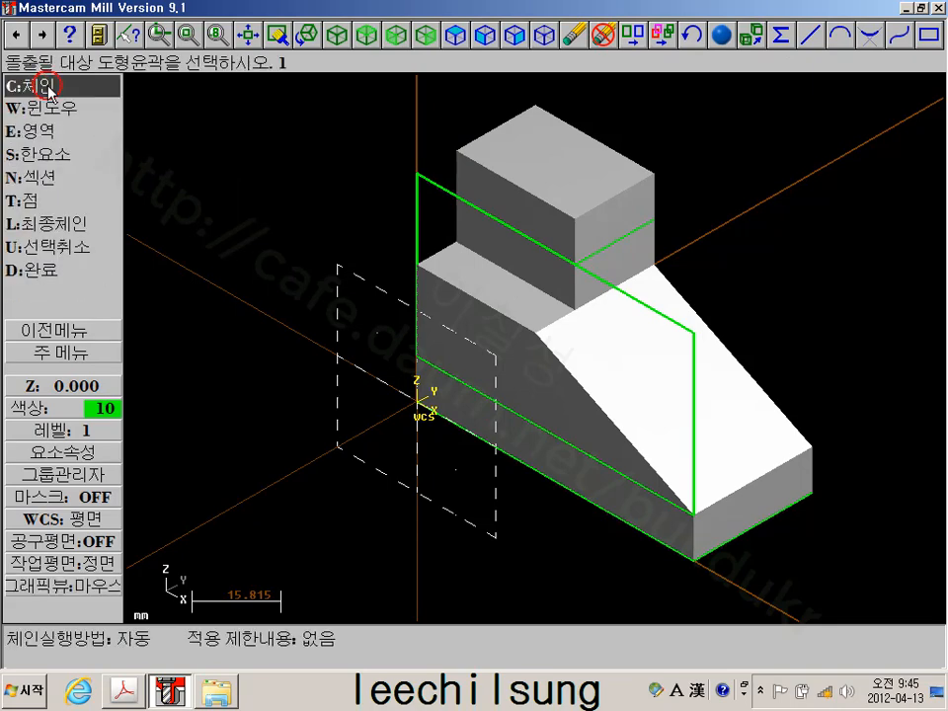
{"action": "left_click", "coordinate": [416, 198]}
{"action": "left_click", "coordinate": [45, 224]}
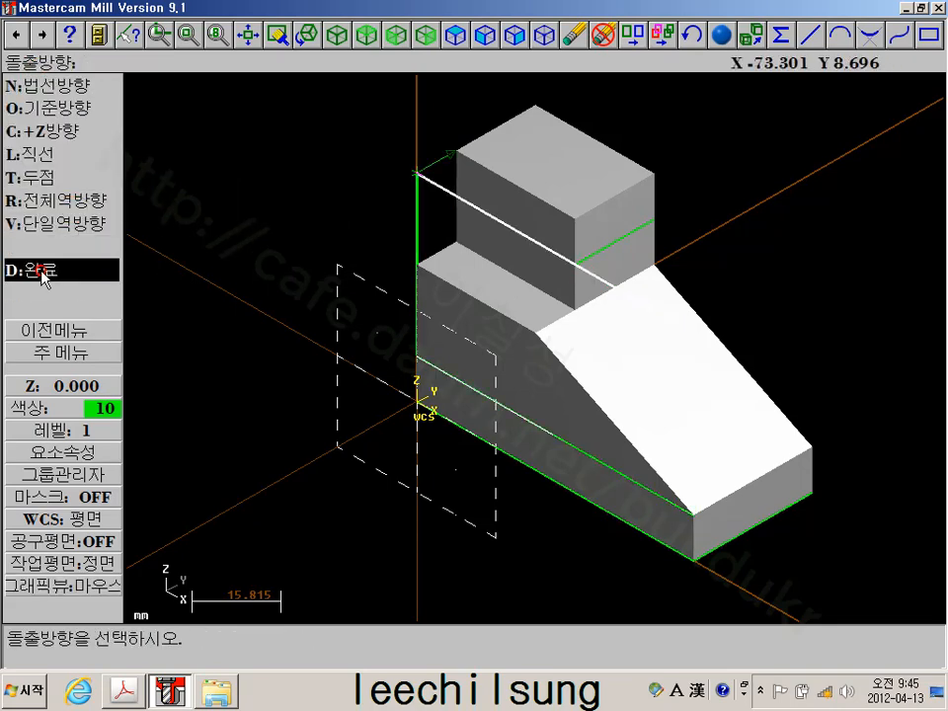
{"action": "left_click", "coordinate": [35, 269]}
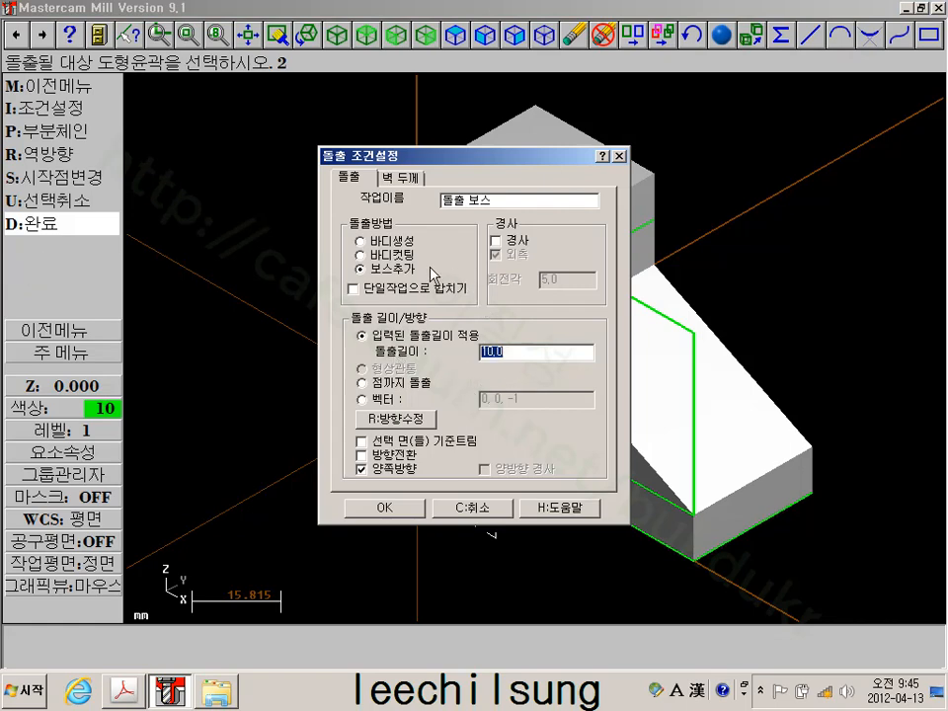
{"action": "left_click", "coordinate": [378, 254]}
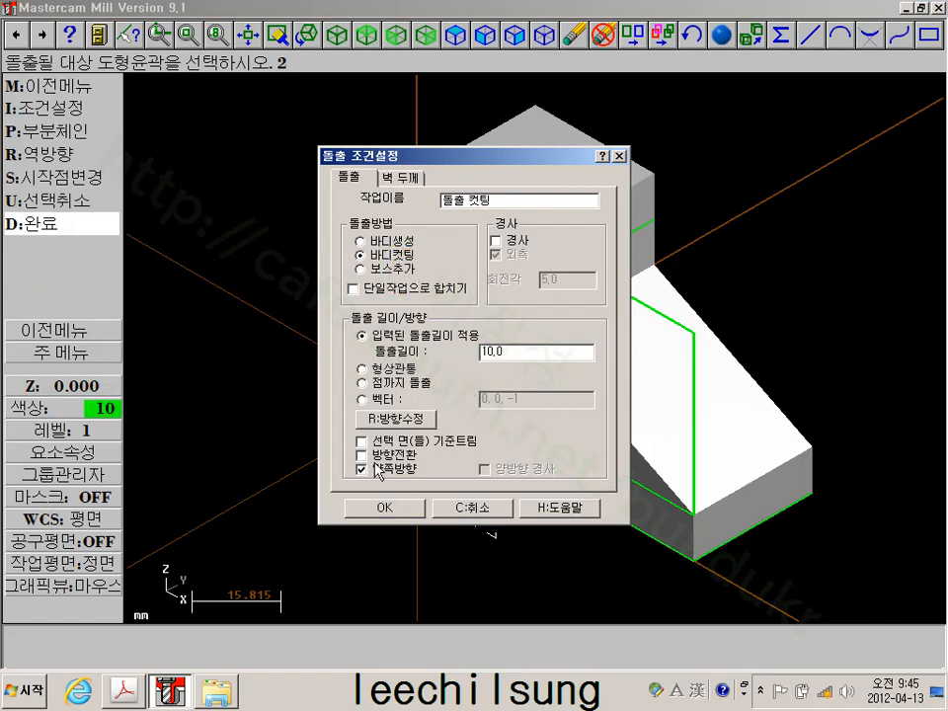
{"action": "left_click", "coordinate": [382, 506]}
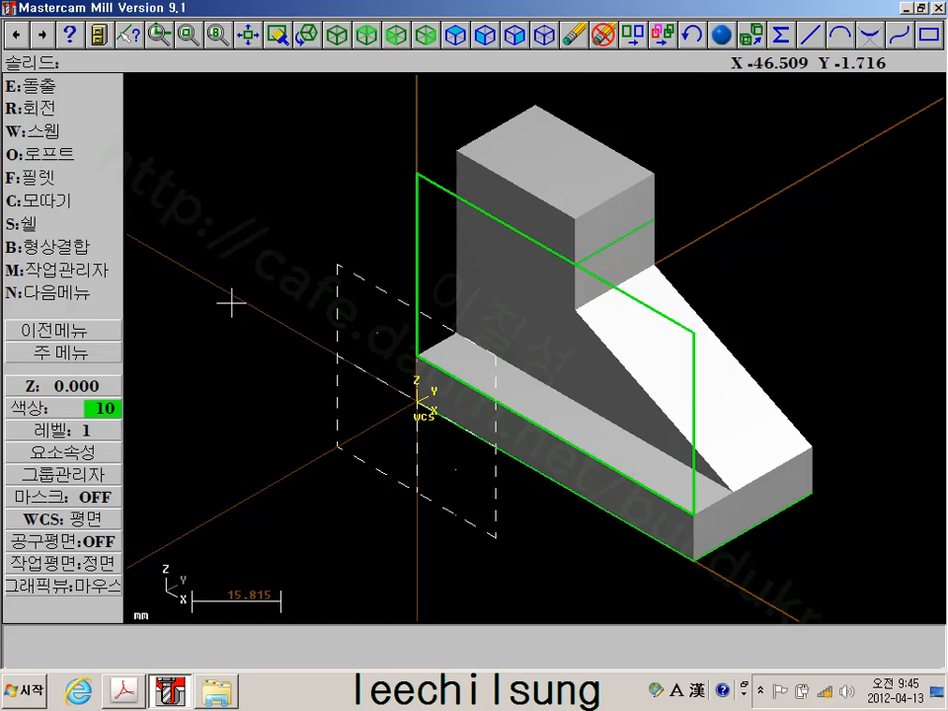
Set the construction plane to top (평면) with its depth taken from the lower step's upper corner, Z 10, for another rectangle
{"action": "left_click", "coordinate": [20, 353]}
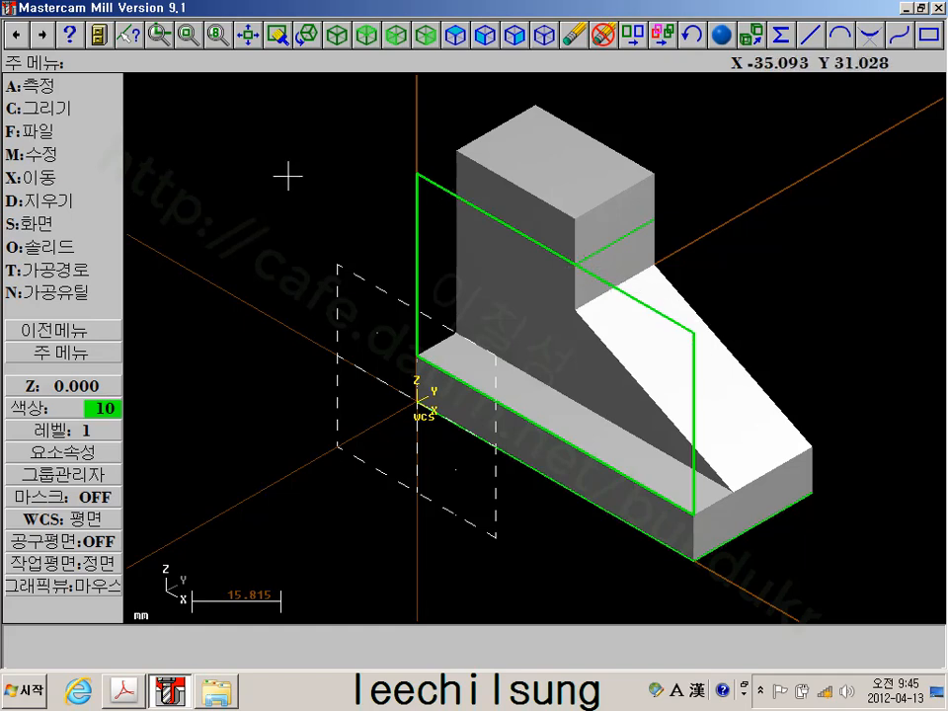
{"action": "left_click", "coordinate": [59, 109]}
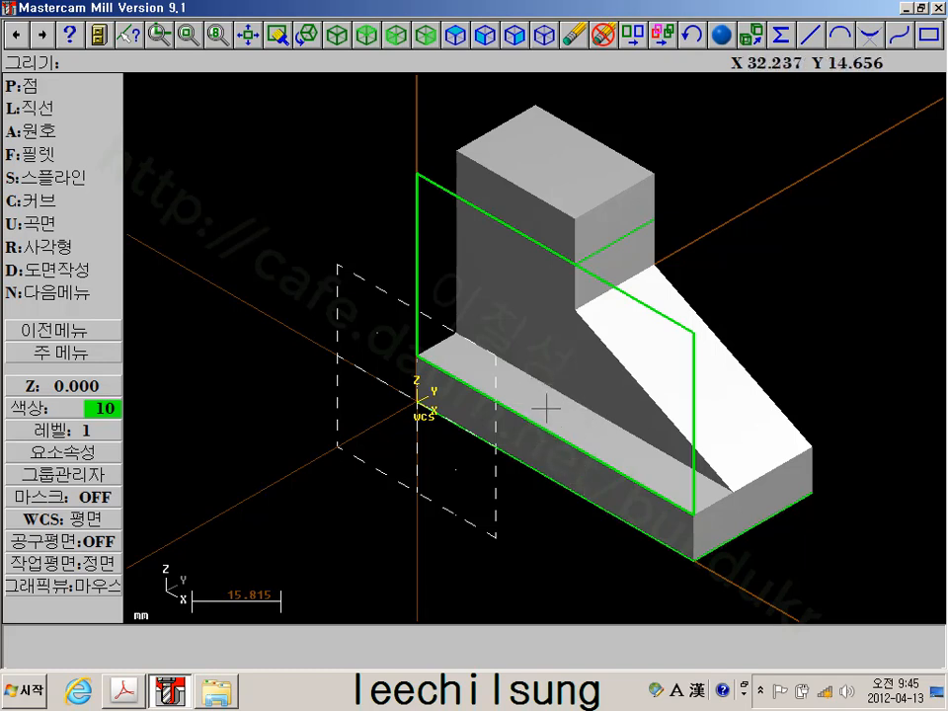
{"action": "left_click", "coordinate": [67, 245]}
{"action": "left_click", "coordinate": [55, 560]}
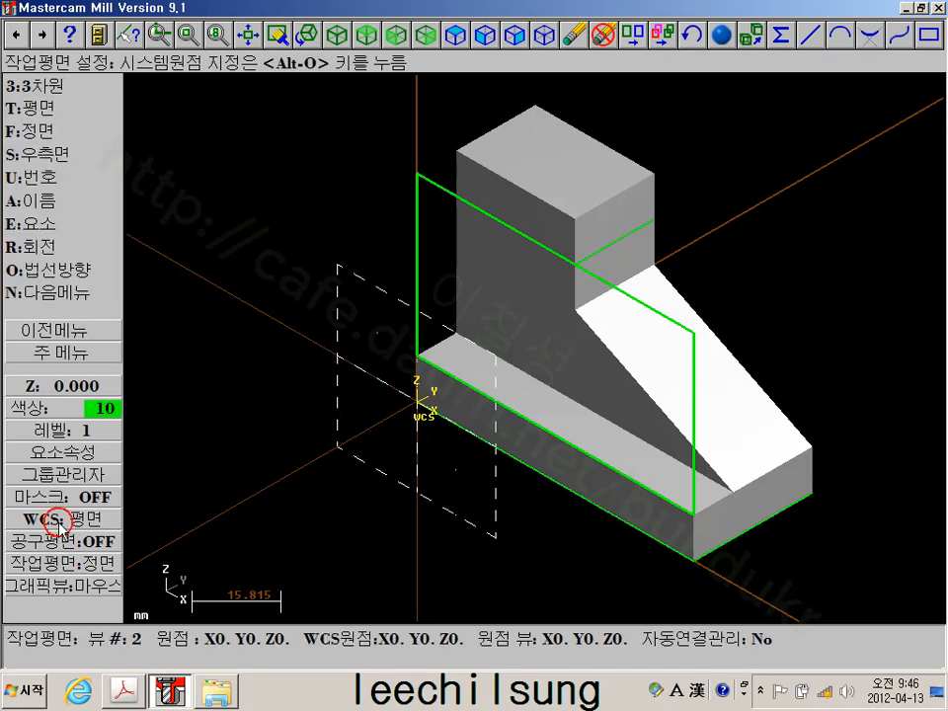
{"action": "left_click", "coordinate": [40, 101]}
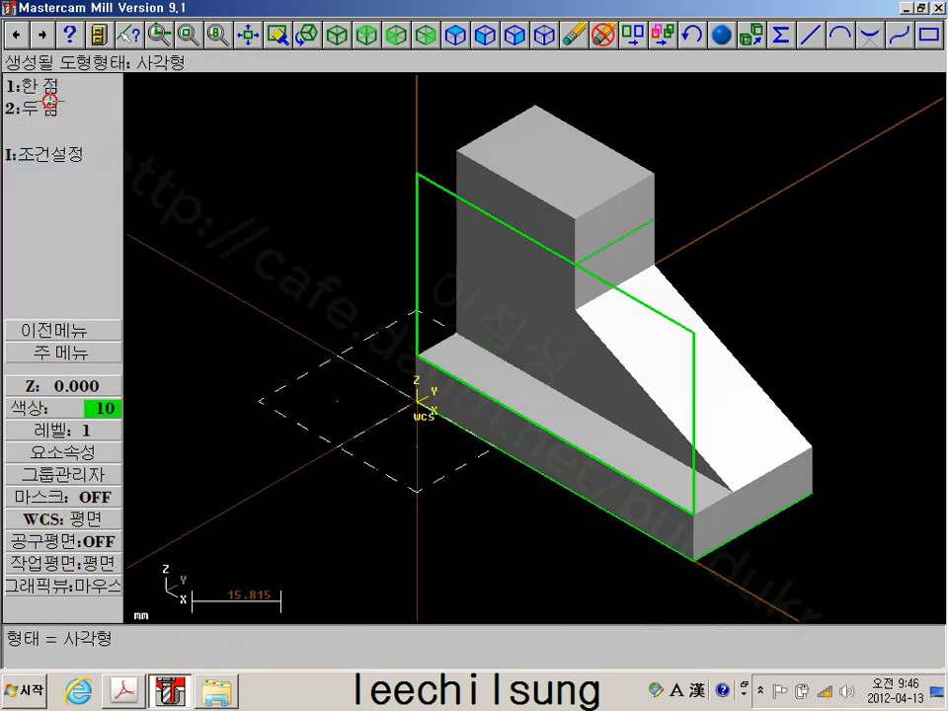
{"action": "left_click", "coordinate": [51, 388]}
{"action": "left_click", "coordinate": [416, 353]}
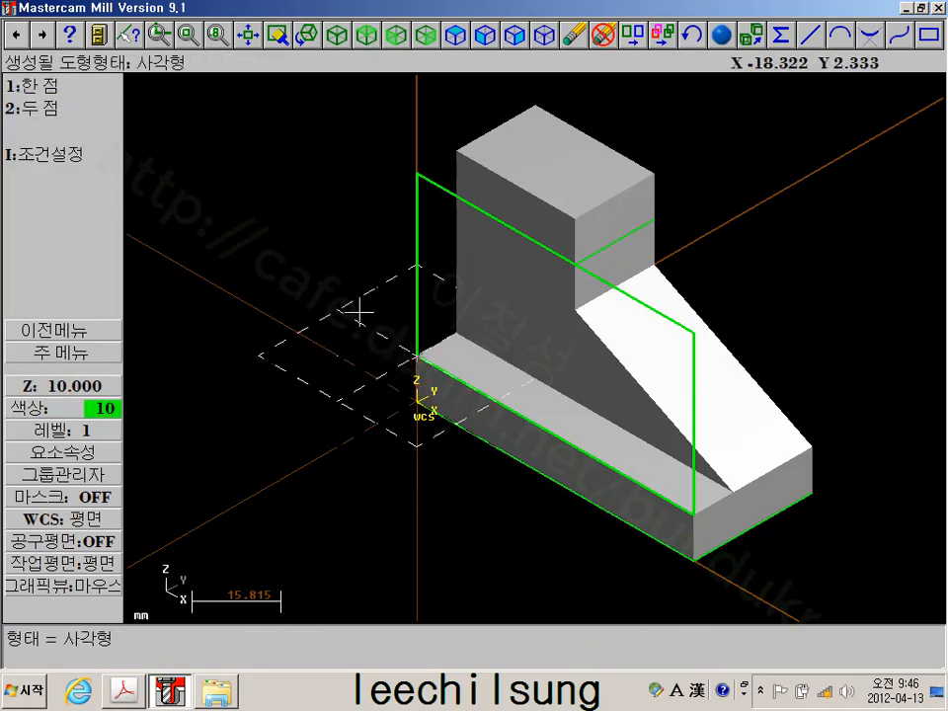
Draw a 30 mm wide one-point rectangle across the lower step's depth, anchoring its bottom-centre point at the midpoint of the step's front upper edge
{"action": "left_click", "coordinate": [66, 88]}
{"action": "left_click", "coordinate": [479, 410]}
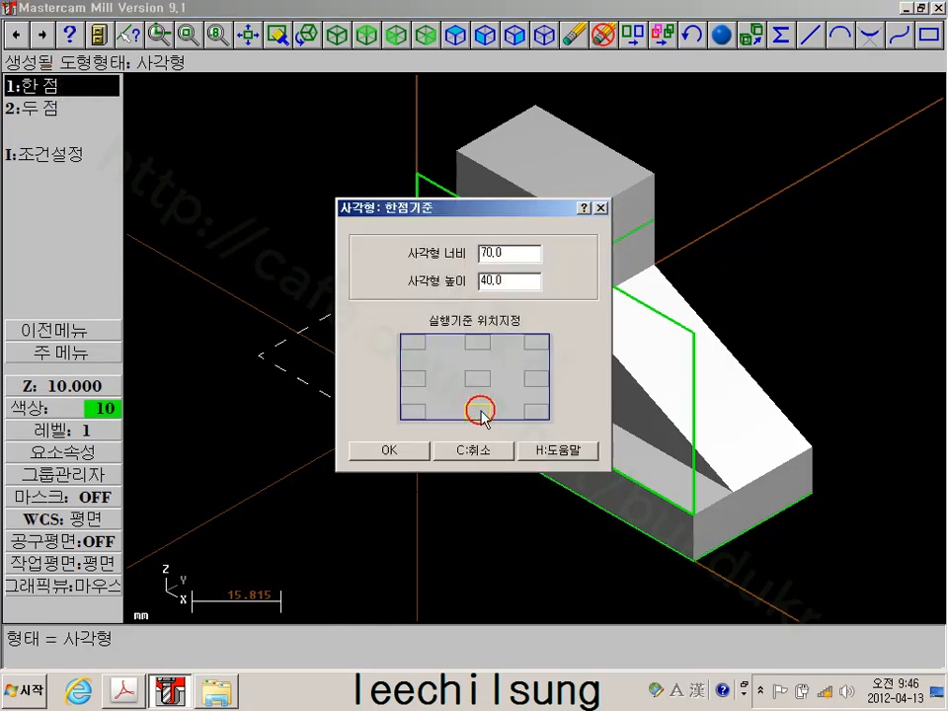
{"action": "left_click_drag", "start_coordinate": [518, 263], "coordinate": [463, 263]}
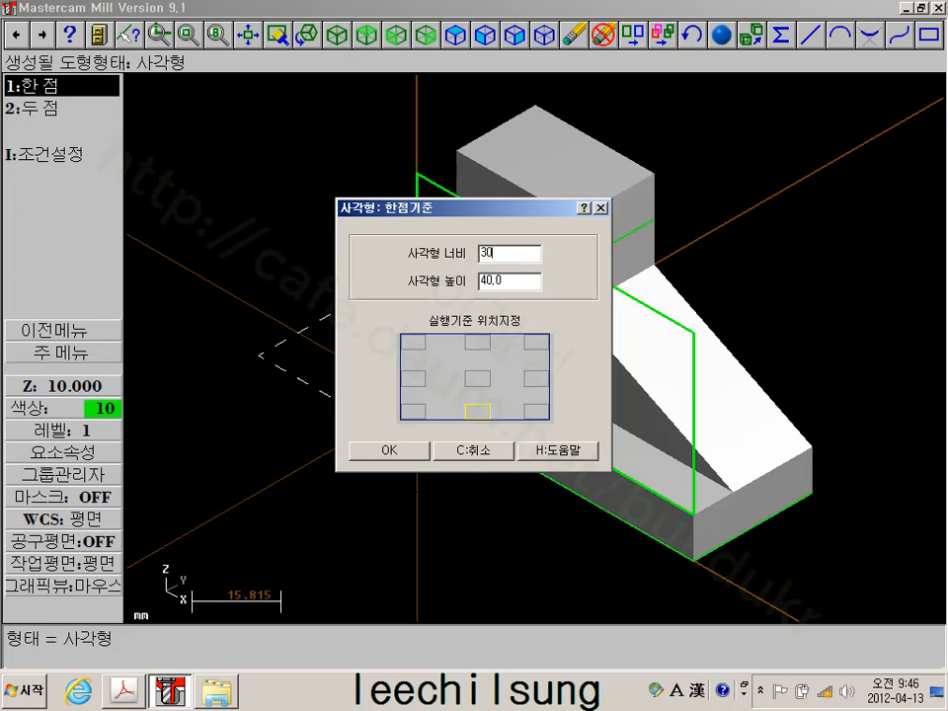
{"action": "left_click_drag", "start_coordinate": [510, 283], "coordinate": [454, 278]}
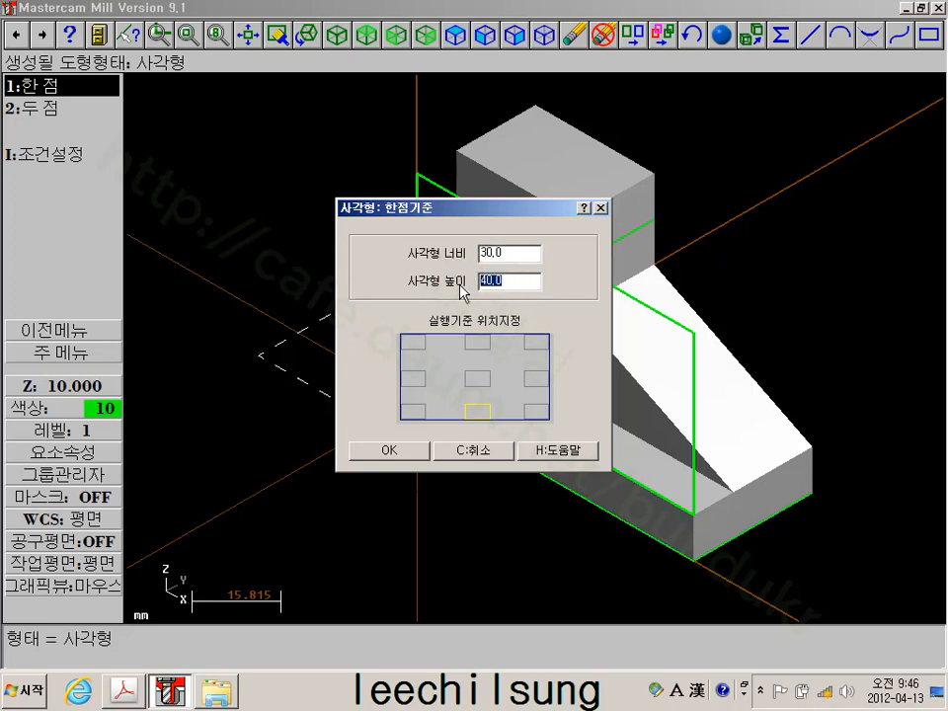
{"action": "left_click", "coordinate": [405, 449]}
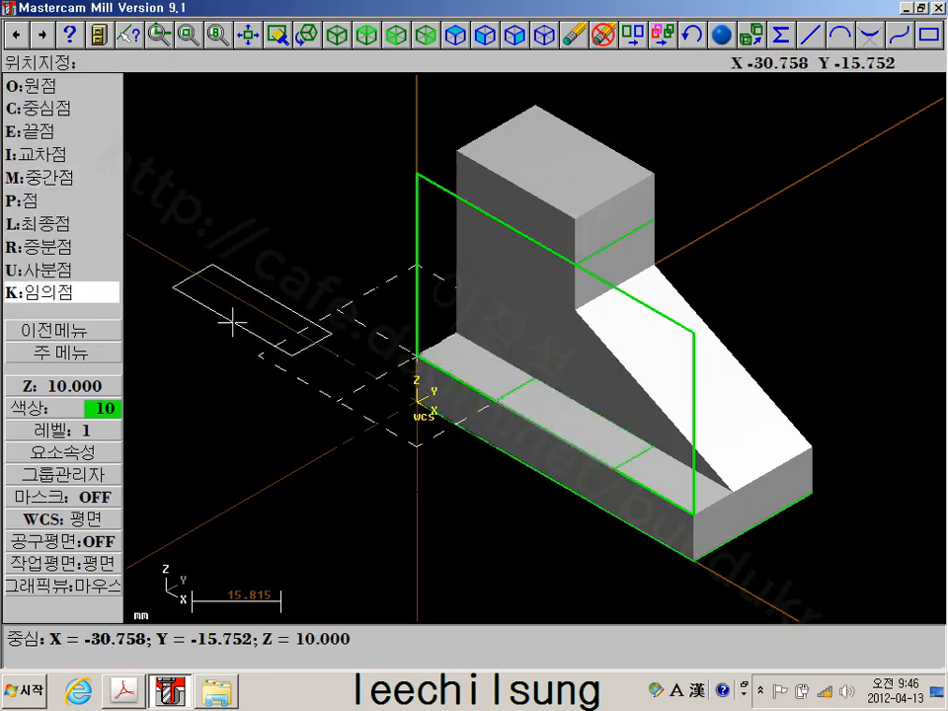
Cut the body (바디컷팅) with the 30 mm wide rectangle, extruding downward through the whole shape (형상관통) to notch the lower step
{"action": "left_click", "coordinate": [85, 352]}
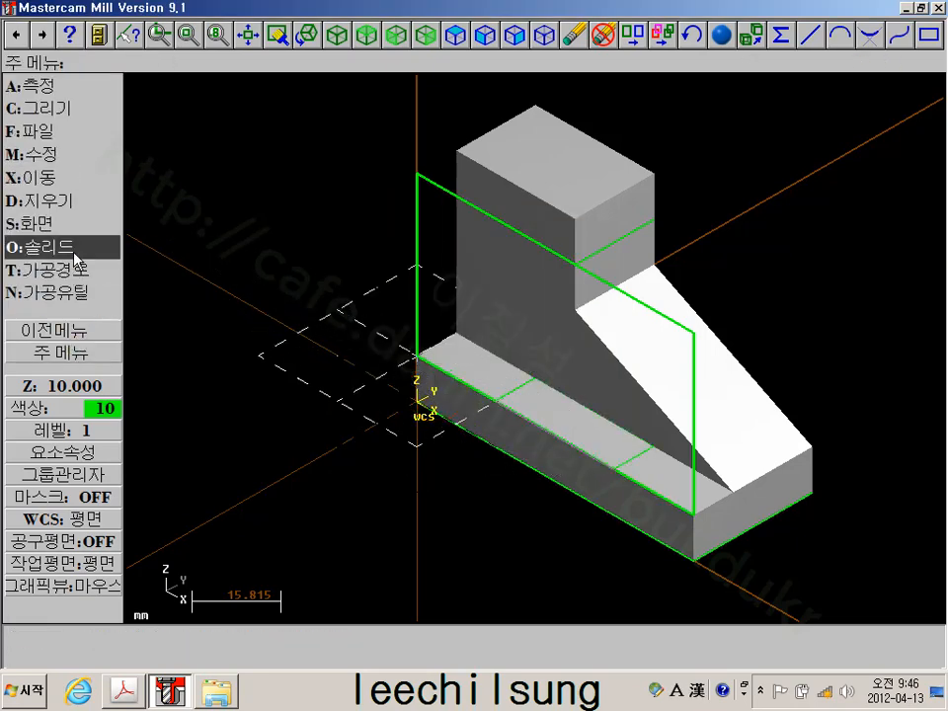
{"action": "left_click", "coordinate": [77, 247]}
{"action": "left_click", "coordinate": [55, 87]}
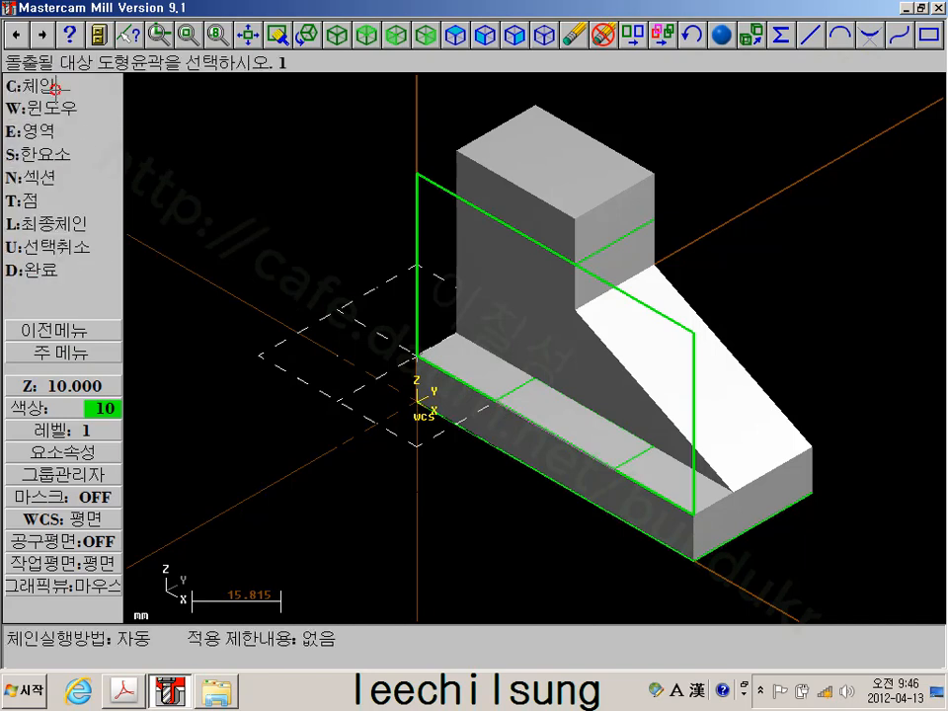
{"action": "left_click", "coordinate": [488, 399]}
{"action": "left_click", "coordinate": [59, 221]}
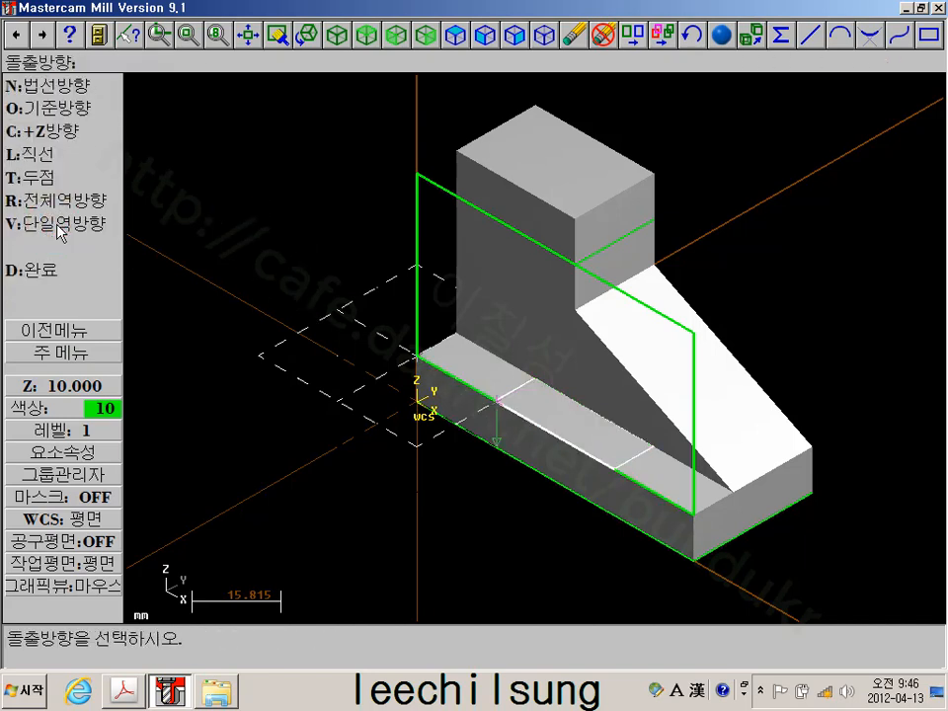
{"action": "left_click", "coordinate": [44, 268]}
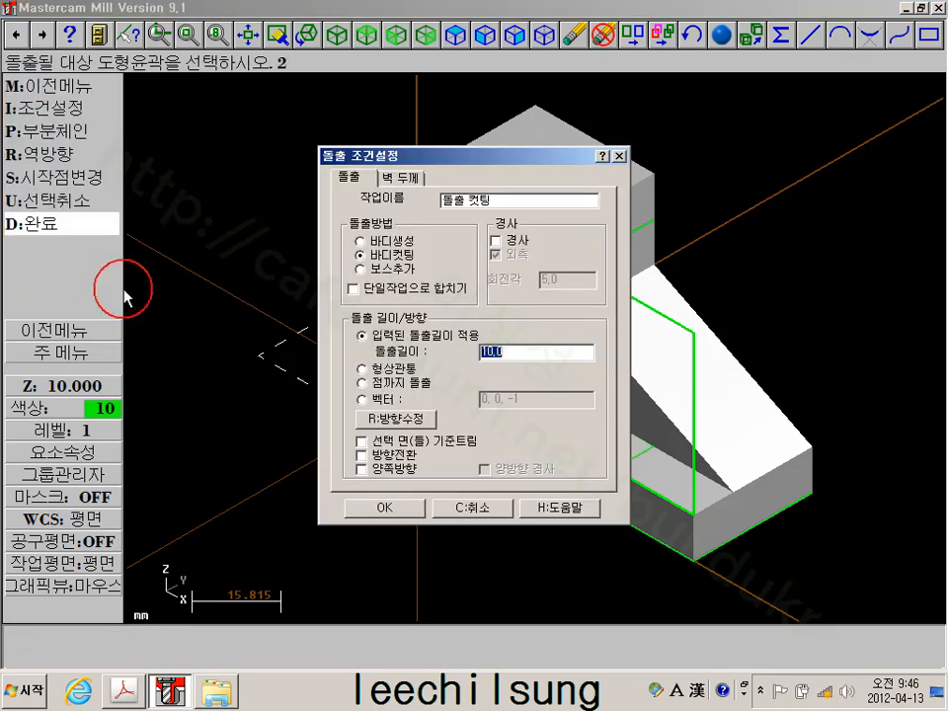
{"action": "left_click", "coordinate": [391, 367]}
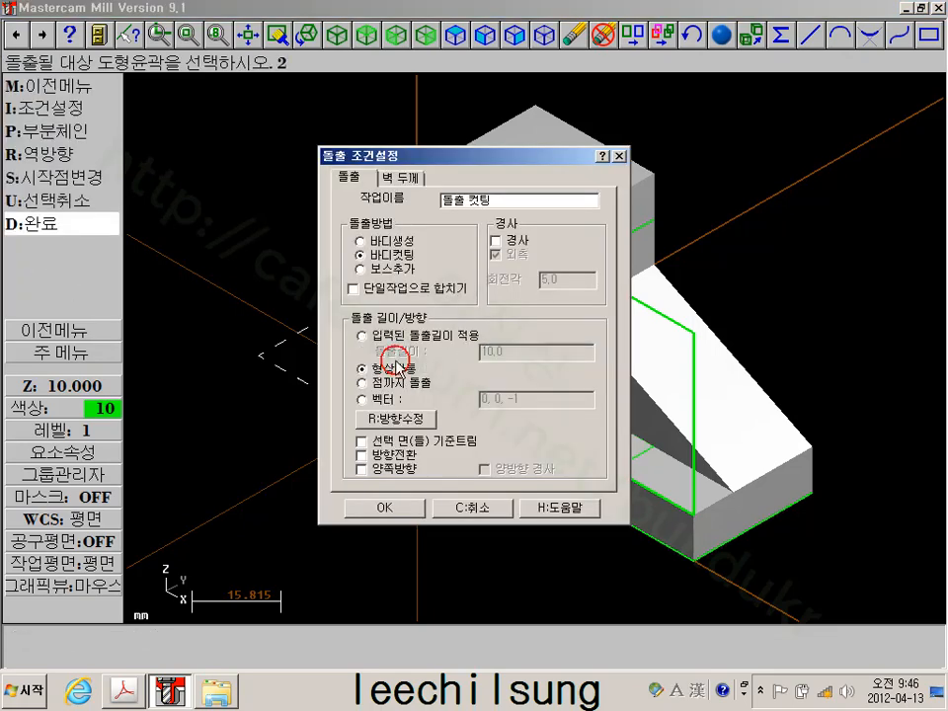
{"action": "left_click", "coordinate": [393, 509]}
Start the Blank (블랭크) command for hiding construction geometry from the screen
{"action": "left_click", "coordinate": [75, 352]}
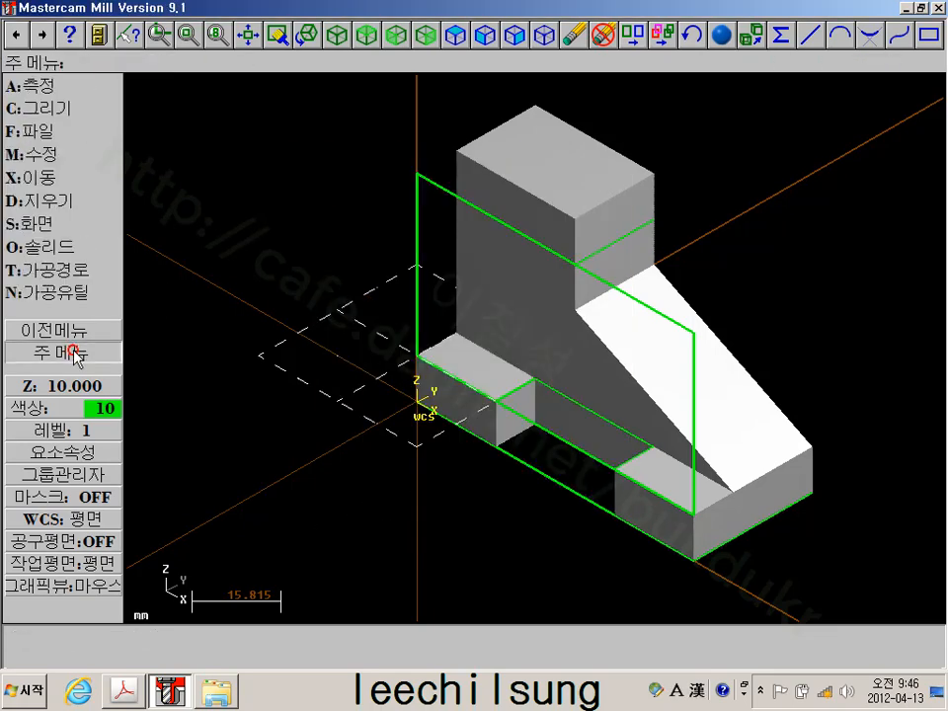
{"action": "left_click", "coordinate": [47, 223]}
{"action": "left_click", "coordinate": [44, 266]}
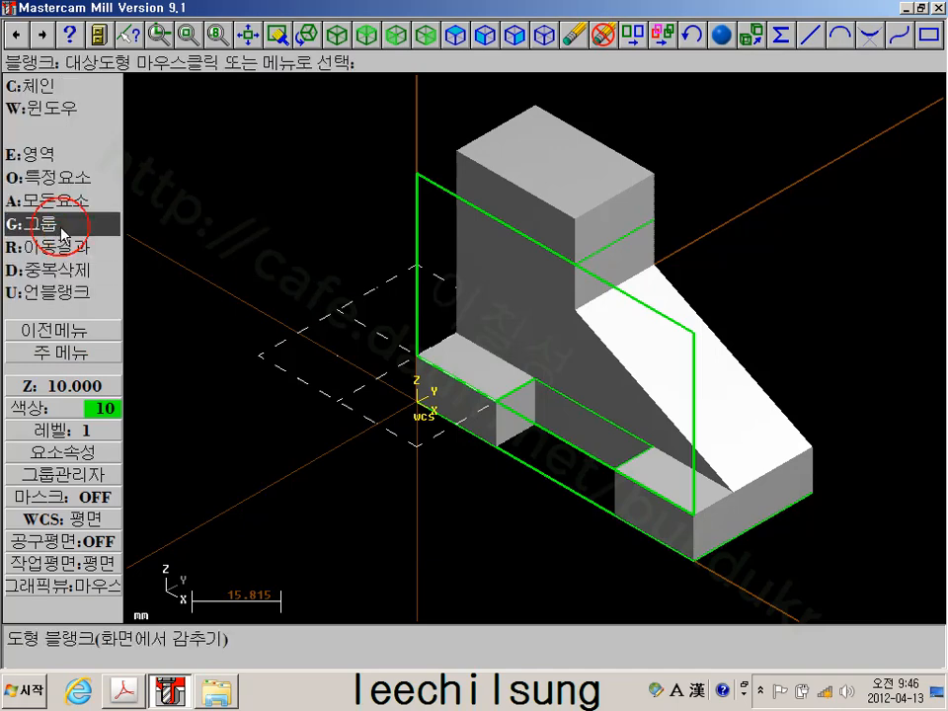
Blank all lines so the wireframe geometry is hidden from the view
{"action": "left_click", "coordinate": [44, 178]}
{"action": "left_click", "coordinate": [49, 108]}
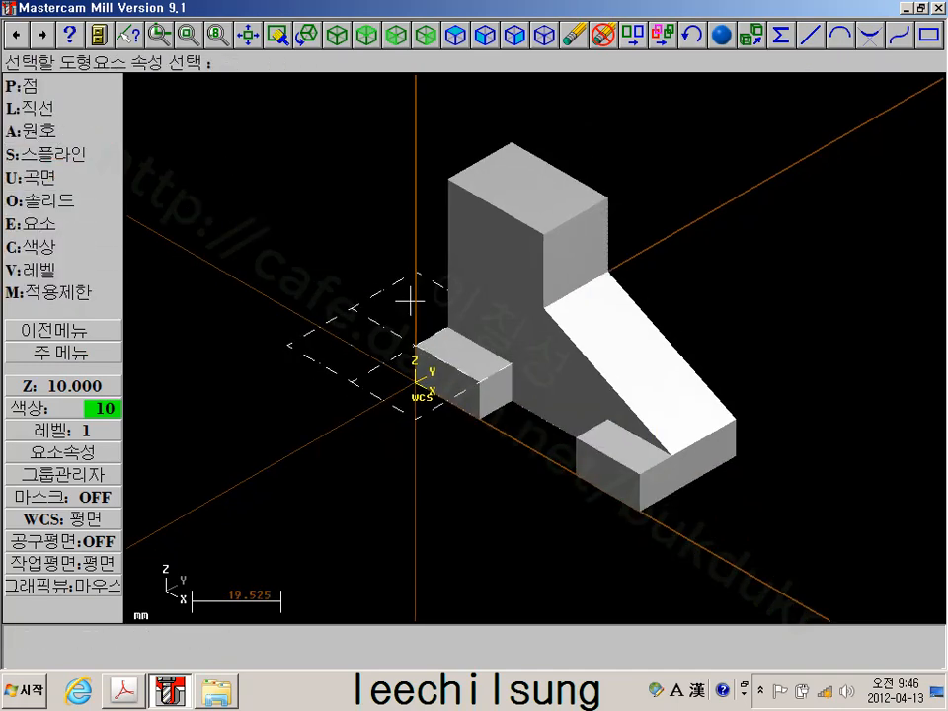
{"action": "scroll", "coordinate": [410, 301], "scroll_direction": "up", "scroll_amount": 1}
{"action": "scroll", "coordinate": [713, 387], "scroll_direction": "up", "scroll_amount": 2}
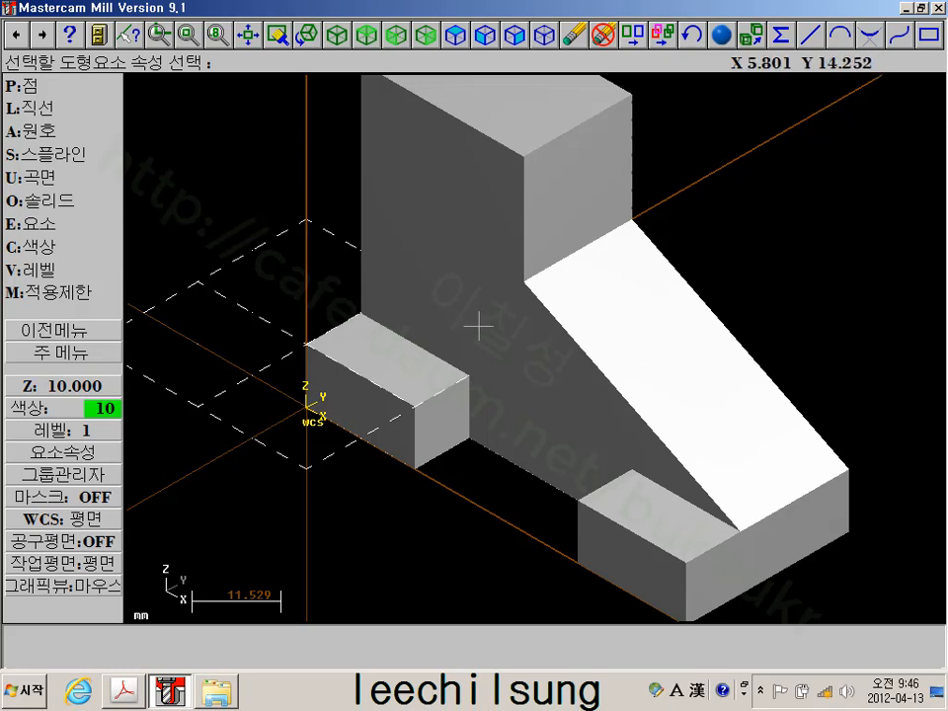
Set up a one-point rectangle 70 mm wide and 20 mm high, anchored at its lower-right corner
{"action": "left_click", "coordinate": [61, 354]}
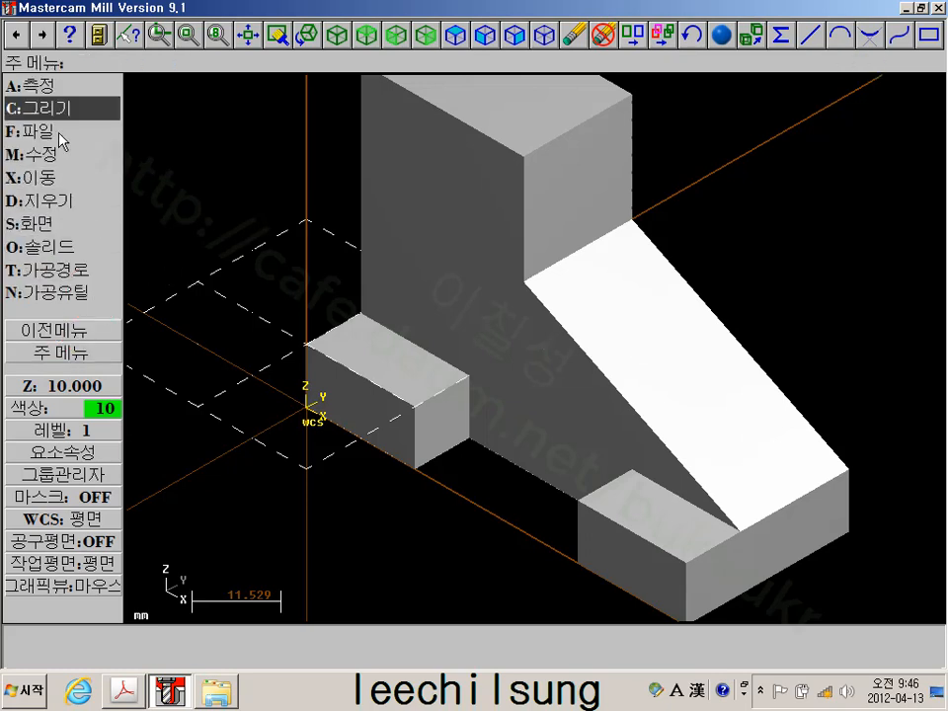
{"action": "left_click", "coordinate": [47, 104]}
{"action": "left_click", "coordinate": [53, 246]}
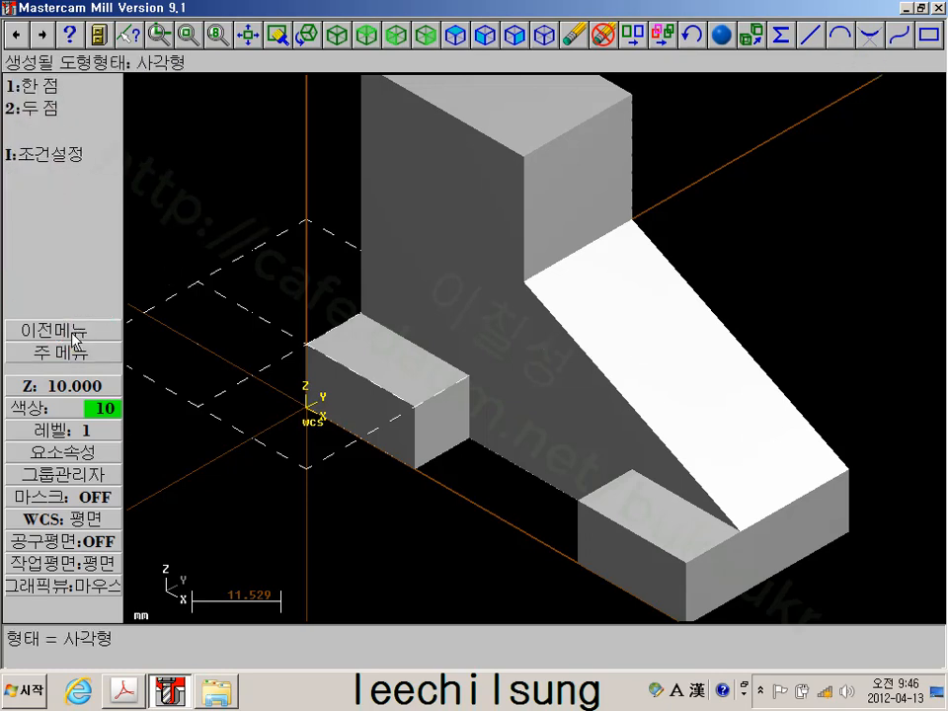
{"action": "left_click", "coordinate": [47, 86]}
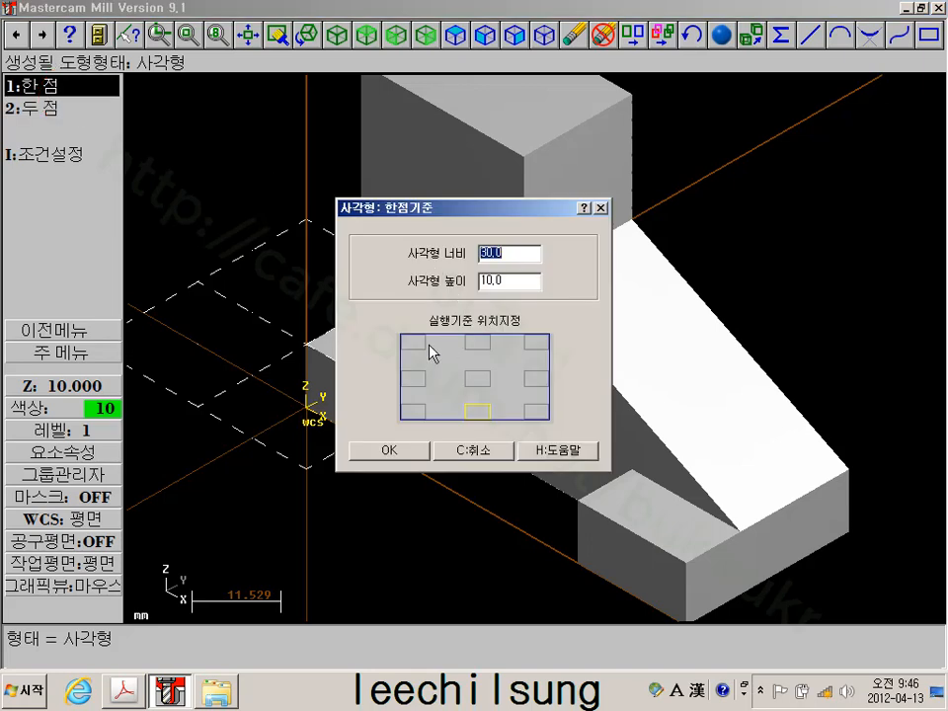
{"action": "left_click", "coordinate": [544, 411]}
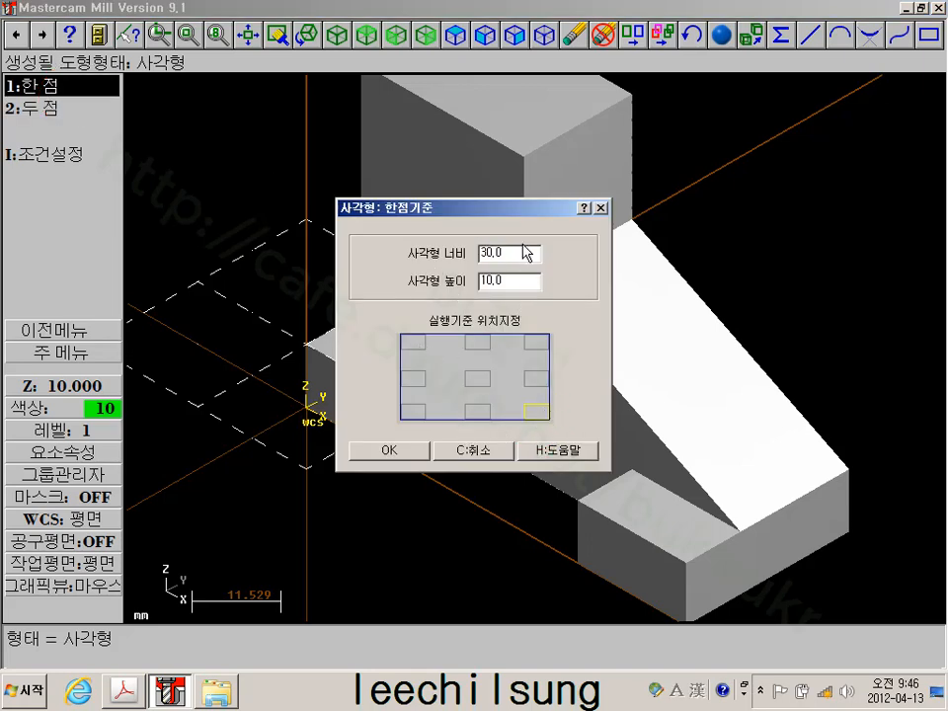
{"action": "left_click_drag", "start_coordinate": [515, 255], "coordinate": [400, 253]}
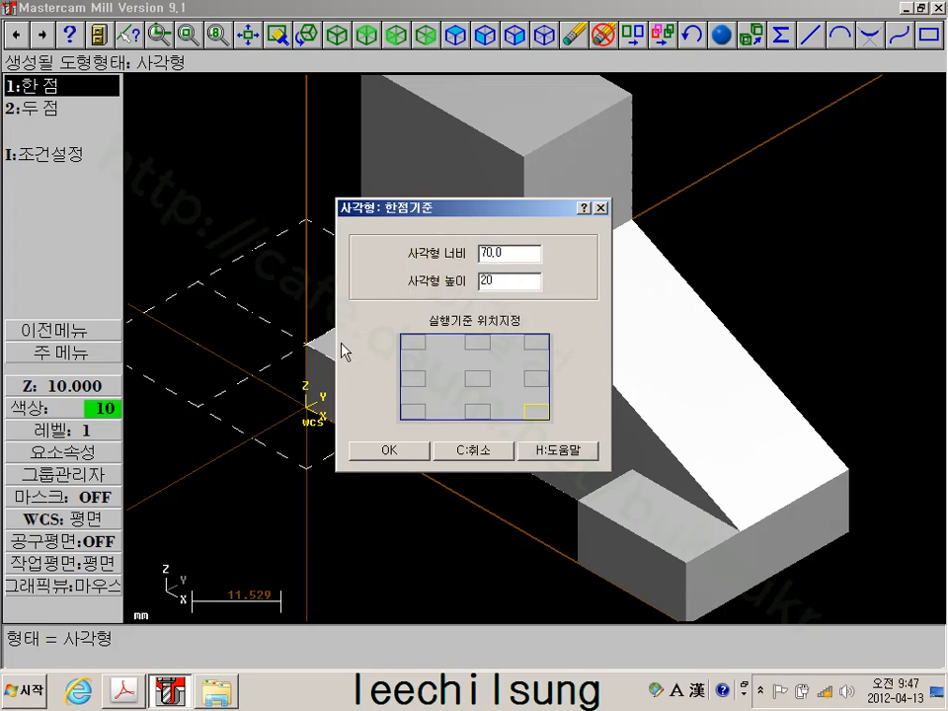
{"action": "left_click", "coordinate": [415, 451]}
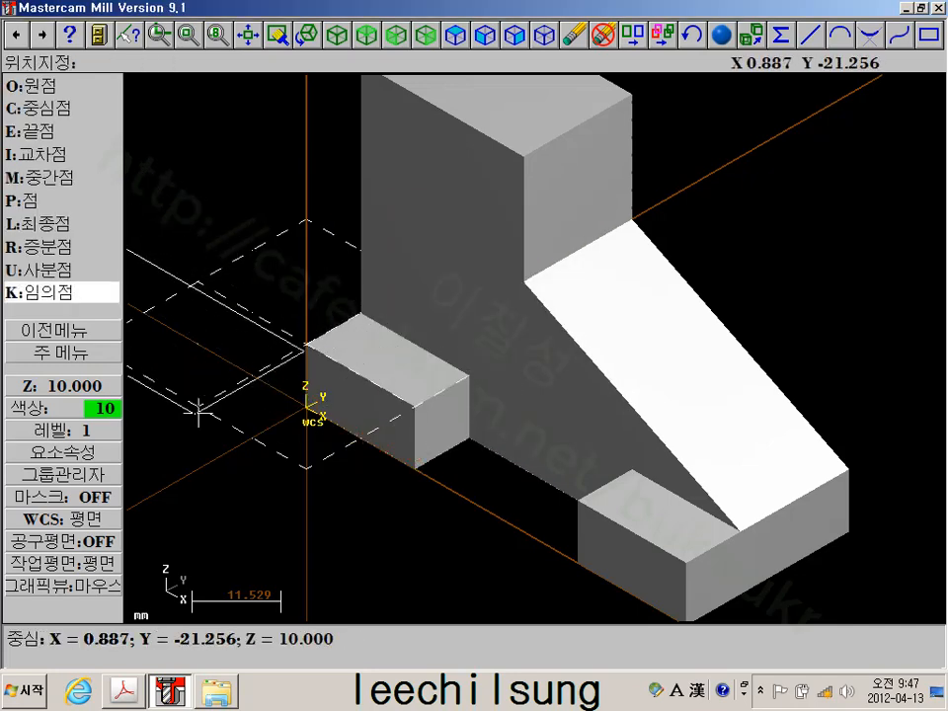
Place the rectangle on the front construction plane at depth Z -10, anchored where the slanted face's front edge meets the base
{"action": "left_click", "coordinate": [46, 565]}
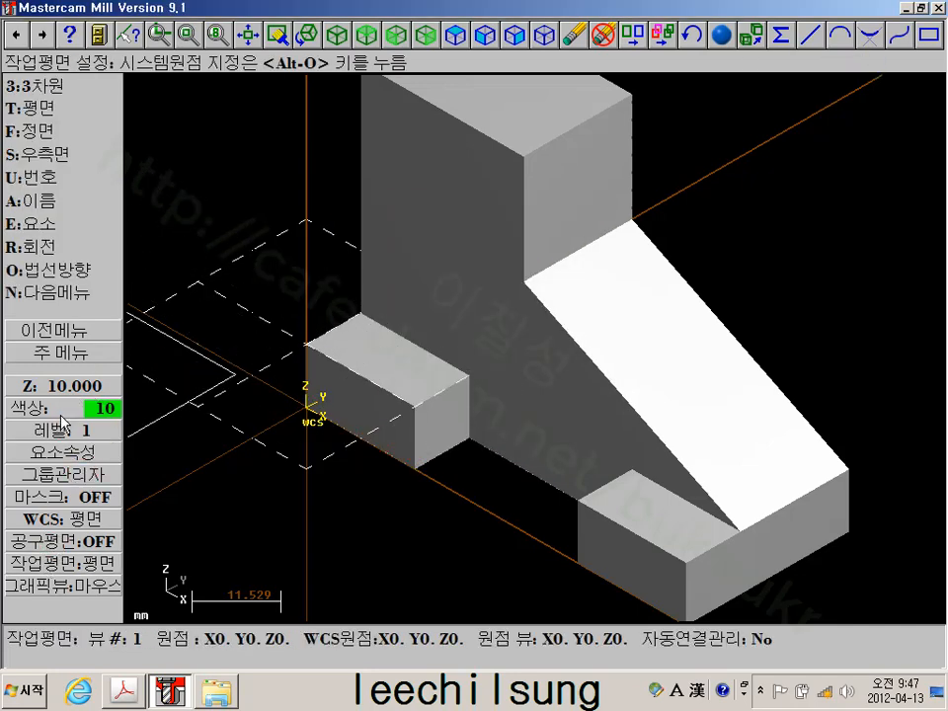
{"action": "left_click", "coordinate": [69, 129]}
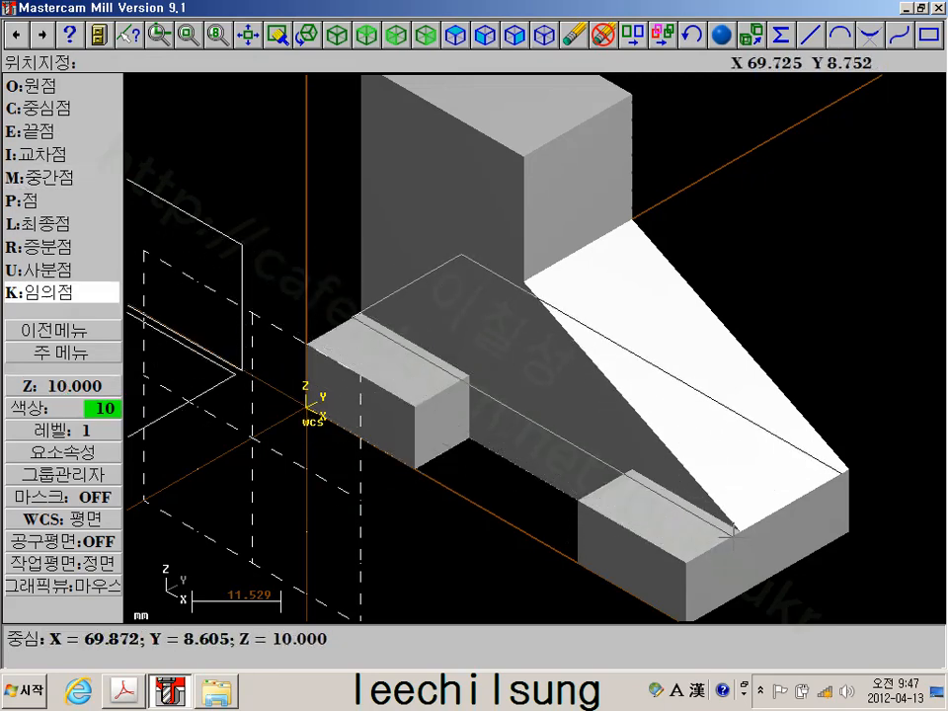
{"action": "left_click", "coordinate": [738, 533]}
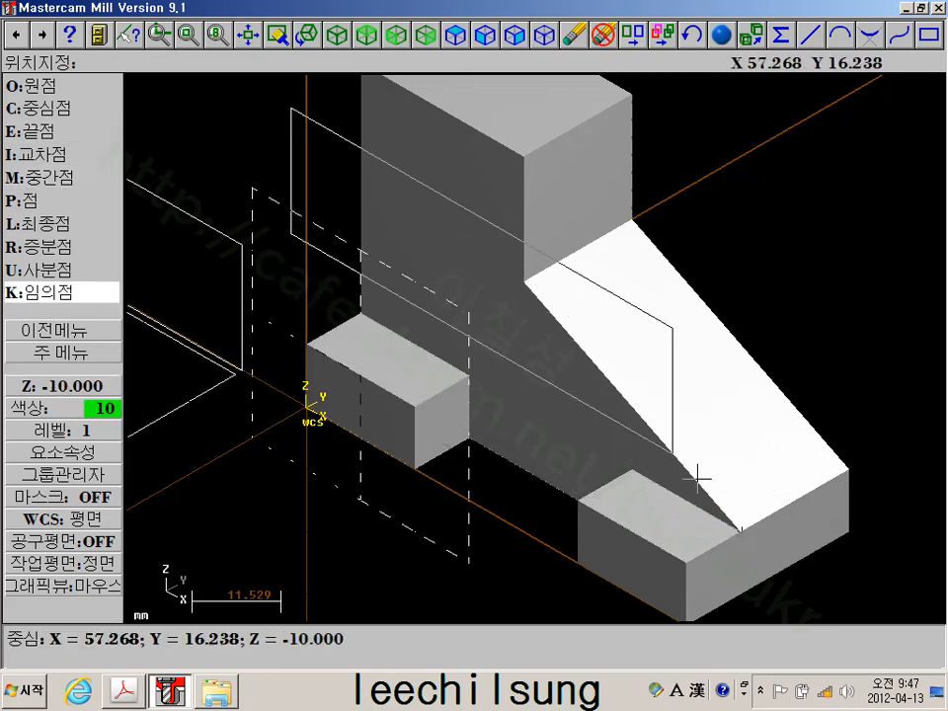
{"action": "left_click", "coordinate": [737, 533]}
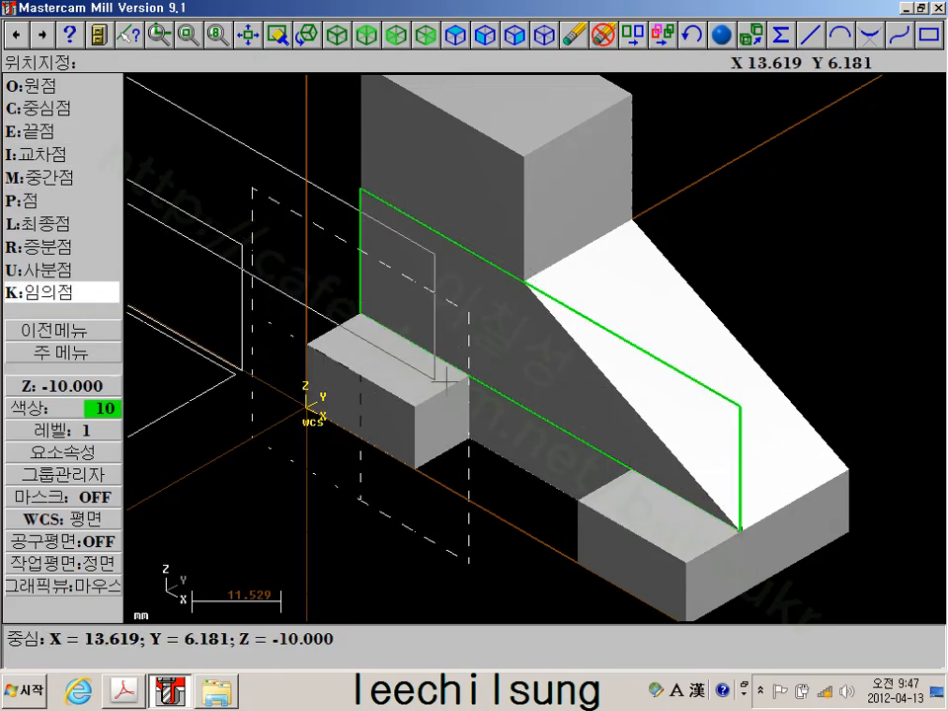
Extrude the 70 by 20 mm rectangle as a body cut 10 mm deep into the solid's front face
{"action": "left_click", "coordinate": [83, 353]}
{"action": "left_click", "coordinate": [99, 247]}
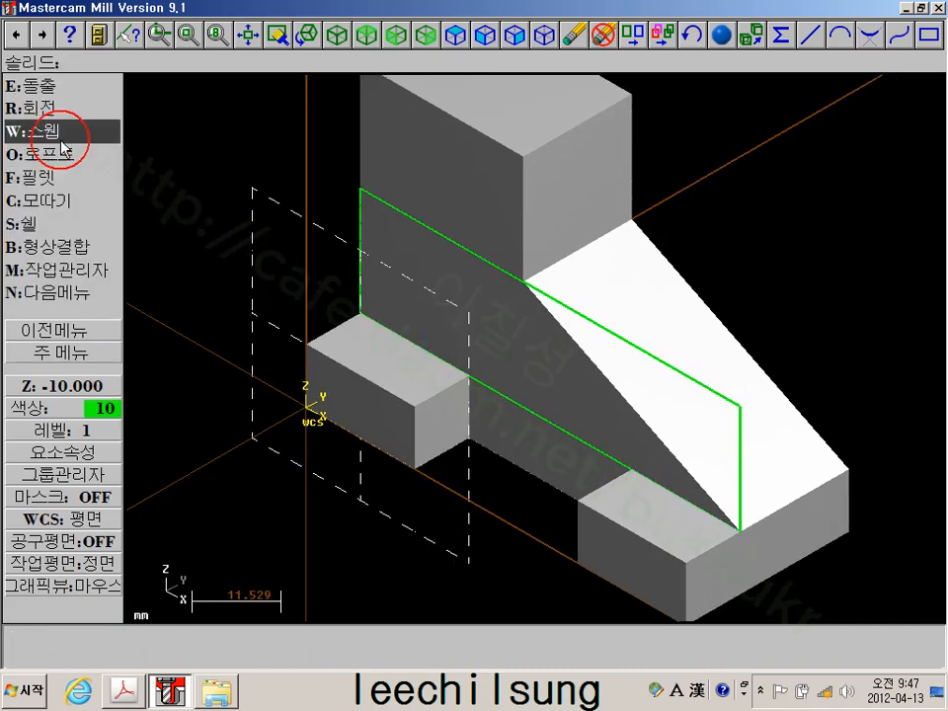
{"action": "left_click", "coordinate": [61, 89]}
{"action": "left_click", "coordinate": [601, 322]}
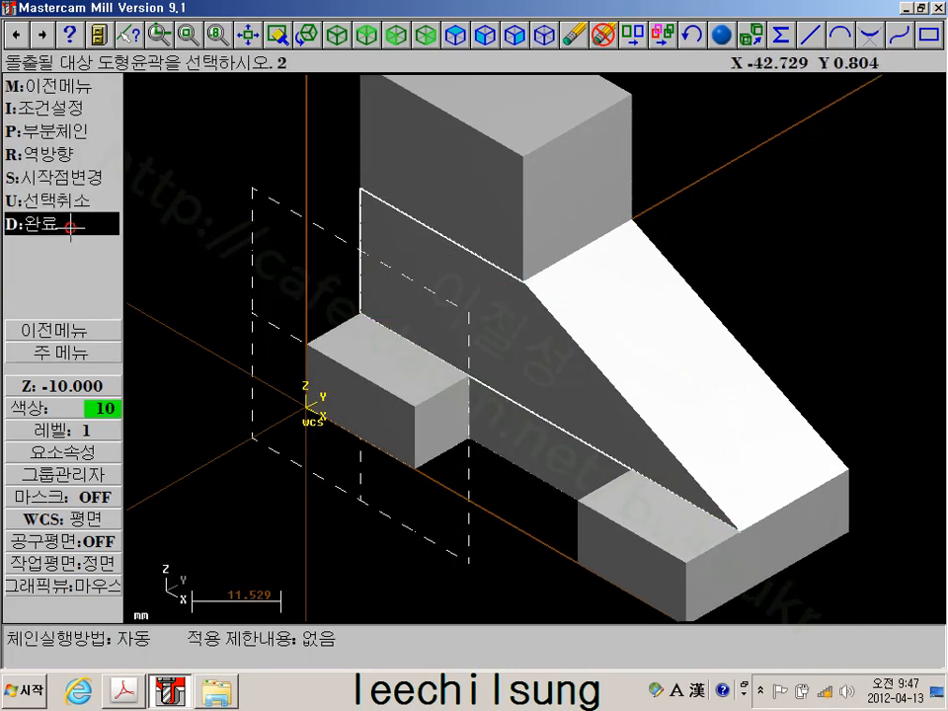
{"action": "left_click", "coordinate": [70, 223]}
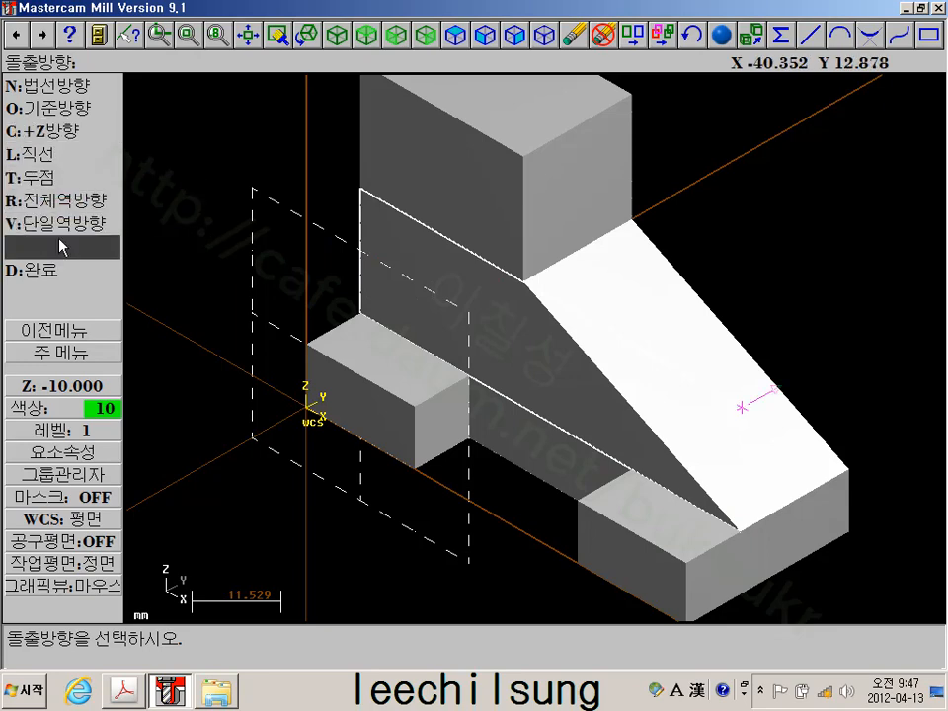
{"action": "left_click", "coordinate": [44, 270]}
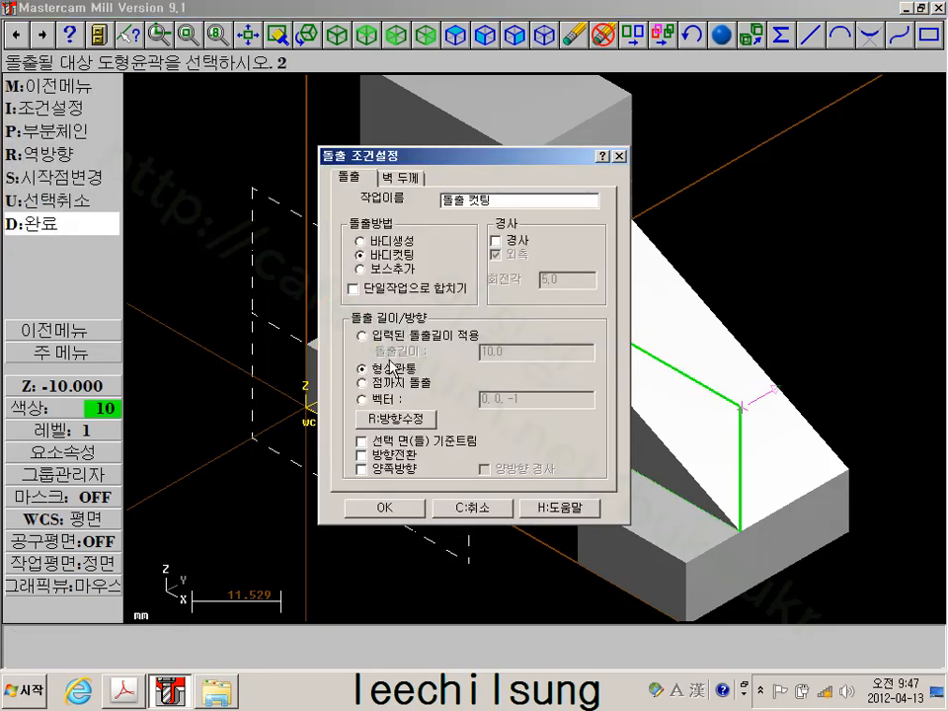
{"action": "left_click", "coordinate": [362, 335]}
{"action": "left_click", "coordinate": [470, 352]}
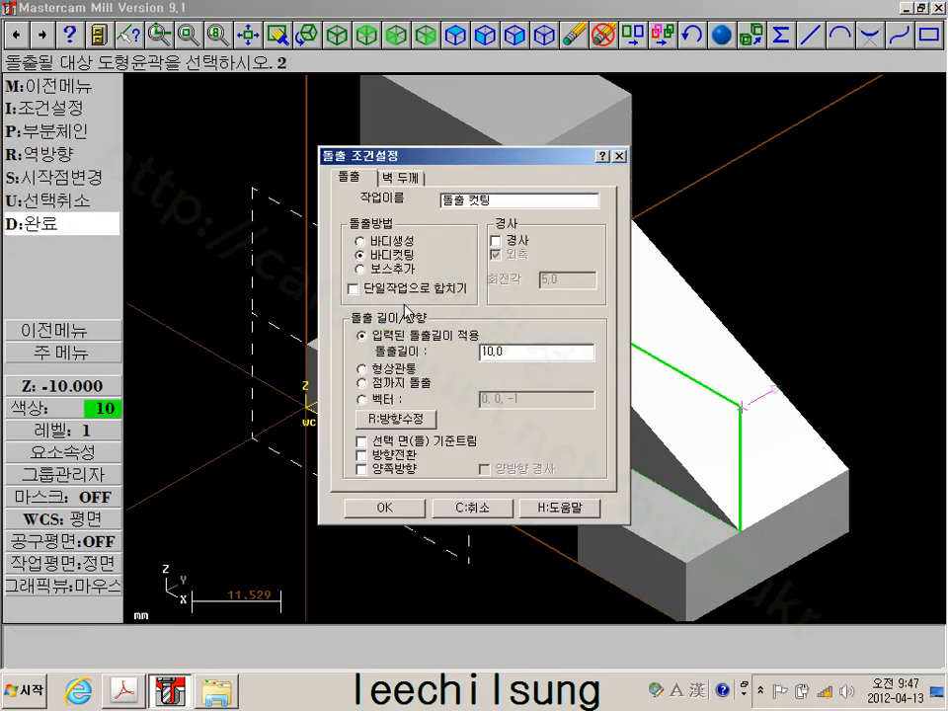
{"action": "left_click", "coordinate": [387, 508]}
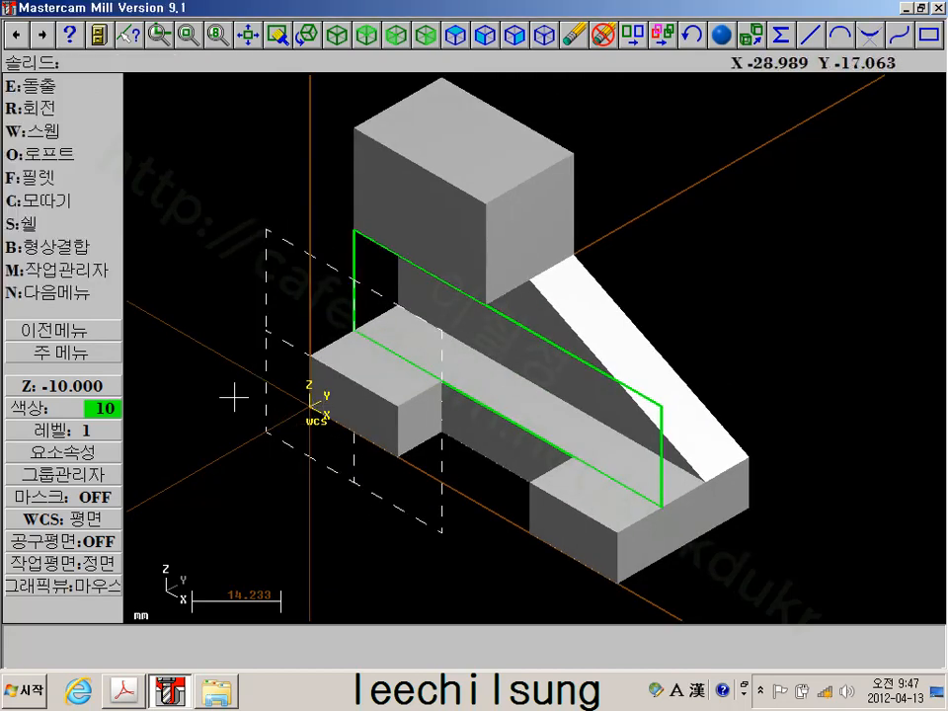
Blank the lines of the rectangle used for the extruded cut
{"action": "left_click", "coordinate": [105, 357]}
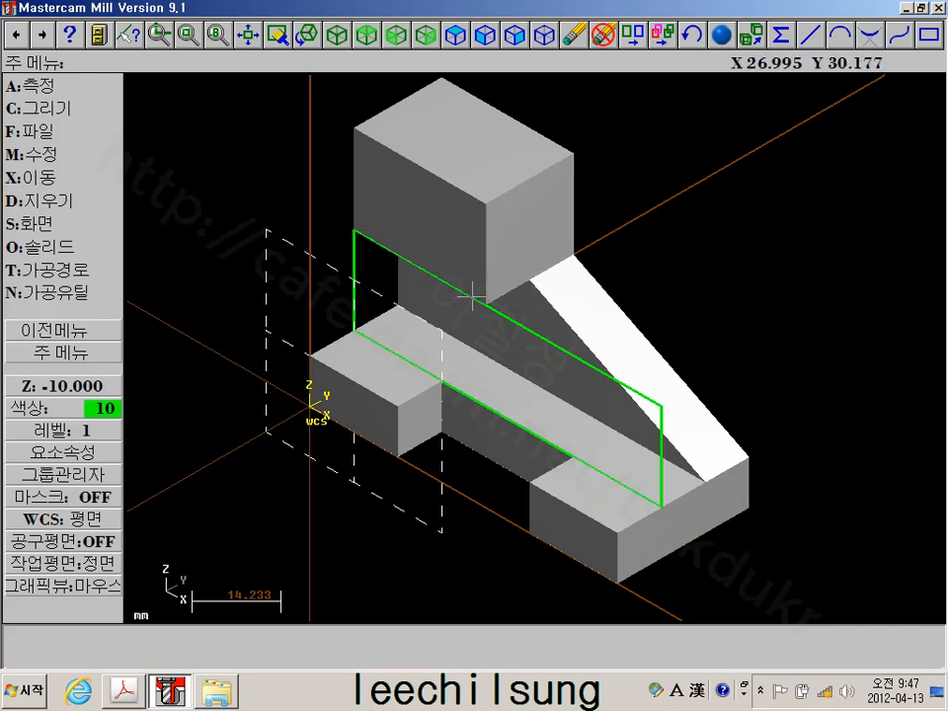
{"action": "scroll", "coordinate": [422, 239], "scroll_direction": "up", "scroll_amount": 1}
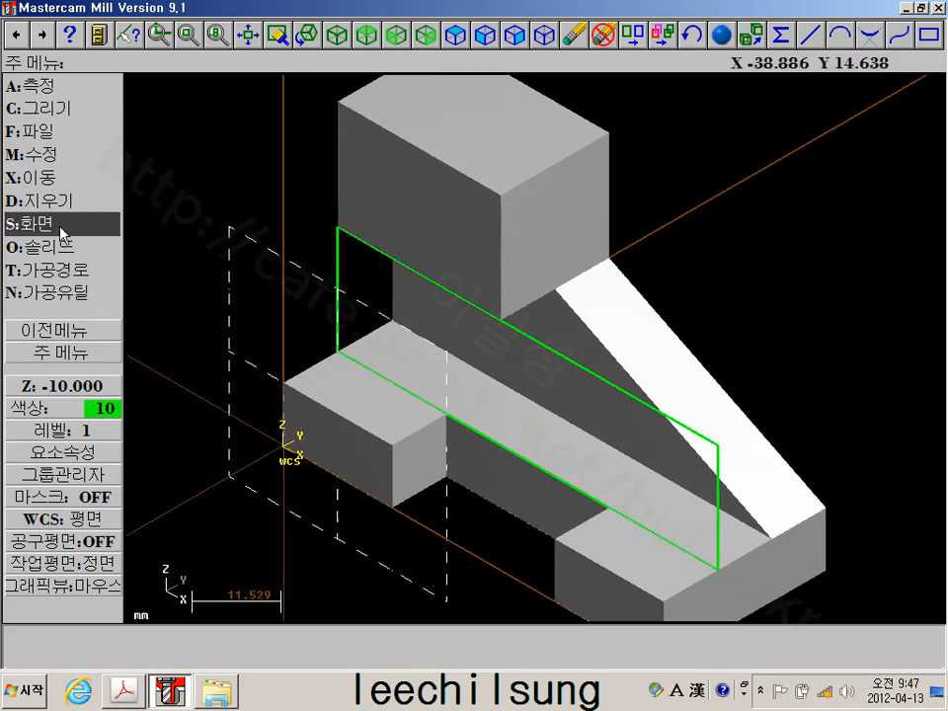
{"action": "left_click", "coordinate": [58, 231]}
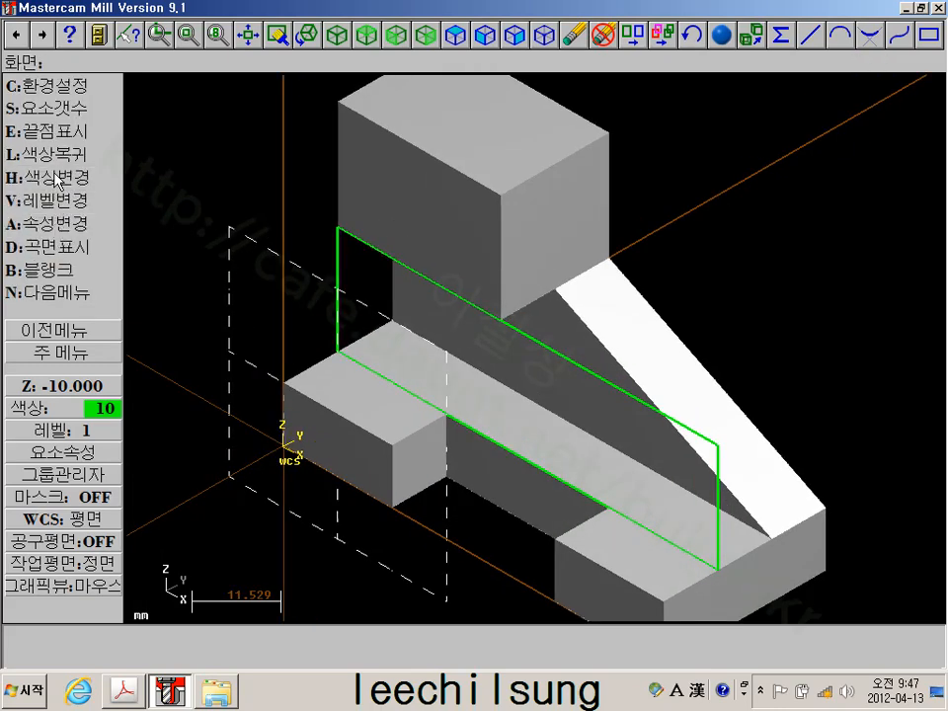
{"action": "left_click", "coordinate": [50, 269]}
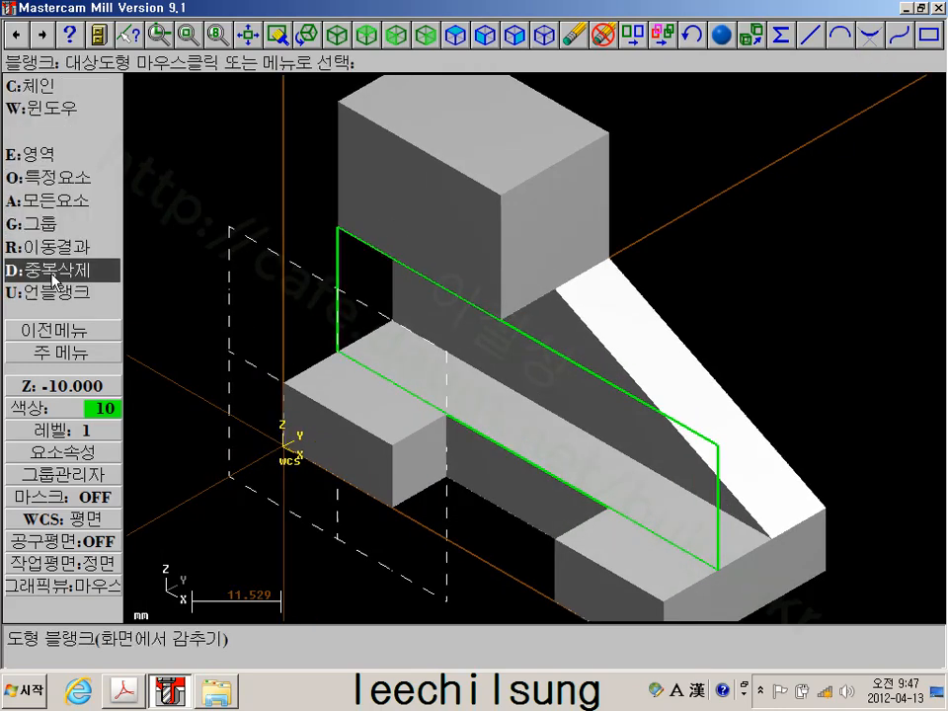
{"action": "left_click", "coordinate": [54, 196]}
{"action": "left_click", "coordinate": [51, 114]}
{"action": "scroll", "coordinate": [419, 344], "scroll_direction": "down", "scroll_amount": 2}
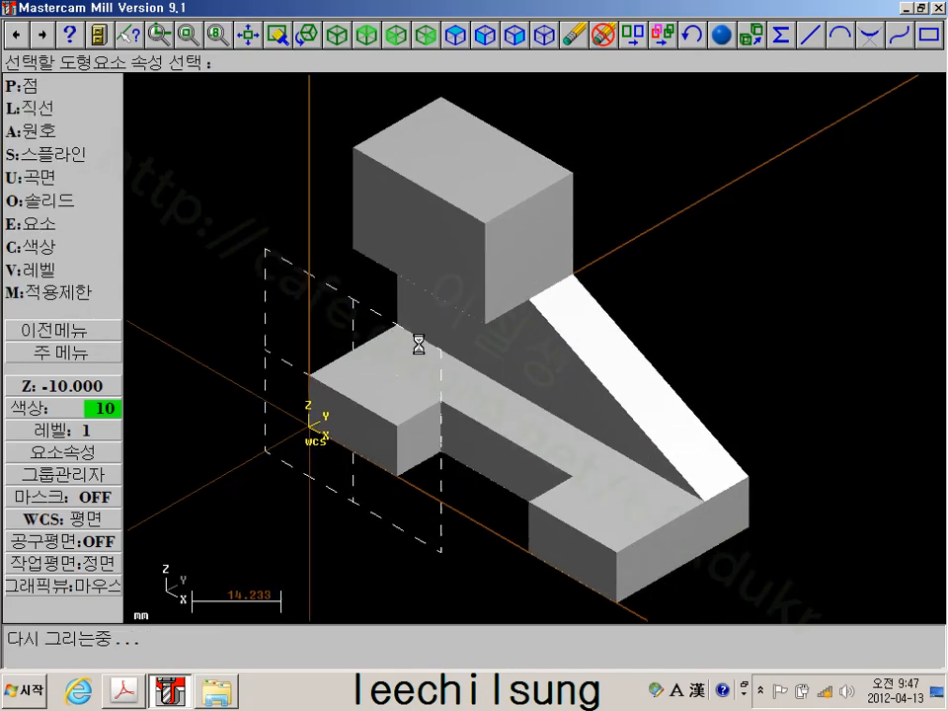
{"action": "scroll", "coordinate": [419, 344], "scroll_direction": "up", "scroll_amount": 1}
Draw a 30 by 10 mm one-point rectangle, anchored by its lower-left corner at the upper block's lower-left front endpoint
{"action": "left_click", "coordinate": [108, 357]}
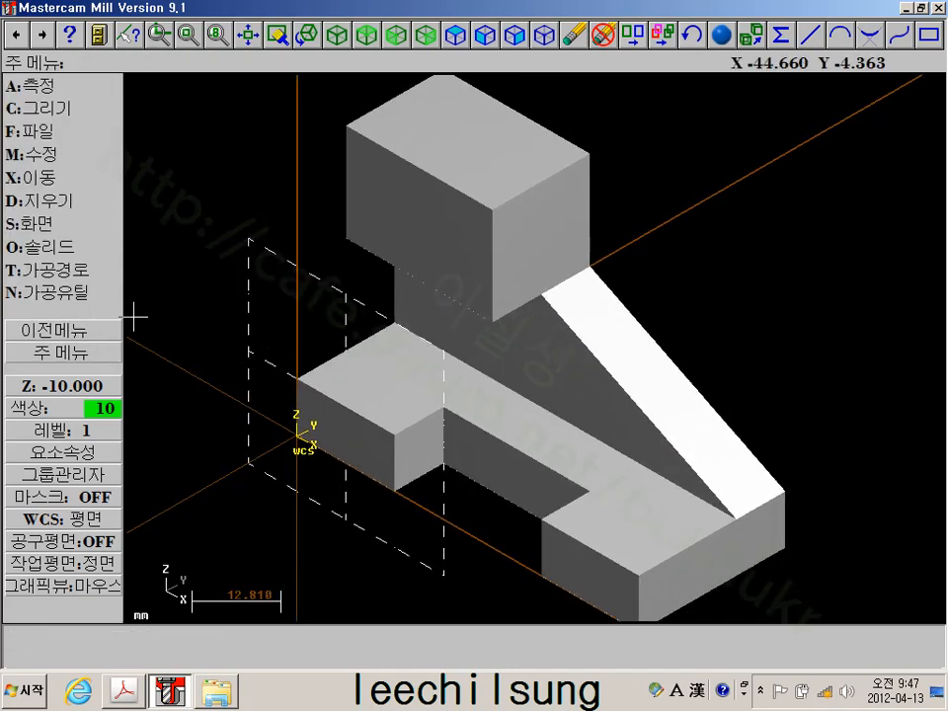
{"action": "left_click", "coordinate": [49, 117]}
{"action": "left_click", "coordinate": [54, 247]}
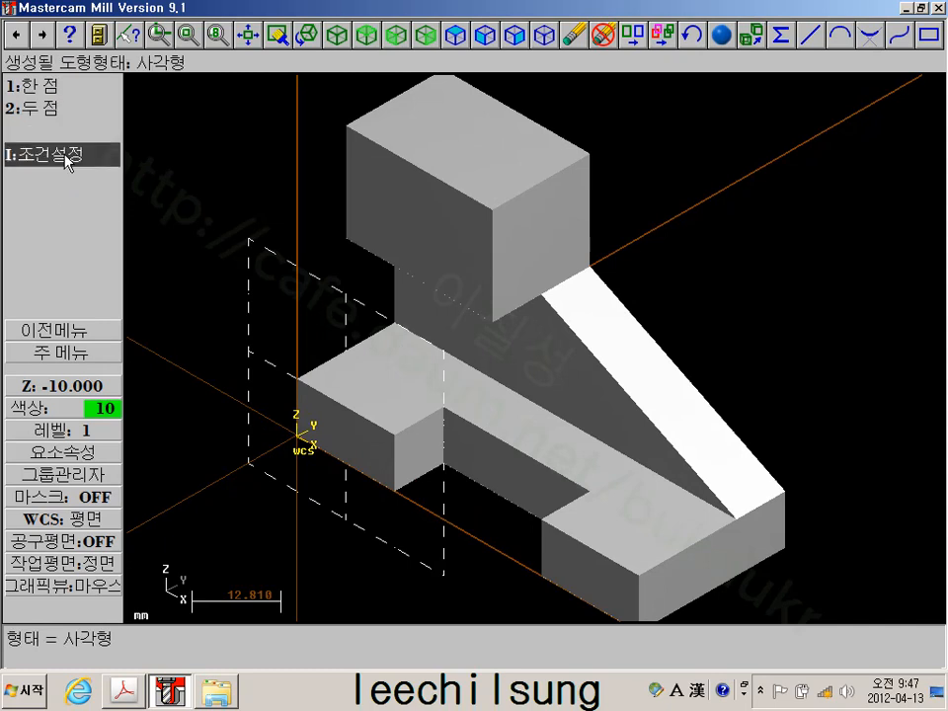
{"action": "left_click", "coordinate": [47, 91]}
{"action": "left_click", "coordinate": [407, 413]}
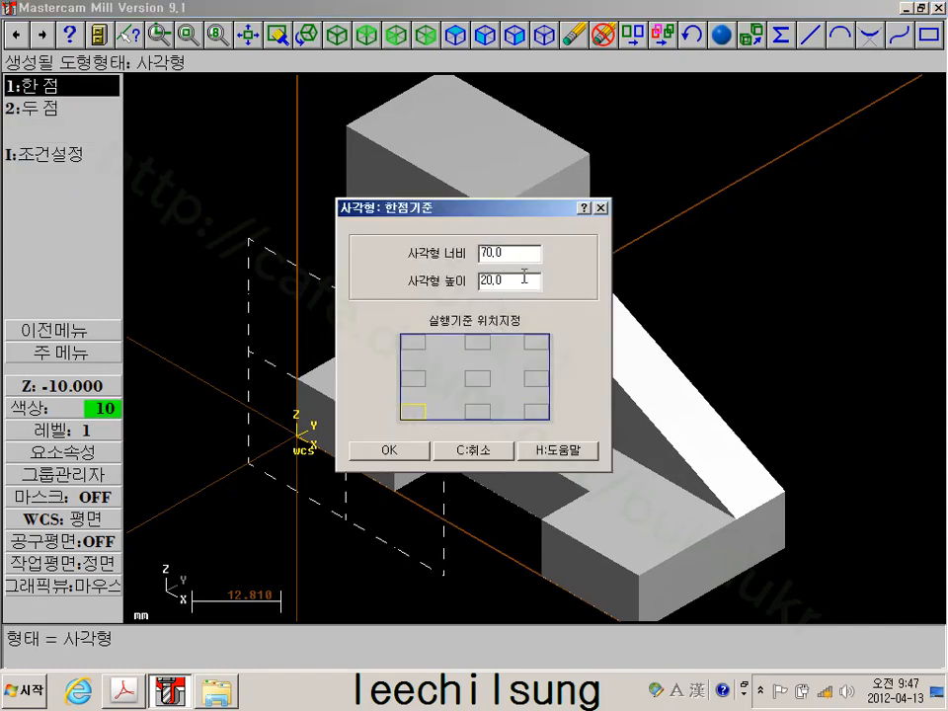
{"action": "left_click_drag", "start_coordinate": [523, 256], "coordinate": [412, 249]}
{"action": "type", "text": "30"}
{"action": "key", "text": "Tab"}
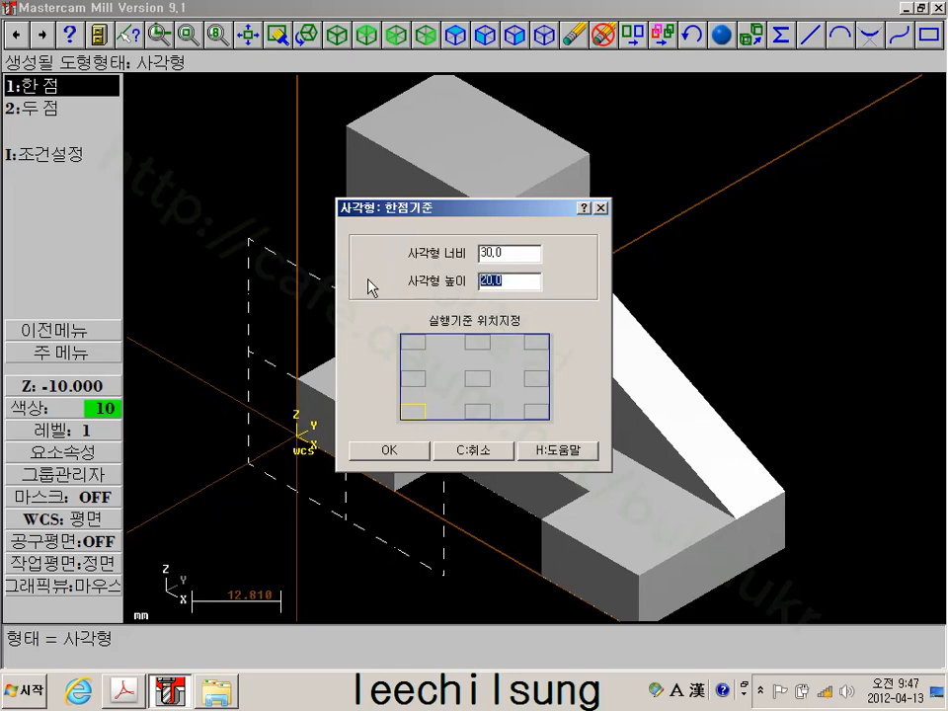
{"action": "left_click", "coordinate": [415, 451]}
{"action": "key", "text": "e"}
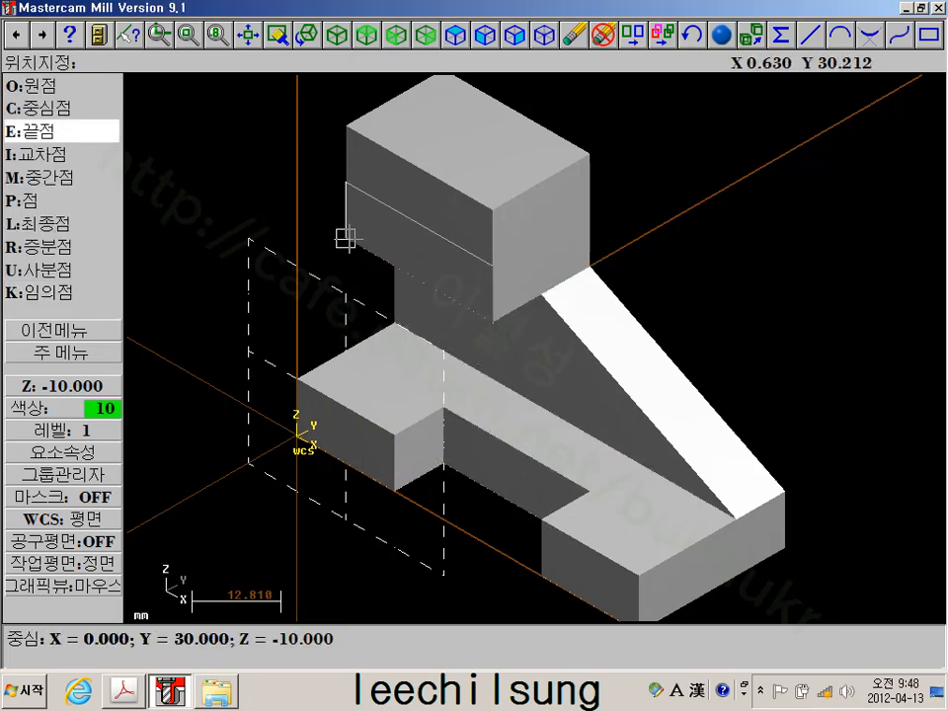
{"action": "left_click", "coordinate": [344, 238]}
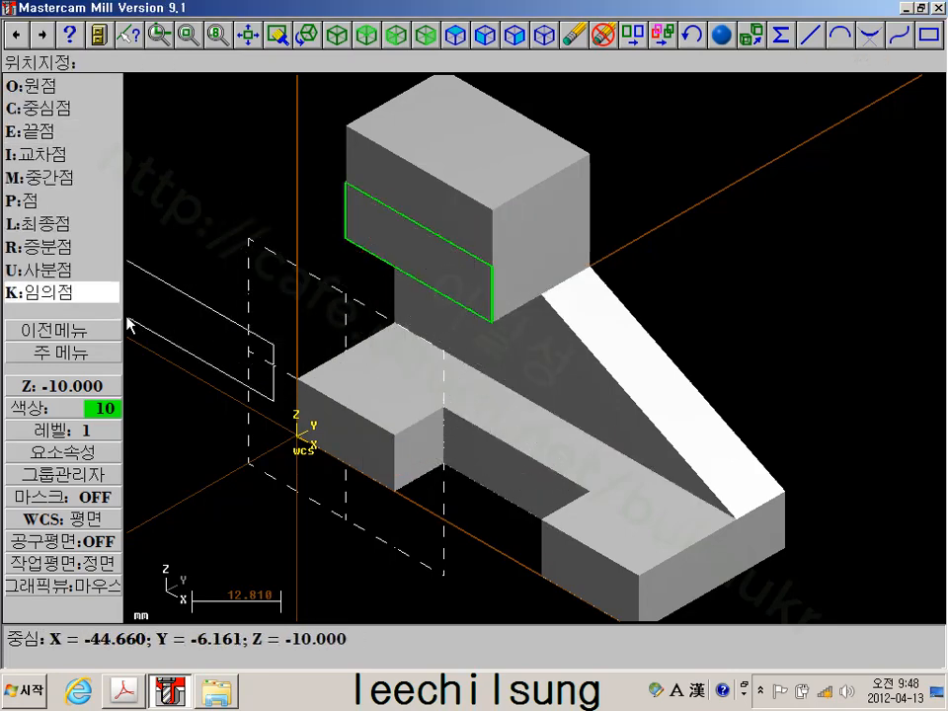
Draw a two-point diagonal line from the small rectangle's upper-left corner to its lower-right corner
{"action": "left_click", "coordinate": [74, 354]}
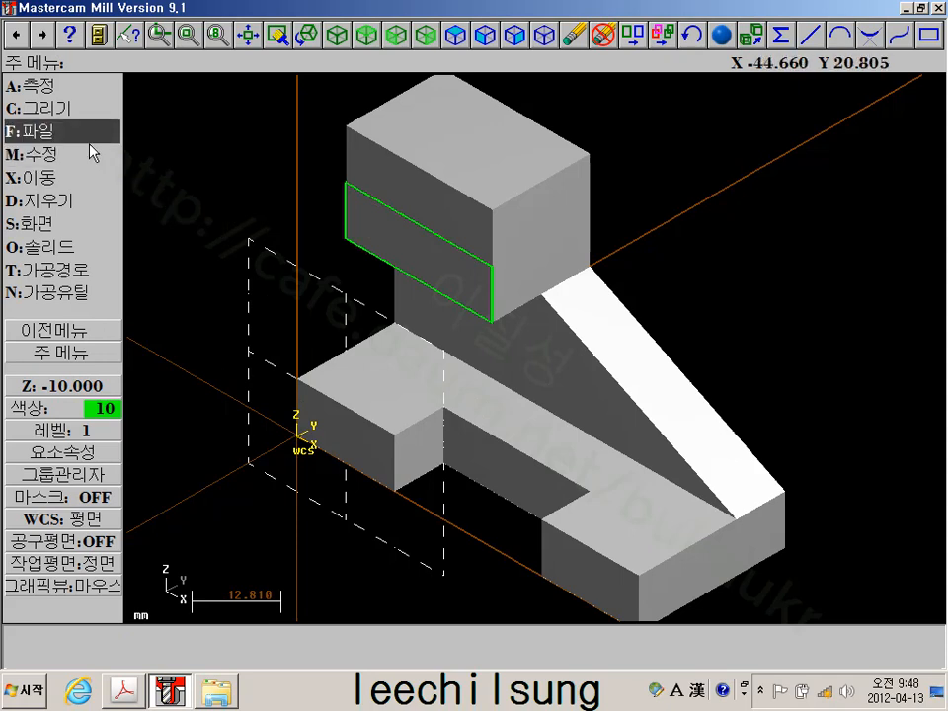
{"action": "left_click", "coordinate": [52, 108]}
{"action": "left_click", "coordinate": [50, 108]}
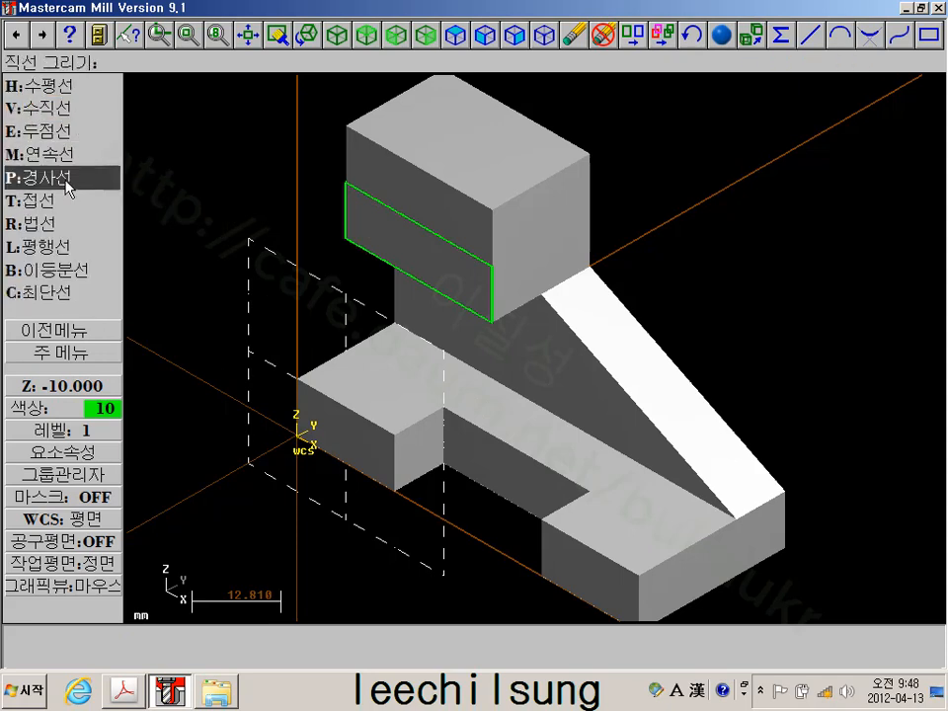
{"action": "left_click", "coordinate": [49, 130]}
{"action": "left_click", "coordinate": [344, 182]}
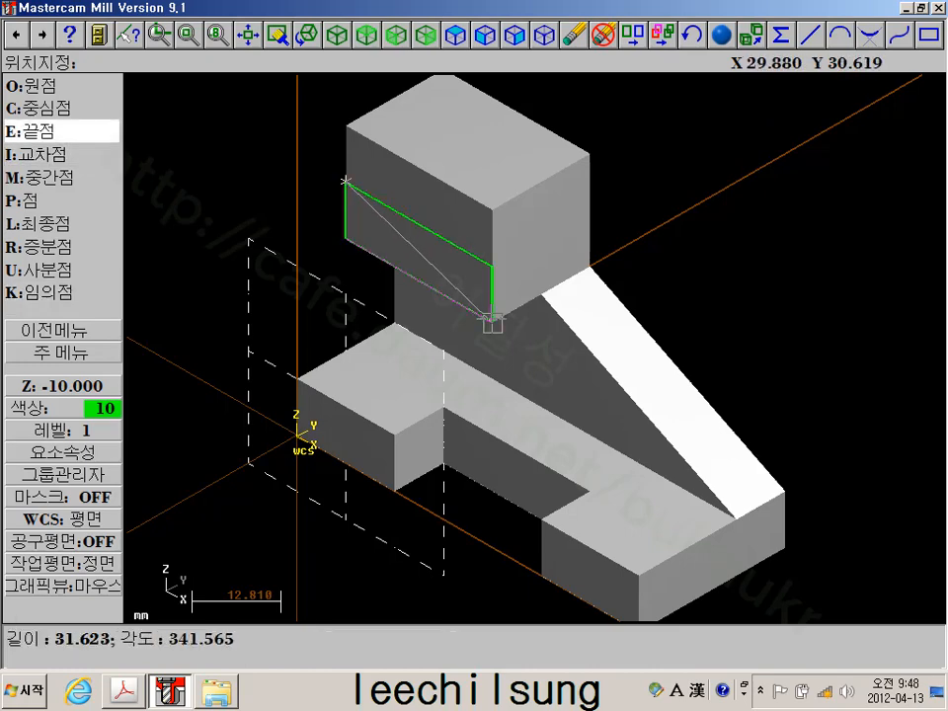
{"action": "left_click", "coordinate": [493, 322]}
Extrude the triangle formed by the small rectangle's lower-left half and the diagonal as a 10 mm body cut into the upper block
{"action": "left_click", "coordinate": [69, 352]}
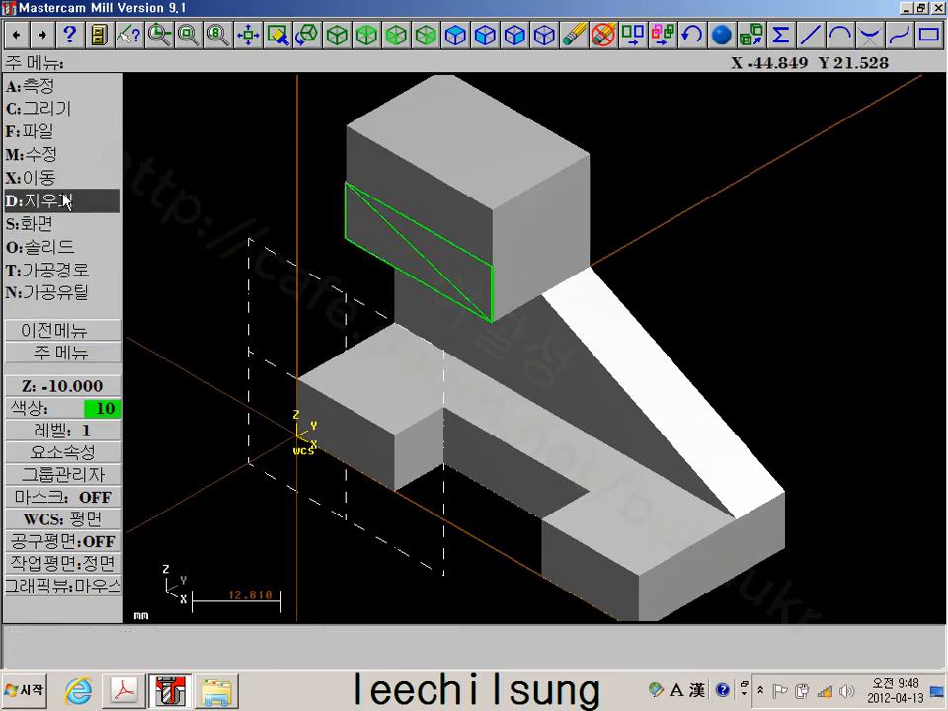
{"action": "left_click", "coordinate": [65, 248]}
{"action": "left_click", "coordinate": [35, 86]}
{"action": "left_click", "coordinate": [345, 212]}
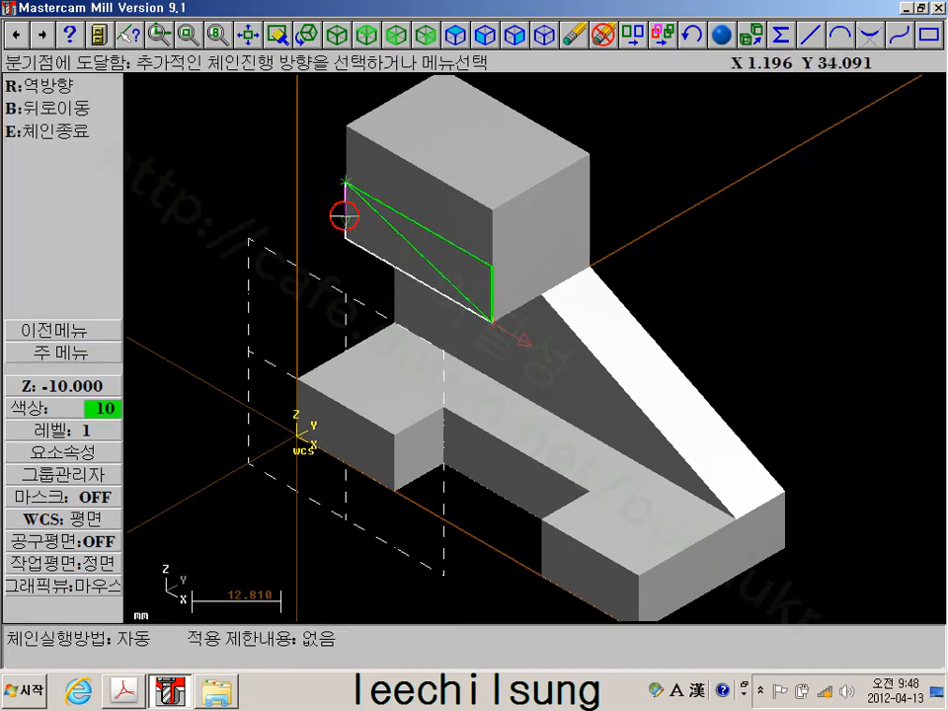
{"action": "left_click", "coordinate": [44, 130]}
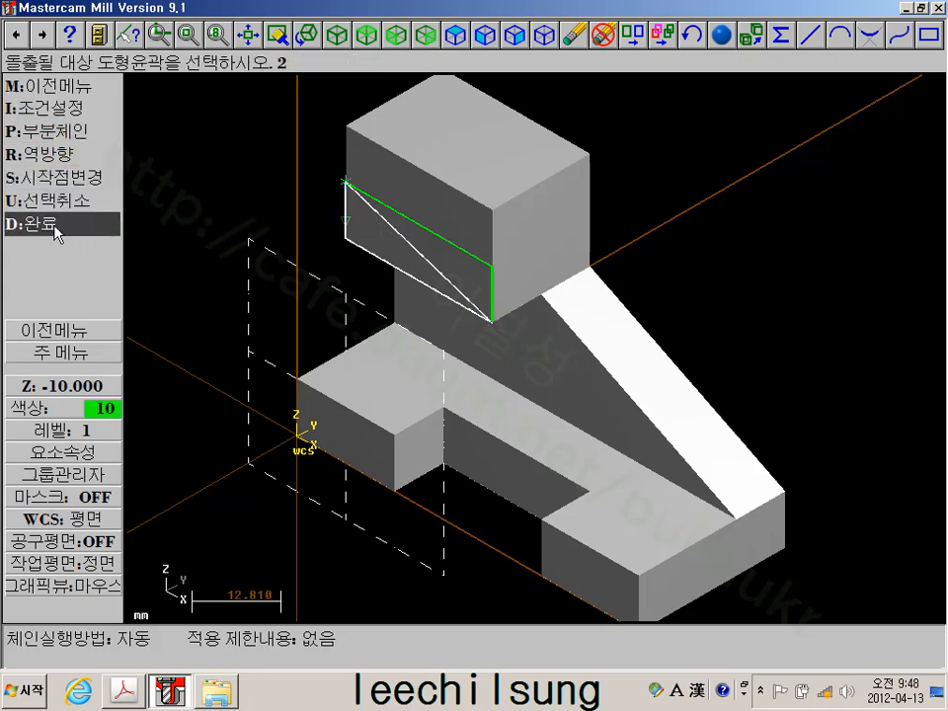
{"action": "left_click", "coordinate": [54, 222]}
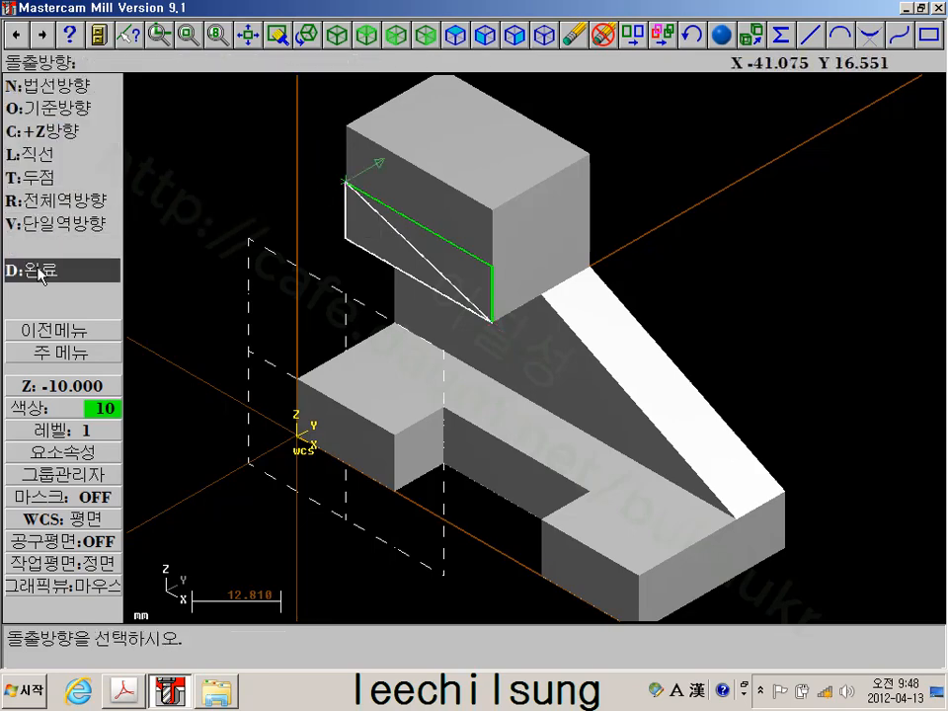
{"action": "left_click", "coordinate": [38, 269]}
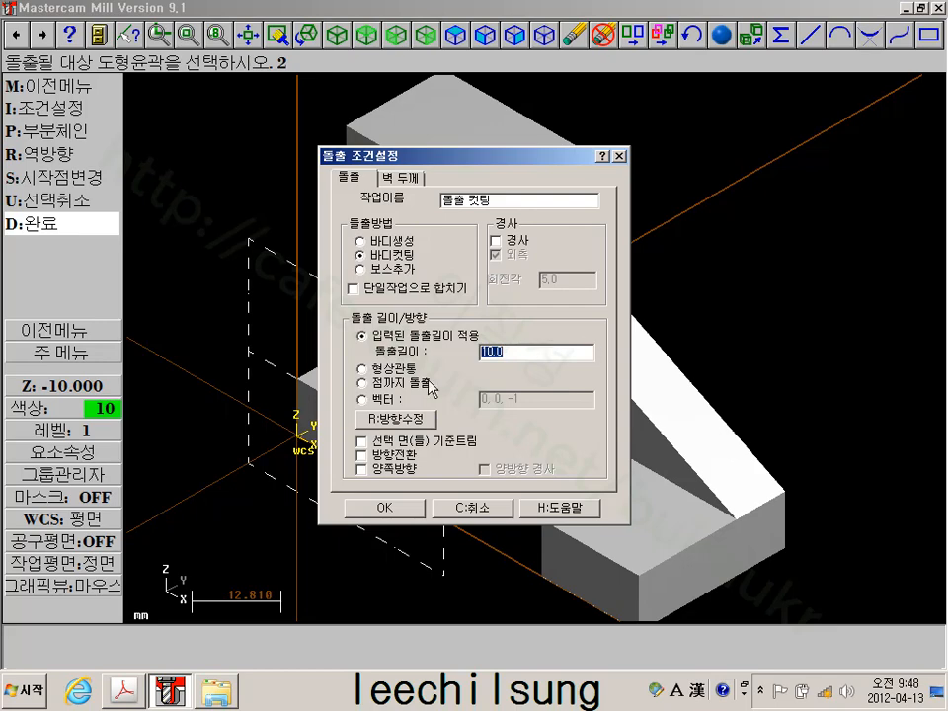
{"action": "left_click", "coordinate": [385, 507]}
Blank all lines of the 30 by 10 mm rectangle and its diagonal
{"action": "left_click", "coordinate": [89, 356]}
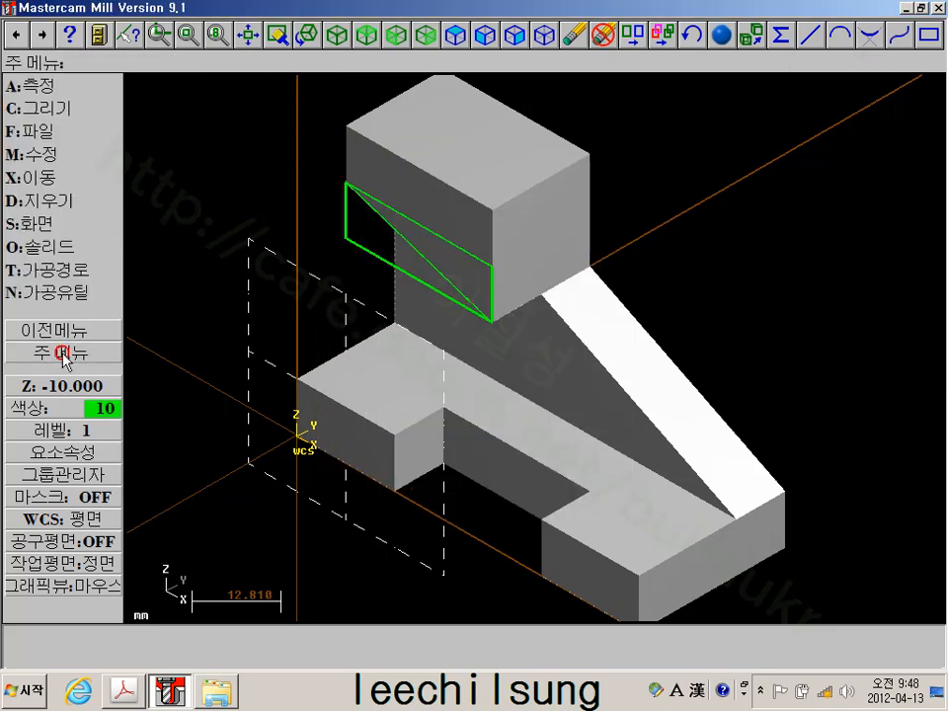
{"action": "left_click", "coordinate": [45, 224]}
{"action": "left_click", "coordinate": [62, 274]}
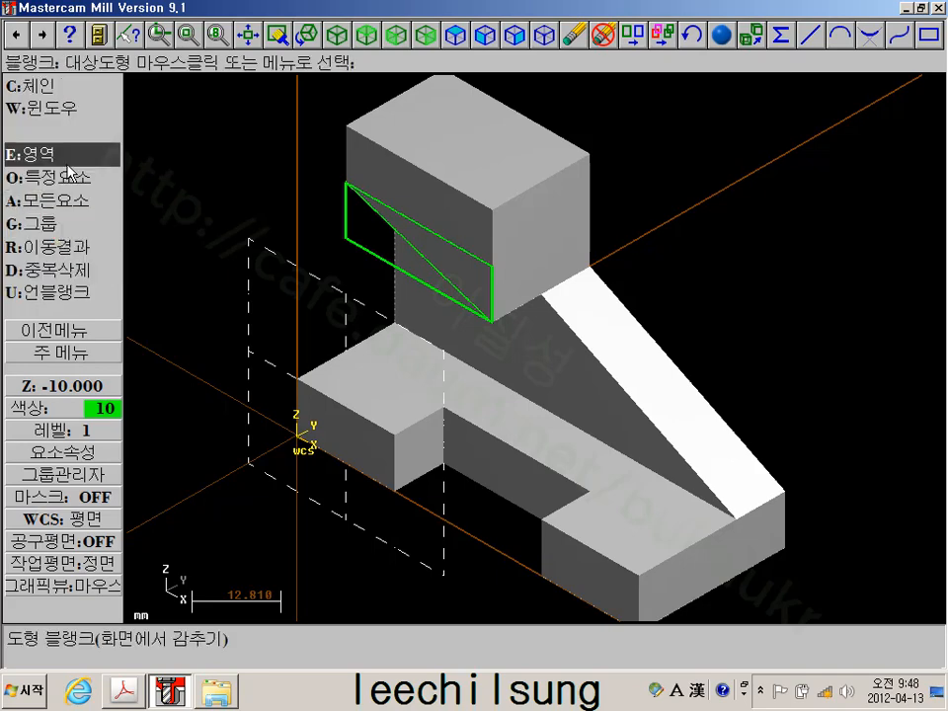
{"action": "left_click", "coordinate": [78, 200]}
Inspect the finished bracket solid from several angles, including its rear side, and return to the isometric view
{"action": "scroll", "coordinate": [374, 327], "scroll_direction": "down", "scroll_amount": 2}
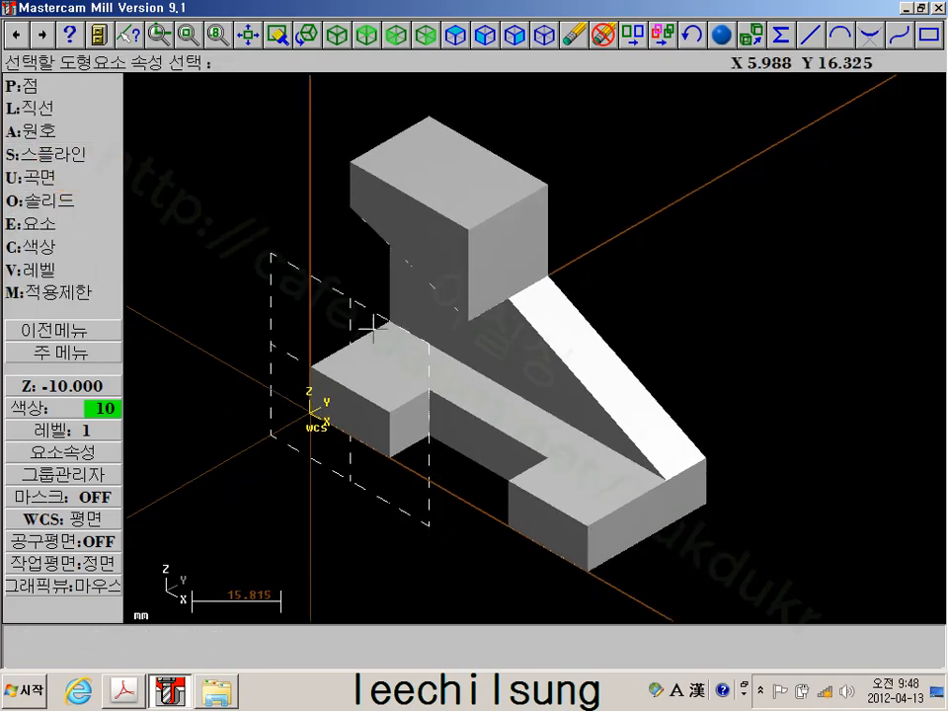
{"action": "scroll", "coordinate": [375, 330], "scroll_direction": "up", "scroll_amount": 3}
{"action": "scroll", "coordinate": [441, 318], "scroll_direction": "up", "scroll_amount": 4}
{"action": "scroll", "coordinate": [441, 319], "scroll_direction": "down", "scroll_amount": 5}
{"action": "mouse_move", "coordinate": [446, 327]}
{"action": "middle_mouse_down"}
{"action": "mouse_move", "coordinate": [572, 320]}
{"action": "mouse_move", "coordinate": [463, 329]}
{"action": "middle_mouse_up"}
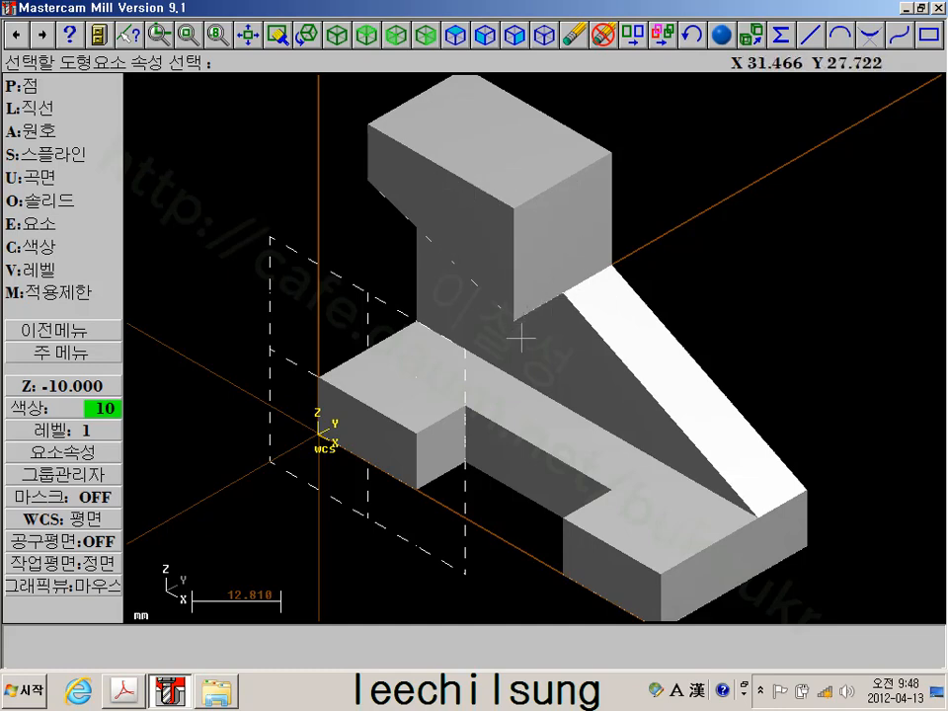
{"action": "middle_click_drag", "start_coordinate": [534, 412], "coordinate": [660, 345]}
{"action": "scroll", "coordinate": [383, 343], "scroll_direction": "up", "scroll_amount": 2}
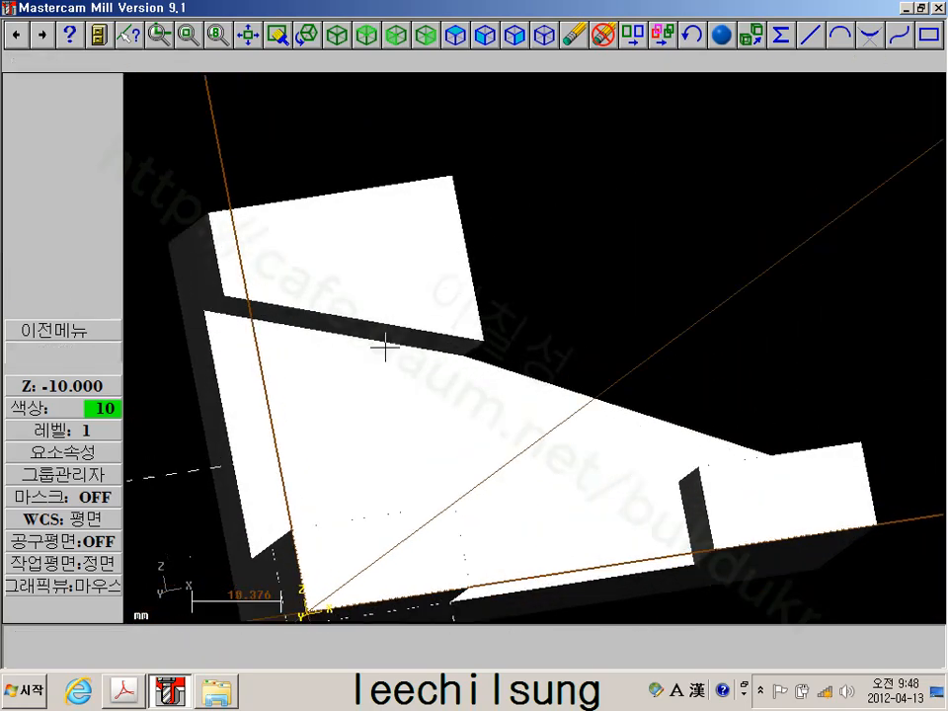
{"action": "scroll", "coordinate": [372, 396], "scroll_direction": "down", "scroll_amount": 2}
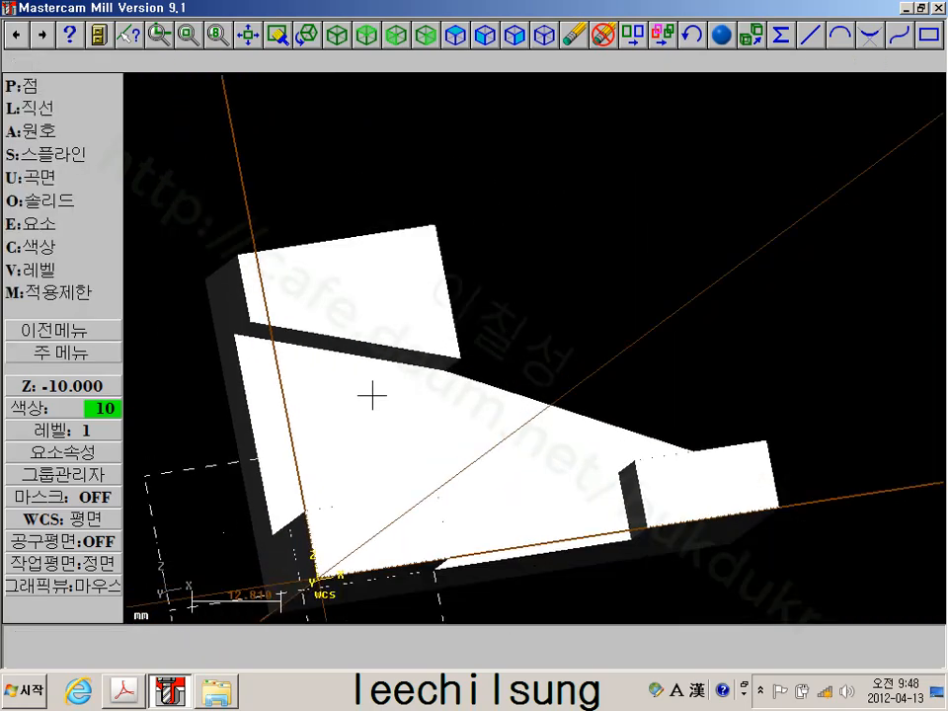
{"action": "mouse_move", "coordinate": [546, 409]}
{"action": "middle_mouse_down"}
{"action": "mouse_move", "coordinate": [553, 403]}
{"action": "mouse_move", "coordinate": [554, 415]}
{"action": "middle_mouse_up"}
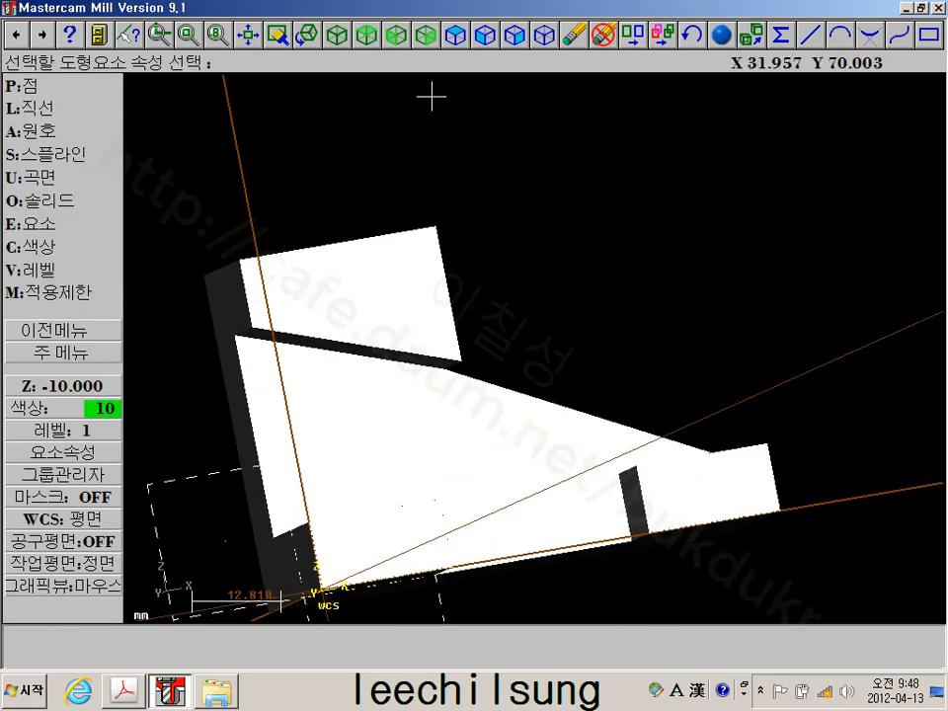
{"action": "left_click", "coordinate": [336, 36]}
{"action": "middle_click", "coordinate": [530, 385]}
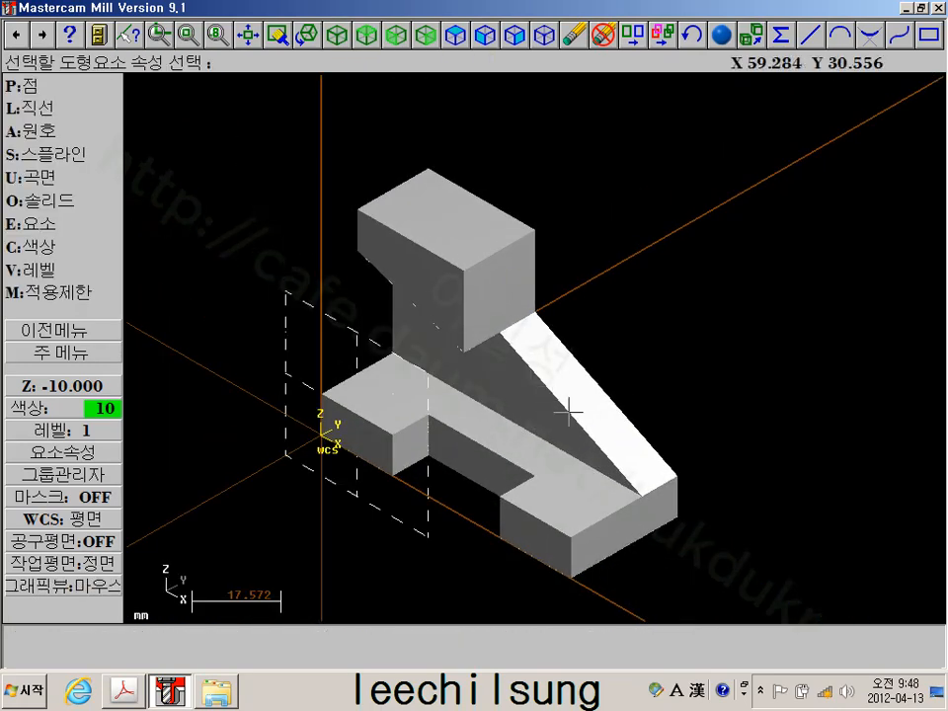
{"action": "scroll", "coordinate": [571, 405], "scroll_direction": "up", "scroll_amount": 1}
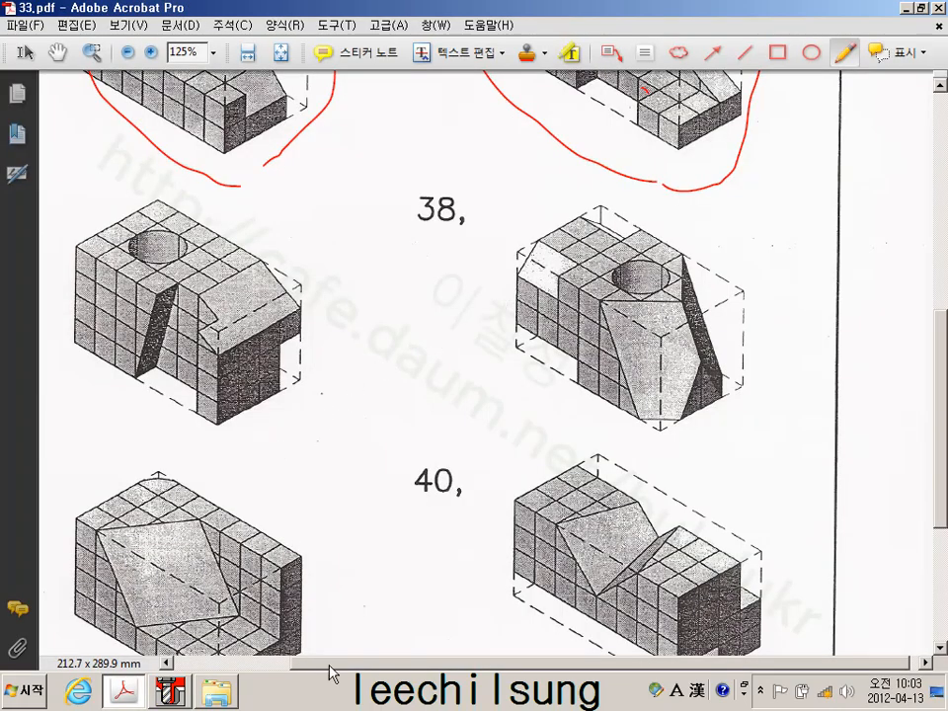
Bring exercise 37 into view in 33.pdf and switch back to Mastercam
{"action": "left_click_drag", "start_coordinate": [335, 663], "coordinate": [225, 665]}
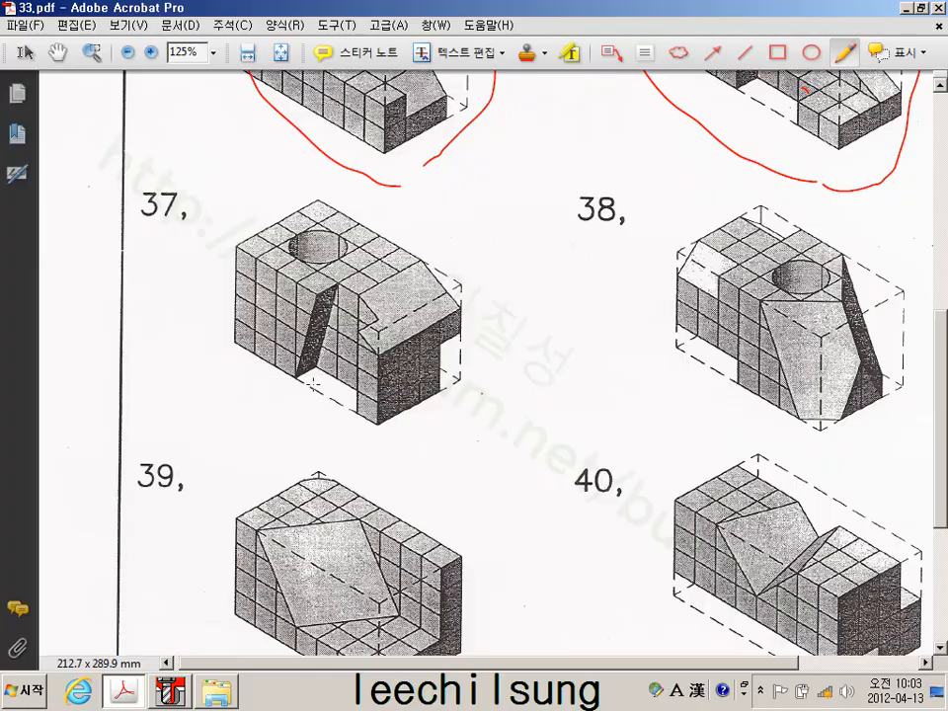
{"action": "left_click", "coordinate": [170, 692]}
{"action": "scroll", "coordinate": [432, 211], "scroll_direction": "down", "scroll_amount": 3}
{"action": "middle_click_drag", "start_coordinate": [472, 322], "coordinate": [578, 218]}
Delete the chamfer, the extruded boss and the four extruded cuts from the solid's history and regenerate it as a plain block
{"action": "left_click", "coordinate": [54, 363]}
{"action": "left_click", "coordinate": [63, 248]}
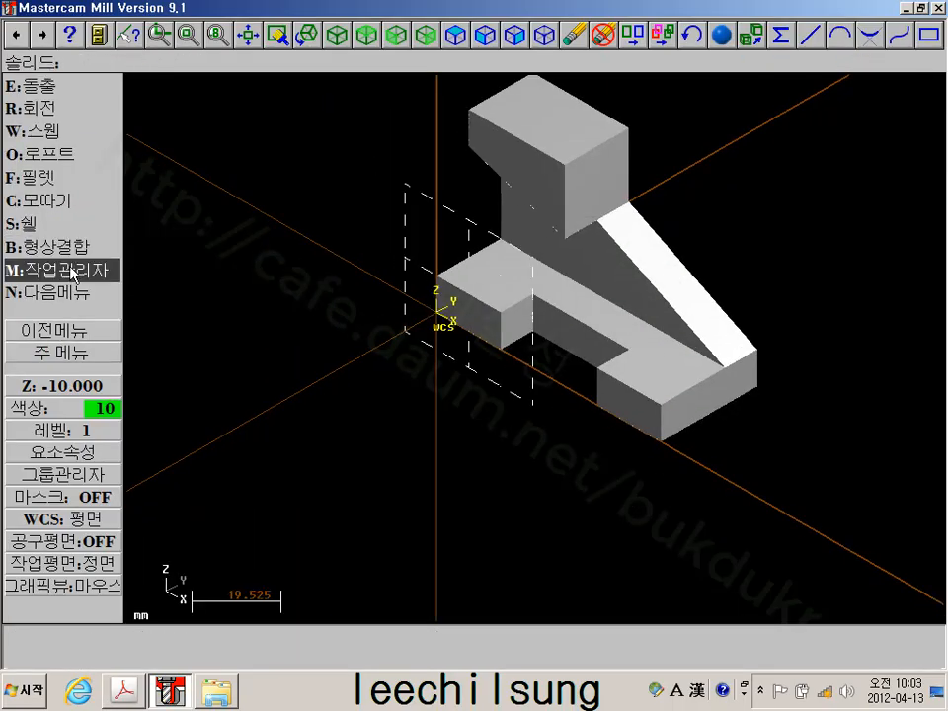
{"action": "left_click", "coordinate": [74, 270]}
{"action": "left_click", "coordinate": [208, 293]}
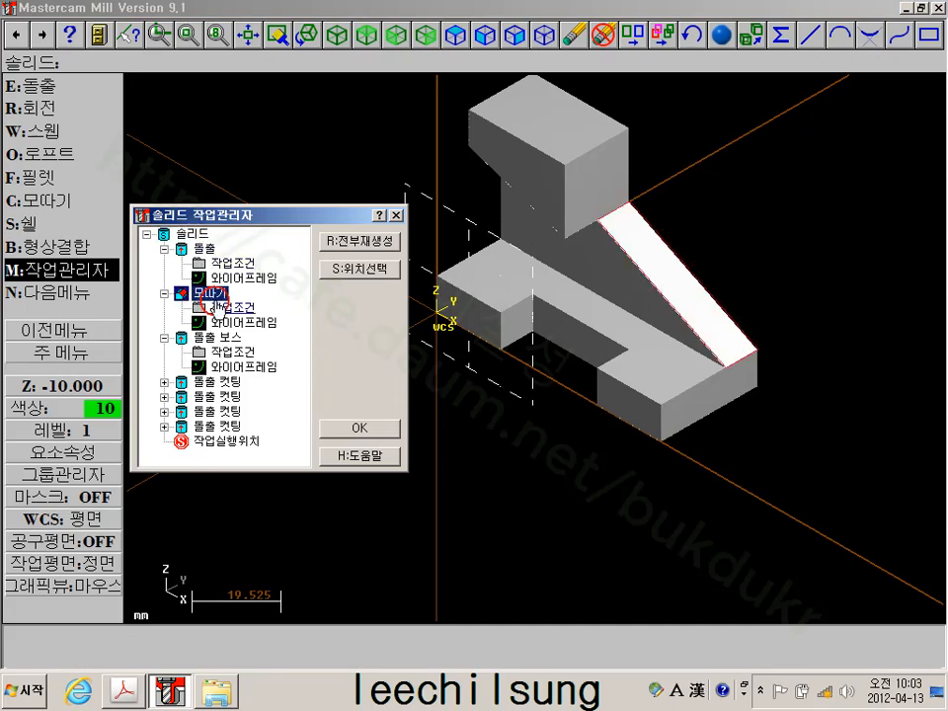
{"action": "left_click", "coordinate": [215, 427]}
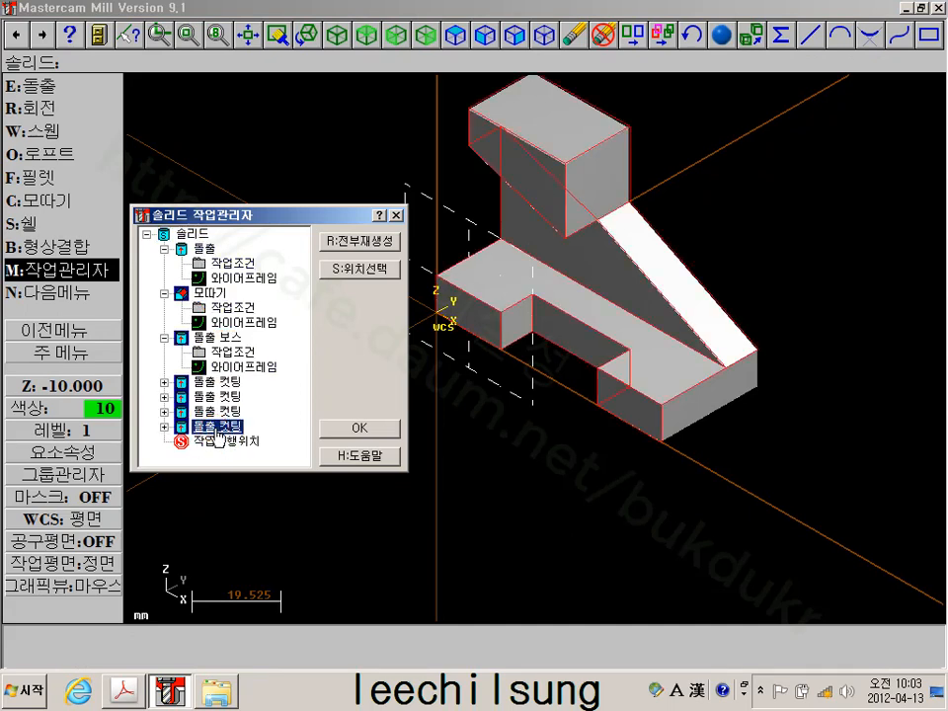
{"action": "key", "text": "Delete"}
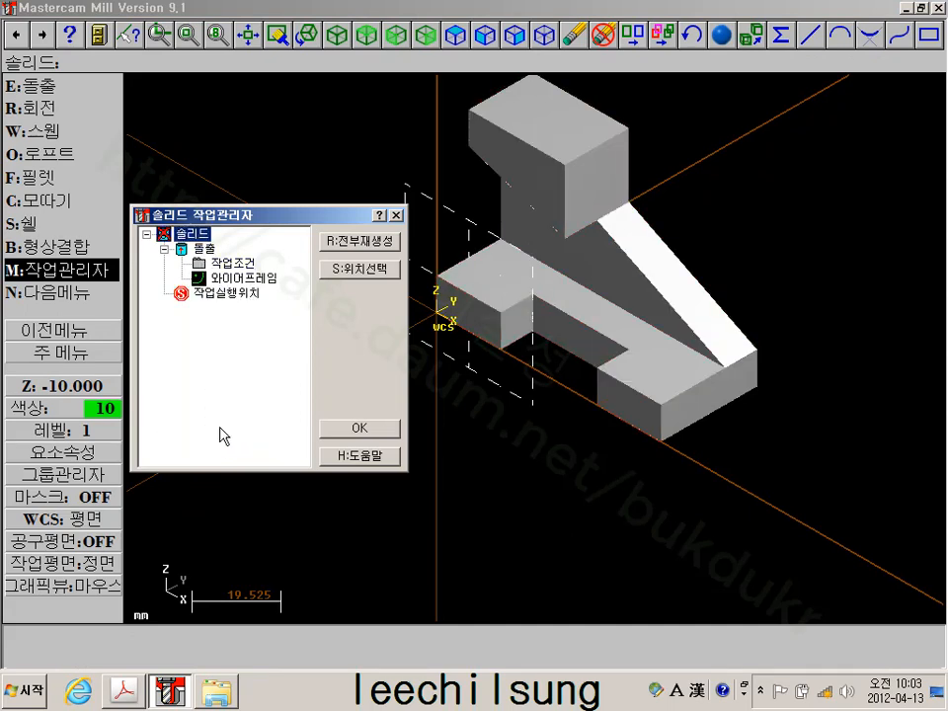
{"action": "left_click", "coordinate": [366, 242]}
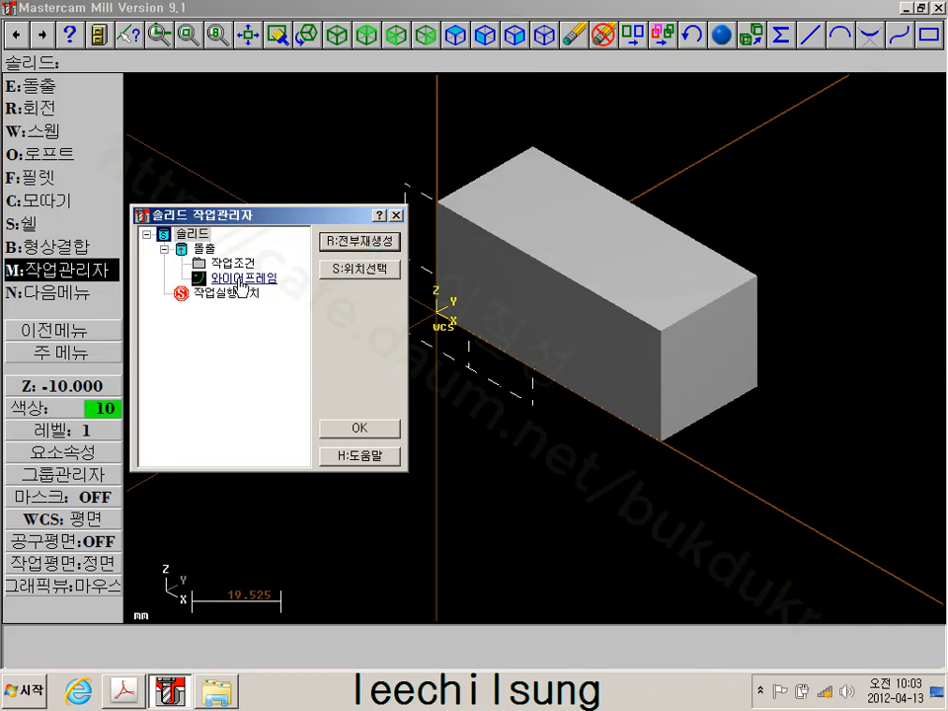
{"action": "left_click", "coordinate": [361, 425]}
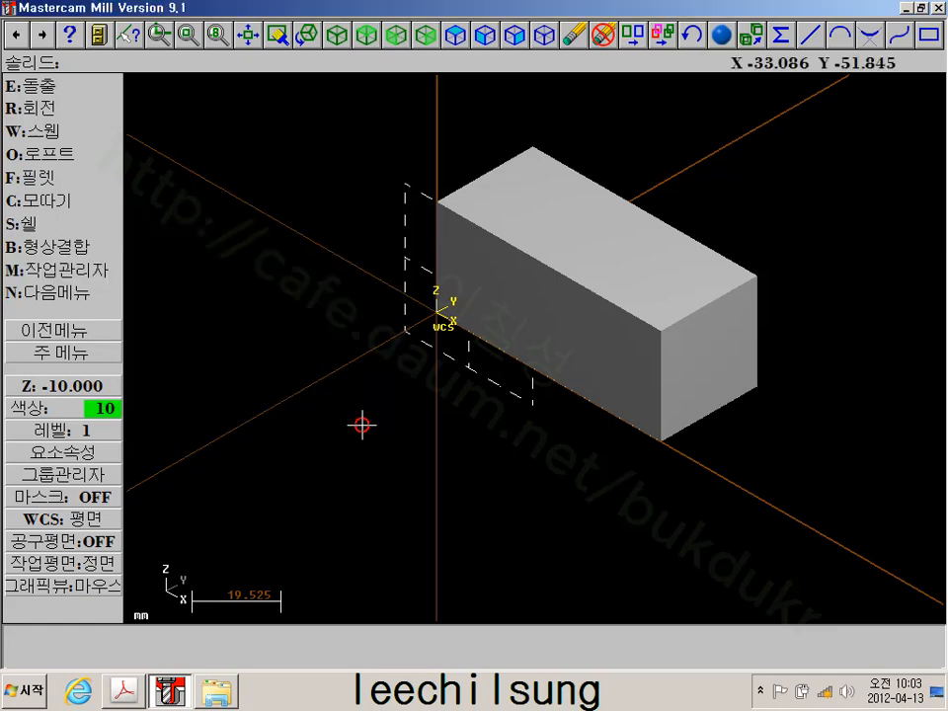
Unblank the chained base rectangle from which the block is extruded
{"action": "middle_click_drag", "start_coordinate": [651, 233], "coordinate": [525, 284]}
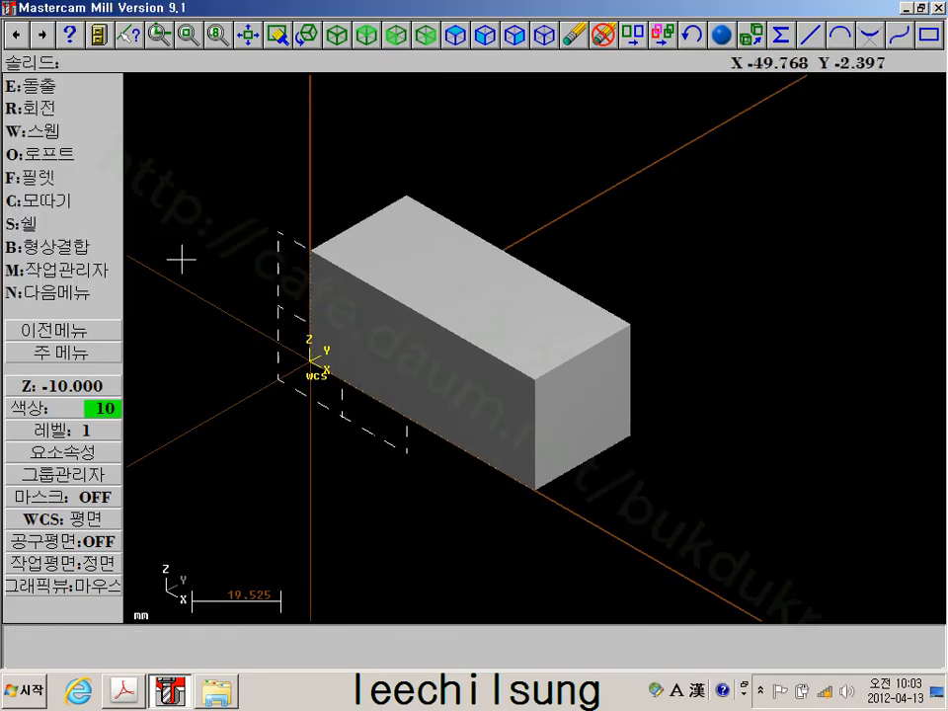
{"action": "left_click", "coordinate": [62, 352]}
{"action": "left_click", "coordinate": [62, 224]}
{"action": "left_click", "coordinate": [59, 270]}
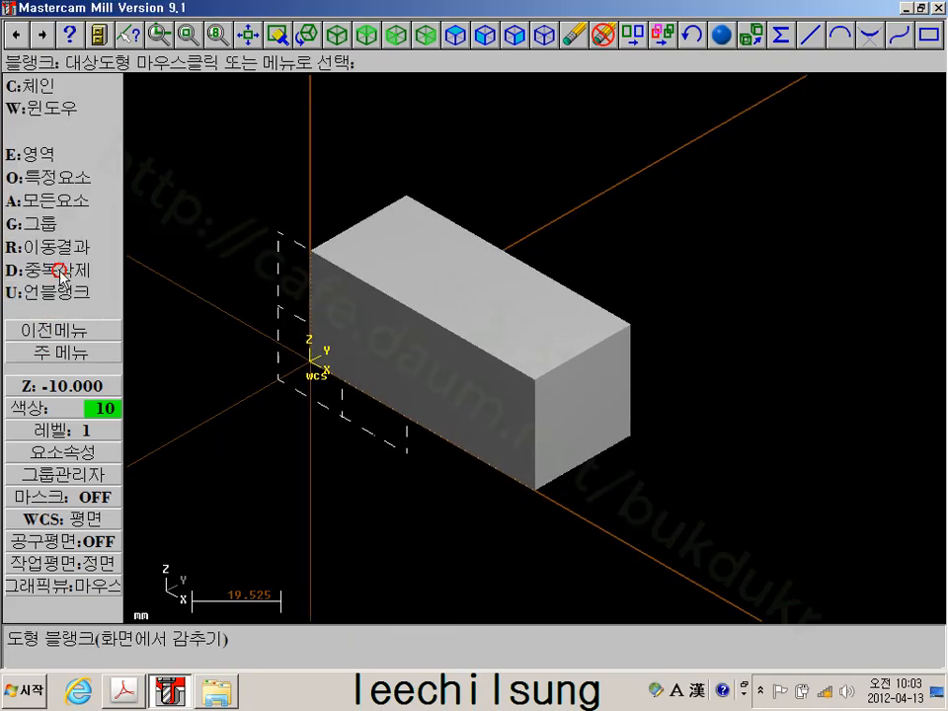
{"action": "left_click", "coordinate": [61, 292]}
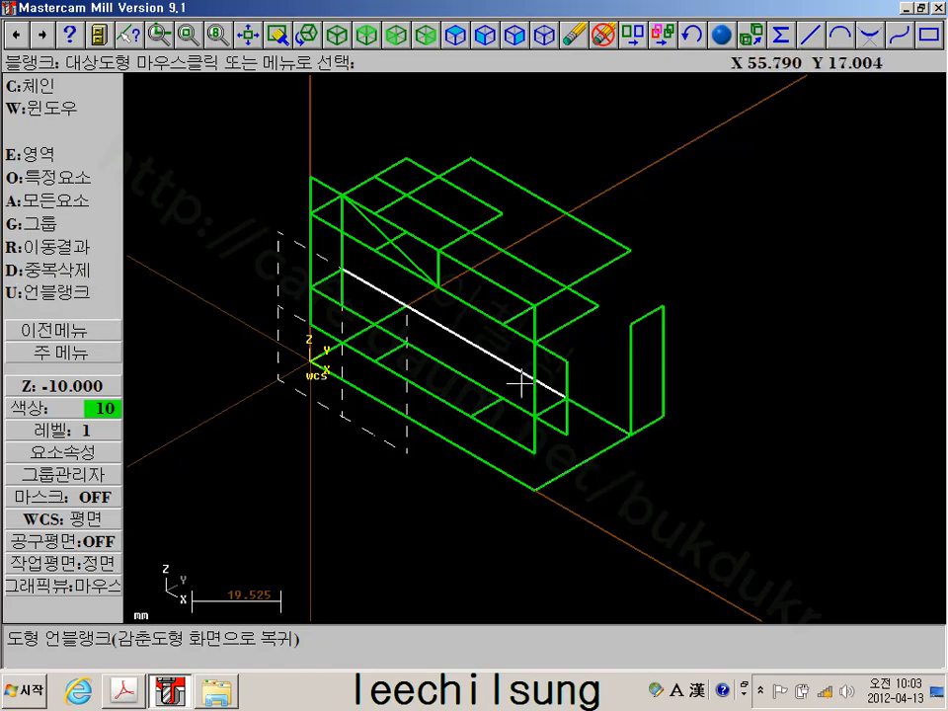
{"action": "middle_click_drag", "start_coordinate": [504, 388], "coordinate": [466, 393]}
{"action": "left_click", "coordinate": [464, 392]}
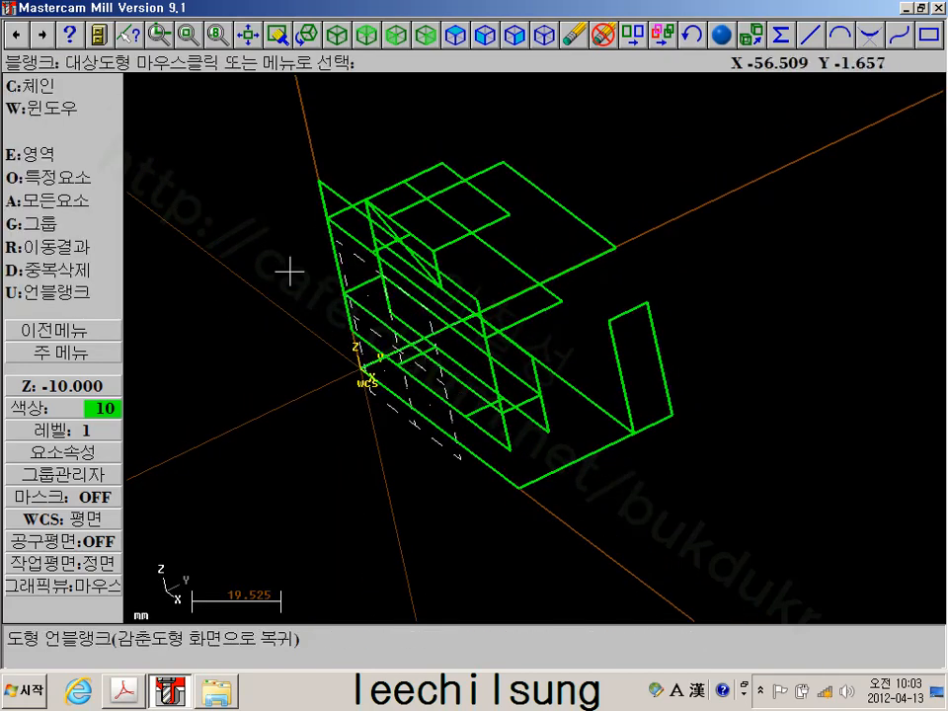
{"action": "left_click", "coordinate": [74, 86]}
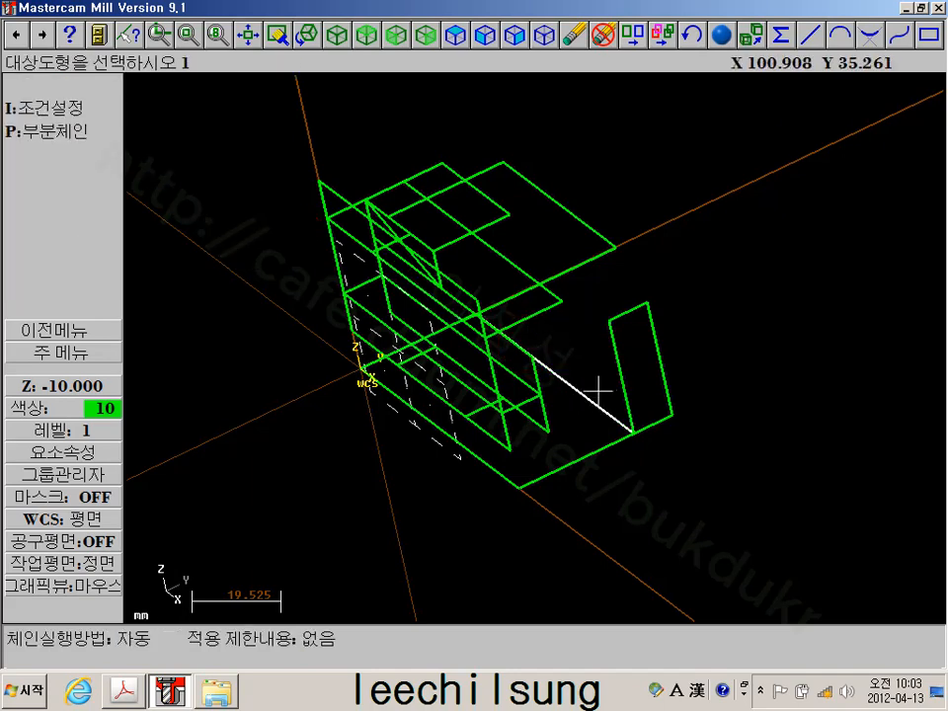
{"action": "left_click", "coordinate": [601, 395]}
{"action": "left_click", "coordinate": [47, 134]}
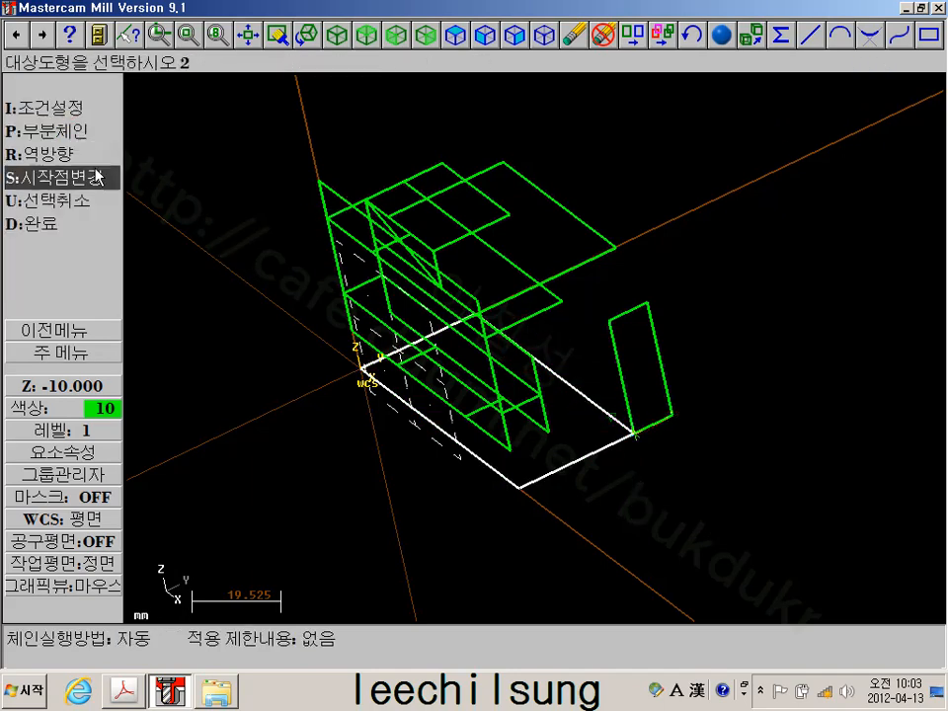
{"action": "left_click", "coordinate": [44, 224]}
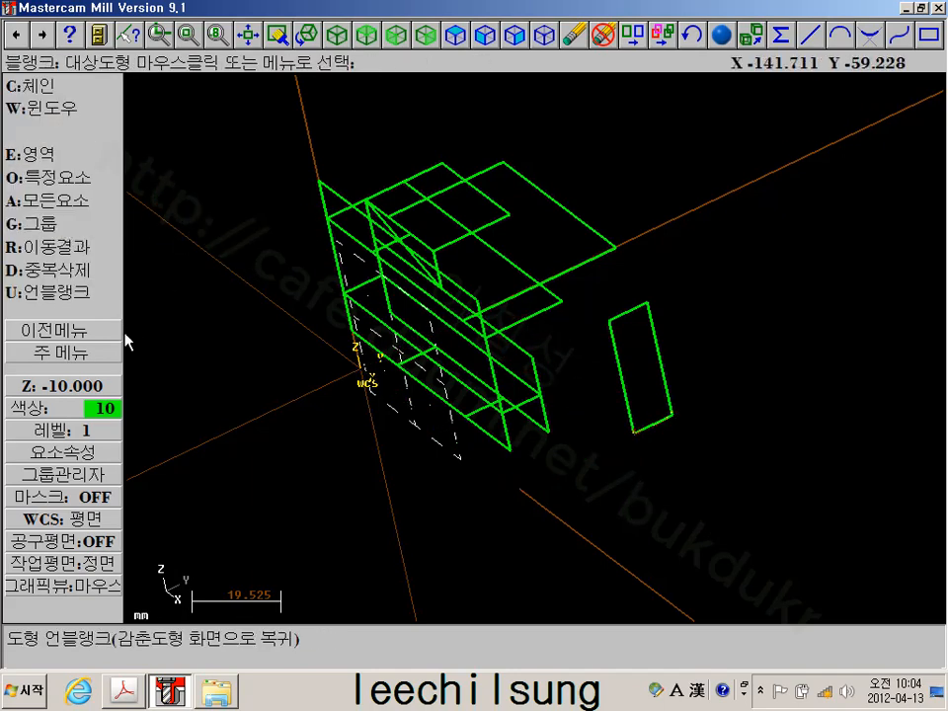
{"action": "left_click", "coordinate": [101, 352]}
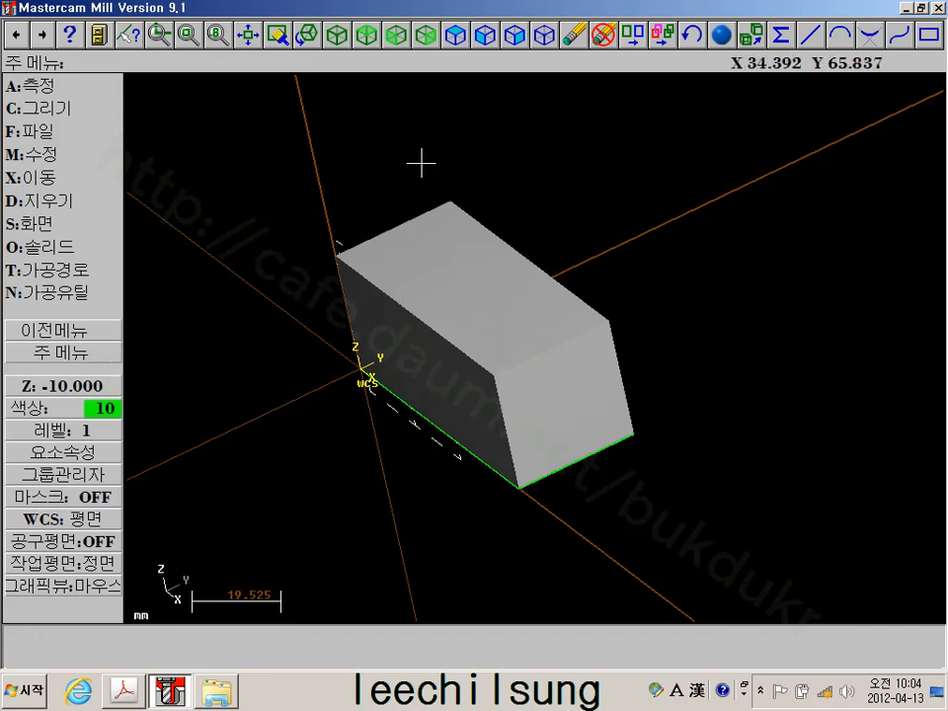
Show the block and its base rectangle centred in the top view
{"action": "middle_click_drag", "start_coordinate": [549, 407], "coordinate": [584, 402]}
{"action": "left_click", "coordinate": [477, 408]}
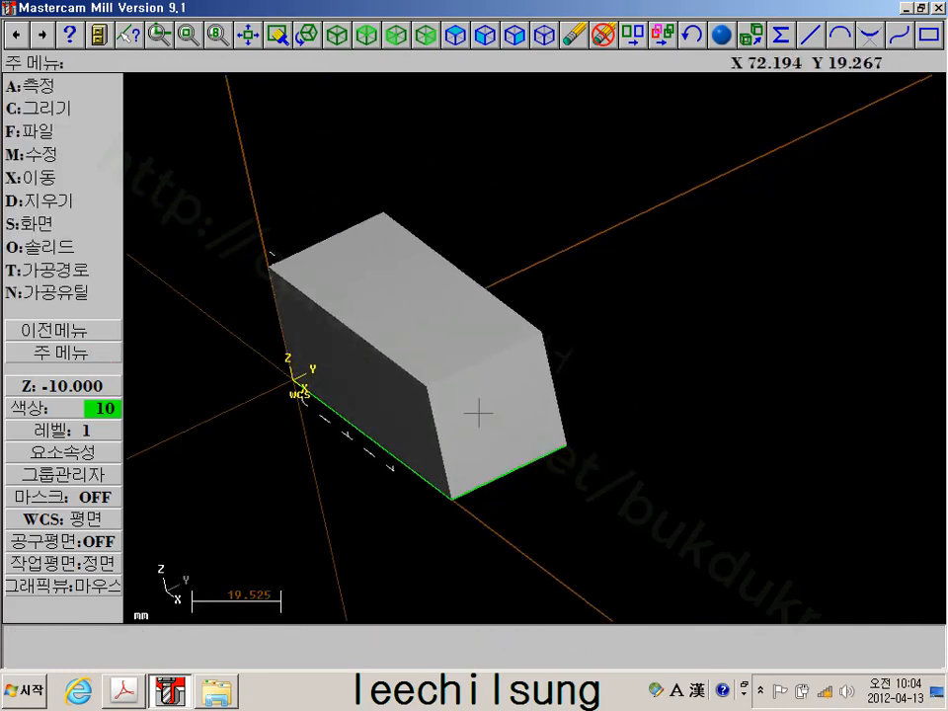
{"action": "left_click", "coordinate": [366, 36]}
{"action": "scroll", "coordinate": [732, 331], "scroll_direction": "up", "scroll_amount": 3}
{"action": "middle_click_drag", "start_coordinate": [850, 265], "coordinate": [648, 378]}
{"action": "left_click", "coordinate": [620, 383]}
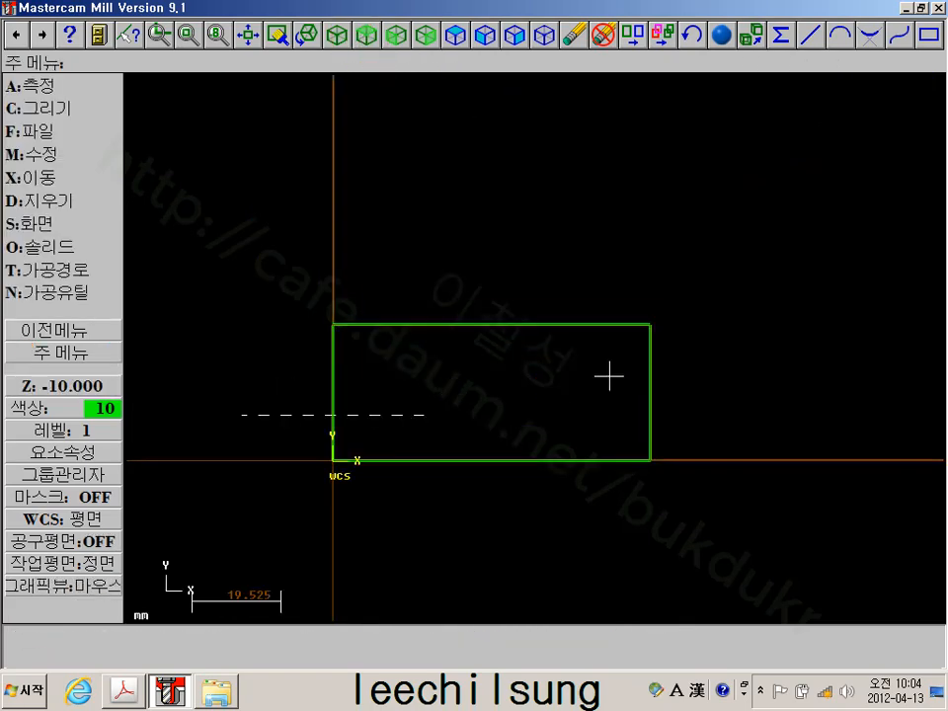
{"action": "left_click", "coordinate": [59, 178]}
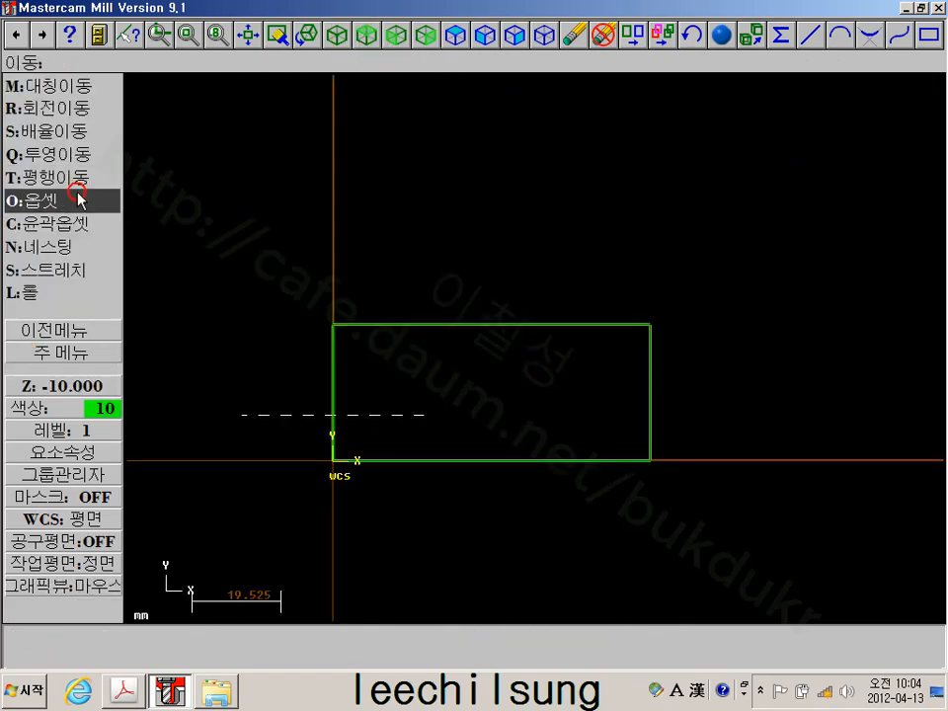
{"action": "left_click", "coordinate": [74, 269]}
{"action": "key", "text": "w"}
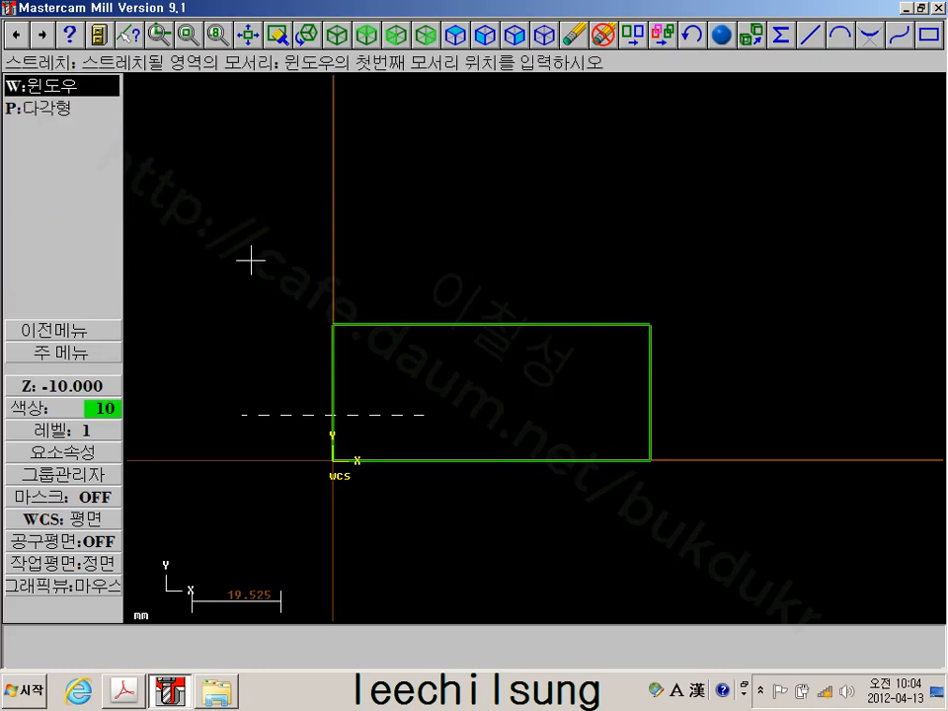
{"action": "left_click", "coordinate": [256, 262]}
{"action": "left_click", "coordinate": [700, 361]}
{"action": "left_click", "coordinate": [56, 154]}
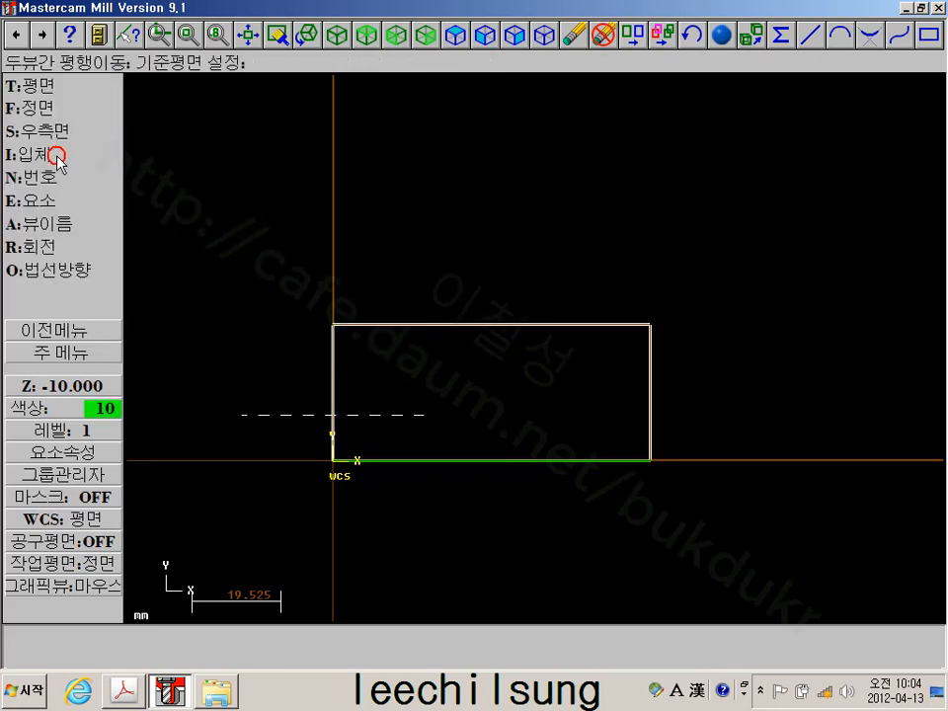
{"action": "left_click", "coordinate": [68, 334]}
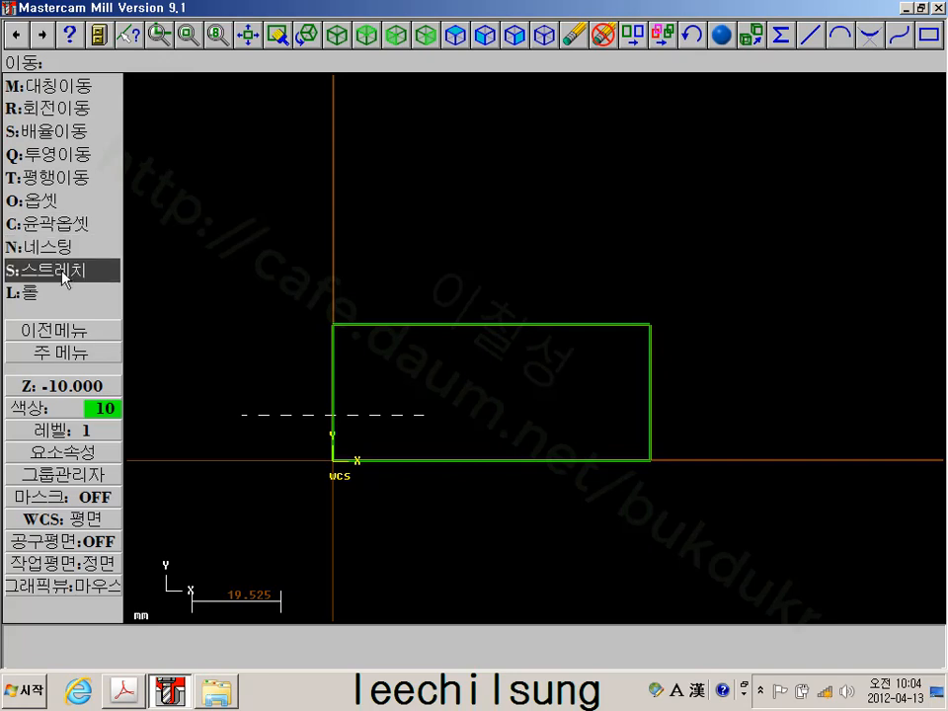
{"action": "left_click", "coordinate": [54, 268]}
{"action": "left_click", "coordinate": [85, 96]}
{"action": "left_click", "coordinate": [290, 248]}
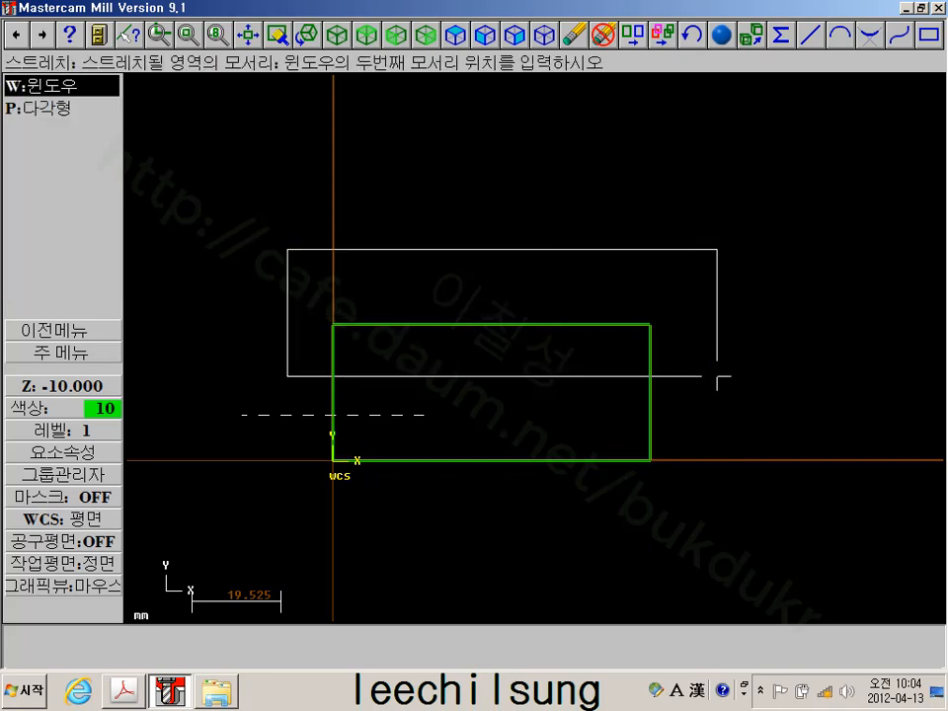
{"action": "left_click", "coordinate": [726, 383]}
{"action": "left_click", "coordinate": [51, 86]}
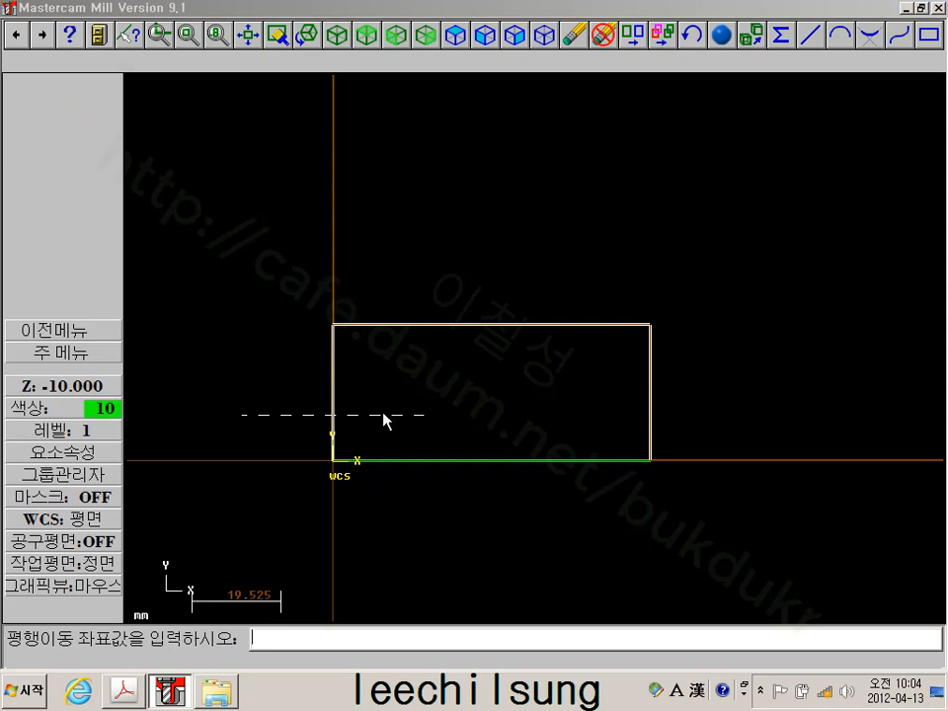
{"action": "key", "text": "Return"}
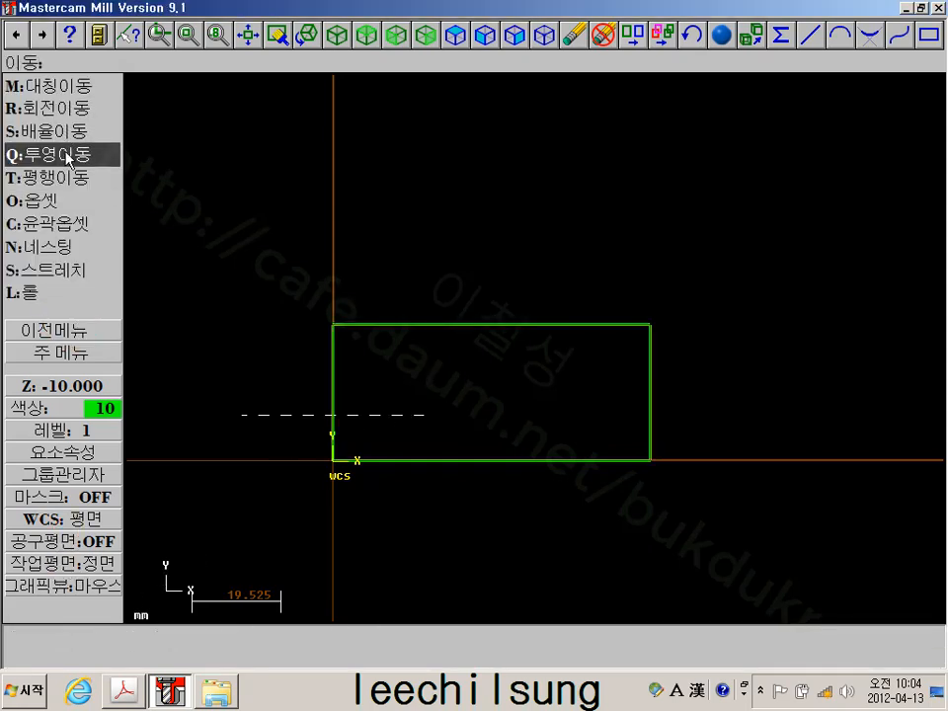
{"action": "left_click", "coordinate": [59, 358]}
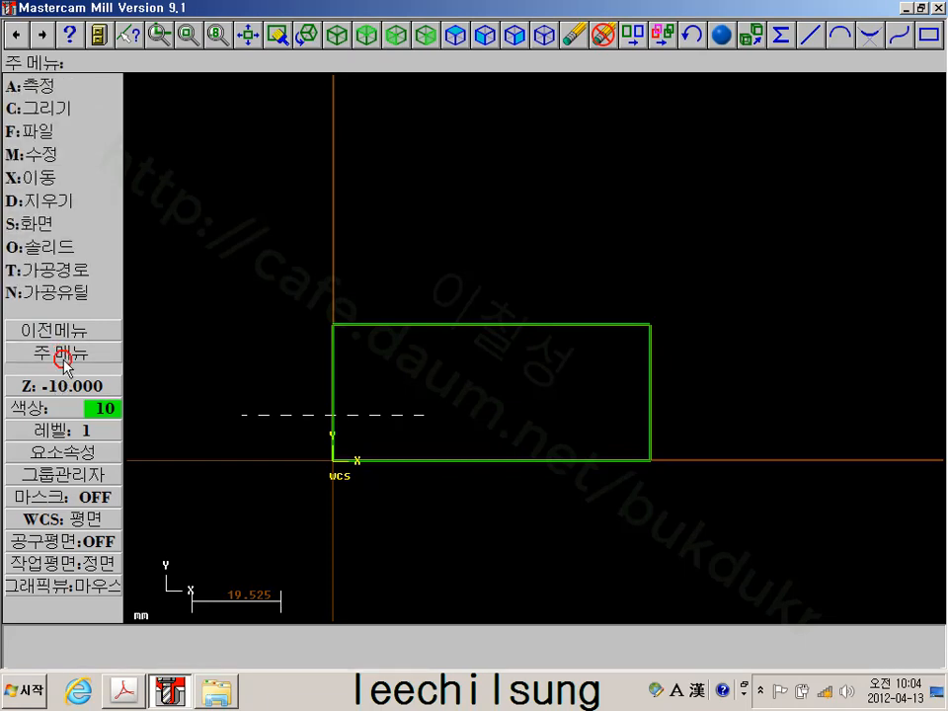
Set the construction plane to Top and the construction depth Z to 0
{"action": "left_click", "coordinate": [61, 562]}
{"action": "left_click", "coordinate": [51, 109]}
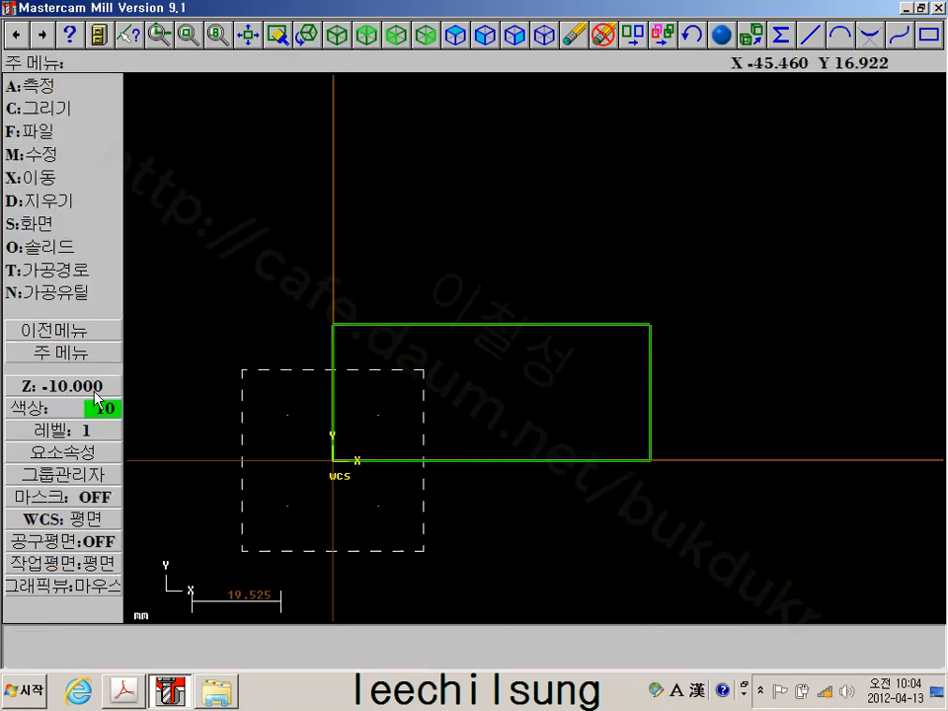
{"action": "left_click", "coordinate": [85, 386]}
{"action": "type", "text": "0"}
{"action": "key", "text": "Return"}
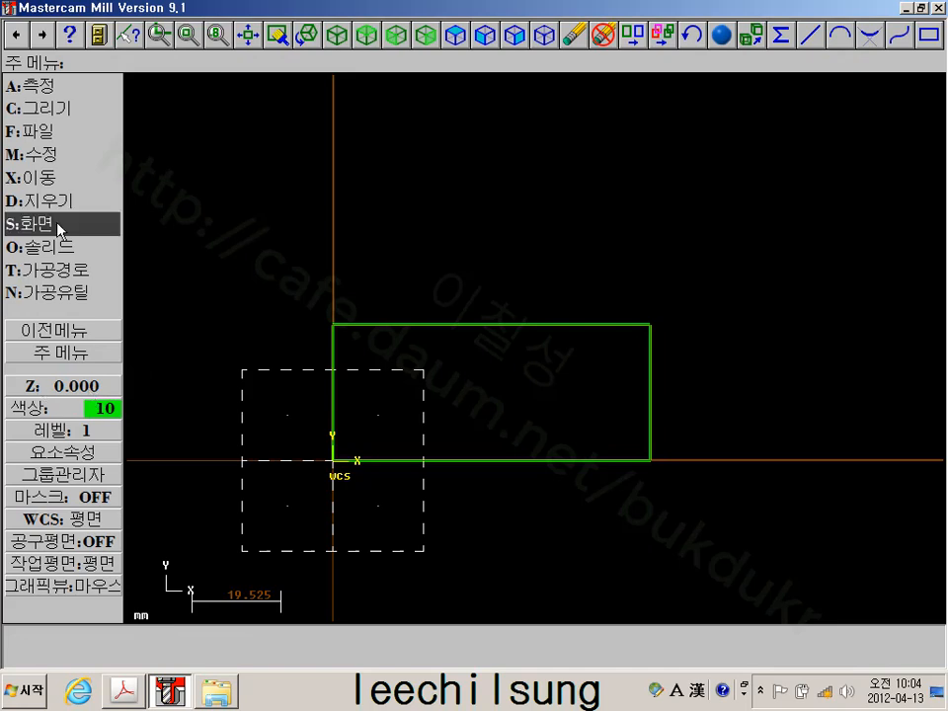
Stretch the far edge of the base rectangle by 10 mm in Y, moving rather than copying the geometry
{"action": "left_click", "coordinate": [59, 186]}
{"action": "left_click", "coordinate": [67, 248]}
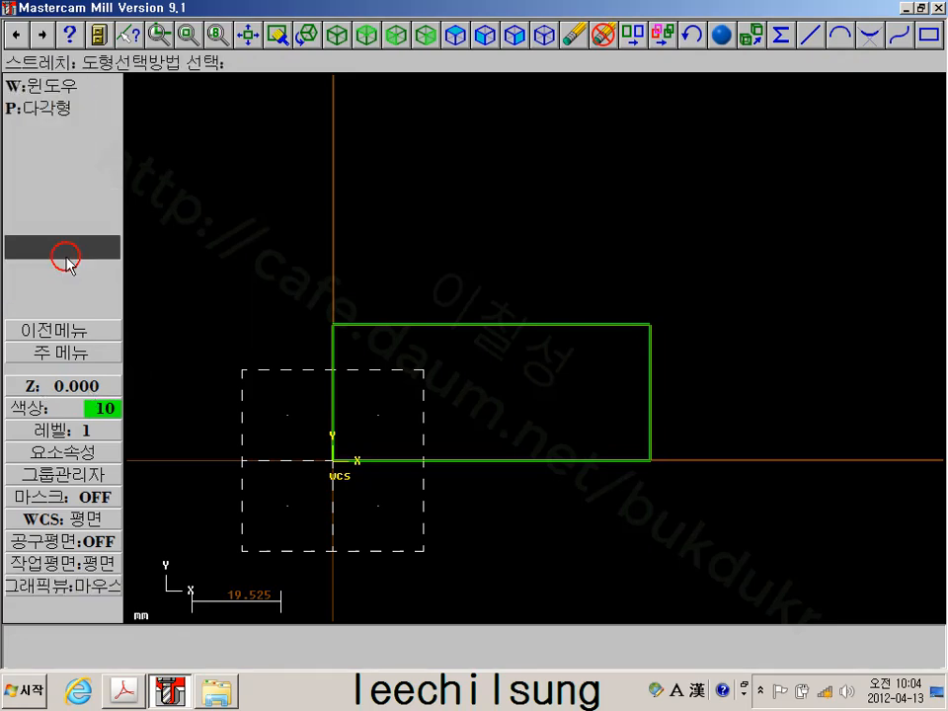
{"action": "left_click", "coordinate": [49, 86]}
{"action": "left_click", "coordinate": [310, 282]}
{"action": "left_click", "coordinate": [778, 370]}
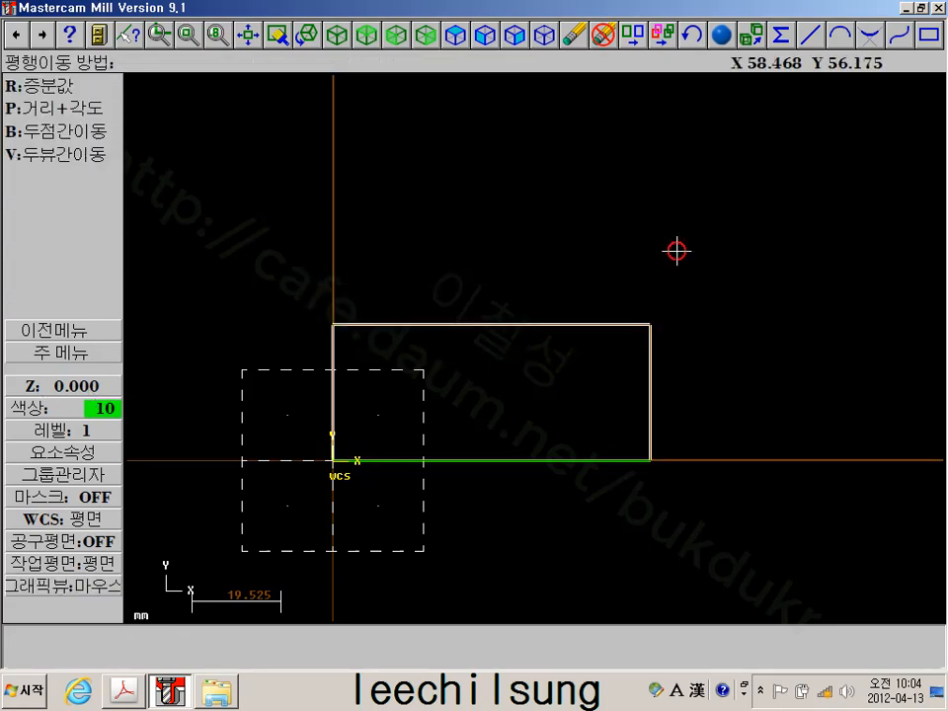
{"action": "left_click", "coordinate": [54, 87]}
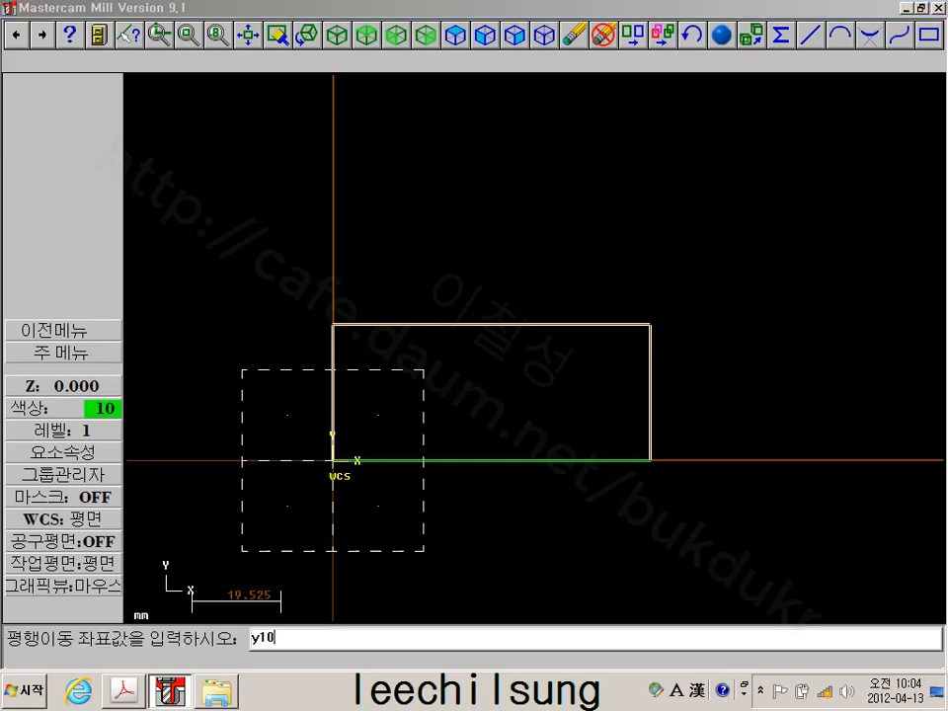
{"action": "type", "text": "y10"}
{"action": "key", "text": "Return"}
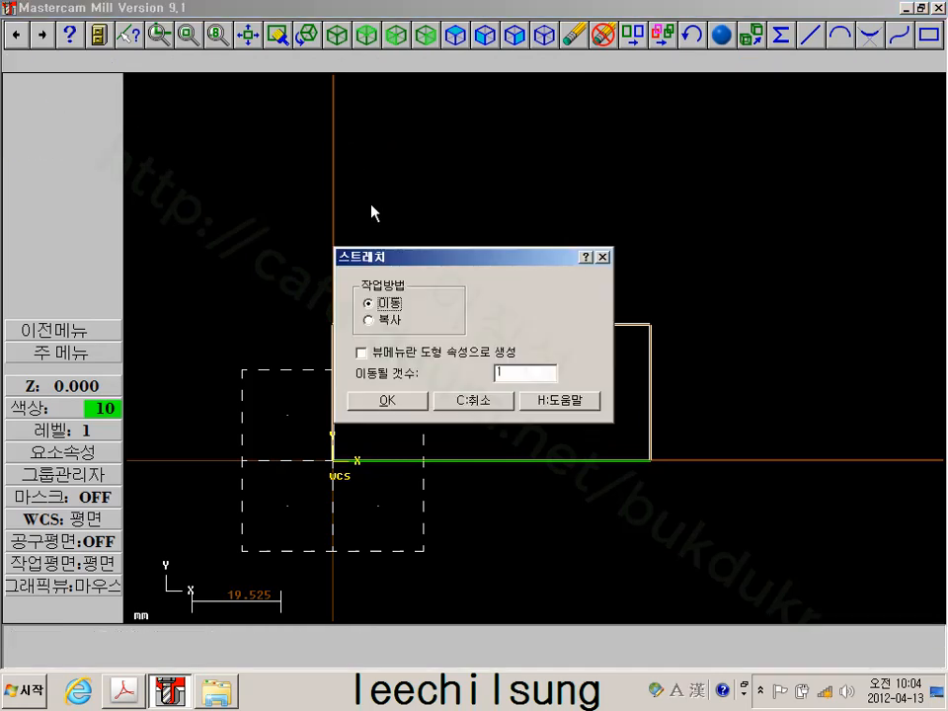
{"action": "left_click", "coordinate": [407, 399]}
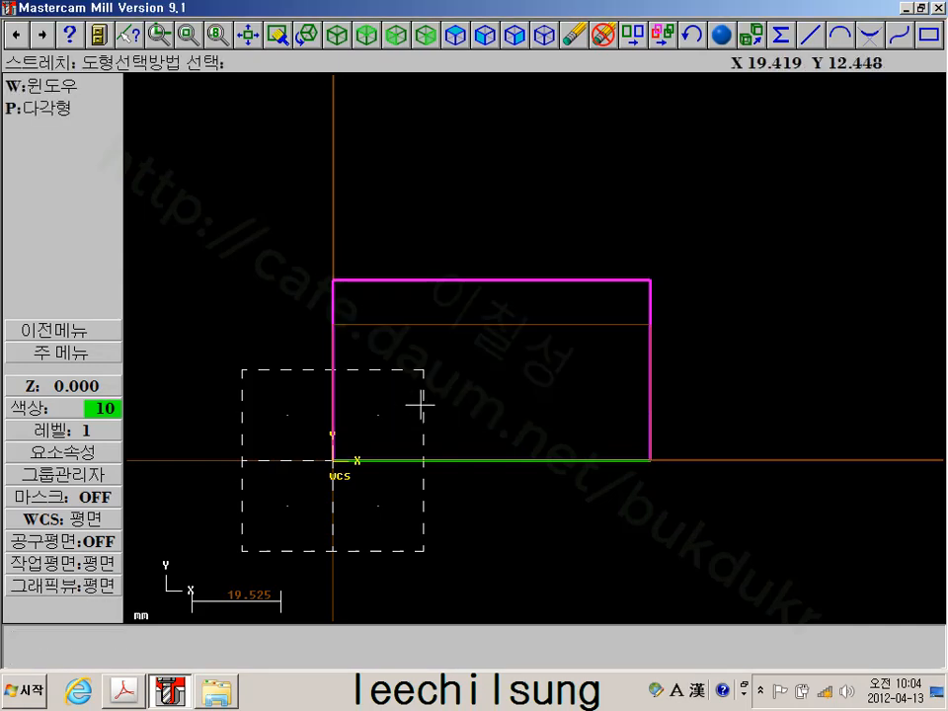
Set the block's extrusion length to 40 mm and regenerate it from the stretched rectangle, viewed in isometric
{"action": "left_click", "coordinate": [333, 43]}
{"action": "middle_click_drag", "start_coordinate": [441, 173], "coordinate": [452, 216]}
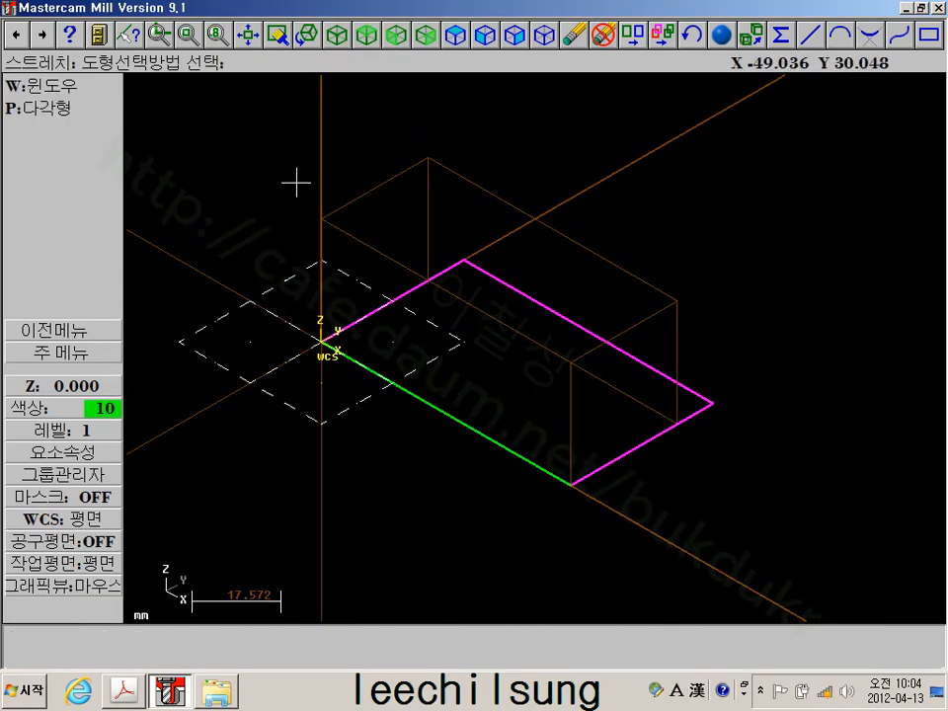
{"action": "left_click", "coordinate": [77, 357]}
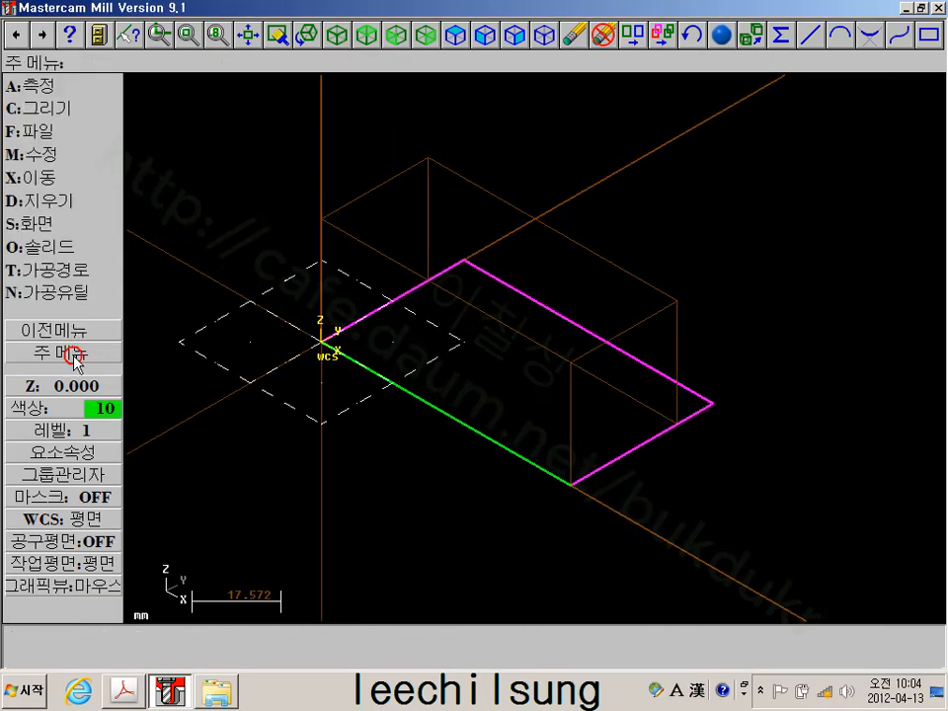
{"action": "left_click", "coordinate": [63, 249]}
{"action": "left_click", "coordinate": [109, 269]}
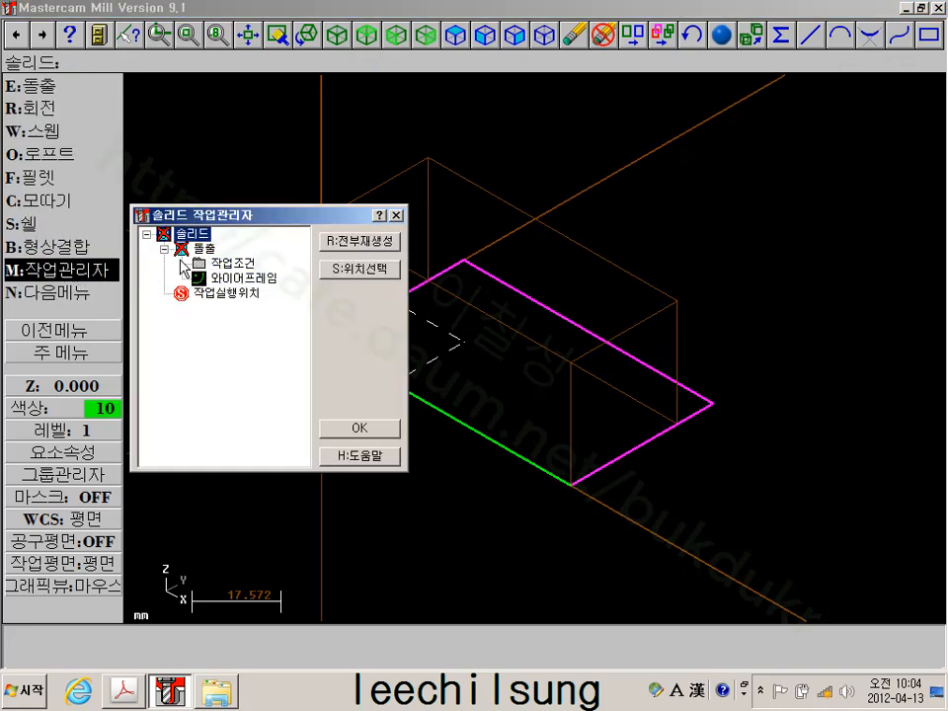
{"action": "double_click", "coordinate": [223, 263]}
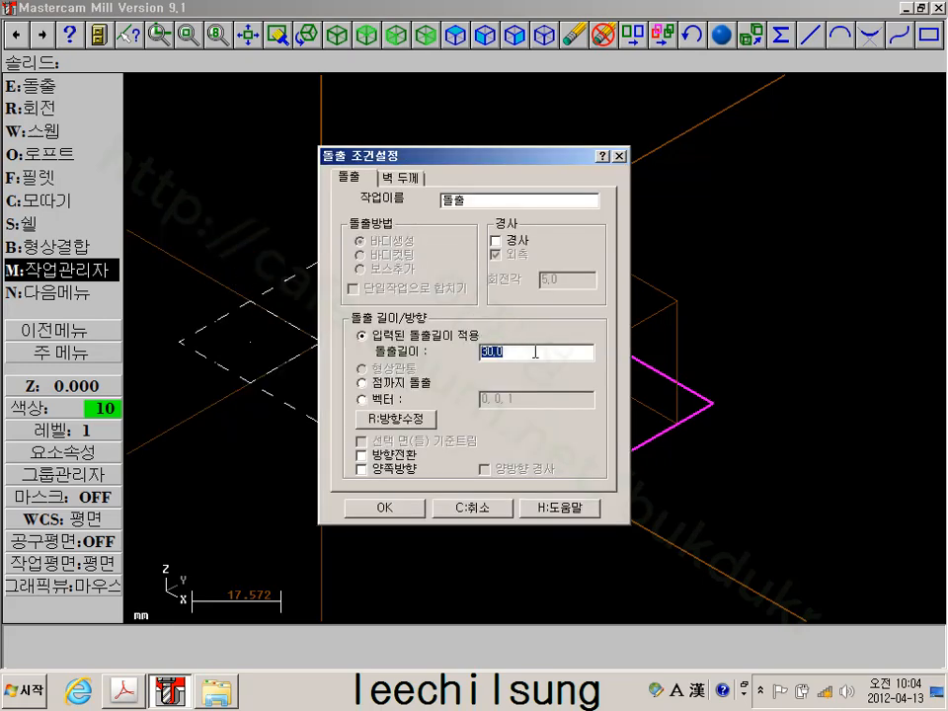
{"action": "left_click", "coordinate": [374, 510]}
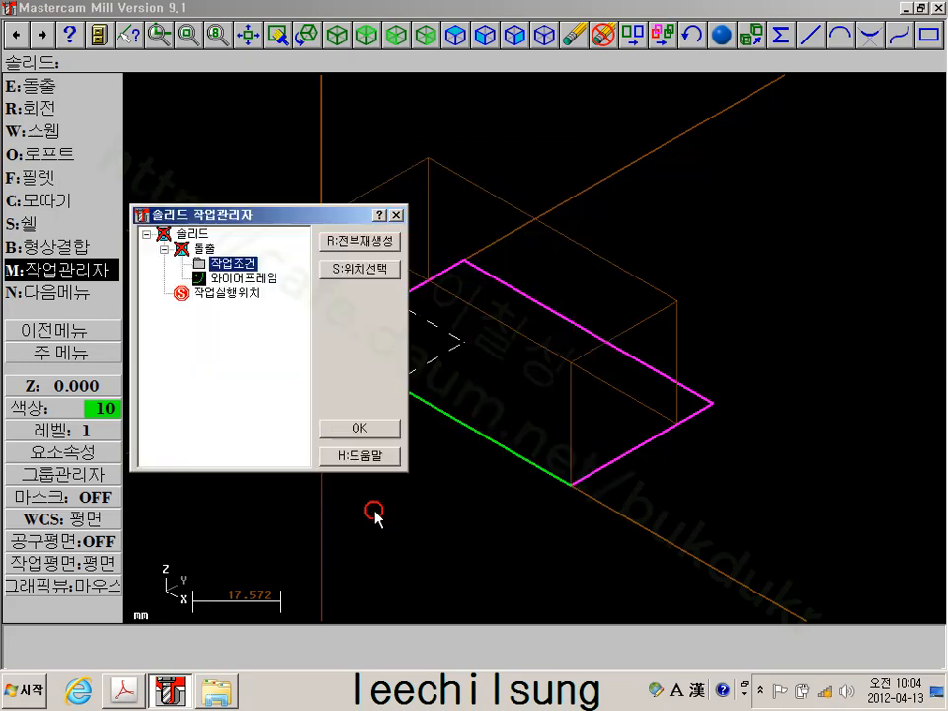
{"action": "left_click", "coordinate": [374, 240]}
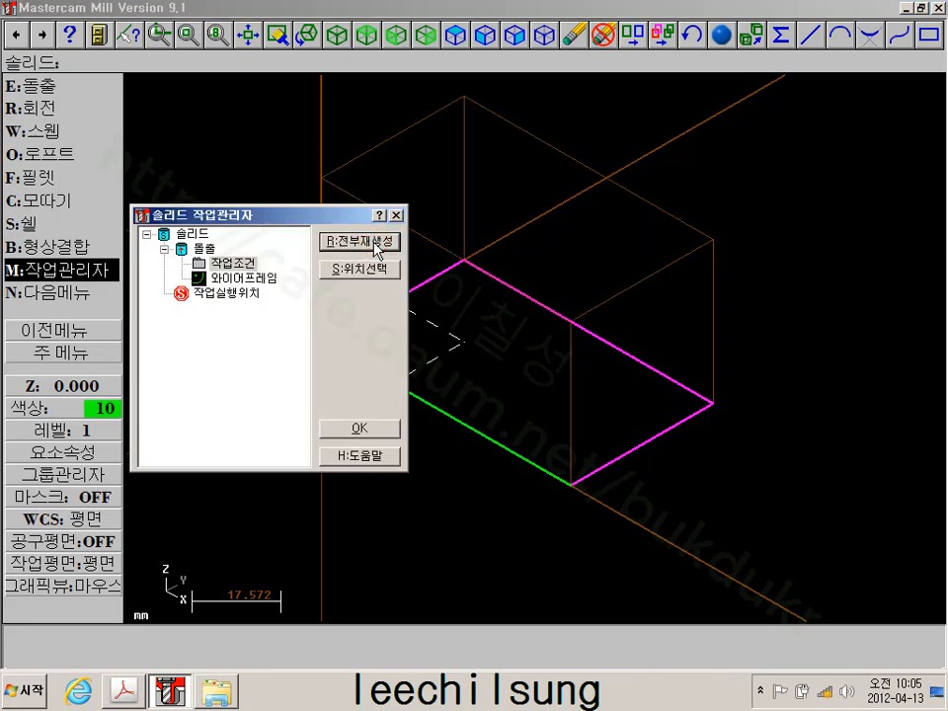
{"action": "left_click", "coordinate": [367, 428]}
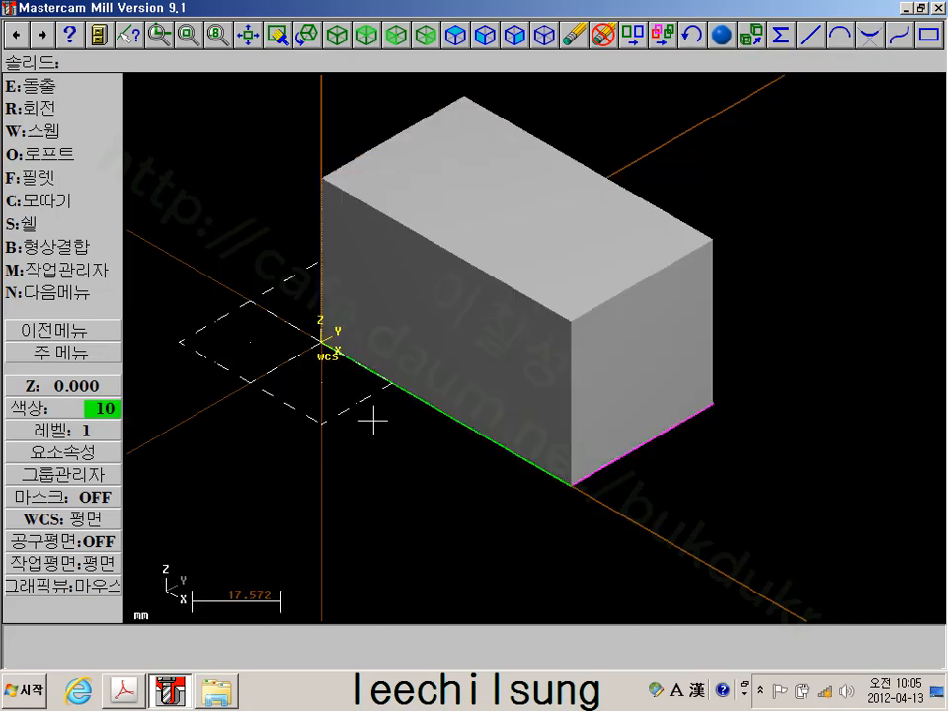
{"action": "scroll", "coordinate": [521, 220], "scroll_direction": "down", "scroll_amount": 1}
{"action": "middle_click_drag", "start_coordinate": [521, 221], "coordinate": [565, 311]}
{"action": "left_click", "coordinate": [107, 353]}
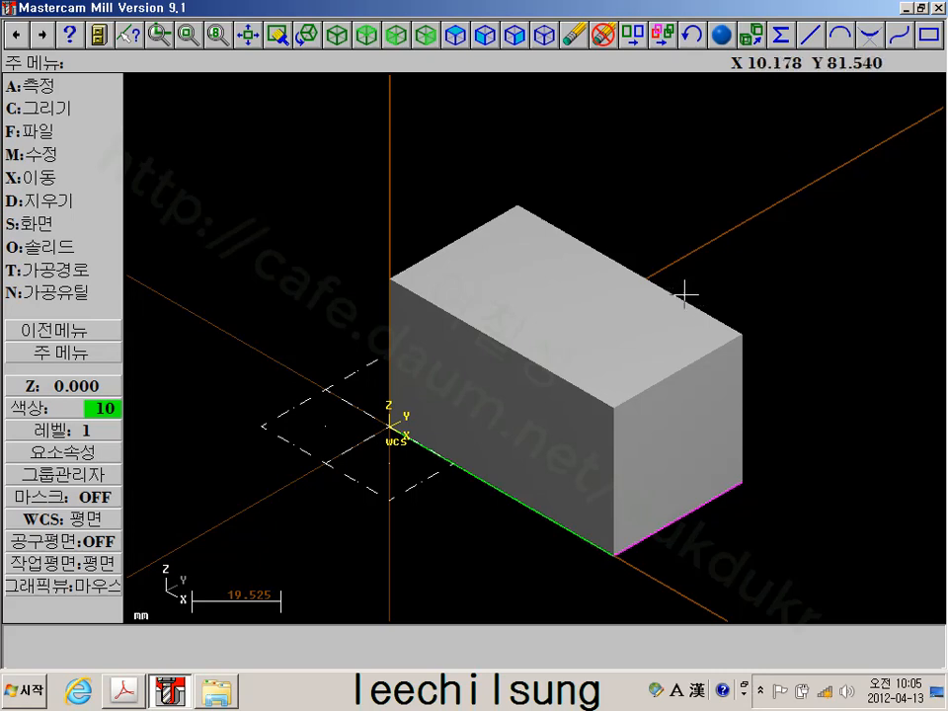
Chamfer the upper edge at the block's +X end with the two-distance option, using 10 mm as distance 1
{"action": "scroll", "coordinate": [700, 510], "scroll_direction": "up", "scroll_amount": 1}
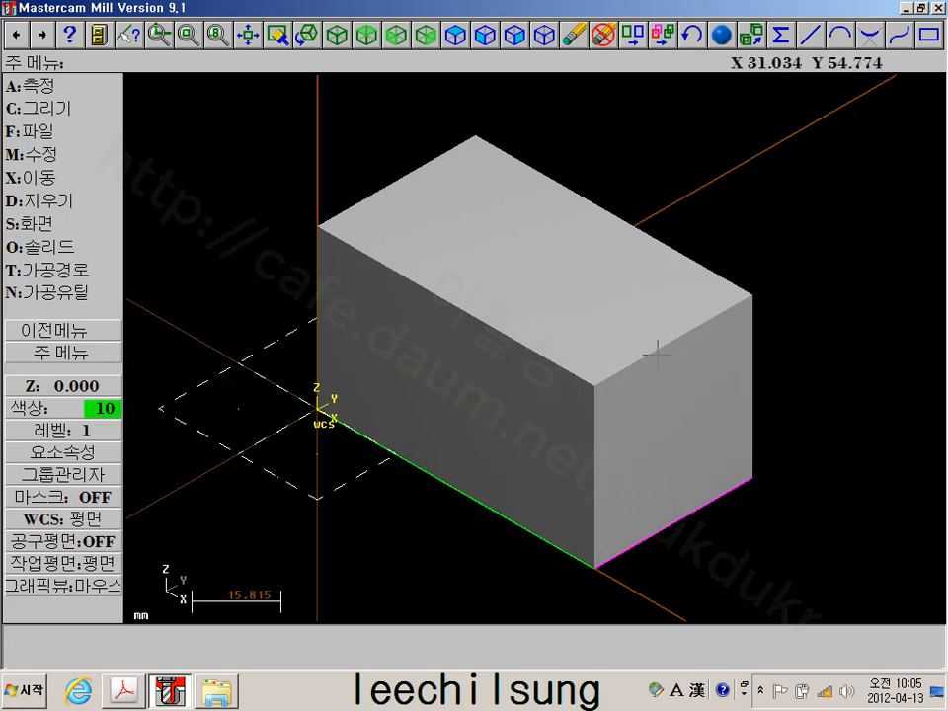
{"action": "left_click", "coordinate": [64, 246]}
{"action": "left_click", "coordinate": [63, 201]}
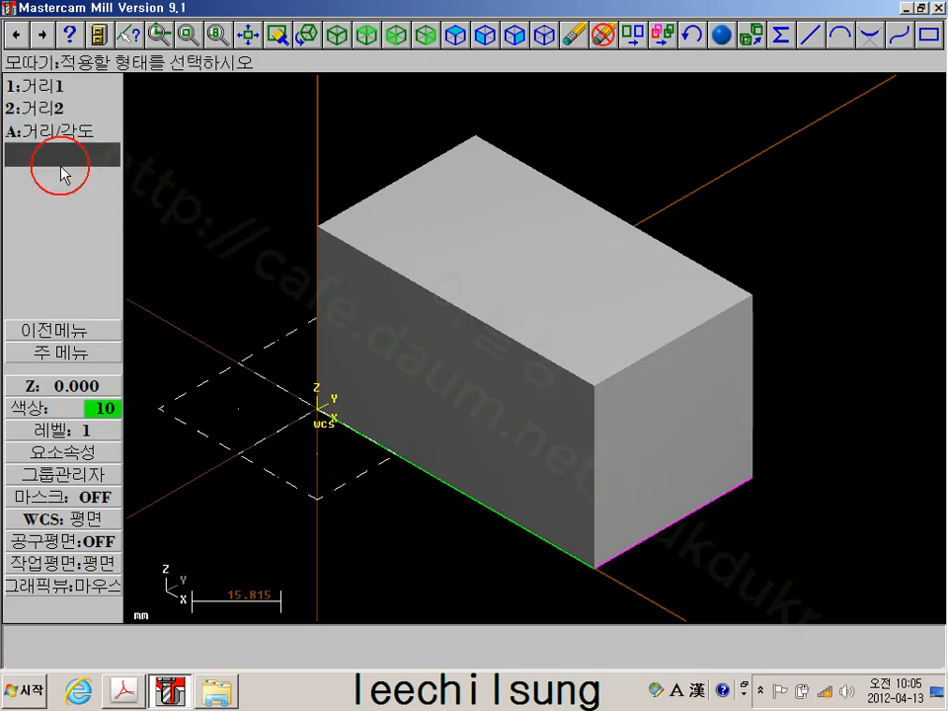
{"action": "left_click", "coordinate": [59, 114]}
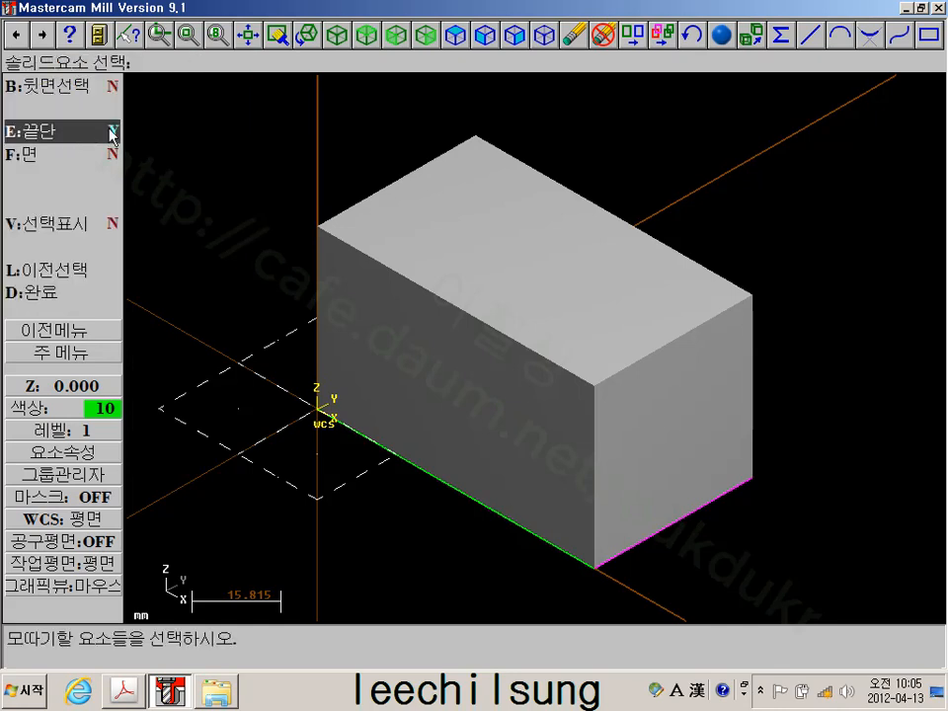
{"action": "left_click", "coordinate": [713, 316]}
{"action": "left_click", "coordinate": [45, 132]}
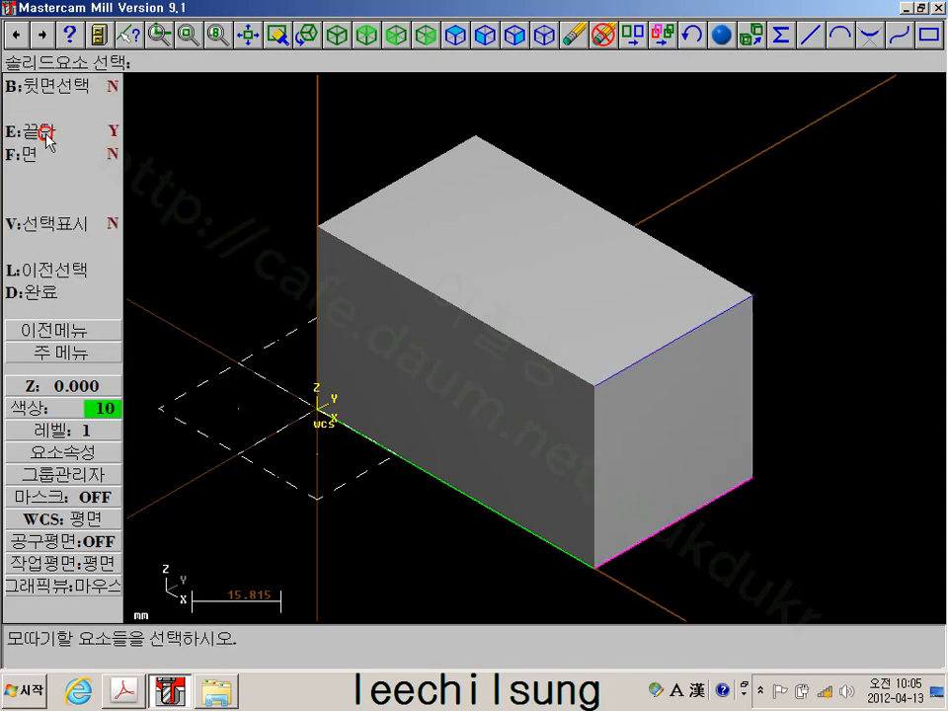
{"action": "left_click", "coordinate": [57, 292]}
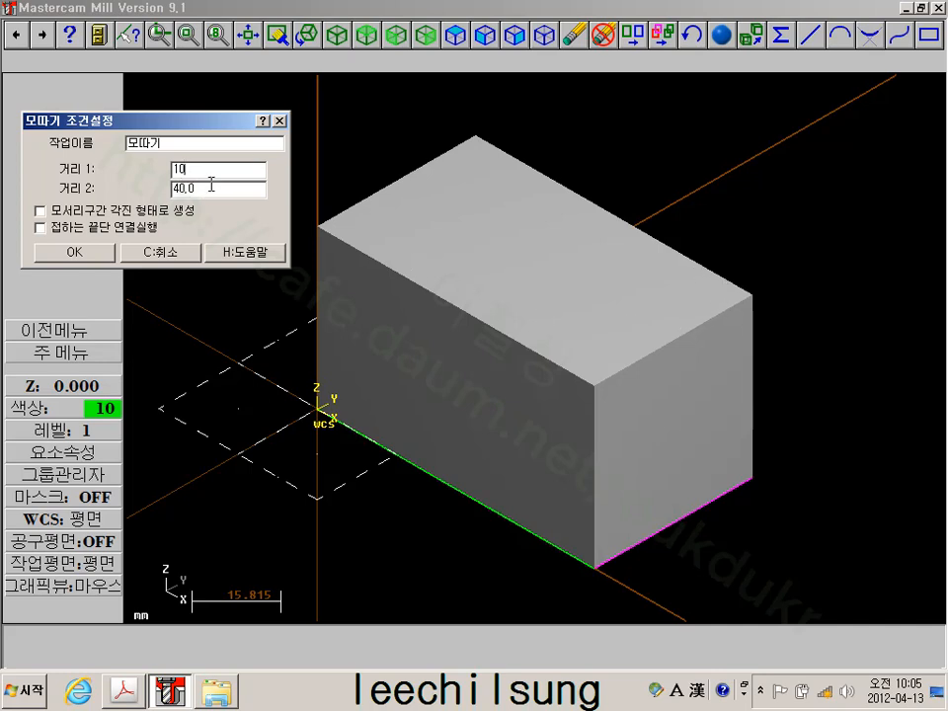
{"action": "key", "text": "Tab"}
{"action": "left_click", "coordinate": [110, 246]}
{"action": "scroll", "coordinate": [729, 285], "scroll_direction": "up", "scroll_amount": 1}
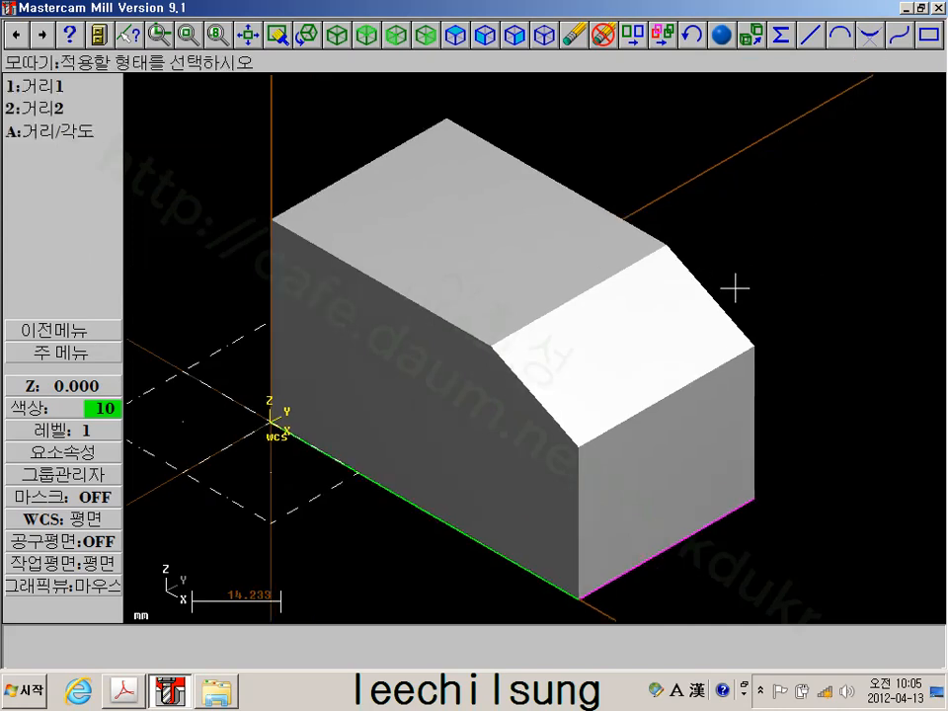
{"action": "middle_click_drag", "start_coordinate": [577, 347], "coordinate": [606, 337]}
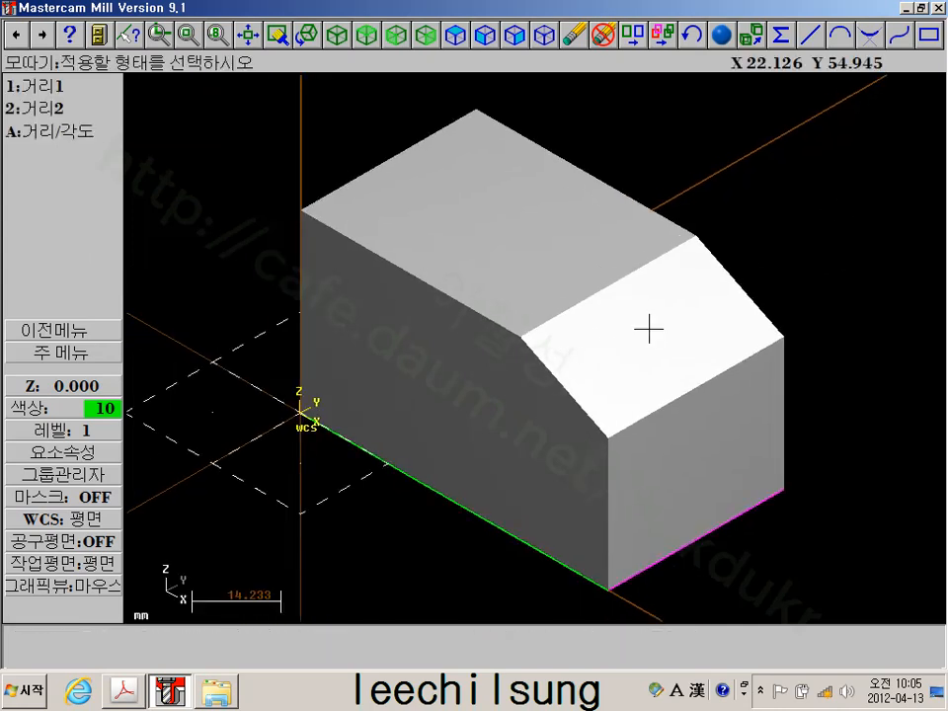
{"action": "left_click", "coordinate": [60, 352]}
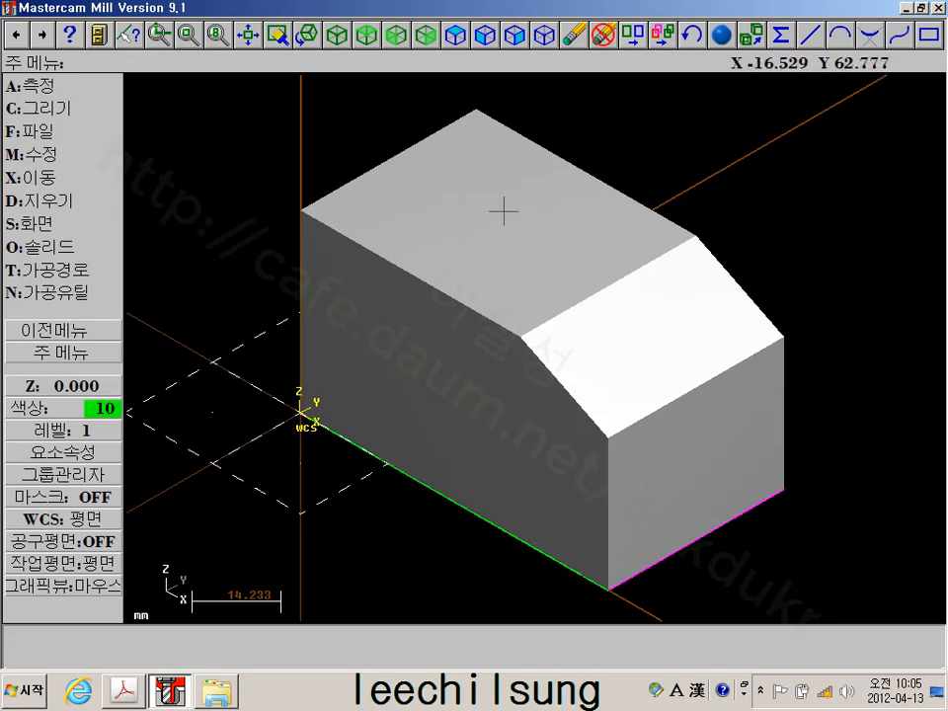
Draw a 10 mm radius circle on the top face at Z 40, centred 20 mm in X from the midpoint of the face's -X edge
{"action": "left_click", "coordinate": [46, 386]}
{"action": "left_click", "coordinate": [299, 209]}
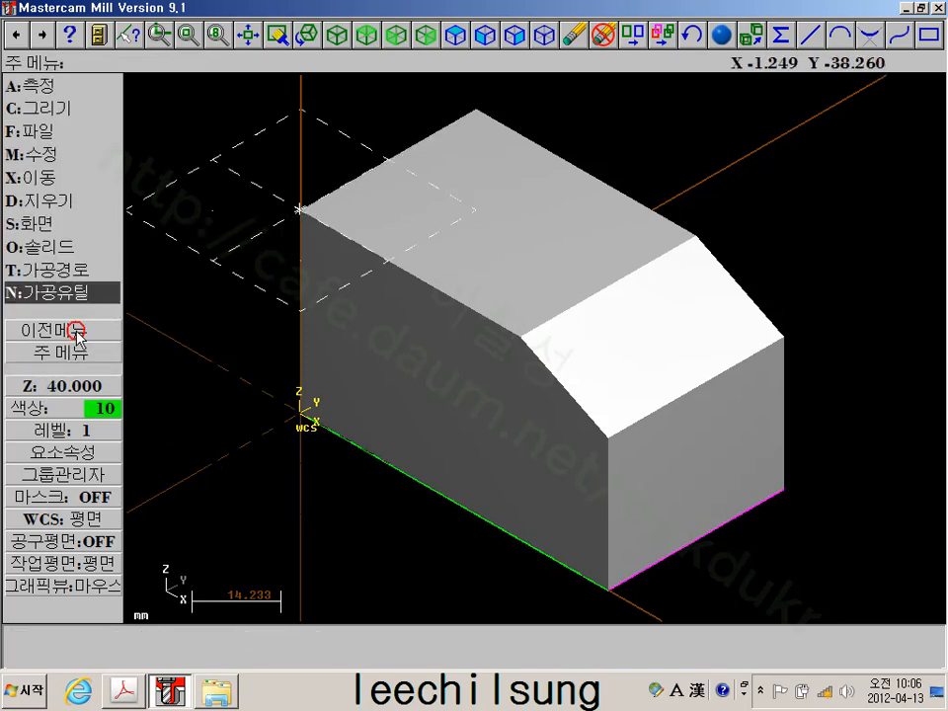
{"action": "left_click", "coordinate": [40, 107]}
{"action": "left_click", "coordinate": [40, 130]}
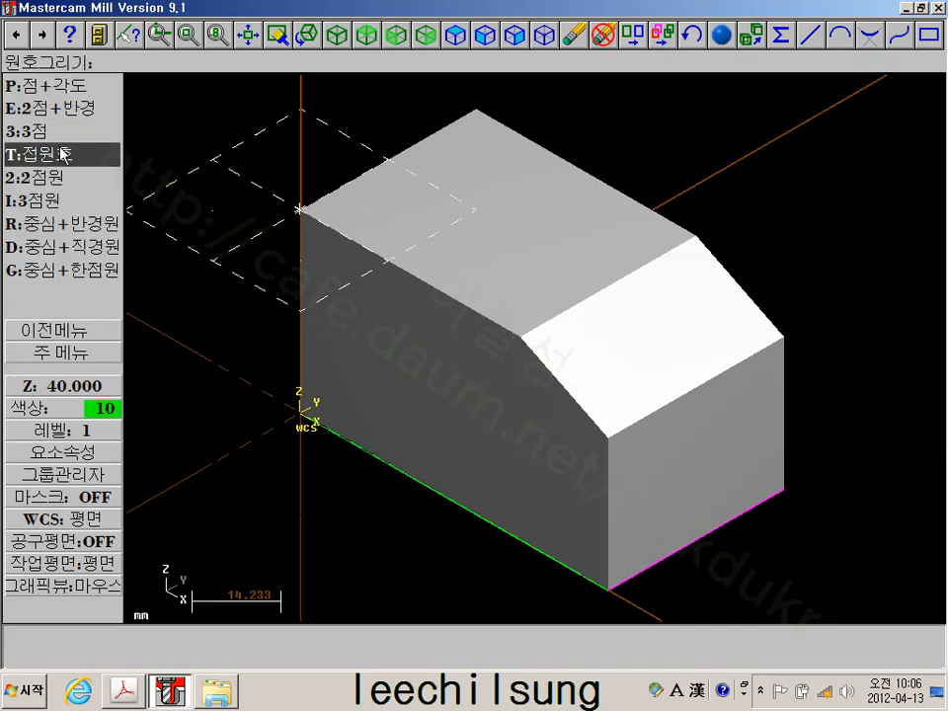
{"action": "left_click", "coordinate": [79, 224]}
{"action": "type", "text": "10"}
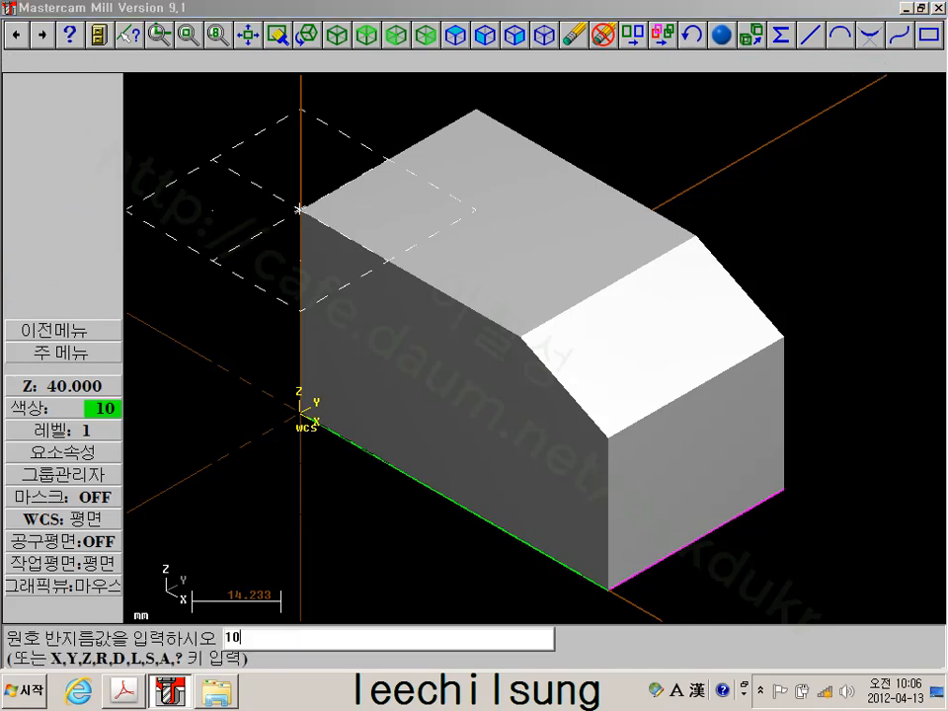
{"action": "key", "text": "Return"}
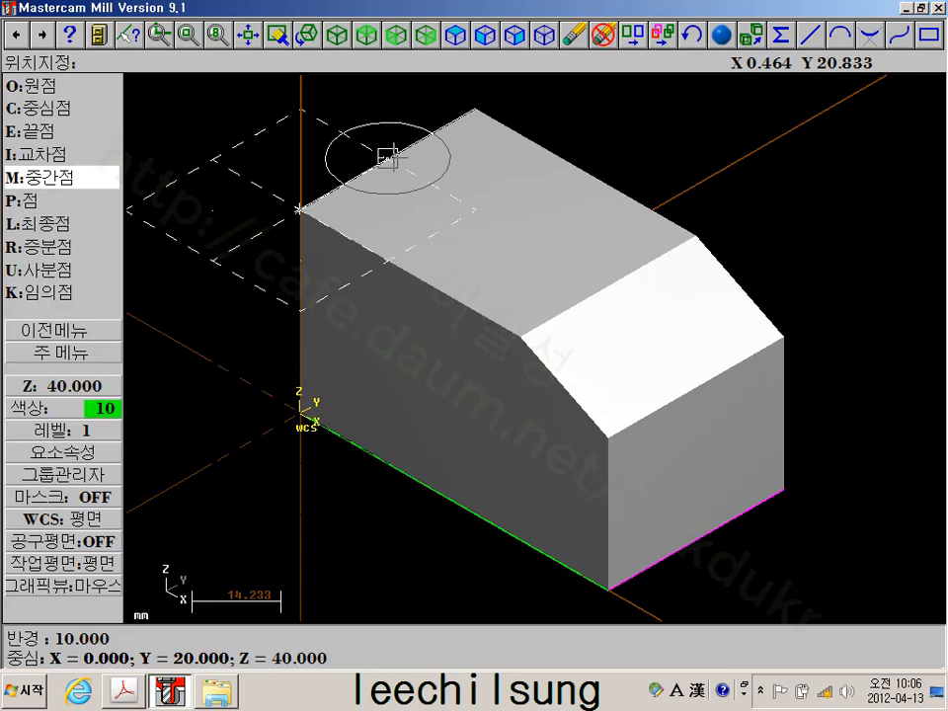
{"action": "left_click", "coordinate": [35, 249]}
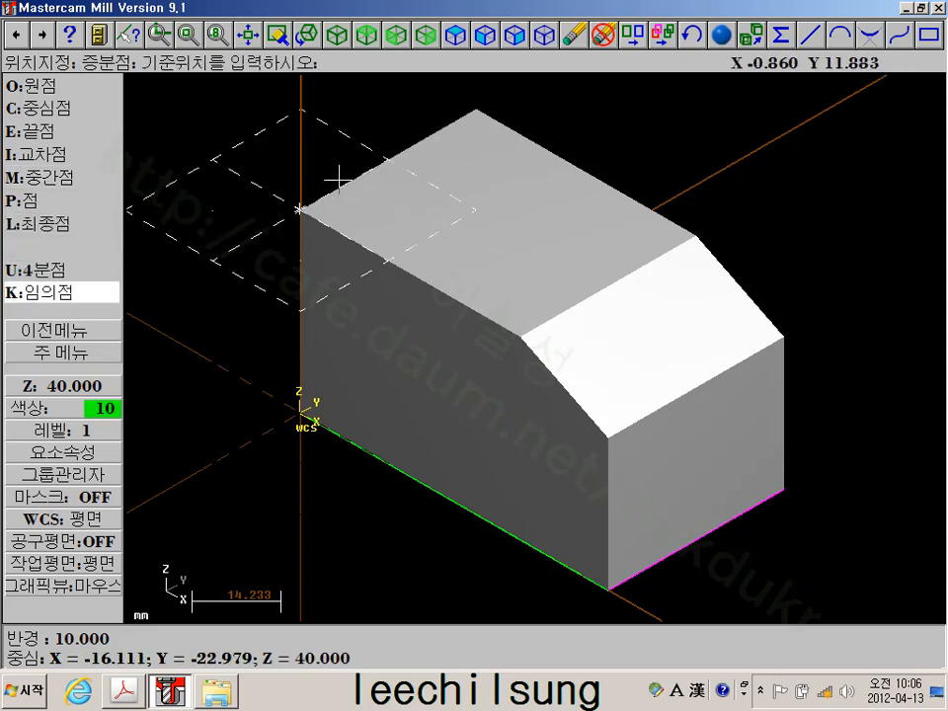
{"action": "left_click", "coordinate": [387, 158]}
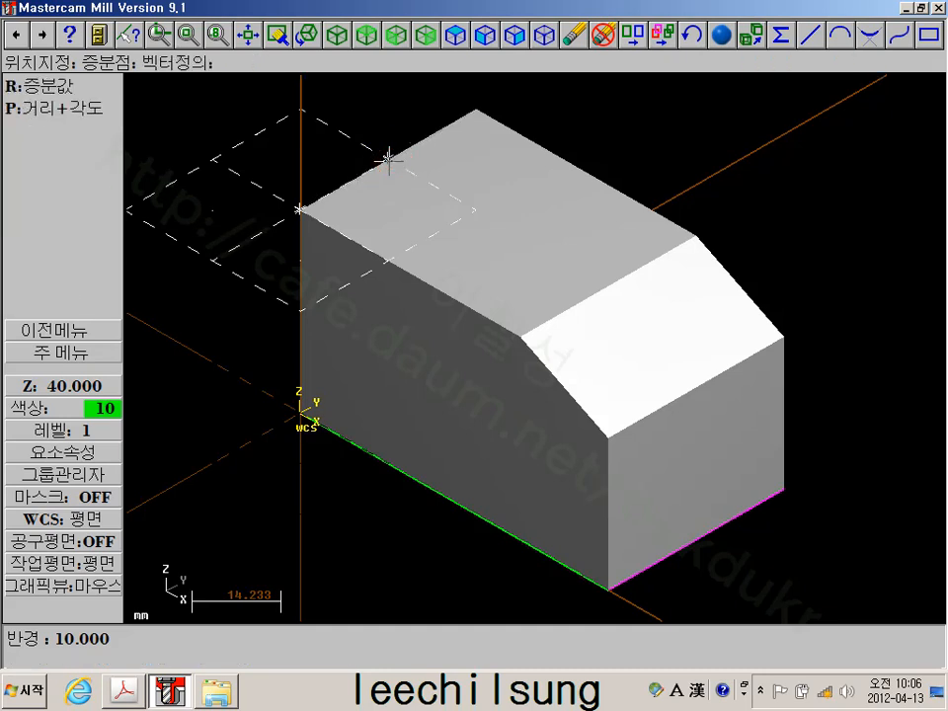
{"action": "left_click", "coordinate": [84, 87]}
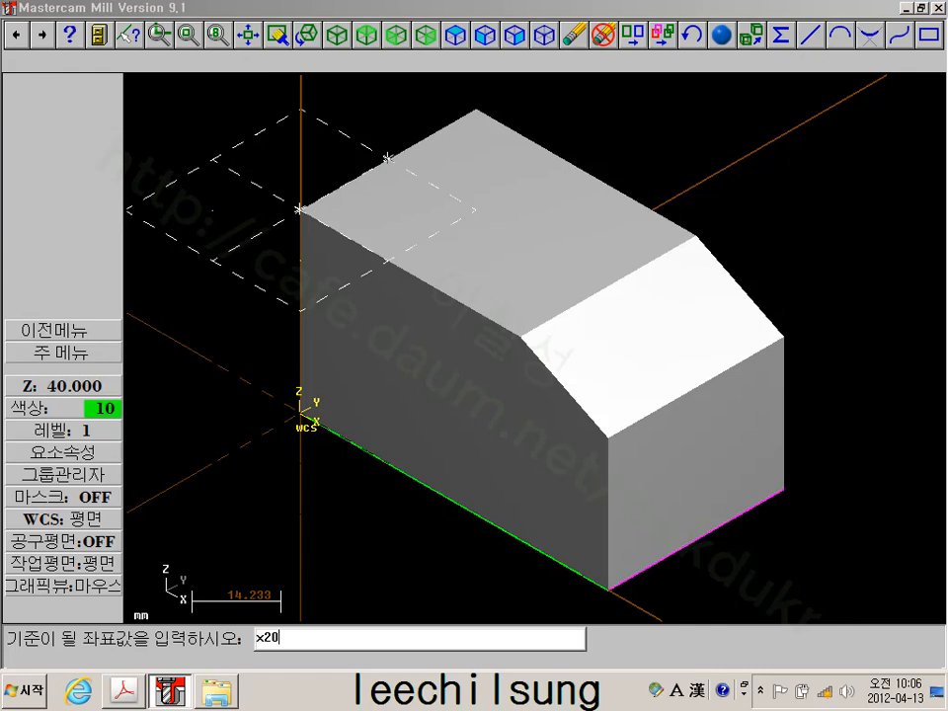
{"action": "key", "text": "Return"}
{"action": "left_click", "coordinate": [74, 353]}
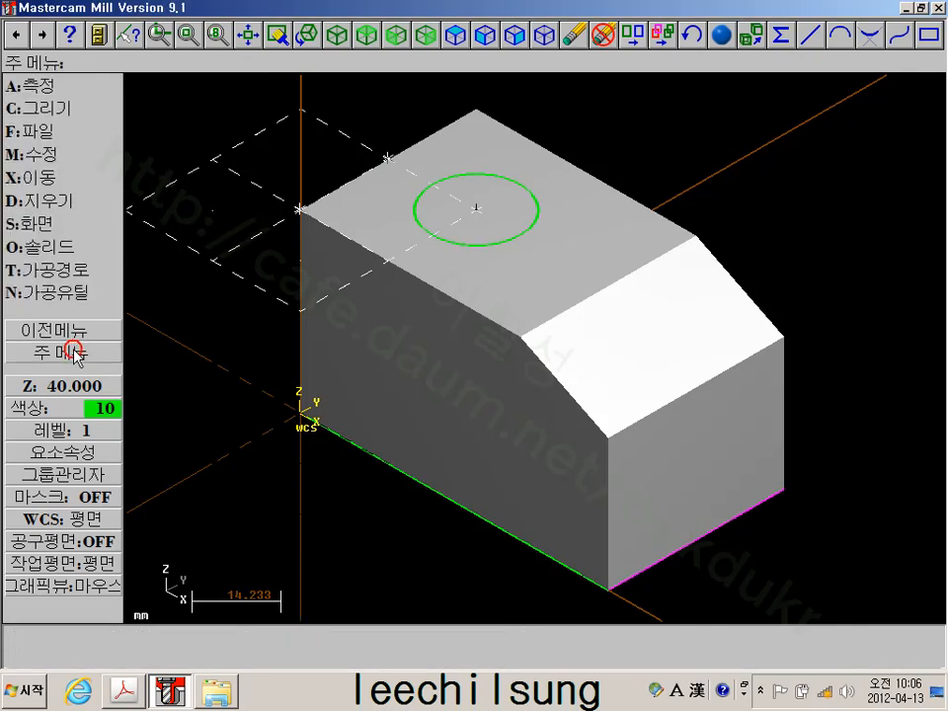
Cut the 10 mm radius circle on the top face downward through the whole block
{"action": "left_click", "coordinate": [117, 255]}
{"action": "left_click", "coordinate": [79, 87]}
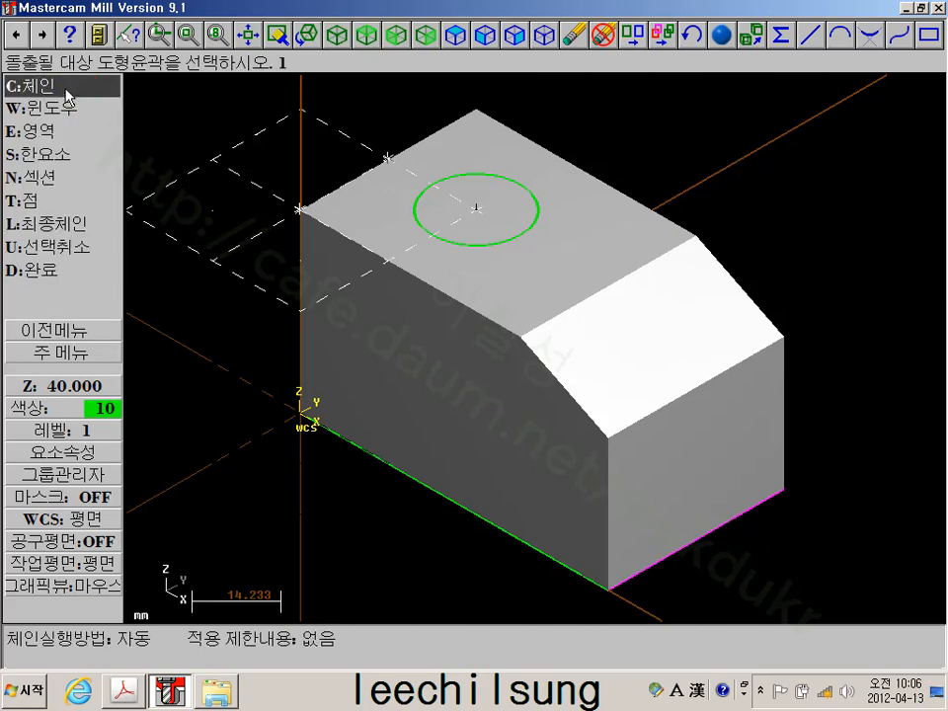
{"action": "left_click", "coordinate": [413, 185]}
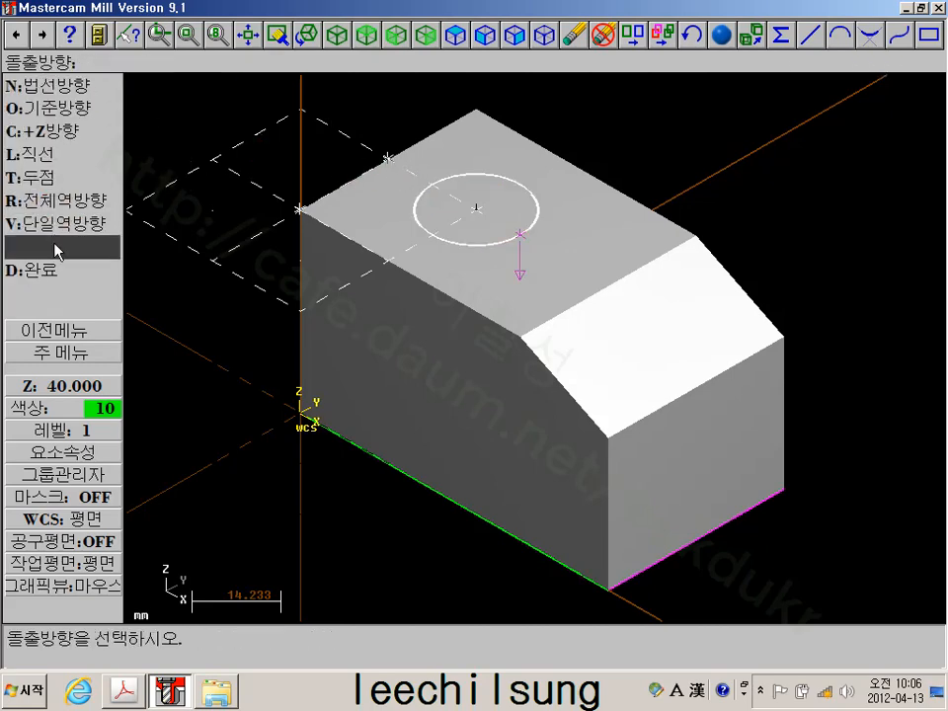
{"action": "left_click", "coordinate": [54, 269]}
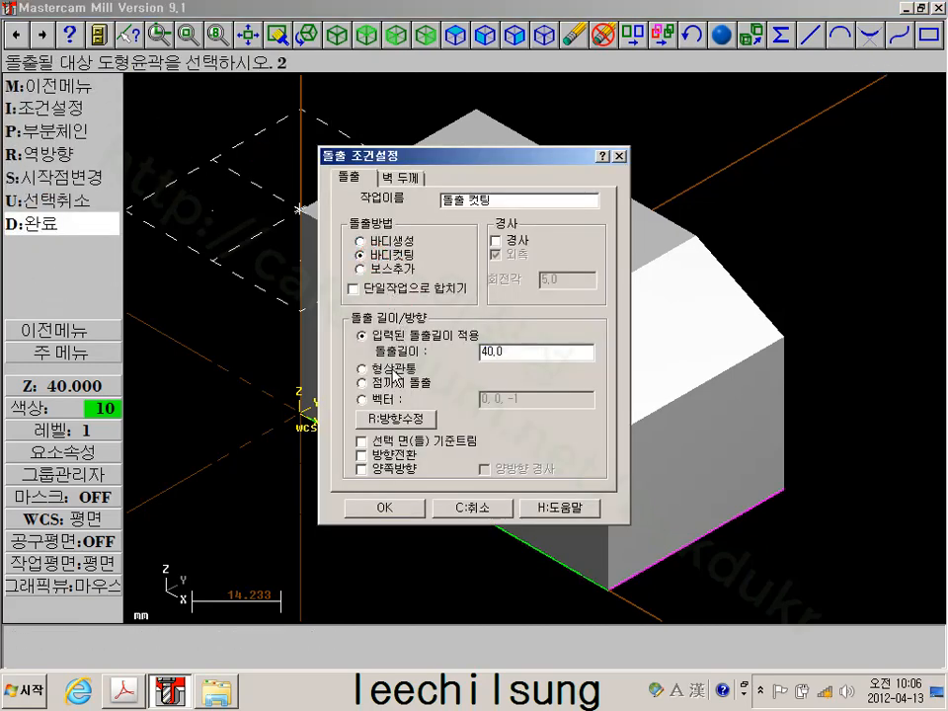
{"action": "left_click", "coordinate": [387, 367]}
{"action": "left_click", "coordinate": [384, 508]}
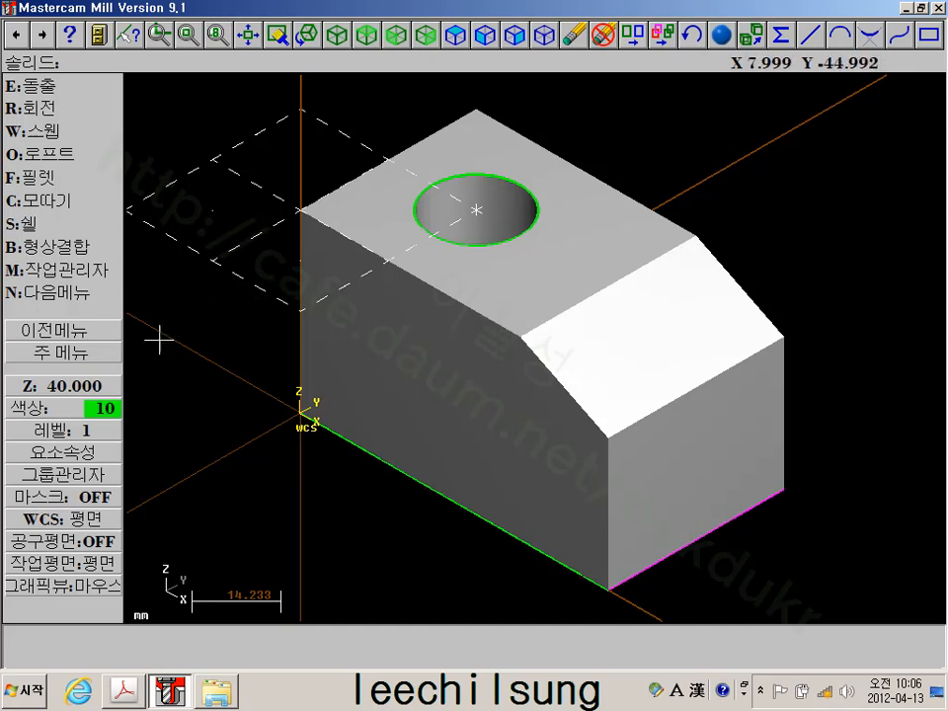
Set the construction plane to Front and its depth to Z 0 at the origin corner of the block
{"action": "left_click", "coordinate": [89, 560]}
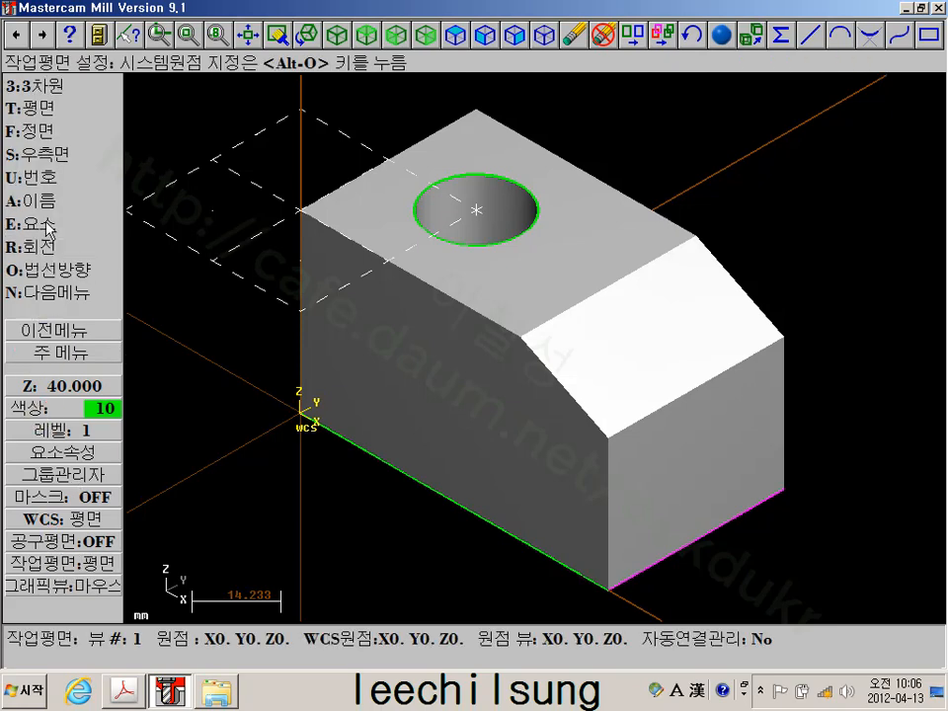
{"action": "left_click", "coordinate": [41, 131]}
{"action": "left_click", "coordinate": [71, 385]}
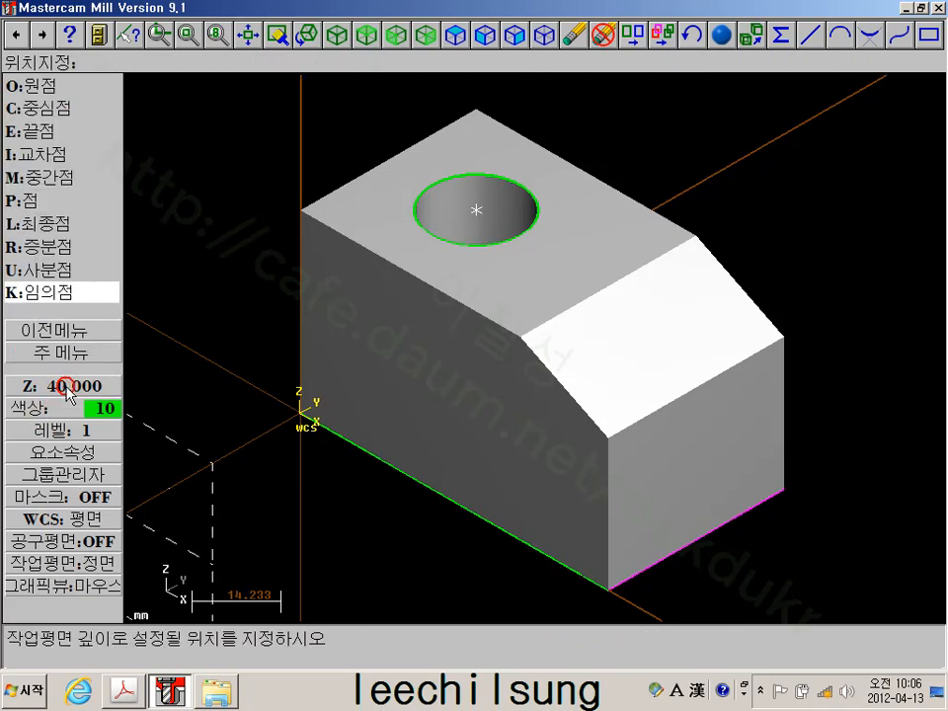
{"action": "left_click", "coordinate": [300, 414]}
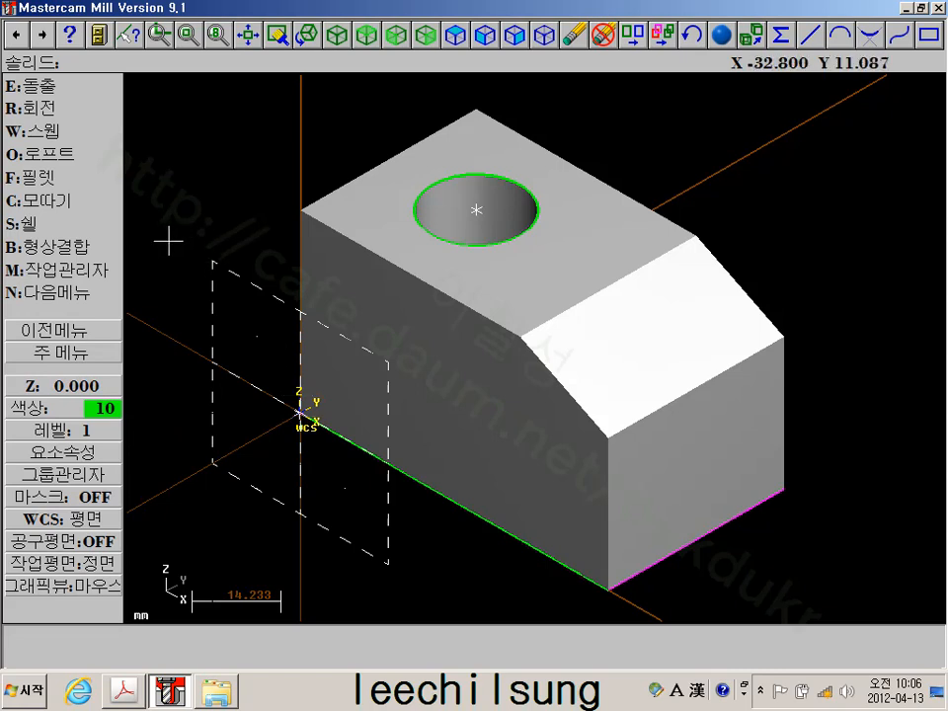
Define a one-point rectangle 20 mm wide and 40 mm high, anchored at its lower-right corner
{"action": "left_click", "coordinate": [63, 352]}
{"action": "left_click", "coordinate": [55, 111]}
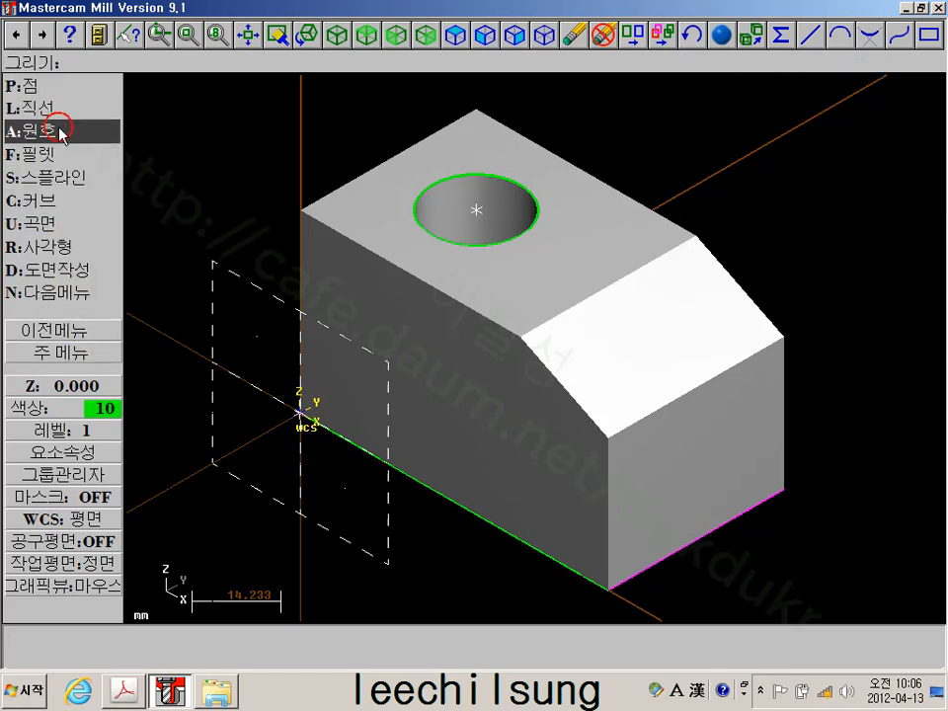
{"action": "left_click", "coordinate": [65, 254]}
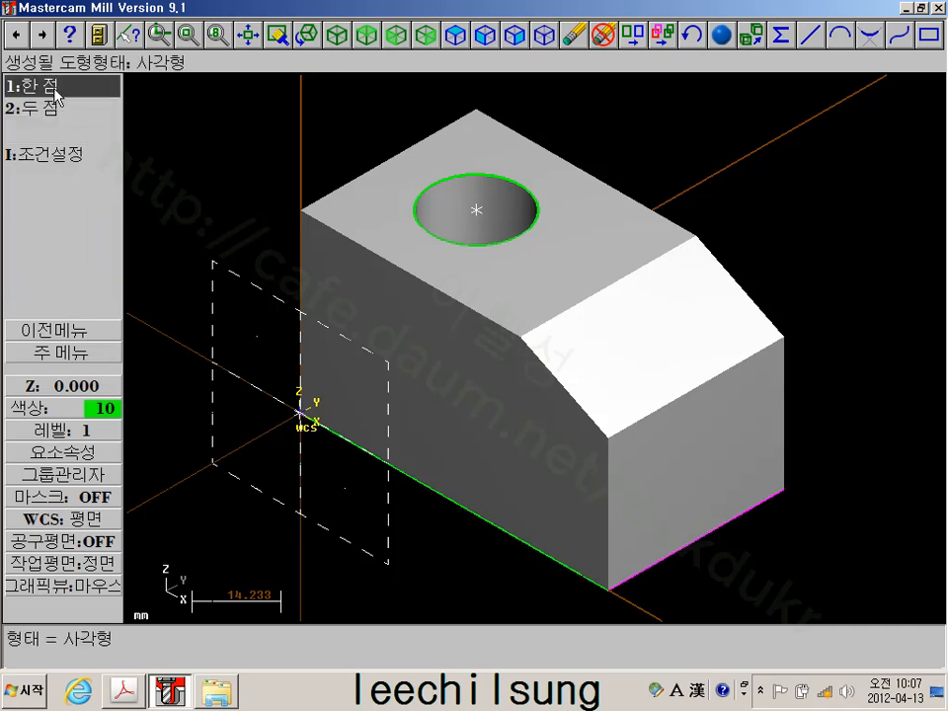
{"action": "left_click", "coordinate": [85, 87]}
{"action": "left_click", "coordinate": [540, 407]}
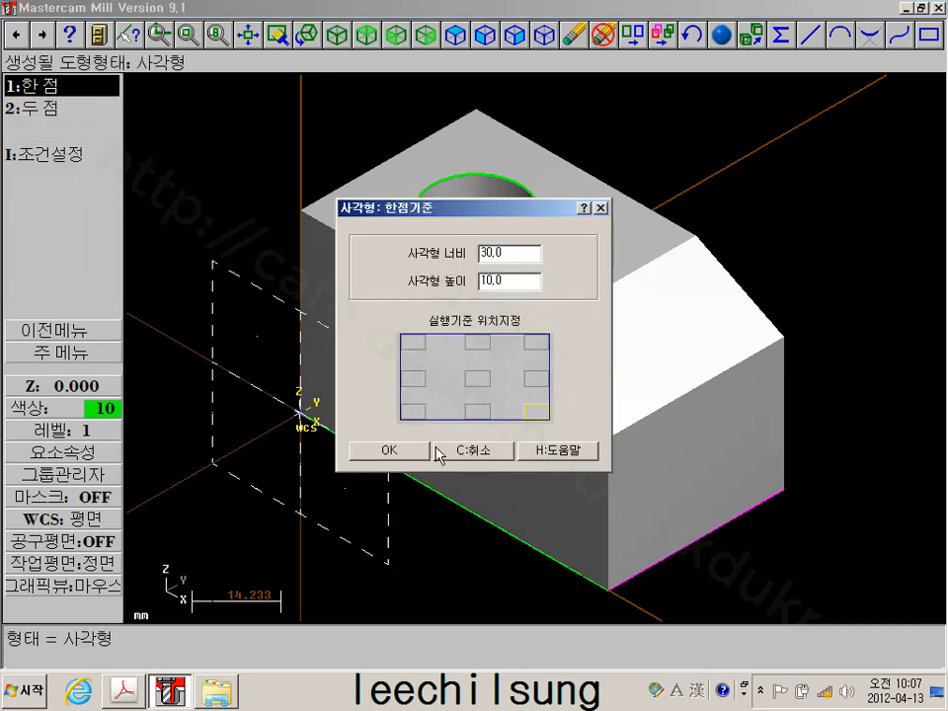
{"action": "left_click_drag", "start_coordinate": [510, 253], "coordinate": [458, 253]}
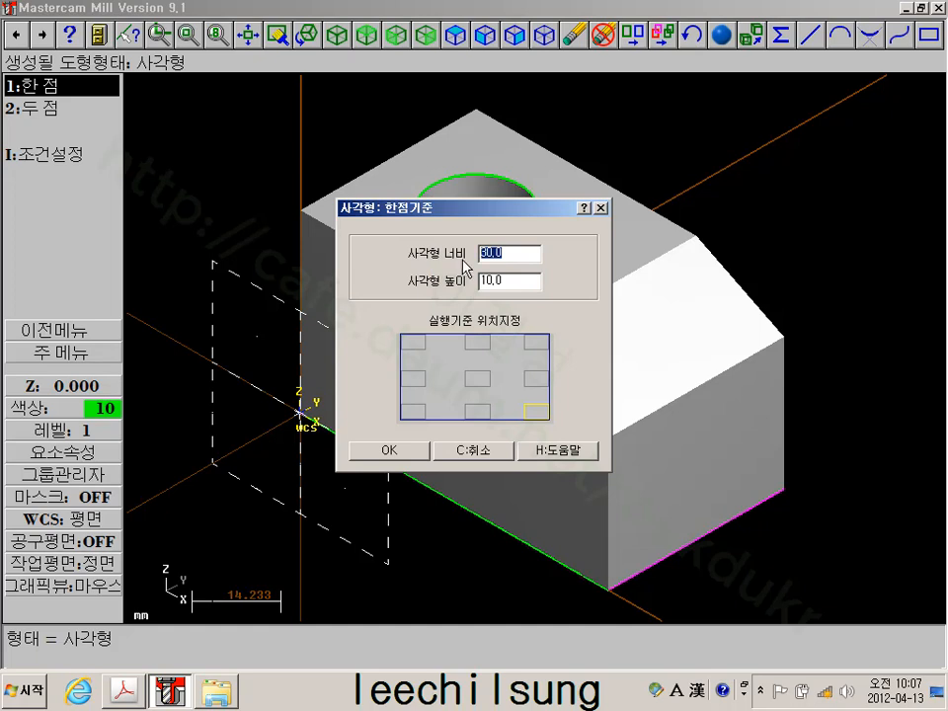
{"action": "type", "text": "20"}
{"action": "key", "text": "Tab"}
{"action": "type", "text": "4"}
{"action": "left_click", "coordinate": [401, 457]}
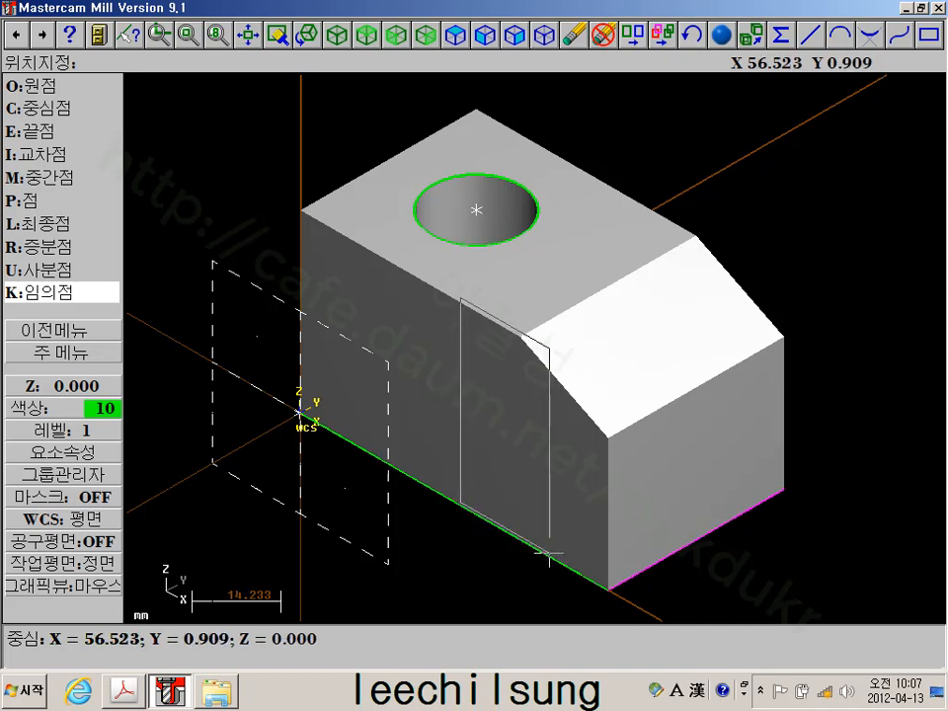
Place the rectangle on the front face with its anchor 10 mm in -X from the lower corner at the block's +X end
{"action": "key", "text": "r"}
{"action": "key", "text": "e"}
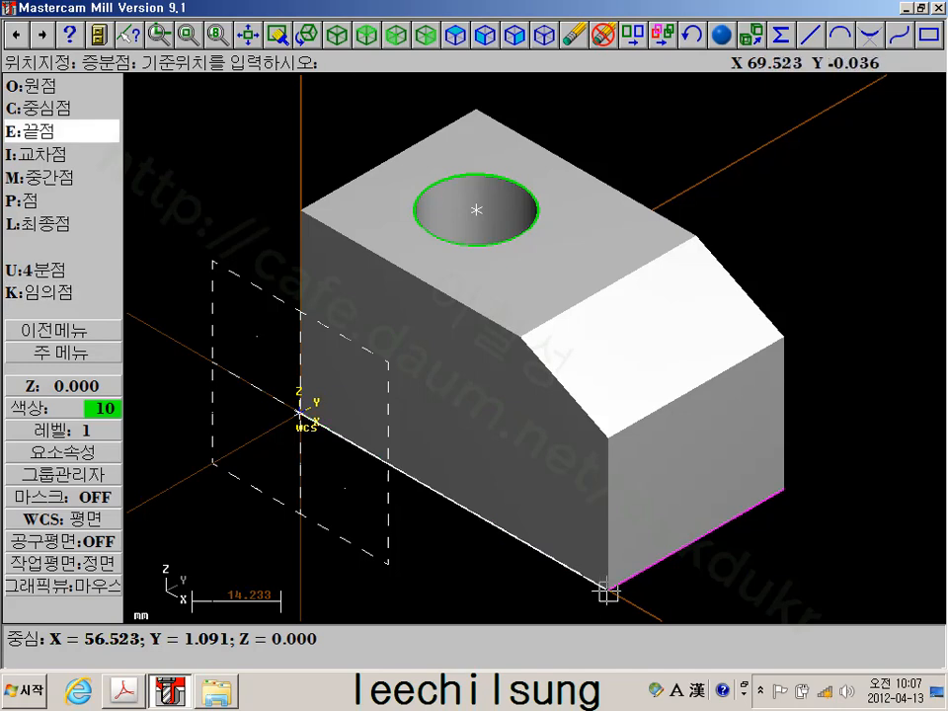
{"action": "left_click", "coordinate": [606, 590]}
{"action": "key", "text": "r"}
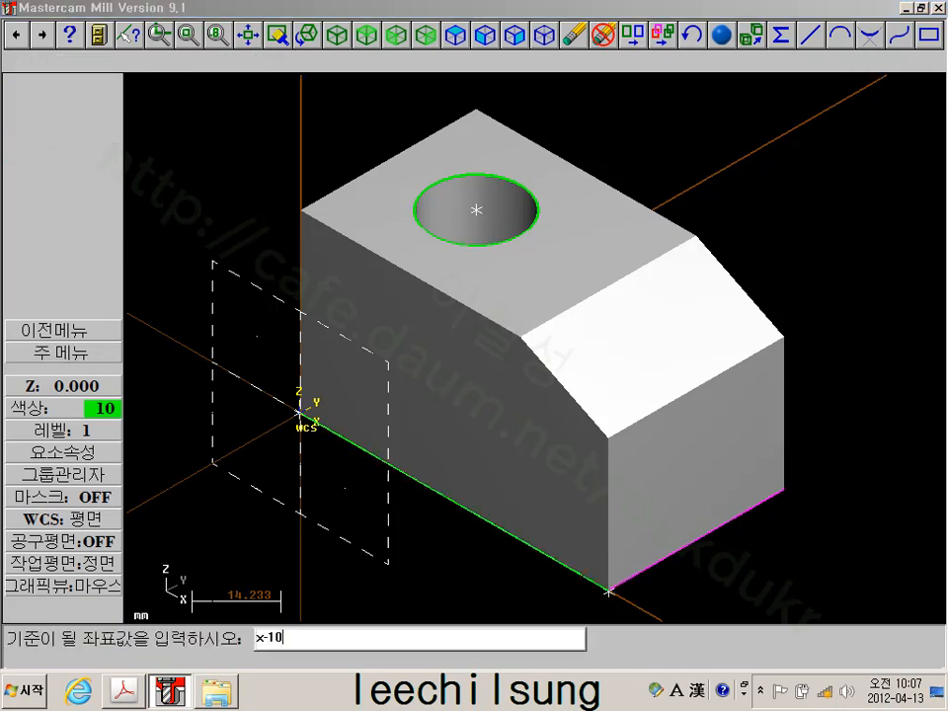
{"action": "key", "text": "Return"}
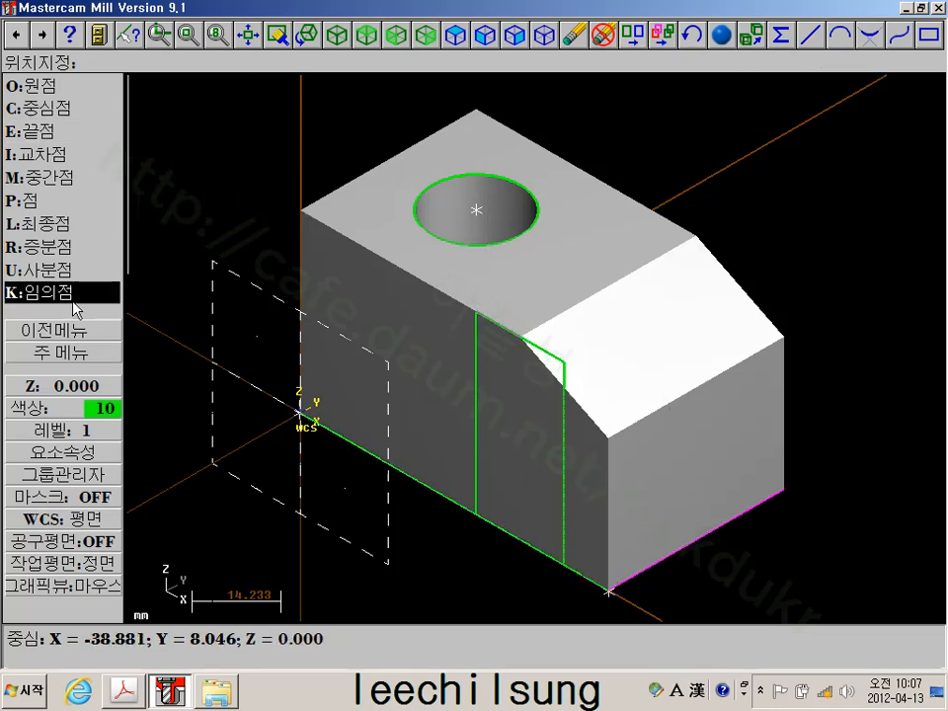
{"action": "left_click", "coordinate": [63, 352]}
Cut the front-face rectangle 10 mm deep into the block with Extrude, reversing the direction so it points inward
{"action": "scroll", "coordinate": [433, 444], "scroll_direction": "up", "scroll_amount": 3}
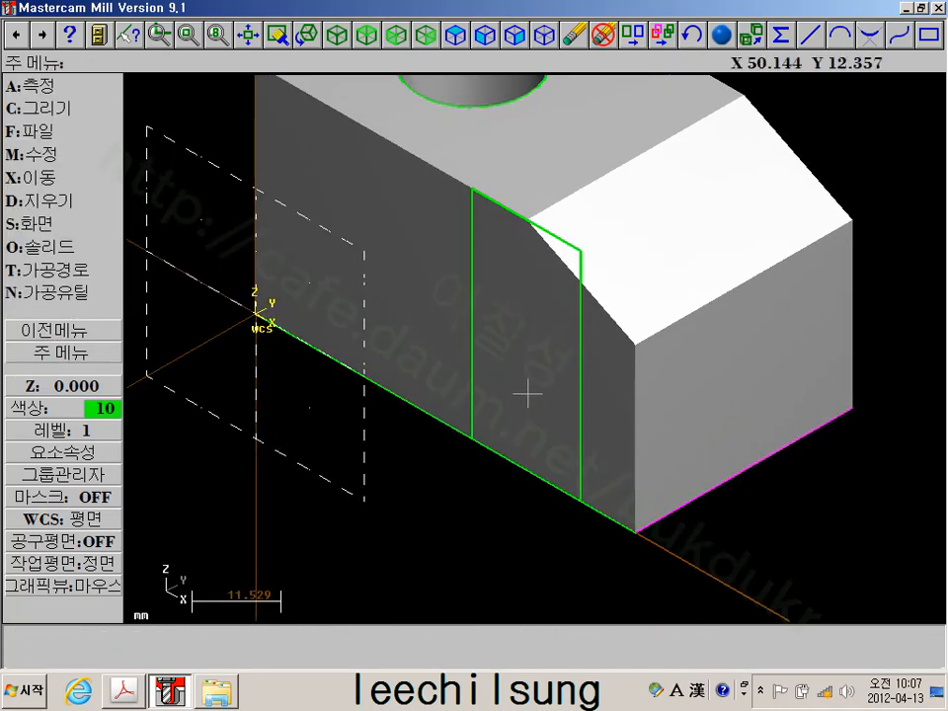
{"action": "middle_click_drag", "start_coordinate": [524, 379], "coordinate": [548, 412]}
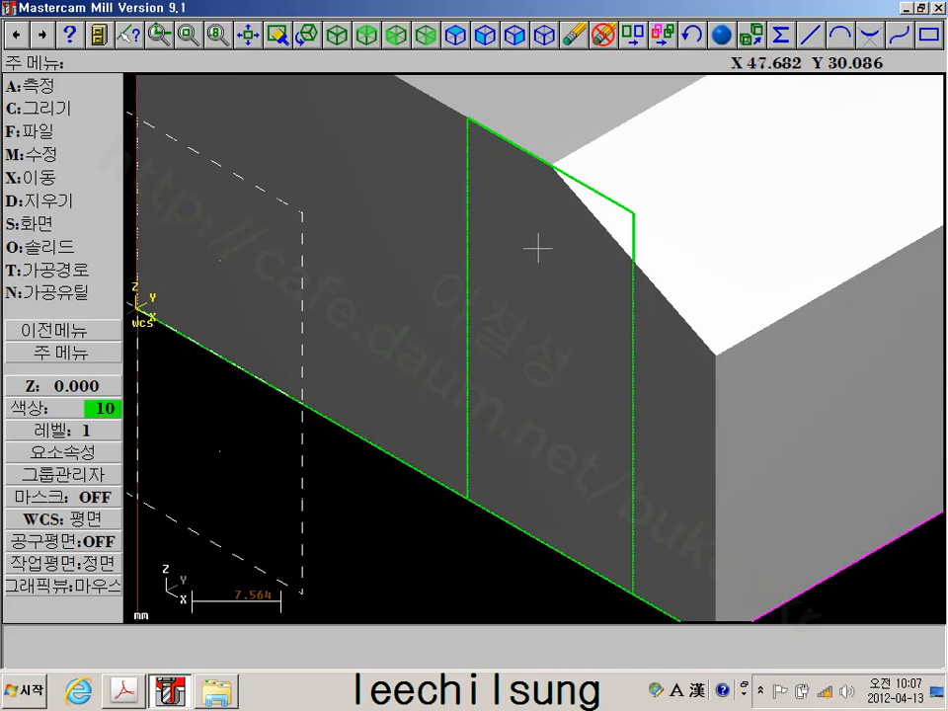
{"action": "left_click", "coordinate": [69, 249]}
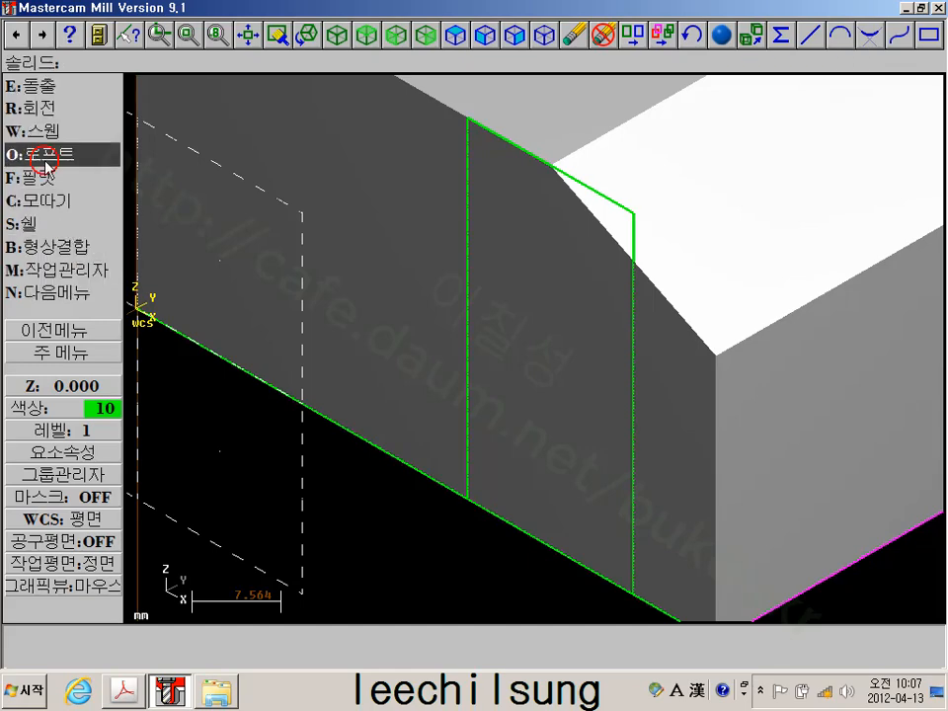
{"action": "left_click", "coordinate": [50, 86]}
{"action": "left_click", "coordinate": [468, 169]}
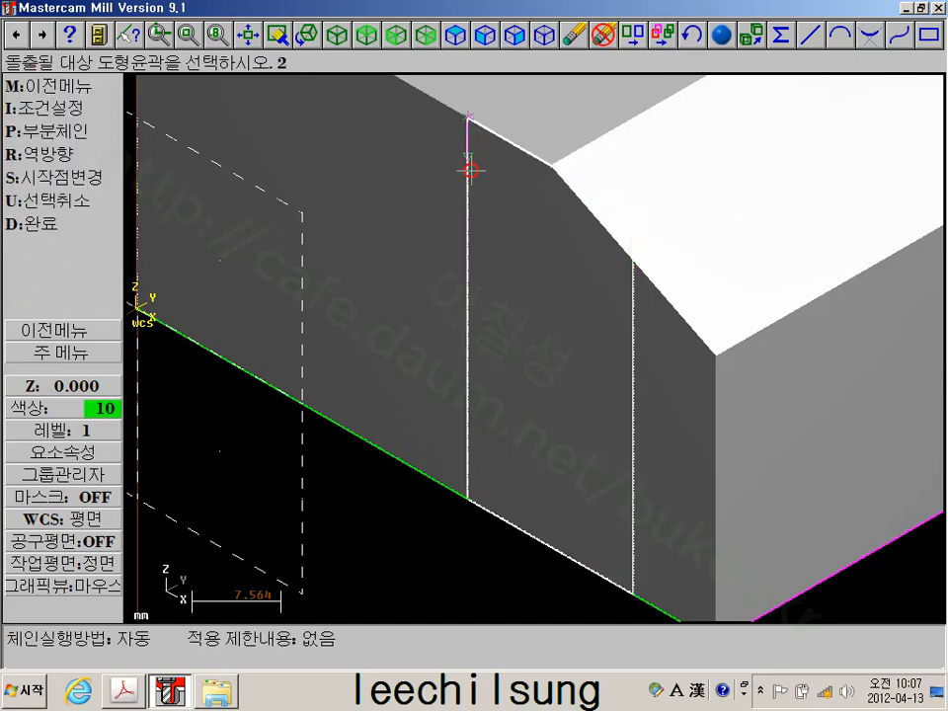
{"action": "left_click", "coordinate": [29, 223]}
{"action": "left_click", "coordinate": [56, 203]}
{"action": "left_click", "coordinate": [53, 267]}
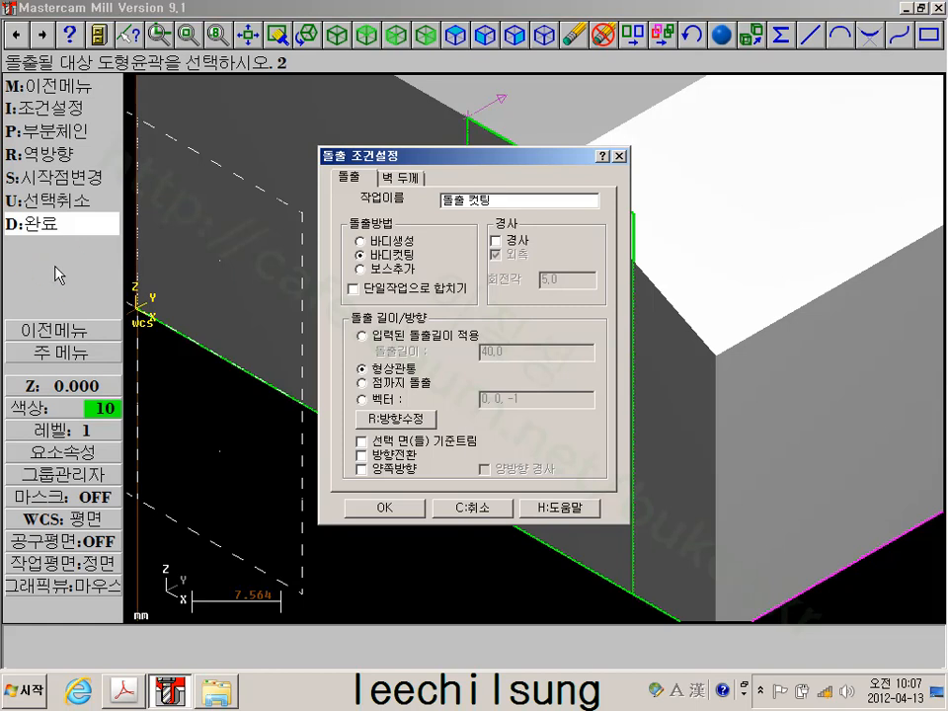
{"action": "left_click", "coordinate": [361, 334]}
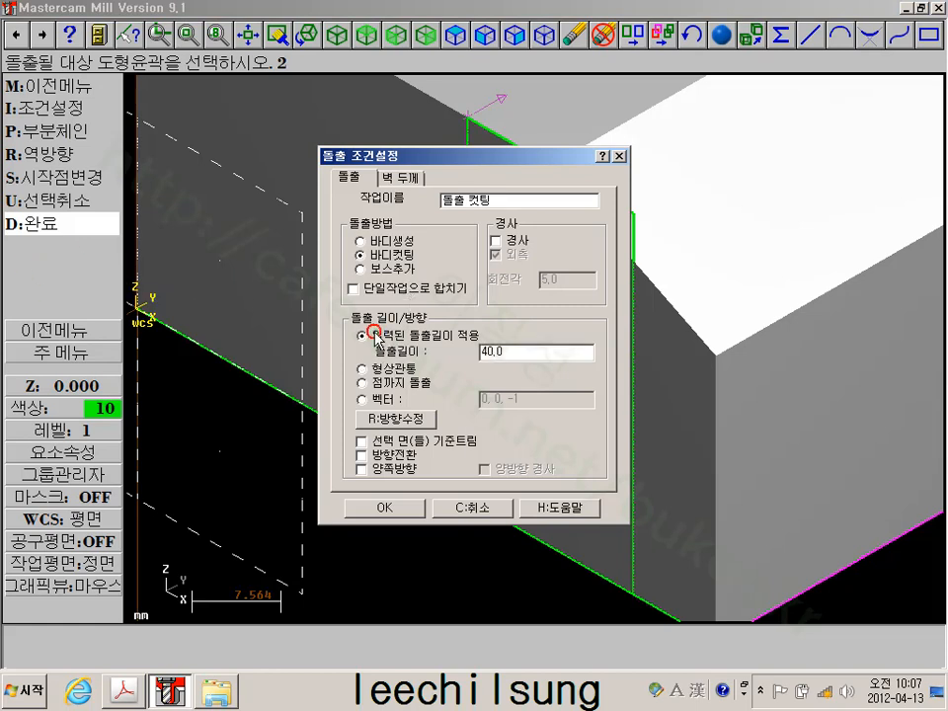
{"action": "double_click", "coordinate": [494, 352]}
{"action": "type", "text": "10"}
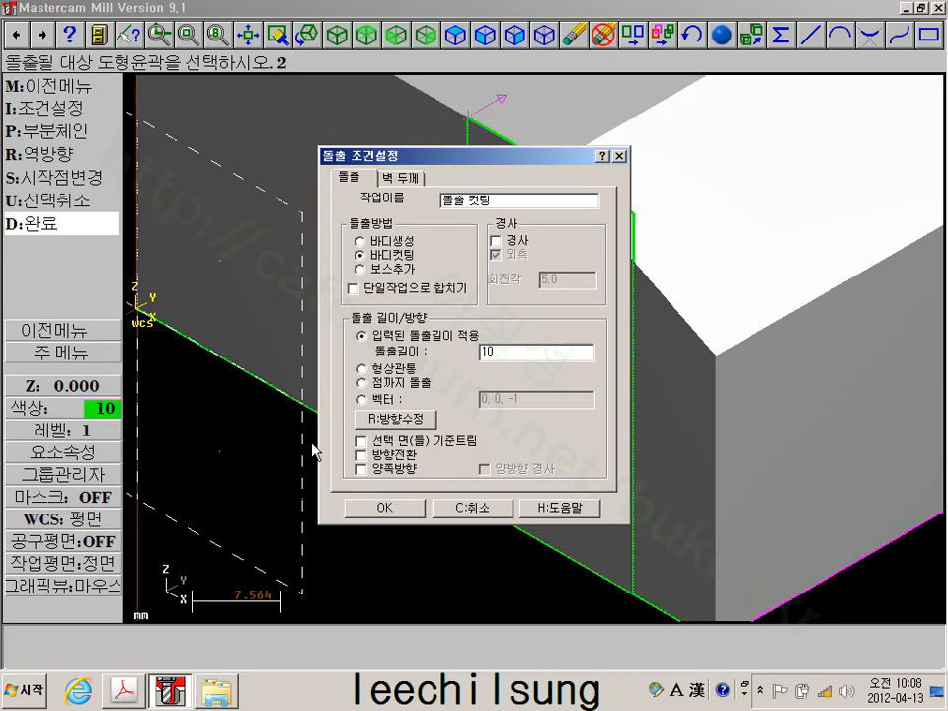
{"action": "left_click", "coordinate": [385, 508]}
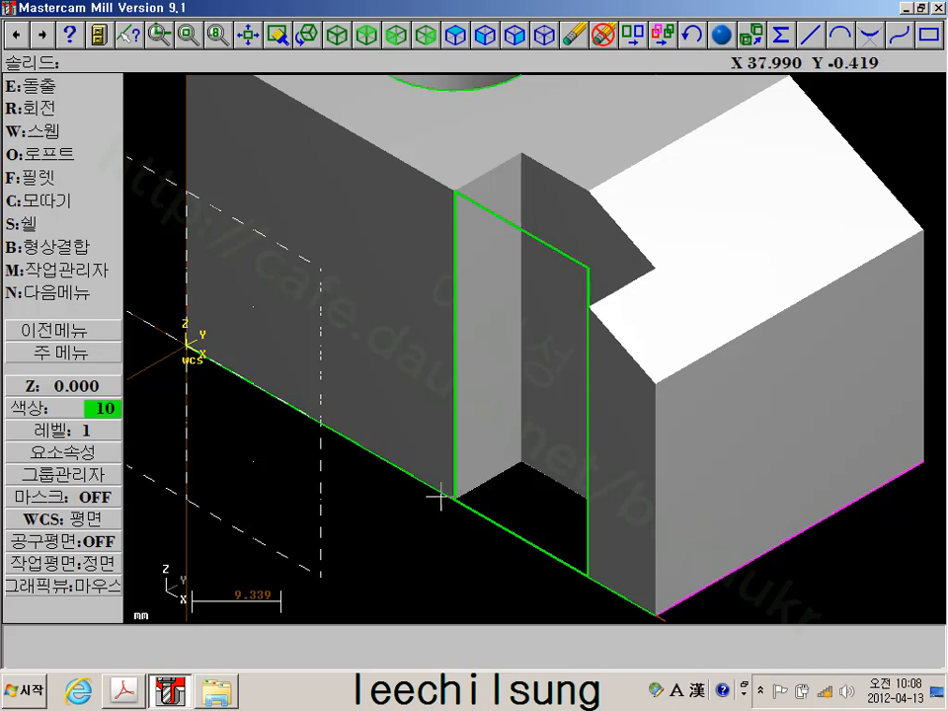
Chamfer the bottom edge of the notch's -X side wall with distances 40 and 10 mm, using the side wall as reference face
{"action": "left_click", "coordinate": [44, 200]}
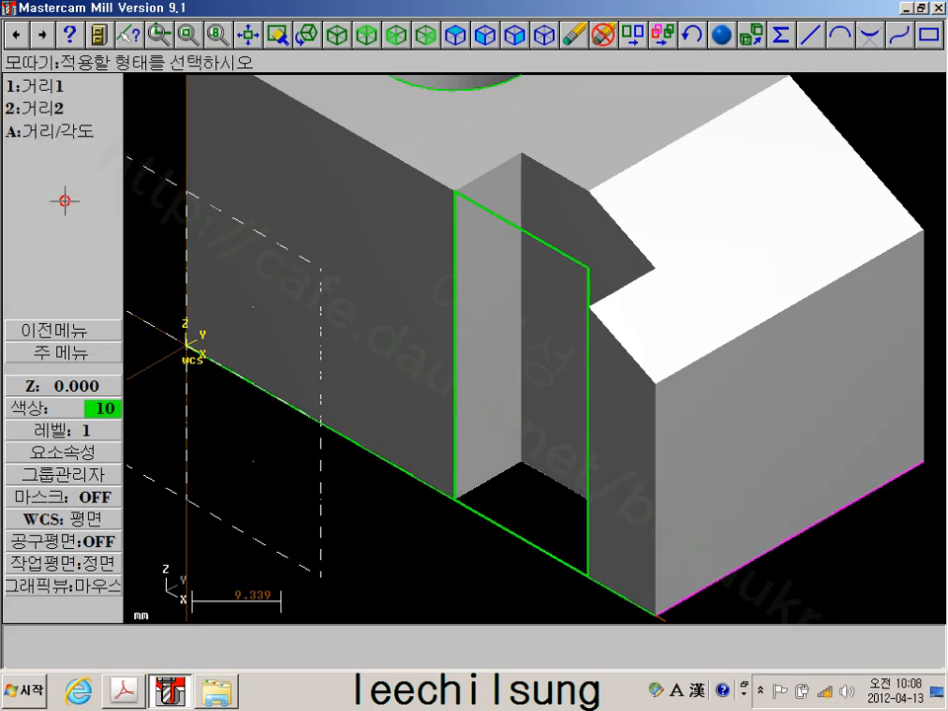
{"action": "left_click", "coordinate": [57, 114]}
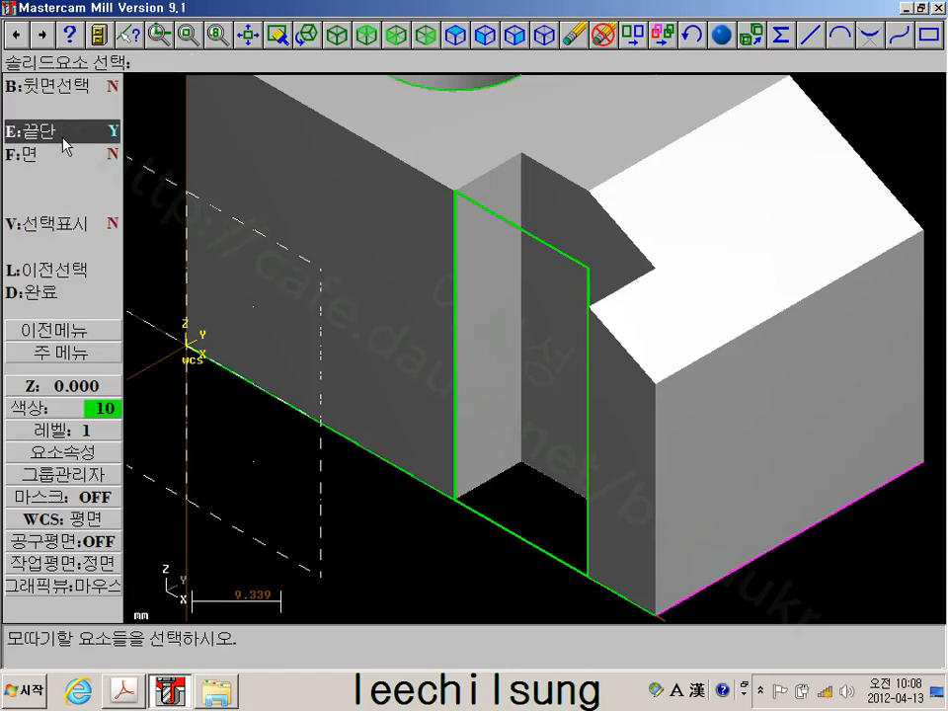
{"action": "left_click", "coordinate": [488, 477]}
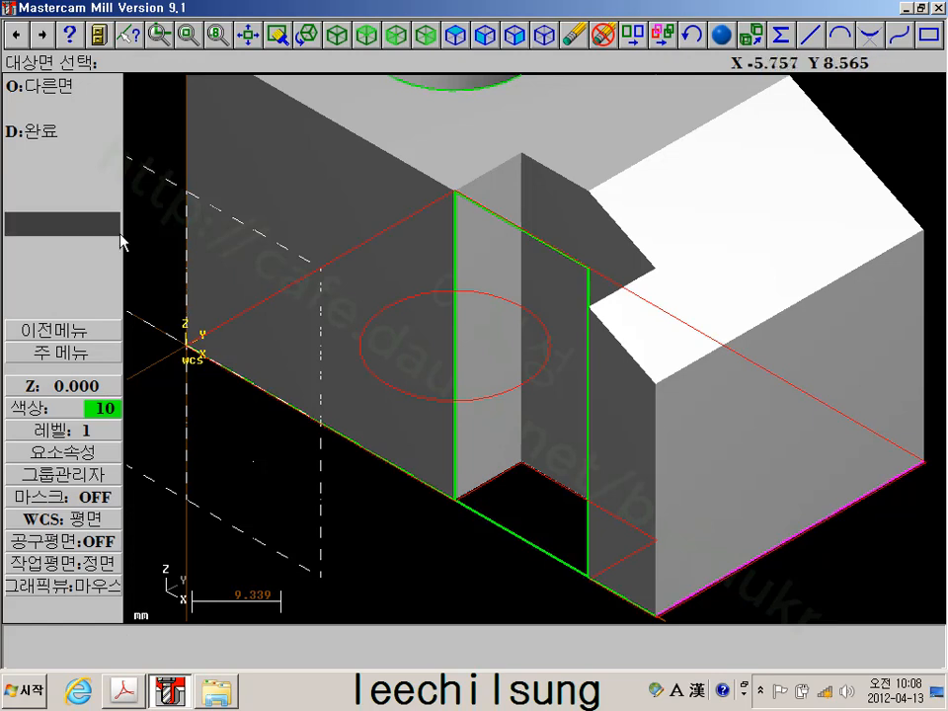
{"action": "left_click", "coordinate": [65, 97]}
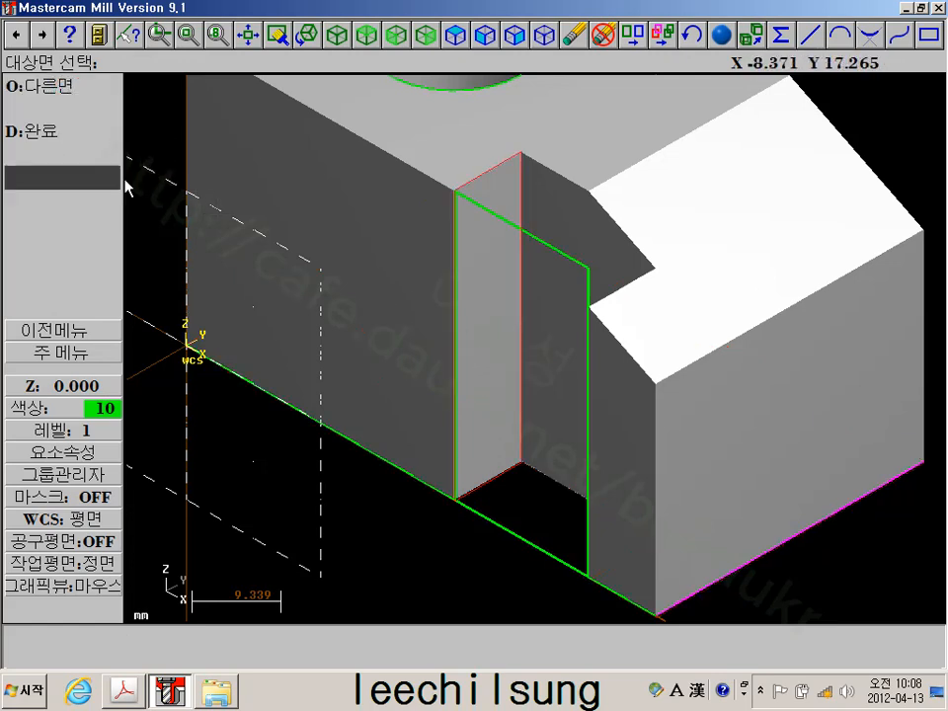
{"action": "left_click", "coordinate": [54, 146]}
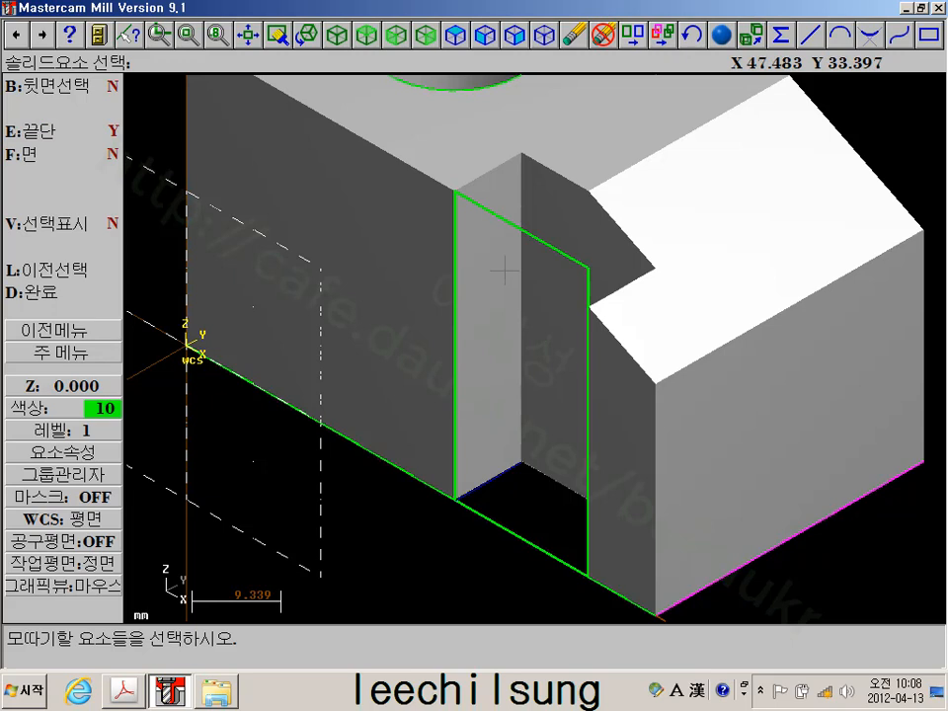
{"action": "left_click", "coordinate": [77, 293]}
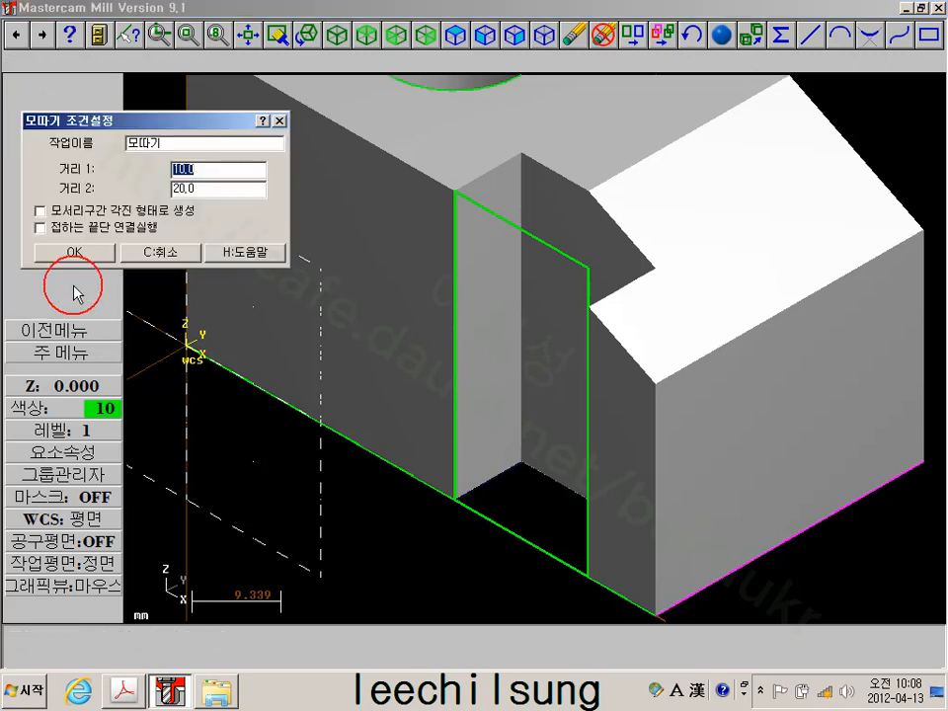
{"action": "type", "text": "40"}
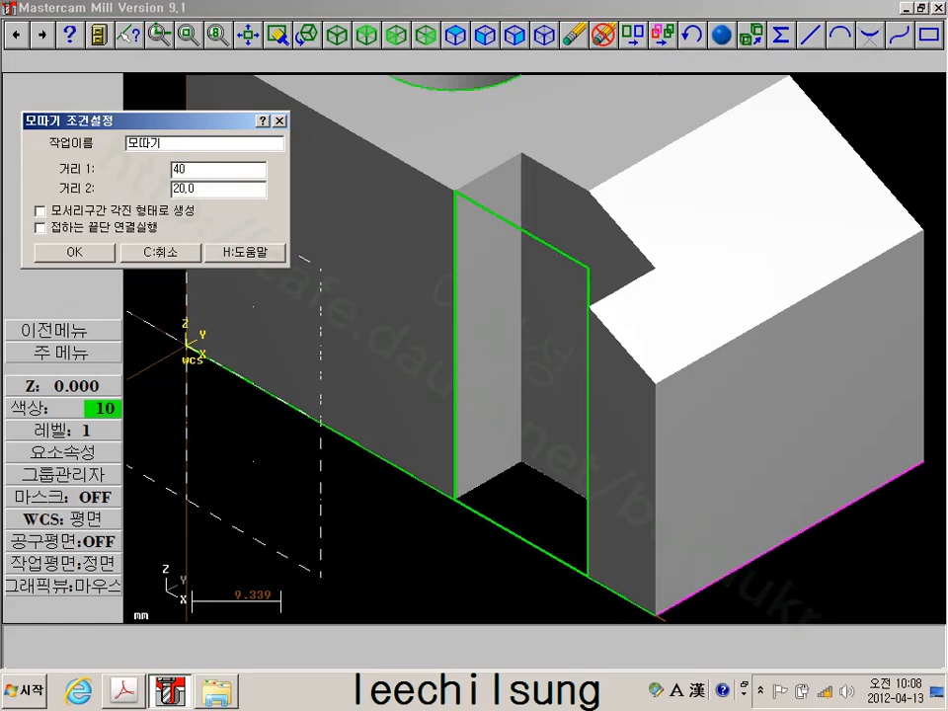
{"action": "double_click", "coordinate": [233, 188]}
{"action": "type", "text": "10"}
{"action": "left_click", "coordinate": [74, 252]}
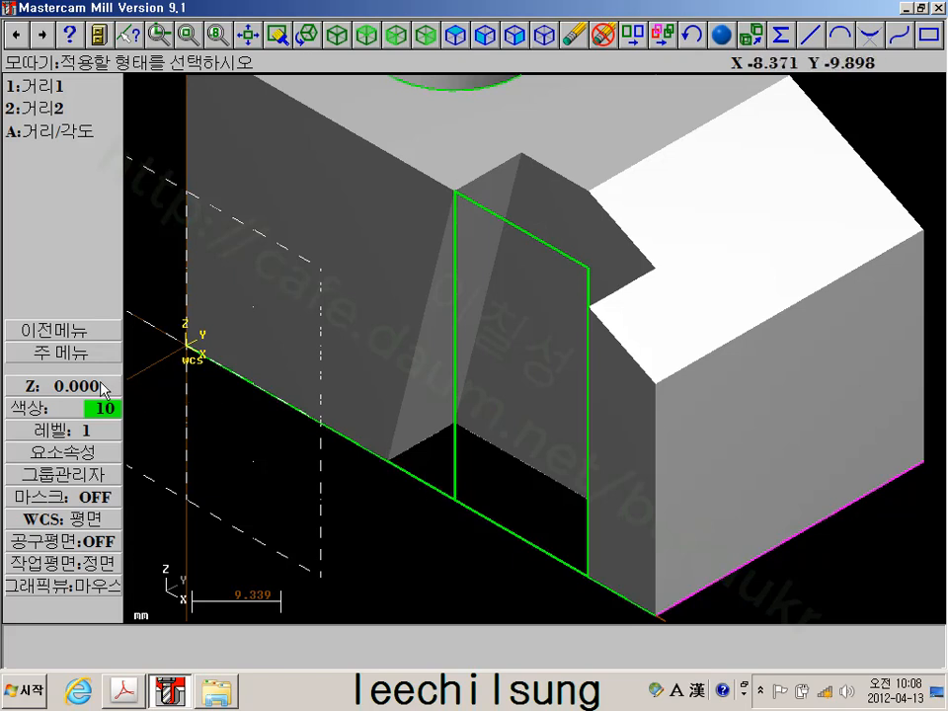
Dimension the height of the front notch rectangle along its -X edge
{"action": "left_click", "coordinate": [66, 355]}
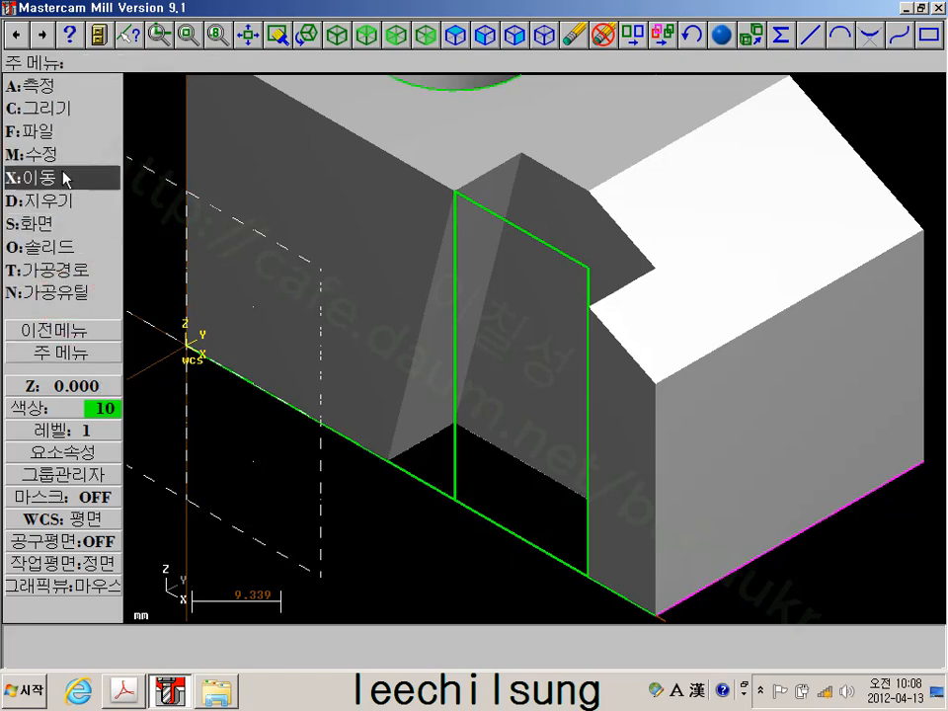
{"action": "left_click", "coordinate": [66, 227]}
{"action": "left_click", "coordinate": [63, 354]}
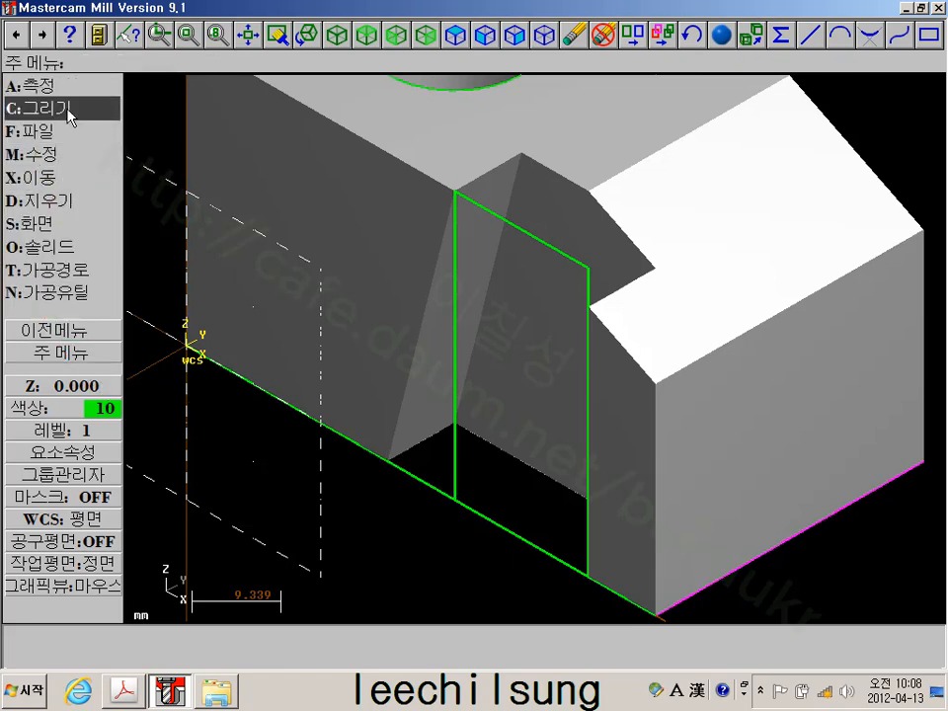
{"action": "left_click", "coordinate": [68, 110]}
{"action": "left_click", "coordinate": [66, 268]}
{"action": "left_click", "coordinate": [69, 107]}
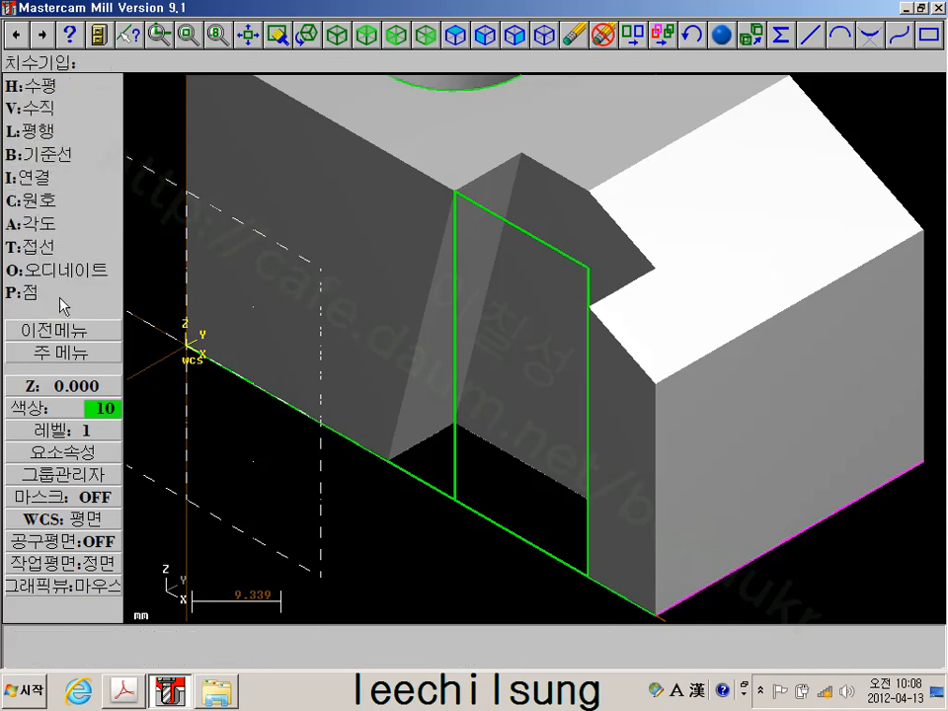
{"action": "left_click", "coordinate": [65, 330]}
{"action": "left_click", "coordinate": [455, 317]}
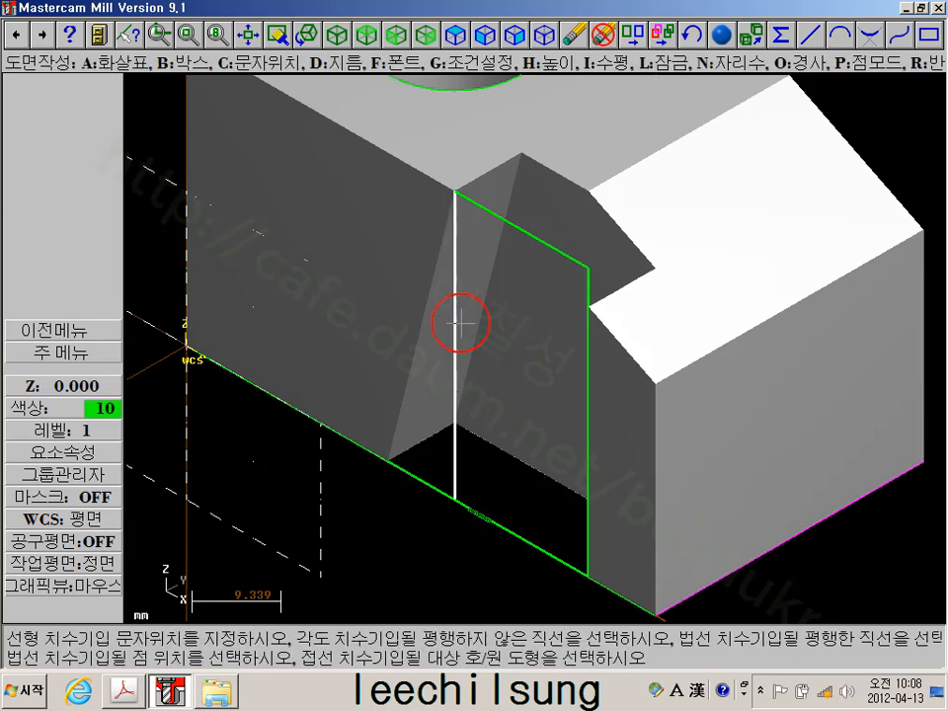
{"action": "left_click", "coordinate": [493, 340]}
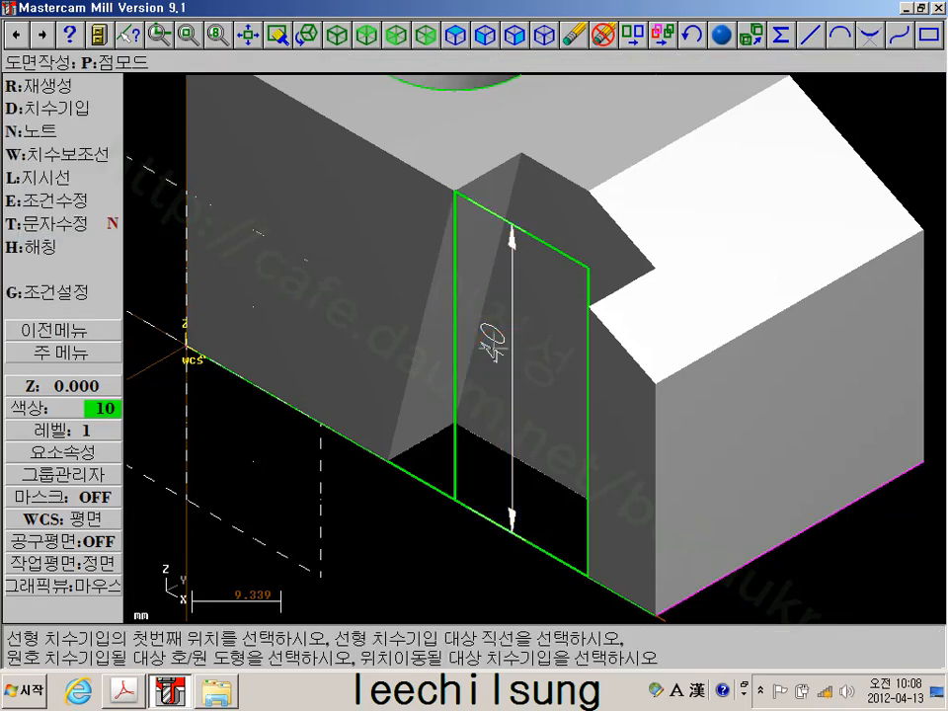
Dimension the horizontal distance between the slanted wall's bottom corner and the notch rectangle's lower -X corner, placing the text below the block
{"action": "left_click", "coordinate": [387, 460]}
{"action": "left_click", "coordinate": [452, 497]}
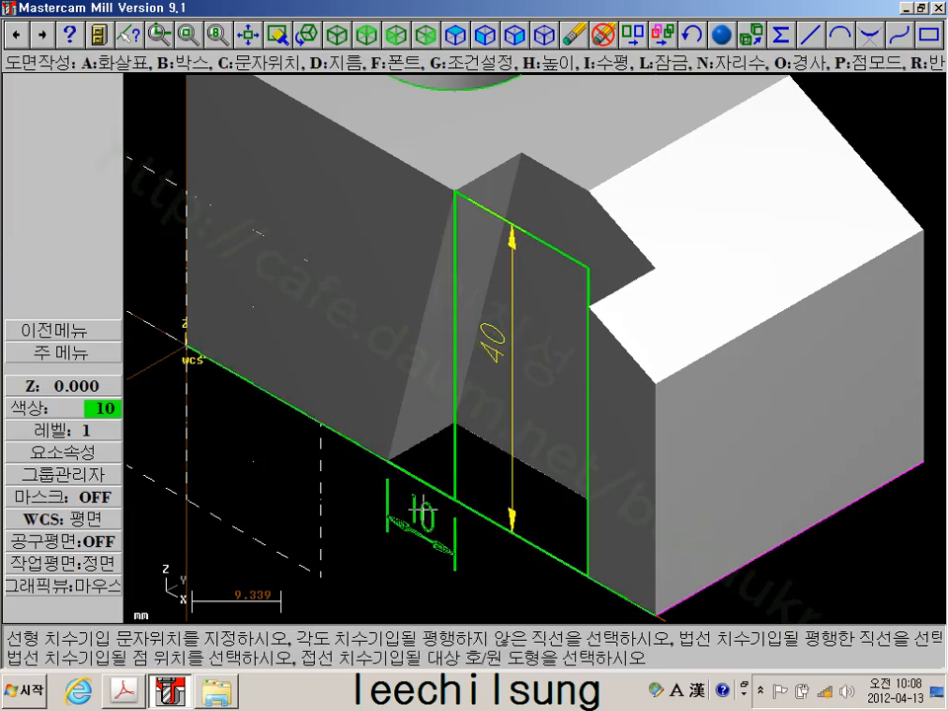
{"action": "left_click", "coordinate": [426, 521]}
{"action": "left_click", "coordinate": [542, 573]}
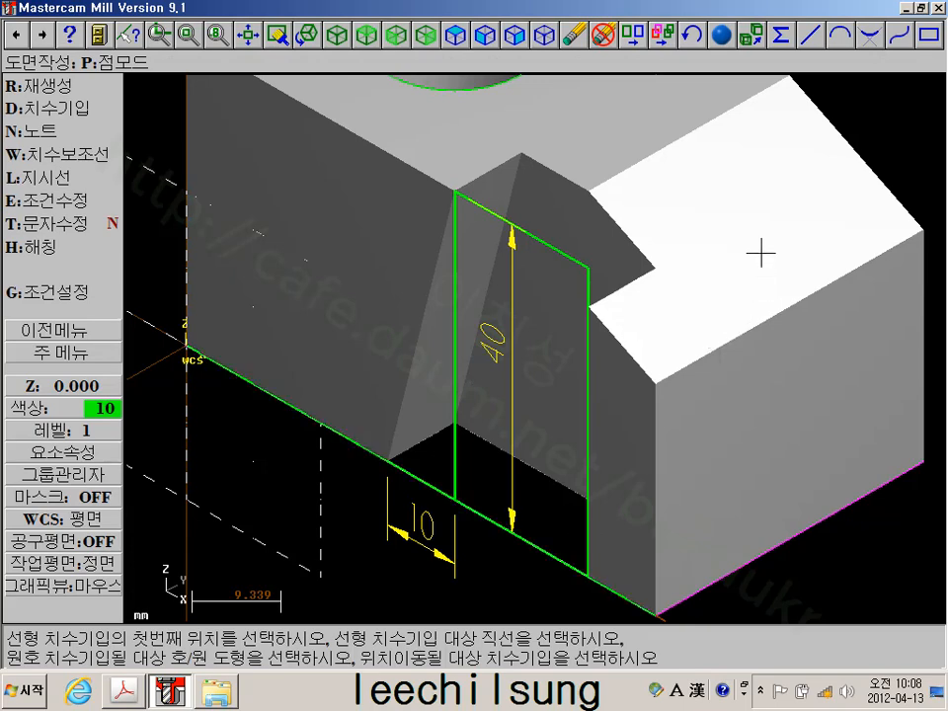
Switch to the 33.pdf drawing in Acrobat and circle the lower rear corner cutout at the +X end of figure 37 with the pencil
{"action": "scroll", "coordinate": [739, 240], "scroll_direction": "down", "scroll_amount": 2}
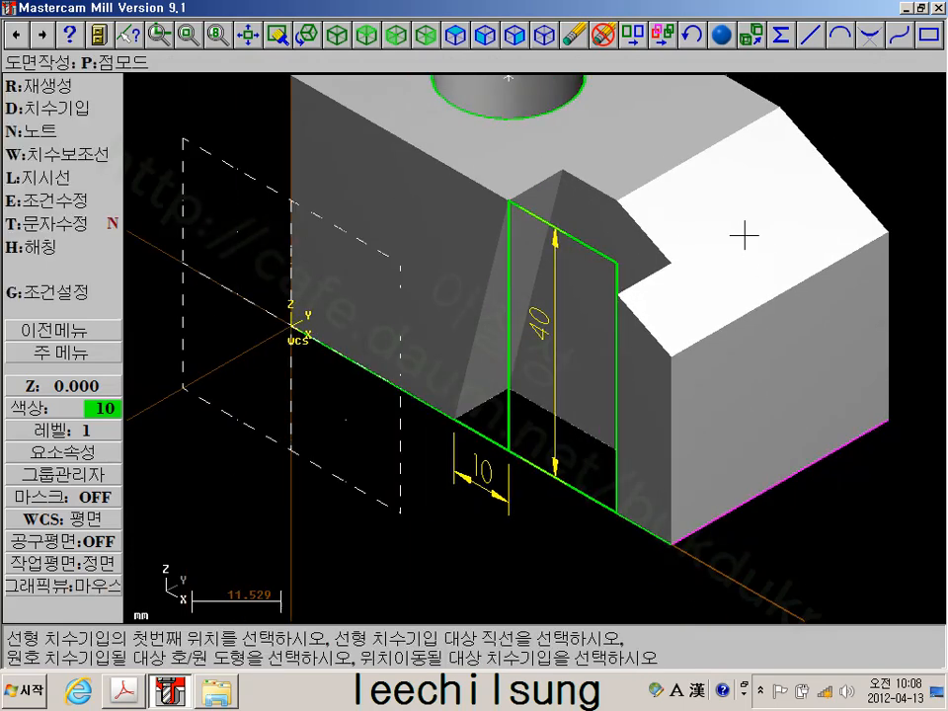
{"action": "middle_click_drag", "start_coordinate": [744, 235], "coordinate": [719, 282]}
{"action": "scroll", "coordinate": [645, 208], "scroll_direction": "down", "scroll_amount": 1}
{"action": "middle_click_drag", "start_coordinate": [644, 207], "coordinate": [609, 270]}
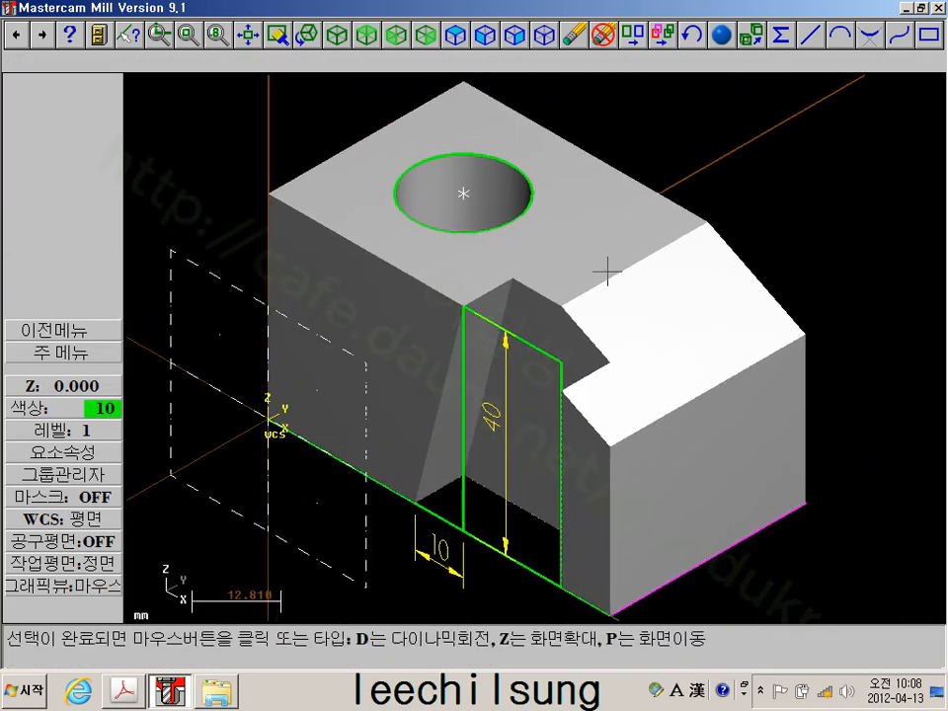
{"action": "left_click", "coordinate": [609, 271]}
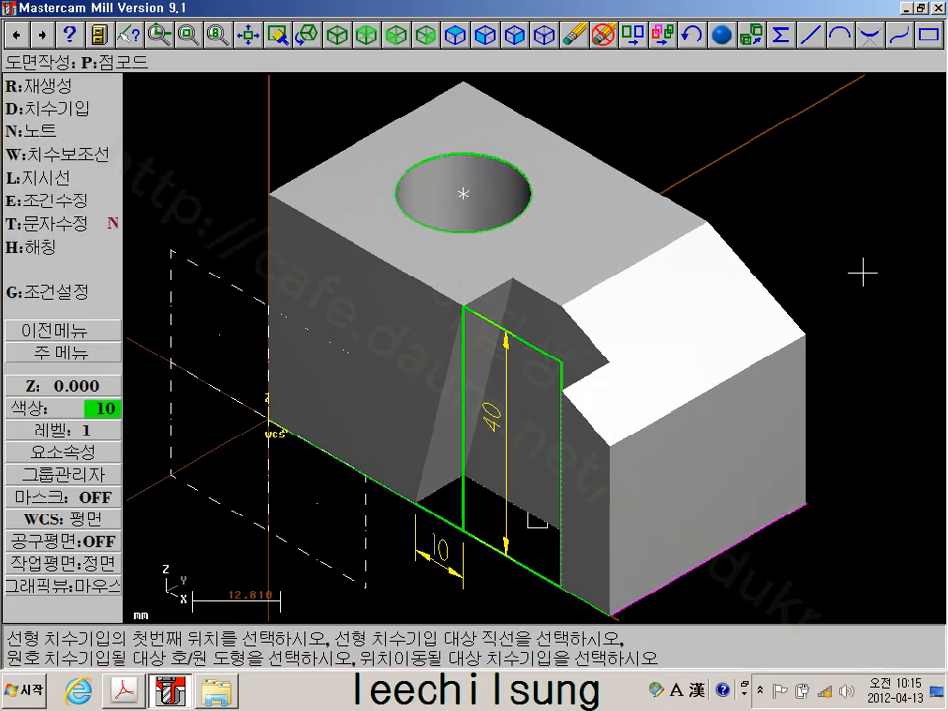
{"action": "scroll", "coordinate": [854, 291], "scroll_direction": "down", "scroll_amount": 1}
{"action": "middle_click_drag", "start_coordinate": [855, 290], "coordinate": [765, 269]}
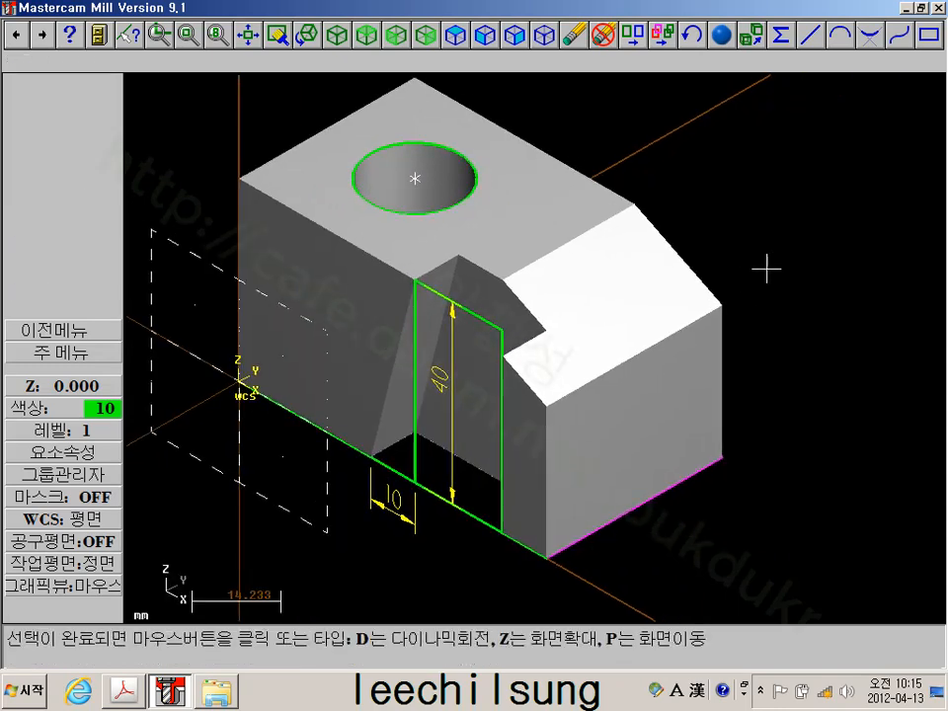
{"action": "left_click", "coordinate": [766, 269]}
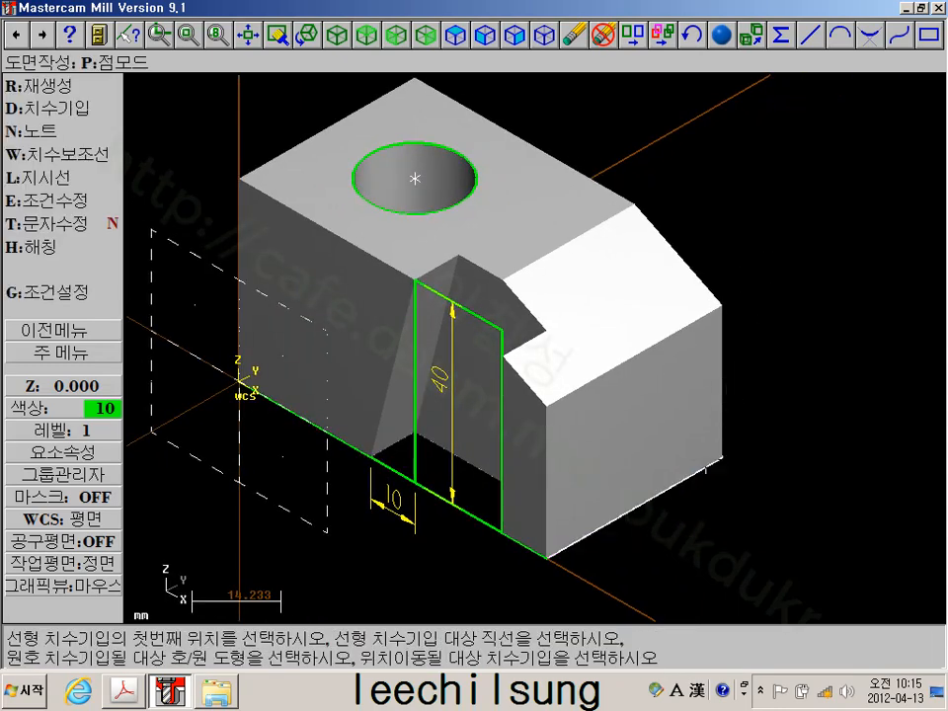
{"action": "left_click", "coordinate": [138, 703]}
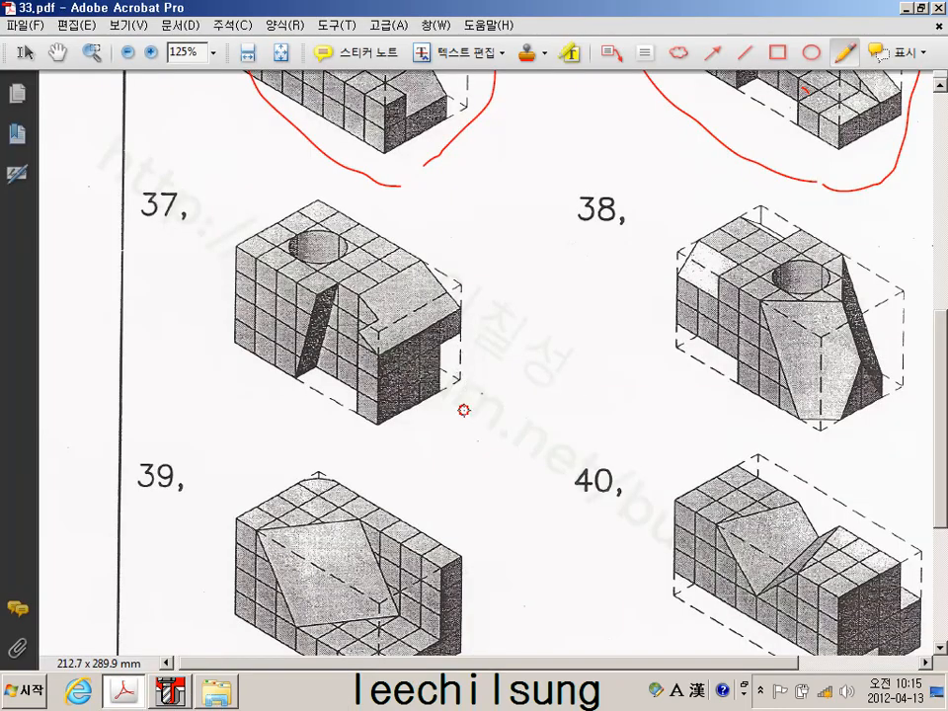
{"action": "left_click_drag", "start_coordinate": [463, 409], "coordinate": [462, 334]}
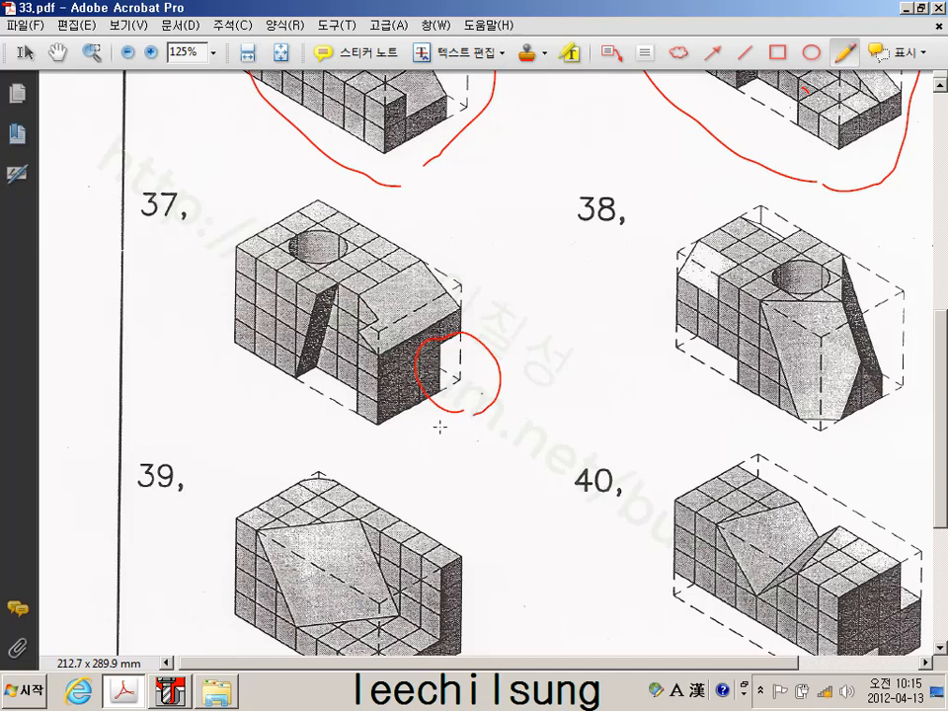
Return to Mastercam and set the construction plane to the right side, taking the Z depth from the rear lower corner at the +X end
{"action": "left_click", "coordinate": [174, 691]}
{"action": "left_click", "coordinate": [103, 332]}
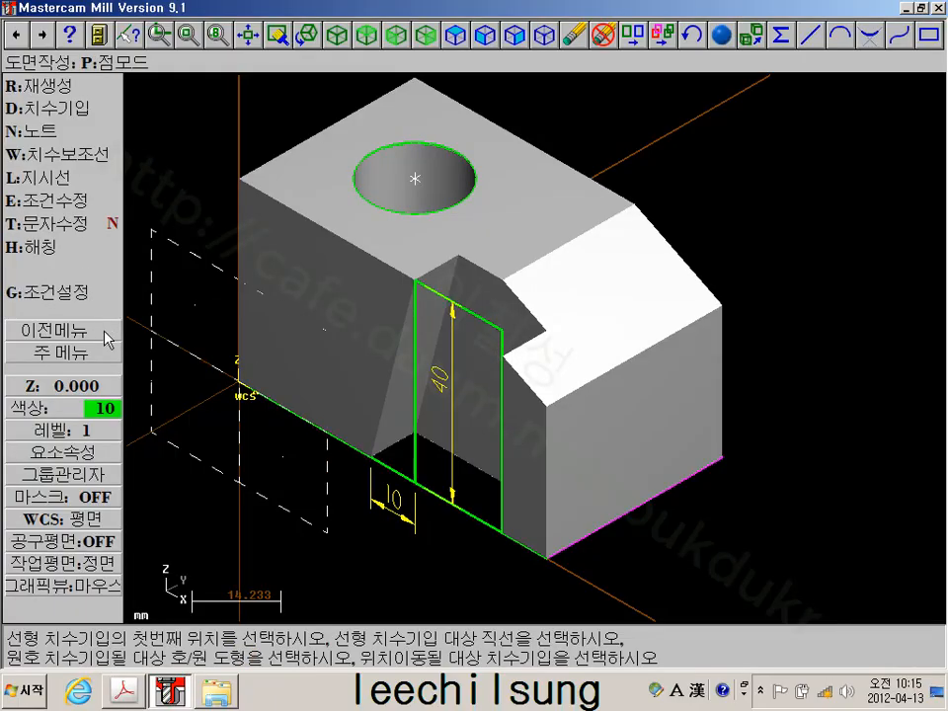
{"action": "left_click", "coordinate": [102, 352]}
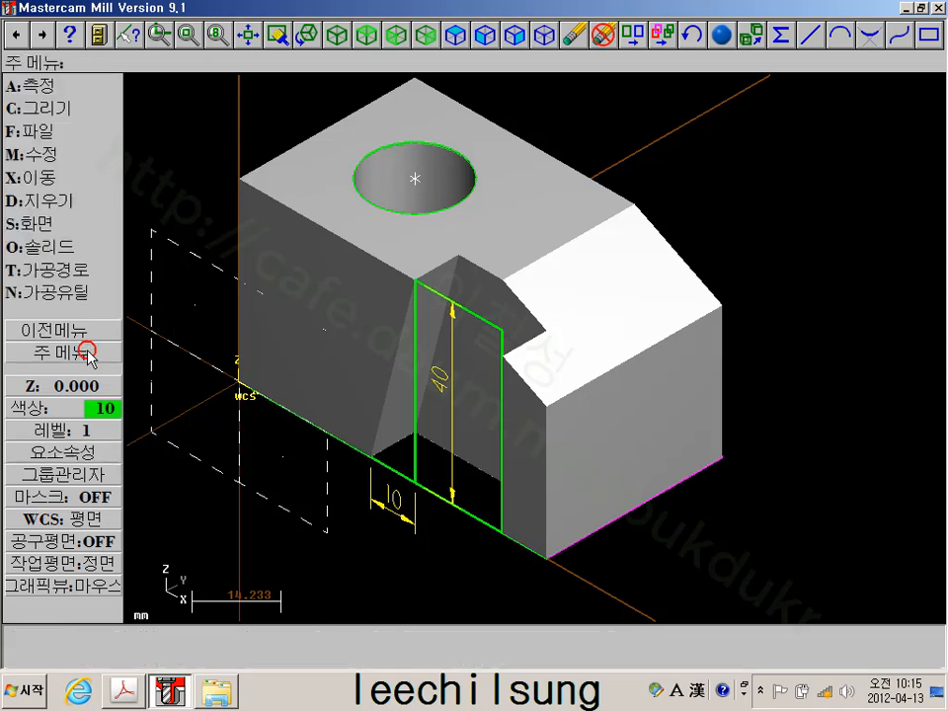
{"action": "left_click", "coordinate": [61, 563]}
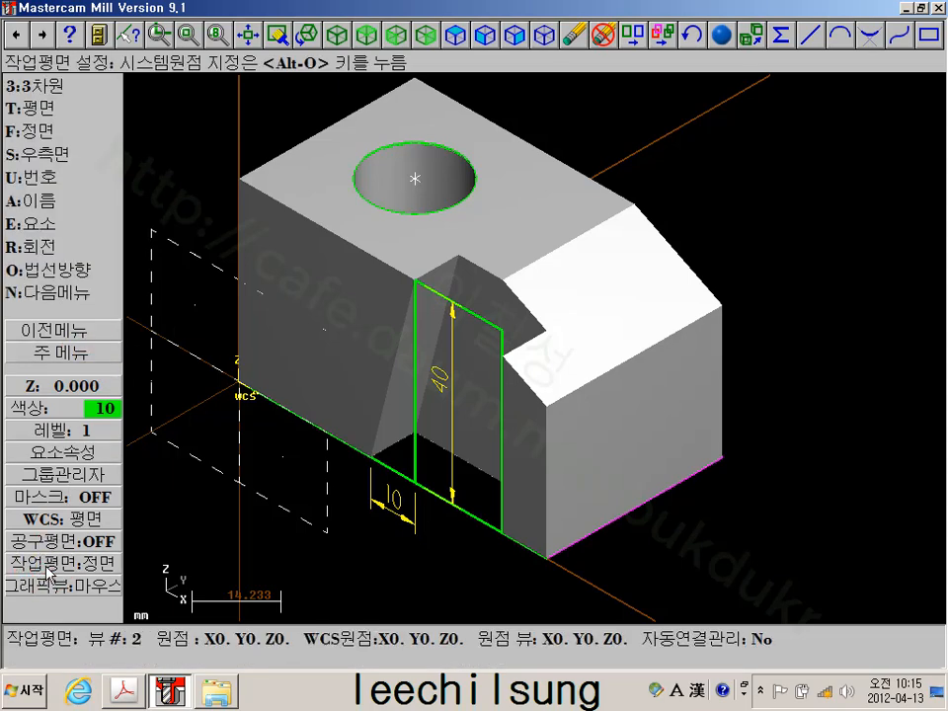
{"action": "left_click", "coordinate": [65, 155]}
{"action": "left_click", "coordinate": [48, 388]}
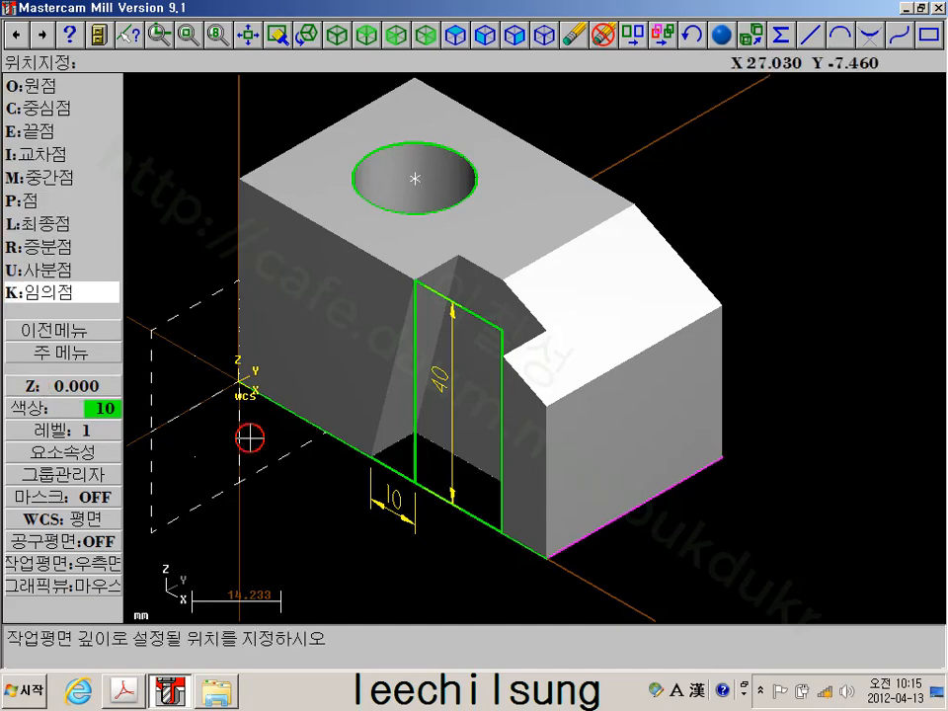
{"action": "key", "text": "e"}
{"action": "left_click", "coordinate": [723, 456]}
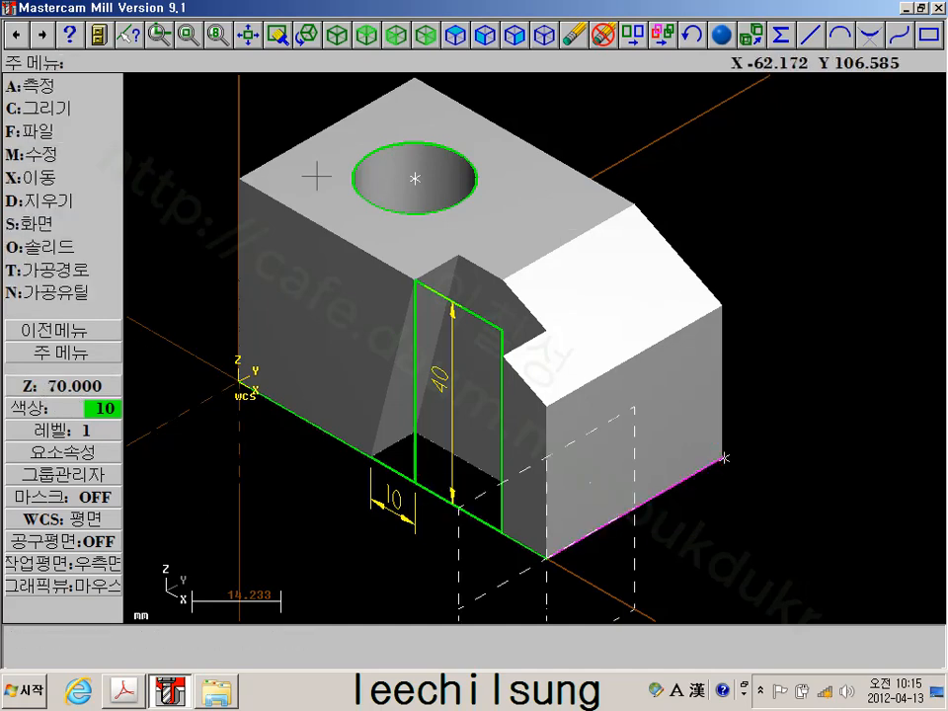
Draw a one-point rectangle 10 mm wide and 20 mm high on the +X face, anchoring its lower-right corner at the face's rear lower corner
{"action": "left_click", "coordinate": [61, 108]}
{"action": "left_click", "coordinate": [59, 245]}
{"action": "left_click", "coordinate": [61, 86]}
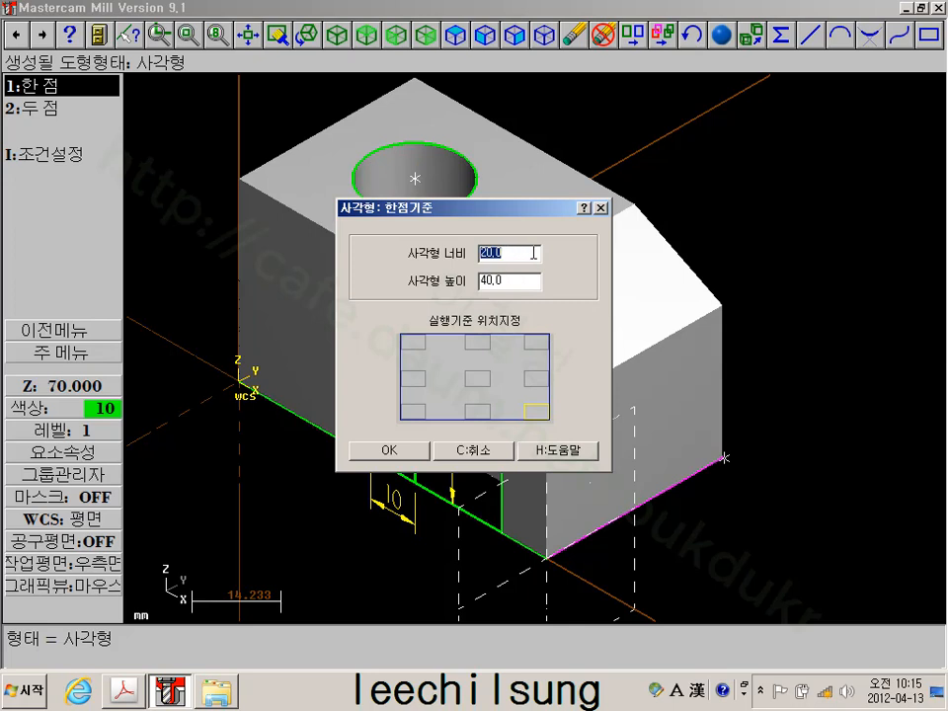
{"action": "type", "text": "10"}
{"action": "key", "text": "Tab"}
{"action": "type", "text": "20"}
{"action": "left_click", "coordinate": [381, 450]}
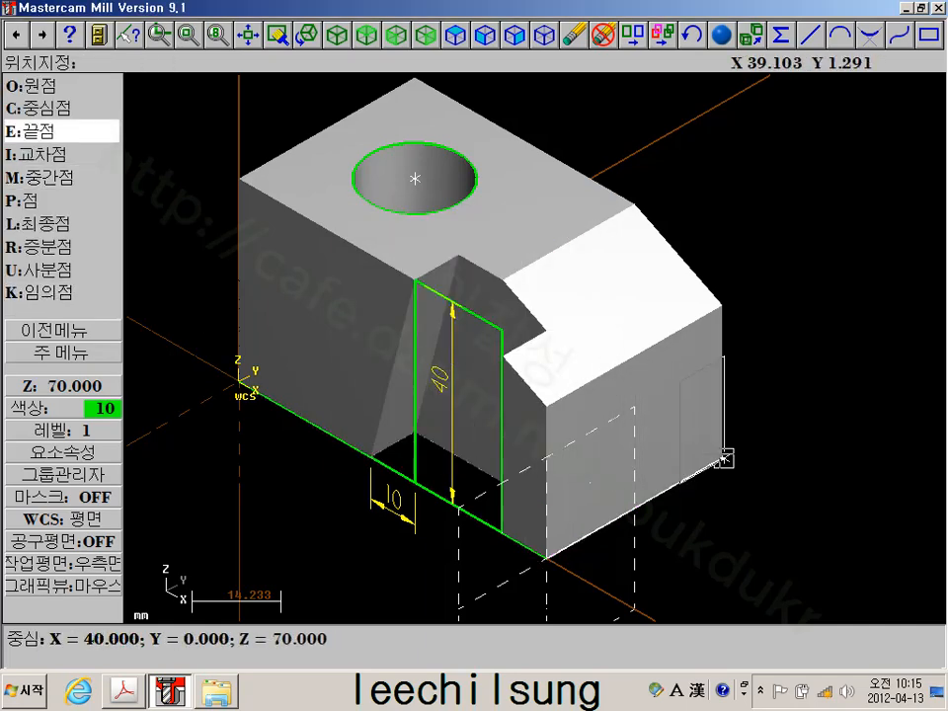
{"action": "left_click", "coordinate": [723, 457]}
Try to cut the +X face rectangle through the whole block with Extrude, using the through-all option
{"action": "scroll", "coordinate": [575, 429], "scroll_direction": "up", "scroll_amount": 1}
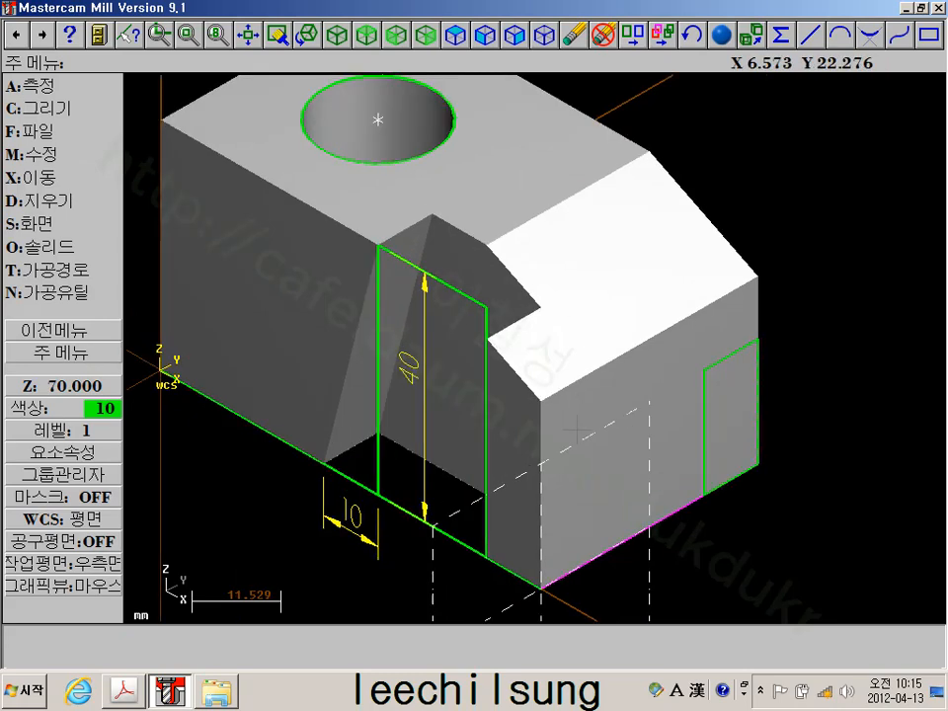
{"action": "scroll", "coordinate": [746, 393], "scroll_direction": "down", "scroll_amount": 2}
{"action": "middle_click_drag", "start_coordinate": [746, 393], "coordinate": [726, 425]}
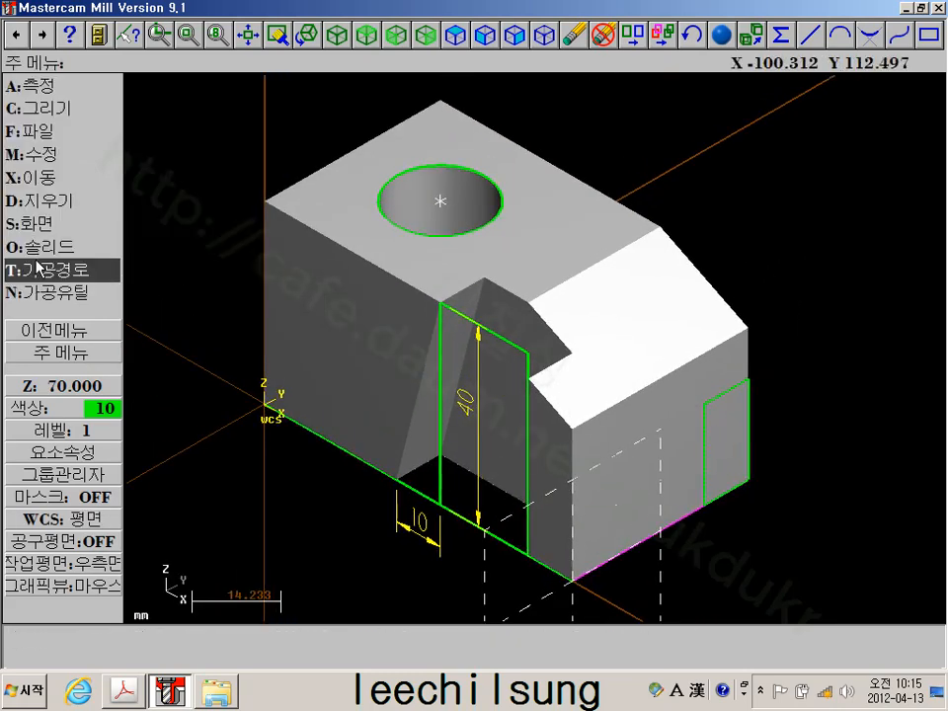
{"action": "left_click", "coordinate": [39, 247]}
{"action": "left_click", "coordinate": [55, 83]}
{"action": "left_click", "coordinate": [71, 87]}
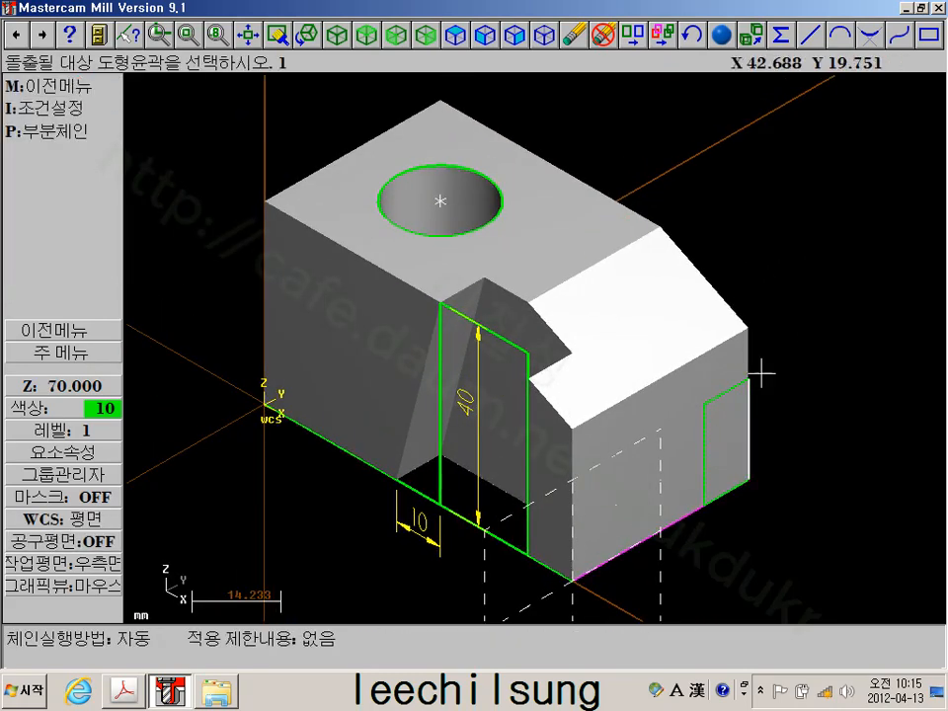
{"action": "left_click", "coordinate": [760, 373]}
{"action": "left_click", "coordinate": [74, 148]}
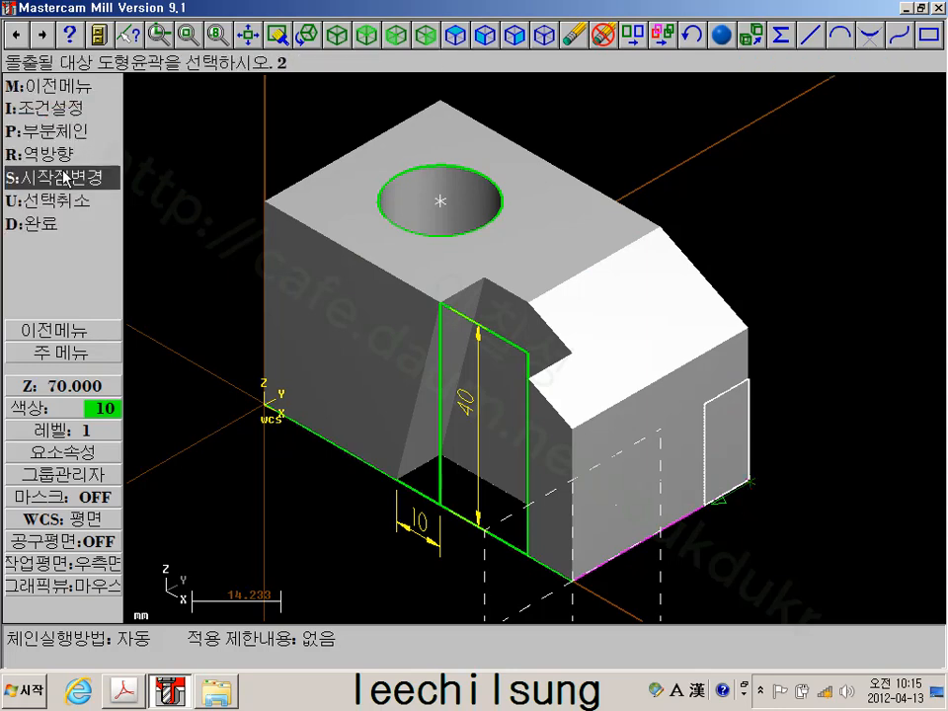
{"action": "left_click", "coordinate": [67, 221]}
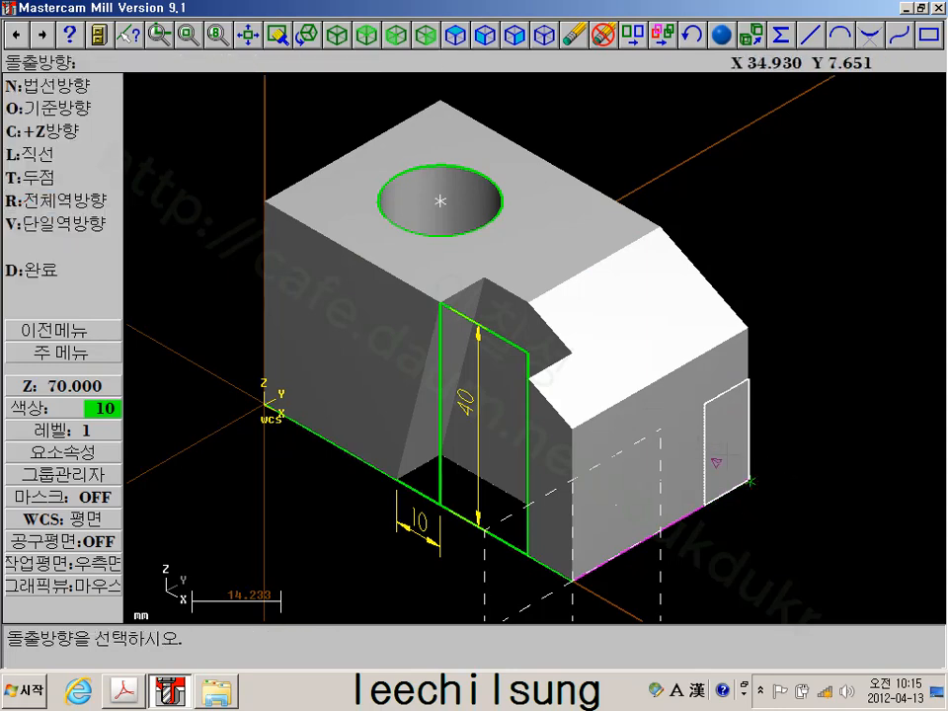
{"action": "left_click", "coordinate": [30, 269]}
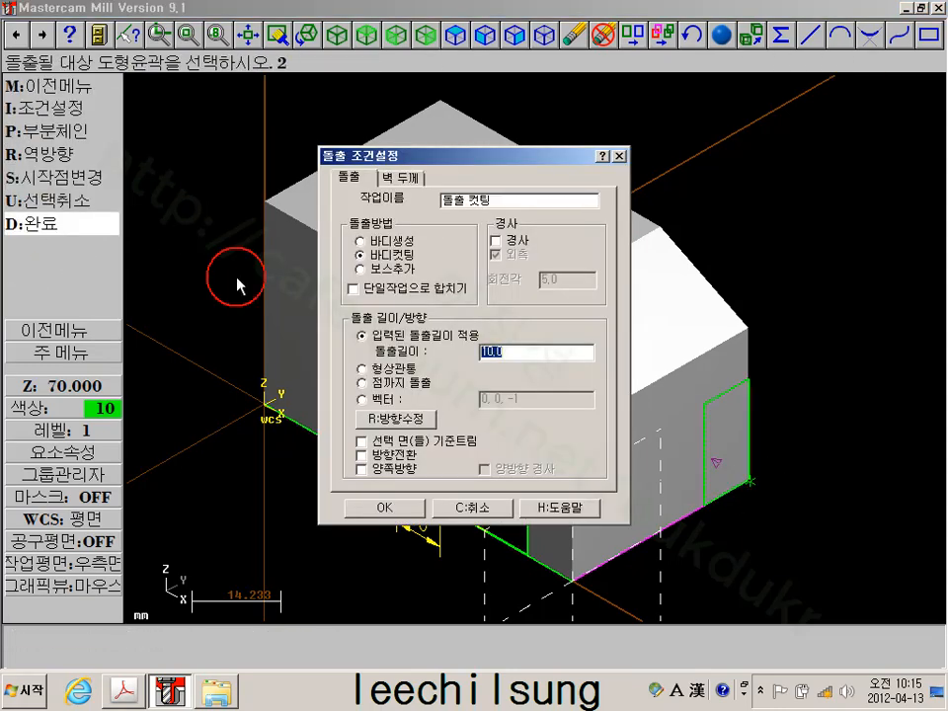
{"action": "left_click", "coordinate": [361, 368]}
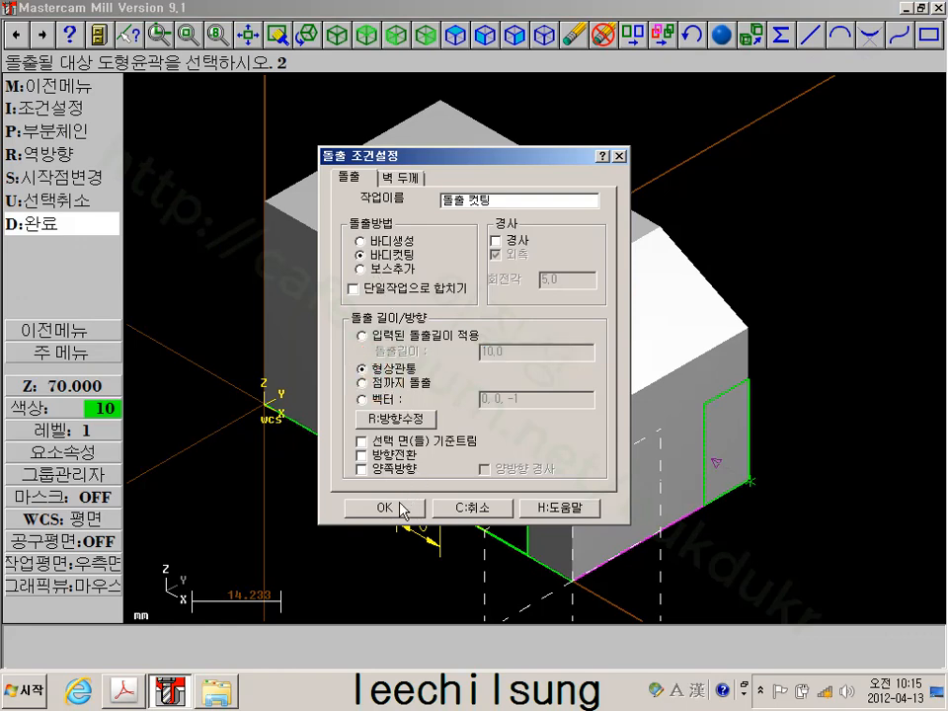
{"action": "left_click", "coordinate": [384, 507]}
{"action": "left_click_drag", "start_coordinate": [471, 286], "coordinate": [740, 112]}
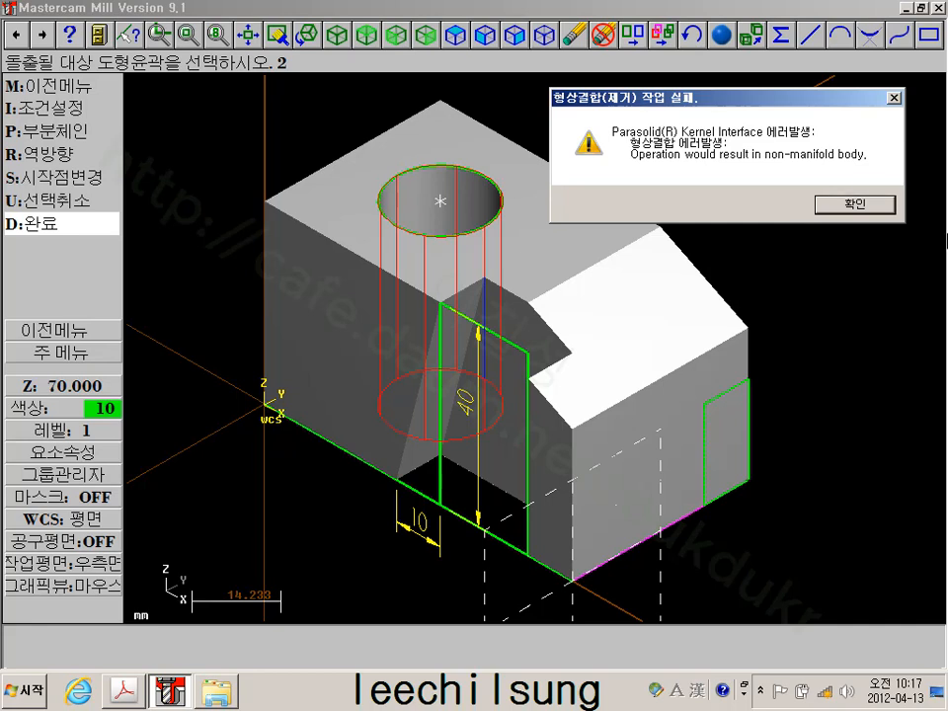
{"action": "left_click", "coordinate": [823, 204]}
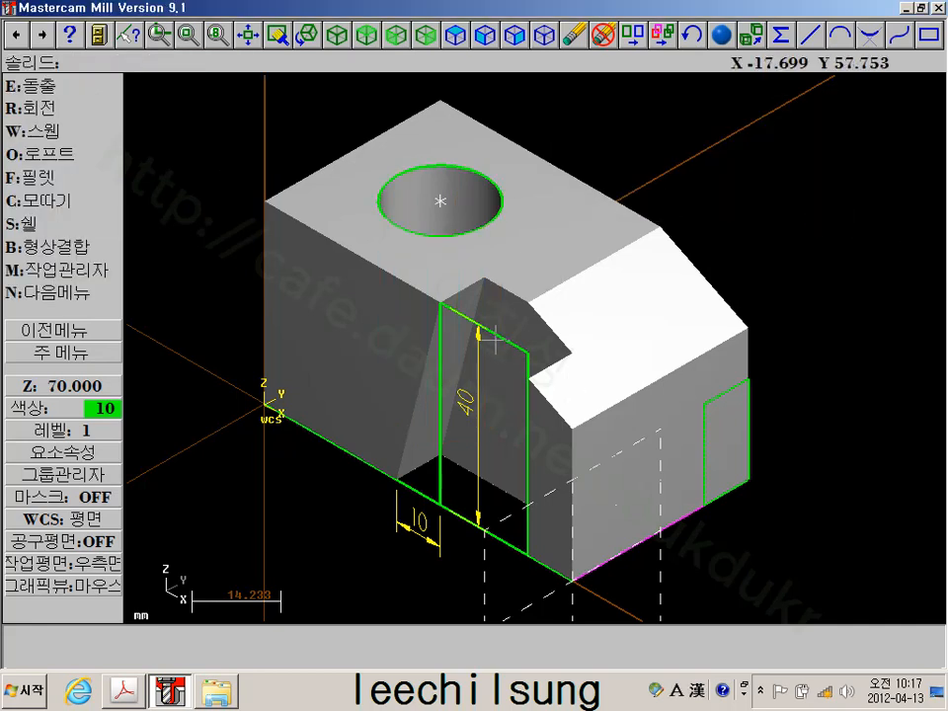
Edit the hole circle through element analysis, reducing its diameter by 0.01 to 19.99 mm, and apply the change
{"action": "left_click", "coordinate": [79, 357]}
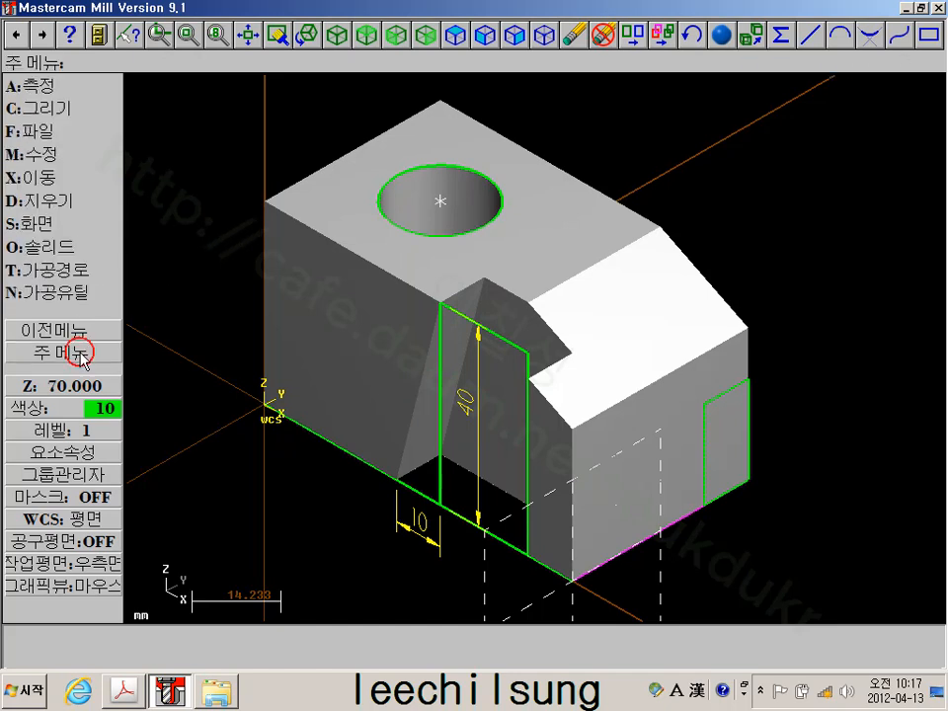
{"action": "left_click", "coordinate": [61, 86]}
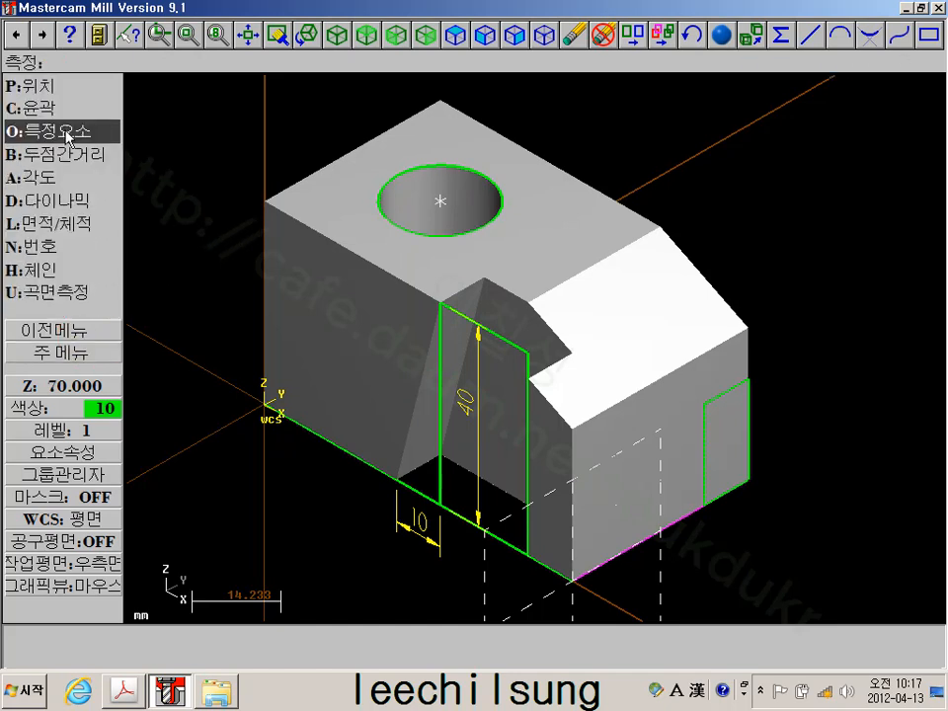
{"action": "left_click", "coordinate": [66, 132]}
{"action": "left_click", "coordinate": [58, 127]}
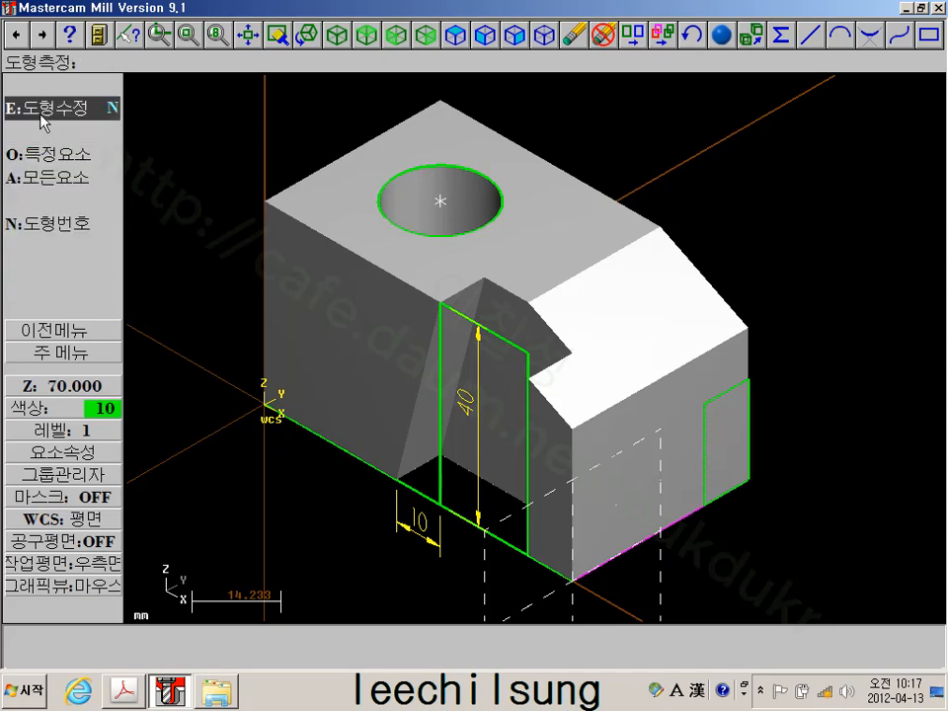
{"action": "left_click", "coordinate": [111, 109]}
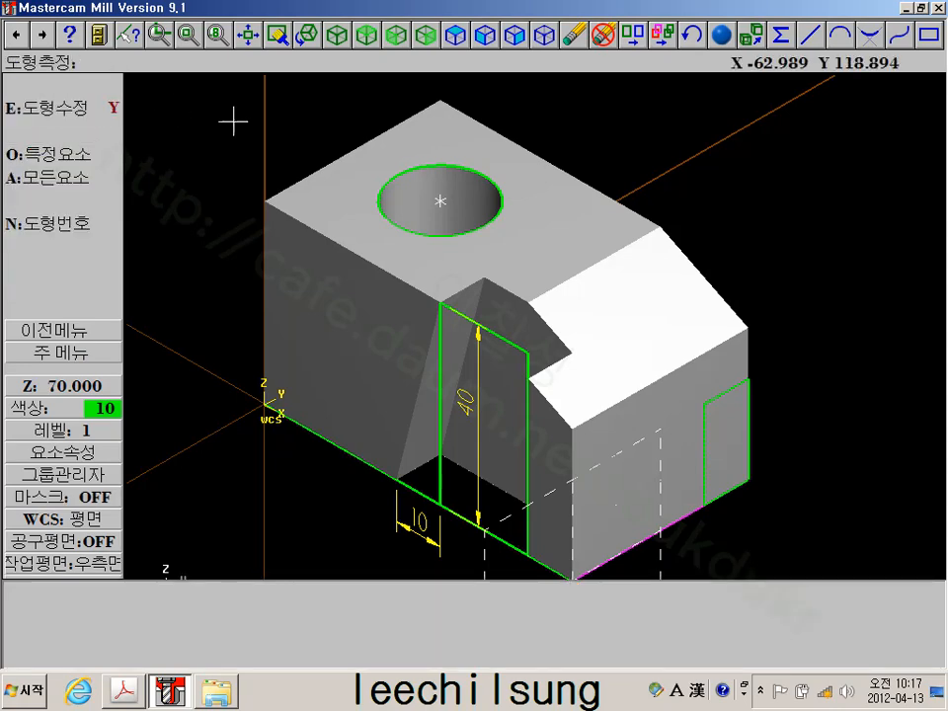
{"action": "left_click", "coordinate": [424, 167]}
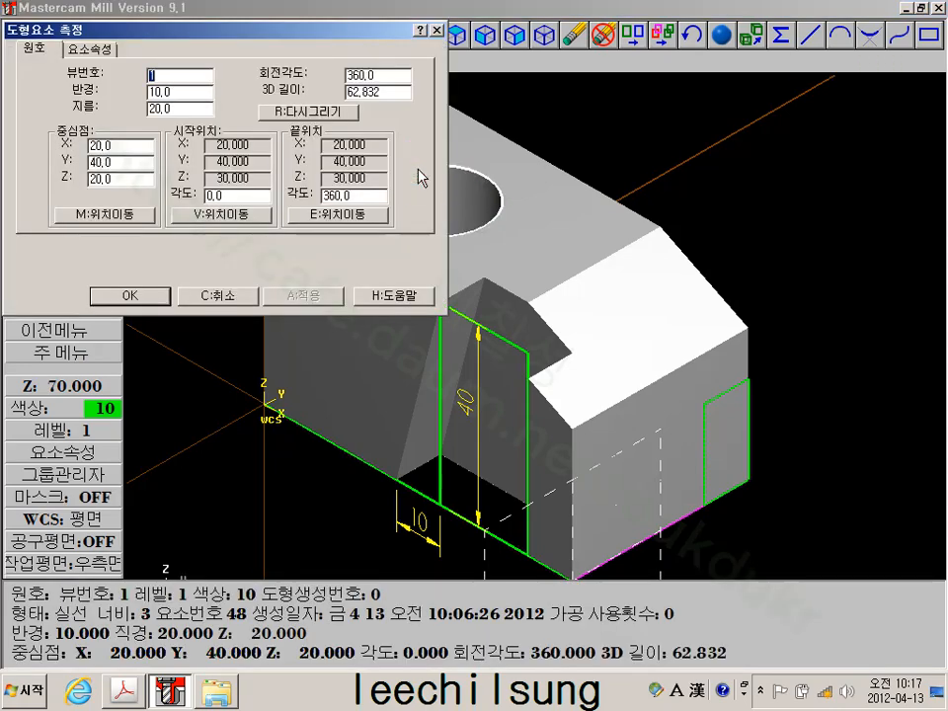
{"action": "left_click", "coordinate": [184, 108]}
{"action": "type", "text": "-0.01"}
{"action": "key", "text": "Tab"}
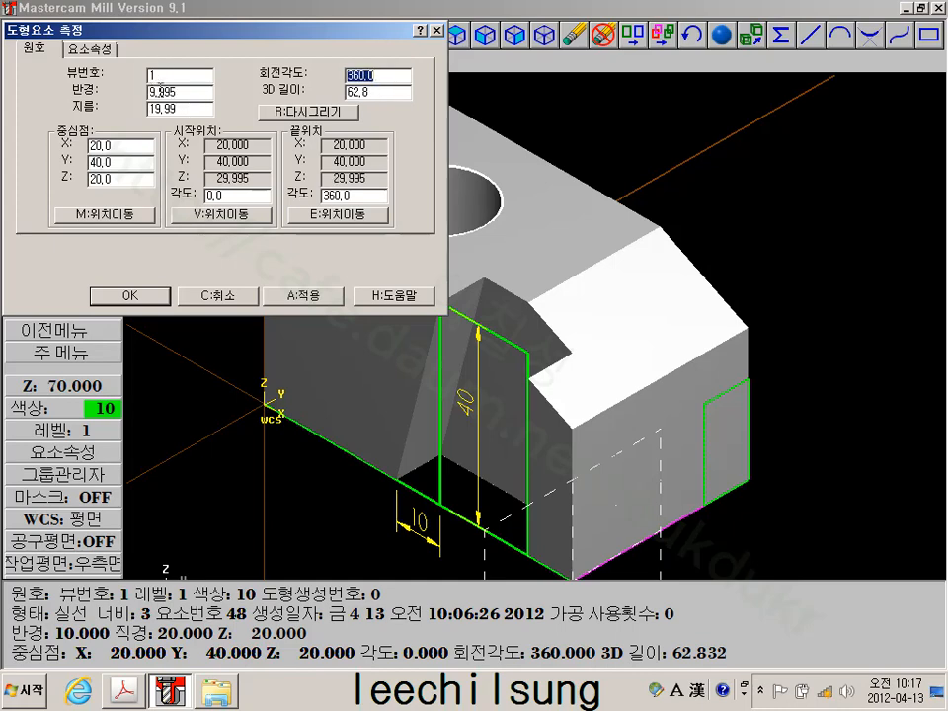
{"action": "left_click", "coordinate": [313, 295]}
{"action": "left_click", "coordinate": [158, 294]}
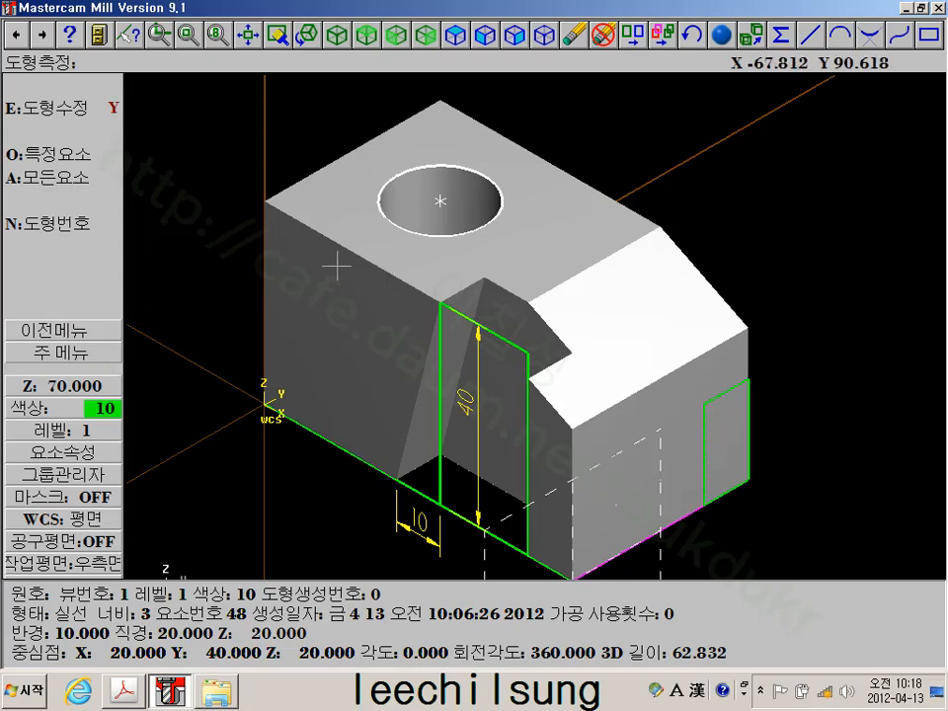
Regenerate all operations in the solids manager so the hole's extruded cut takes the edited circle
{"action": "left_click", "coordinate": [114, 353]}
{"action": "left_click", "coordinate": [79, 249]}
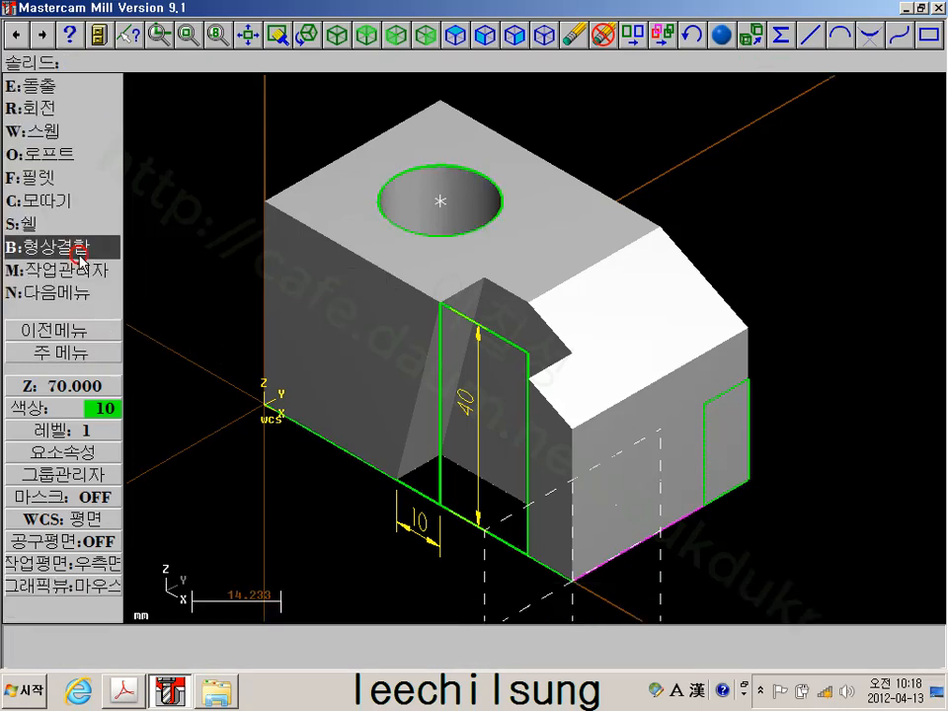
{"action": "left_click", "coordinate": [71, 268]}
{"action": "left_click", "coordinate": [165, 309]}
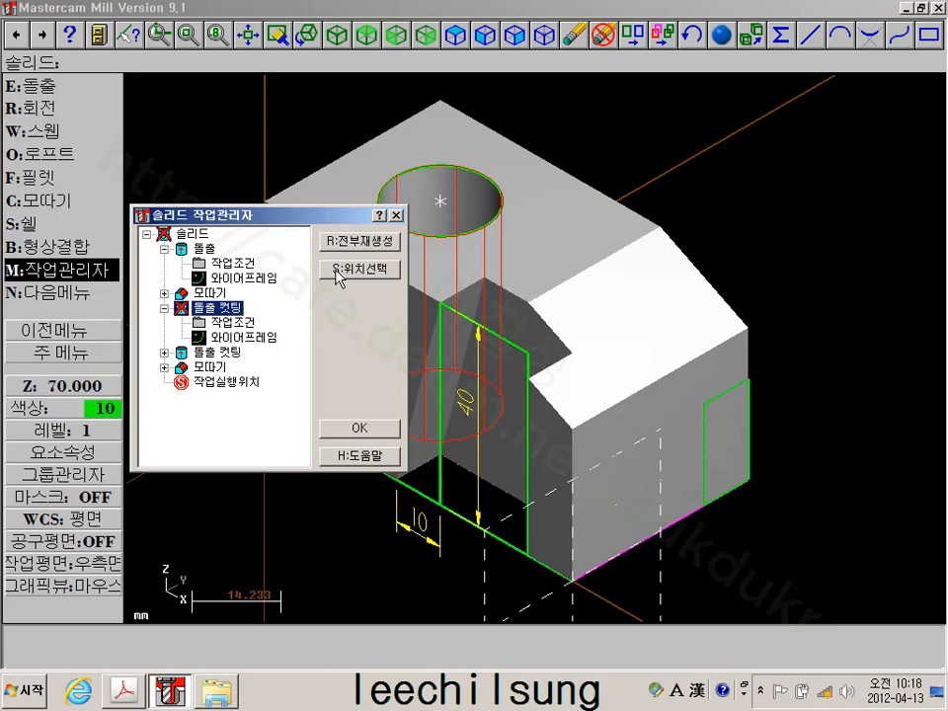
{"action": "left_click", "coordinate": [362, 246]}
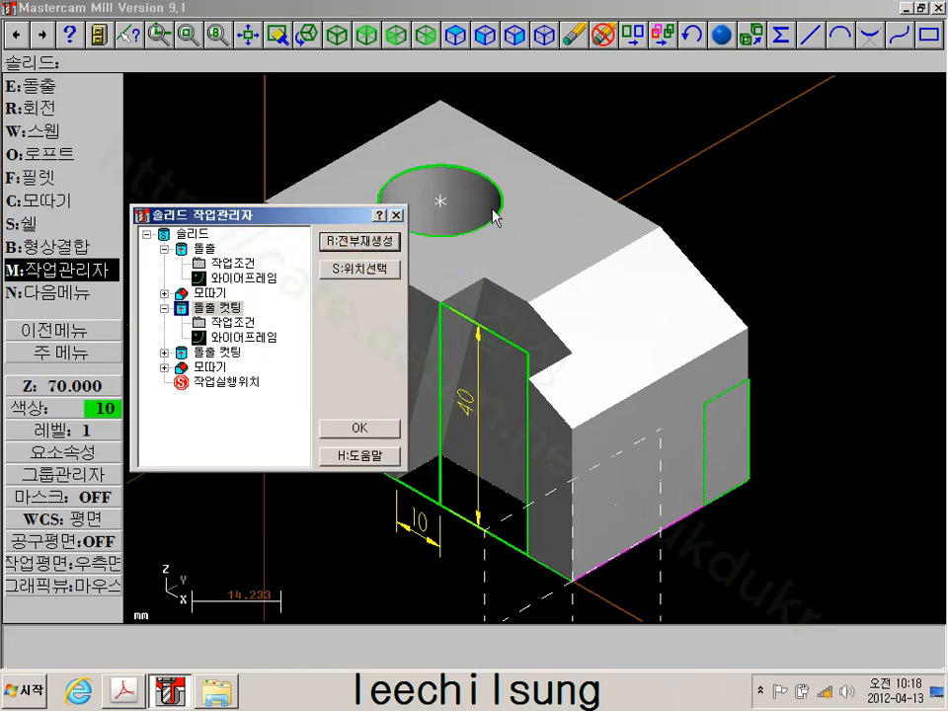
{"action": "left_click", "coordinate": [361, 427]}
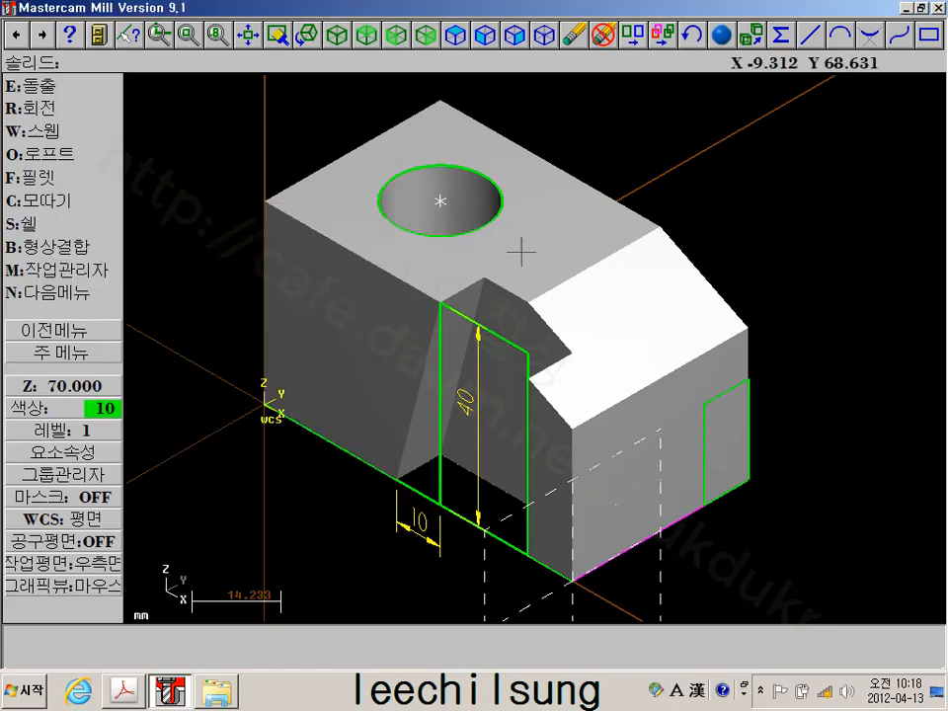
Cut the rectangle on the +X face through the whole block with Extrude, using the through-all option
{"action": "left_click", "coordinate": [40, 85]}
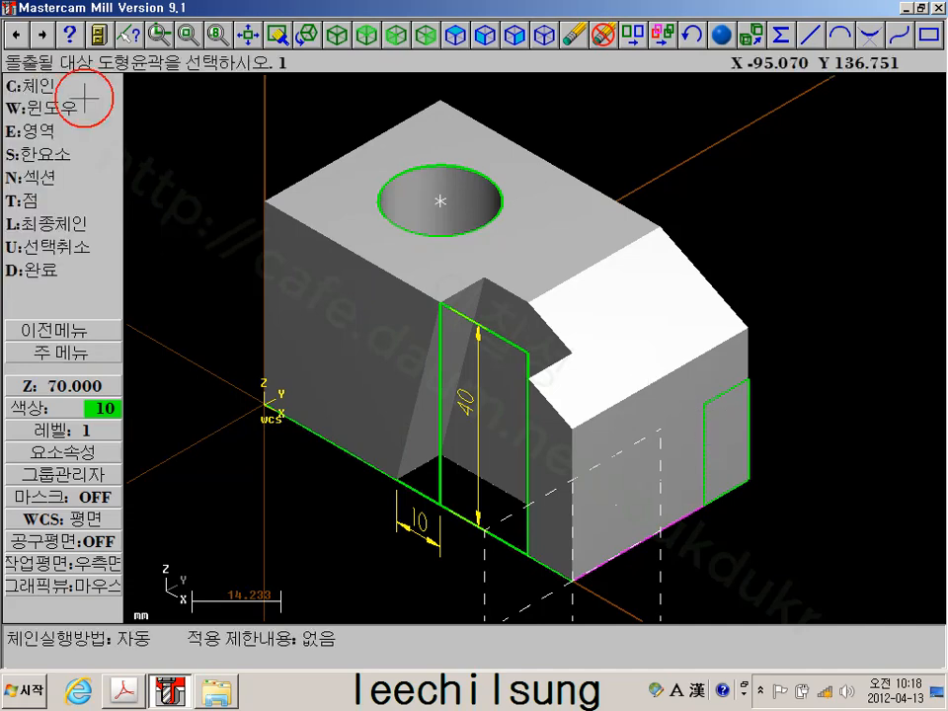
{"action": "left_click", "coordinate": [723, 399]}
{"action": "left_click", "coordinate": [79, 130]}
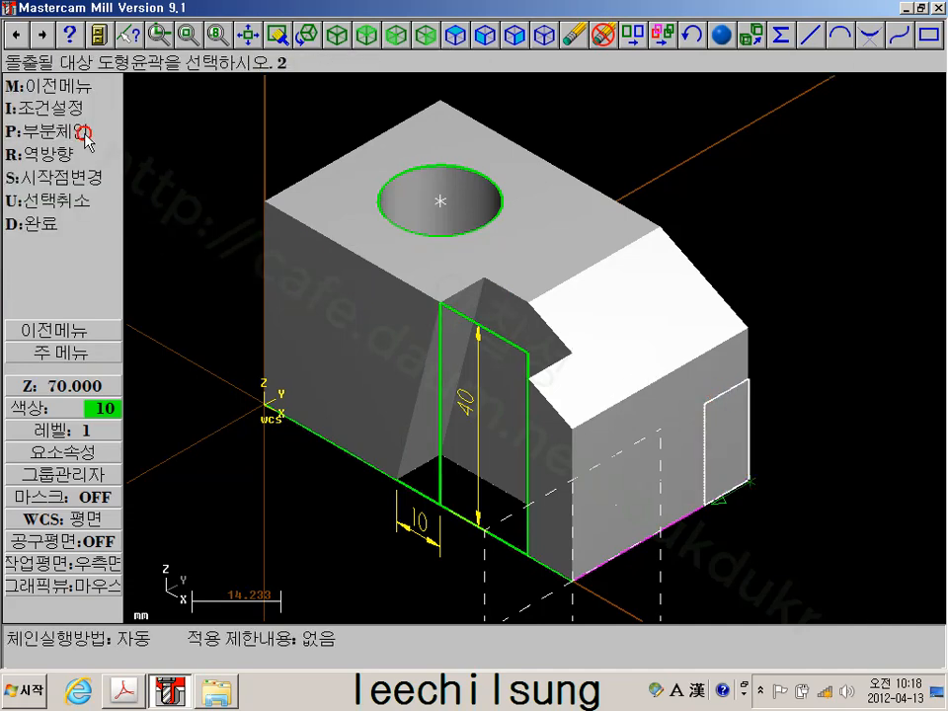
{"action": "left_click", "coordinate": [51, 234]}
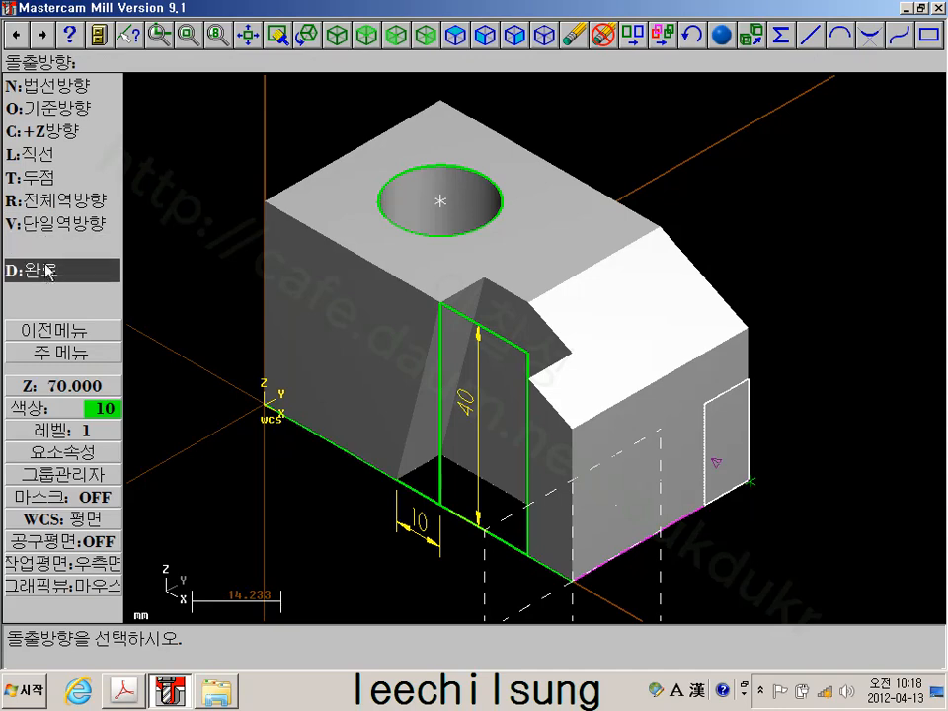
{"action": "left_click", "coordinate": [62, 268]}
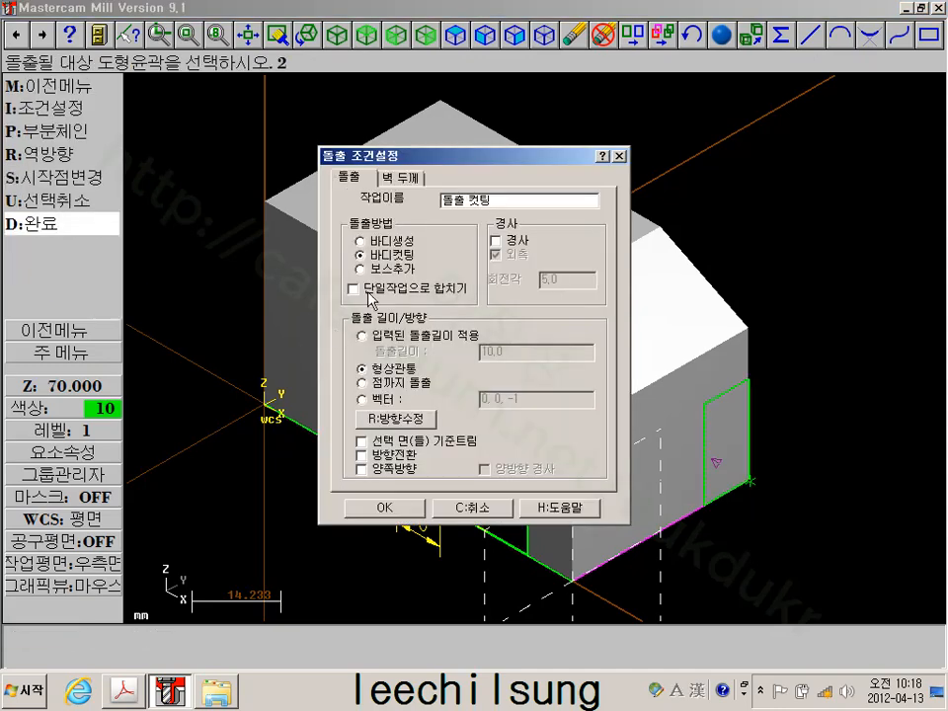
{"action": "left_click", "coordinate": [385, 507]}
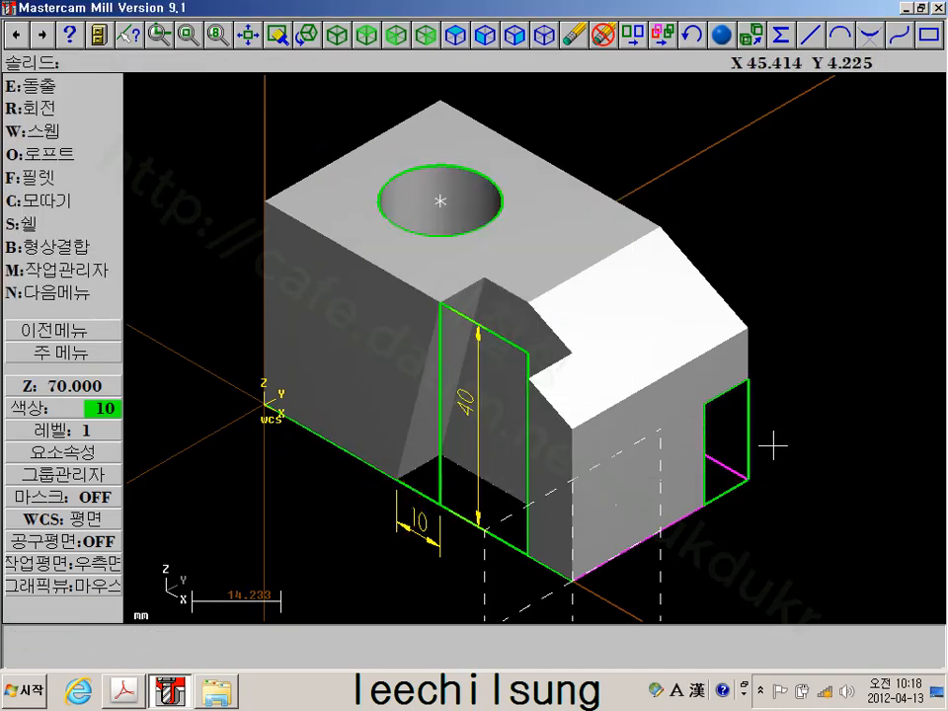
Show the block from the top, fit it to the view and enable translucent shading
{"action": "left_click", "coordinate": [376, 37]}
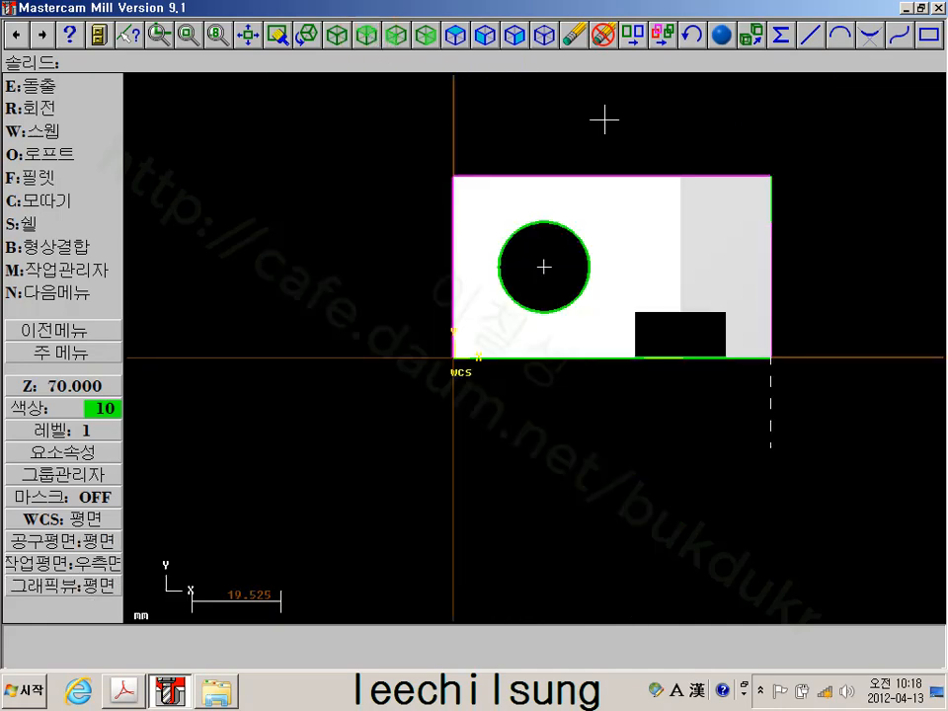
{"action": "key", "text": "alt+F1"}
{"action": "left_click", "coordinate": [721, 36]}
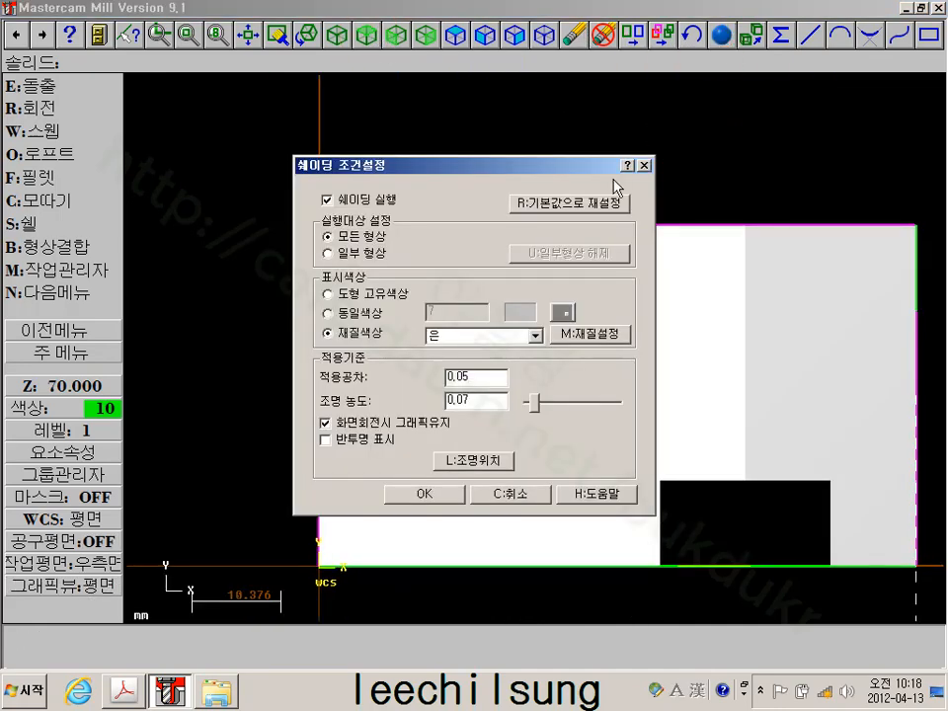
{"action": "left_click", "coordinate": [353, 441]}
{"action": "left_click", "coordinate": [421, 493]}
{"action": "scroll", "coordinate": [521, 342], "scroll_direction": "up", "scroll_amount": 1}
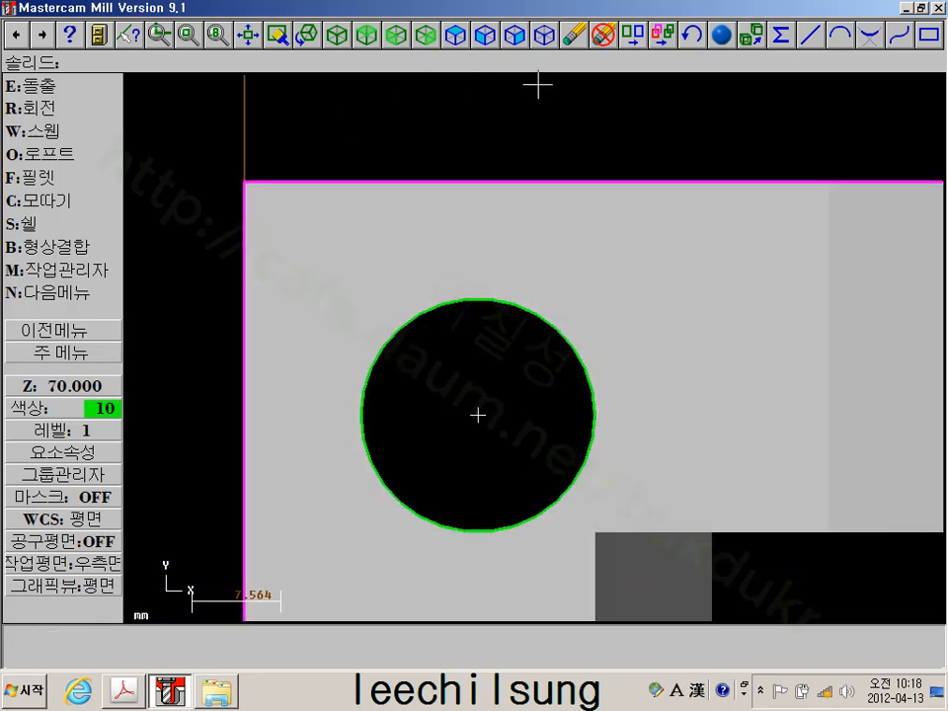
Hide the shading and examine up close the gap between the hole circle and the rear step's edge
{"action": "key", "text": "alt+s"}
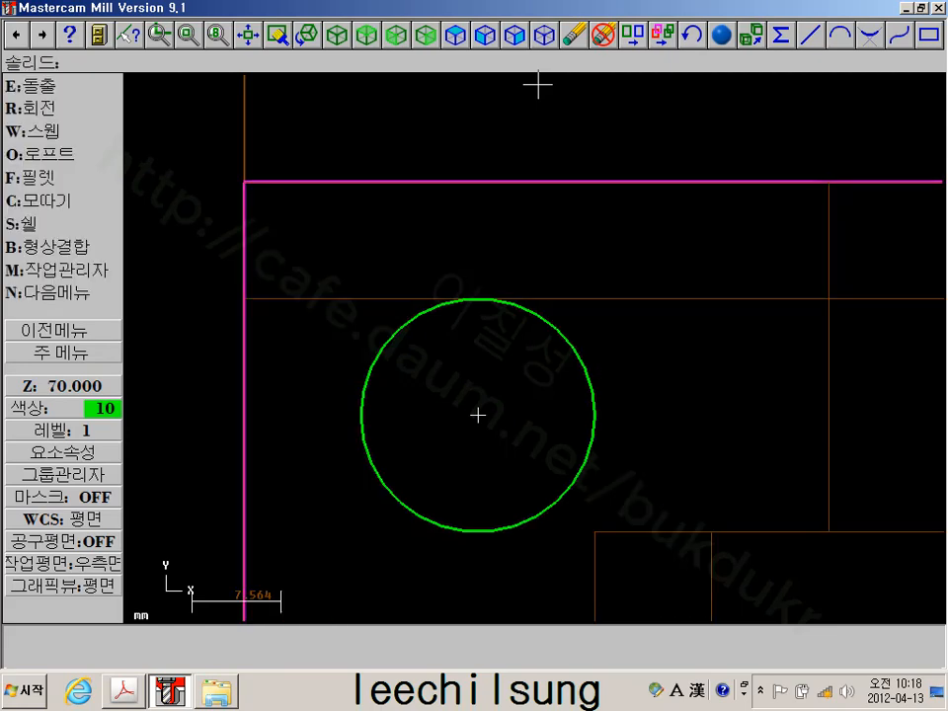
{"action": "scroll", "coordinate": [453, 313], "scroll_direction": "down", "scroll_amount": 4}
{"action": "mouse_move", "coordinate": [453, 313]}
{"action": "middle_mouse_down"}
{"action": "mouse_move", "coordinate": [460, 309]}
{"action": "mouse_move", "coordinate": [366, 322]}
{"action": "middle_mouse_up"}
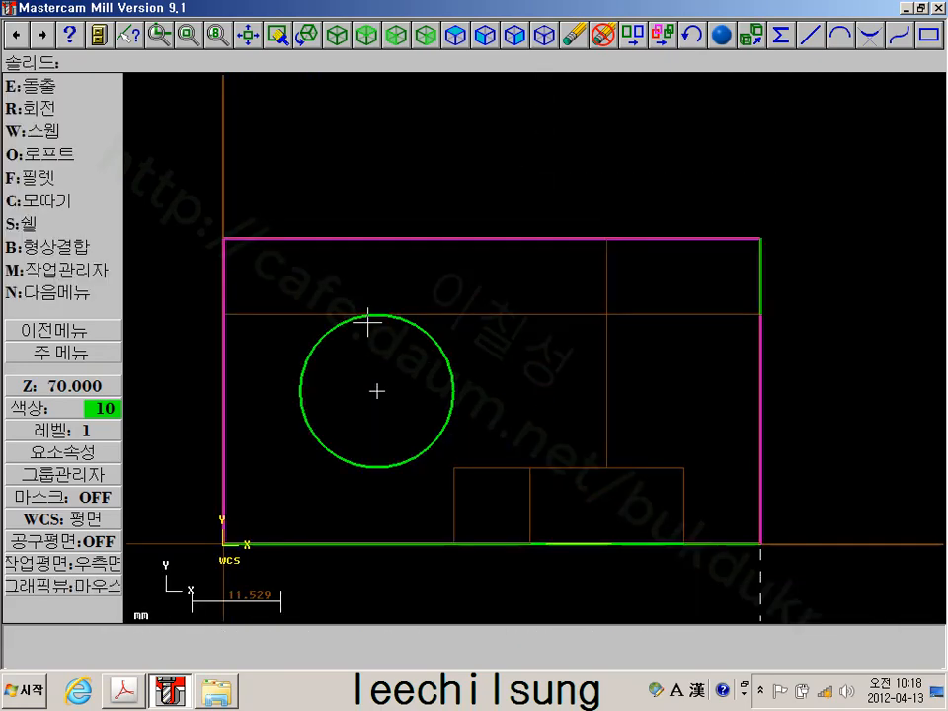
{"action": "scroll", "coordinate": [366, 321], "scroll_direction": "up", "scroll_amount": 4}
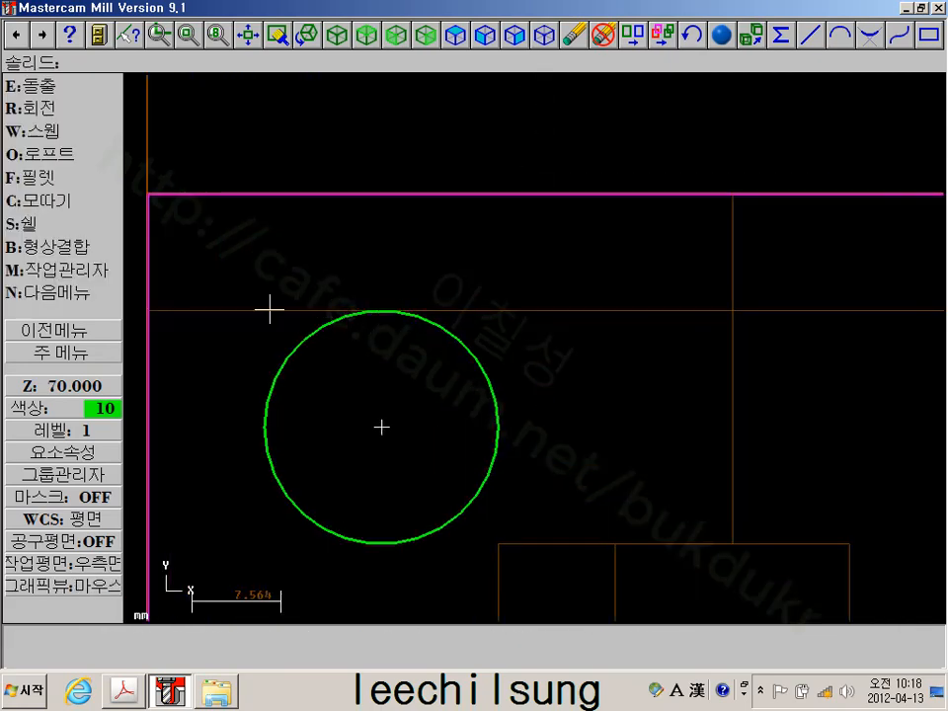
{"action": "scroll", "coordinate": [269, 309], "scroll_direction": "up", "scroll_amount": 3}
{"action": "scroll", "coordinate": [434, 315], "scroll_direction": "up", "scroll_amount": 3}
{"action": "scroll", "coordinate": [522, 289], "scroll_direction": "up", "scroll_amount": 5}
{"action": "scroll", "coordinate": [633, 366], "scroll_direction": "up", "scroll_amount": 5}
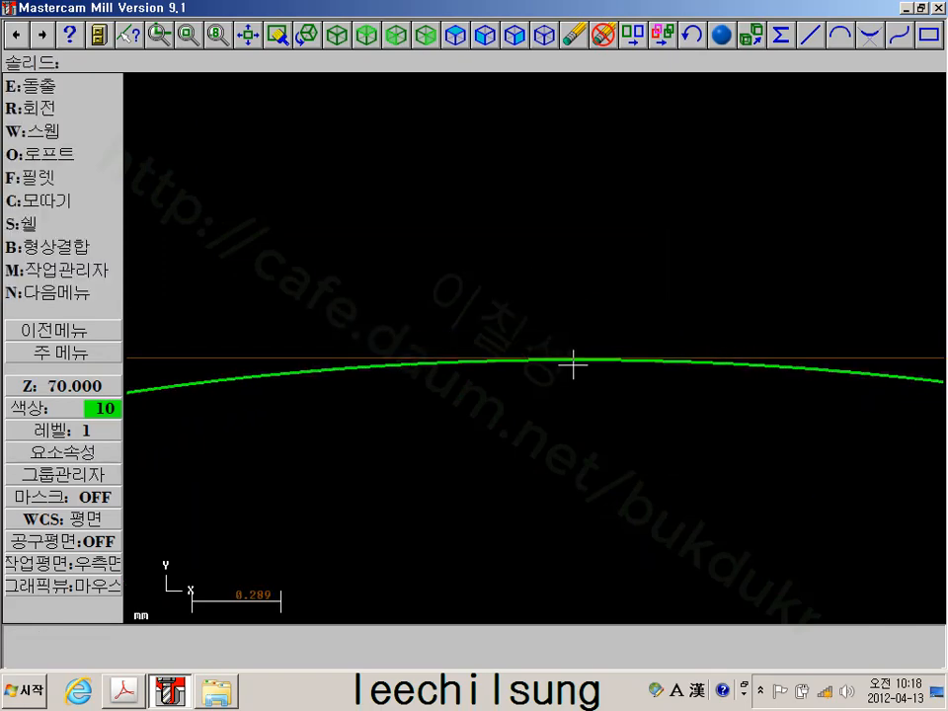
{"action": "scroll", "coordinate": [566, 365], "scroll_direction": "up", "scroll_amount": 5}
{"action": "scroll", "coordinate": [554, 339], "scroll_direction": "up", "scroll_amount": 4}
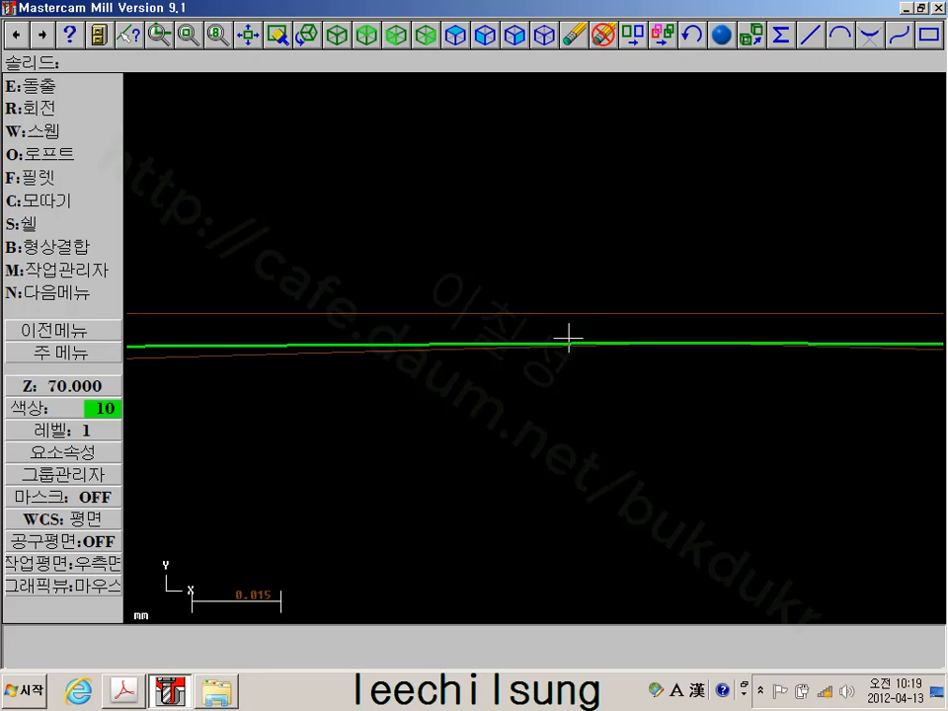
Restore the shading and inspect the hole and the rear step through the translucent block in 3D
{"action": "left_click", "coordinate": [337, 37]}
{"action": "key", "text": "alt+s"}
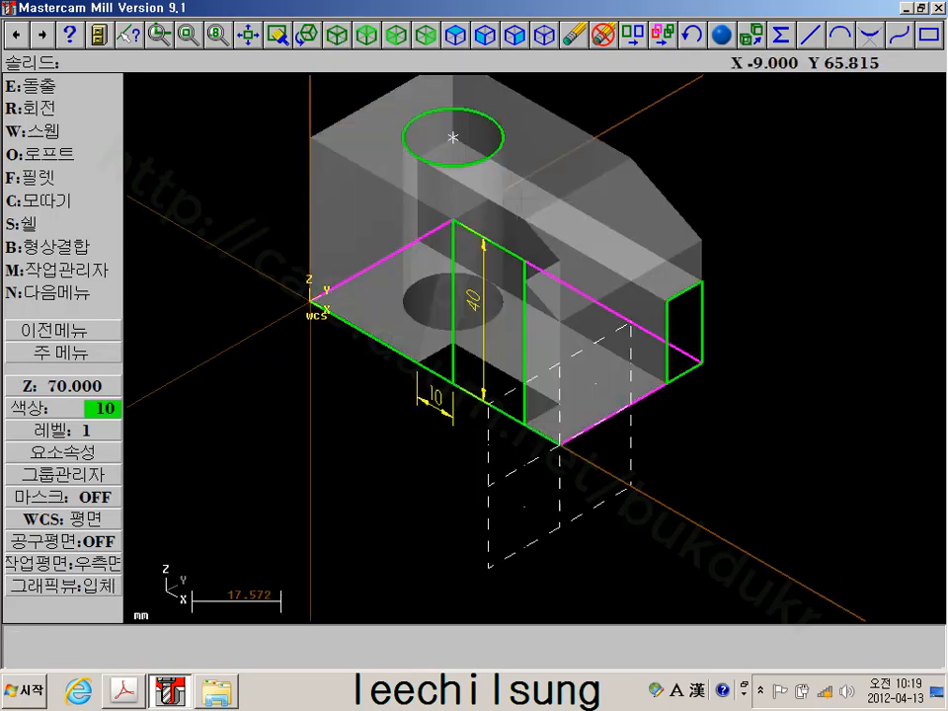
{"action": "middle_click_drag", "start_coordinate": [549, 275], "coordinate": [543, 444]}
{"action": "scroll", "coordinate": [544, 443], "scroll_direction": "up", "scroll_amount": 6}
{"action": "scroll", "coordinate": [573, 440], "scroll_direction": "down", "scroll_amount": 3}
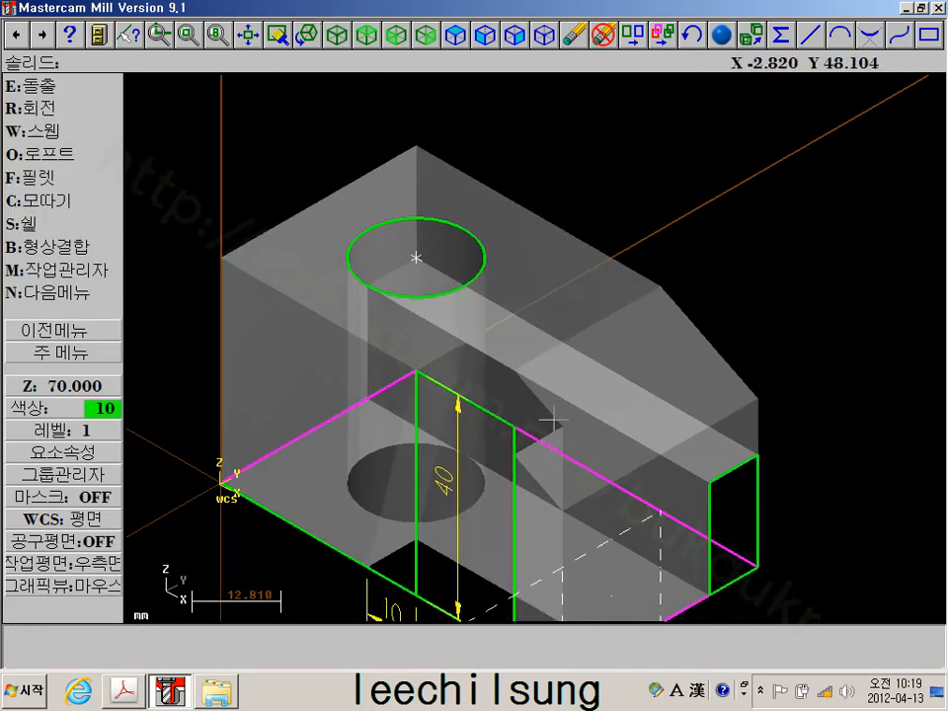
{"action": "middle_click_drag", "start_coordinate": [491, 359], "coordinate": [553, 394]}
{"action": "scroll", "coordinate": [544, 448], "scroll_direction": "up", "scroll_amount": 3}
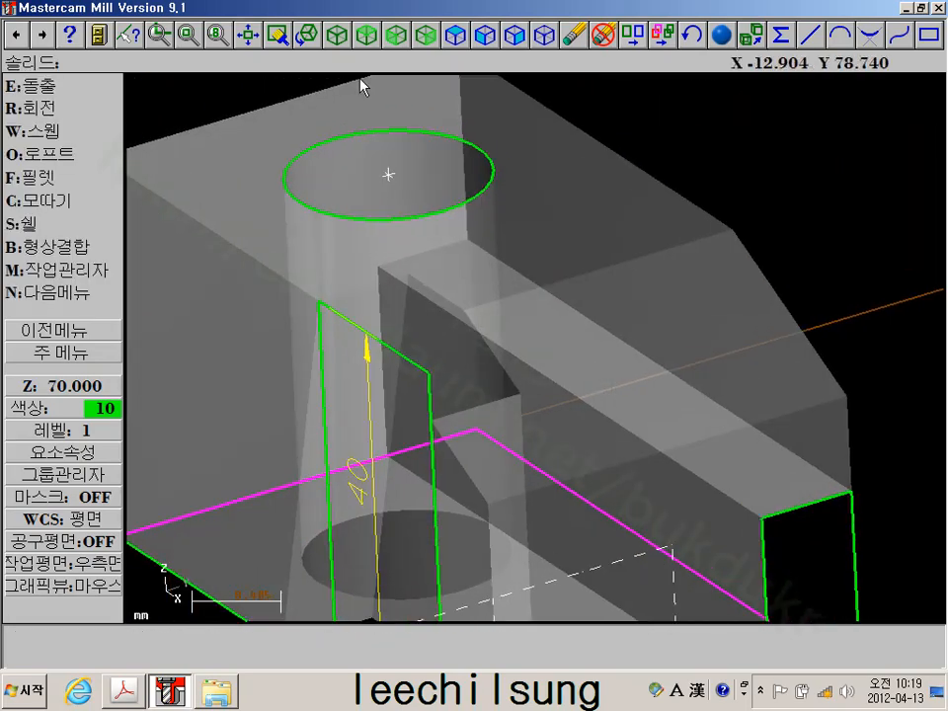
{"action": "left_click", "coordinate": [188, 35]}
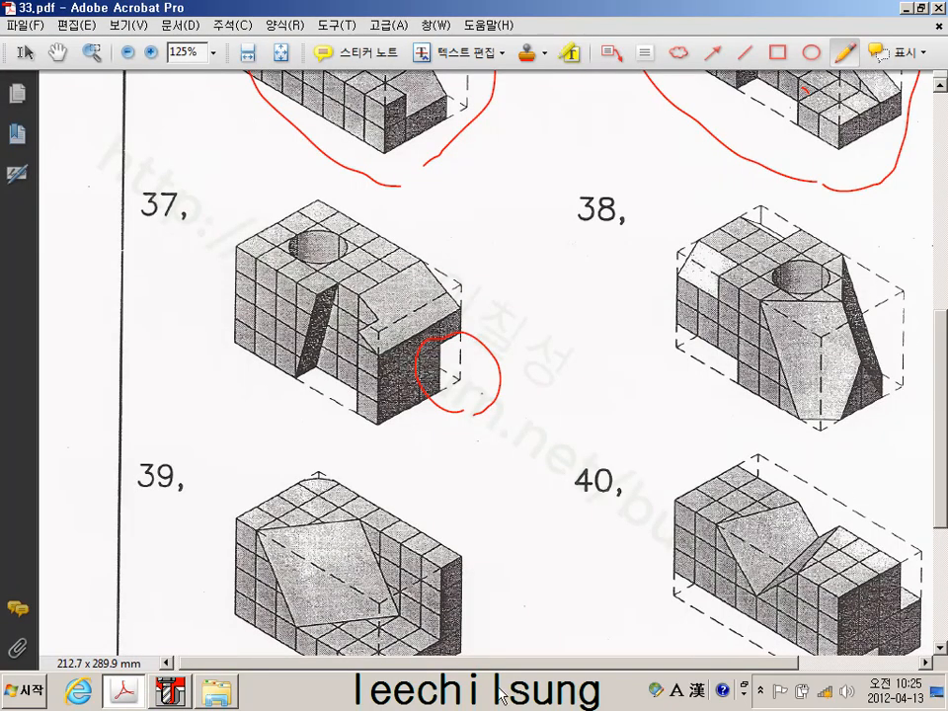
Switch to the 33.pdf drawing in Acrobat, circle the number 38 and mark figure 38's left-end cuts and front slanted face with the pencil
{"action": "left_click_drag", "start_coordinate": [509, 663], "coordinate": [631, 607]}
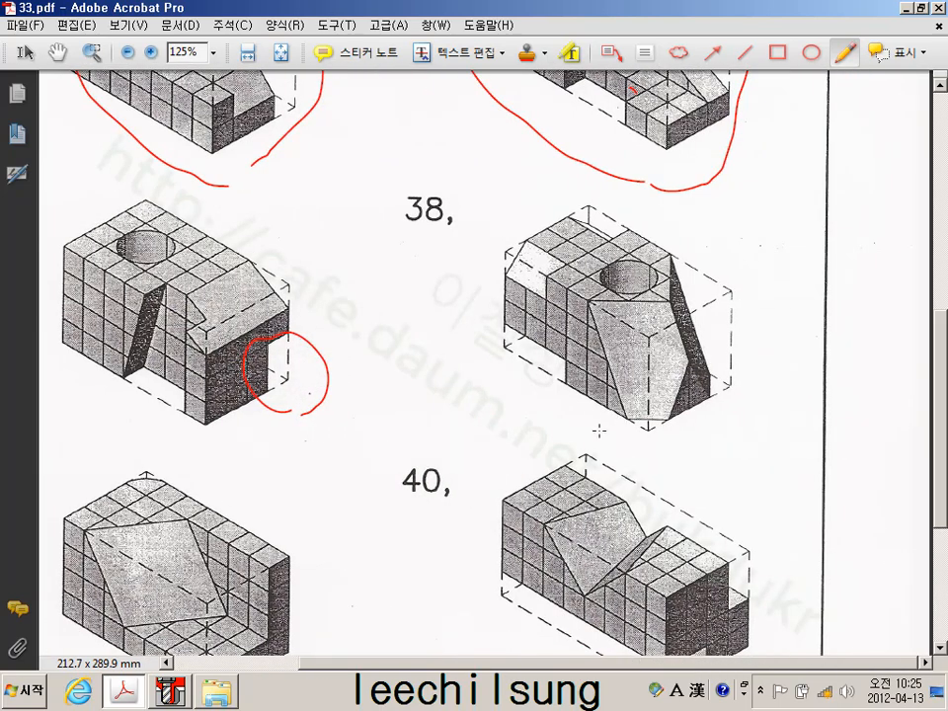
{"action": "mouse_move", "coordinate": [414, 261]}
{"action": "left_mouse_down"}
{"action": "mouse_move", "coordinate": [374, 247]}
{"action": "mouse_move", "coordinate": [472, 219]}
{"action": "mouse_move", "coordinate": [417, 265]}
{"action": "left_mouse_up"}
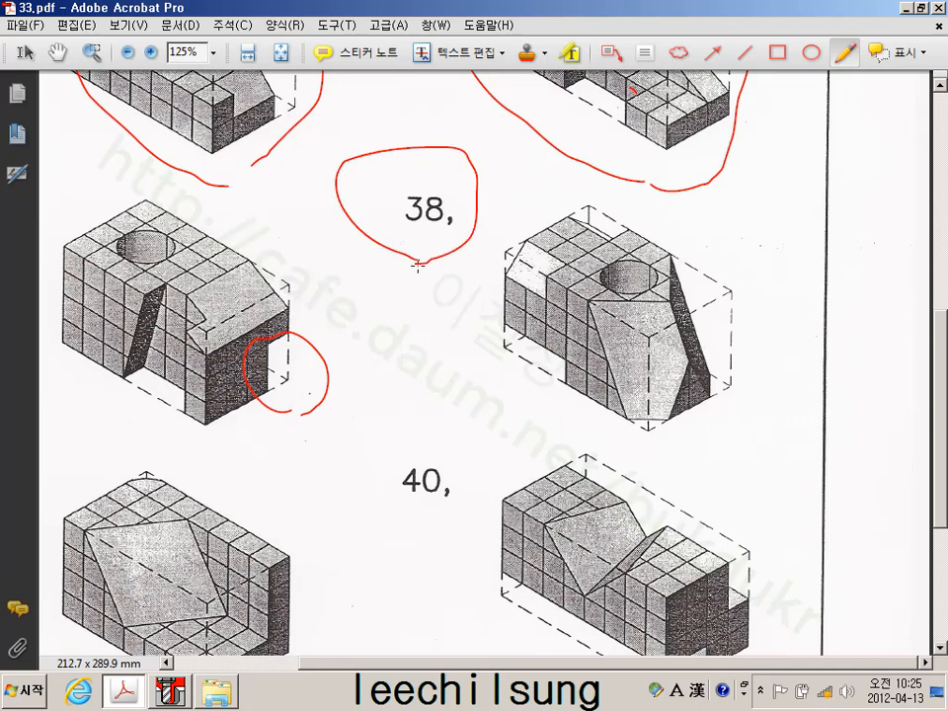
{"action": "left_click_drag", "start_coordinate": [508, 244], "coordinate": [525, 230]}
{"action": "left_click_drag", "start_coordinate": [578, 198], "coordinate": [602, 195]}
{"action": "left_click_drag", "start_coordinate": [505, 348], "coordinate": [527, 377]}
{"action": "mouse_move", "coordinate": [640, 336]}
{"action": "left_mouse_down"}
{"action": "mouse_move", "coordinate": [650, 361]}
{"action": "mouse_move", "coordinate": [667, 333]}
{"action": "left_mouse_up"}
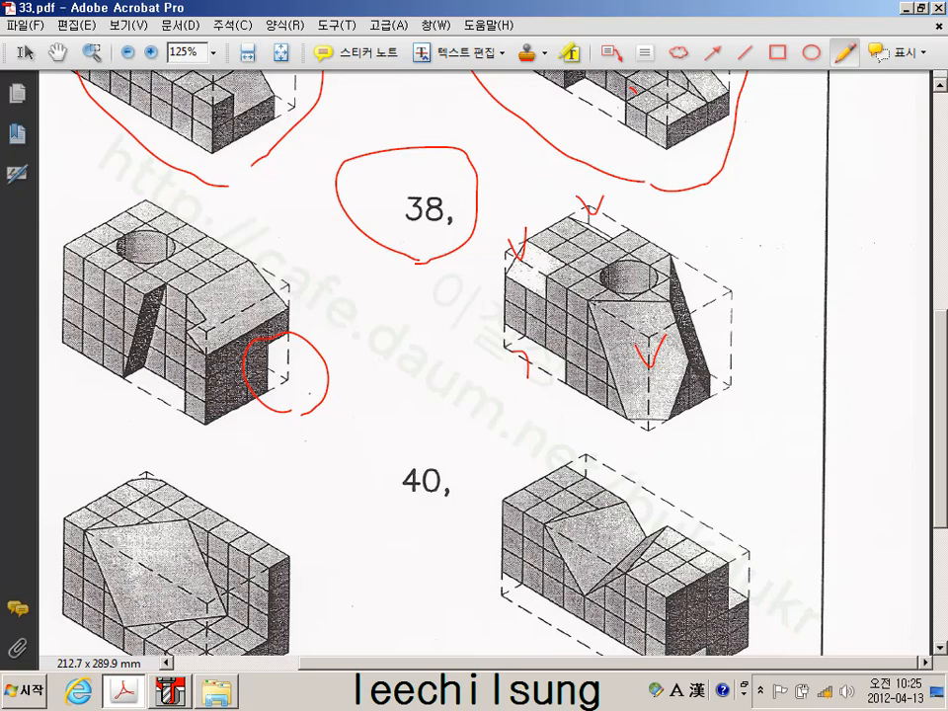
Outline figure 38's front slanted face with the pencil and mark the remaining cut areas at the +X end and lower front corner
{"action": "left_click_drag", "start_coordinate": [589, 300], "coordinate": [647, 302]}
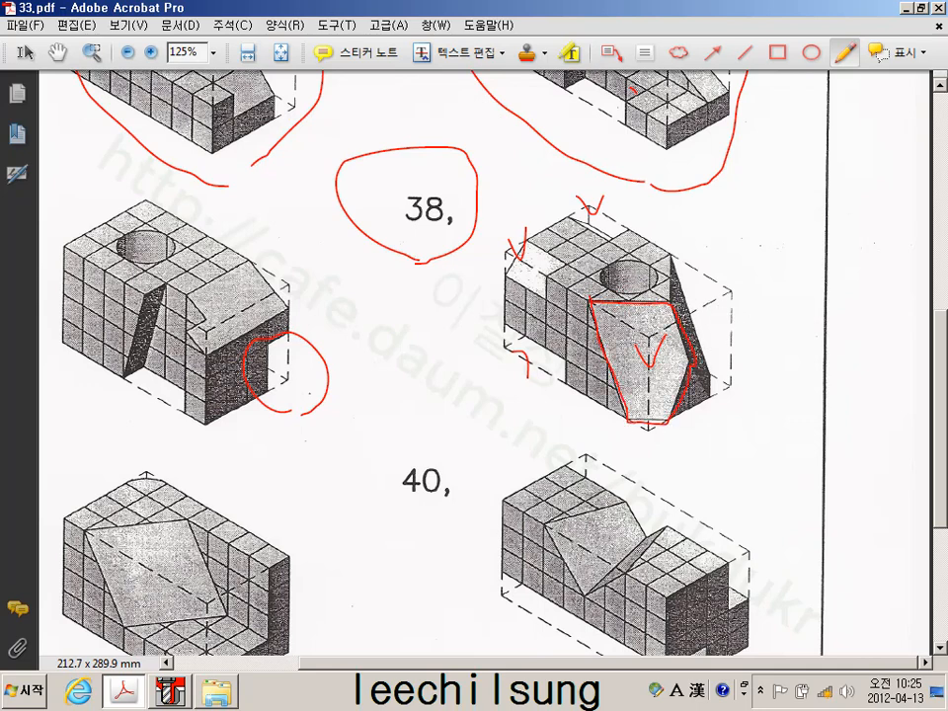
{"action": "left_click", "coordinate": [676, 304]}
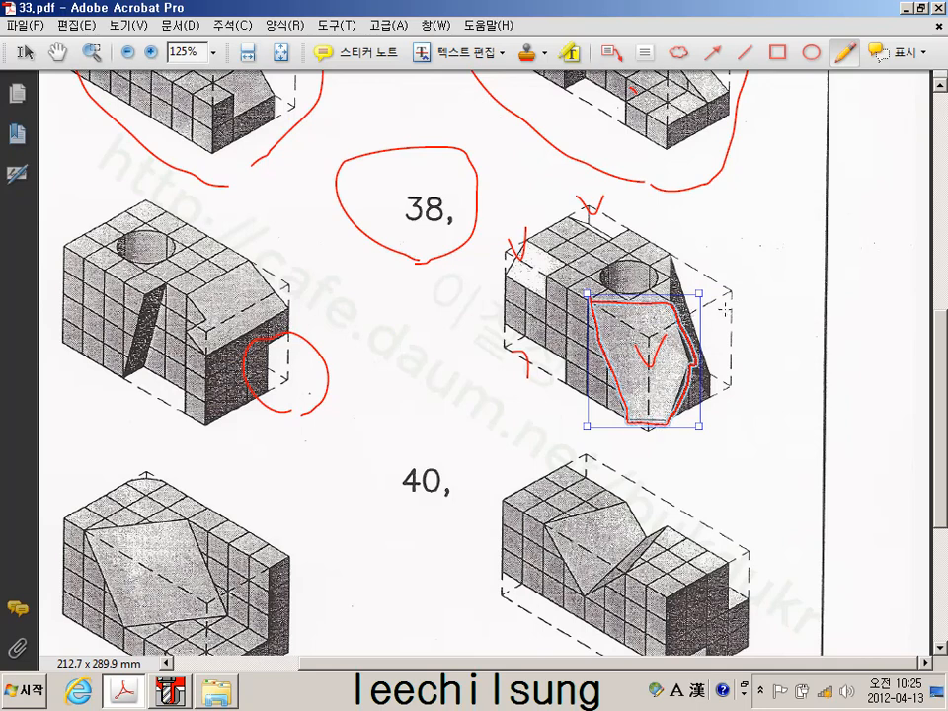
{"action": "left_click_drag", "start_coordinate": [706, 277], "coordinate": [718, 303]}
{"action": "left_click_drag", "start_coordinate": [635, 441], "coordinate": [645, 451]}
Switch to Mastercam, turn off translucent shading and show the exercise 37 solid in isometric view
{"action": "left_click", "coordinate": [173, 692]}
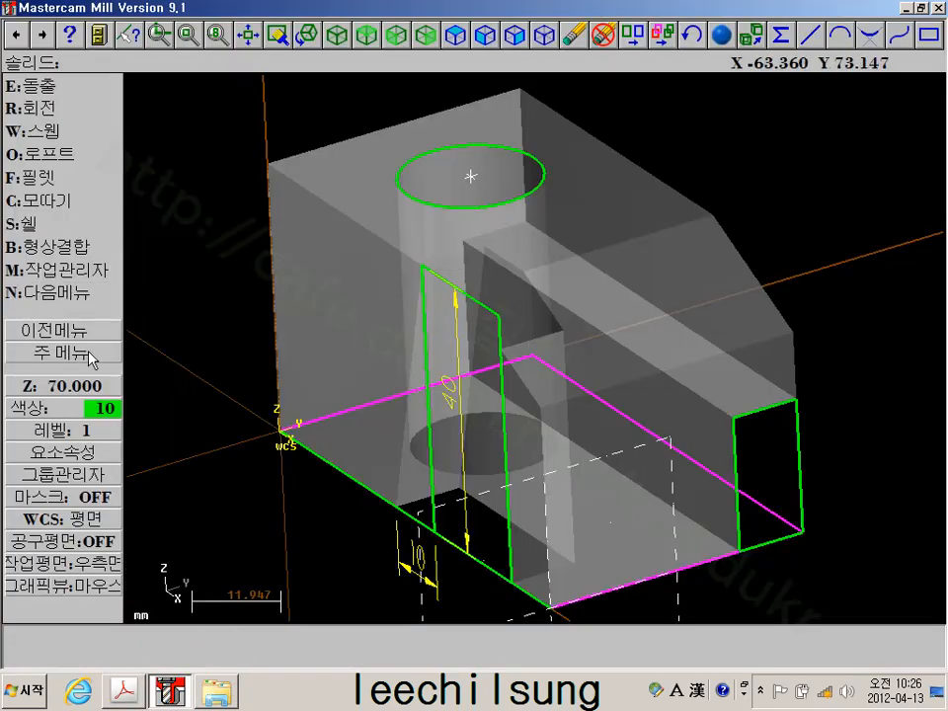
{"action": "left_click", "coordinate": [92, 353]}
{"action": "left_click", "coordinate": [722, 36]}
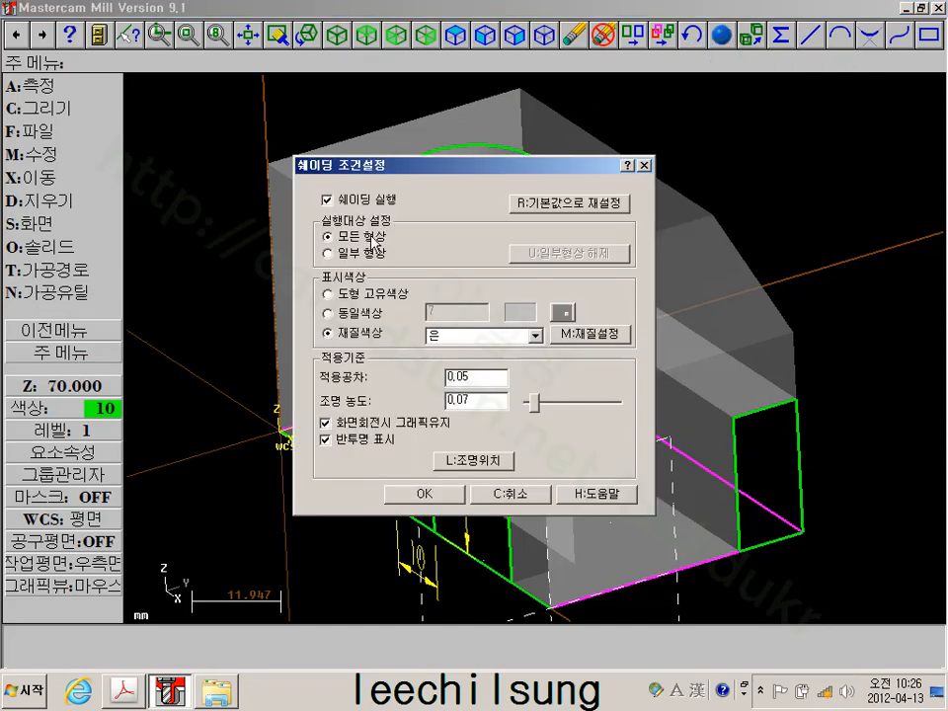
{"action": "left_click", "coordinate": [326, 439]}
{"action": "left_click", "coordinate": [424, 493]}
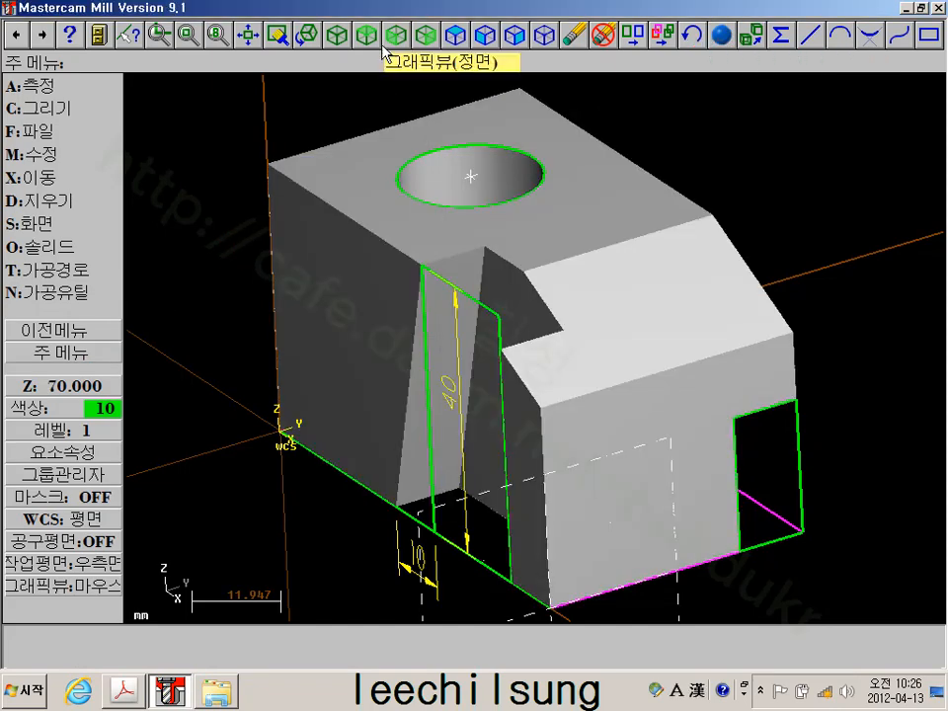
{"action": "left_click", "coordinate": [339, 36]}
{"action": "middle_click_drag", "start_coordinate": [359, 85], "coordinate": [366, 183]}
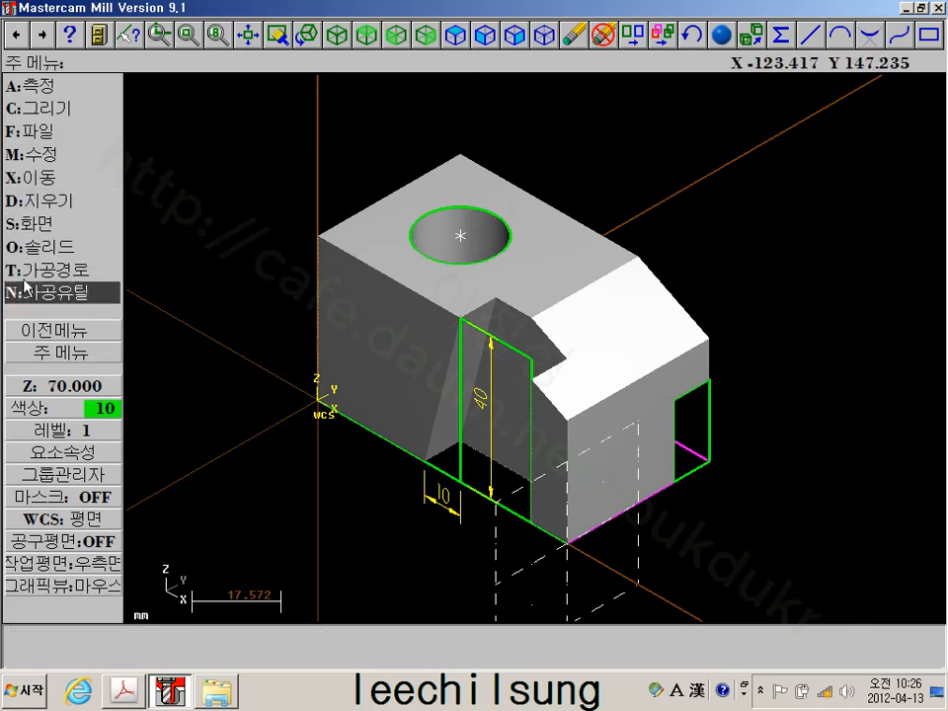
Blank all lines and arcs so only the solid, its dimensions and the point stay displayed
{"action": "left_click", "coordinate": [58, 221]}
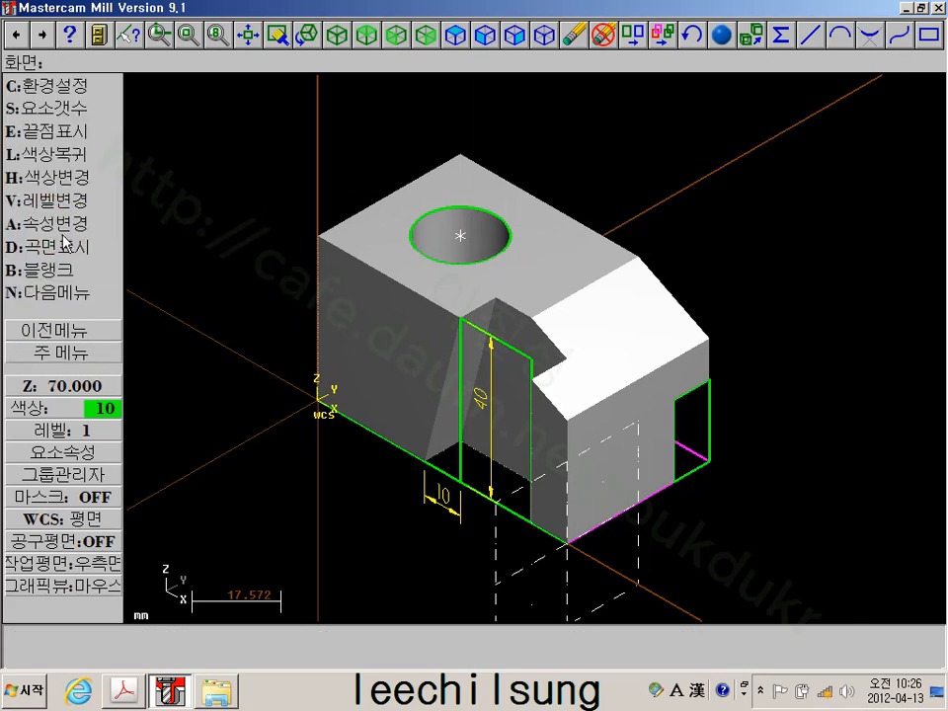
{"action": "left_click", "coordinate": [61, 269]}
{"action": "left_click", "coordinate": [84, 202]}
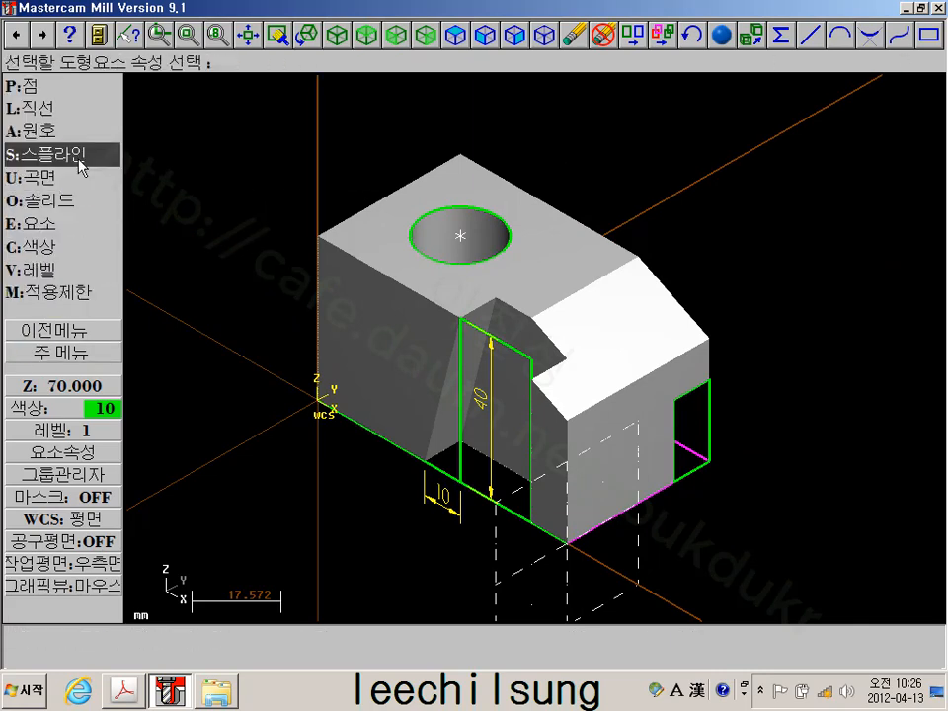
{"action": "left_click", "coordinate": [60, 107]}
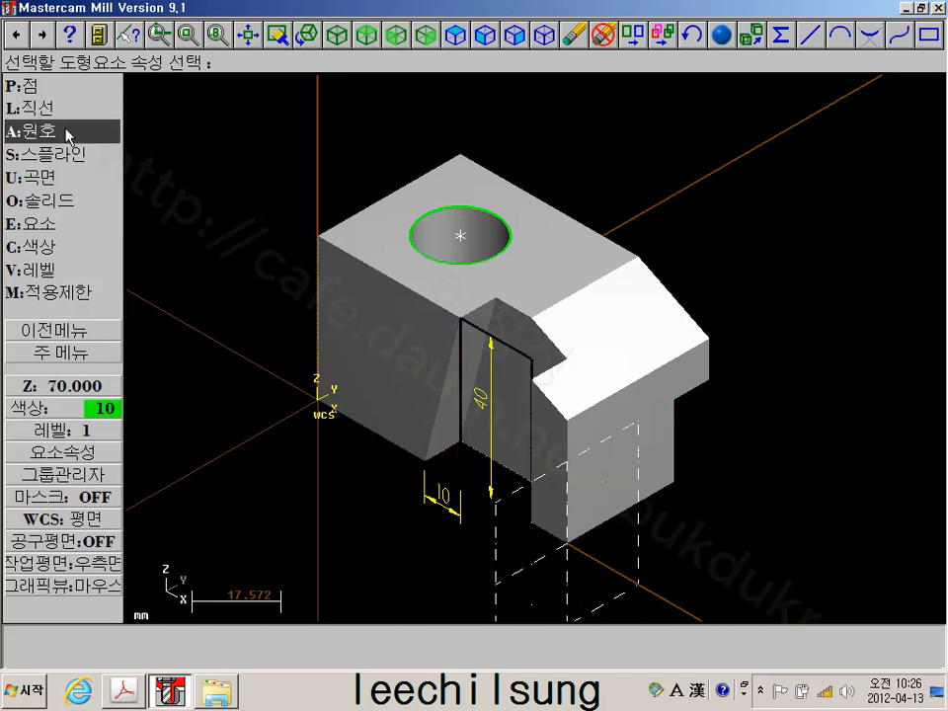
{"action": "left_click", "coordinate": [59, 130]}
{"action": "key", "text": "alt+F1"}
{"action": "scroll", "coordinate": [548, 281], "scroll_direction": "up", "scroll_amount": 1}
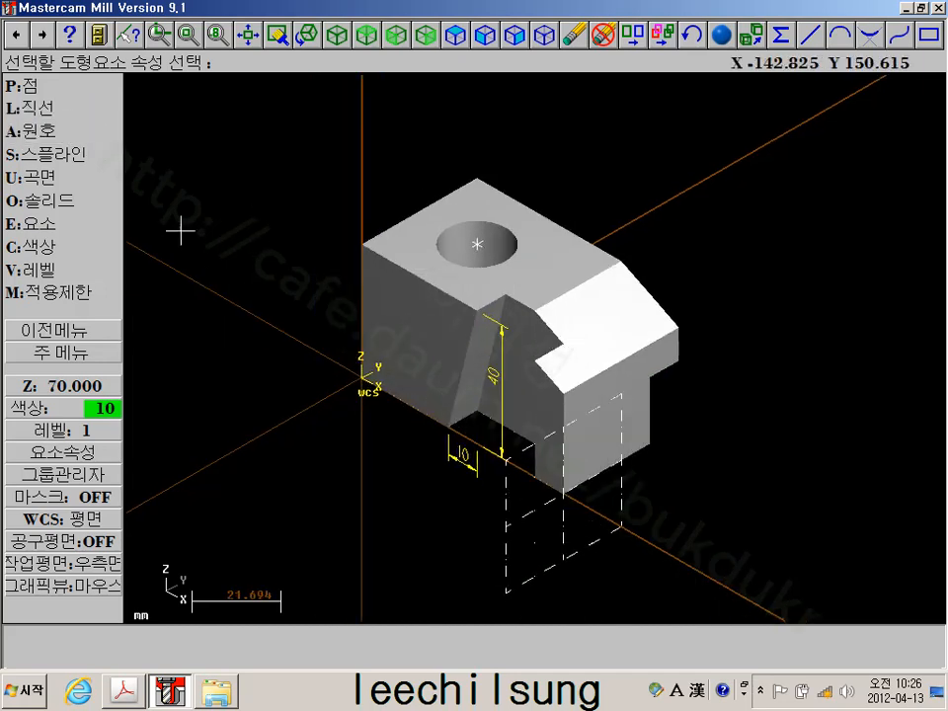
{"action": "left_click", "coordinate": [70, 238]}
{"action": "left_click", "coordinate": [62, 328]}
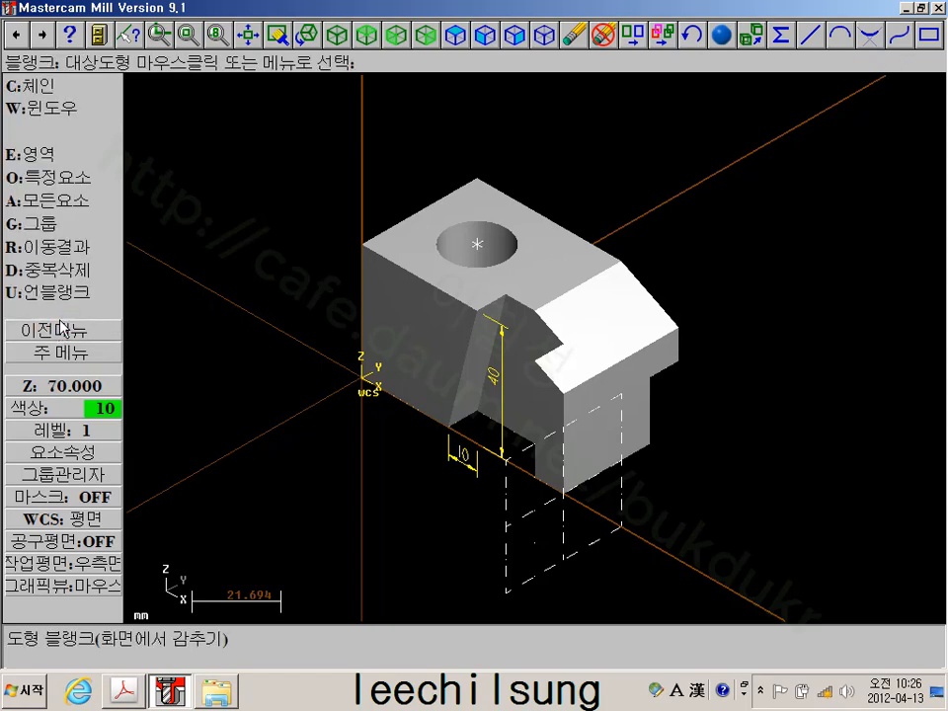
{"action": "left_click", "coordinate": [67, 353]}
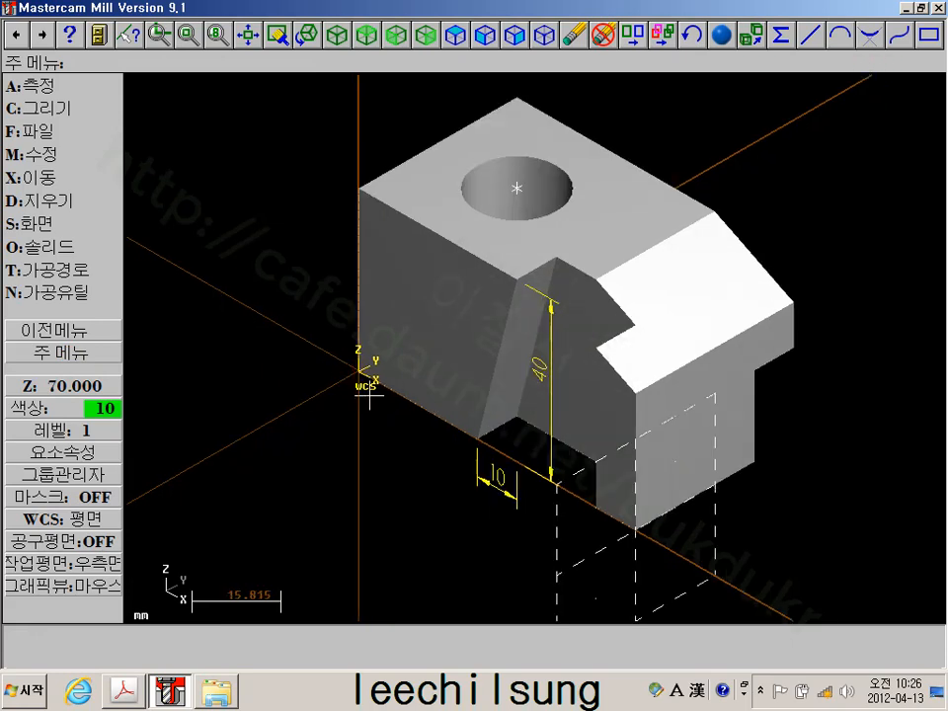
Delete the 40 and 10 dimensions at the front notch
{"action": "left_click", "coordinate": [64, 204]}
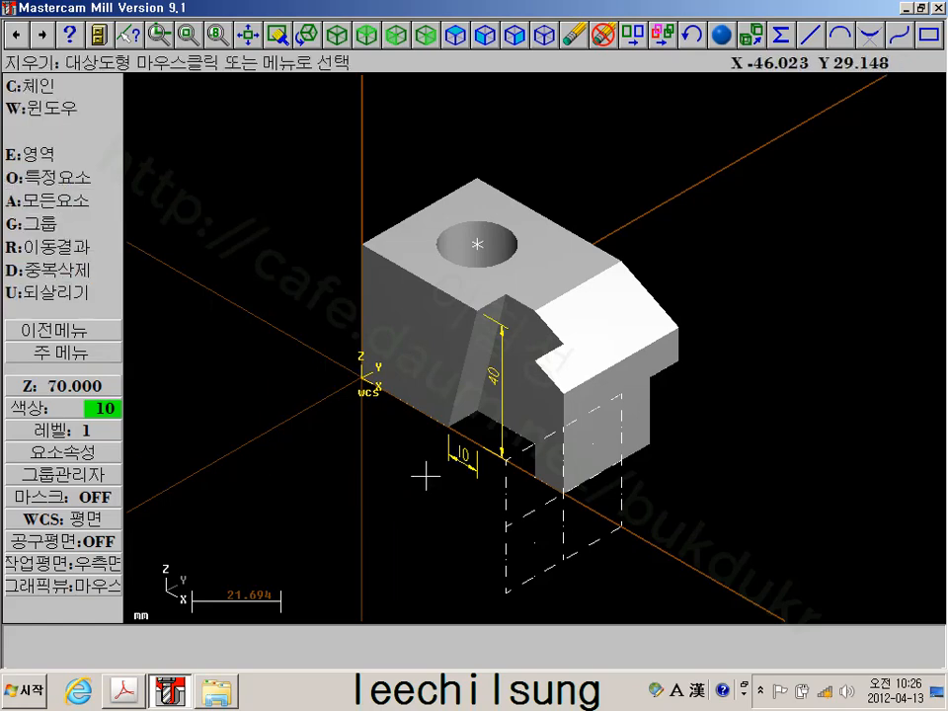
{"action": "left_click", "coordinate": [483, 448]}
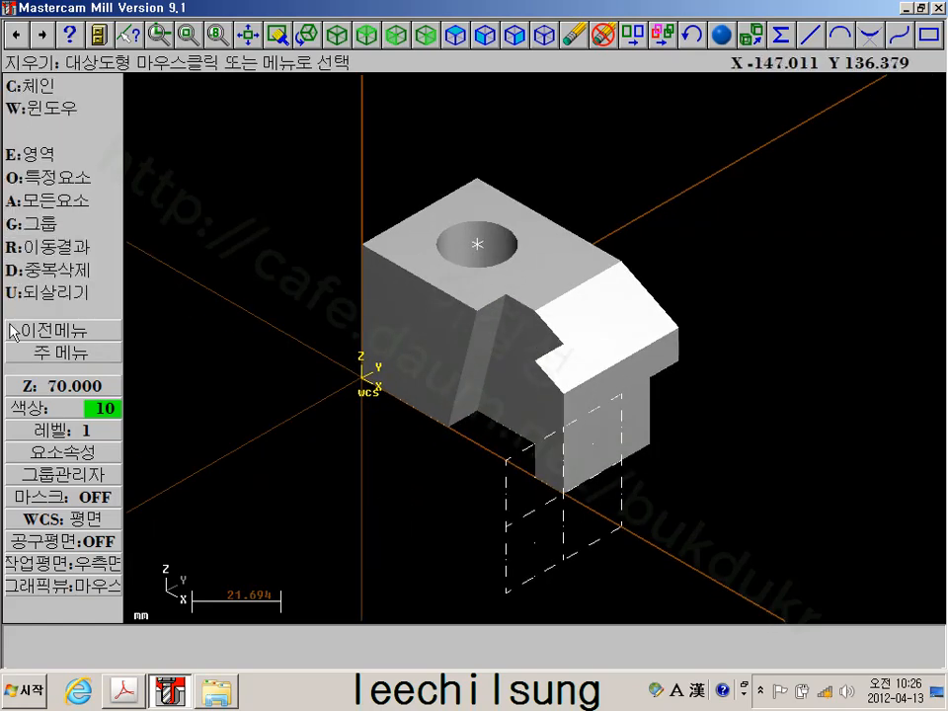
{"action": "left_click", "coordinate": [59, 356]}
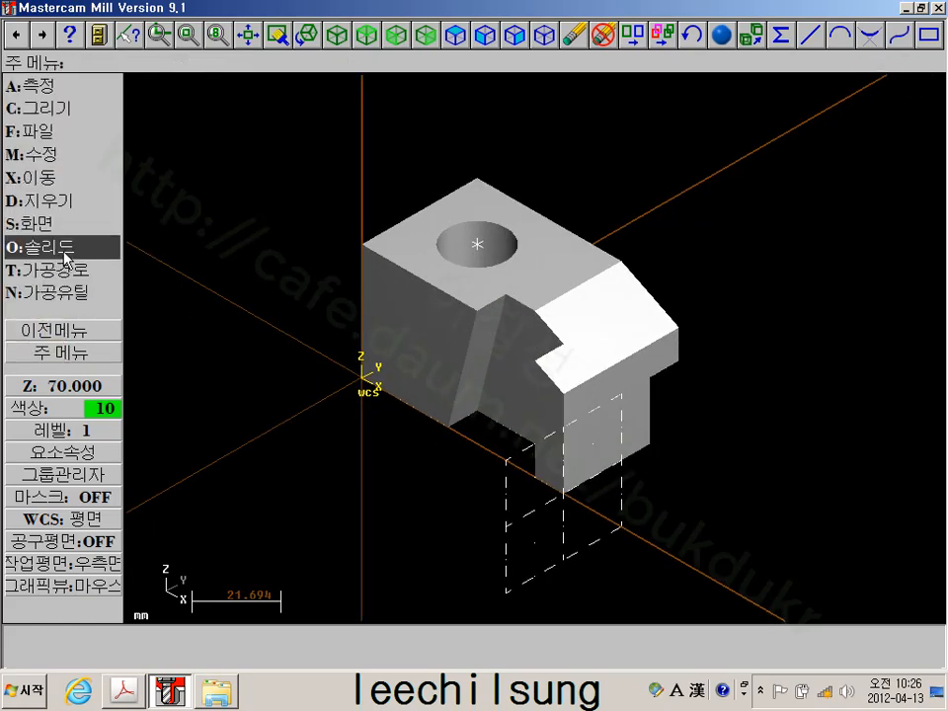
Delete every solid operation after the base extrusion, from the first chamfer to the last extruded cut, and regenerate the block
{"action": "left_click", "coordinate": [61, 247]}
{"action": "left_click", "coordinate": [65, 271]}
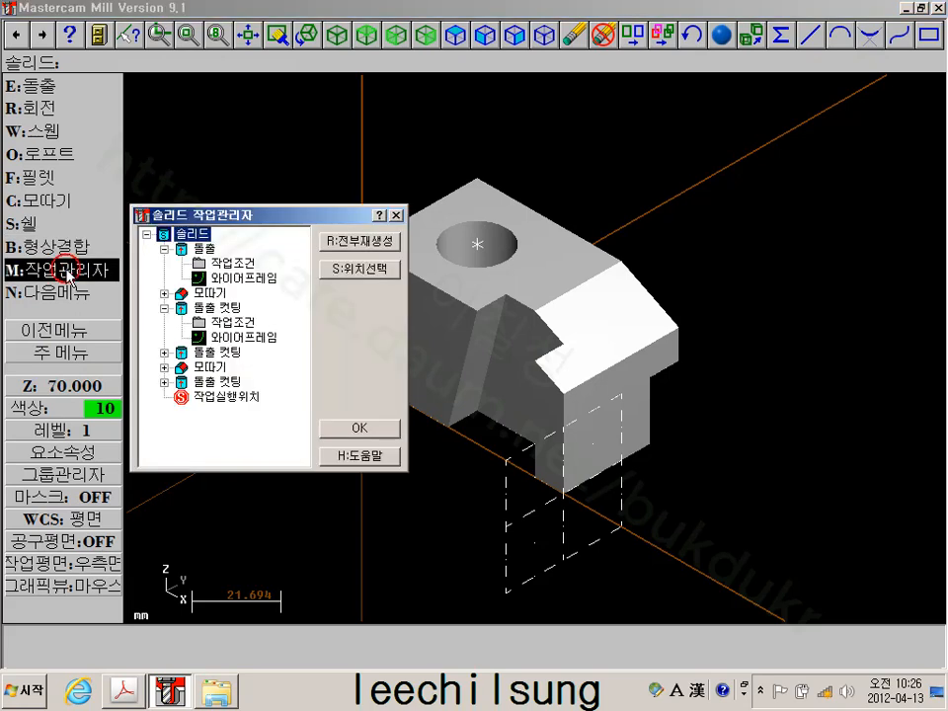
{"action": "left_click", "coordinate": [208, 293]}
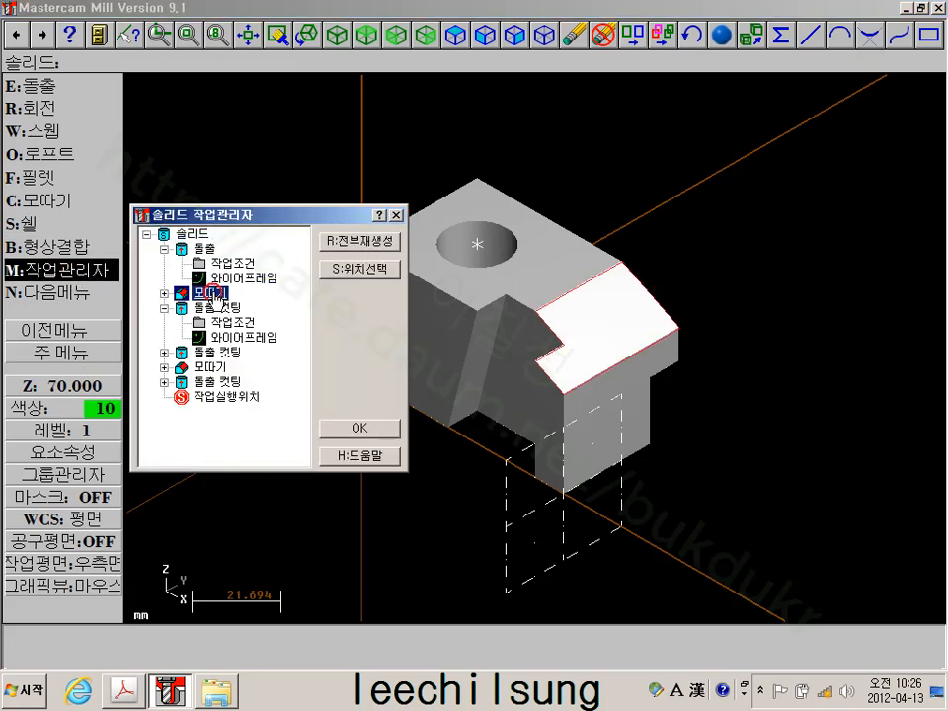
{"action": "left_click", "coordinate": [205, 383], "text": "shift"}
{"action": "key", "text": "Delete"}
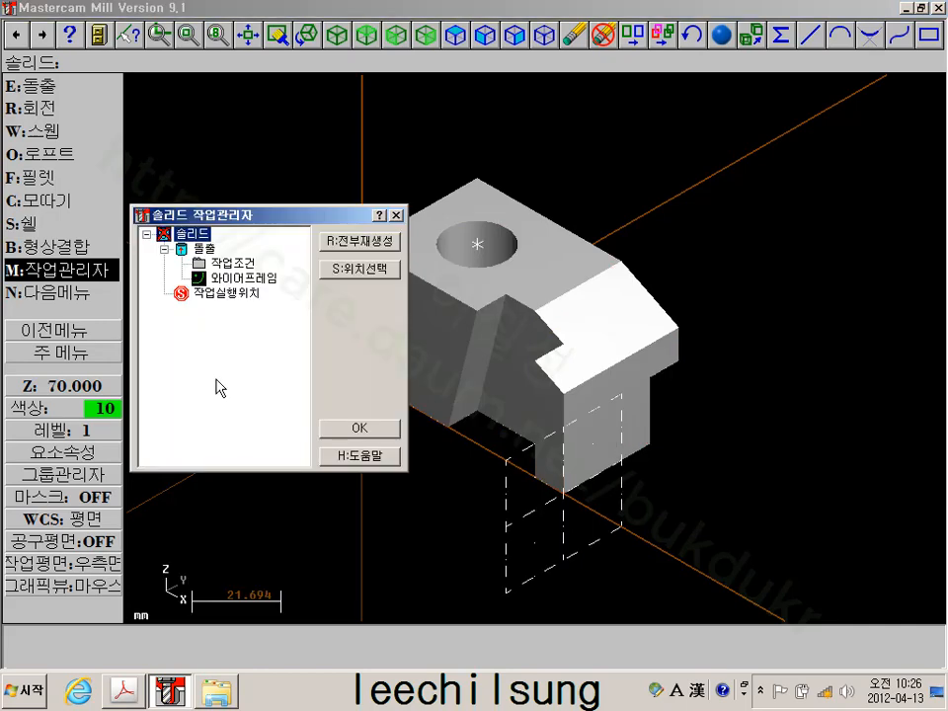
{"action": "left_click", "coordinate": [353, 242]}
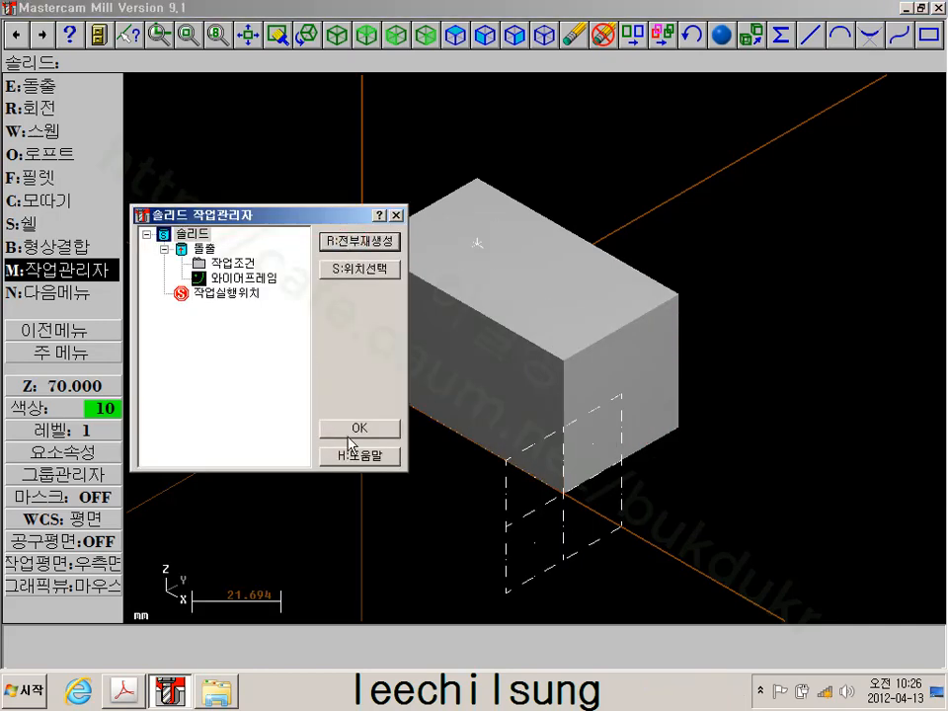
{"action": "left_click", "coordinate": [355, 430]}
Set the construction depth to Z 0 from the block's origin corner and display the block as wireframe
{"action": "scroll", "coordinate": [499, 430], "scroll_direction": "up", "scroll_amount": 3}
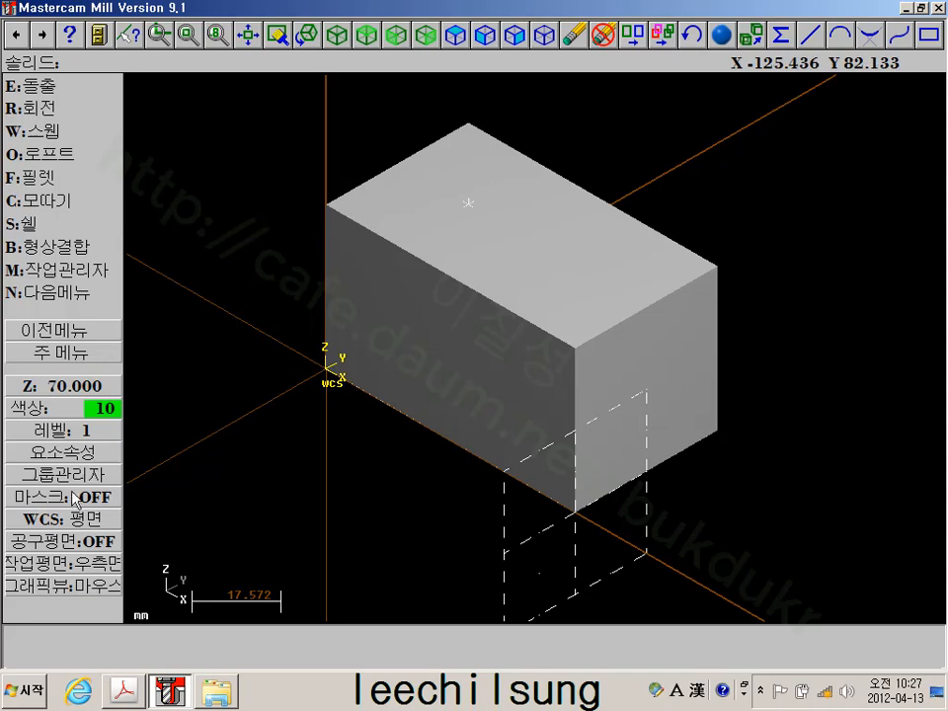
{"action": "left_click", "coordinate": [71, 385]}
{"action": "left_click", "coordinate": [326, 369]}
{"action": "middle_click_drag", "start_coordinate": [262, 218], "coordinate": [249, 264]}
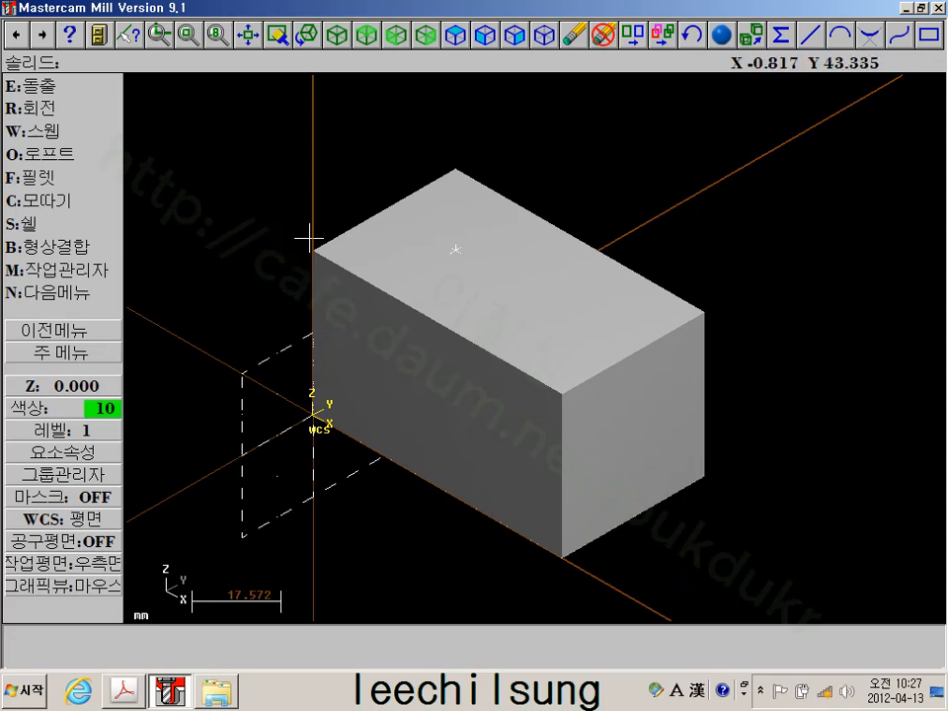
{"action": "key", "text": "alt+s"}
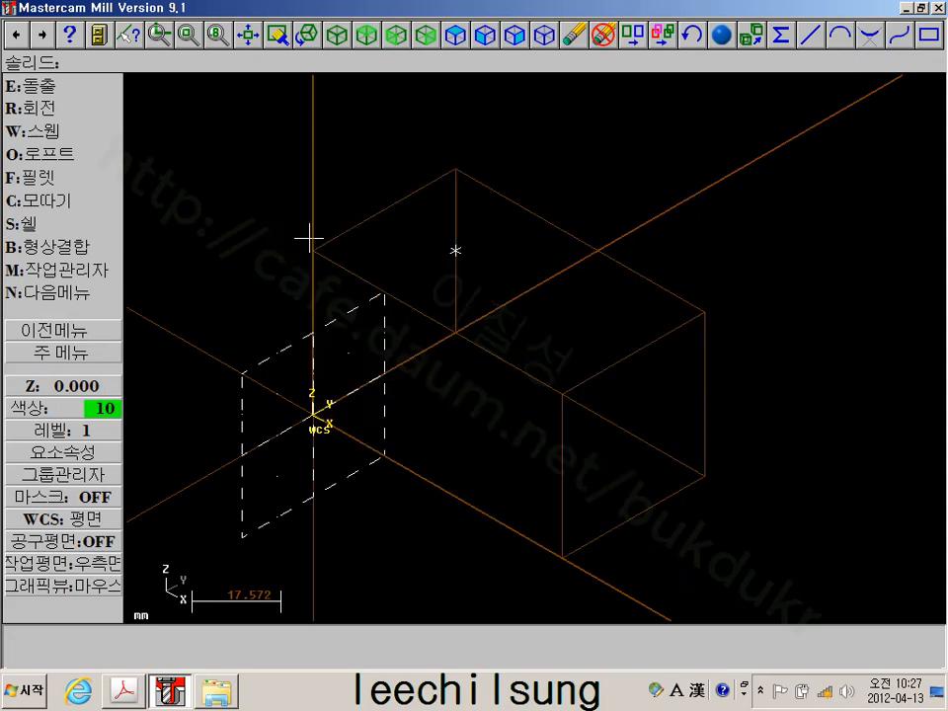
{"action": "left_click", "coordinate": [62, 352]}
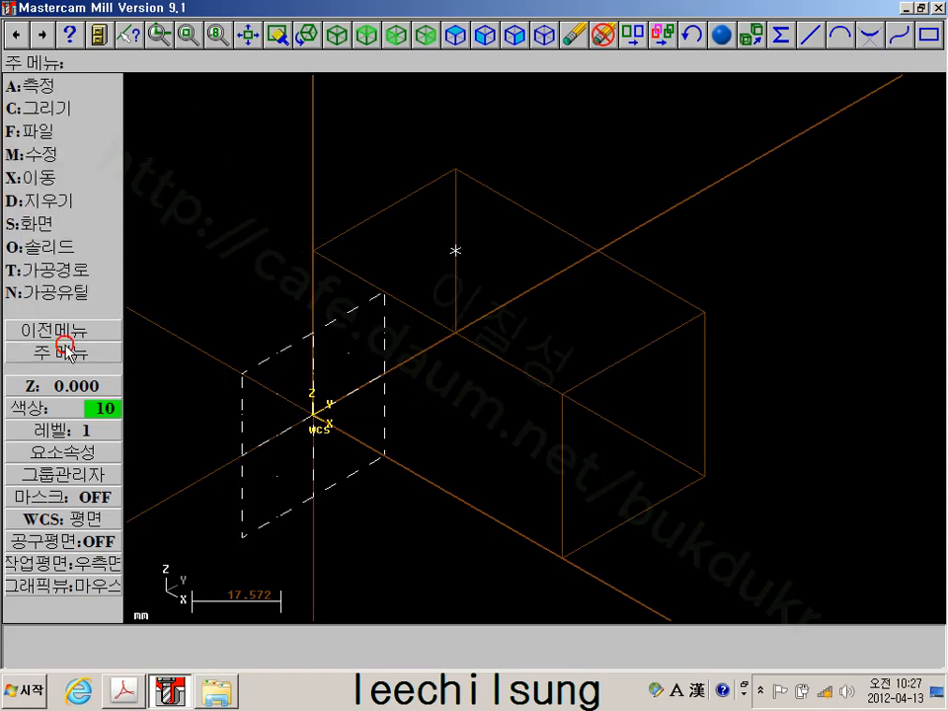
{"action": "left_click", "coordinate": [59, 200]}
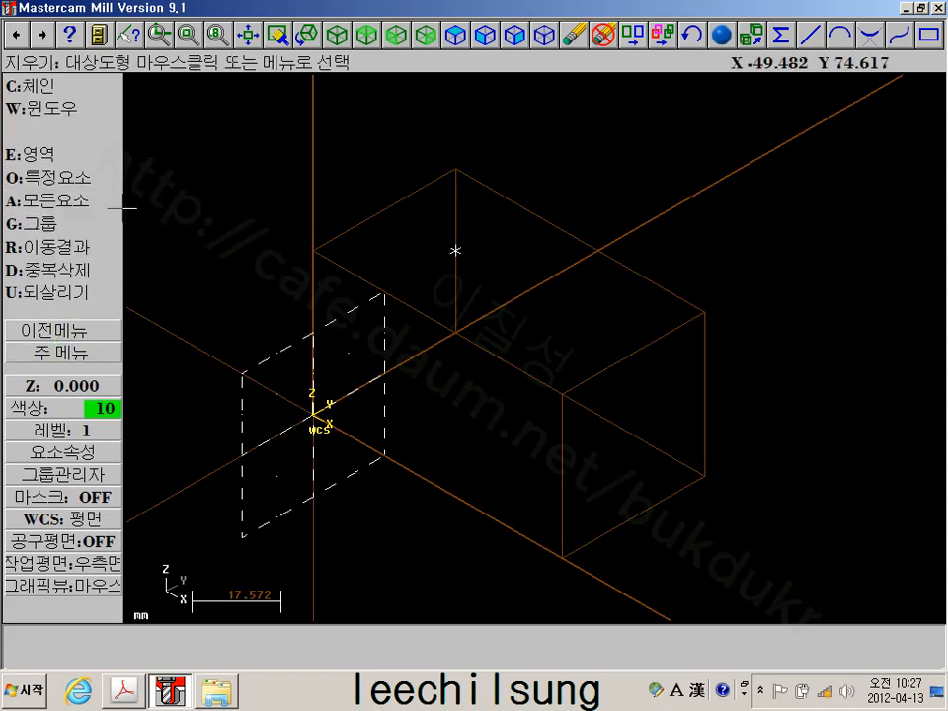
{"action": "scroll", "coordinate": [510, 255], "scroll_direction": "up", "scroll_amount": 1}
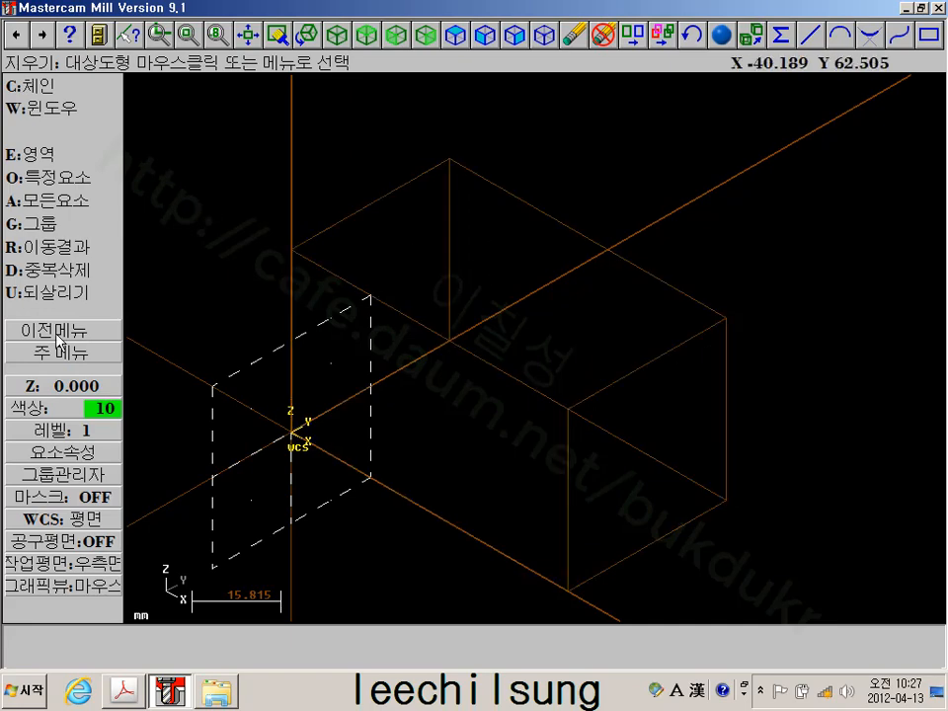
{"action": "key", "text": "Escape"}
Draw a 10 x 10 rectangle on the X0 end face, its top-left corner on the face's upper front corner
{"action": "left_click", "coordinate": [62, 112]}
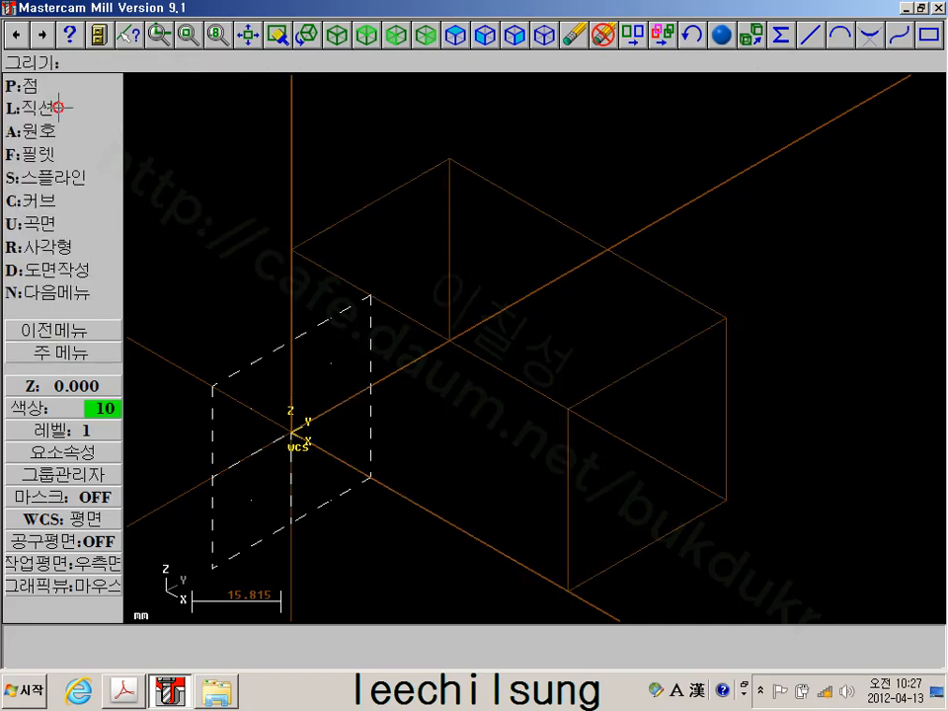
{"action": "left_click", "coordinate": [62, 248]}
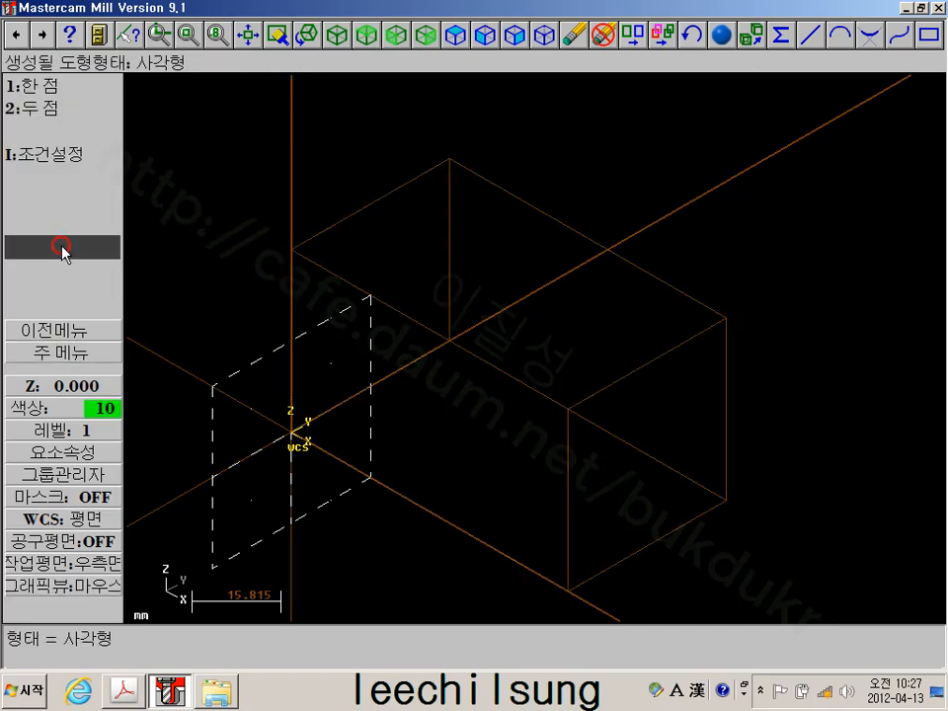
{"action": "left_click", "coordinate": [46, 89]}
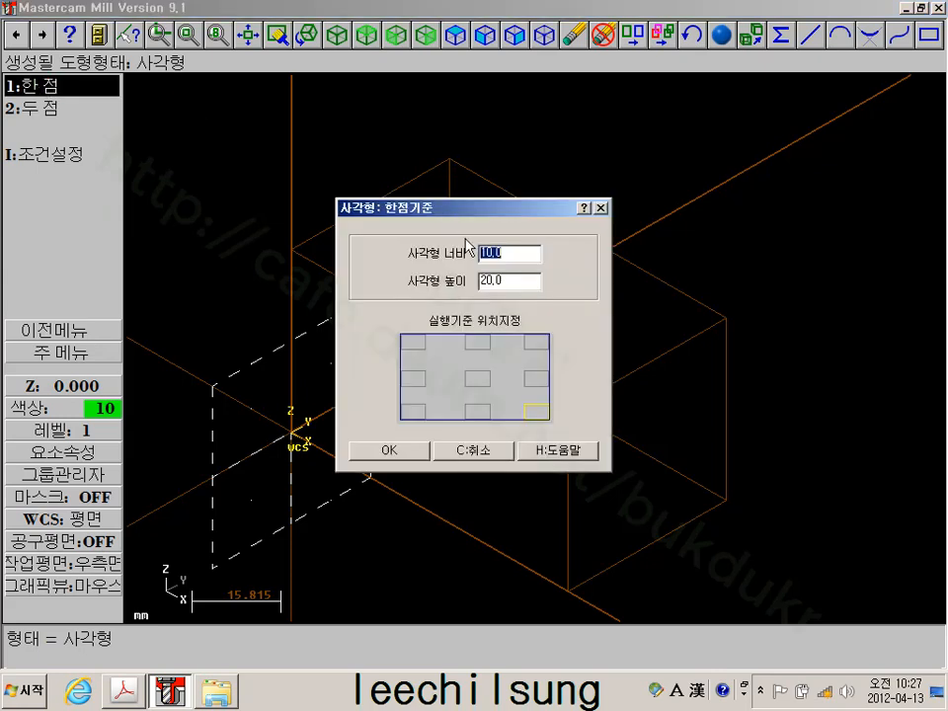
{"action": "double_click", "coordinate": [503, 272]}
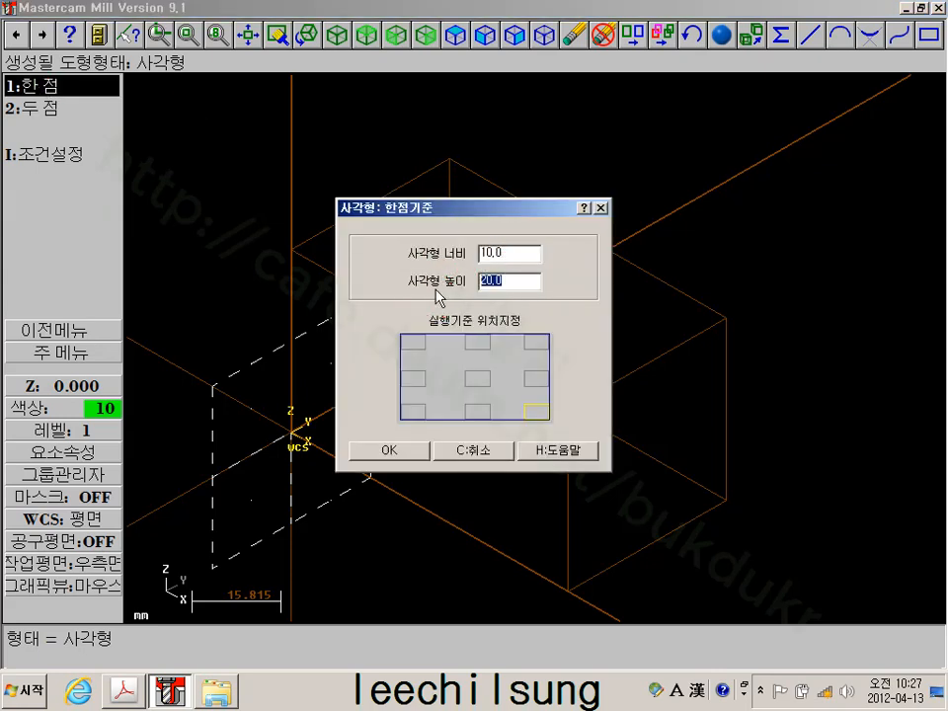
{"action": "type", "text": "10"}
{"action": "left_click", "coordinate": [415, 344]}
{"action": "left_click", "coordinate": [415, 452]}
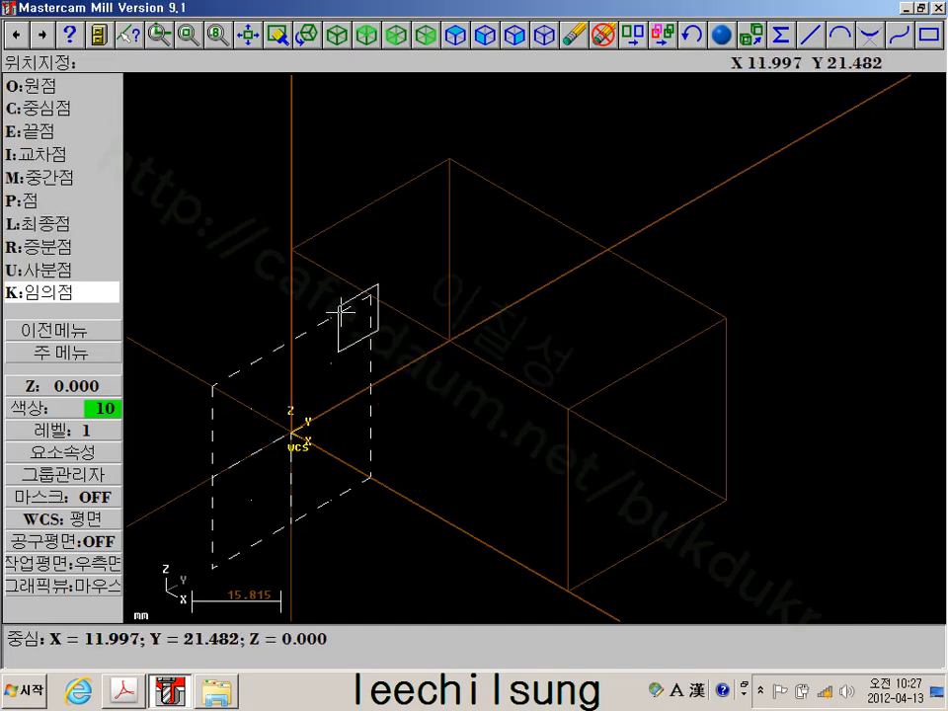
{"action": "key", "text": "e"}
{"action": "left_click", "coordinate": [294, 247]}
{"action": "left_click", "coordinate": [66, 331]}
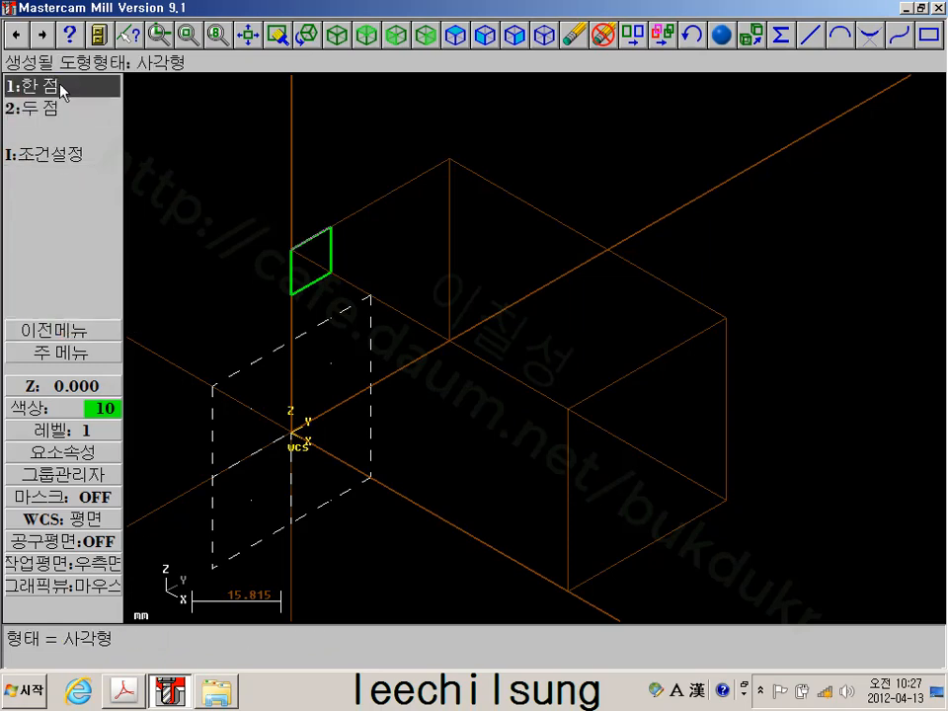
Draw a 10 x 10 rectangle on the X0 end face, its top-right corner on the face's upper rear corner
{"action": "left_click", "coordinate": [62, 88]}
{"action": "left_click", "coordinate": [533, 343]}
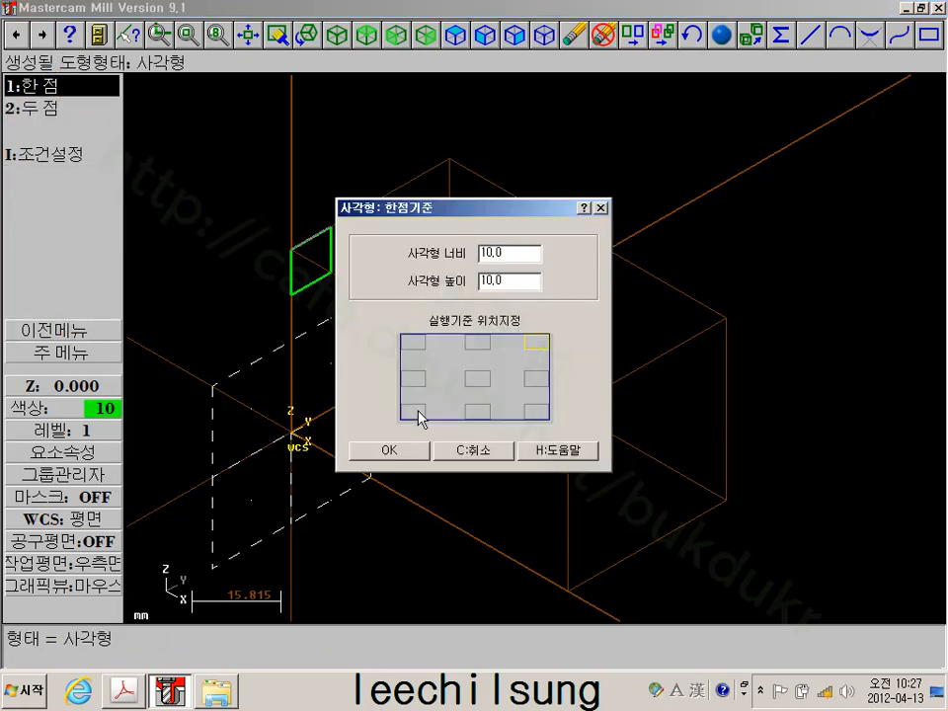
{"action": "left_click", "coordinate": [388, 450]}
{"action": "key", "text": "e"}
{"action": "left_click", "coordinate": [449, 158]}
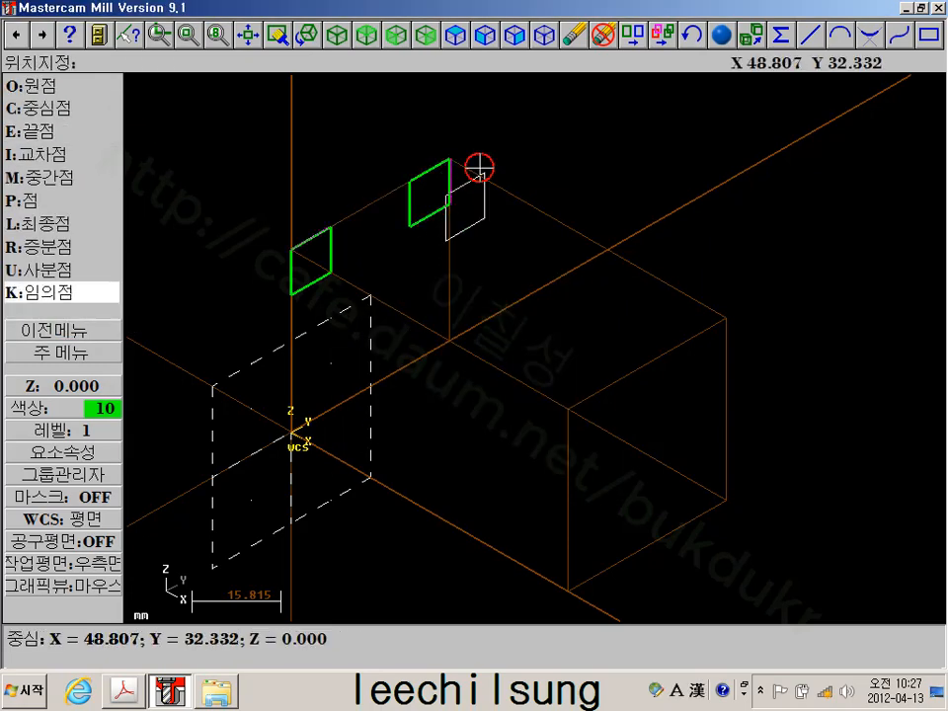
{"action": "left_click", "coordinate": [100, 327]}
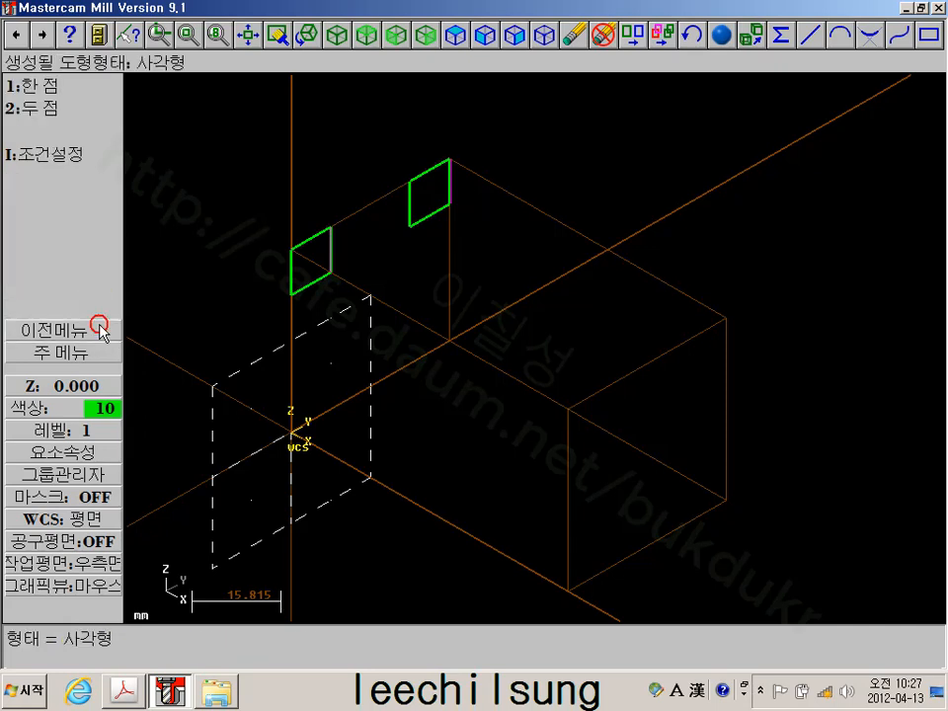
Draw a rectangle 40 wide and 10 high along the bottom of the X0 end face, its bottom-left corner on the origin
{"action": "left_click", "coordinate": [61, 87]}
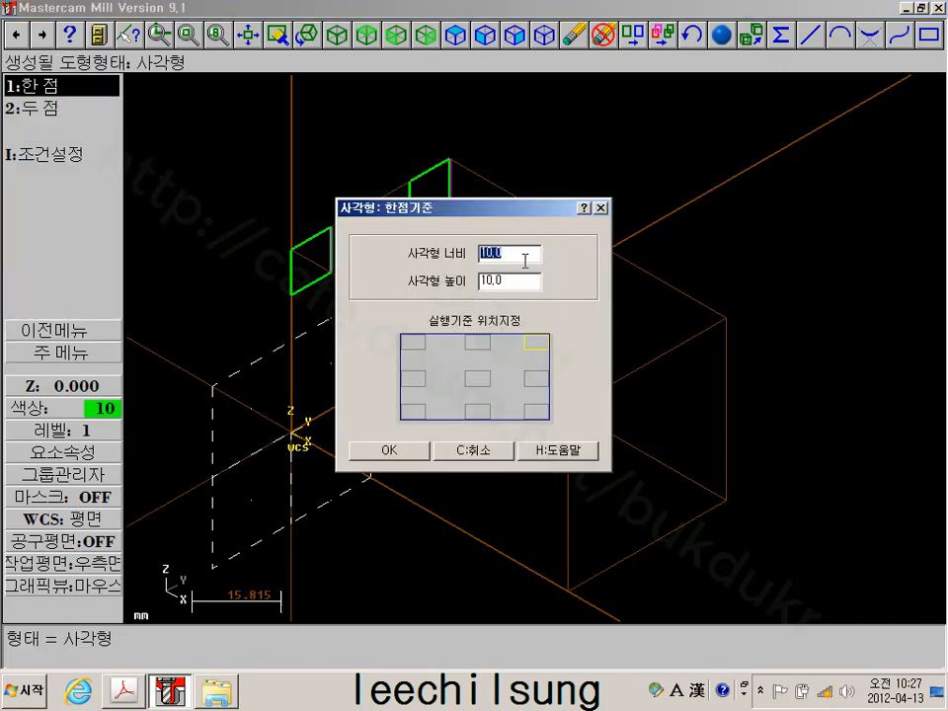
{"action": "type", "text": "40"}
{"action": "left_click", "coordinate": [413, 410]}
{"action": "left_click", "coordinate": [390, 450]}
{"action": "key", "text": "e"}
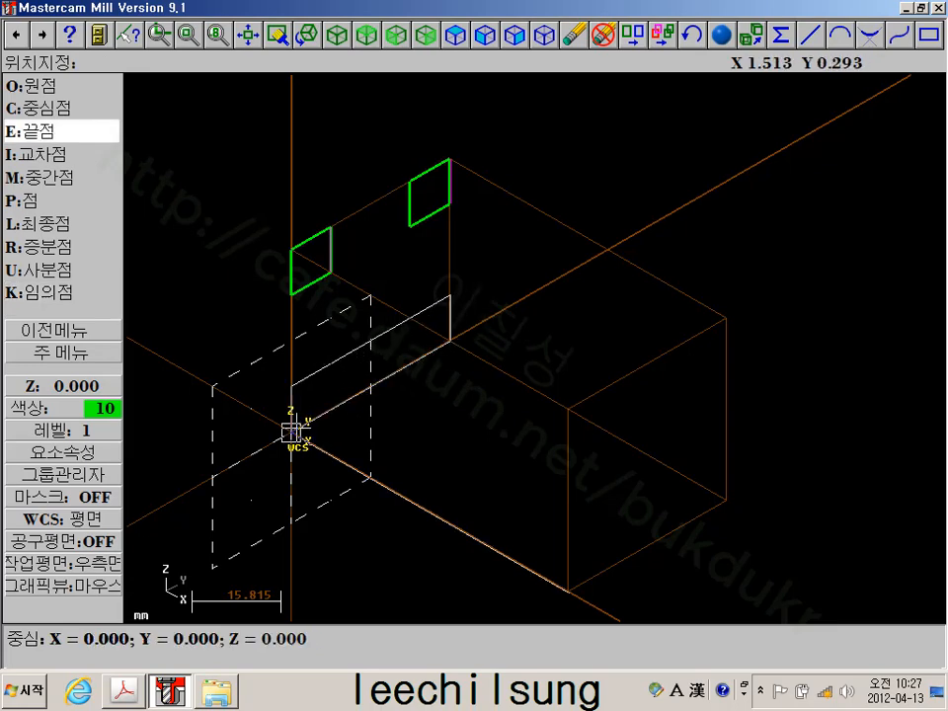
{"action": "left_click", "coordinate": [292, 432]}
{"action": "left_click", "coordinate": [65, 353]}
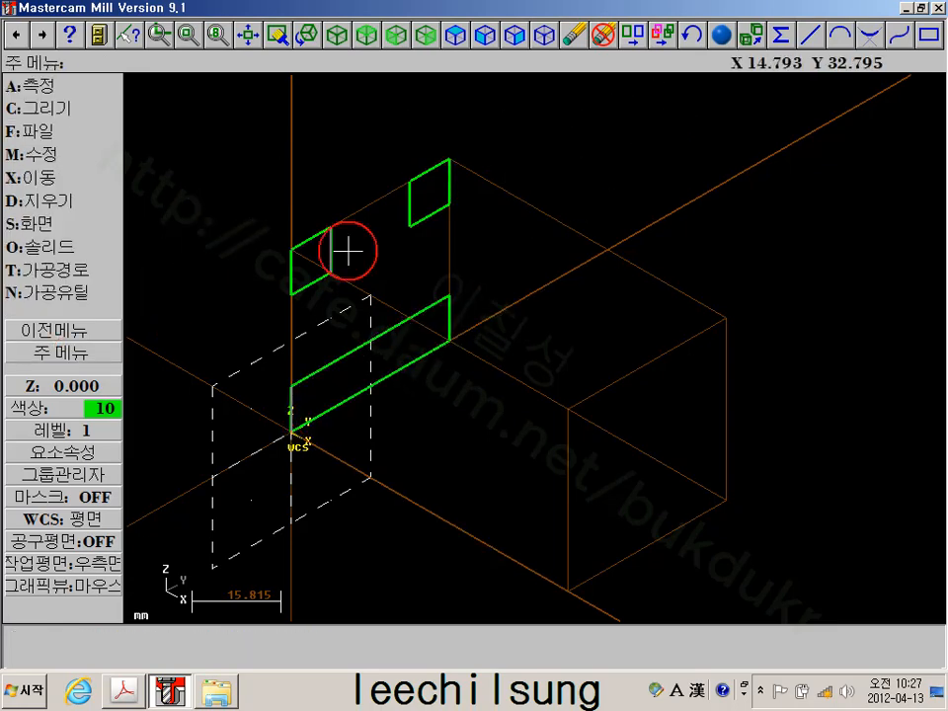
Draw a diagonal across each 10 x 10 square on the X0 end face, from its inner upper corner to its outer lower corner
{"action": "scroll", "coordinate": [346, 250], "scroll_direction": "up", "scroll_amount": 2}
{"action": "middle_click_drag", "start_coordinate": [346, 250], "coordinate": [375, 245]}
{"action": "left_click", "coordinate": [37, 106]}
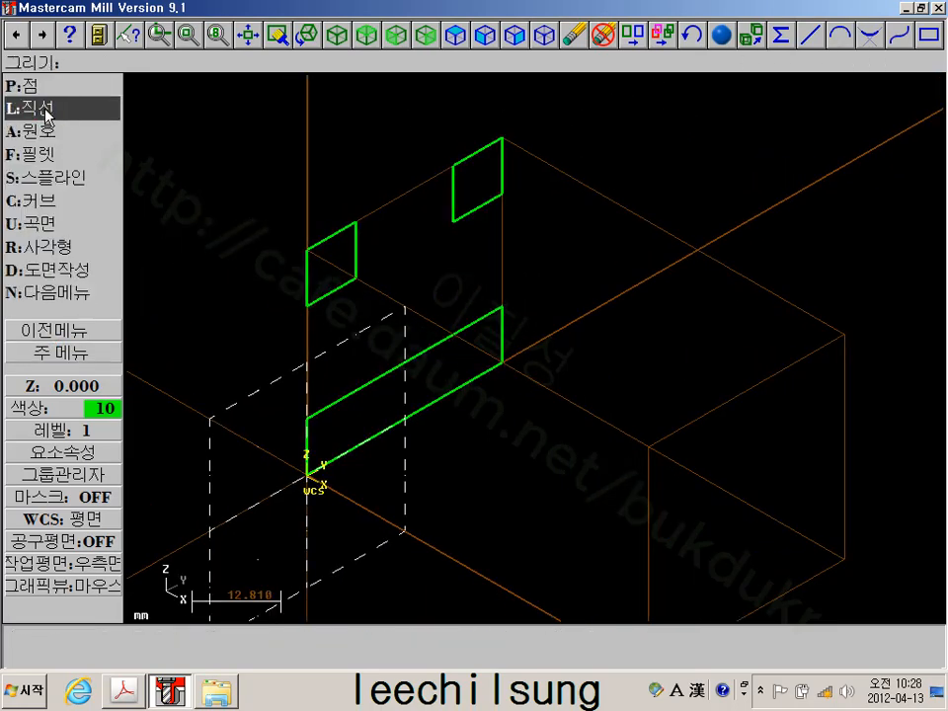
{"action": "left_click", "coordinate": [37, 106]}
{"action": "left_click", "coordinate": [39, 130]}
{"action": "left_click", "coordinate": [354, 223]}
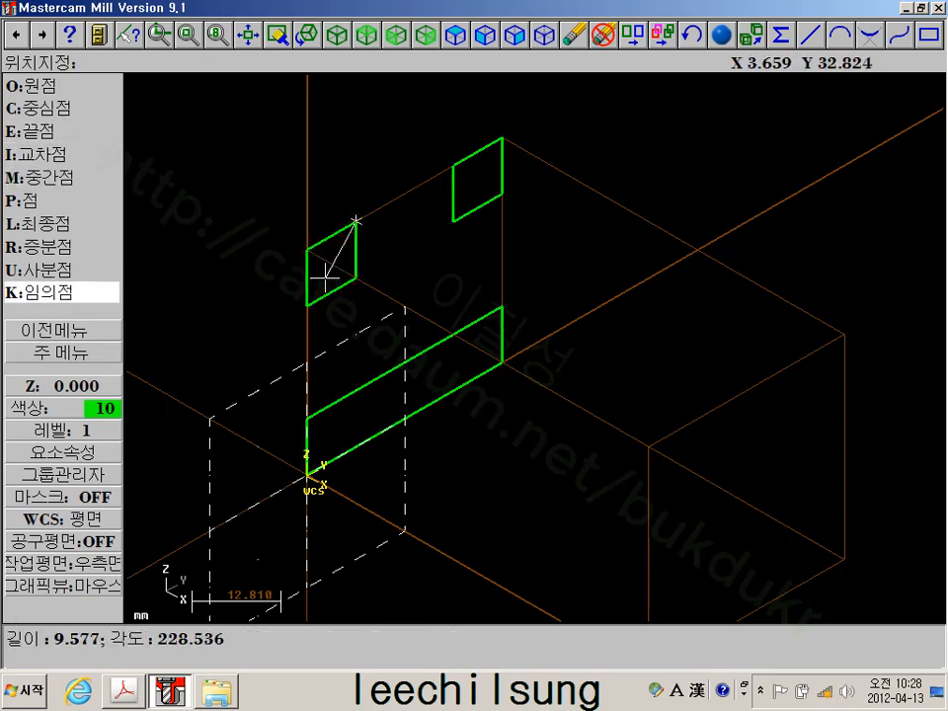
{"action": "left_click", "coordinate": [307, 304]}
{"action": "left_click", "coordinate": [501, 139]}
{"action": "left_click", "coordinate": [453, 165]}
{"action": "left_click", "coordinate": [453, 165]}
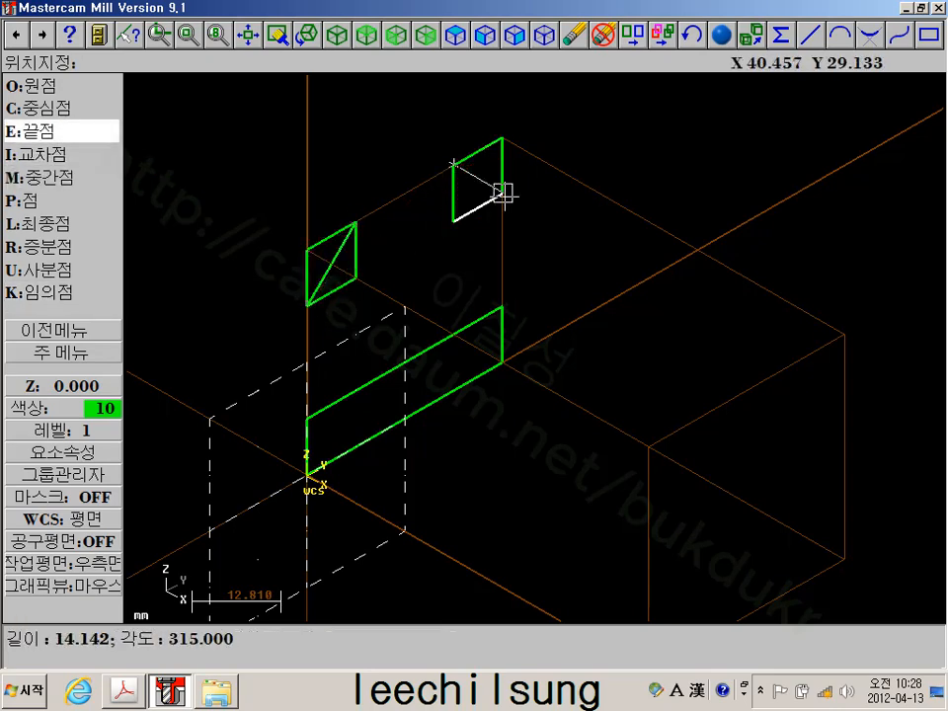
{"action": "left_click", "coordinate": [501, 191]}
{"action": "left_click", "coordinate": [77, 352]}
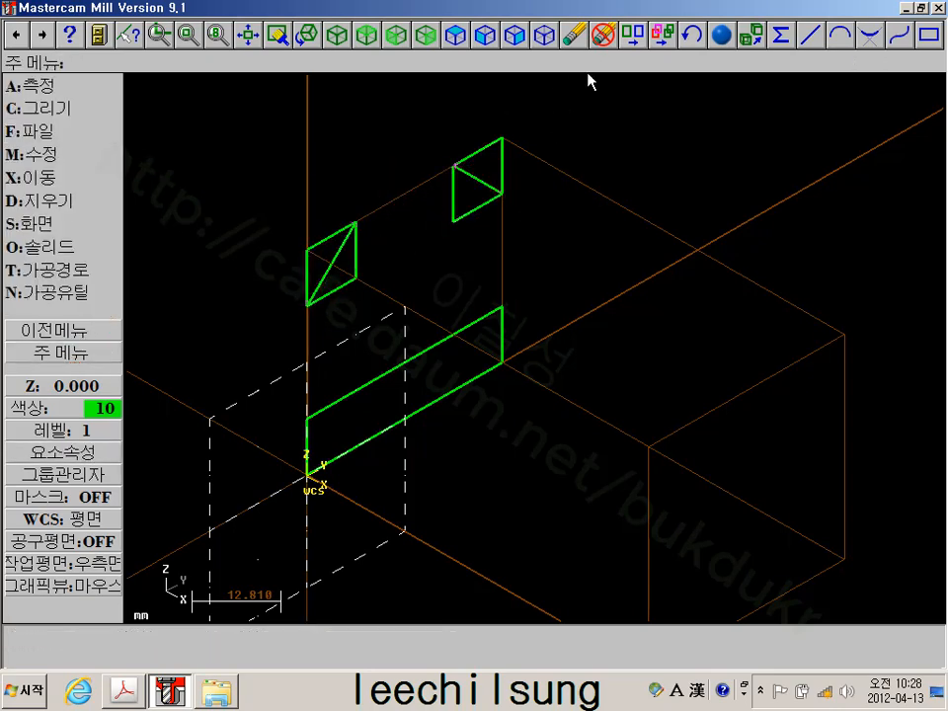
Erase the inner vertical side and lower side of both 10 x 10 squares, keeping the triangles at the face's upper corners
{"action": "left_click", "coordinate": [574, 35]}
{"action": "left_click", "coordinate": [365, 278]}
{"action": "left_click", "coordinate": [365, 278]}
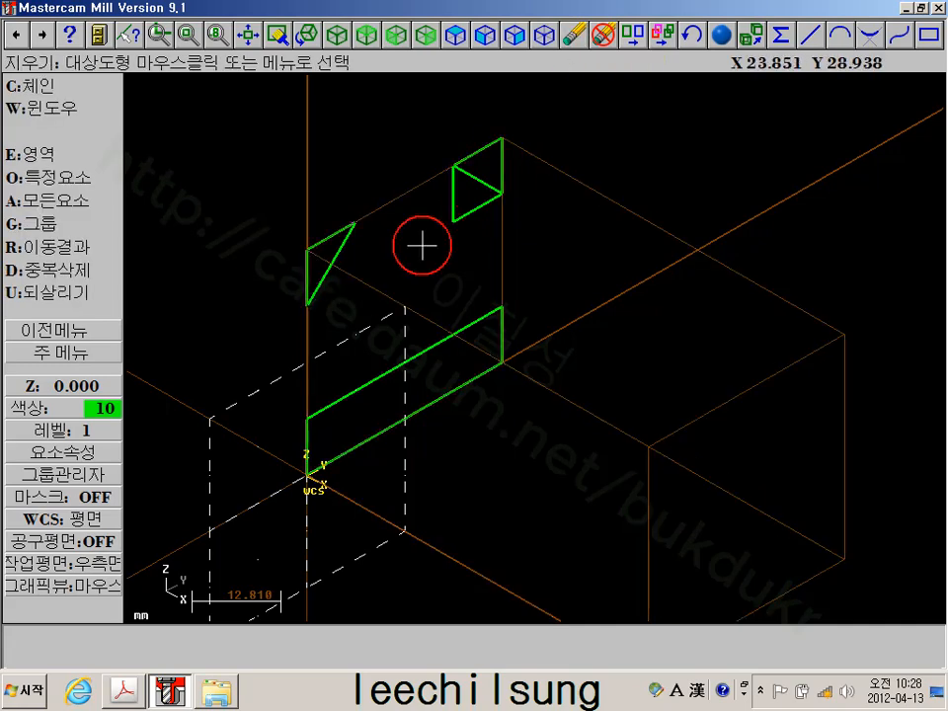
{"action": "left_click", "coordinate": [457, 214]}
{"action": "left_click", "coordinate": [457, 207]}
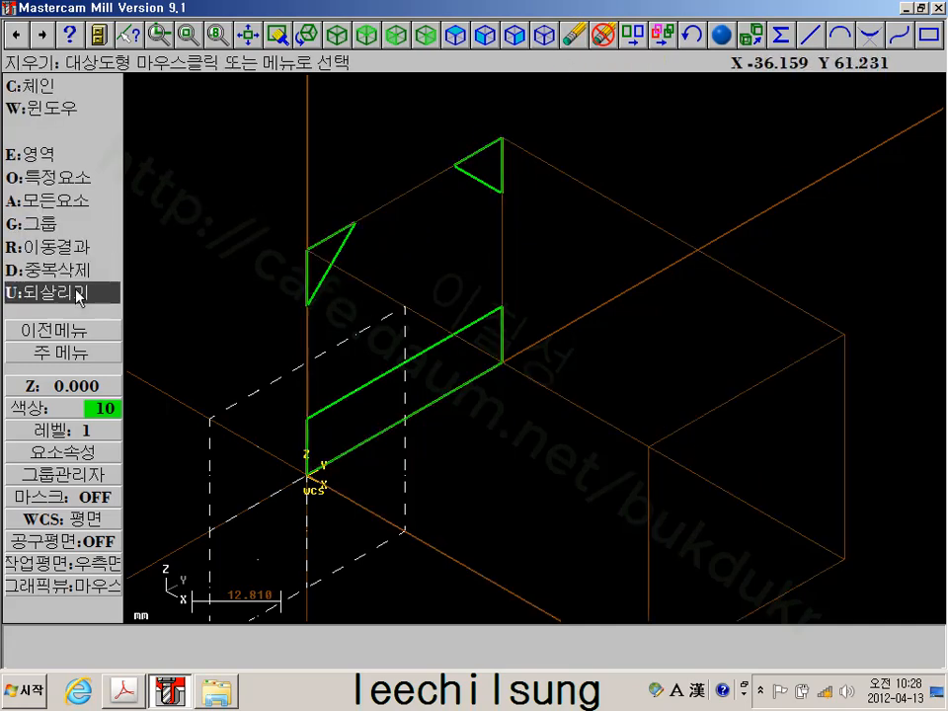
{"action": "left_click", "coordinate": [52, 355]}
Extrude-cut both upper corner triangles 20 mm into the block from the X0 end and check the result shaded
{"action": "scroll", "coordinate": [227, 193], "scroll_direction": "down", "scroll_amount": 2}
{"action": "left_click", "coordinate": [249, 184]}
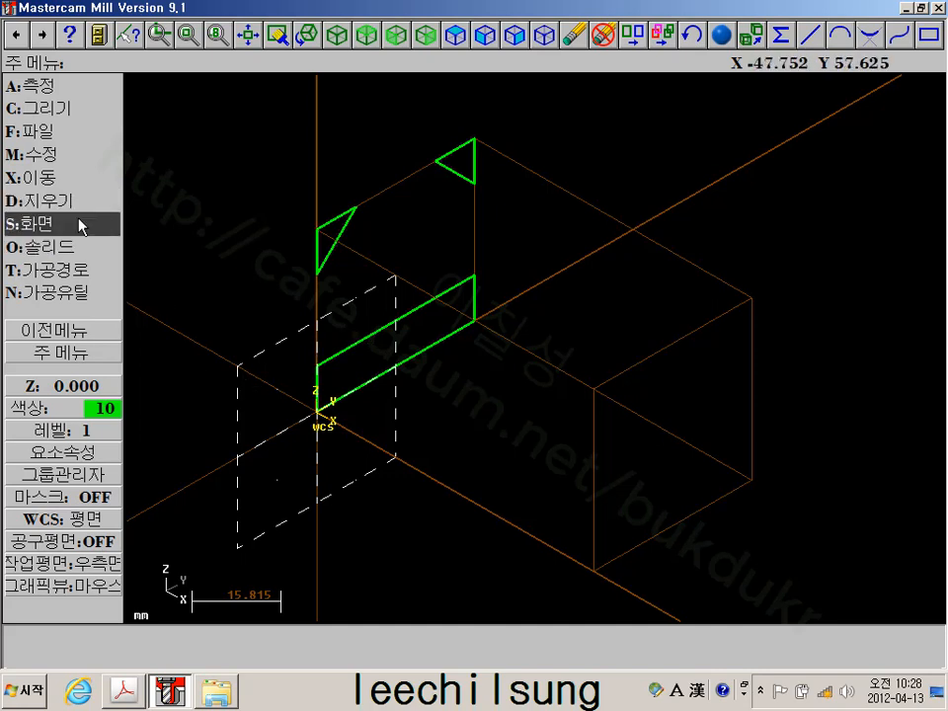
{"action": "key", "text": "o"}
{"action": "left_click", "coordinate": [42, 77]}
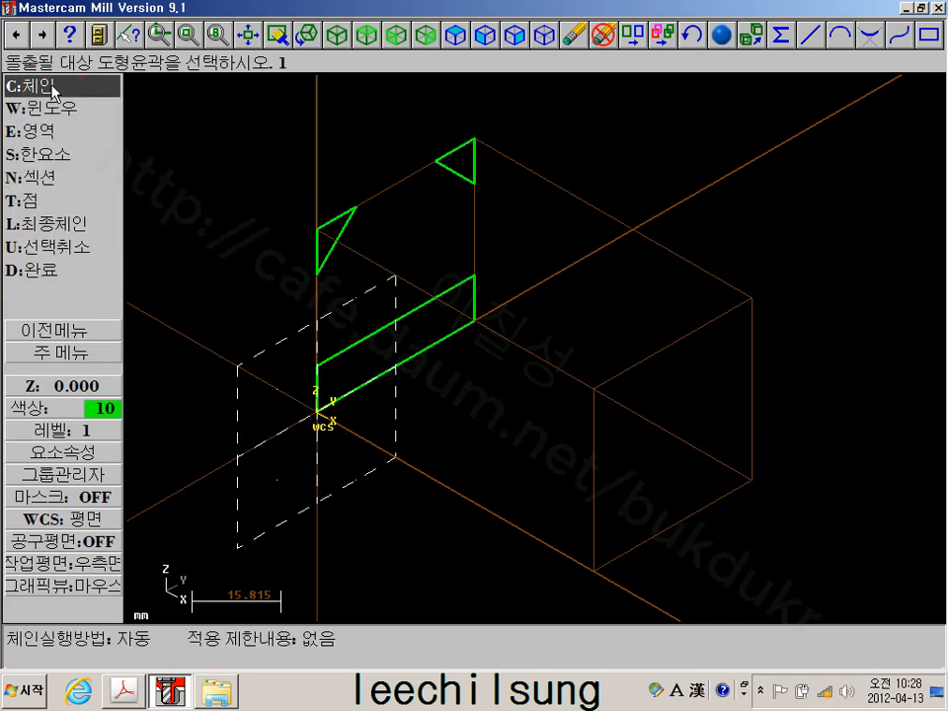
{"action": "left_click", "coordinate": [328, 218]}
{"action": "left_click", "coordinate": [450, 155]}
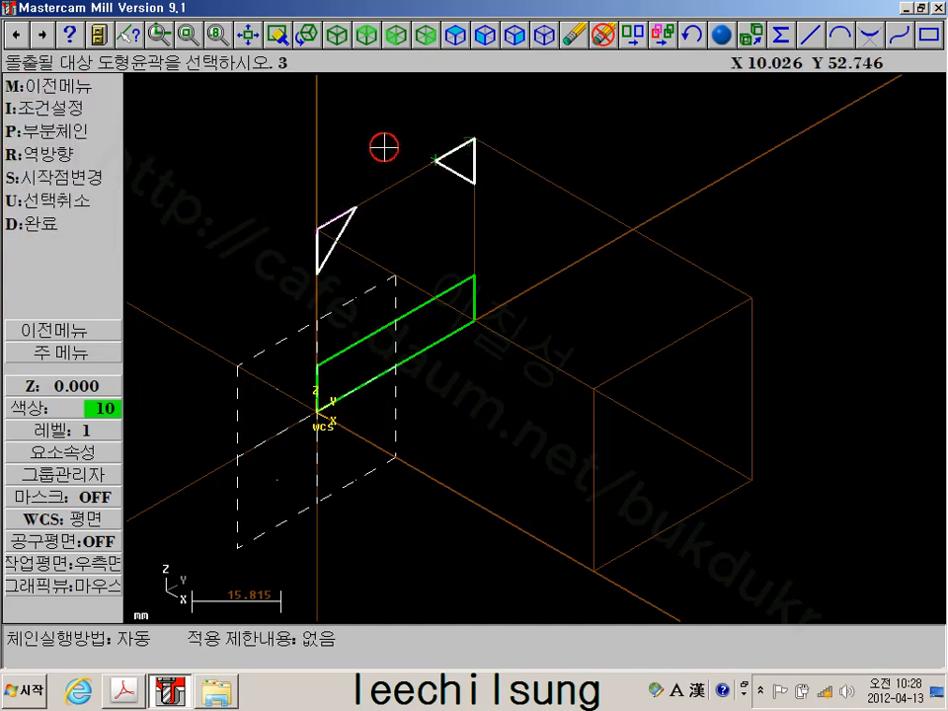
{"action": "left_click", "coordinate": [30, 224]}
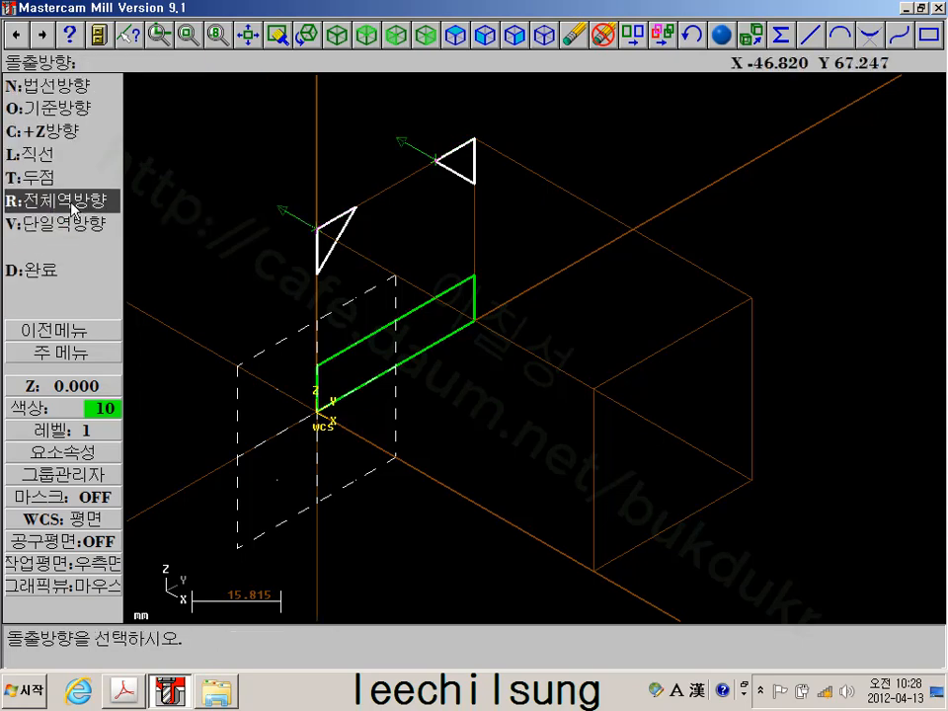
{"action": "left_click", "coordinate": [79, 272]}
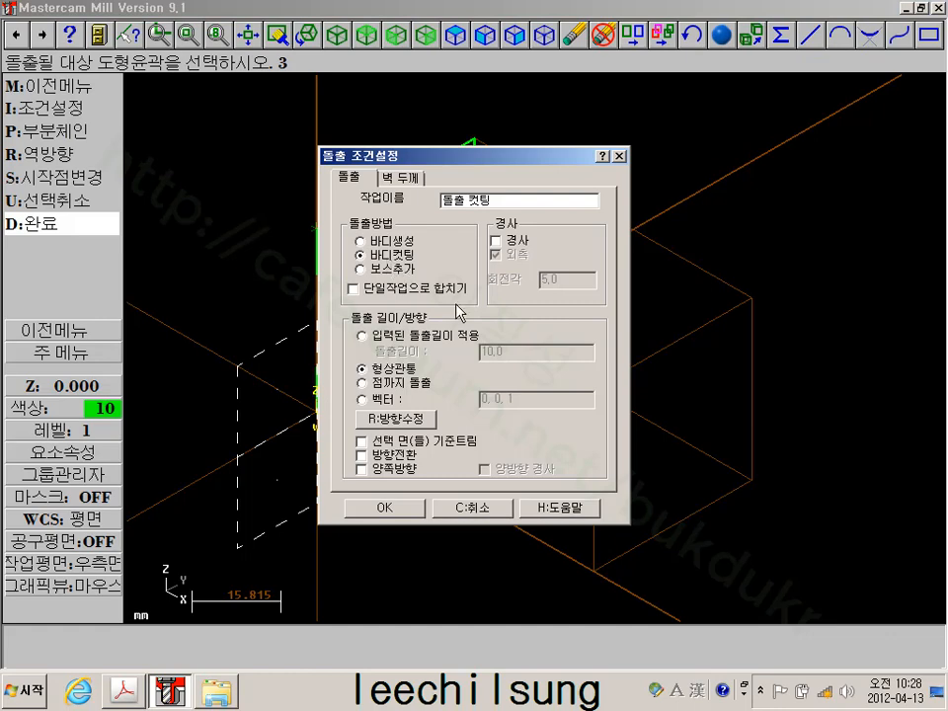
{"action": "left_click", "coordinate": [407, 335]}
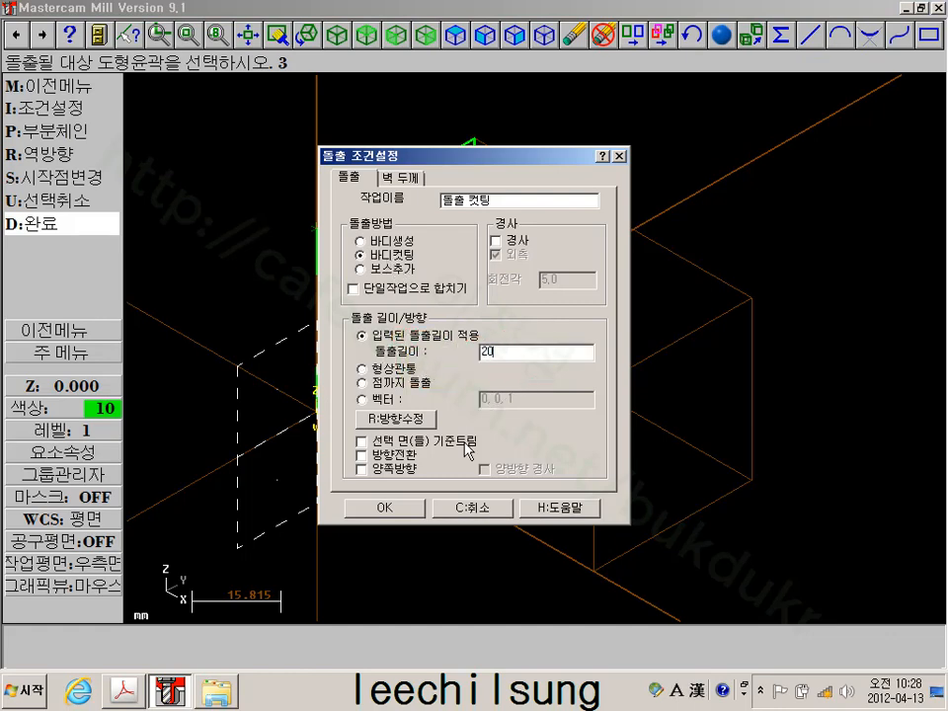
{"action": "left_click", "coordinate": [416, 508]}
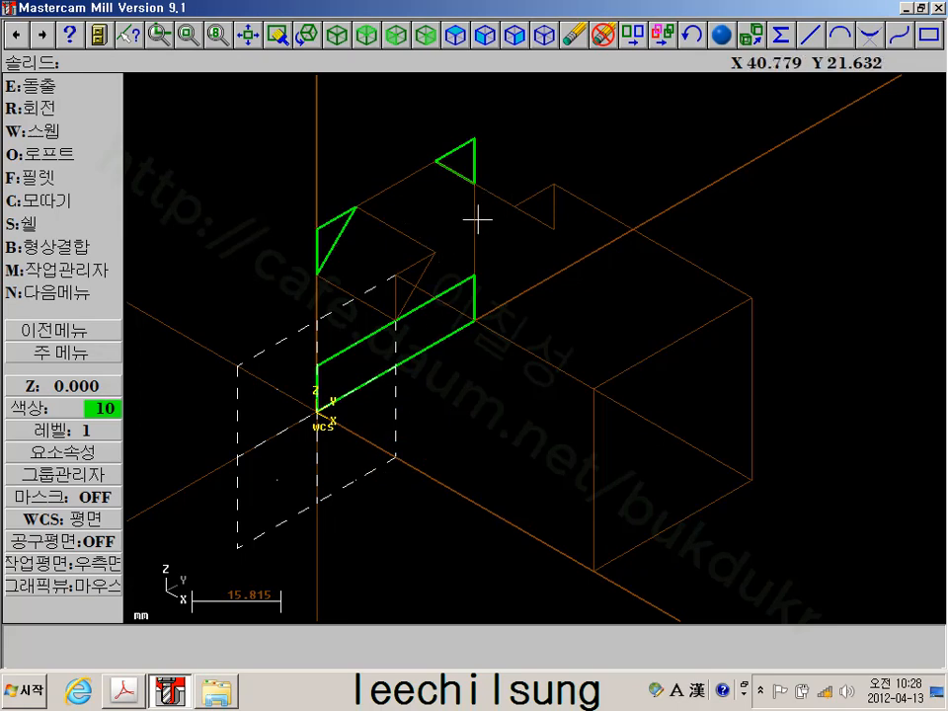
{"action": "key", "text": "alt+s"}
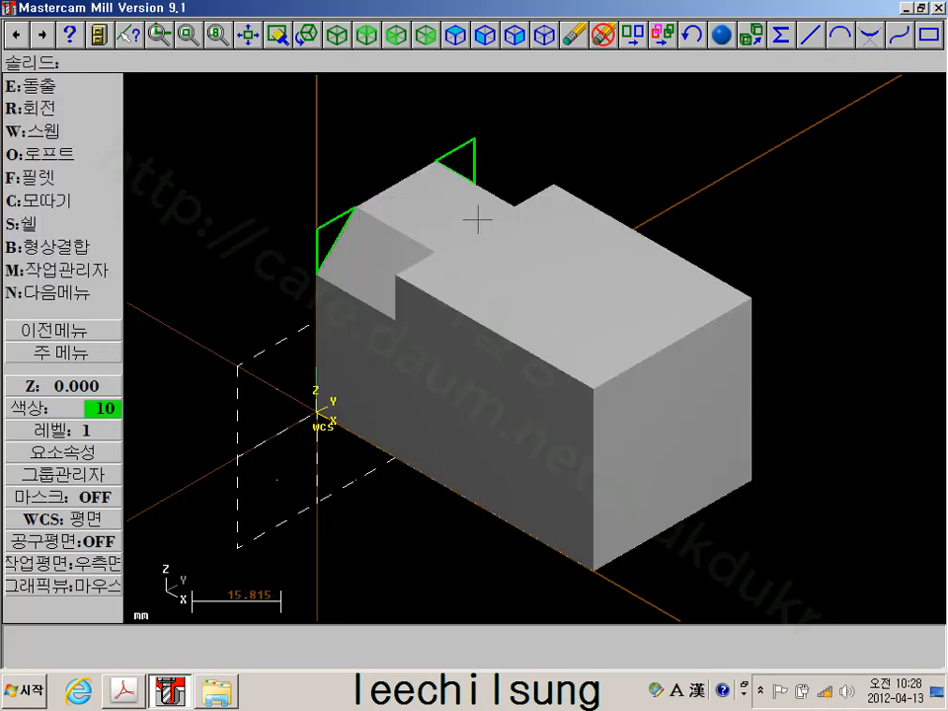
Extrude-cut the rectangle along the bottom of the X0 end face 30 mm into the block
{"action": "key", "text": "alt+s"}
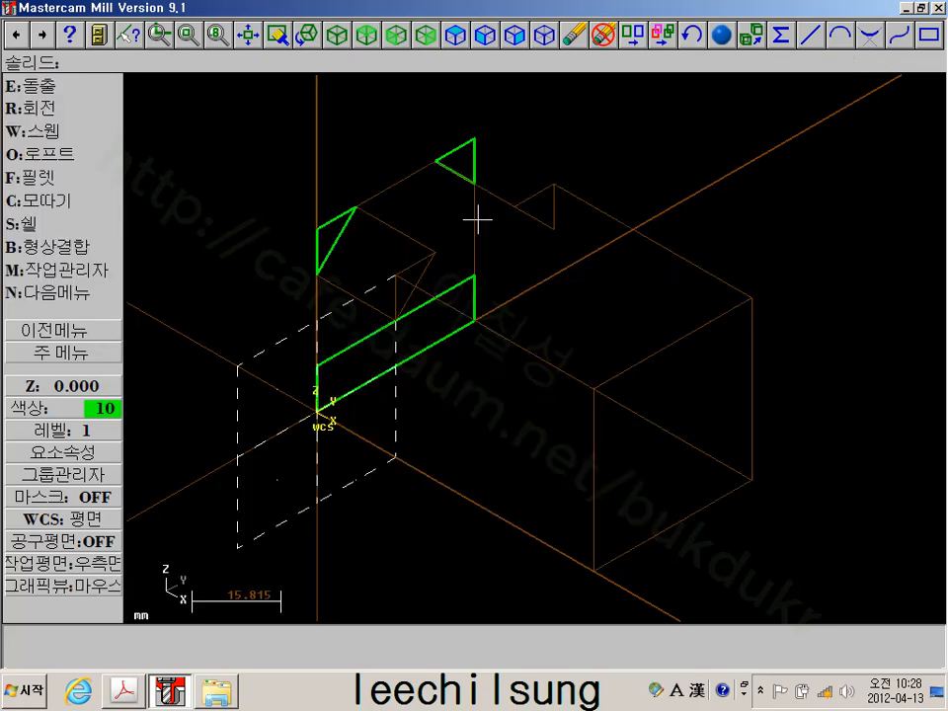
{"action": "key", "text": "e"}
{"action": "left_click", "coordinate": [333, 355]}
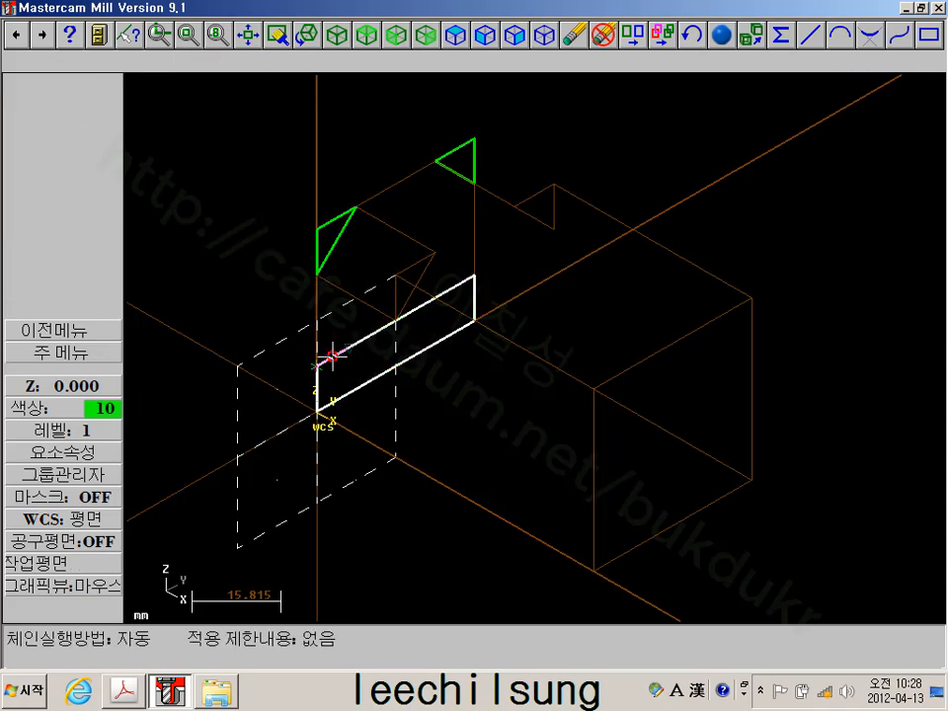
{"action": "left_click", "coordinate": [54, 206]}
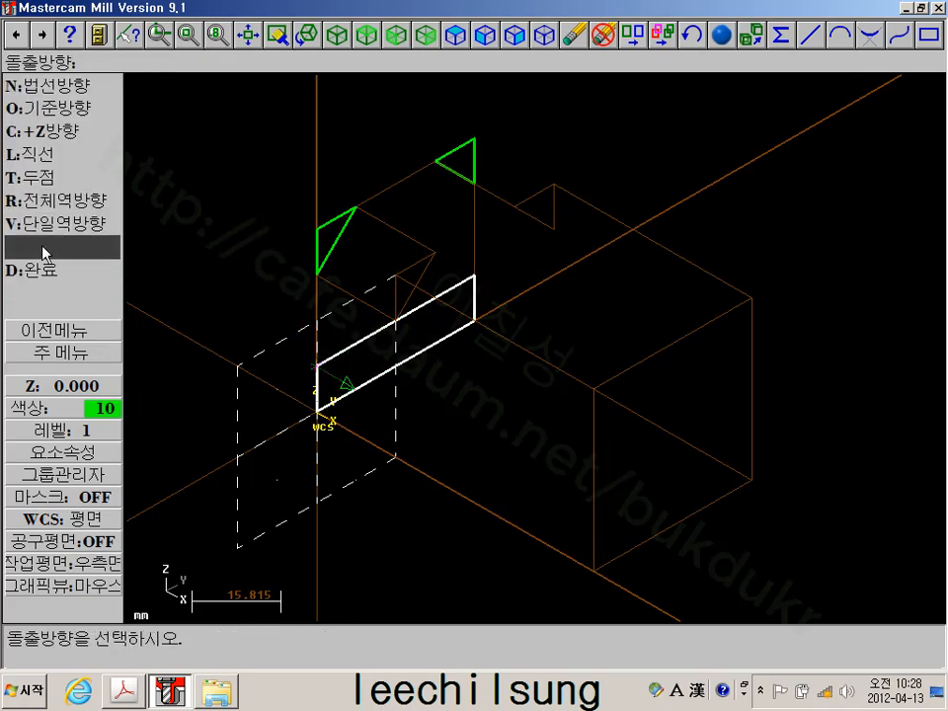
{"action": "left_click", "coordinate": [44, 269]}
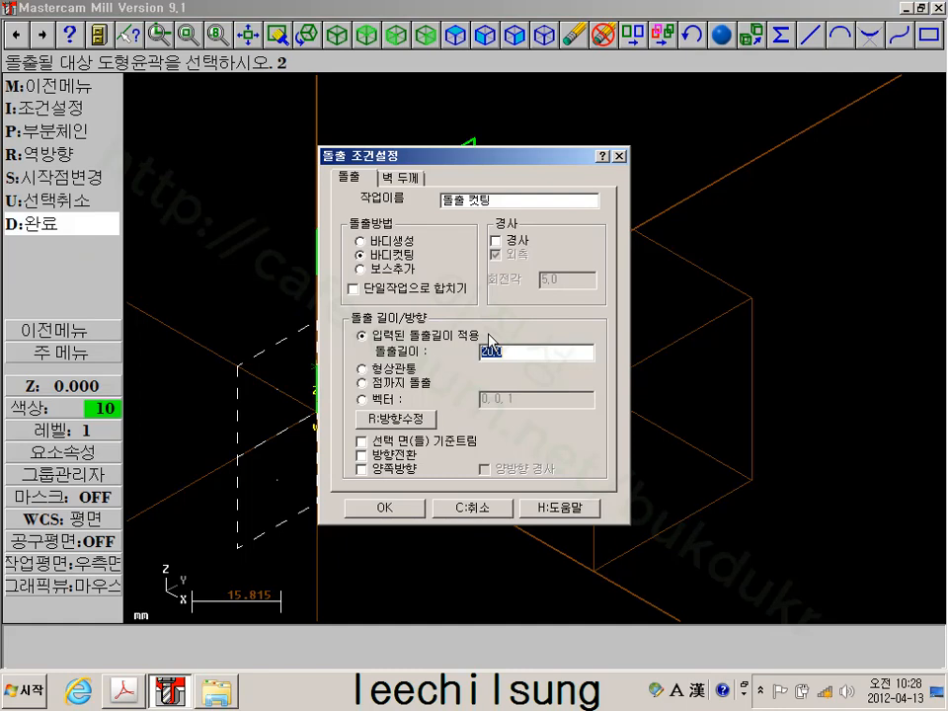
{"action": "type", "text": "30"}
{"action": "left_click", "coordinate": [380, 506]}
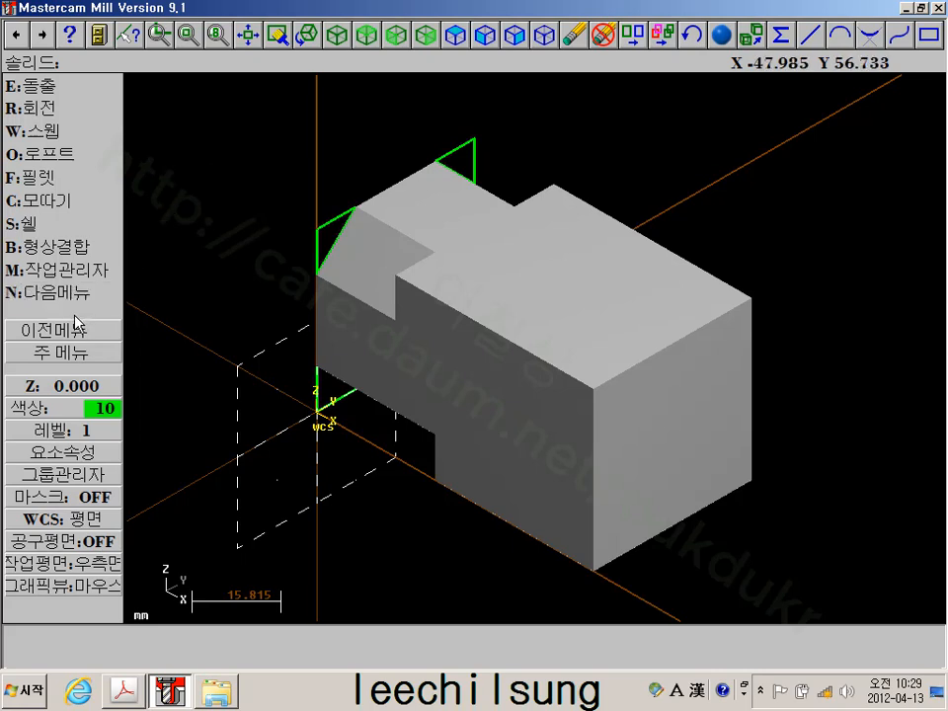
Start a centre-and-radius circle with radius 10, using the top construction plane at Z 40 from the block's original upper front X0 corner
{"action": "left_click", "coordinate": [59, 354]}
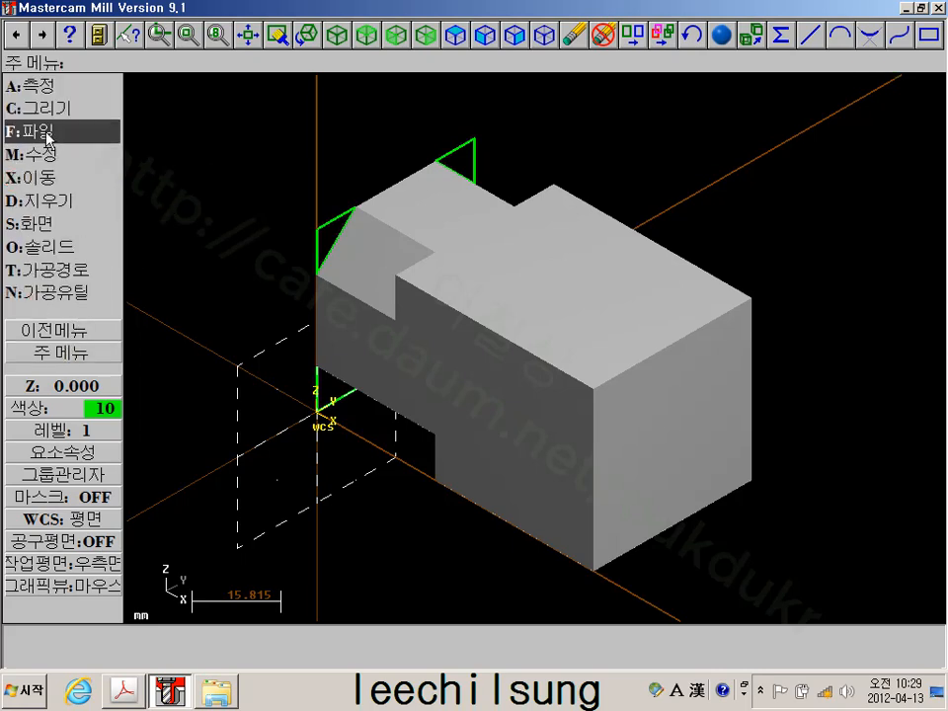
{"action": "left_click", "coordinate": [54, 111]}
{"action": "left_click", "coordinate": [57, 129]}
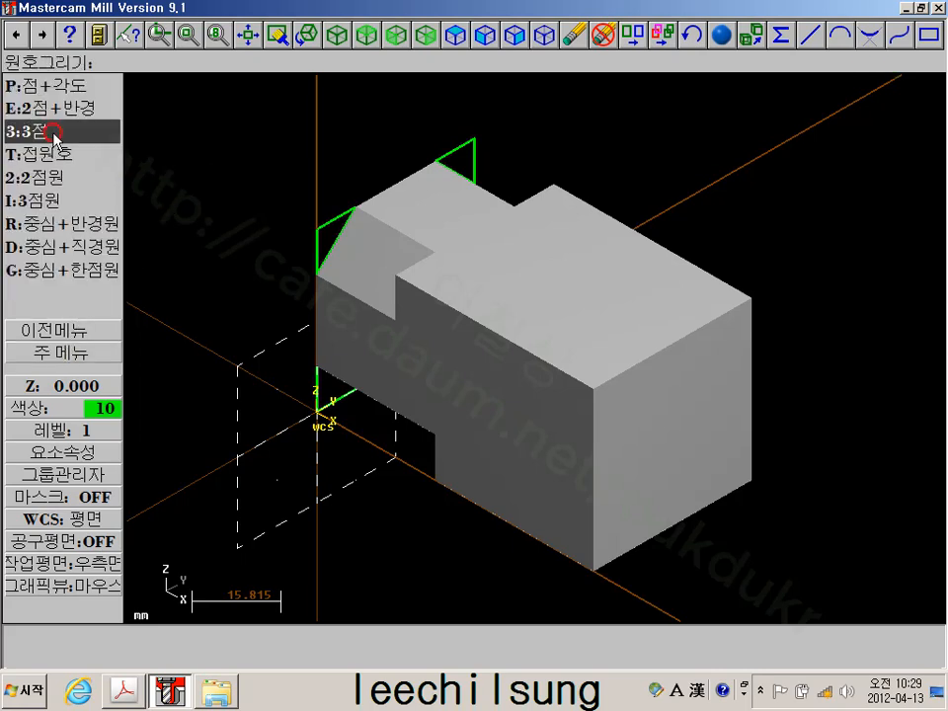
{"action": "left_click", "coordinate": [91, 219]}
{"action": "key", "text": "Return"}
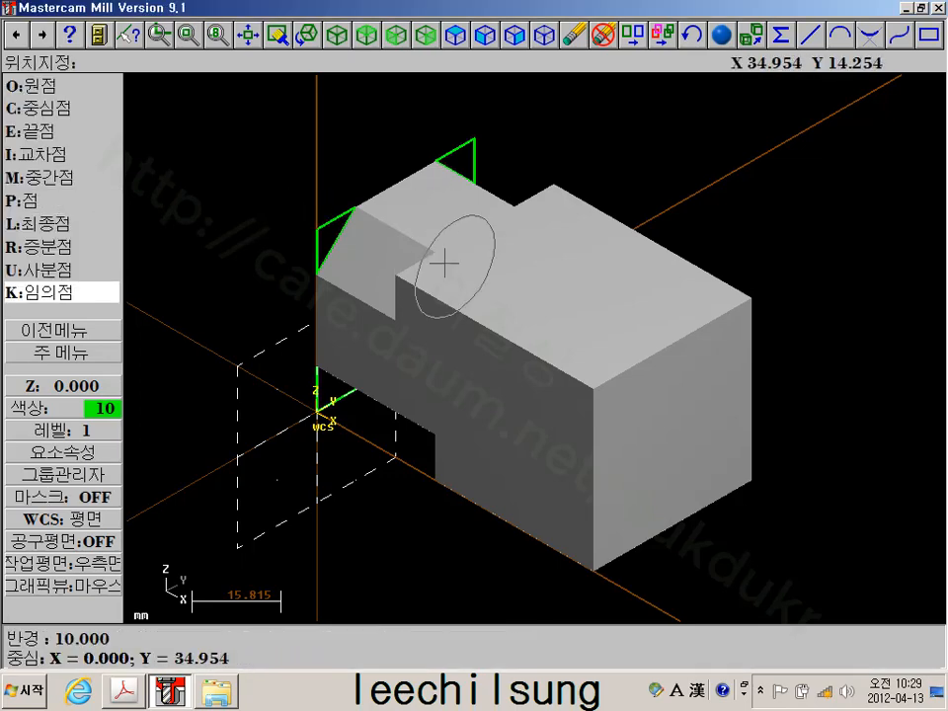
{"action": "left_click", "coordinate": [61, 563]}
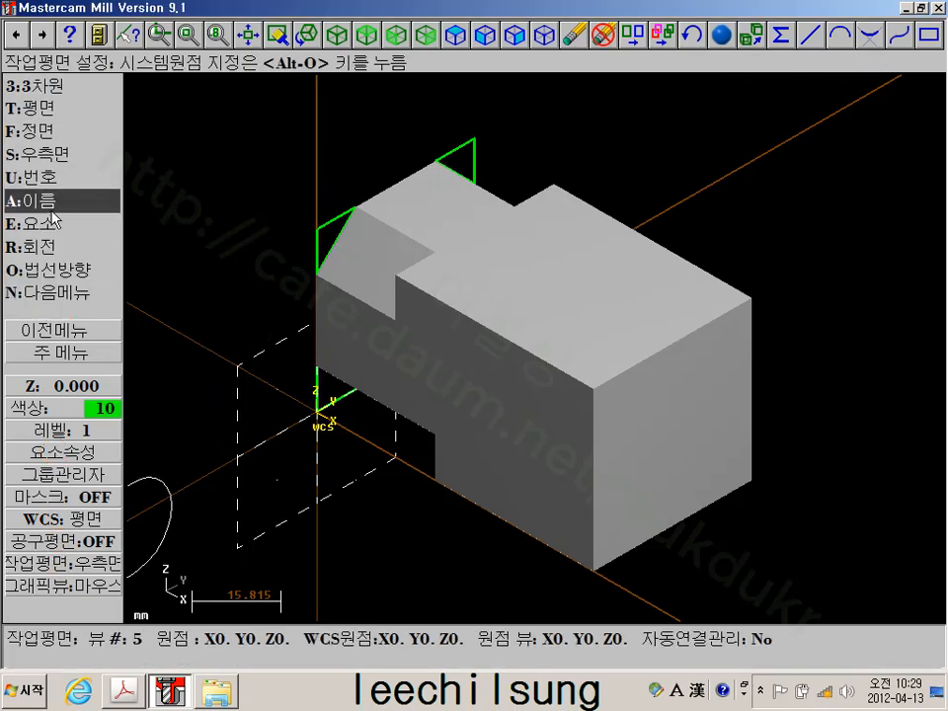
{"action": "left_click", "coordinate": [40, 97]}
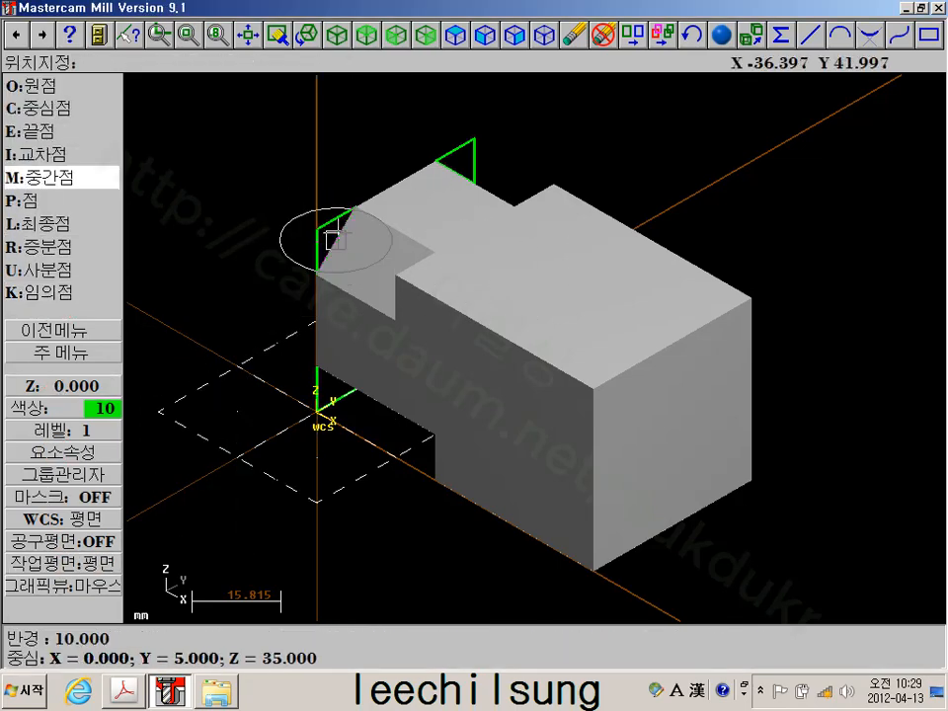
{"action": "left_click", "coordinate": [316, 230]}
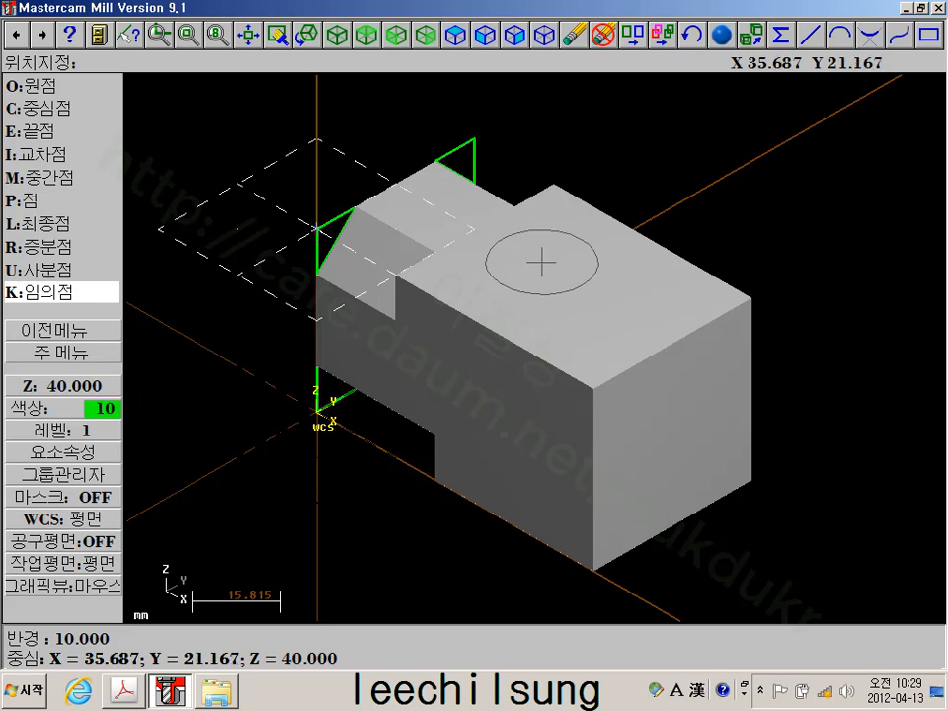
Place the circle on the top face, its centre 40 mm along X from the midpoint of the X0 end's top edge
{"action": "key", "text": "r"}
{"action": "key", "text": "m"}
{"action": "left_click", "coordinate": [391, 185]}
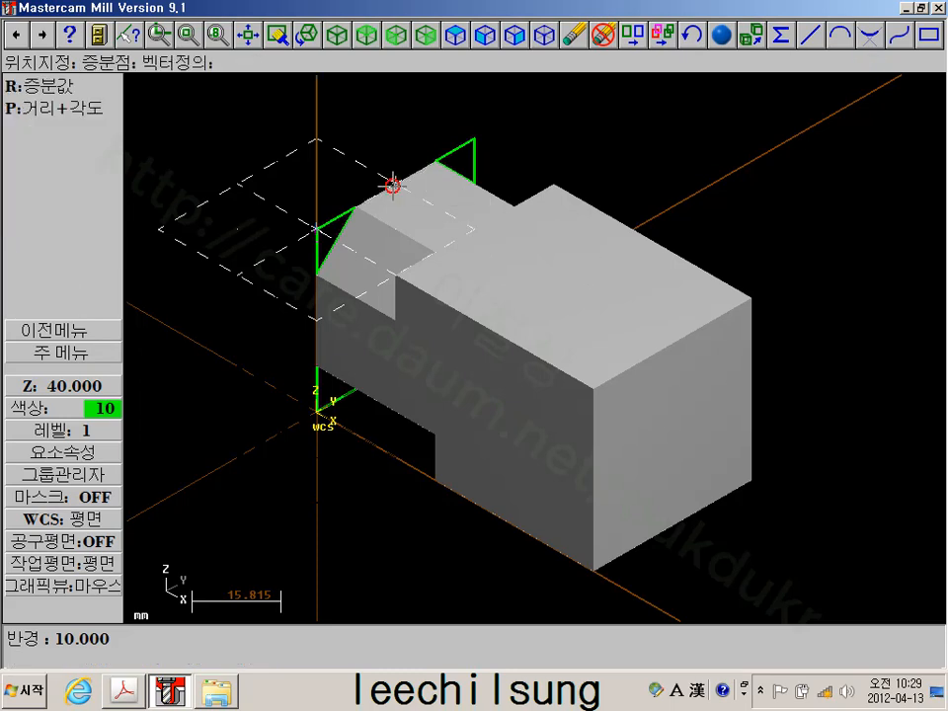
{"action": "key", "text": "r"}
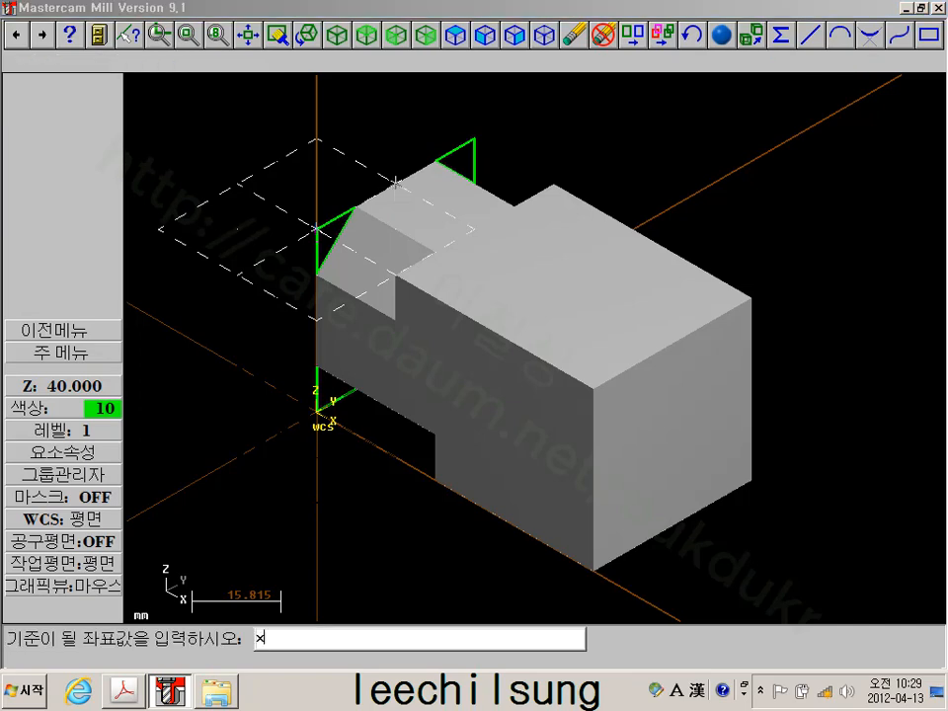
{"action": "key", "text": "Return"}
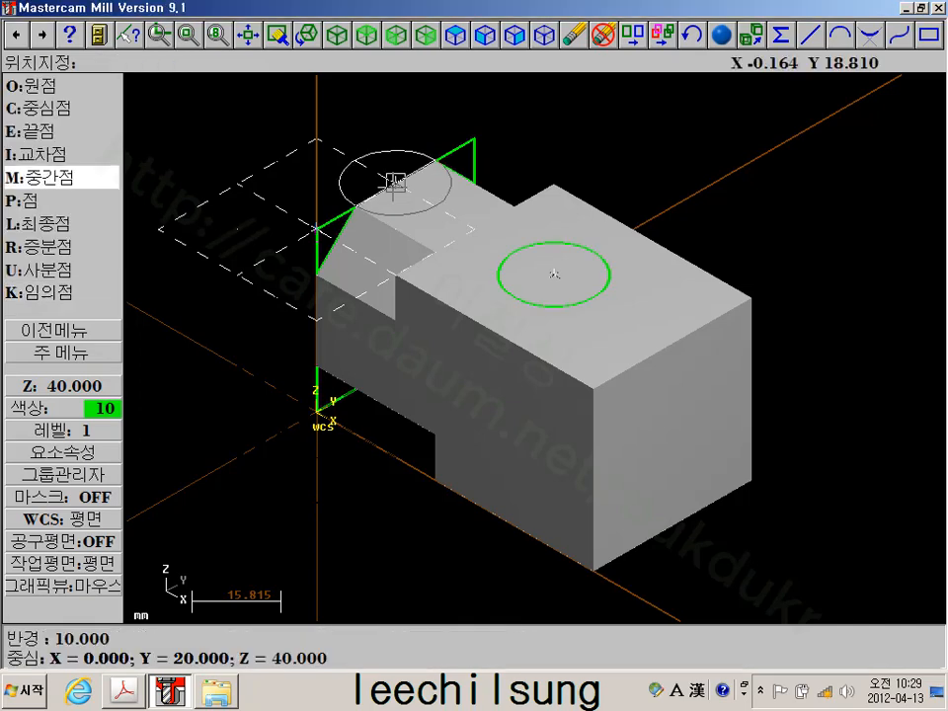
{"action": "left_click", "coordinate": [87, 350]}
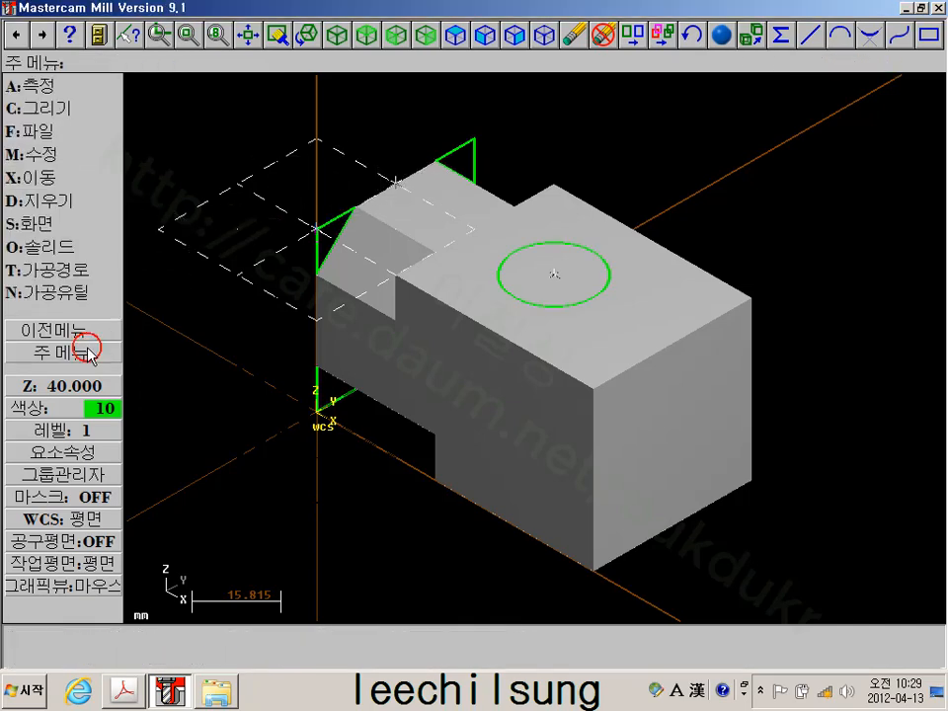
Try to extrude-cut the radius 10 circle downward through the whole block
{"action": "left_click", "coordinate": [37, 250]}
{"action": "left_click", "coordinate": [45, 88]}
{"action": "left_click", "coordinate": [598, 253]}
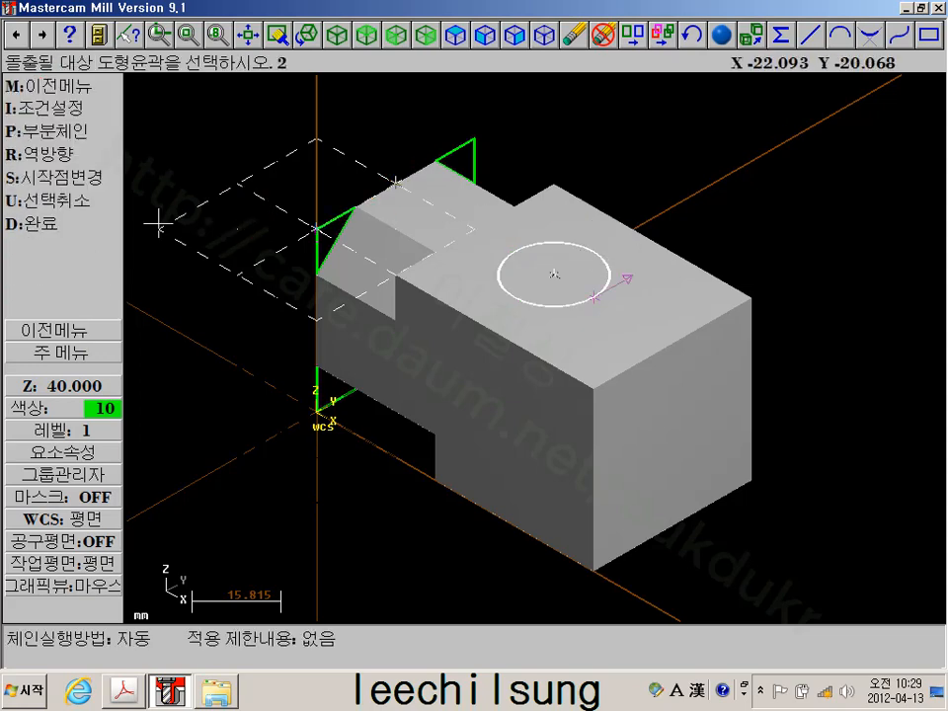
{"action": "left_click", "coordinate": [40, 176]}
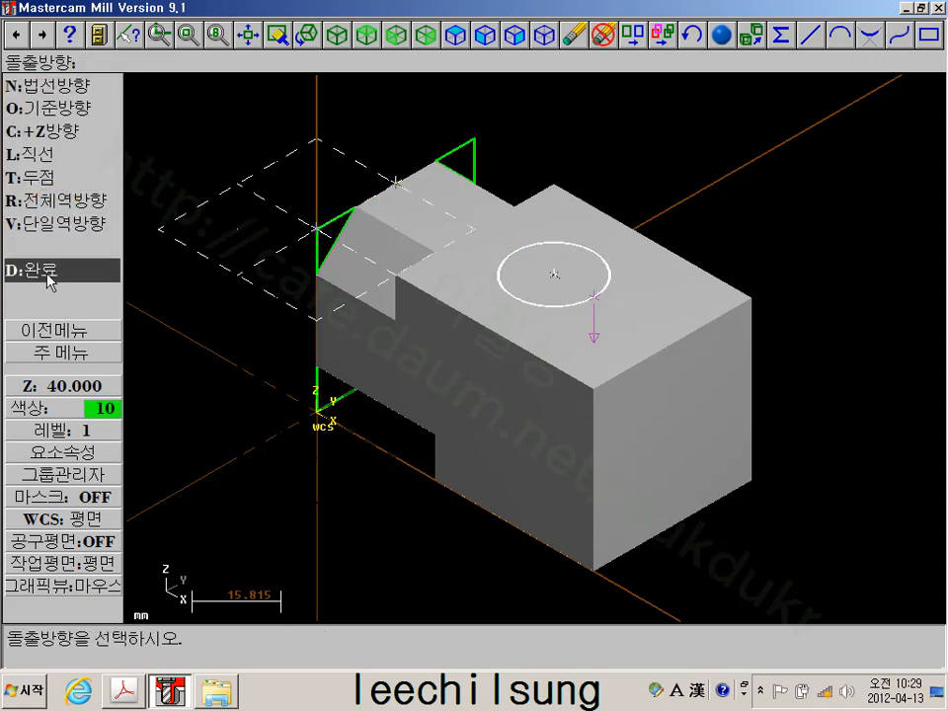
{"action": "left_click", "coordinate": [45, 269]}
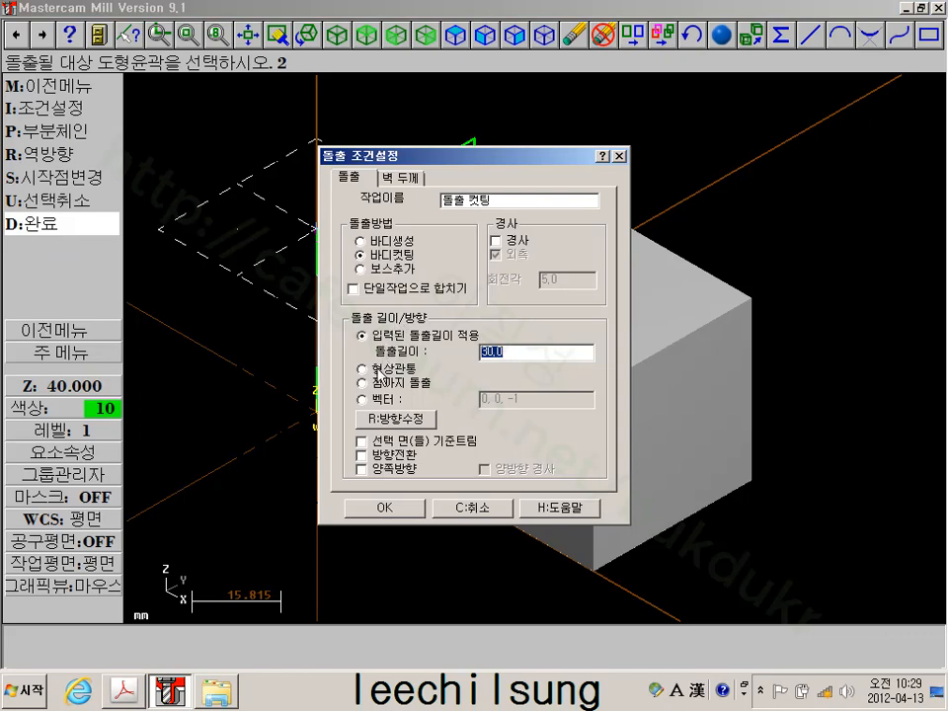
{"action": "left_click", "coordinate": [367, 368]}
{"action": "left_click", "coordinate": [385, 508]}
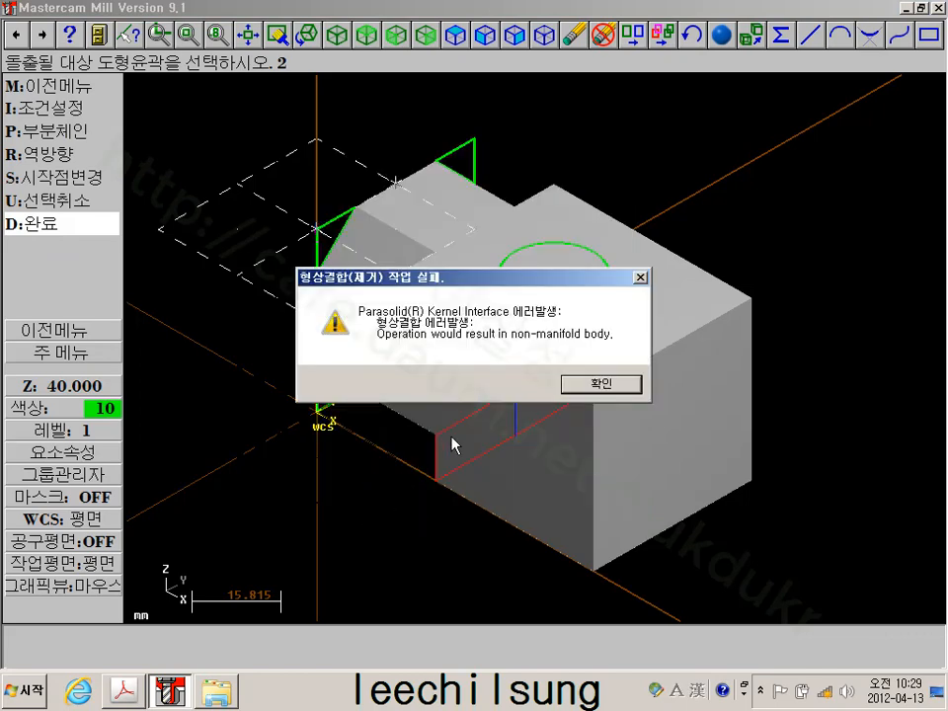
{"action": "left_click", "coordinate": [604, 385]}
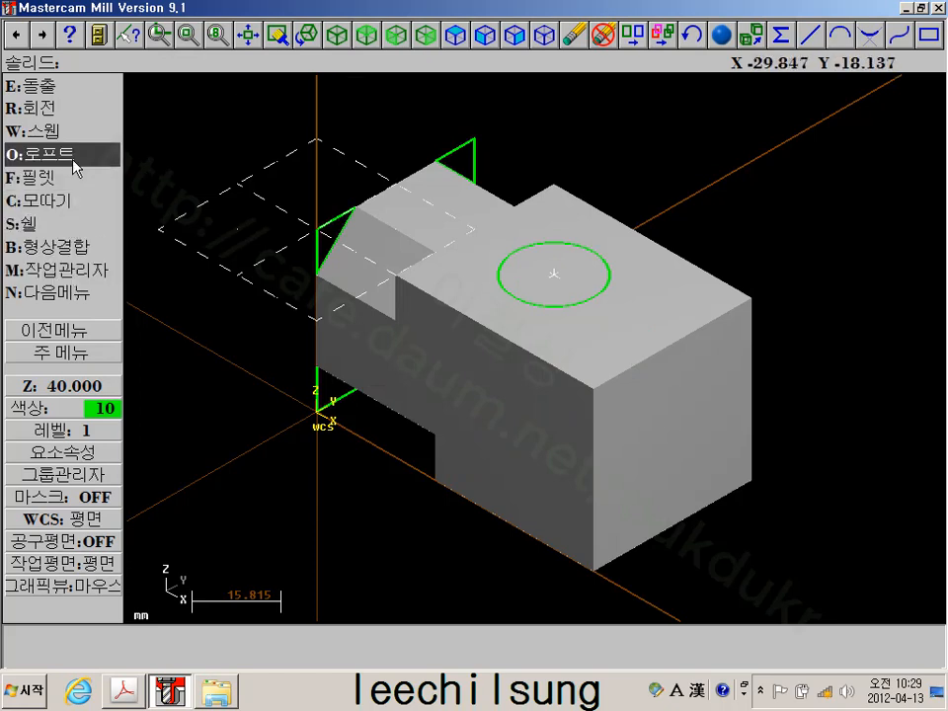
{"action": "left_click", "coordinate": [61, 355]}
{"action": "left_click", "coordinate": [60, 87]}
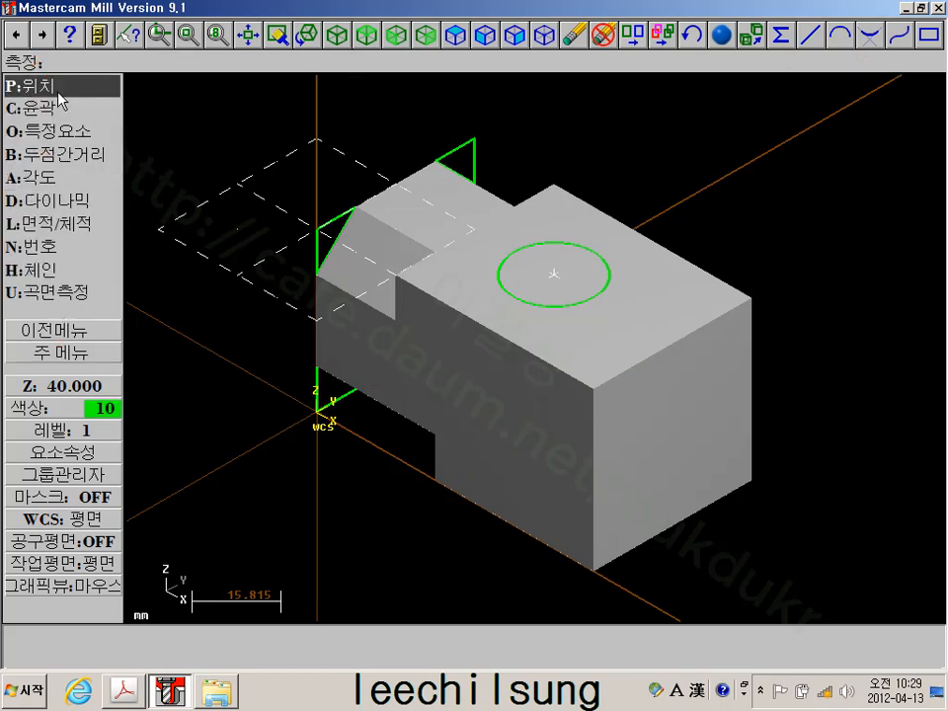
{"action": "left_click", "coordinate": [60, 130]}
{"action": "left_click", "coordinate": [59, 130]}
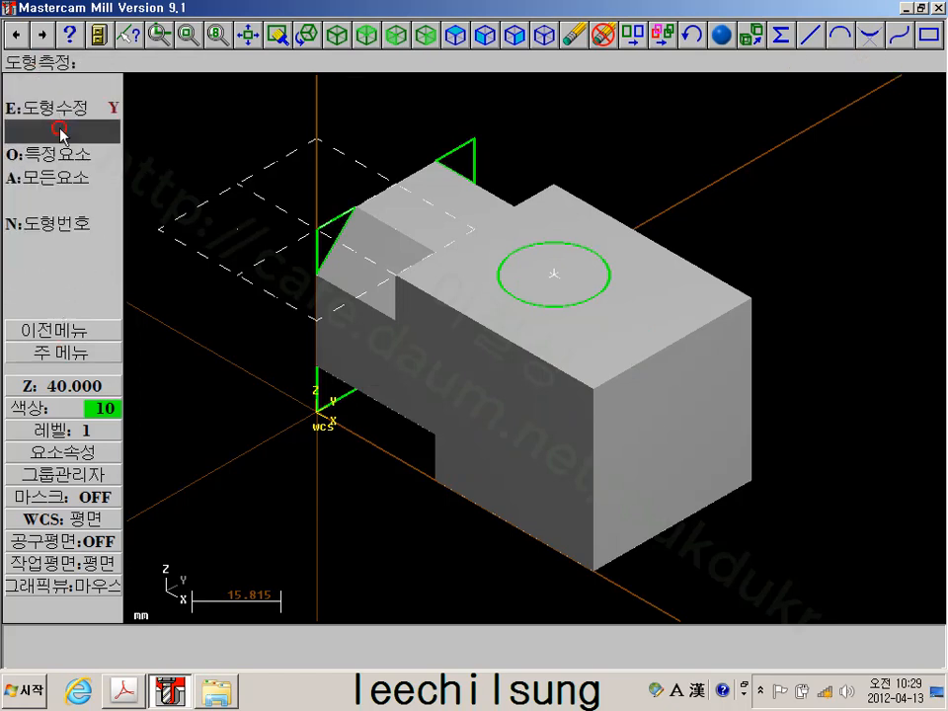
{"action": "left_click", "coordinate": [551, 259]}
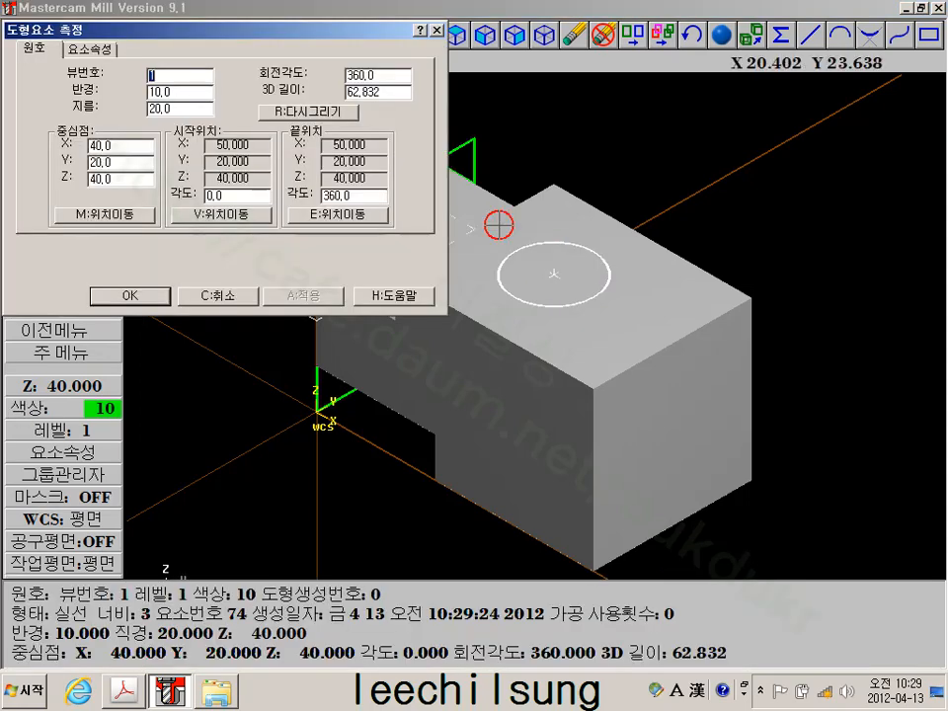
{"action": "left_click", "coordinate": [199, 110]}
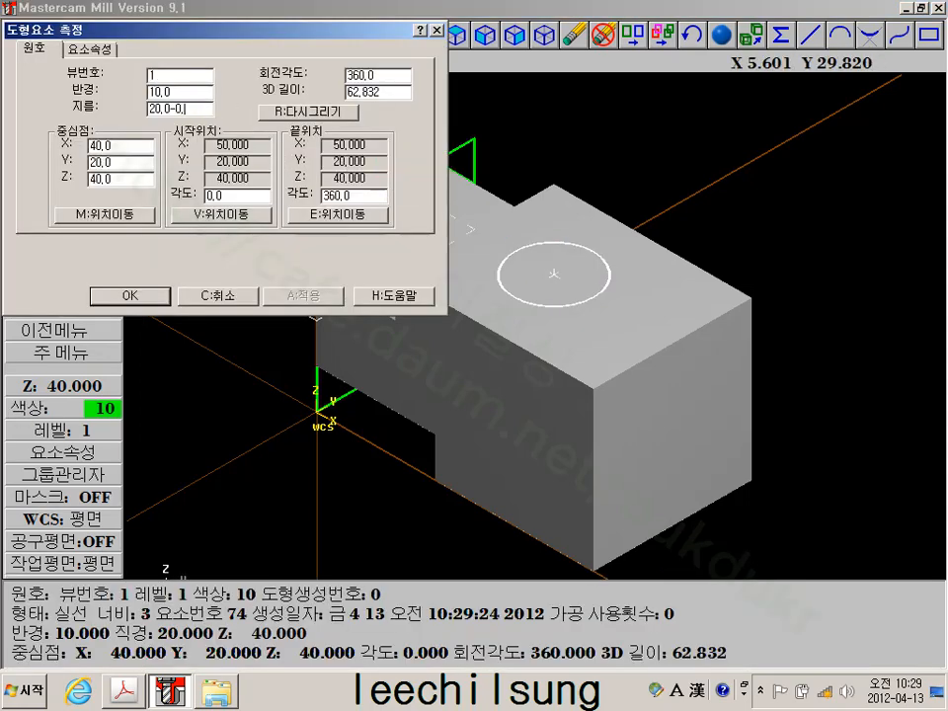
{"action": "type", "text": "-0,01"}
{"action": "key", "text": "Tab"}
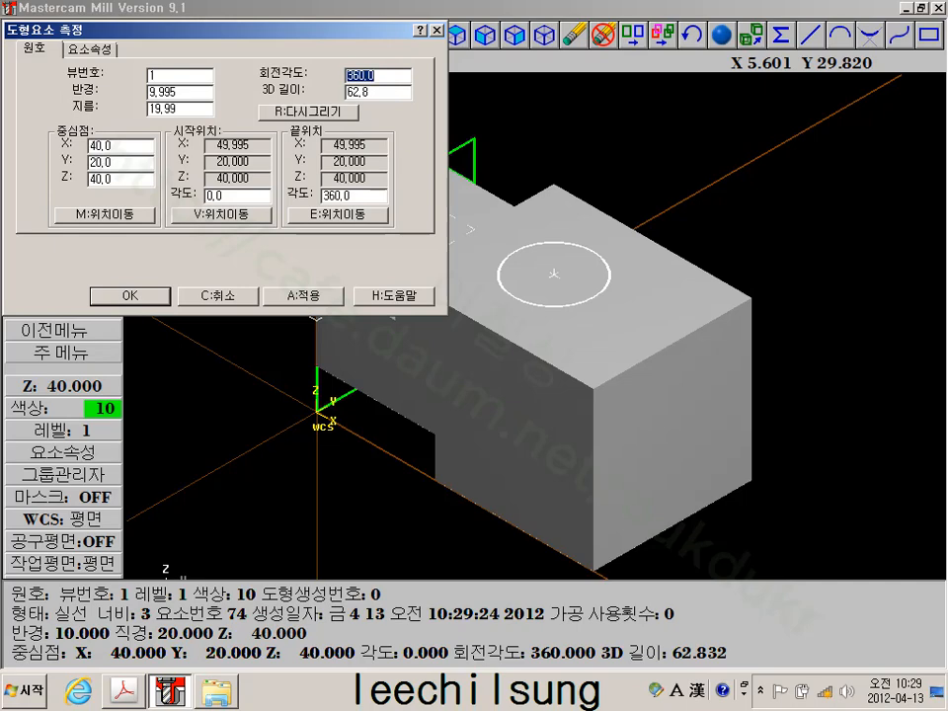
{"action": "left_click", "coordinate": [210, 292]}
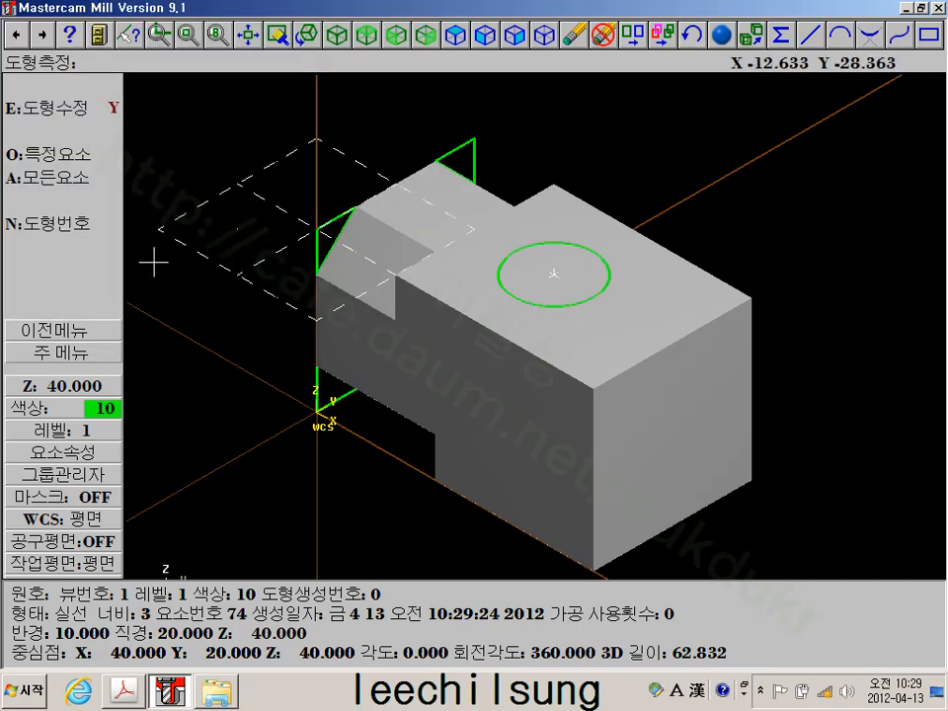
Extrude-cut the radius 10 circle on the top face downward through the whole block
{"action": "left_click", "coordinate": [92, 351]}
{"action": "left_click", "coordinate": [72, 248]}
{"action": "left_click", "coordinate": [71, 85]}
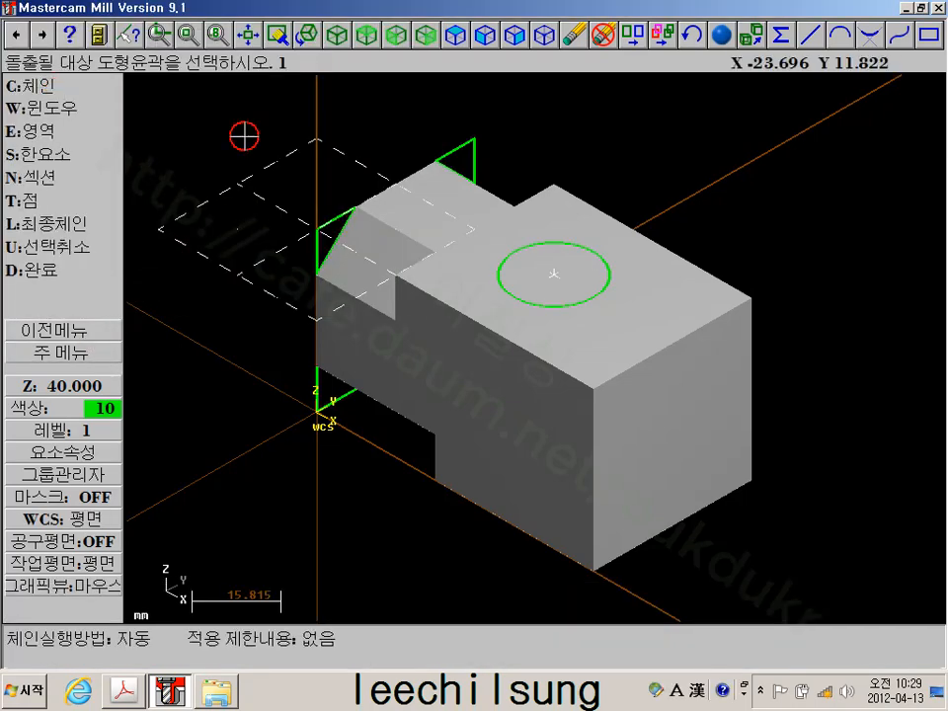
{"action": "left_click", "coordinate": [514, 240]}
{"action": "left_click", "coordinate": [59, 223]}
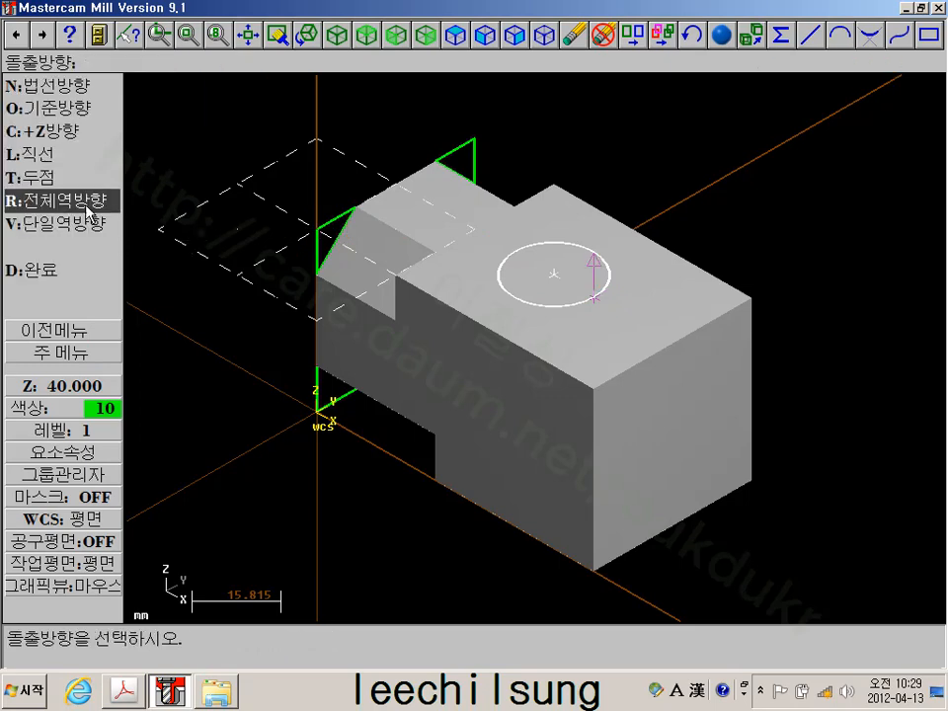
{"action": "left_click", "coordinate": [61, 268]}
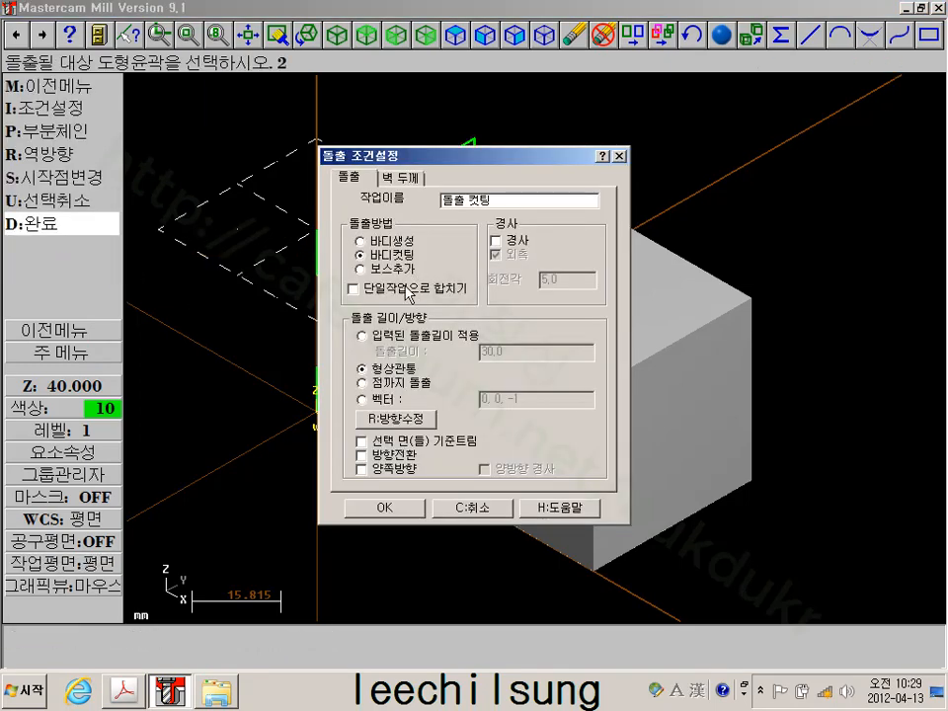
{"action": "left_click", "coordinate": [387, 512]}
{"action": "scroll", "coordinate": [637, 220], "scroll_direction": "up", "scroll_amount": 2}
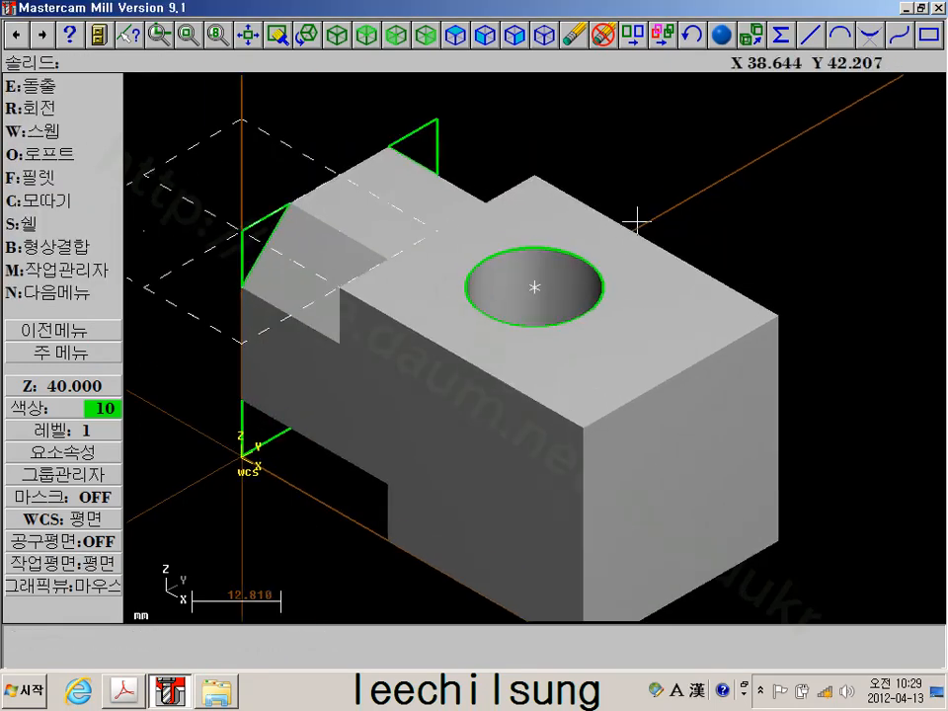
{"action": "middle_click_drag", "start_coordinate": [642, 208], "coordinate": [654, 184]}
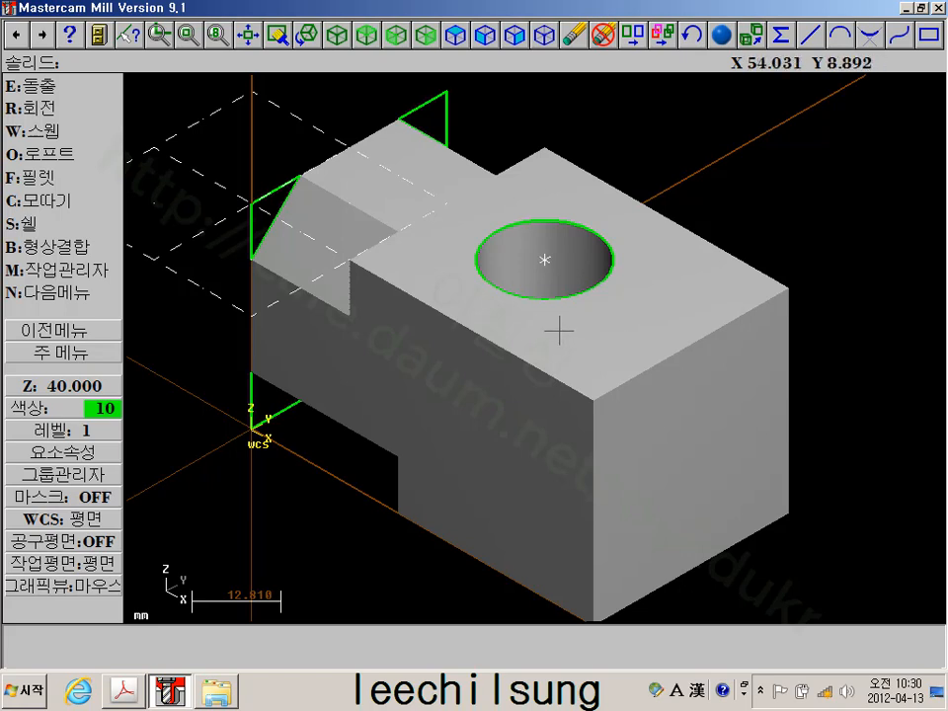
{"action": "scroll", "coordinate": [559, 332], "scroll_direction": "down", "scroll_amount": 1}
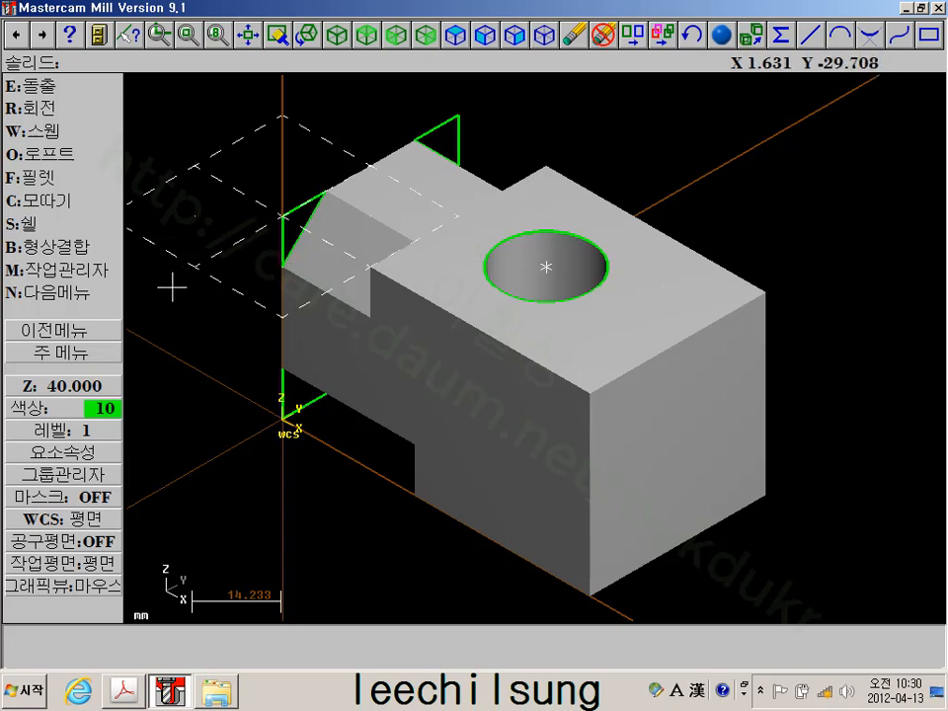
Place a rectangle 30 wide and 40 high on the top face, anchoring its right-side midpoint at the midpoint of the X70 end's top edge
{"action": "left_click", "coordinate": [102, 357]}
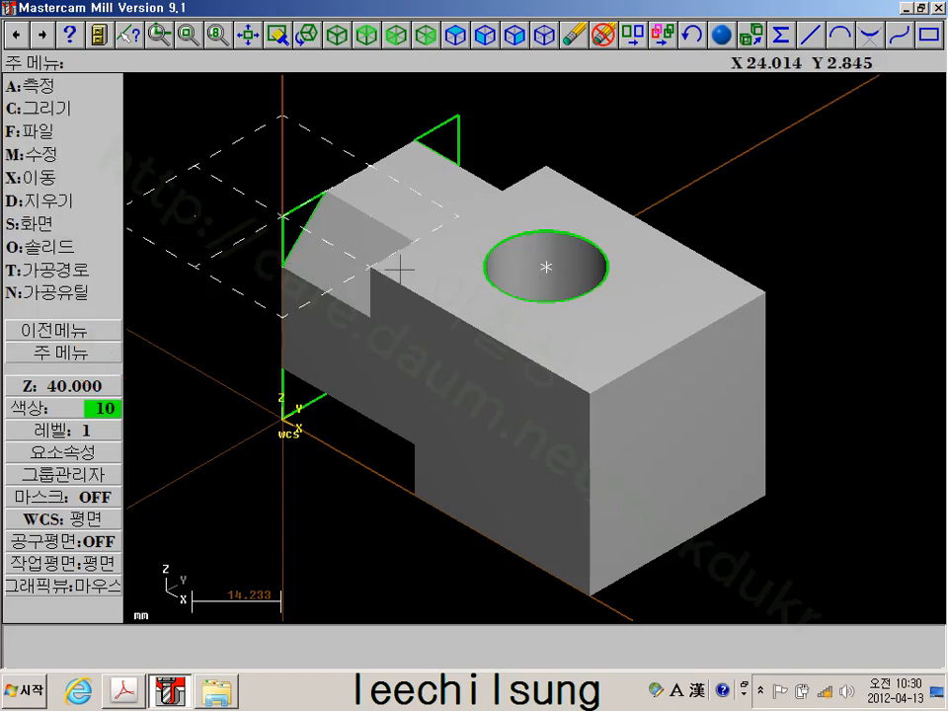
{"action": "left_click", "coordinate": [66, 111]}
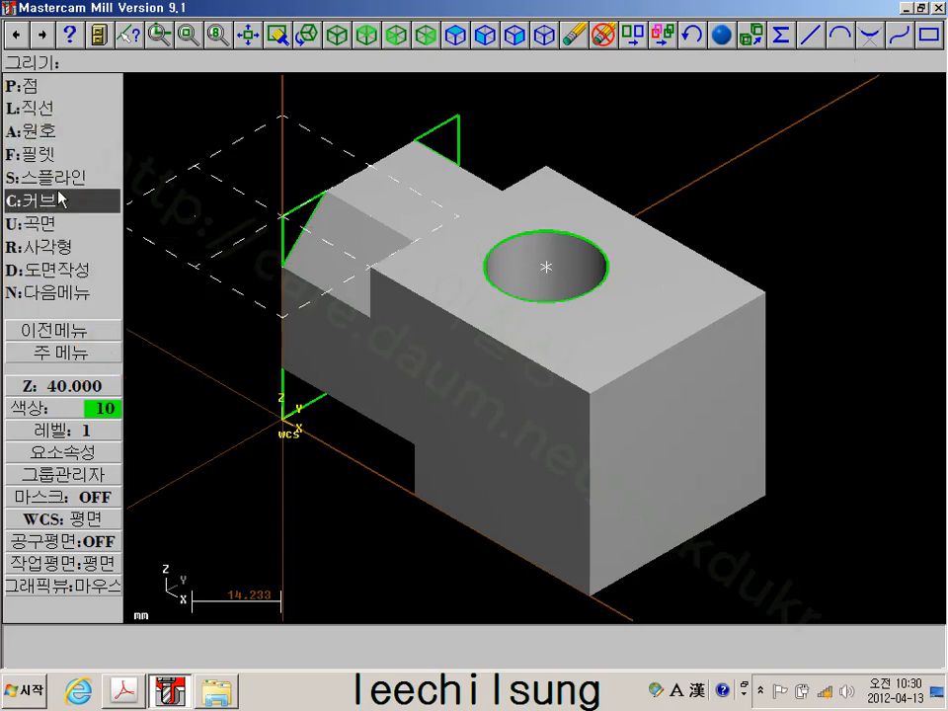
{"action": "left_click", "coordinate": [59, 247]}
{"action": "left_click", "coordinate": [51, 95]}
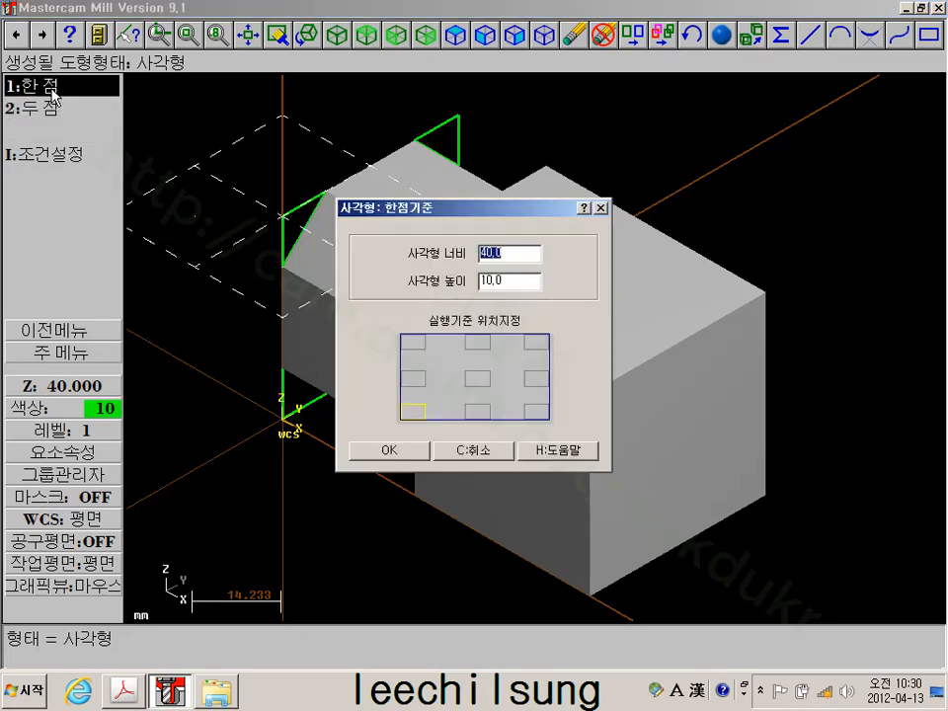
{"action": "left_click", "coordinate": [537, 382]}
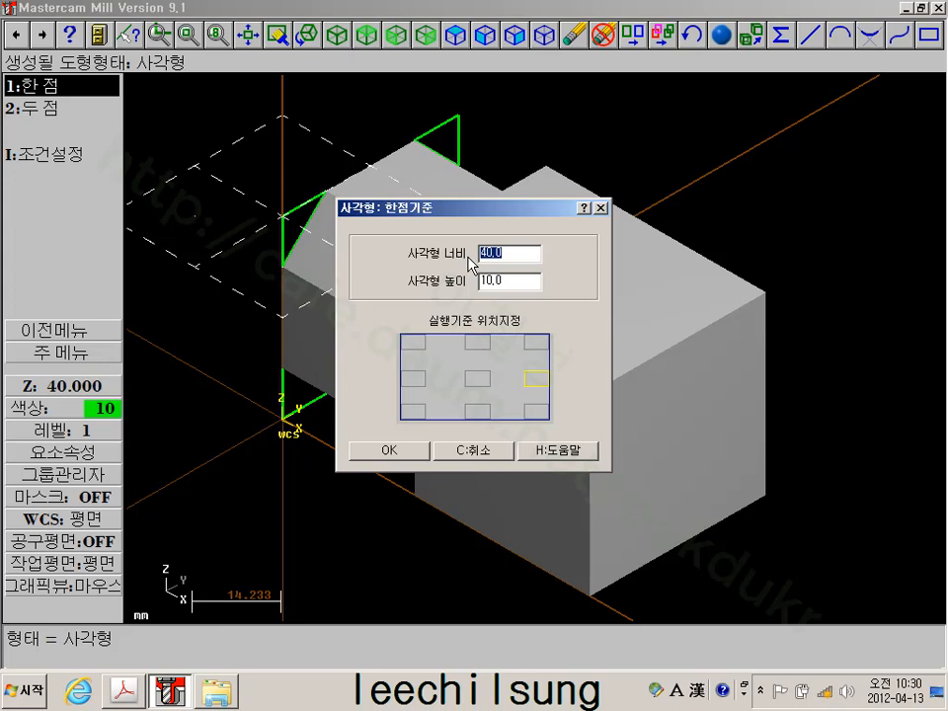
{"action": "type", "text": "30"}
{"action": "key", "text": "Tab"}
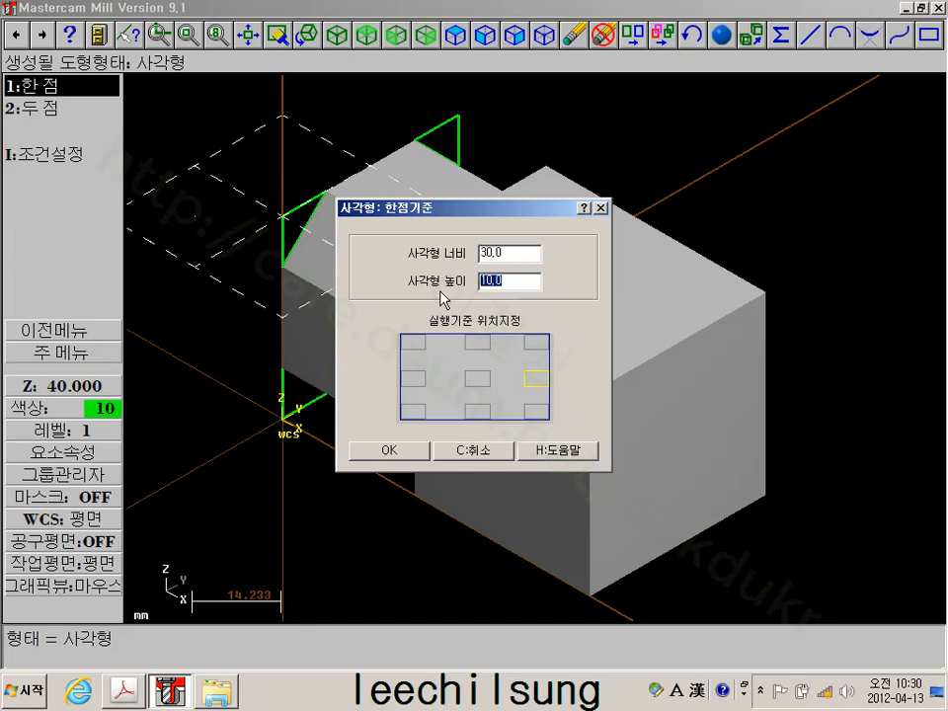
{"action": "type", "text": "40"}
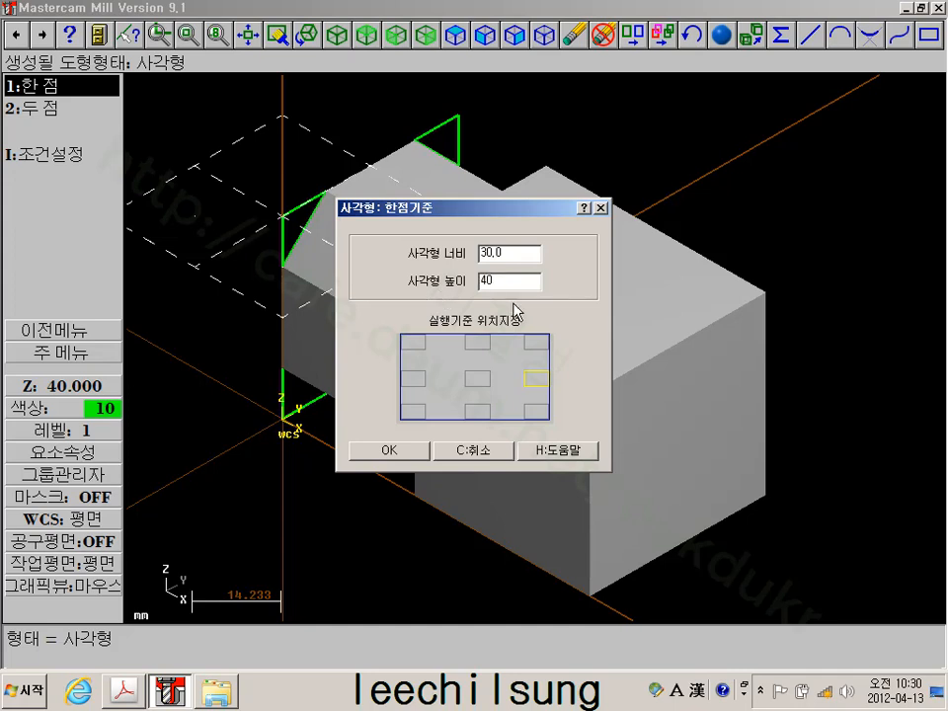
{"action": "left_click", "coordinate": [383, 450]}
{"action": "key", "text": "m"}
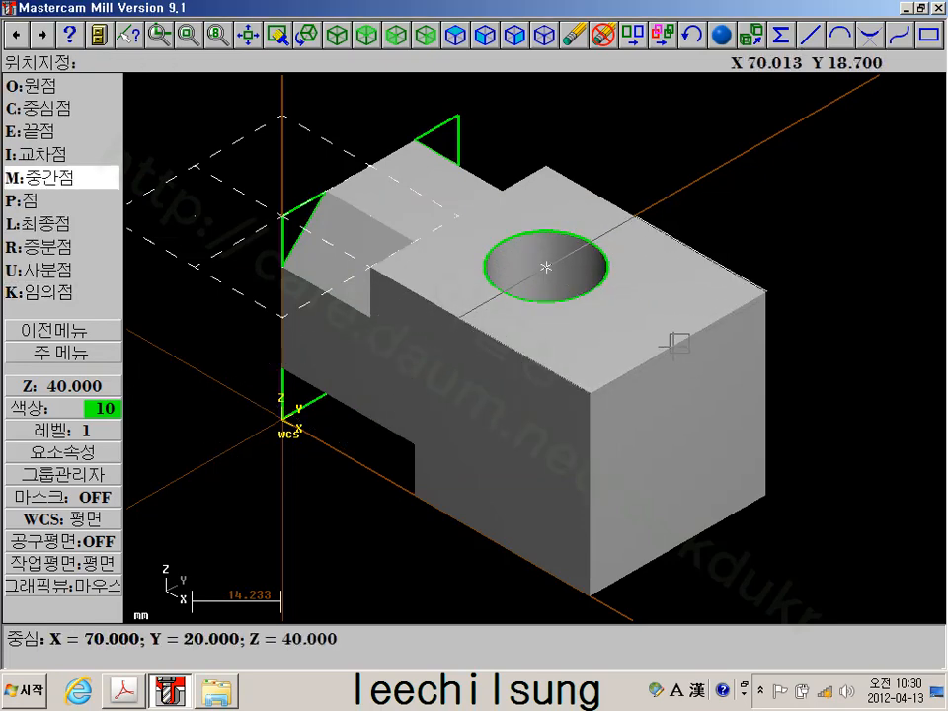
{"action": "key", "text": "k"}
{"action": "scroll", "coordinate": [774, 218], "scroll_direction": "up", "scroll_amount": 2}
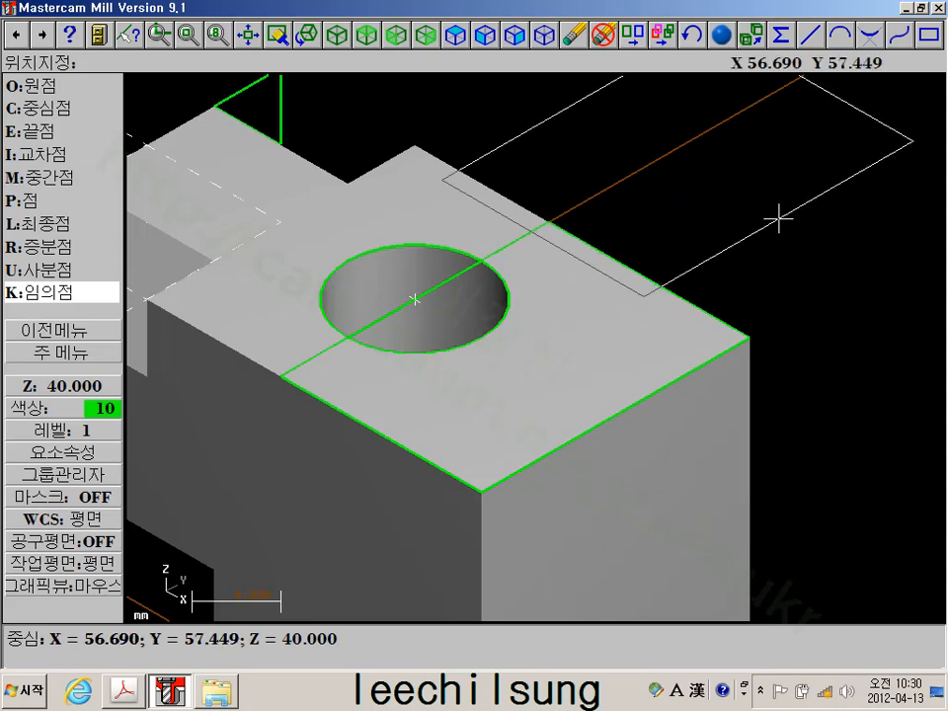
{"action": "key", "text": "e"}
{"action": "key", "text": "k"}
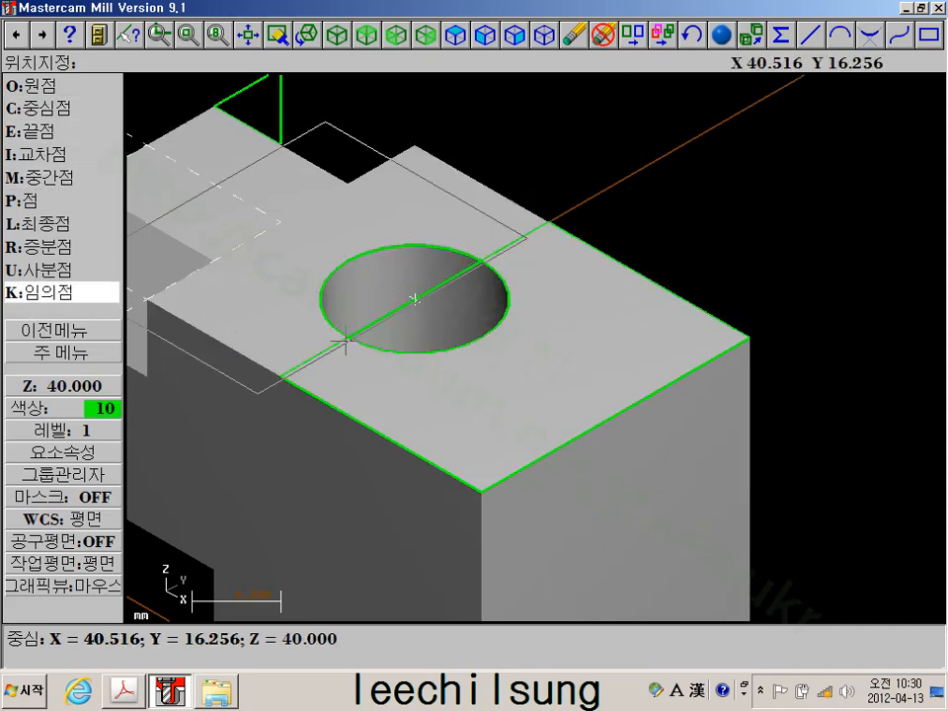
{"action": "key", "text": "e"}
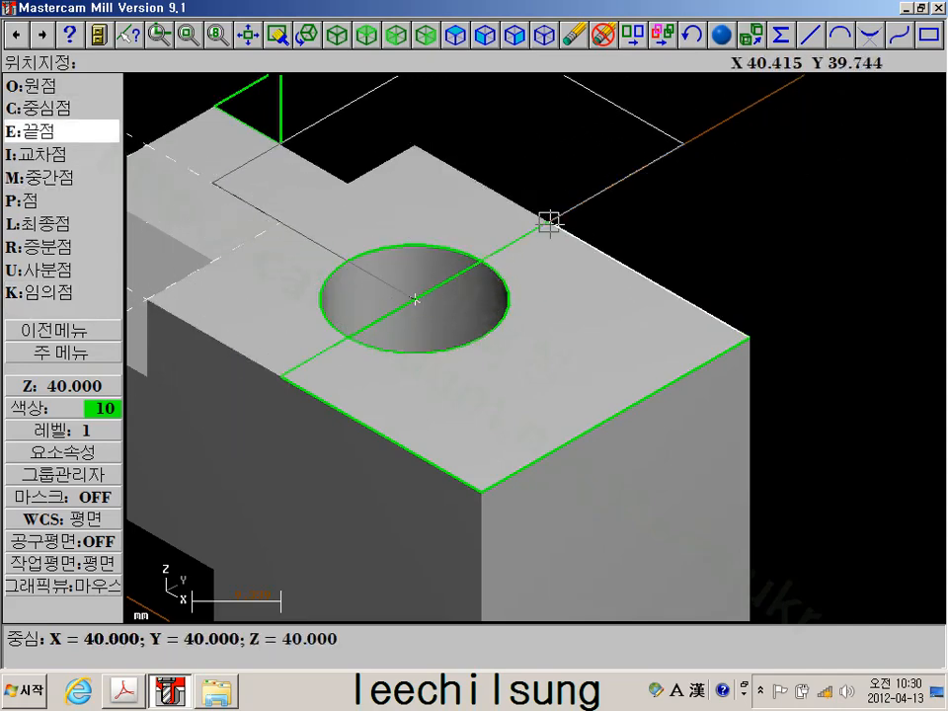
{"action": "key", "text": "k"}
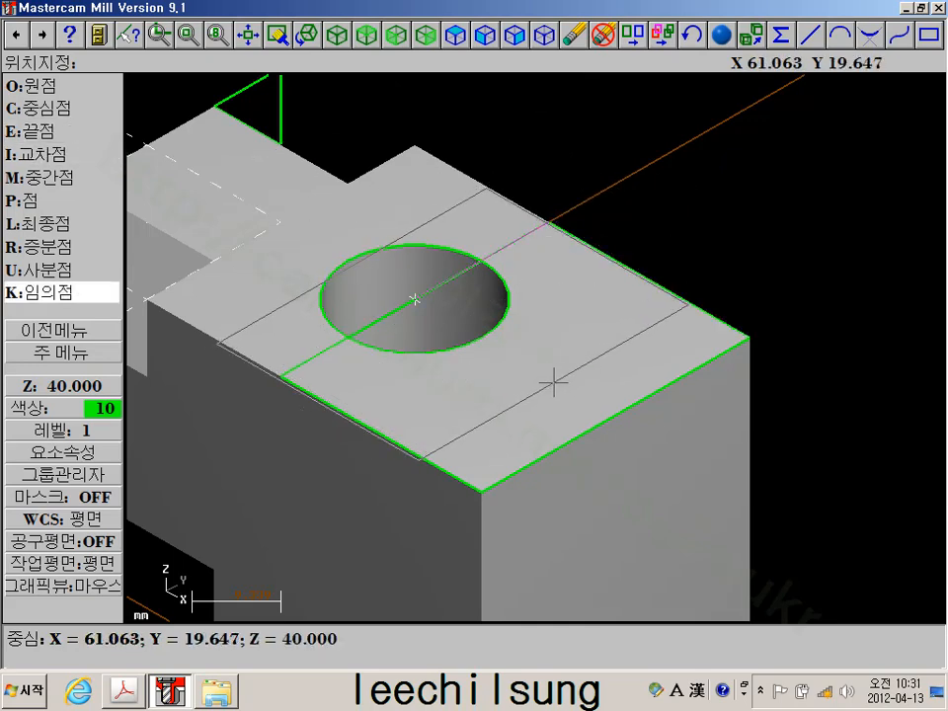
Add a rectangle 10 wide and 40 high, its right-side midpoint anchored at the midpoint of the X70 end's top edge
{"action": "left_click", "coordinate": [60, 327]}
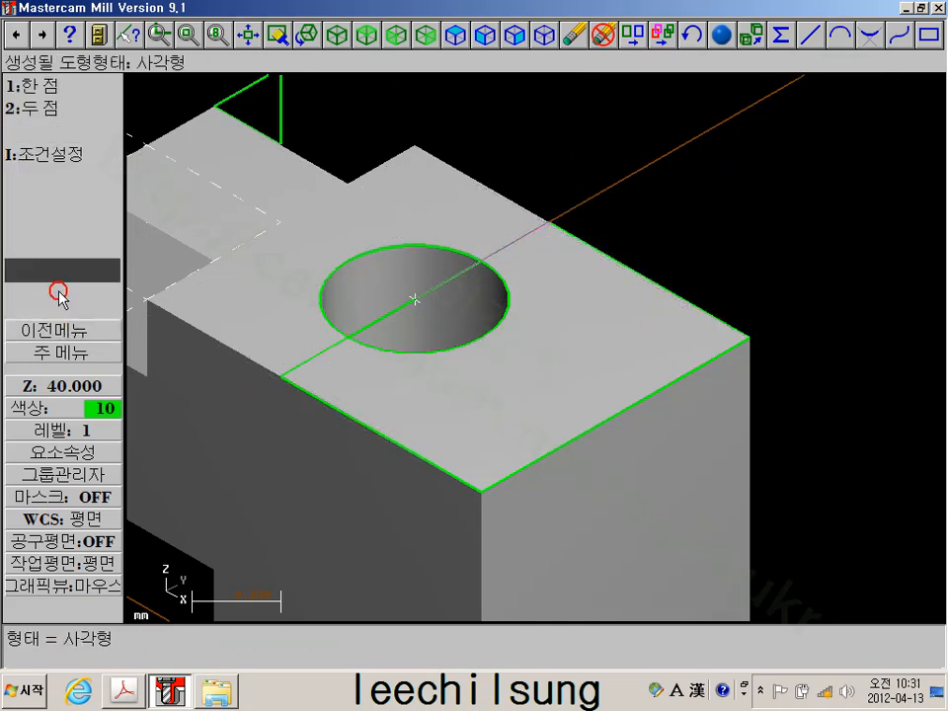
{"action": "left_click", "coordinate": [53, 91]}
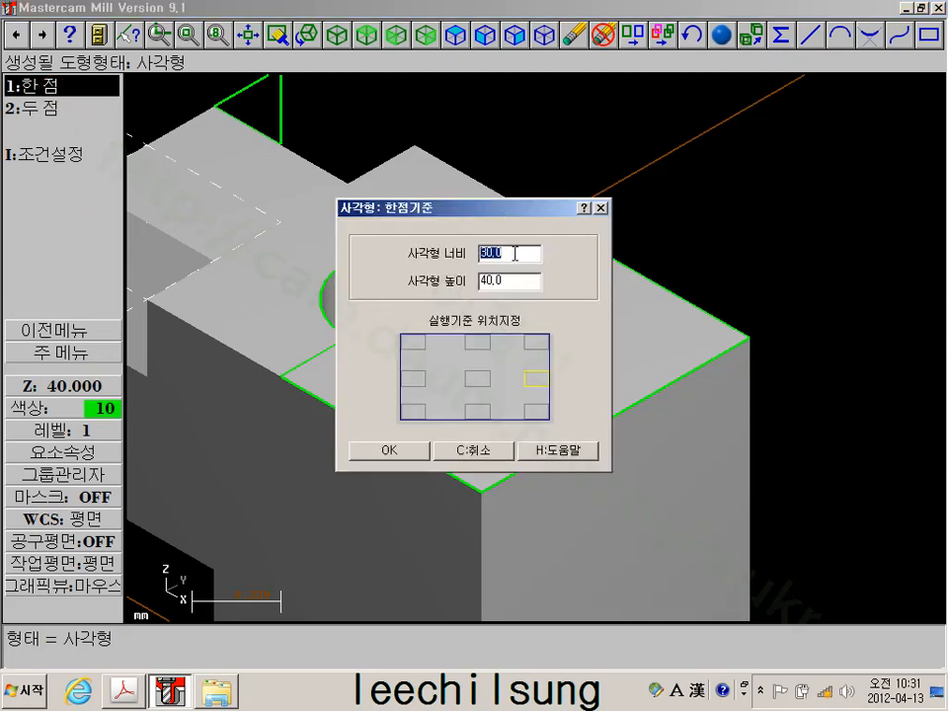
{"action": "type", "text": "10"}
{"action": "key", "text": "Return"}
{"action": "key", "text": "m"}
{"action": "left_click", "coordinate": [609, 415]}
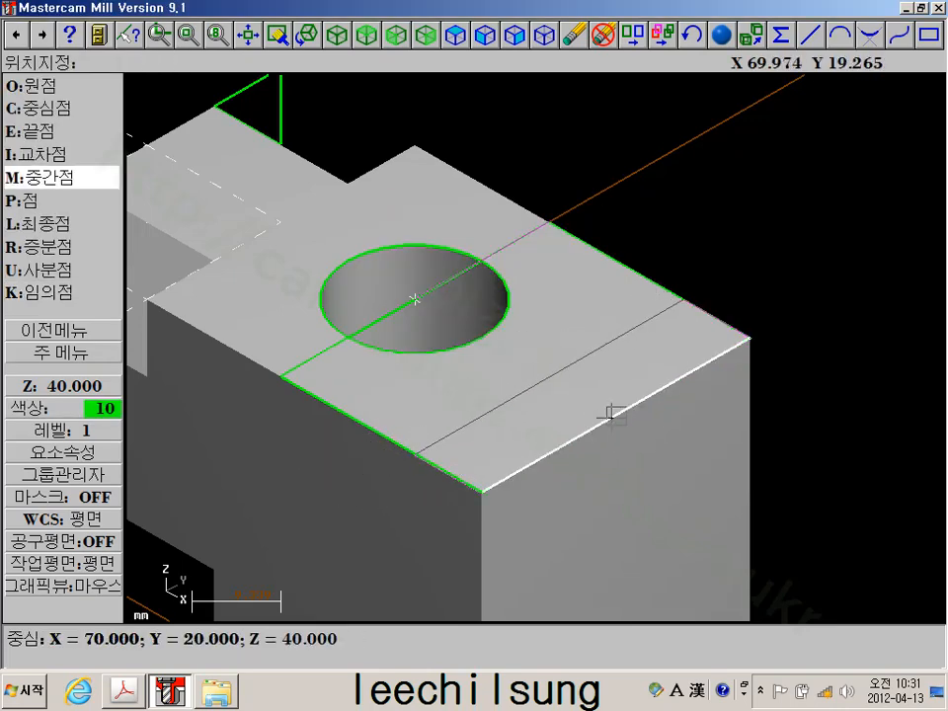
{"action": "left_click", "coordinate": [29, 353]}
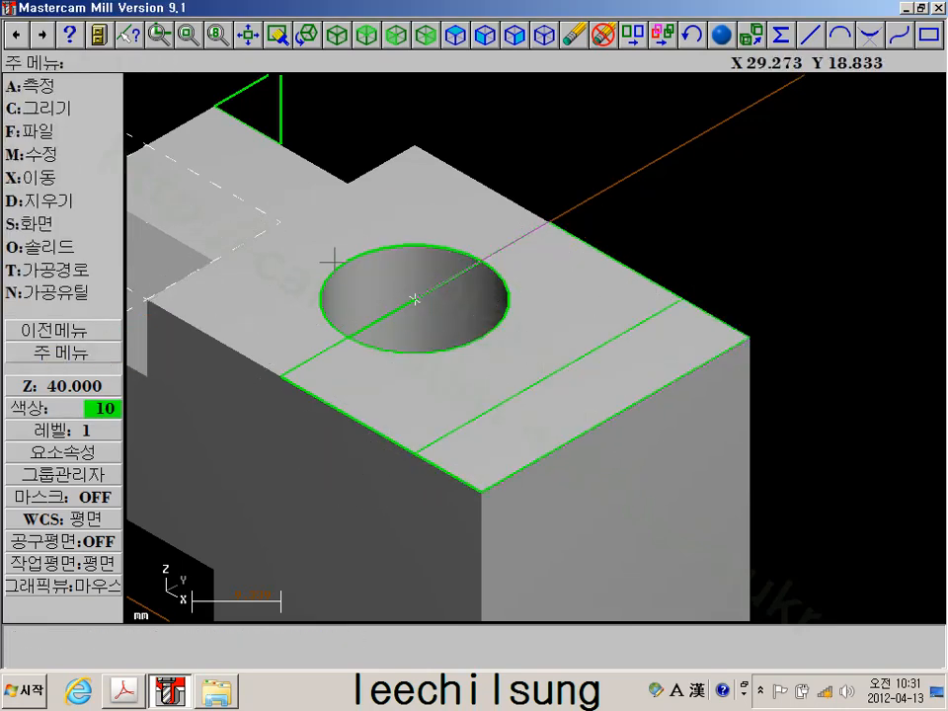
{"action": "left_click", "coordinate": [61, 110]}
{"action": "left_click", "coordinate": [61, 107]}
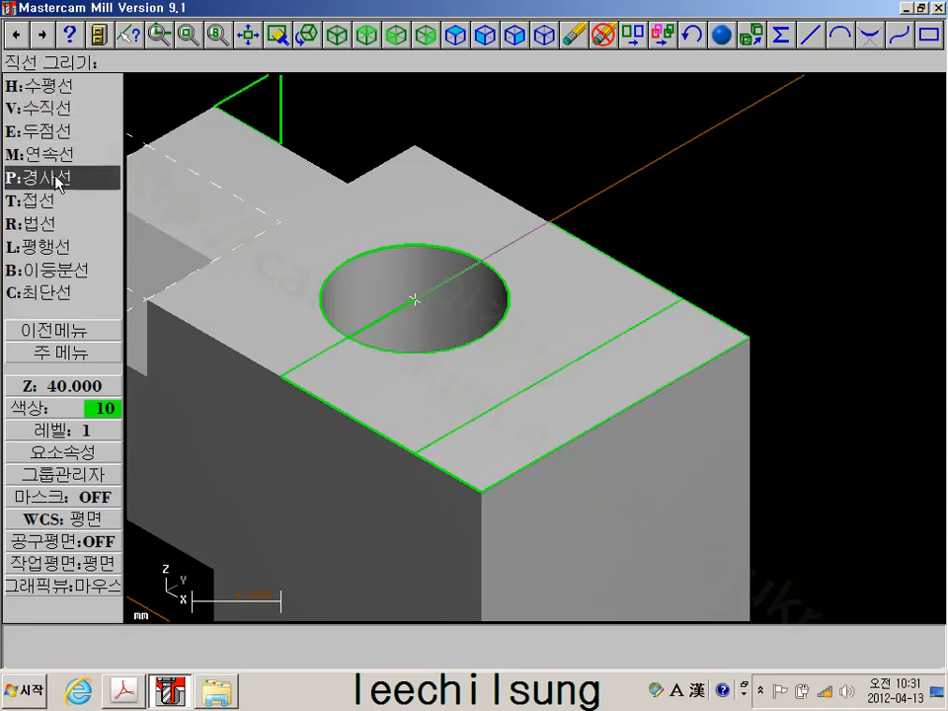
{"action": "left_click", "coordinate": [57, 131]}
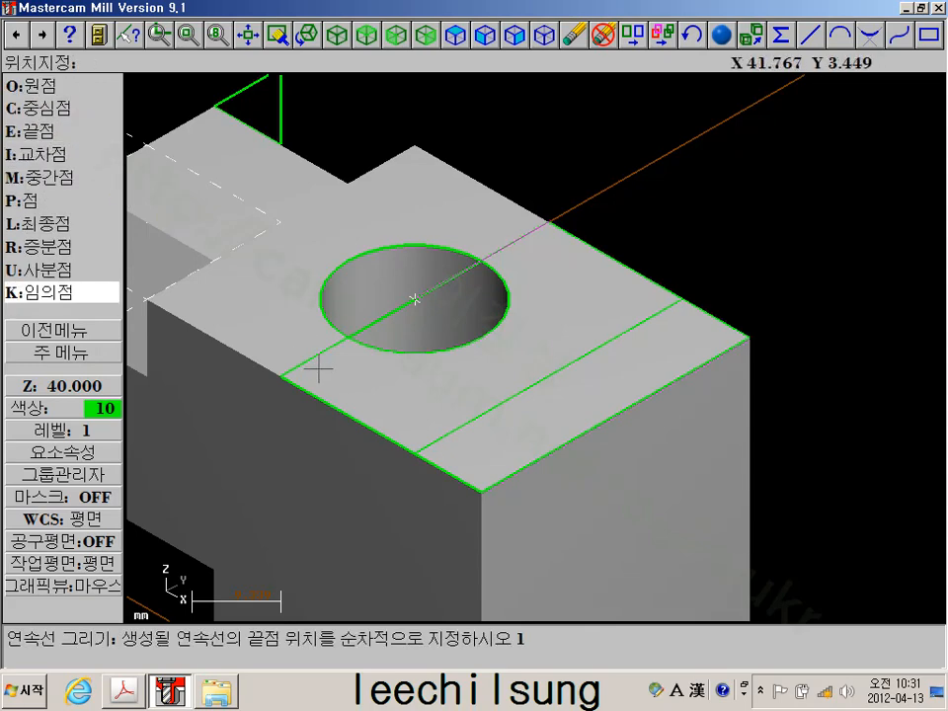
{"action": "left_click", "coordinate": [277, 376]}
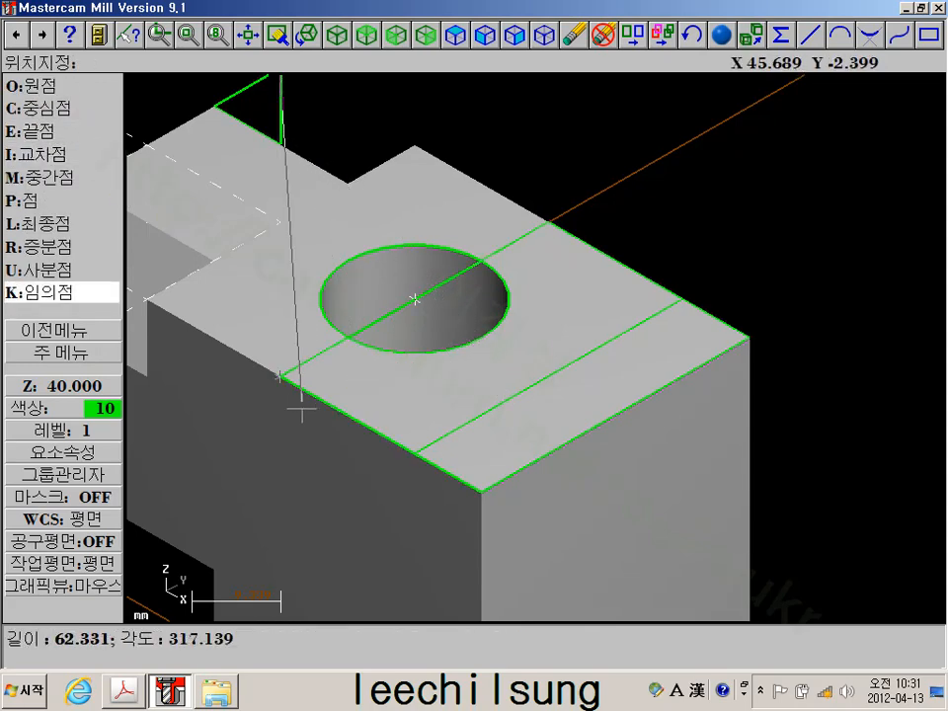
{"action": "scroll", "coordinate": [301, 412], "scroll_direction": "down", "scroll_amount": 2}
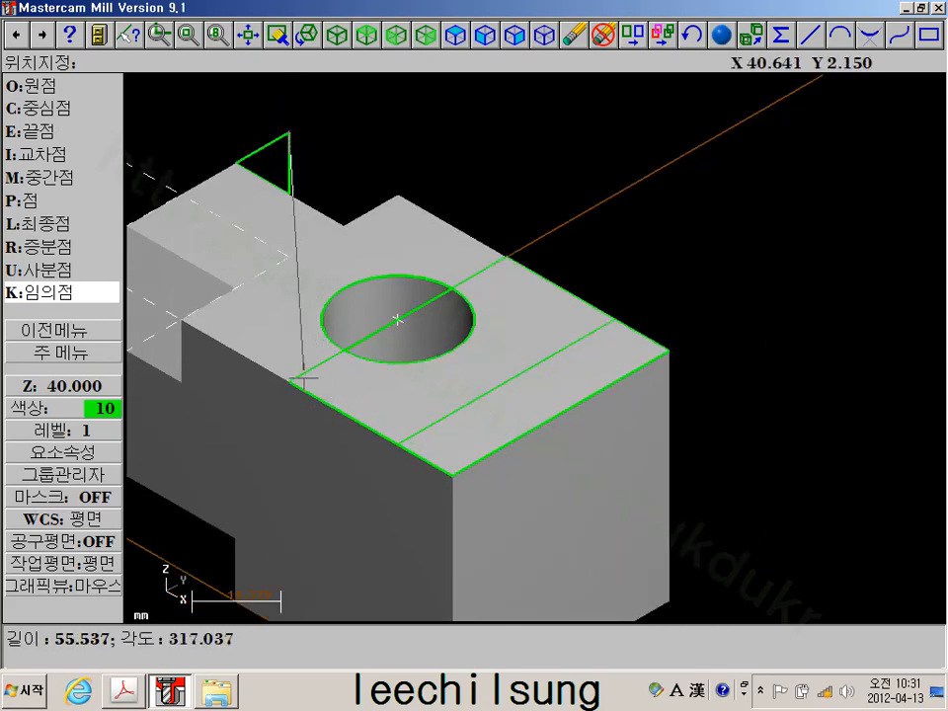
{"action": "left_click", "coordinate": [99, 332]}
Draw two connected lines on the top face between the 30-wide rectangle's inner corners, passing through the midpoint of the 10-wide rectangle's inner edge
{"action": "scroll", "coordinate": [374, 287], "scroll_direction": "down", "scroll_amount": 2}
{"action": "scroll", "coordinate": [321, 365], "scroll_direction": "up", "scroll_amount": 2}
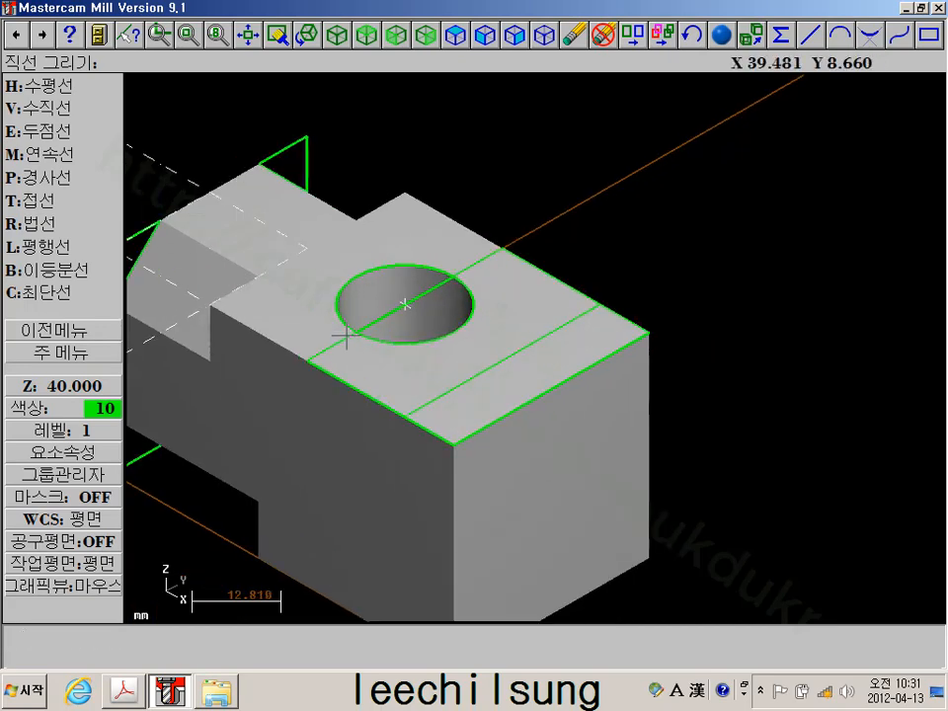
{"action": "middle_click_drag", "start_coordinate": [511, 317], "coordinate": [570, 306]}
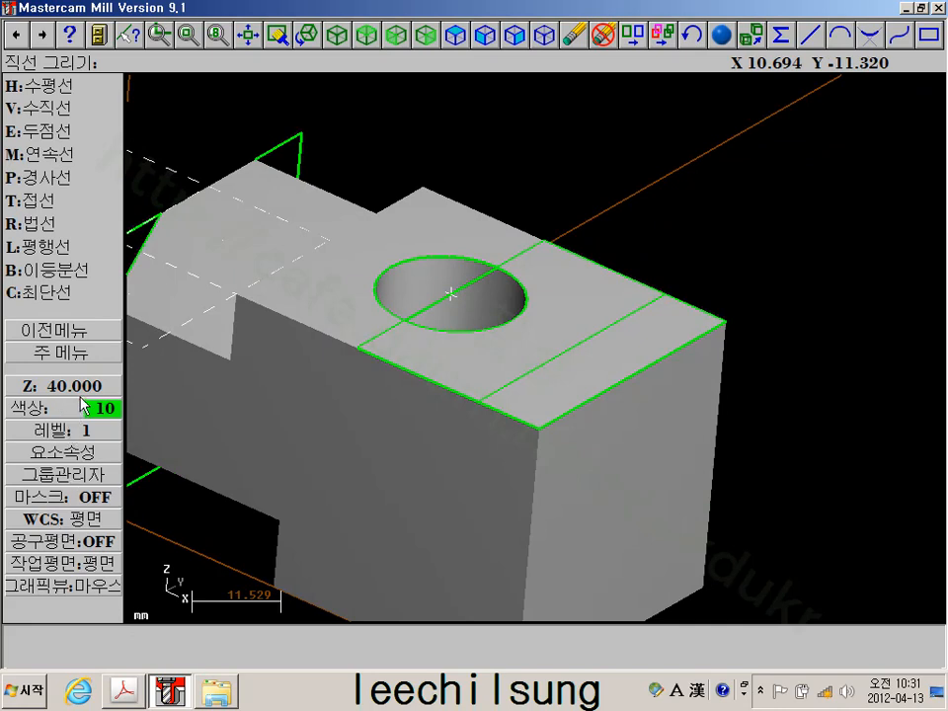
{"action": "left_click", "coordinate": [85, 154]}
{"action": "key", "text": "e"}
{"action": "left_click", "coordinate": [547, 240]}
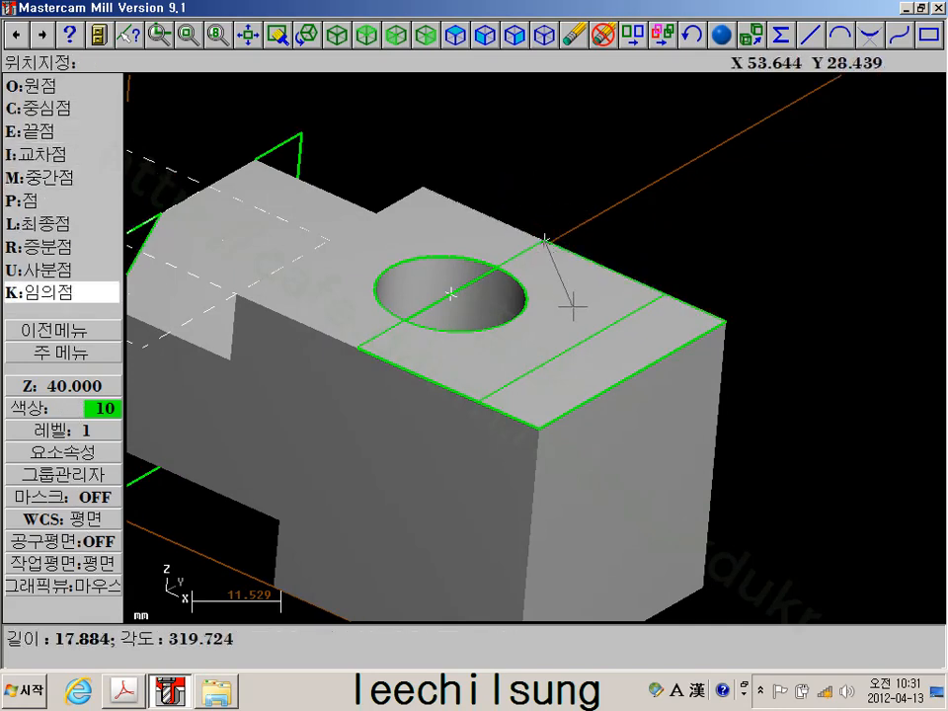
{"action": "key", "text": "m"}
{"action": "left_click", "coordinate": [571, 347]}
{"action": "left_click", "coordinate": [571, 348]}
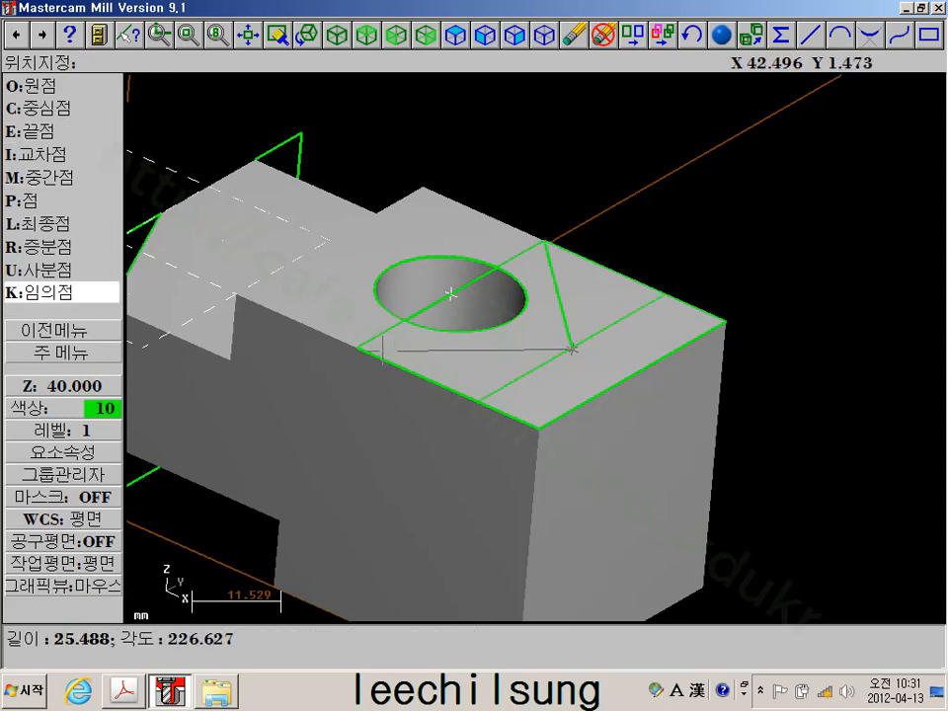
{"action": "left_click", "coordinate": [356, 348]}
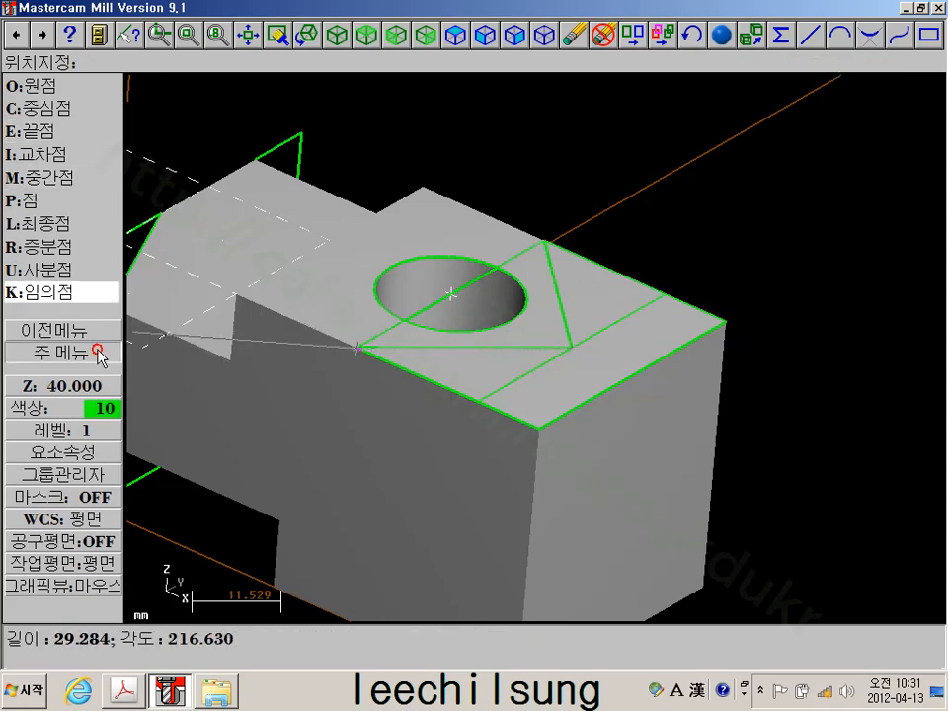
{"action": "left_click", "coordinate": [91, 355]}
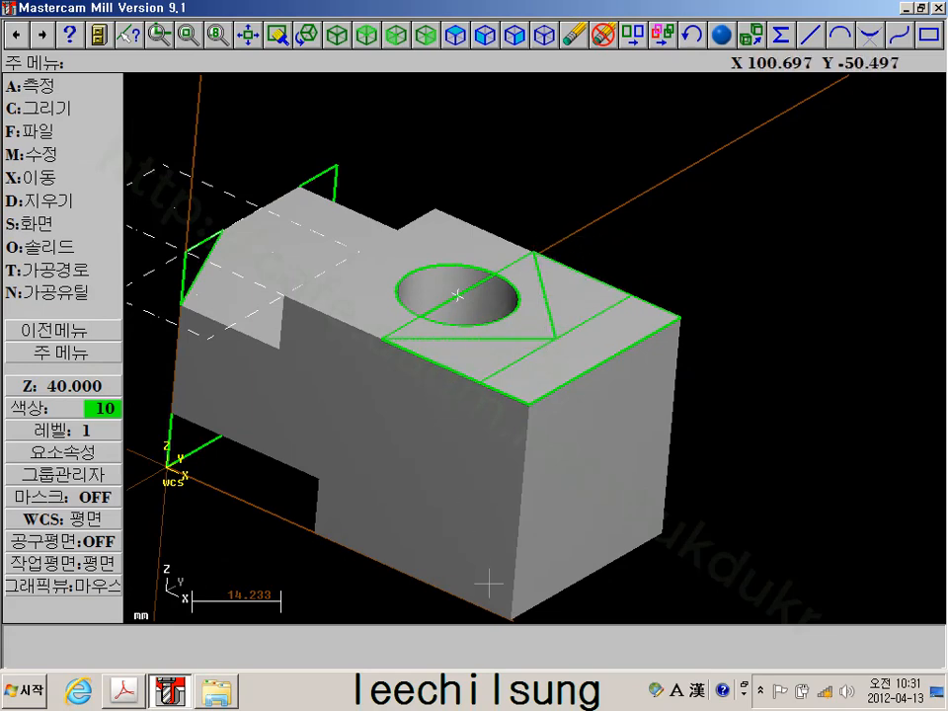
Set the construction plane to Front with its depth at the front face's bottom notch corner, Z 0
{"action": "middle_click_drag", "start_coordinate": [492, 589], "coordinate": [522, 526]}
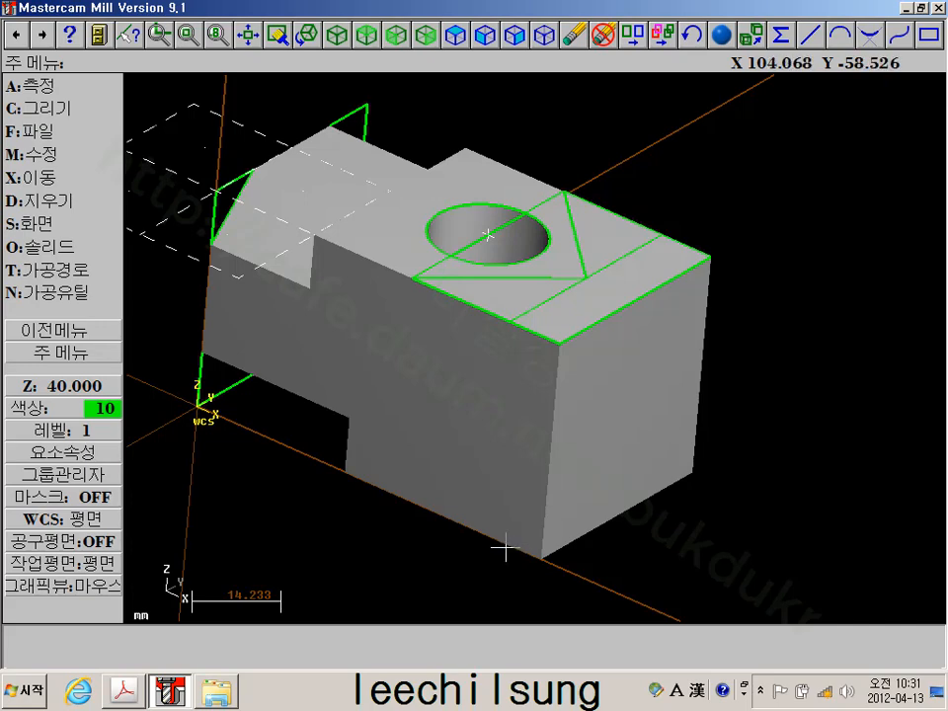
{"action": "left_click", "coordinate": [59, 563]}
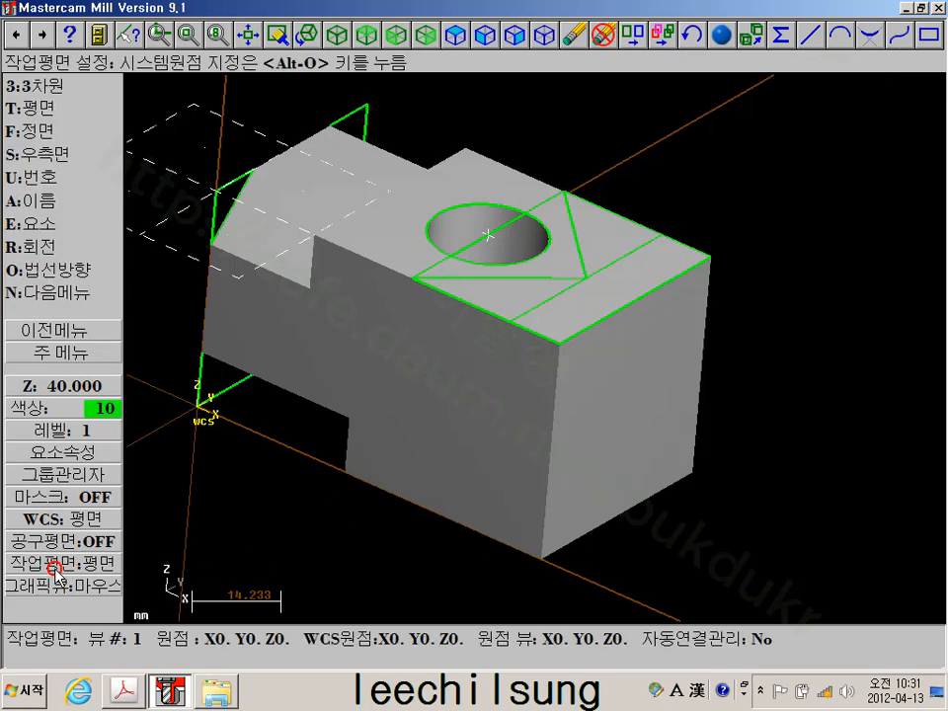
{"action": "left_click", "coordinate": [54, 131]}
{"action": "left_click", "coordinate": [60, 384]}
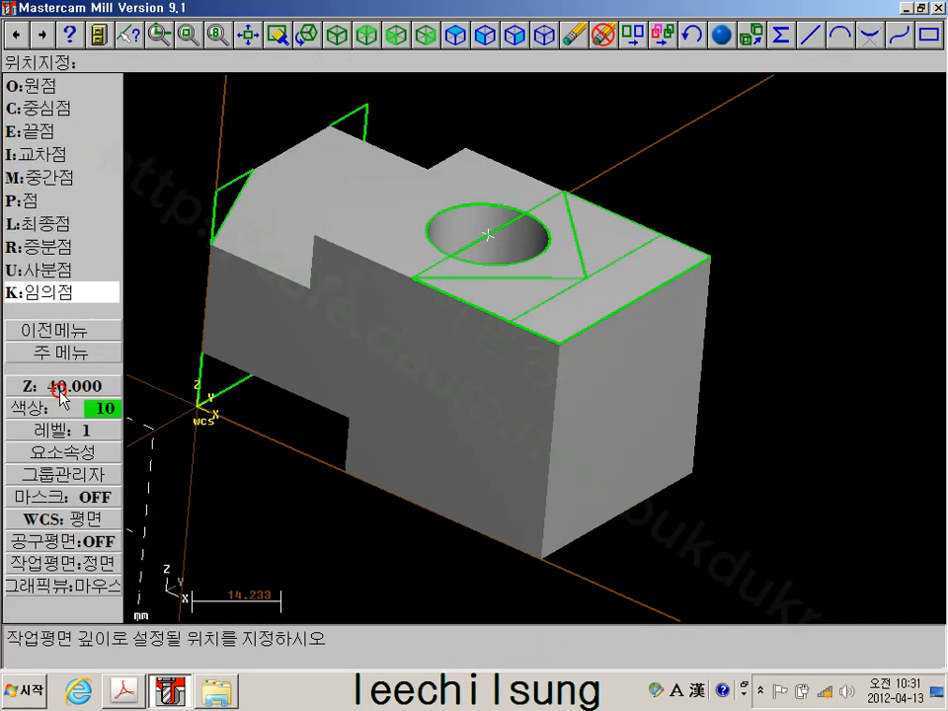
{"action": "left_click", "coordinate": [344, 474]}
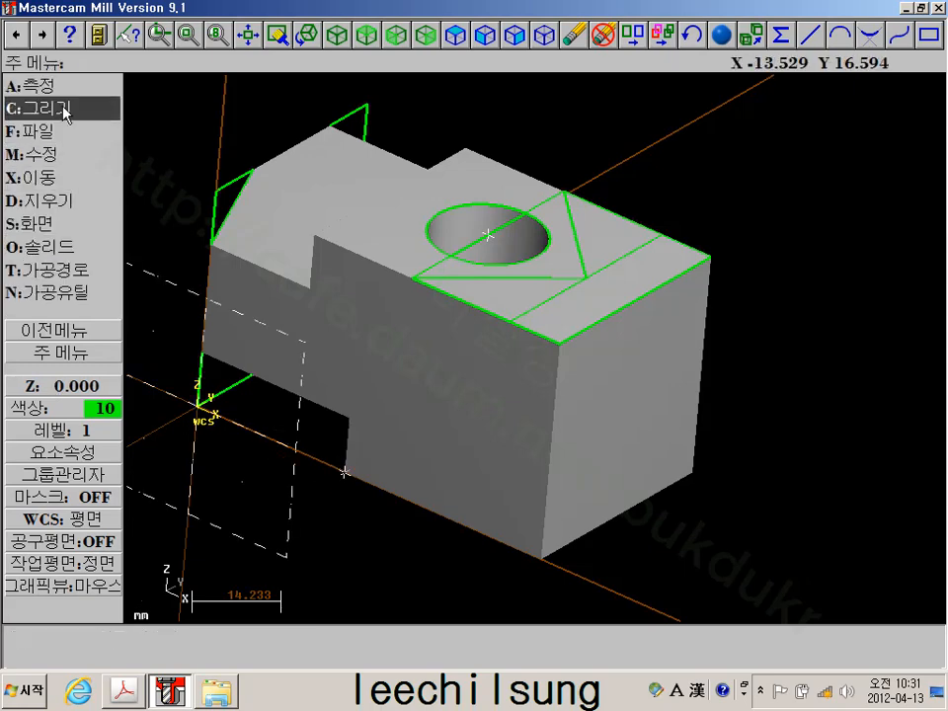
Draw a two-point line on the front face from the 30-wide rectangle's inner corner to a point offset X-10 from the X70 bottom corner
{"action": "left_click", "coordinate": [63, 109]}
{"action": "left_click", "coordinate": [53, 109]}
{"action": "left_click", "coordinate": [55, 131]}
{"action": "left_click", "coordinate": [57, 141]}
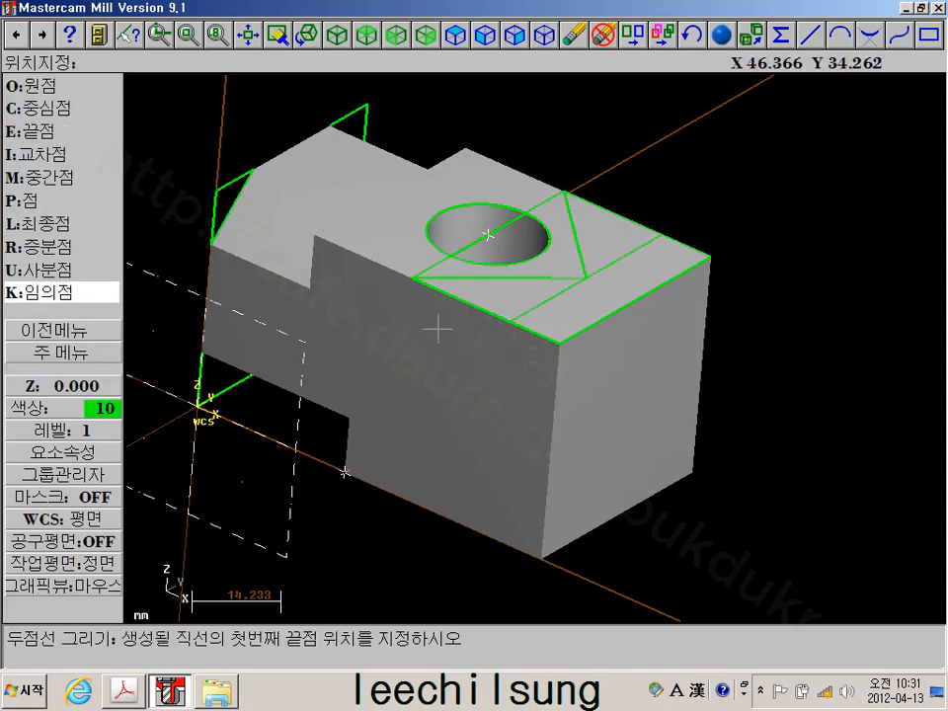
{"action": "left_click", "coordinate": [414, 278]}
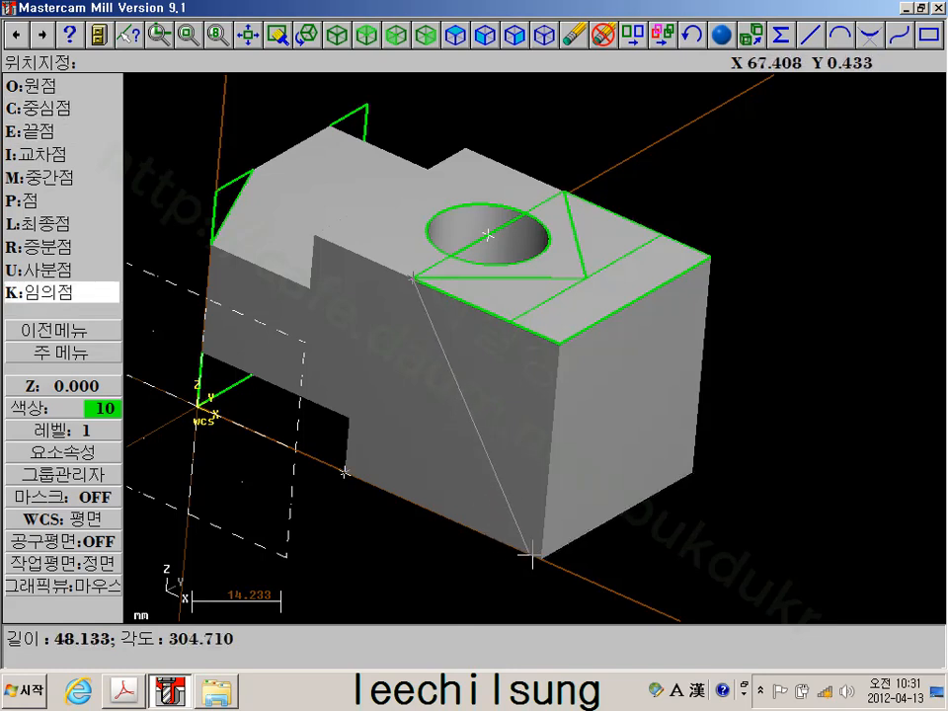
{"action": "key", "text": "r"}
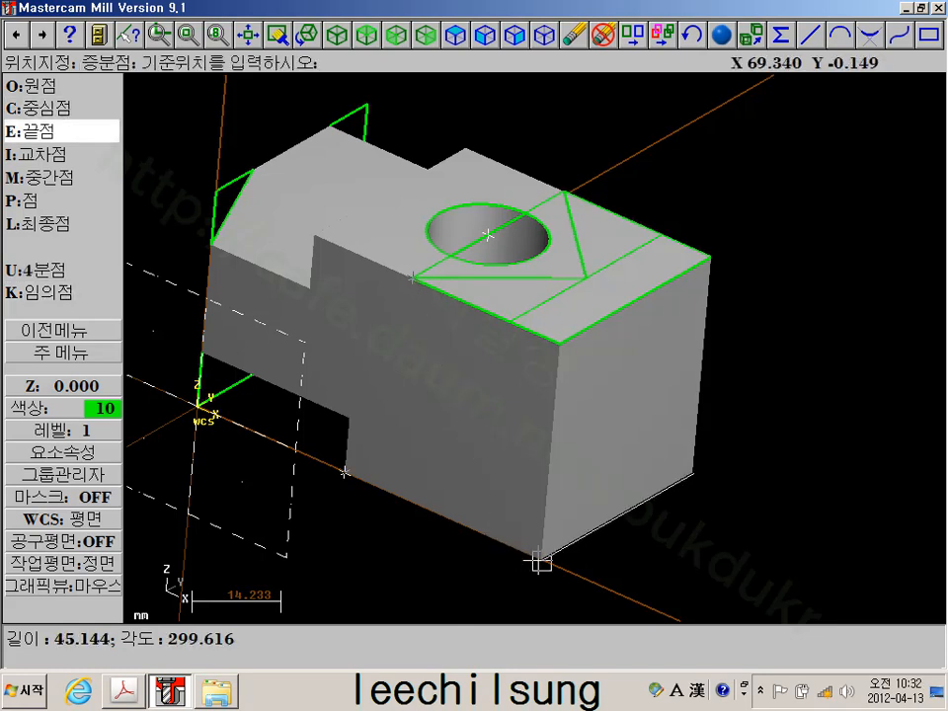
{"action": "left_click", "coordinate": [539, 559]}
{"action": "key", "text": "r"}
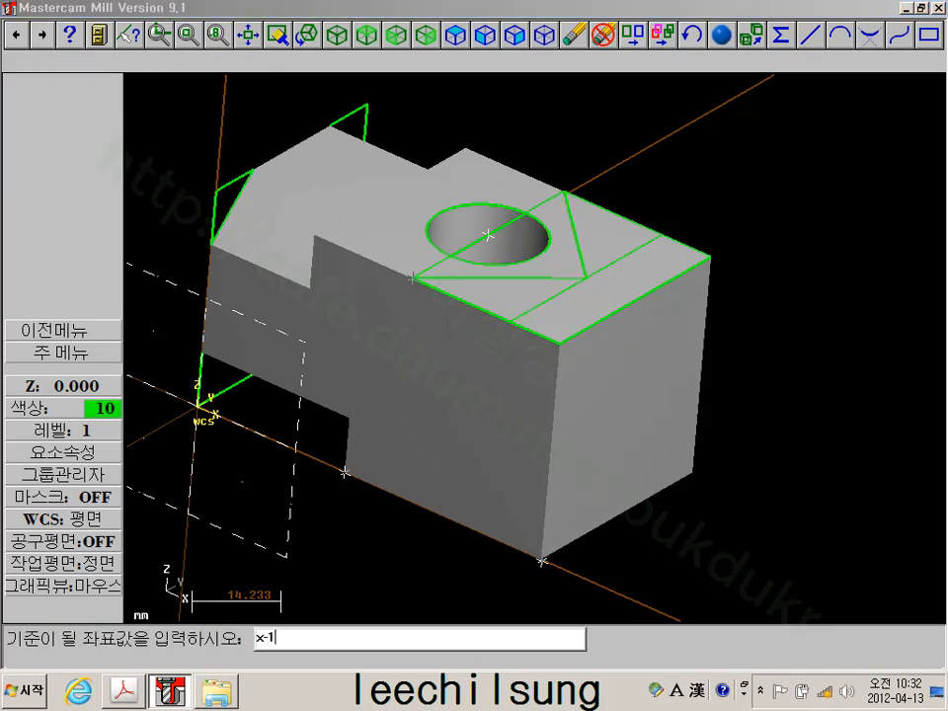
{"action": "type", "text": "x-1"}
{"action": "key", "text": "Return"}
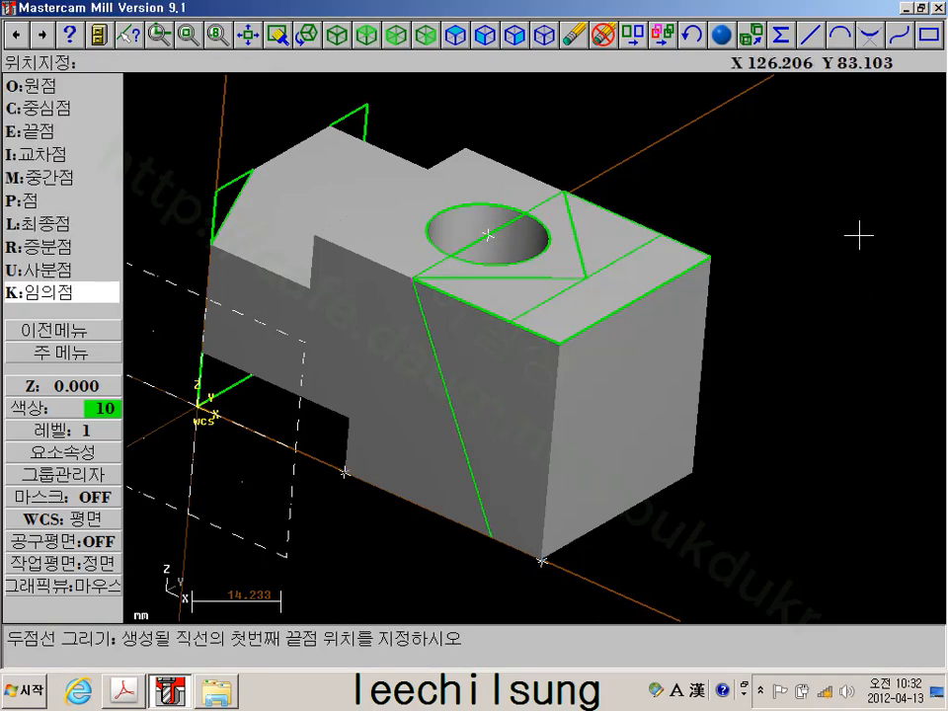
{"action": "scroll", "coordinate": [853, 237], "scroll_direction": "up", "scroll_amount": 1}
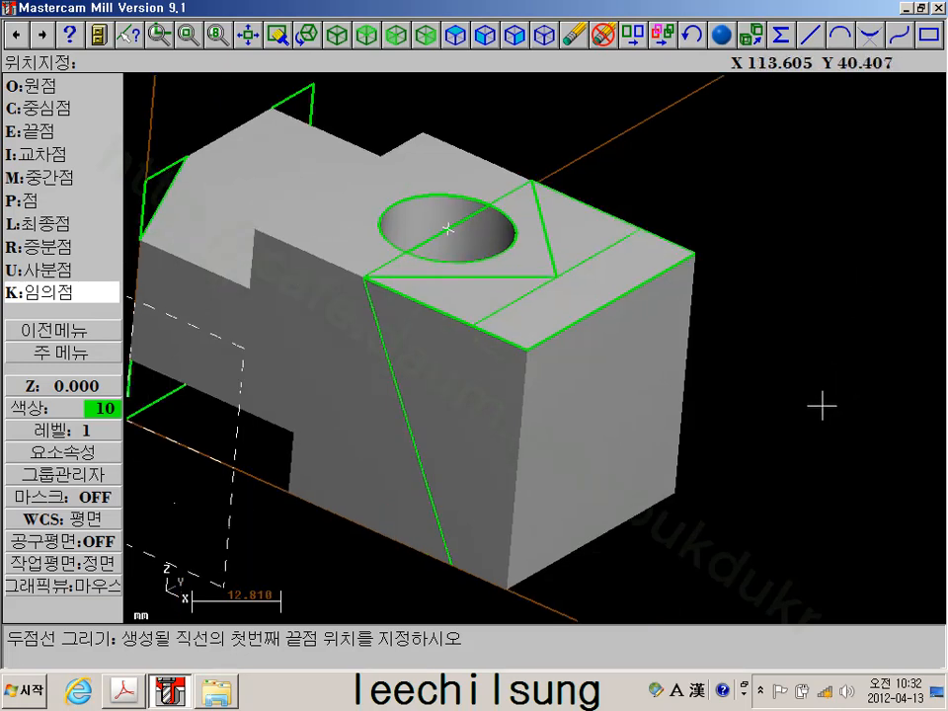
{"action": "scroll", "coordinate": [720, 333], "scroll_direction": "down", "scroll_amount": 1}
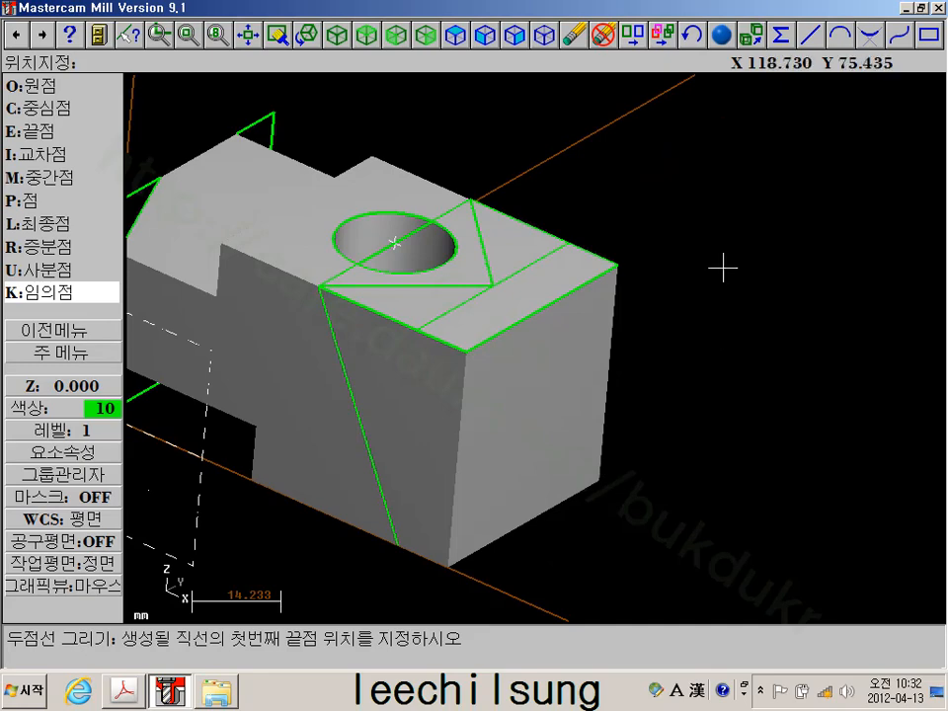
{"action": "middle_click_drag", "start_coordinate": [690, 385], "coordinate": [670, 383]}
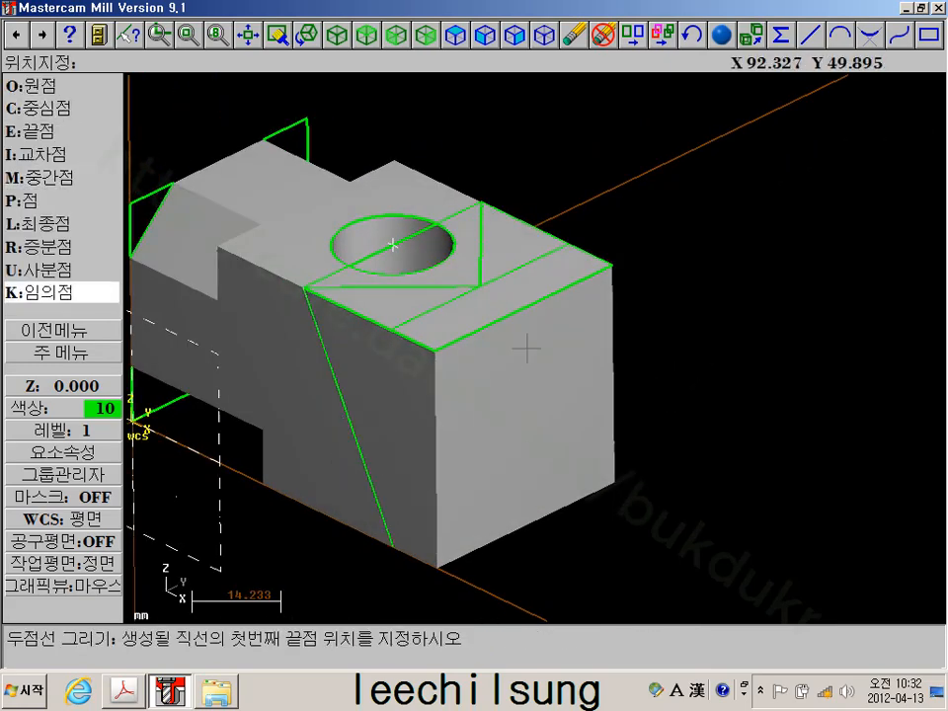
{"action": "left_click", "coordinate": [70, 353]}
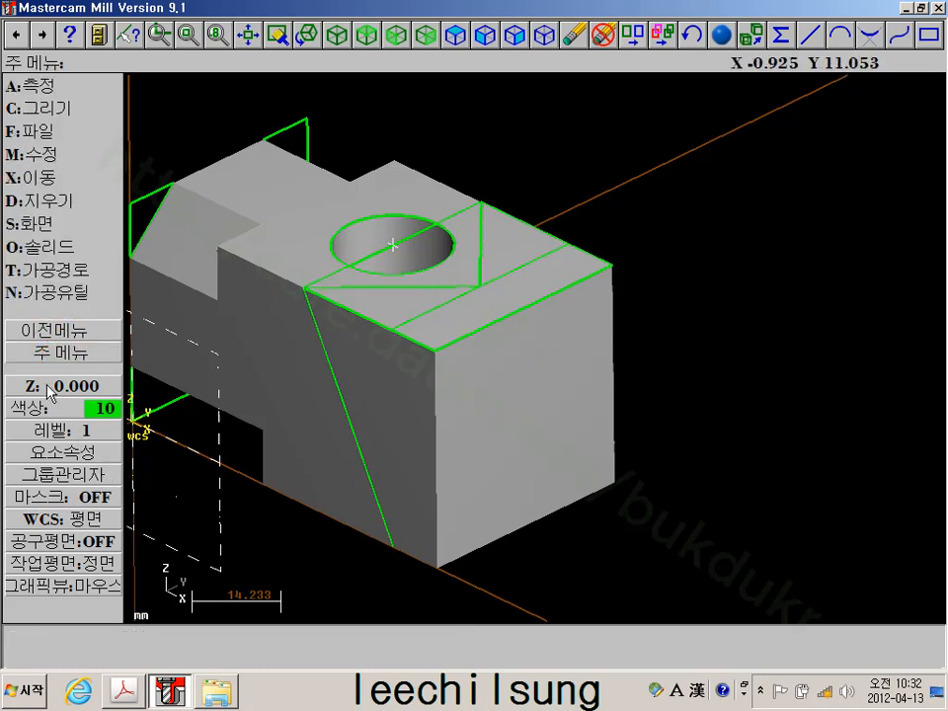
Set the depth at the back bottom corner, Z -40, and project a copy of the slanted front-face line to that construction depth
{"action": "left_click", "coordinate": [49, 387]}
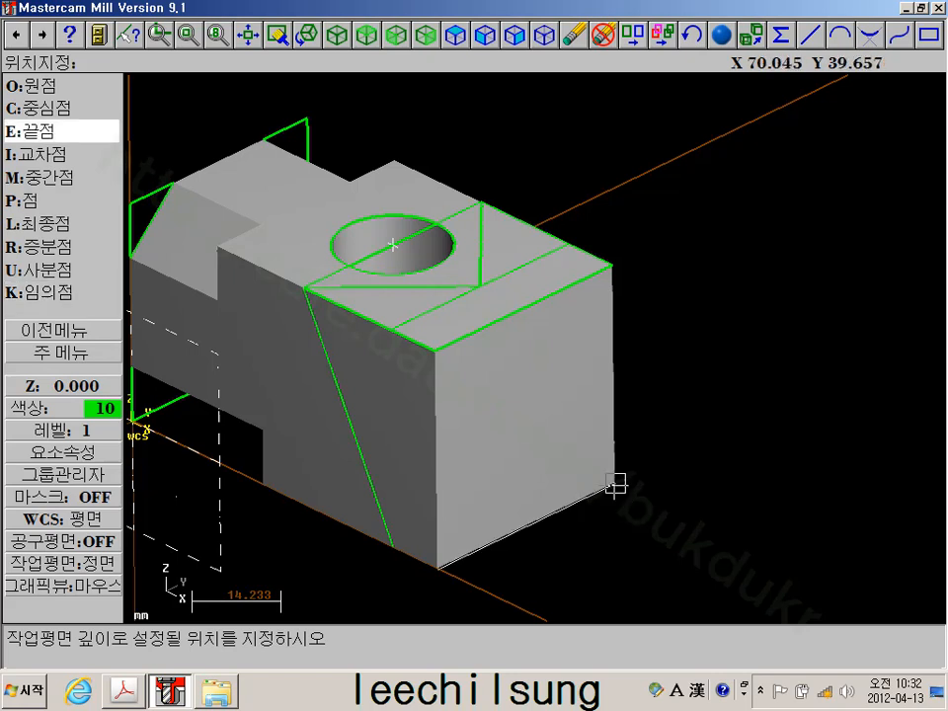
{"action": "left_click", "coordinate": [614, 481]}
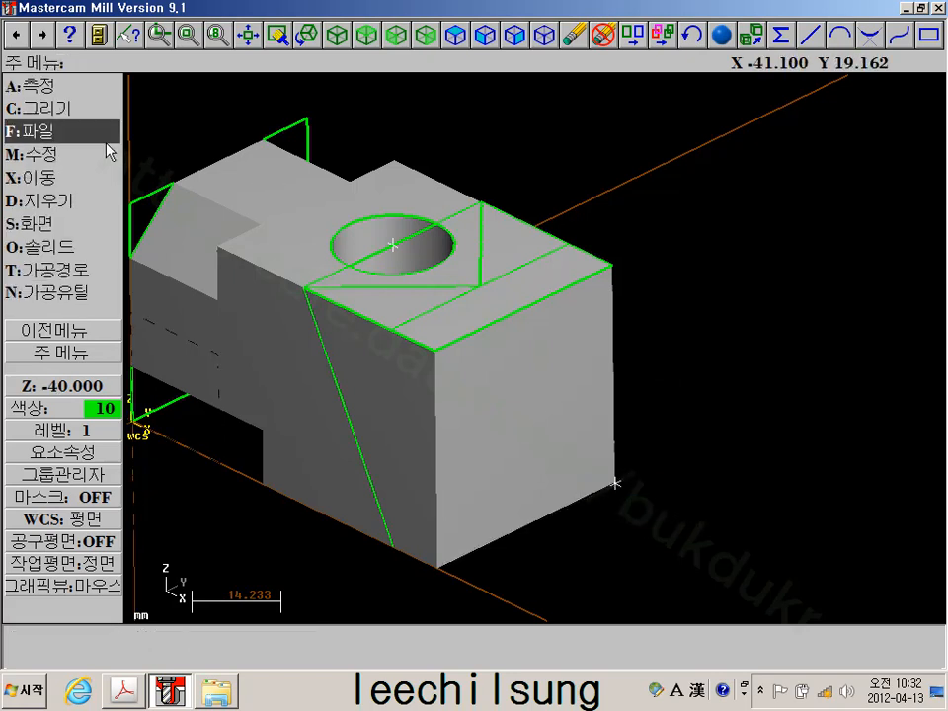
{"action": "left_click", "coordinate": [50, 184]}
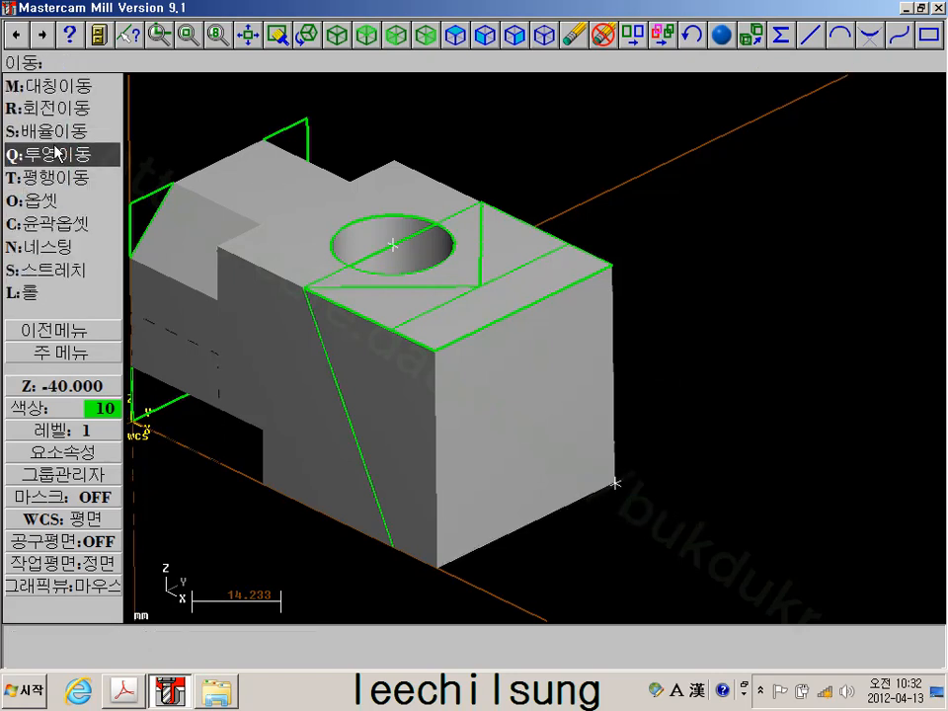
{"action": "left_click", "coordinate": [57, 155]}
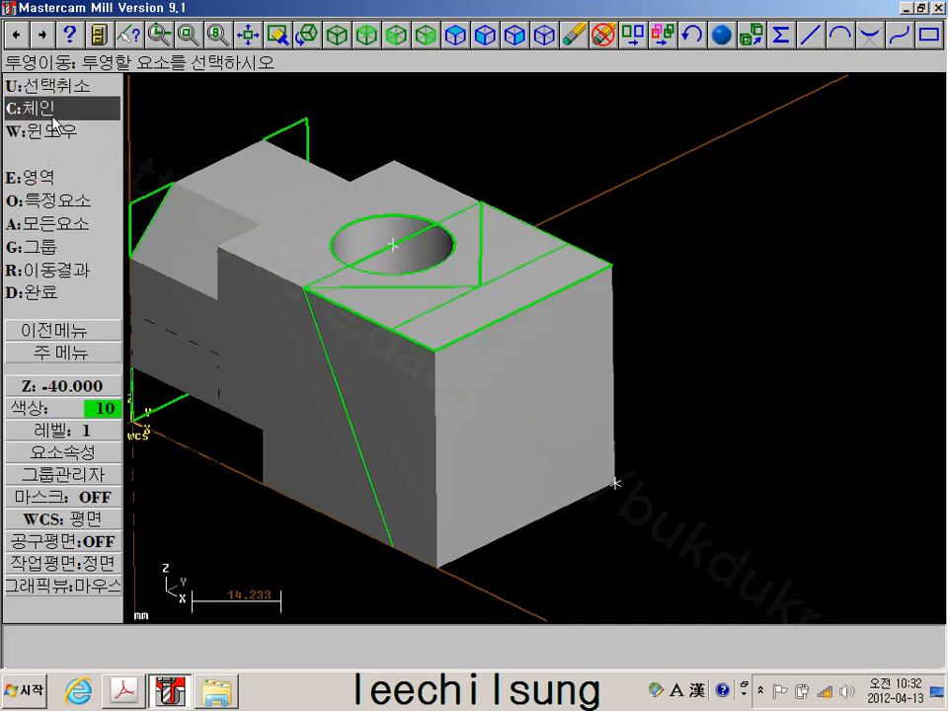
{"action": "left_click", "coordinate": [62, 201]}
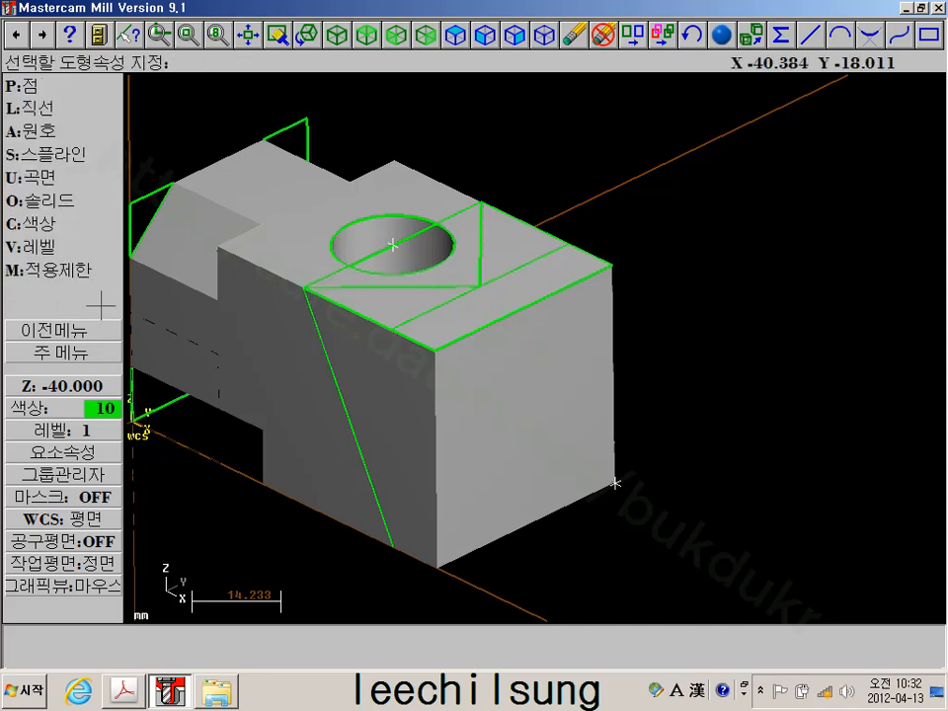
{"action": "left_click", "coordinate": [39, 108]}
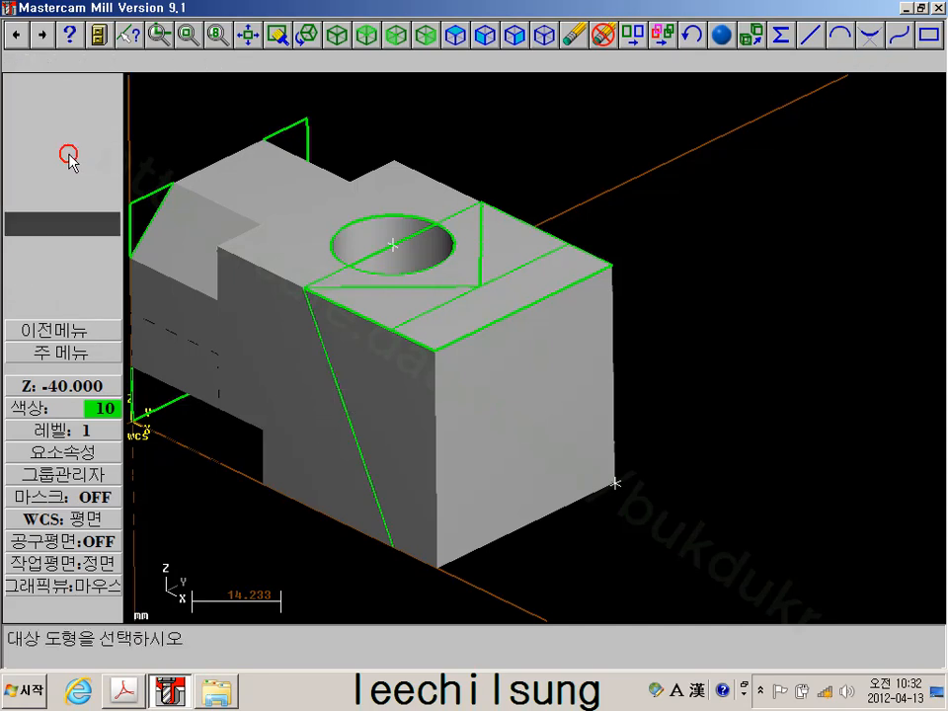
{"action": "left_click", "coordinate": [319, 386]}
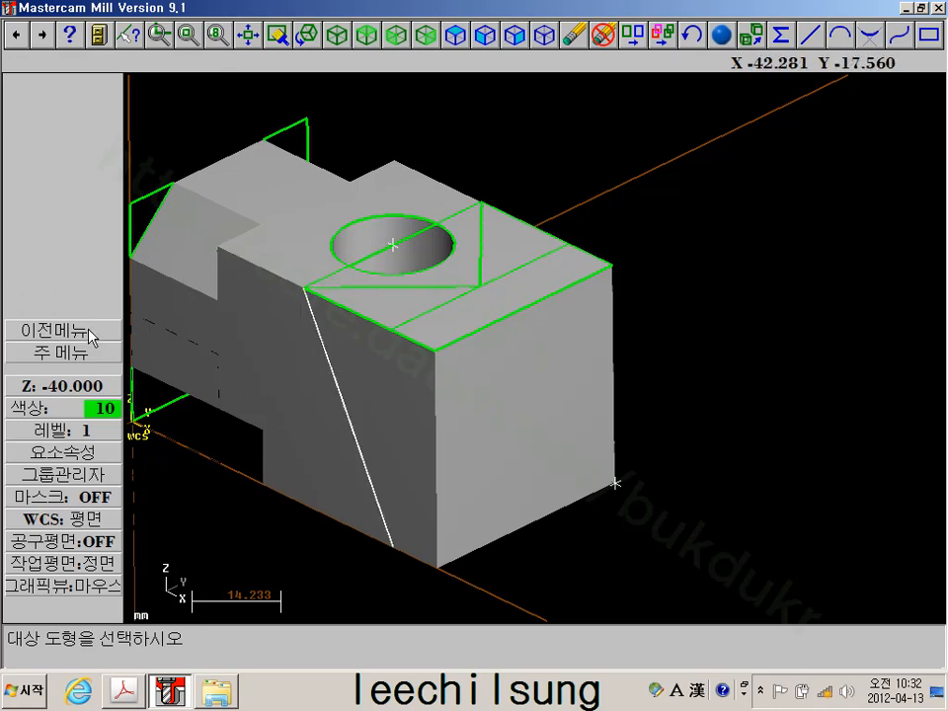
{"action": "left_click", "coordinate": [71, 294]}
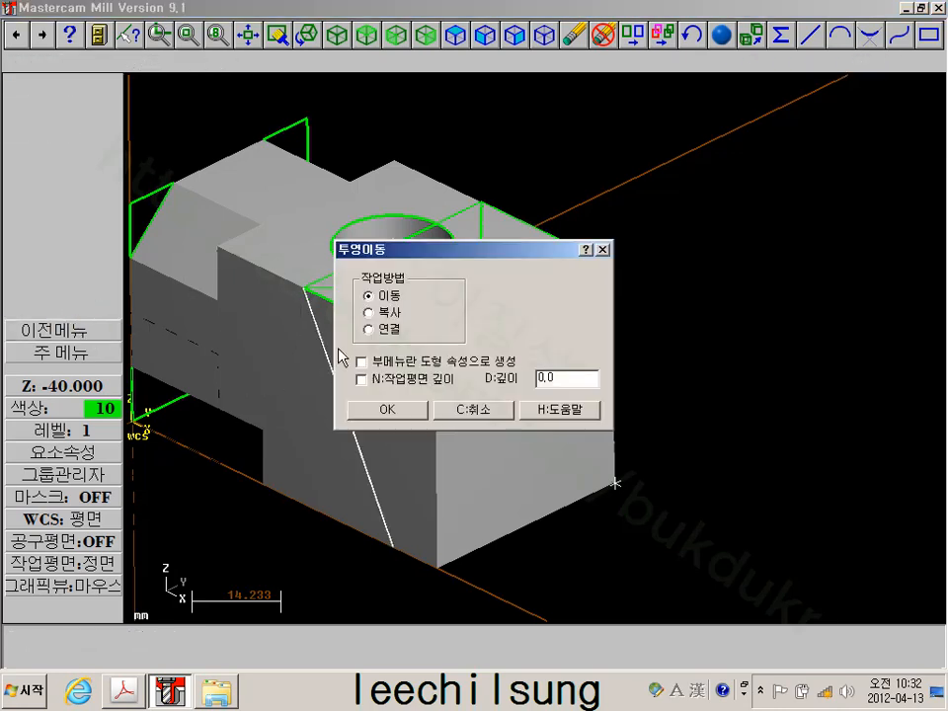
{"action": "left_click", "coordinate": [375, 383]}
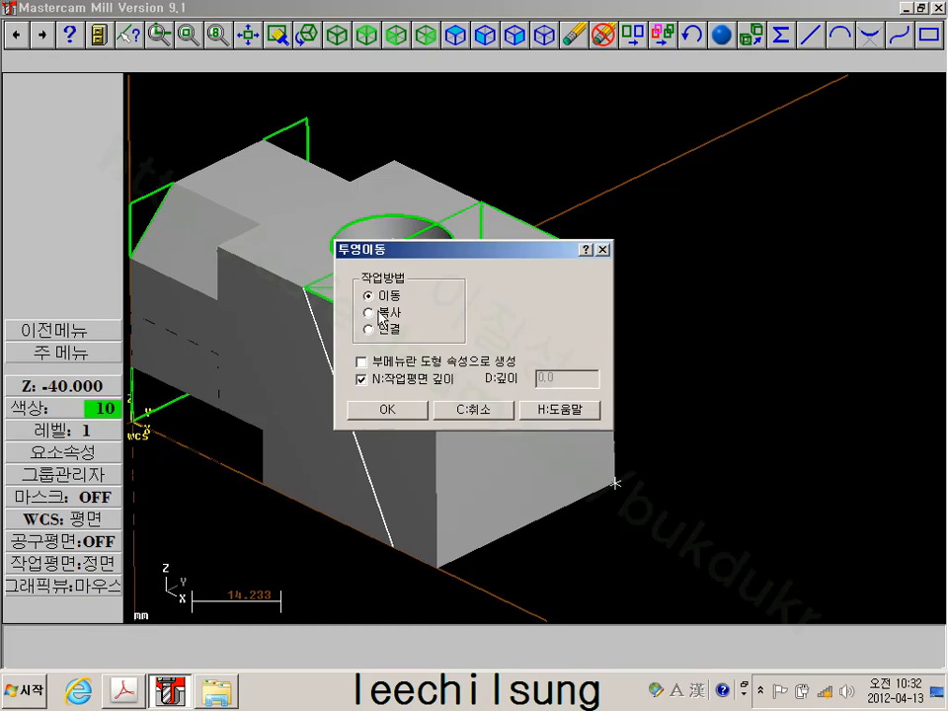
{"action": "left_click", "coordinate": [400, 408]}
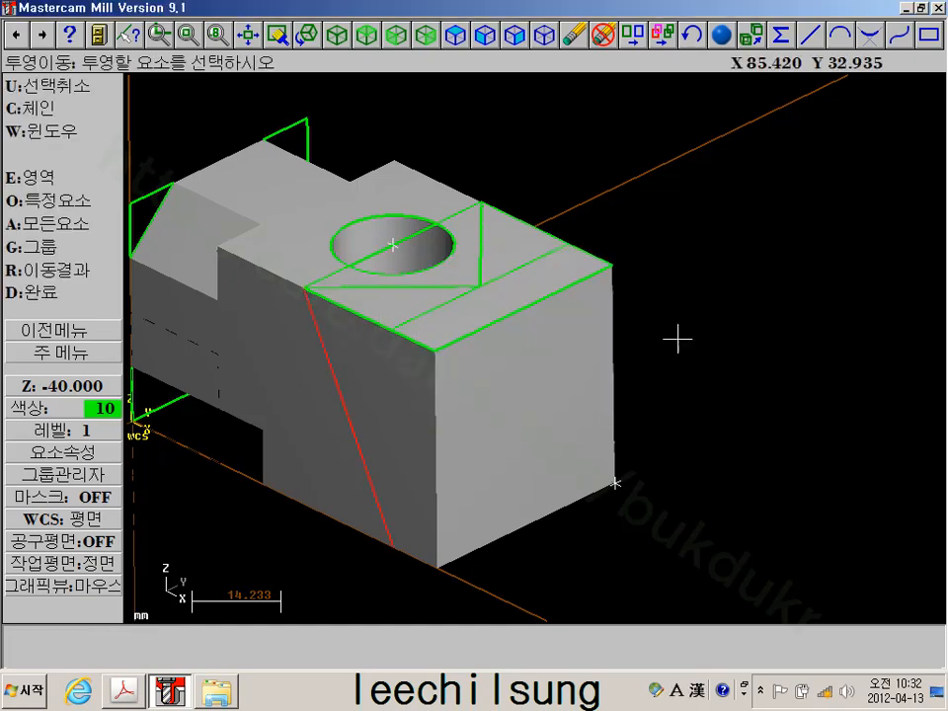
Turn off shading to check the projected line copy on the back face in wireframe, and leave the projection command
{"action": "key", "text": "alt+s"}
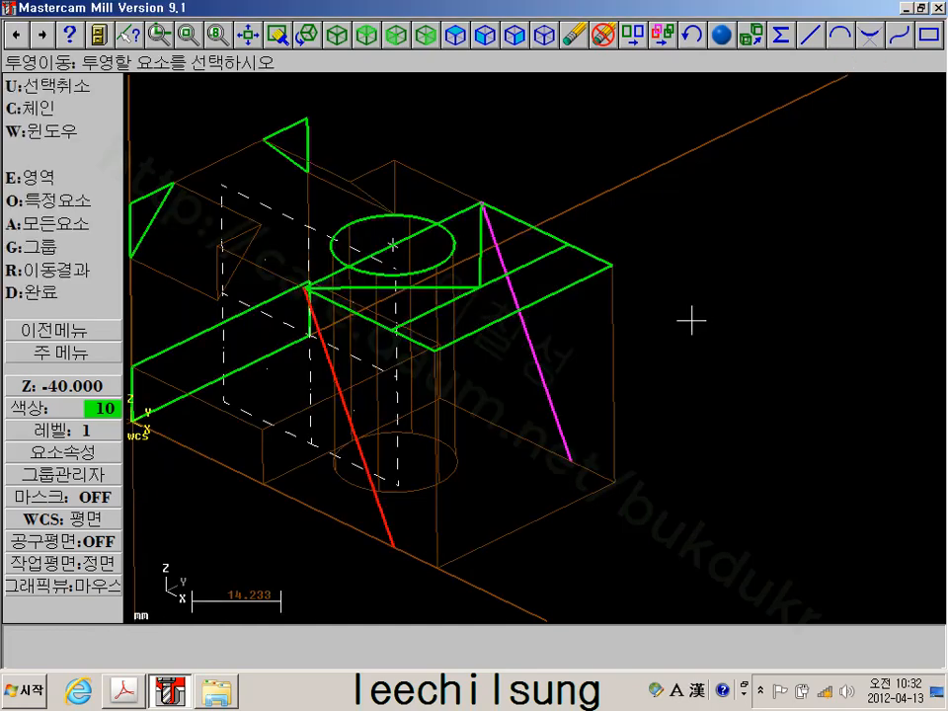
{"action": "left_click", "coordinate": [291, 362]}
{"action": "scroll", "coordinate": [292, 359], "scroll_direction": "up", "scroll_amount": 3}
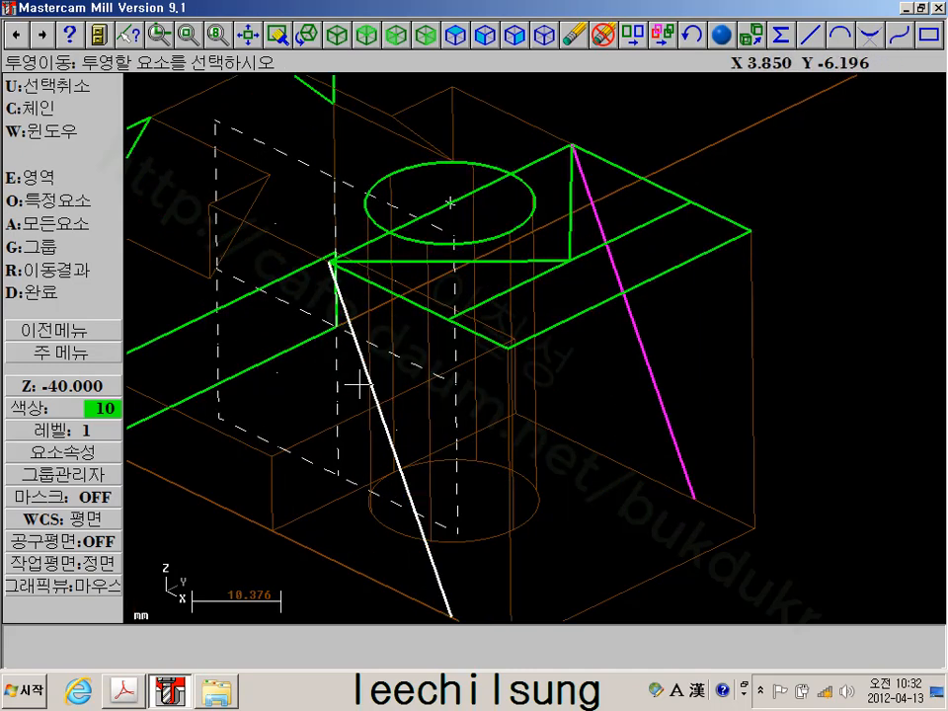
{"action": "scroll", "coordinate": [646, 379], "scroll_direction": "down", "scroll_amount": 2}
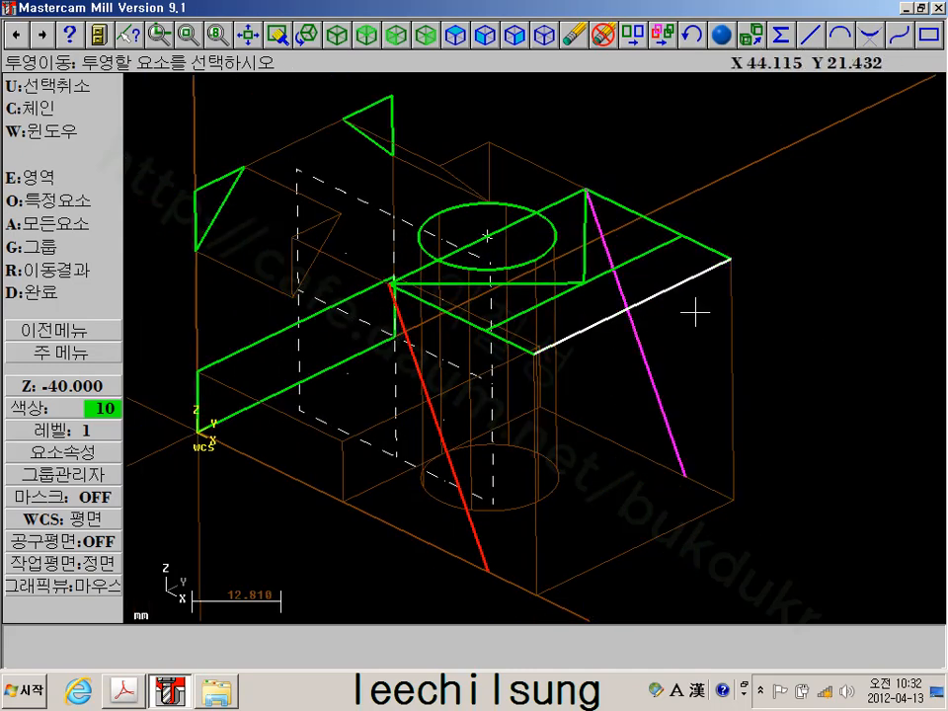
{"action": "left_click", "coordinate": [69, 364]}
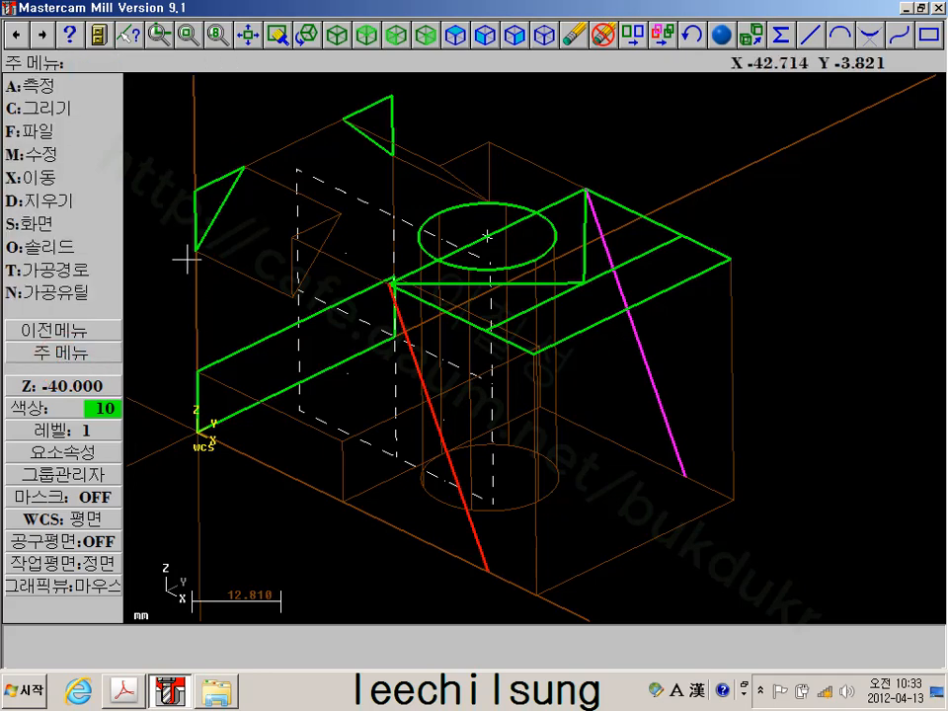
Blank the profile lines on the block's X0 end face: the two upper corner triangles and the lower rectangle
{"action": "middle_click_drag", "start_coordinate": [434, 372], "coordinate": [490, 374]}
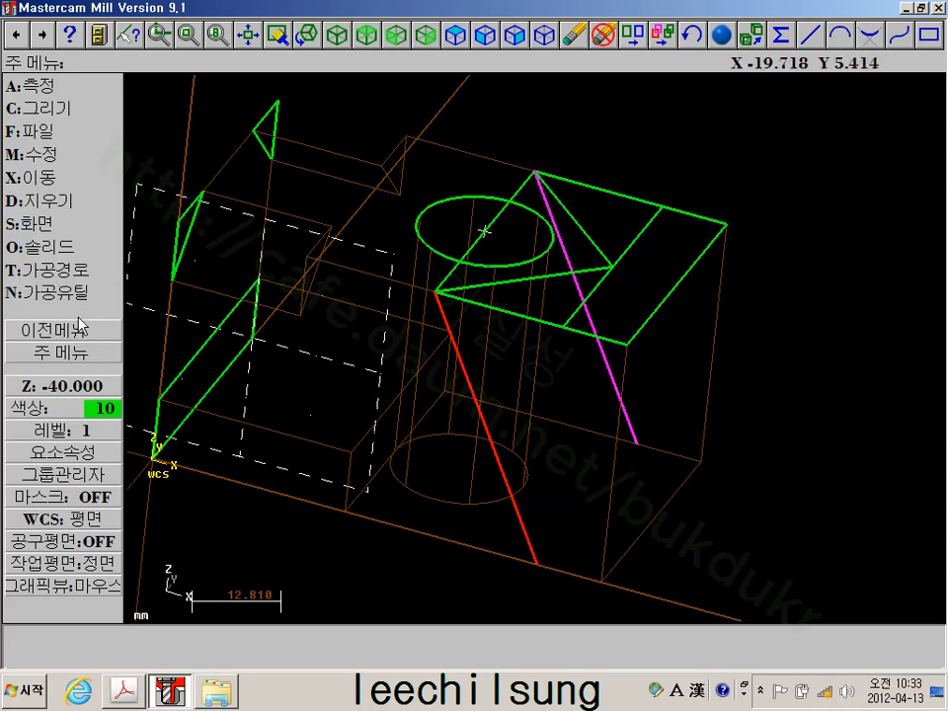
{"action": "left_click", "coordinate": [29, 224]}
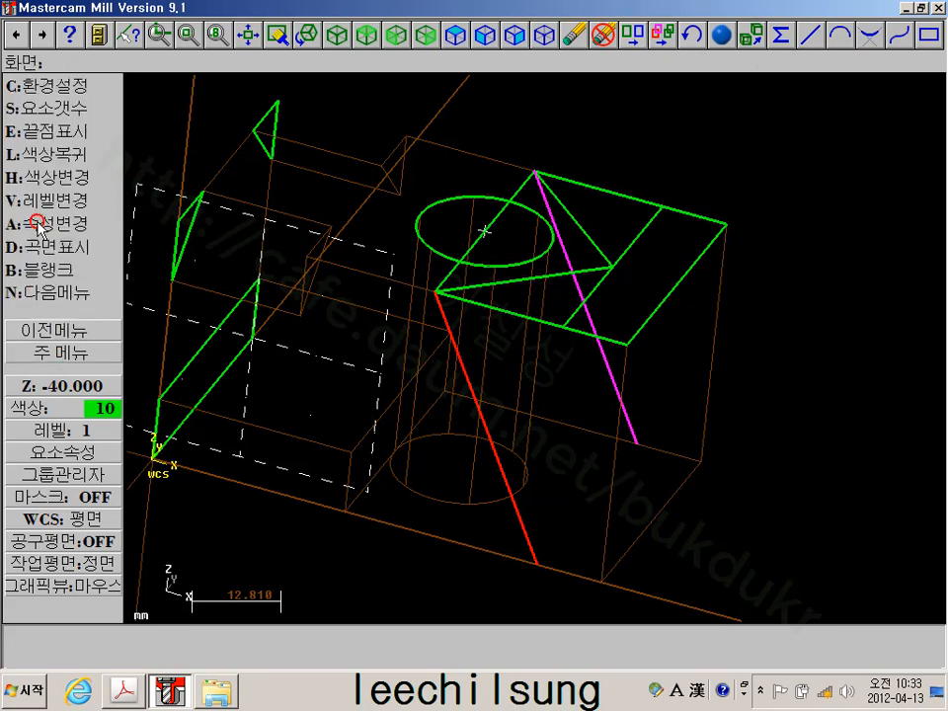
{"action": "left_click", "coordinate": [30, 239]}
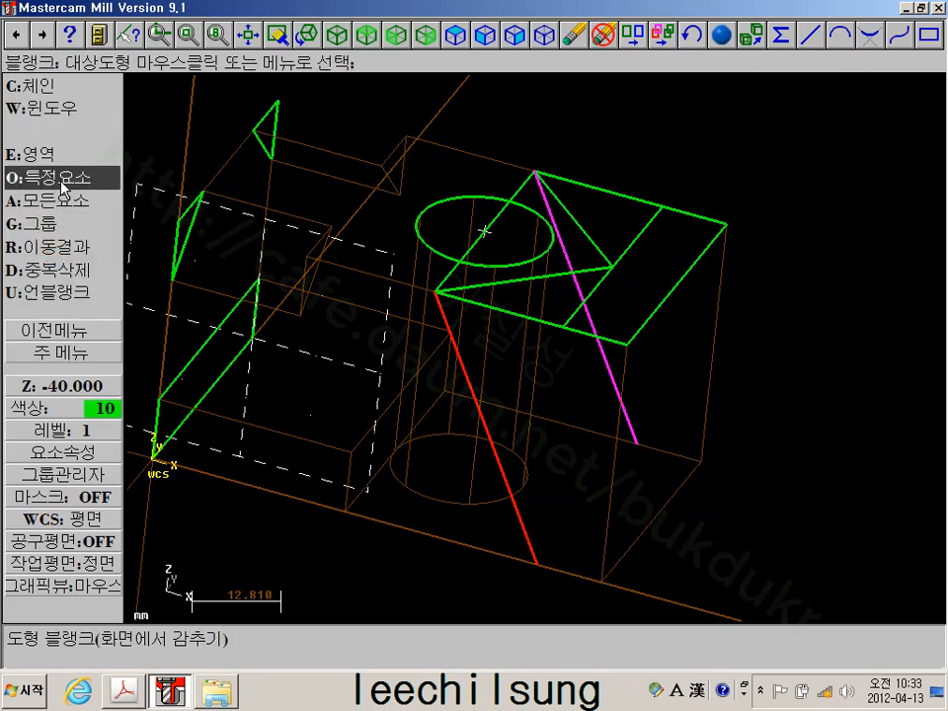
{"action": "left_click", "coordinate": [61, 187]}
{"action": "left_click", "coordinate": [44, 110]}
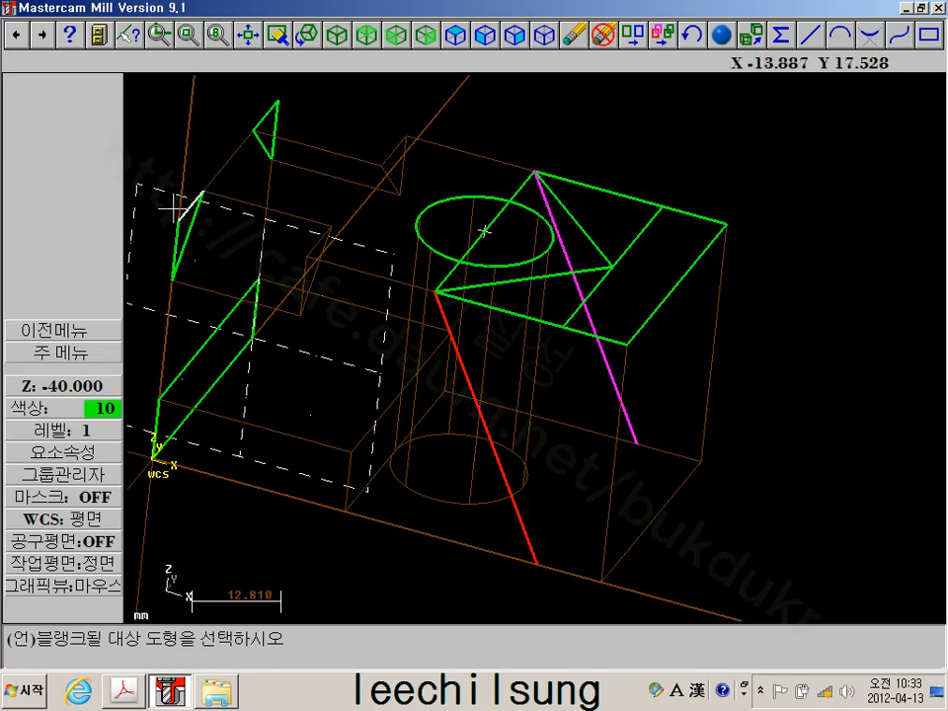
{"action": "left_click", "coordinate": [222, 321]}
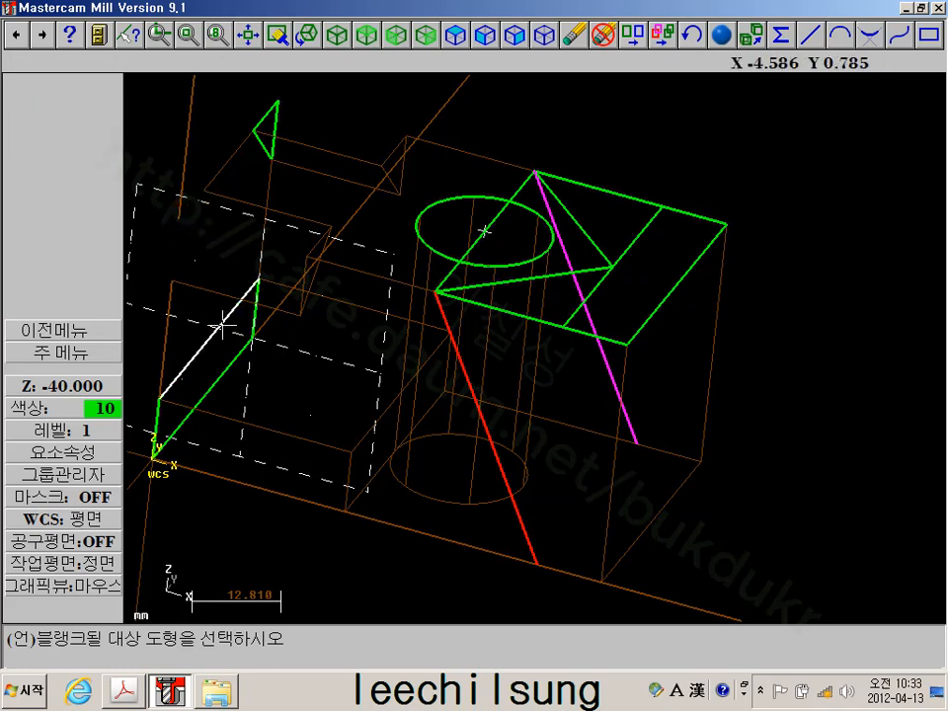
{"action": "left_click", "coordinate": [157, 429]}
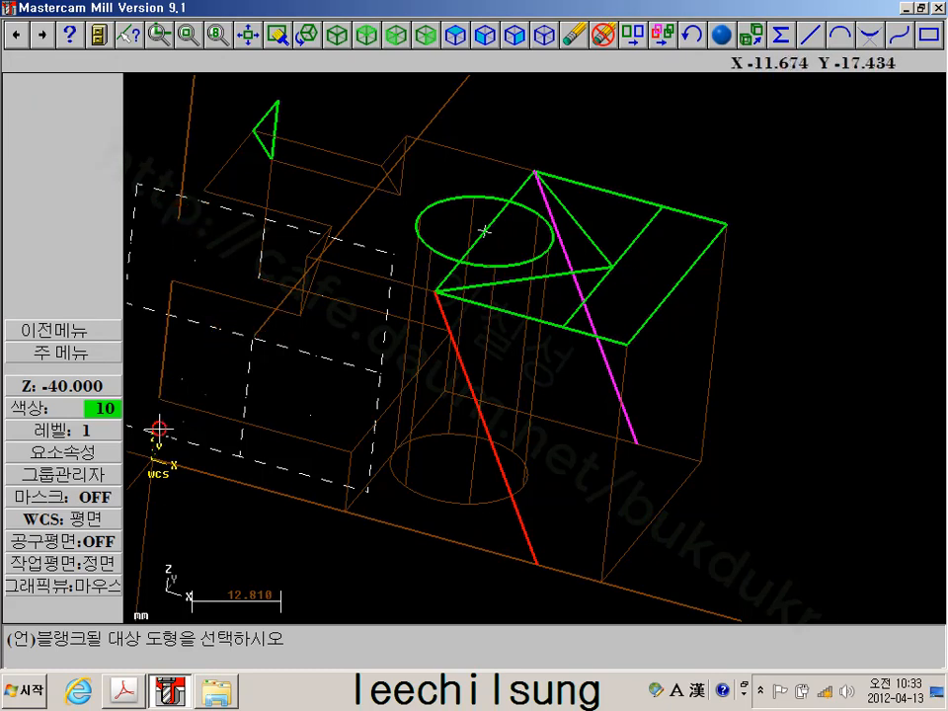
{"action": "left_click", "coordinate": [275, 122]}
Blank the top-face rectangle's outline and its inner construction line, leaving out the V-shaped lines and the two slanted lines
{"action": "left_click", "coordinate": [492, 217]}
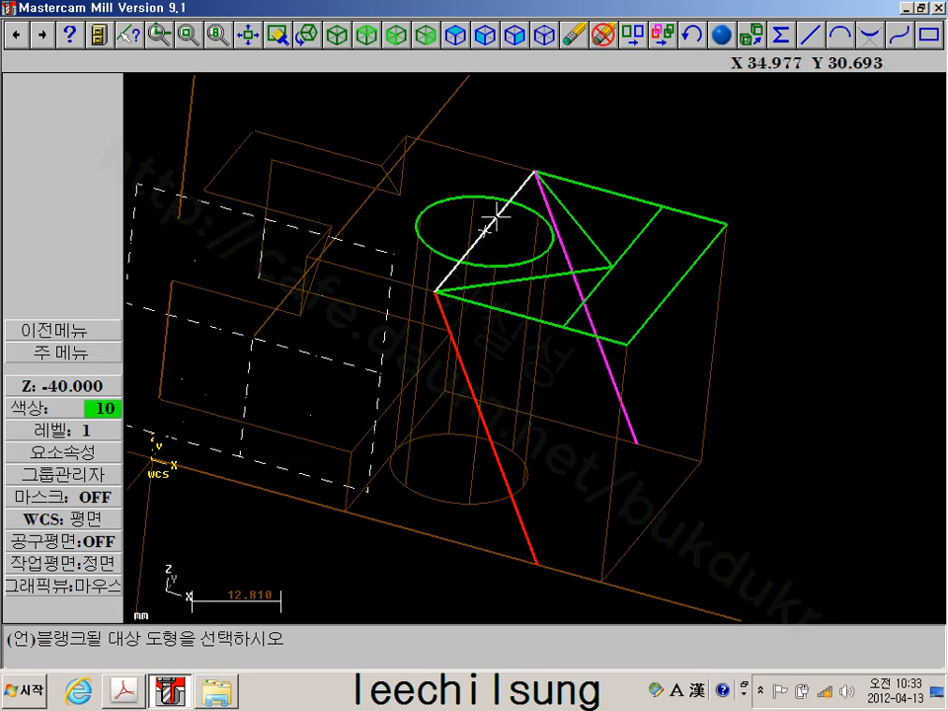
{"action": "left_click", "coordinate": [632, 219]}
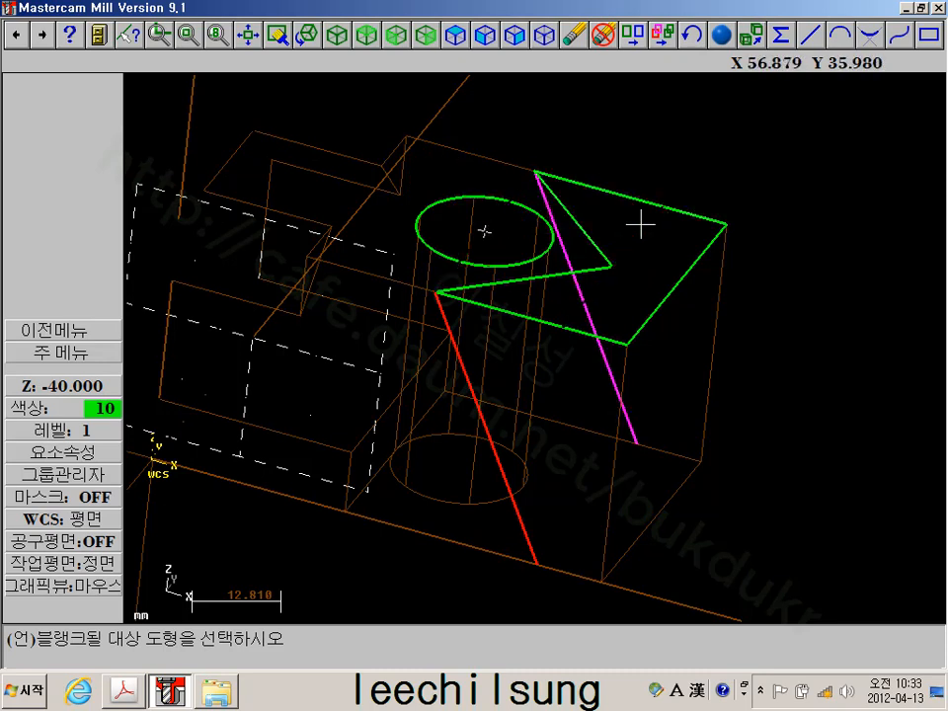
{"action": "left_click", "coordinate": [554, 328]}
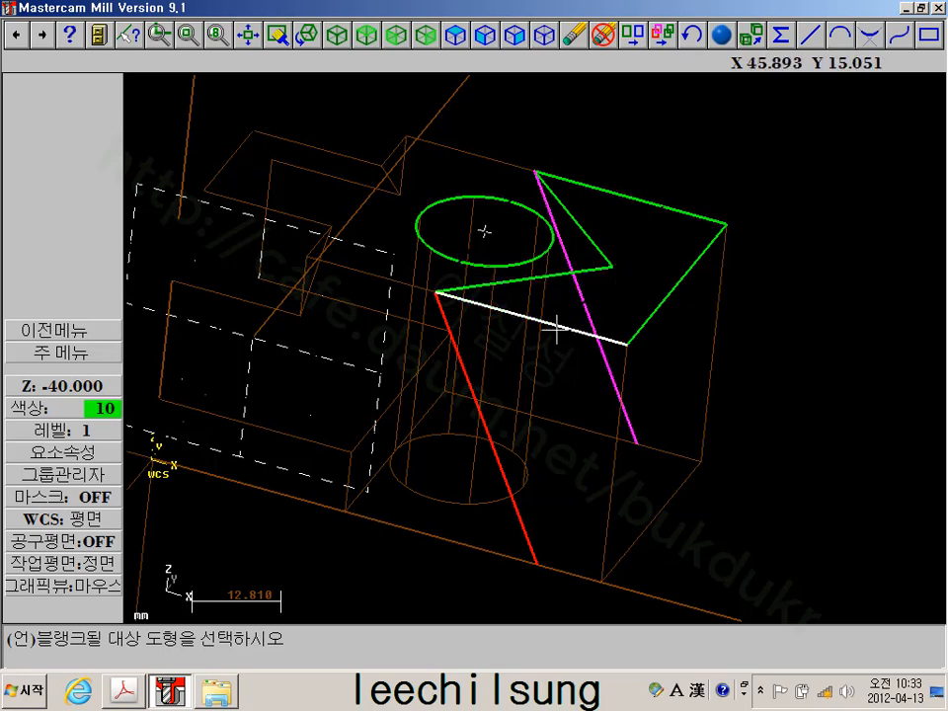
{"action": "left_click", "coordinate": [616, 333]}
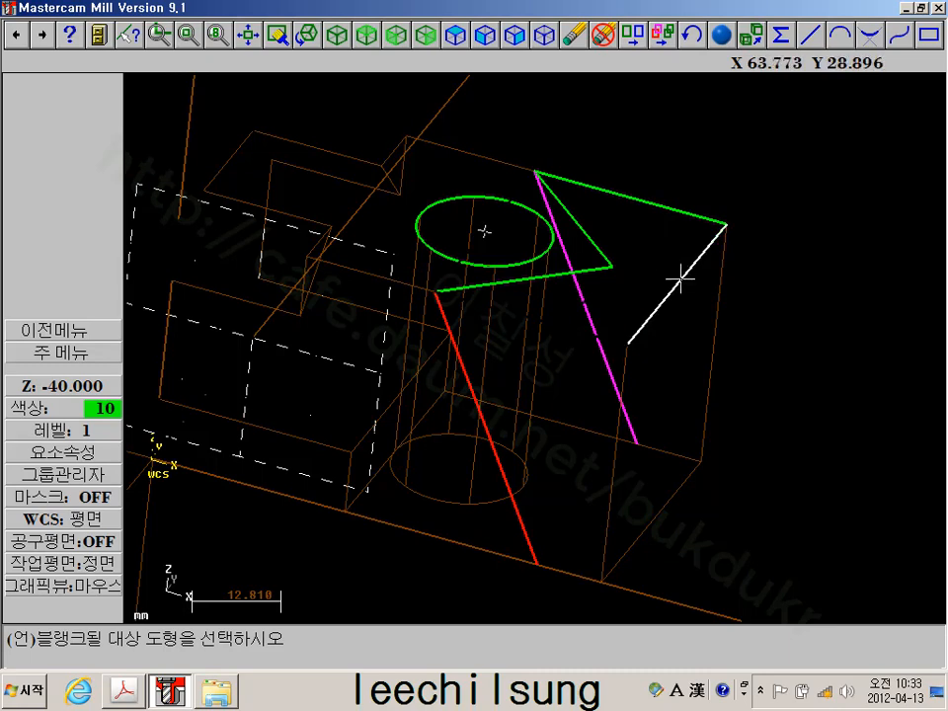
{"action": "scroll", "coordinate": [683, 266], "scroll_direction": "down", "scroll_amount": 1}
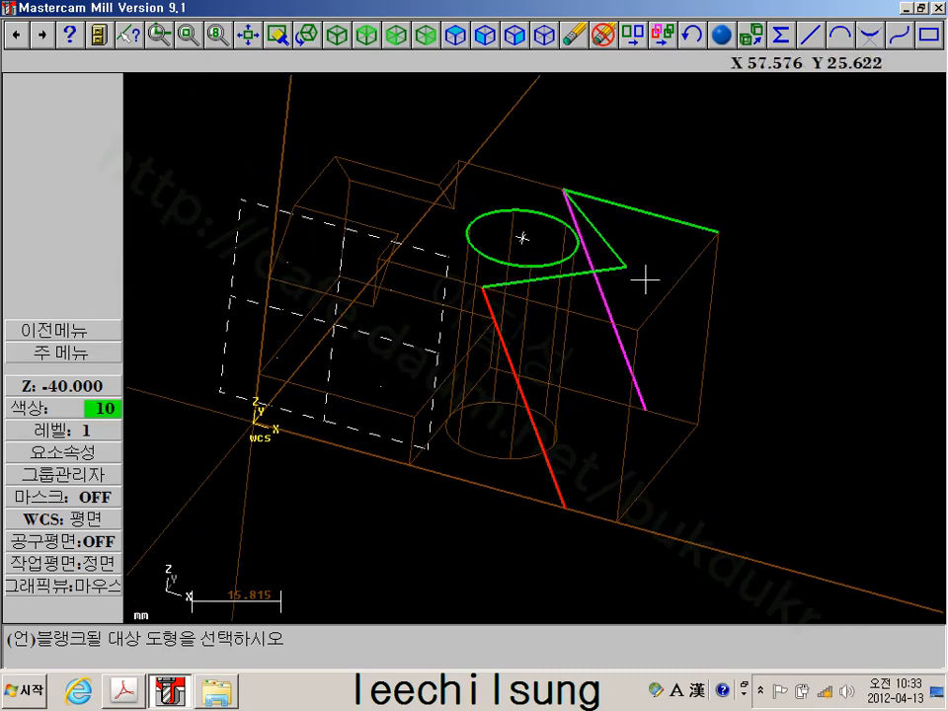
{"action": "middle_click_drag", "start_coordinate": [645, 275], "coordinate": [593, 304]}
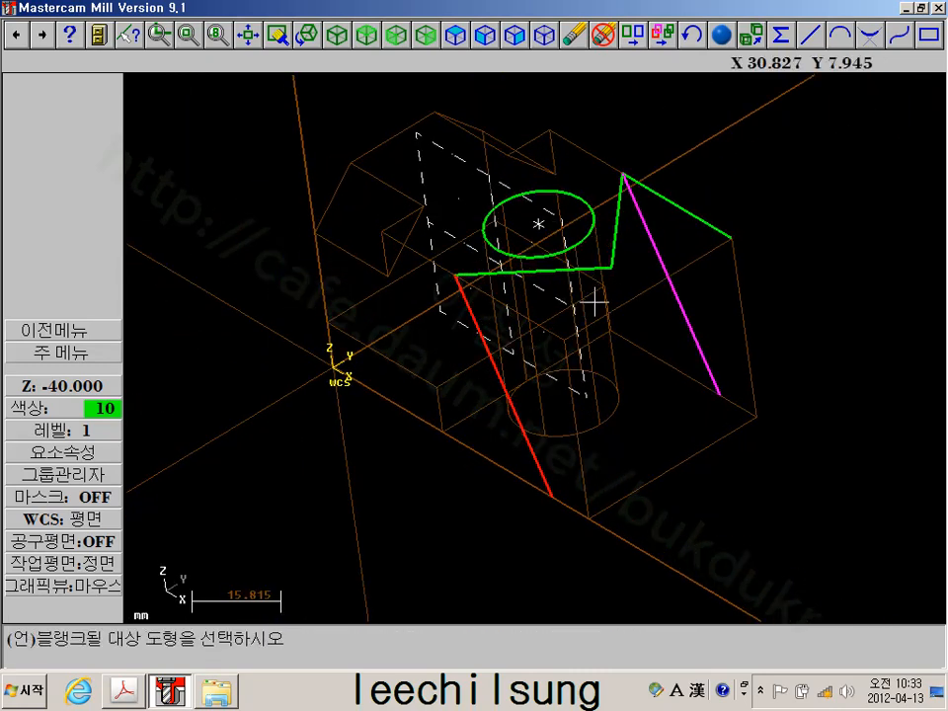
{"action": "left_click", "coordinate": [726, 219]}
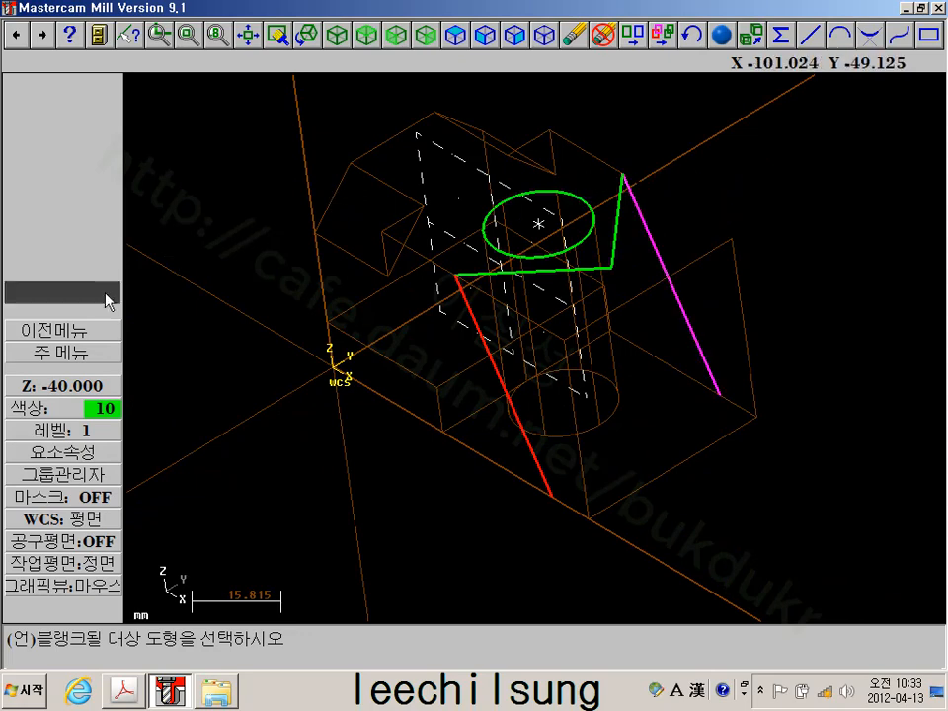
Blank all arcs and all points, and leave the blanking command
{"action": "left_click", "coordinate": [43, 329]}
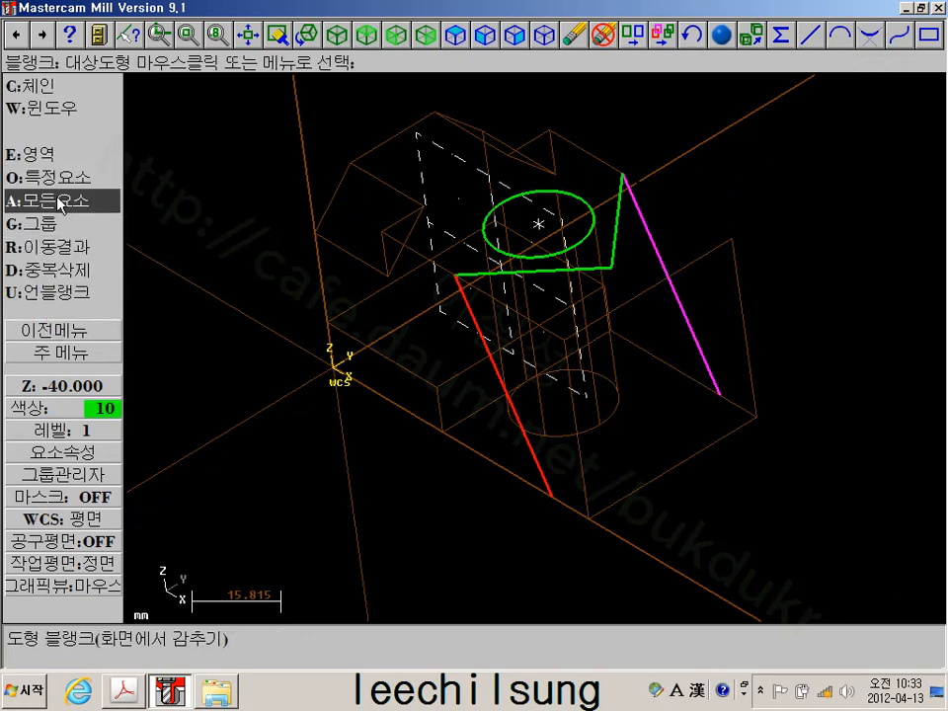
{"action": "left_click", "coordinate": [49, 200]}
{"action": "left_click", "coordinate": [47, 131]}
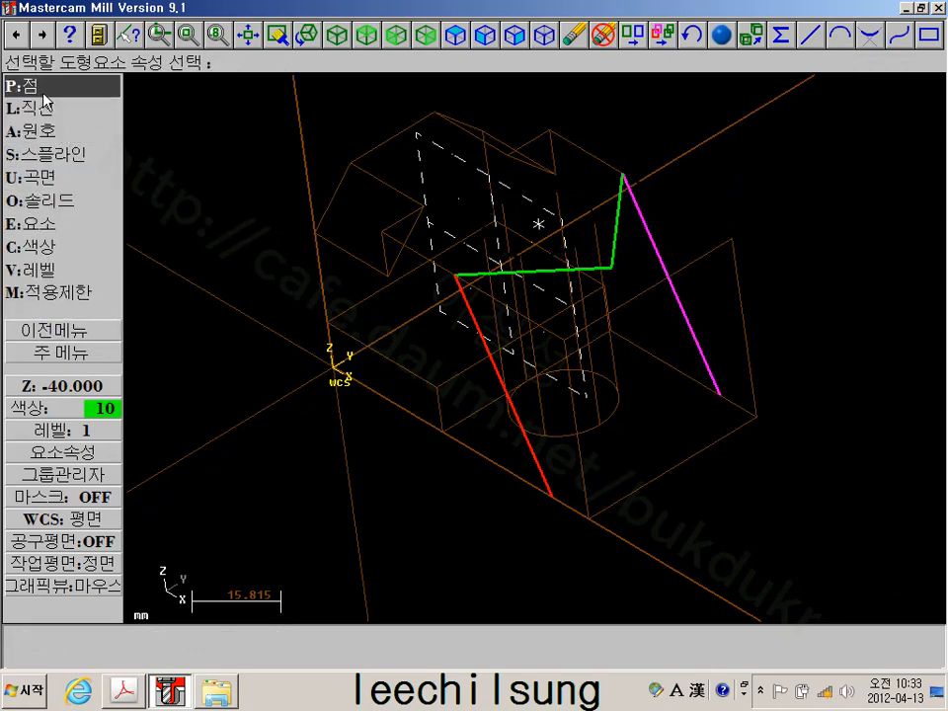
{"action": "left_click", "coordinate": [41, 94]}
{"action": "scroll", "coordinate": [584, 218], "scroll_direction": "down", "scroll_amount": 2}
{"action": "scroll", "coordinate": [584, 218], "scroll_direction": "up", "scroll_amount": 3}
{"action": "left_click", "coordinate": [112, 345]}
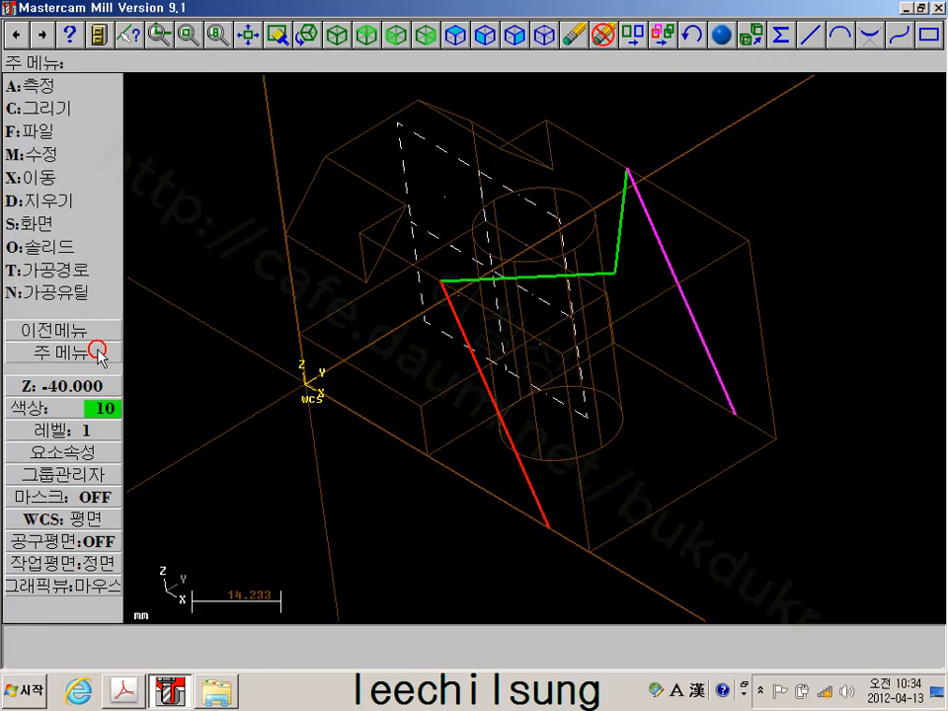
Clear the result colours so the red and magenta lines return to their original colour
{"action": "scroll", "coordinate": [755, 315], "scroll_direction": "up", "scroll_amount": 1}
{"action": "middle_click_drag", "start_coordinate": [598, 362], "coordinate": [622, 412]}
{"action": "left_click", "coordinate": [625, 413]}
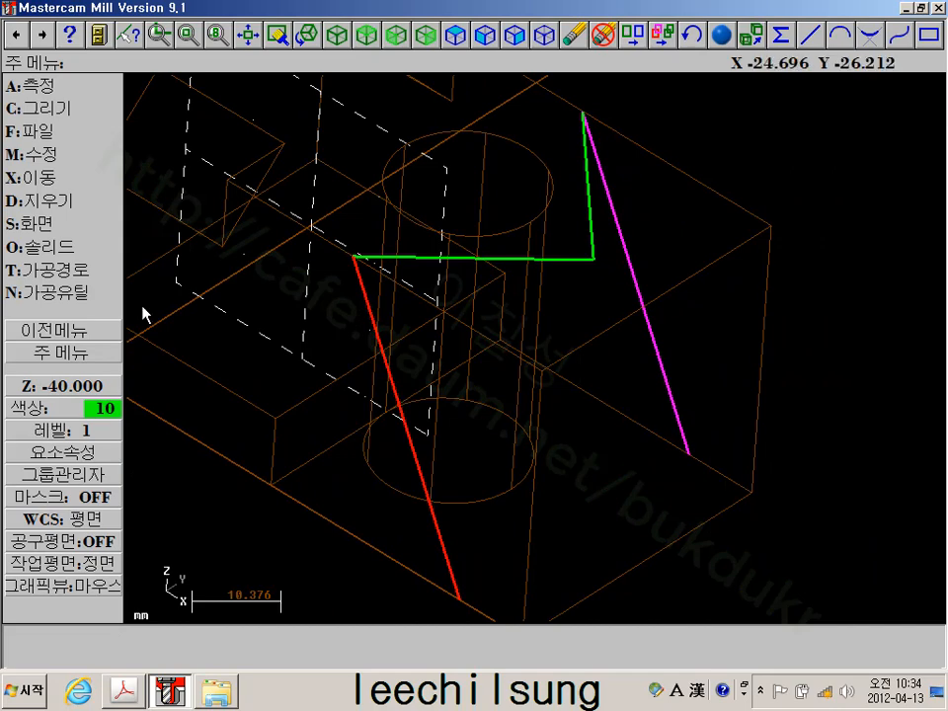
{"action": "left_click", "coordinate": [216, 347]}
{"action": "scroll", "coordinate": [474, 359], "scroll_direction": "down", "scroll_amount": 3}
{"action": "middle_click_drag", "start_coordinate": [482, 361], "coordinate": [464, 347]}
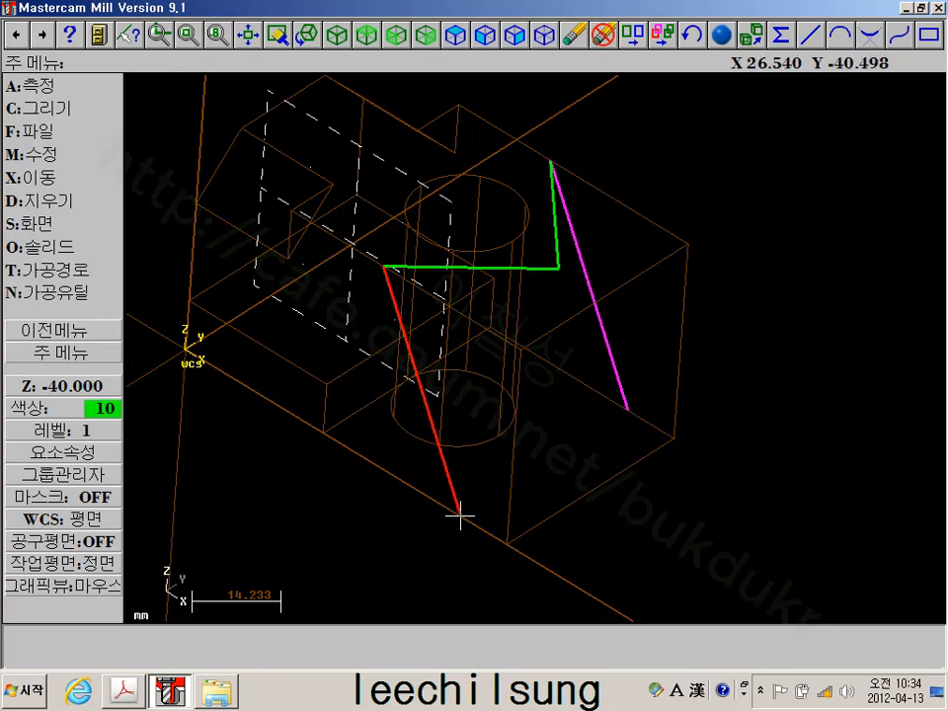
{"action": "middle_click_drag", "start_coordinate": [514, 435], "coordinate": [469, 435]}
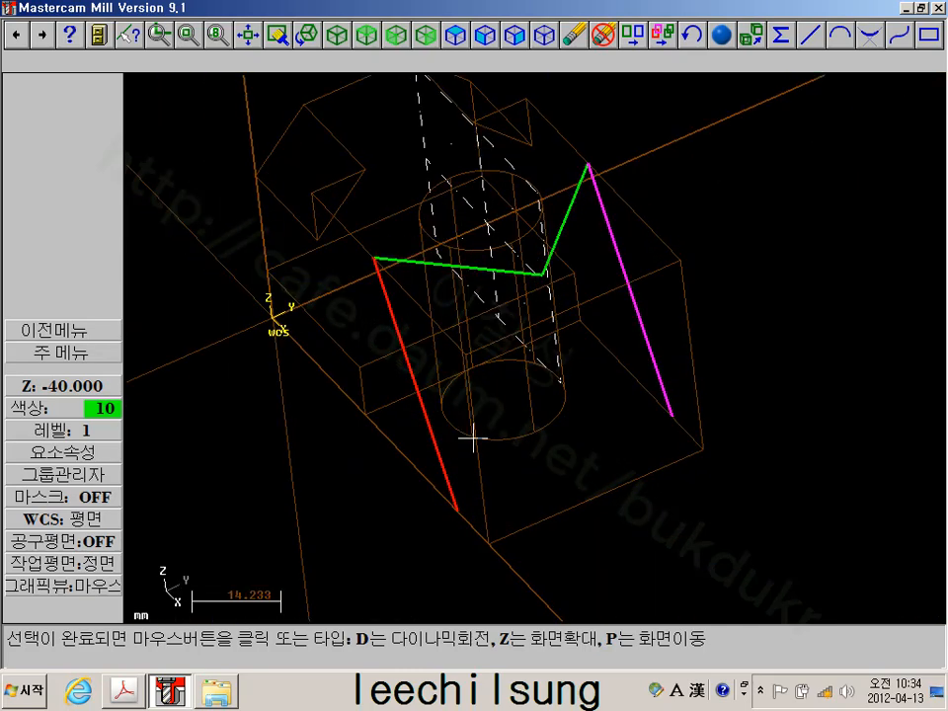
{"action": "scroll", "coordinate": [511, 316], "scroll_direction": "up", "scroll_amount": 2}
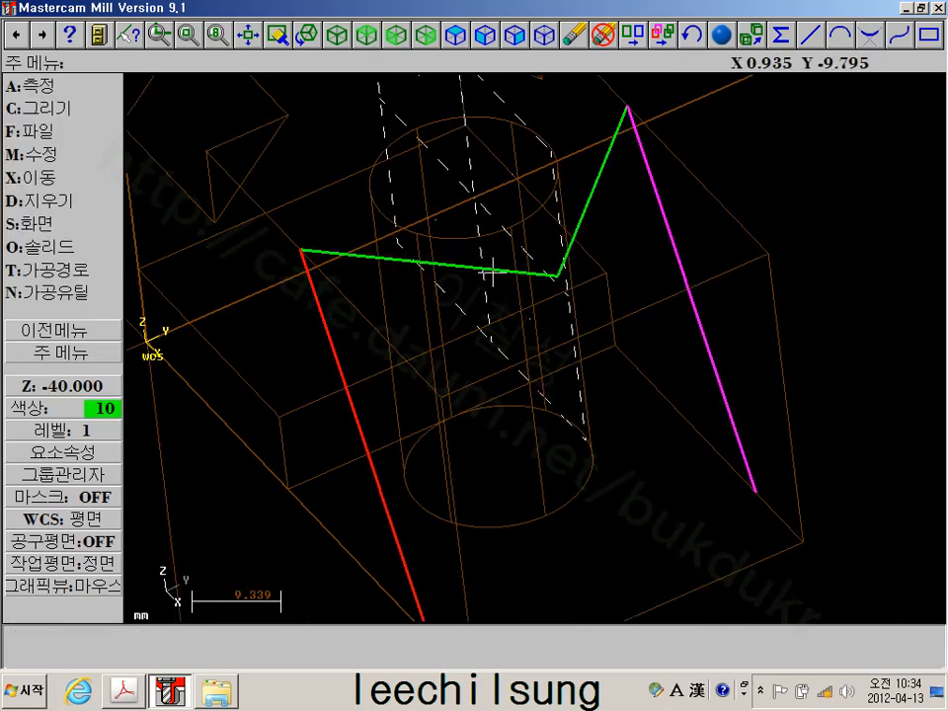
{"action": "left_click", "coordinate": [661, 34]}
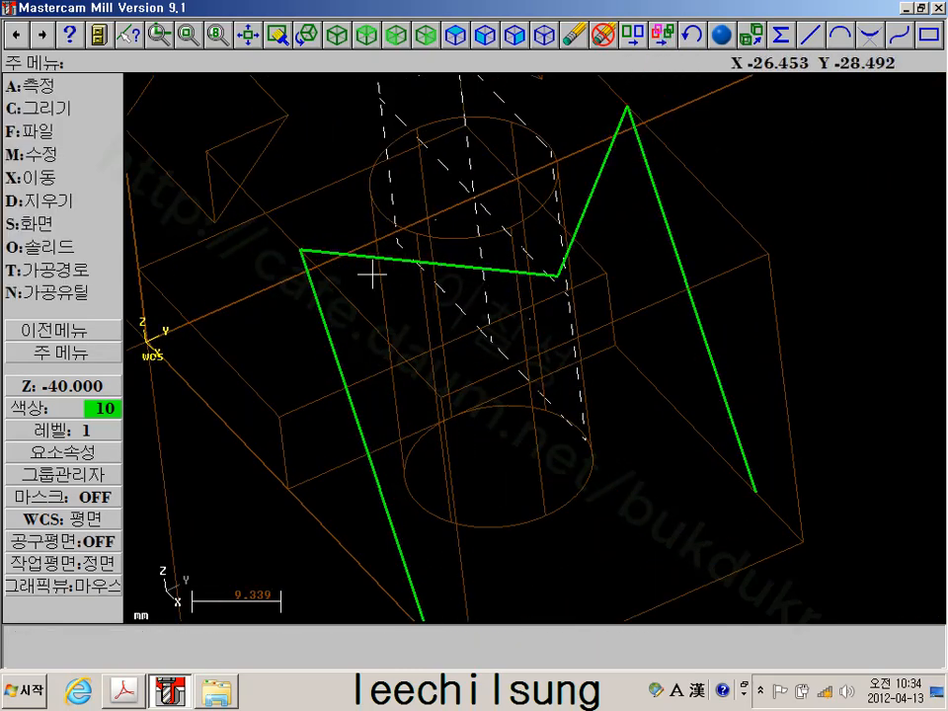
Define the construction plane by entity, picking the slanted green line and the green line joining it at the block's upper edge
{"action": "scroll", "coordinate": [408, 380], "scroll_direction": "down", "scroll_amount": 1}
{"action": "scroll", "coordinate": [503, 395], "scroll_direction": "down", "scroll_amount": 1}
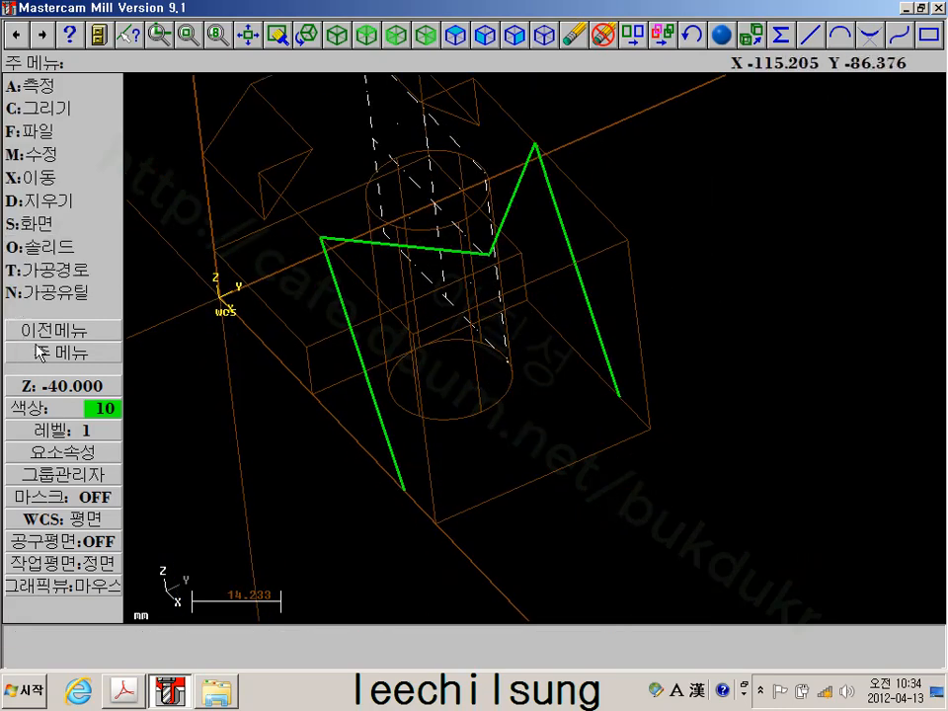
{"action": "left_click", "coordinate": [53, 564]}
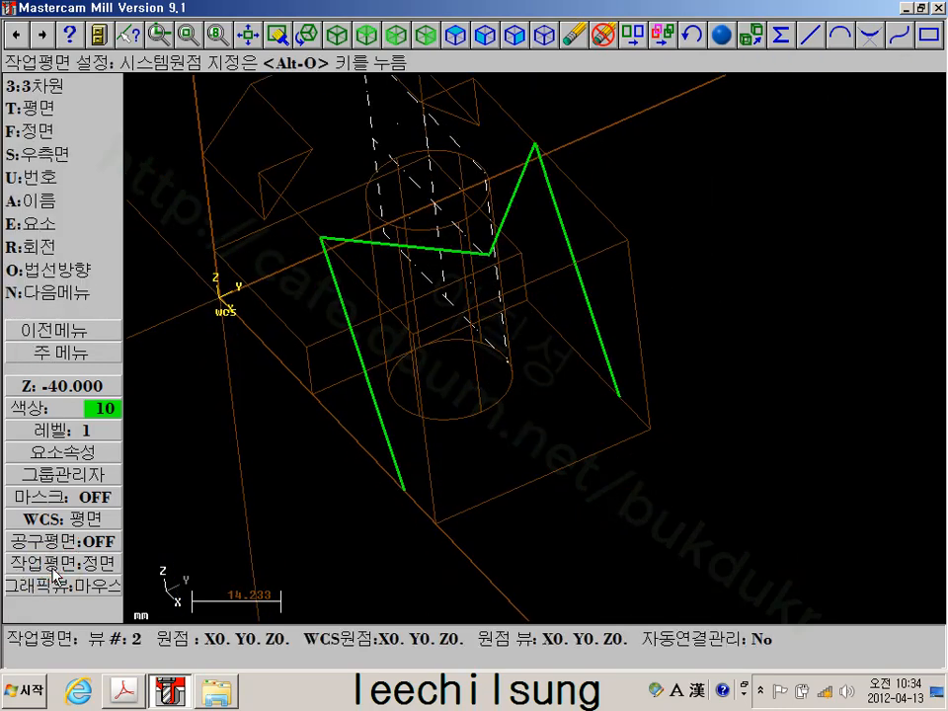
{"action": "left_click", "coordinate": [47, 226]}
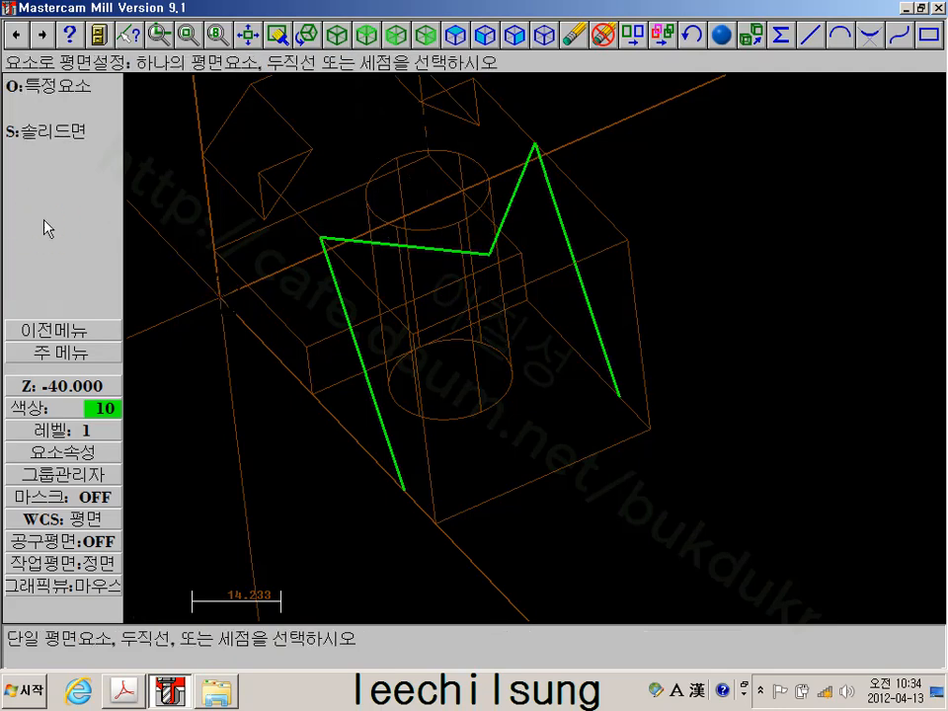
{"action": "left_click", "coordinate": [79, 89]}
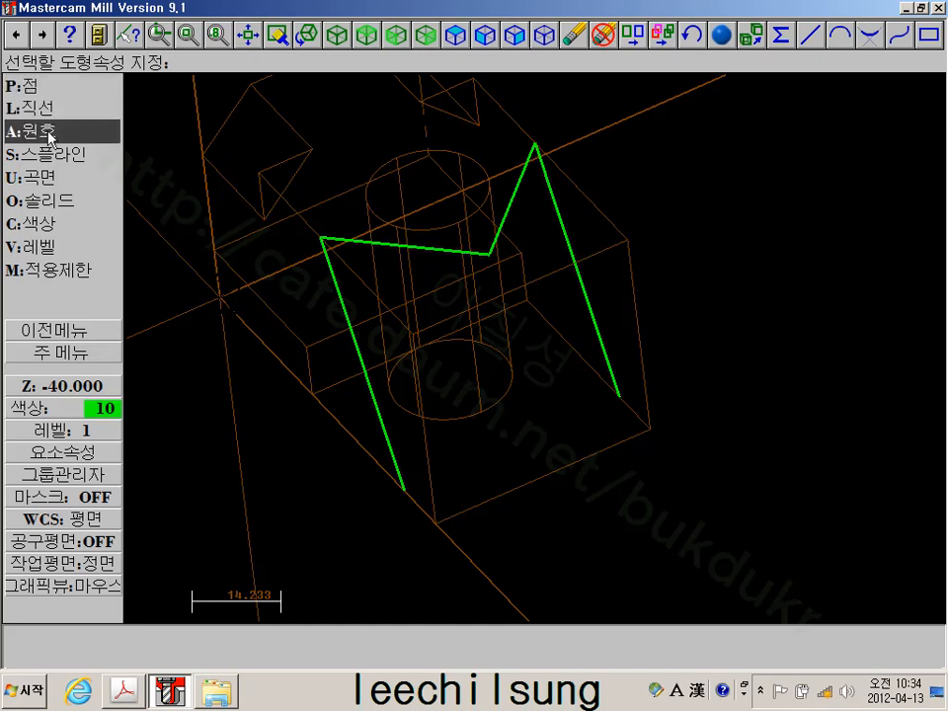
{"action": "left_click", "coordinate": [47, 113]}
{"action": "left_click", "coordinate": [350, 275]}
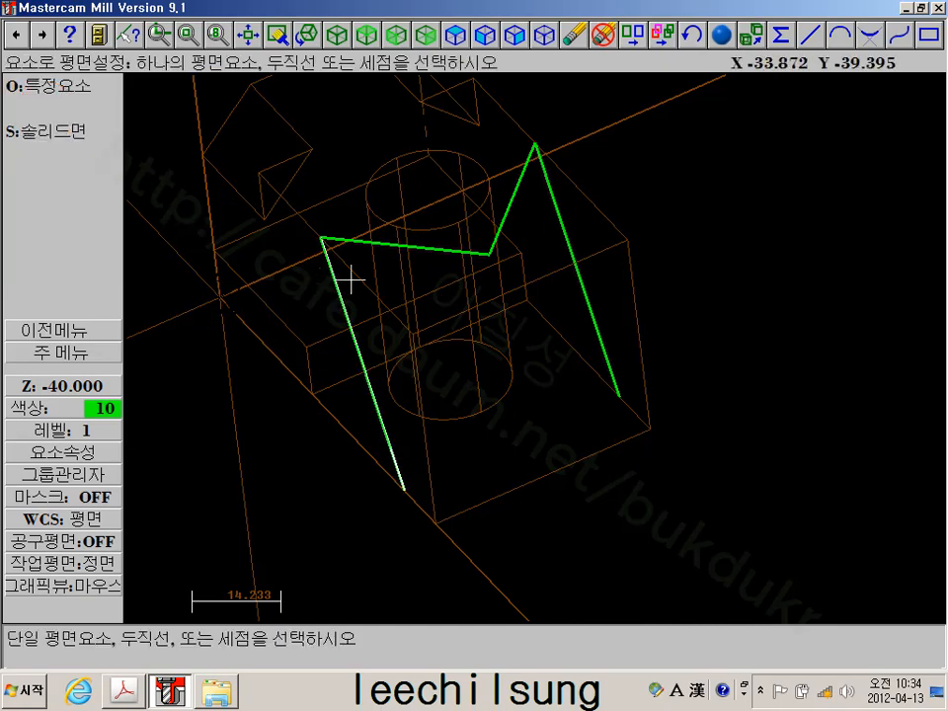
{"action": "left_click", "coordinate": [355, 247]}
{"action": "left_click", "coordinate": [344, 265]}
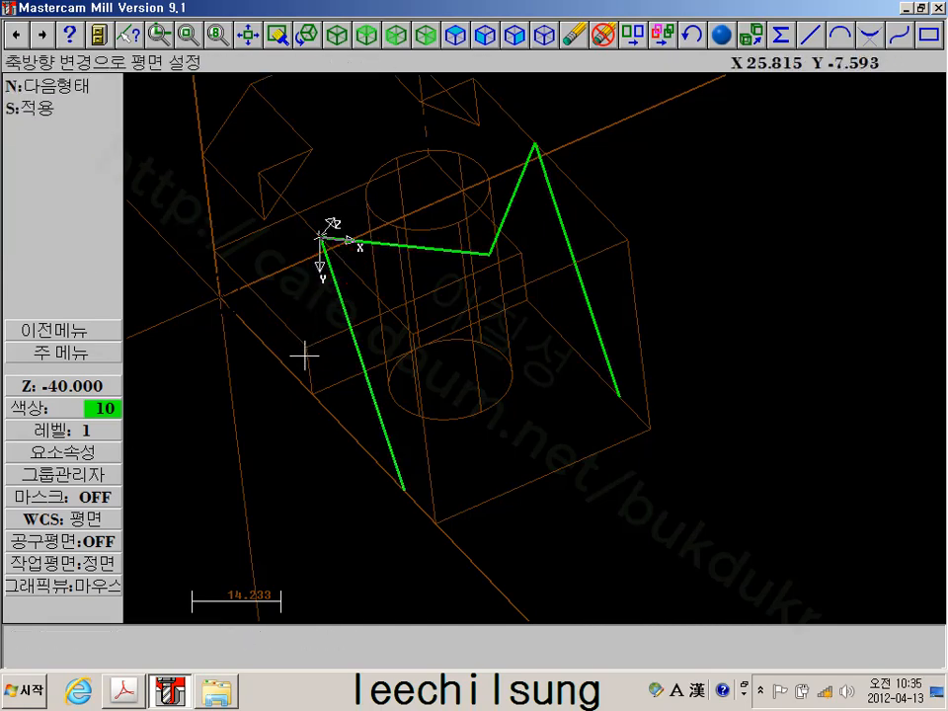
Switch the new construction plane to the next axis orientation, with Z pointing the opposite way, and save it
{"action": "middle_click_drag", "start_coordinate": [313, 387], "coordinate": [423, 363]}
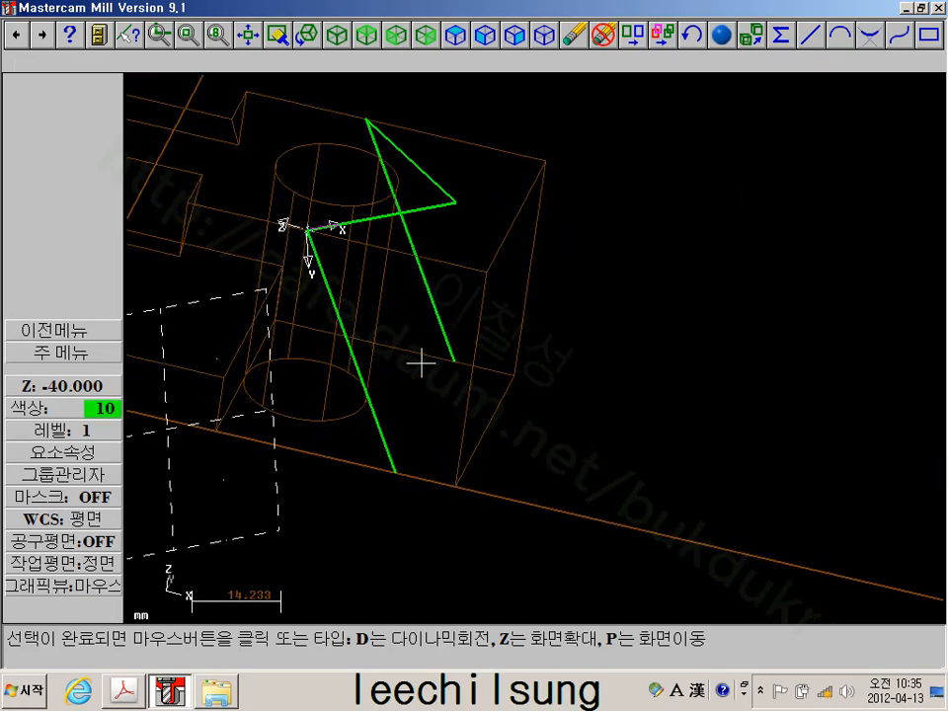
{"action": "scroll", "coordinate": [286, 230], "scroll_direction": "up", "scroll_amount": 2}
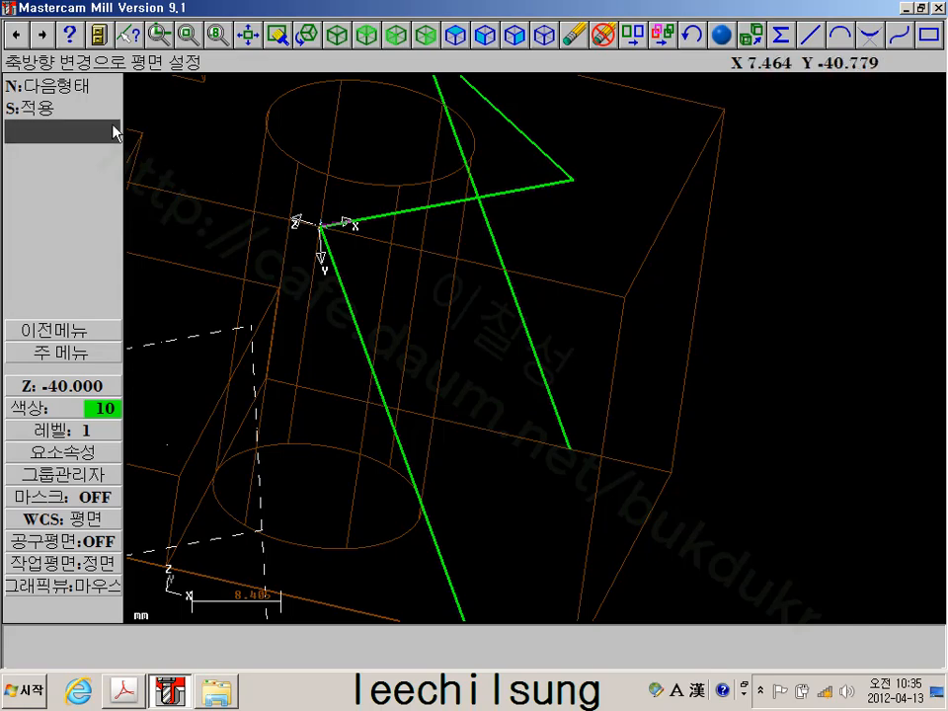
{"action": "left_click", "coordinate": [71, 88]}
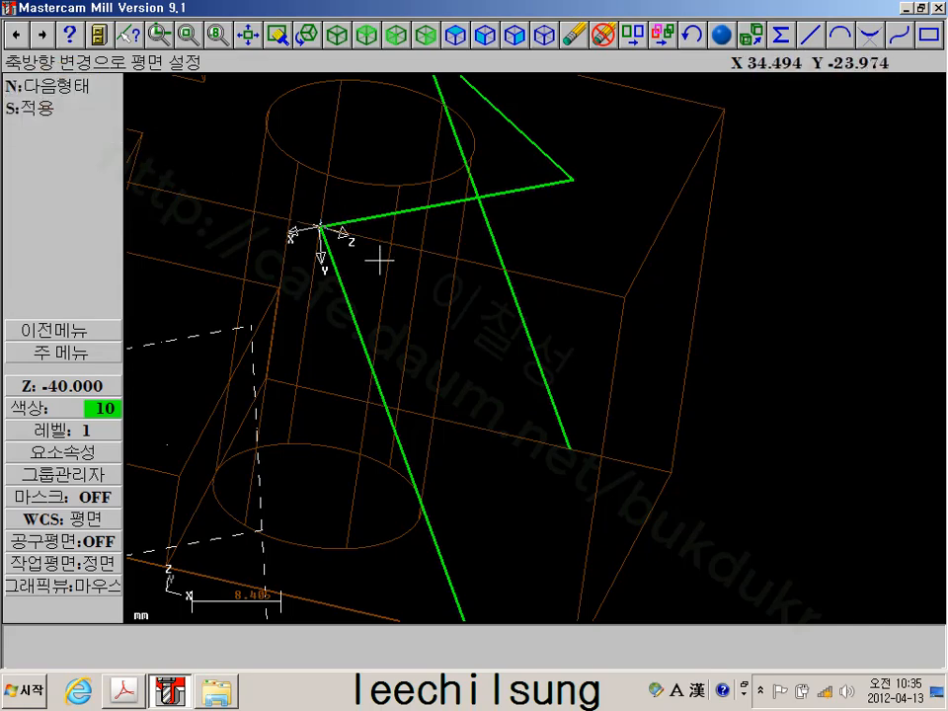
{"action": "scroll", "coordinate": [331, 247], "scroll_direction": "up", "scroll_amount": 2}
{"action": "scroll", "coordinate": [339, 260], "scroll_direction": "down", "scroll_amount": 1}
{"action": "middle_click_drag", "start_coordinate": [383, 327], "coordinate": [487, 407]}
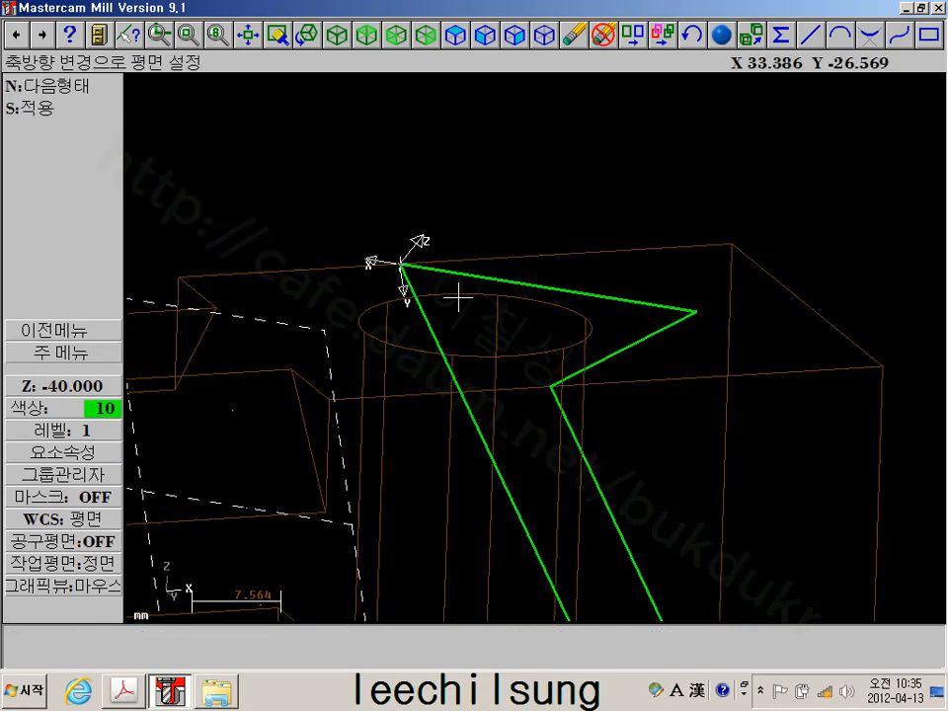
{"action": "scroll", "coordinate": [440, 275], "scroll_direction": "up", "scroll_amount": 4}
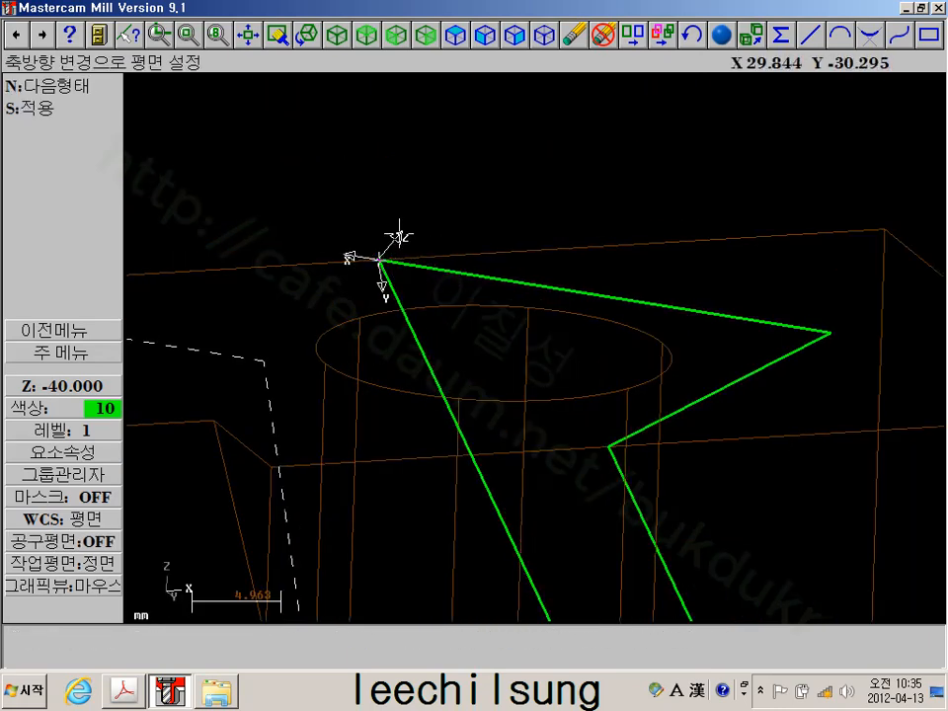
{"action": "scroll", "coordinate": [344, 289], "scroll_direction": "down", "scroll_amount": 10}
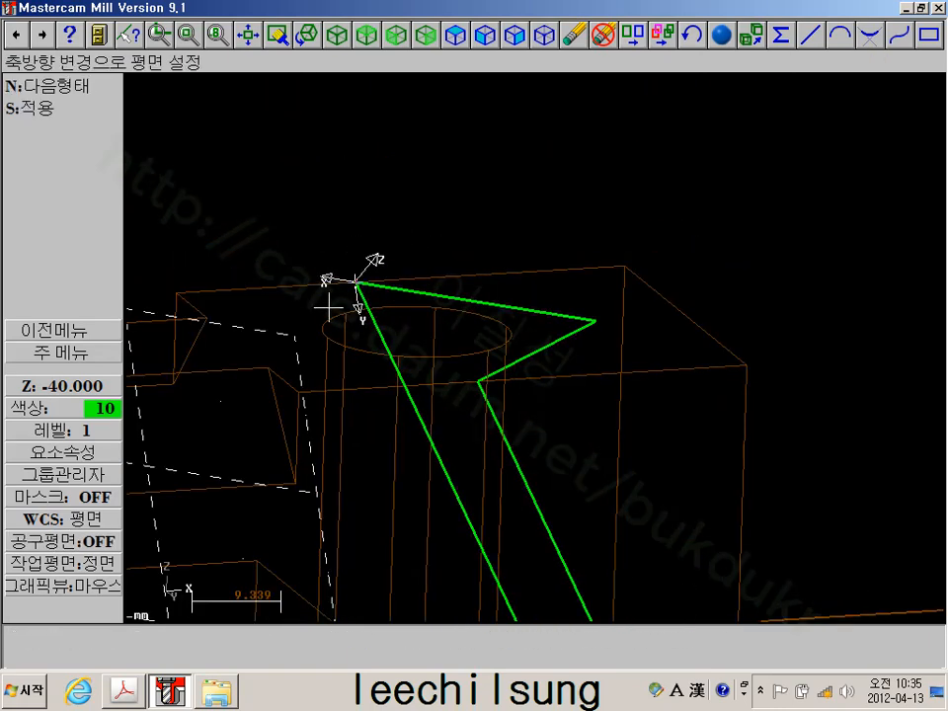
{"action": "left_click", "coordinate": [34, 110]}
{"action": "scroll", "coordinate": [471, 281], "scroll_direction": "down", "scroll_amount": 4}
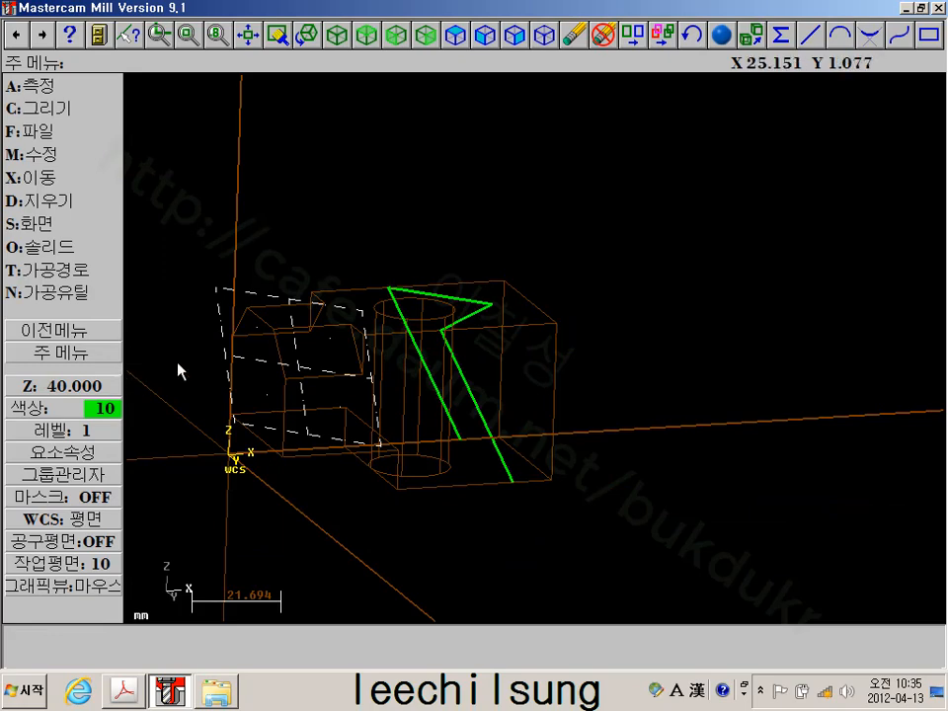
Set the construction depth at the corner where the slanted green line meets the green line on the block's upper face
{"action": "scroll", "coordinate": [408, 267], "scroll_direction": "up", "scroll_amount": 4}
{"action": "left_click", "coordinate": [51, 387]}
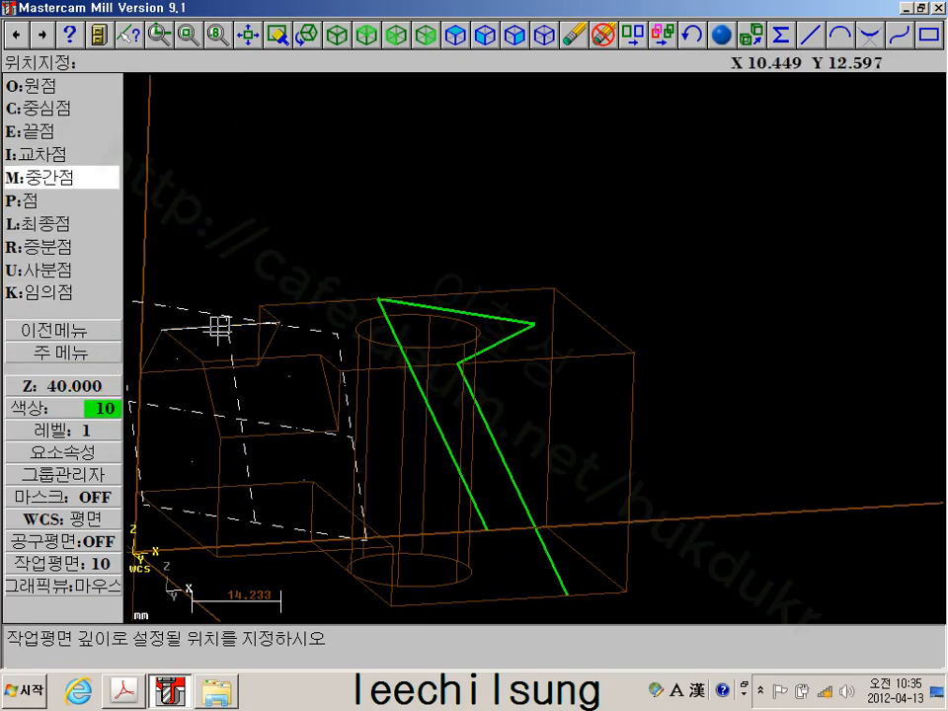
{"action": "left_click", "coordinate": [380, 300]}
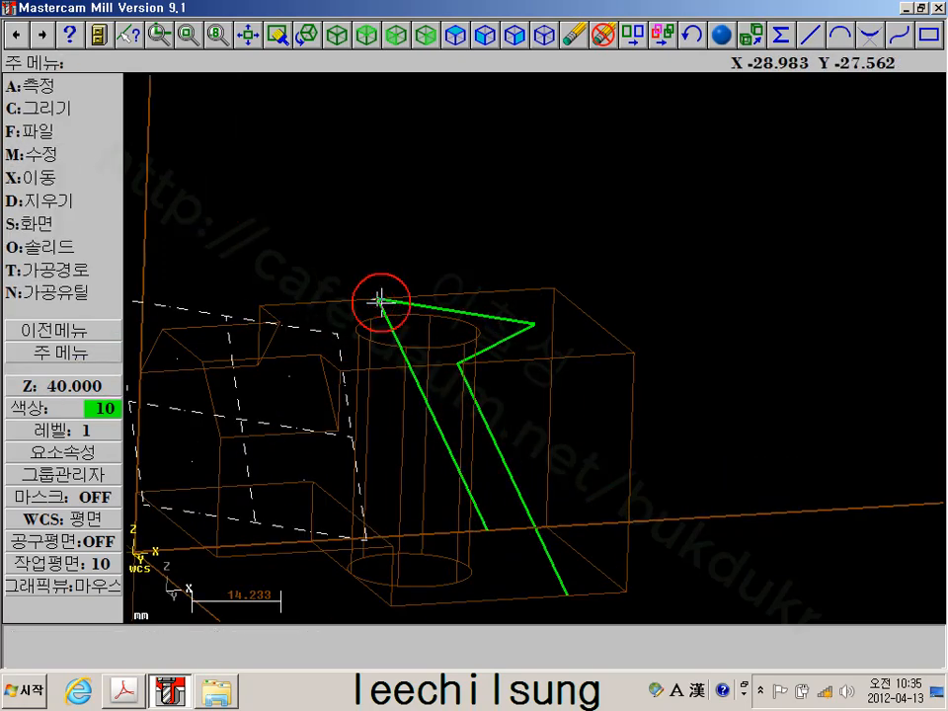
{"action": "left_click", "coordinate": [102, 355]}
{"action": "scroll", "coordinate": [470, 330], "scroll_direction": "up", "scroll_amount": 3}
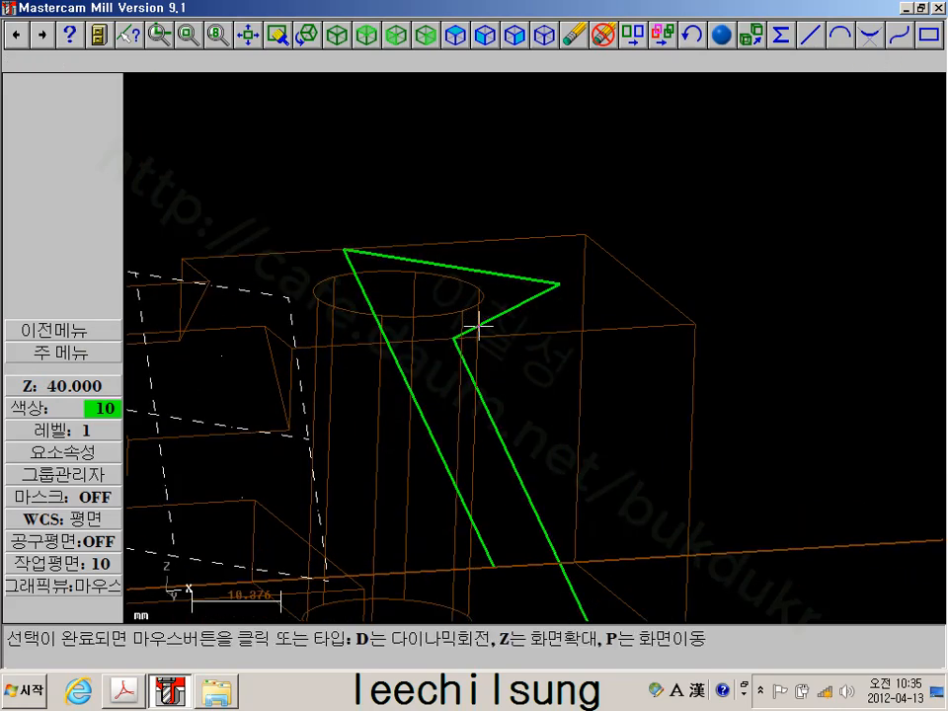
{"action": "left_click", "coordinate": [452, 249]}
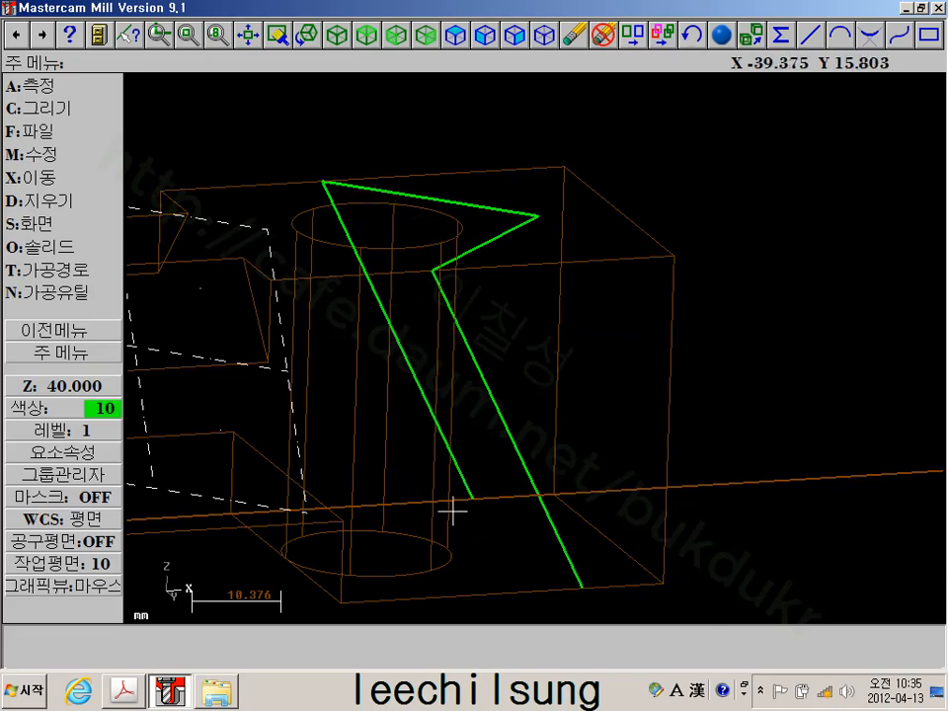
{"action": "scroll", "coordinate": [455, 366], "scroll_direction": "down", "scroll_amount": 4}
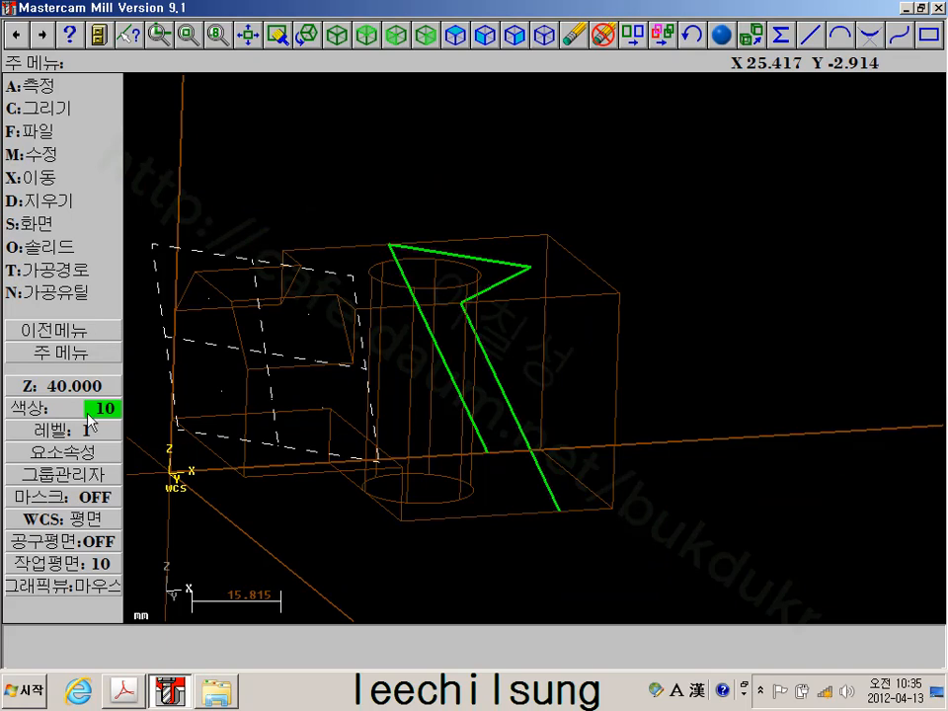
Set the graphics view equal to the construction plane and fit the whole model to the screen
{"action": "left_click", "coordinate": [59, 585]}
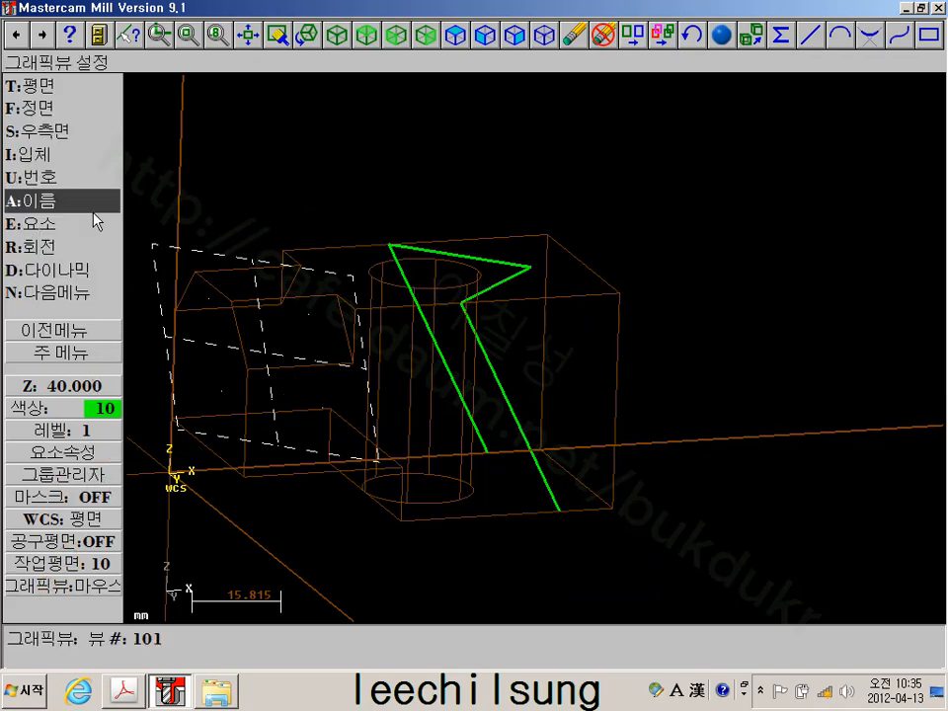
{"action": "left_click", "coordinate": [59, 290]}
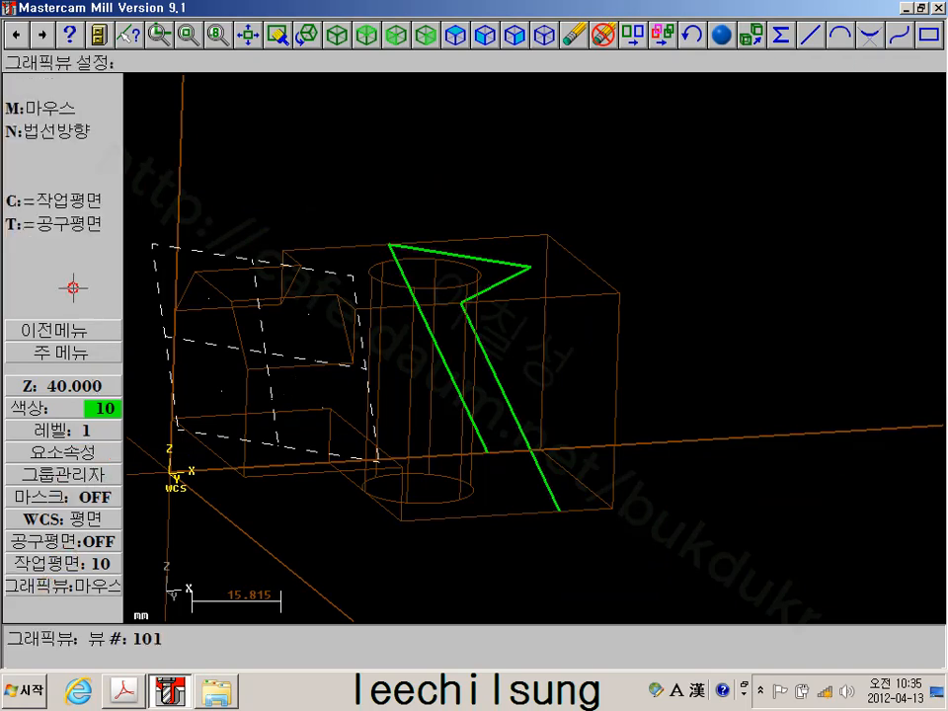
{"action": "left_click", "coordinate": [77, 206]}
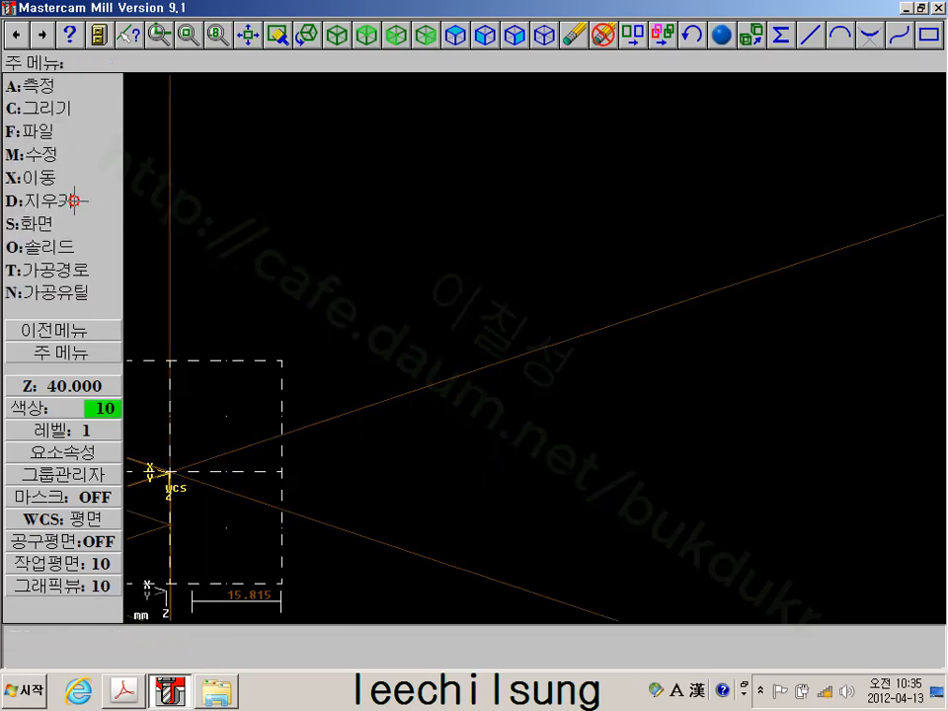
{"action": "left_click", "coordinate": [247, 40]}
{"action": "scroll", "coordinate": [687, 413], "scroll_direction": "down", "scroll_amount": 1}
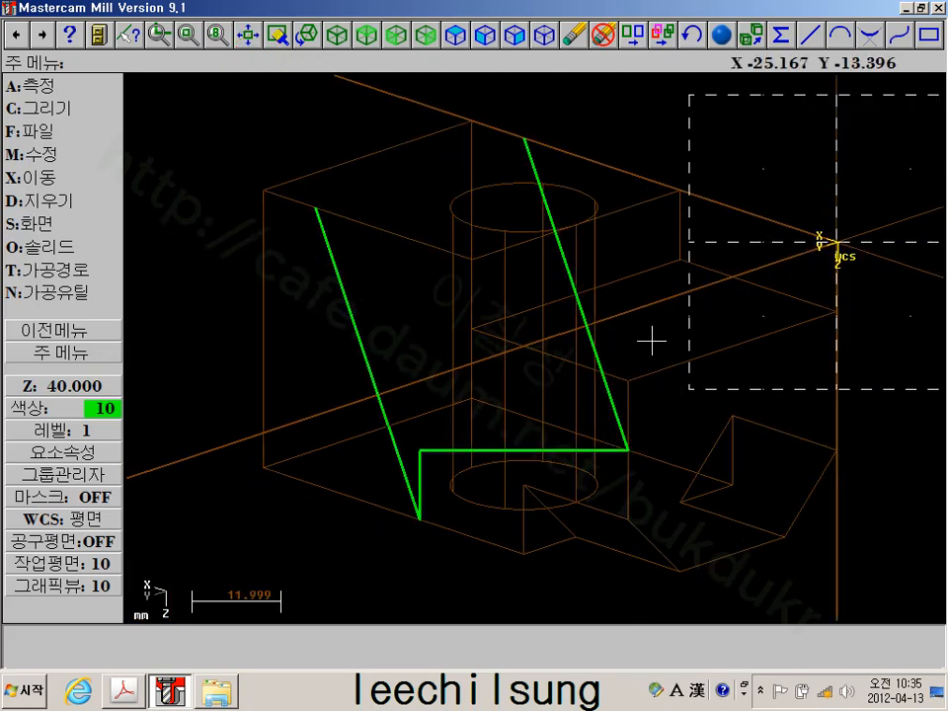
{"action": "scroll", "coordinate": [651, 340], "scroll_direction": "up", "scroll_amount": 2}
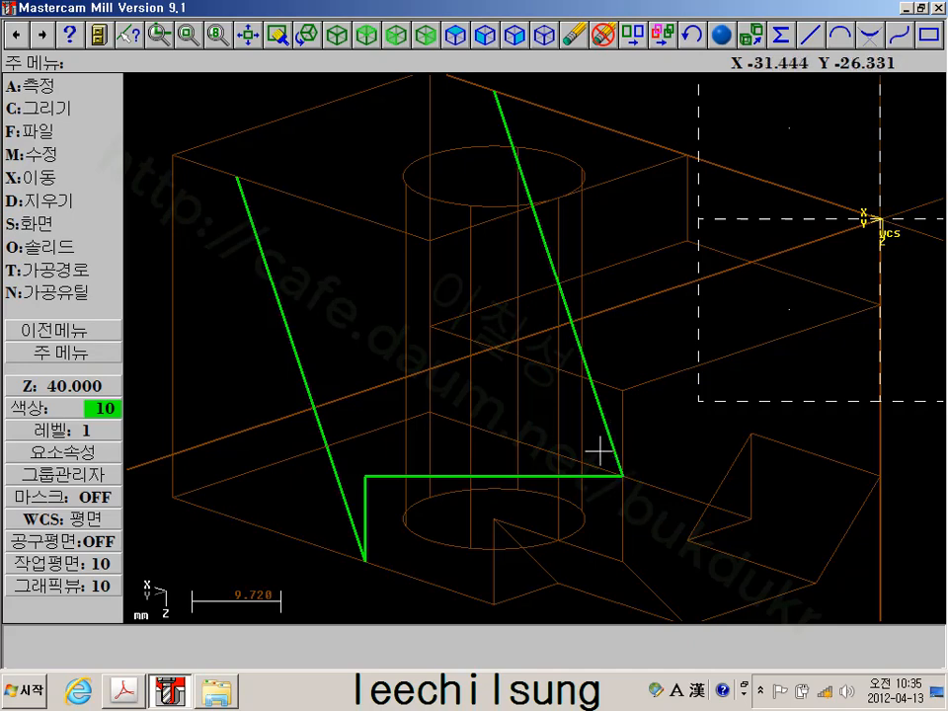
{"action": "scroll", "coordinate": [596, 479], "scroll_direction": "down", "scroll_amount": 3}
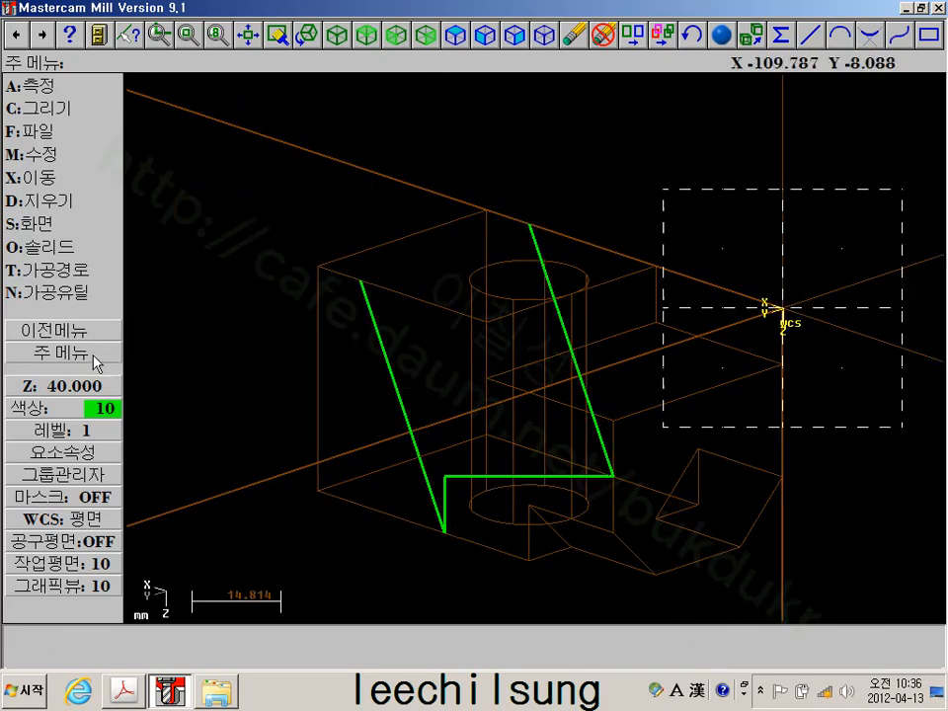
{"action": "left_click", "coordinate": [74, 108]}
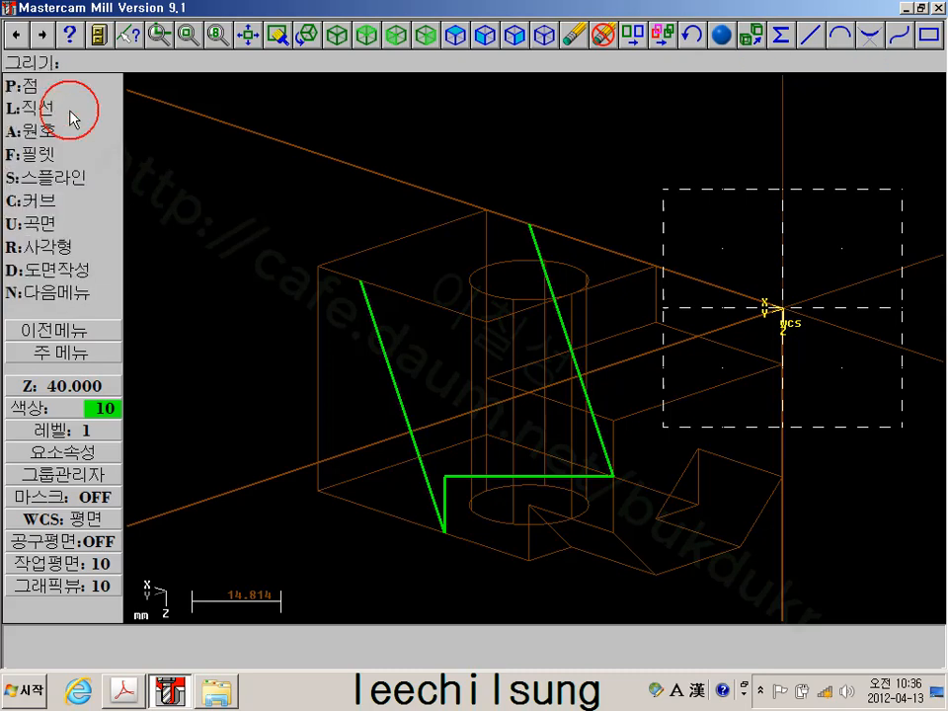
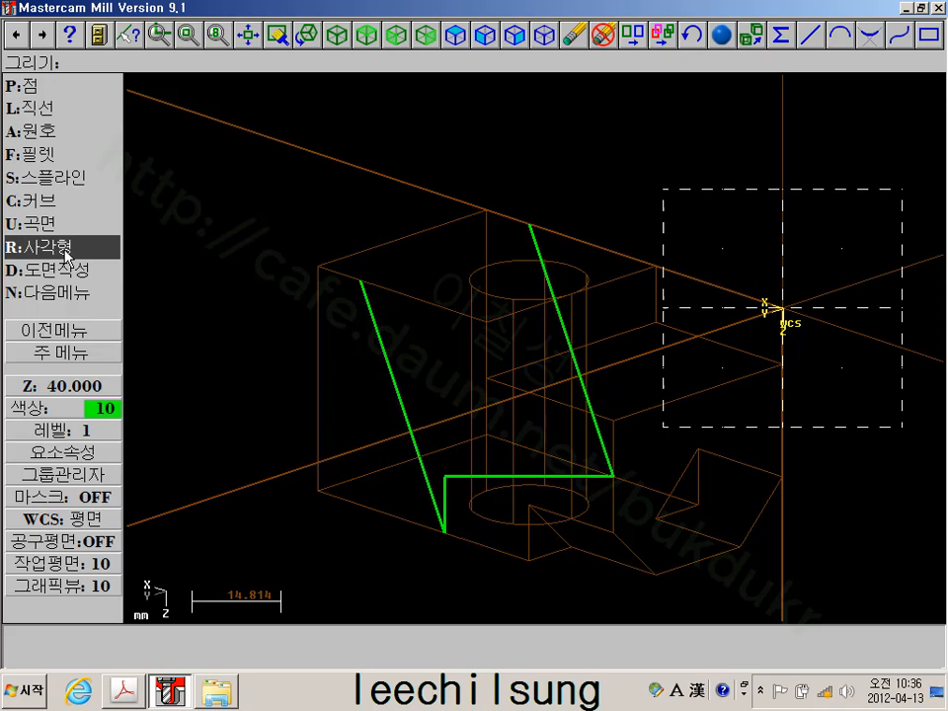
{"action": "left_click", "coordinate": [76, 353]}
{"action": "scroll", "coordinate": [409, 336], "scroll_direction": "down", "scroll_amount": 1}
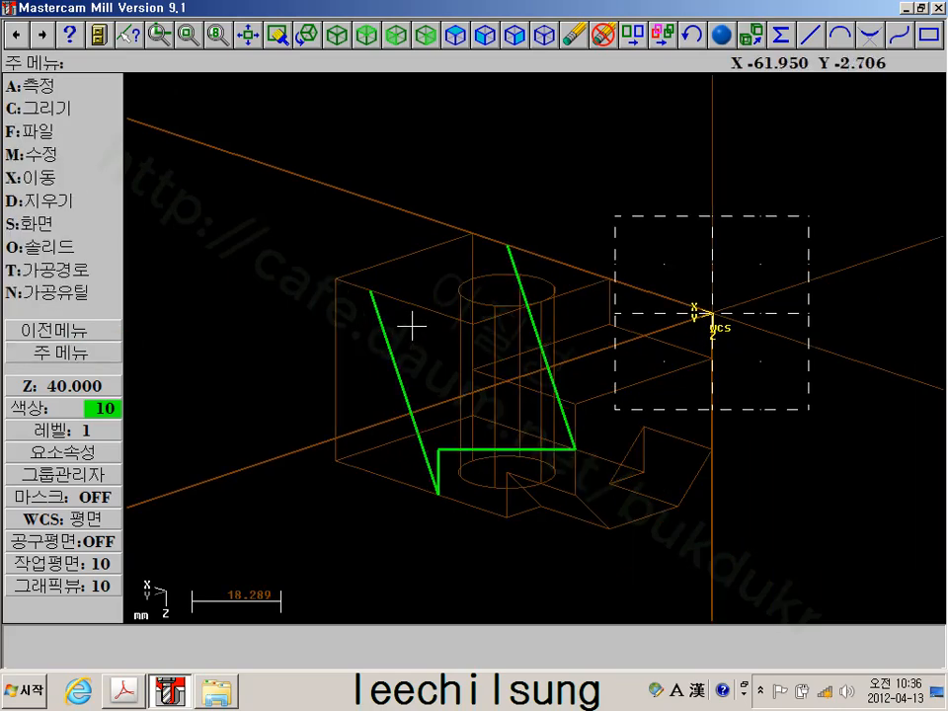
Turn on shading for the solid block
{"action": "key", "text": "alt+s"}
{"action": "scroll", "coordinate": [469, 342], "scroll_direction": "up", "scroll_amount": 1}
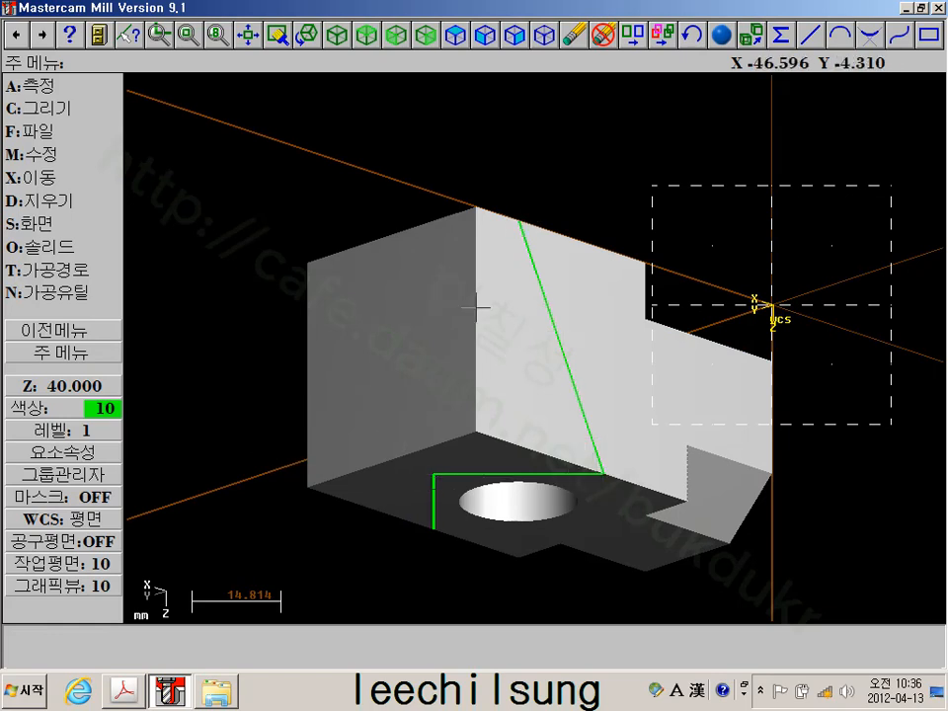
Draw a two-point line from the slanted green line's end on the block's underside edge to the adjacent outer corner of the block
{"action": "left_click", "coordinate": [45, 108]}
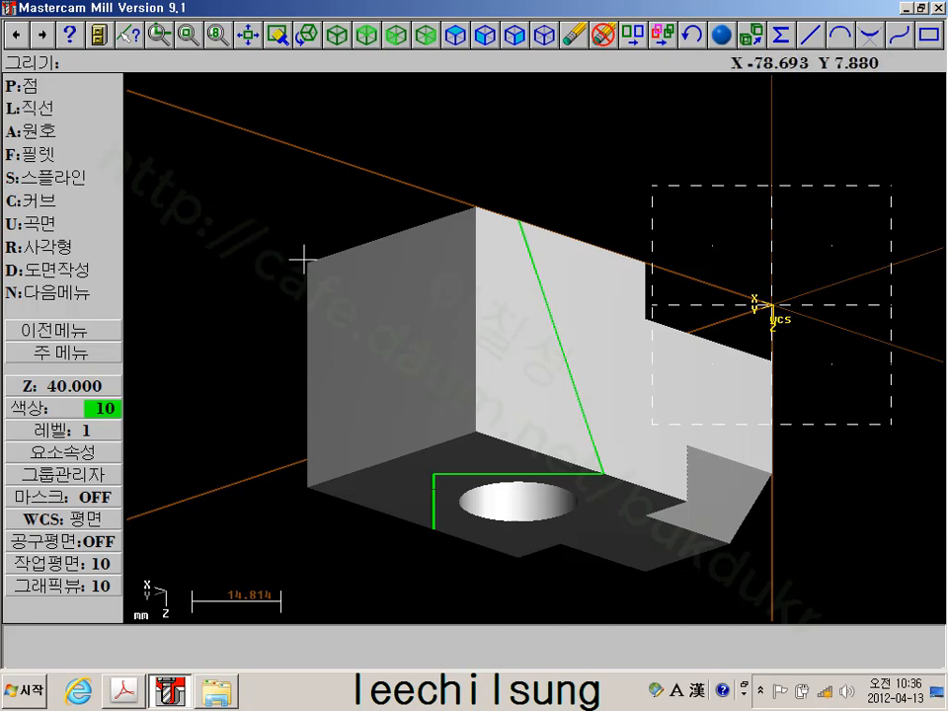
{"action": "left_click", "coordinate": [53, 108]}
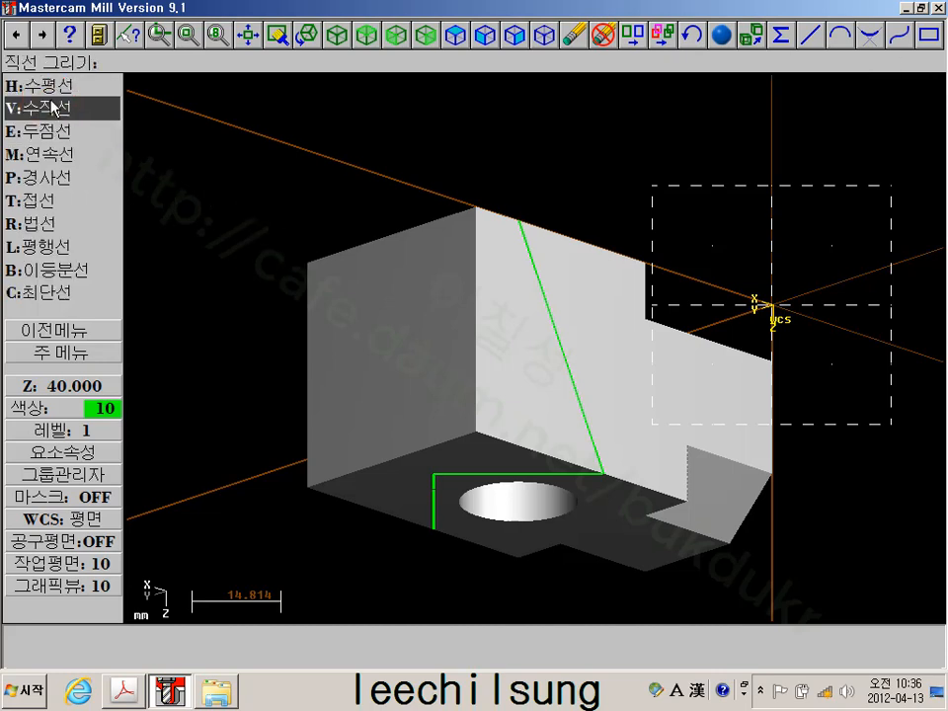
{"action": "left_click", "coordinate": [61, 131]}
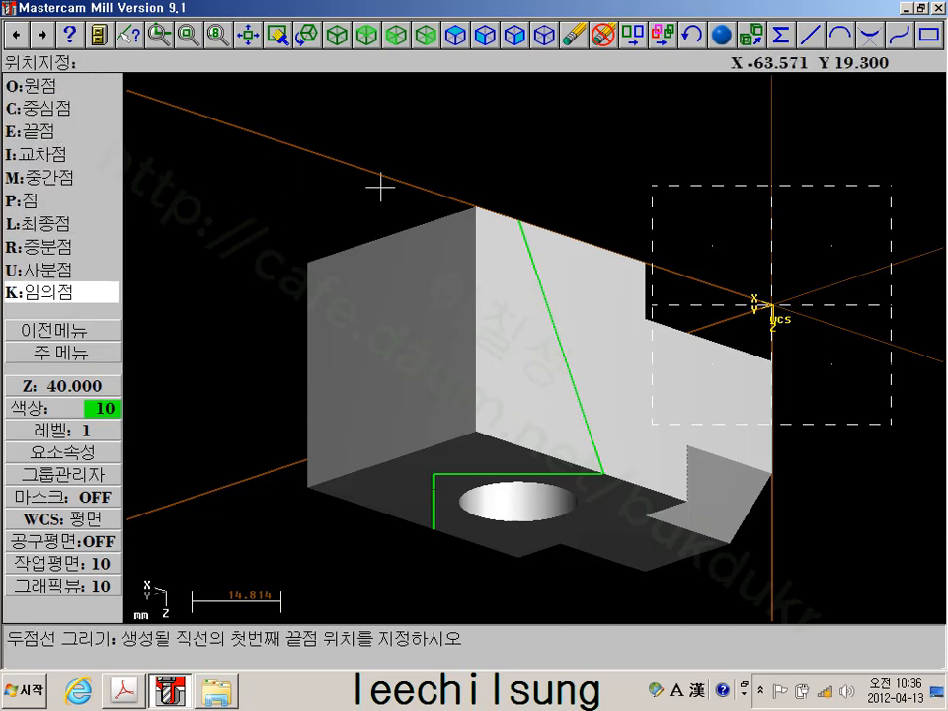
{"action": "left_click", "coordinate": [519, 219]}
{"action": "left_click", "coordinate": [306, 263]}
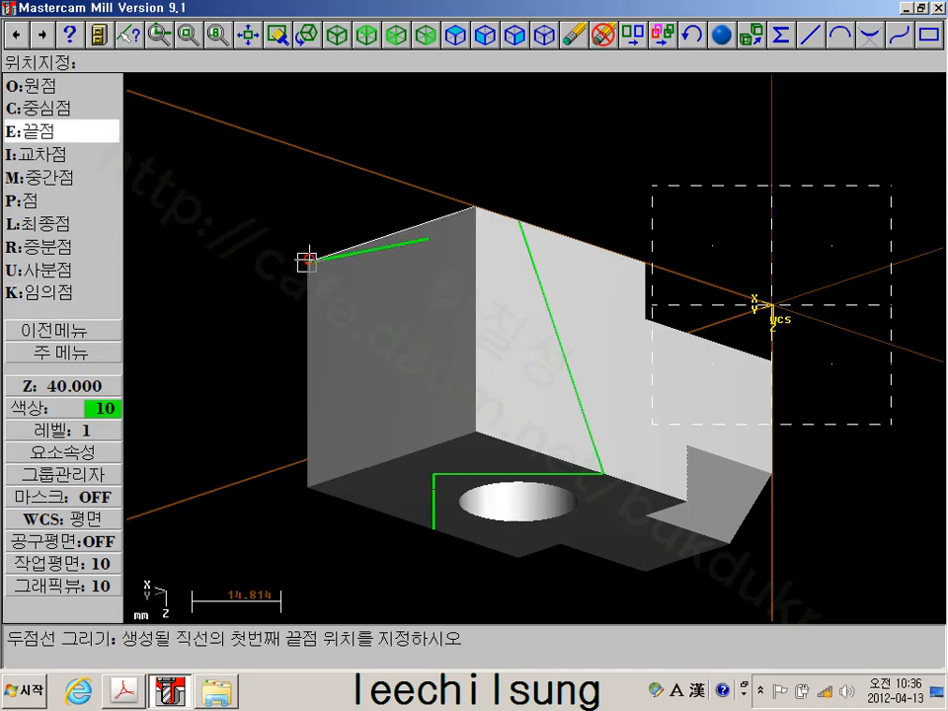
Draw a line along the block's outer vertical edge and another from its end to the corner of the two green lines beside the hole
{"action": "scroll", "coordinate": [262, 169], "scroll_direction": "down", "scroll_amount": 1}
{"action": "scroll", "coordinate": [262, 173], "scroll_direction": "up", "scroll_amount": 2}
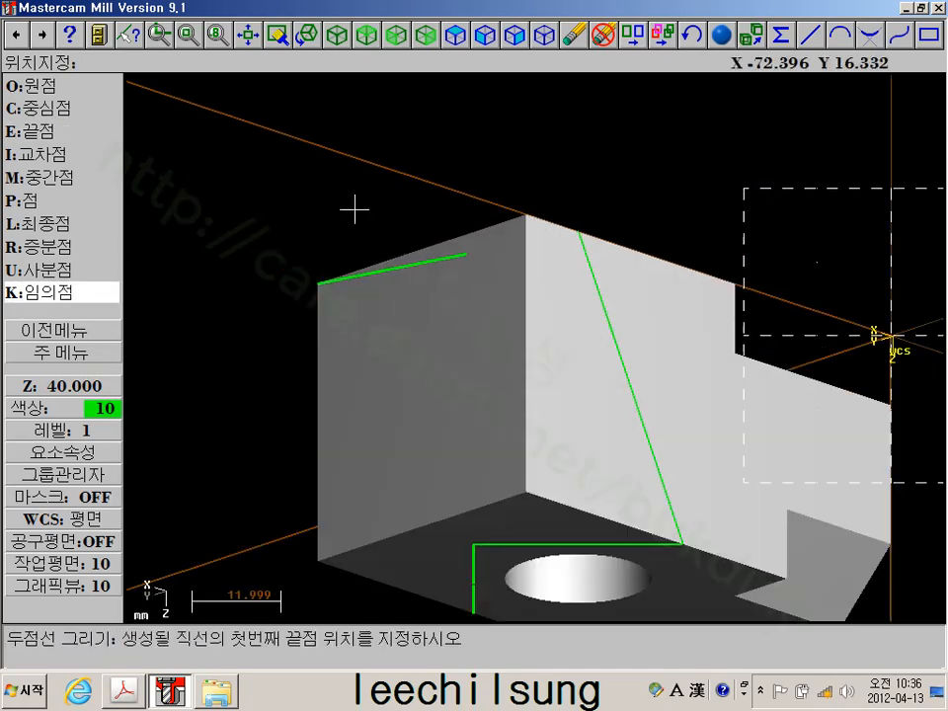
{"action": "scroll", "coordinate": [504, 236], "scroll_direction": "down", "scroll_amount": 1}
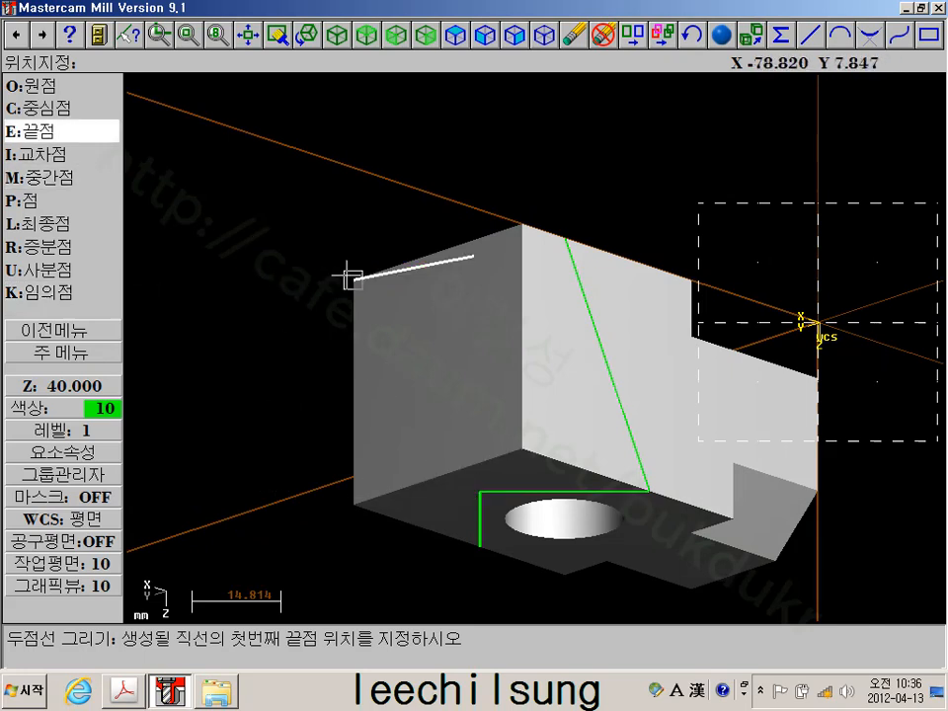
{"action": "left_click", "coordinate": [351, 279]}
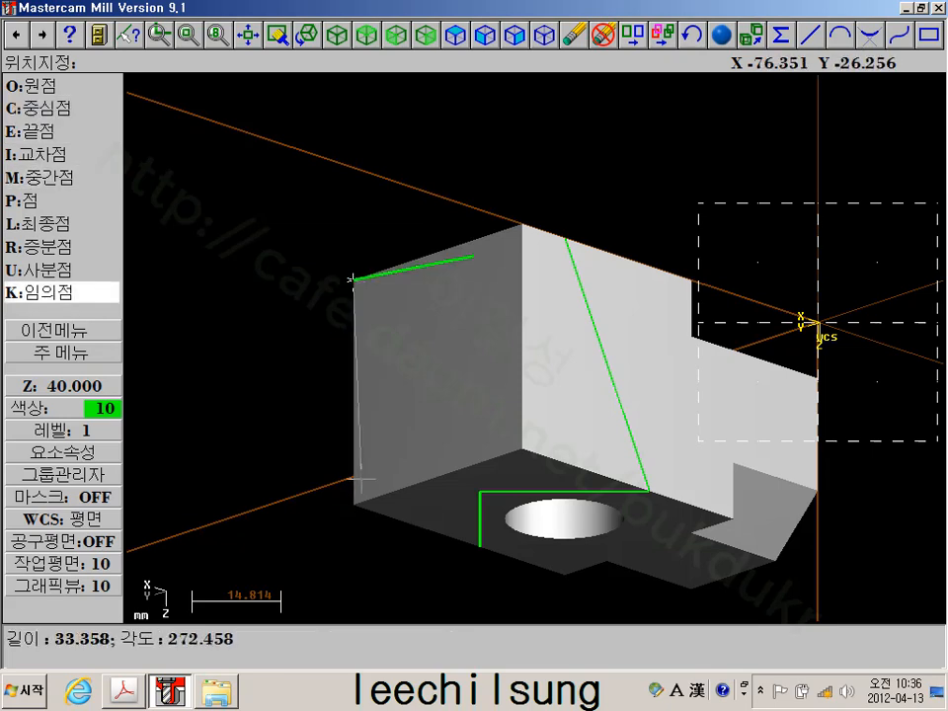
{"action": "left_click", "coordinate": [353, 507]}
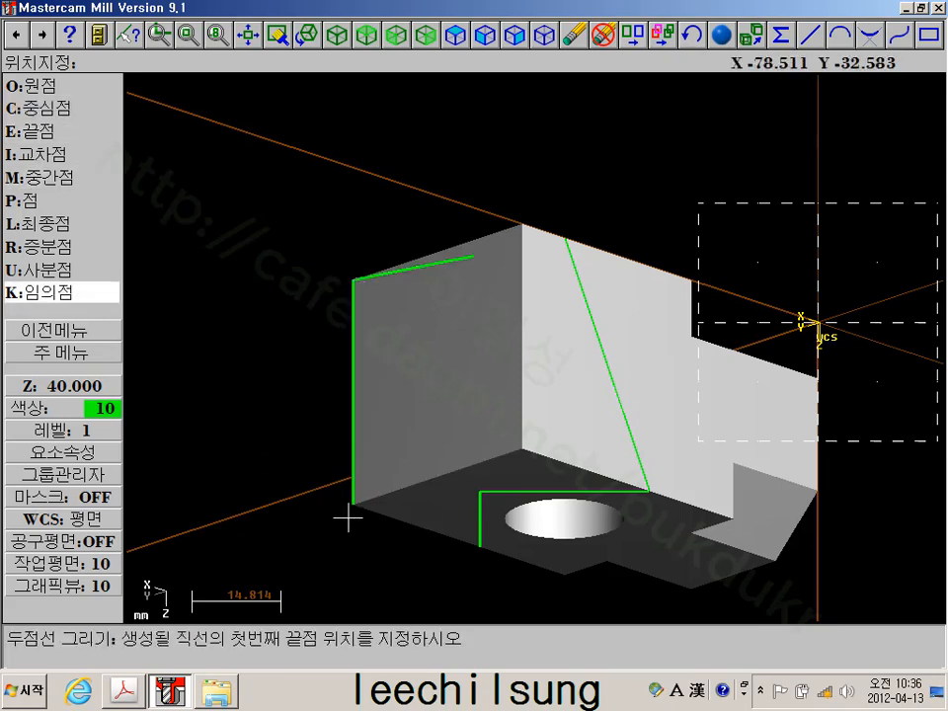
{"action": "left_click", "coordinate": [353, 505]}
{"action": "left_click", "coordinate": [479, 492]}
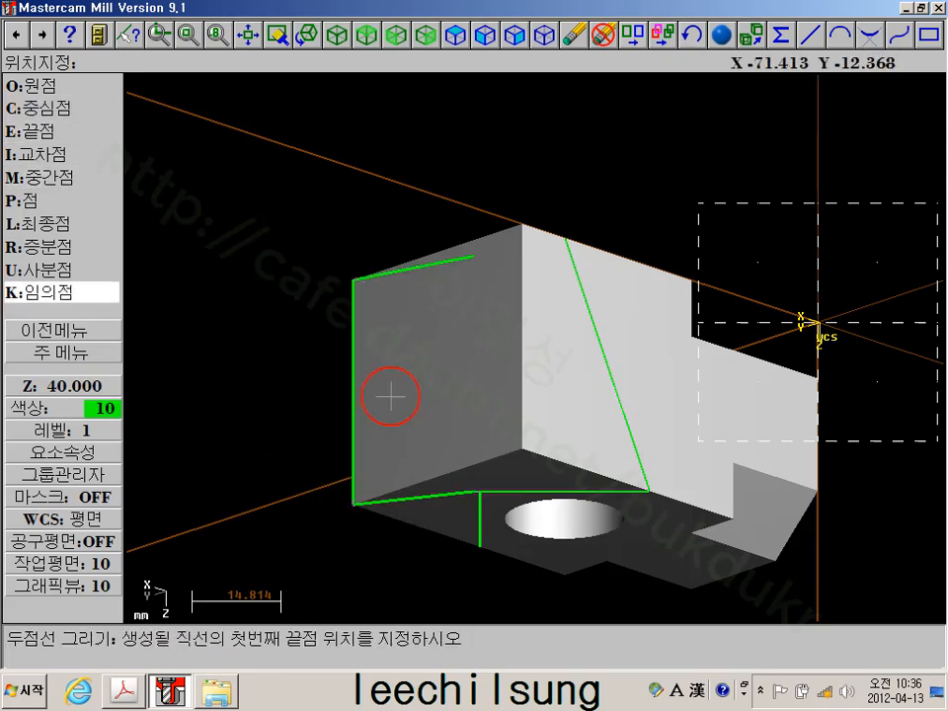
{"action": "left_click", "coordinate": [129, 356]}
Check the drawn outline in wireframe, then restore the shaded display
{"action": "scroll", "coordinate": [505, 284], "scroll_direction": "up", "scroll_amount": 1}
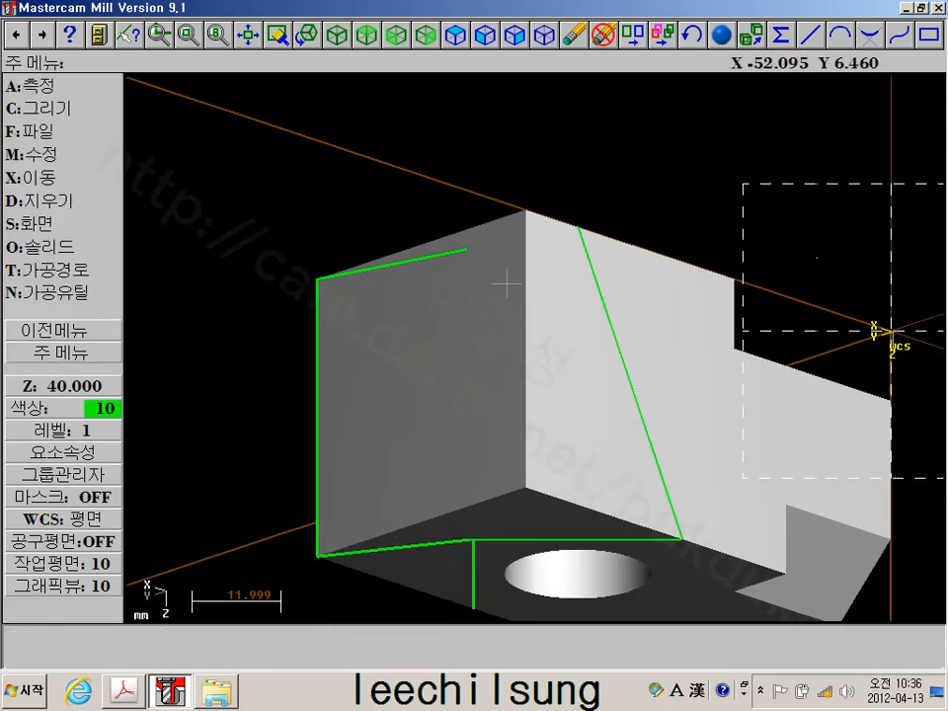
{"action": "key", "text": "alt+s"}
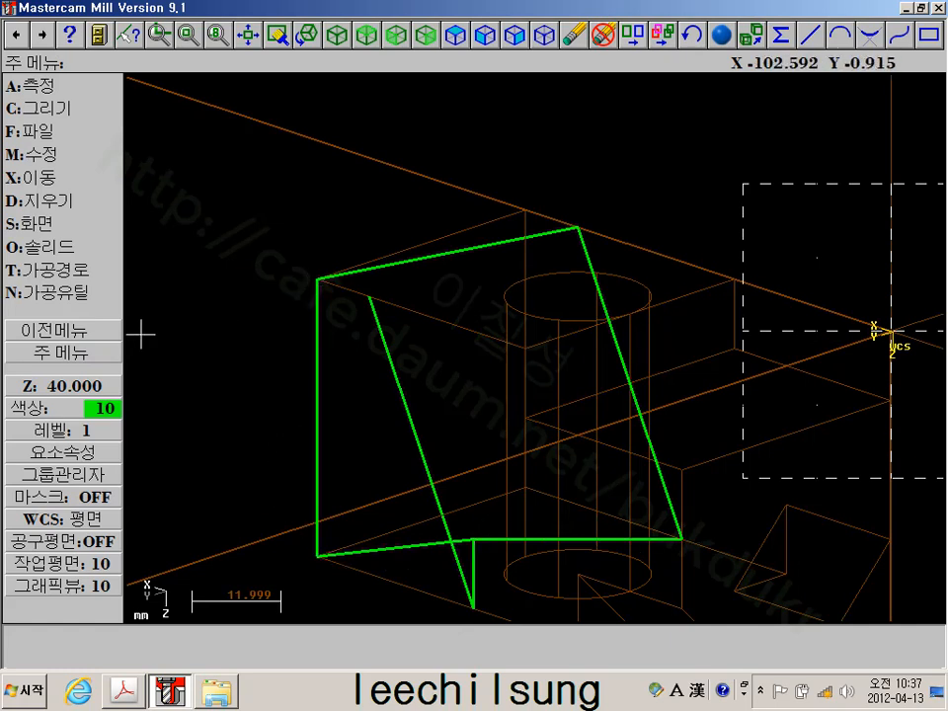
{"action": "key", "text": "alt+s"}
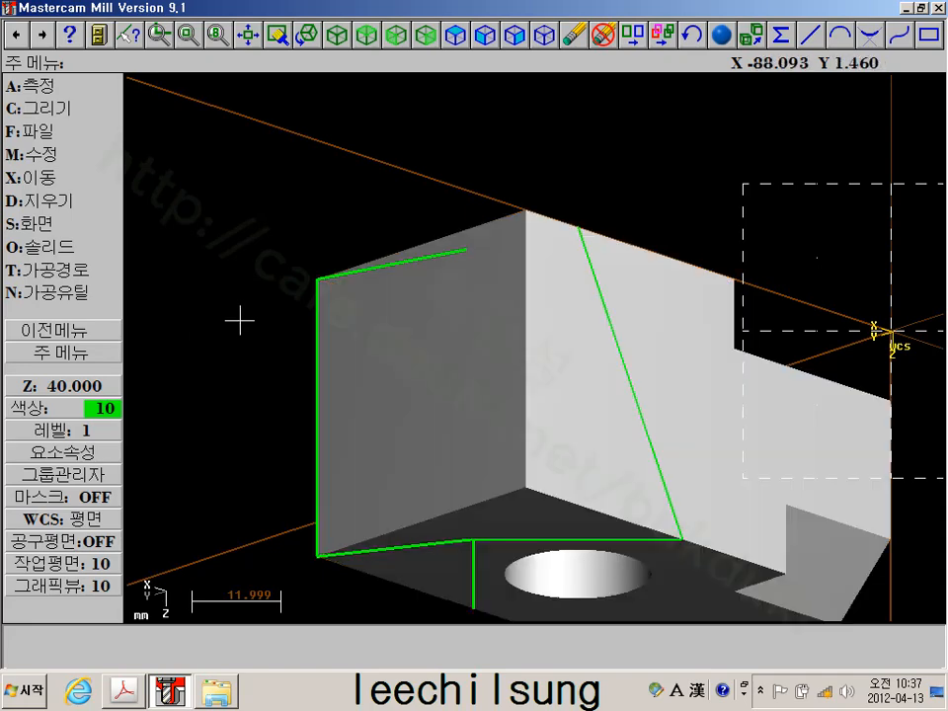
Extend the slanted green line to a freehand point well beyond the underside of the block using trim to point
{"action": "mouse_move", "coordinate": [352, 408]}
{"action": "middle_mouse_down"}
{"action": "mouse_move", "coordinate": [344, 383]}
{"action": "mouse_move", "coordinate": [353, 388]}
{"action": "mouse_move", "coordinate": [352, 361]}
{"action": "mouse_move", "coordinate": [379, 298]}
{"action": "mouse_move", "coordinate": [319, 294]}
{"action": "mouse_move", "coordinate": [233, 404]}
{"action": "mouse_move", "coordinate": [239, 374]}
{"action": "mouse_move", "coordinate": [296, 313]}
{"action": "mouse_move", "coordinate": [457, 294]}
{"action": "mouse_move", "coordinate": [582, 359]}
{"action": "mouse_move", "coordinate": [544, 406]}
{"action": "mouse_move", "coordinate": [468, 383]}
{"action": "mouse_move", "coordinate": [529, 385]}
{"action": "mouse_move", "coordinate": [559, 423]}
{"action": "middle_mouse_up"}
{"action": "scroll", "coordinate": [353, 388], "scroll_direction": "down", "scroll_amount": 1}
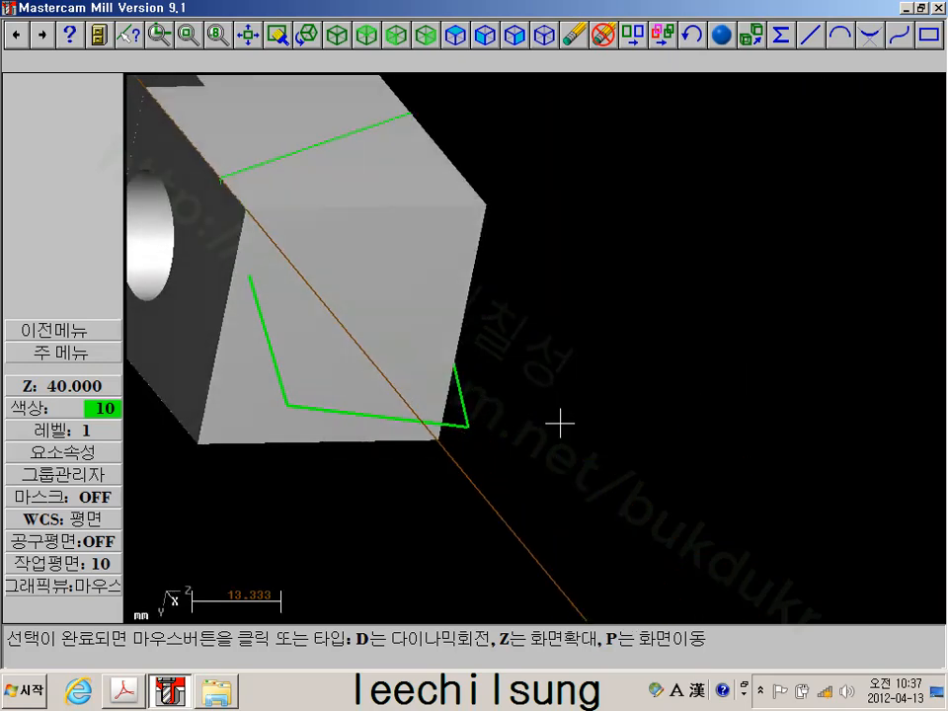
{"action": "scroll", "coordinate": [222, 212], "scroll_direction": "up", "scroll_amount": 4}
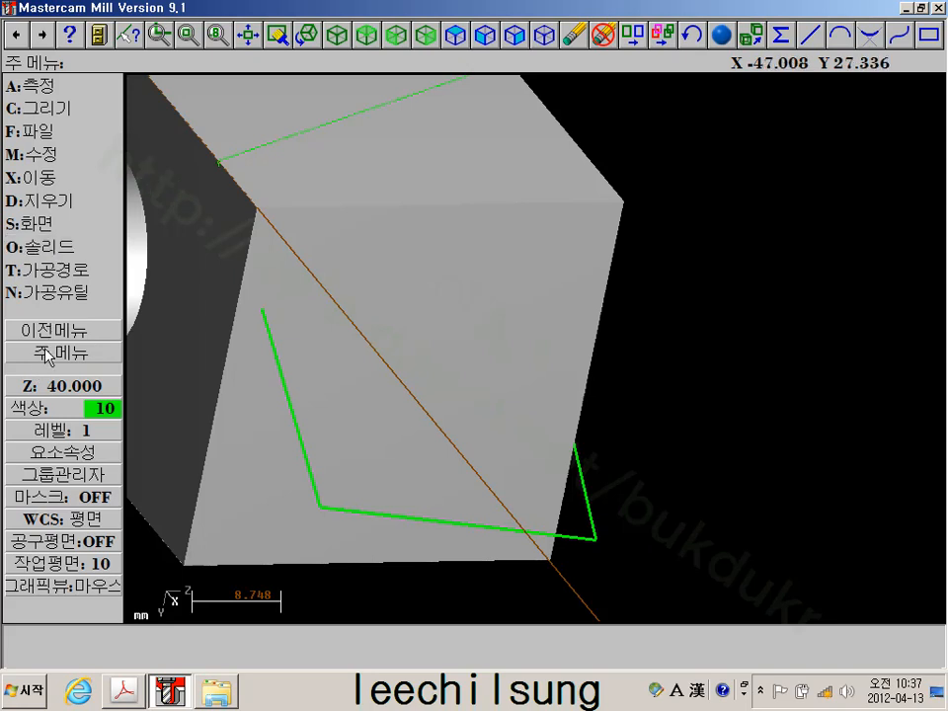
{"action": "left_click", "coordinate": [50, 163]}
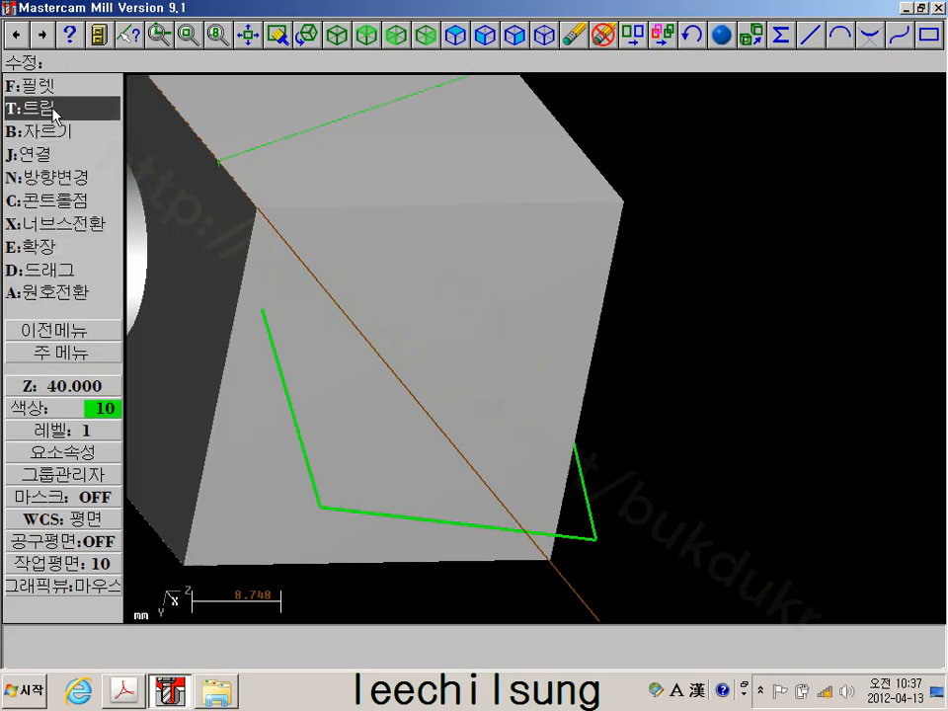
{"action": "left_click", "coordinate": [52, 110]}
{"action": "left_click", "coordinate": [58, 132]}
{"action": "middle_click_drag", "start_coordinate": [139, 159], "coordinate": [311, 213]}
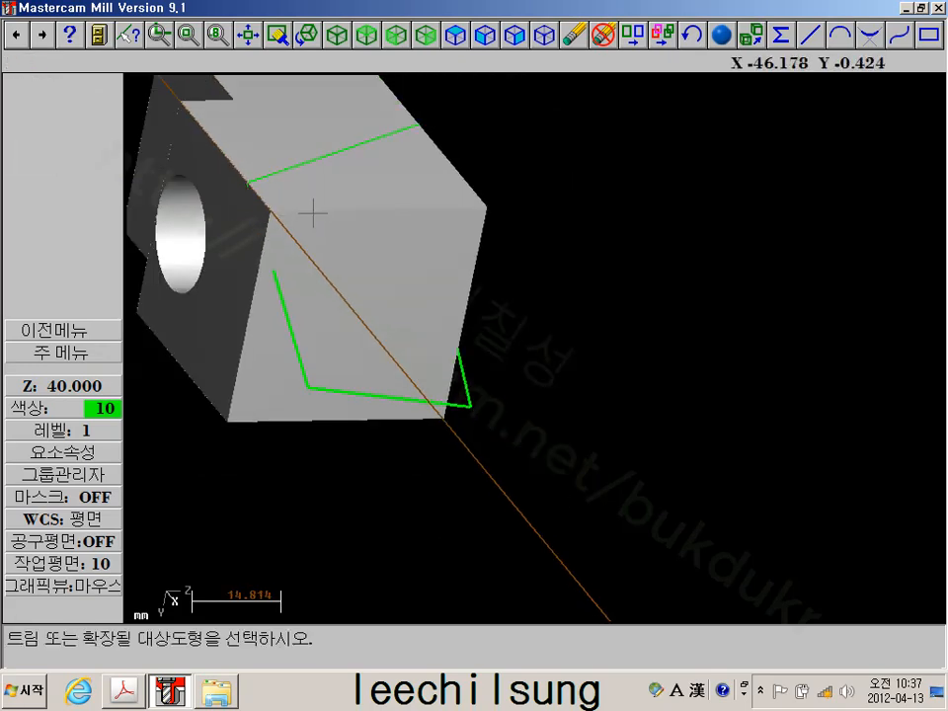
{"action": "left_click", "coordinate": [289, 168]}
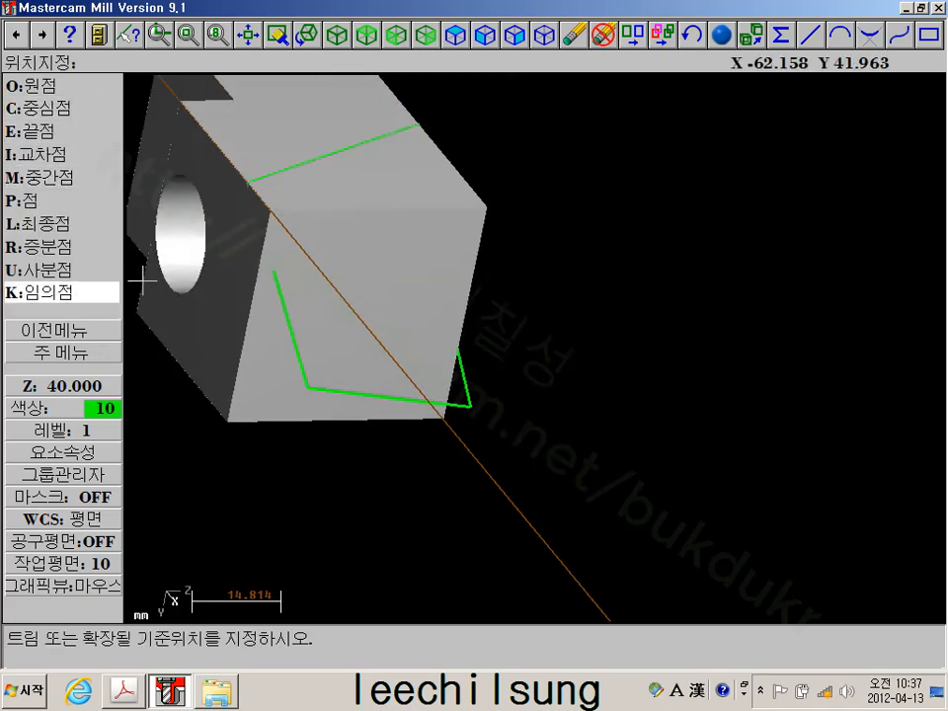
{"action": "middle_click_drag", "start_coordinate": [144, 280], "coordinate": [275, 226]}
{"action": "left_click", "coordinate": [260, 228]}
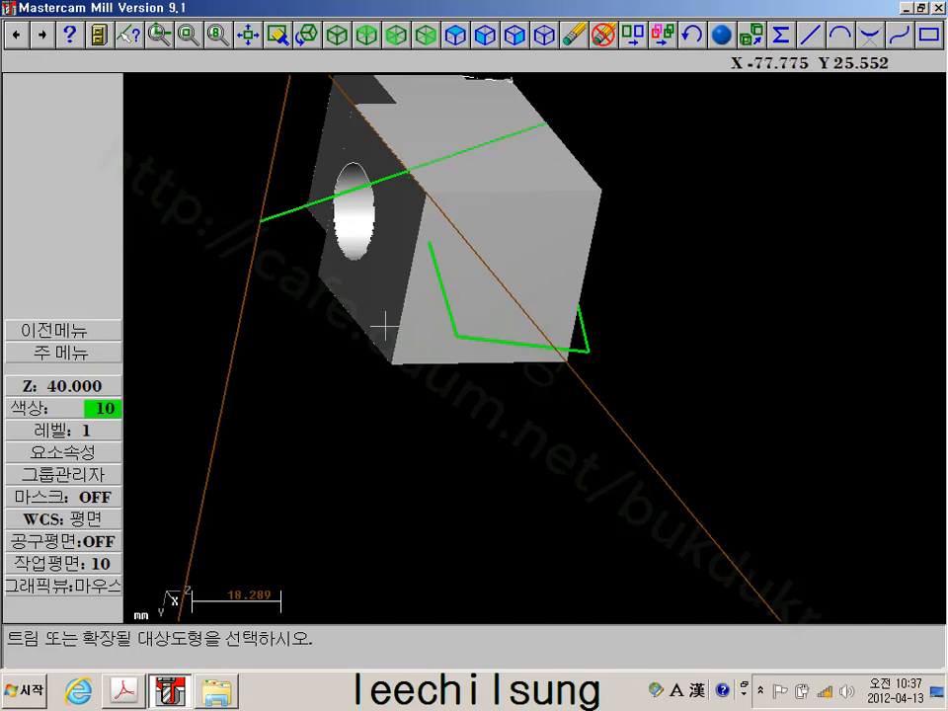
{"action": "left_click", "coordinate": [72, 353]}
Draw a two-point line from the extended slanted line's free end to the nearest outer corner of the inclined outline
{"action": "left_click", "coordinate": [46, 111]}
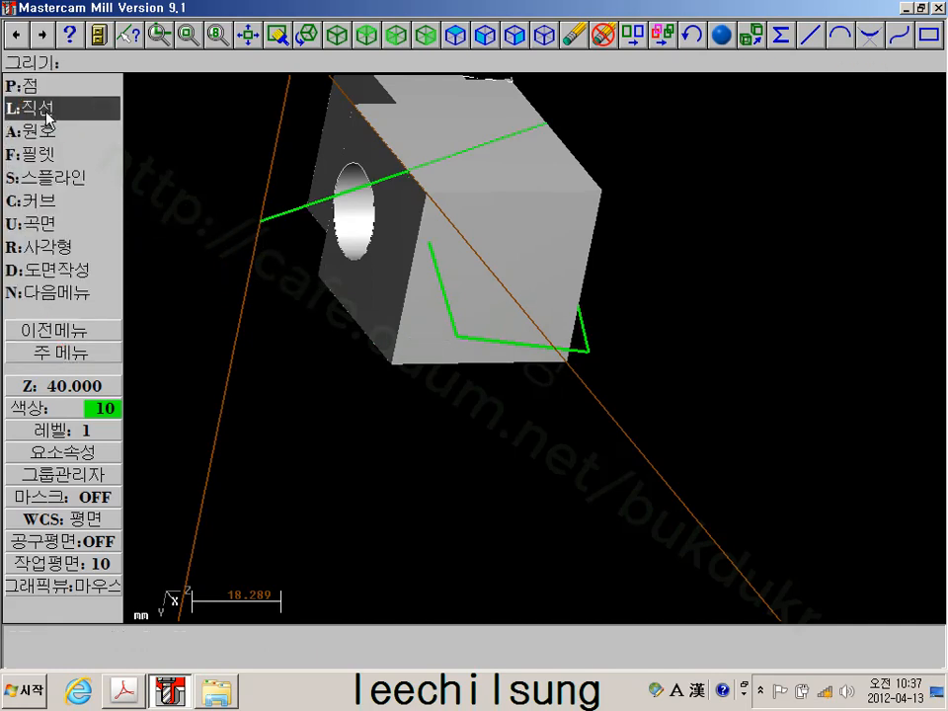
{"action": "left_click", "coordinate": [47, 110]}
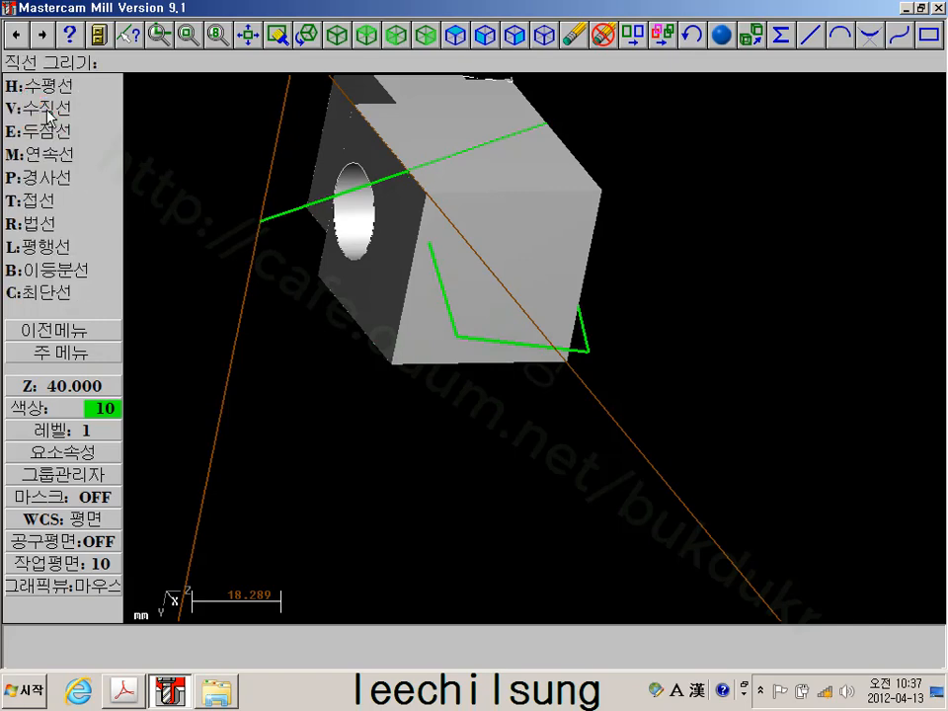
{"action": "left_click", "coordinate": [40, 130]}
{"action": "left_click", "coordinate": [257, 222]}
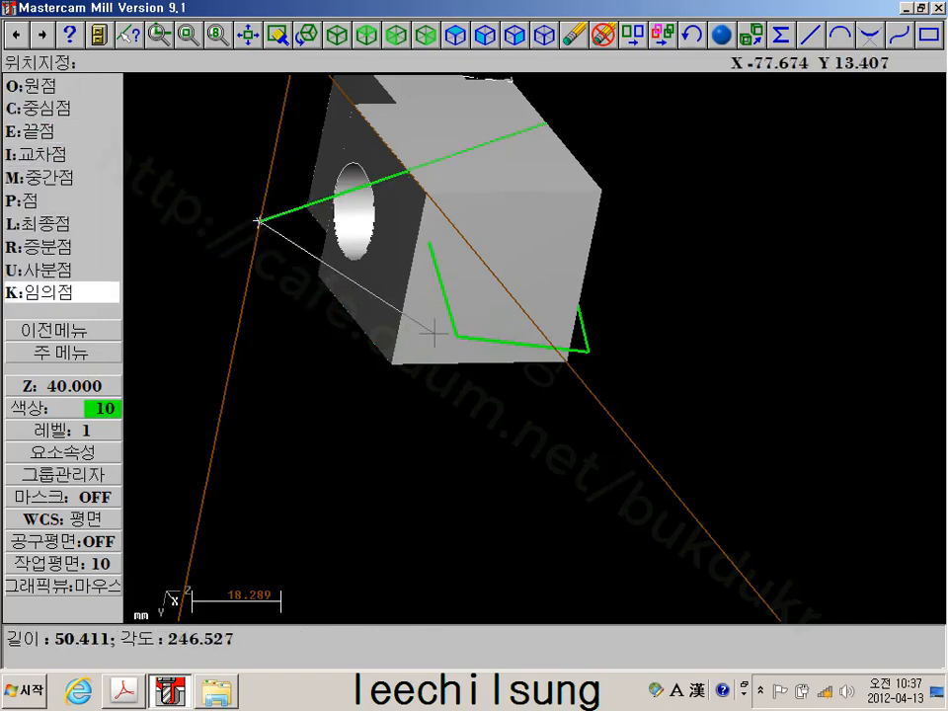
{"action": "left_click", "coordinate": [454, 335]}
{"action": "left_click", "coordinate": [67, 354]}
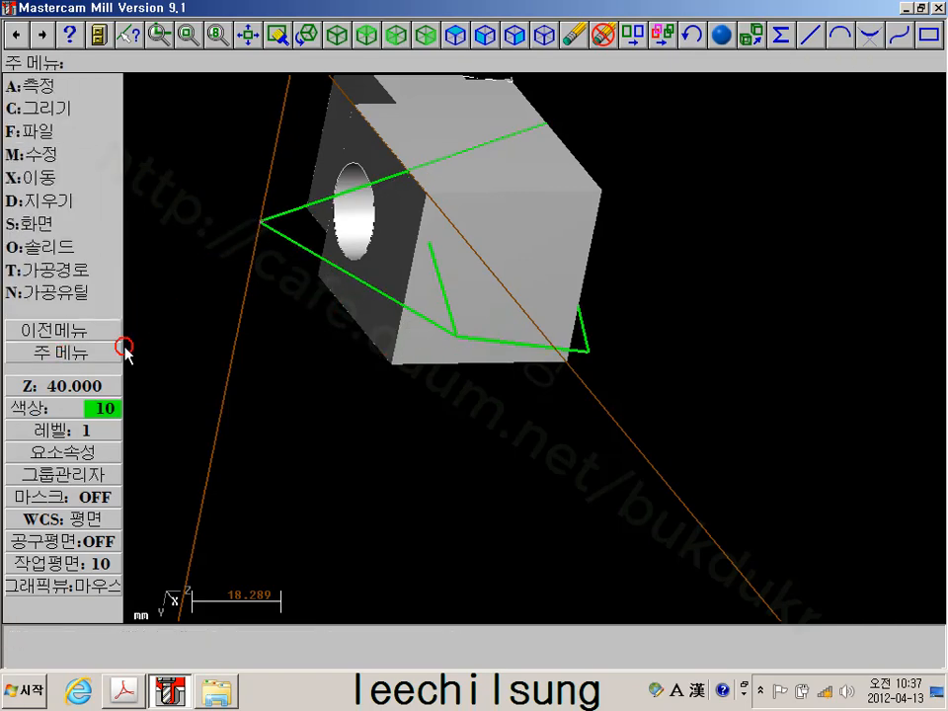
Start a solid extrusion and chain the enlarged inclined outline, following the outer branch and ending the chain at its starting corner
{"action": "mouse_move", "coordinate": [416, 316]}
{"action": "middle_mouse_down"}
{"action": "mouse_move", "coordinate": [349, 308]}
{"action": "mouse_move", "coordinate": [302, 281]}
{"action": "mouse_move", "coordinate": [293, 220]}
{"action": "mouse_move", "coordinate": [327, 214]}
{"action": "mouse_move", "coordinate": [334, 238]}
{"action": "mouse_move", "coordinate": [277, 220]}
{"action": "mouse_move", "coordinate": [316, 213]}
{"action": "mouse_move", "coordinate": [370, 235]}
{"action": "mouse_move", "coordinate": [387, 277]}
{"action": "mouse_move", "coordinate": [413, 305]}
{"action": "middle_mouse_up"}
{"action": "middle_click_drag", "start_coordinate": [437, 194], "coordinate": [480, 267], "text": "shift"}
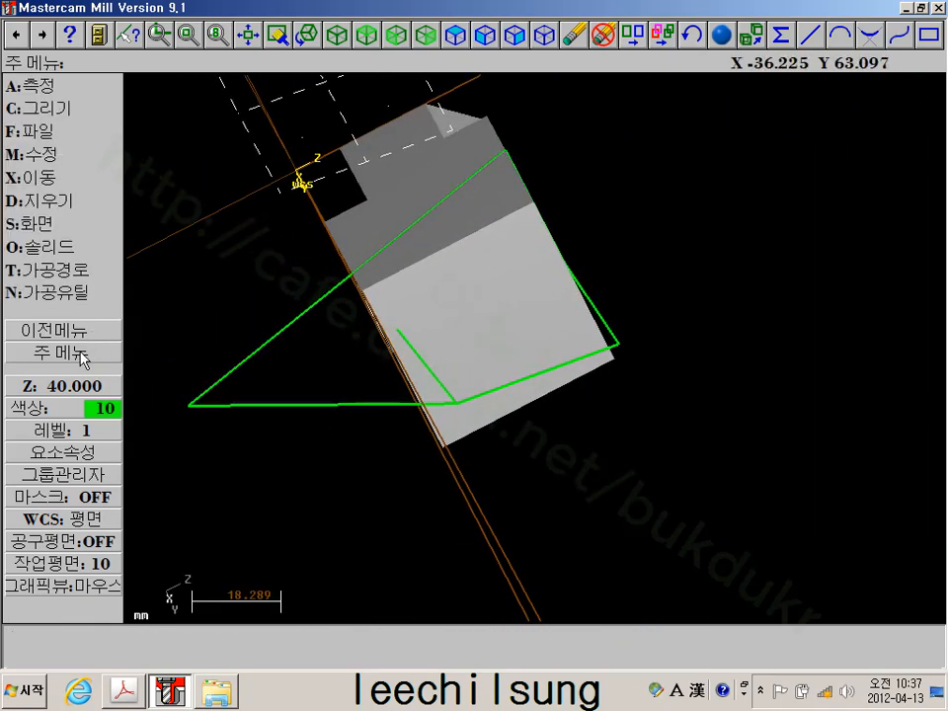
{"action": "left_click", "coordinate": [45, 247]}
{"action": "left_click", "coordinate": [49, 88]}
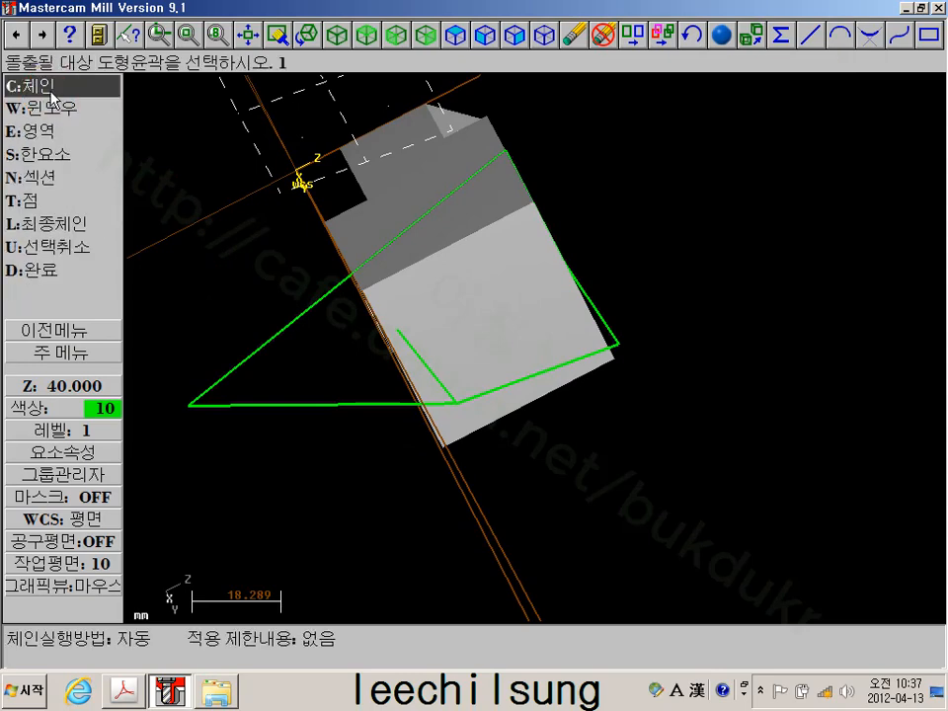
{"action": "left_click", "coordinate": [54, 93]}
{"action": "left_click", "coordinate": [239, 364]}
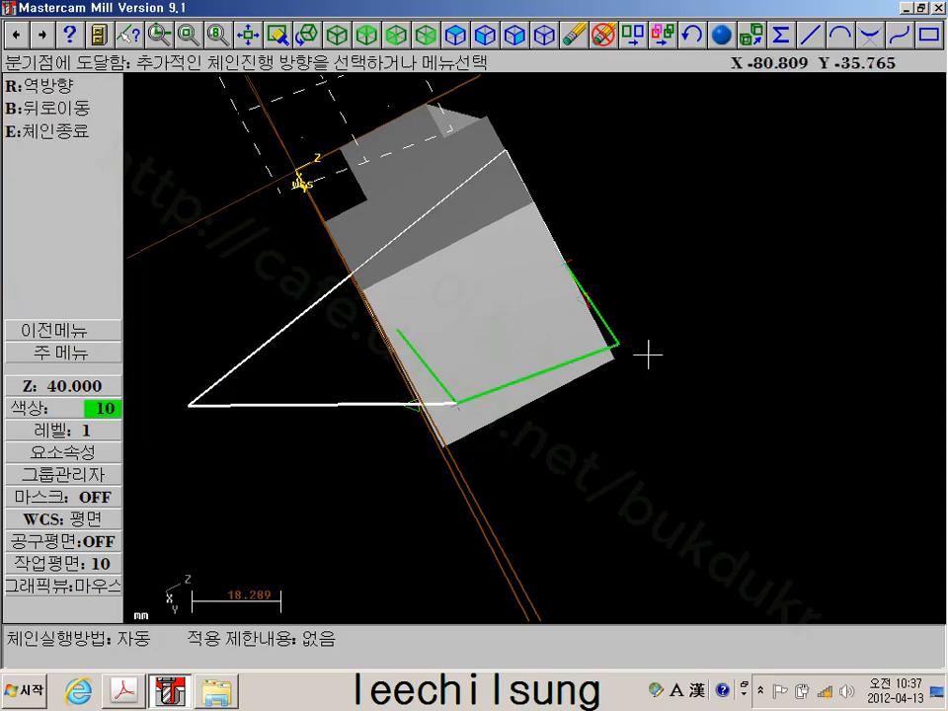
{"action": "left_click", "coordinate": [614, 337]}
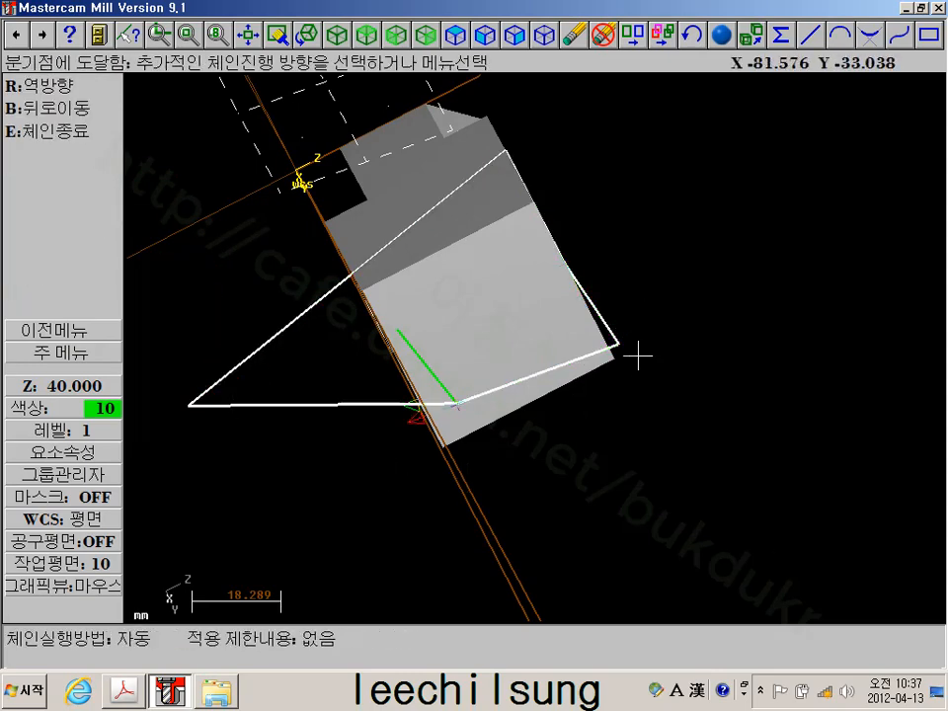
{"action": "middle_click_drag", "start_coordinate": [554, 432], "coordinate": [433, 460]}
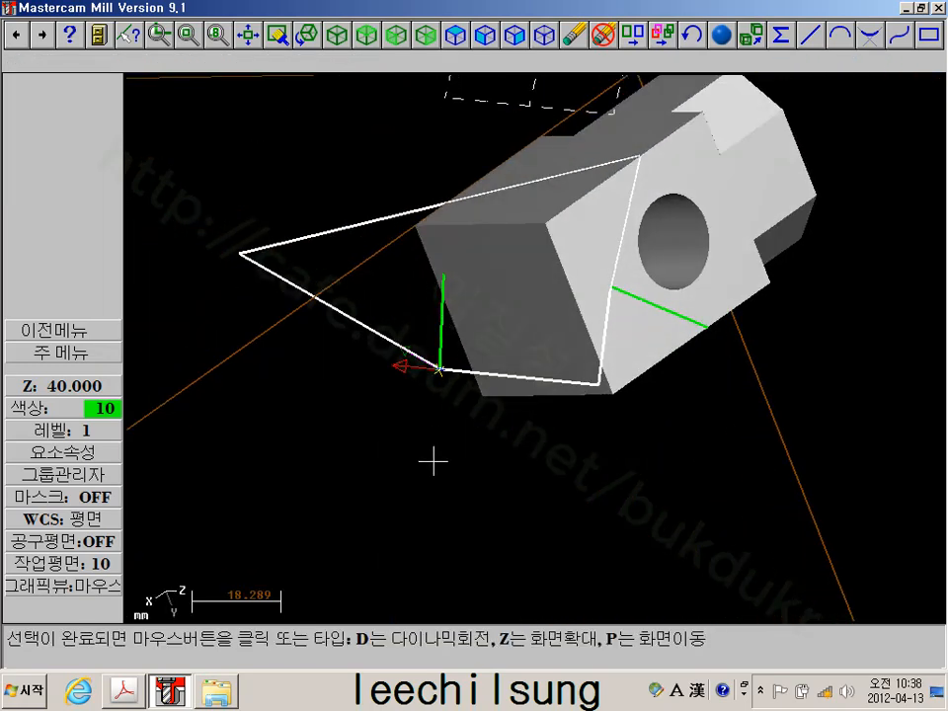
{"action": "left_click", "coordinate": [68, 144]}
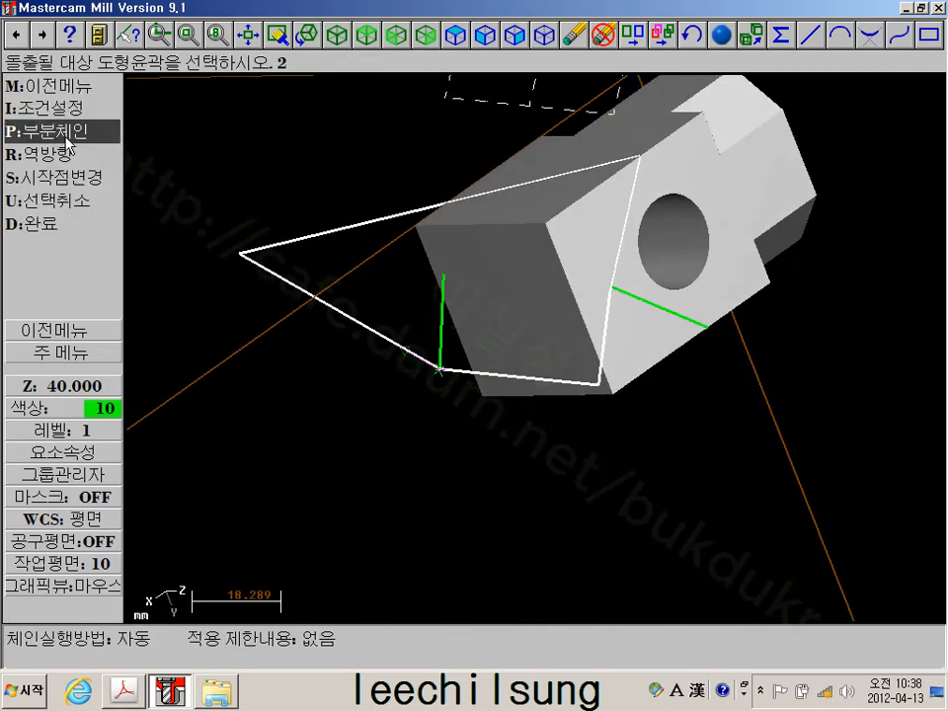
Accept the chain and extrusion direction, and cut the body (바디컷팅) with the extrusion going through the whole shape (형상관통)
{"action": "middle_click_drag", "start_coordinate": [522, 470], "coordinate": [651, 412]}
{"action": "left_click", "coordinate": [83, 227]}
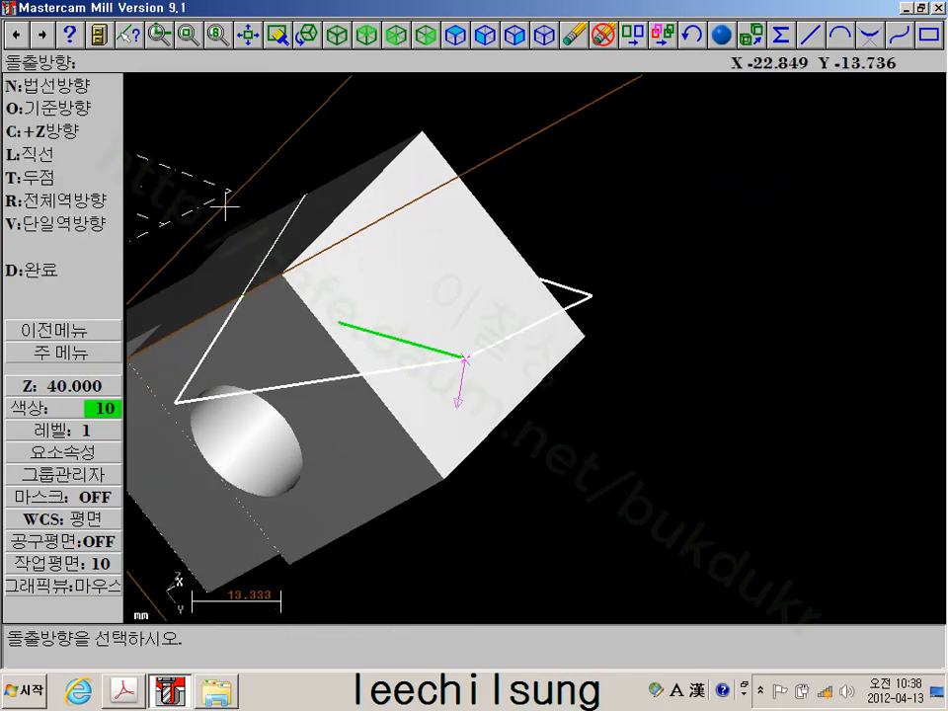
{"action": "left_click", "coordinate": [30, 270]}
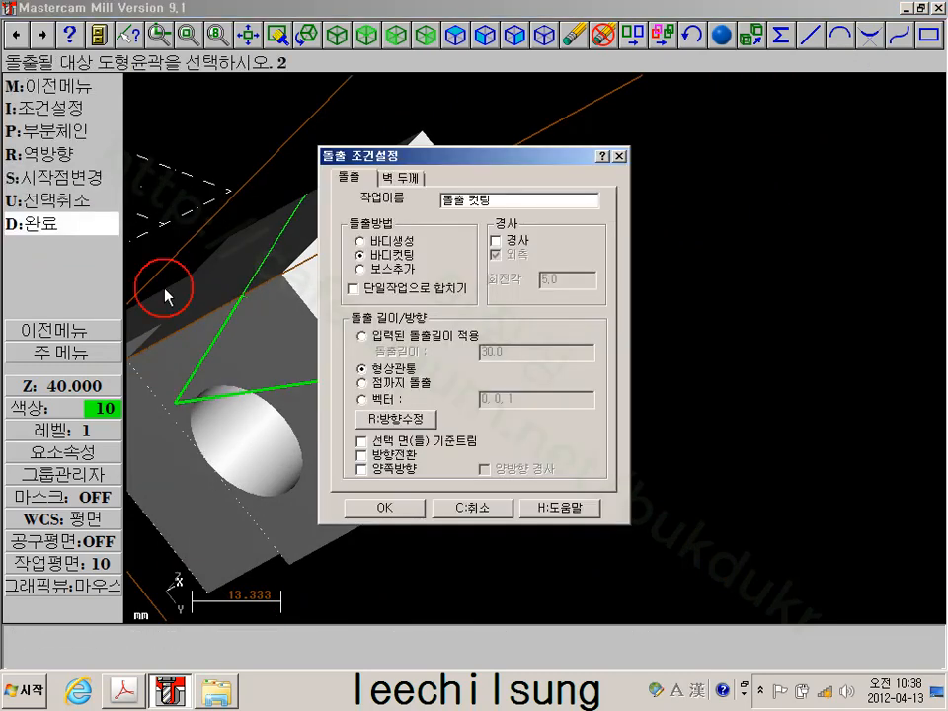
{"action": "left_click", "coordinate": [376, 509]}
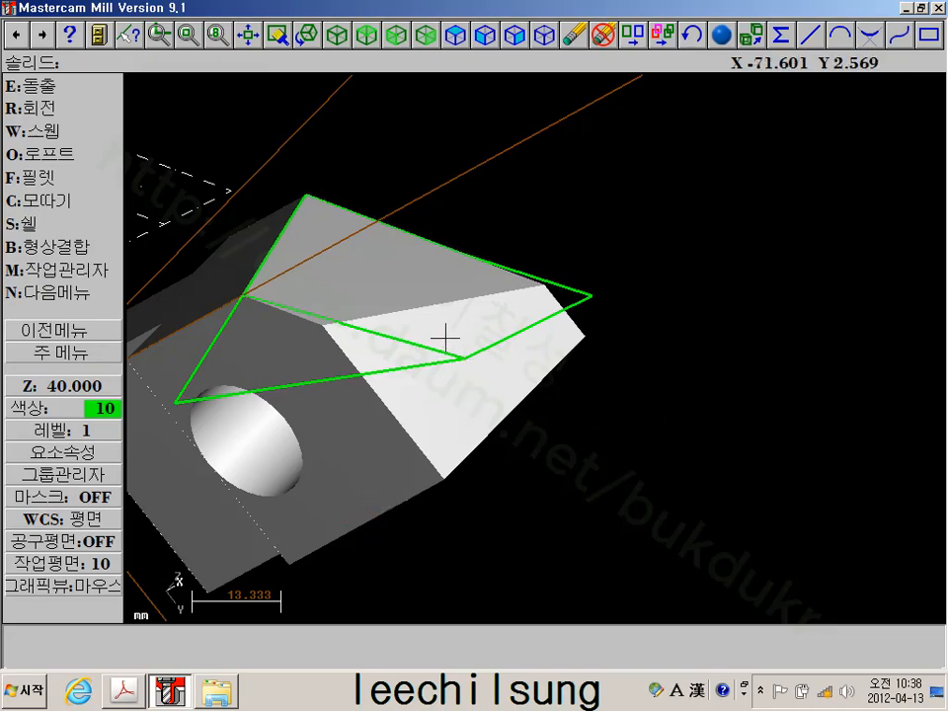
Examine the inclined cut on the block from several sides
{"action": "middle_click_drag", "start_coordinate": [444, 337], "coordinate": [376, 459]}
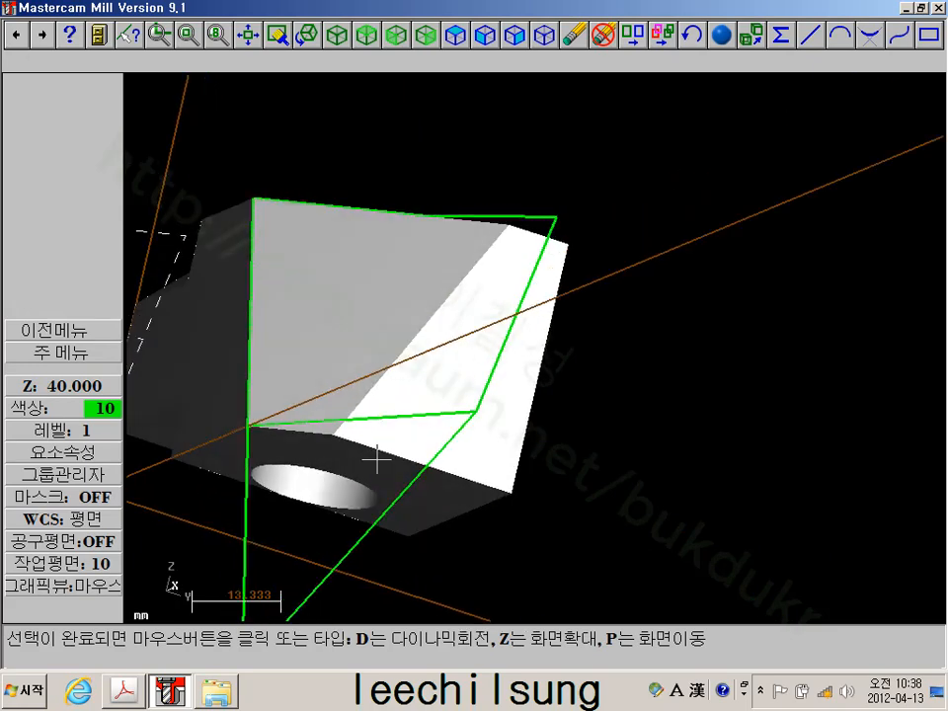
{"action": "left_click", "coordinate": [376, 459]}
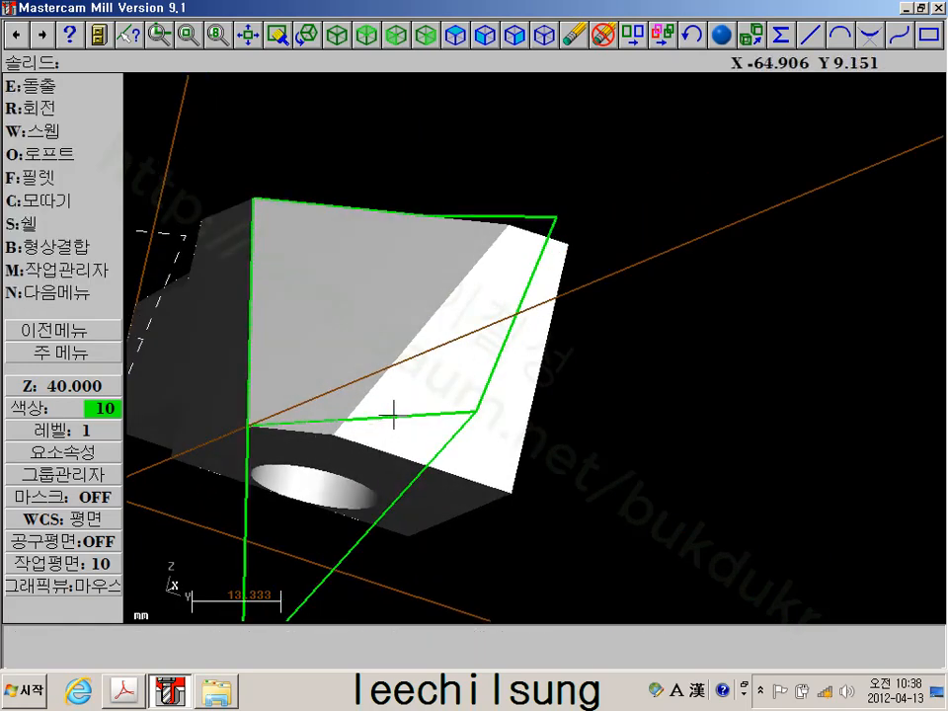
{"action": "middle_click_drag", "start_coordinate": [393, 414], "coordinate": [524, 493]}
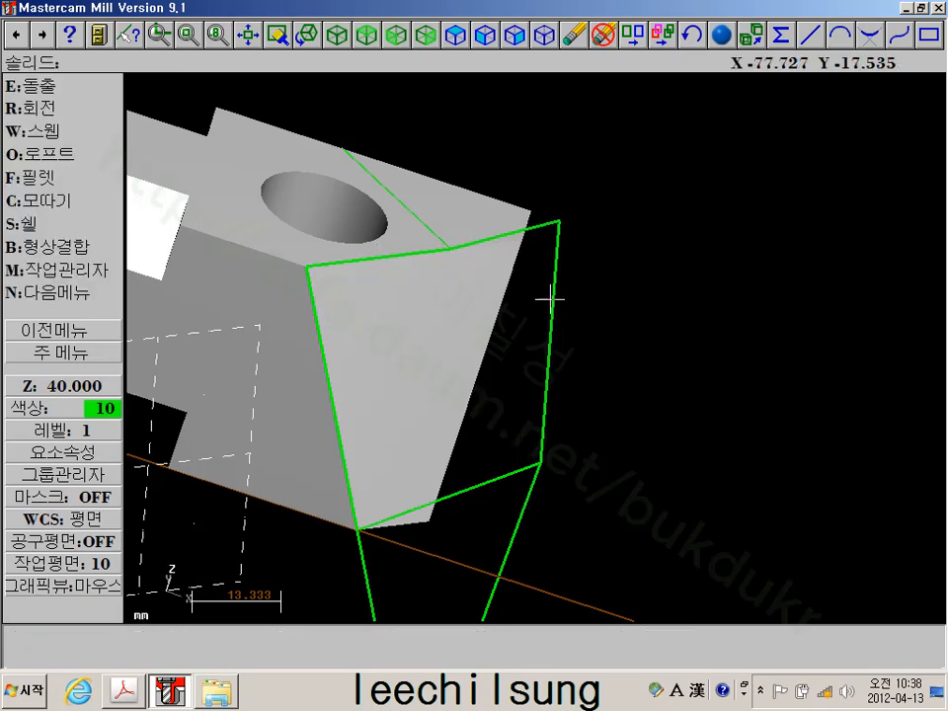
{"action": "scroll", "coordinate": [533, 456], "scroll_direction": "down", "scroll_amount": 4}
{"action": "middle_click_drag", "start_coordinate": [529, 455], "coordinate": [498, 430]}
{"action": "middle_click_drag", "start_coordinate": [401, 379], "coordinate": [185, 369]}
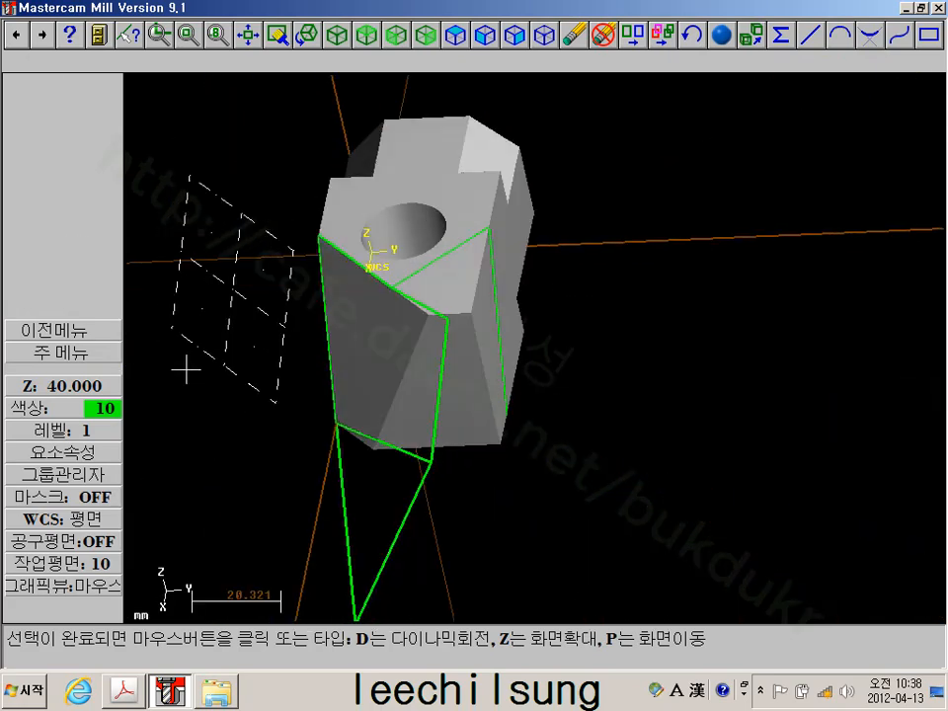
Set the construction plane by entity from the slanted line across the block's holed face and the inclined line meeting it at the outer corner
{"action": "middle_click_drag", "start_coordinate": [635, 370], "coordinate": [559, 434]}
{"action": "scroll", "coordinate": [476, 453], "scroll_direction": "up", "scroll_amount": 2}
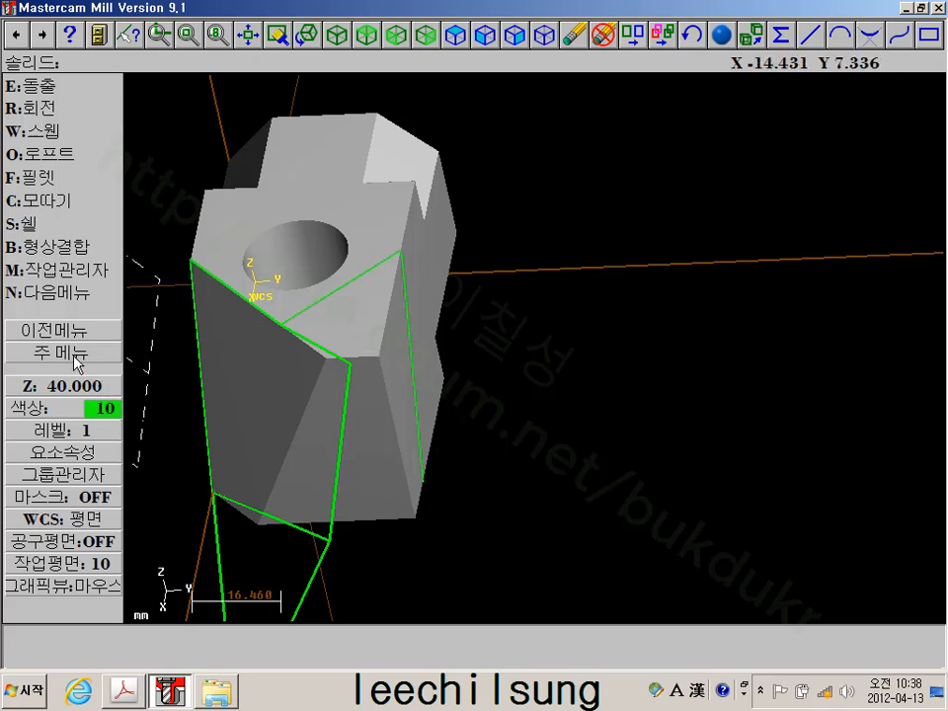
{"action": "left_click", "coordinate": [52, 563]}
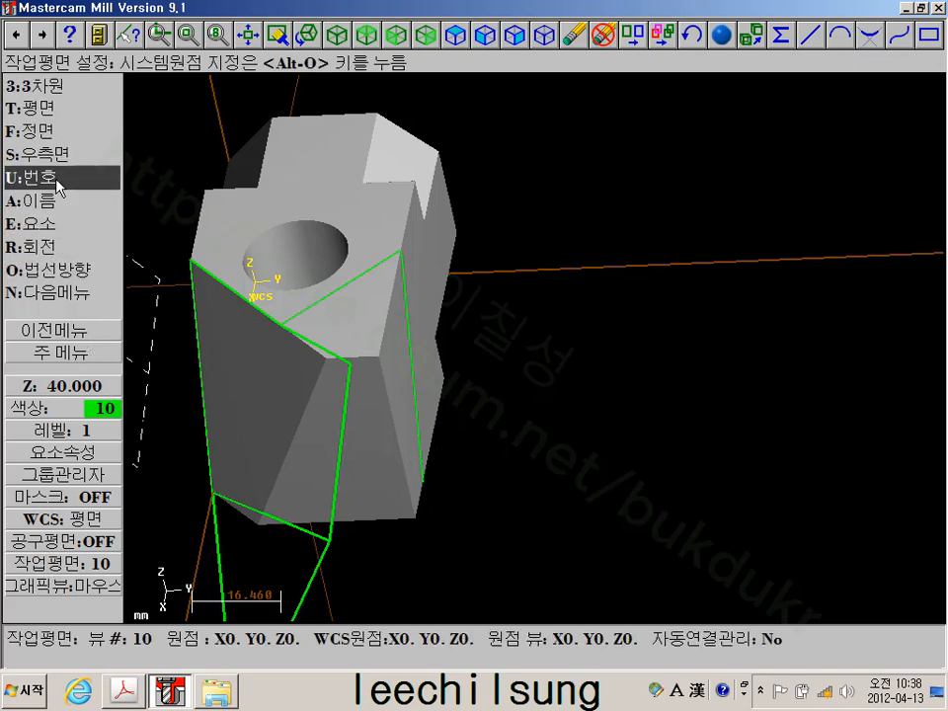
{"action": "left_click", "coordinate": [45, 223]}
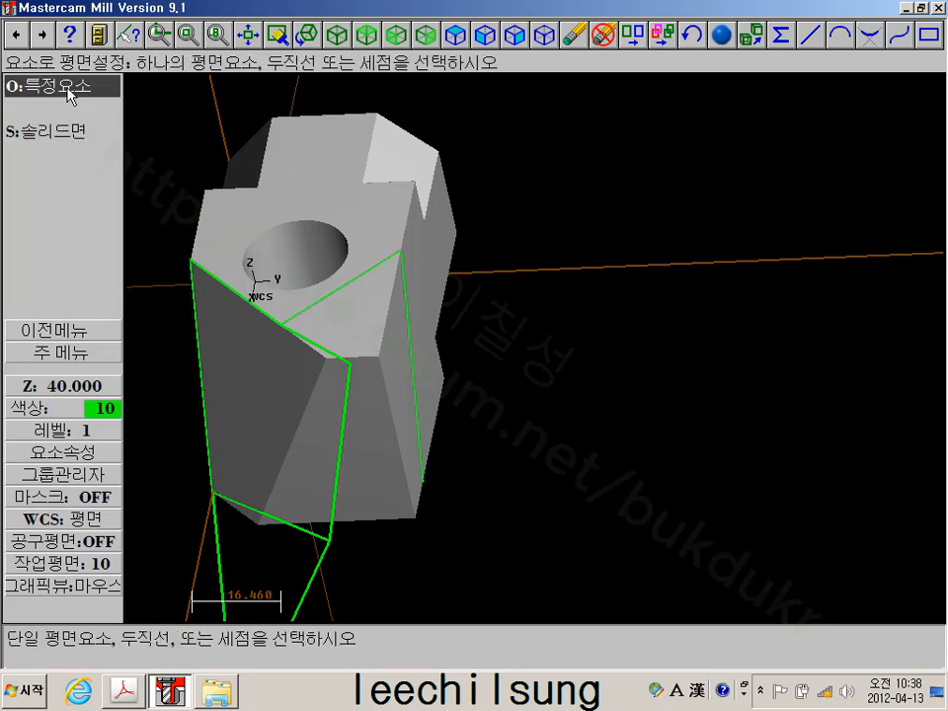
{"action": "left_click", "coordinate": [67, 87]}
{"action": "left_click", "coordinate": [57, 110]}
{"action": "left_click", "coordinate": [342, 285]}
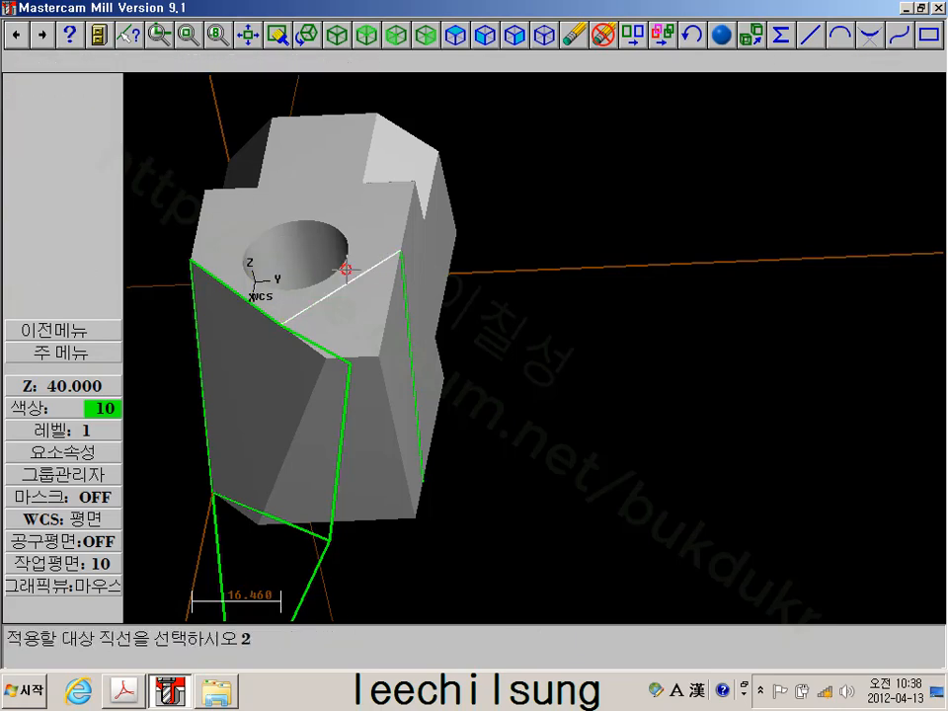
{"action": "left_click", "coordinate": [410, 300]}
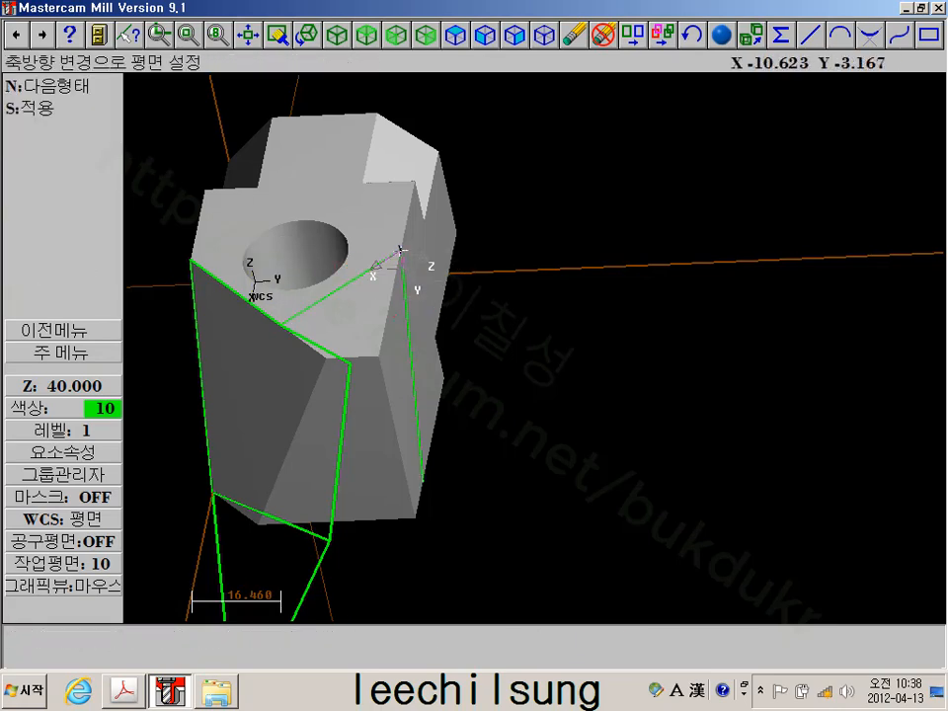
{"action": "mouse_move", "coordinate": [448, 393]}
{"action": "middle_mouse_down"}
{"action": "mouse_move", "coordinate": [379, 332]}
{"action": "mouse_move", "coordinate": [371, 346]}
{"action": "middle_mouse_up"}
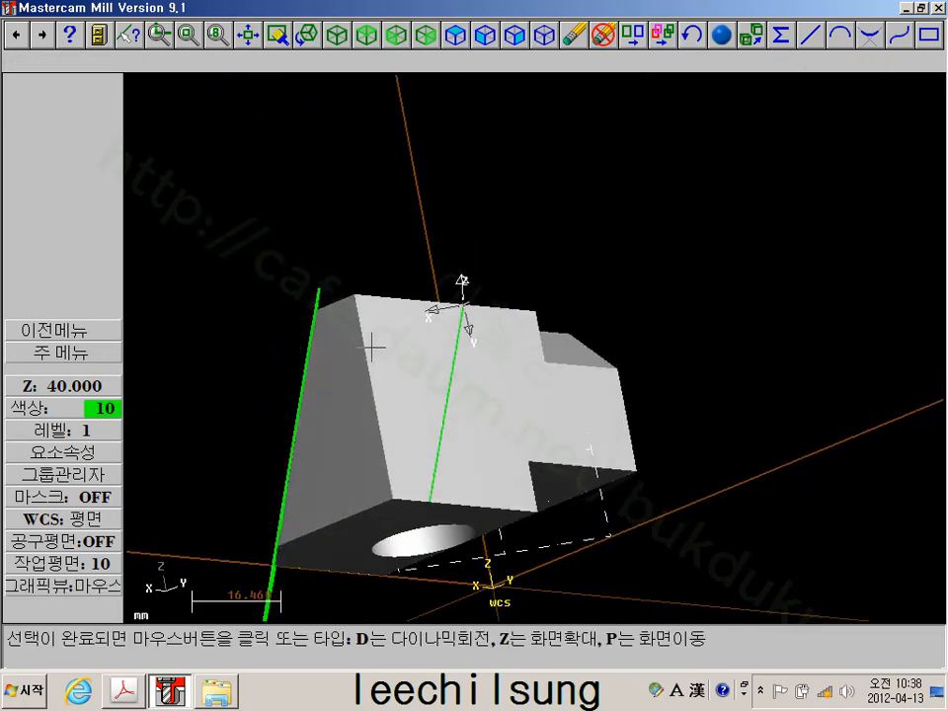
{"action": "left_click", "coordinate": [371, 347]}
{"action": "left_click", "coordinate": [59, 110]}
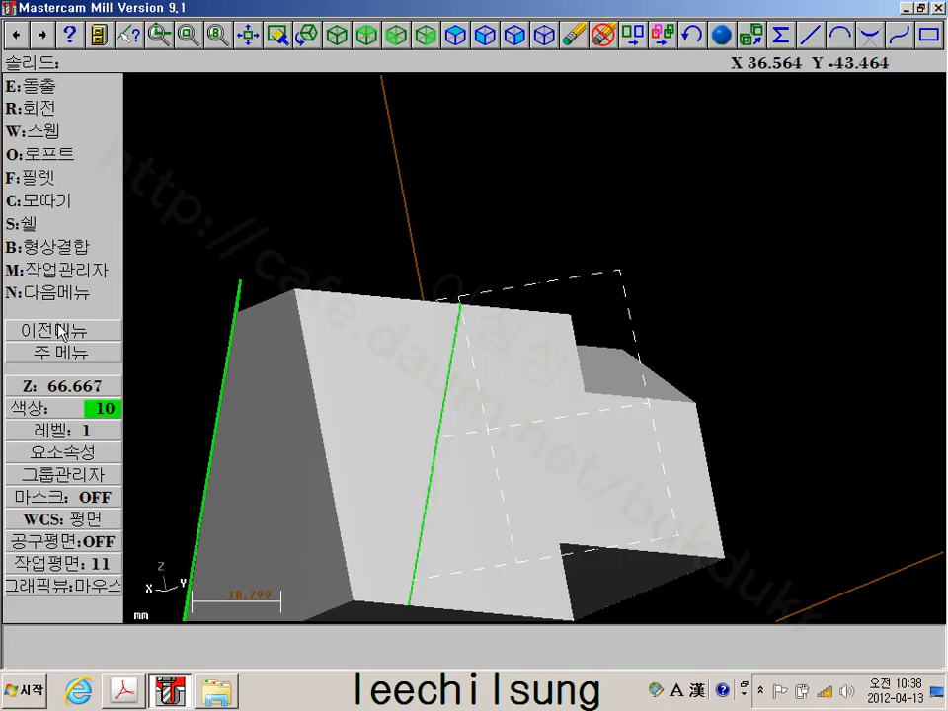
Extend the block's inclined side line past its lower end to a freely chosen point by trimming it to a position
{"action": "scroll", "coordinate": [327, 322], "scroll_direction": "down", "scroll_amount": 2}
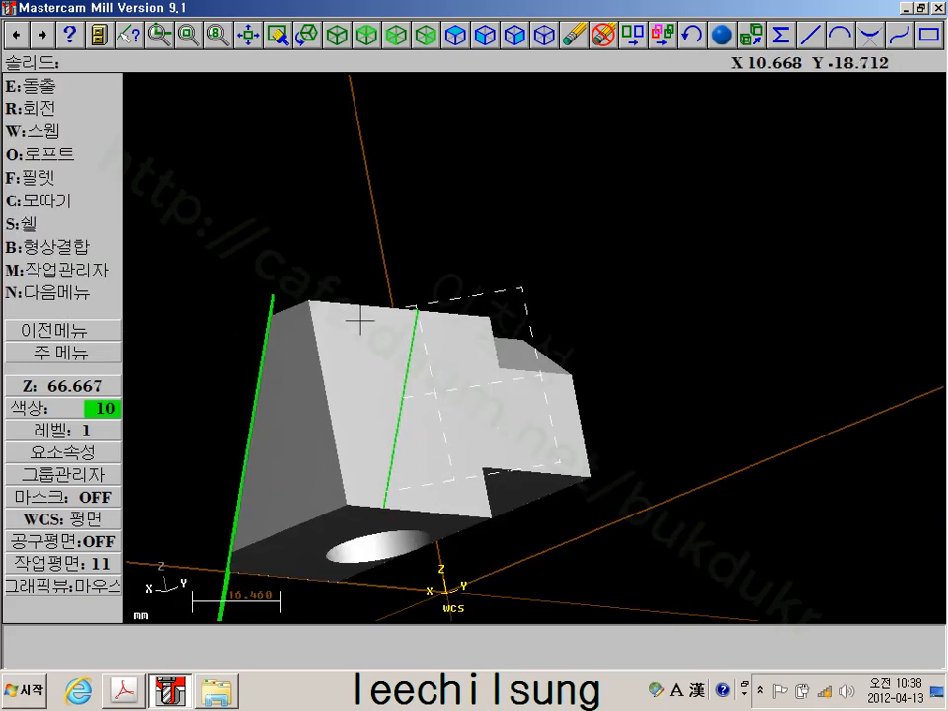
{"action": "middle_click_drag", "start_coordinate": [360, 320], "coordinate": [418, 378]}
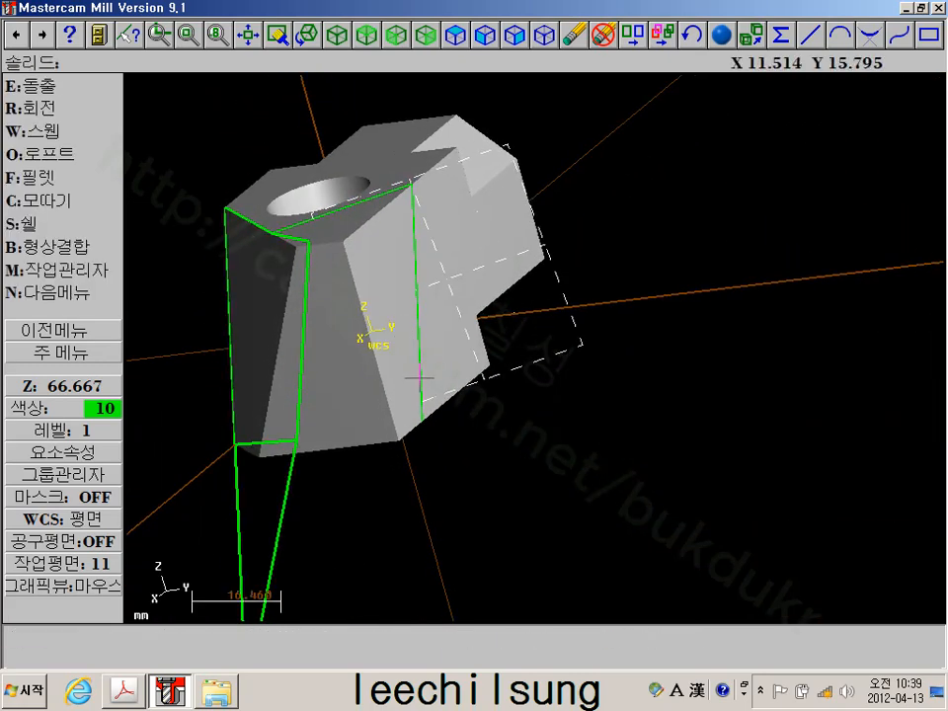
{"action": "left_click", "coordinate": [62, 353]}
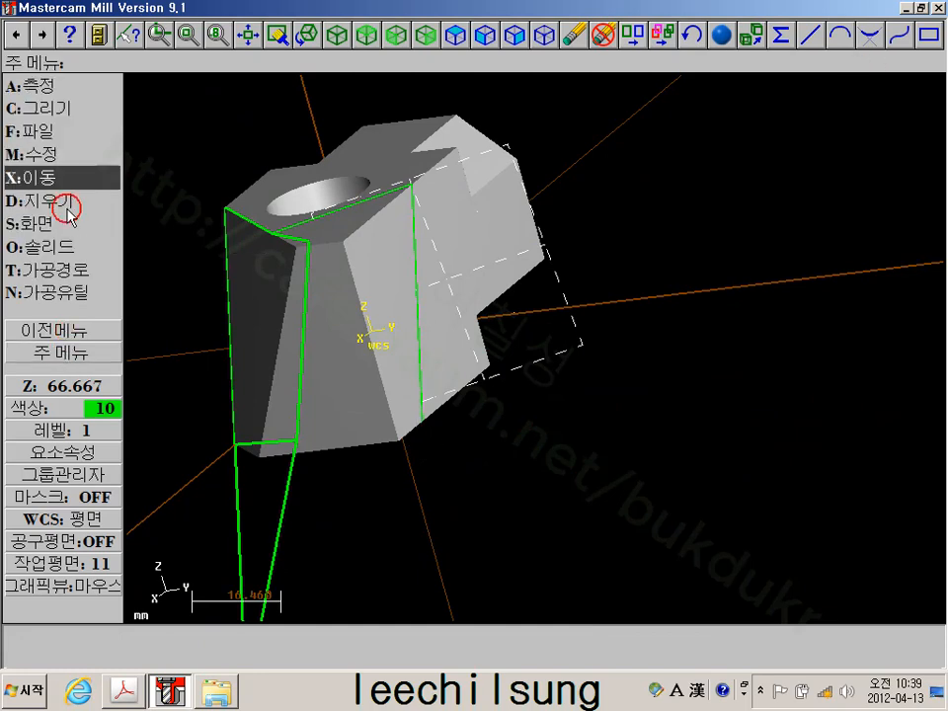
{"action": "left_click", "coordinate": [60, 111]}
{"action": "left_click", "coordinate": [46, 347]}
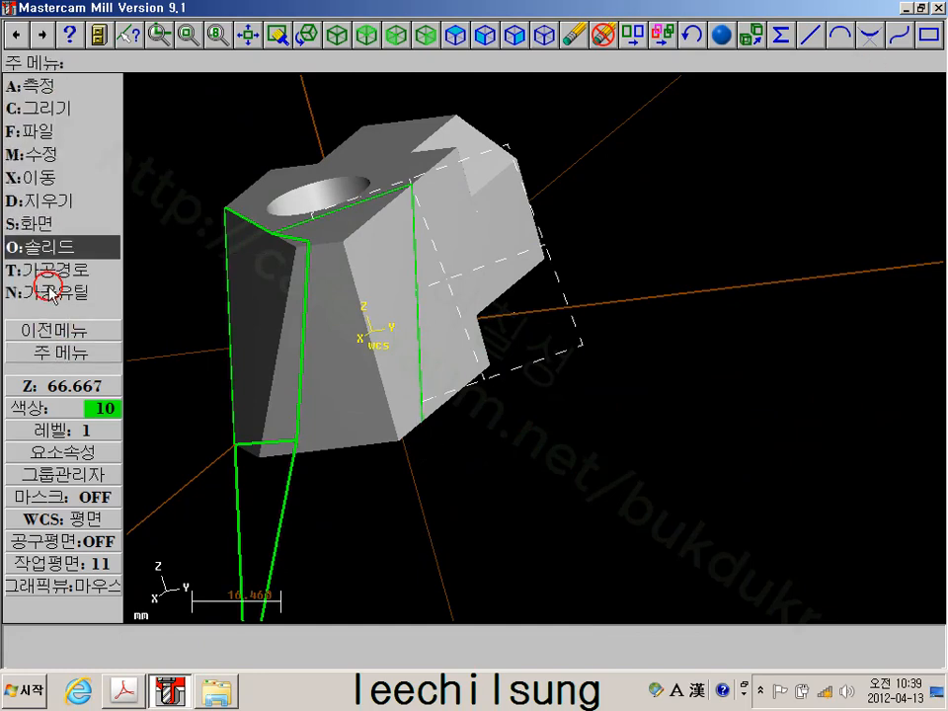
{"action": "left_click", "coordinate": [57, 154]}
{"action": "left_click", "coordinate": [57, 109]}
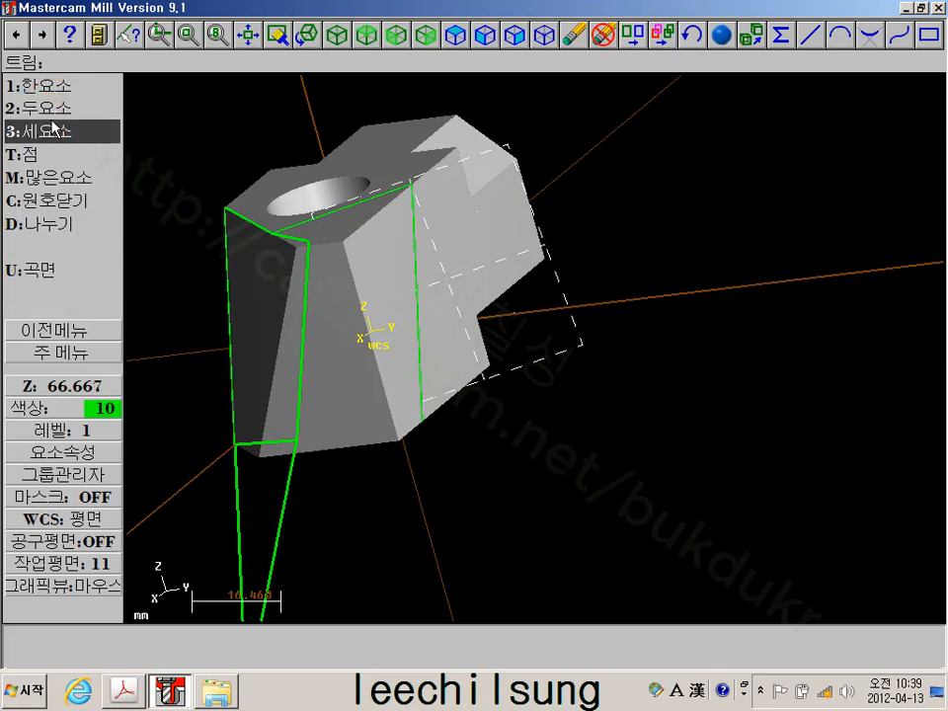
{"action": "left_click", "coordinate": [54, 128]}
{"action": "left_click", "coordinate": [409, 366]}
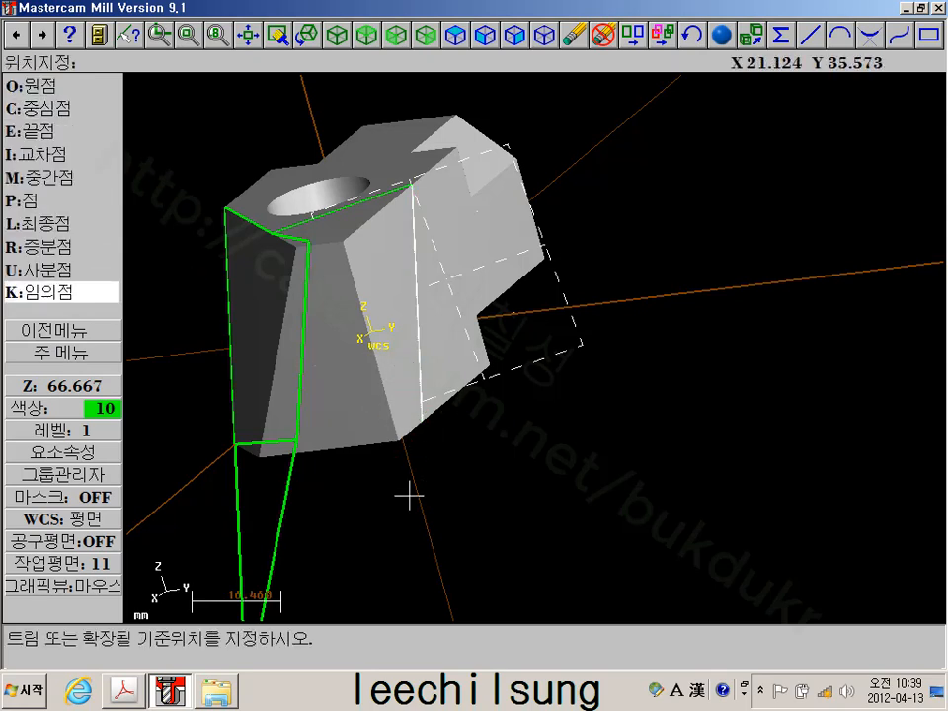
{"action": "left_click", "coordinate": [420, 529]}
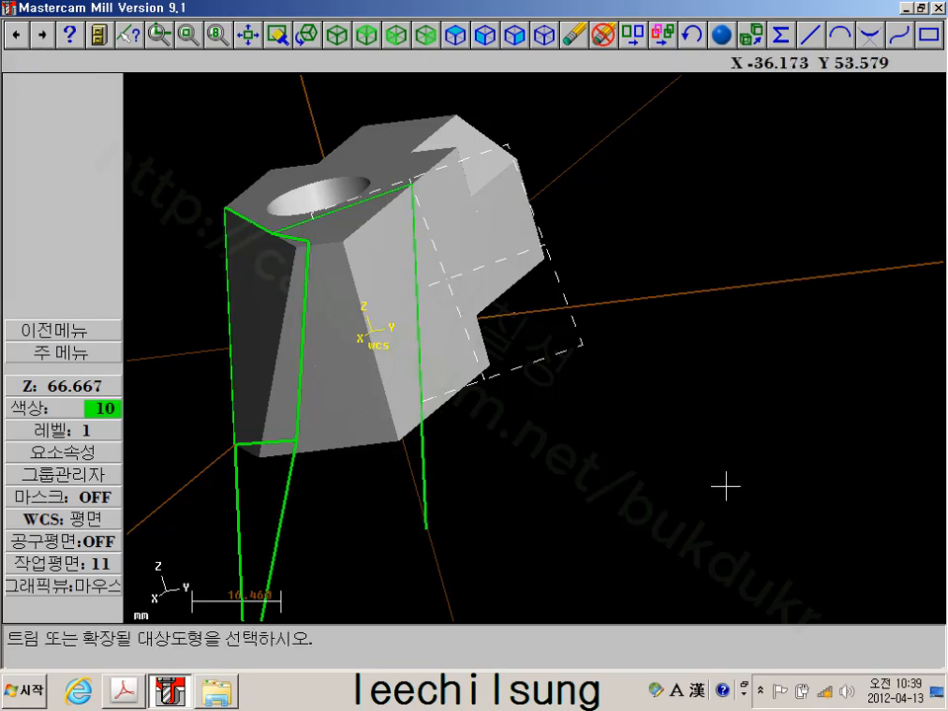
Draw a two-point line from the extended side line's free end to a free point near the block's opposite lower corner
{"action": "scroll", "coordinate": [715, 483], "scroll_direction": "down", "scroll_amount": 1}
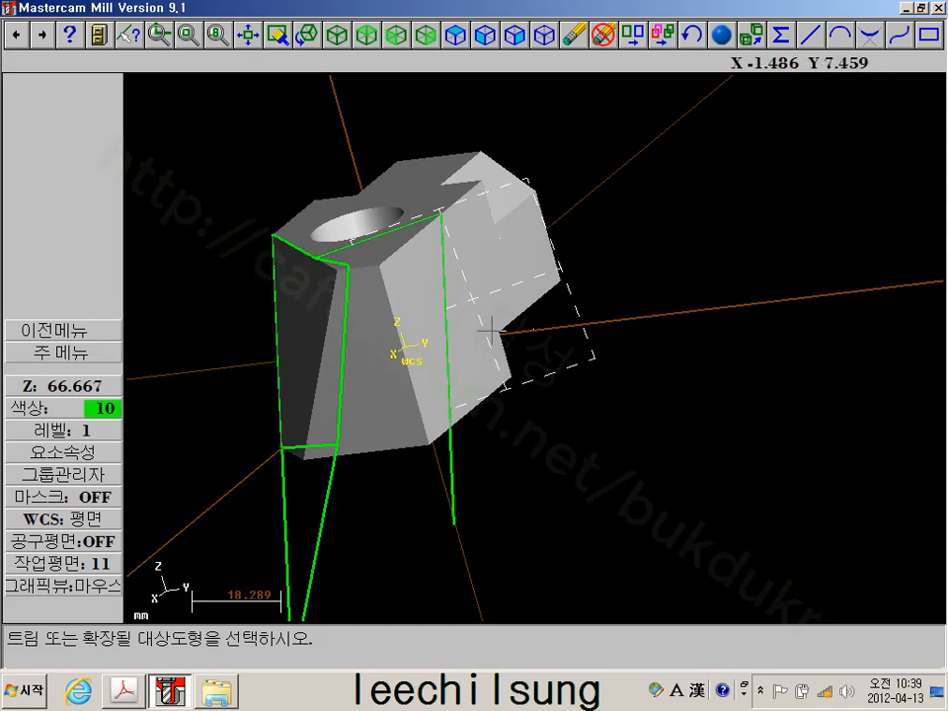
{"action": "left_click", "coordinate": [63, 353]}
{"action": "left_click", "coordinate": [49, 108]}
{"action": "left_click", "coordinate": [49, 109]}
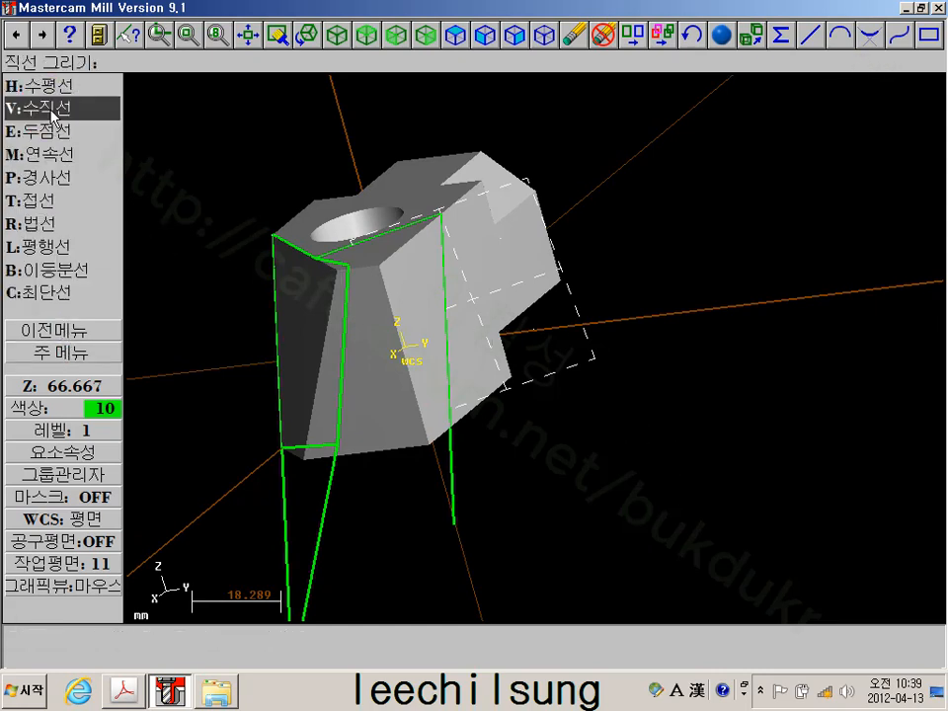
{"action": "left_click", "coordinate": [45, 131]}
{"action": "left_click", "coordinate": [452, 525]}
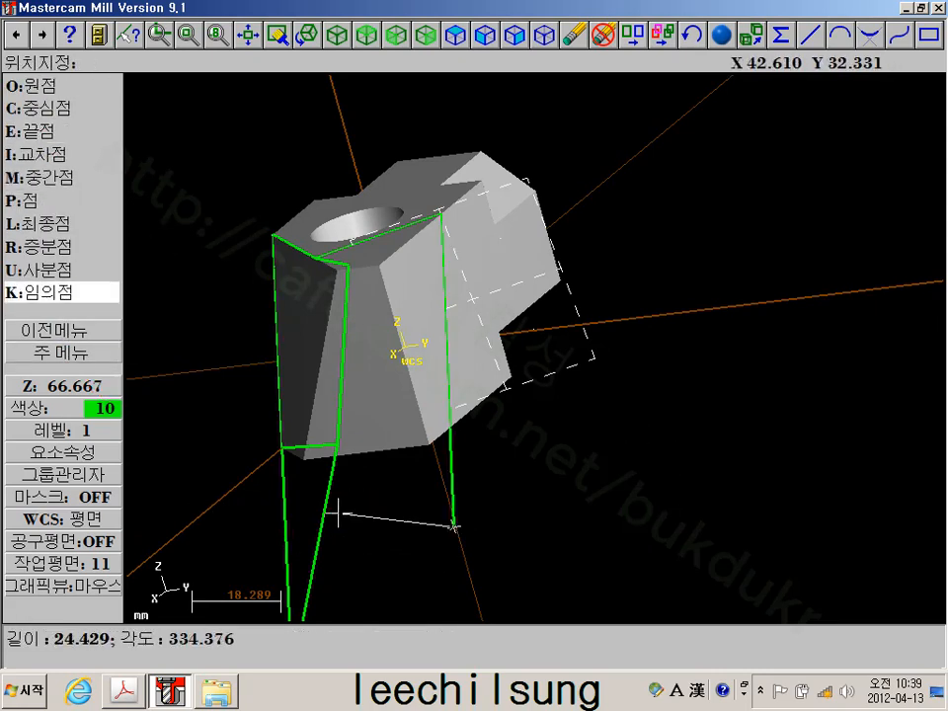
{"action": "left_click", "coordinate": [301, 461]}
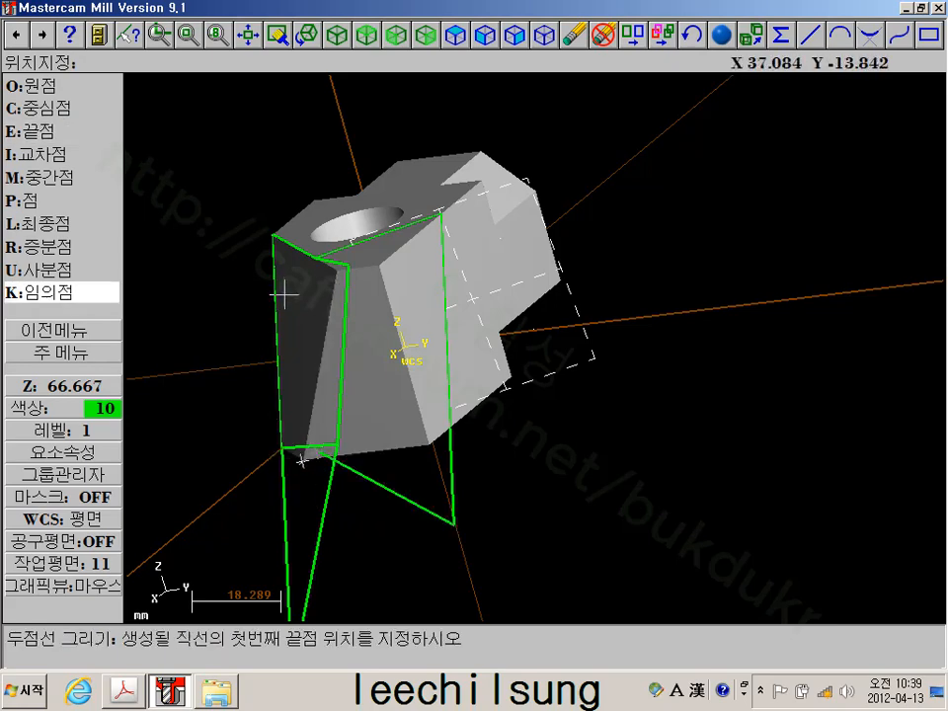
Close the second inclined outline with a two-point line from the free point to the inner end of the line across the holed face
{"action": "scroll", "coordinate": [299, 461], "scroll_direction": "up", "scroll_amount": 2}
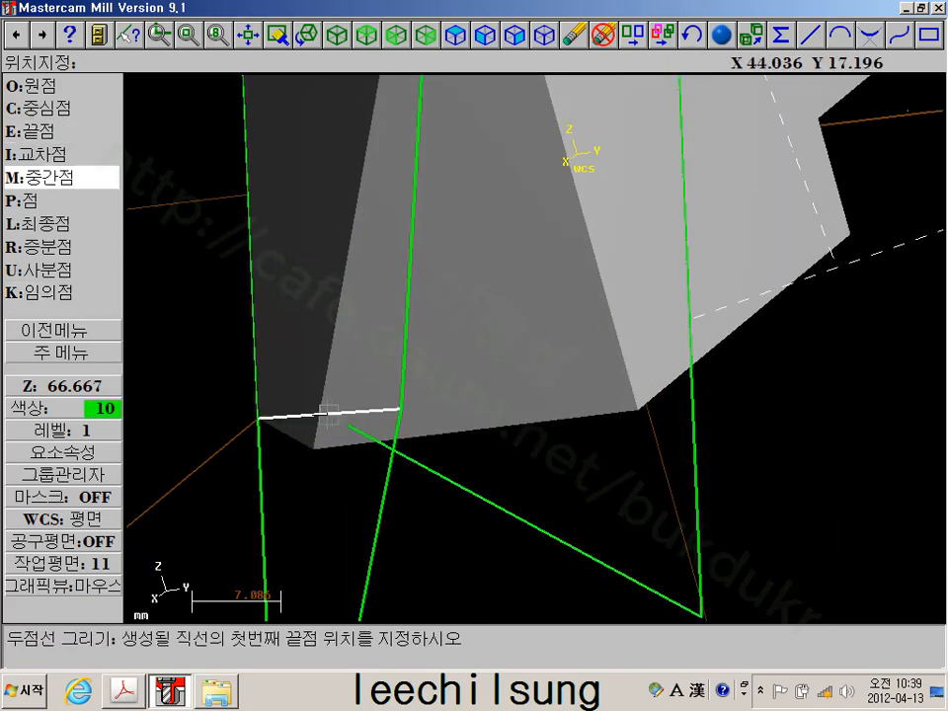
{"action": "left_click", "coordinate": [306, 449]}
{"action": "middle_click_drag", "start_coordinate": [277, 190], "coordinate": [282, 311]}
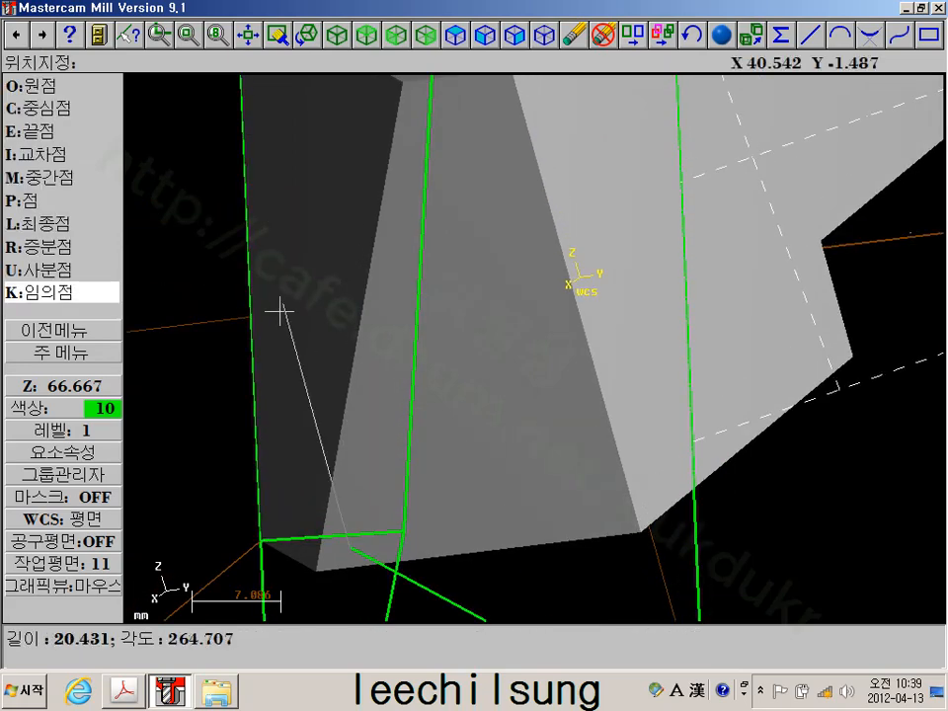
{"action": "scroll", "coordinate": [295, 244], "scroll_direction": "down", "scroll_amount": 1}
{"action": "left_click", "coordinate": [332, 102]}
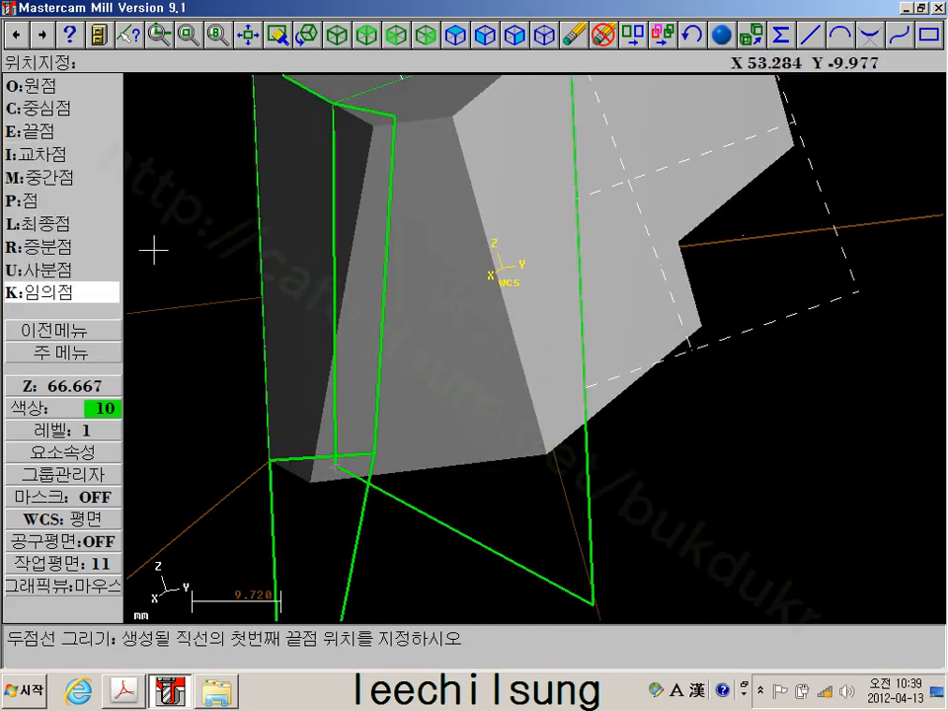
{"action": "left_click", "coordinate": [81, 351]}
Start a solid extrusion and chain the second inclined outline, ending the chain at the branch point
{"action": "scroll", "coordinate": [128, 312], "scroll_direction": "down", "scroll_amount": 1}
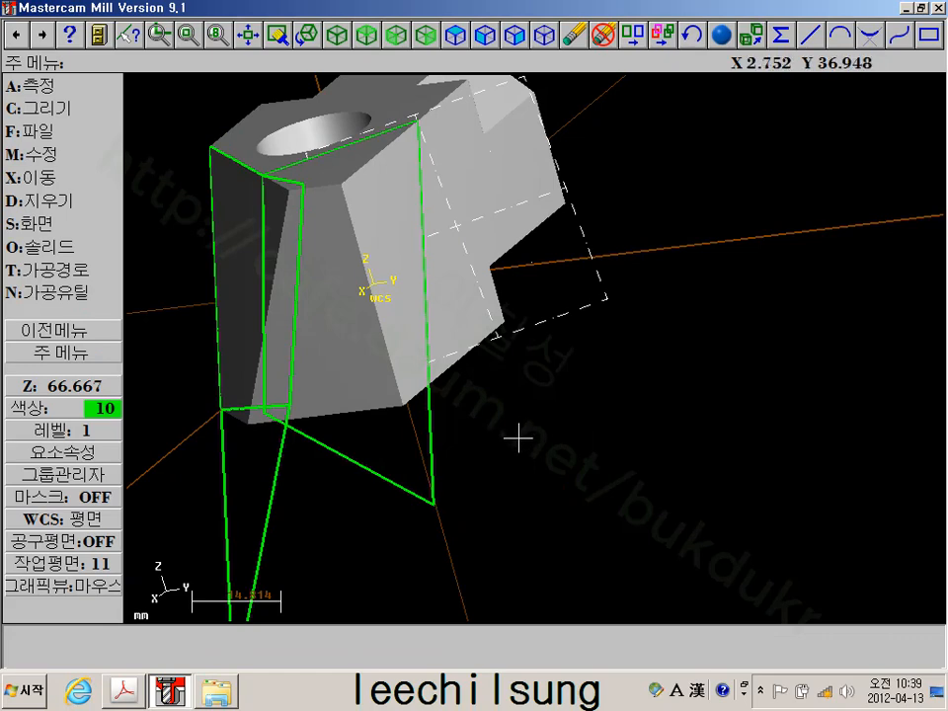
{"action": "scroll", "coordinate": [519, 437], "scroll_direction": "down", "scroll_amount": 1}
{"action": "middle_click_drag", "start_coordinate": [518, 440], "coordinate": [490, 454]}
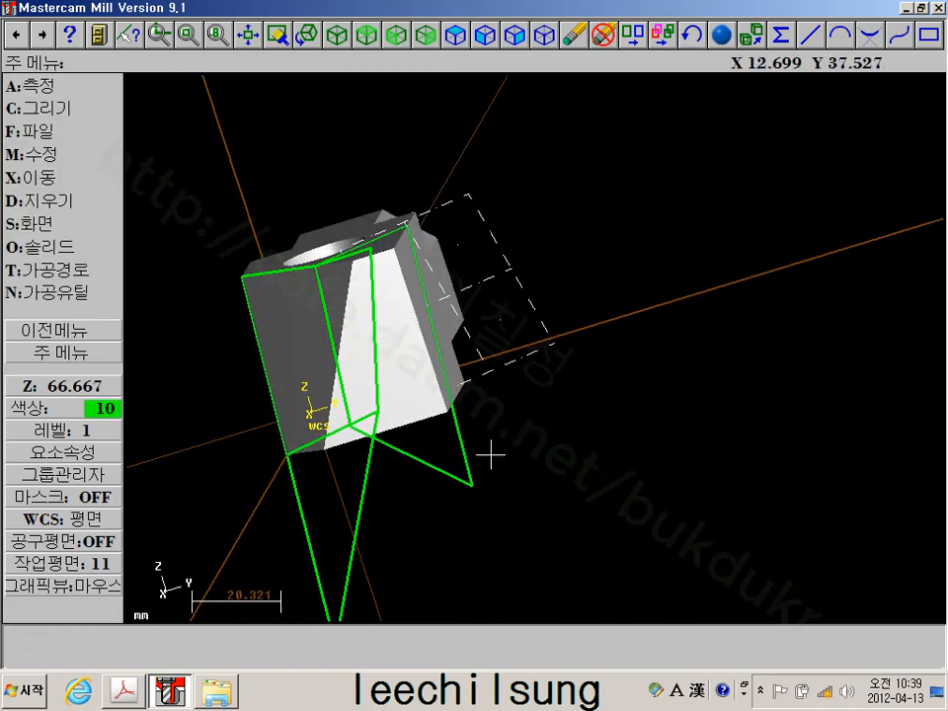
{"action": "left_click", "coordinate": [39, 246]}
{"action": "left_click", "coordinate": [39, 108]}
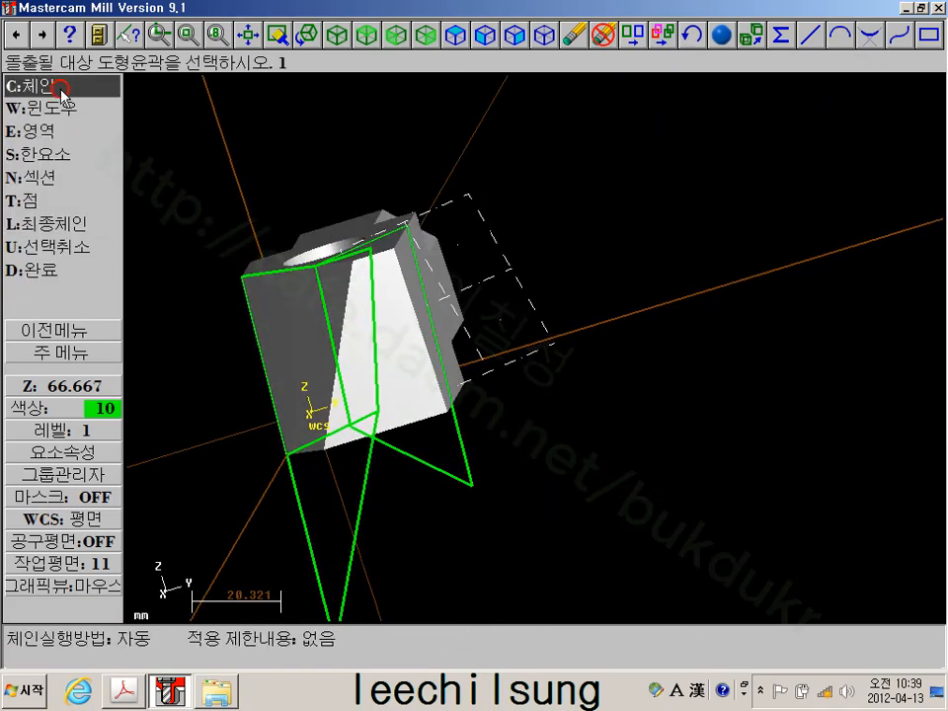
{"action": "left_click", "coordinate": [432, 480]}
{"action": "scroll", "coordinate": [503, 466], "scroll_direction": "up", "scroll_amount": 1}
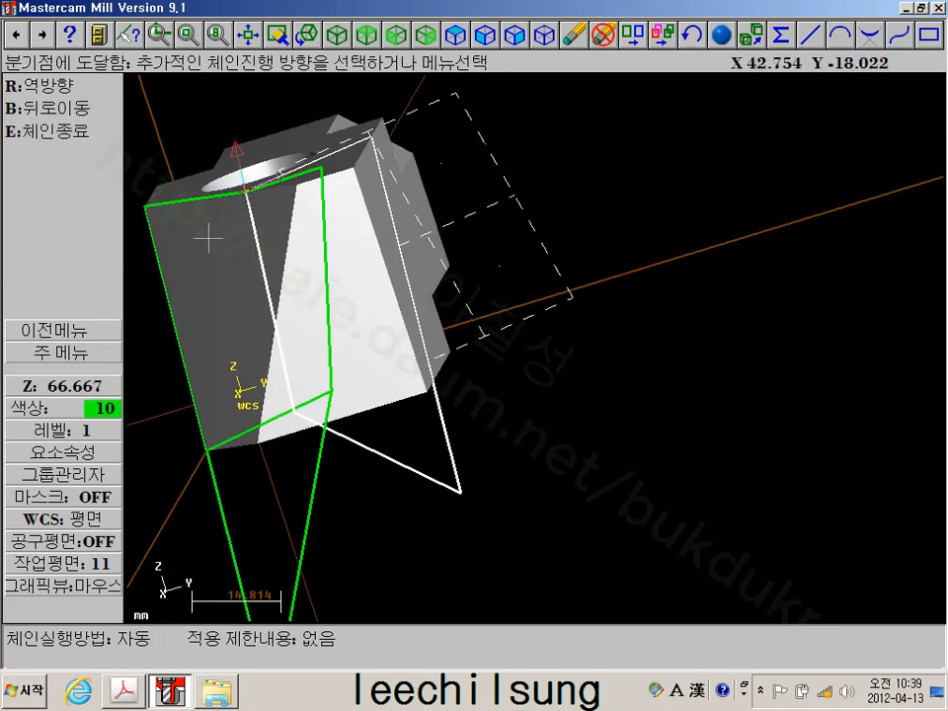
{"action": "left_click", "coordinate": [50, 131]}
Accept the chain with the extrusion direction reversed, and cut the body (바디컷팅) through the whole shape (형상관통)
{"action": "scroll", "coordinate": [566, 536], "scroll_direction": "down", "scroll_amount": 1}
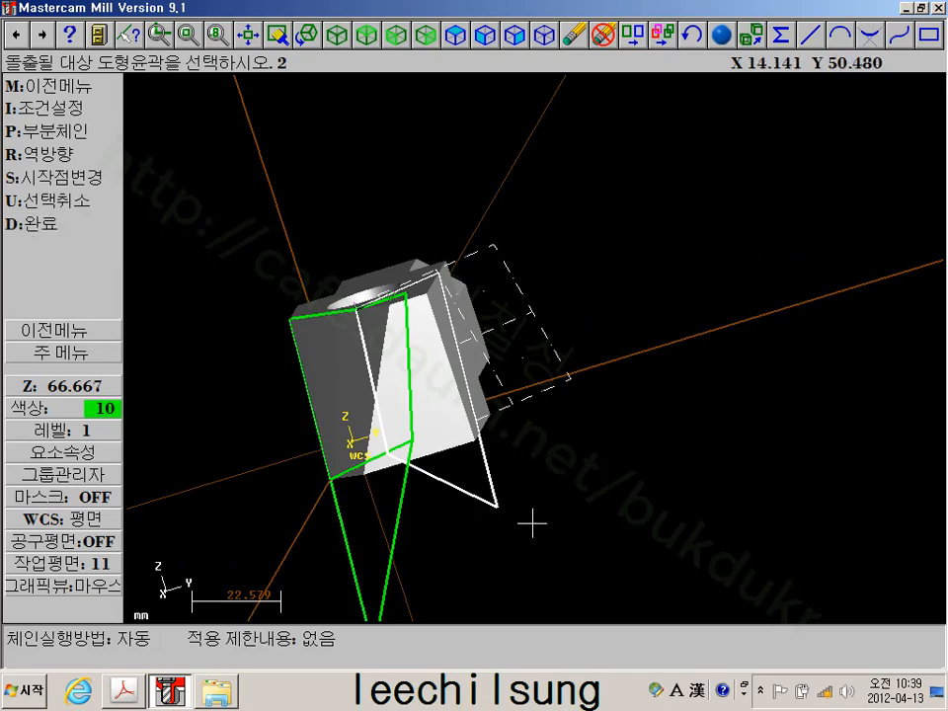
{"action": "middle_click_drag", "start_coordinate": [532, 523], "coordinate": [486, 487]}
{"action": "left_click", "coordinate": [70, 226]}
{"action": "scroll", "coordinate": [367, 367], "scroll_direction": "up", "scroll_amount": 3}
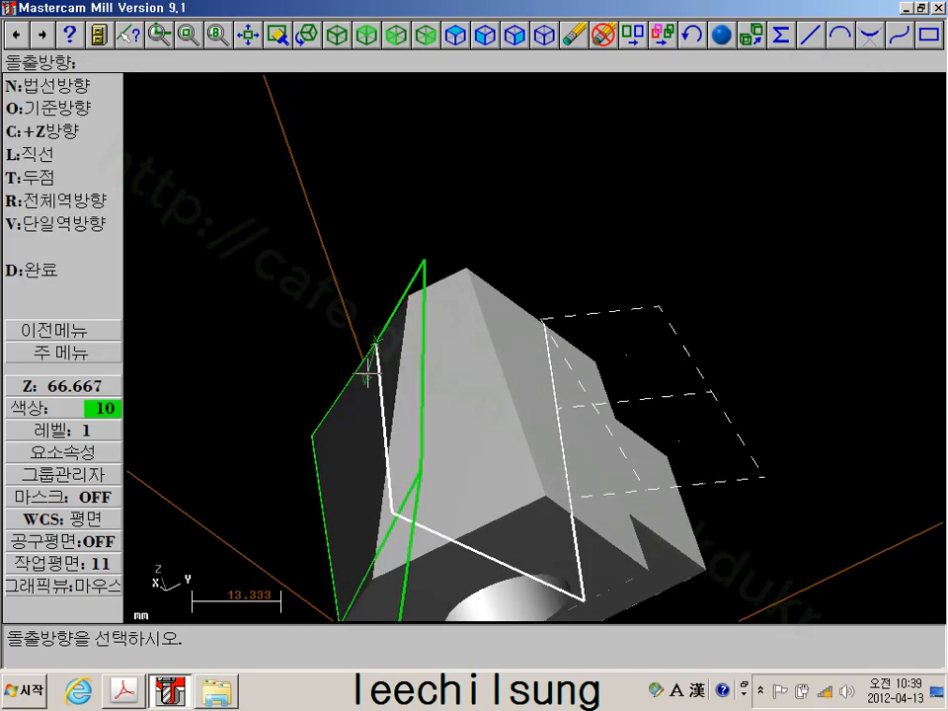
{"action": "scroll", "coordinate": [367, 373], "scroll_direction": "up", "scroll_amount": 2}
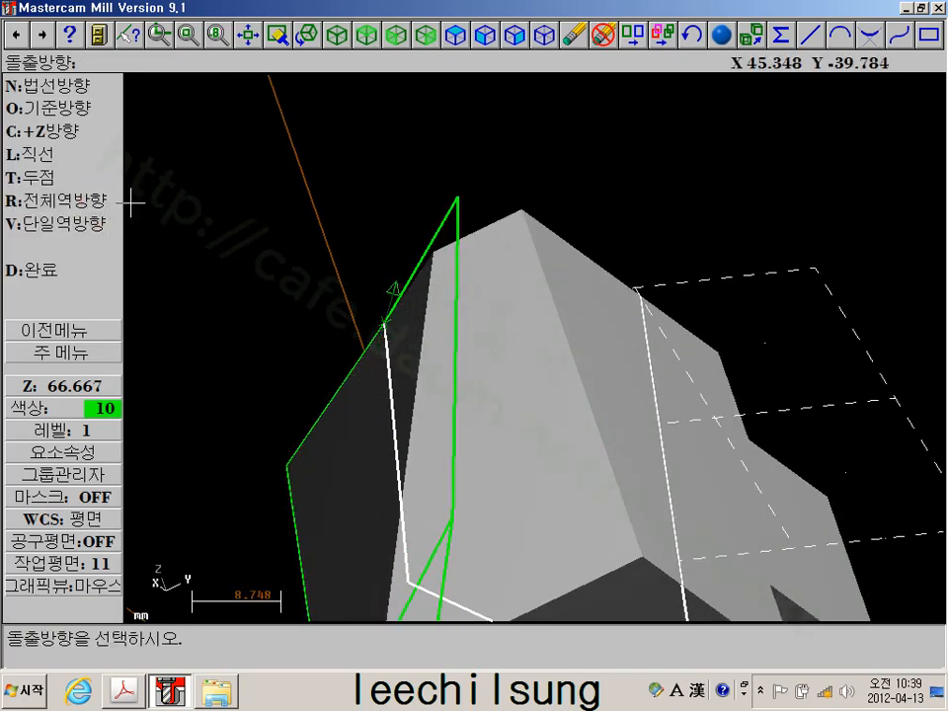
{"action": "left_click", "coordinate": [46, 269]}
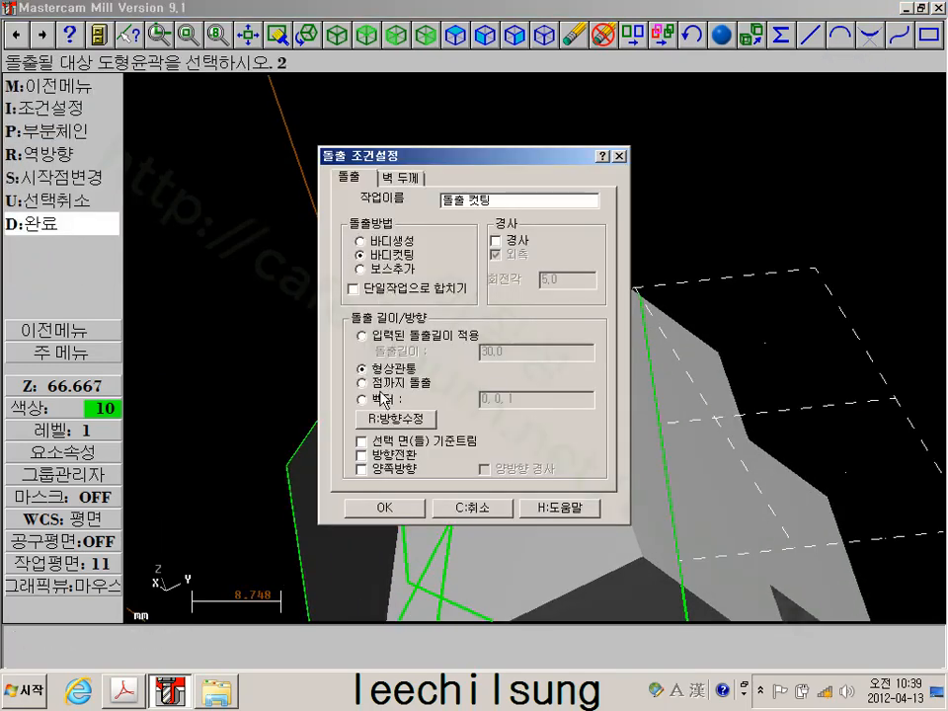
{"action": "left_click", "coordinate": [386, 509]}
Examine the second inclined cut and its meeting edge with the first cut in isometric and rotated views
{"action": "scroll", "coordinate": [290, 394], "scroll_direction": "down", "scroll_amount": 5}
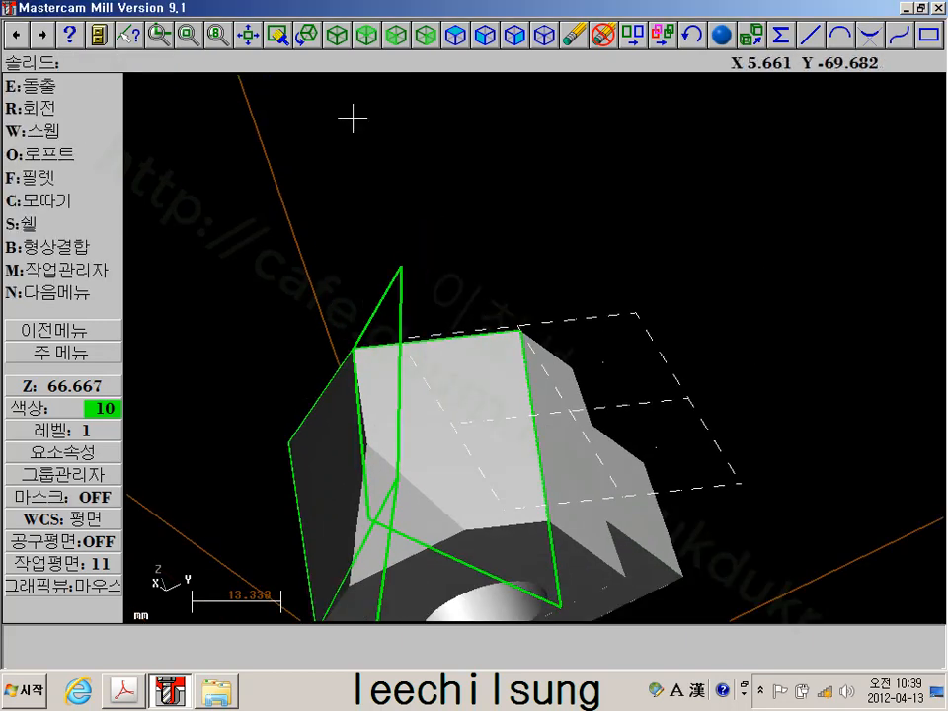
{"action": "left_click", "coordinate": [335, 45]}
{"action": "middle_click_drag", "start_coordinate": [716, 264], "coordinate": [632, 353]}
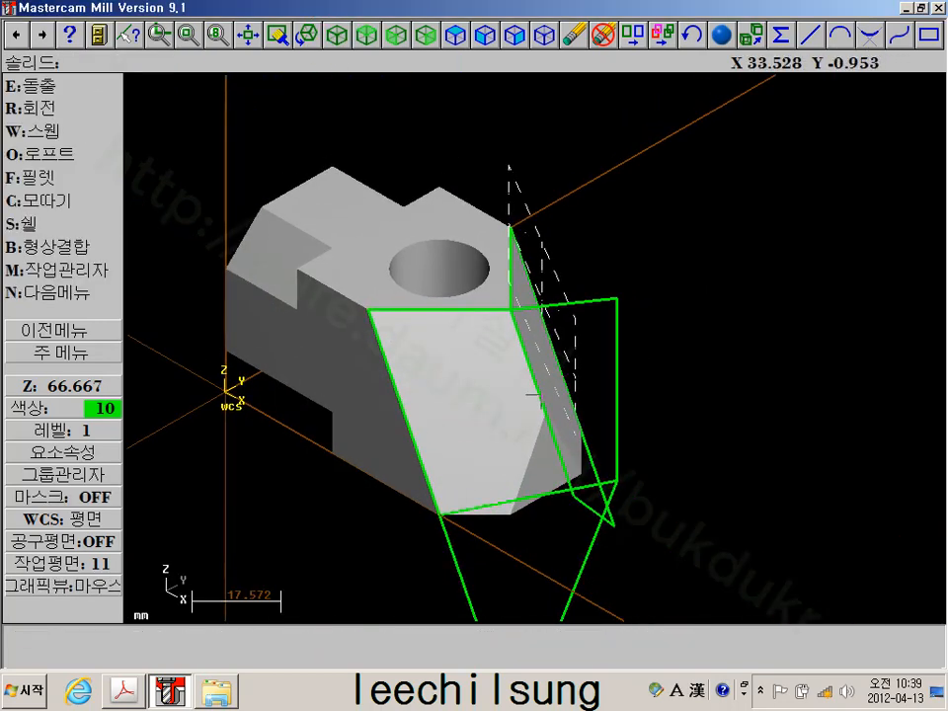
{"action": "scroll", "coordinate": [536, 392], "scroll_direction": "up", "scroll_amount": 3}
{"action": "middle_click_drag", "start_coordinate": [537, 405], "coordinate": [565, 472]}
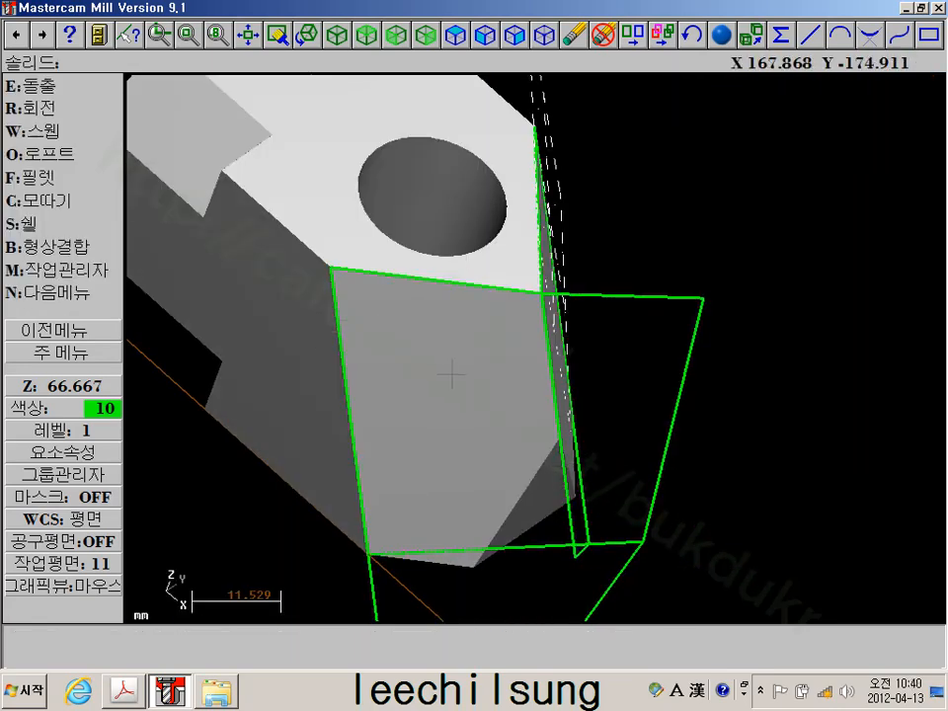
{"action": "middle_click_drag", "start_coordinate": [451, 375], "coordinate": [322, 381]}
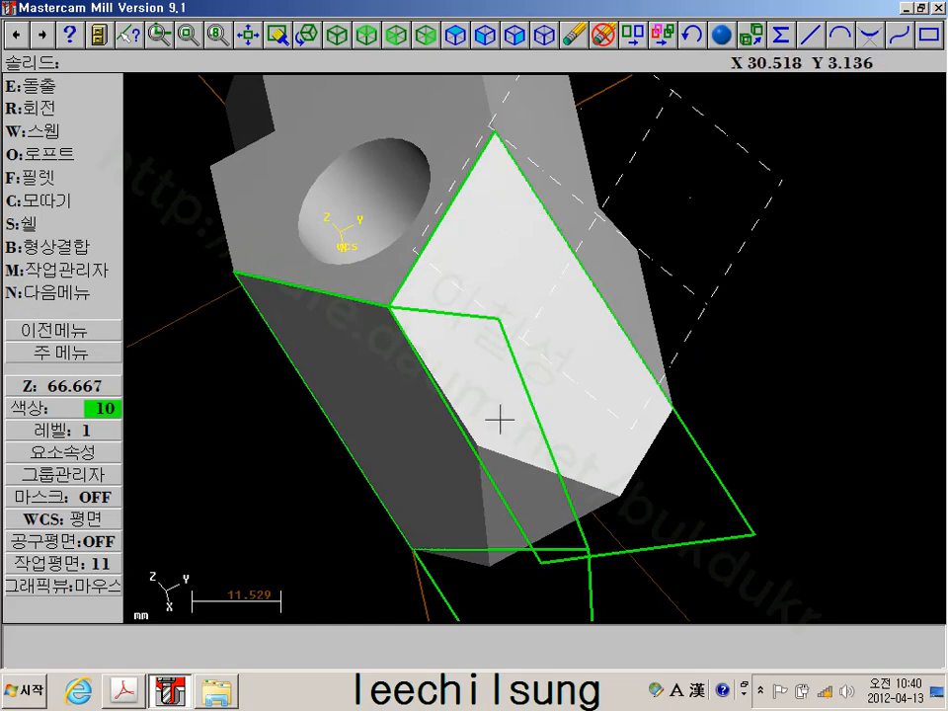
{"action": "middle_click_drag", "start_coordinate": [499, 419], "coordinate": [629, 327]}
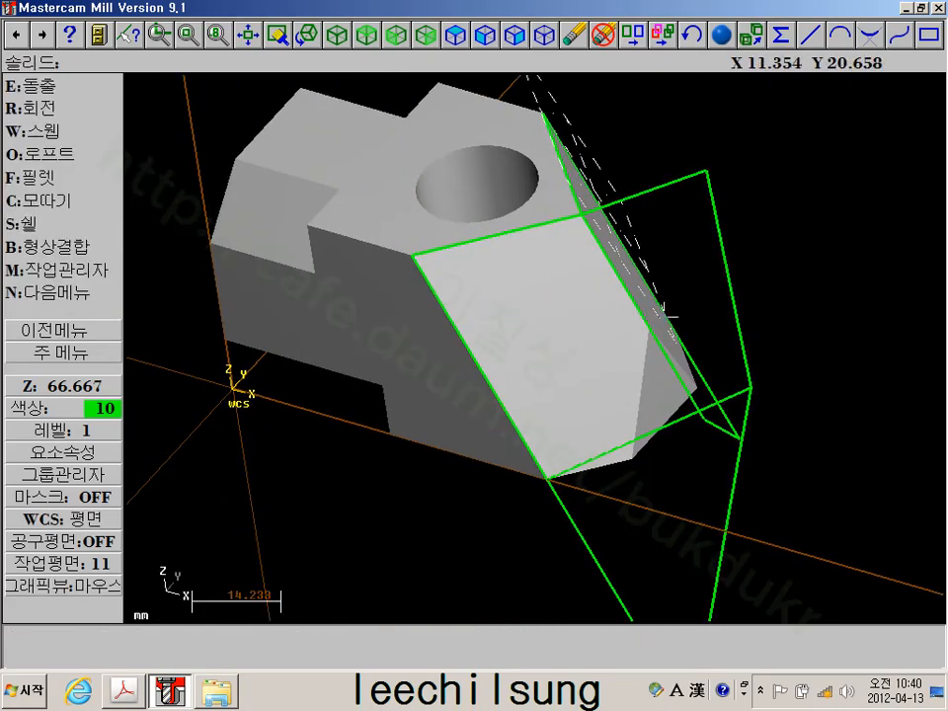
{"action": "scroll", "coordinate": [679, 301], "scroll_direction": "down", "scroll_amount": 2}
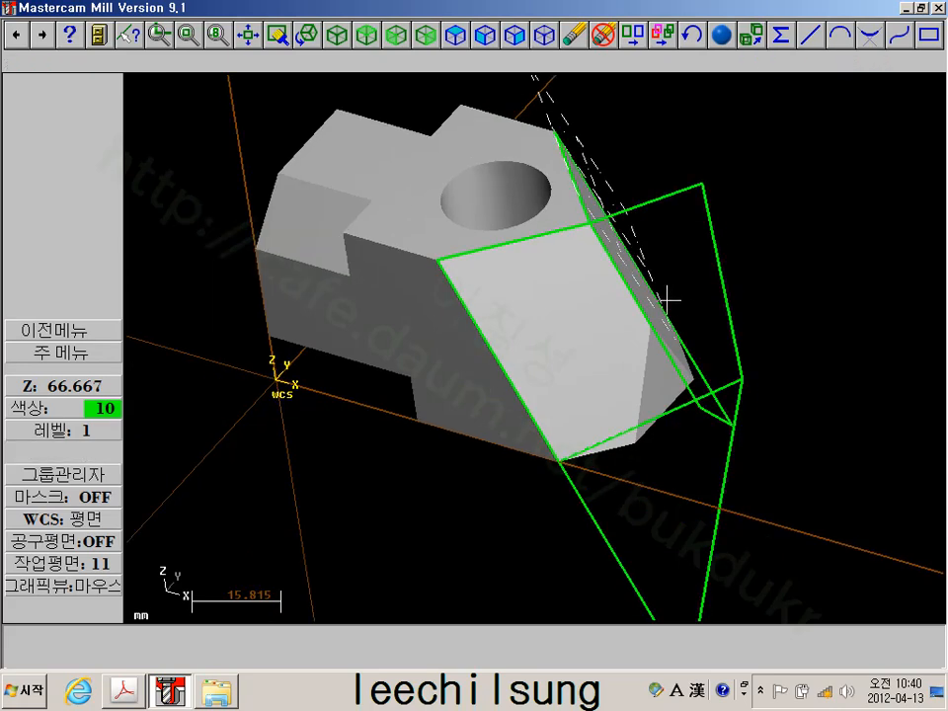
Hide all the line entities with the Blank command (블랭크) so that only the solid body remains displayed
{"action": "left_click", "coordinate": [85, 353]}
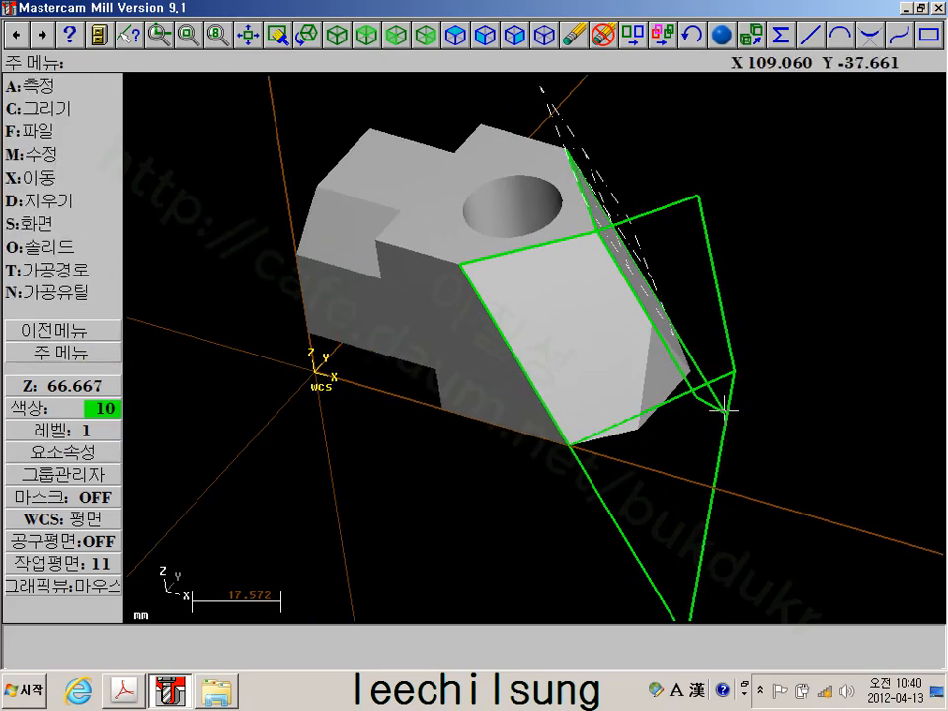
{"action": "left_click", "coordinate": [337, 38]}
{"action": "middle_click_drag", "start_coordinate": [671, 133], "coordinate": [611, 196]}
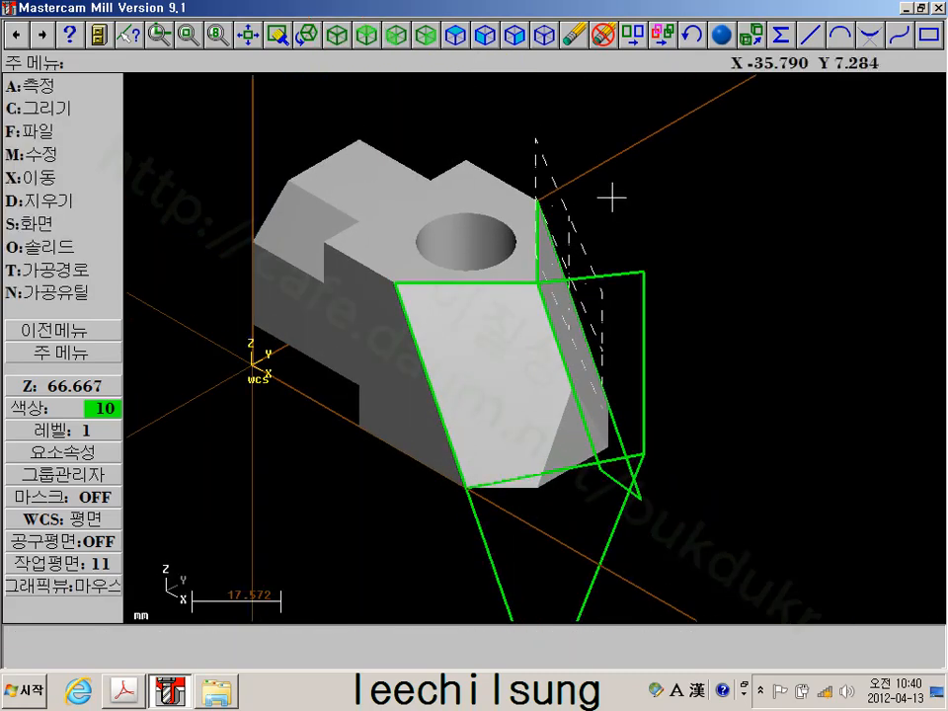
{"action": "left_click", "coordinate": [42, 228]}
{"action": "left_click", "coordinate": [59, 269]}
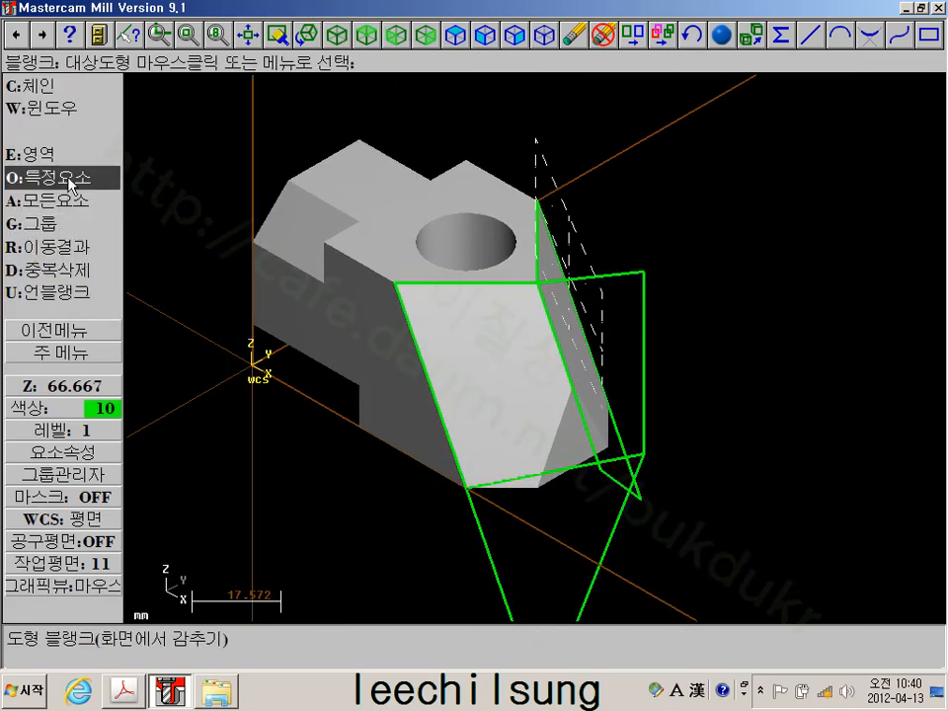
{"action": "left_click", "coordinate": [65, 201]}
{"action": "left_click", "coordinate": [61, 105]}
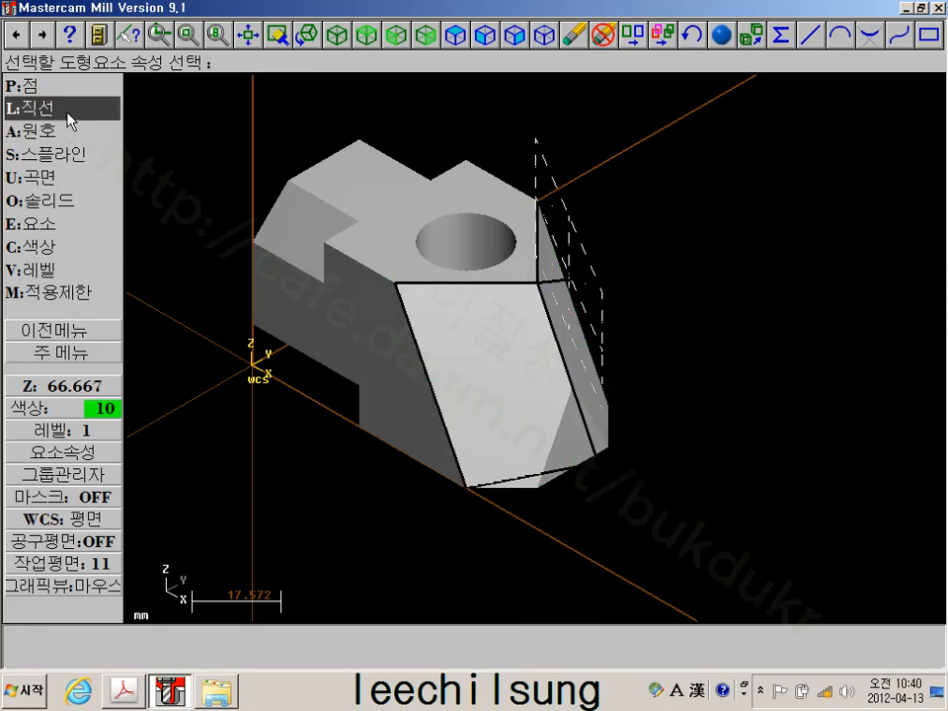
Examine the finished body's slanted faces, their meeting edge and the hole from the side, above and in isometric
{"action": "scroll", "coordinate": [397, 293], "scroll_direction": "up", "scroll_amount": 3}
{"action": "middle_click_drag", "start_coordinate": [411, 265], "coordinate": [440, 298]}
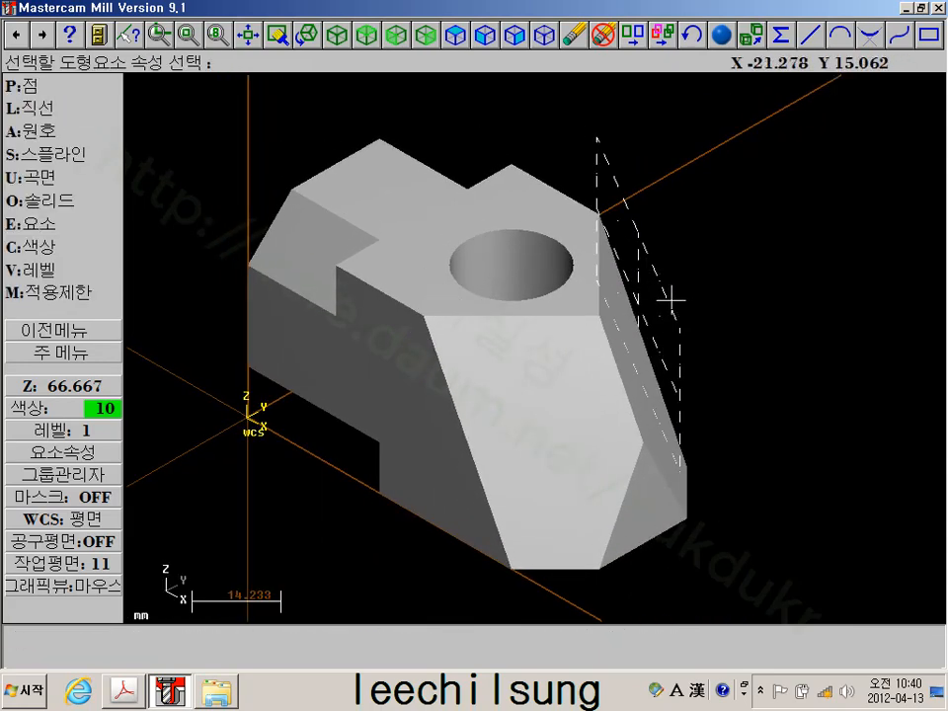
{"action": "mouse_move", "coordinate": [614, 416]}
{"action": "middle_mouse_down"}
{"action": "mouse_move", "coordinate": [567, 359]}
{"action": "mouse_move", "coordinate": [571, 328]}
{"action": "mouse_move", "coordinate": [603, 339]}
{"action": "mouse_move", "coordinate": [610, 377]}
{"action": "mouse_move", "coordinate": [672, 499]}
{"action": "mouse_move", "coordinate": [576, 433]}
{"action": "mouse_move", "coordinate": [718, 425]}
{"action": "mouse_move", "coordinate": [709, 473]}
{"action": "mouse_move", "coordinate": [724, 515]}
{"action": "middle_mouse_up"}
{"action": "scroll", "coordinate": [542, 340], "scroll_direction": "up", "scroll_amount": 4}
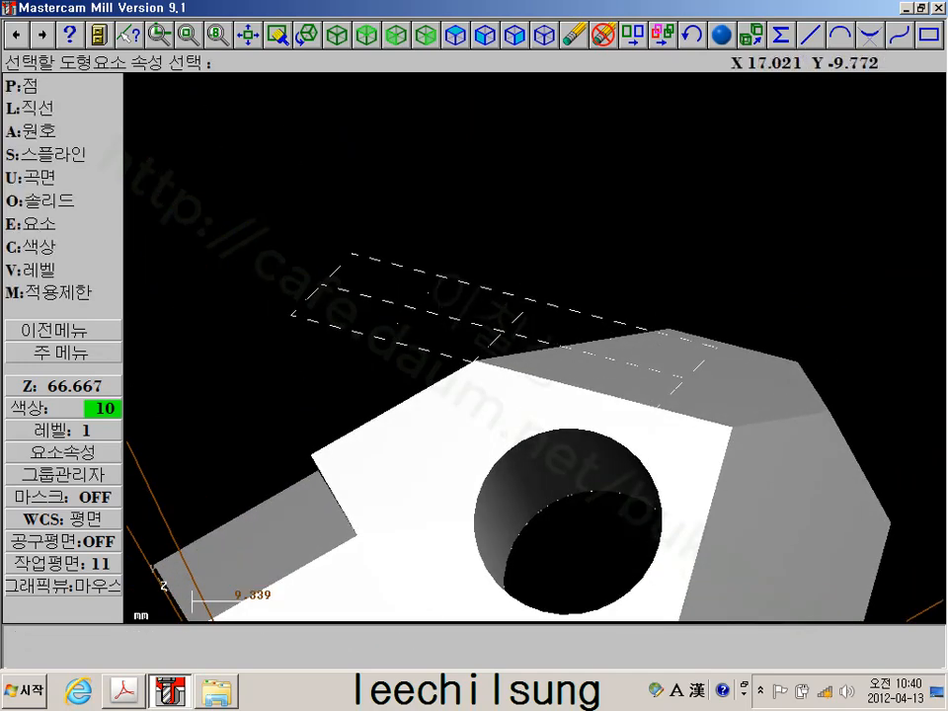
{"action": "scroll", "coordinate": [675, 397], "scroll_direction": "down", "scroll_amount": 2}
{"action": "scroll", "coordinate": [677, 397], "scroll_direction": "up", "scroll_amount": 3}
{"action": "scroll", "coordinate": [681, 408], "scroll_direction": "down", "scroll_amount": 2}
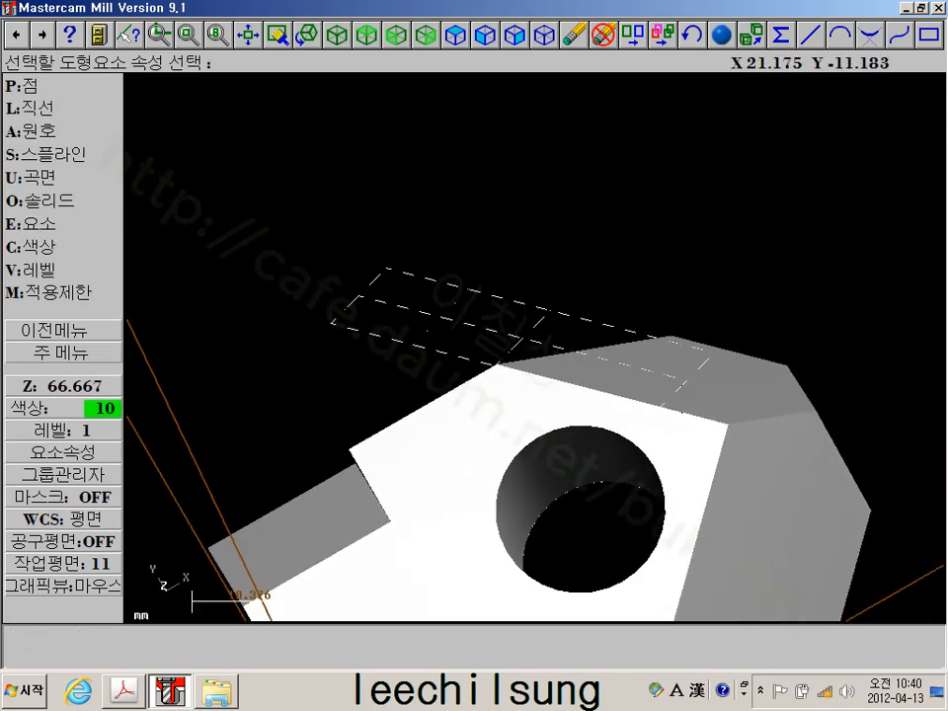
{"action": "mouse_move", "coordinate": [684, 413]}
{"action": "middle_mouse_down"}
{"action": "mouse_move", "coordinate": [705, 381]}
{"action": "mouse_move", "coordinate": [815, 411]}
{"action": "mouse_move", "coordinate": [850, 414]}
{"action": "mouse_move", "coordinate": [851, 403]}
{"action": "mouse_move", "coordinate": [470, 278]}
{"action": "mouse_move", "coordinate": [424, 372]}
{"action": "mouse_move", "coordinate": [558, 417]}
{"action": "mouse_move", "coordinate": [496, 424]}
{"action": "mouse_move", "coordinate": [433, 394]}
{"action": "middle_mouse_up"}
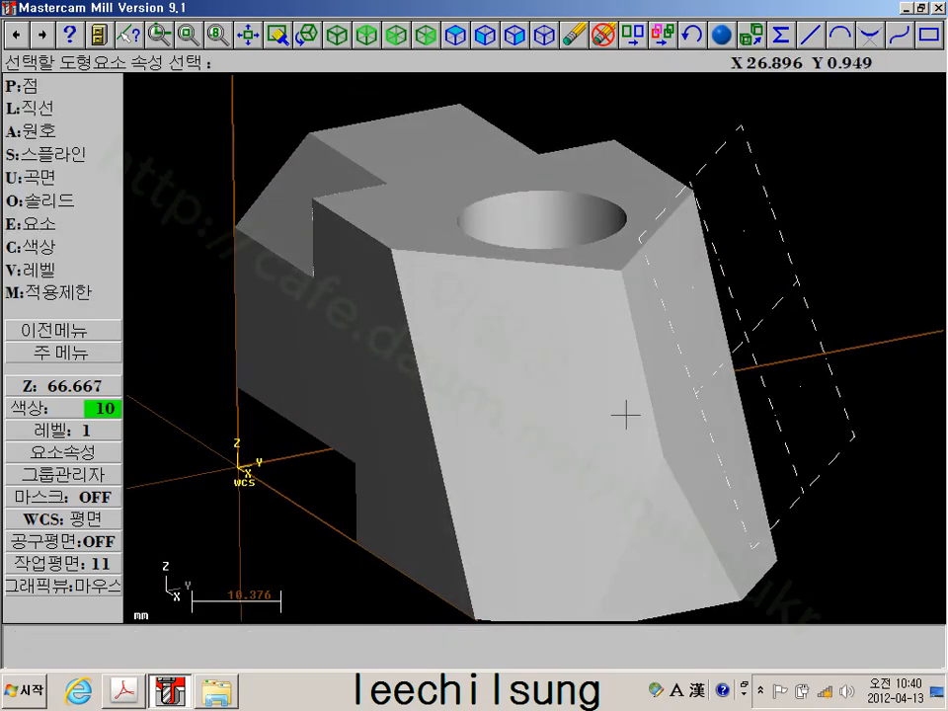
{"action": "scroll", "coordinate": [729, 431], "scroll_direction": "down", "scroll_amount": 2}
{"action": "middle_click_drag", "start_coordinate": [726, 430], "coordinate": [668, 403]}
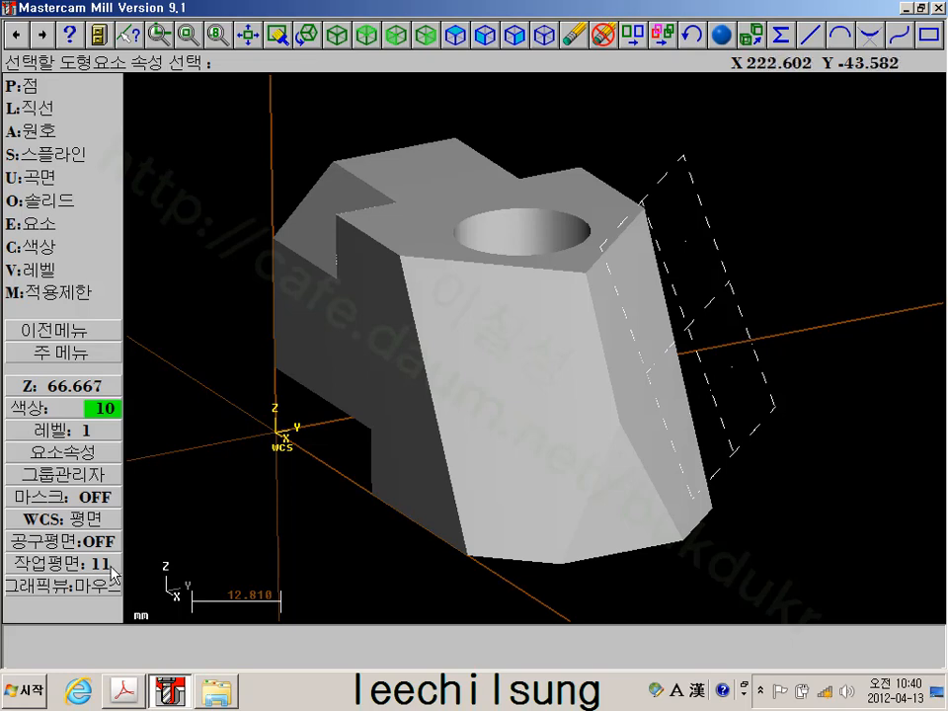
{"action": "scroll", "coordinate": [464, 332], "scroll_direction": "down", "scroll_amount": 1}
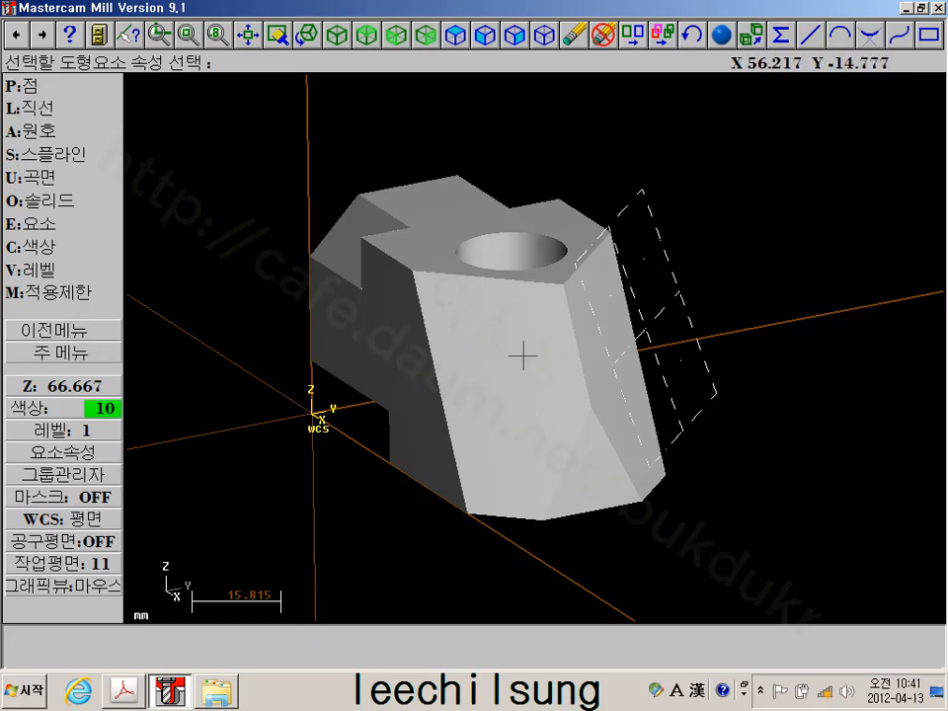
Set the construction plane to view number 10
{"action": "left_click", "coordinate": [73, 566]}
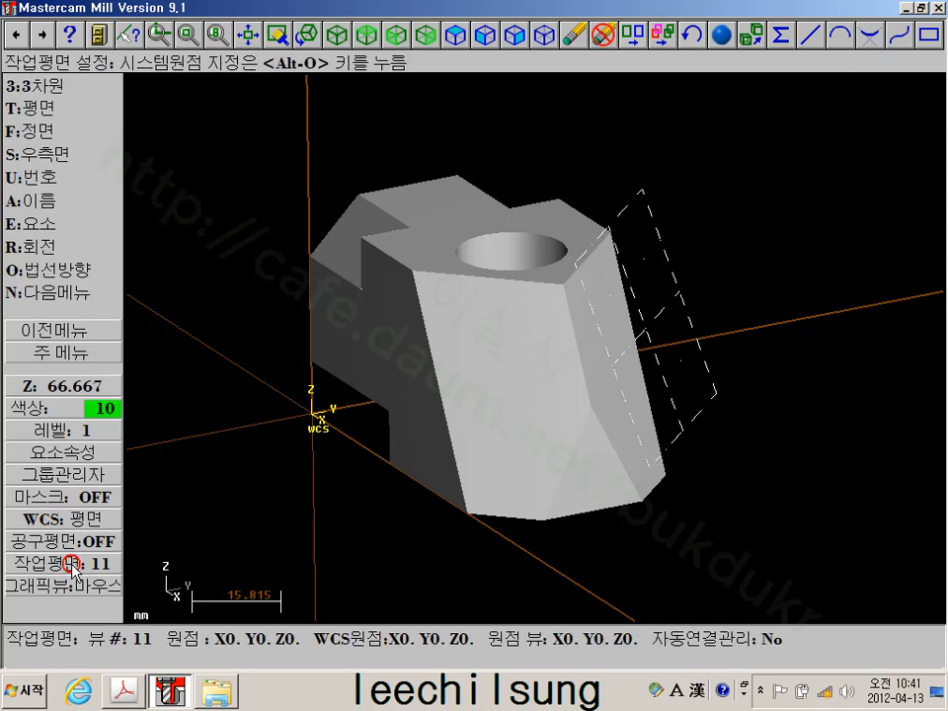
{"action": "left_click", "coordinate": [76, 181]}
{"action": "type", "text": "10"}
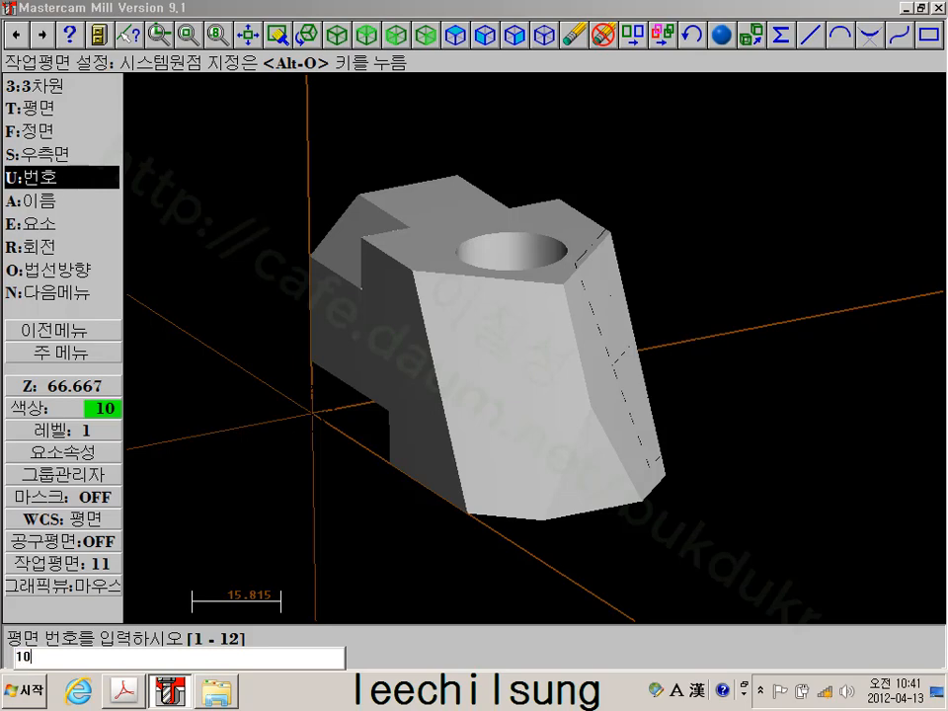
{"action": "key", "text": "Return"}
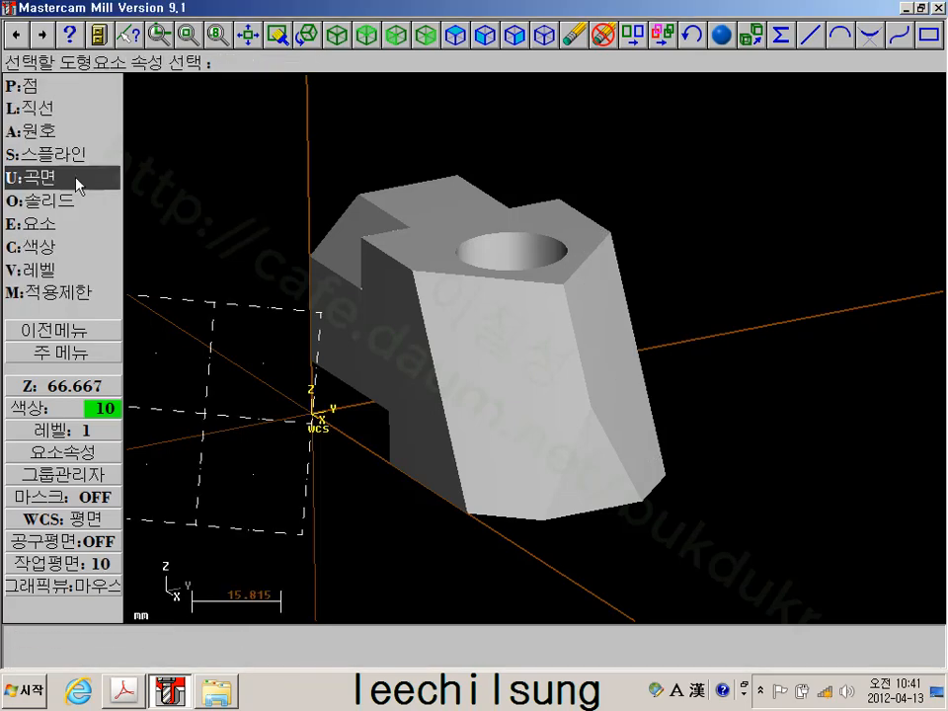
{"action": "left_click", "coordinate": [64, 360]}
Set the construction depth to Z 40 by picking the block's bottom corner on the X axis
{"action": "scroll", "coordinate": [570, 453], "scroll_direction": "down", "scroll_amount": 4}
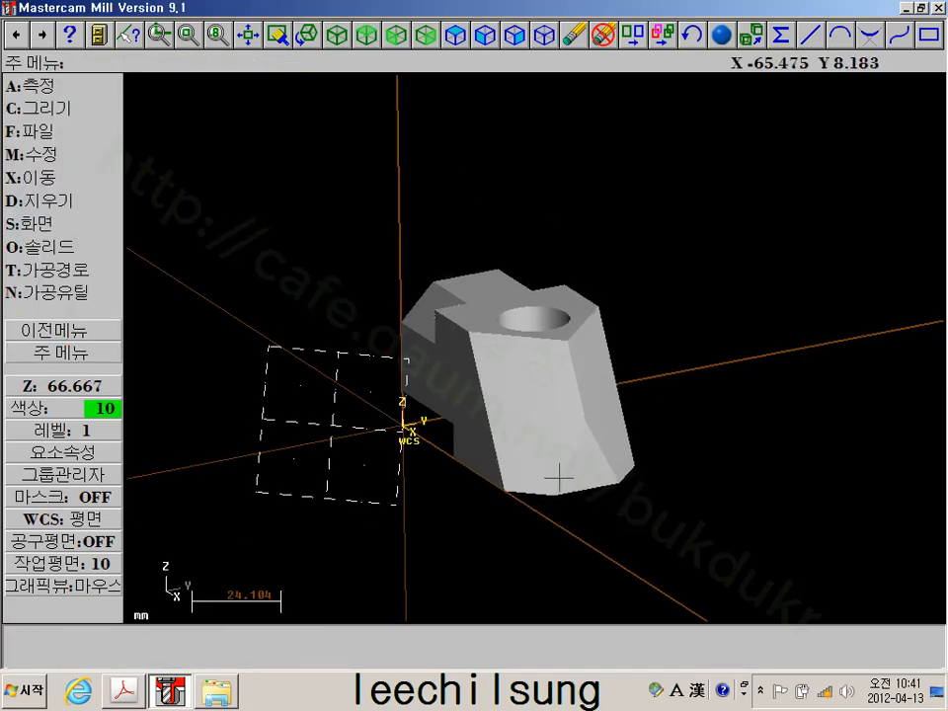
{"action": "mouse_move", "coordinate": [559, 478]}
{"action": "middle_mouse_down"}
{"action": "mouse_move", "coordinate": [555, 392]}
{"action": "mouse_move", "coordinate": [533, 322]}
{"action": "mouse_move", "coordinate": [480, 345]}
{"action": "mouse_move", "coordinate": [605, 359]}
{"action": "mouse_move", "coordinate": [515, 345]}
{"action": "mouse_move", "coordinate": [586, 350]}
{"action": "middle_mouse_up"}
{"action": "left_click", "coordinate": [423, 328]}
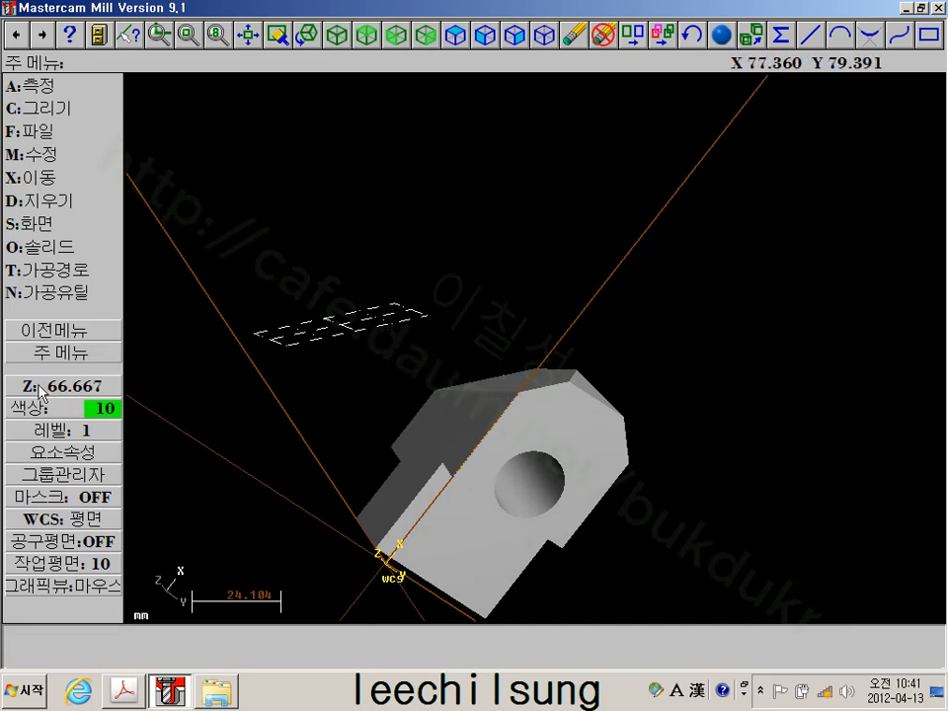
{"action": "left_click", "coordinate": [39, 386]}
{"action": "left_click", "coordinate": [517, 391]}
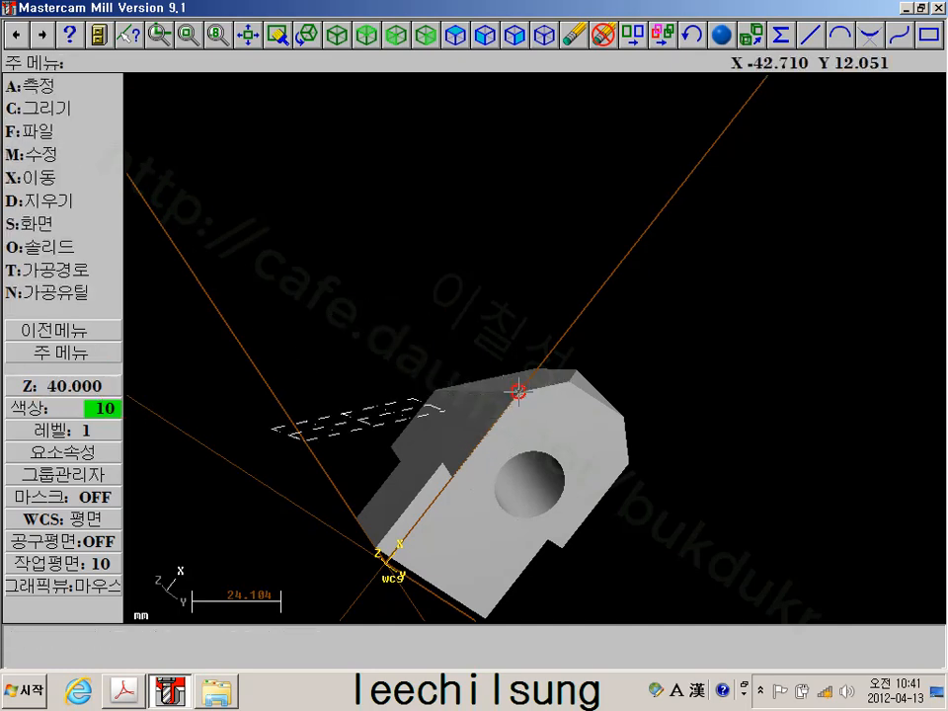
Examine the slanted faces and the holed face against the construction plane from below and in isometric
{"action": "middle_click_drag", "start_coordinate": [497, 413], "coordinate": [831, 381]}
{"action": "scroll", "coordinate": [498, 388], "scroll_direction": "down", "scroll_amount": 3}
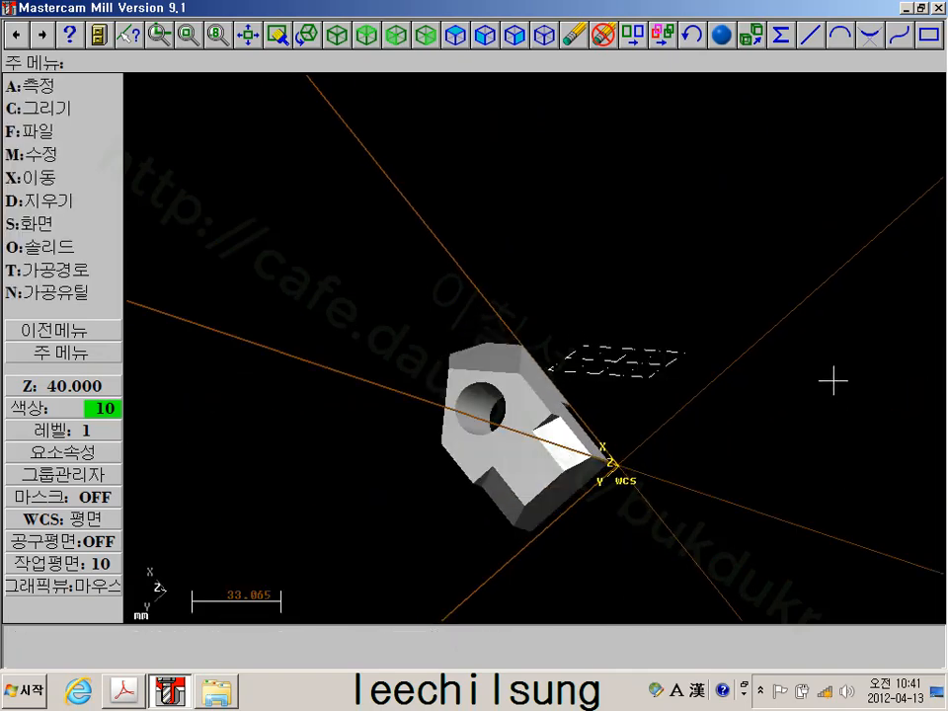
{"action": "scroll", "coordinate": [552, 355], "scroll_direction": "up", "scroll_amount": 5}
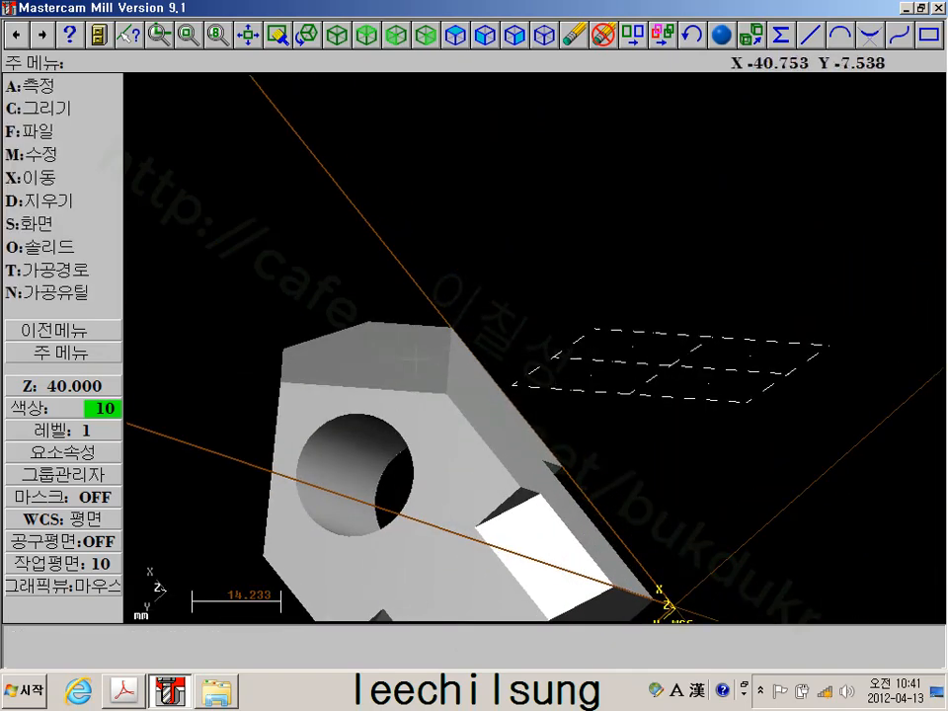
{"action": "middle_click_drag", "start_coordinate": [424, 360], "coordinate": [467, 396]}
{"action": "left_click", "coordinate": [437, 404]}
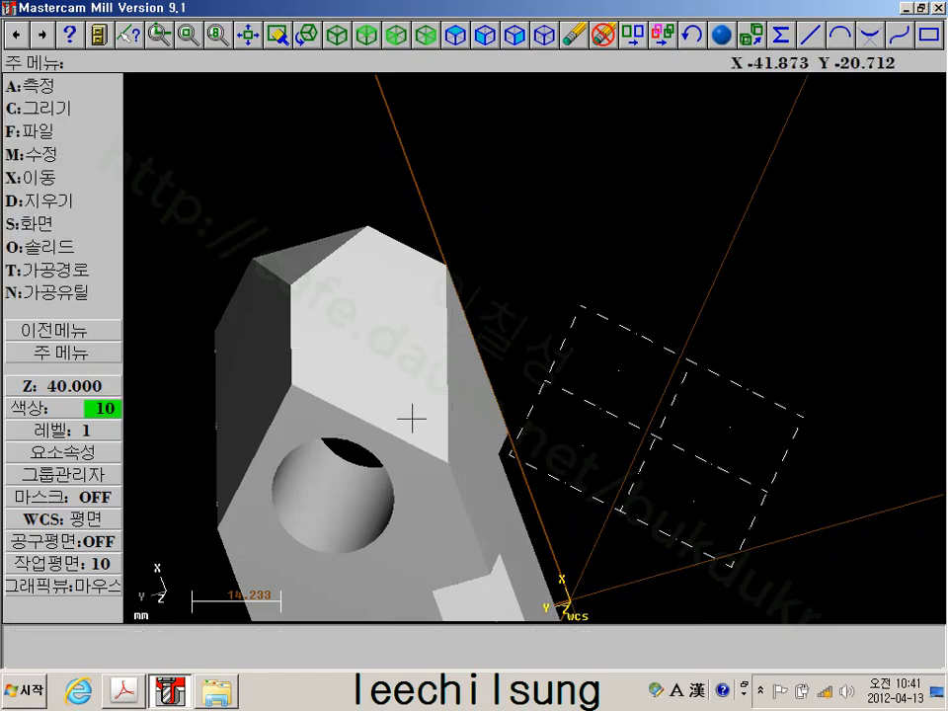
{"action": "left_click", "coordinate": [337, 36]}
{"action": "middle_click_drag", "start_coordinate": [584, 166], "coordinate": [567, 248]}
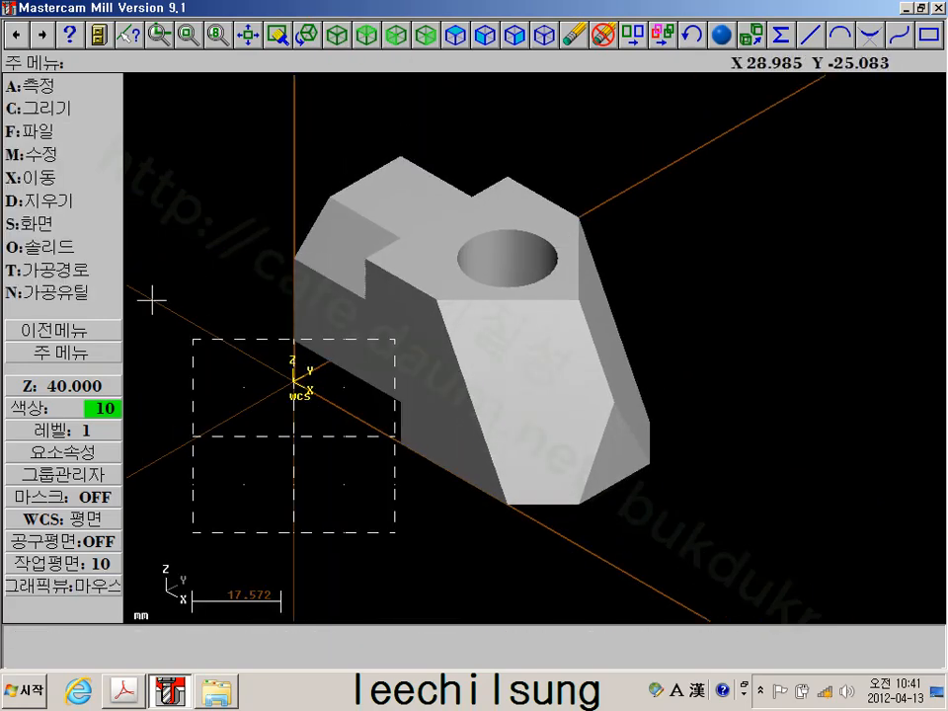
Set the construction plane to Top (평면)
{"action": "left_click", "coordinate": [70, 560]}
{"action": "left_click", "coordinate": [23, 106]}
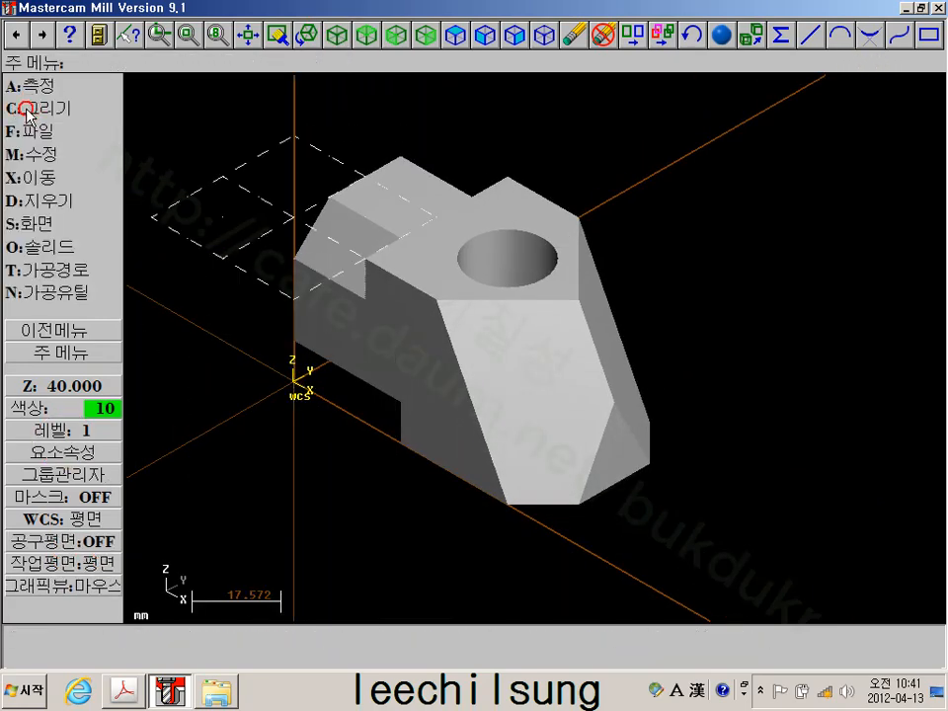
{"action": "scroll", "coordinate": [541, 274], "scroll_direction": "down", "scroll_amount": 1}
{"action": "scroll", "coordinate": [542, 296], "scroll_direction": "up", "scroll_amount": 2}
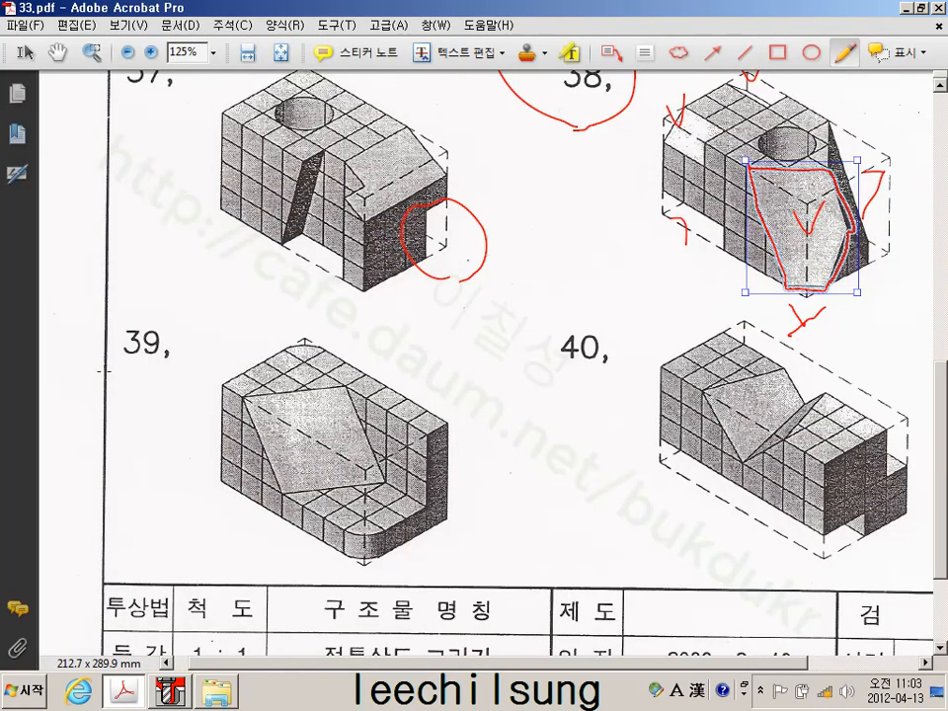
In the PDF exercise sheet, circle problem number 39 with the pencil and mark the part's two rounded corners
{"action": "mouse_move", "coordinate": [146, 373]}
{"action": "left_mouse_down"}
{"action": "mouse_move", "coordinate": [159, 309]}
{"action": "mouse_move", "coordinate": [179, 373]}
{"action": "left_mouse_up"}
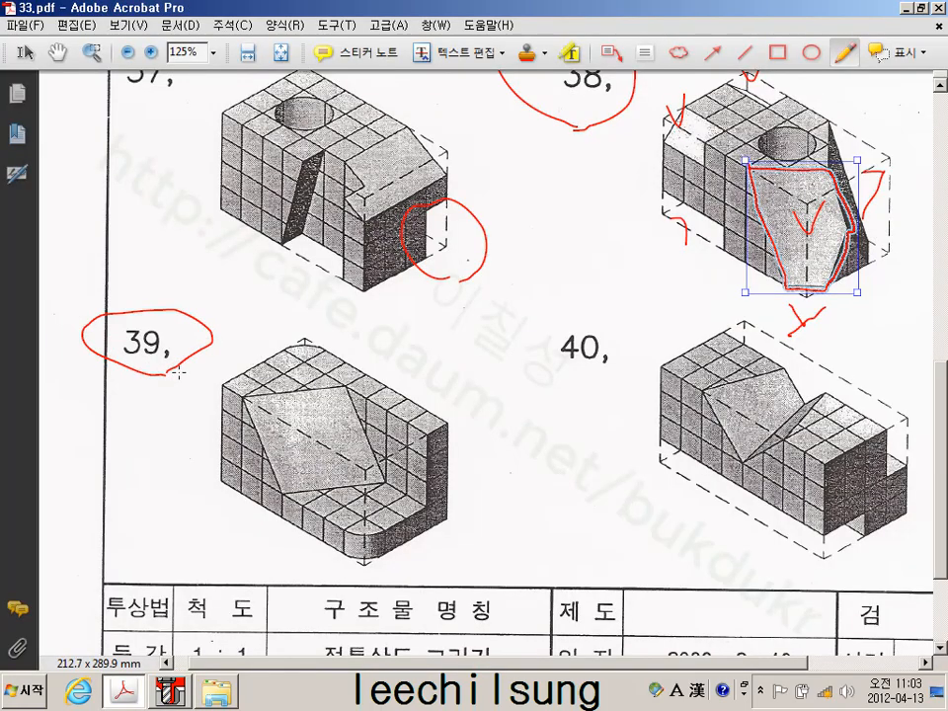
{"action": "left_click_drag", "start_coordinate": [354, 537], "coordinate": [376, 537]}
{"action": "mouse_move", "coordinate": [299, 334]}
{"action": "left_mouse_down"}
{"action": "mouse_move", "coordinate": [312, 355]}
{"action": "mouse_move", "coordinate": [325, 339]}
{"action": "left_mouse_up"}
Mark the four vertices of problem 39's inclined face and the step beside it with the pencil
{"action": "mouse_move", "coordinate": [379, 471]}
{"action": "left_mouse_down"}
{"action": "mouse_move", "coordinate": [385, 484]}
{"action": "mouse_move", "coordinate": [394, 475]}
{"action": "left_mouse_up"}
{"action": "mouse_move", "coordinate": [343, 378]}
{"action": "left_mouse_down"}
{"action": "mouse_move", "coordinate": [351, 392]}
{"action": "mouse_move", "coordinate": [361, 378]}
{"action": "left_mouse_up"}
{"action": "mouse_move", "coordinate": [238, 381]}
{"action": "left_mouse_down"}
{"action": "mouse_move", "coordinate": [247, 396]}
{"action": "mouse_move", "coordinate": [260, 380]}
{"action": "left_mouse_up"}
{"action": "left_click_drag", "start_coordinate": [269, 487], "coordinate": [279, 502]}
{"action": "left_click_drag", "start_coordinate": [279, 502], "coordinate": [288, 487]}
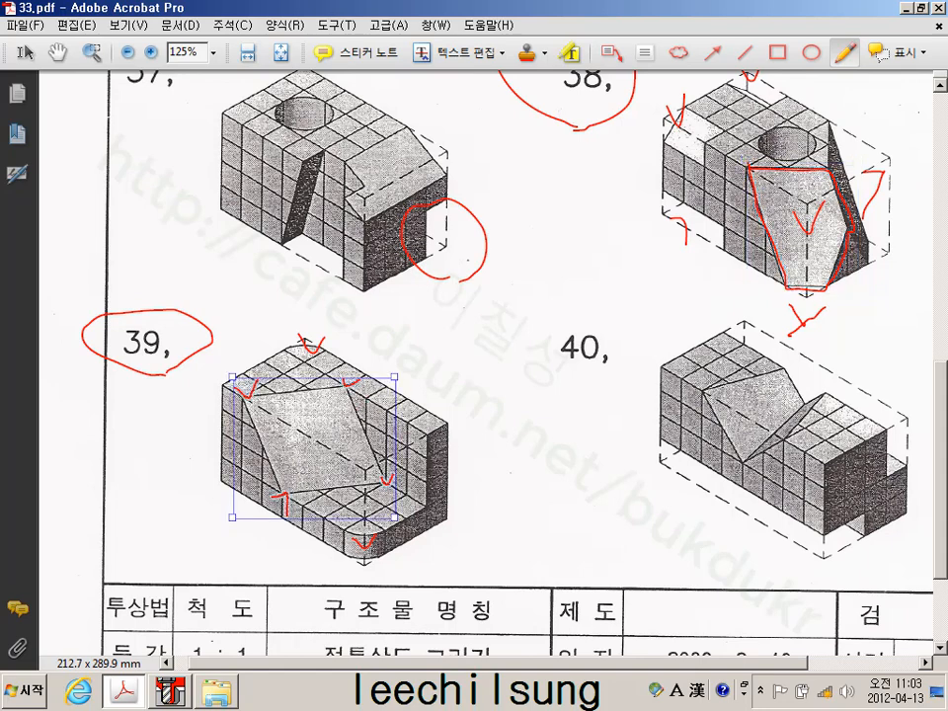
{"action": "mouse_move", "coordinate": [407, 428]}
{"action": "left_mouse_down"}
{"action": "mouse_move", "coordinate": [425, 435]}
{"action": "mouse_move", "coordinate": [407, 448]}
{"action": "left_mouse_up"}
{"action": "mouse_move", "coordinate": [426, 497]}
{"action": "left_mouse_down"}
{"action": "mouse_move", "coordinate": [425, 509]}
{"action": "mouse_move", "coordinate": [402, 520]}
{"action": "left_mouse_up"}
Switch to Mastercam, delete all six extrude cuts (돌출 컷팅) in the solids manager, and regenerate the plain block
{"action": "left_click", "coordinate": [171, 691]}
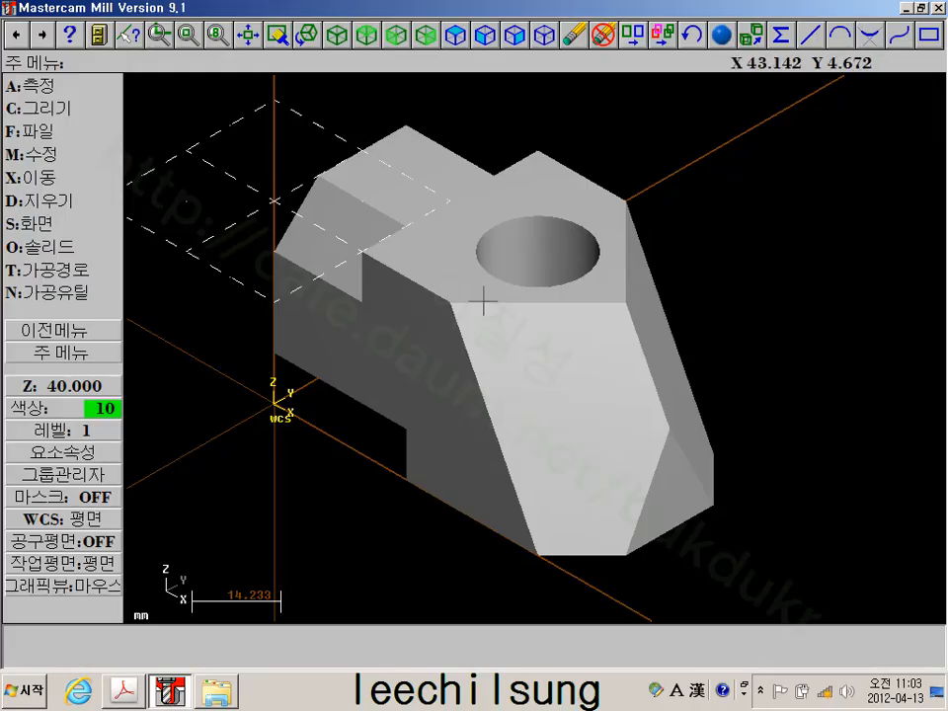
{"action": "left_click", "coordinate": [50, 247]}
{"action": "left_click", "coordinate": [61, 270]}
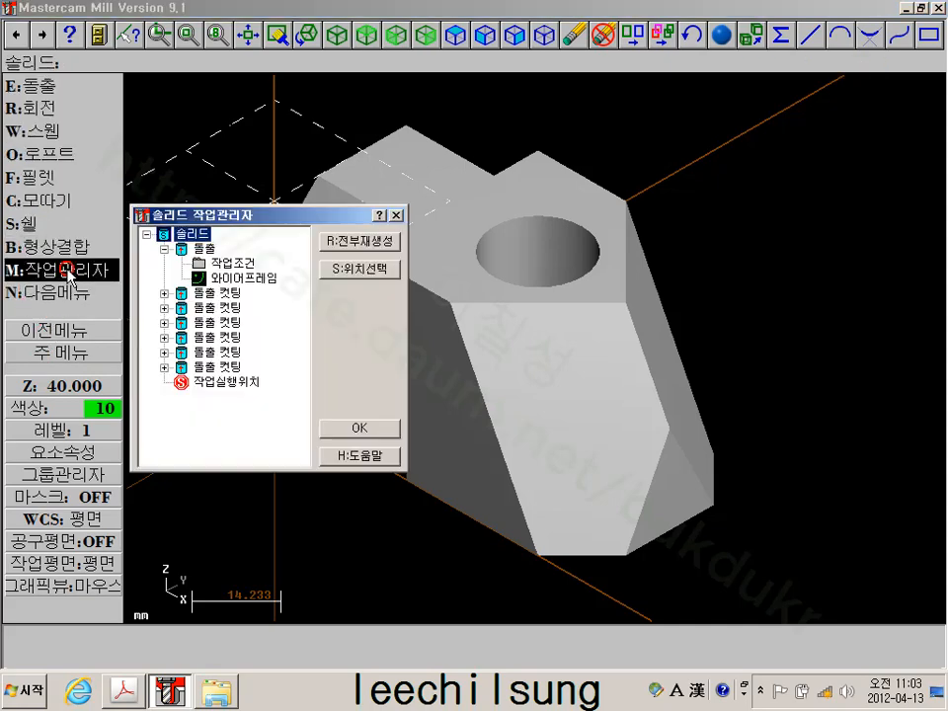
{"action": "left_click", "coordinate": [209, 293]}
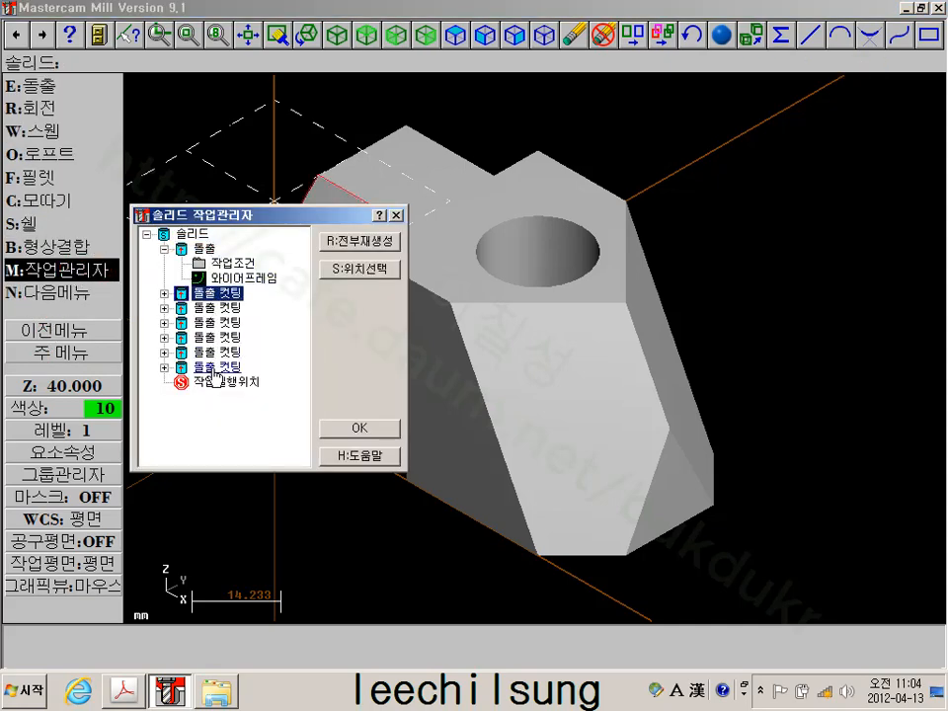
{"action": "left_click", "coordinate": [216, 368], "text": "shift"}
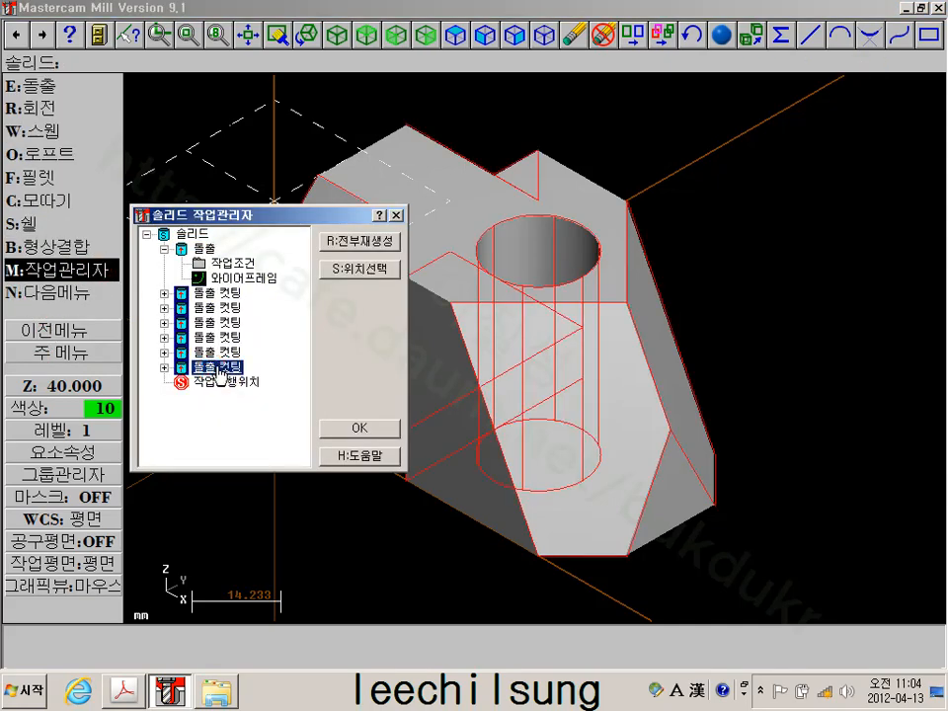
{"action": "key", "text": "Delete"}
{"action": "left_click", "coordinate": [346, 241]}
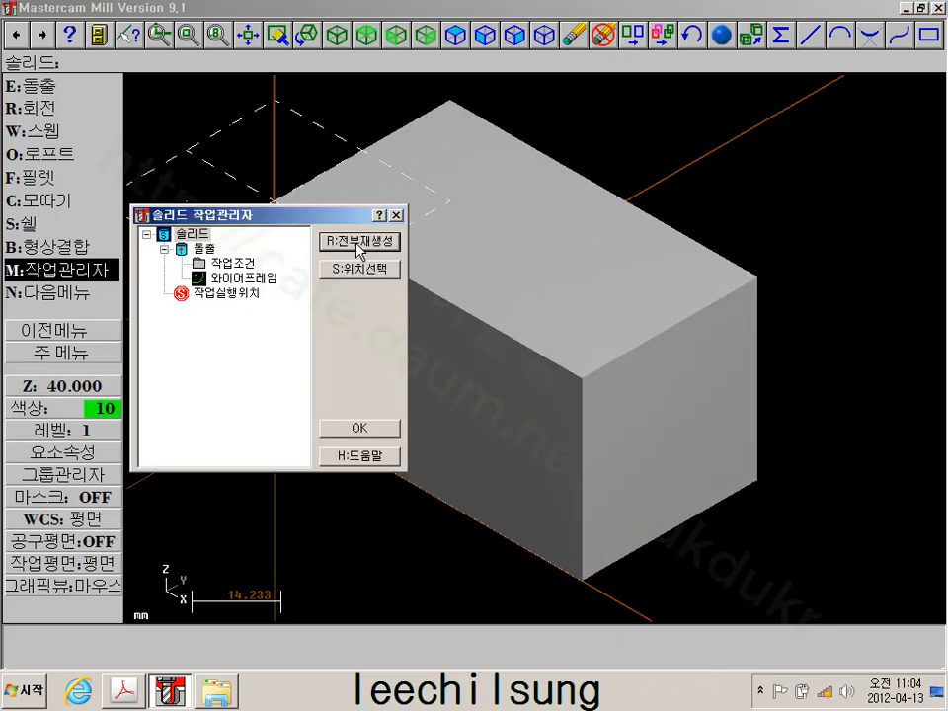
{"action": "left_click", "coordinate": [359, 427]}
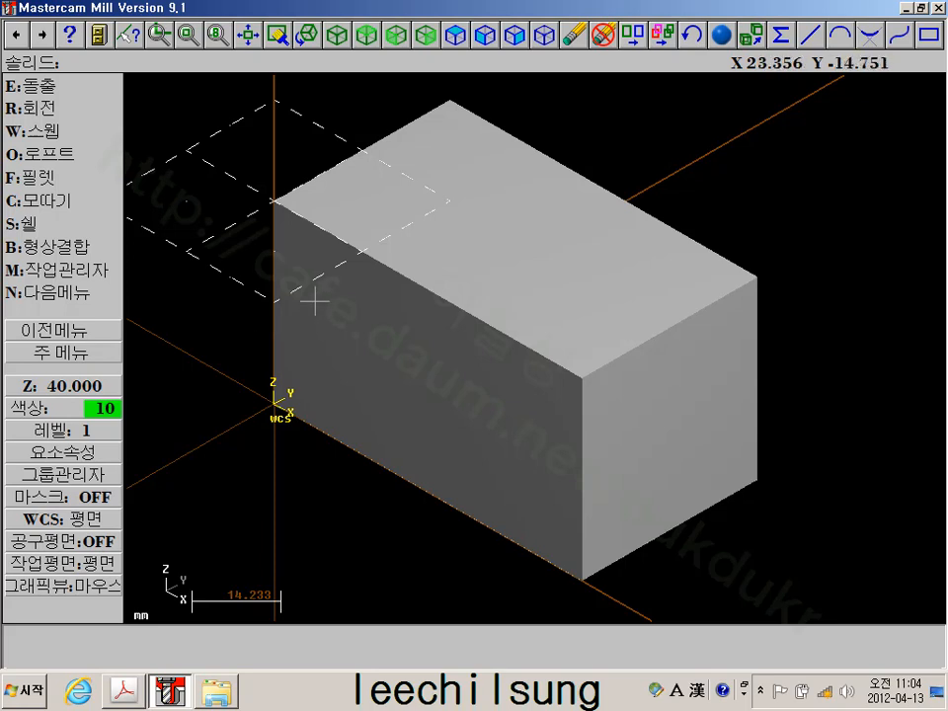
Fillet the block's two diagonally opposite vertical edges, back-left and front-right, with a constant radius of 10
{"action": "left_click", "coordinate": [75, 353]}
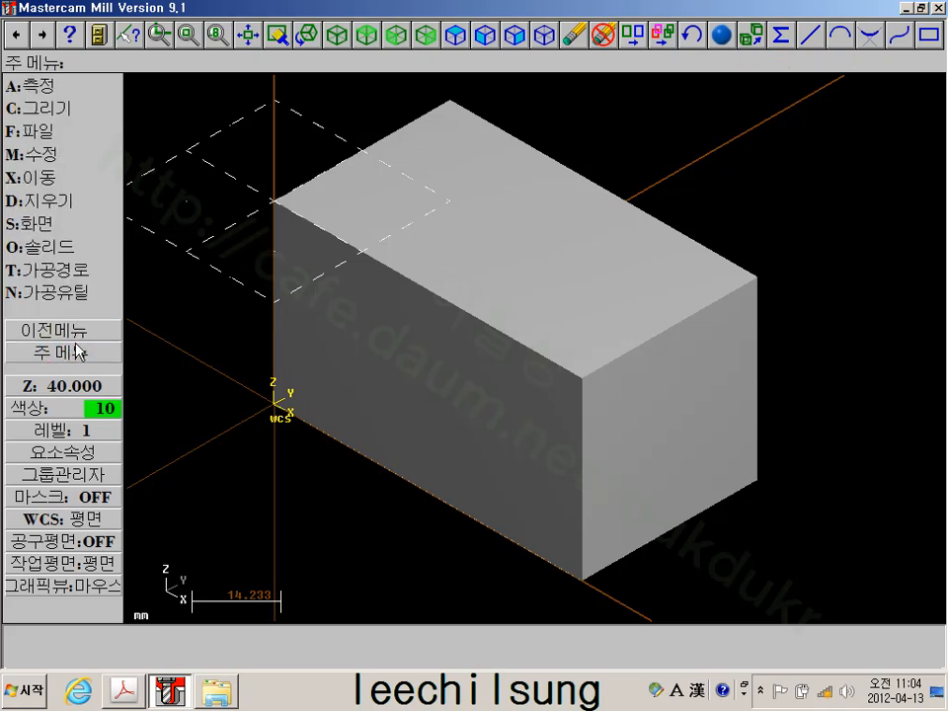
{"action": "left_click", "coordinate": [60, 247]}
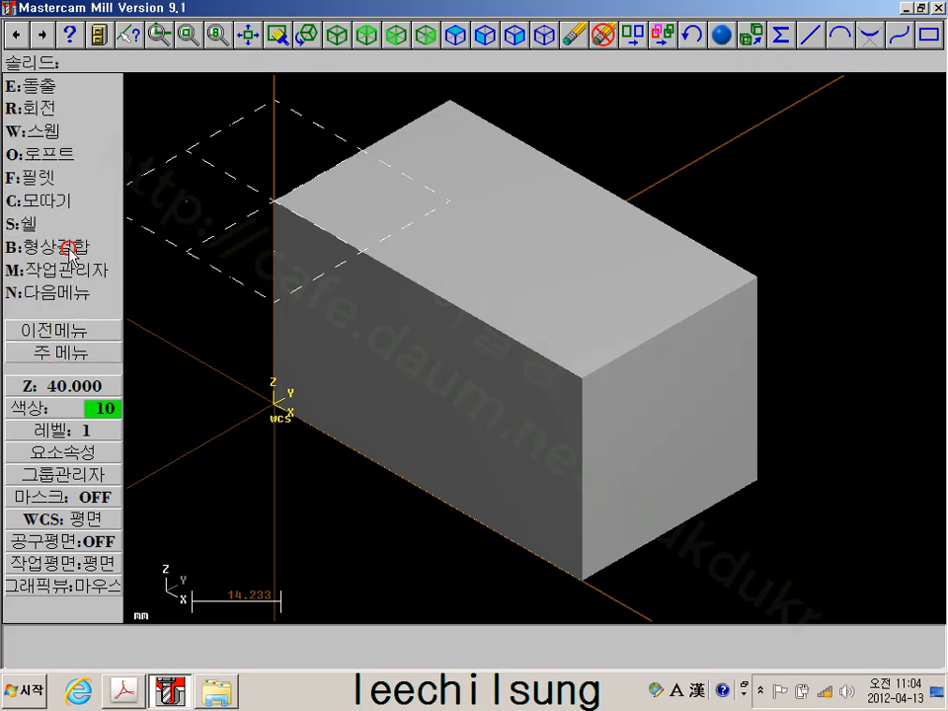
{"action": "left_click", "coordinate": [44, 180]}
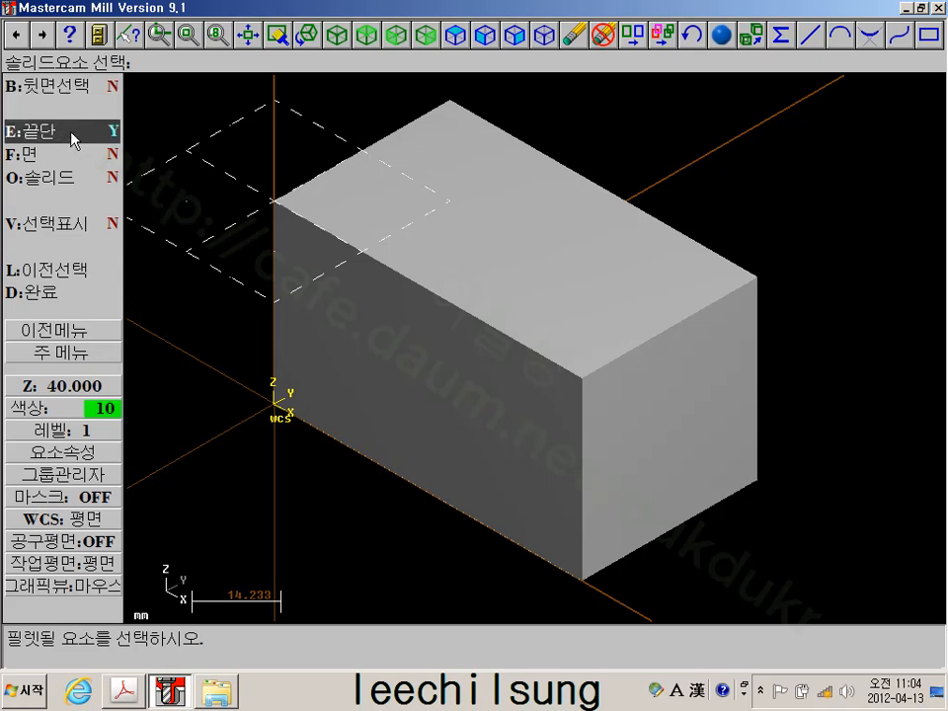
{"action": "left_click", "coordinate": [453, 151]}
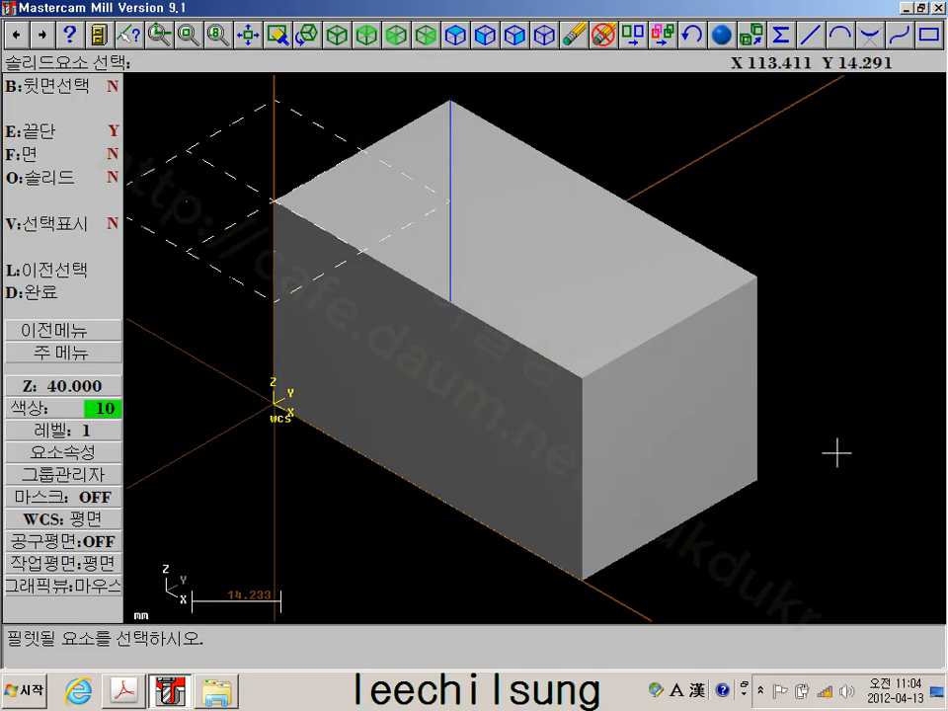
{"action": "left_click", "coordinate": [583, 460]}
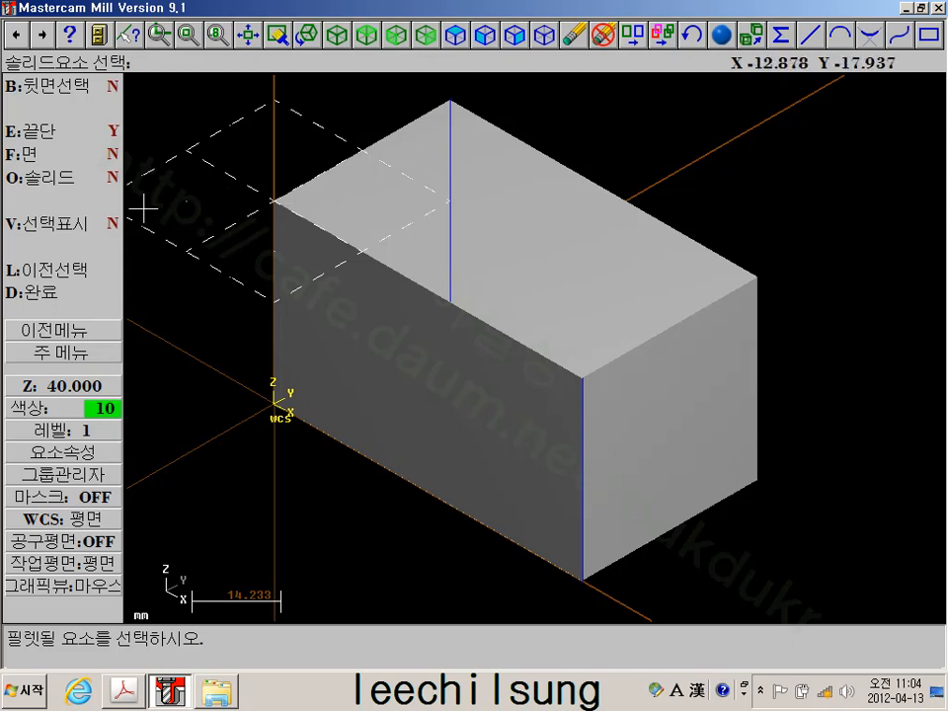
{"action": "left_click", "coordinate": [39, 292]}
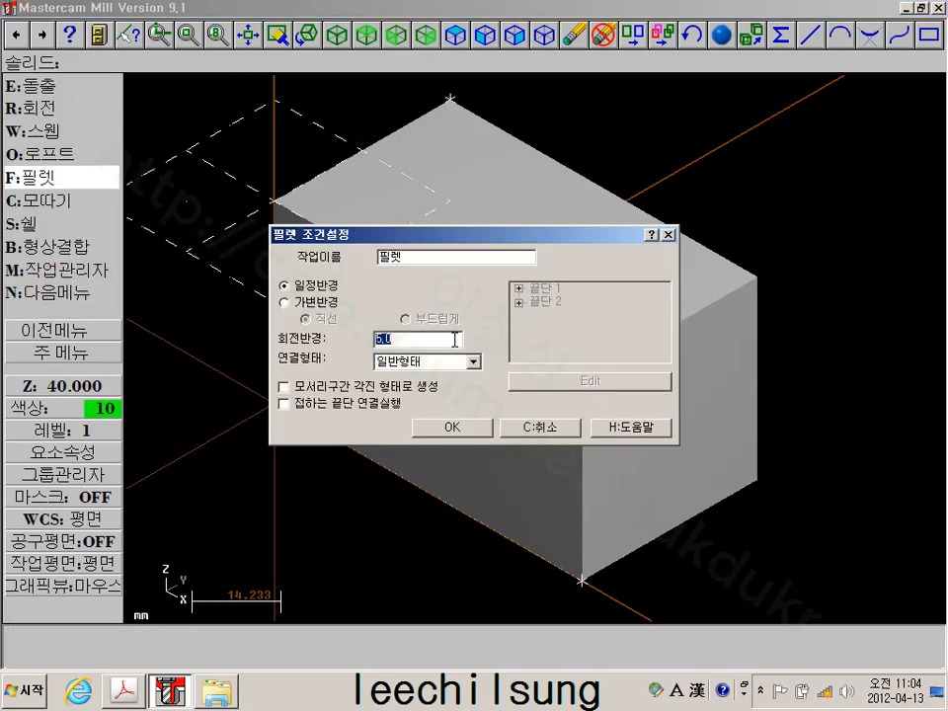
{"action": "type", "text": "10"}
{"action": "left_click", "coordinate": [451, 426]}
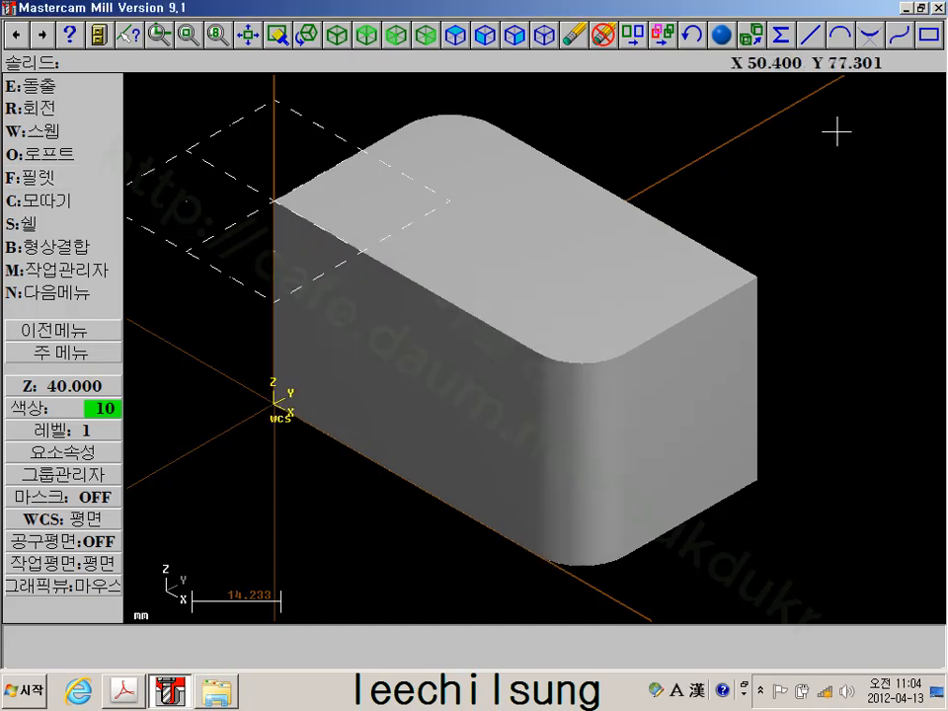
On the top face, draw a two-point line from relative X10 off the corner above the origin to relative X20, ending at about X30 Y30
{"action": "scroll", "coordinate": [750, 142], "scroll_direction": "up", "scroll_amount": 1}
{"action": "middle_click_drag", "start_coordinate": [750, 142], "coordinate": [773, 152]}
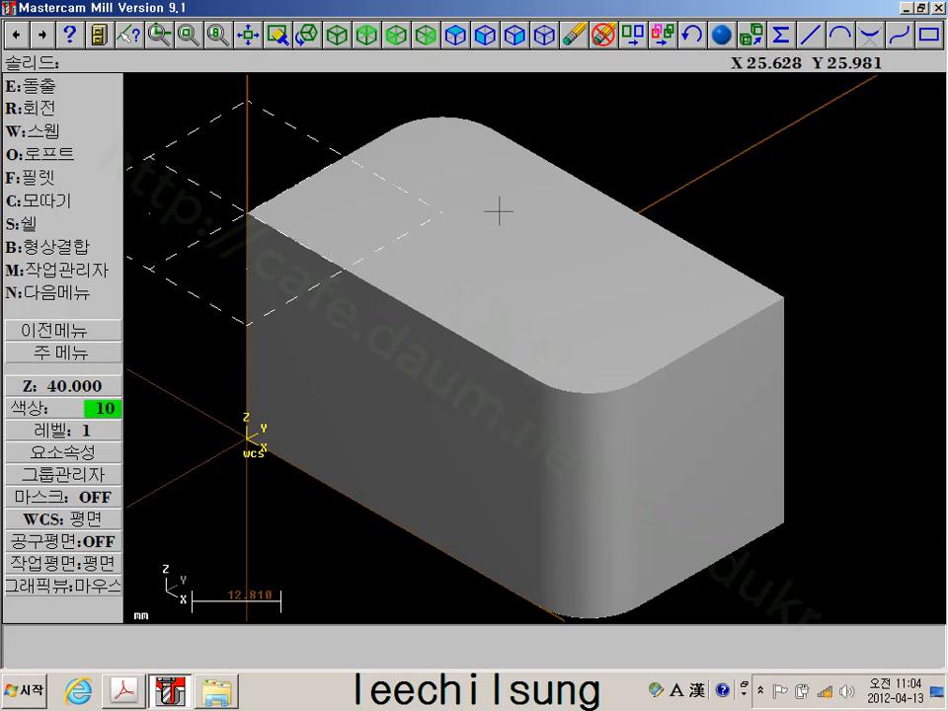
{"action": "left_click", "coordinate": [63, 351]}
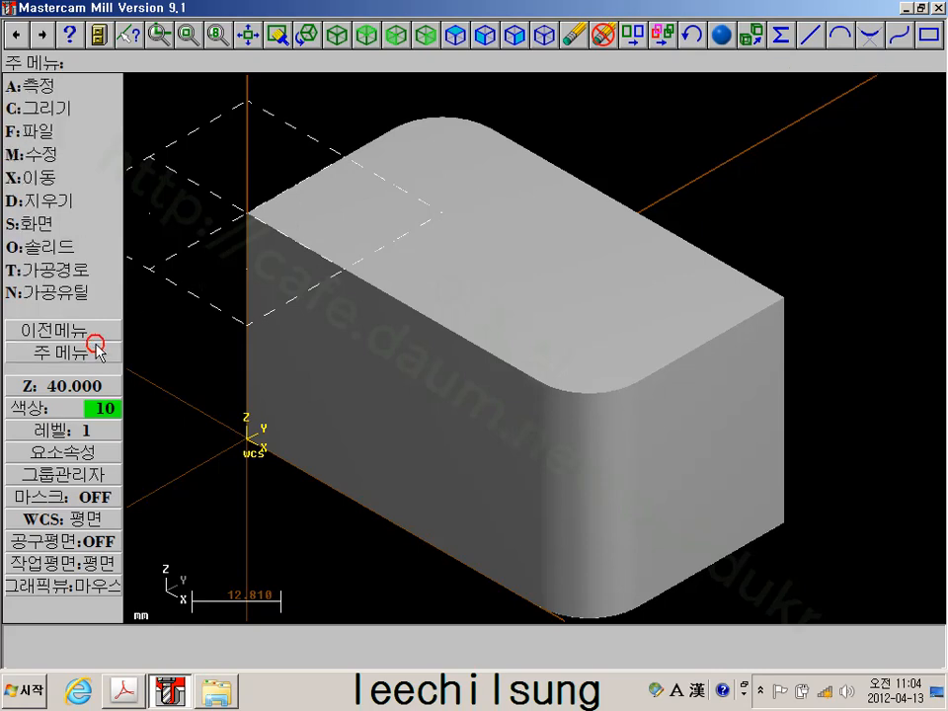
{"action": "left_click", "coordinate": [30, 113]}
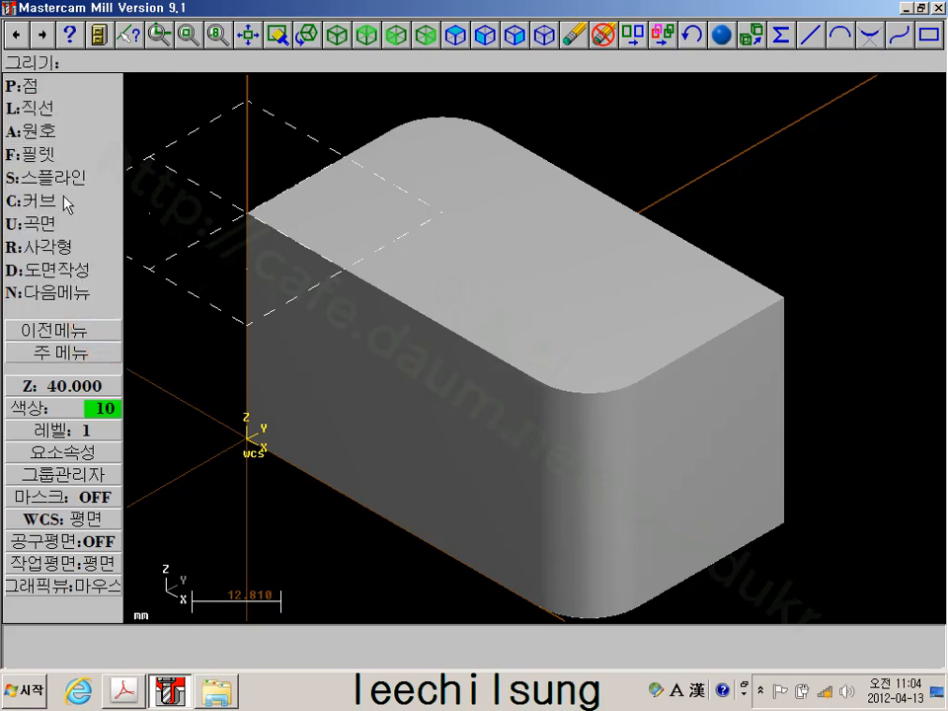
{"action": "left_click", "coordinate": [28, 105]}
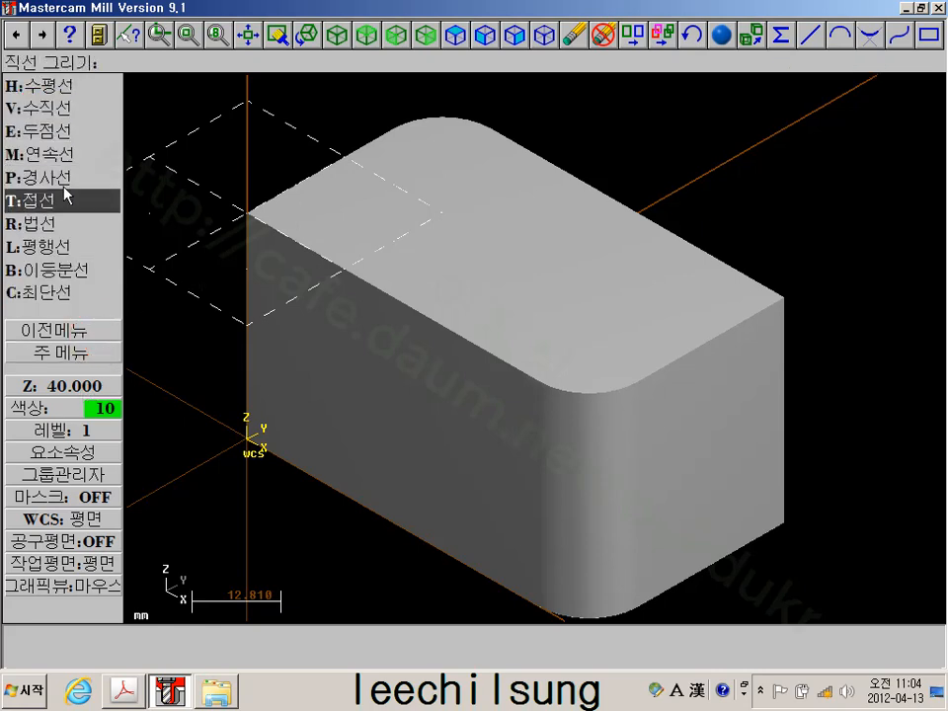
{"action": "left_click", "coordinate": [56, 134]}
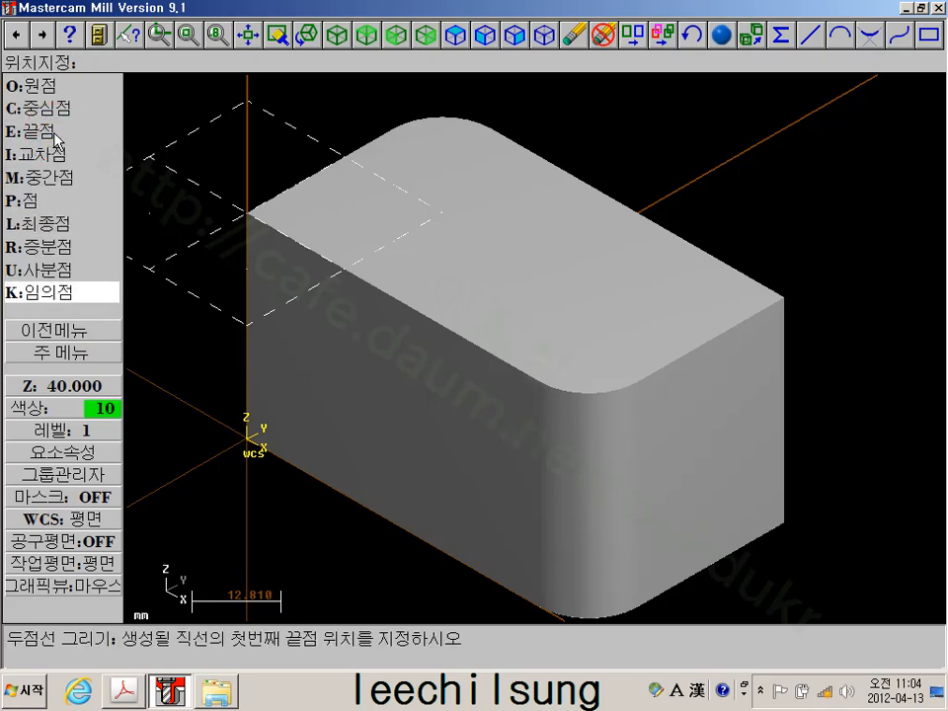
{"action": "left_click", "coordinate": [53, 248]}
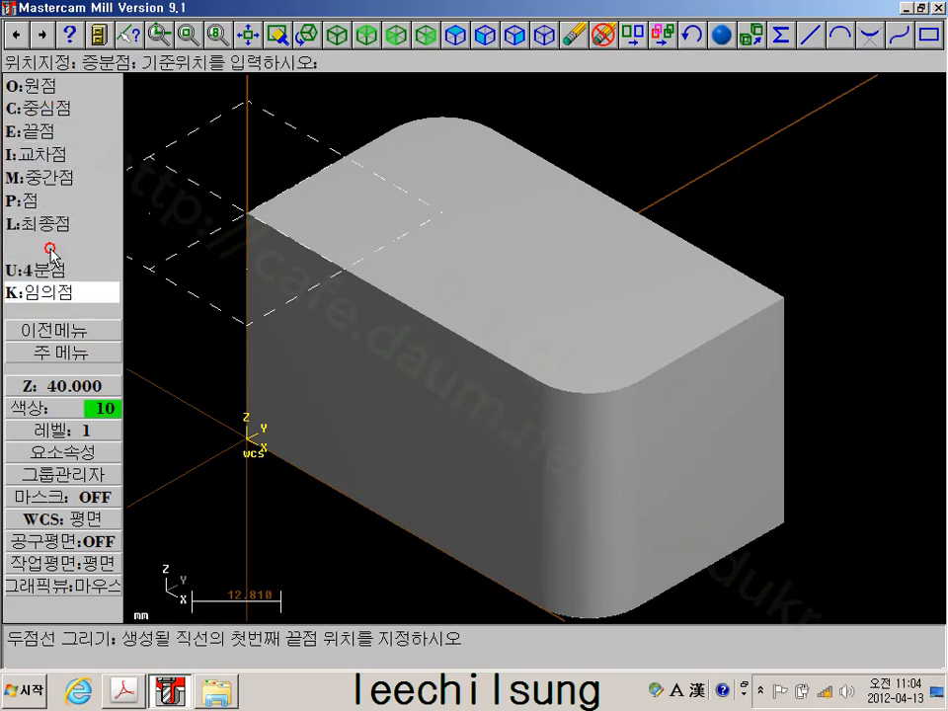
{"action": "left_click", "coordinate": [246, 212]}
{"action": "left_click", "coordinate": [79, 105]}
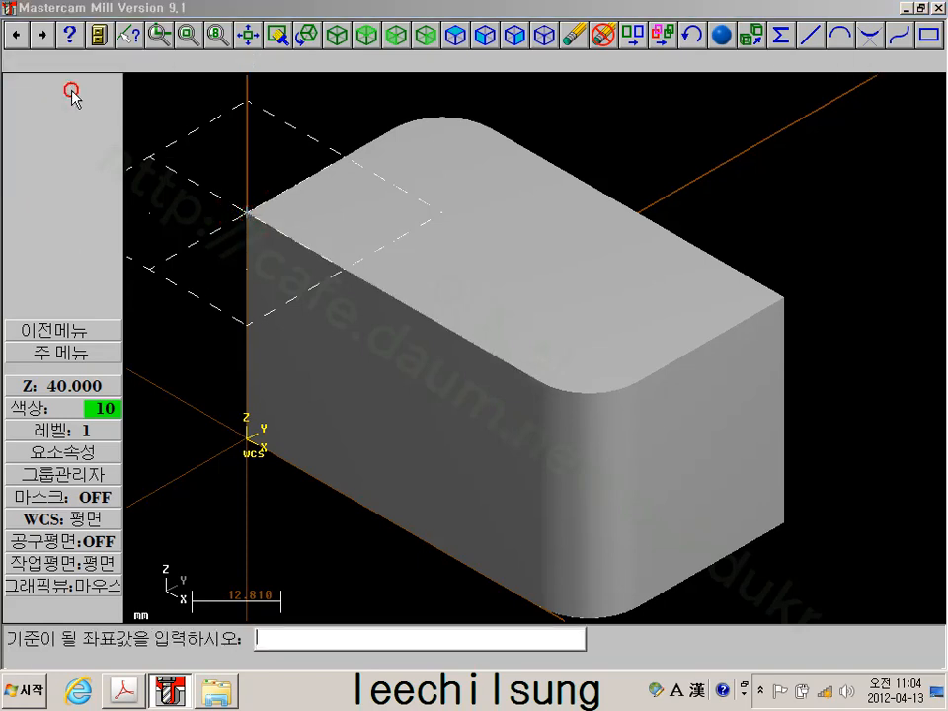
{"action": "type", "text": "x10"}
{"action": "key", "text": "Return"}
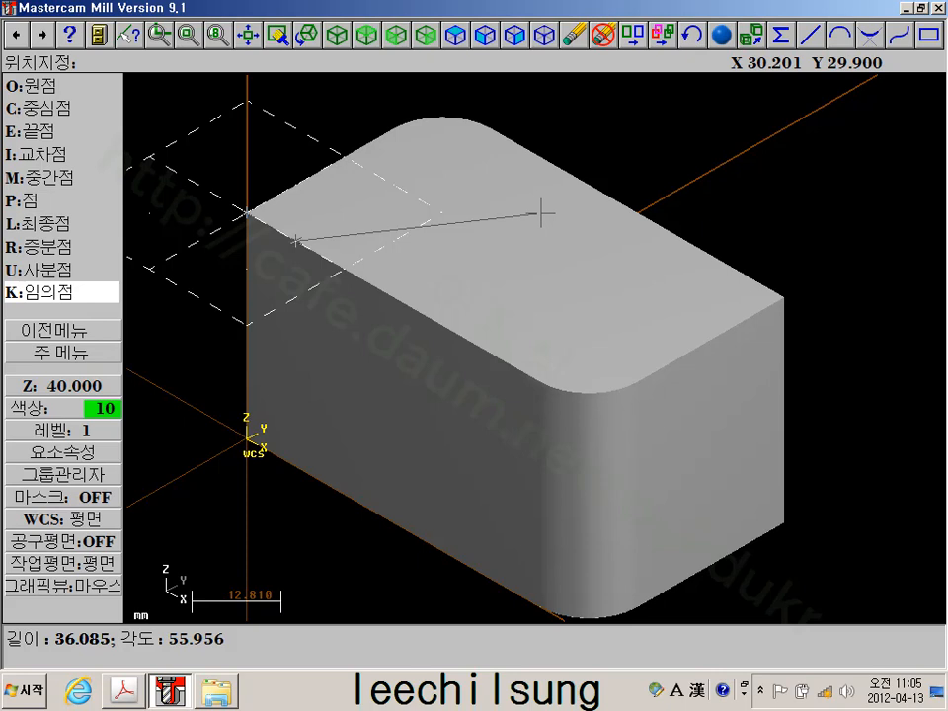
{"action": "key", "text": "r"}
{"action": "type", "text": "l"}
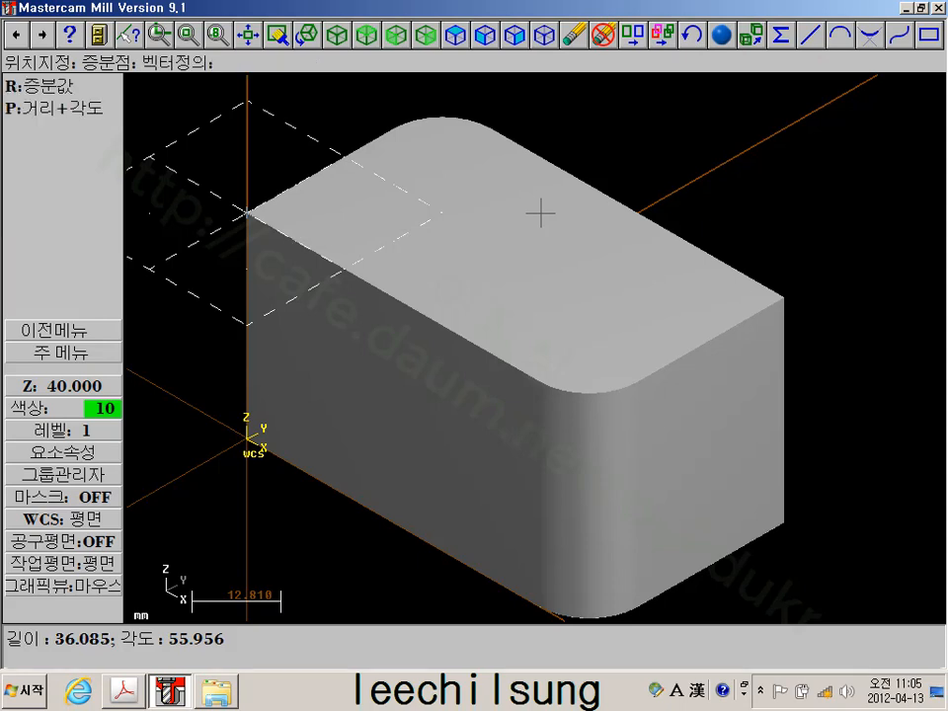
{"action": "type", "text": "rx"}
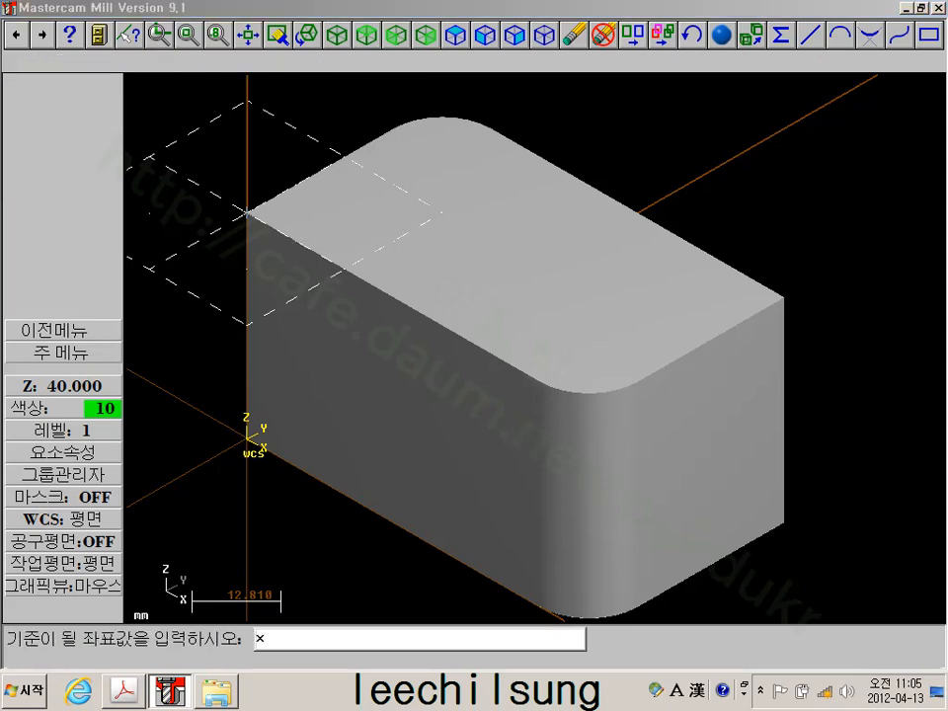
{"action": "type", "text": "20y"}
{"action": "type", "text": "5"}
{"action": "key", "text": "Return"}
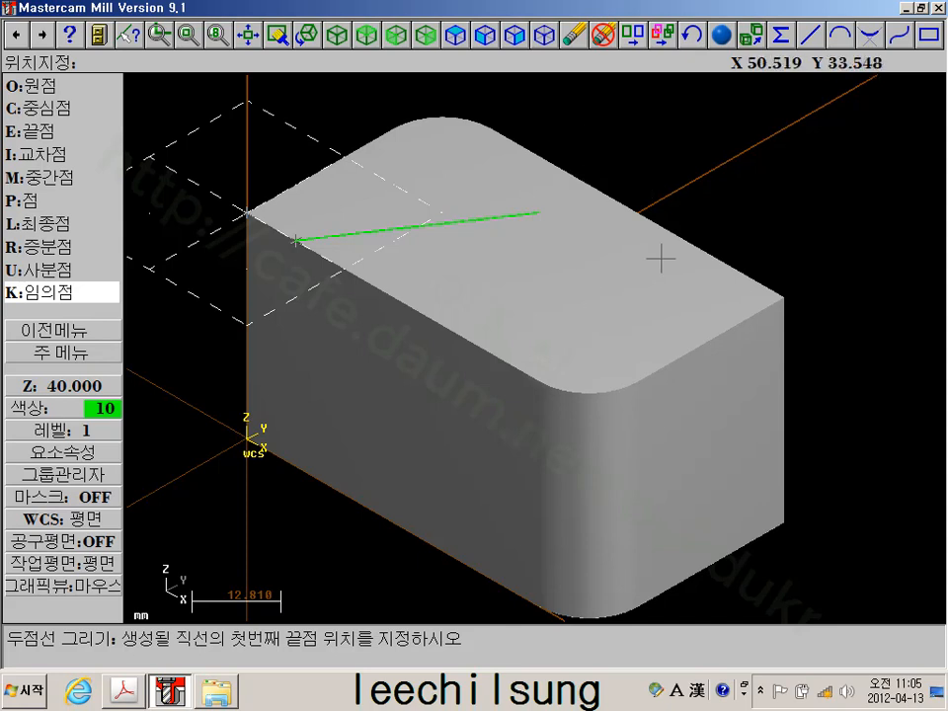
Try to draw a sloping two-point line from the first line's inner endpoint to the relative offset X20 Y0 Z30
{"action": "key", "text": "e"}
{"action": "left_click", "coordinate": [544, 213]}
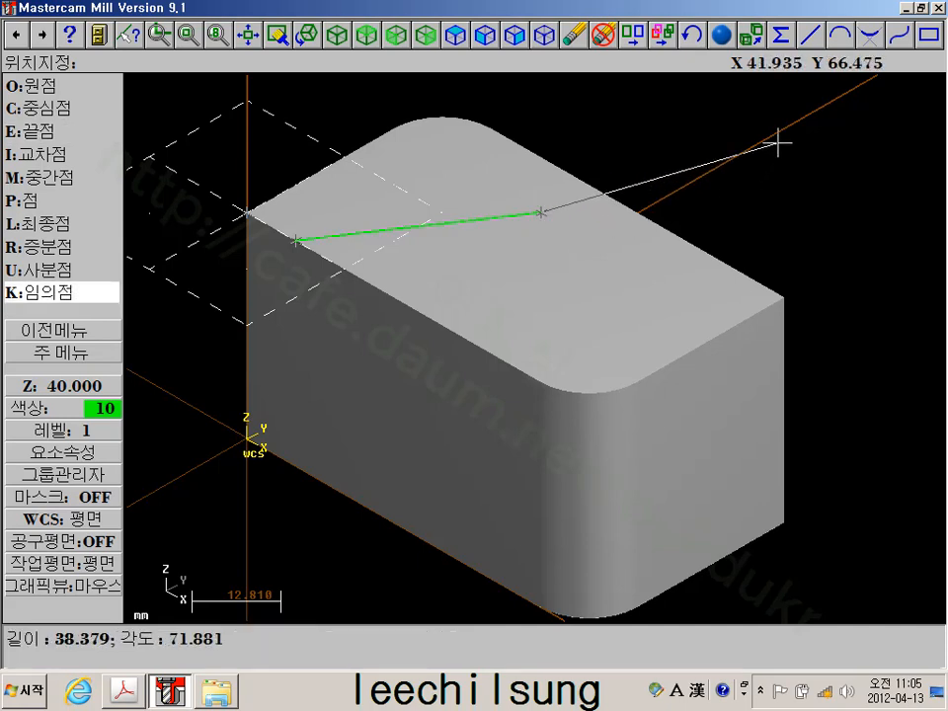
{"action": "key", "text": "r"}
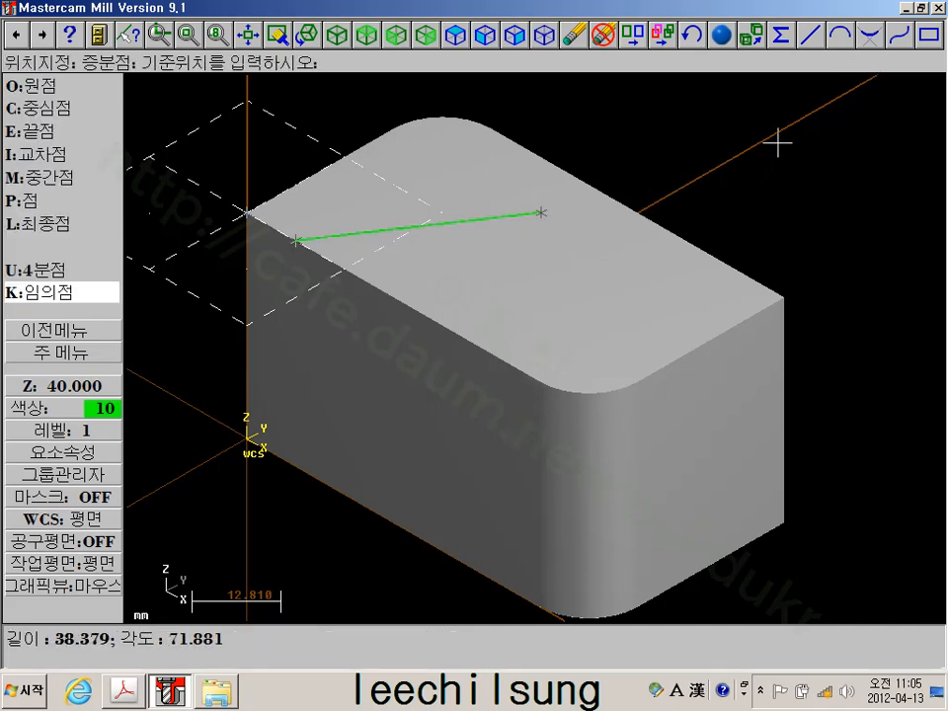
{"action": "type", "text": "lr"}
{"action": "type", "text": "x"}
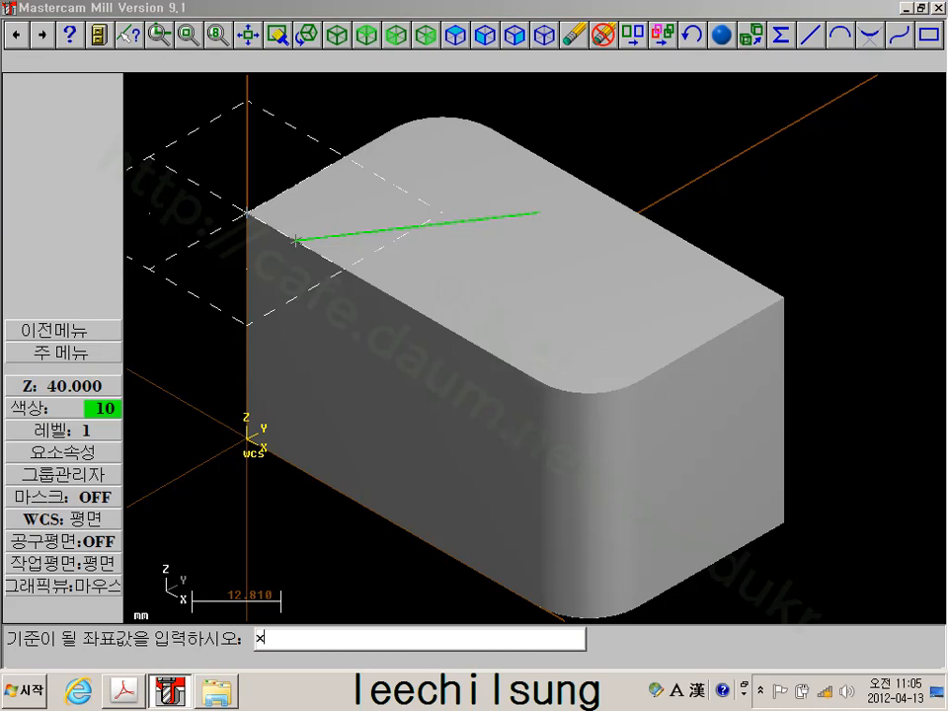
{"action": "type", "text": "20y0z30"}
{"action": "key", "text": "Return"}
Set the construction plane to 3D (3차원) and draw a line from the same inner endpoint to the relative offset X20 Y0 Z-30
{"action": "scroll", "coordinate": [740, 184], "scroll_direction": "up", "scroll_amount": 1}
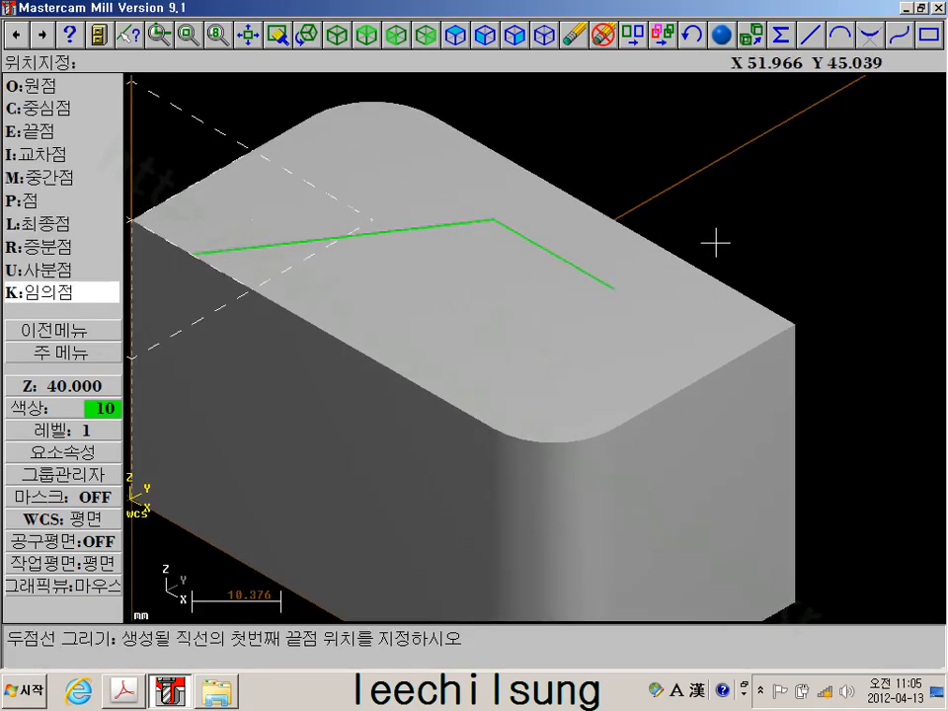
{"action": "middle_click_drag", "start_coordinate": [719, 239], "coordinate": [744, 239]}
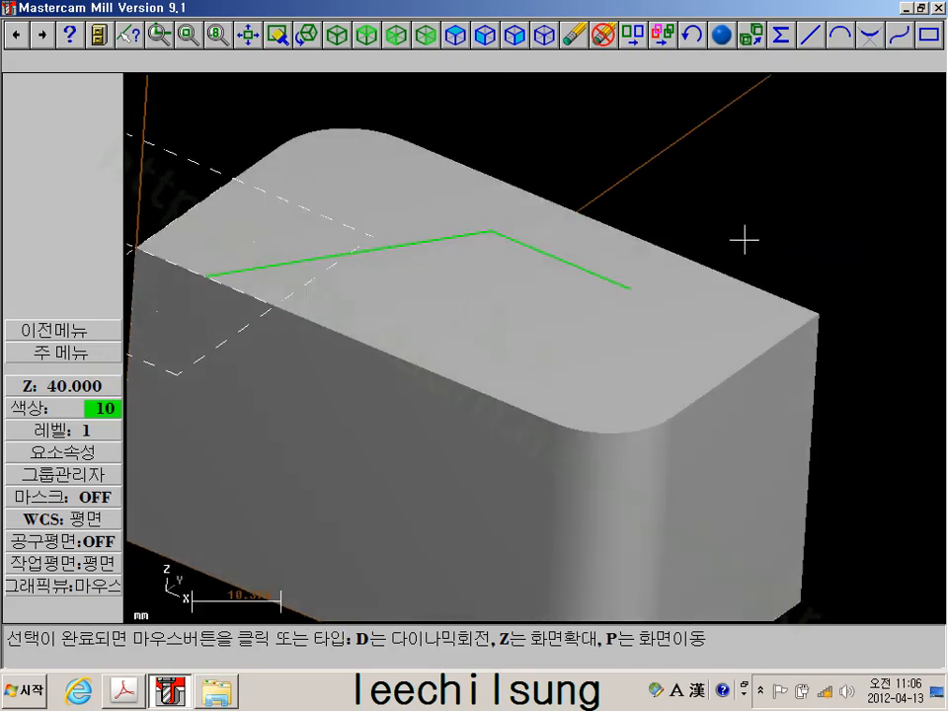
{"action": "scroll", "coordinate": [755, 205], "scroll_direction": "down", "scroll_amount": 1}
{"action": "middle_click_drag", "start_coordinate": [731, 160], "coordinate": [704, 140]}
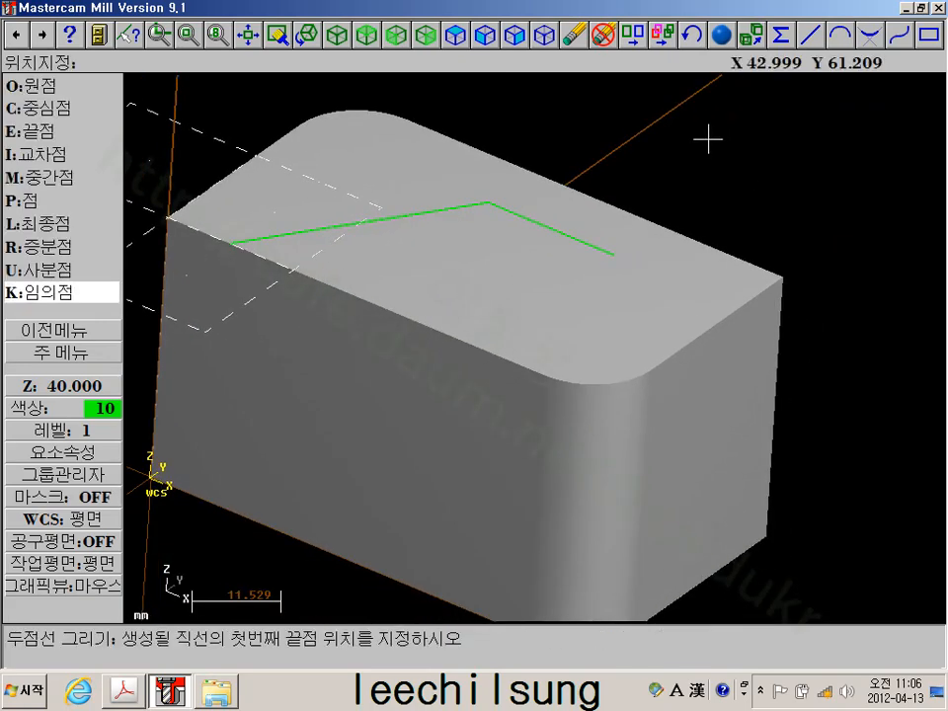
{"action": "left_click", "coordinate": [63, 570]}
{"action": "left_click", "coordinate": [65, 87]}
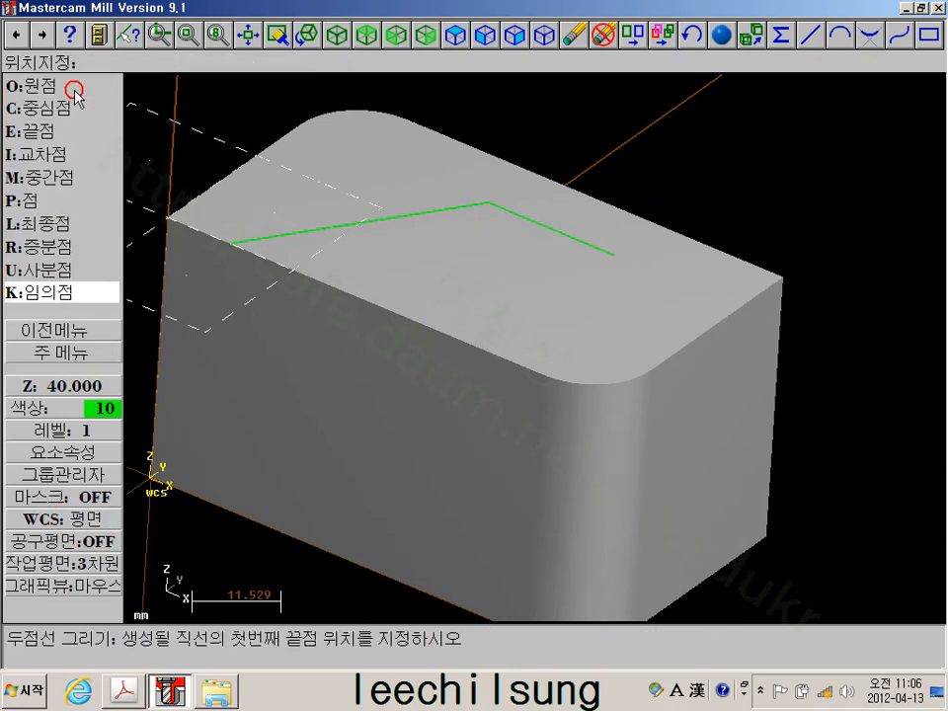
{"action": "key", "text": "e"}
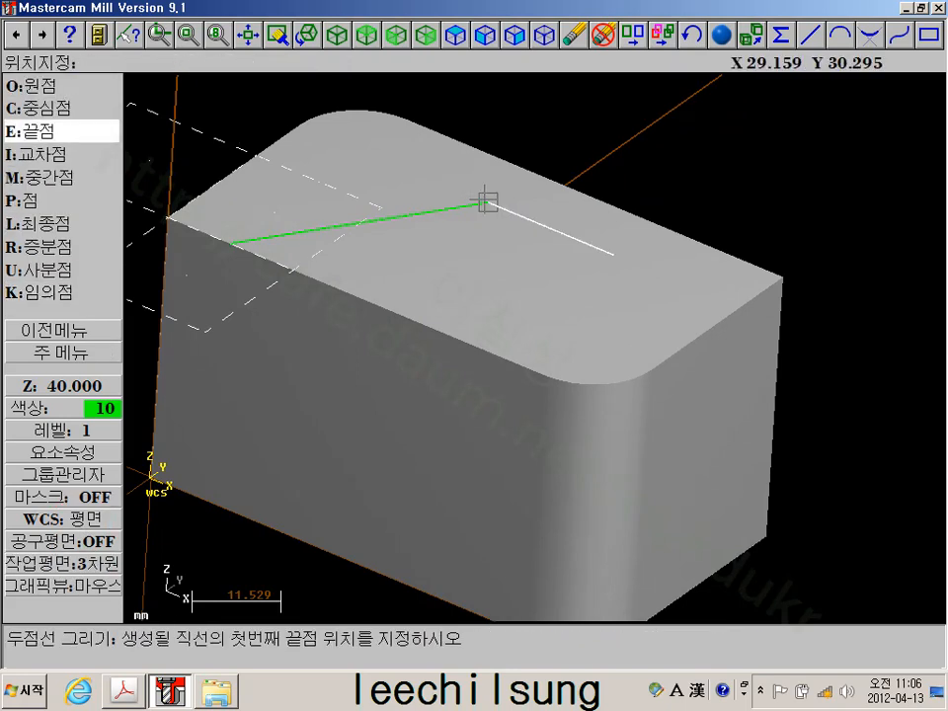
{"action": "left_click", "coordinate": [487, 202]}
{"action": "key", "text": "r"}
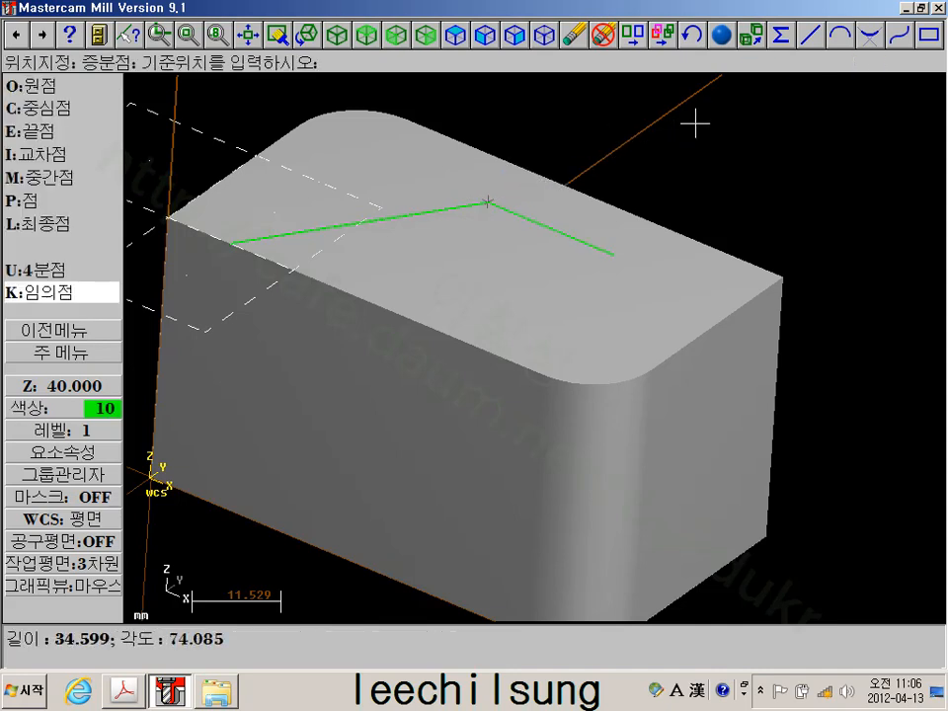
{"action": "type", "text": "lrx"}
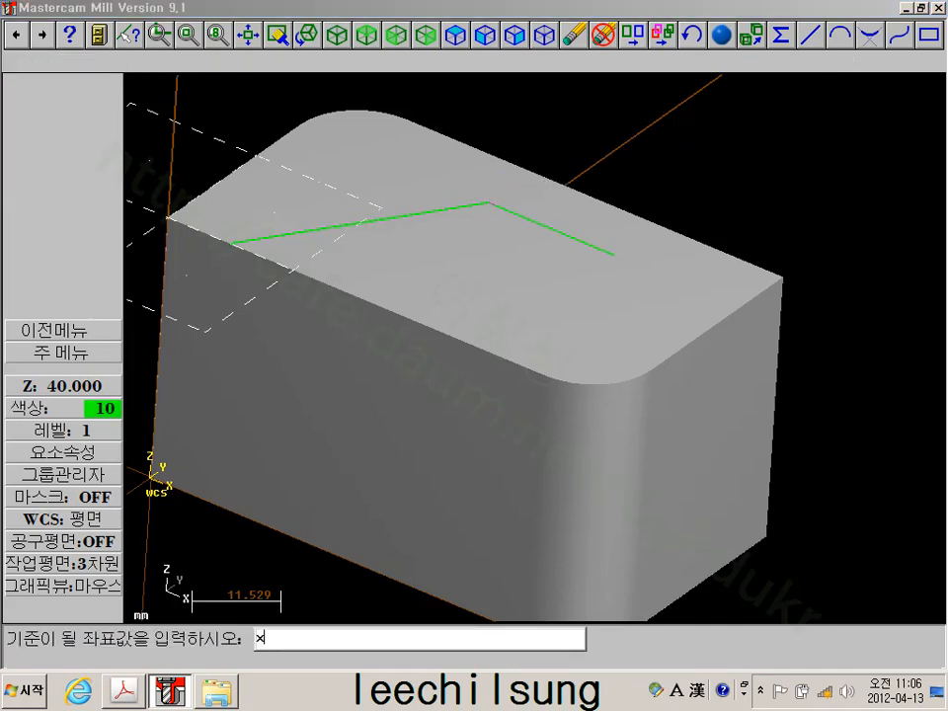
{"action": "type", "text": "20y0z-30"}
{"action": "key", "text": "Return"}
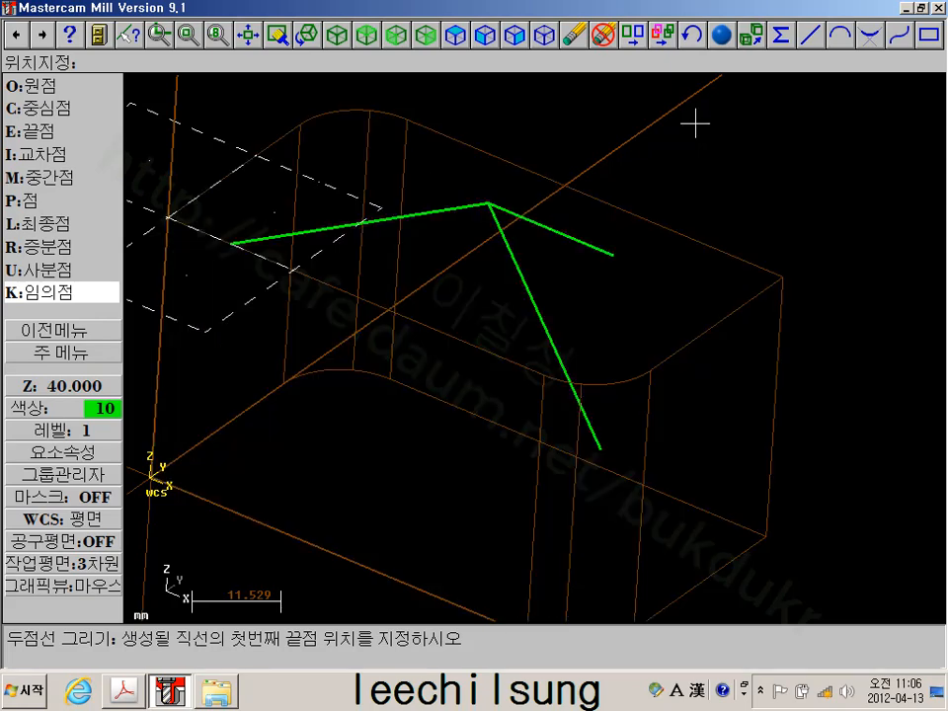
Set the construction plane to Front (정면) and the construction depth to Z 0 by picking the origin
{"action": "key", "text": "e"}
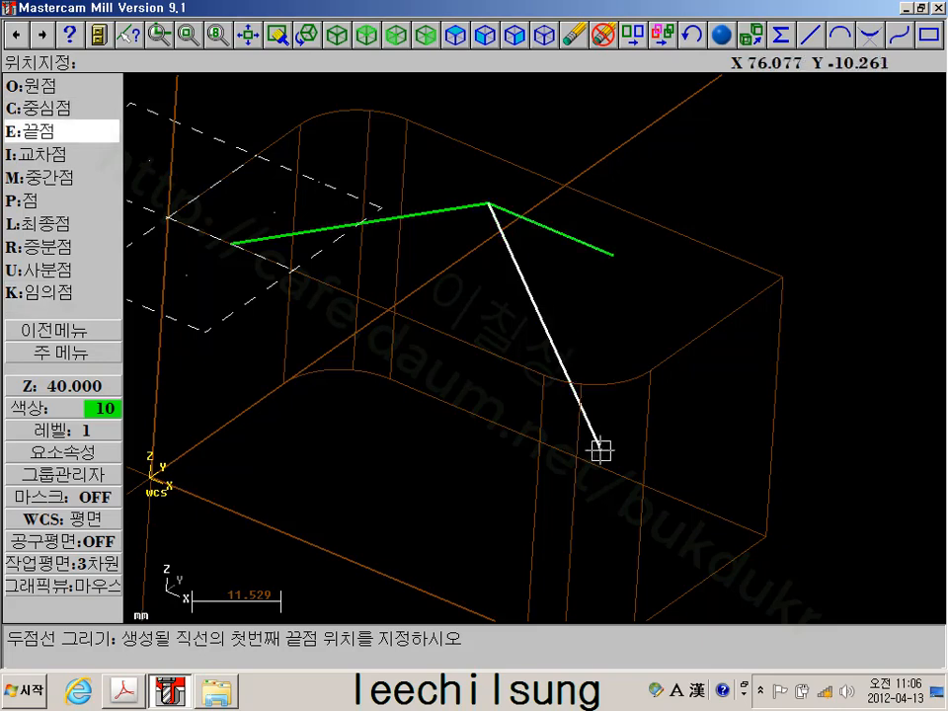
{"action": "scroll", "coordinate": [600, 450], "scroll_direction": "down", "scroll_amount": 1}
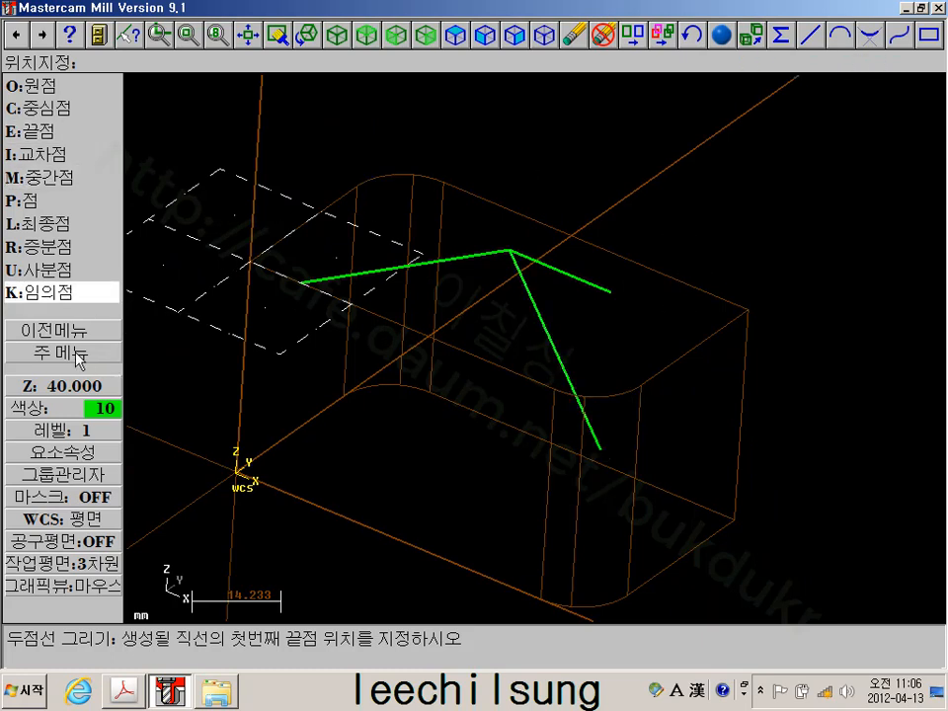
{"action": "left_click", "coordinate": [46, 565]}
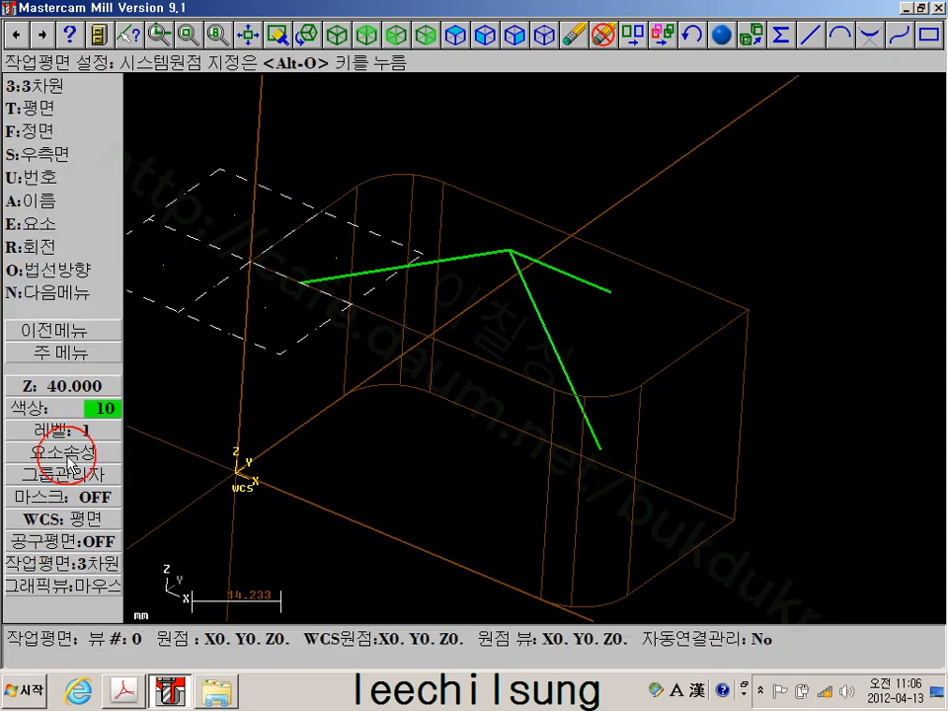
{"action": "left_click", "coordinate": [45, 131]}
{"action": "scroll", "coordinate": [426, 274], "scroll_direction": "down", "scroll_amount": 1}
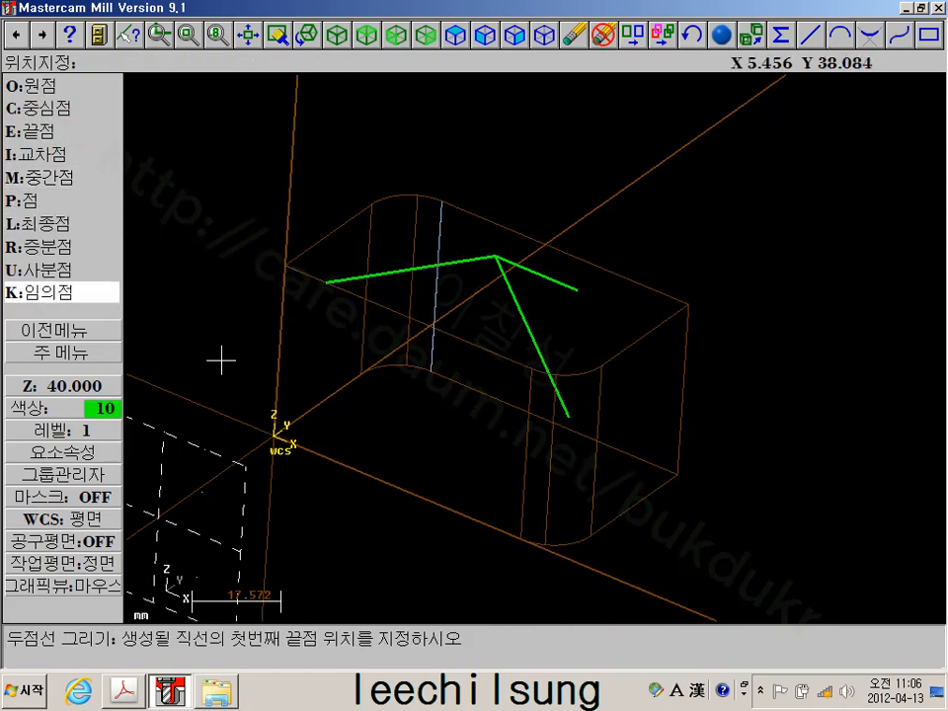
{"action": "left_click", "coordinate": [59, 385]}
{"action": "left_click", "coordinate": [273, 435]}
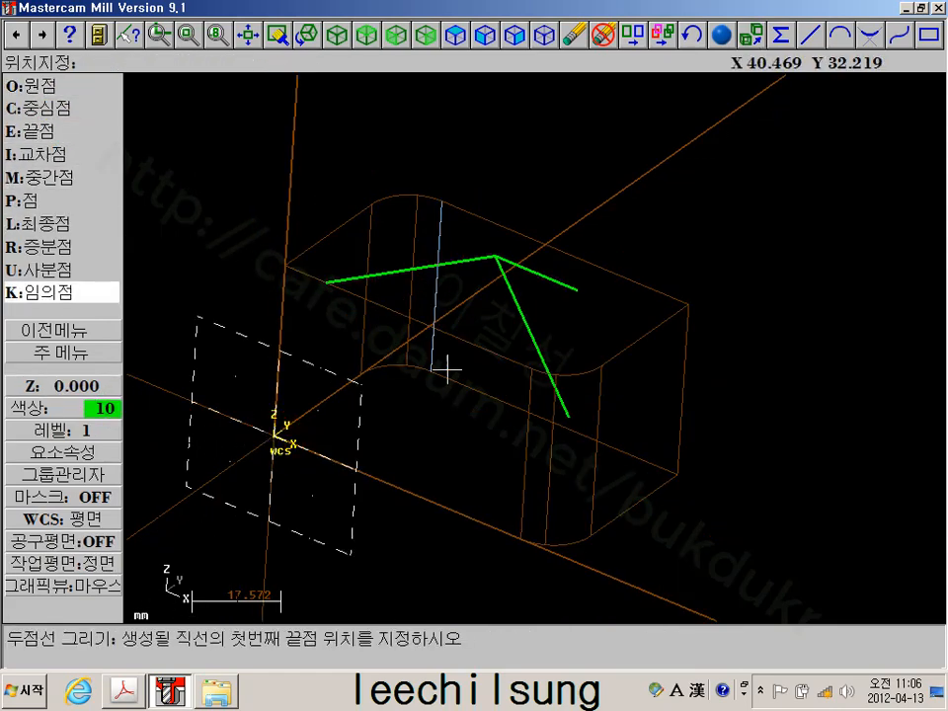
{"action": "scroll", "coordinate": [444, 370], "scroll_direction": "up", "scroll_amount": 2}
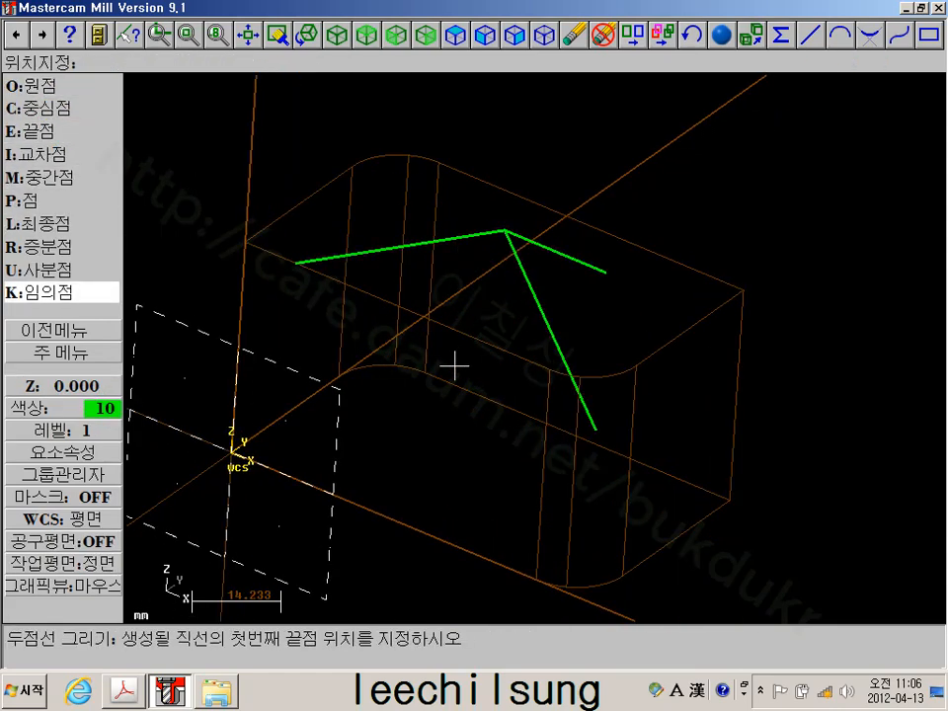
Draw a two-point line on the front face from the top diagonal line's front-edge endpoint to the relative offset X20 Y-30
{"action": "left_click", "coordinate": [59, 353]}
{"action": "left_click", "coordinate": [54, 112]}
{"action": "left_click", "coordinate": [47, 107]}
{"action": "left_click", "coordinate": [58, 130]}
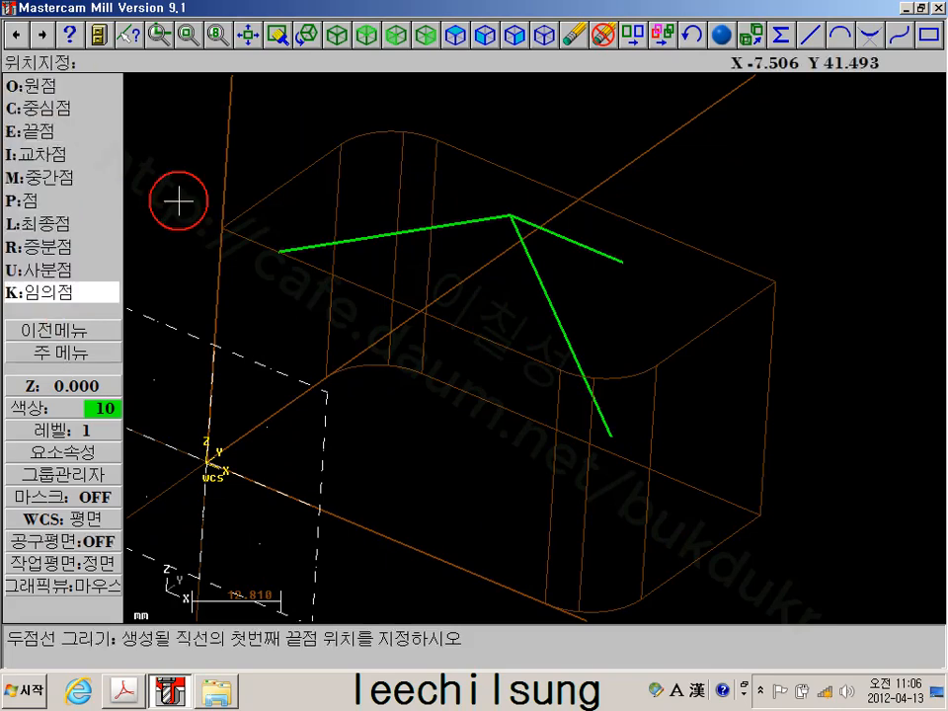
{"action": "left_click", "coordinate": [279, 252]}
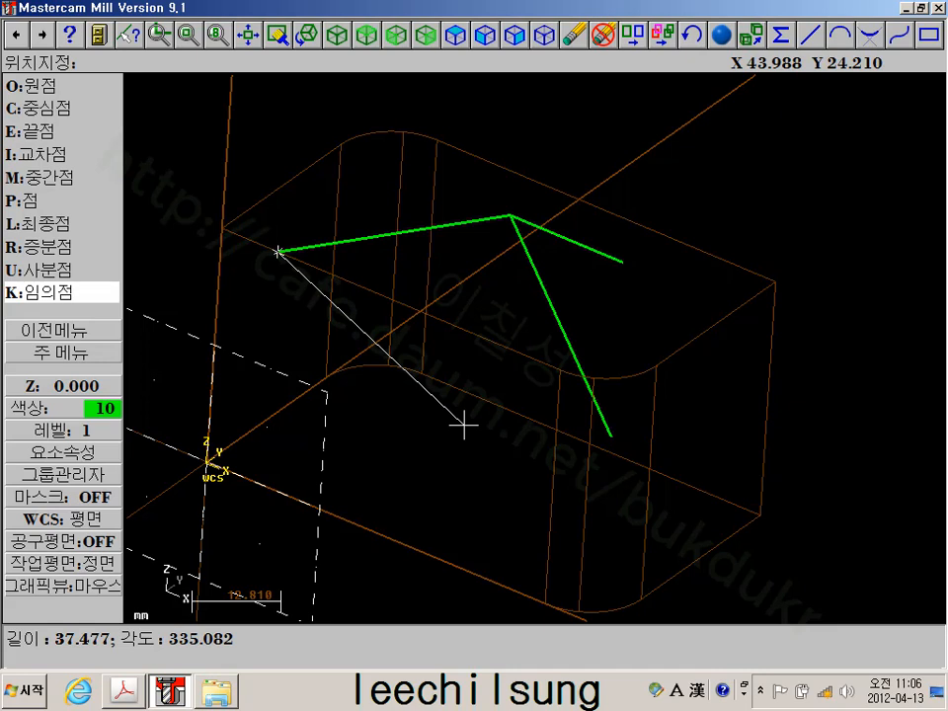
{"action": "key", "text": "r"}
{"action": "key", "text": "l"}
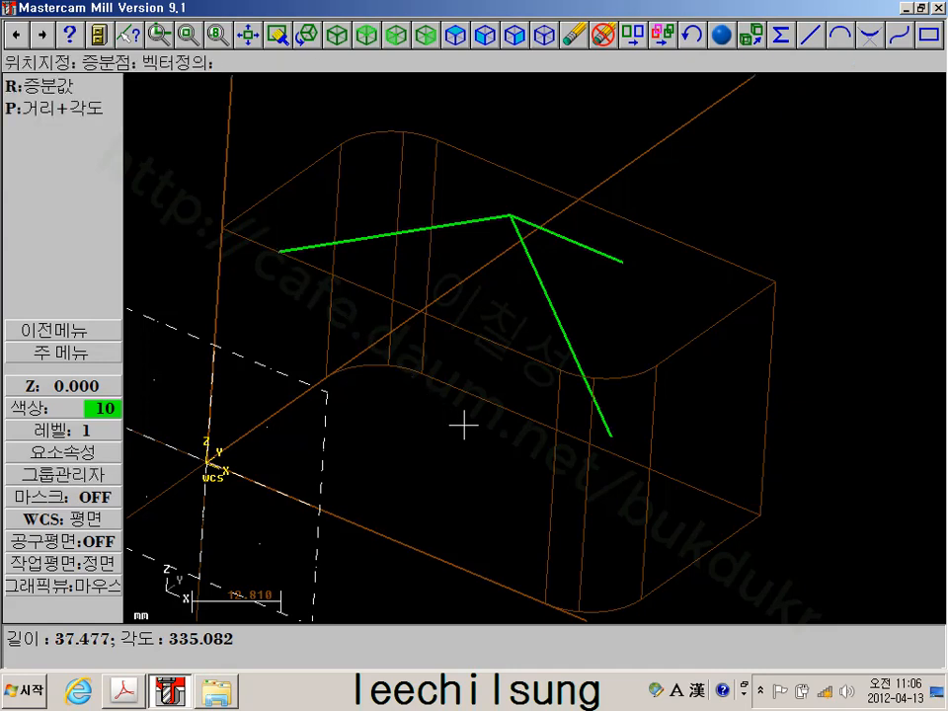
{"action": "key", "text": "r"}
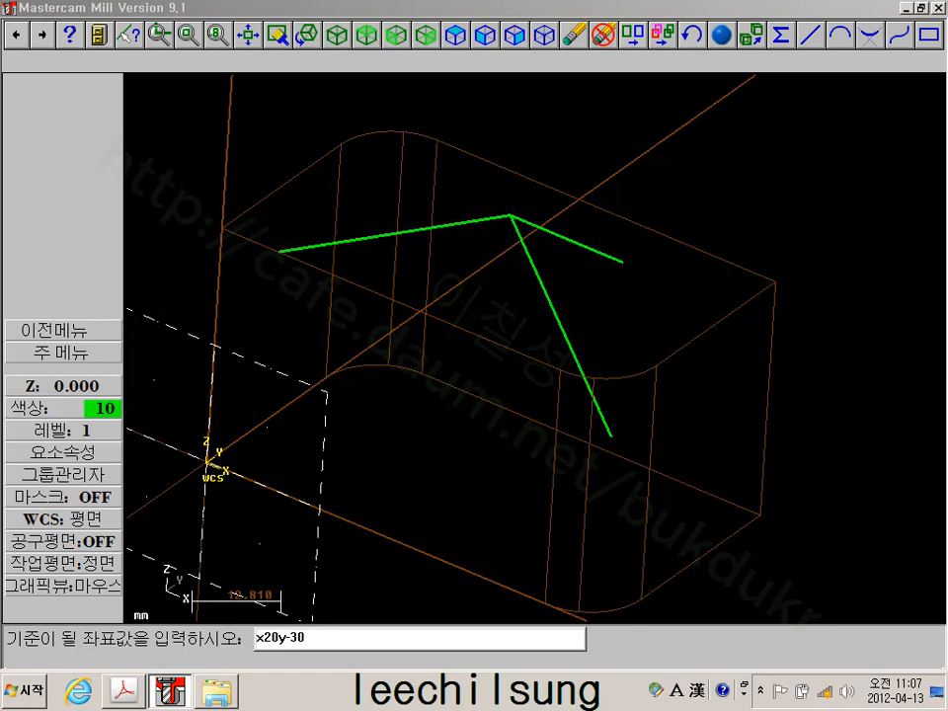
{"action": "key", "text": "Return"}
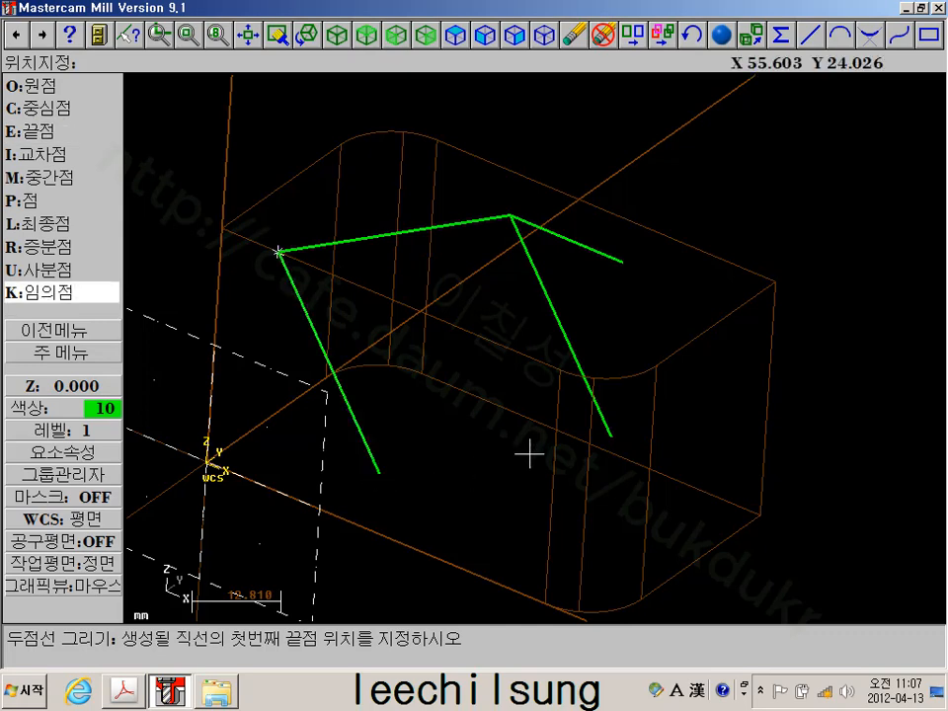
Set the construction plane to 3D (3차원) and join the lower endpoints of the two sloping lines with a line
{"action": "left_click", "coordinate": [612, 438]}
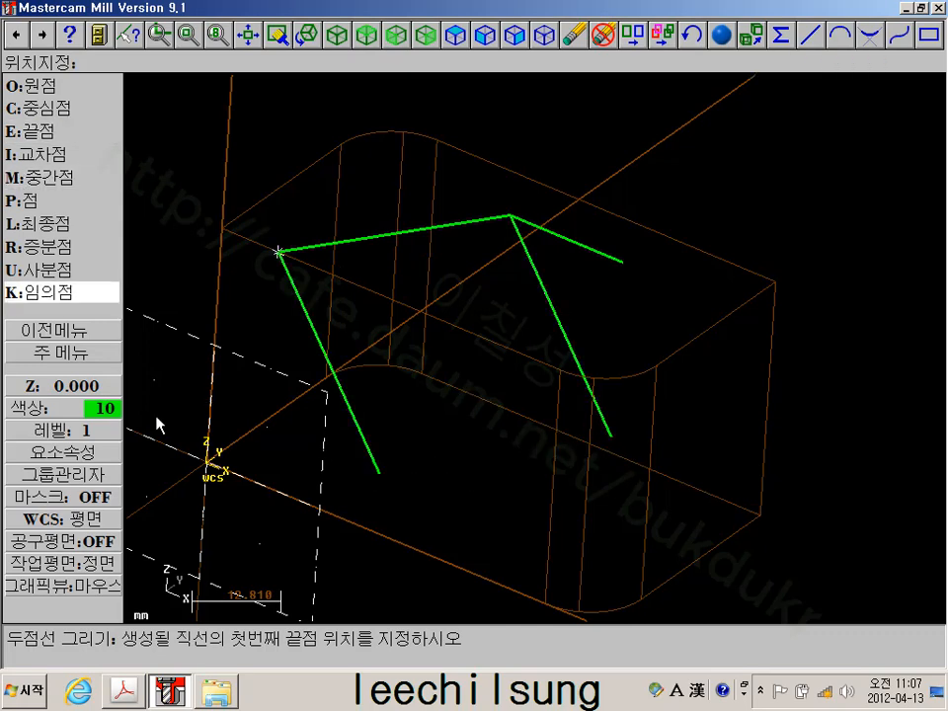
{"action": "left_click", "coordinate": [53, 565]}
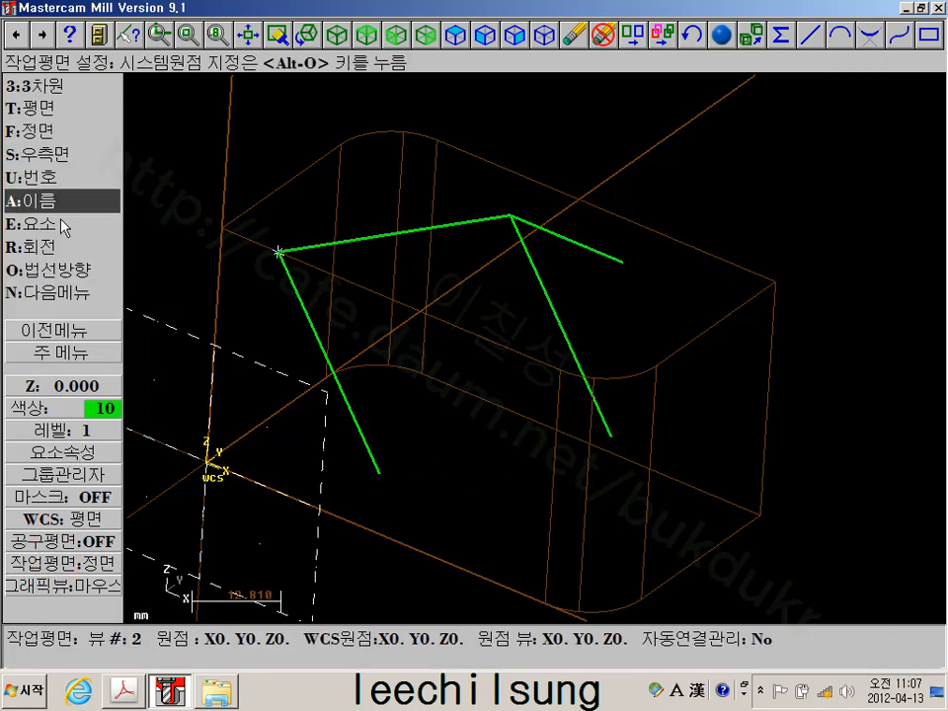
{"action": "left_click", "coordinate": [42, 86]}
{"action": "left_click", "coordinate": [380, 473]}
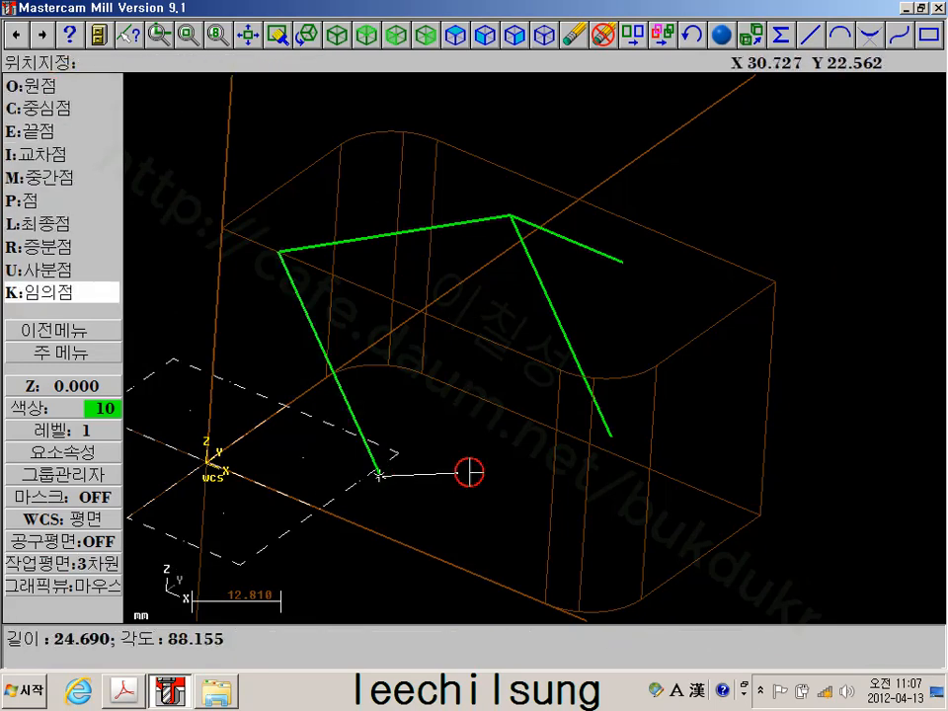
{"action": "left_click", "coordinate": [612, 438]}
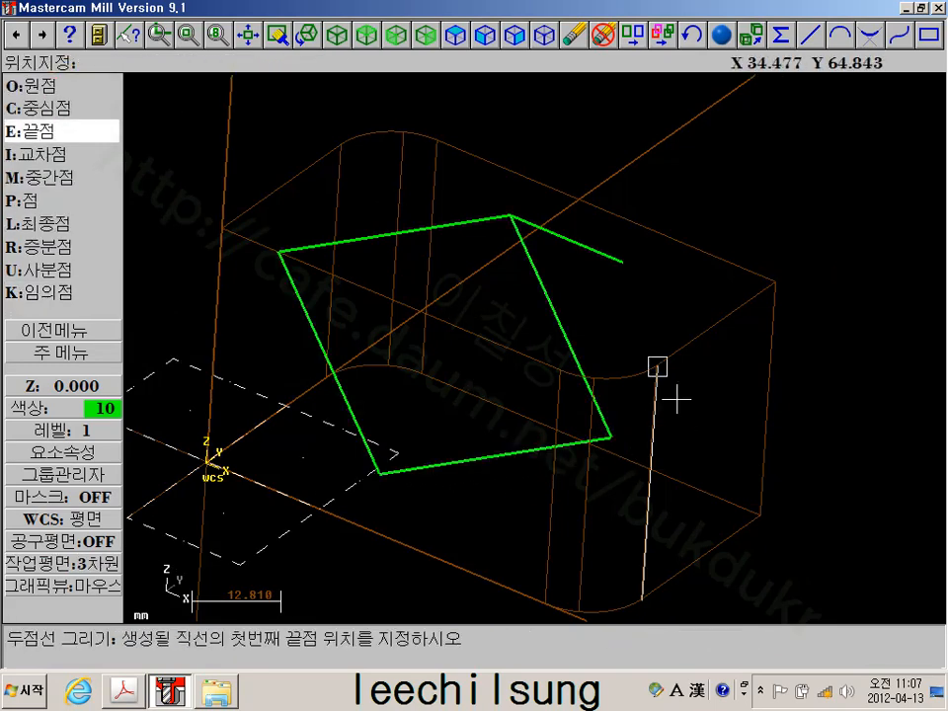
{"action": "left_click", "coordinate": [55, 356]}
{"action": "scroll", "coordinate": [441, 407], "scroll_direction": "down", "scroll_amount": 3}
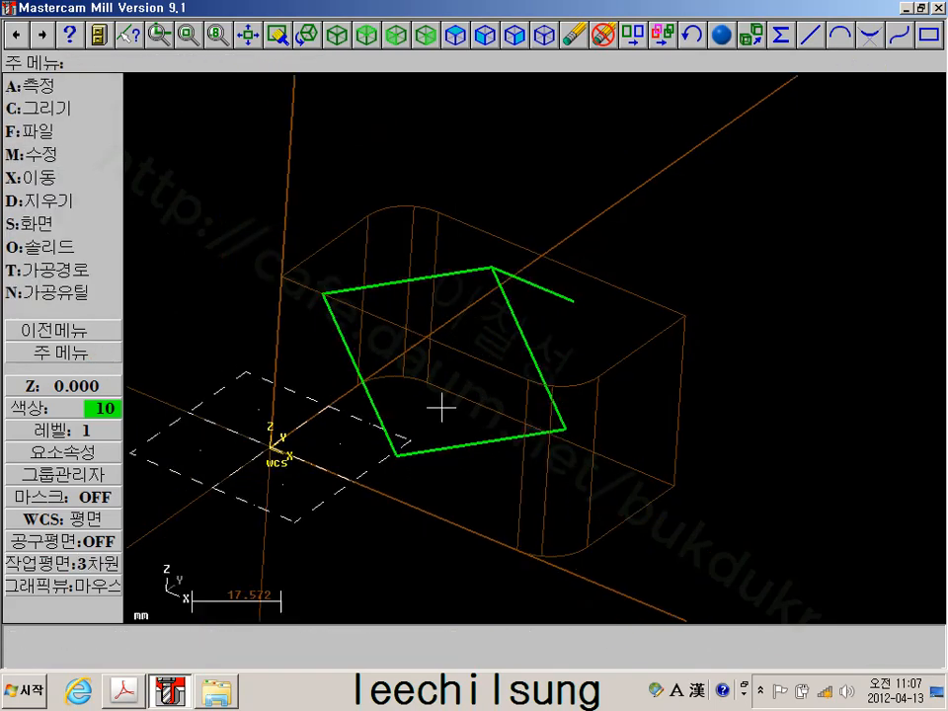
Erase the short green line on the top face that extends from the inclined profile's inner upper corner
{"action": "left_click", "coordinate": [303, 41]}
{"action": "left_click", "coordinate": [415, 204]}
{"action": "left_click", "coordinate": [414, 204]}
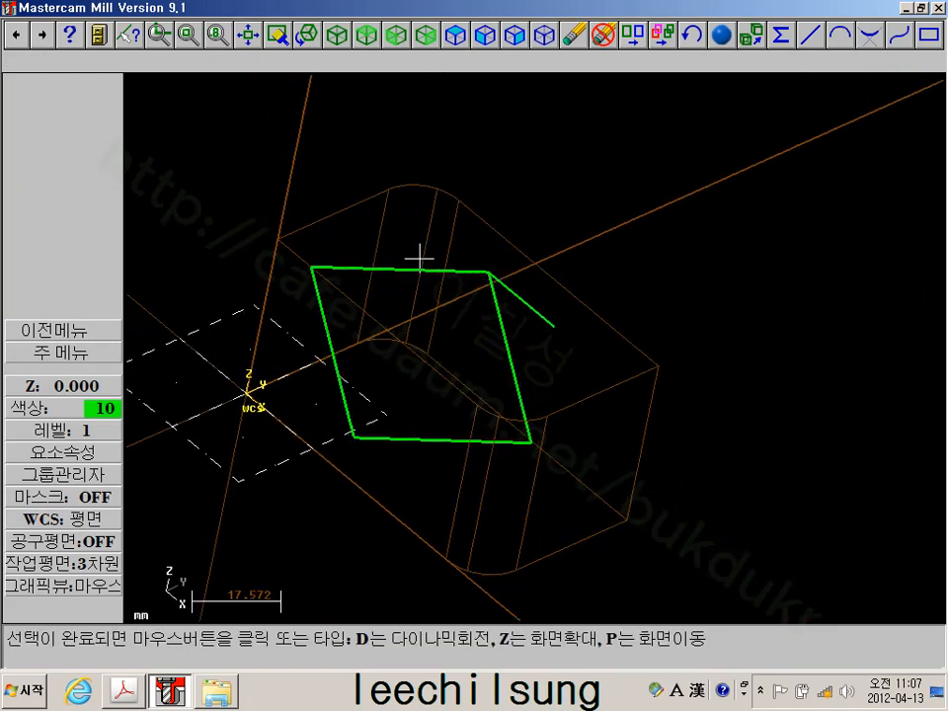
{"action": "left_click", "coordinate": [426, 248]}
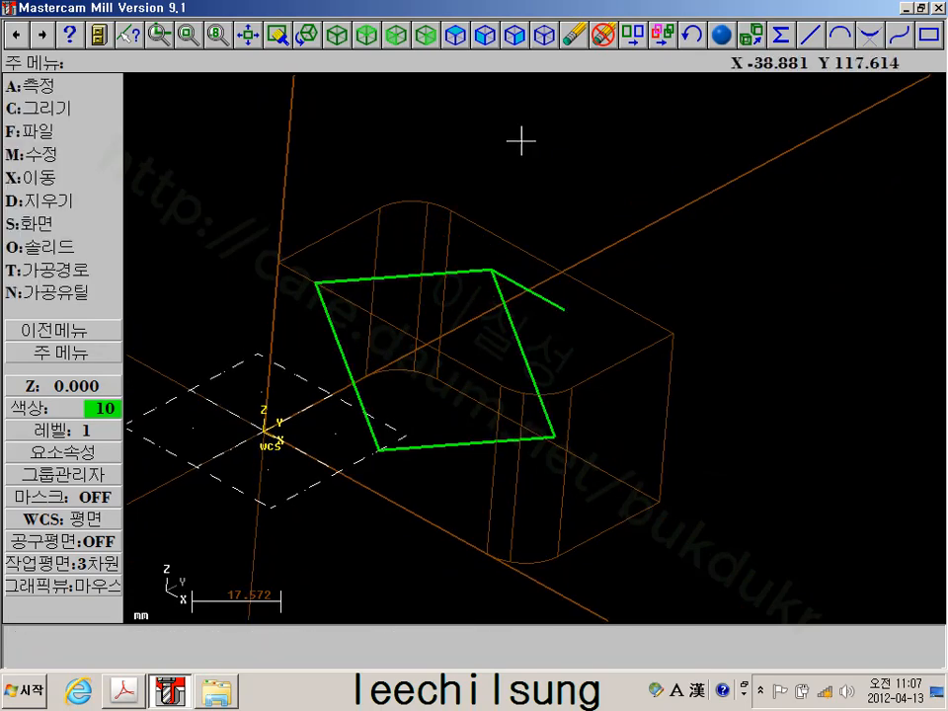
{"action": "left_click", "coordinate": [573, 36]}
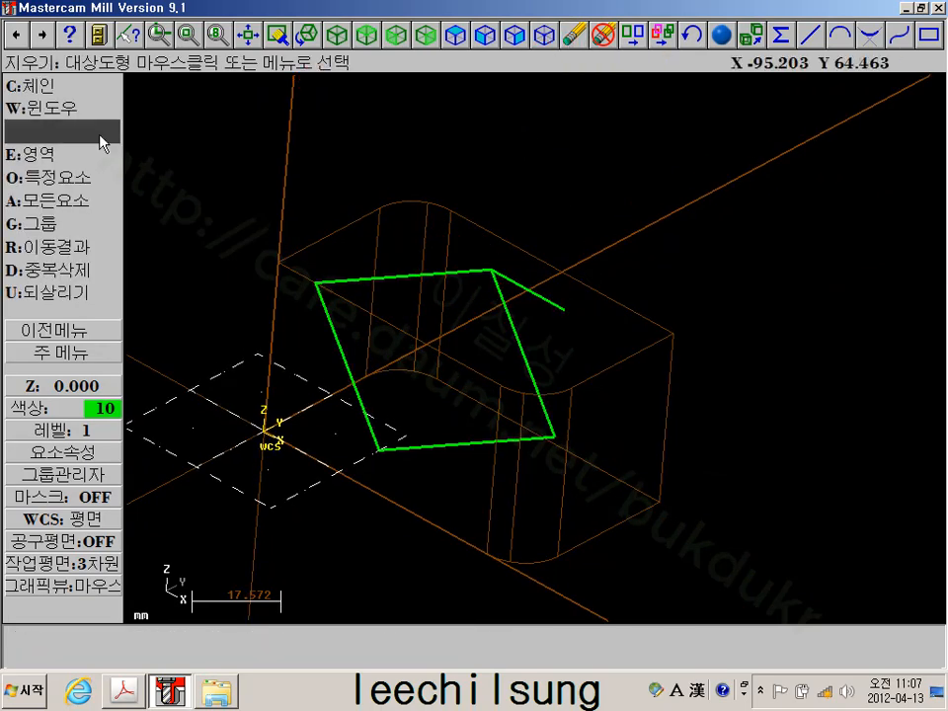
{"action": "left_click", "coordinate": [79, 180]}
{"action": "left_click", "coordinate": [69, 105]}
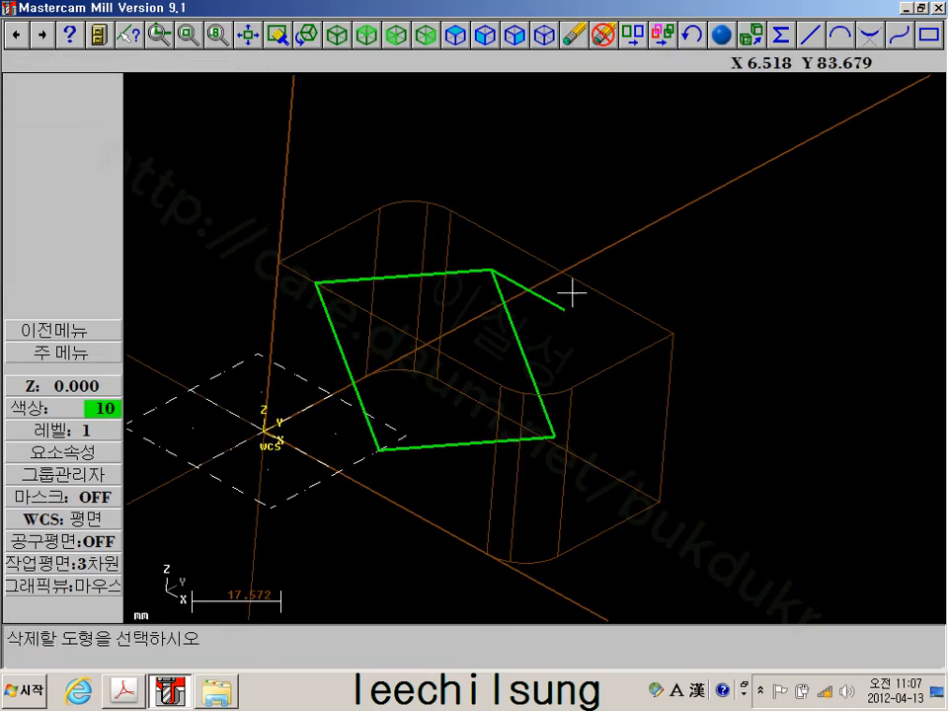
{"action": "left_click", "coordinate": [558, 304]}
{"action": "left_click", "coordinate": [82, 352]}
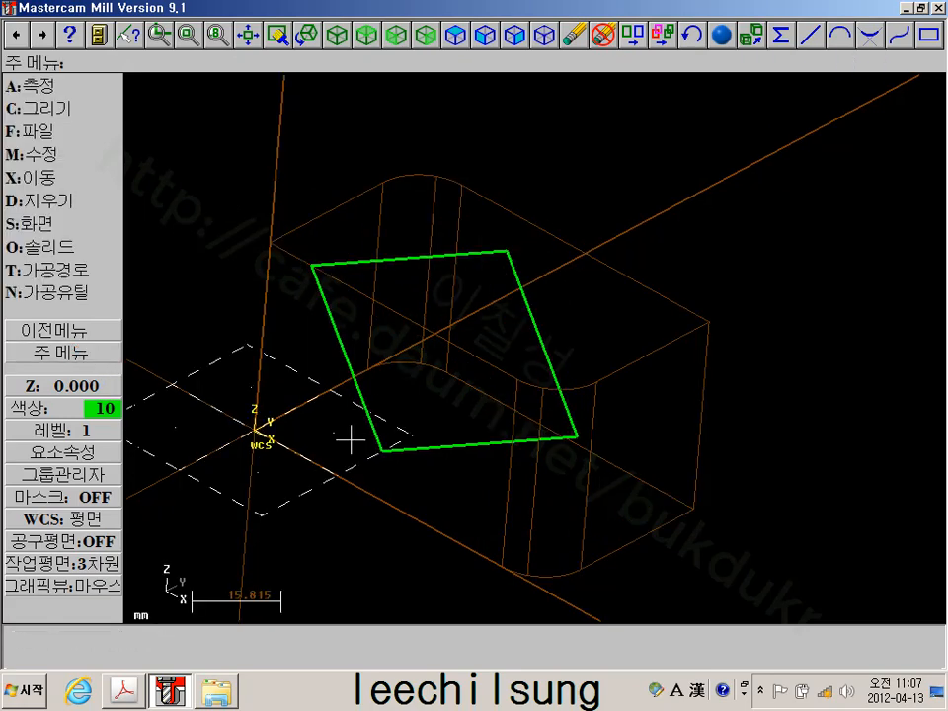
Extrude-cut the block with the inclined four-sided profile through the whole body (형상관통), with the extrusion direction reversed
{"action": "key", "text": "alt+s"}
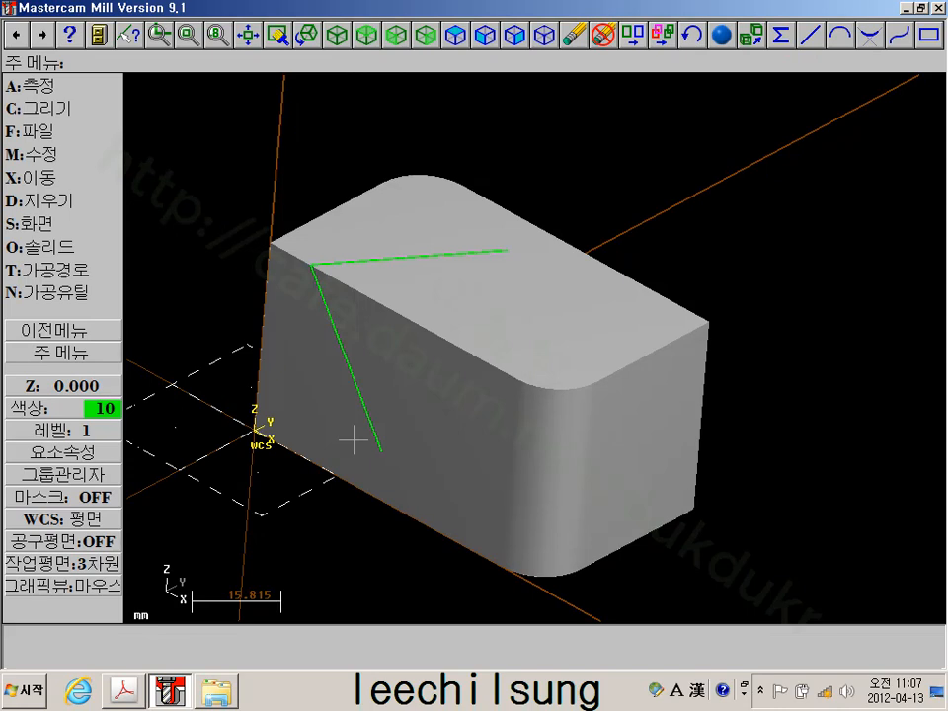
{"action": "key", "text": "alt+s"}
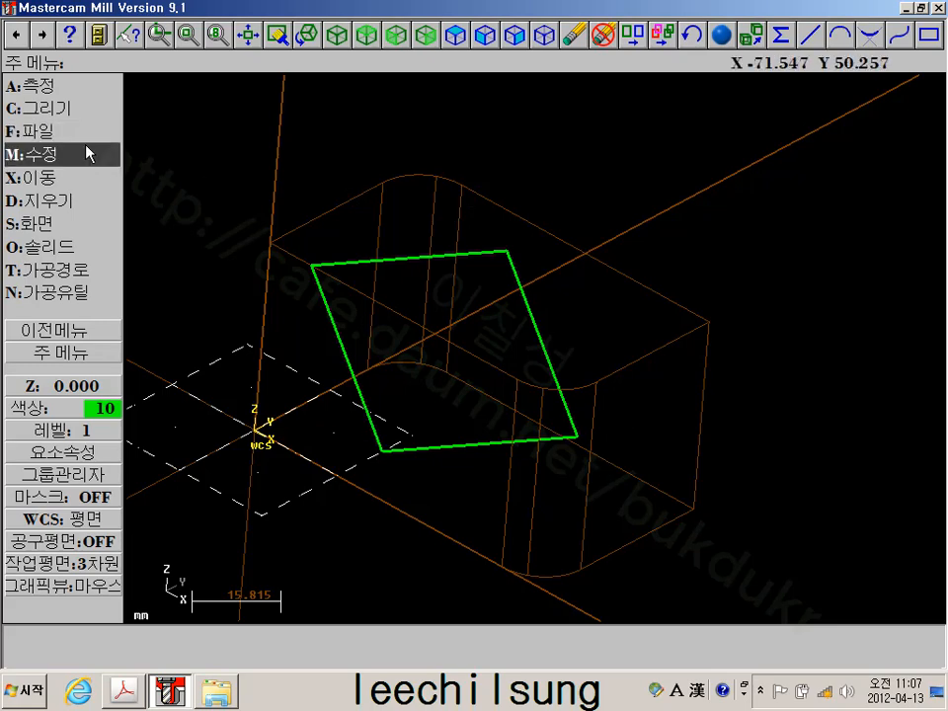
{"action": "left_click", "coordinate": [54, 245]}
{"action": "left_click", "coordinate": [44, 85]}
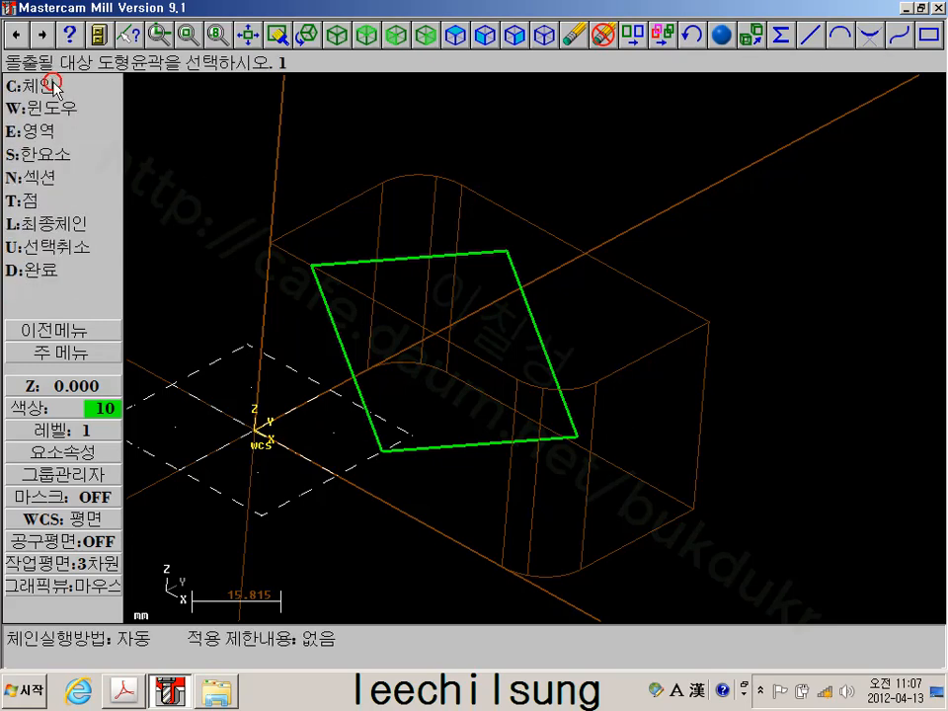
{"action": "left_click", "coordinate": [338, 259]}
{"action": "left_click", "coordinate": [45, 225]}
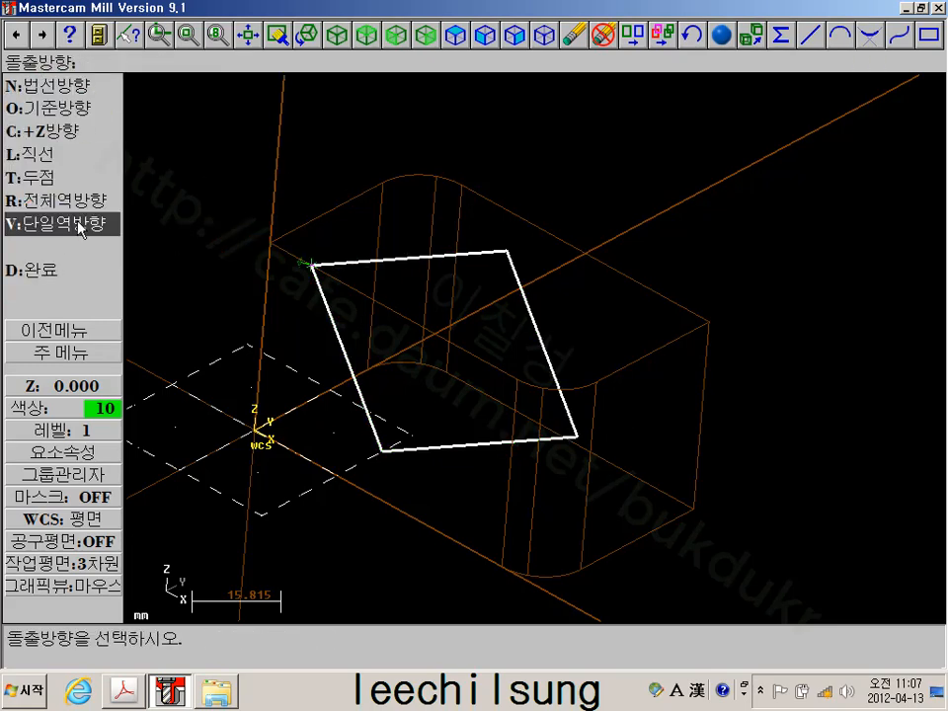
{"action": "left_click", "coordinate": [309, 38]}
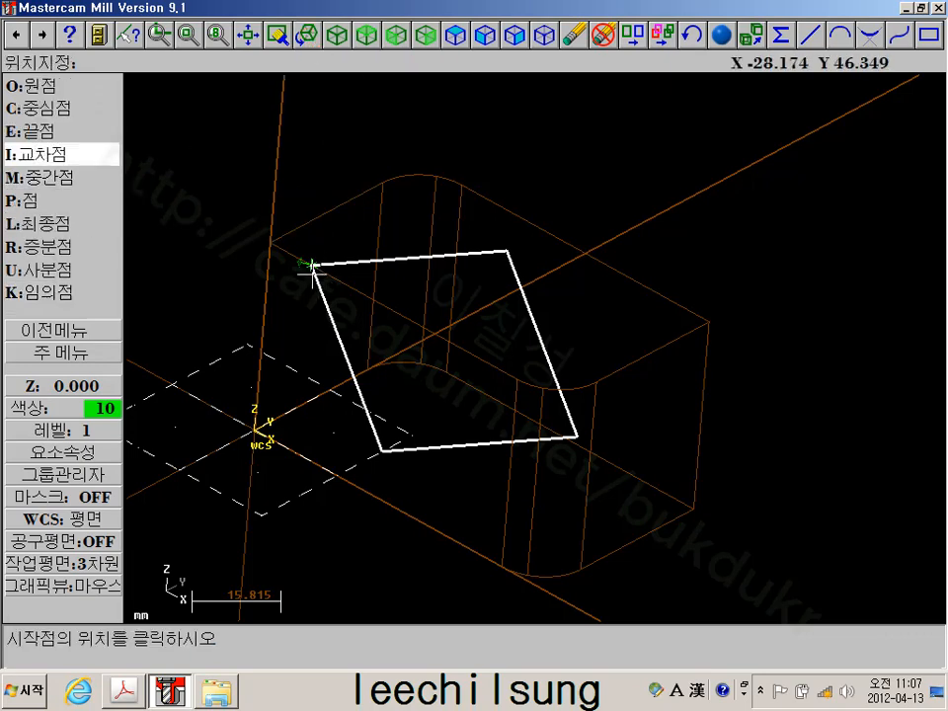
{"action": "left_click", "coordinate": [313, 266]}
{"action": "left_click", "coordinate": [353, 222]}
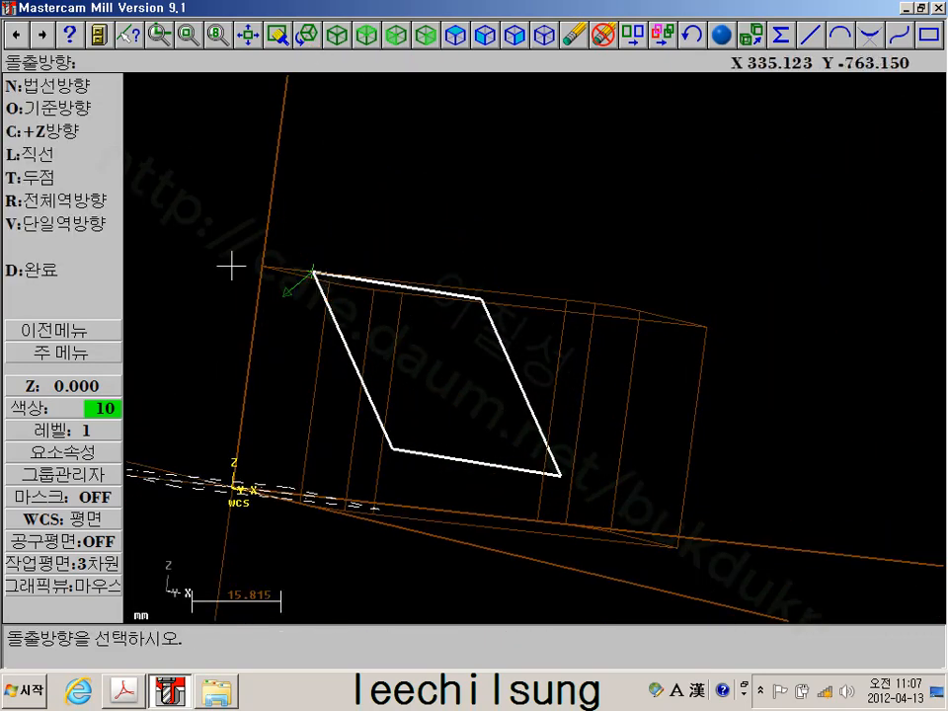
{"action": "left_click", "coordinate": [92, 213]}
{"action": "left_click", "coordinate": [54, 269]}
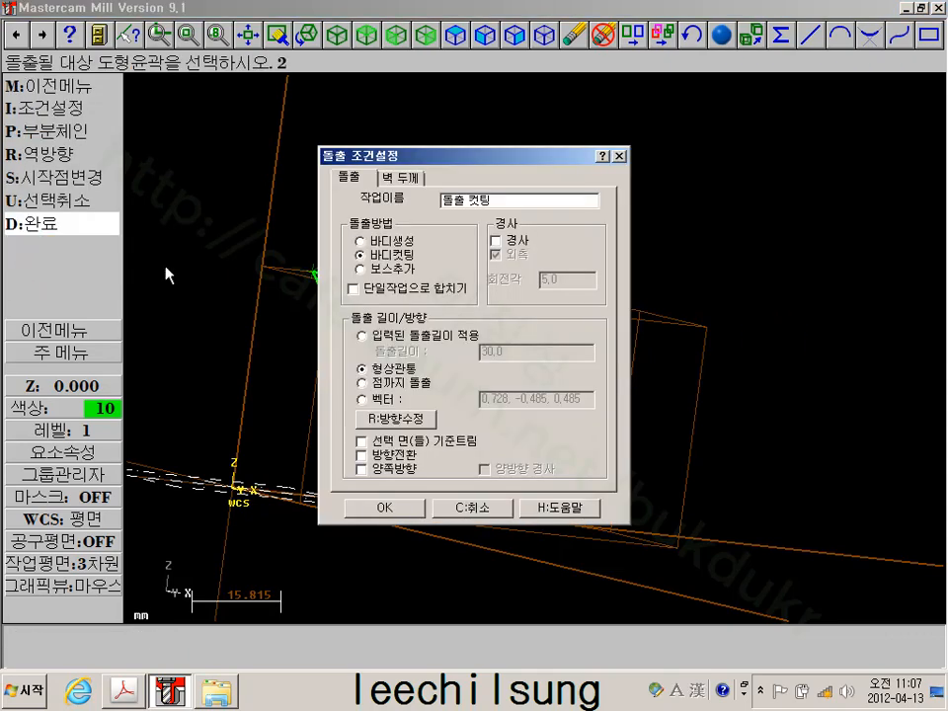
{"action": "left_click", "coordinate": [387, 507]}
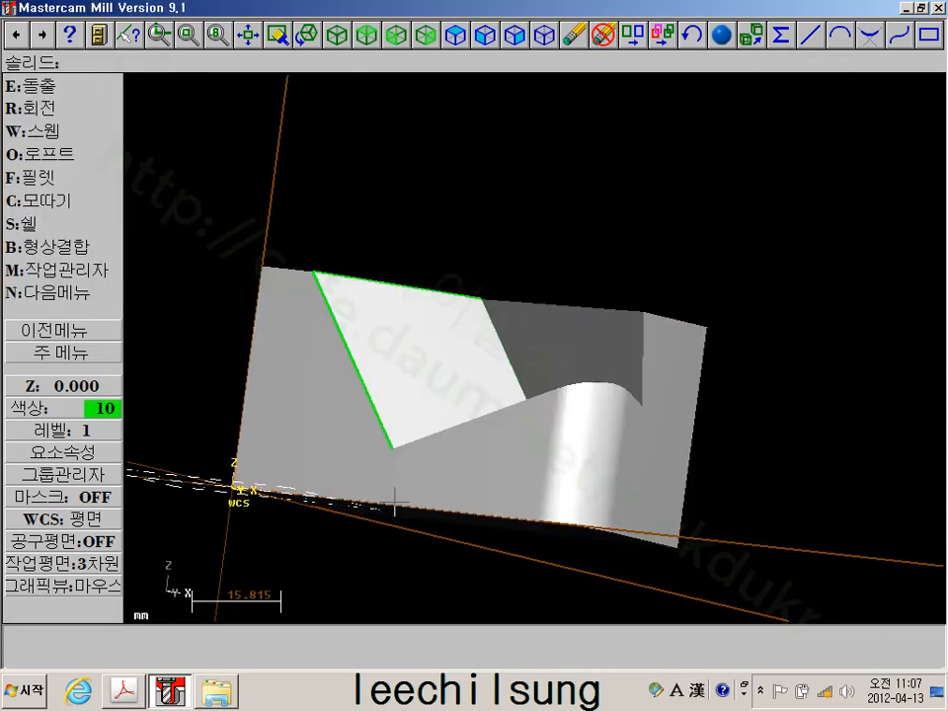
Set the construction plane to Top (평면) and the construction depth to Z 10 by picking the inclined face's lower front corner
{"action": "left_click", "coordinate": [307, 35]}
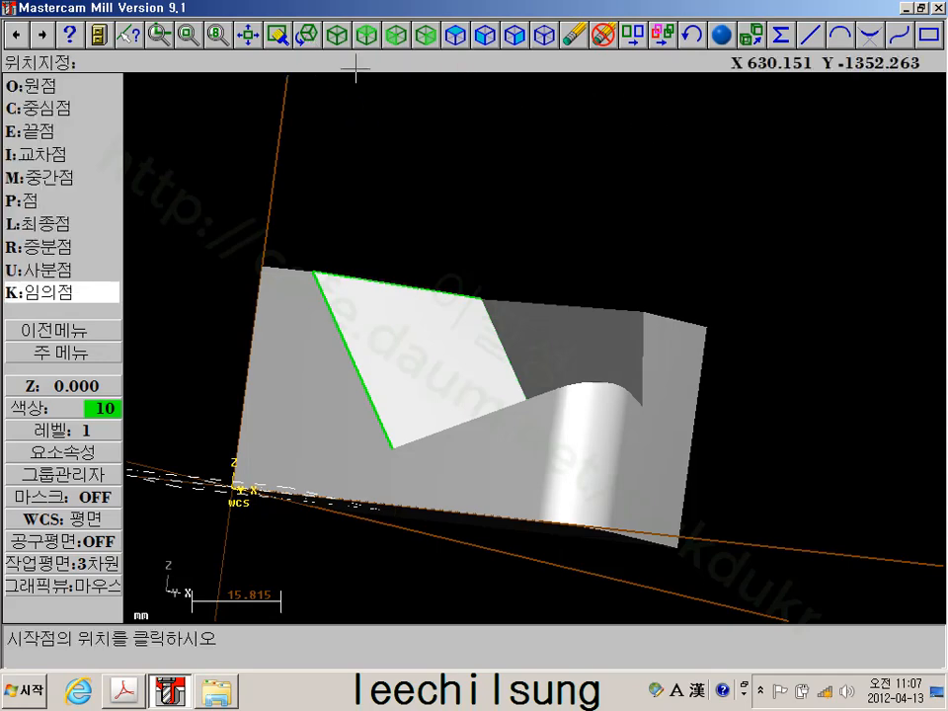
{"action": "left_click", "coordinate": [546, 243]}
{"action": "left_click", "coordinate": [478, 278]}
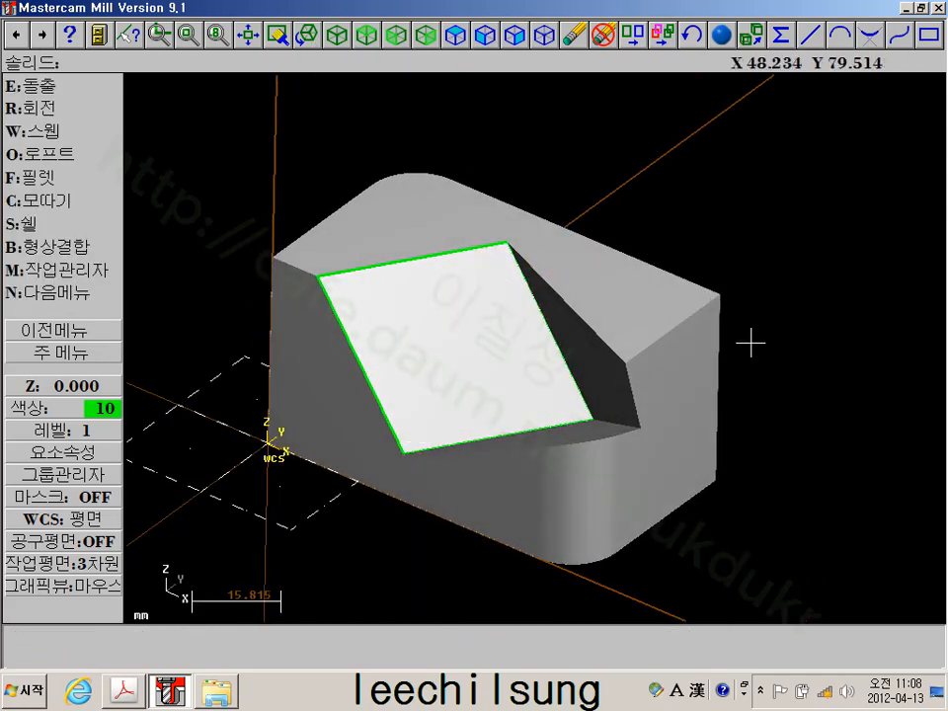
{"action": "scroll", "coordinate": [720, 390], "scroll_direction": "up", "scroll_amount": 2}
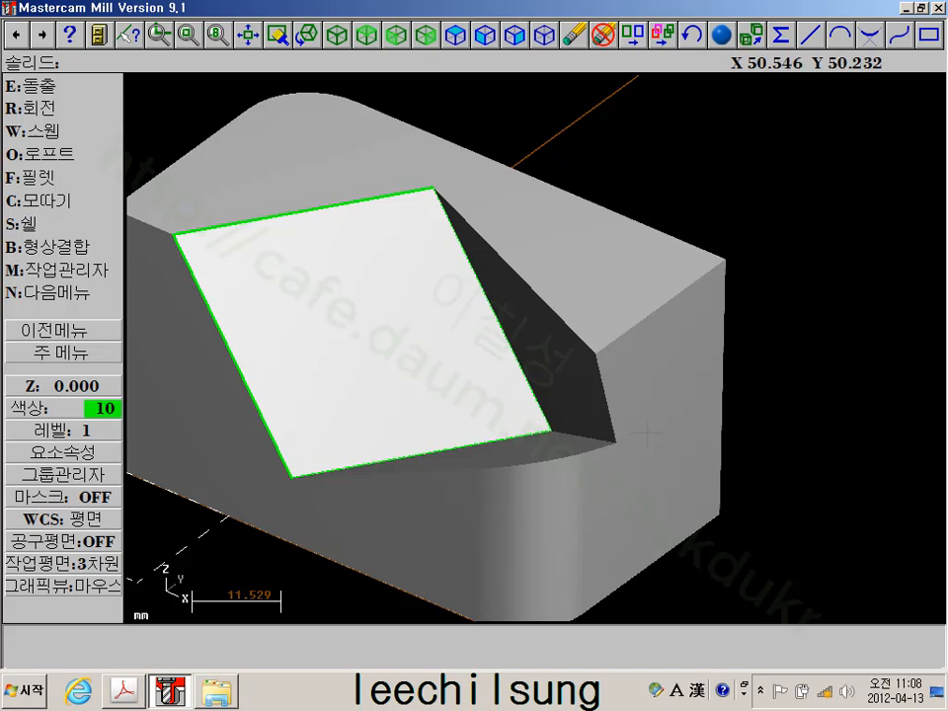
{"action": "scroll", "coordinate": [427, 262], "scroll_direction": "down", "scroll_amount": 3}
{"action": "middle_click_drag", "start_coordinate": [476, 289], "coordinate": [499, 334]}
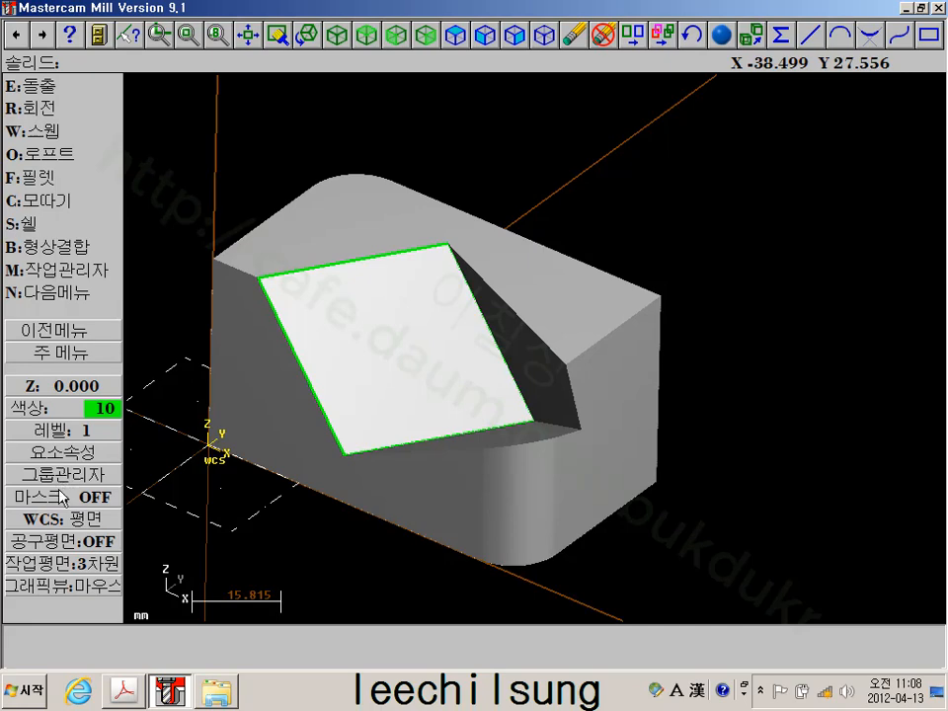
{"action": "left_click", "coordinate": [56, 565]}
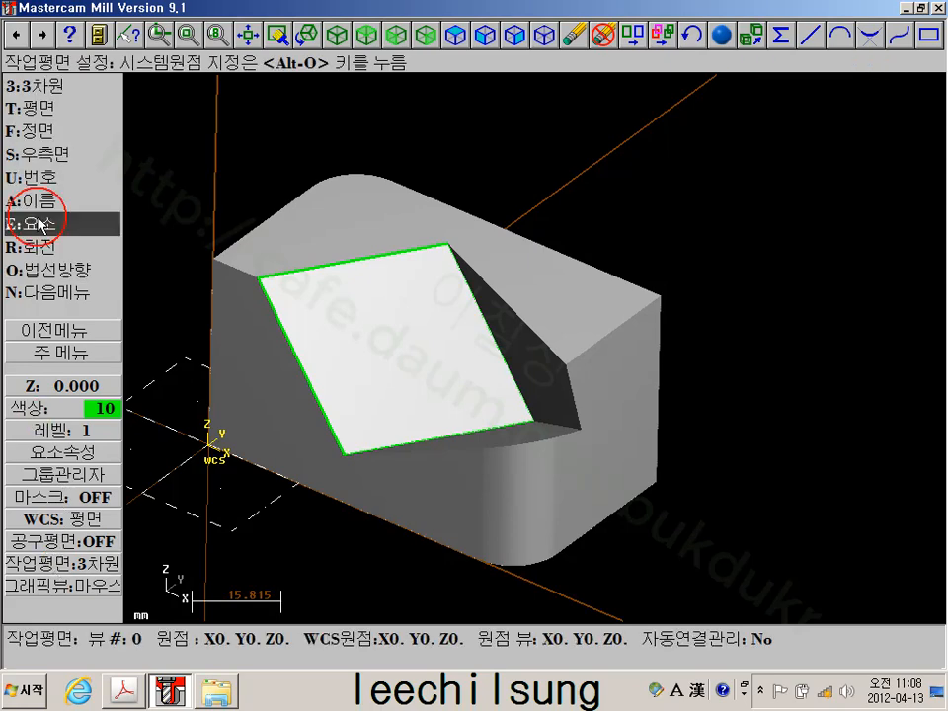
{"action": "left_click", "coordinate": [78, 101]}
{"action": "left_click", "coordinate": [59, 385]}
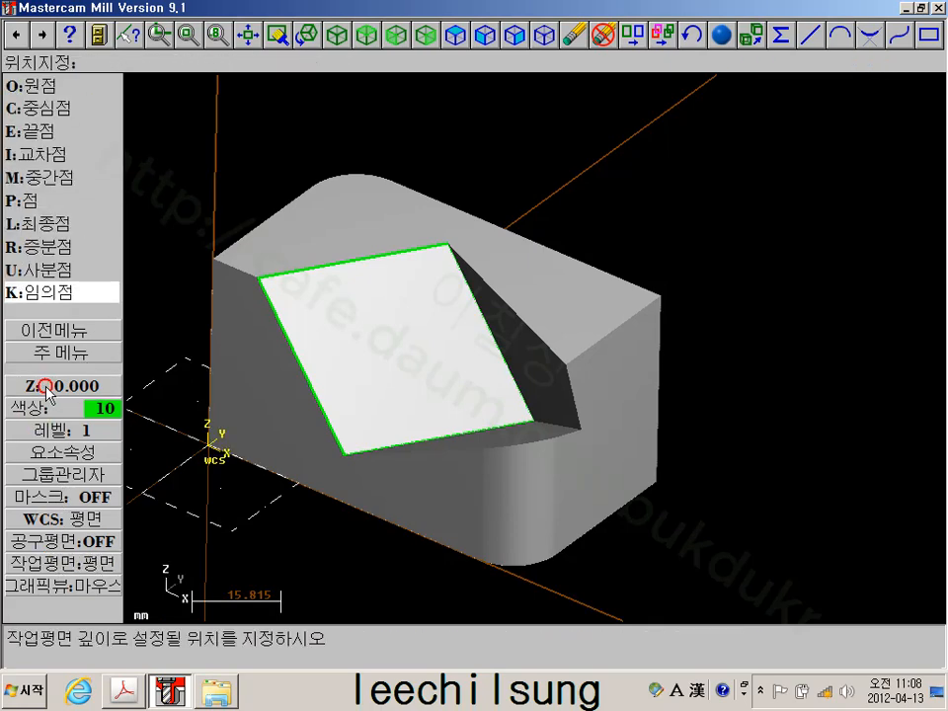
{"action": "left_click", "coordinate": [344, 457]}
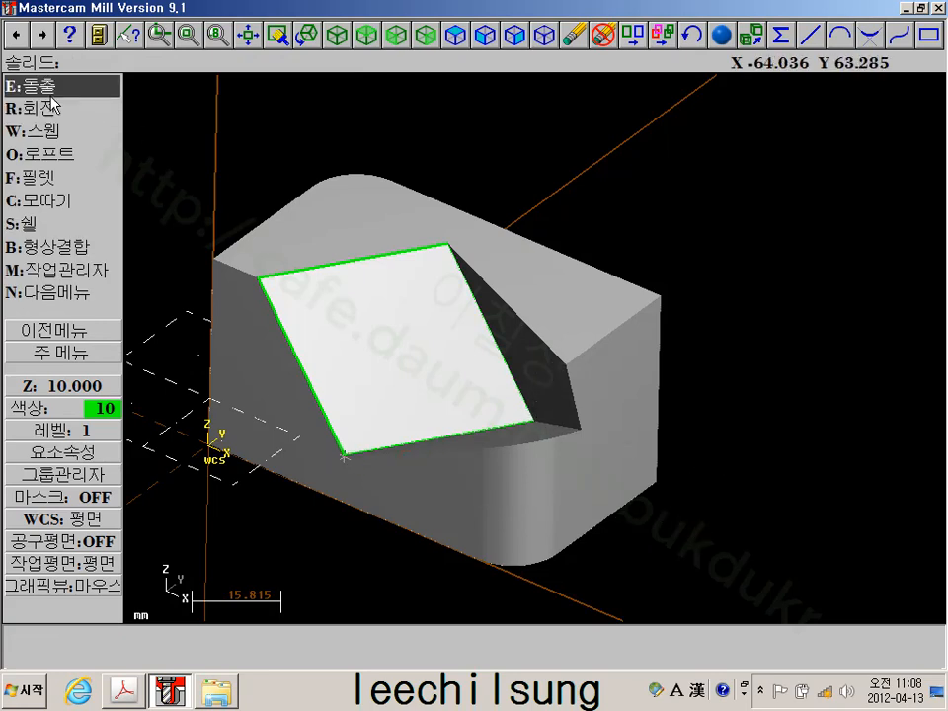
Draw a one-point rectangle 50 wide, anchored by its lower-left corner at the inclined face's lower front corner
{"action": "left_click", "coordinate": [61, 353]}
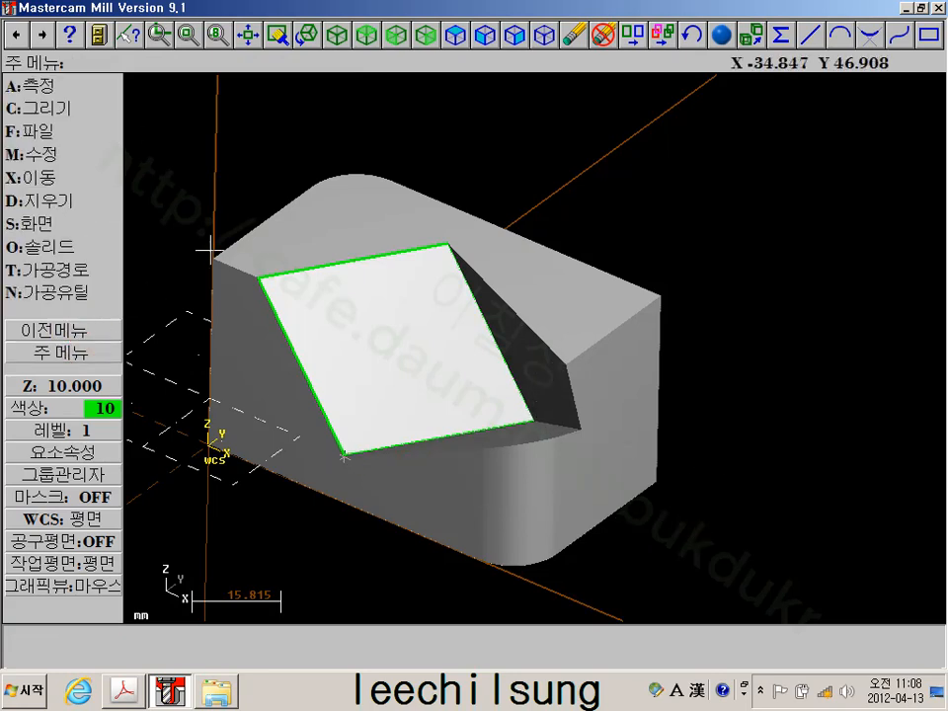
{"action": "left_click", "coordinate": [65, 114]}
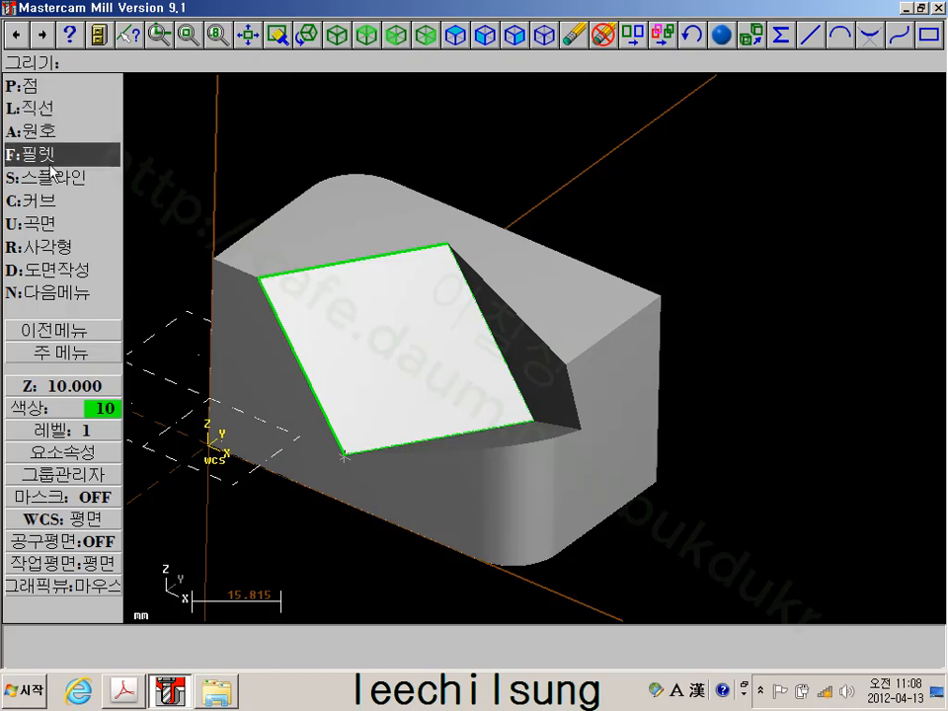
{"action": "left_click", "coordinate": [45, 246]}
{"action": "left_click", "coordinate": [42, 79]}
{"action": "left_click", "coordinate": [416, 412]}
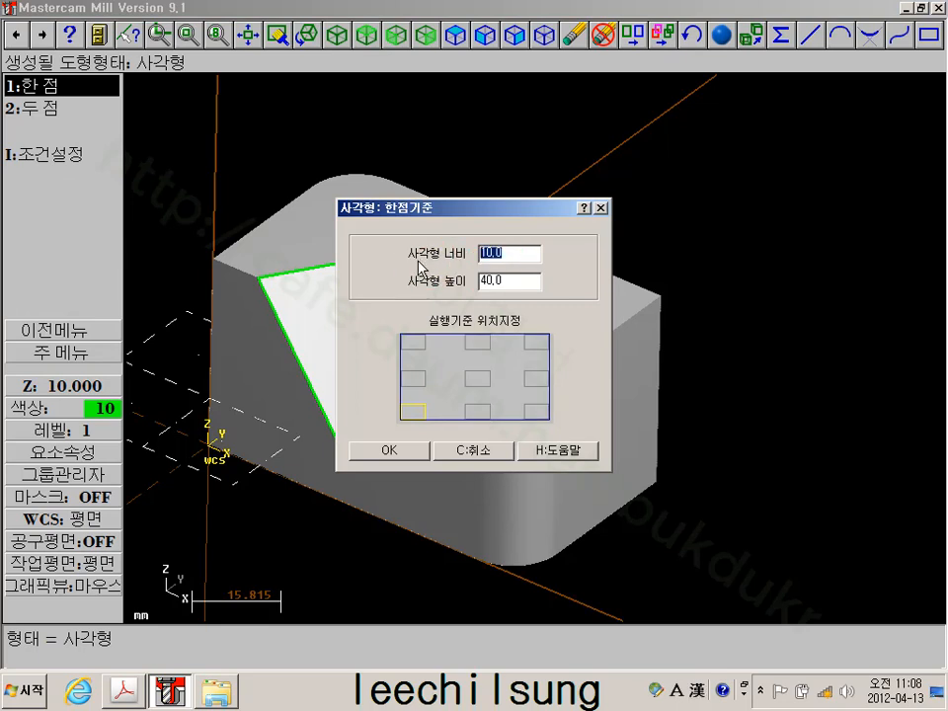
{"action": "type", "text": "50"}
{"action": "left_click", "coordinate": [464, 285]}
{"action": "left_click", "coordinate": [375, 452]}
{"action": "left_click", "coordinate": [344, 454]}
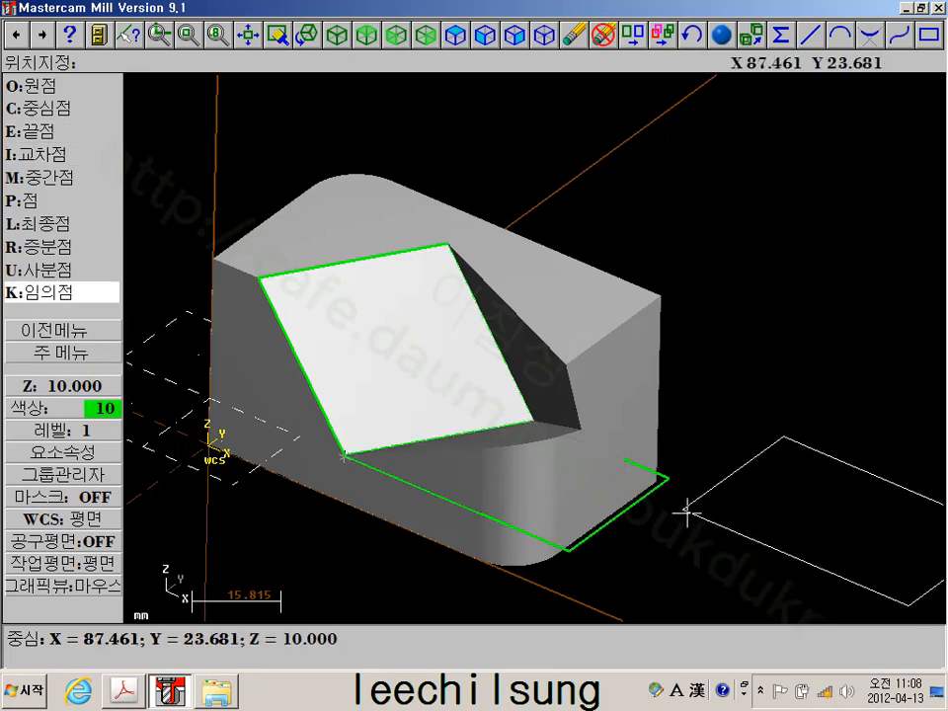
Place a rectangle in the Front (정면) construction plane at depth Z -30, anchored by its lower-left corner at the inclined face's lower front corner
{"action": "left_click", "coordinate": [49, 562]}
{"action": "left_click", "coordinate": [59, 131]}
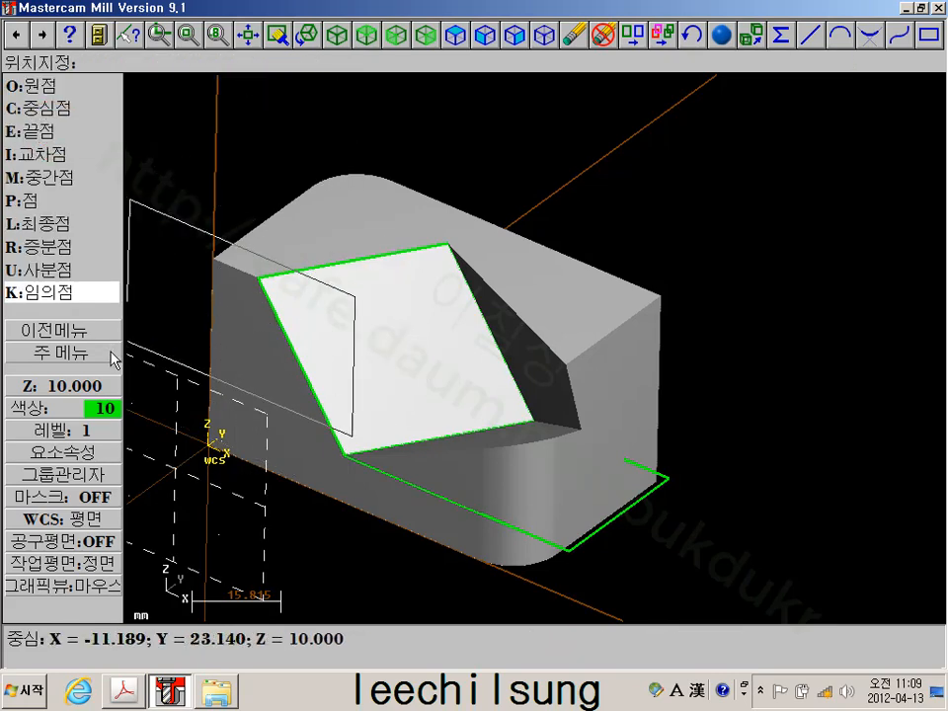
{"action": "left_click", "coordinate": [80, 388]}
{"action": "left_click", "coordinate": [448, 245]}
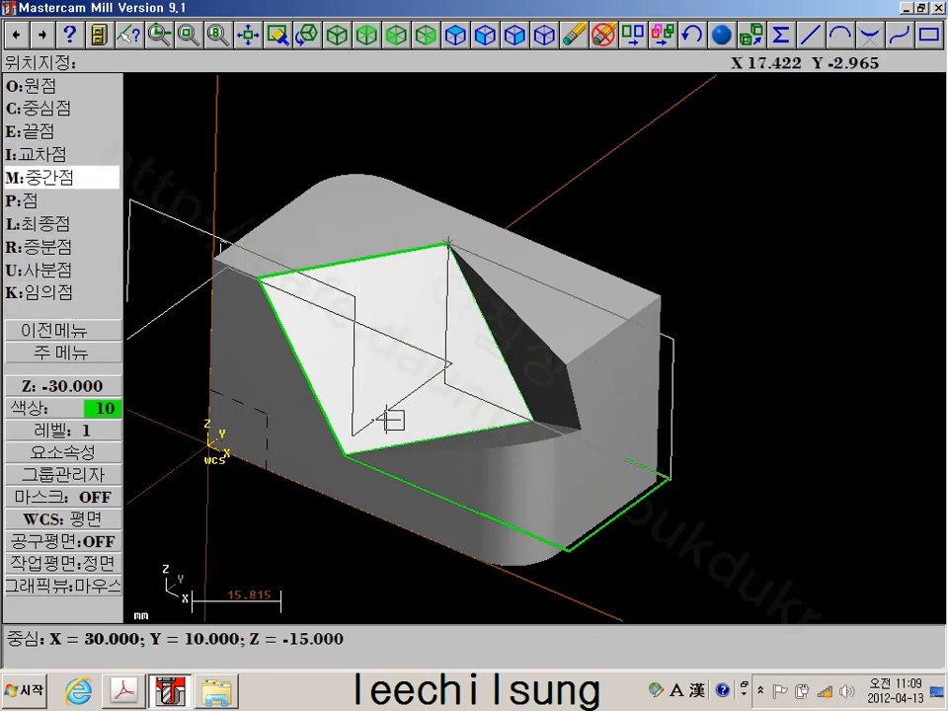
{"action": "left_click", "coordinate": [343, 453]}
{"action": "left_click", "coordinate": [63, 354]}
Turn off shading and trim the vertical rectangle's lower edge with the inclined face's inner sloping edge, keeping the outer part
{"action": "scroll", "coordinate": [487, 408], "scroll_direction": "down", "scroll_amount": 2}
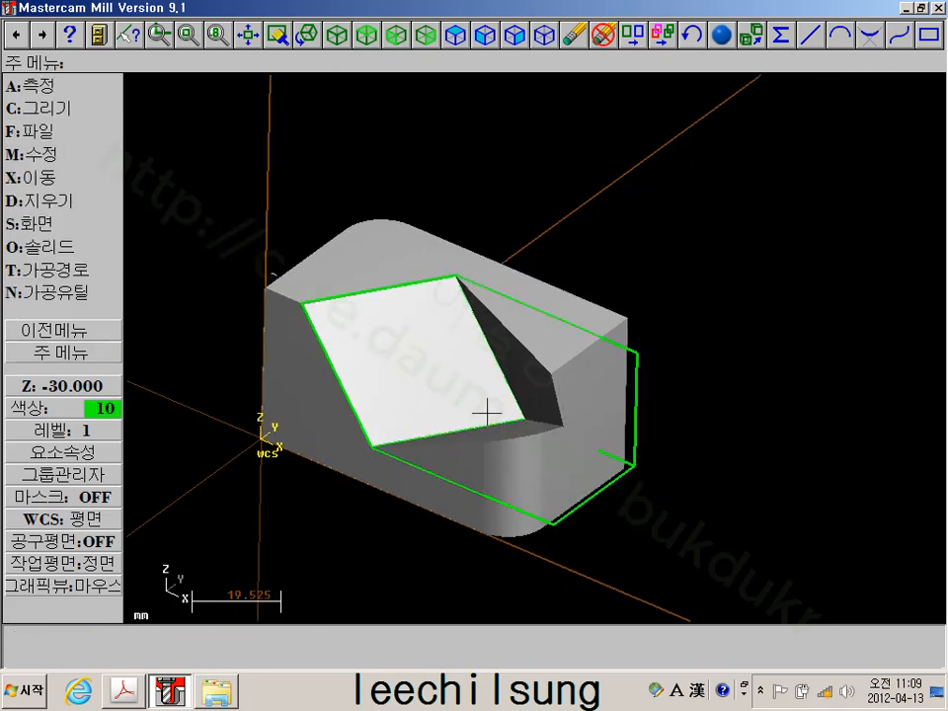
{"action": "scroll", "coordinate": [483, 429], "scroll_direction": "up", "scroll_amount": 3}
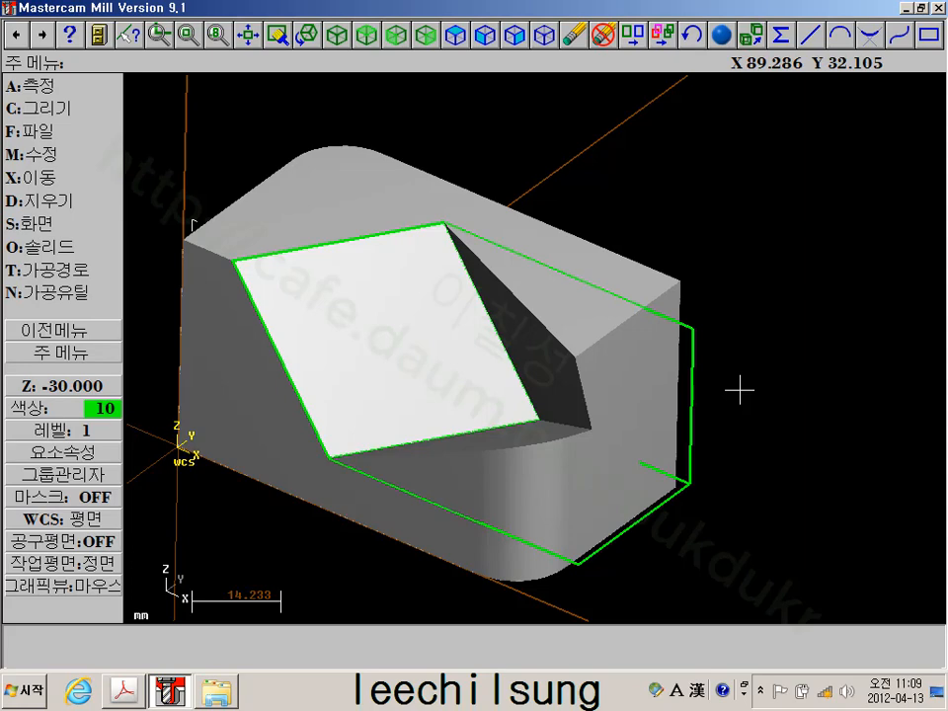
{"action": "key", "text": "alt+s"}
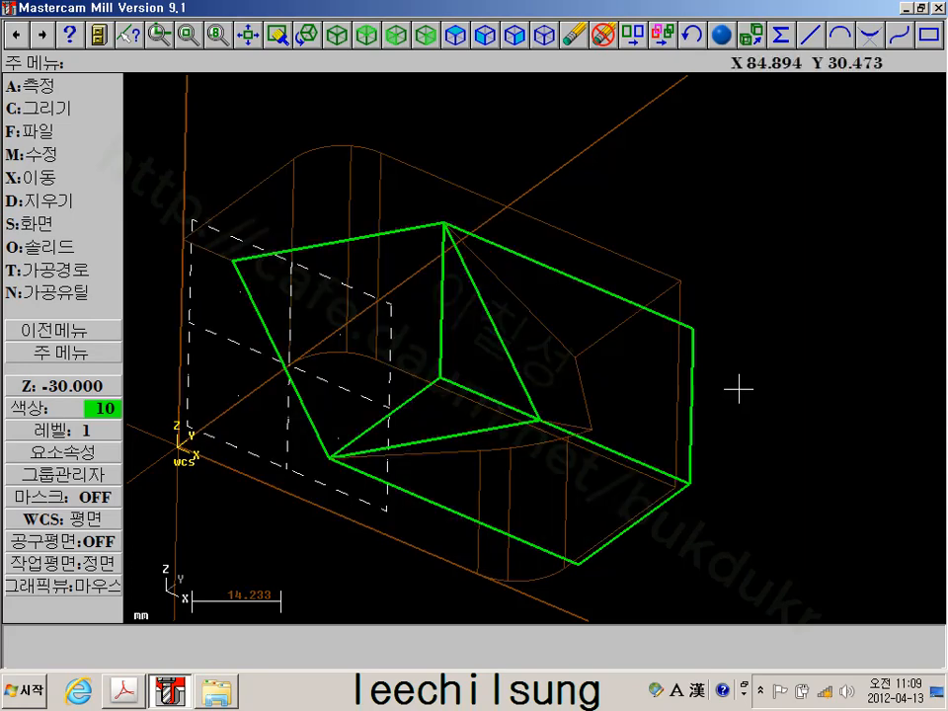
{"action": "scroll", "coordinate": [435, 432], "scroll_direction": "up", "scroll_amount": 1}
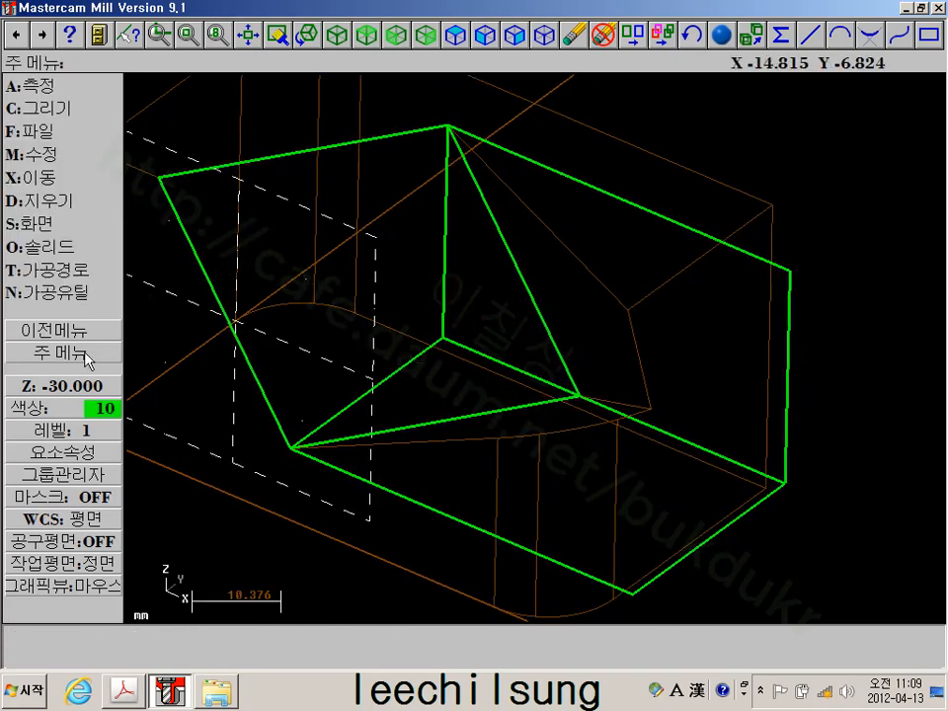
{"action": "left_click", "coordinate": [59, 156]}
{"action": "left_click", "coordinate": [62, 107]}
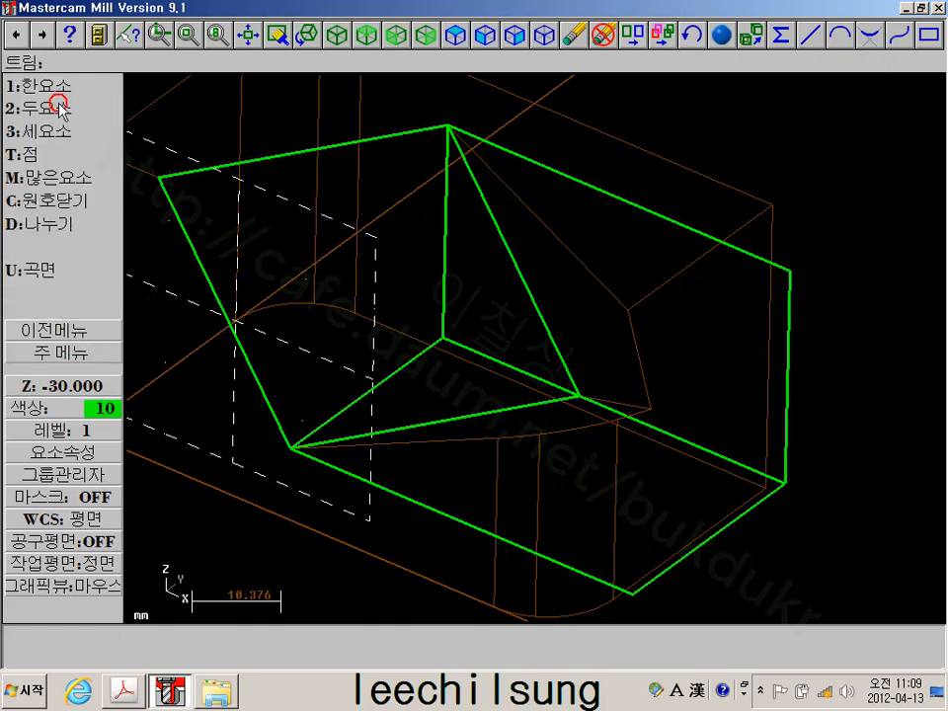
{"action": "left_click", "coordinate": [64, 87]}
{"action": "left_click", "coordinate": [690, 435]}
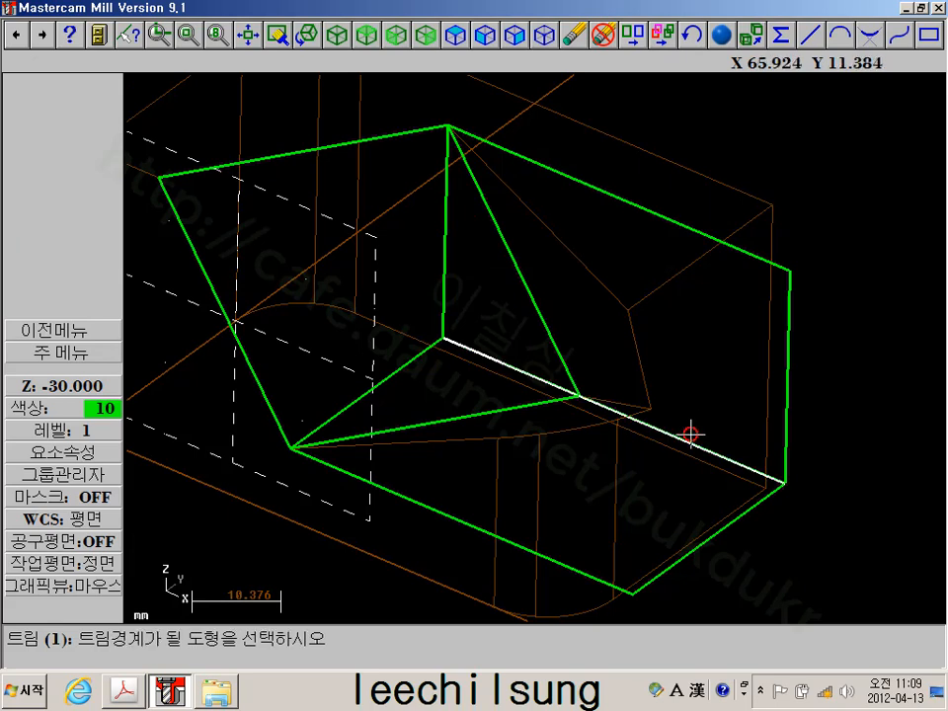
{"action": "left_click", "coordinate": [569, 358]}
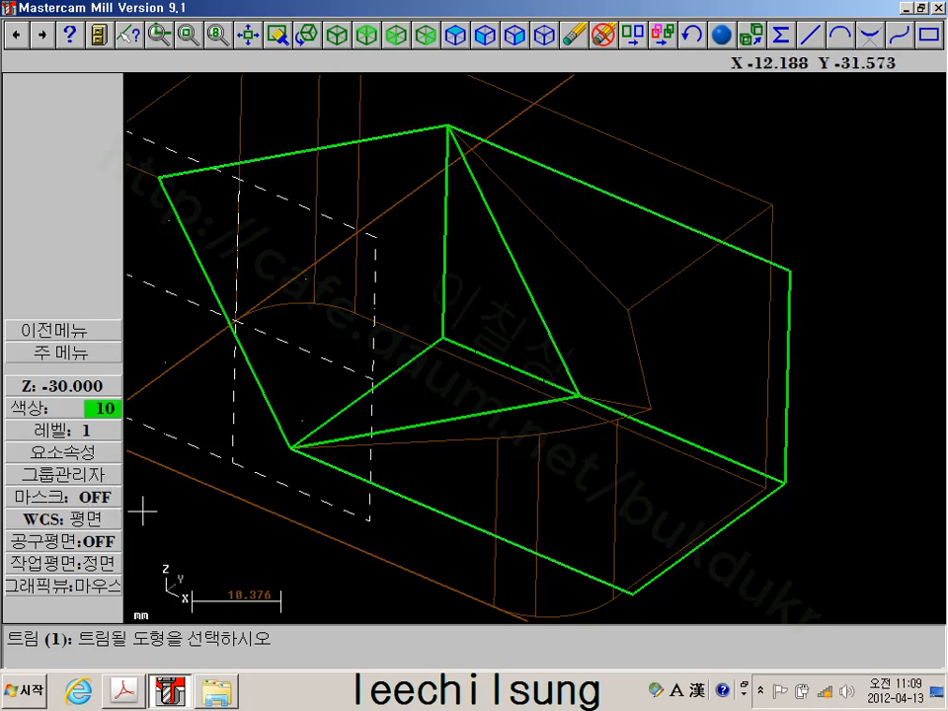
Set the construction plane to Top (평면) at depth Z 10 and try to trim the horizontal rectangle's rear edge
{"action": "left_click", "coordinate": [50, 568]}
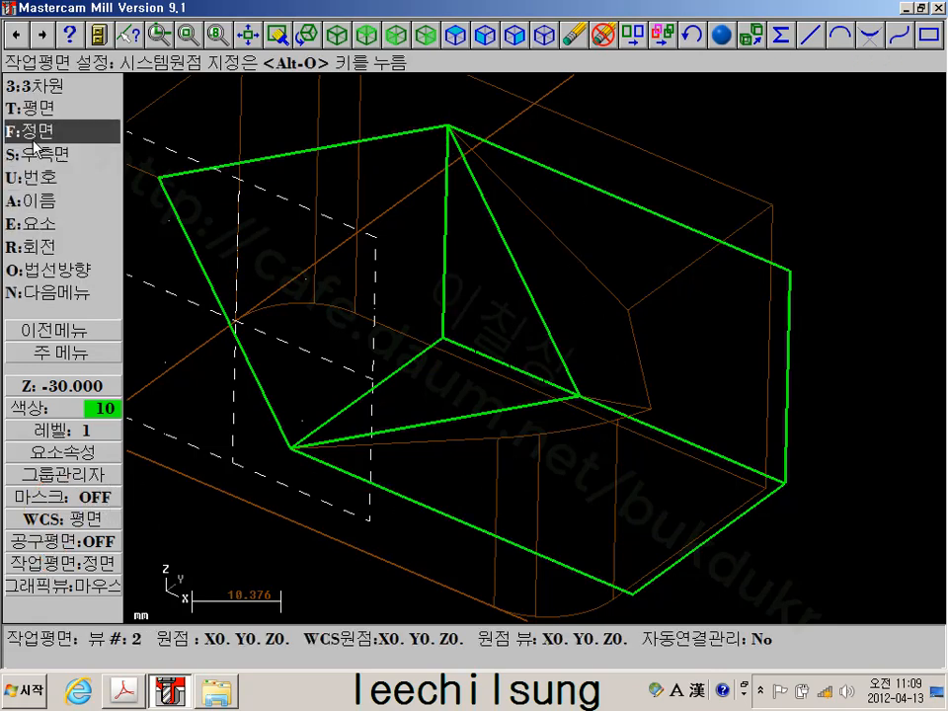
{"action": "left_click", "coordinate": [51, 103]}
{"action": "left_click", "coordinate": [55, 385]}
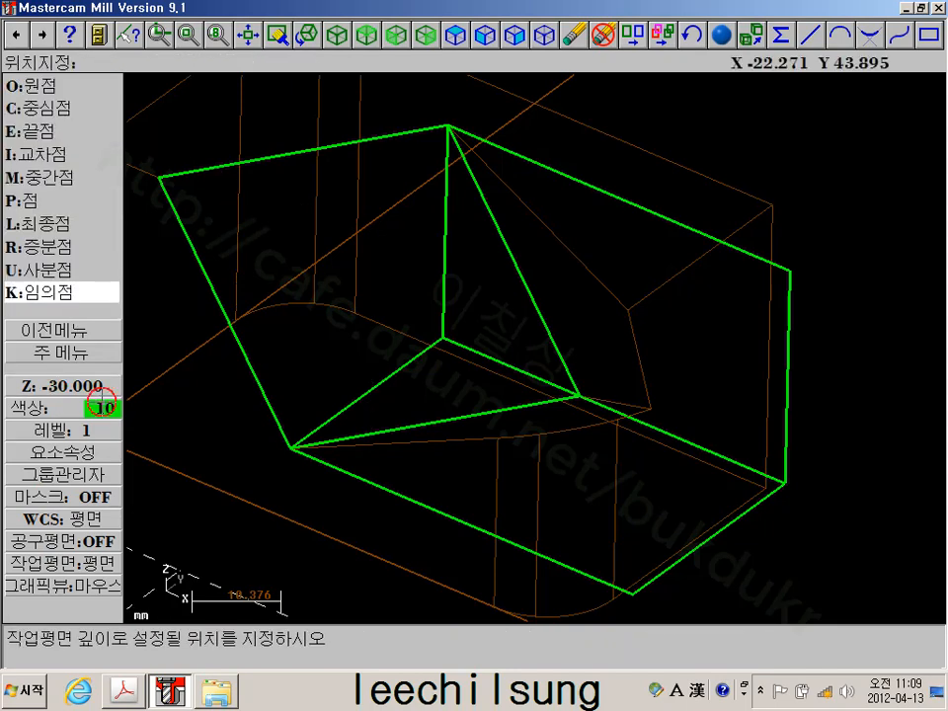
{"action": "left_click", "coordinate": [45, 130]}
{"action": "left_click", "coordinate": [287, 449]}
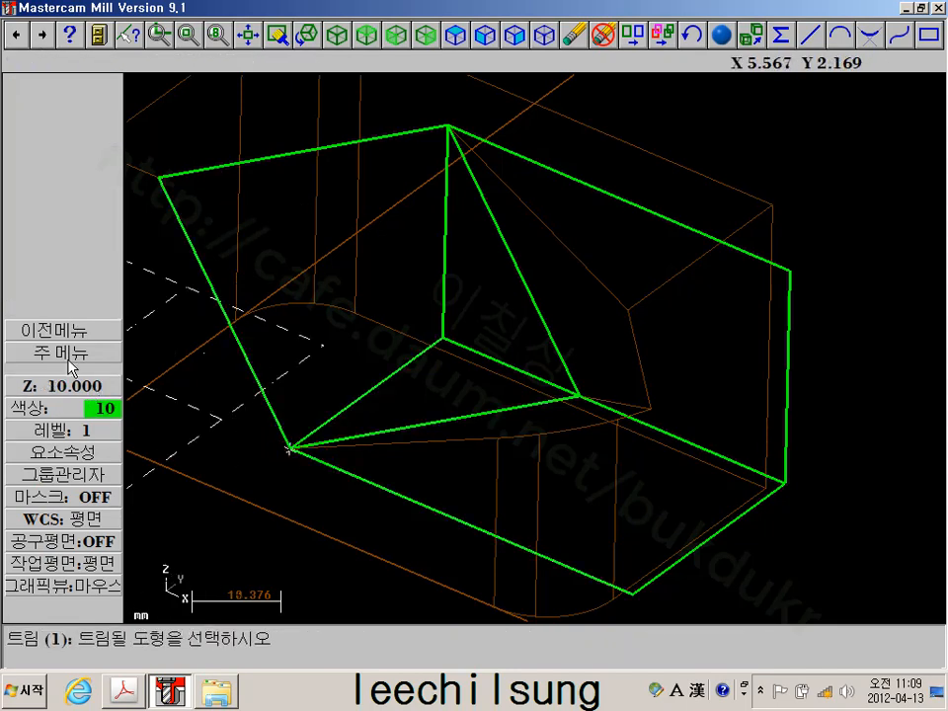
{"action": "left_click", "coordinate": [675, 435]}
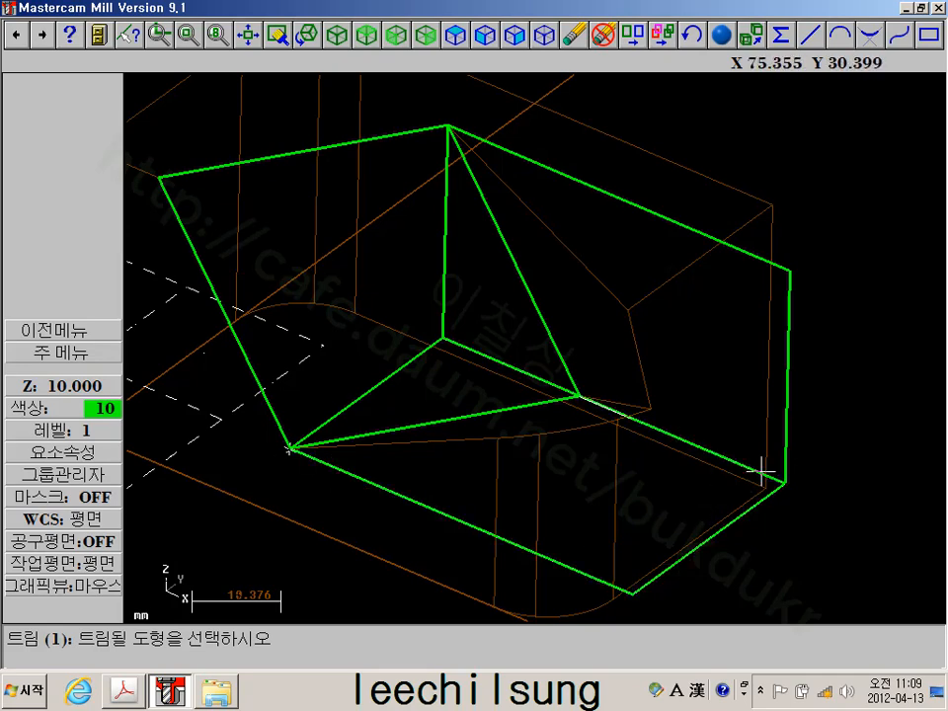
{"action": "left_click", "coordinate": [67, 351]}
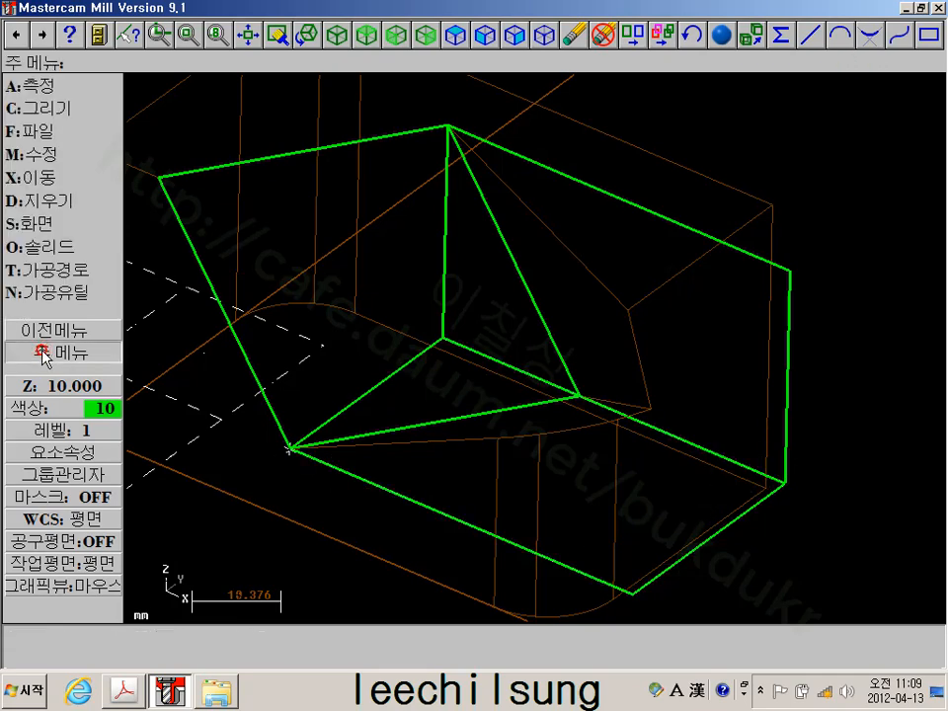
Start a solid extrusion and chain the vertical four-sided profile: upper edge, outer edge, trimmed lower edge and inclined face's inner sloping edge
{"action": "left_click", "coordinate": [38, 246]}
{"action": "left_click", "coordinate": [39, 91]}
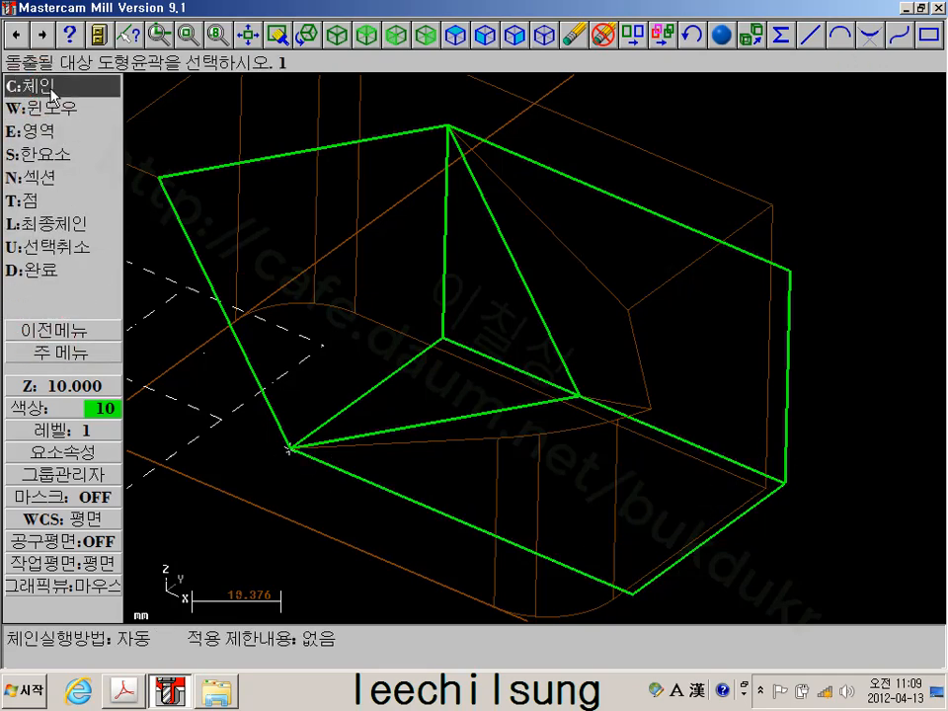
{"action": "left_click", "coordinate": [40, 86]}
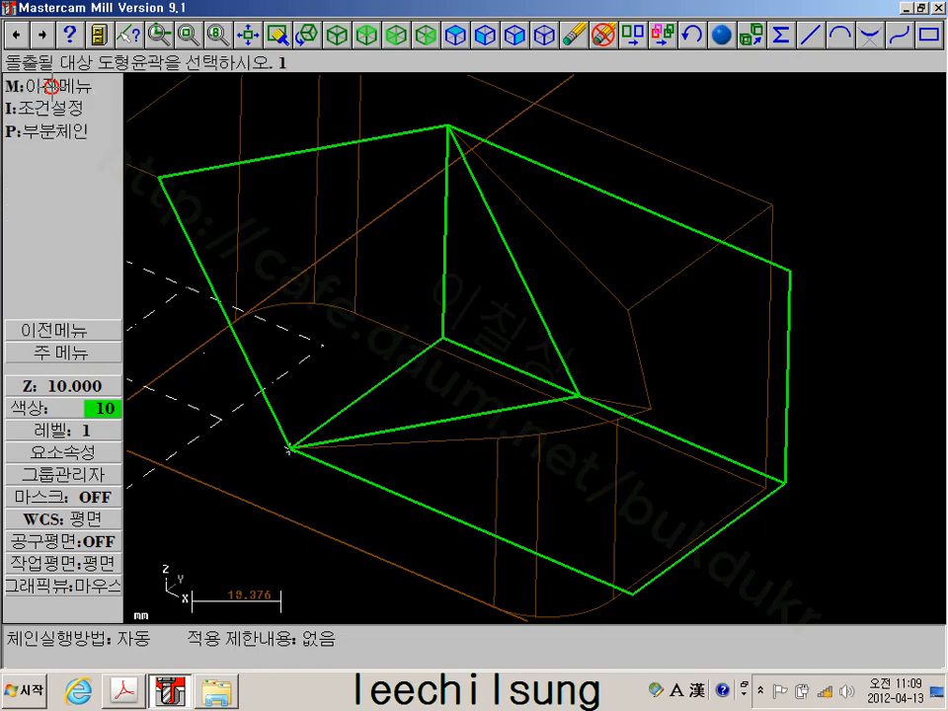
{"action": "left_click", "coordinate": [496, 144]}
{"action": "left_click", "coordinate": [692, 438]}
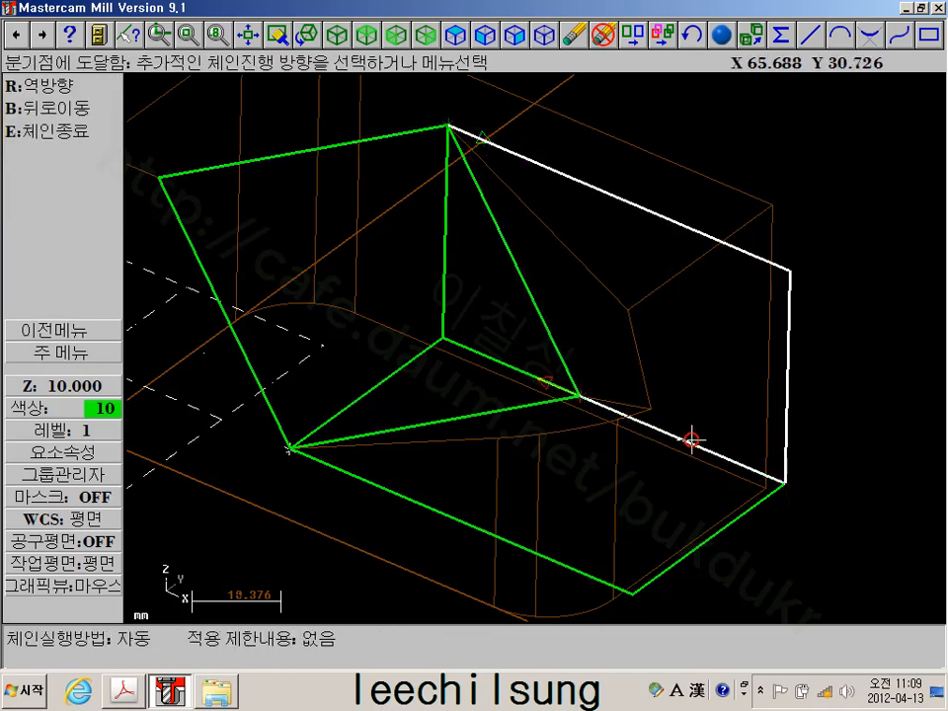
{"action": "left_click", "coordinate": [576, 359]}
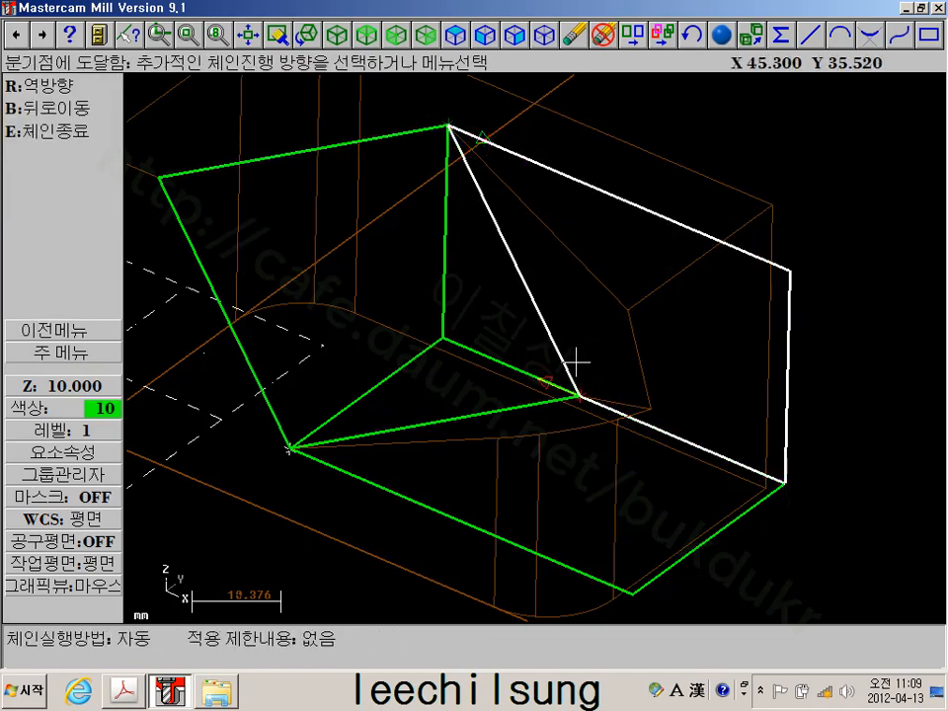
{"action": "left_click", "coordinate": [61, 132]}
{"action": "scroll", "coordinate": [485, 341], "scroll_direction": "down", "scroll_amount": 1}
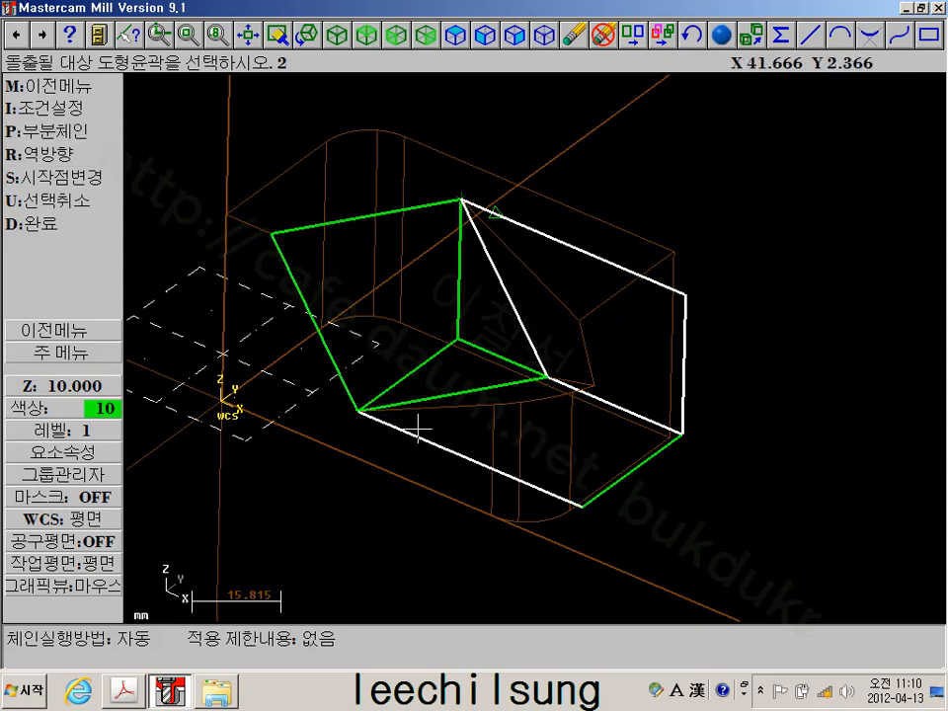
{"action": "left_click", "coordinate": [460, 451]}
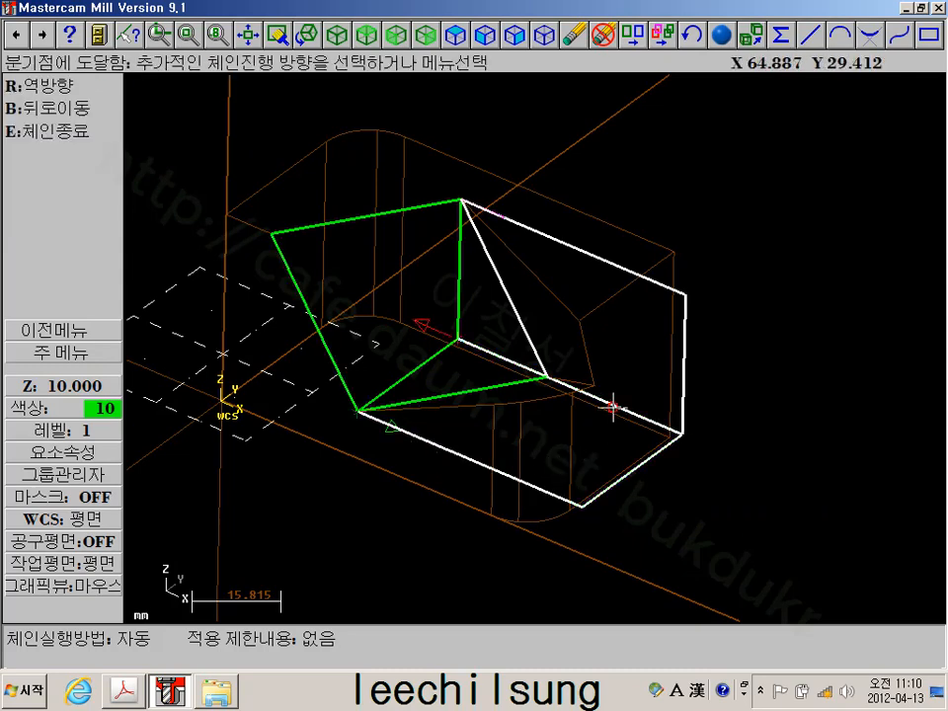
{"action": "scroll", "coordinate": [558, 396], "scroll_direction": "up", "scroll_amount": 2}
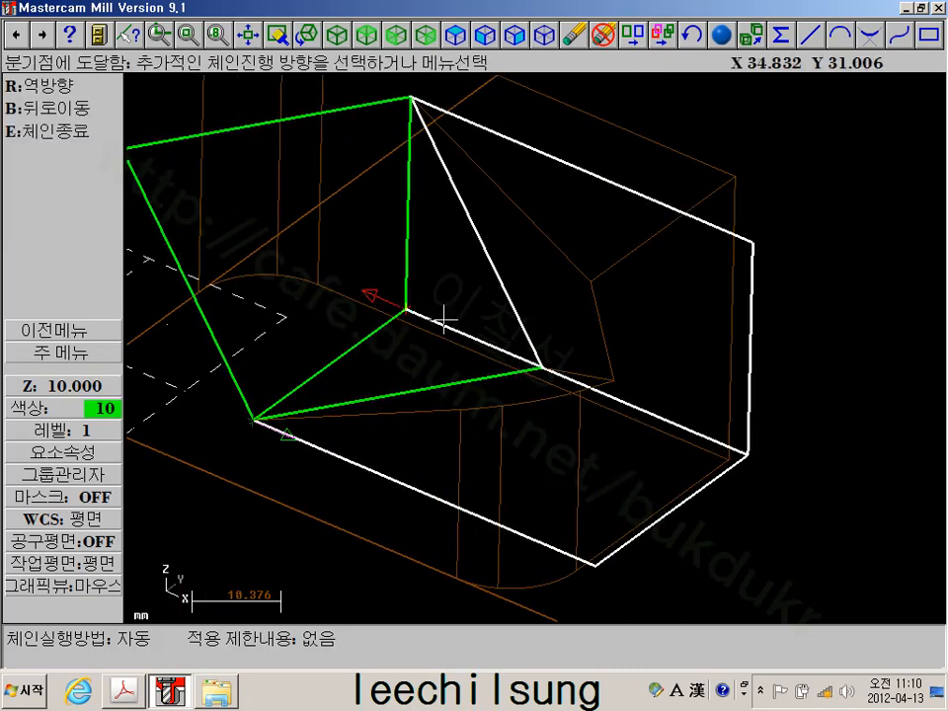
{"action": "left_click", "coordinate": [668, 432]}
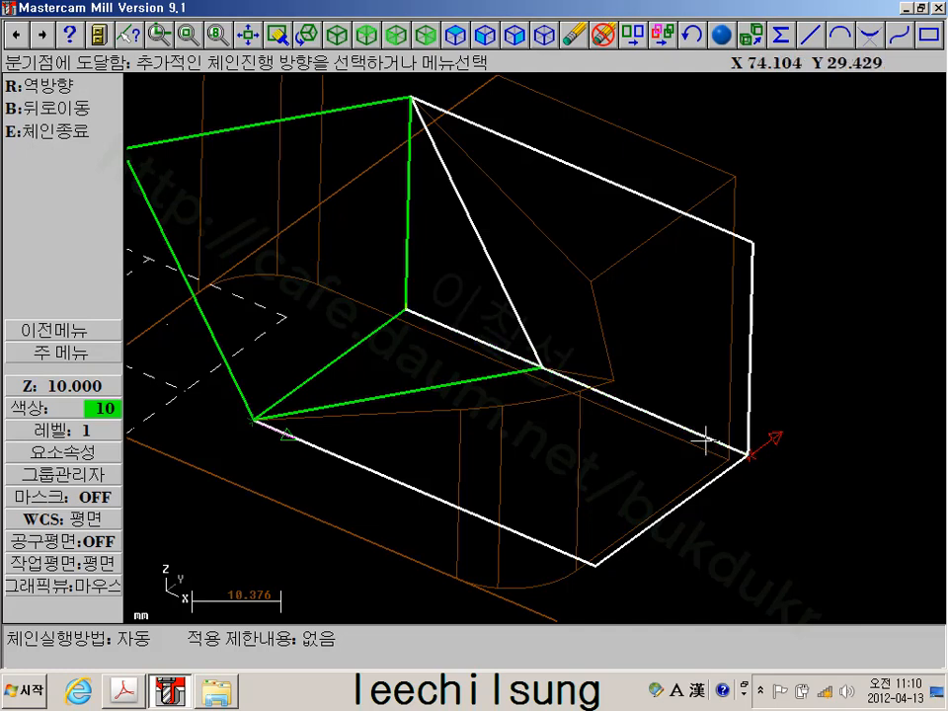
{"action": "left_click", "coordinate": [705, 440]}
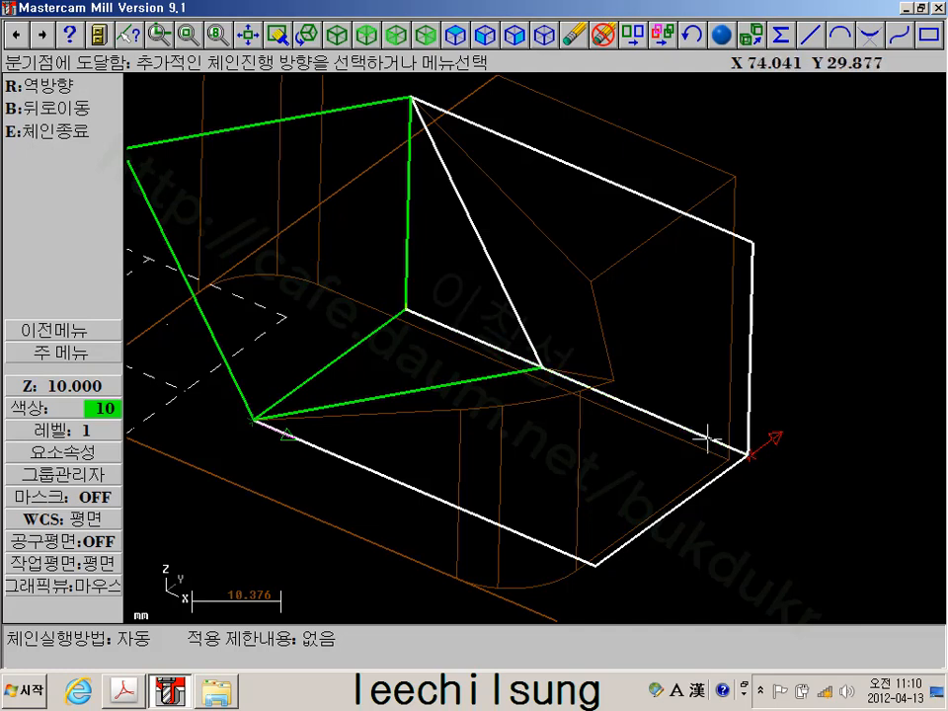
{"action": "left_click", "coordinate": [58, 136]}
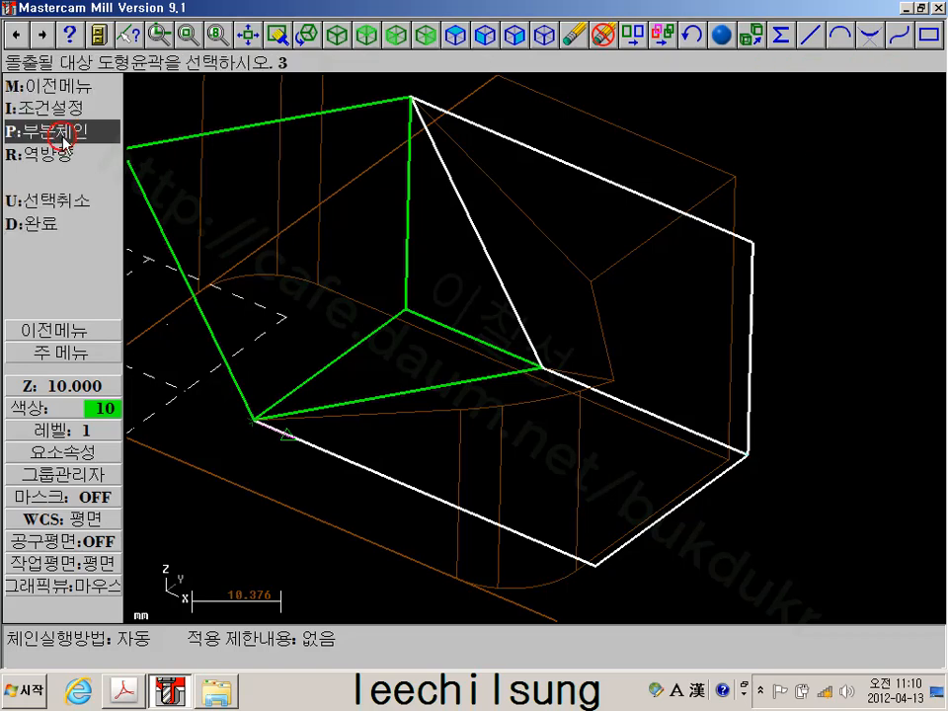
{"action": "left_click", "coordinate": [71, 201]}
{"action": "scroll", "coordinate": [400, 435], "scroll_direction": "down", "scroll_amount": 1}
{"action": "scroll", "coordinate": [400, 436], "scroll_direction": "up", "scroll_amount": 1}
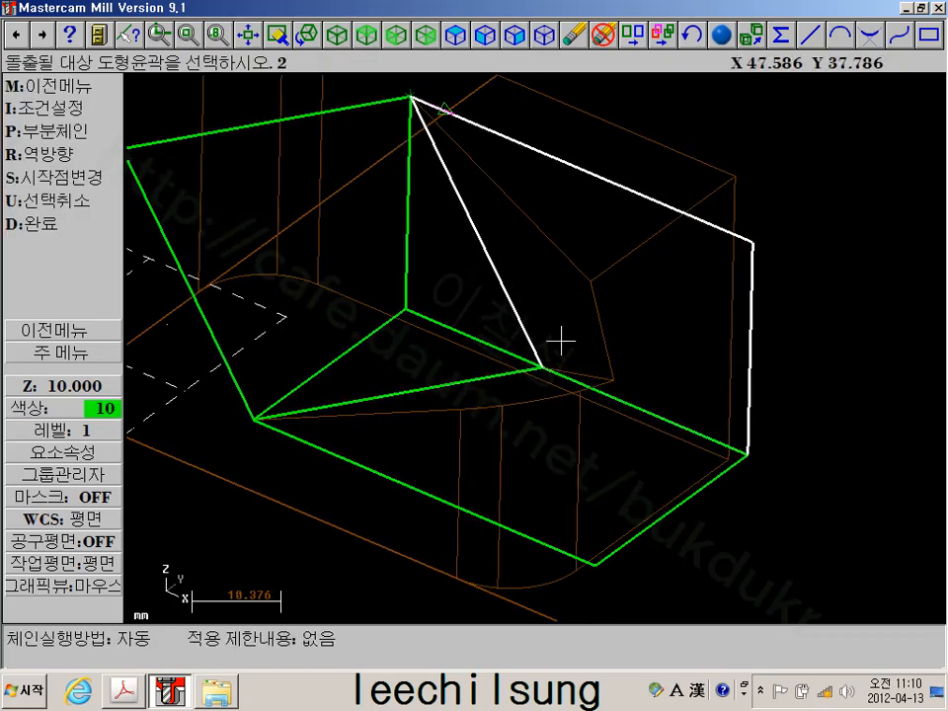
Cut the body through its whole shape (형상관통) with the chained vertical profile, reversing the extrusion direction toward the front
{"action": "left_click", "coordinate": [61, 230]}
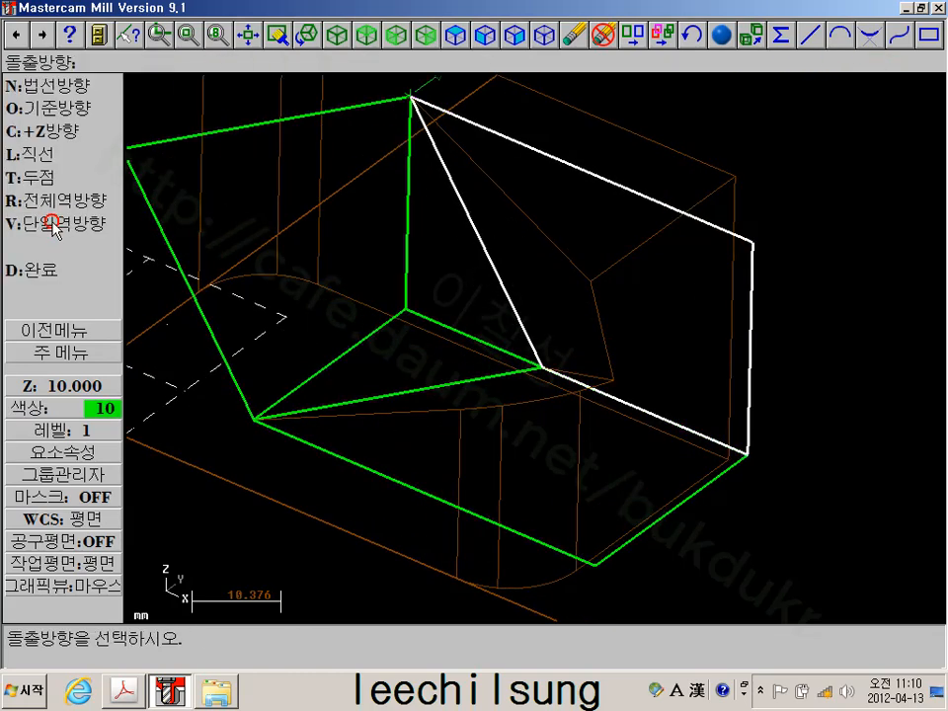
{"action": "scroll", "coordinate": [503, 227], "scroll_direction": "down", "scroll_amount": 1}
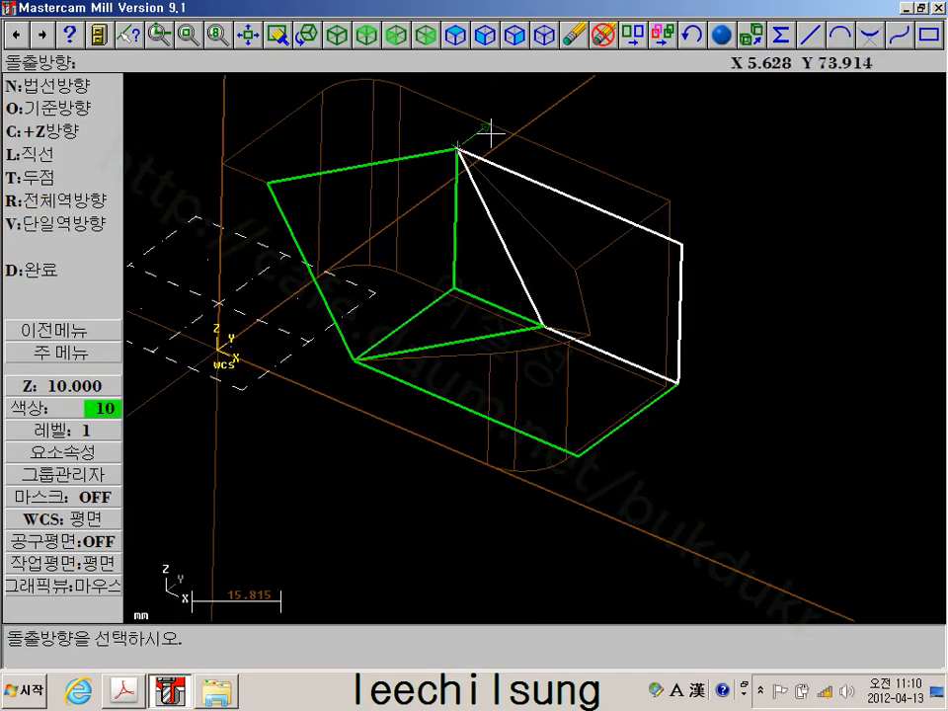
{"action": "left_click", "coordinate": [61, 197]}
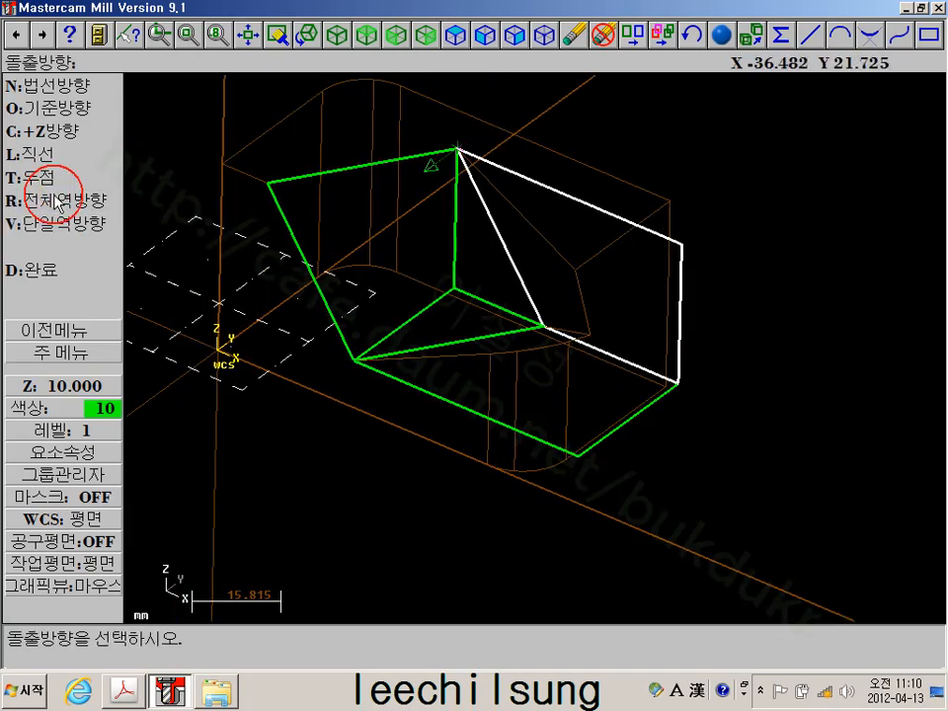
{"action": "left_click", "coordinate": [38, 268]}
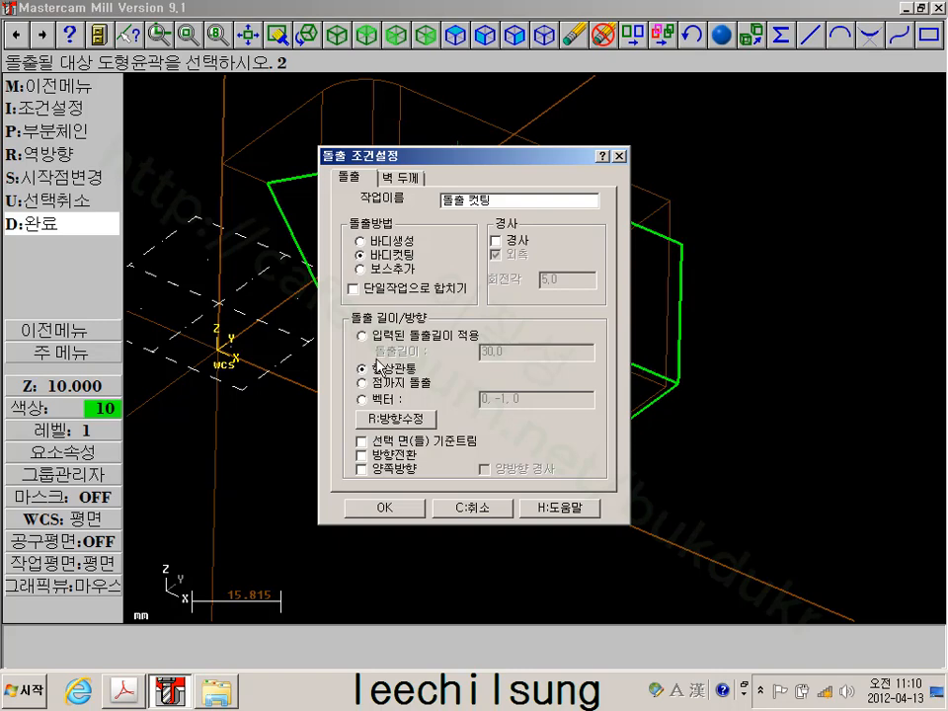
{"action": "left_click", "coordinate": [384, 507]}
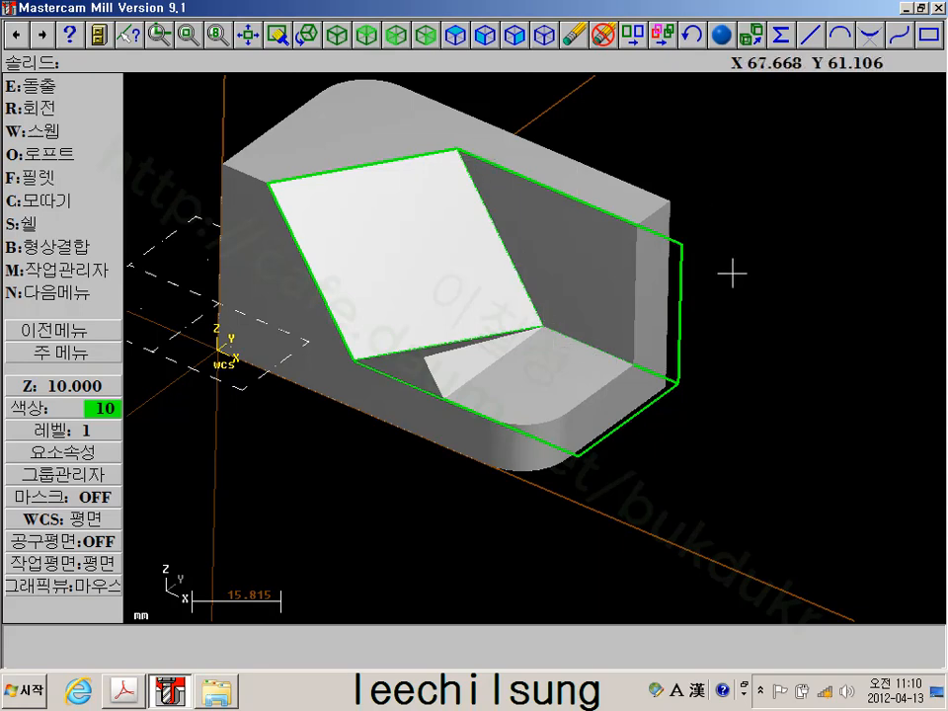
{"action": "scroll", "coordinate": [592, 383], "scroll_direction": "up", "scroll_amount": 4}
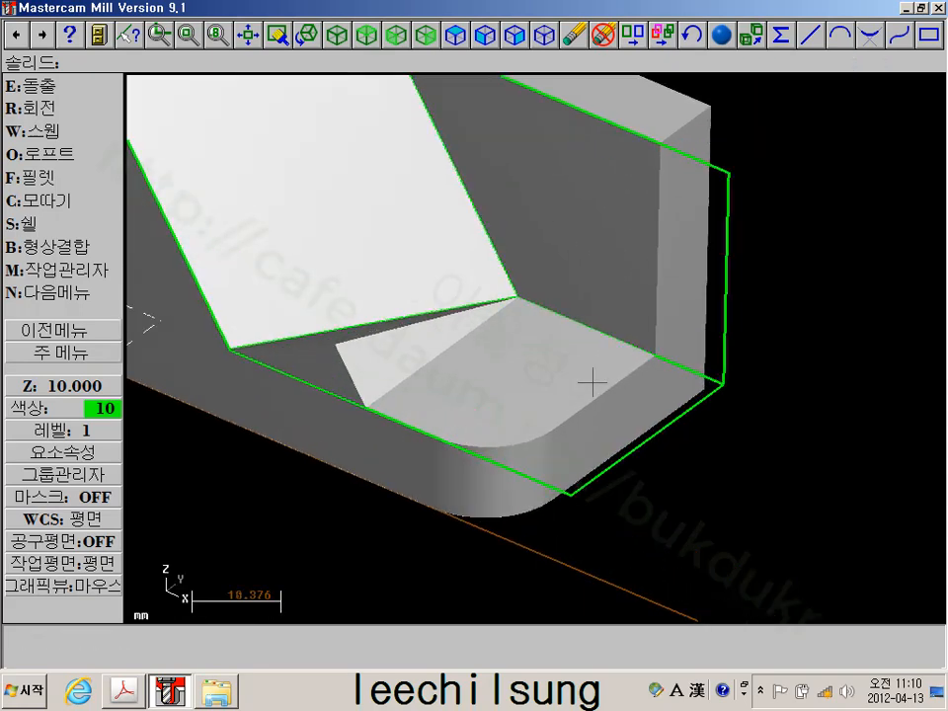
{"action": "scroll", "coordinate": [592, 383], "scroll_direction": "down", "scroll_amount": 2}
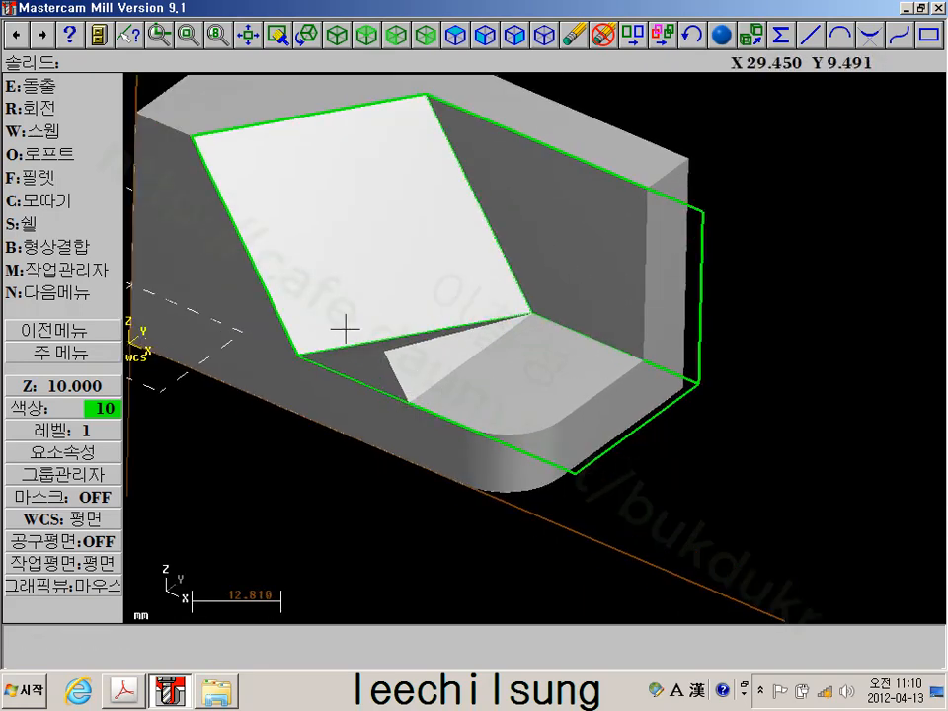
{"action": "left_click", "coordinate": [42, 87]}
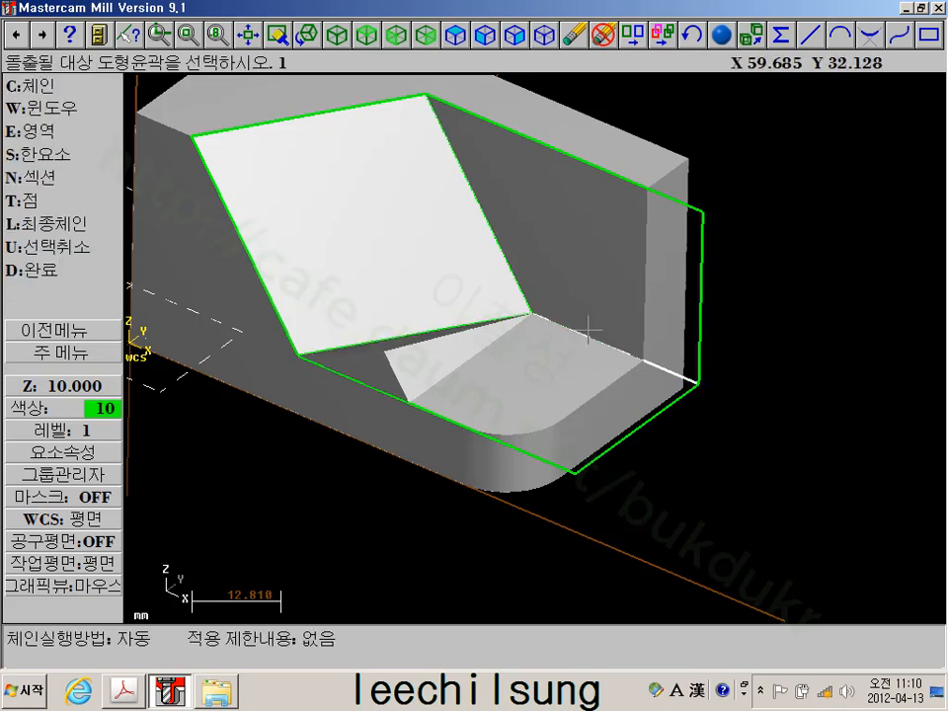
{"action": "scroll", "coordinate": [589, 329], "scroll_direction": "up", "scroll_amount": 3}
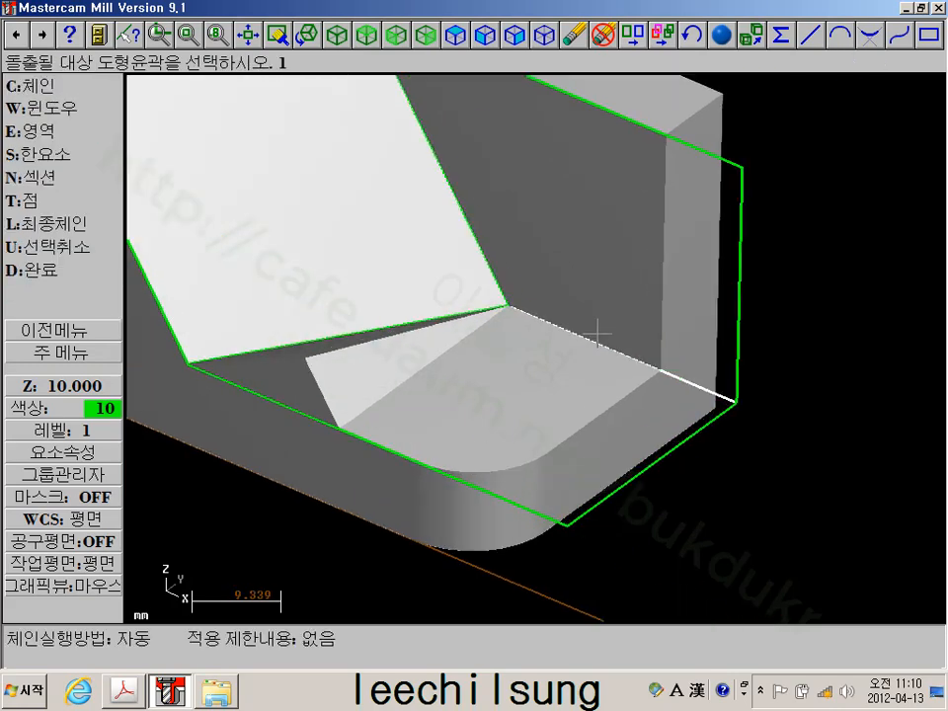
{"action": "left_click", "coordinate": [526, 314]}
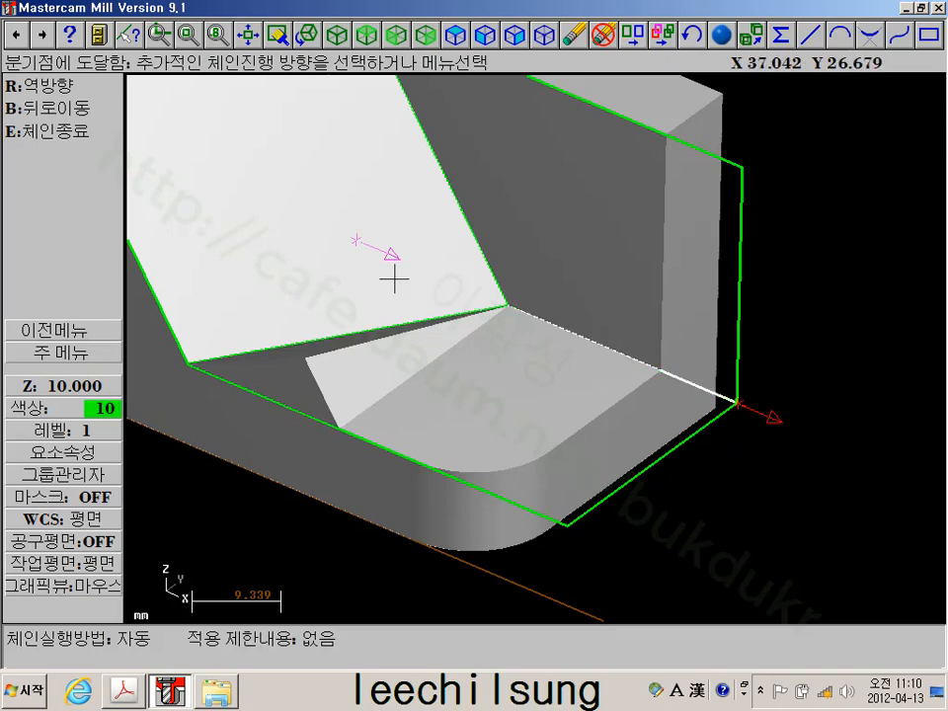
{"action": "left_click", "coordinate": [60, 130]}
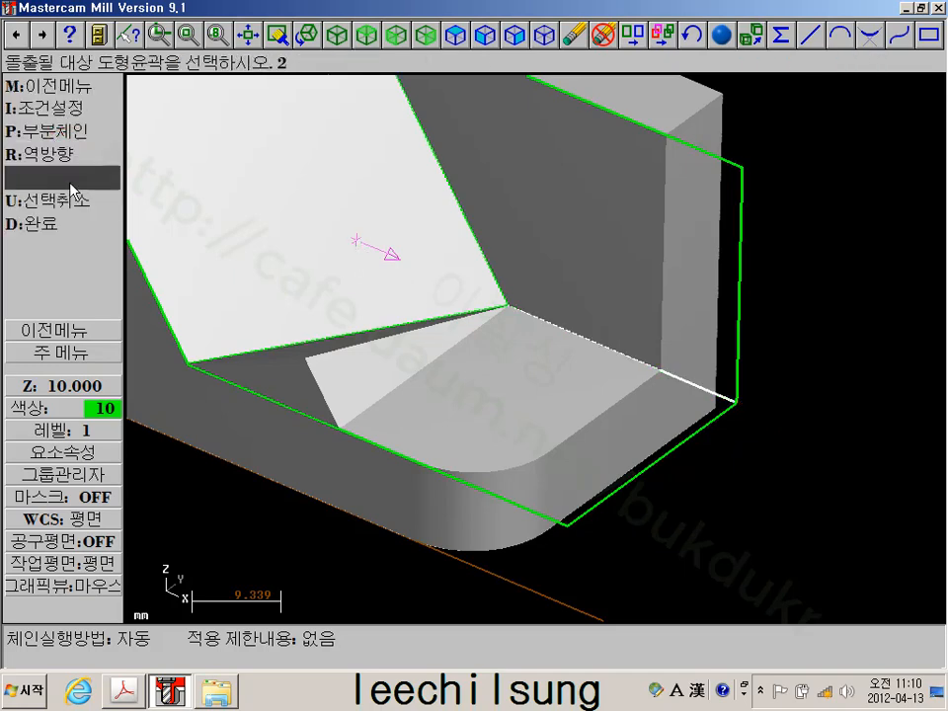
{"action": "left_click", "coordinate": [69, 200]}
{"action": "scroll", "coordinate": [500, 249], "scroll_direction": "up", "scroll_amount": 1}
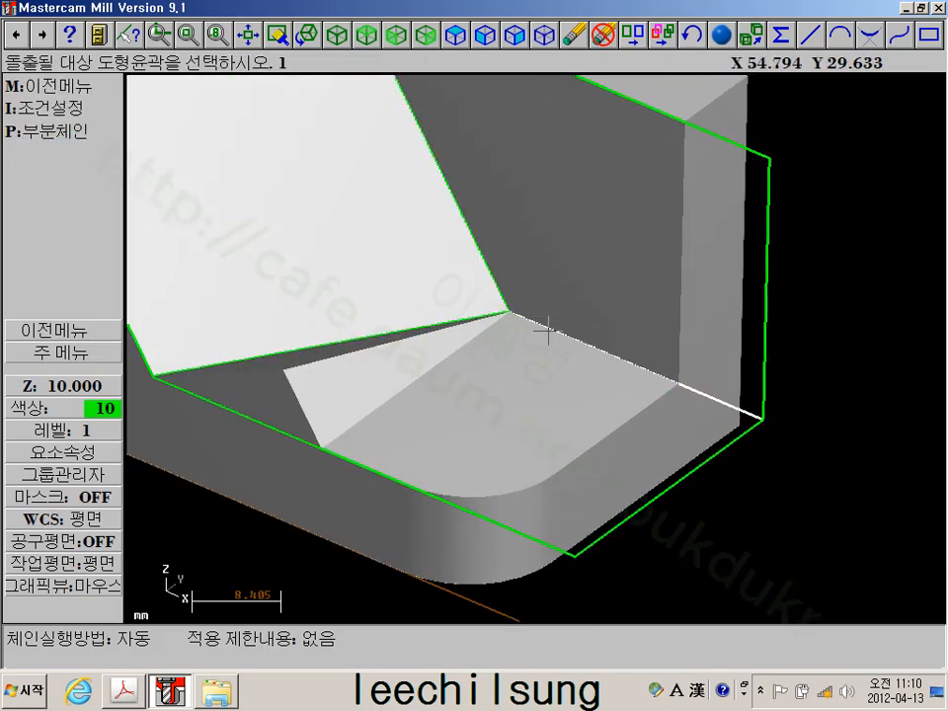
{"action": "left_click", "coordinate": [62, 351]}
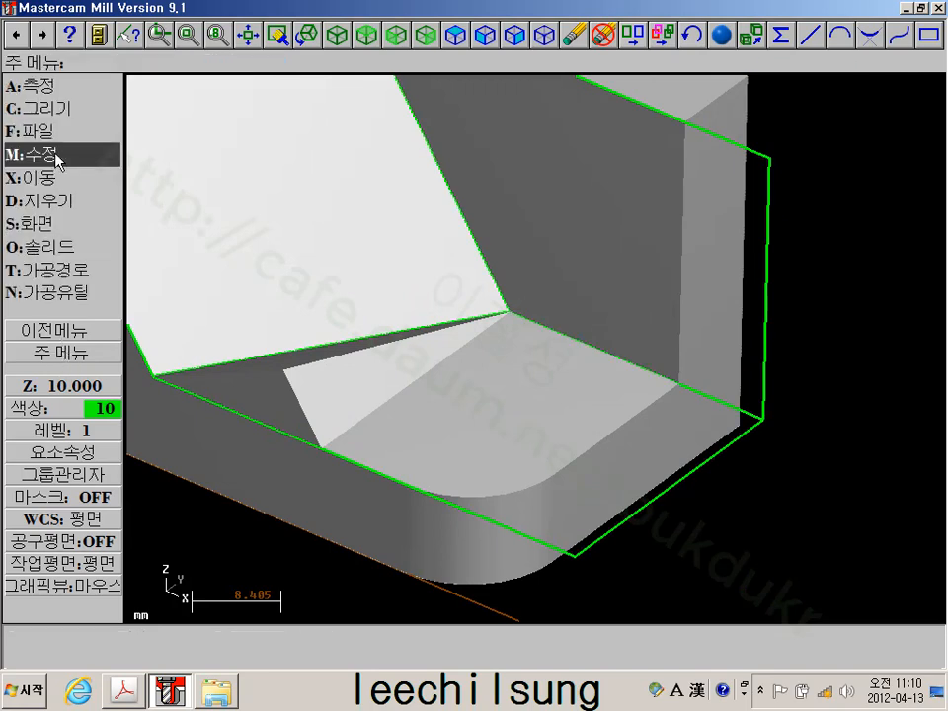
Draw a two-point line from the inclined face's lower inner corner to the horizontal rectangle's rear outer corner
{"action": "left_click", "coordinate": [56, 111]}
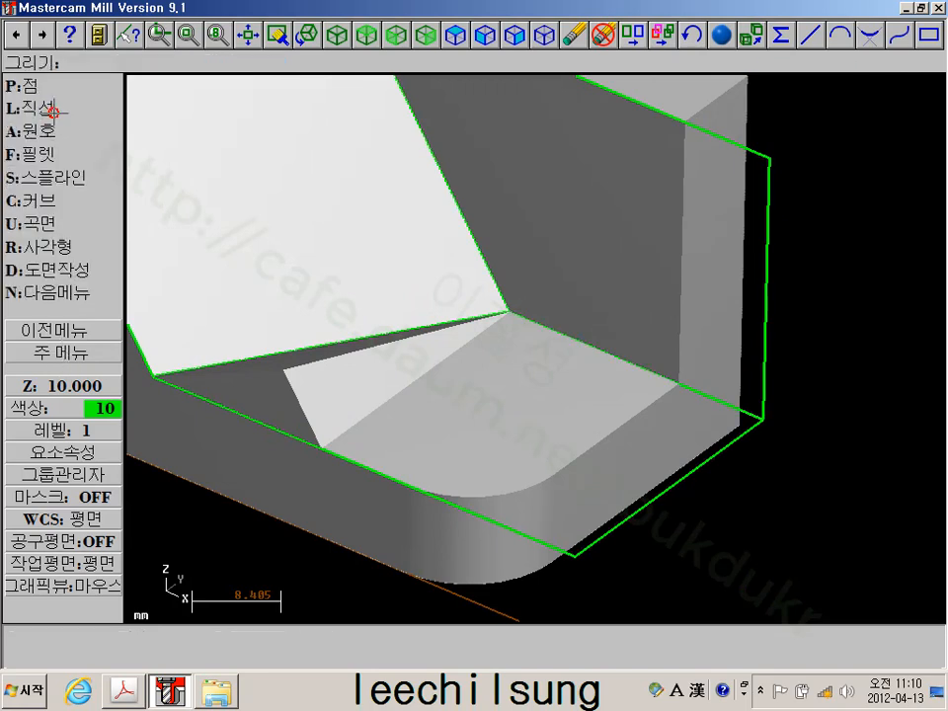
{"action": "left_click", "coordinate": [50, 108]}
{"action": "left_click", "coordinate": [44, 130]}
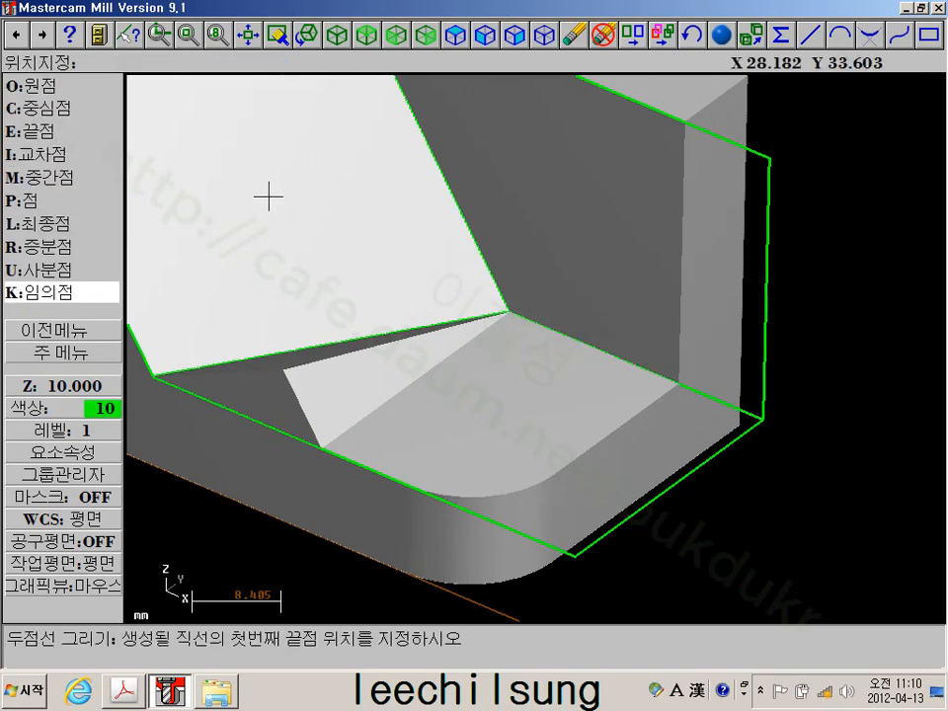
{"action": "key", "text": "e"}
{"action": "left_click", "coordinate": [510, 312]}
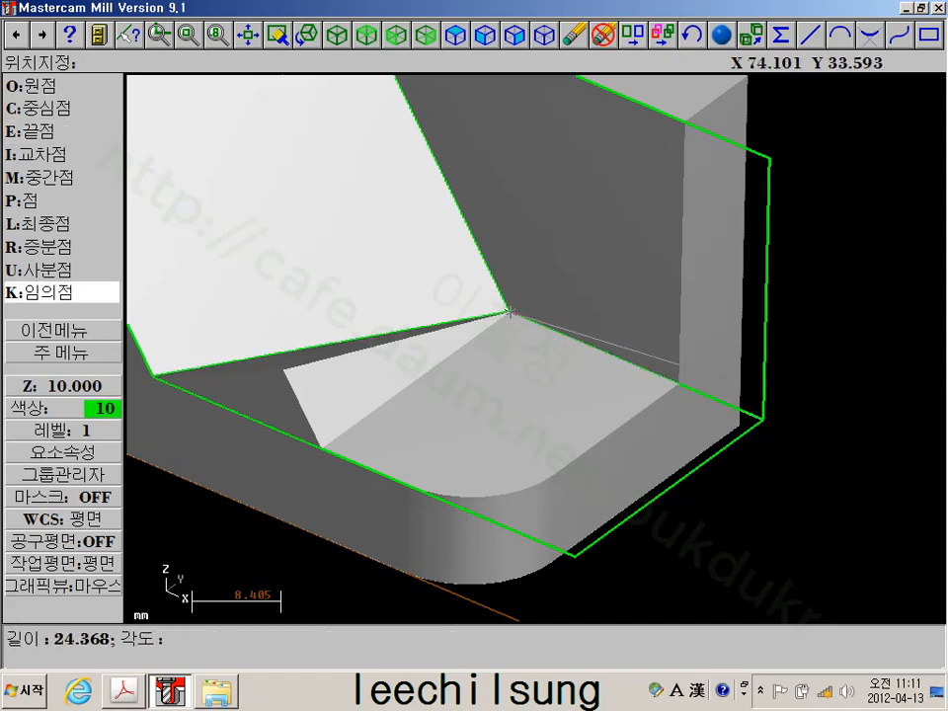
{"action": "key", "text": "e"}
{"action": "left_click", "coordinate": [763, 419]}
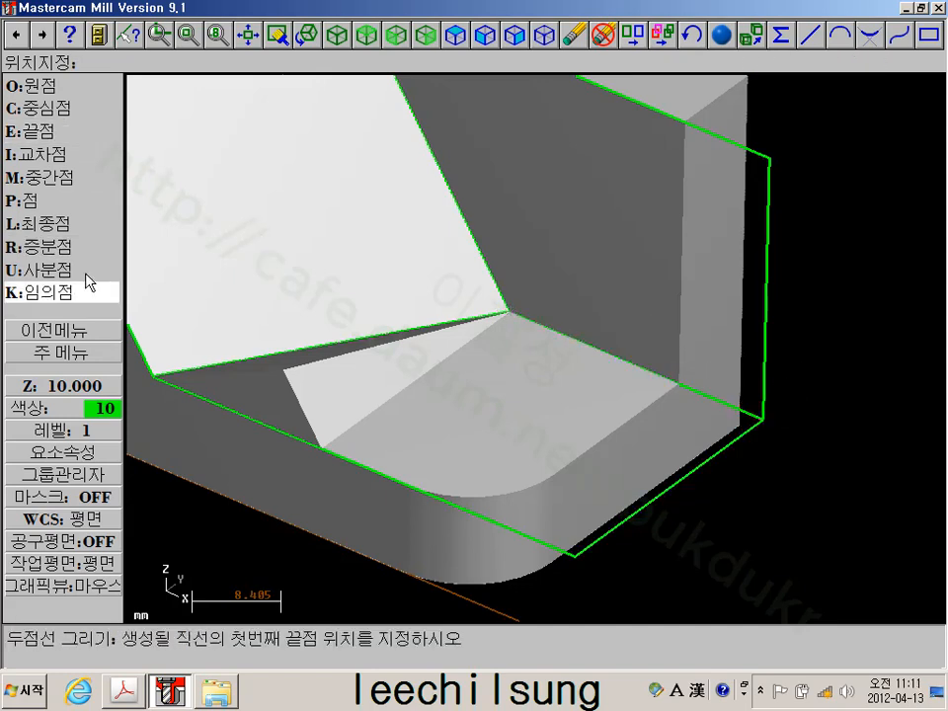
{"action": "left_click", "coordinate": [56, 352]}
Start a solid extrusion and chain the horizontal profile: new rear line, outer edge, front edge and inclined face's lower edge
{"action": "left_click", "coordinate": [40, 215]}
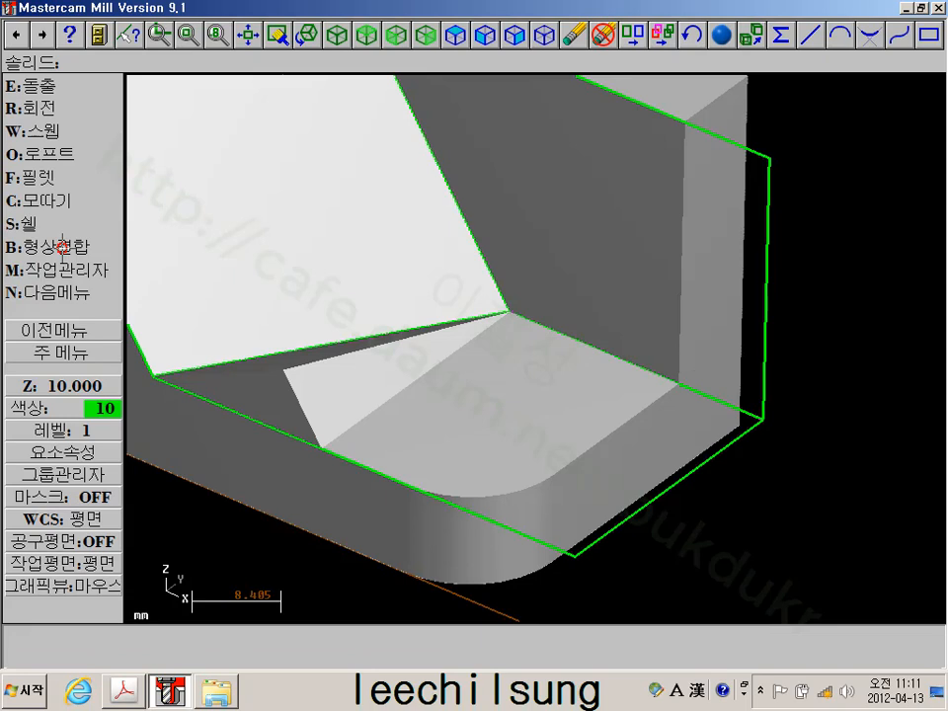
{"action": "left_click", "coordinate": [40, 85]}
{"action": "left_click", "coordinate": [548, 319]}
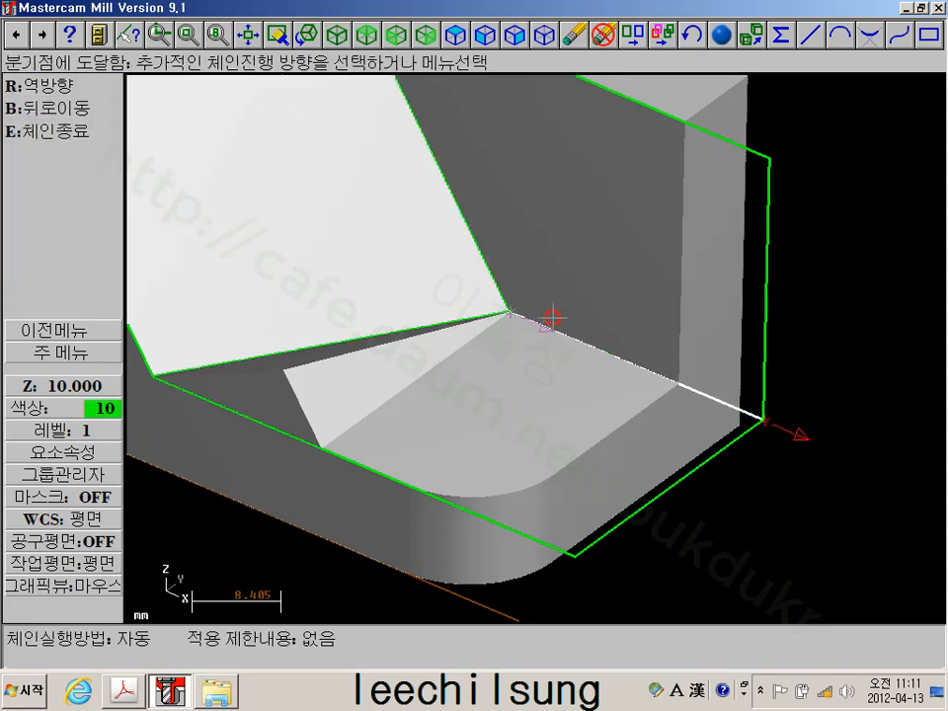
{"action": "left_click", "coordinate": [740, 439]}
{"action": "left_click", "coordinate": [244, 369]}
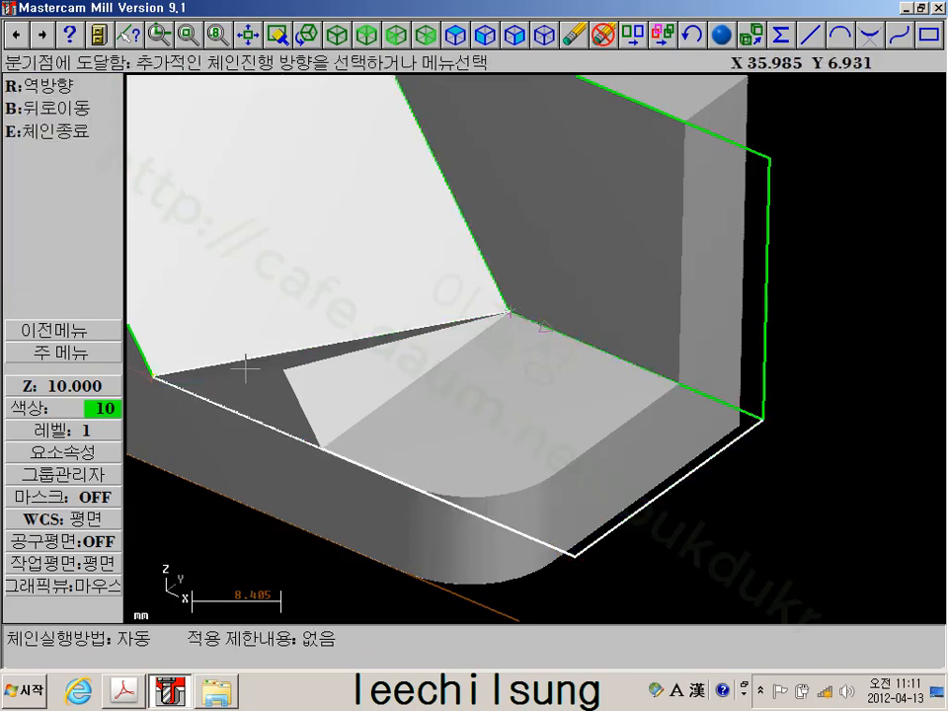
{"action": "left_click", "coordinate": [20, 131]}
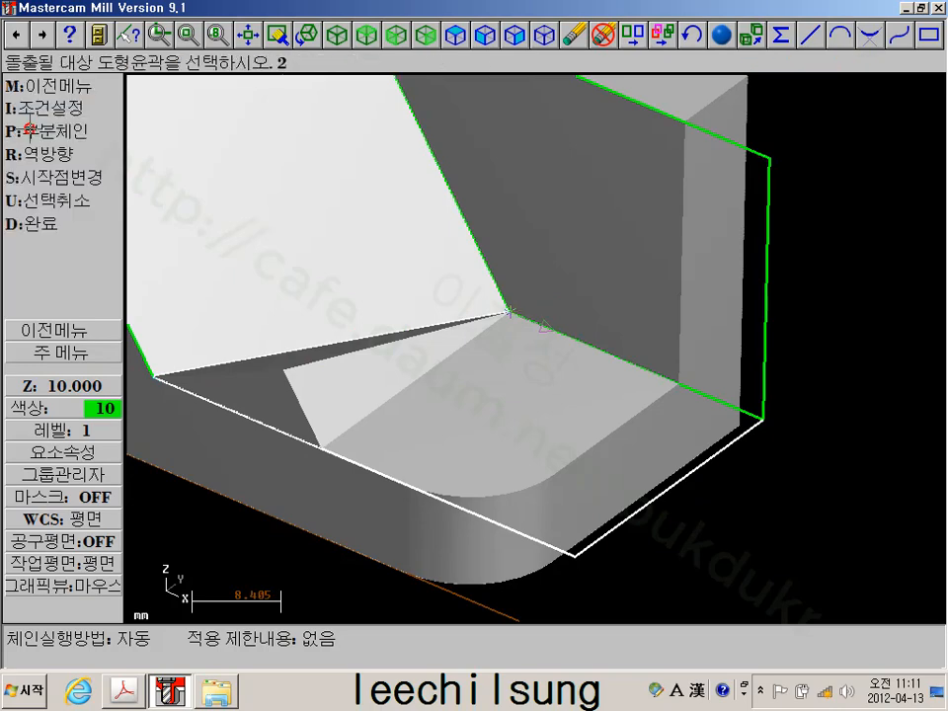
{"action": "left_click", "coordinate": [54, 222]}
Cut the body through its whole shape (형상관통) with the chained horizontal profile
{"action": "scroll", "coordinate": [613, 360], "scroll_direction": "down", "scroll_amount": 2}
{"action": "middle_click_drag", "start_coordinate": [613, 360], "coordinate": [671, 348]}
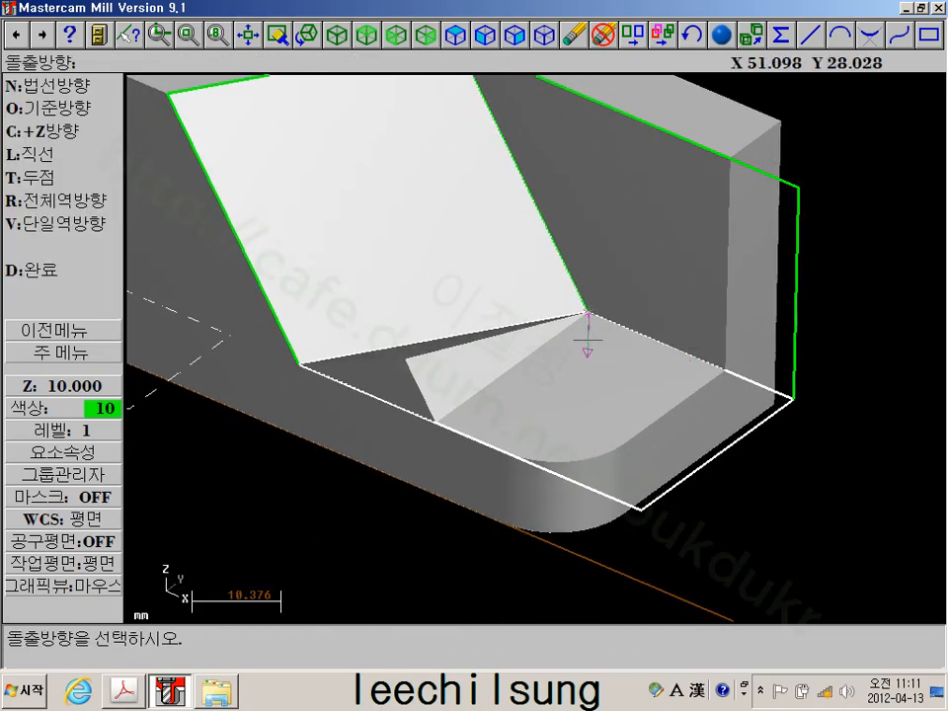
{"action": "left_click", "coordinate": [59, 269]}
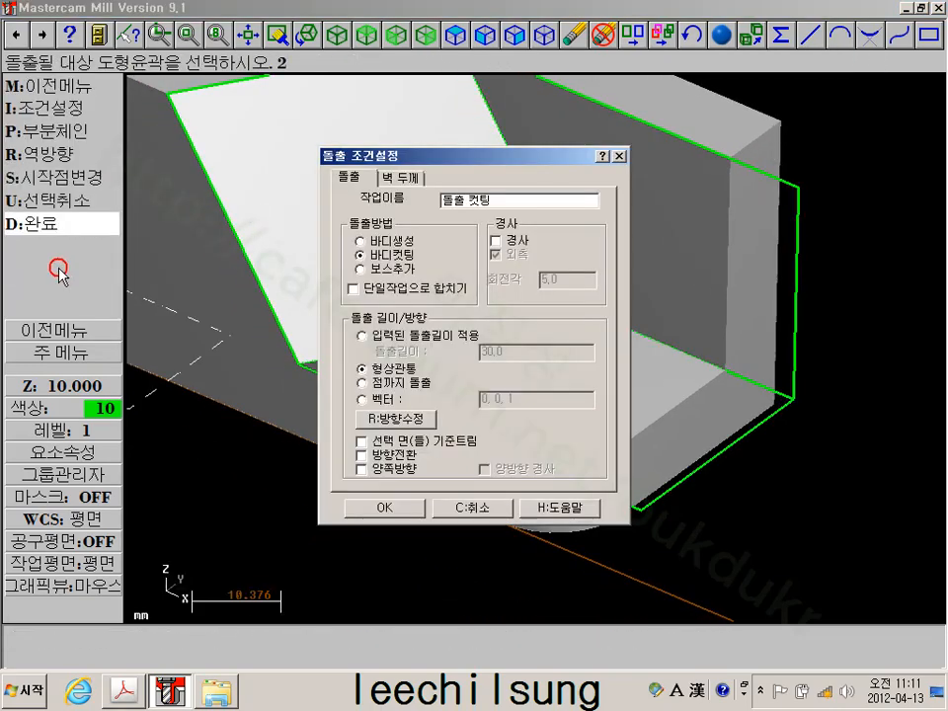
{"action": "left_click", "coordinate": [385, 507]}
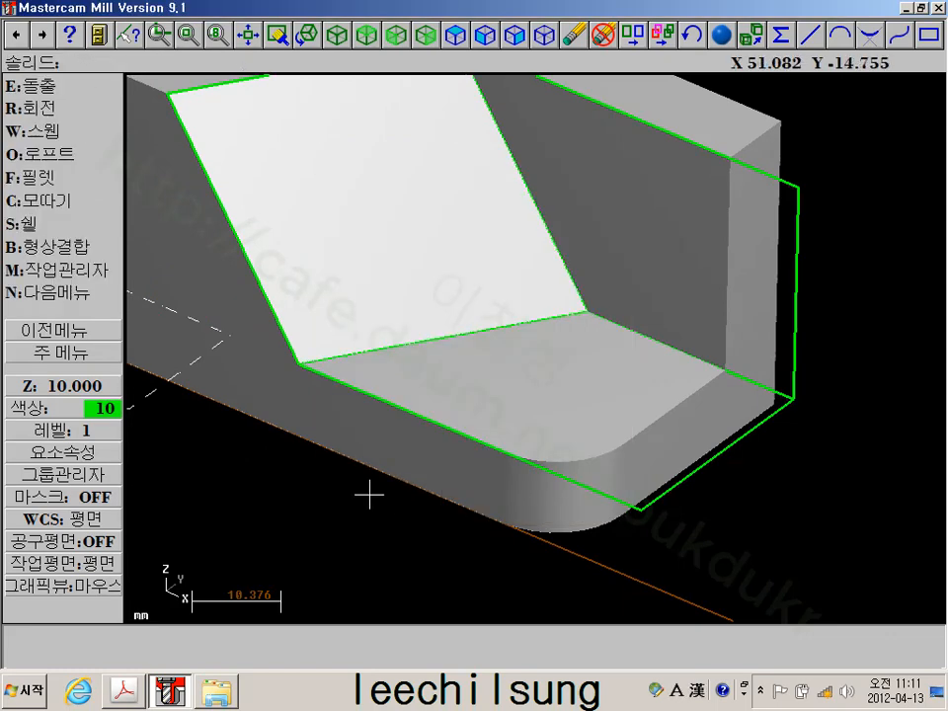
{"action": "middle_click_drag", "start_coordinate": [371, 493], "coordinate": [422, 463]}
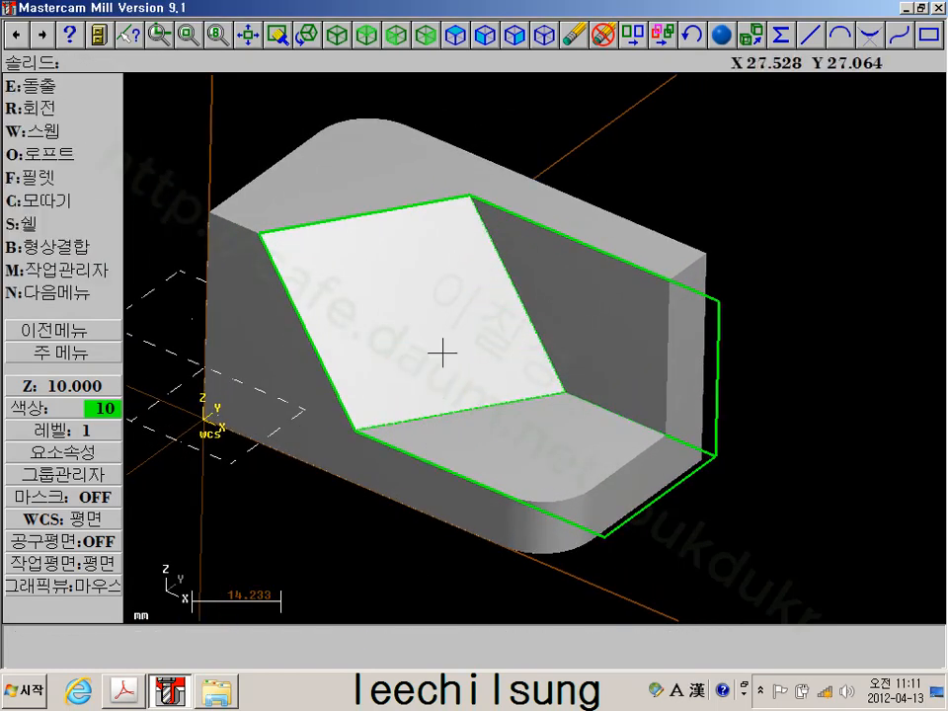
{"action": "scroll", "coordinate": [614, 423], "scroll_direction": "up", "scroll_amount": 4}
{"action": "middle_click_drag", "start_coordinate": [597, 422], "coordinate": [675, 398]}
{"action": "scroll", "coordinate": [675, 398], "scroll_direction": "down", "scroll_amount": 1}
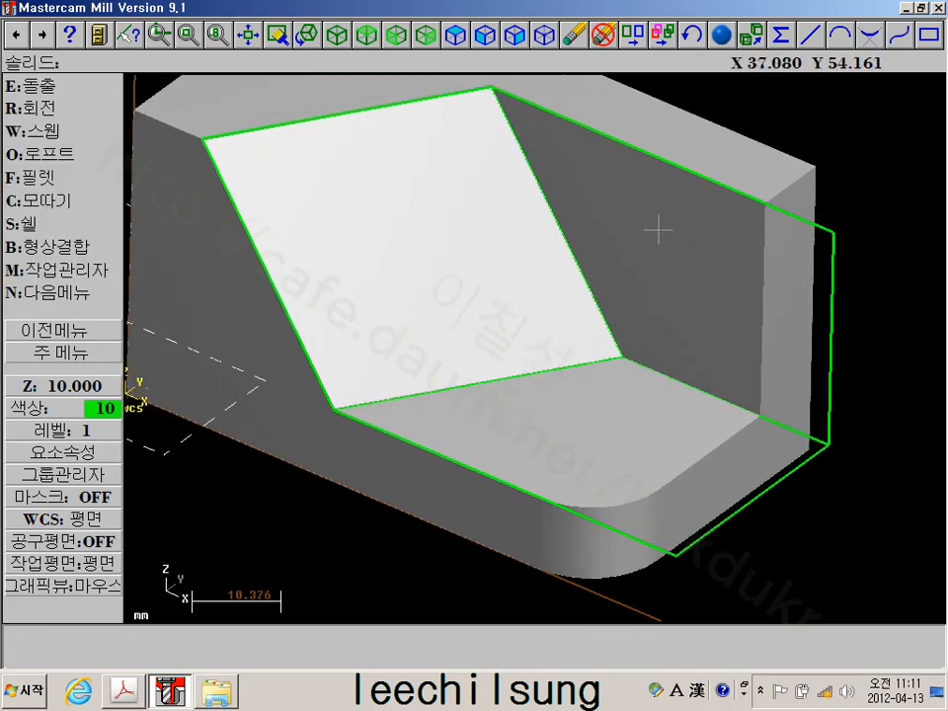
{"action": "scroll", "coordinate": [657, 231], "scroll_direction": "down", "scroll_amount": 3}
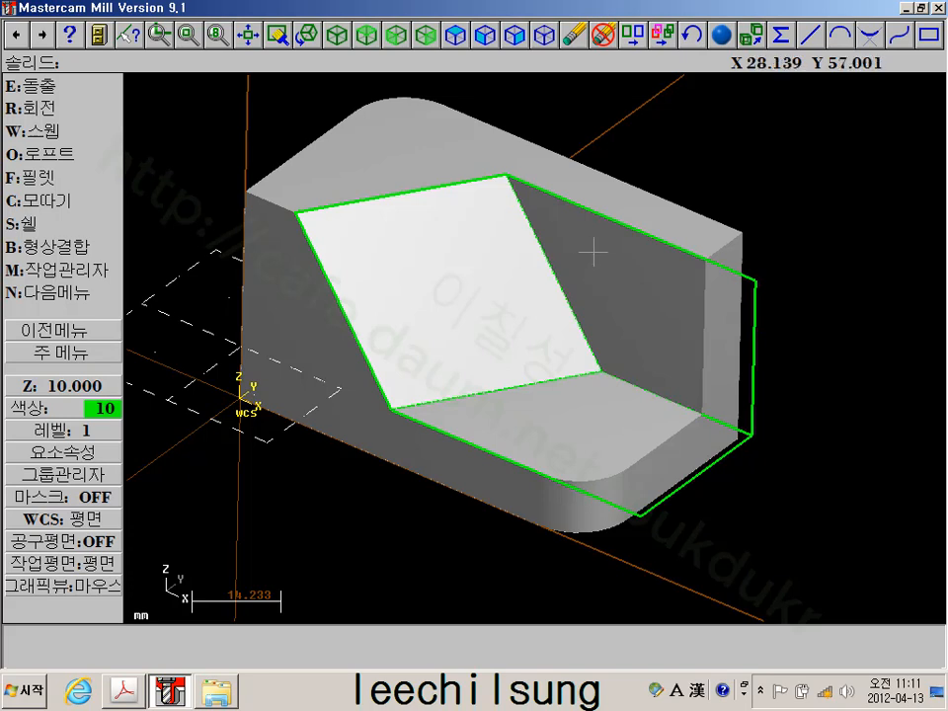
Delete the three extrude cuts (돌출 컷팅) from the solid's operation history and regenerate the whole solid
{"action": "left_click", "coordinate": [63, 352]}
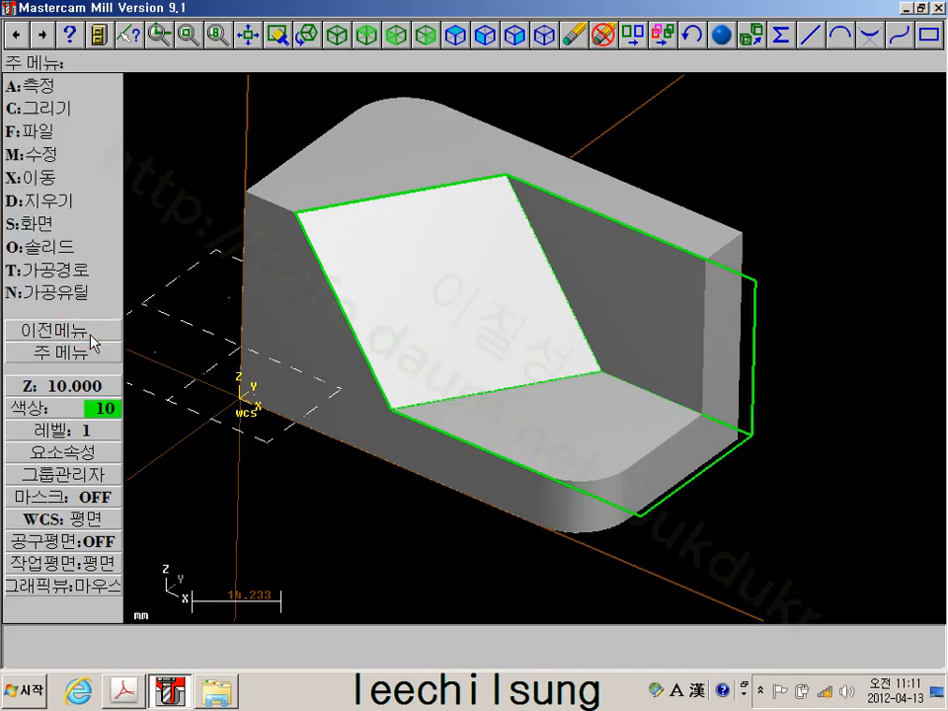
{"action": "left_click", "coordinate": [87, 248]}
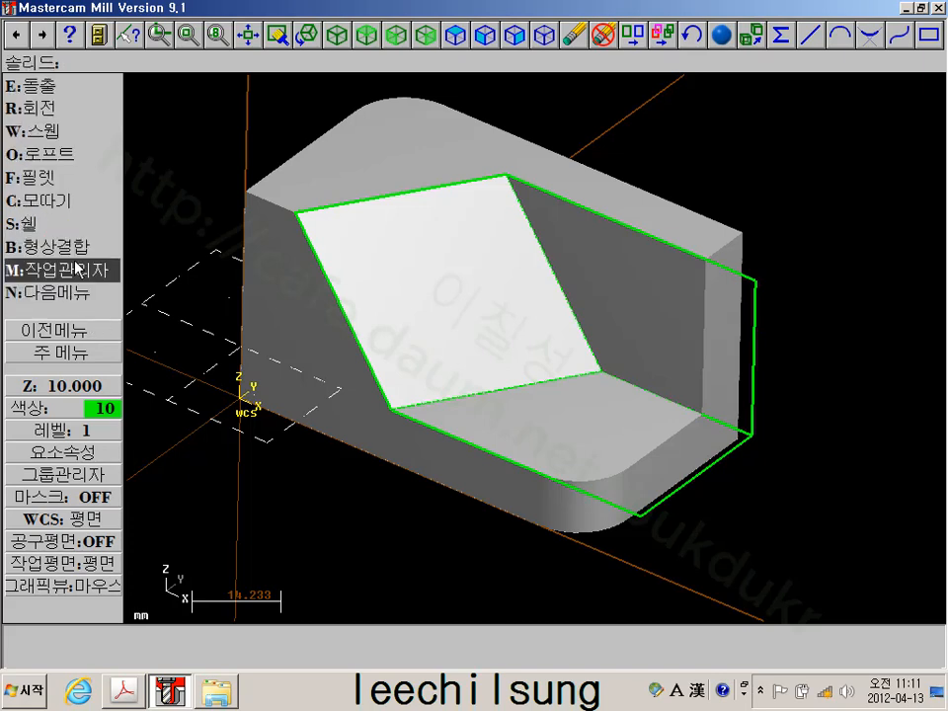
{"action": "left_click", "coordinate": [79, 268]}
{"action": "left_click", "coordinate": [217, 308]}
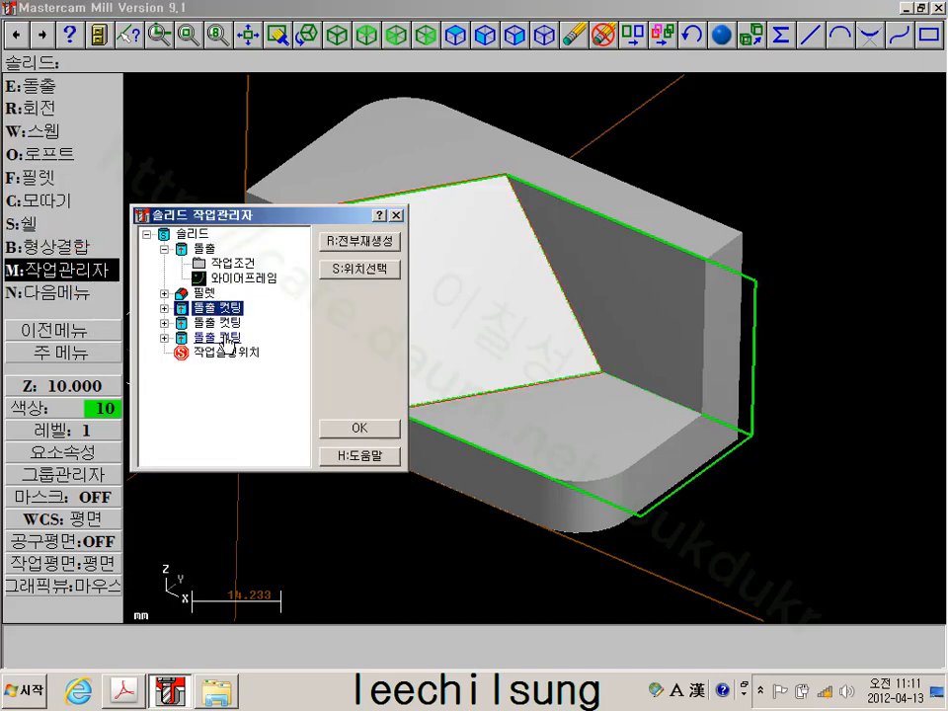
{"action": "left_click", "coordinate": [225, 337], "text": "shift"}
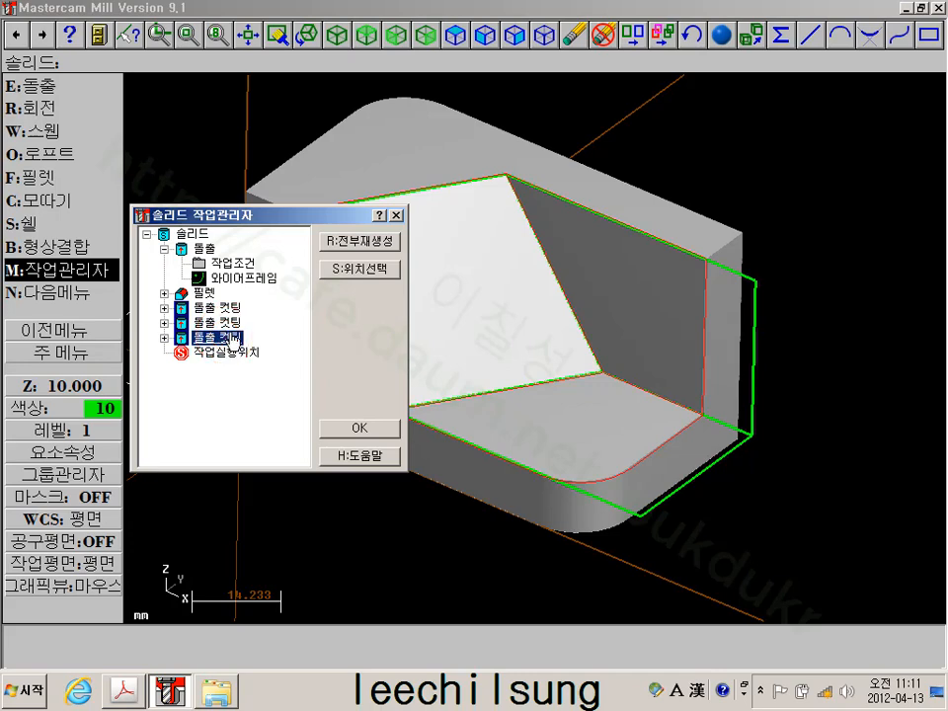
{"action": "key", "text": "Delete"}
{"action": "left_click", "coordinate": [357, 243]}
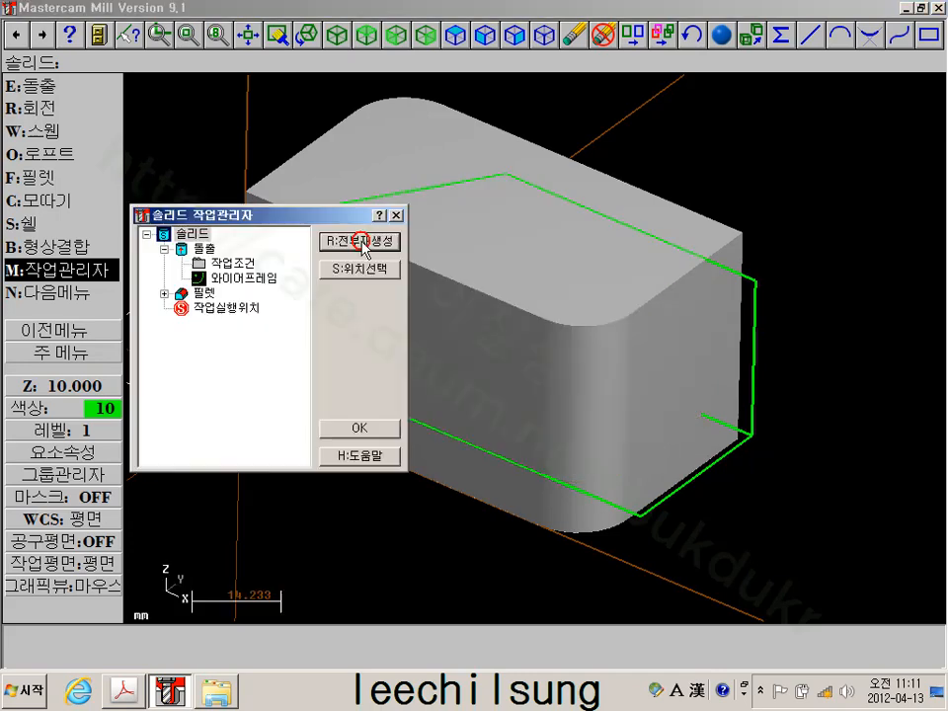
{"action": "left_click", "coordinate": [364, 428]}
Turn off shading to show the rounded block and the profile lines as wireframe
{"action": "scroll", "coordinate": [232, 377], "scroll_direction": "down", "scroll_amount": 2}
{"action": "scroll", "coordinate": [570, 391], "scroll_direction": "up", "scroll_amount": 1}
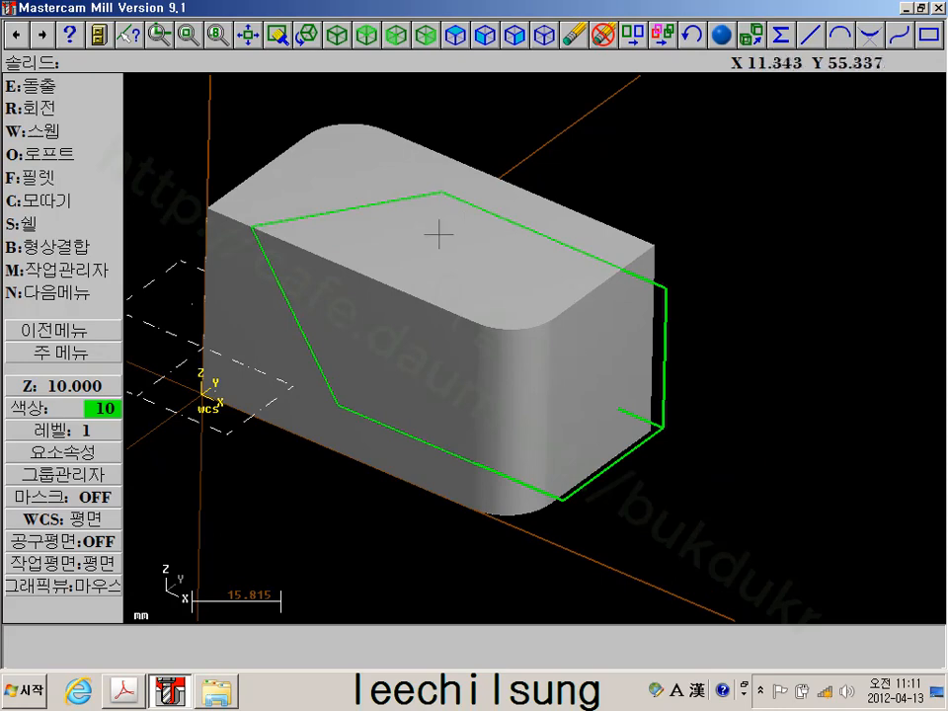
{"action": "key", "text": "alt+s"}
{"action": "scroll", "coordinate": [404, 300], "scroll_direction": "up", "scroll_amount": 2}
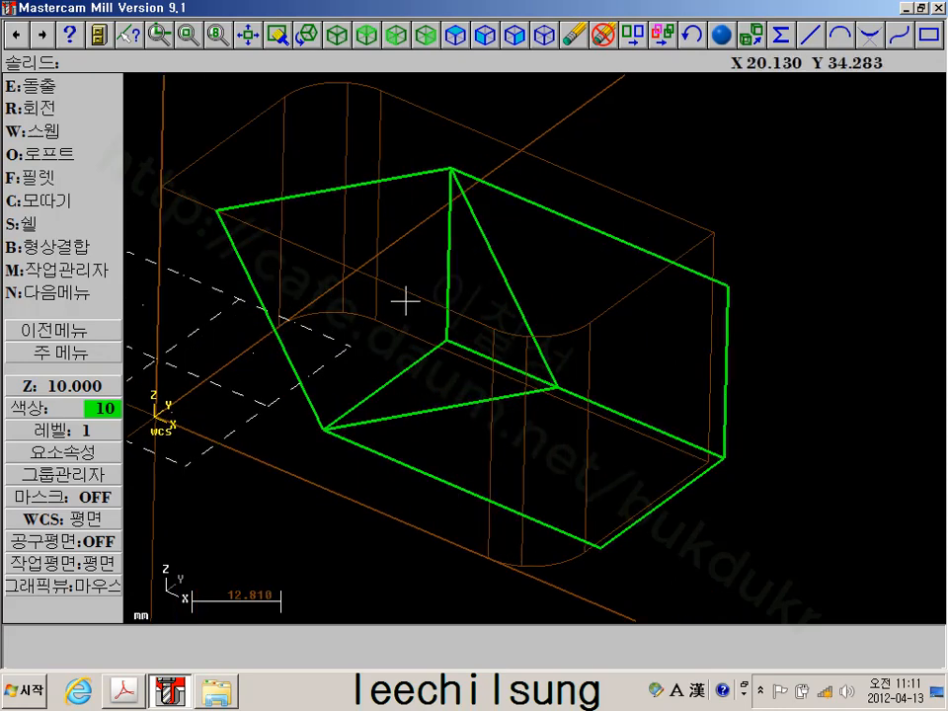
Delete the horizontal rectangle's original full-length rear edge and the inner edges of both the horizontal and vertical rectangles
{"action": "left_click", "coordinate": [70, 352]}
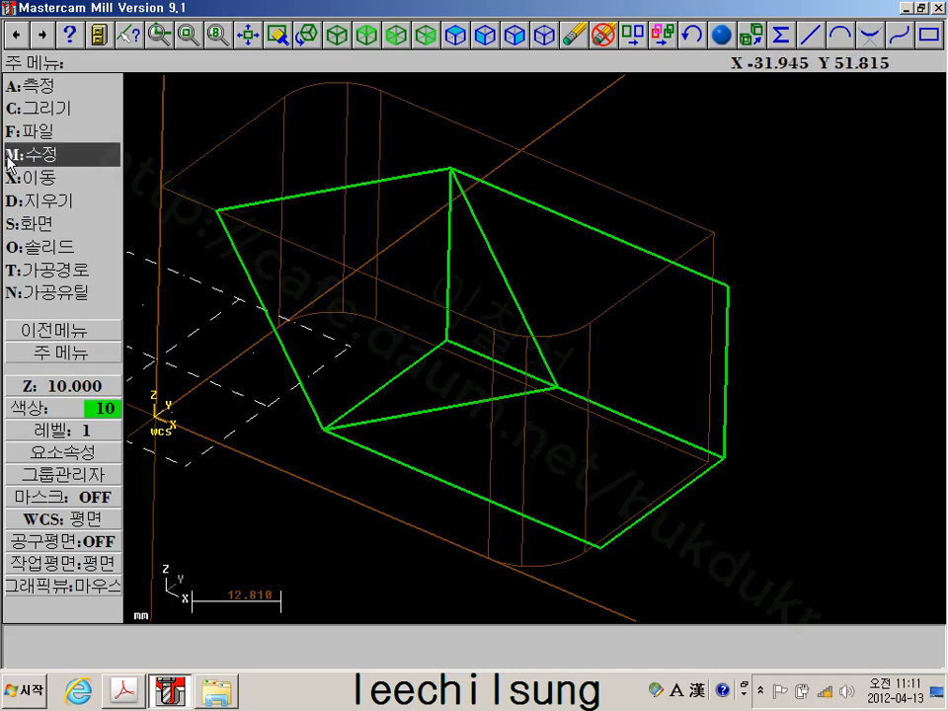
{"action": "left_click", "coordinate": [77, 204]}
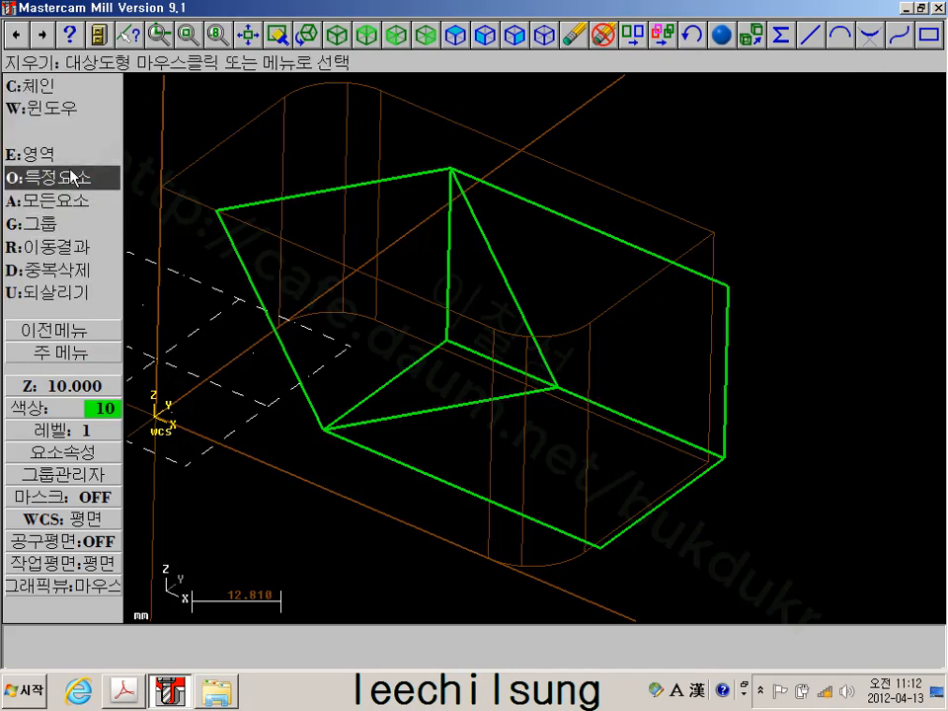
{"action": "left_click", "coordinate": [74, 178]}
{"action": "left_click", "coordinate": [108, 103]}
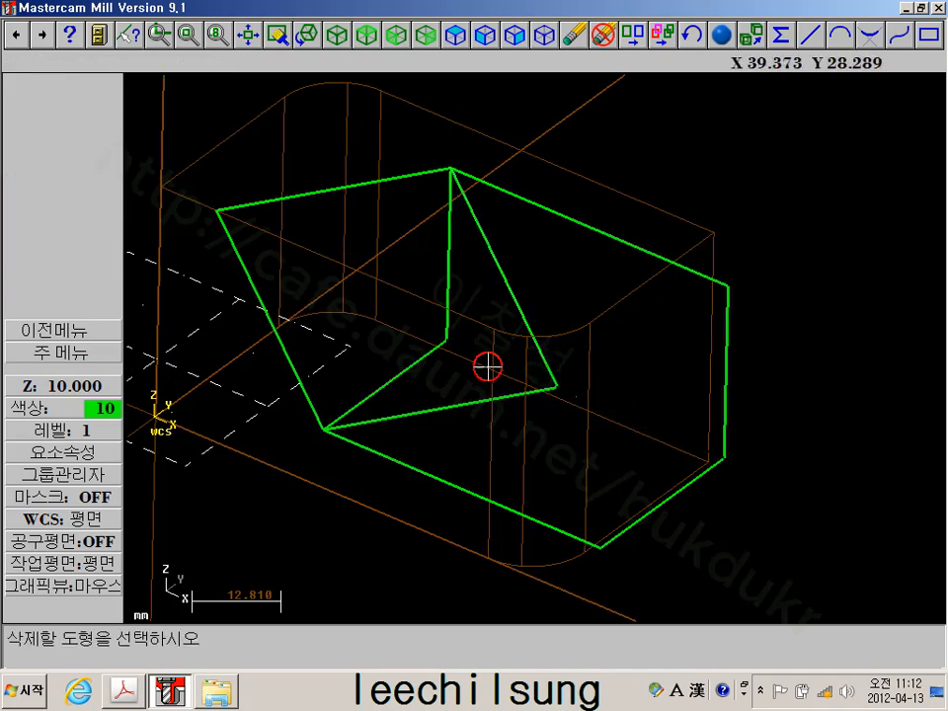
{"action": "left_click", "coordinate": [449, 296]}
{"action": "left_click", "coordinate": [449, 363]}
{"action": "middle_click_drag", "start_coordinate": [450, 364], "coordinate": [493, 374]}
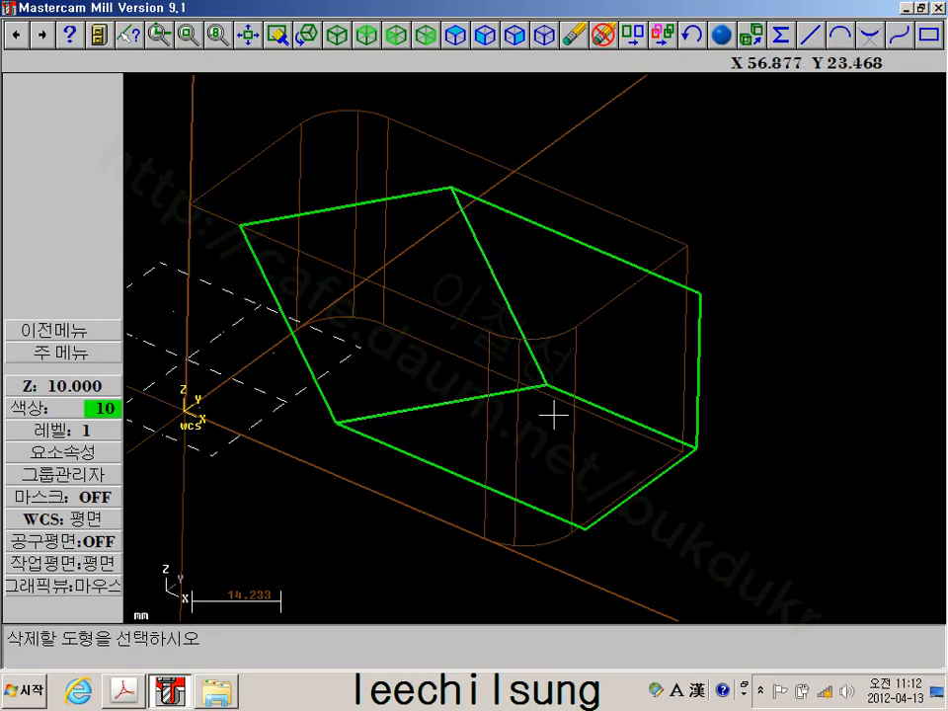
{"action": "middle_click_drag", "start_coordinate": [550, 423], "coordinate": [464, 345]}
{"action": "middle_click_drag", "start_coordinate": [494, 207], "coordinate": [487, 247], "text": "shift"}
{"action": "left_click", "coordinate": [54, 352]}
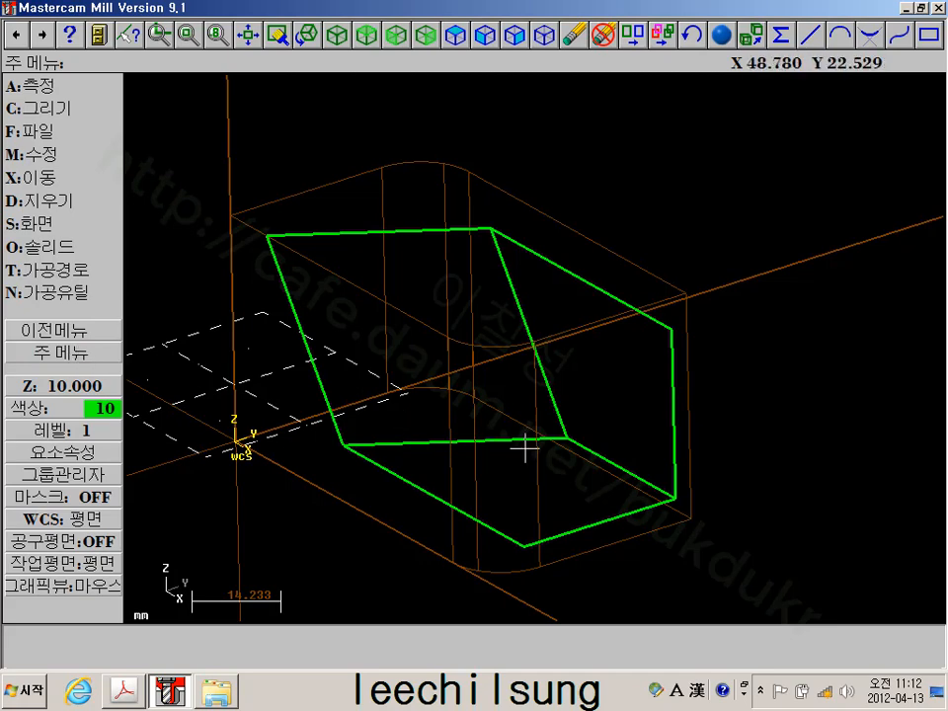
{"action": "middle_click_drag", "start_coordinate": [524, 448], "coordinate": [539, 417], "text": "shift"}
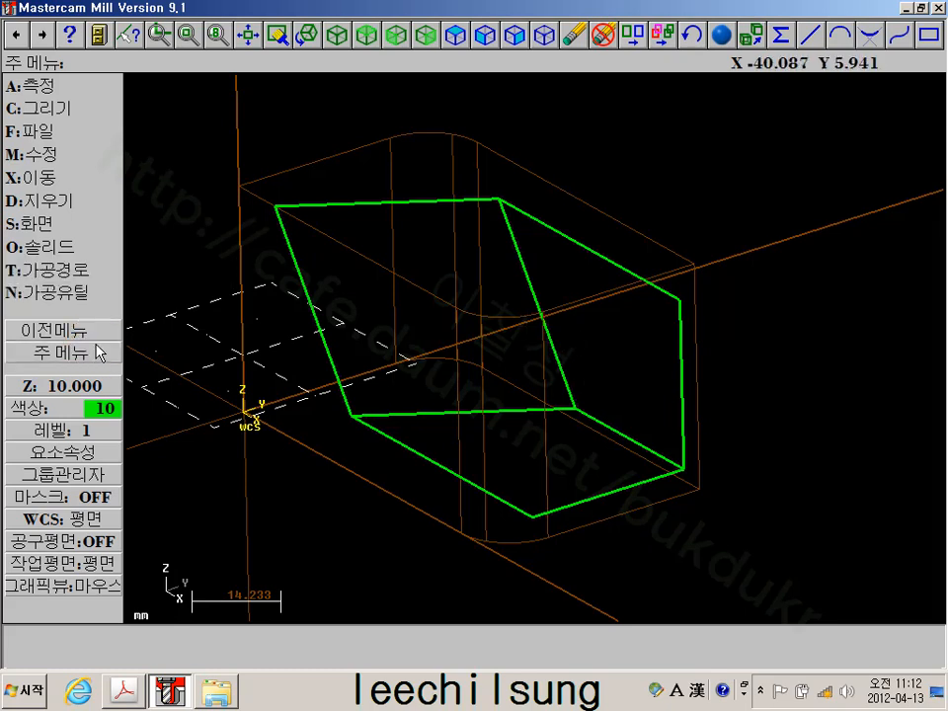
Set the drawing colour to 11 (cyan) and create a flat boundary surface (평면외곽) inside the slanted four-sided profile
{"action": "left_click", "coordinate": [87, 407]}
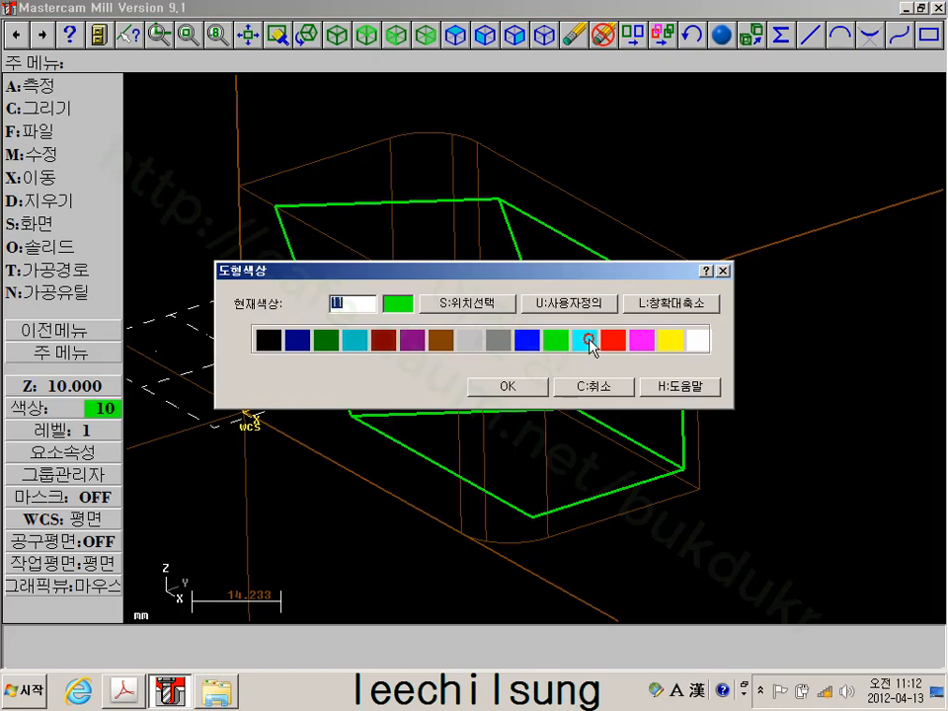
{"action": "left_click", "coordinate": [507, 386]}
{"action": "left_click", "coordinate": [63, 108]}
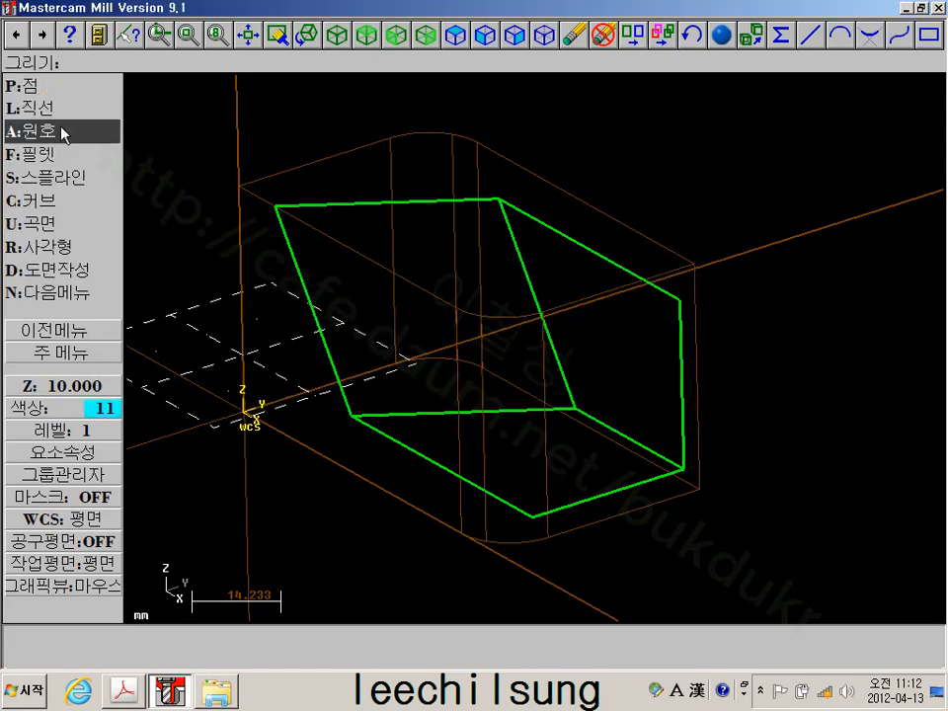
{"action": "left_click", "coordinate": [55, 225]}
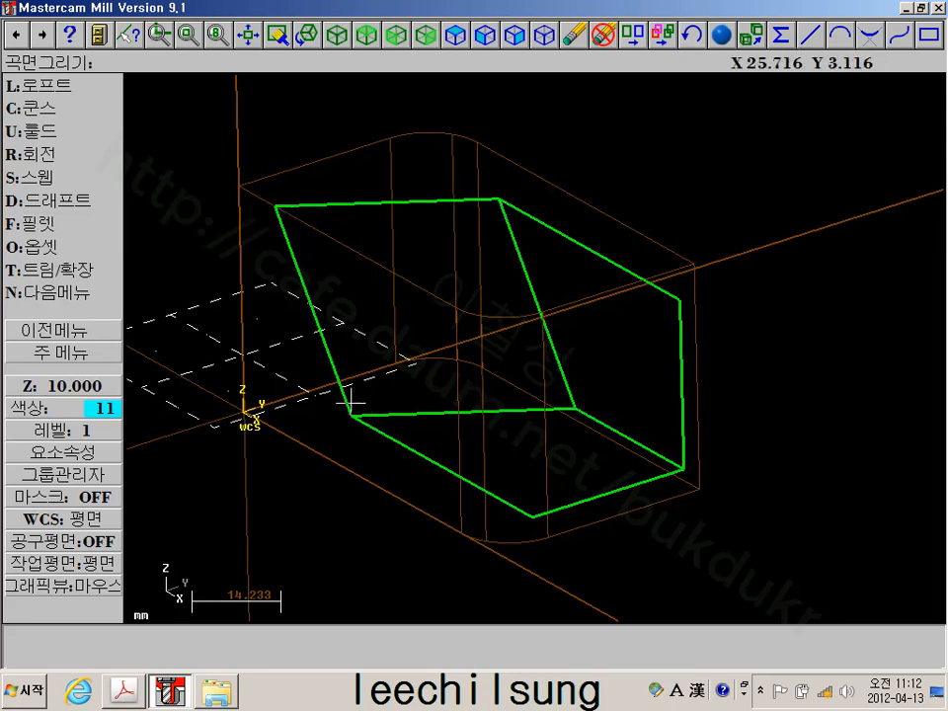
{"action": "left_click", "coordinate": [78, 272]}
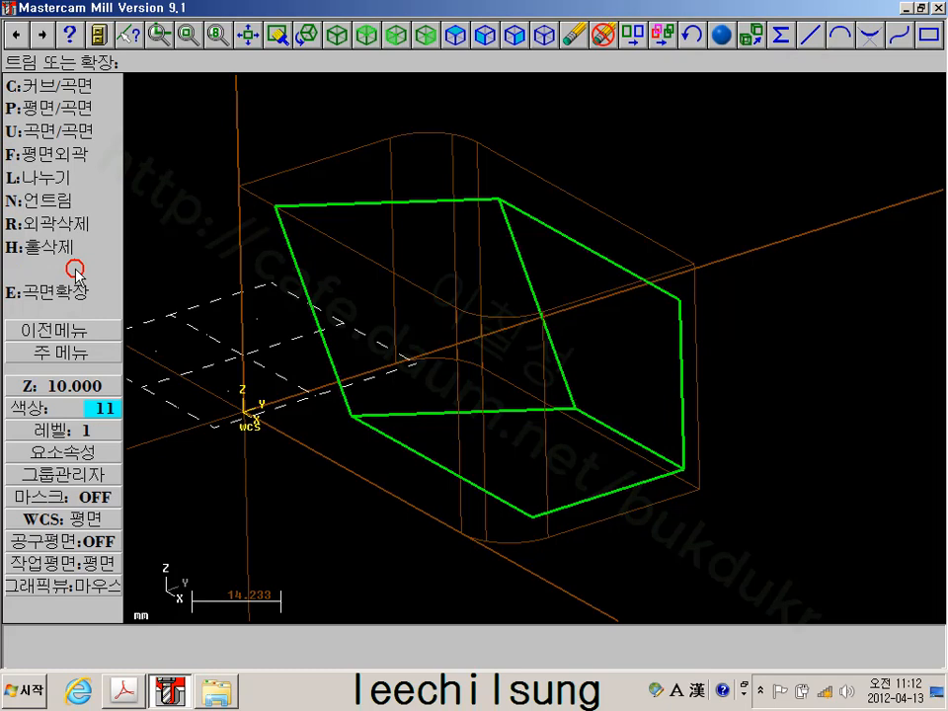
{"action": "left_click", "coordinate": [71, 158]}
{"action": "left_click", "coordinate": [40, 85]}
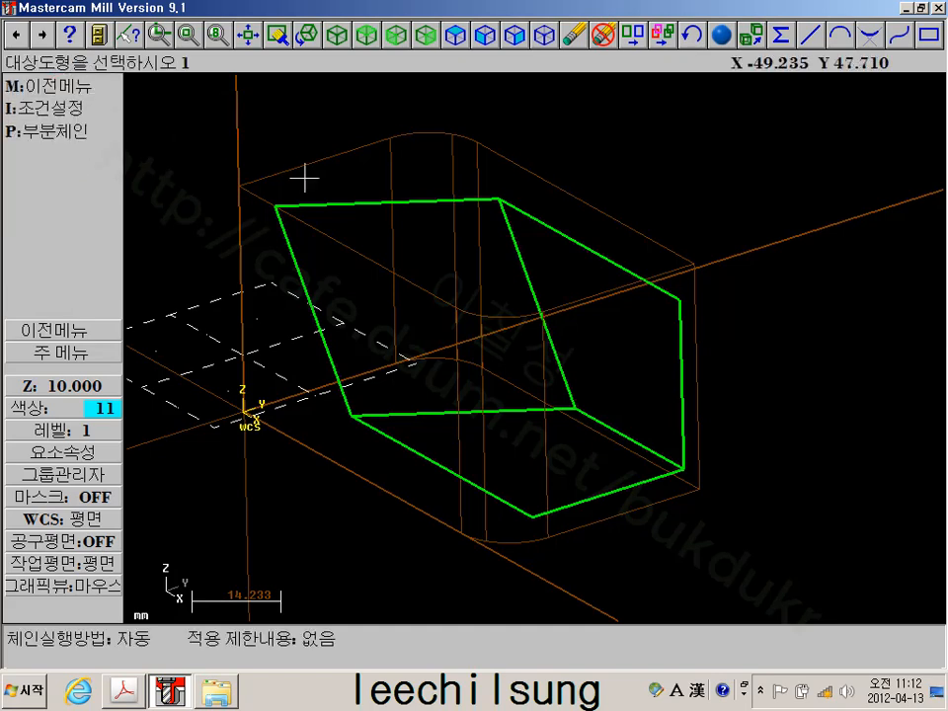
{"action": "left_click", "coordinate": [319, 204]}
{"action": "left_click", "coordinate": [401, 411]}
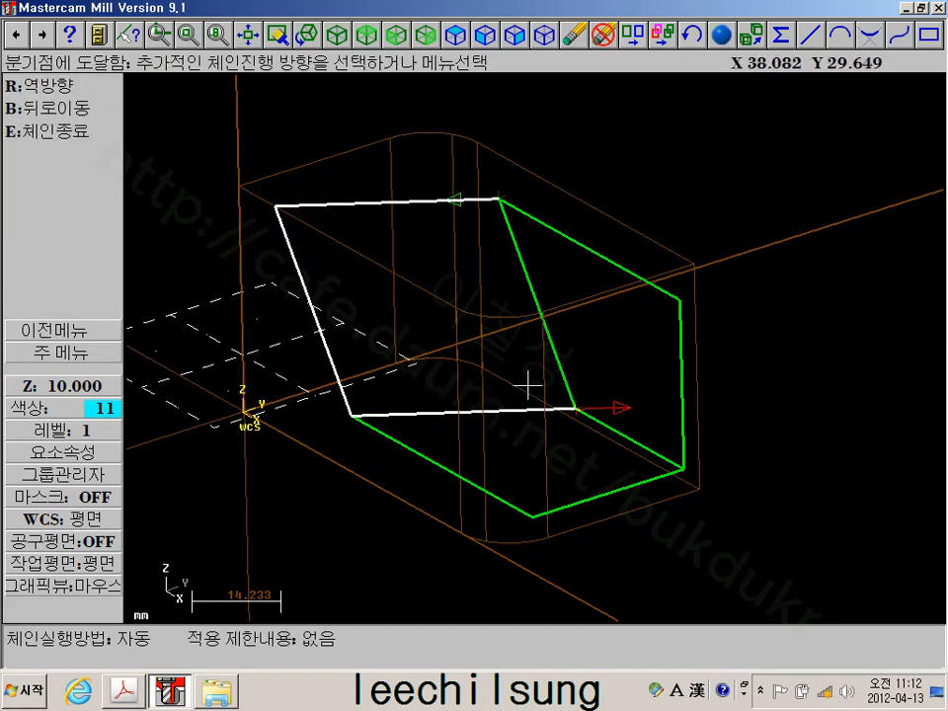
{"action": "left_click", "coordinate": [563, 386]}
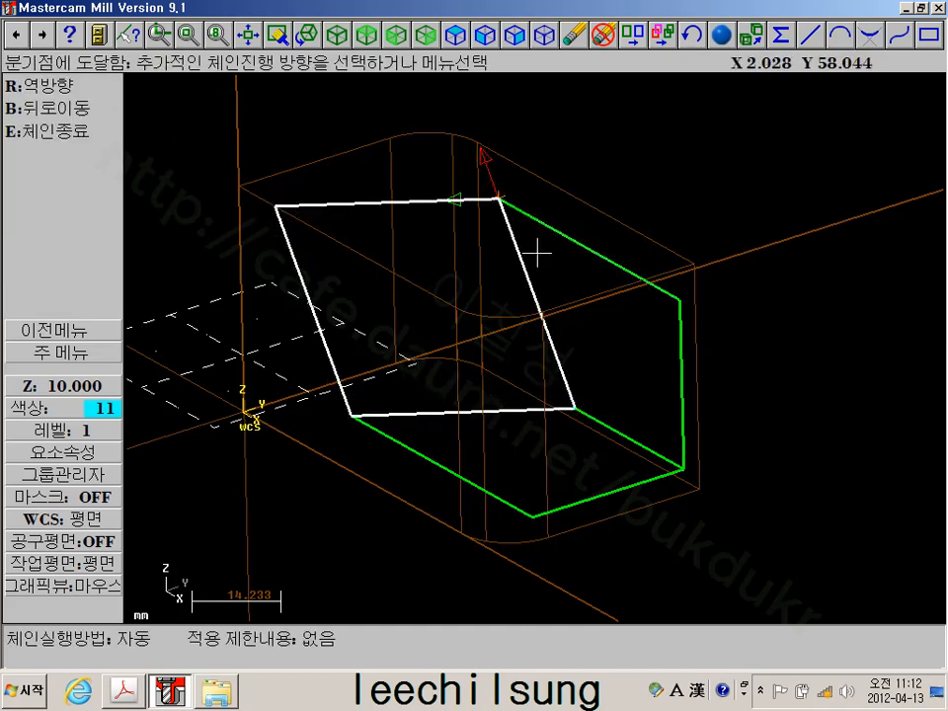
{"action": "left_click", "coordinate": [37, 134]}
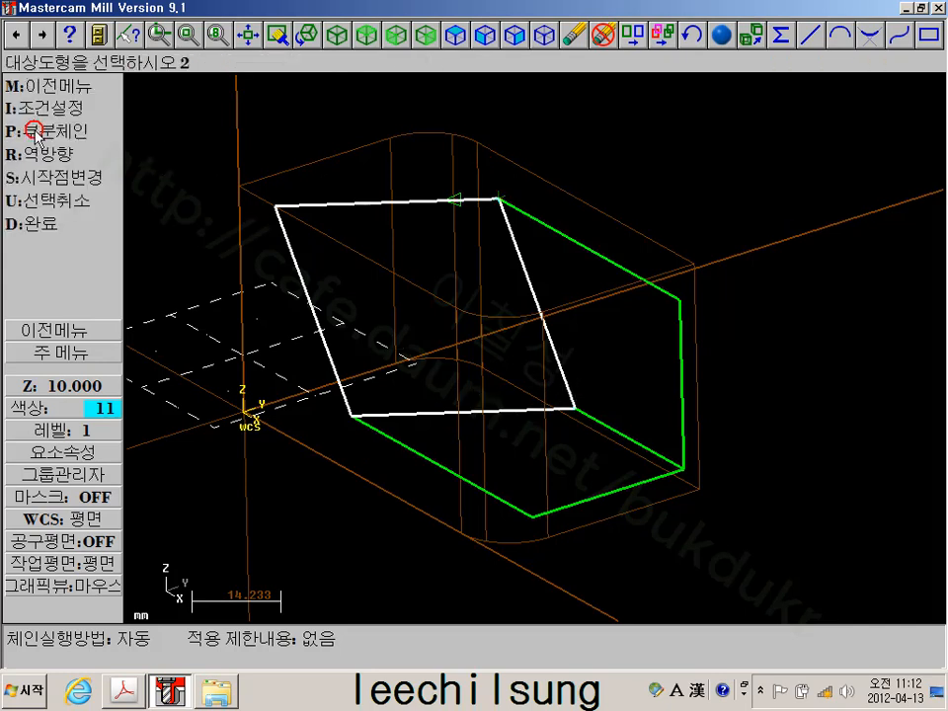
{"action": "left_click", "coordinate": [46, 226]}
{"action": "left_click", "coordinate": [51, 268]}
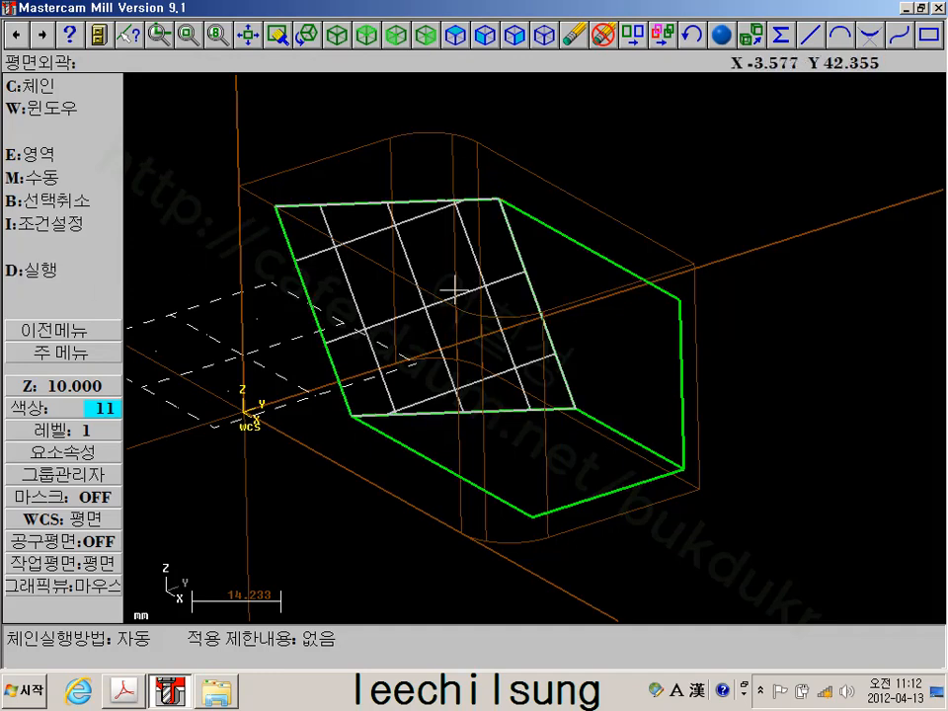
Create a flat boundary surface from the chained vertical profile beside the slanted surface
{"action": "left_click", "coordinate": [40, 86]}
{"action": "left_click", "coordinate": [506, 202]}
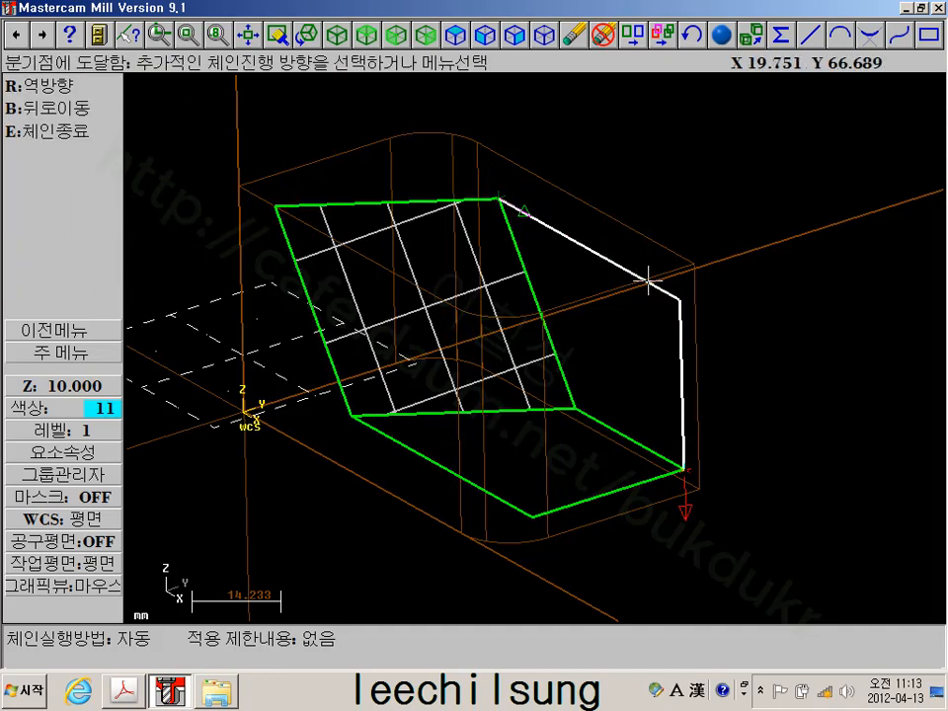
{"action": "left_click", "coordinate": [574, 385]}
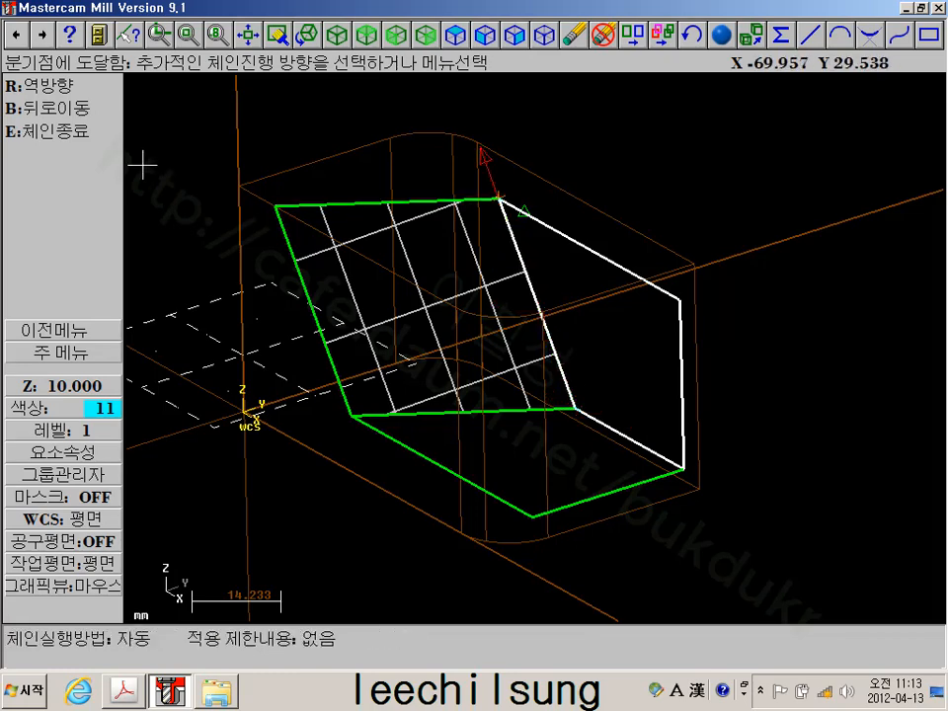
{"action": "left_click", "coordinate": [45, 130]}
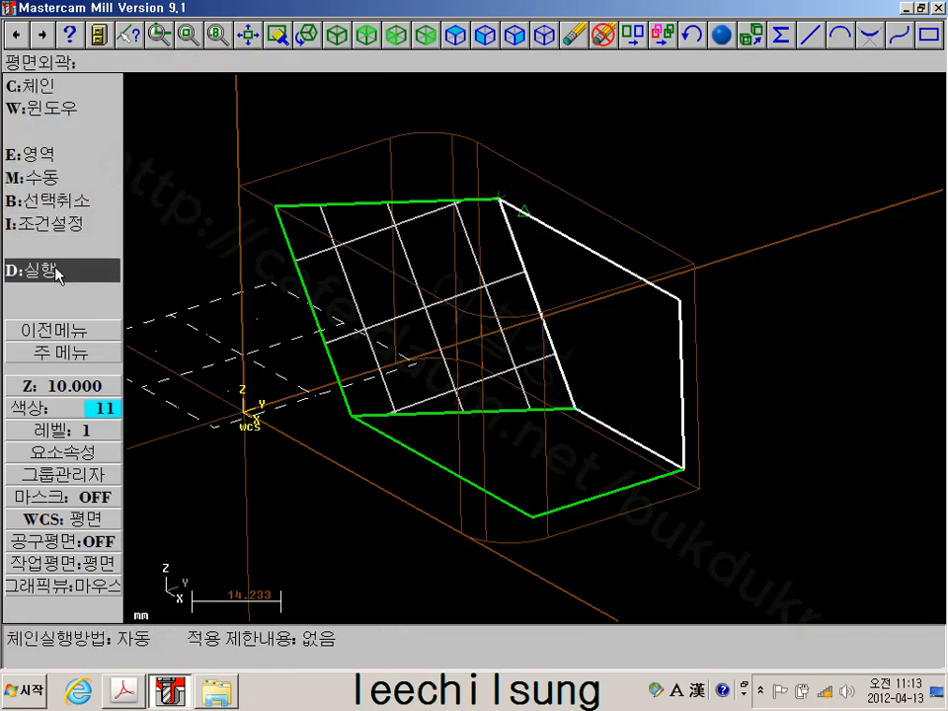
{"action": "left_click", "coordinate": [57, 269]}
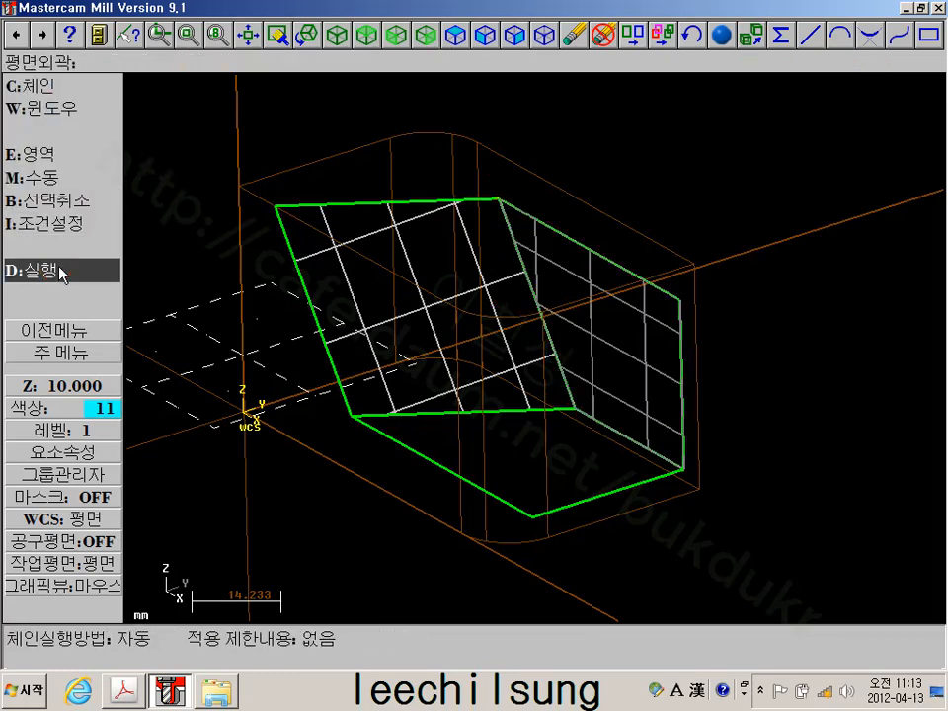
Create a flat boundary surface from the chained horizontal profile at the foot of the slanted surface
{"action": "left_click", "coordinate": [30, 86]}
{"action": "left_click", "coordinate": [557, 506]}
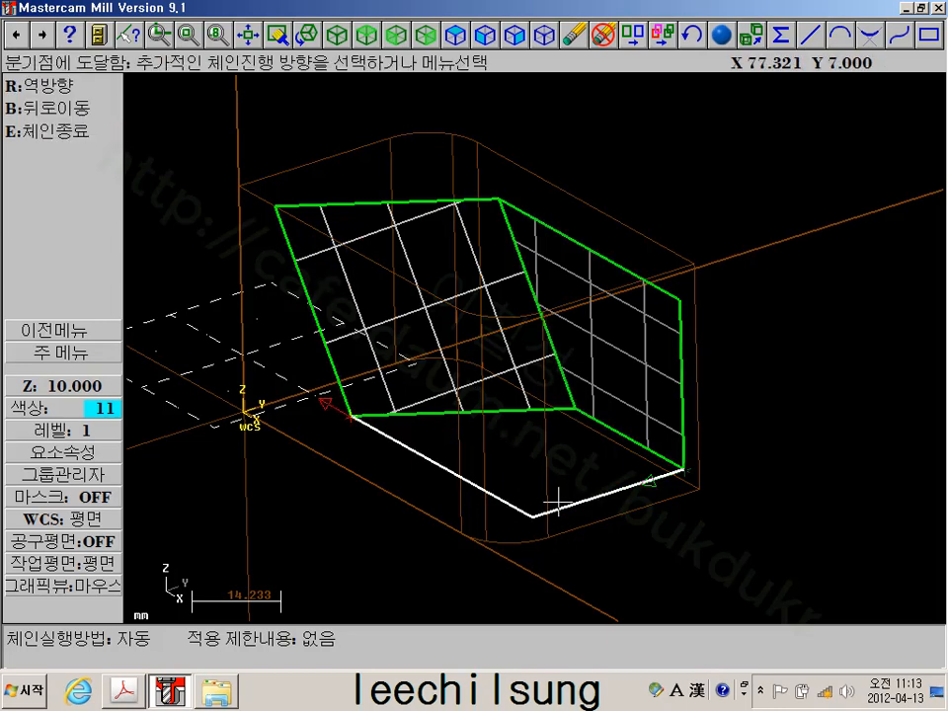
{"action": "left_click", "coordinate": [476, 421]}
{"action": "left_click", "coordinate": [611, 437]}
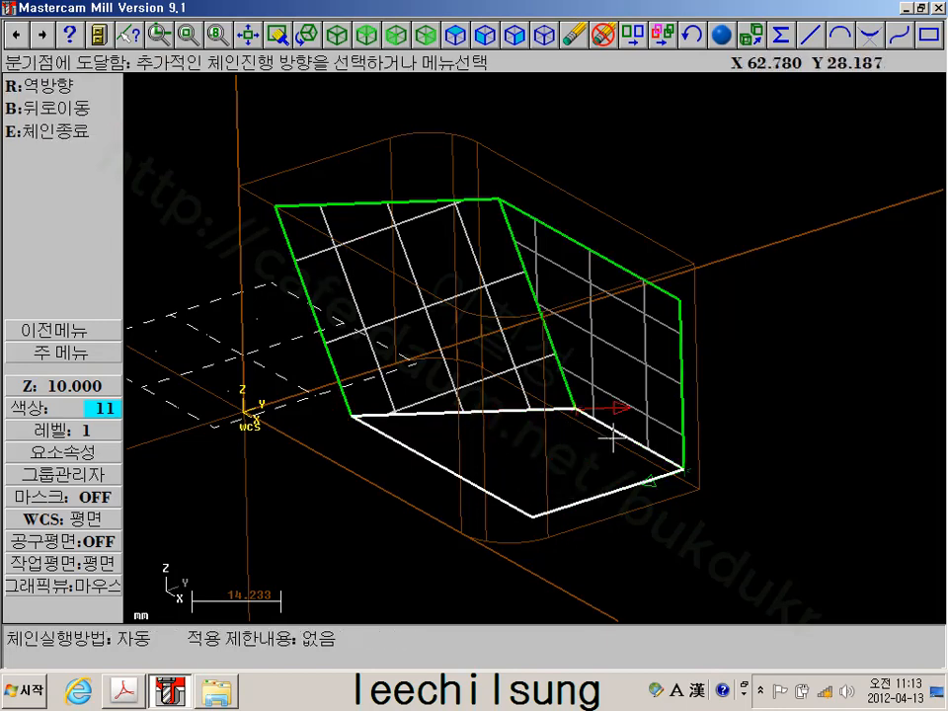
{"action": "left_click", "coordinate": [69, 133]}
{"action": "left_click", "coordinate": [49, 221]}
{"action": "left_click", "coordinate": [51, 275]}
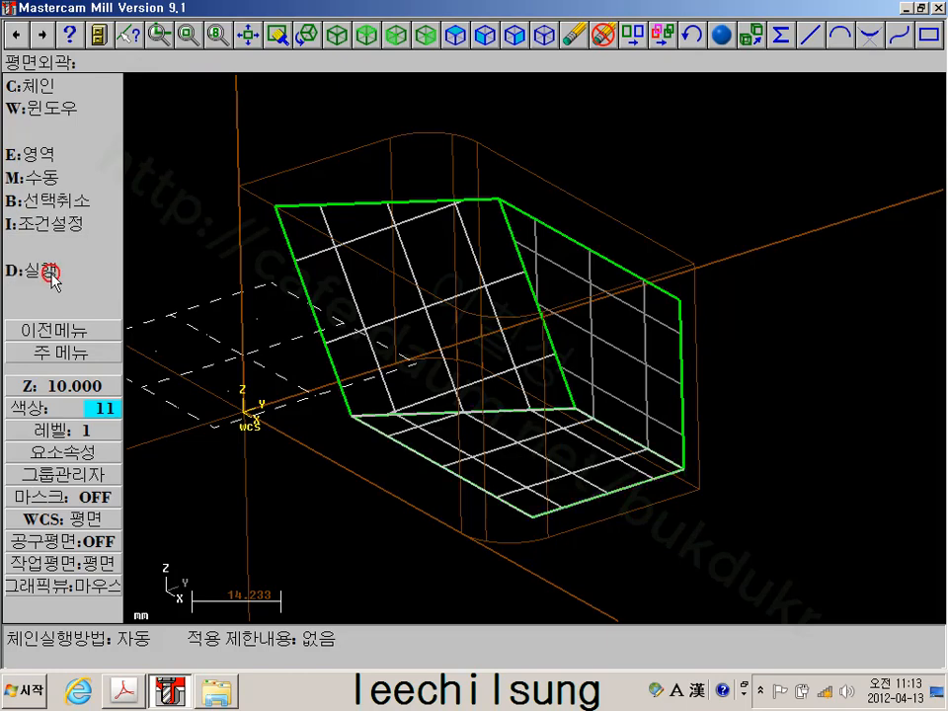
Turn on shading to view the rounded block together with the three flat surfaces
{"action": "scroll", "coordinate": [560, 370], "scroll_direction": "up", "scroll_amount": 1}
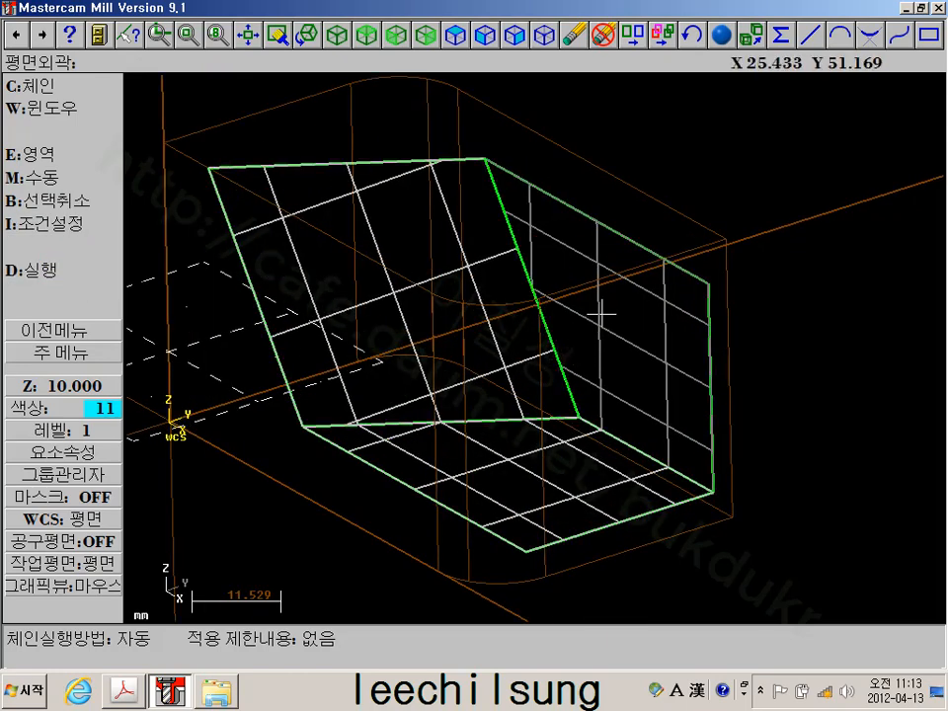
{"action": "left_click", "coordinate": [541, 198]}
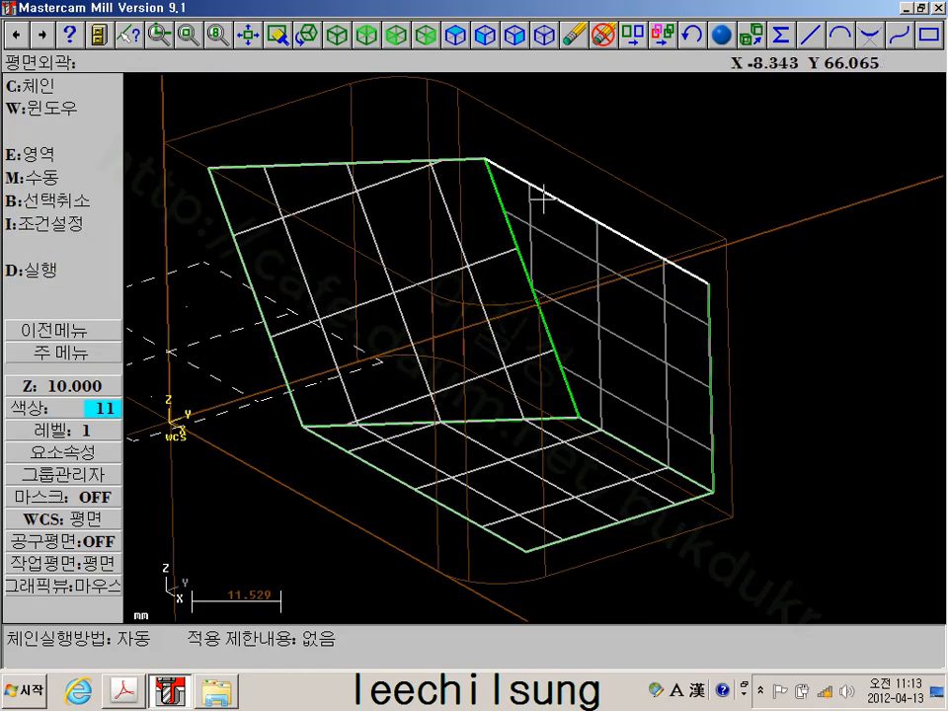
{"action": "key", "text": "alt+s"}
{"action": "scroll", "coordinate": [835, 298], "scroll_direction": "down", "scroll_amount": 1}
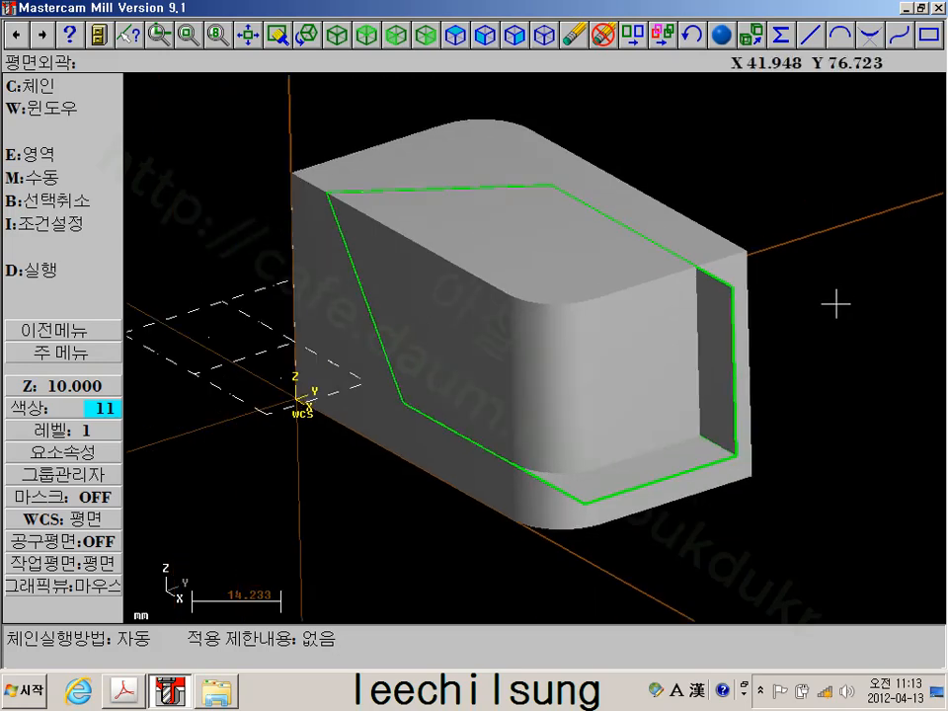
{"action": "mouse_move", "coordinate": [713, 385]}
{"action": "middle_mouse_down"}
{"action": "mouse_move", "coordinate": [713, 360]}
{"action": "mouse_move", "coordinate": [711, 400]}
{"action": "mouse_move", "coordinate": [677, 392]}
{"action": "mouse_move", "coordinate": [755, 374]}
{"action": "mouse_move", "coordinate": [847, 457]}
{"action": "mouse_move", "coordinate": [830, 377]}
{"action": "mouse_move", "coordinate": [778, 396]}
{"action": "middle_mouse_up"}
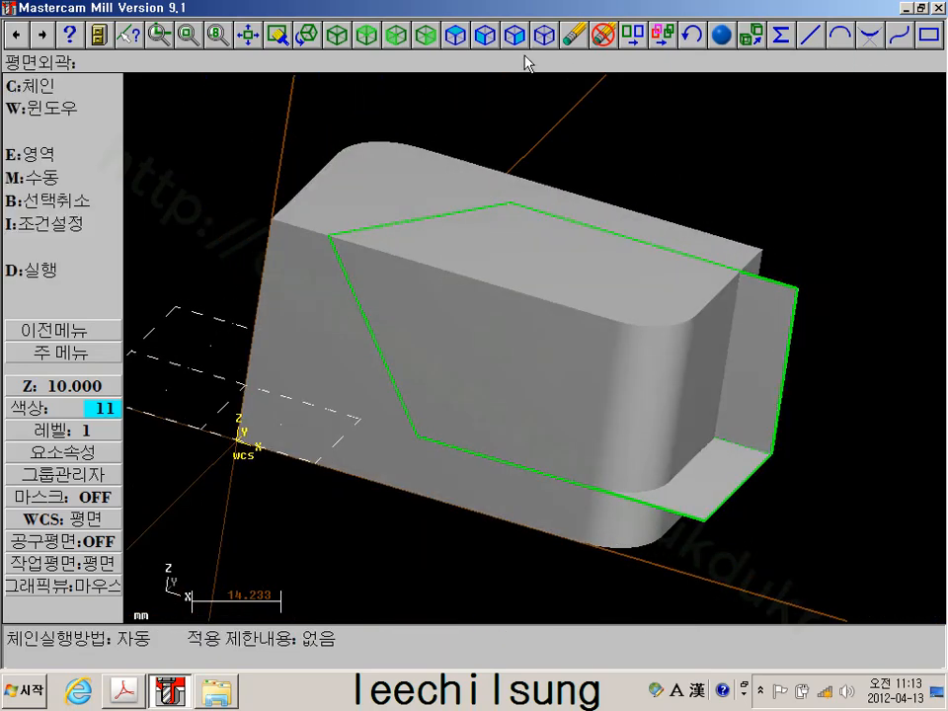
Set the shading to use each entity's own colour (도형 고유색상) instead of the material colour
{"action": "left_click", "coordinate": [723, 37]}
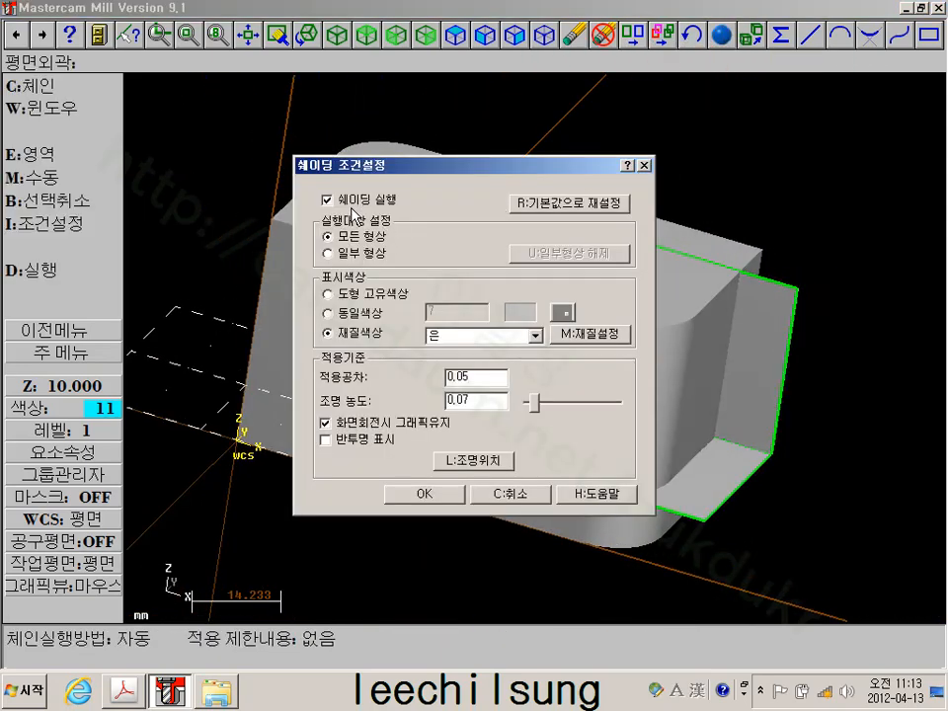
{"action": "left_click", "coordinate": [330, 294]}
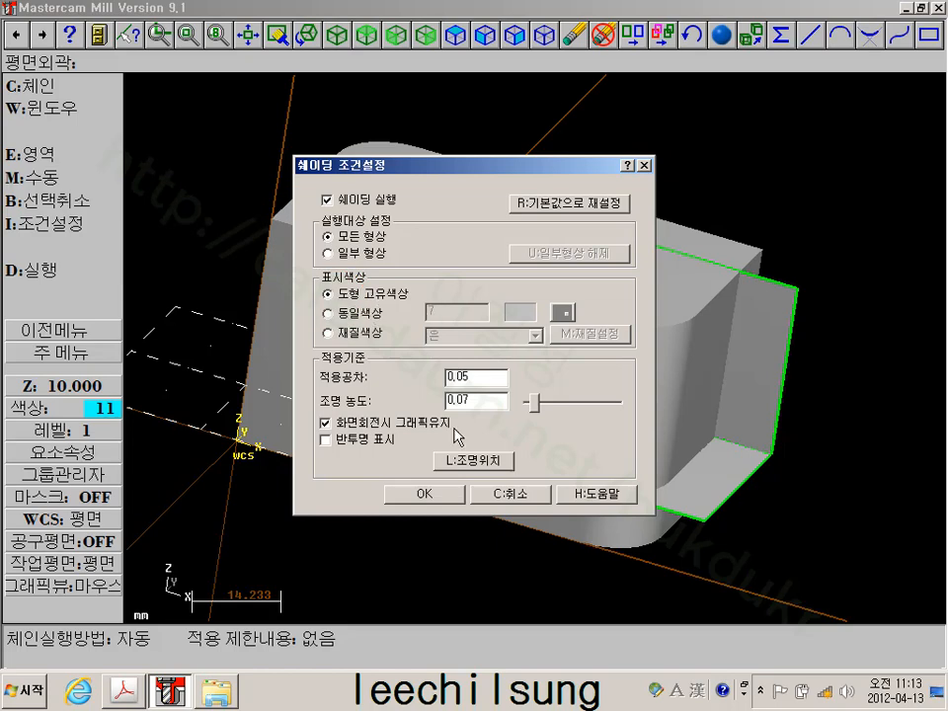
{"action": "left_click", "coordinate": [423, 493]}
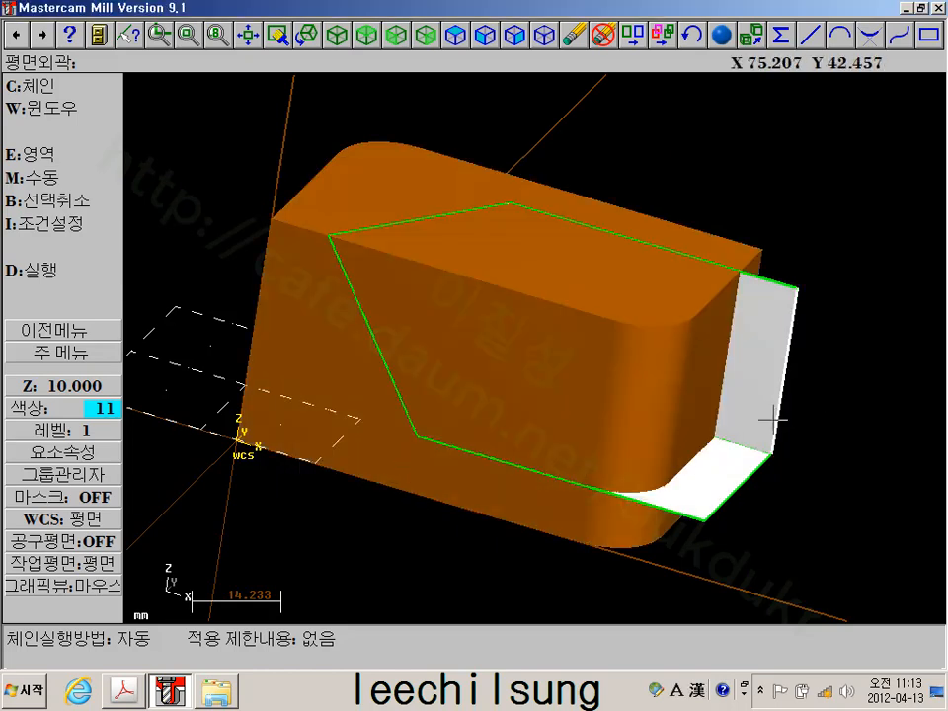
{"action": "mouse_move", "coordinate": [776, 417]}
{"action": "middle_mouse_down"}
{"action": "mouse_move", "coordinate": [713, 437]}
{"action": "mouse_move", "coordinate": [721, 446]}
{"action": "middle_mouse_up"}
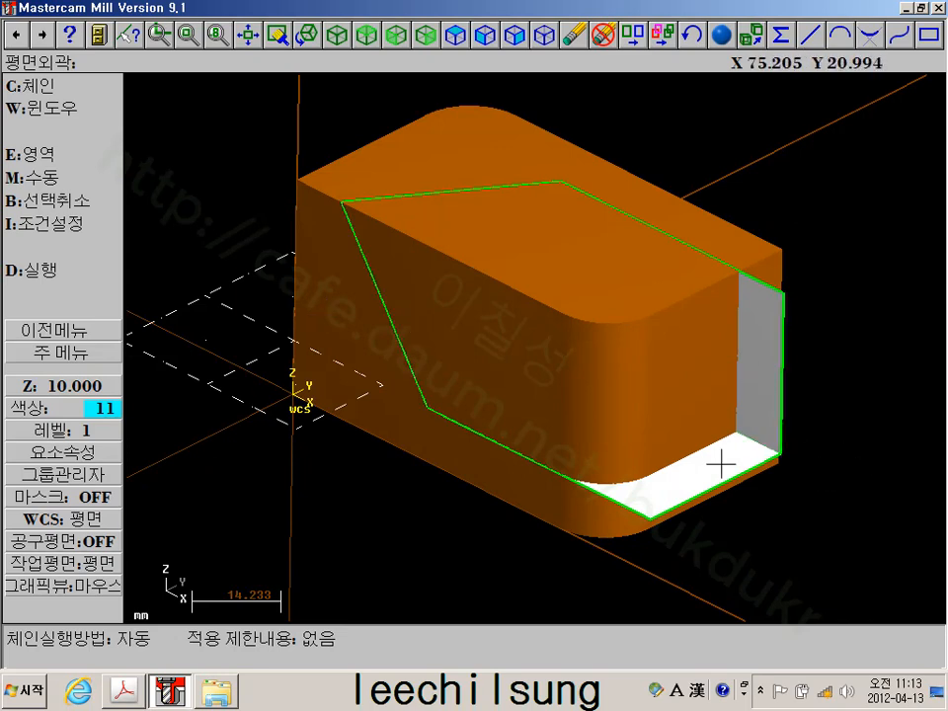
Hide (히든) everything except the surfaces, keeping all surface entities (곡면) on screen
{"action": "left_click", "coordinate": [87, 353]}
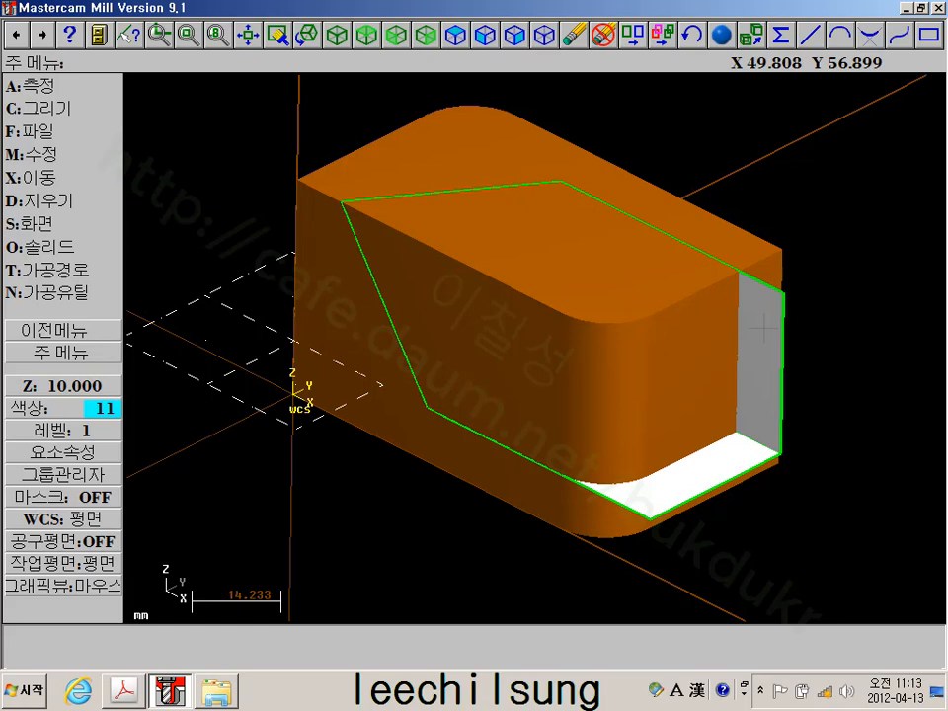
{"action": "left_click", "coordinate": [97, 354]}
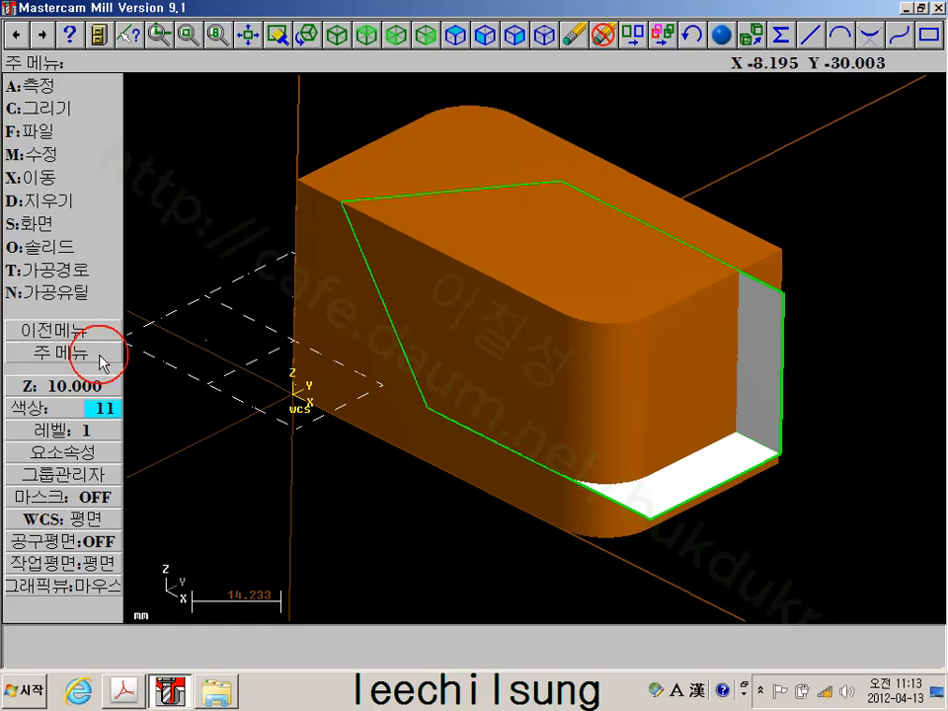
{"action": "left_click", "coordinate": [59, 227]}
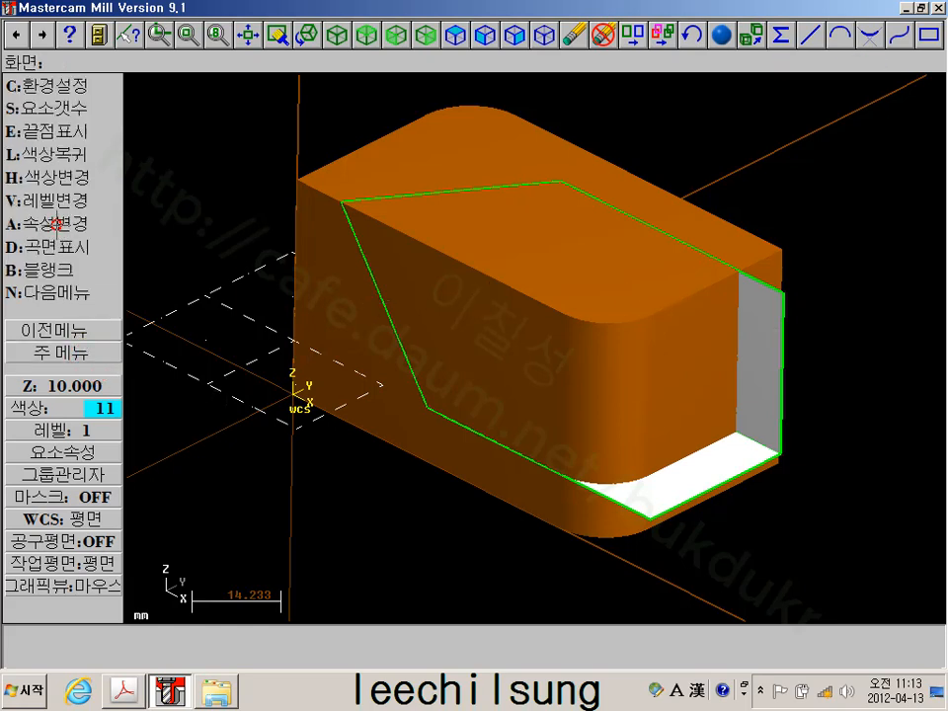
{"action": "left_click", "coordinate": [62, 292]}
{"action": "left_click", "coordinate": [61, 141]}
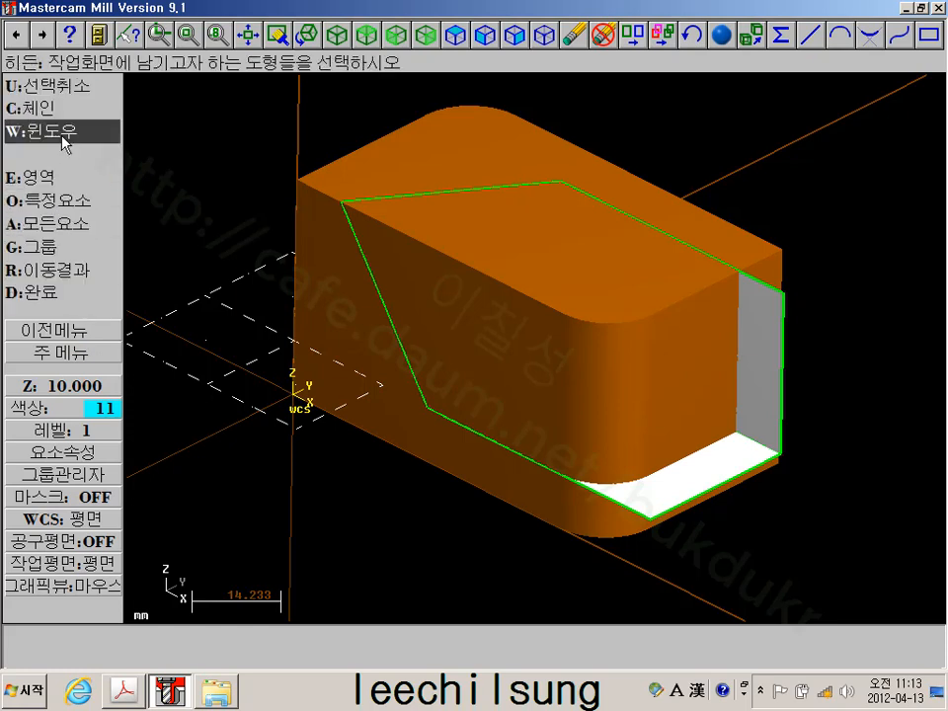
{"action": "left_click", "coordinate": [67, 229]}
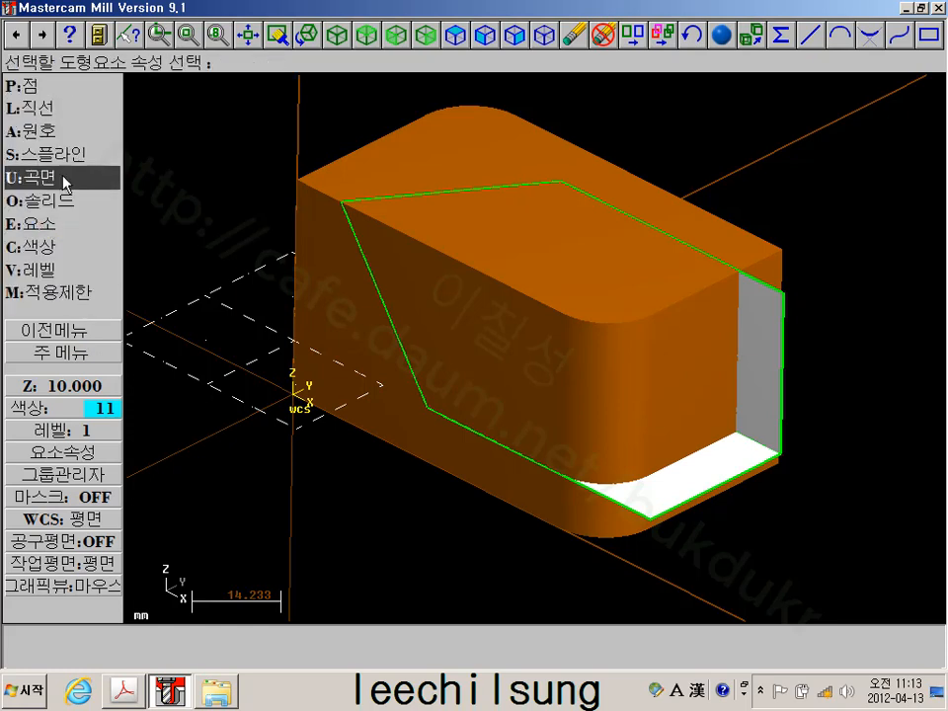
{"action": "left_click", "coordinate": [64, 182]}
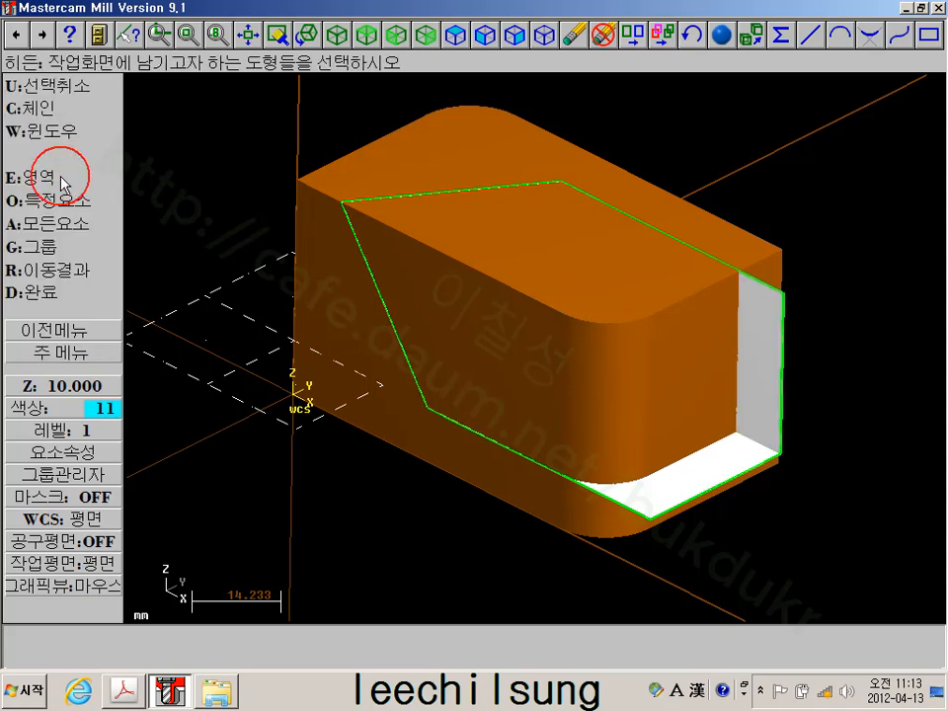
{"action": "left_click", "coordinate": [60, 292]}
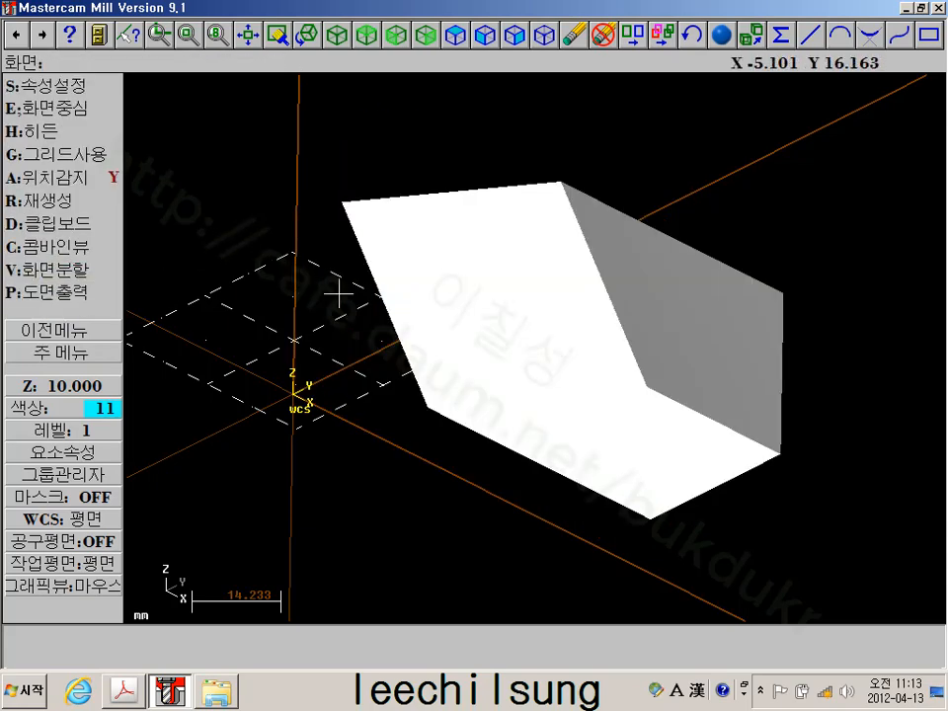
Convert all visible surfaces into a sheet solid (곡면변환) on the current level, deleting the original surfaces (삭제) and creating no edge curves
{"action": "middle_click_drag", "start_coordinate": [496, 362], "coordinate": [534, 212]}
{"action": "left_click", "coordinate": [529, 245]}
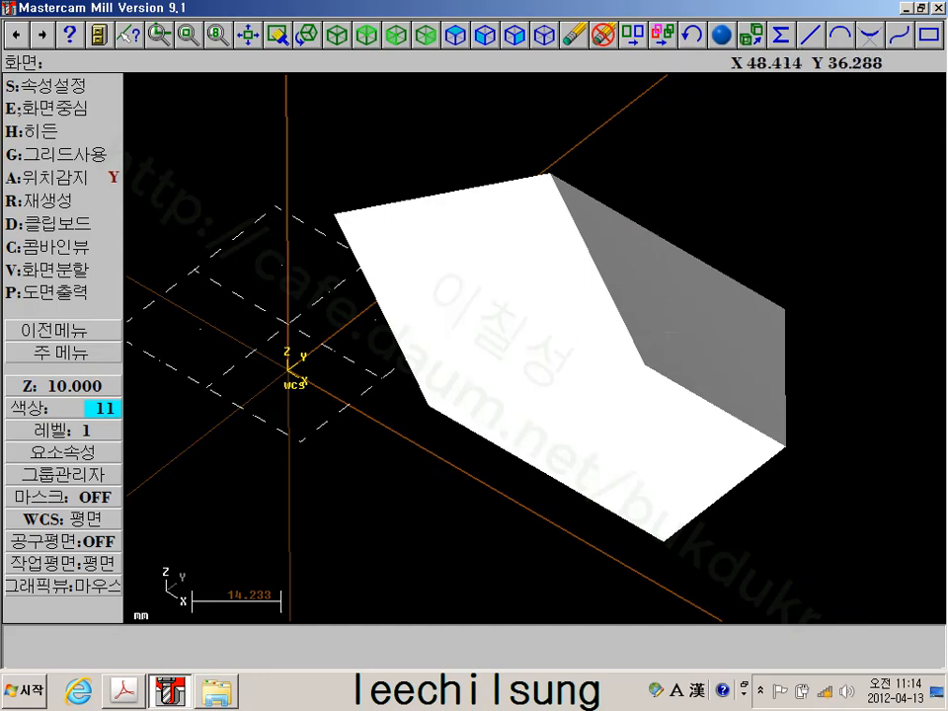
{"action": "scroll", "coordinate": [865, 291], "scroll_direction": "up", "scroll_amount": 1}
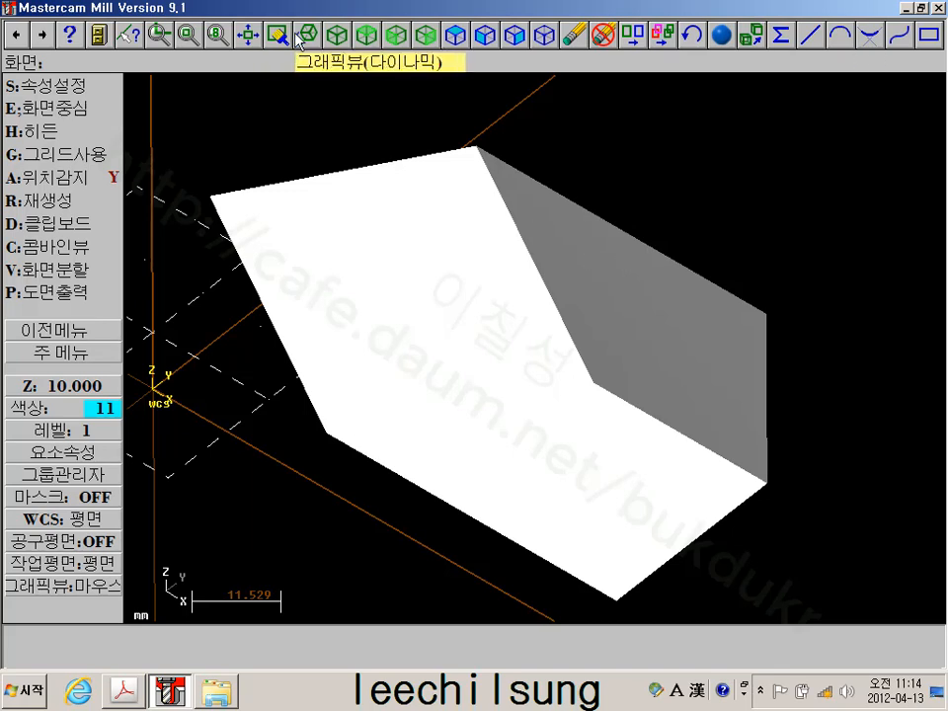
{"action": "left_click", "coordinate": [71, 353]}
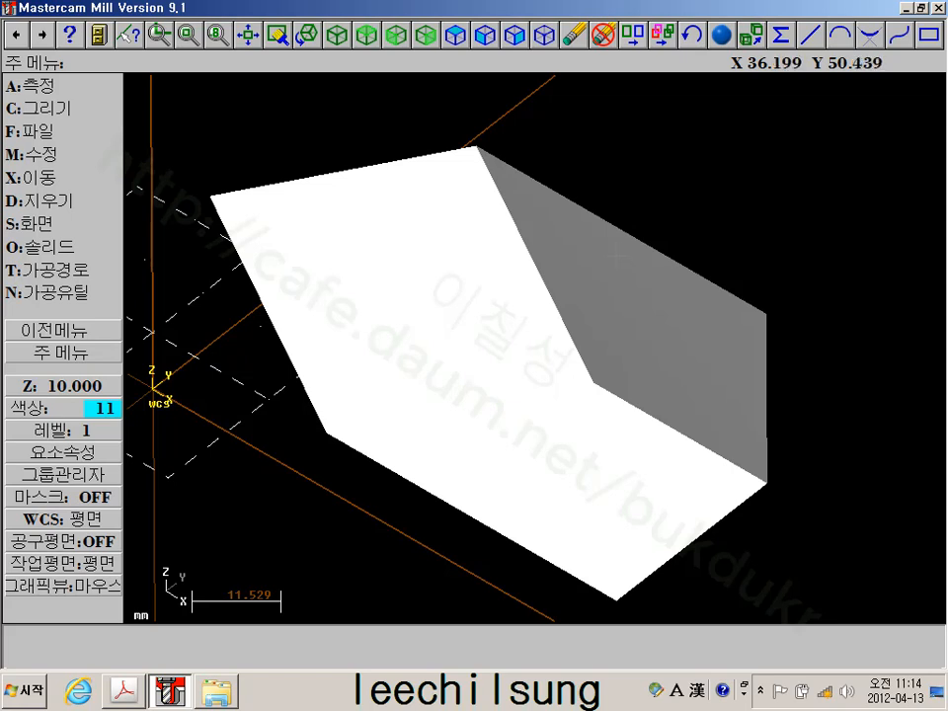
{"action": "left_click", "coordinate": [56, 250]}
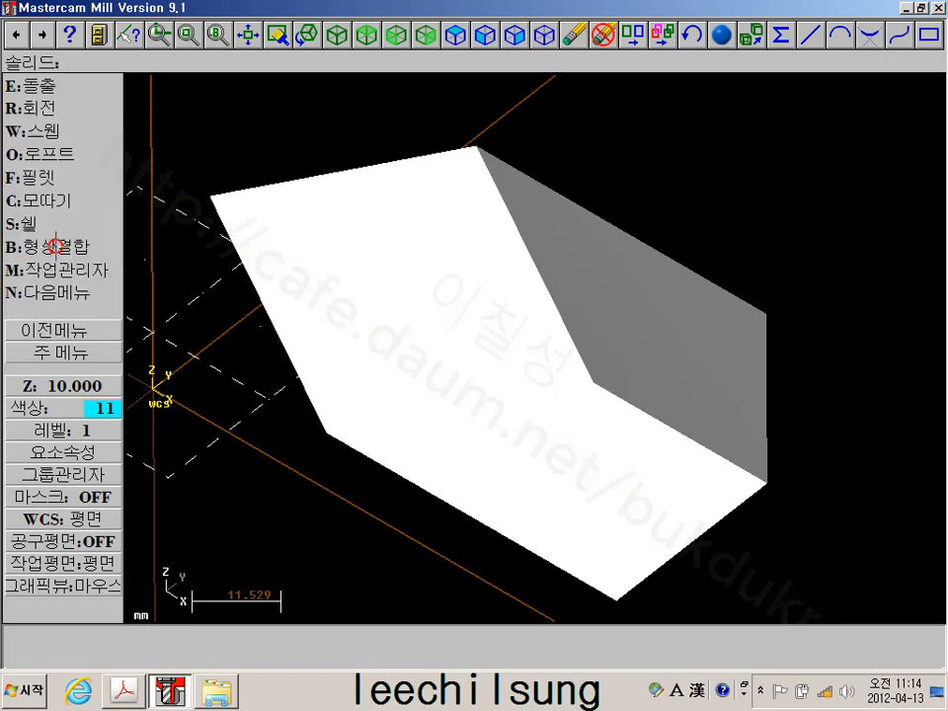
{"action": "left_click", "coordinate": [61, 290]}
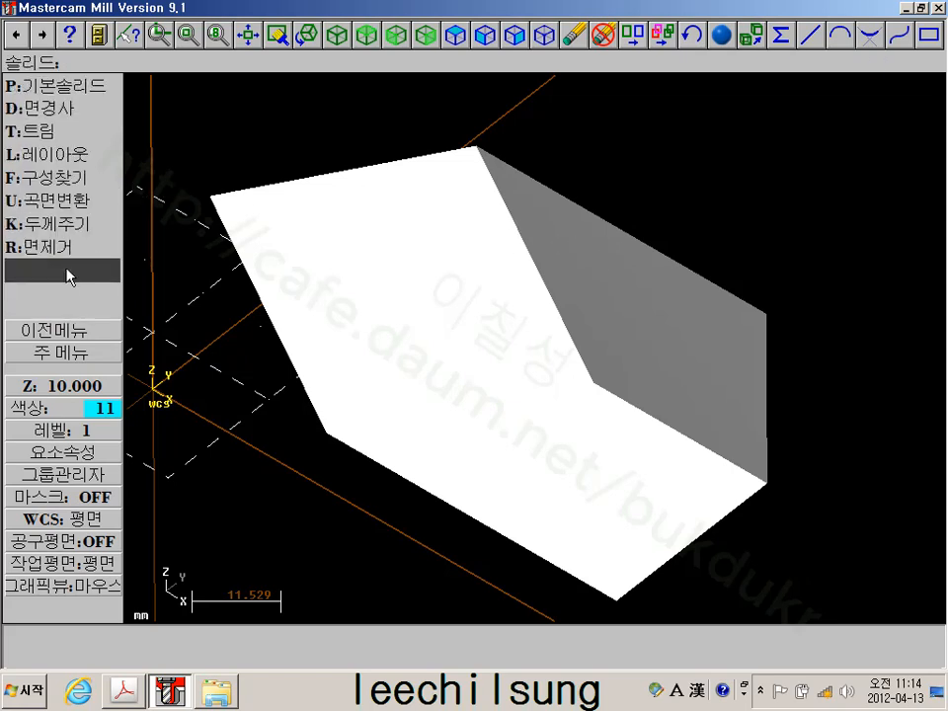
{"action": "left_click", "coordinate": [79, 204]}
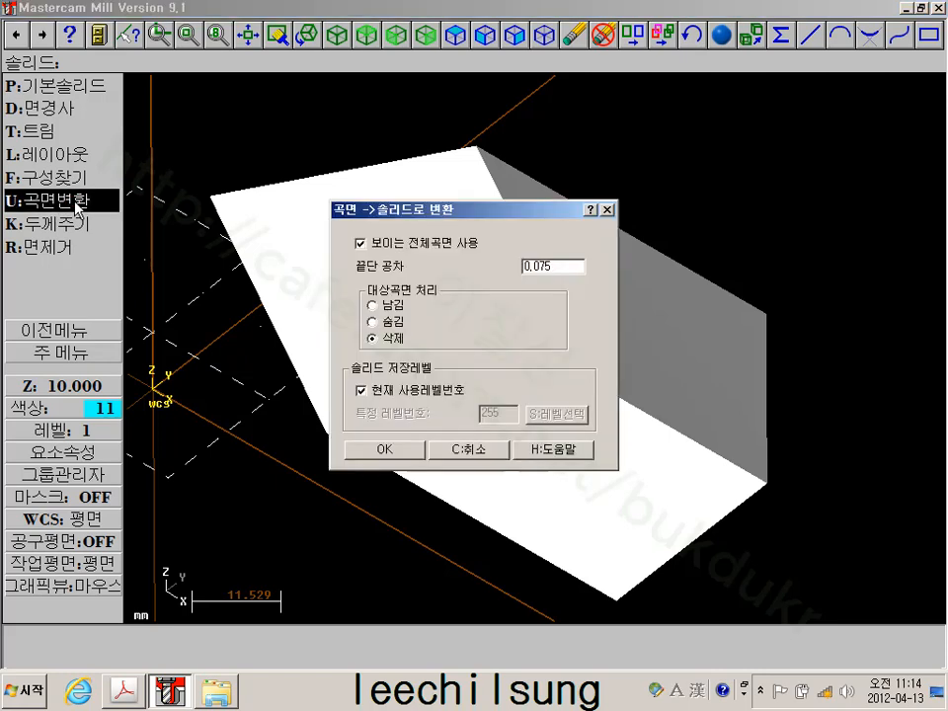
{"action": "left_click_drag", "start_coordinate": [456, 213], "coordinate": [782, 94]}
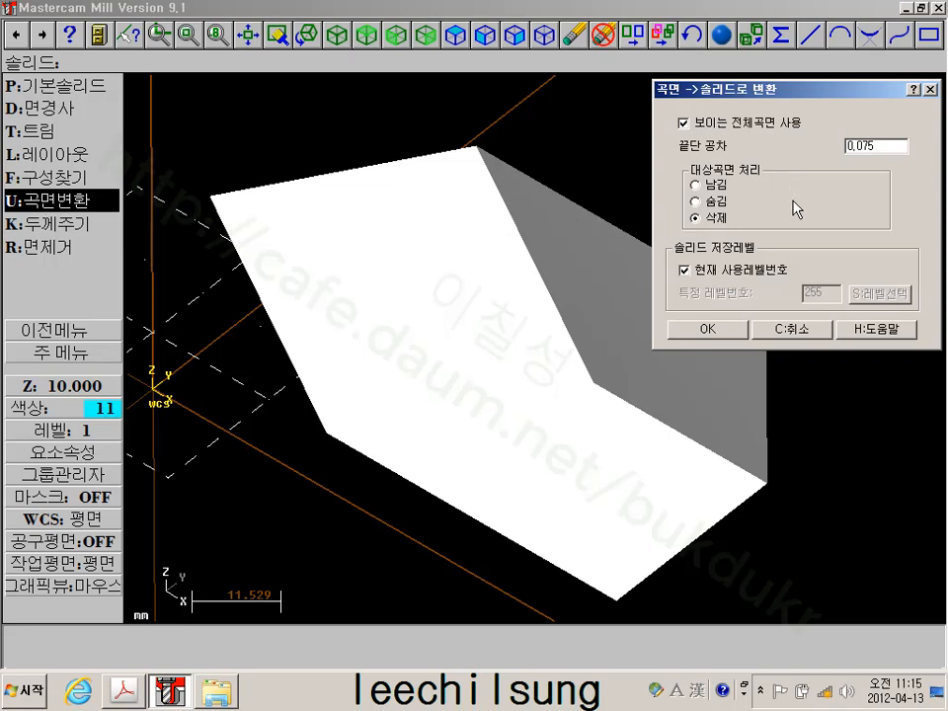
{"action": "left_click", "coordinate": [732, 331]}
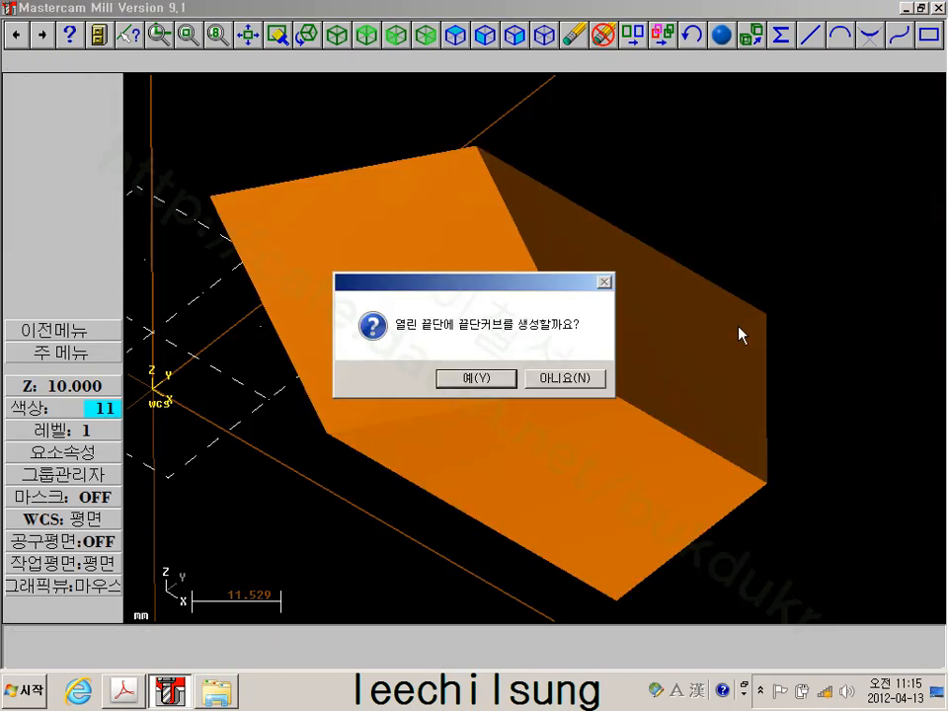
{"action": "left_click", "coordinate": [568, 376]}
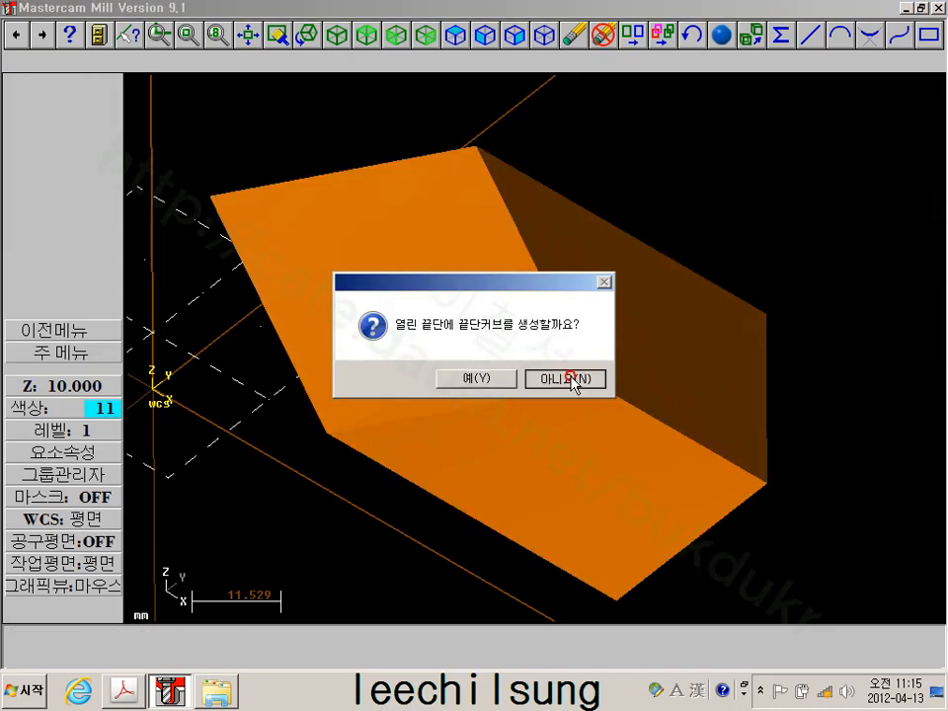
{"action": "scroll", "coordinate": [755, 212], "scroll_direction": "down", "scroll_amount": 2}
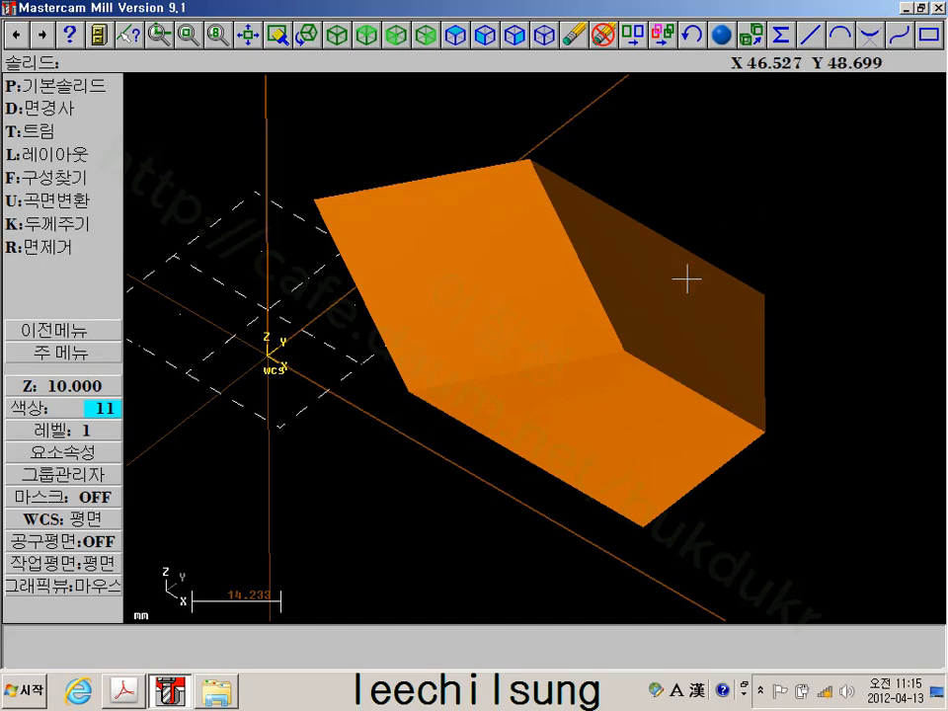
{"action": "middle_click", "coordinate": [645, 395]}
{"action": "mouse_move", "coordinate": [776, 316]}
{"action": "middle_mouse_down"}
{"action": "mouse_move", "coordinate": [781, 271]}
{"action": "mouse_move", "coordinate": [672, 281]}
{"action": "mouse_move", "coordinate": [636, 378]}
{"action": "mouse_move", "coordinate": [586, 344]}
{"action": "mouse_move", "coordinate": [634, 335]}
{"action": "mouse_move", "coordinate": [646, 316]}
{"action": "middle_mouse_up"}
{"action": "left_click", "coordinate": [91, 354]}
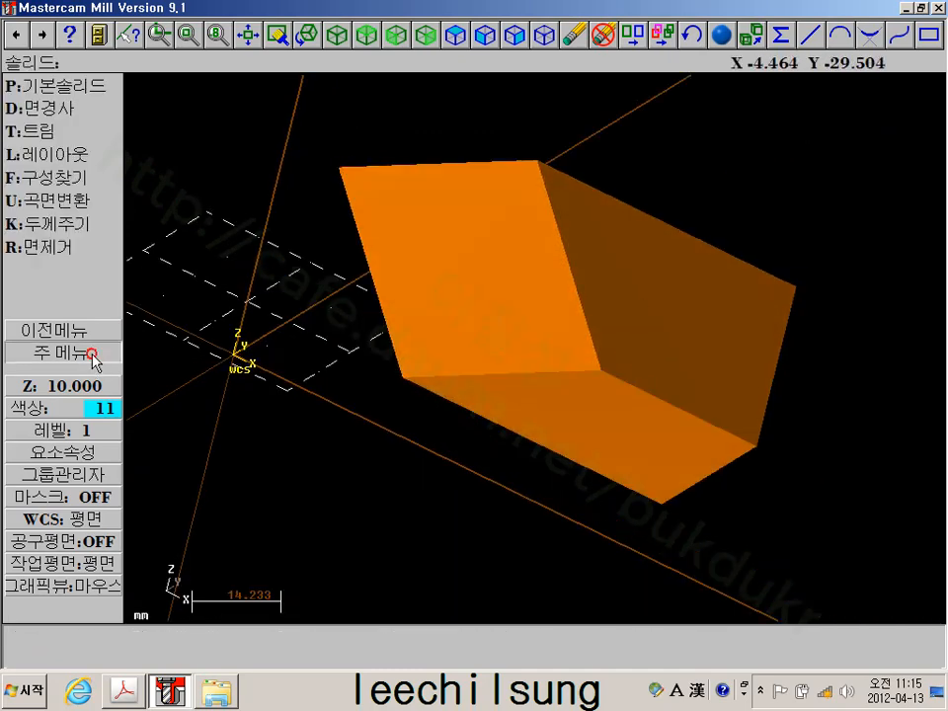
{"action": "middle_click_drag", "start_coordinate": [246, 142], "coordinate": [223, 157]}
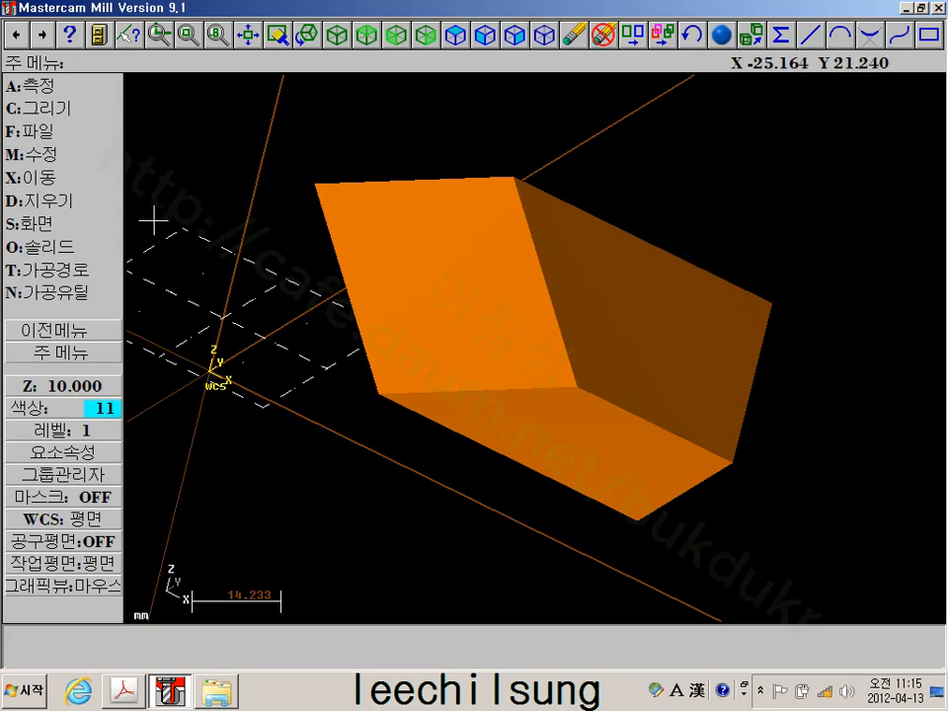
{"action": "left_click", "coordinate": [572, 37]}
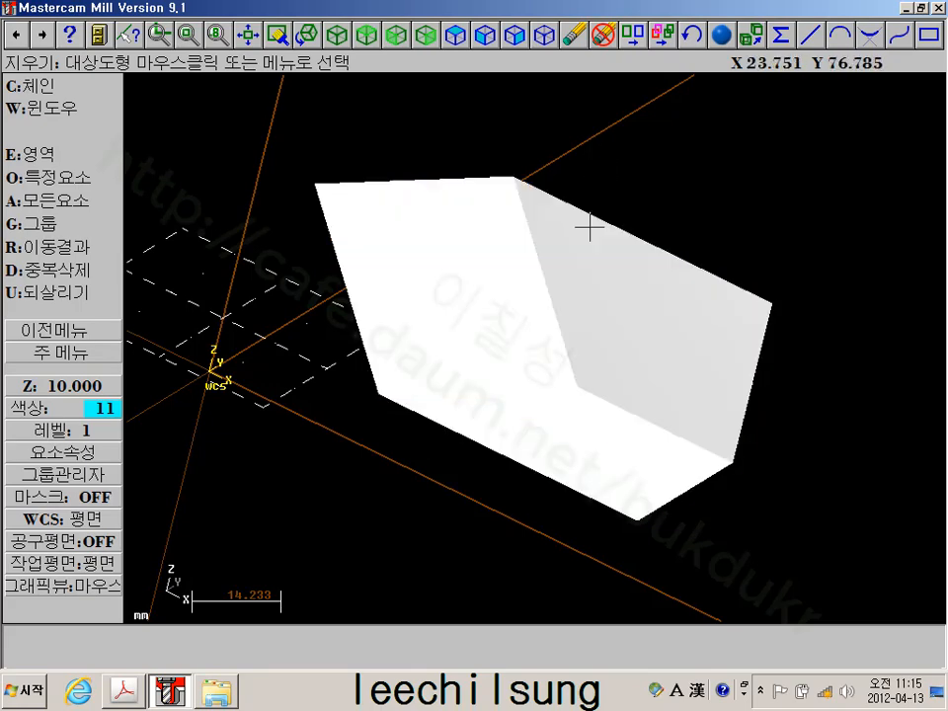
{"action": "left_click", "coordinate": [111, 353]}
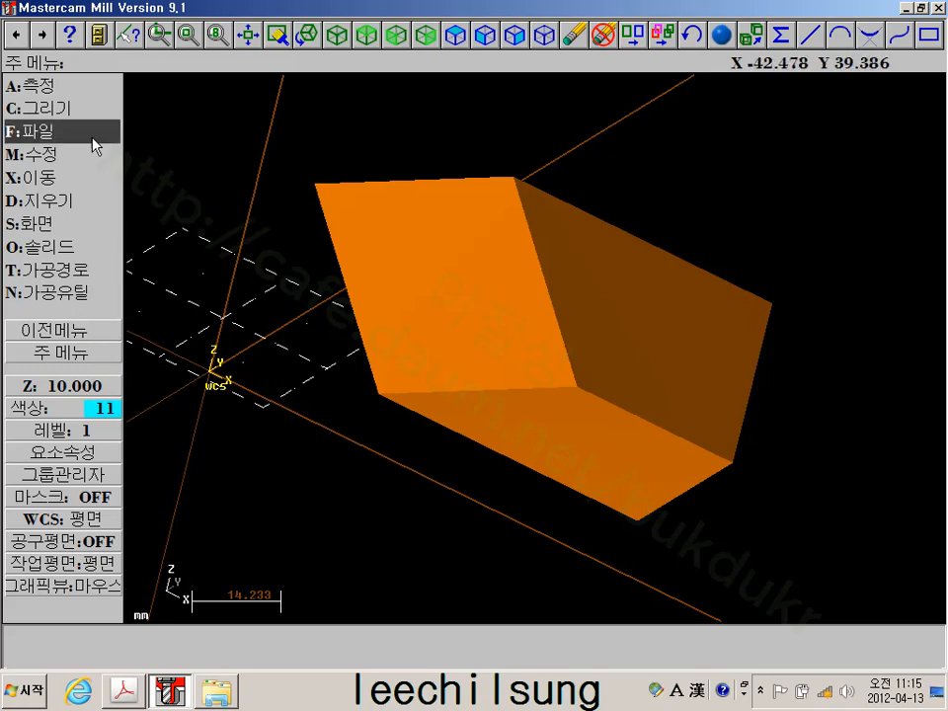
Bring the hidden rounded block and profile lines back on screen together with the sheet solid
{"action": "left_click", "coordinate": [69, 221]}
{"action": "left_click", "coordinate": [76, 291]}
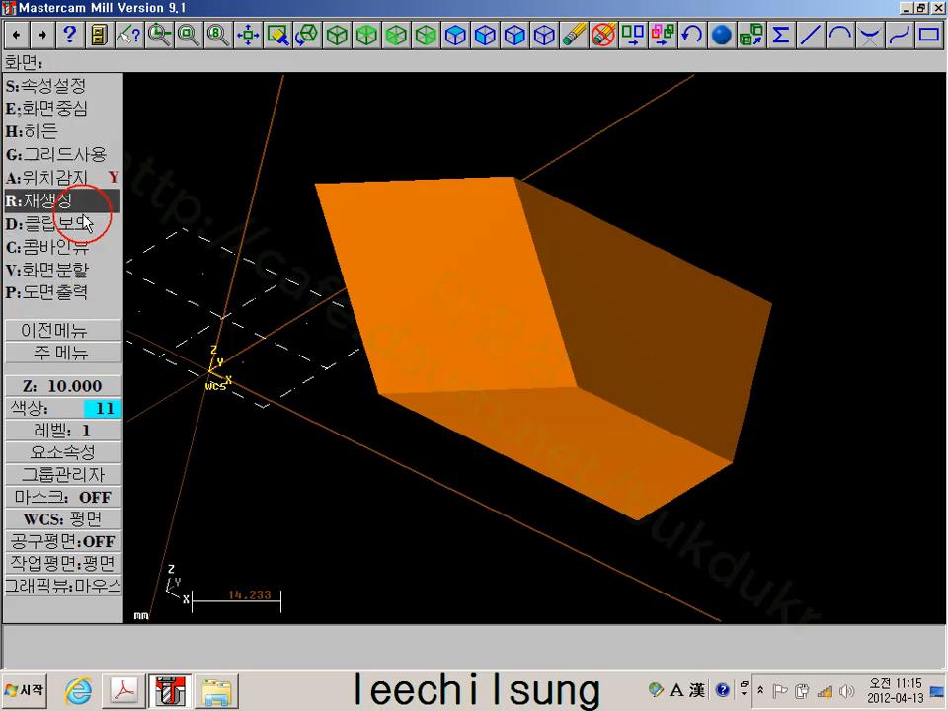
{"action": "left_click", "coordinate": [59, 201]}
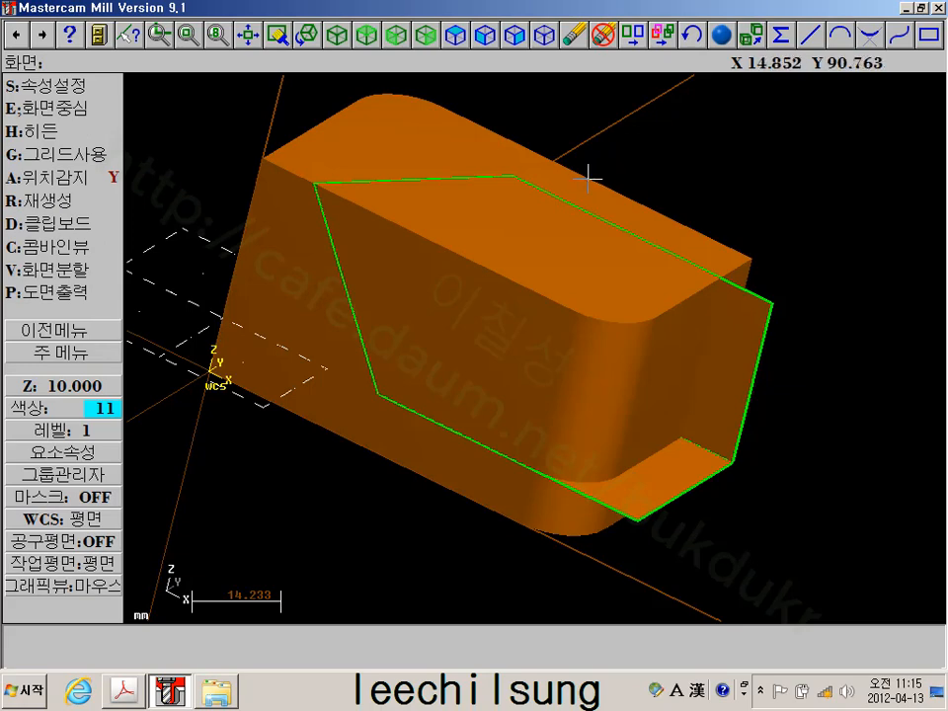
{"action": "middle_click_drag", "start_coordinate": [591, 192], "coordinate": [546, 190]}
{"action": "scroll", "coordinate": [620, 160], "scroll_direction": "up", "scroll_amount": 1}
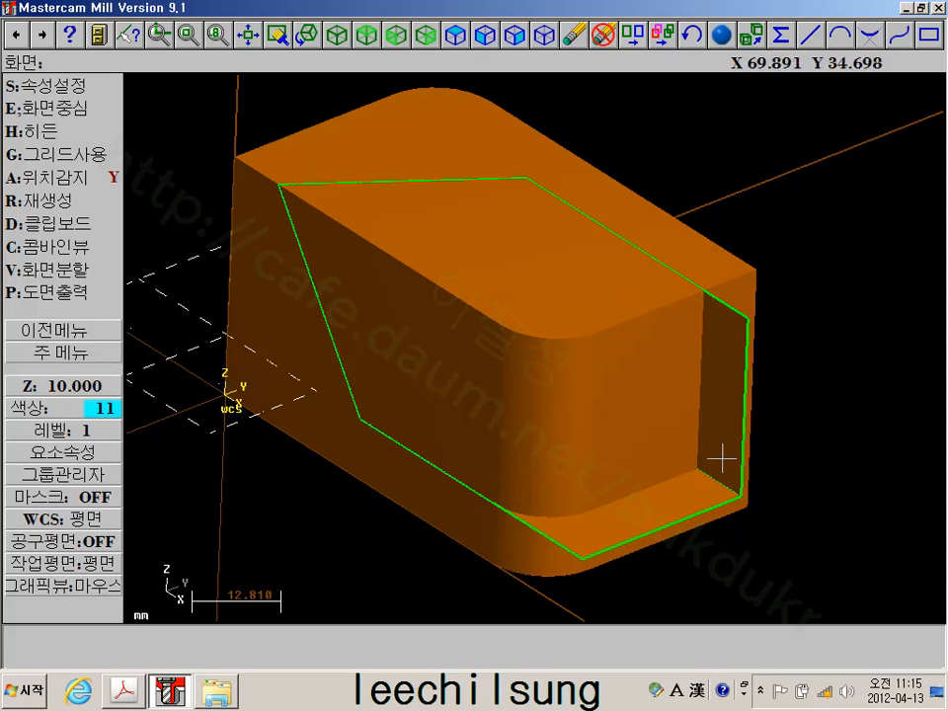
Change the sheet solid's colour to the current colour 11 (색상변경)
{"action": "left_click", "coordinate": [87, 353]}
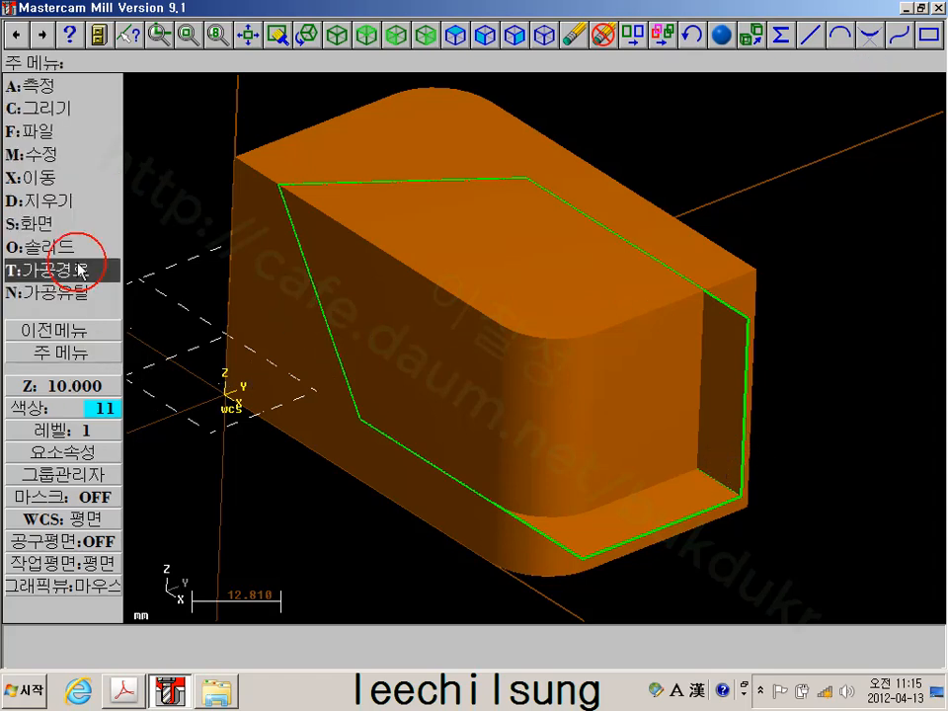
{"action": "left_click", "coordinate": [69, 226]}
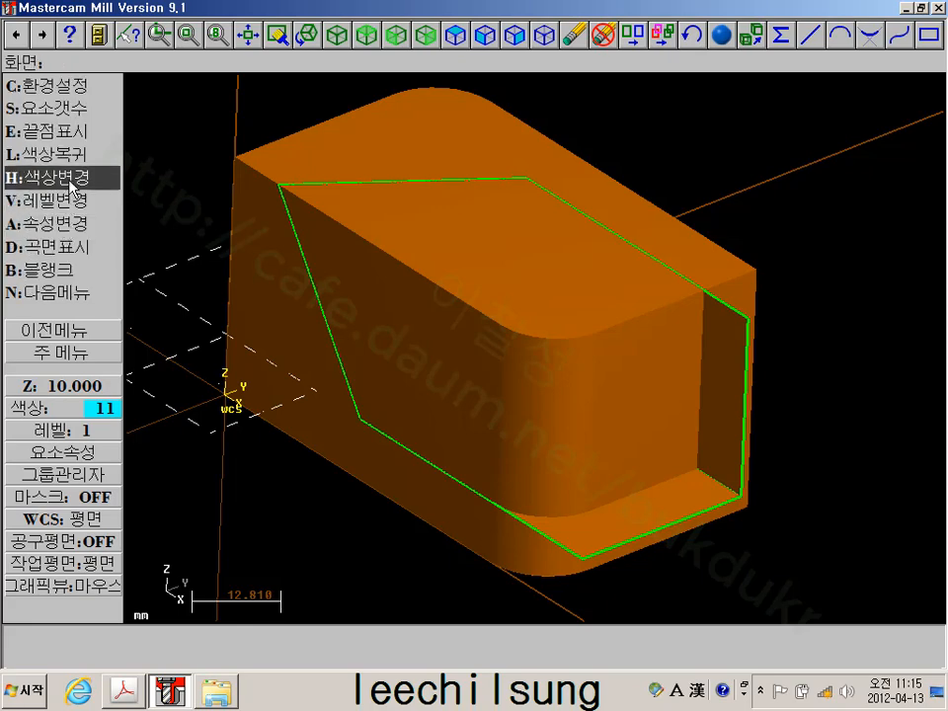
{"action": "left_click", "coordinate": [69, 178]}
{"action": "left_click", "coordinate": [656, 514]}
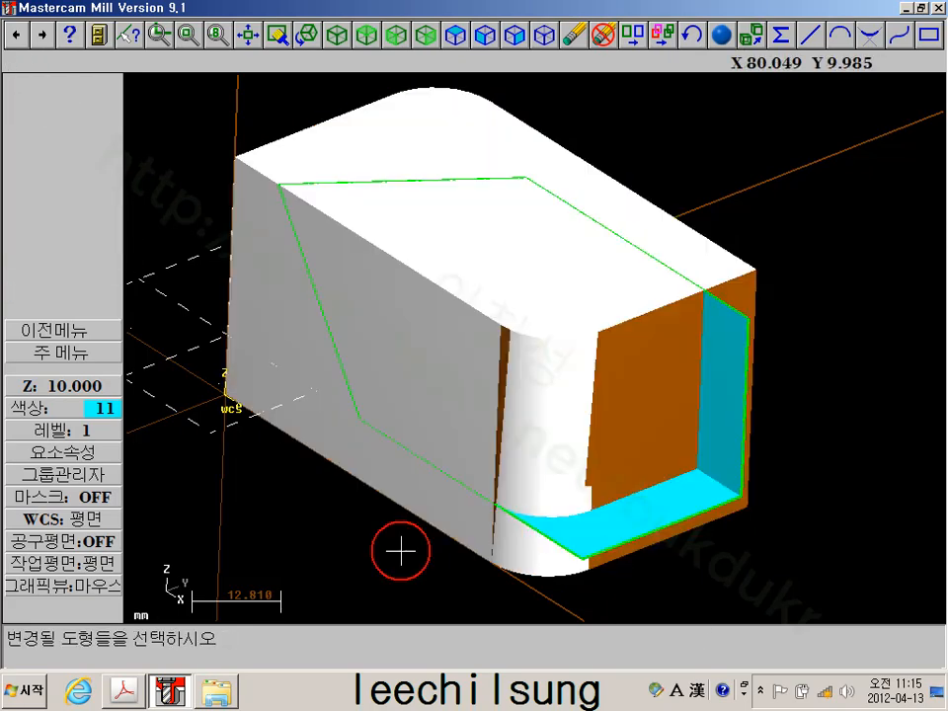
{"action": "left_click", "coordinate": [63, 353]}
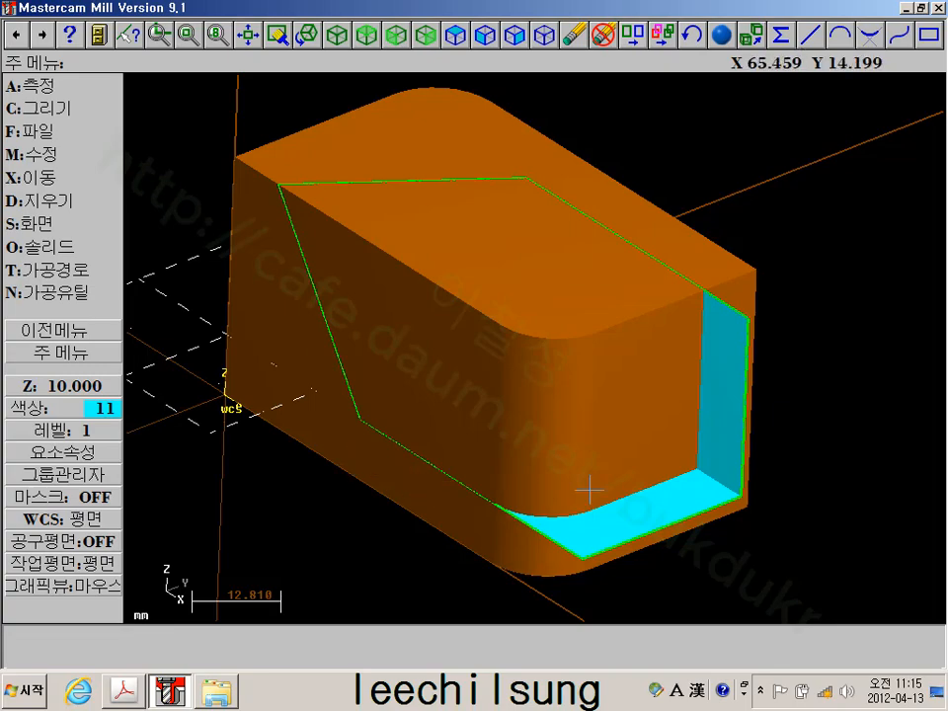
{"action": "middle_click_drag", "start_coordinate": [604, 478], "coordinate": [643, 484]}
{"action": "left_click", "coordinate": [629, 495]}
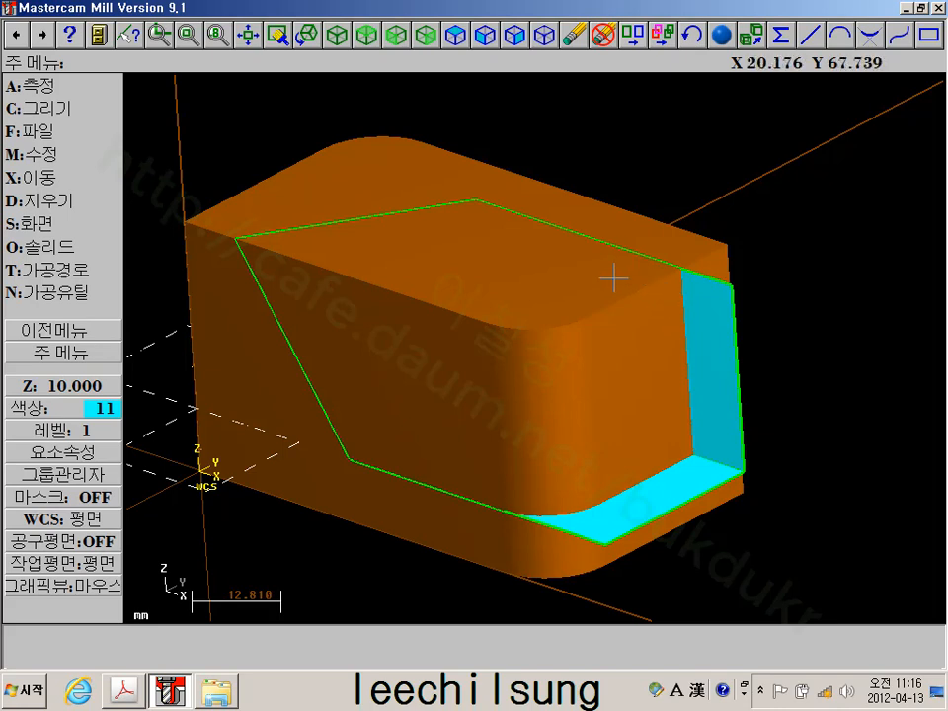
Trim the rounded block with the sheet solid (쉬트솔리드), reversing the direction to keep the portion below and behind the sheet
{"action": "left_click", "coordinate": [73, 249]}
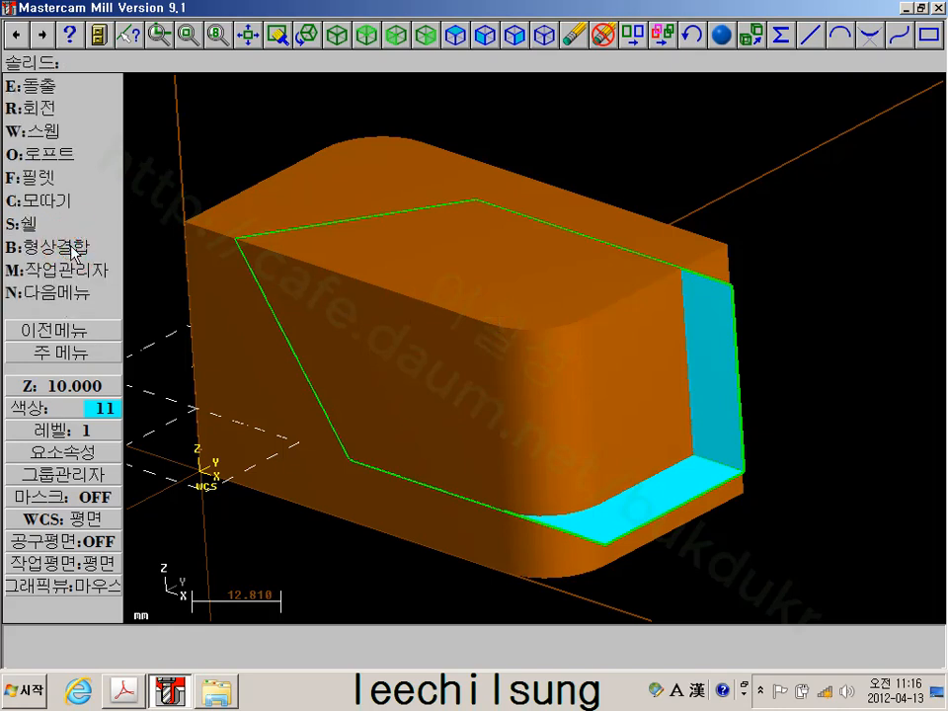
{"action": "left_click", "coordinate": [73, 294]}
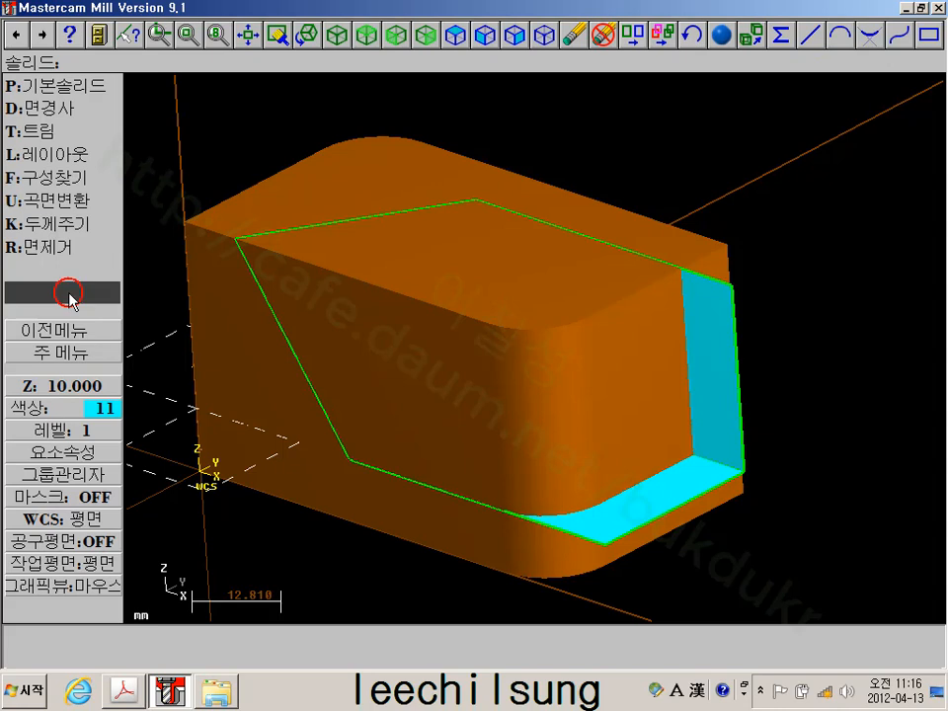
{"action": "left_click", "coordinate": [45, 131]}
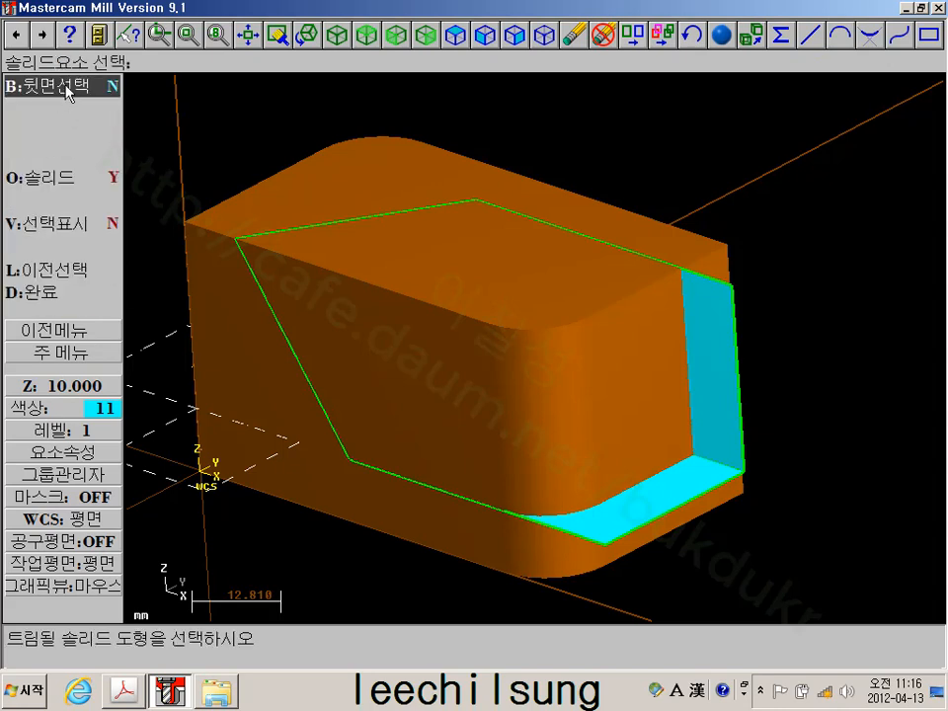
{"action": "left_click", "coordinate": [336, 176]}
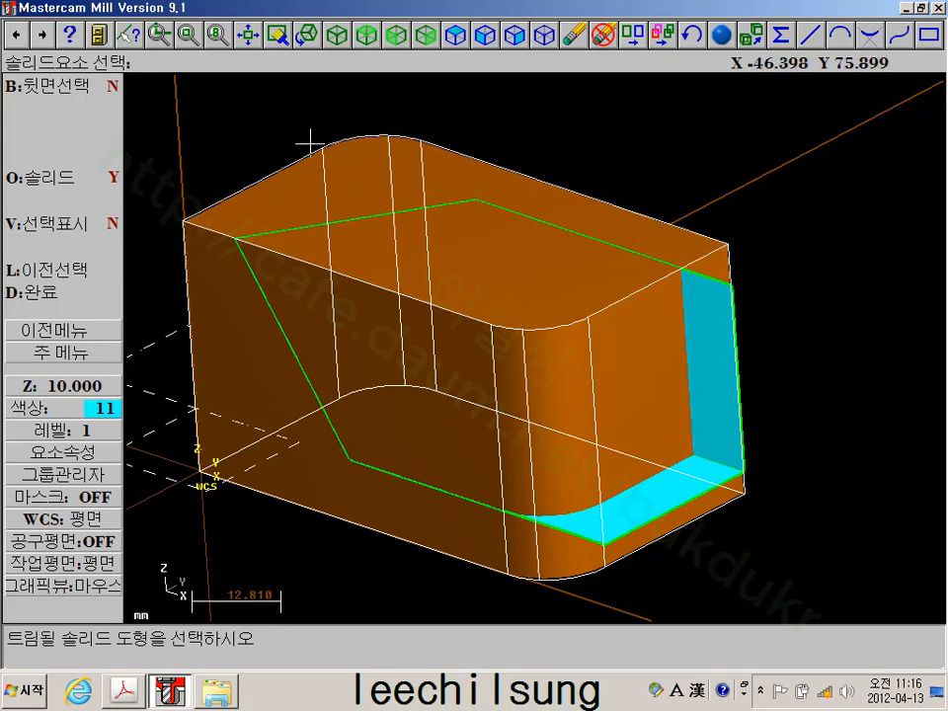
{"action": "left_click", "coordinate": [45, 292]}
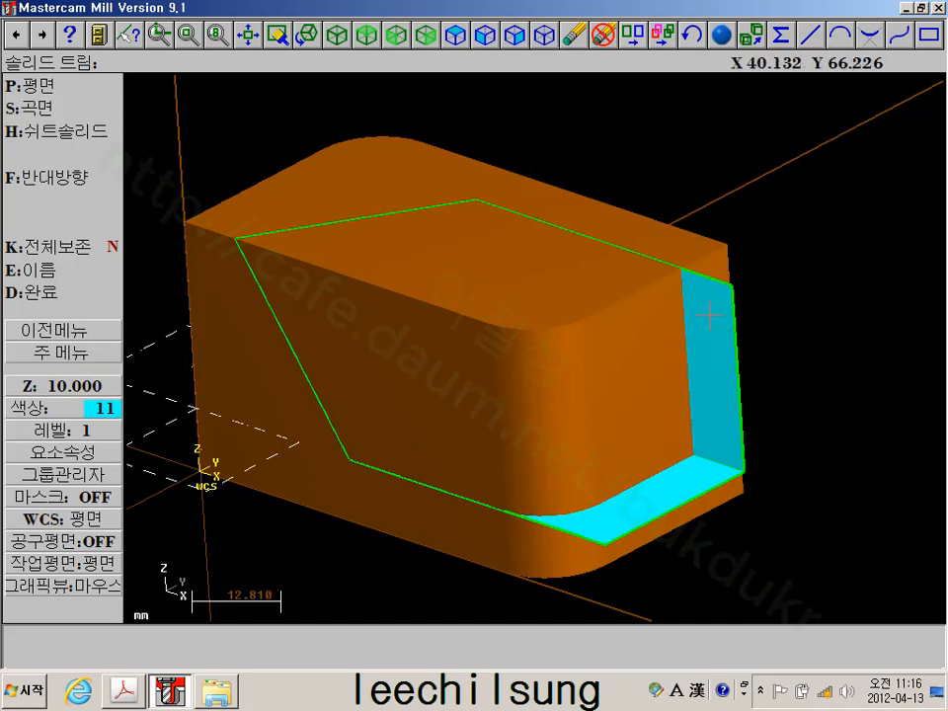
{"action": "left_click", "coordinate": [69, 132]}
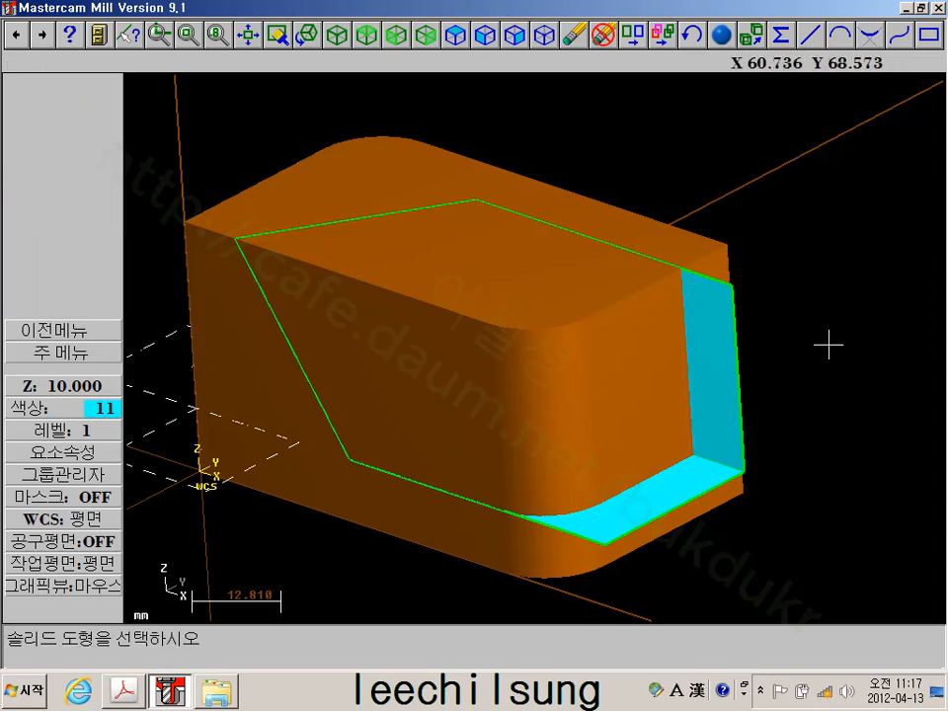
{"action": "left_click", "coordinate": [731, 360]}
{"action": "left_click", "coordinate": [727, 358]}
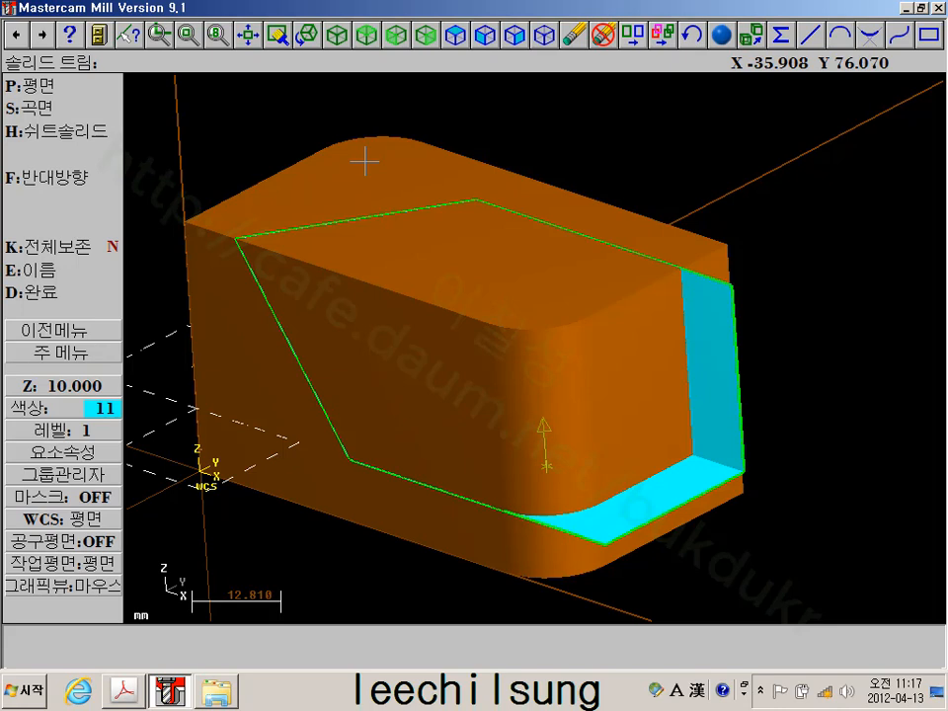
{"action": "left_click", "coordinate": [78, 187]}
{"action": "left_click", "coordinate": [57, 296]}
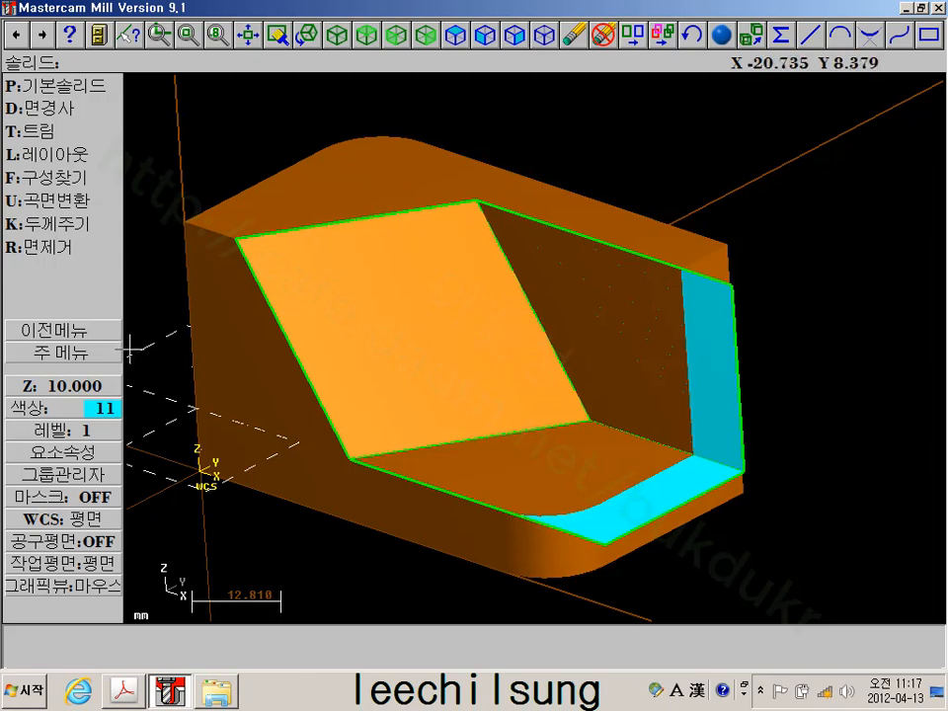
Blank (블랭크) the cyan sheet solid and show the trimmed block in the isometric view
{"action": "left_click", "coordinate": [45, 354]}
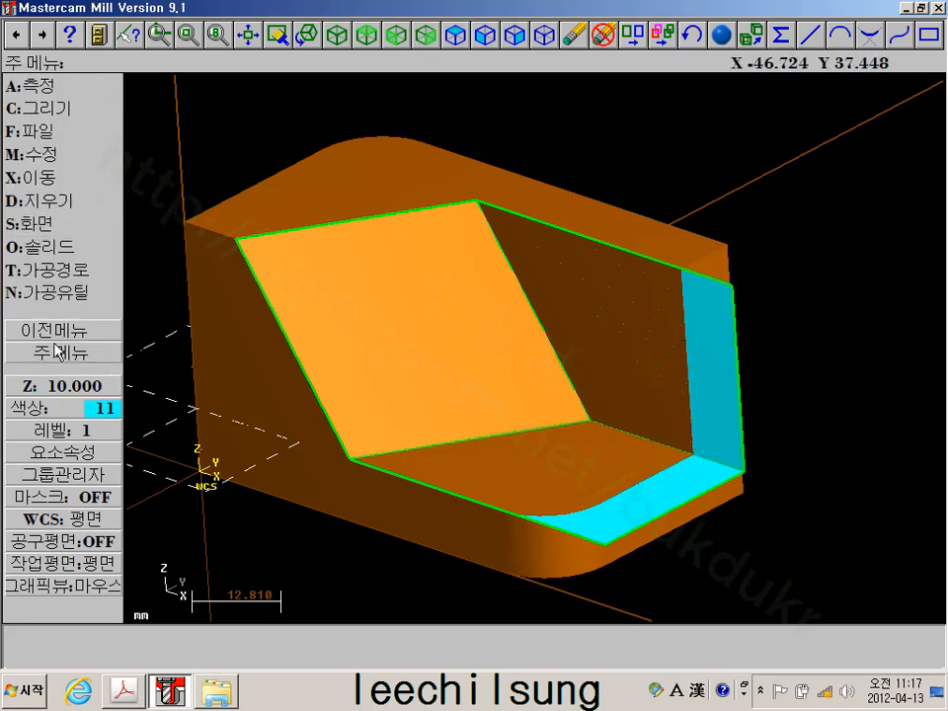
{"action": "left_click", "coordinate": [51, 223]}
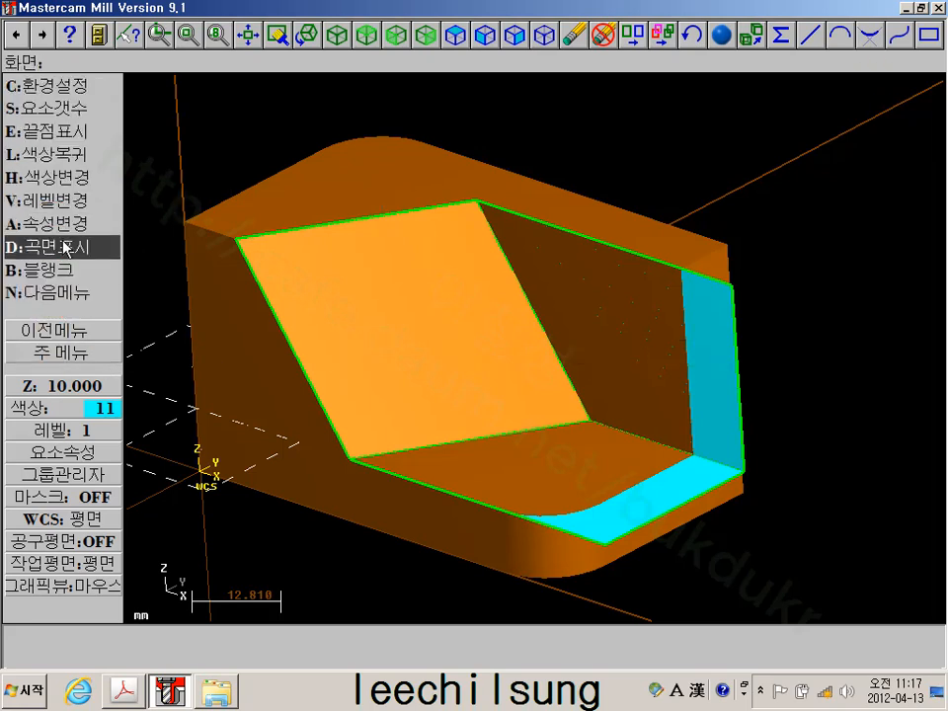
{"action": "left_click", "coordinate": [59, 271]}
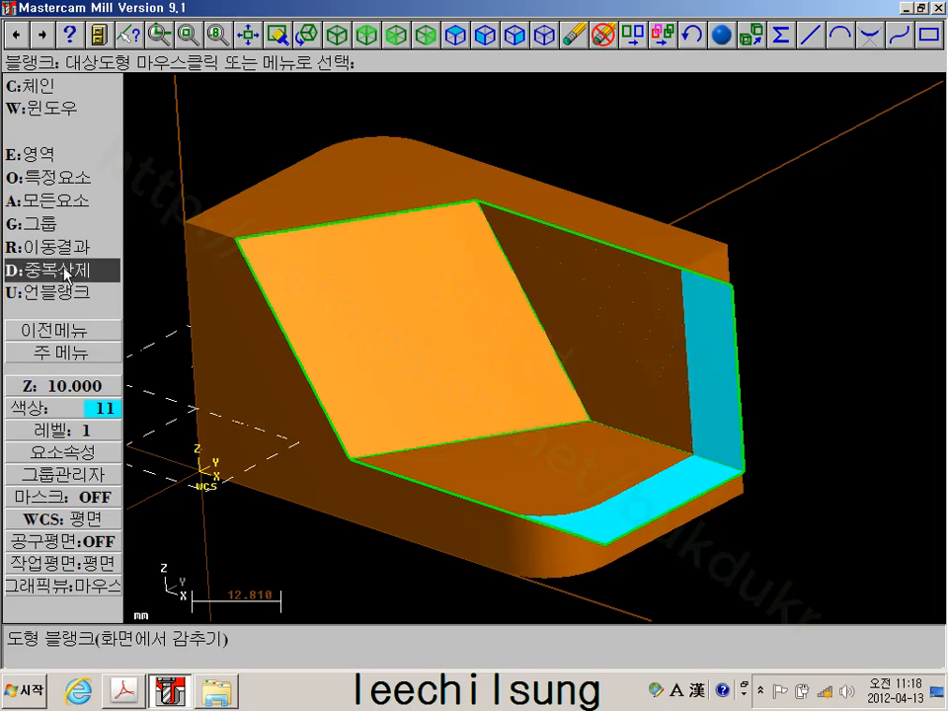
{"action": "left_click", "coordinate": [598, 415]}
{"action": "left_click", "coordinate": [735, 409]}
{"action": "left_click", "coordinate": [735, 410]}
{"action": "scroll", "coordinate": [848, 389], "scroll_direction": "down", "scroll_amount": 2}
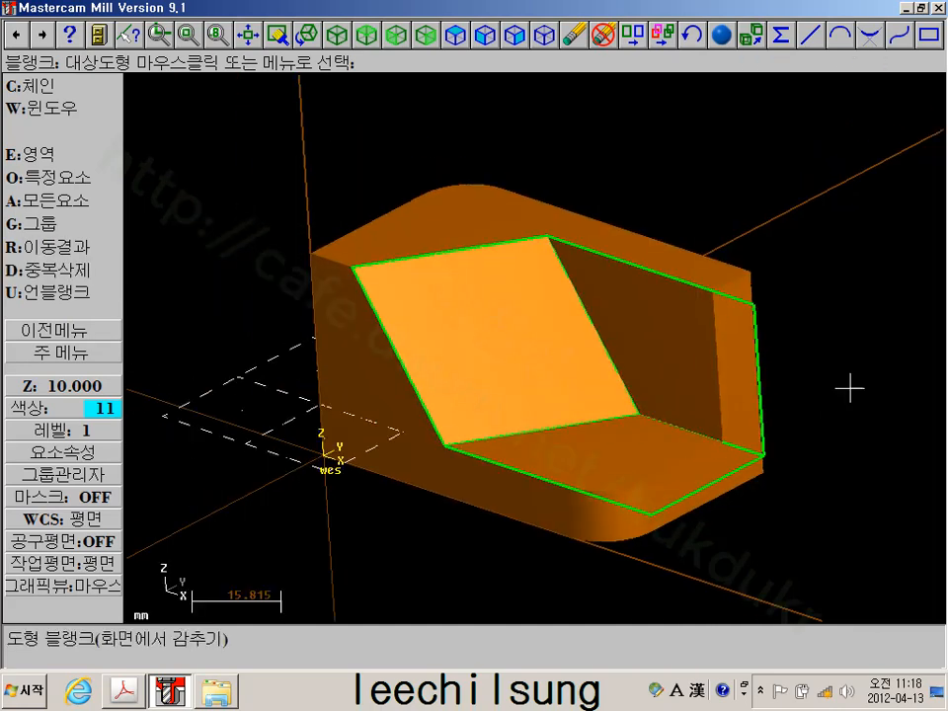
{"action": "left_click", "coordinate": [335, 35]}
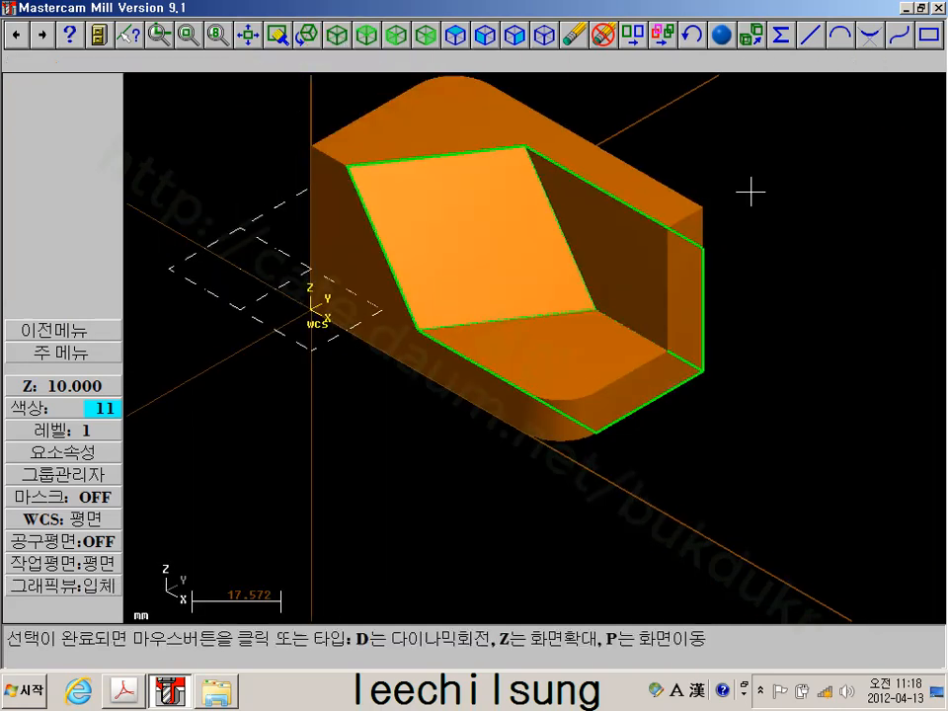
Blank (블랭크) all line entities (직선) so only the trimmed solid of problem 39 stays on screen
{"action": "middle_click_drag", "start_coordinate": [751, 190], "coordinate": [744, 310]}
{"action": "left_click", "coordinate": [64, 354]}
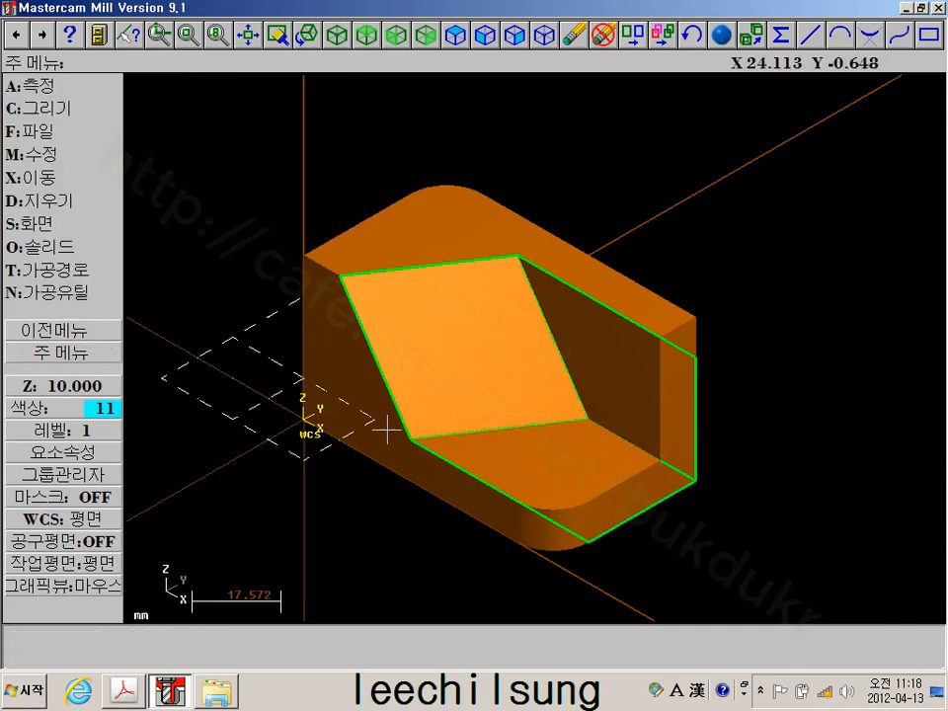
{"action": "left_click", "coordinate": [63, 222]}
{"action": "left_click", "coordinate": [61, 268]}
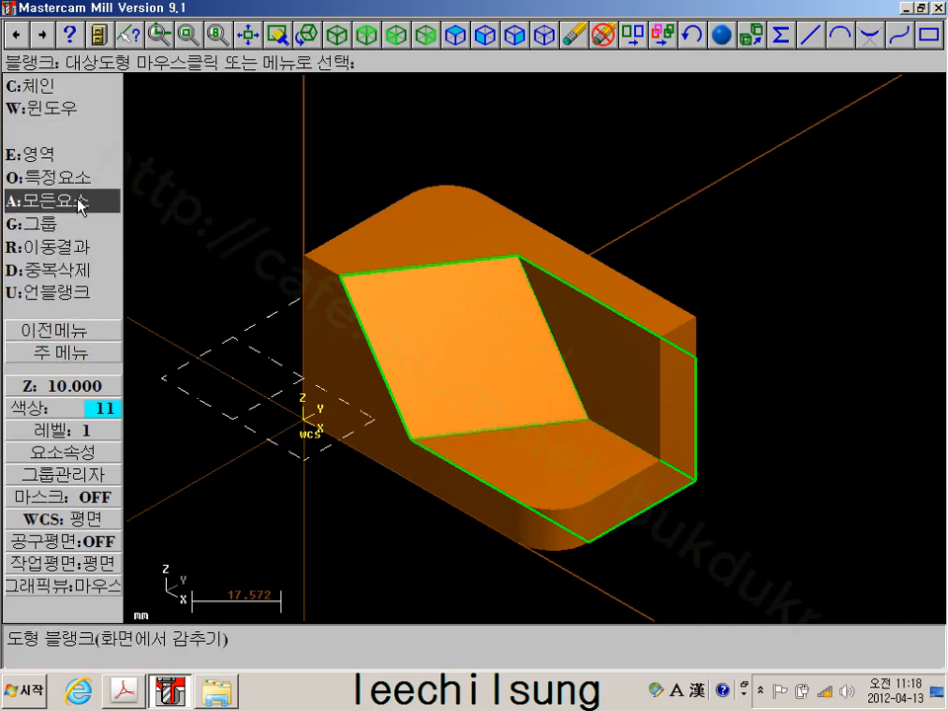
{"action": "left_click", "coordinate": [63, 201]}
{"action": "left_click", "coordinate": [71, 118]}
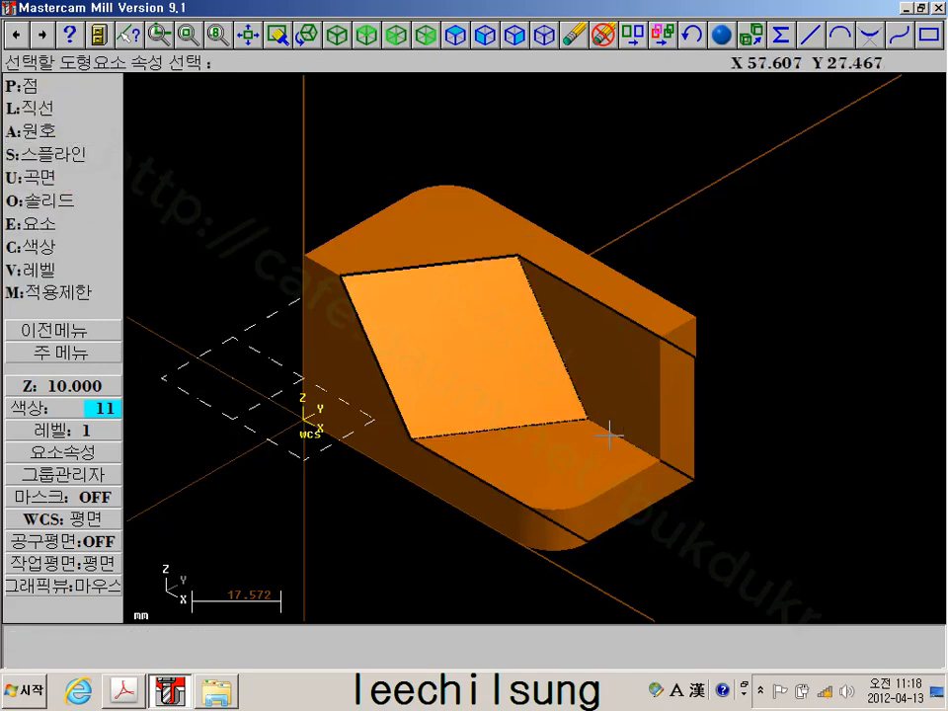
{"action": "scroll", "coordinate": [607, 452], "scroll_direction": "up", "scroll_amount": 3}
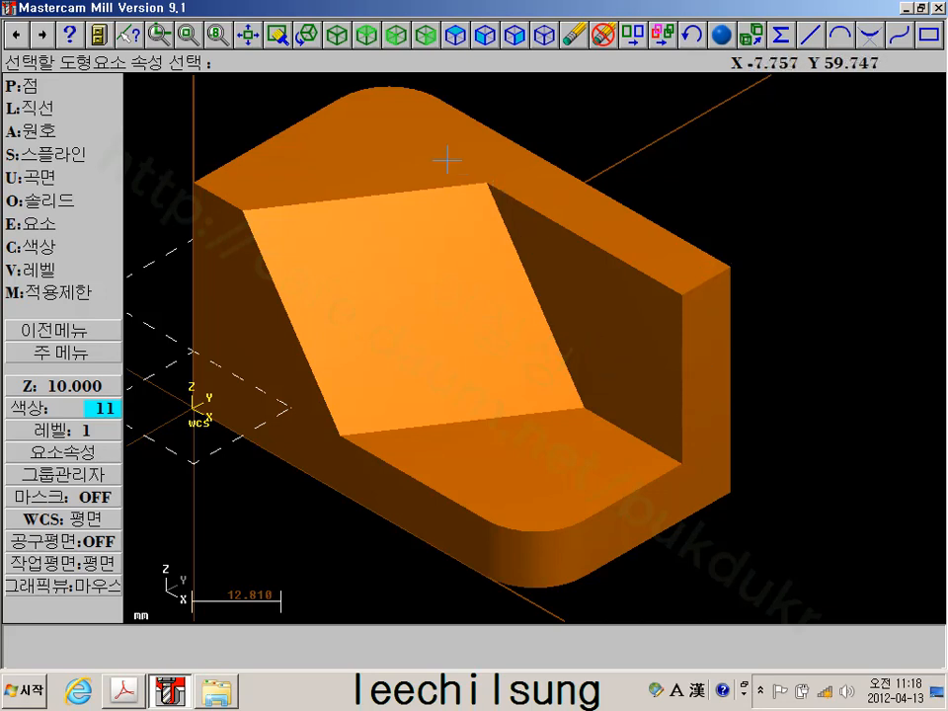
{"action": "middle_click_drag", "start_coordinate": [448, 187], "coordinate": [478, 213]}
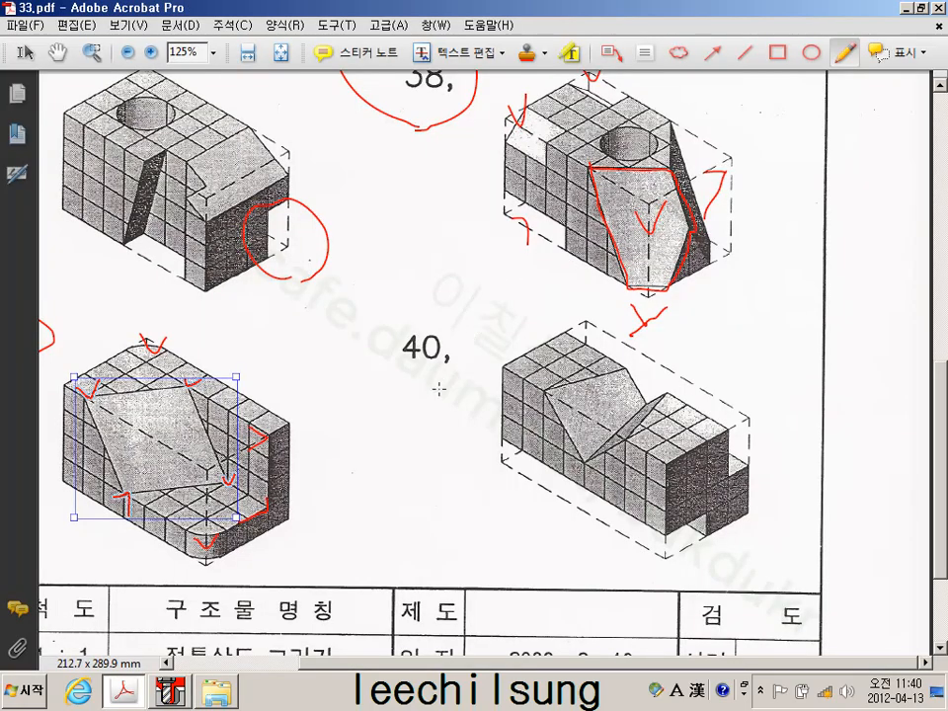
Mark problem 40's upper end edge and long bottom edge in red pencil on 33.pdf, and return to Mastercam
{"action": "left_click_drag", "start_coordinate": [671, 464], "coordinate": [745, 409]}
{"action": "left_click_drag", "start_coordinate": [505, 474], "coordinate": [688, 559]}
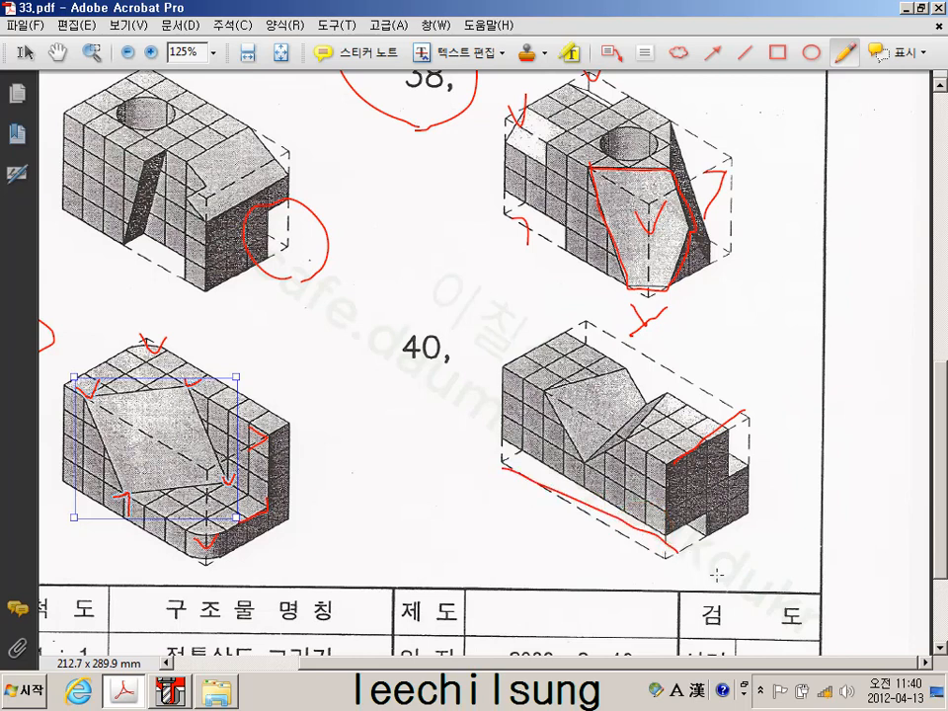
{"action": "left_click", "coordinate": [159, 694]}
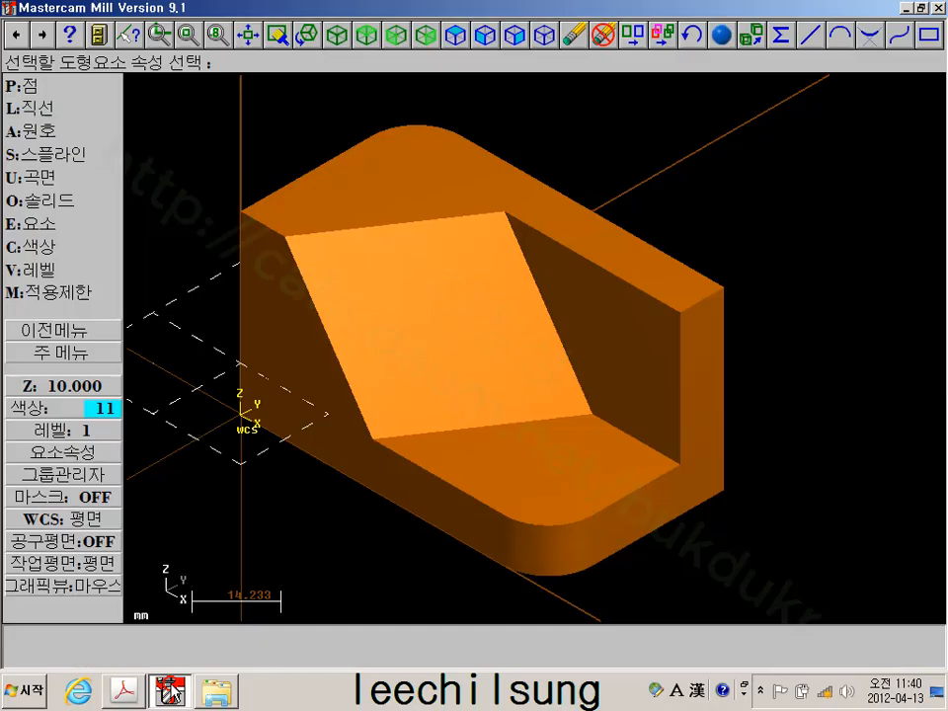
Blank (블랭크) all solids (솔리드) to clear the finished problem 39 model from the screen
{"action": "left_click", "coordinate": [55, 354]}
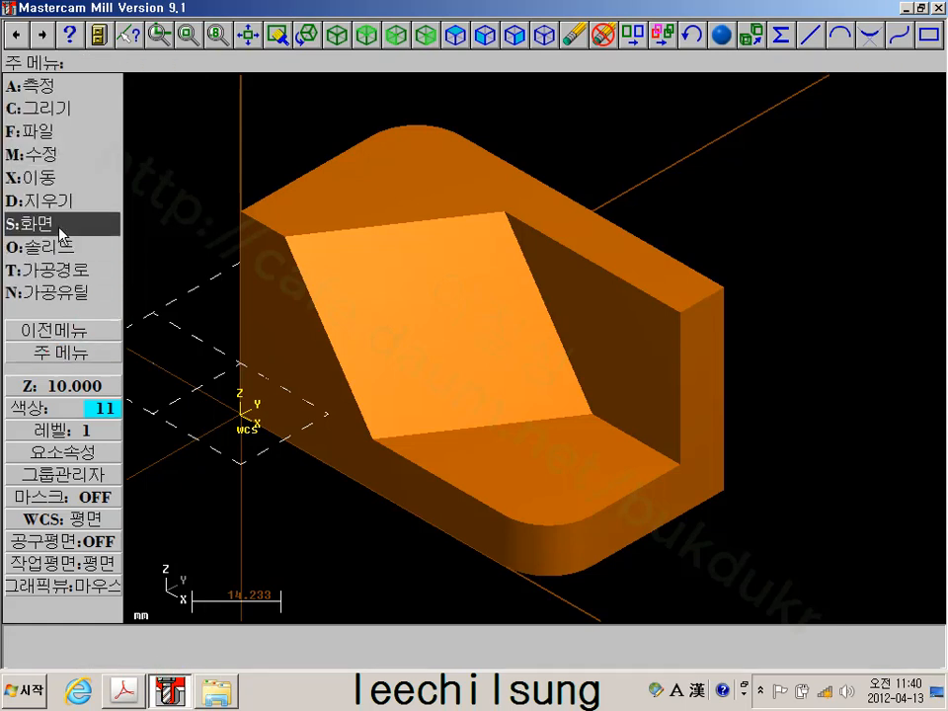
{"action": "scroll", "coordinate": [514, 276], "scroll_direction": "down", "scroll_amount": 2}
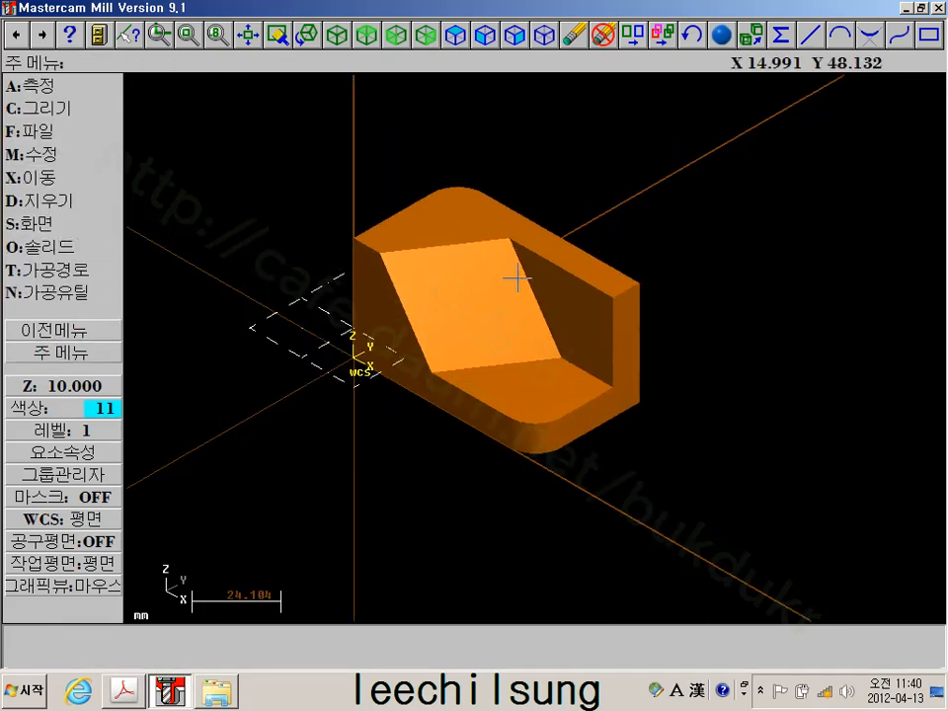
{"action": "left_click", "coordinate": [70, 233]}
{"action": "left_click", "coordinate": [63, 268]}
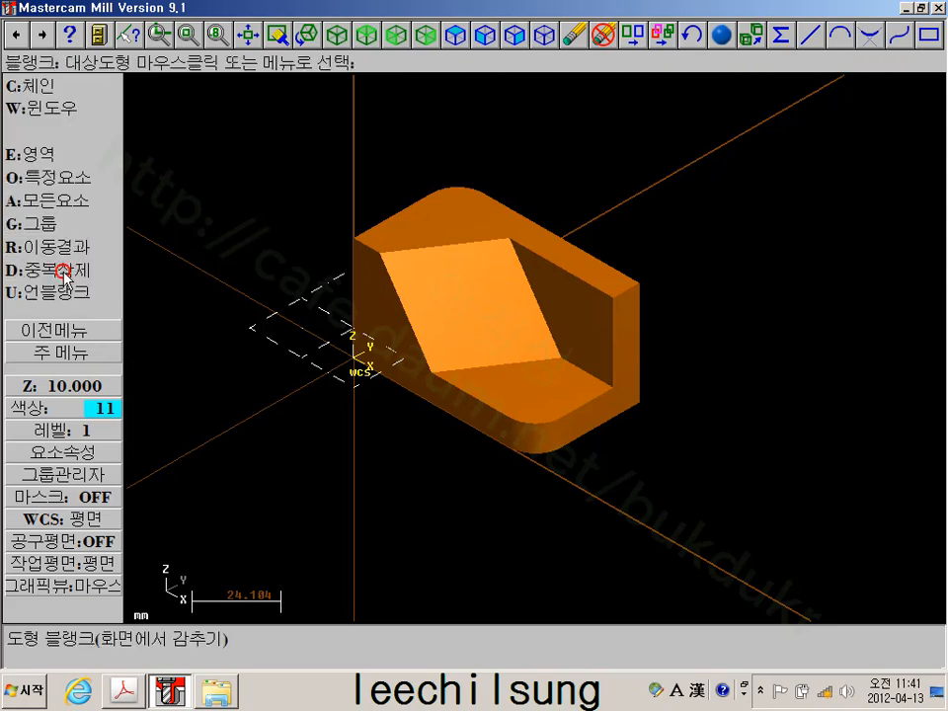
{"action": "left_click", "coordinate": [79, 210]}
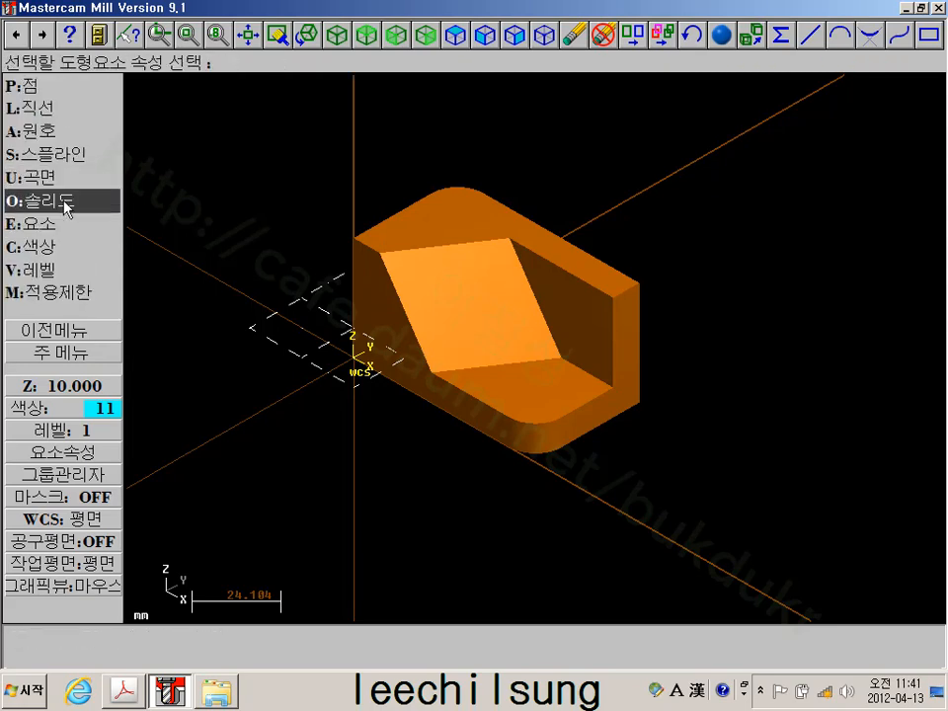
{"action": "left_click", "coordinate": [57, 200]}
{"action": "scroll", "coordinate": [338, 239], "scroll_direction": "up", "scroll_amount": 2}
{"action": "middle_click", "coordinate": [339, 237]}
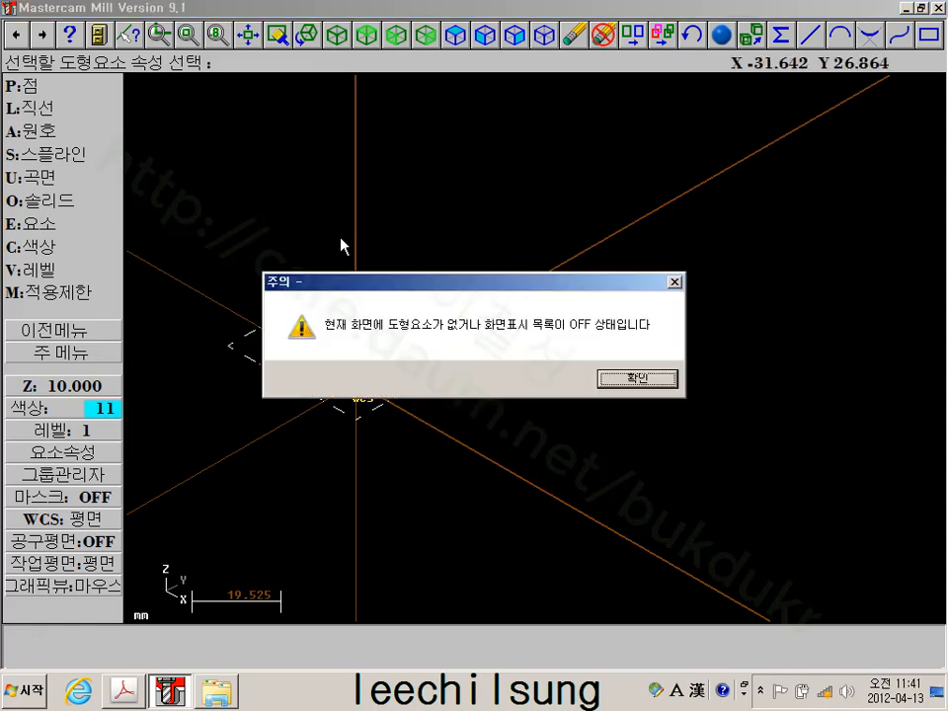
Dismiss the warning about missing geometry and set the construction depth Z to 0
{"action": "left_click", "coordinate": [626, 376]}
{"action": "left_click", "coordinate": [37, 353]}
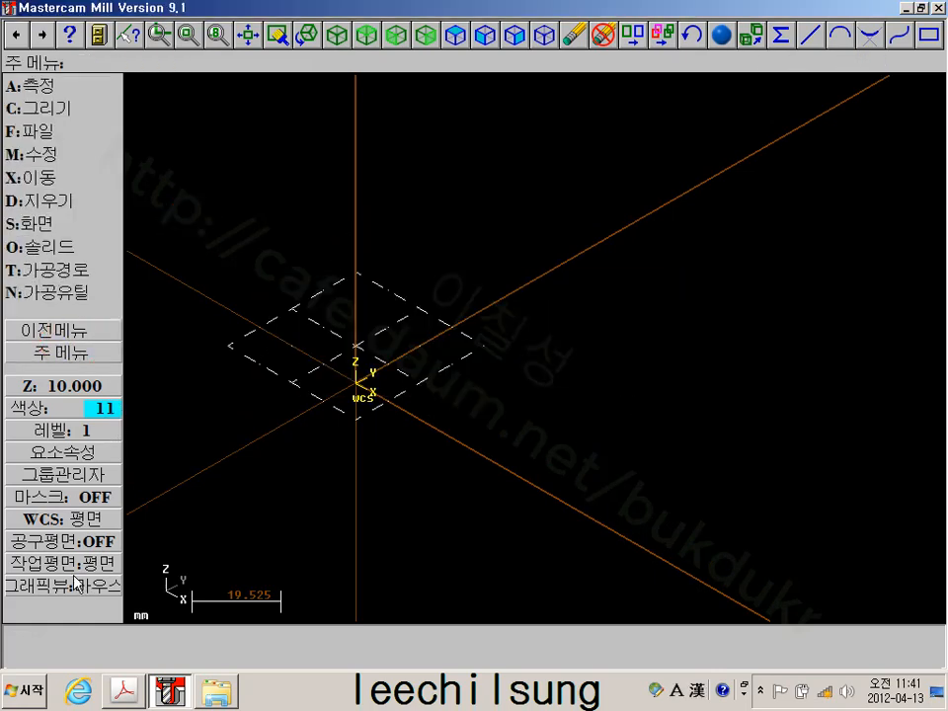
{"action": "left_click", "coordinate": [61, 385]}
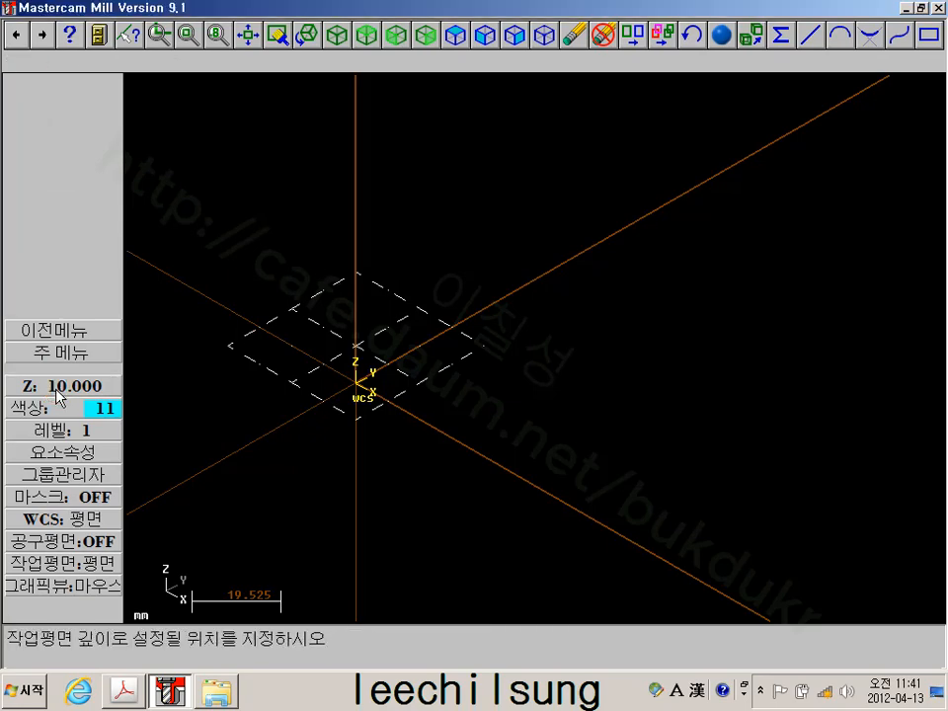
{"action": "type", "text": "0"}
{"action": "key", "text": "Return"}
Draw a one-point rectangle 80 mm wide and 40 mm high on the top plane, with its lower-left corner at the origin
{"action": "left_click", "coordinate": [70, 104]}
{"action": "left_click", "coordinate": [66, 245]}
{"action": "left_click", "coordinate": [64, 158]}
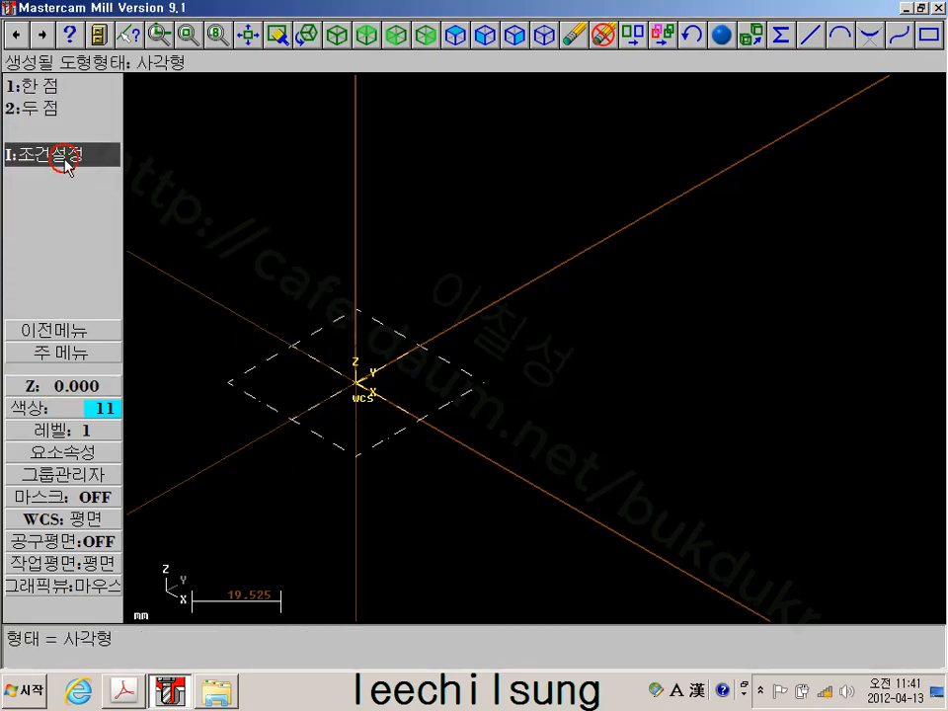
{"action": "left_click", "coordinate": [54, 87]}
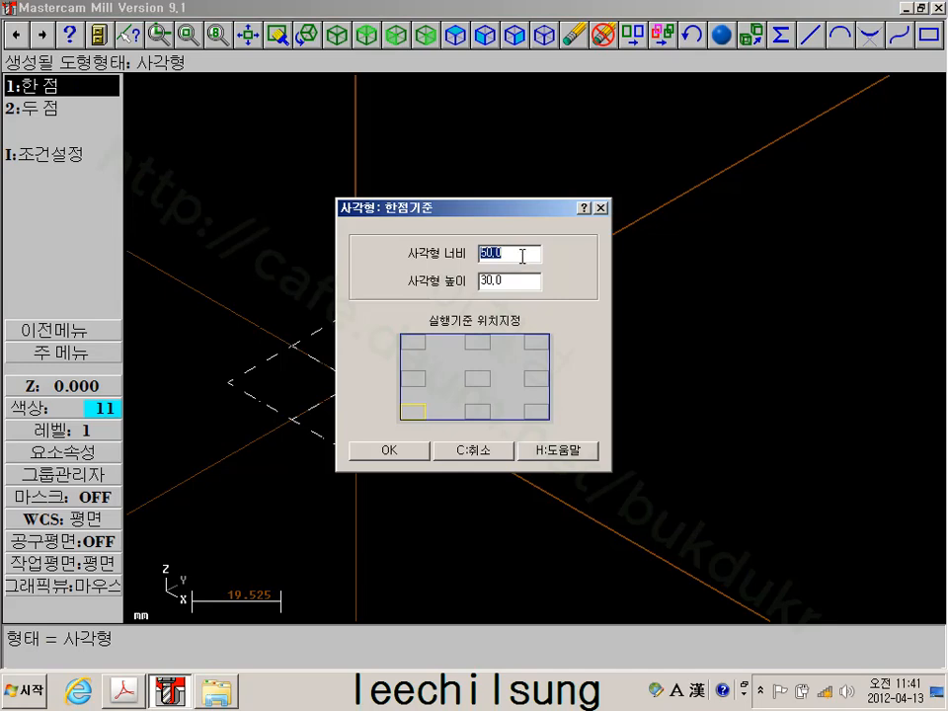
{"action": "type", "text": "80"}
{"action": "key", "text": "Tab"}
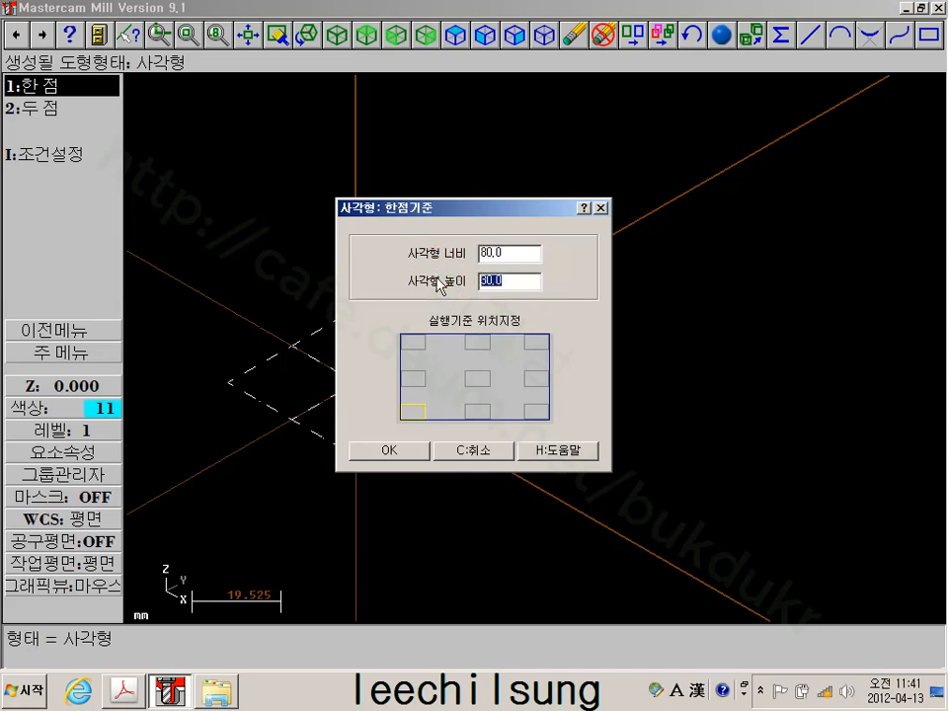
{"action": "type", "text": "40"}
{"action": "left_click", "coordinate": [408, 446]}
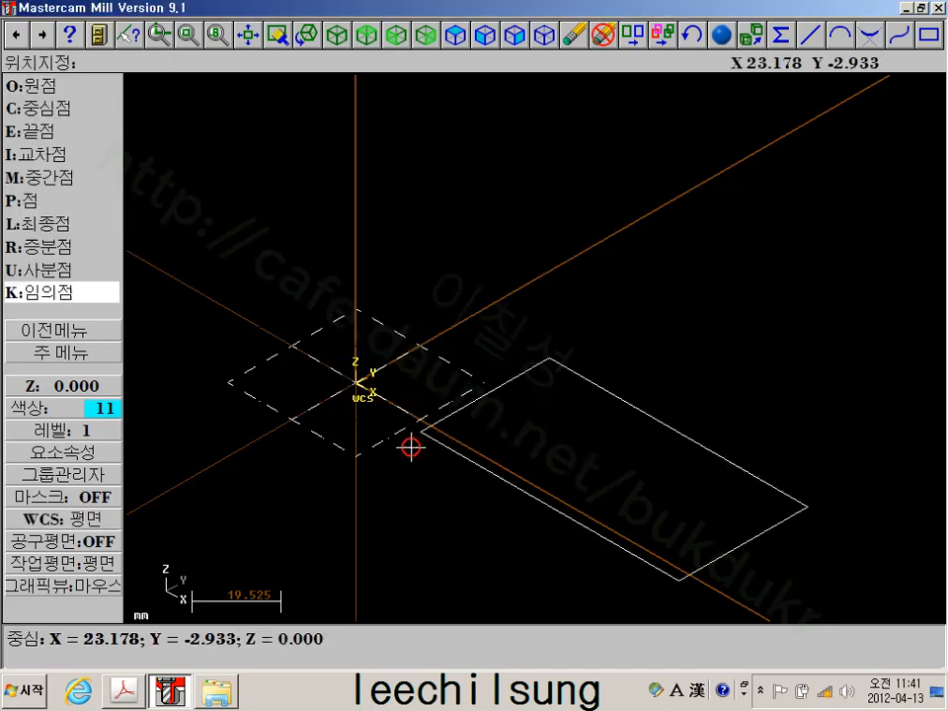
{"action": "left_click", "coordinate": [355, 382]}
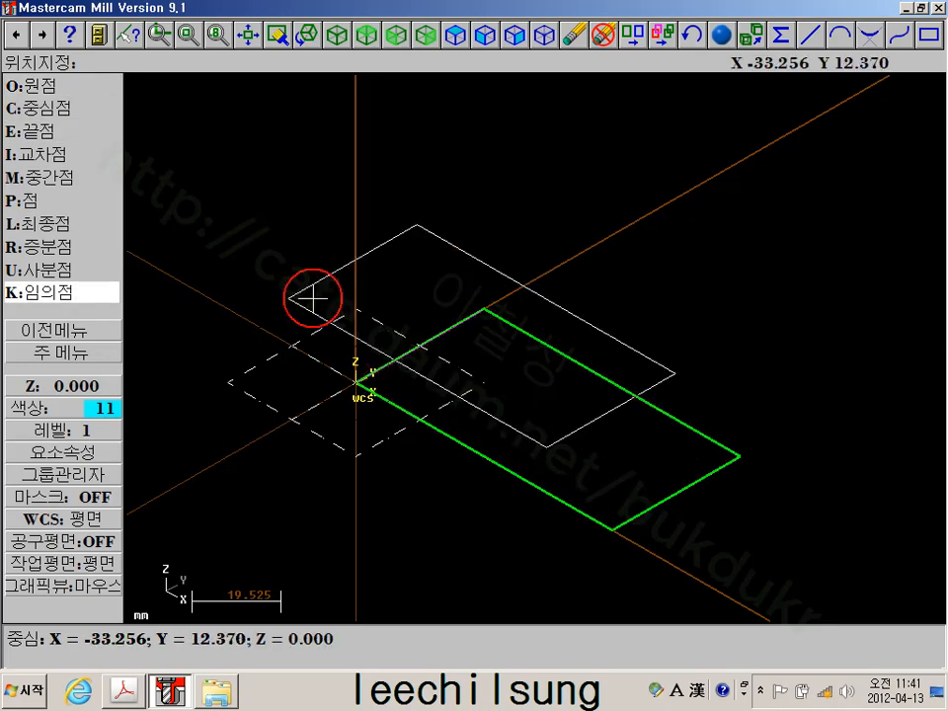
{"action": "left_click", "coordinate": [57, 355]}
{"action": "scroll", "coordinate": [751, 457], "scroll_direction": "up", "scroll_amount": 3}
{"action": "middle_click_drag", "start_coordinate": [622, 472], "coordinate": [638, 423]}
{"action": "left_click", "coordinate": [416, 365]}
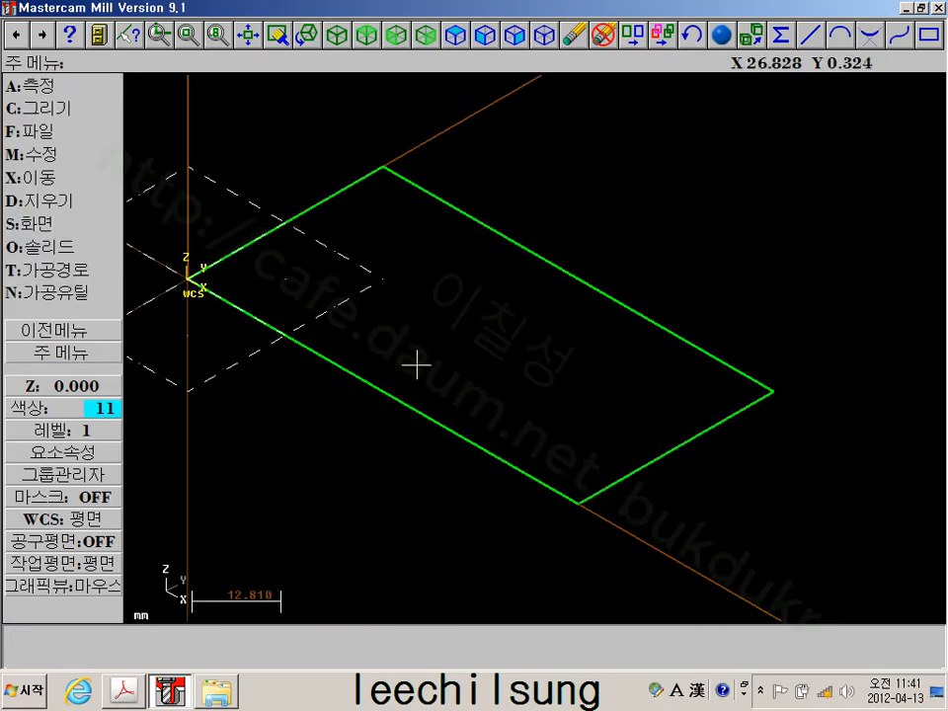
Extrude the chained 80 × 40 mm rectangle upward by 40 mm as a new solid body
{"action": "left_click", "coordinate": [17, 353]}
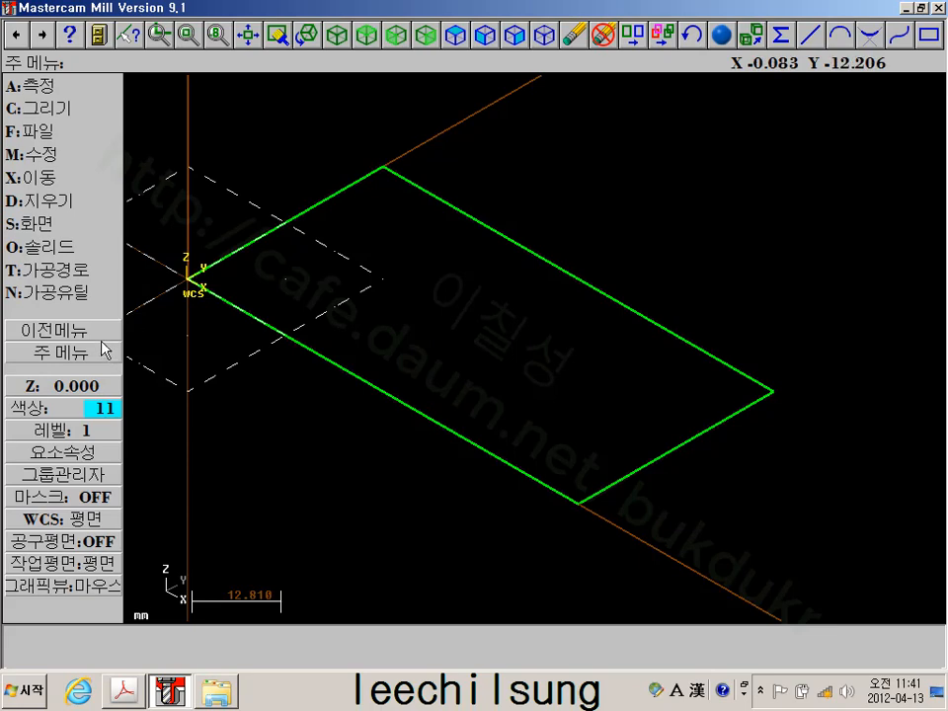
{"action": "left_click", "coordinate": [69, 247]}
{"action": "left_click", "coordinate": [39, 86]}
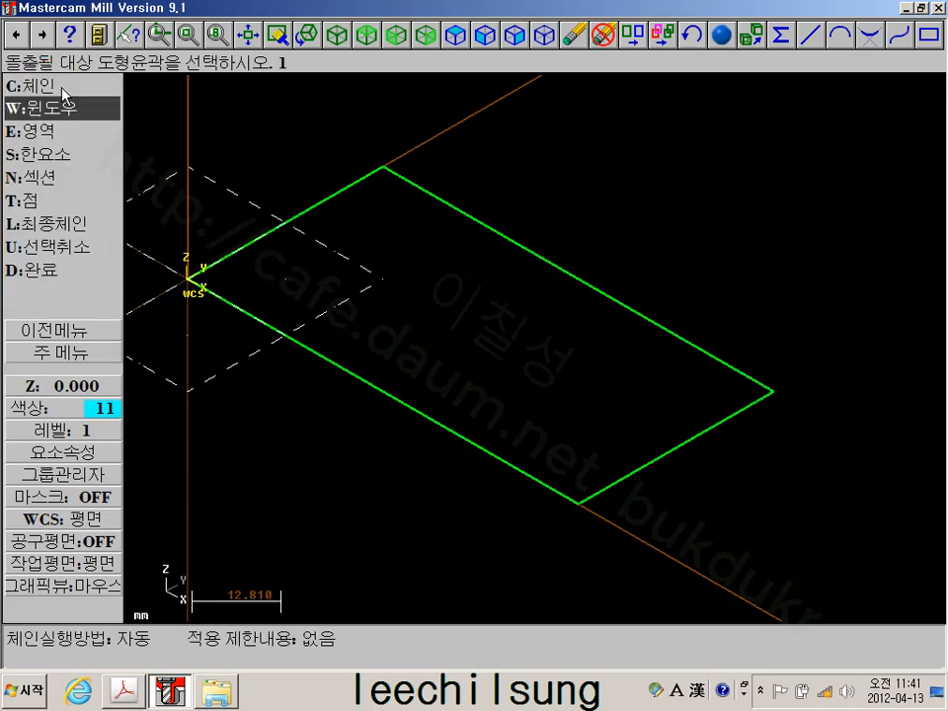
{"action": "left_click", "coordinate": [298, 230]}
{"action": "left_click", "coordinate": [35, 223]}
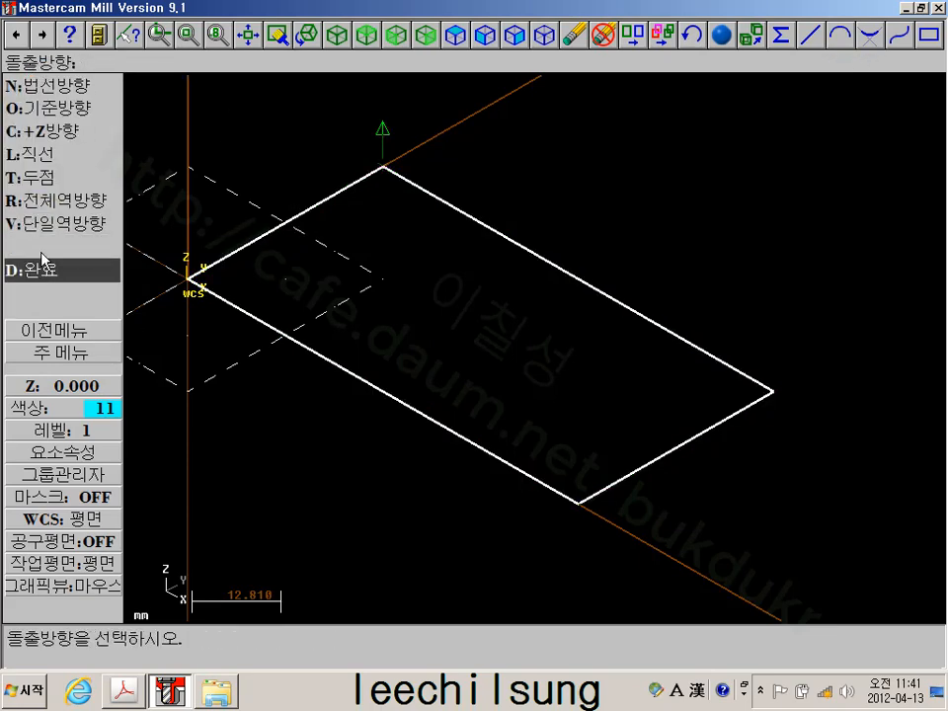
{"action": "left_click", "coordinate": [49, 270]}
{"action": "type", "text": "40"}
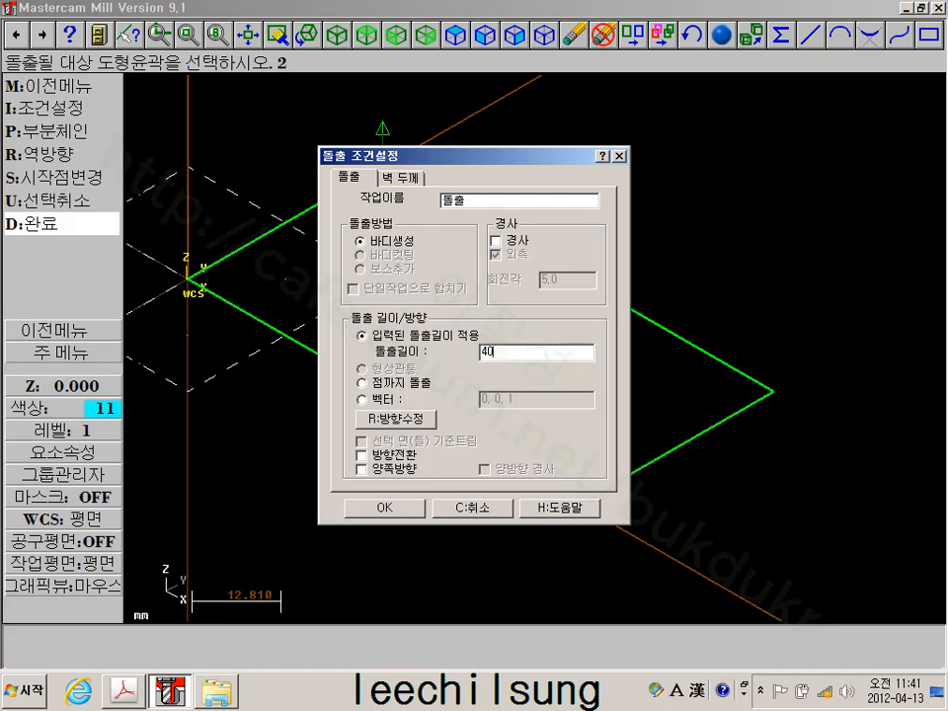
{"action": "left_click", "coordinate": [381, 508]}
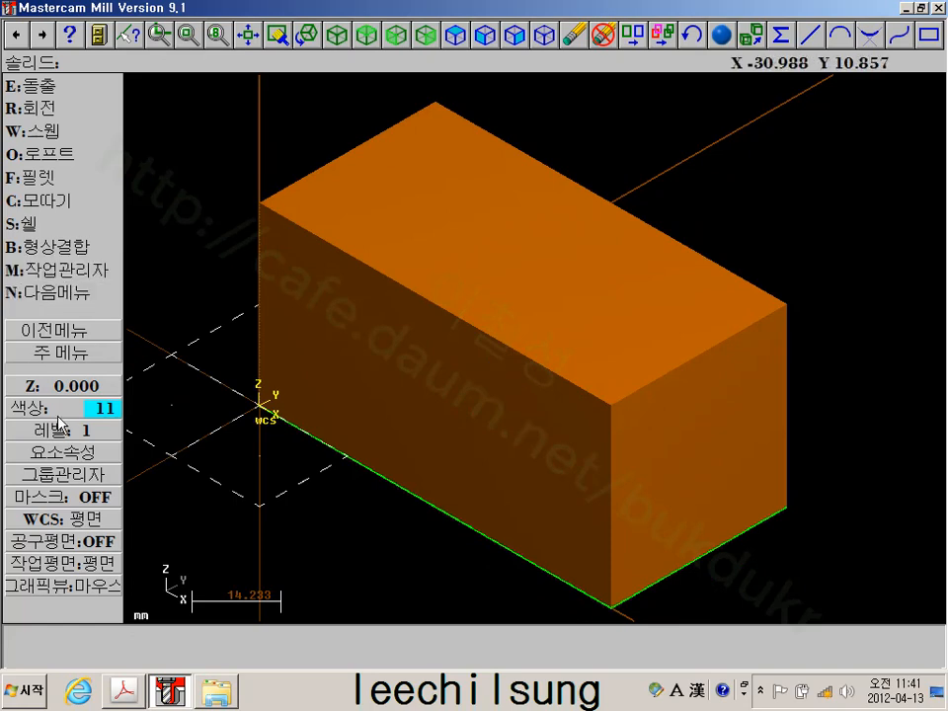
Switch the construction plane to front and draw an 80 × 10 mm rectangle with its lower-left corner at the origin
{"action": "left_click", "coordinate": [56, 569]}
{"action": "left_click", "coordinate": [61, 130]}
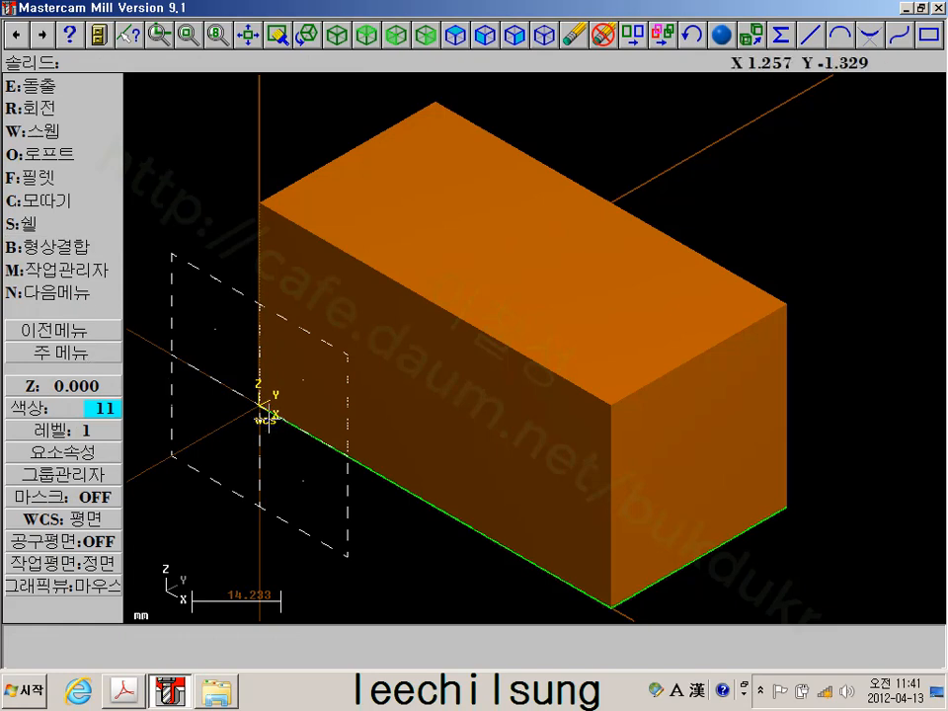
{"action": "left_click", "coordinate": [67, 352]}
{"action": "left_click", "coordinate": [62, 110]}
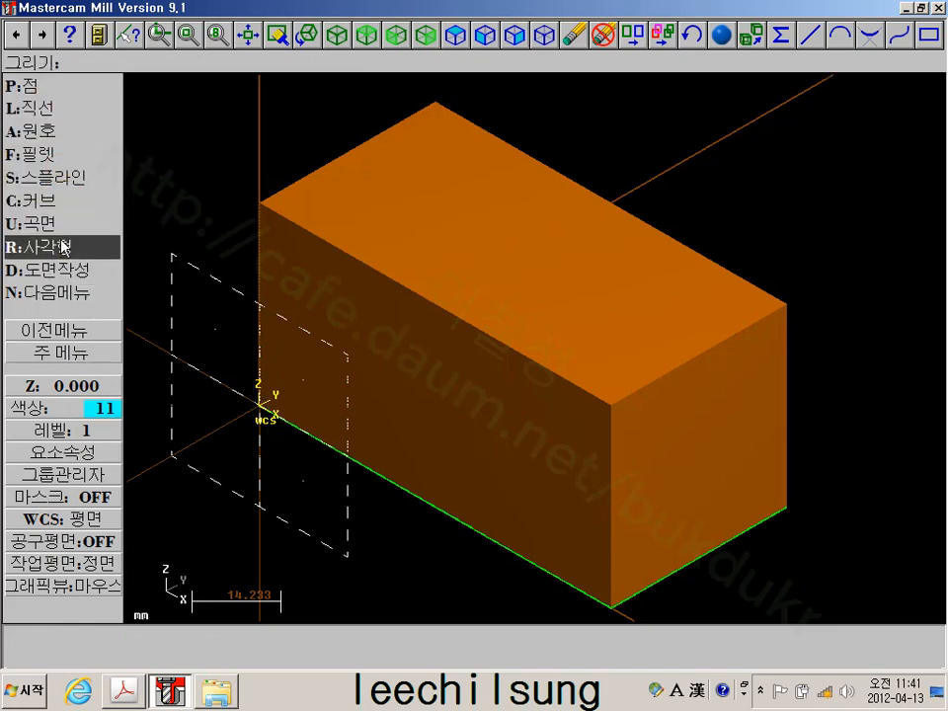
{"action": "left_click", "coordinate": [89, 247]}
{"action": "left_click", "coordinate": [49, 86]}
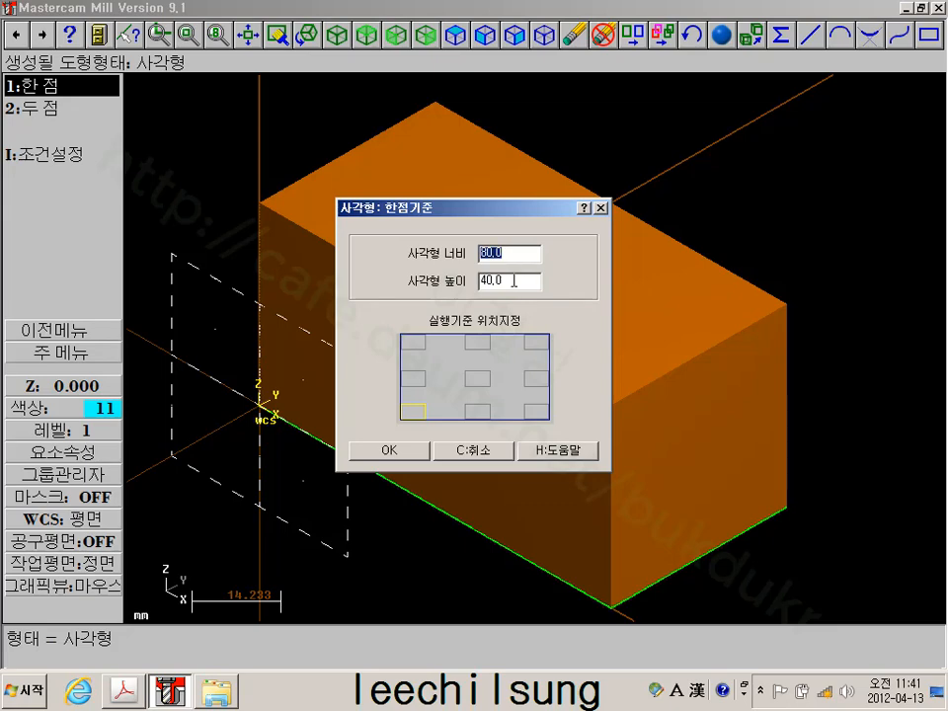
{"action": "left_click_drag", "start_coordinate": [513, 281], "coordinate": [442, 282]}
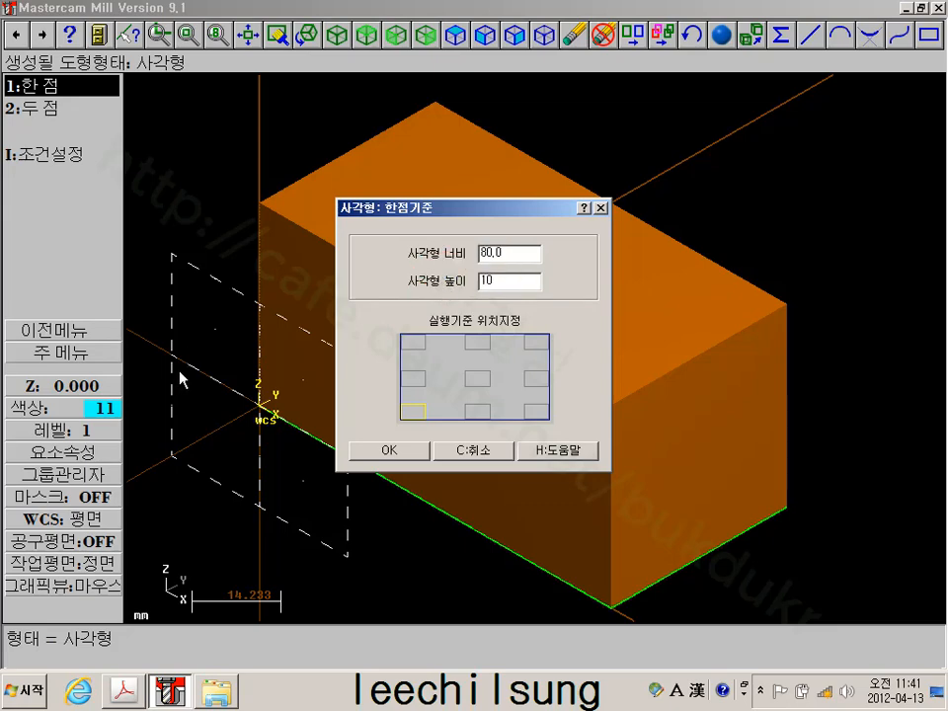
{"action": "left_click", "coordinate": [366, 449]}
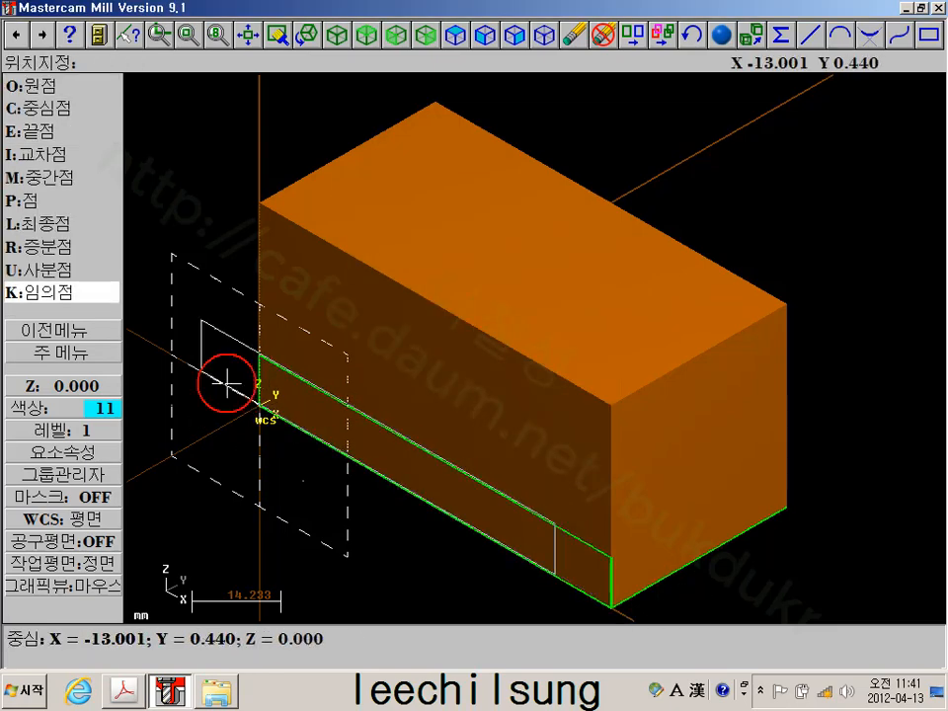
{"action": "left_click", "coordinate": [94, 350]}
{"action": "scroll", "coordinate": [309, 381], "scroll_direction": "down", "scroll_amount": 2}
{"action": "middle_click_drag", "start_coordinate": [380, 396], "coordinate": [390, 320]}
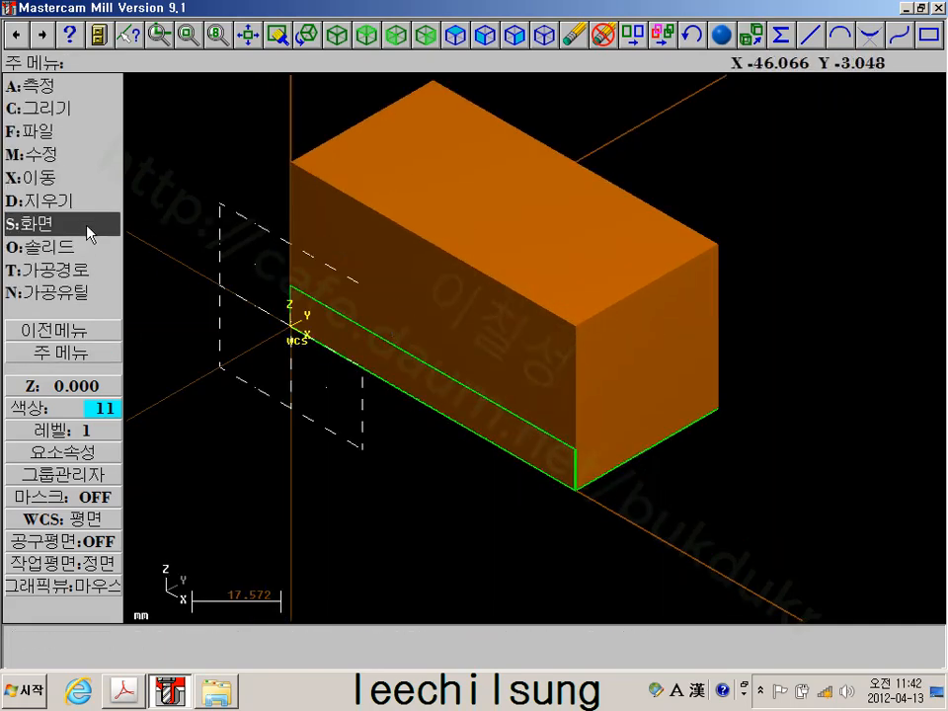
Chain the 80 × 10 mm front rectangle and extrude it 20 mm into the block as a body cut
{"action": "left_click", "coordinate": [82, 251]}
{"action": "left_click", "coordinate": [49, 87]}
{"action": "left_click", "coordinate": [44, 87]}
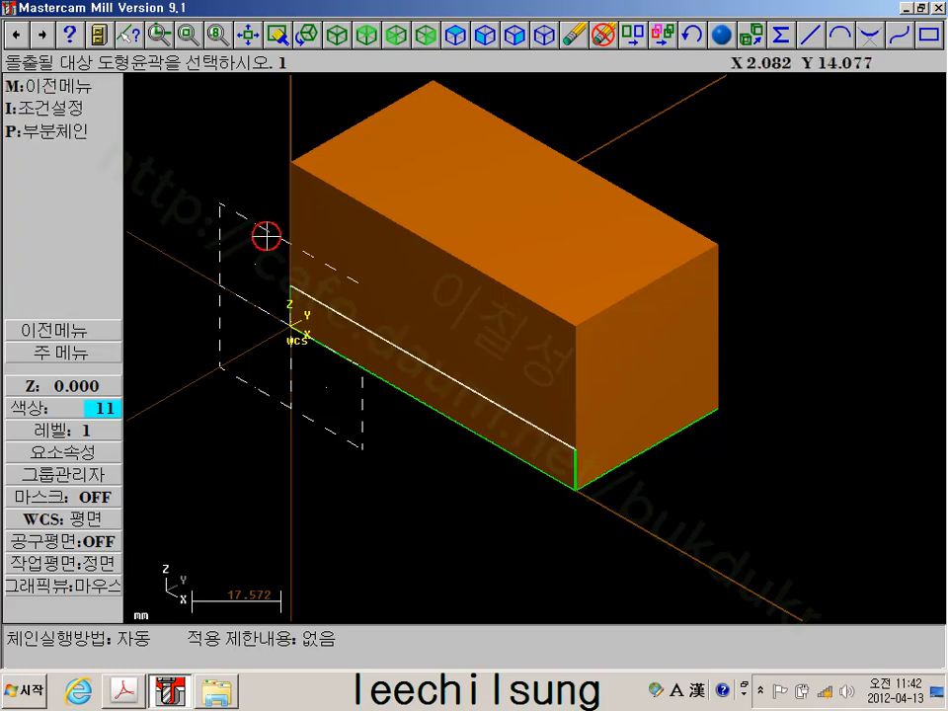
{"action": "left_click", "coordinate": [331, 311]}
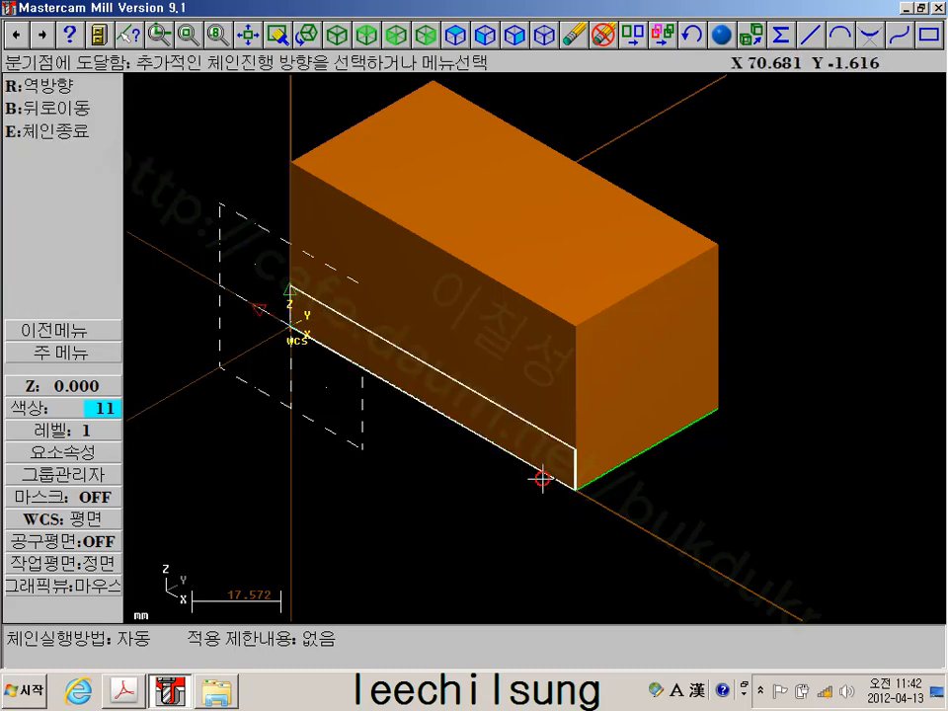
{"action": "left_click", "coordinate": [59, 132]}
{"action": "left_click", "coordinate": [46, 221]}
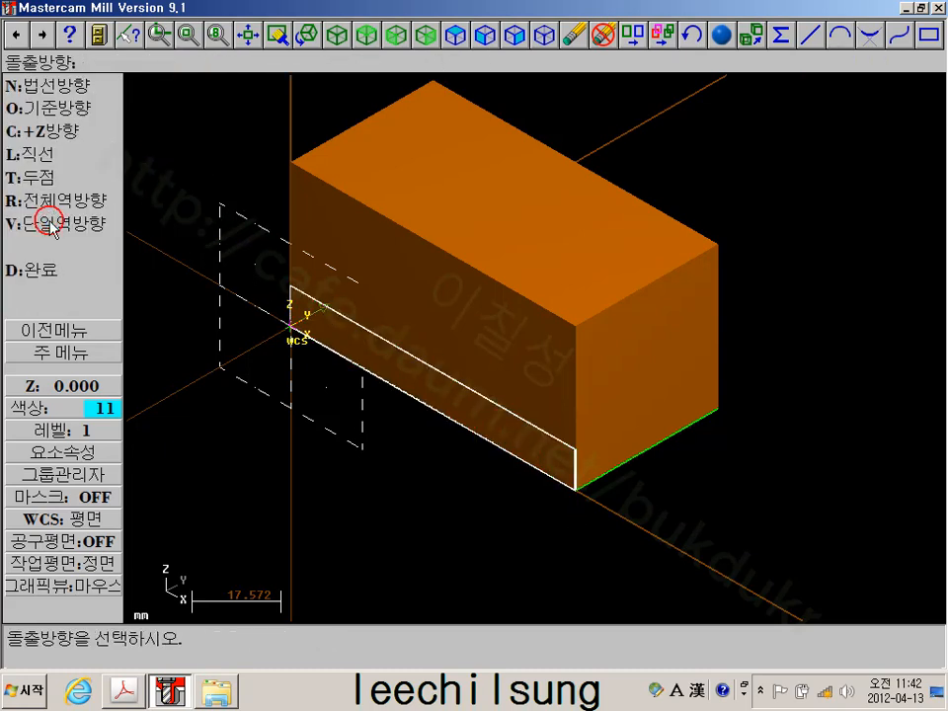
{"action": "left_click", "coordinate": [37, 269]}
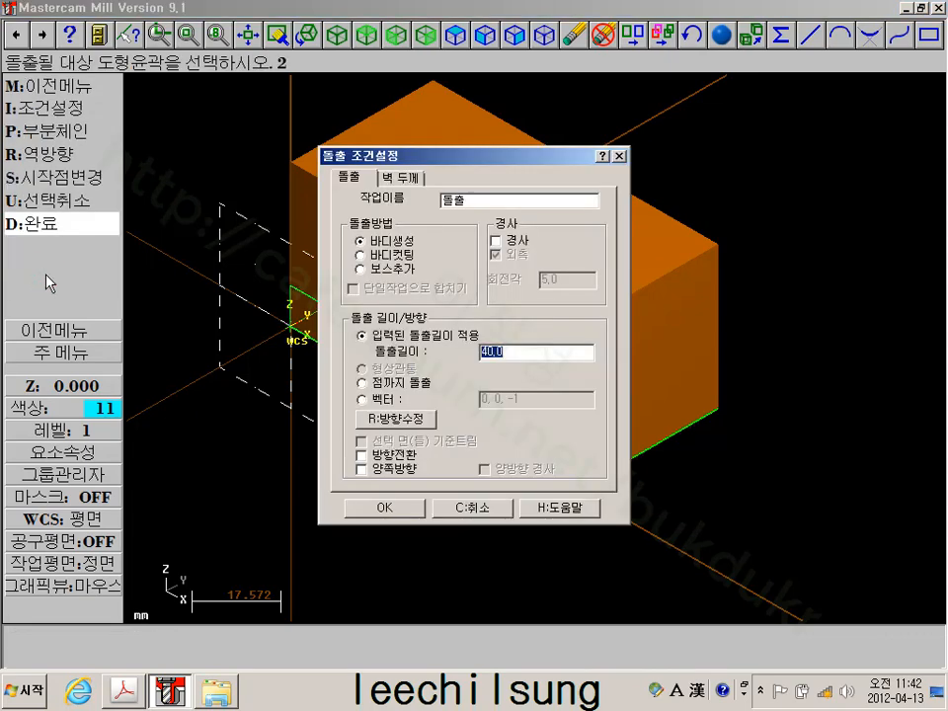
{"action": "type", "text": "20"}
{"action": "left_click", "coordinate": [363, 253]}
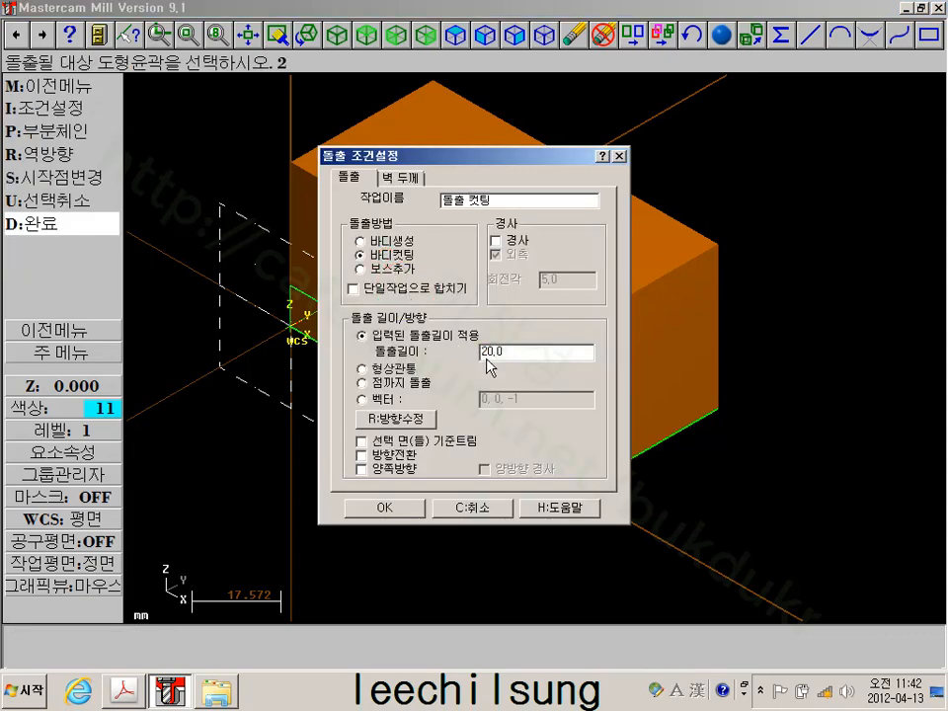
{"action": "left_click", "coordinate": [384, 507]}
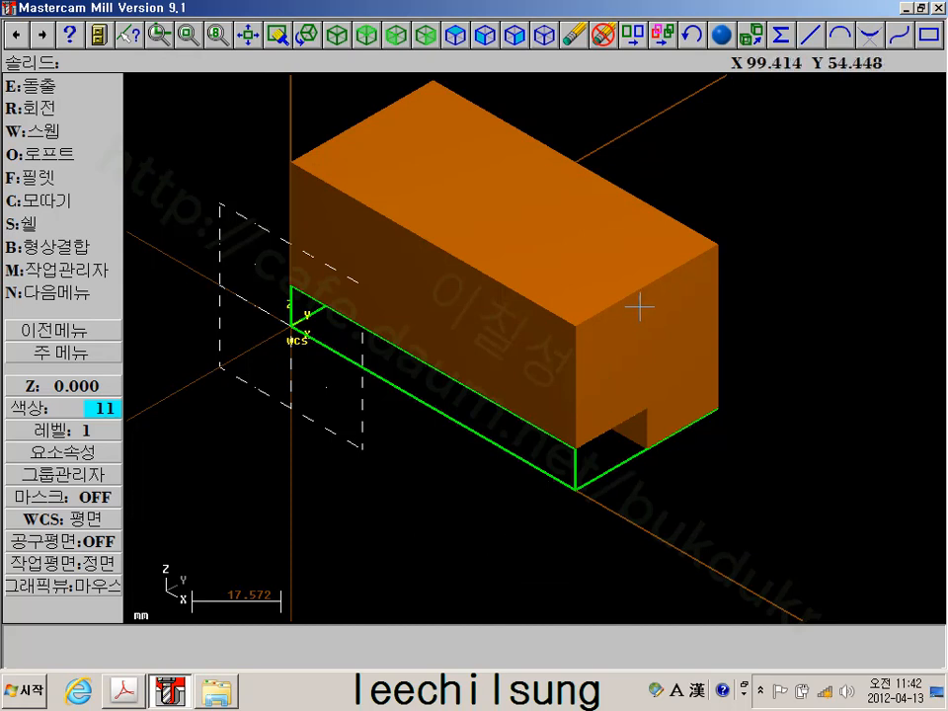
Set the construction plane to the right side and take the depth Z 80 from the block's upper front corner
{"action": "left_click", "coordinate": [54, 355]}
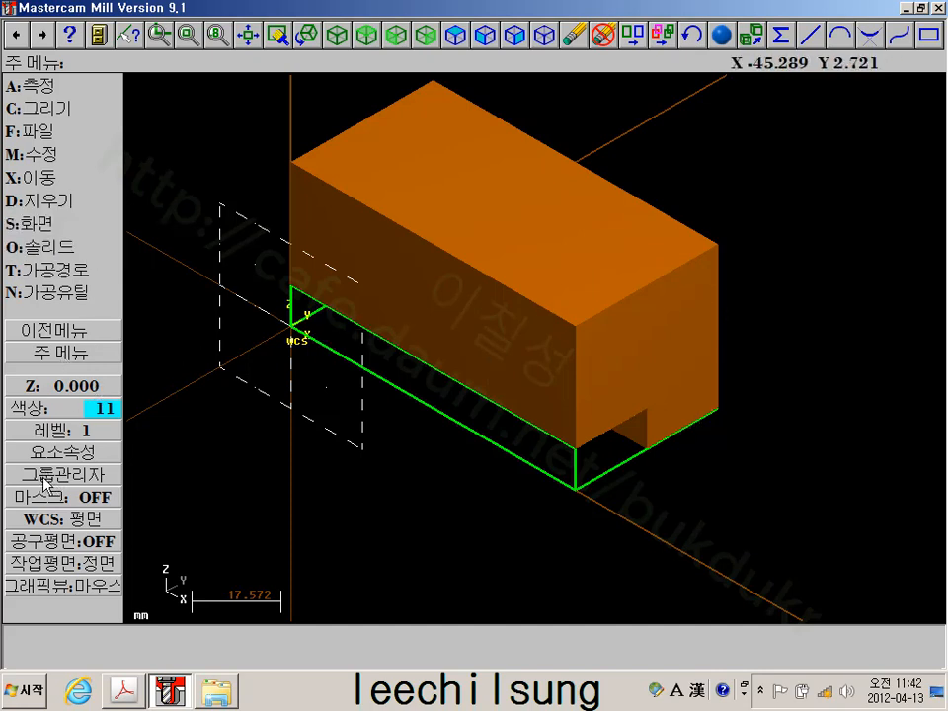
{"action": "left_click", "coordinate": [45, 435]}
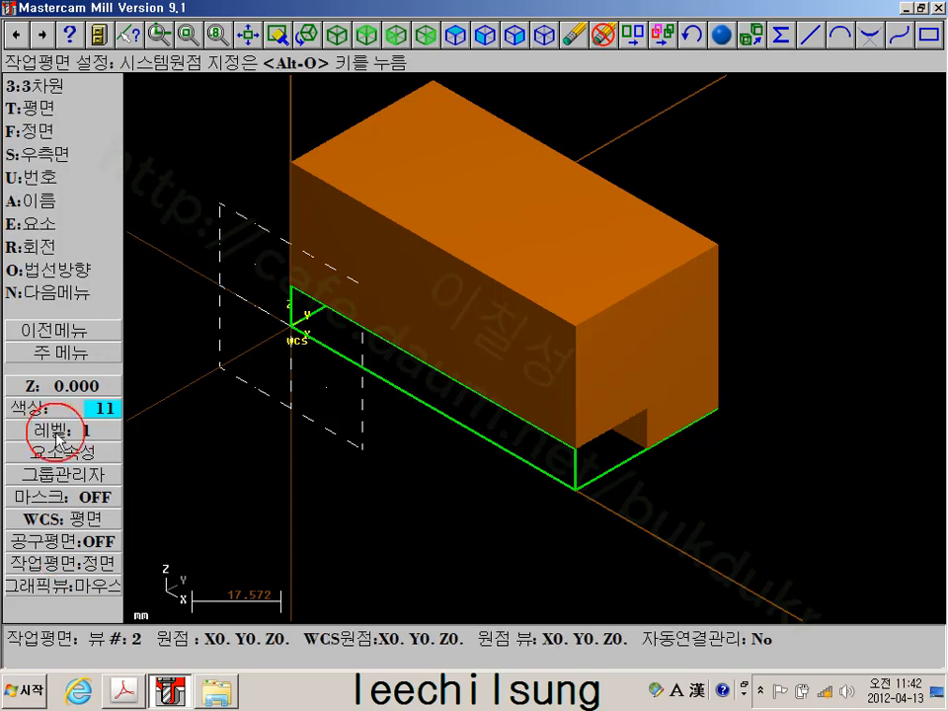
{"action": "left_click", "coordinate": [56, 154]}
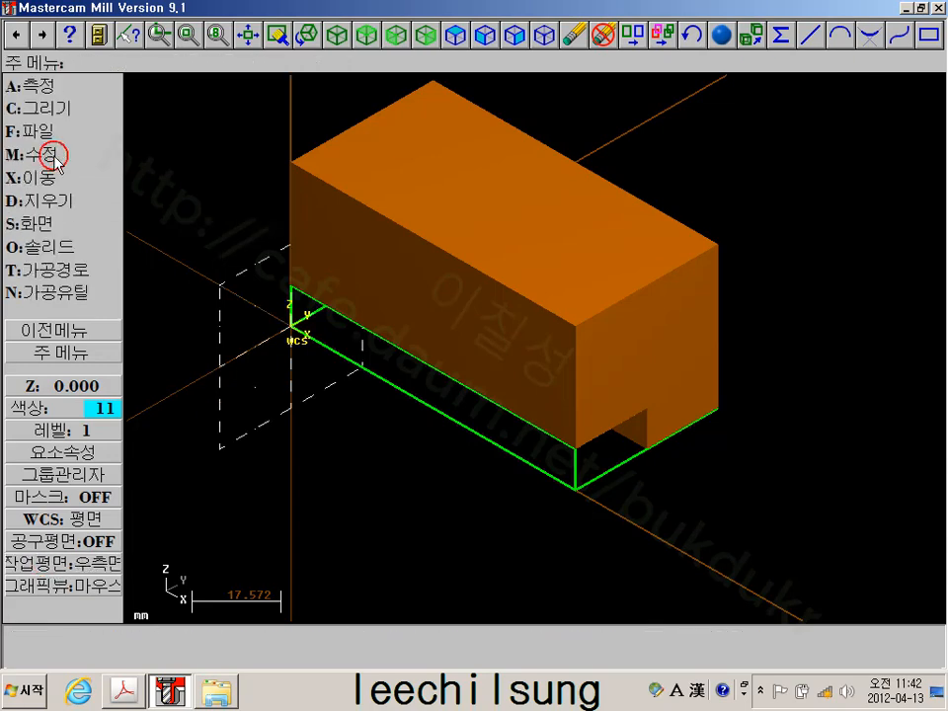
{"action": "left_click", "coordinate": [47, 384]}
{"action": "key", "text": "e"}
{"action": "left_click", "coordinate": [575, 322]}
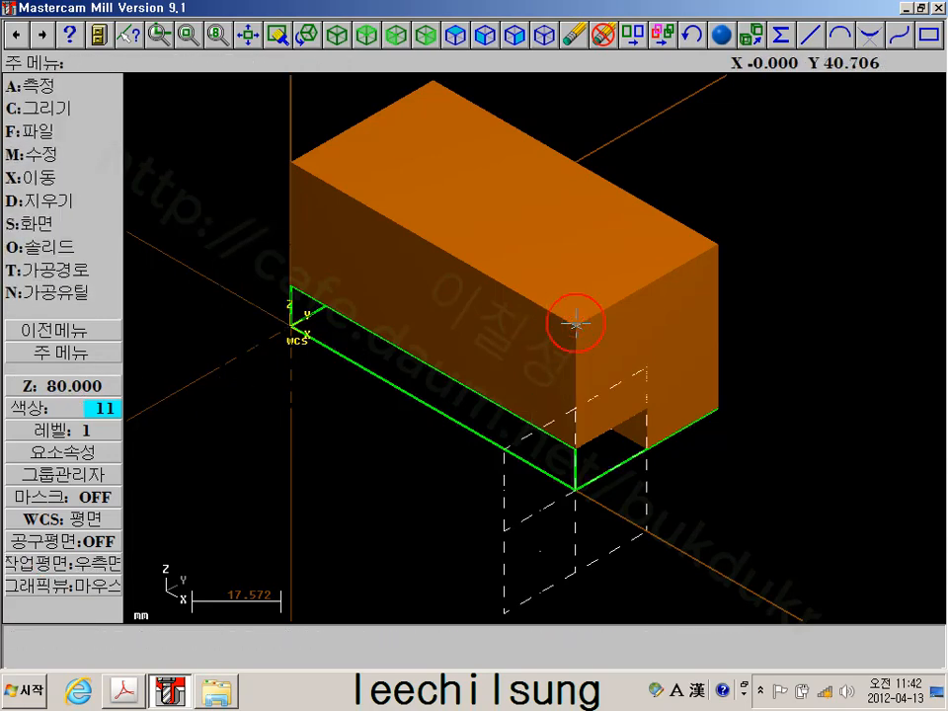
Draw a rectangle 10 mm wide and 20 mm high on the right end face, anchored by its upper-right corner at the block's upper rear corner
{"action": "left_click", "coordinate": [61, 108]}
{"action": "left_click", "coordinate": [66, 245]}
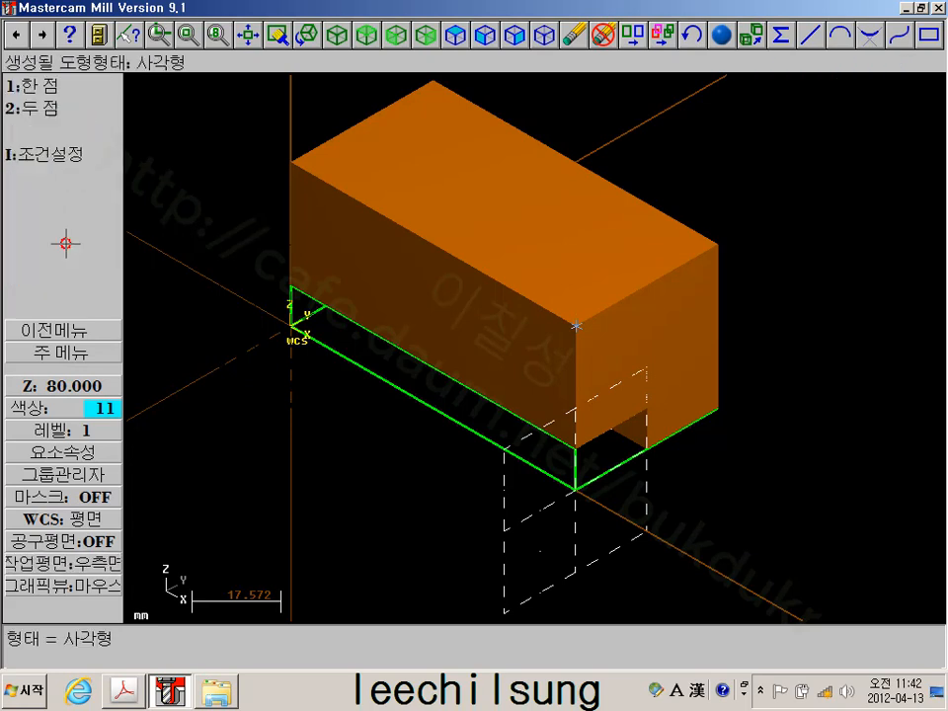
{"action": "left_click", "coordinate": [55, 86]}
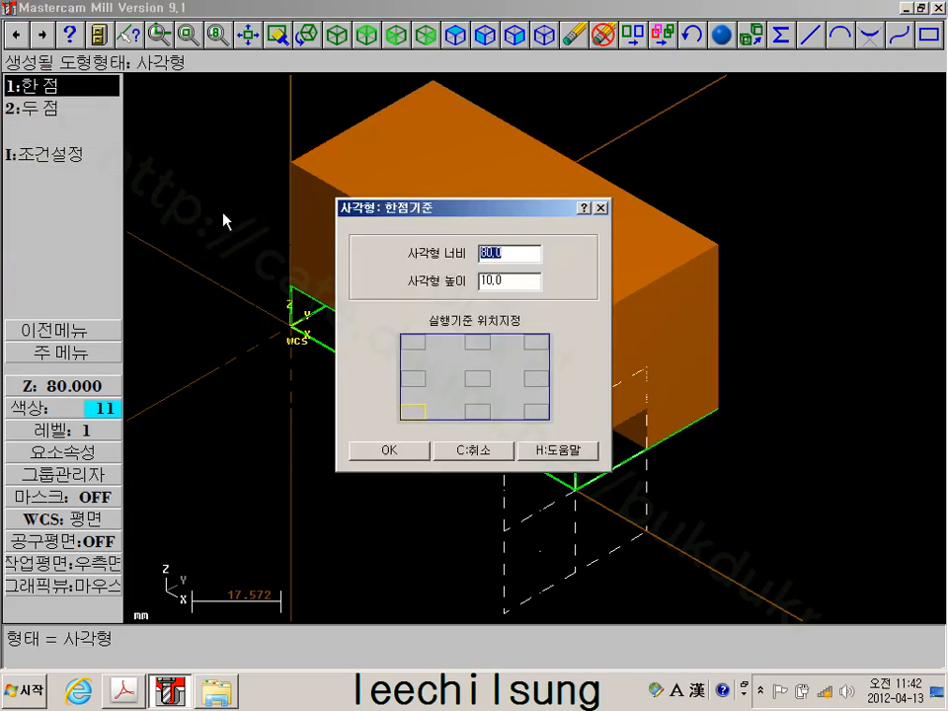
{"action": "left_click", "coordinate": [534, 341]}
{"action": "type", "text": "10"}
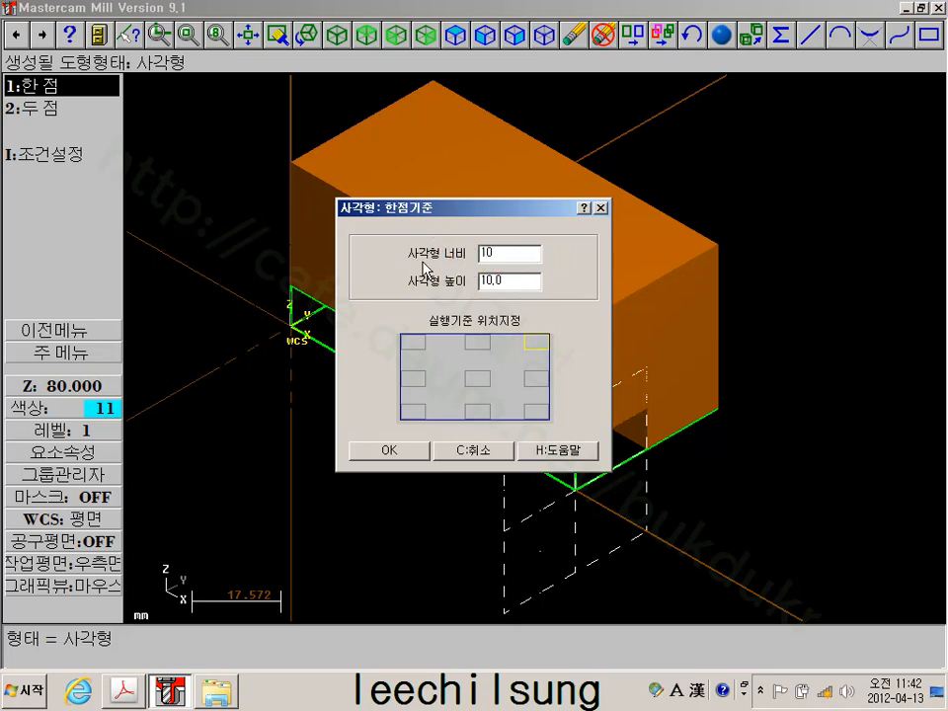
{"action": "left_click_drag", "start_coordinate": [522, 284], "coordinate": [447, 280]}
{"action": "type", "text": "20"}
{"action": "left_click", "coordinate": [417, 449]}
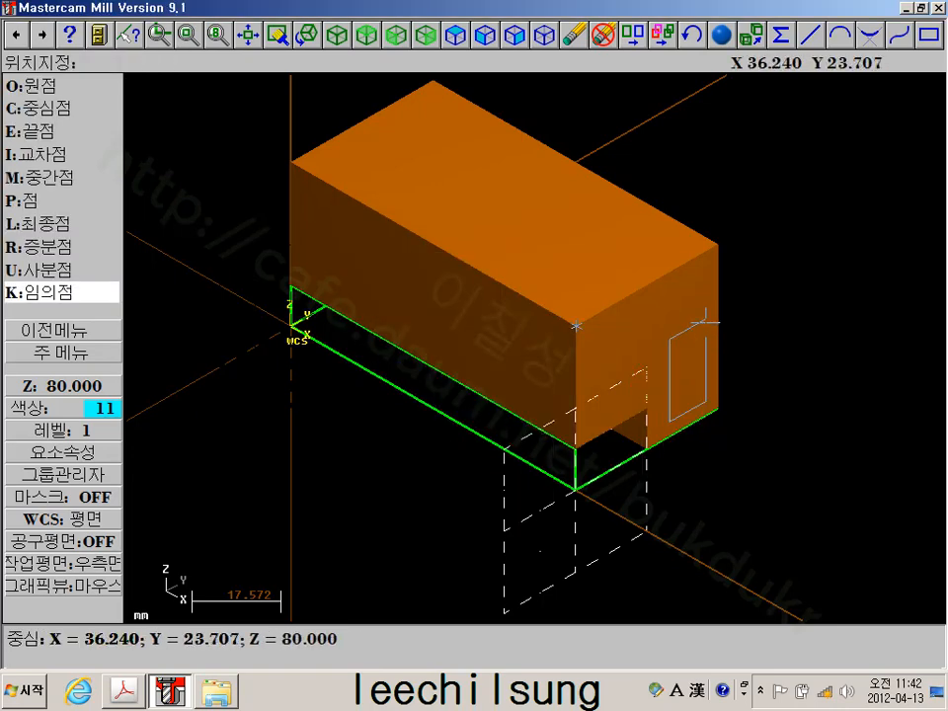
{"action": "left_click", "coordinate": [719, 244]}
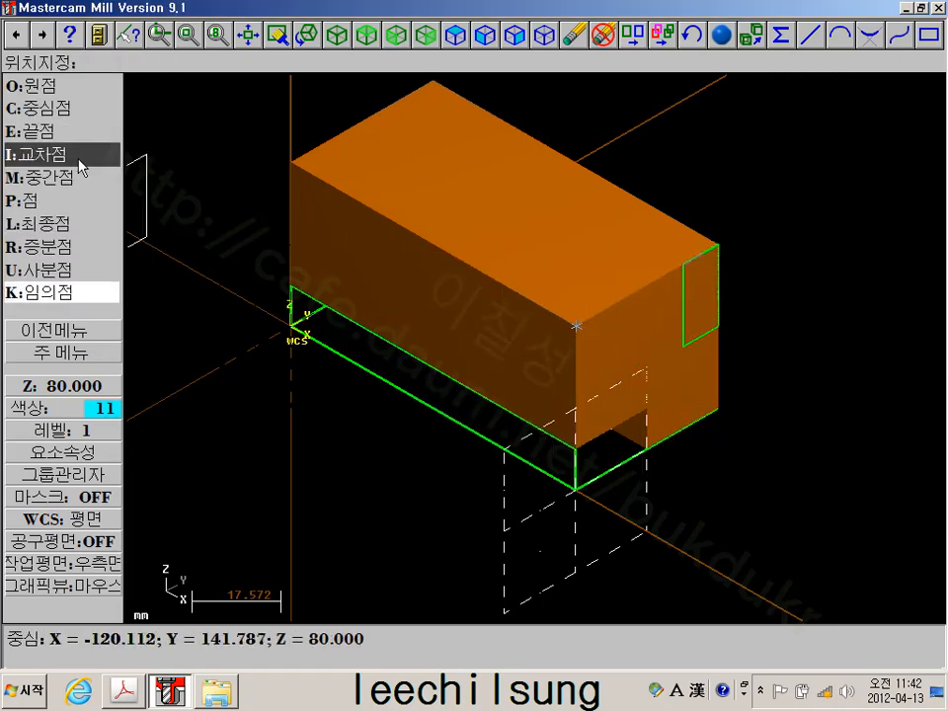
{"action": "left_click", "coordinate": [50, 353]}
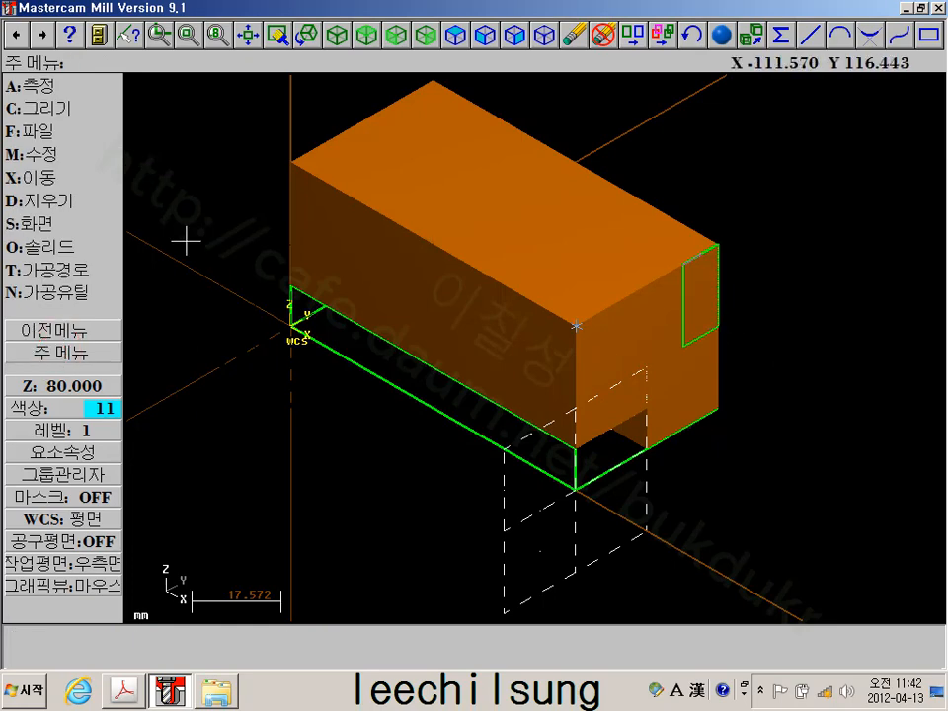
Chain the rectangle on the right end face, reverse the extrusion direction into the block, and extrude it as a body cut through the whole shape
{"action": "left_click", "coordinate": [69, 254]}
{"action": "left_click", "coordinate": [68, 79]}
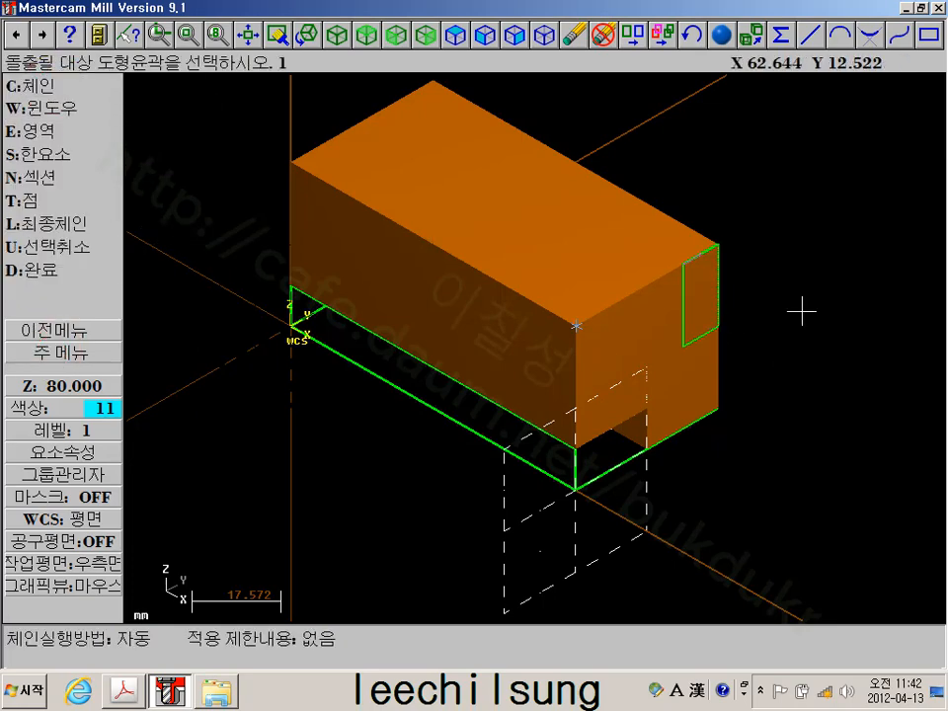
{"action": "left_click", "coordinate": [705, 253]}
{"action": "left_click", "coordinate": [49, 223]}
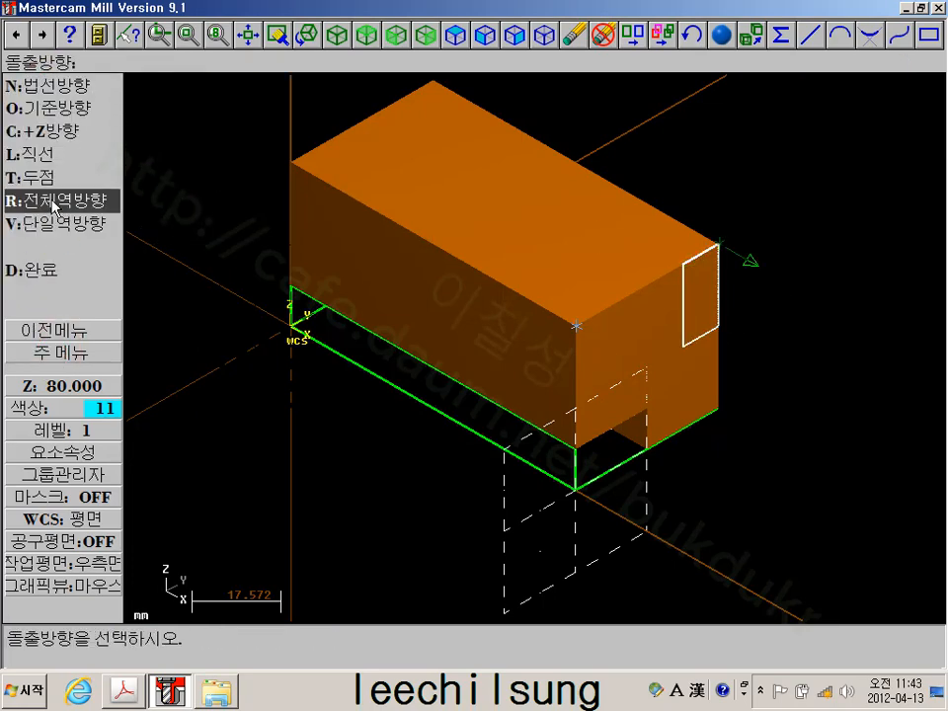
{"action": "left_click", "coordinate": [39, 266]}
{"action": "left_click", "coordinate": [359, 368]}
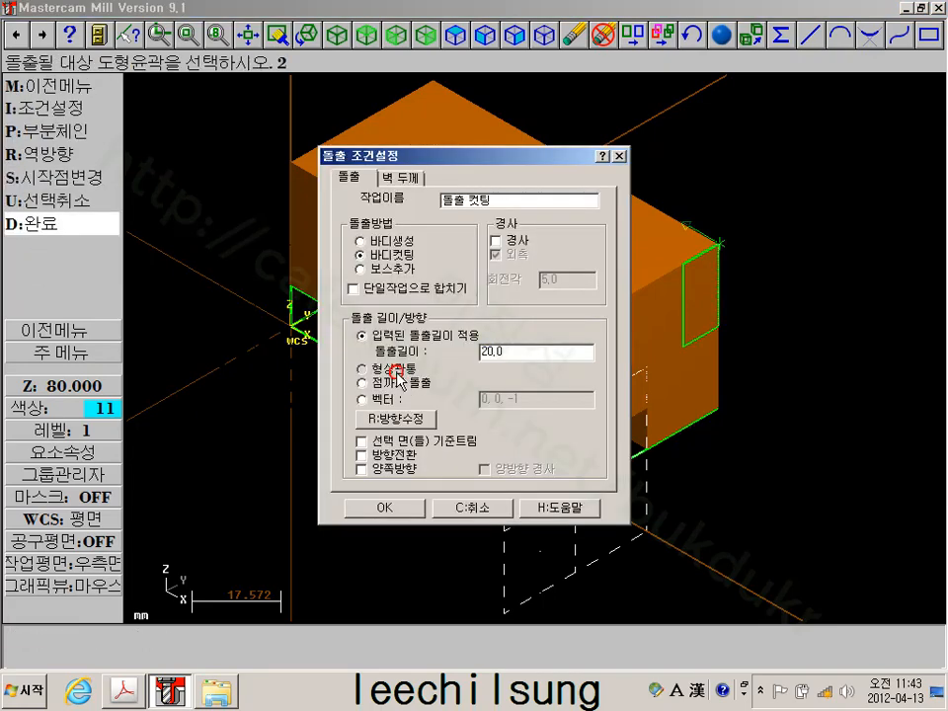
{"action": "left_click", "coordinate": [387, 506]}
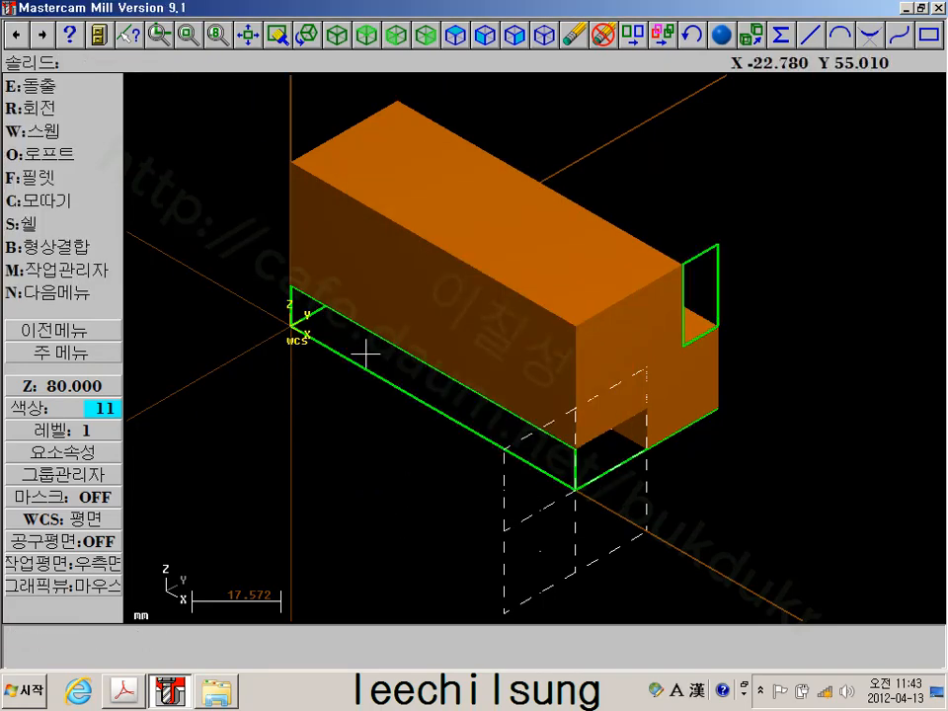
{"action": "middle_click_drag", "start_coordinate": [593, 262], "coordinate": [634, 333]}
{"action": "left_click", "coordinate": [89, 355]}
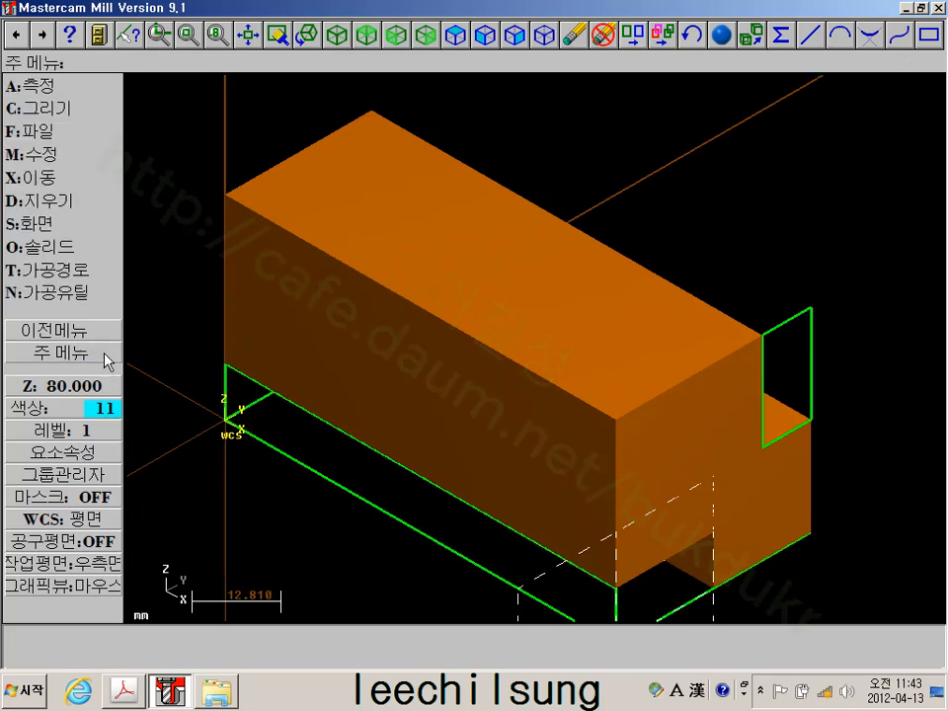
Switch the construction plane to top and take the depth Z 40 from the block's upper front corner above the origin
{"action": "left_click", "coordinate": [36, 351]}
{"action": "left_click", "coordinate": [48, 561]}
{"action": "left_click", "coordinate": [81, 108]}
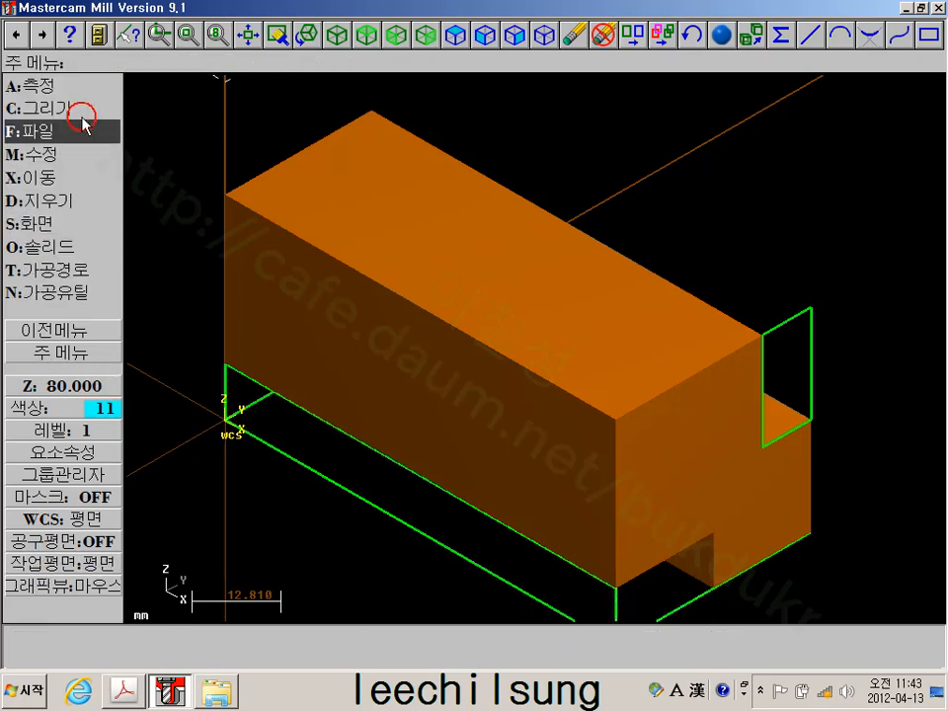
{"action": "left_click", "coordinate": [83, 385]}
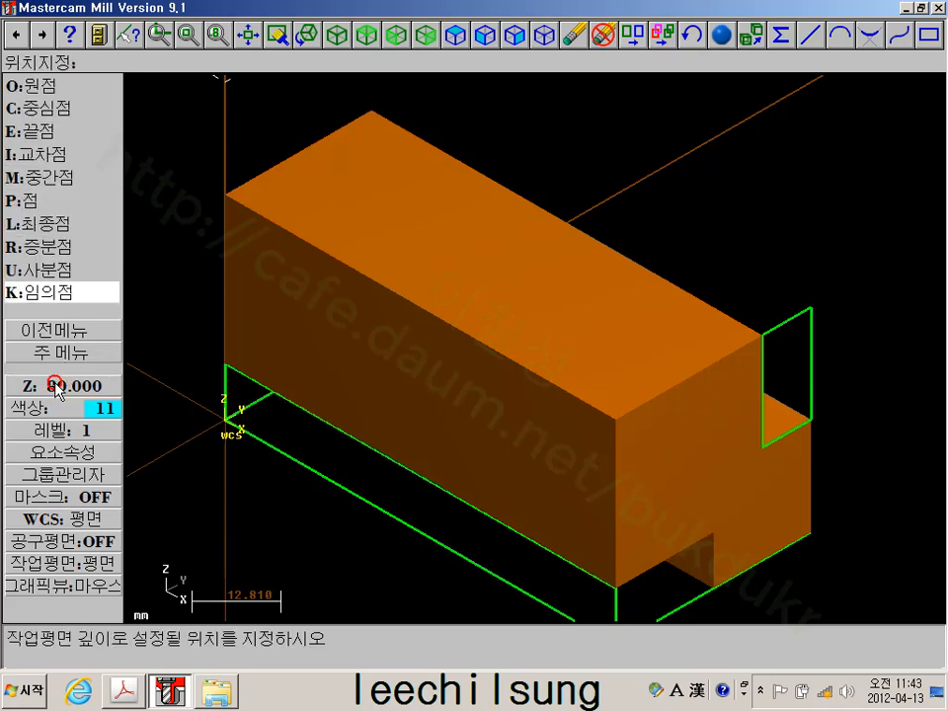
{"action": "left_click", "coordinate": [227, 194]}
Draw a two-point line on the top face, starting X20 from the front corner above the origin and ending X10 Y30 relative to that start
{"action": "left_click", "coordinate": [49, 108]}
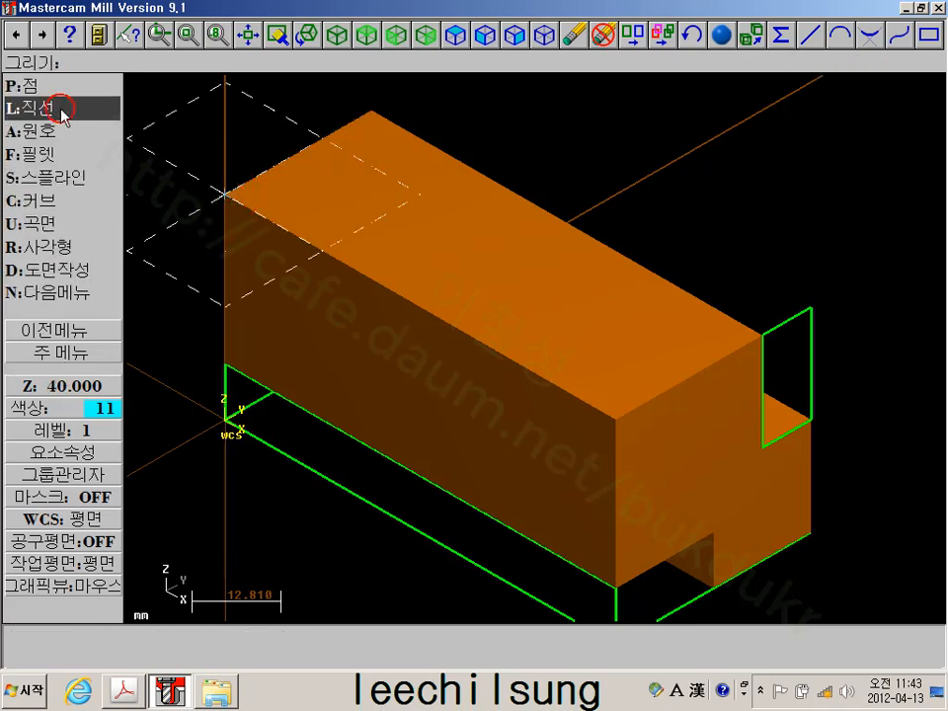
{"action": "left_click", "coordinate": [61, 107]}
{"action": "left_click", "coordinate": [57, 130]}
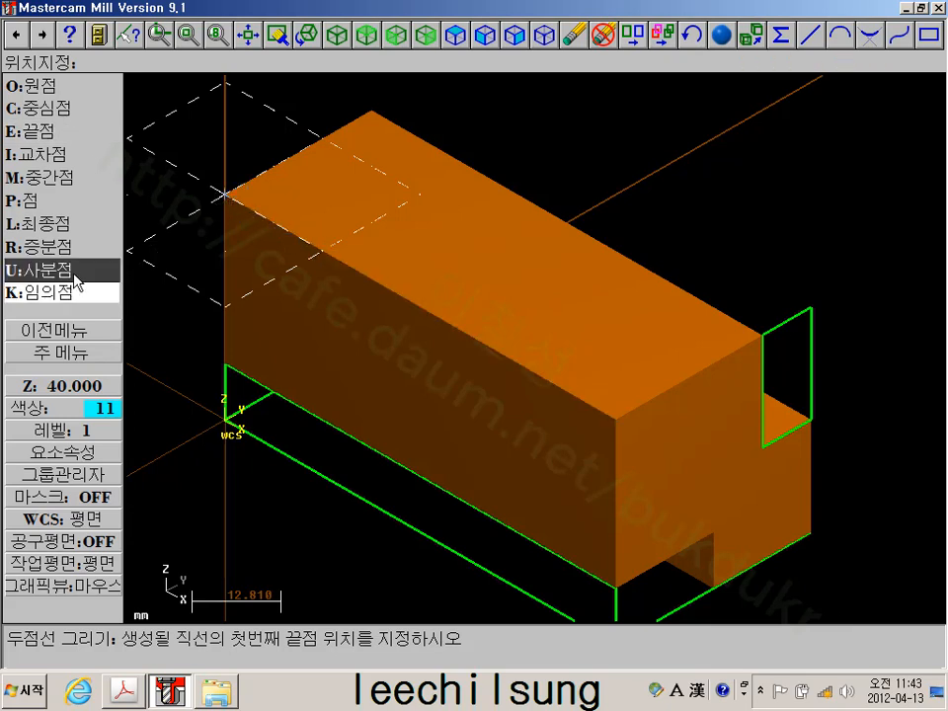
{"action": "left_click", "coordinate": [78, 246]}
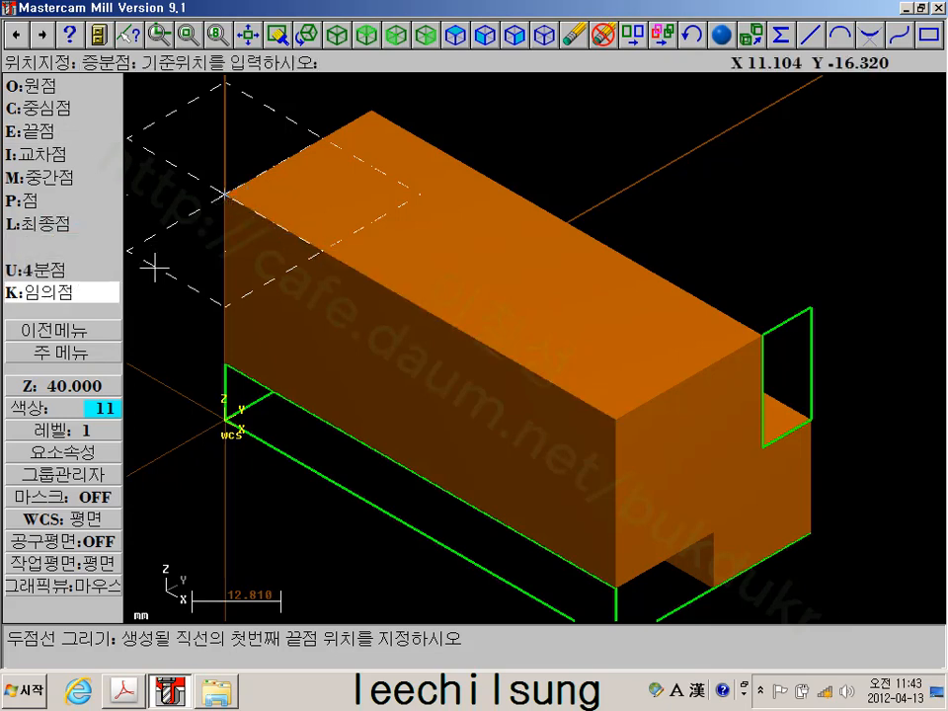
{"action": "left_click", "coordinate": [224, 195]}
{"action": "left_click", "coordinate": [66, 97]}
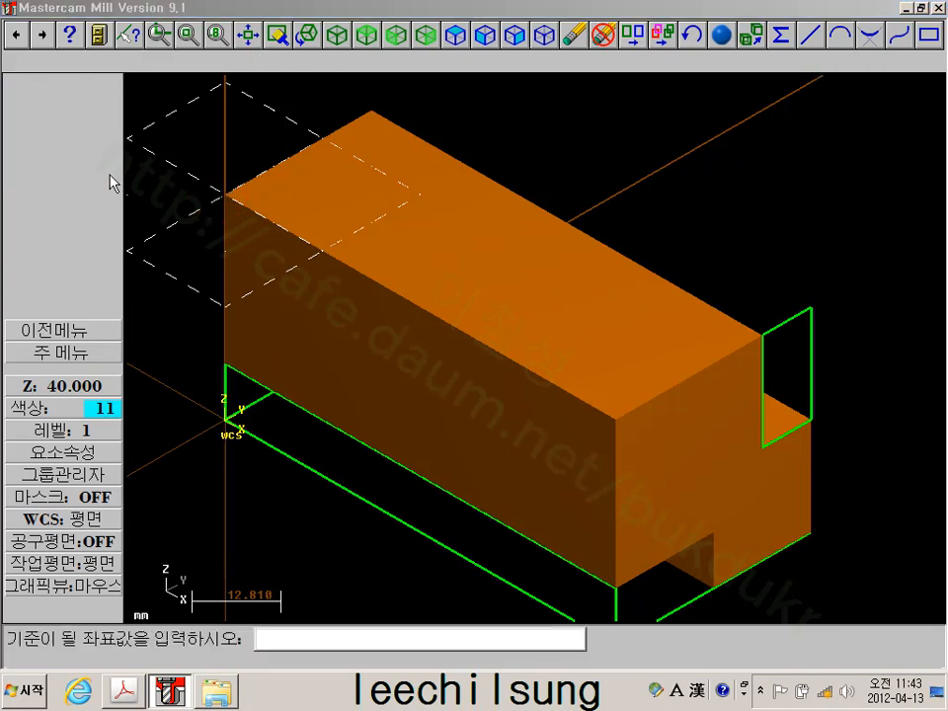
{"action": "type", "text": "x20"}
{"action": "key", "text": "Return"}
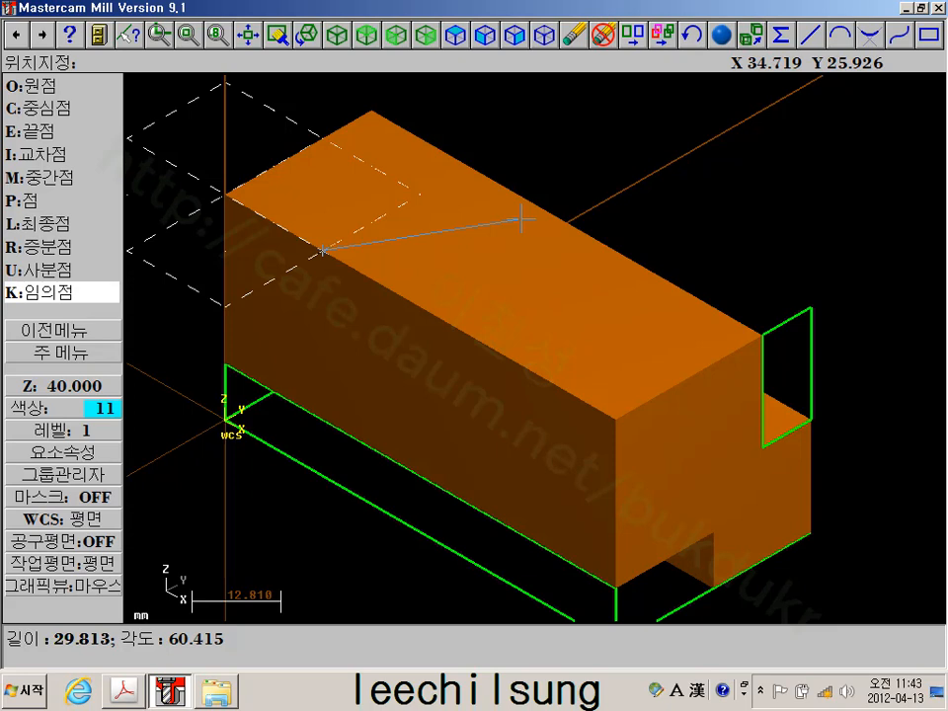
{"action": "key", "text": "r"}
{"action": "key", "text": "l"}
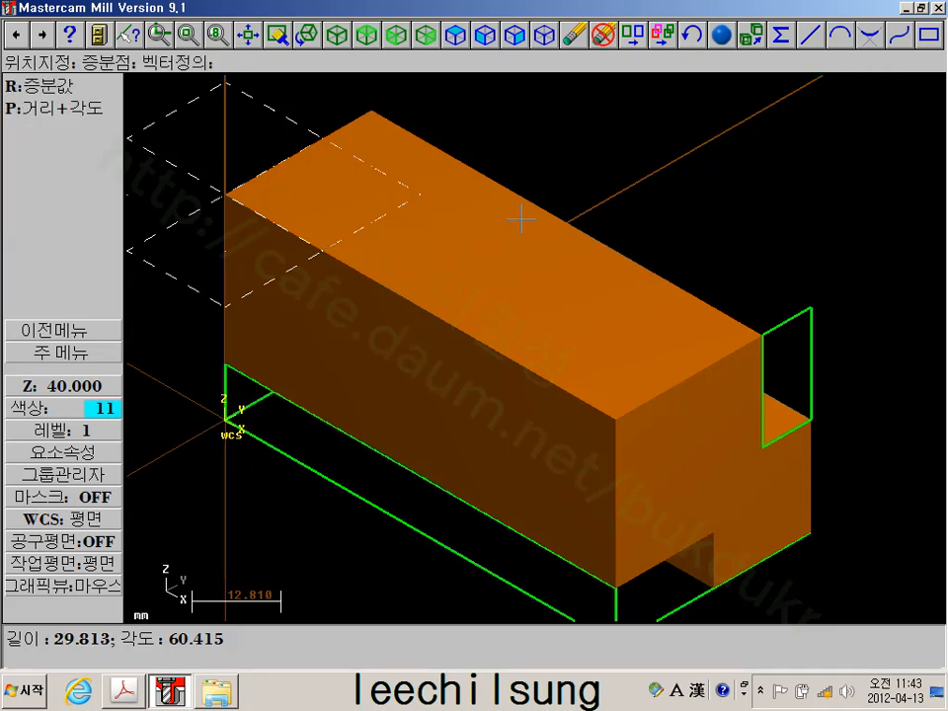
{"action": "key", "text": "r"}
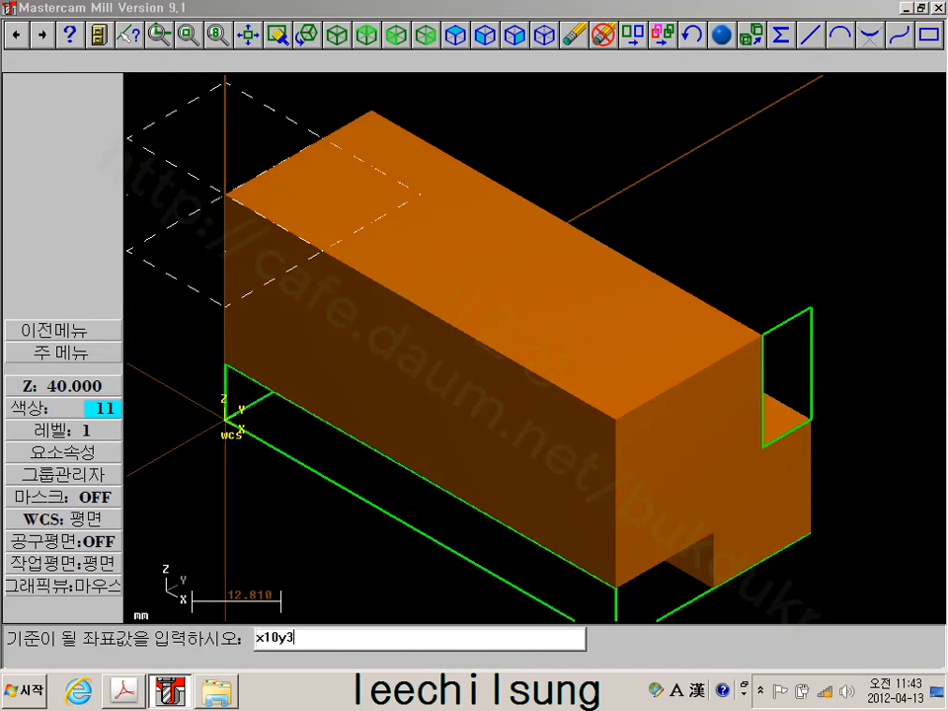
{"action": "key", "text": "Return"}
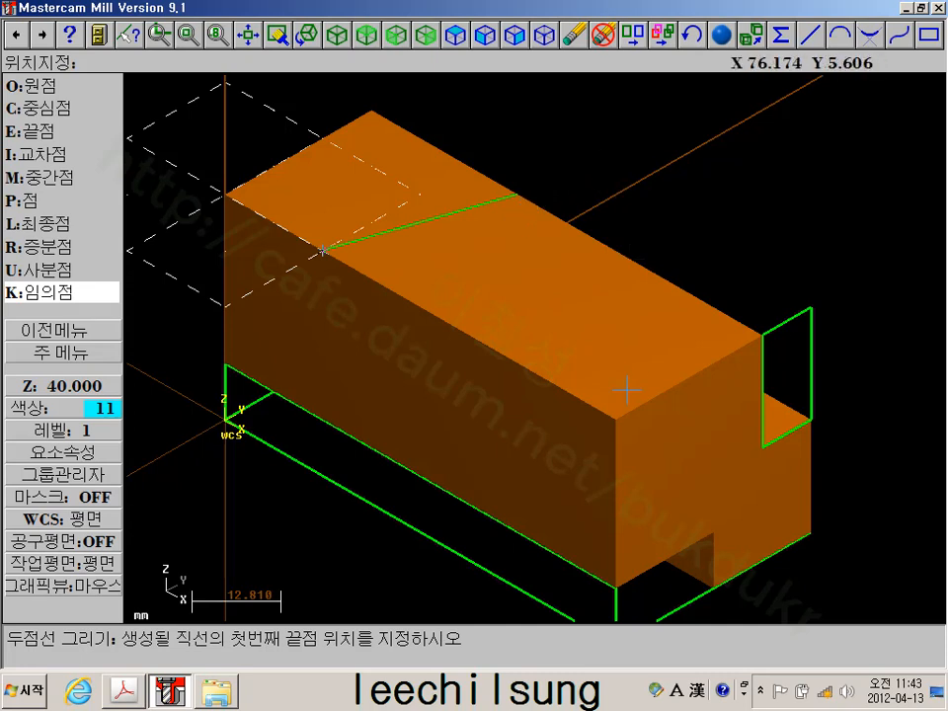
{"action": "key", "text": "e"}
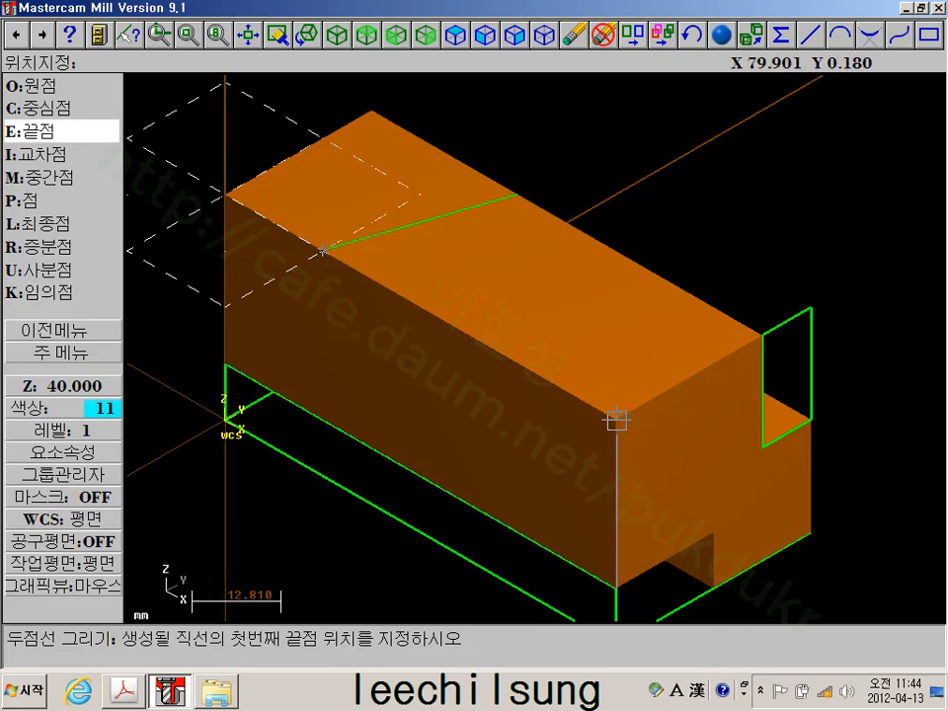
{"action": "left_click", "coordinate": [615, 420]}
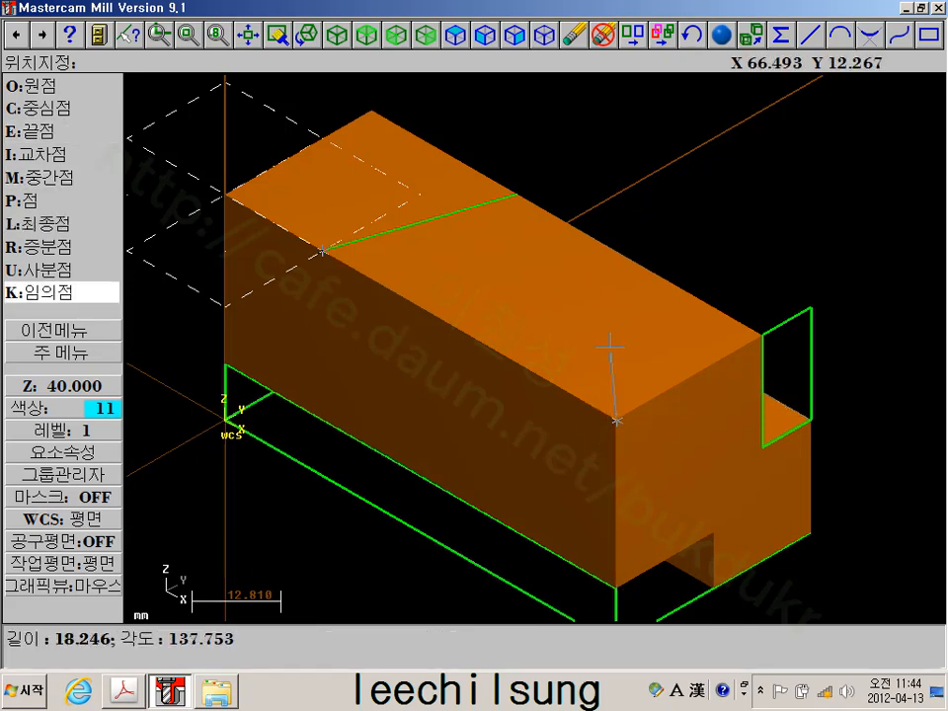
{"action": "key", "text": "Escape"}
Draw a second two-point line on the top face, starting X-20 from the front corner at the X 80 end and ending X-10 Y30 relative to that start
{"action": "left_click", "coordinate": [59, 129]}
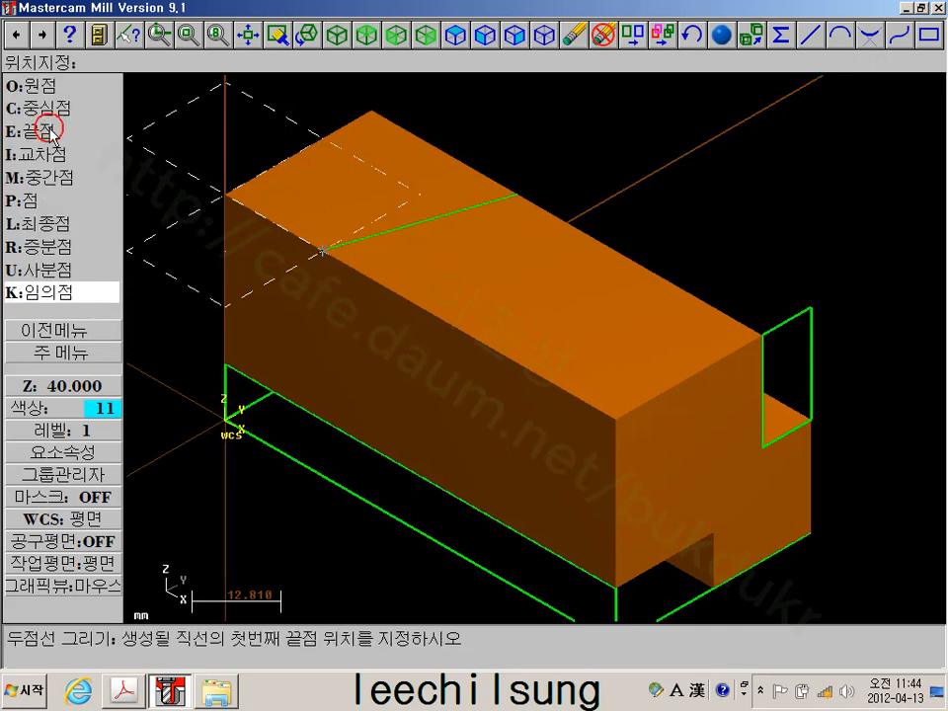
{"action": "left_click", "coordinate": [55, 255]}
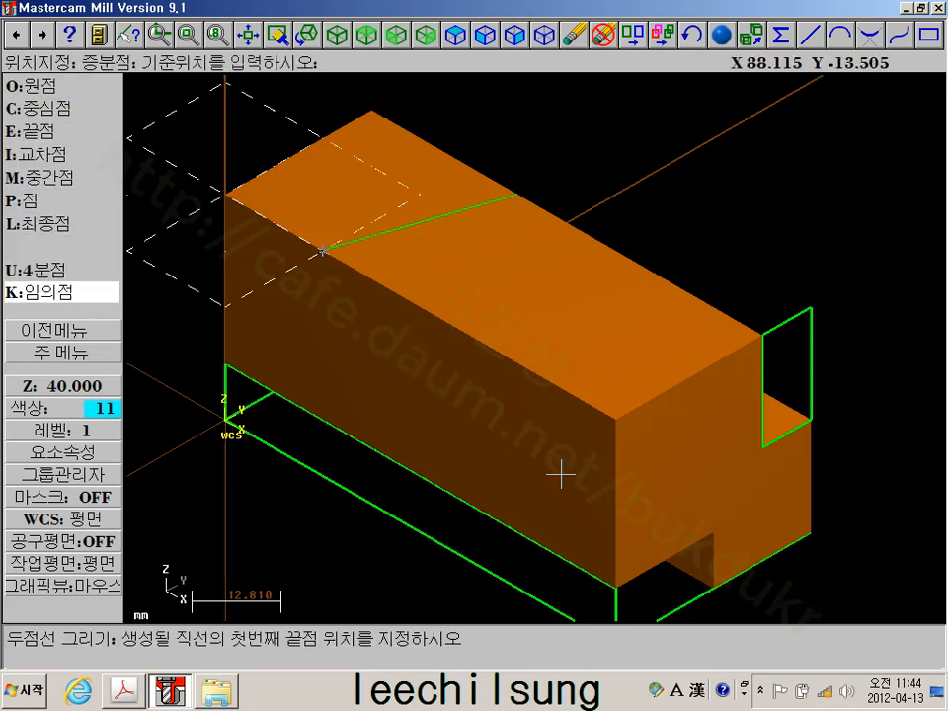
{"action": "left_click", "coordinate": [616, 419]}
{"action": "left_click", "coordinate": [65, 87]}
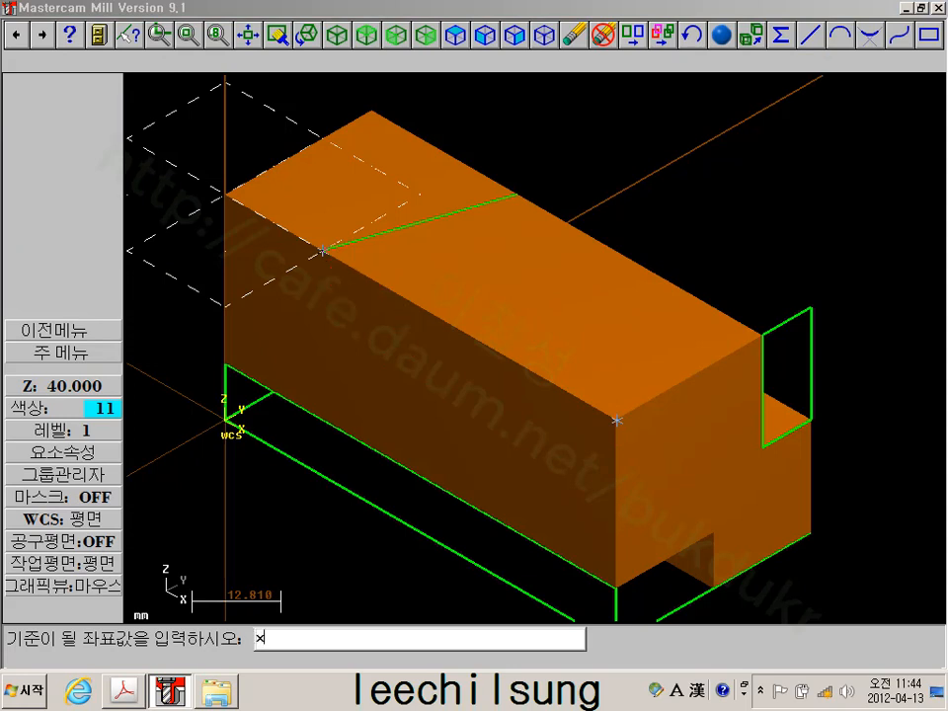
{"action": "type", "text": "x-20"}
{"action": "key", "text": "Return"}
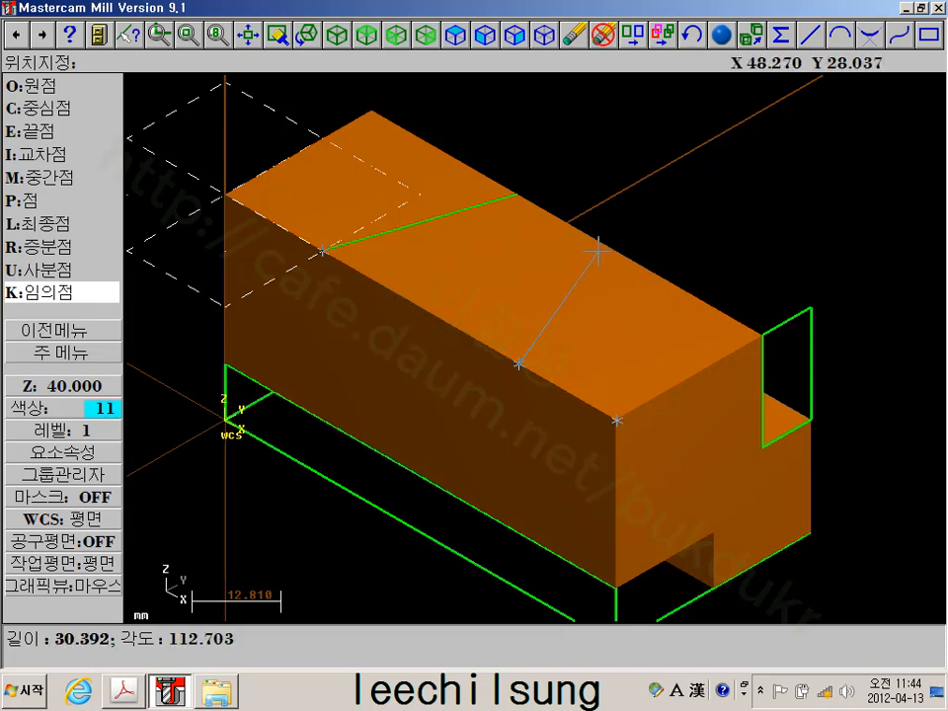
{"action": "key", "text": "r"}
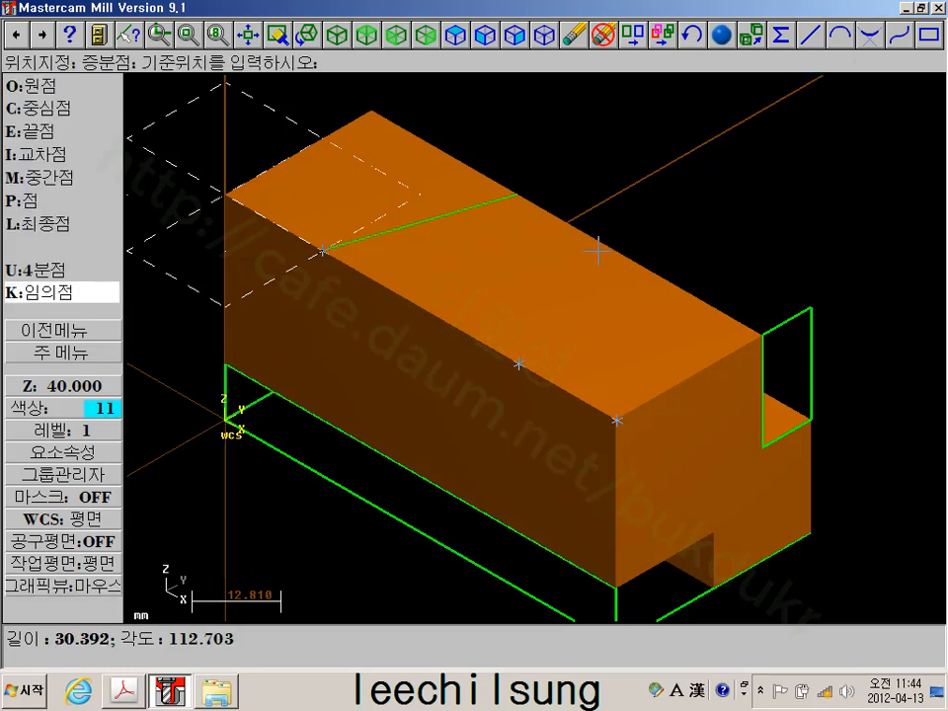
{"action": "key", "text": "l"}
{"action": "key", "text": "r"}
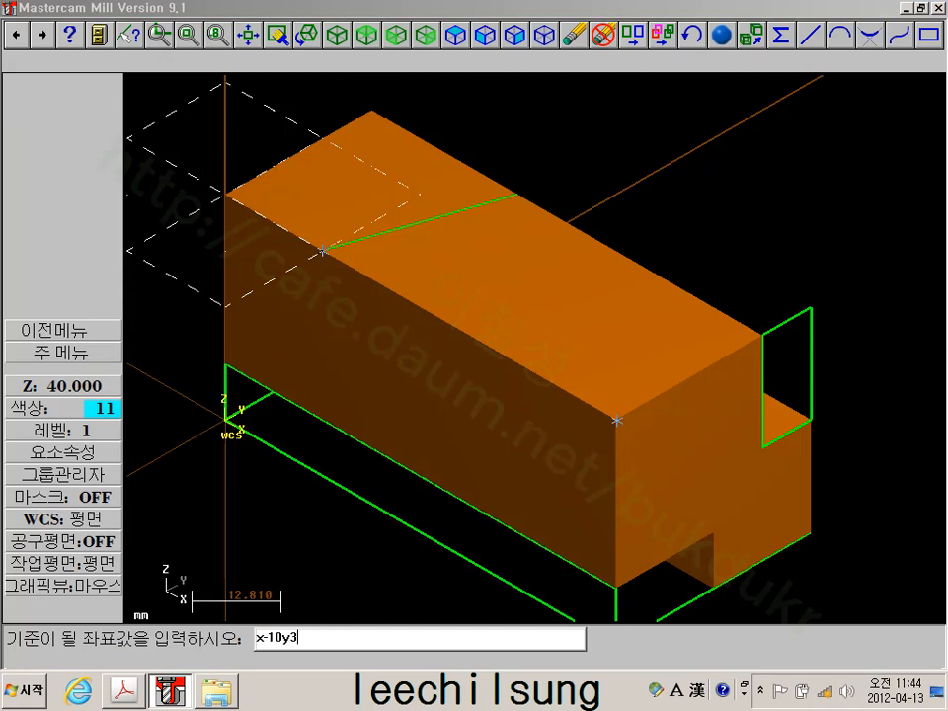
{"action": "key", "text": "Return"}
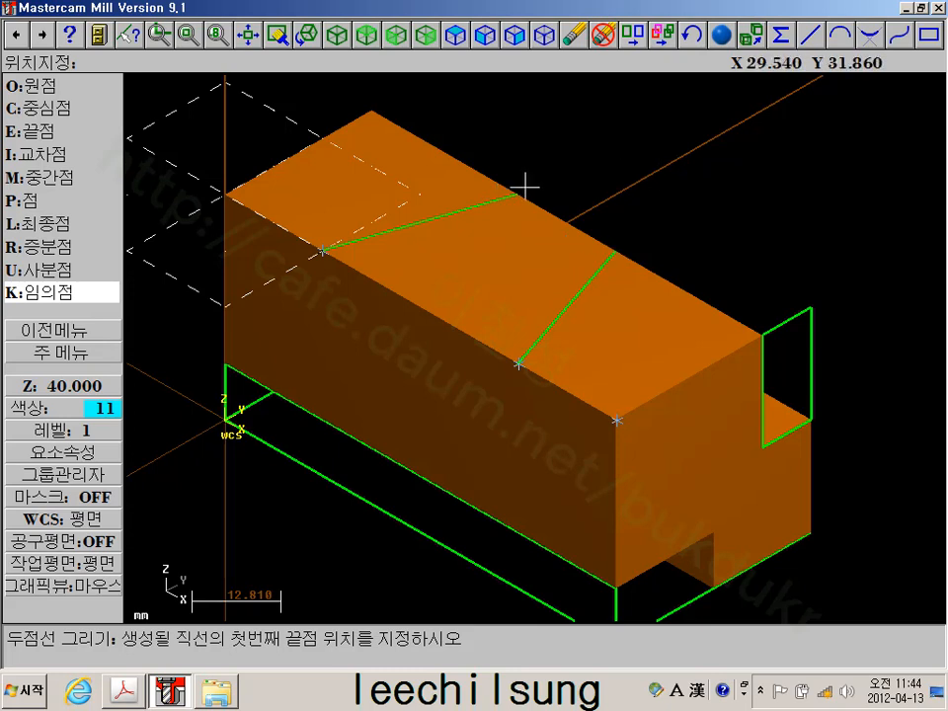
Extend the two slanted top-face lines to their intersection beyond the rear edge with a two-entity trim
{"action": "left_click", "coordinate": [73, 353]}
{"action": "left_click", "coordinate": [46, 154]}
{"action": "left_click", "coordinate": [46, 130]}
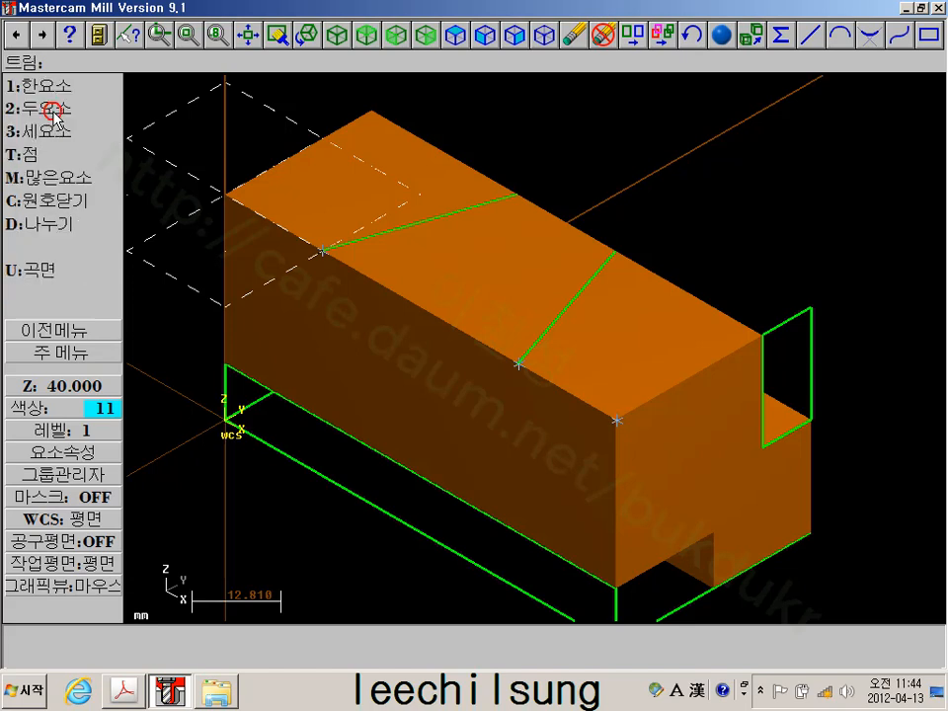
{"action": "left_click", "coordinate": [56, 120]}
{"action": "left_click", "coordinate": [445, 196]}
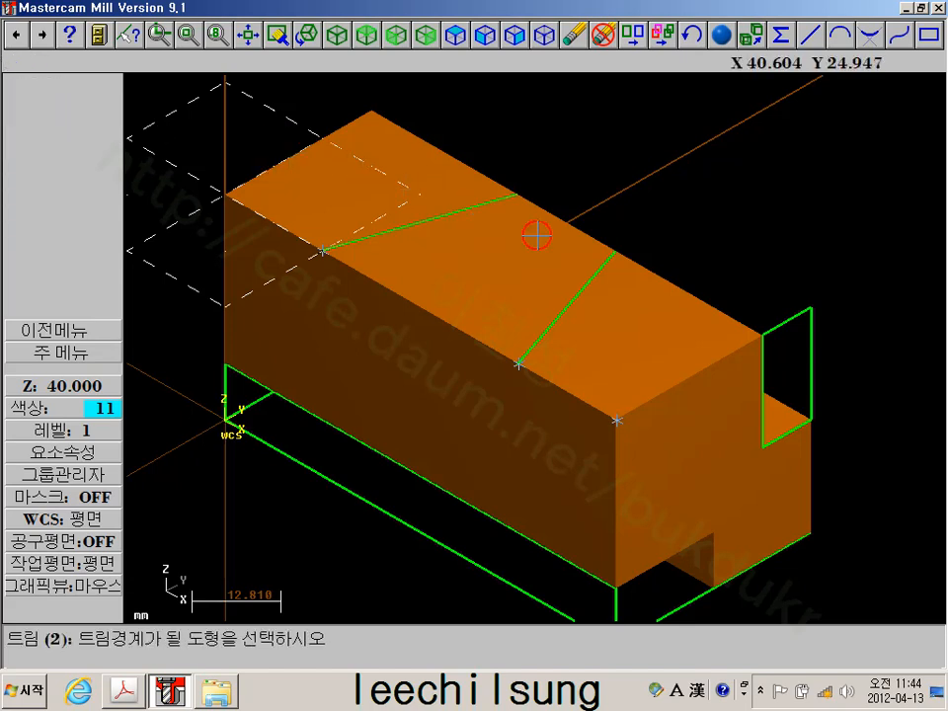
{"action": "left_click", "coordinate": [593, 264]}
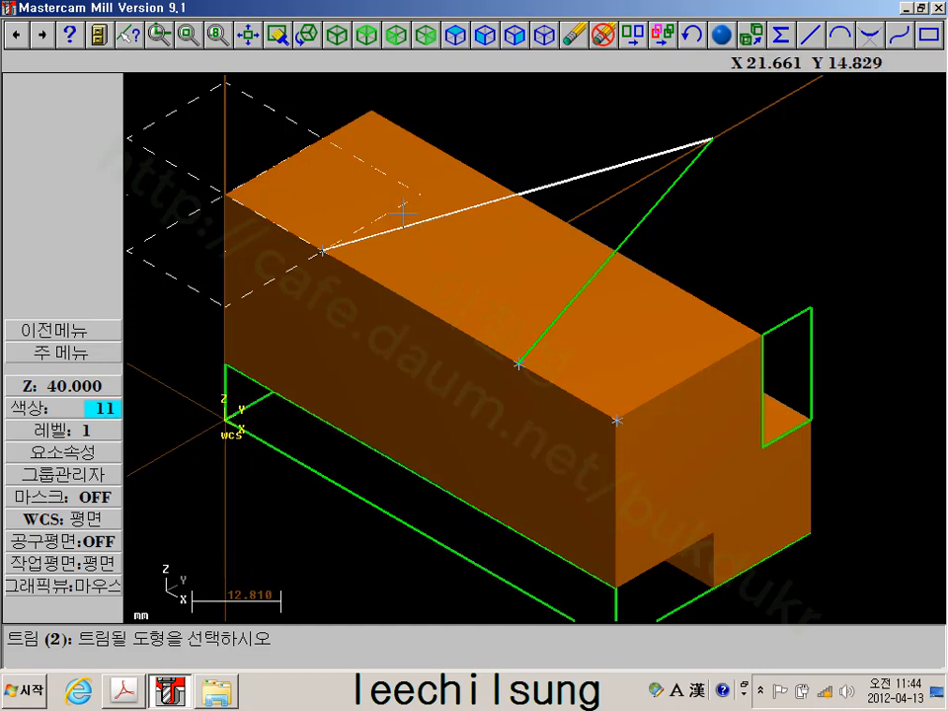
{"action": "left_click", "coordinate": [62, 352]}
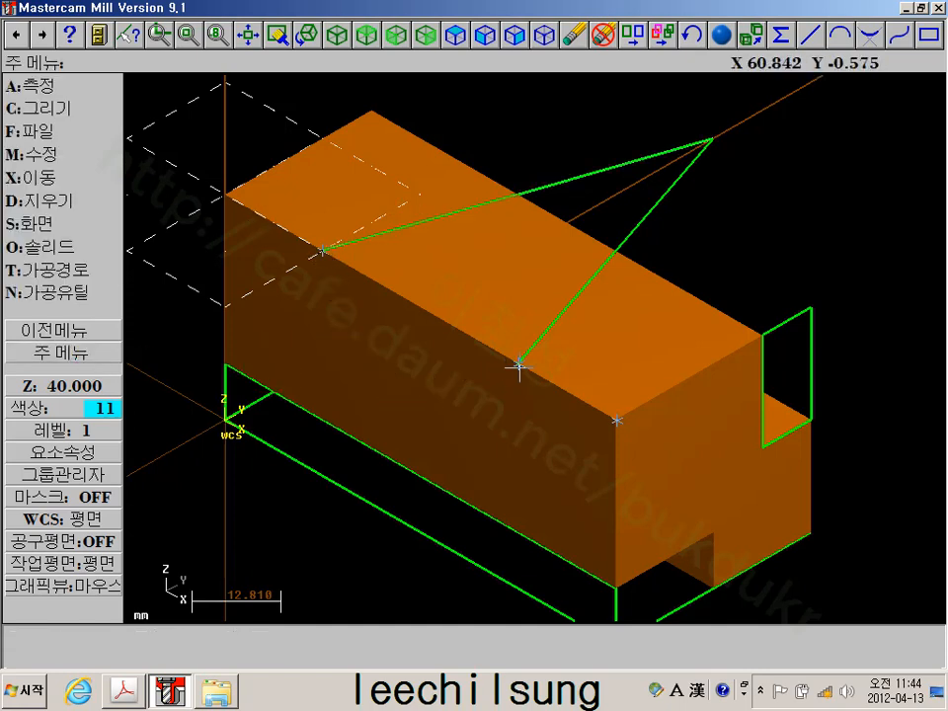
Switch the construction plane to front and take the depth Z 0 from the block's upper front corner above the origin
{"action": "left_click", "coordinate": [39, 561]}
{"action": "left_click", "coordinate": [57, 131]}
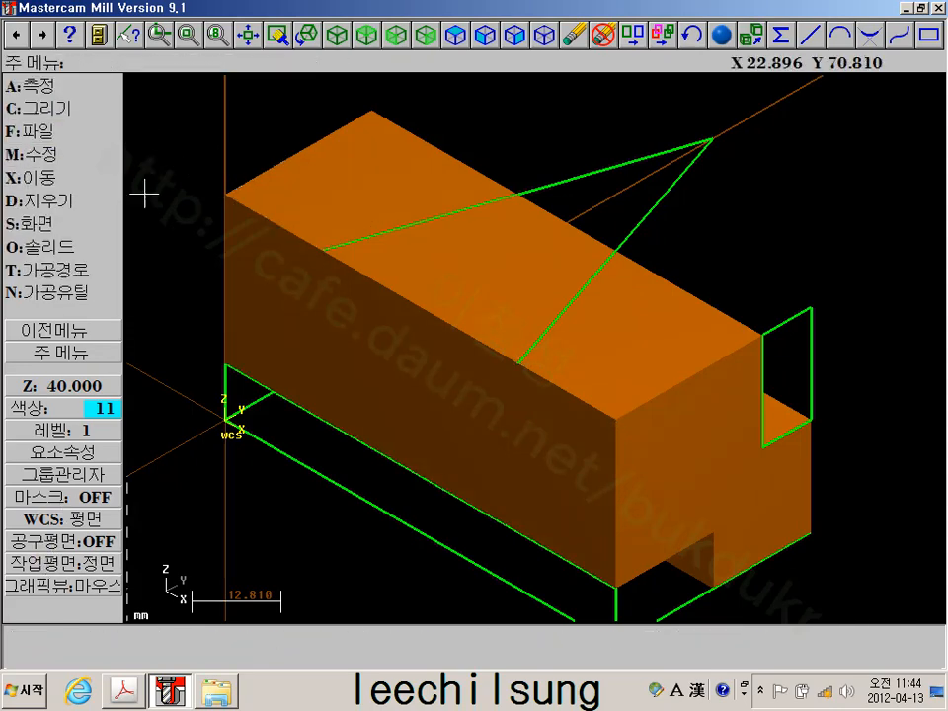
{"action": "left_click", "coordinate": [62, 388]}
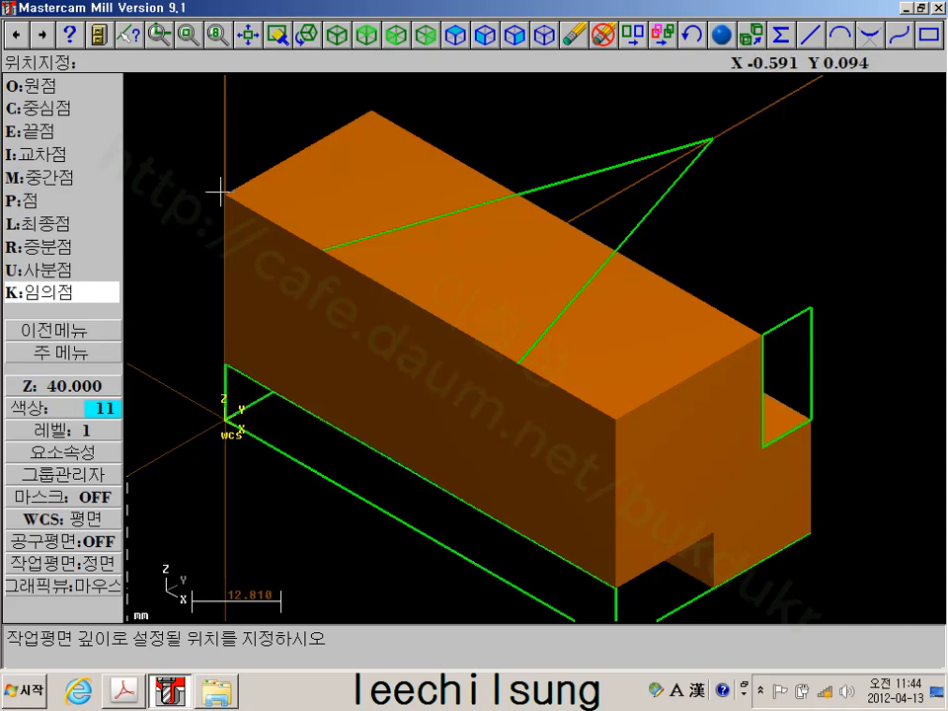
{"action": "left_click", "coordinate": [225, 193]}
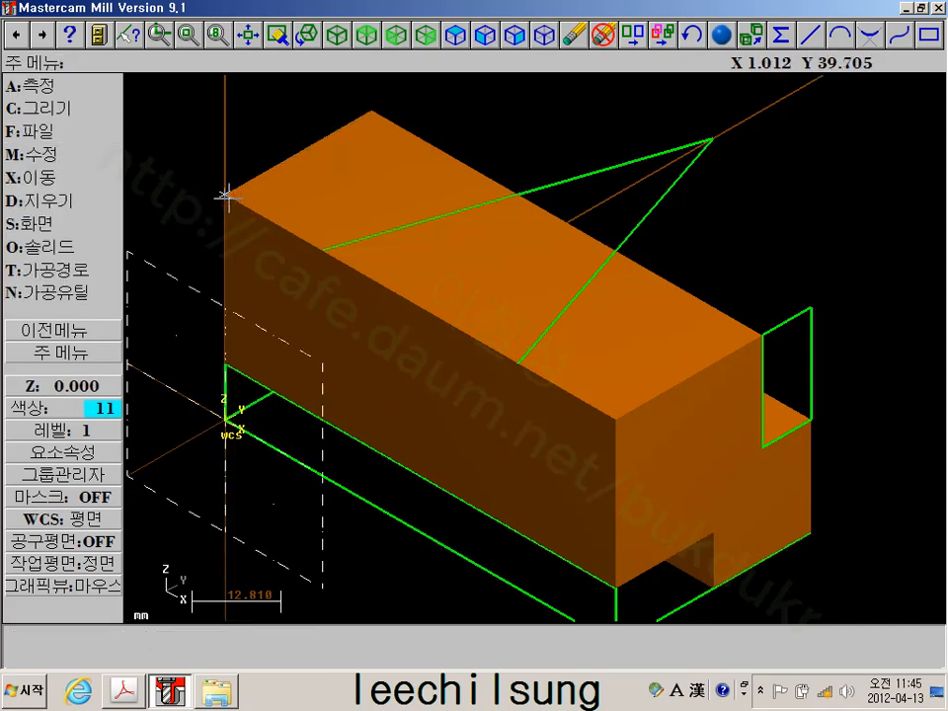
Draw a two-point line on the front face from the first slanted line's front end to the point X20 Y-20 relative to it
{"action": "left_click", "coordinate": [63, 109]}
{"action": "left_click", "coordinate": [56, 111]}
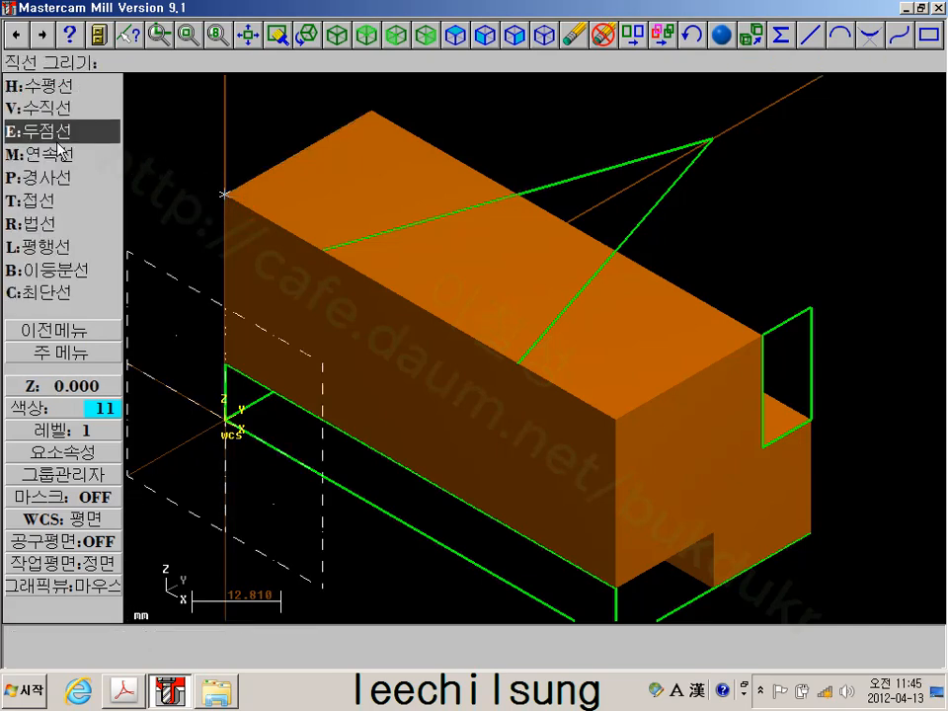
{"action": "left_click", "coordinate": [60, 136]}
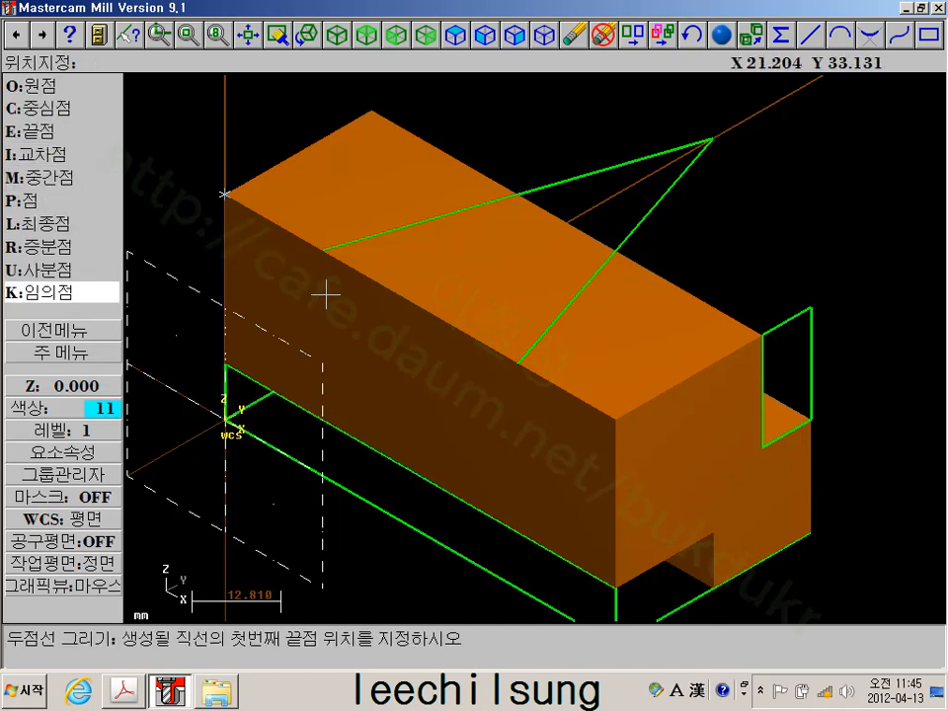
{"action": "left_click", "coordinate": [712, 140]}
{"action": "left_click", "coordinate": [322, 251]}
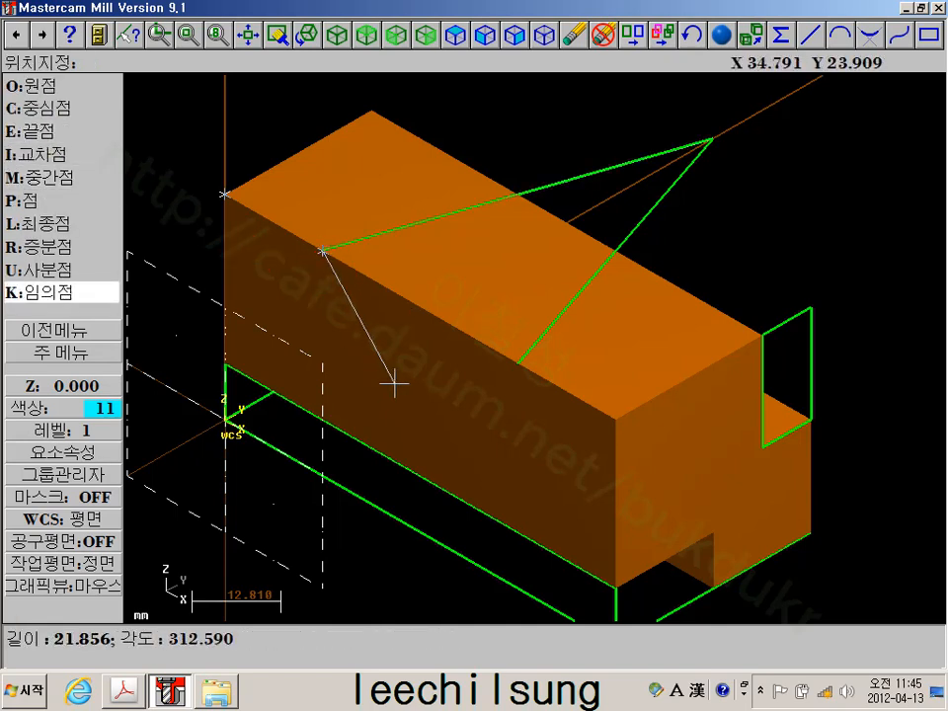
{"action": "key", "text": "r"}
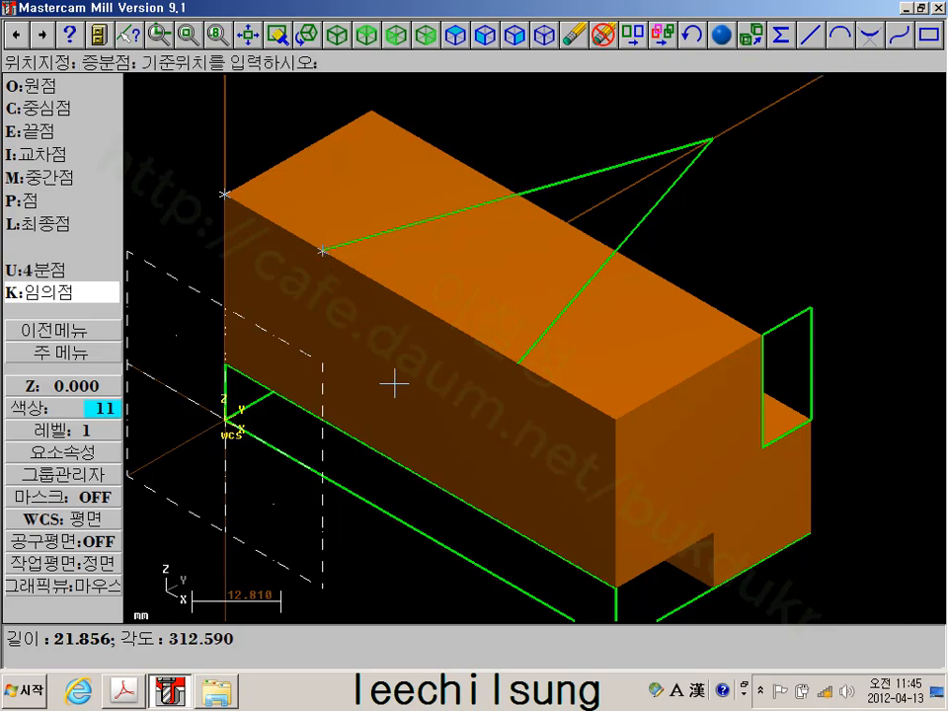
{"action": "key", "text": "l"}
{"action": "key", "text": "r"}
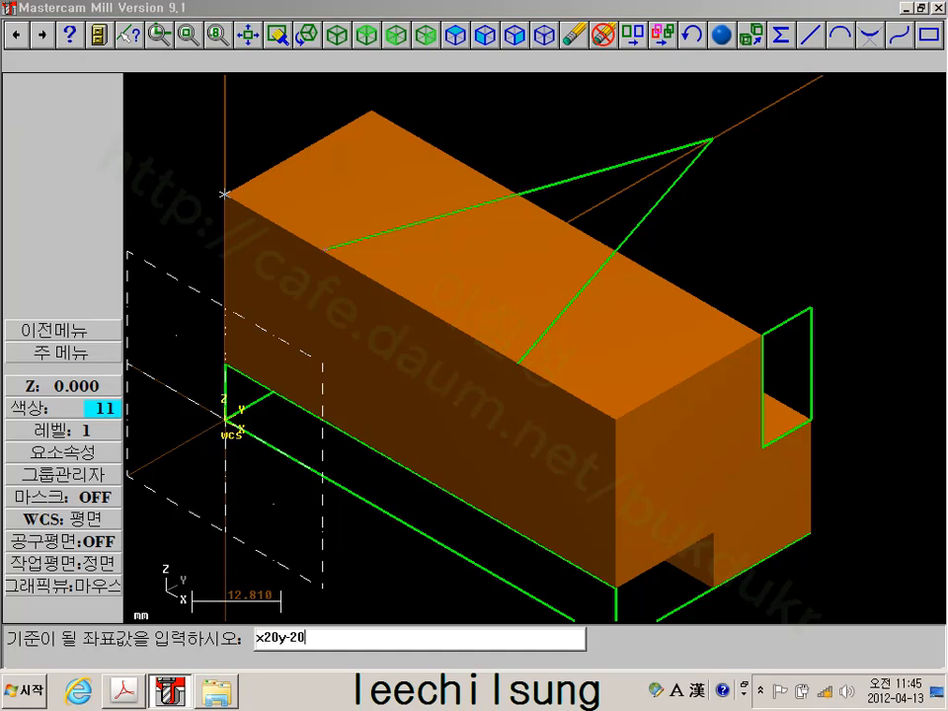
{"action": "key", "text": "Return"}
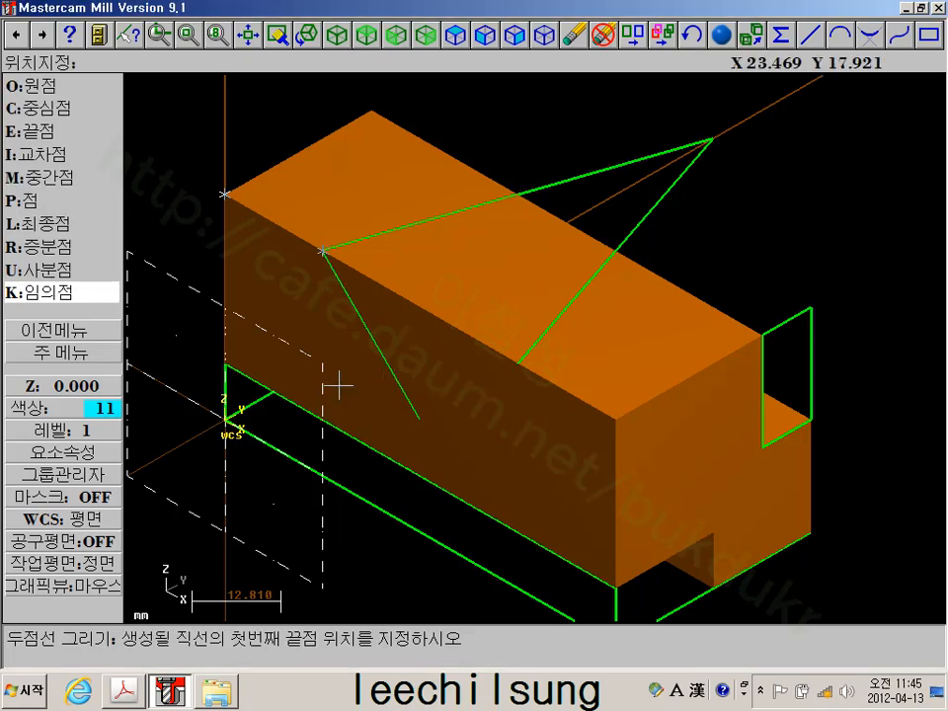
Draw a two-point line from the lower end of the front-face line up to the second slanted line's front end, closing the V
{"action": "left_click", "coordinate": [421, 420]}
{"action": "key", "text": "e"}
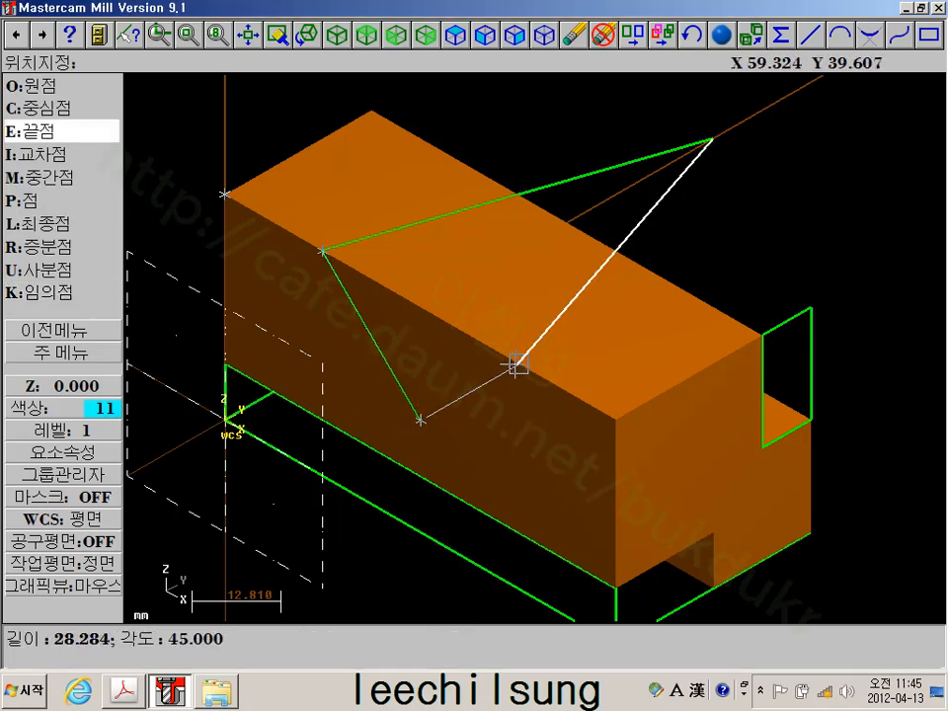
{"action": "left_click", "coordinate": [514, 367]}
{"action": "left_click", "coordinate": [43, 350]}
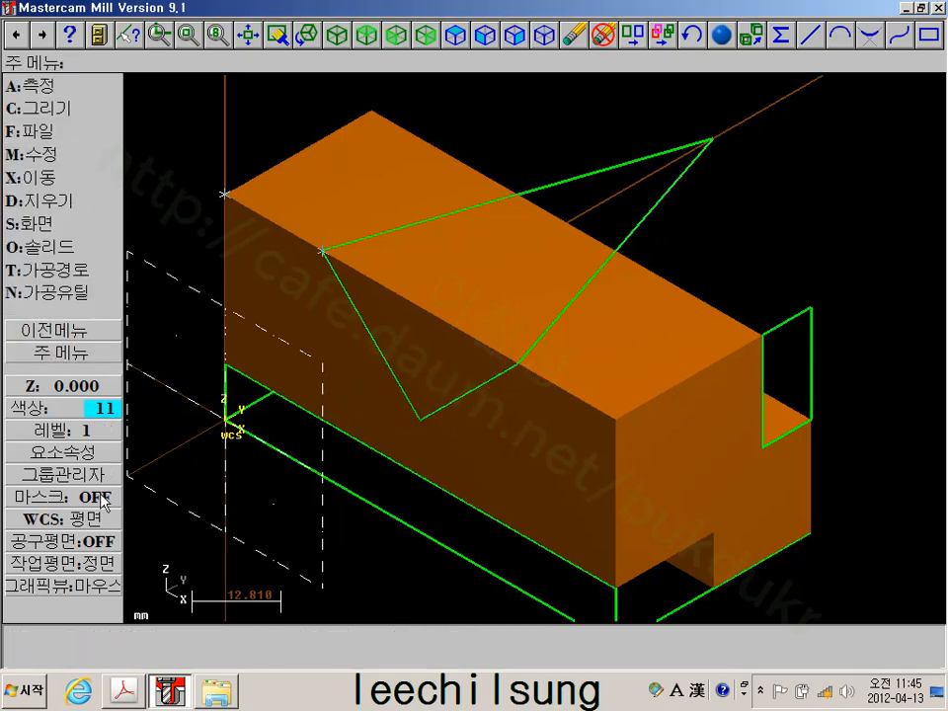
Switch the construction plane to 3D and draw a two-point line from the V's lowest point to the apex behind the block
{"action": "left_click", "coordinate": [61, 570]}
{"action": "left_click", "coordinate": [45, 81]}
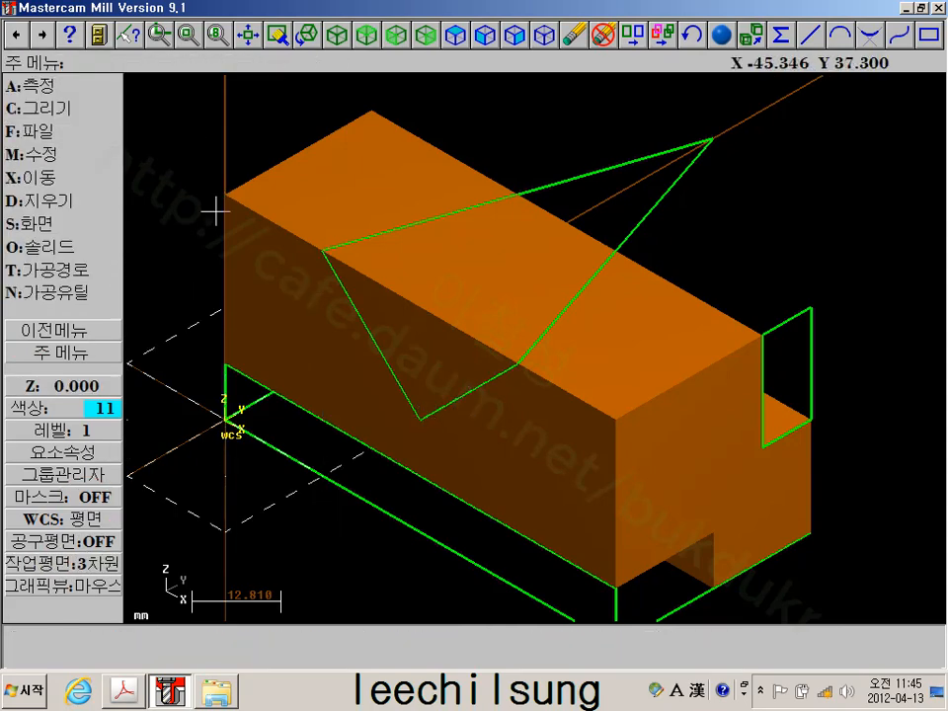
{"action": "left_click", "coordinate": [61, 113]}
{"action": "left_click", "coordinate": [49, 106]}
{"action": "left_click", "coordinate": [51, 129]}
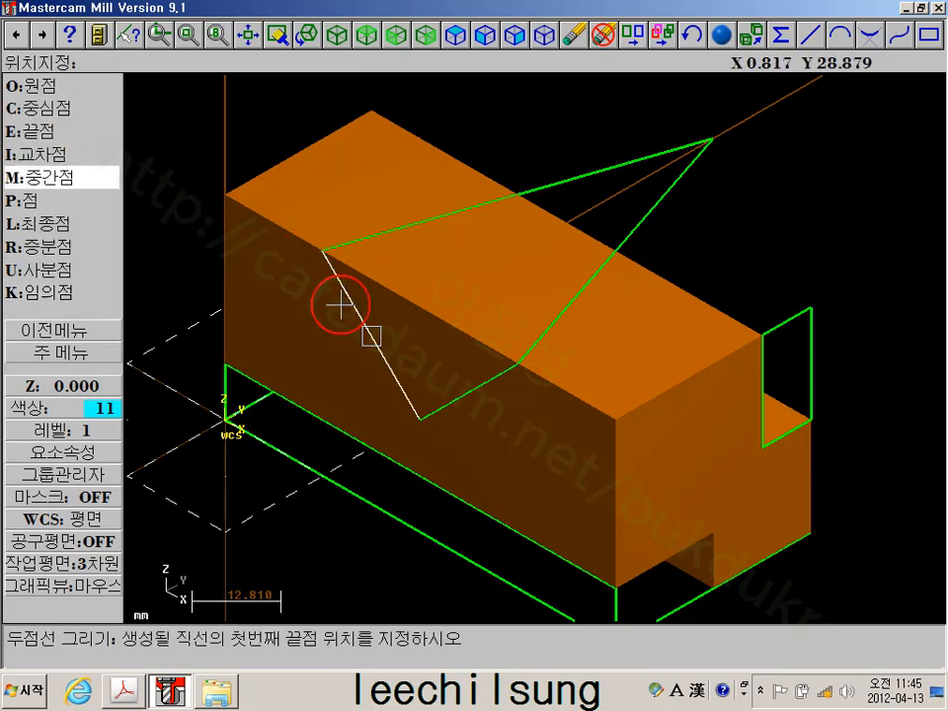
{"action": "key", "text": "e"}
{"action": "left_click", "coordinate": [420, 419]}
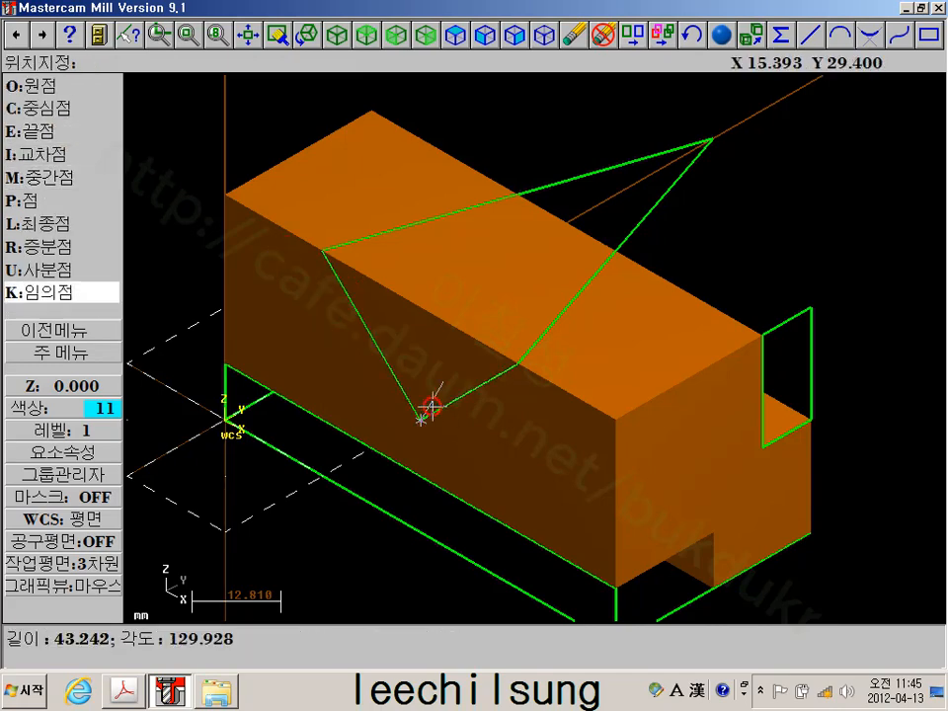
{"action": "key", "text": "e"}
{"action": "left_click", "coordinate": [713, 137]}
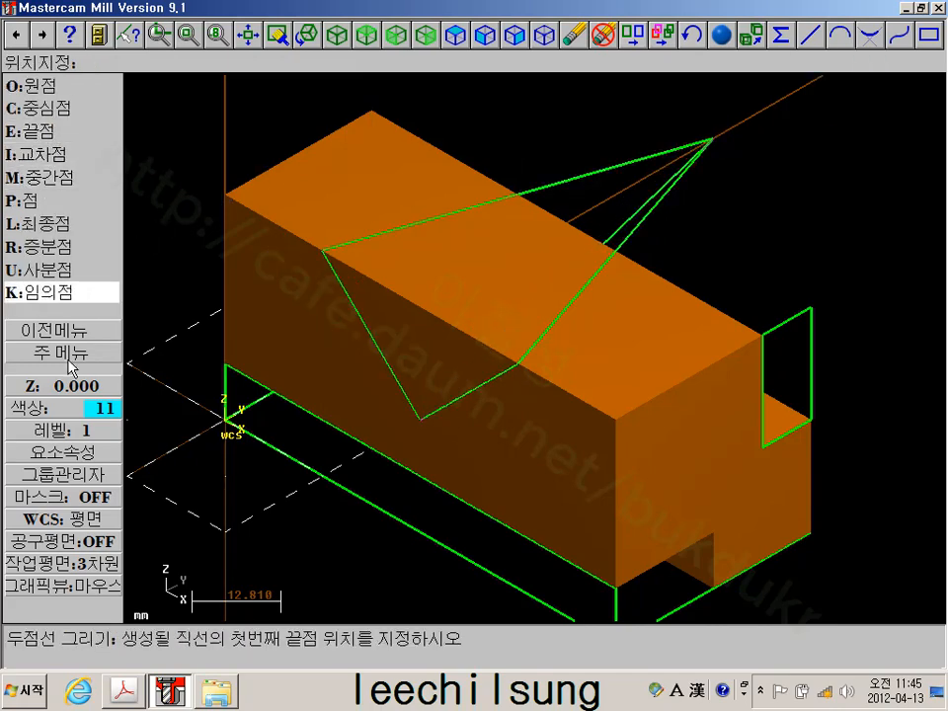
{"action": "left_click", "coordinate": [62, 350]}
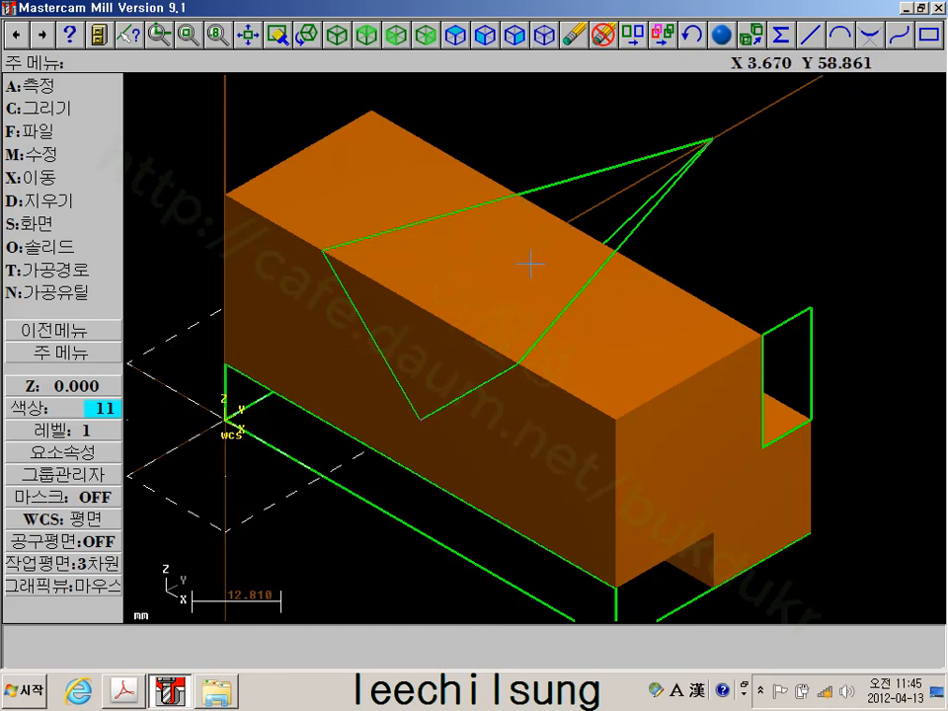
Hide everything except the connected wedge lines by chaining both top lines, the two V lines and the line to the apex
{"action": "key", "text": "alt+s"}
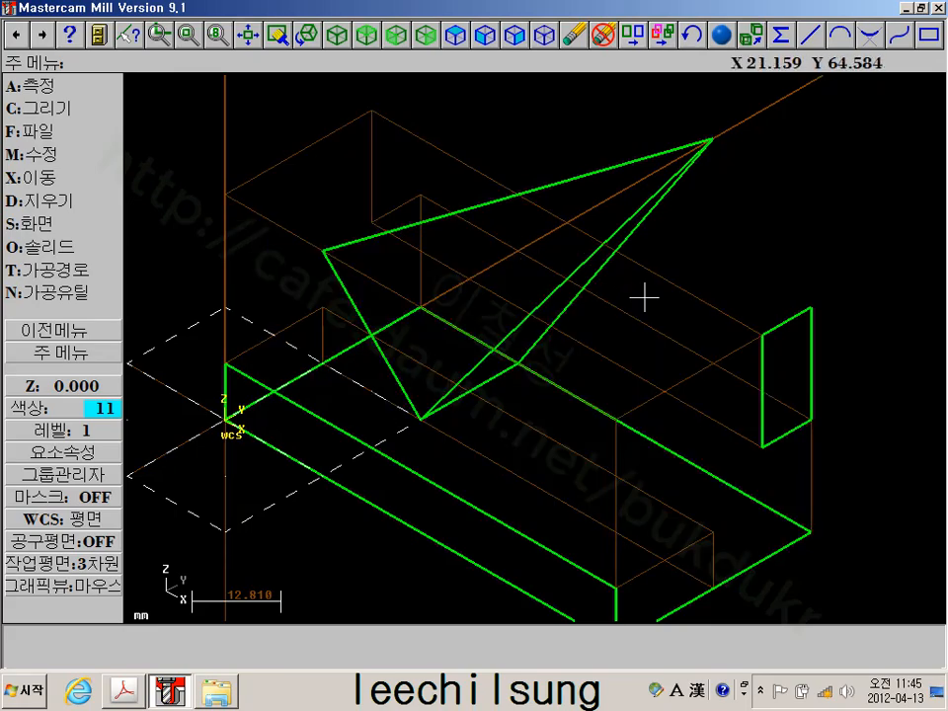
{"action": "middle_click_drag", "start_coordinate": [644, 297], "coordinate": [713, 282]}
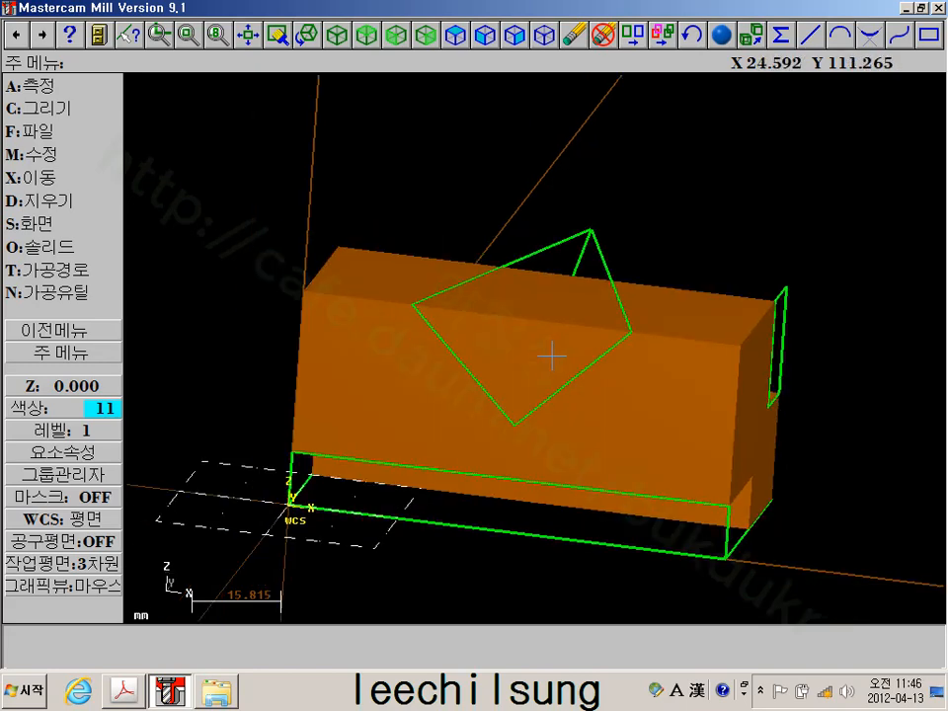
{"action": "middle_click_drag", "start_coordinate": [551, 356], "coordinate": [497, 352]}
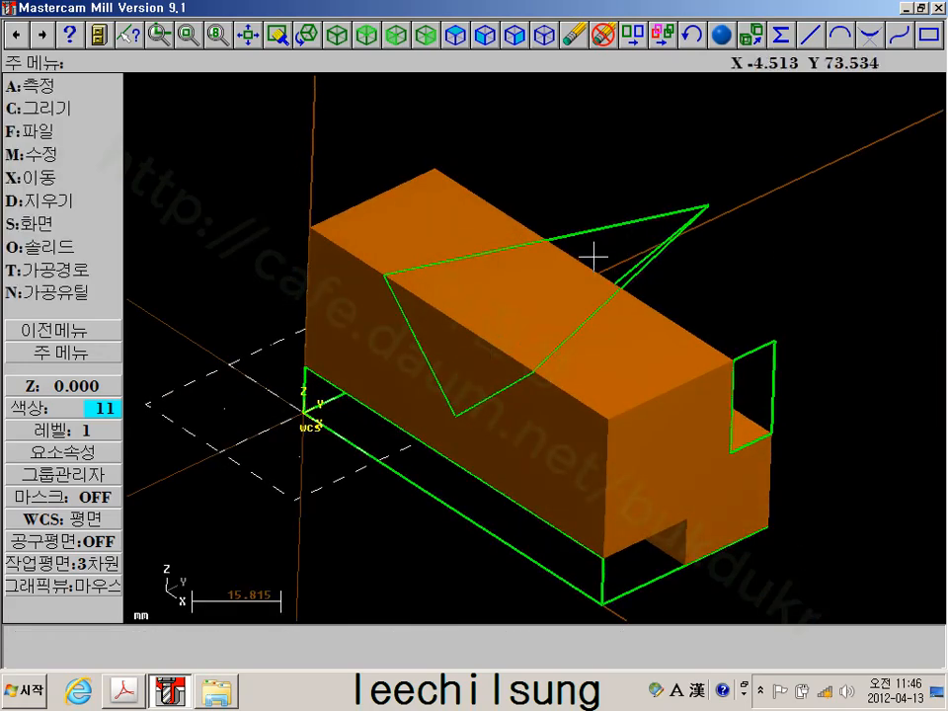
{"action": "scroll", "coordinate": [584, 237], "scroll_direction": "up", "scroll_amount": 1}
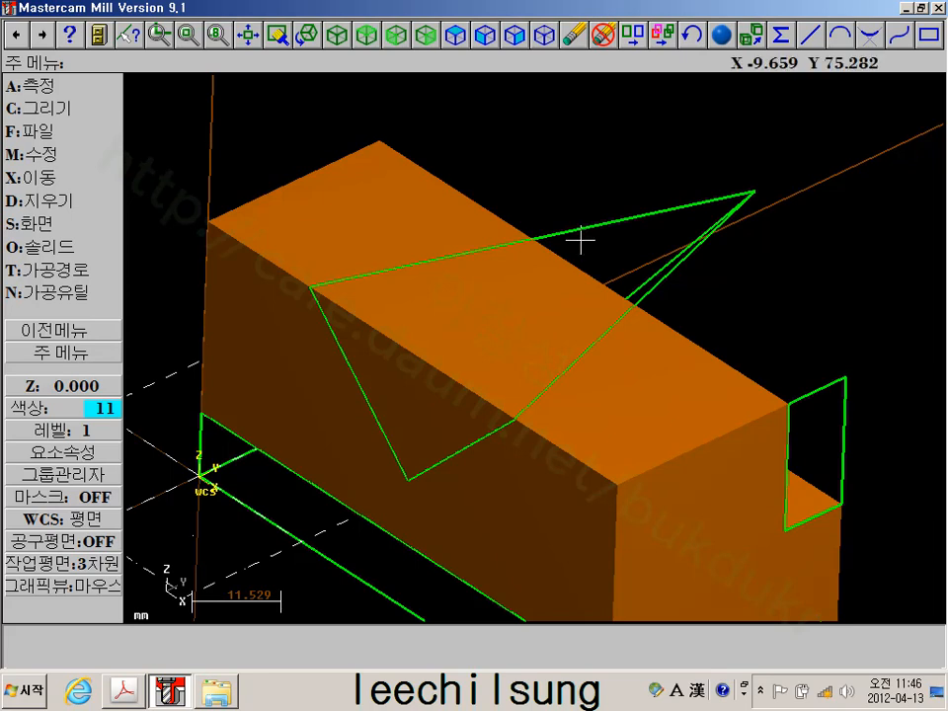
{"action": "key", "text": "alt+e"}
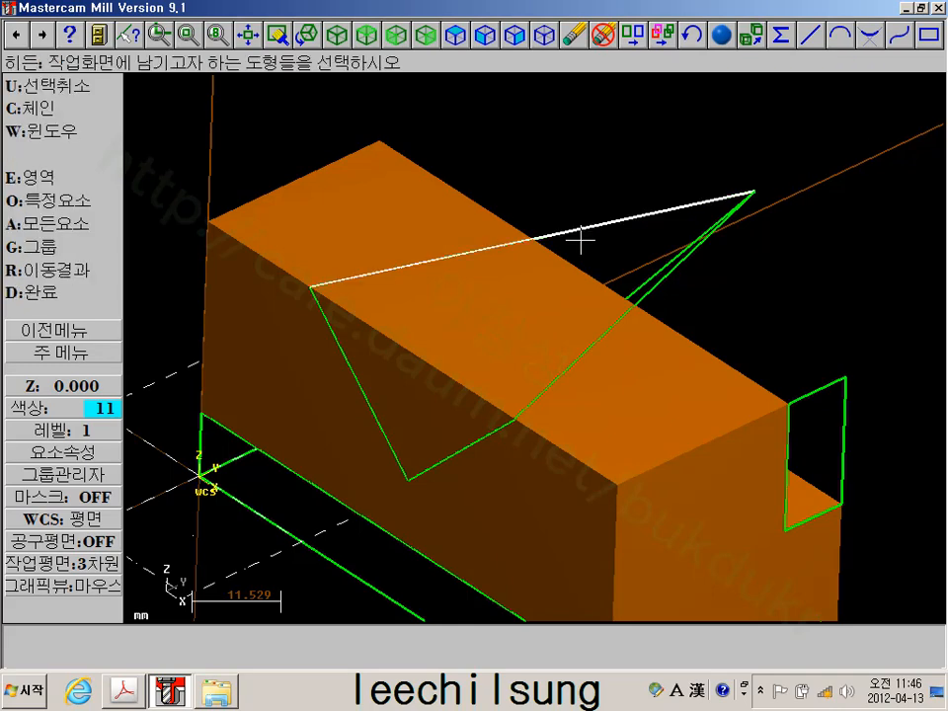
{"action": "left_click", "coordinate": [69, 113]}
{"action": "left_click", "coordinate": [626, 214]}
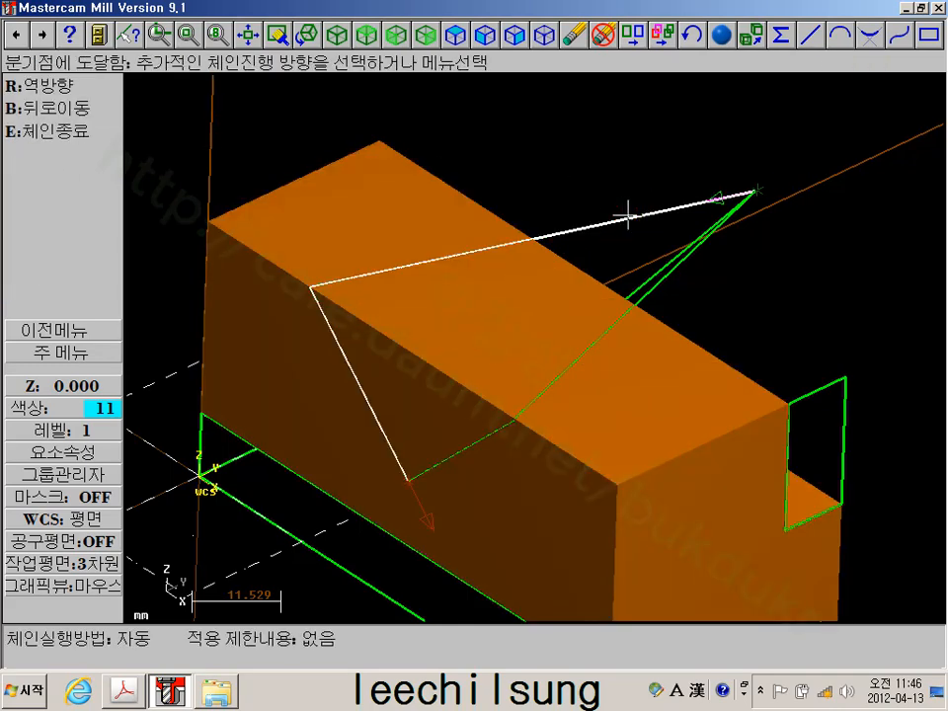
{"action": "left_click", "coordinate": [665, 278]}
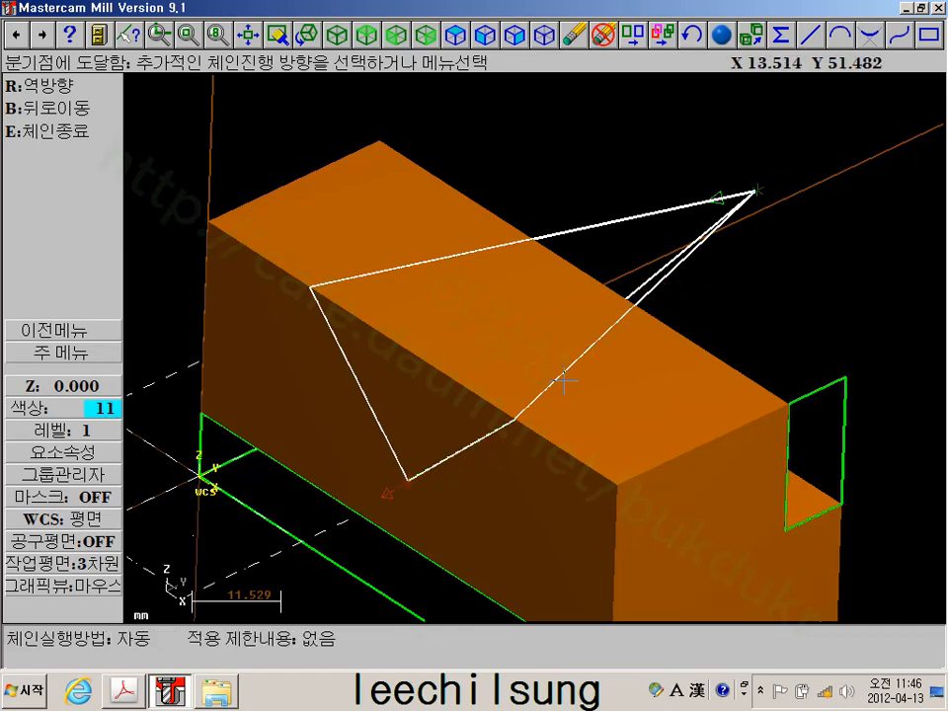
{"action": "left_click", "coordinate": [99, 137]}
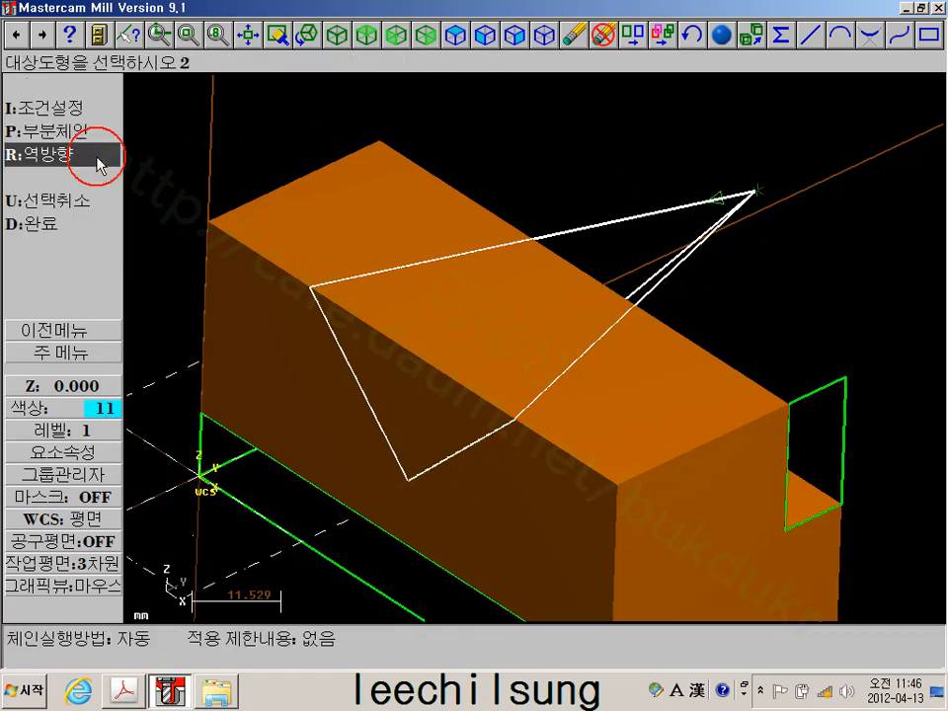
{"action": "left_click", "coordinate": [63, 223]}
{"action": "left_click", "coordinate": [39, 292]}
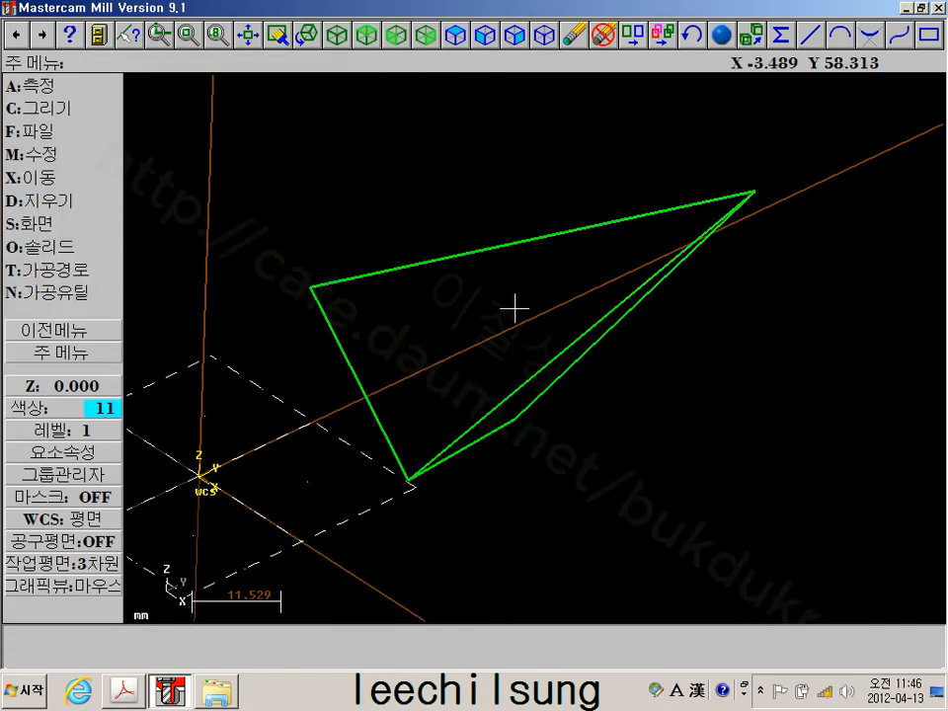
Create a flat boundary surface from the triangle formed by the first slanted top line, its V line and the line to the apex
{"action": "scroll", "coordinate": [513, 308], "scroll_direction": "down", "scroll_amount": 1}
{"action": "middle_click", "coordinate": [541, 334]}
{"action": "left_click", "coordinate": [541, 334]}
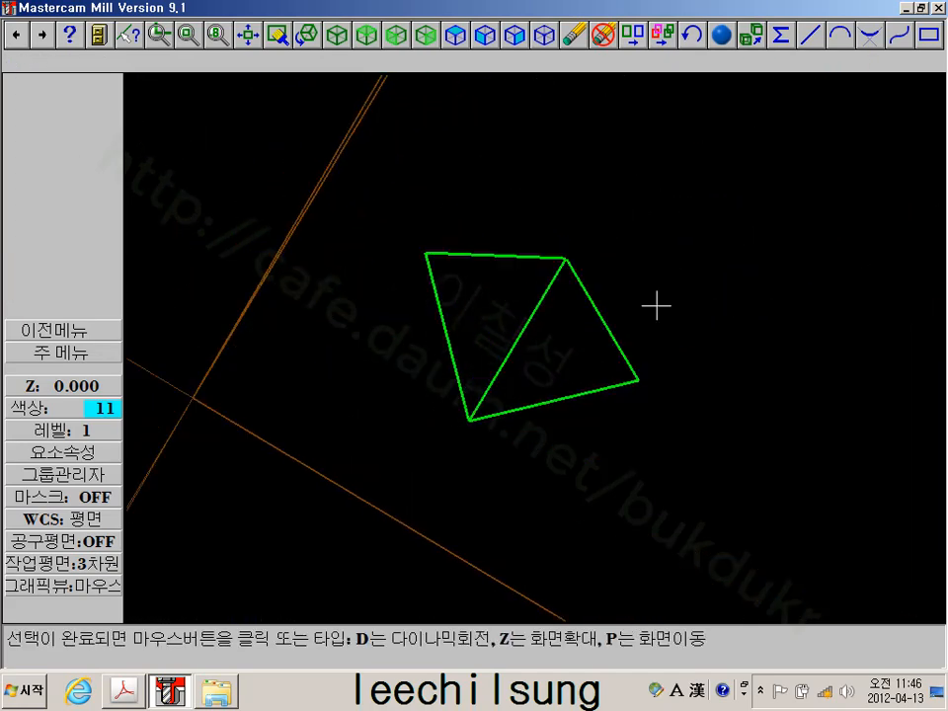
{"action": "left_click", "coordinate": [554, 339]}
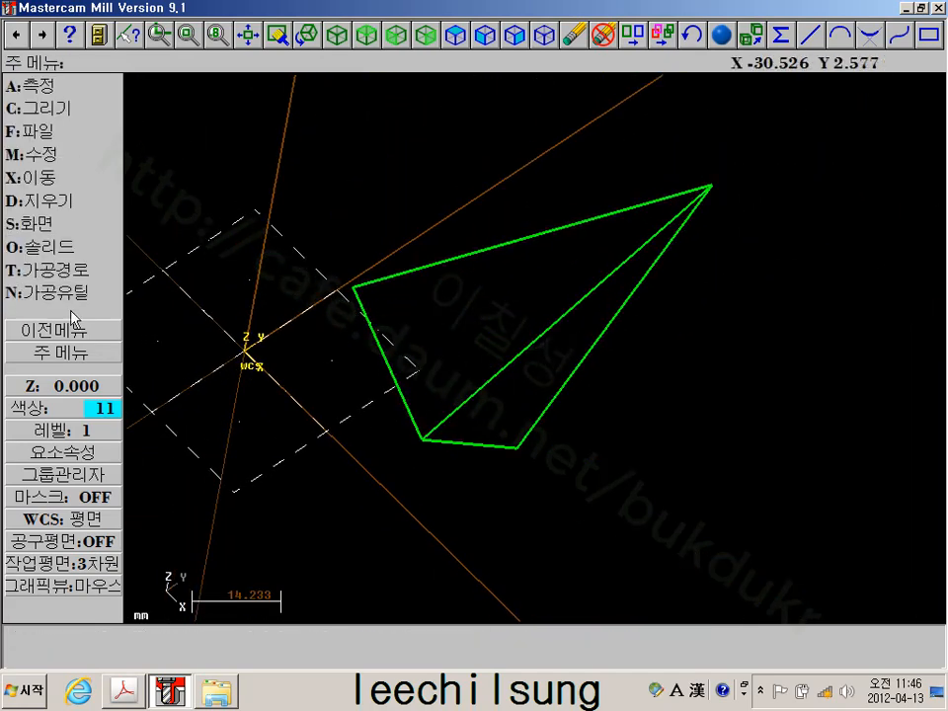
{"action": "left_click", "coordinate": [77, 120]}
{"action": "left_click", "coordinate": [65, 221]}
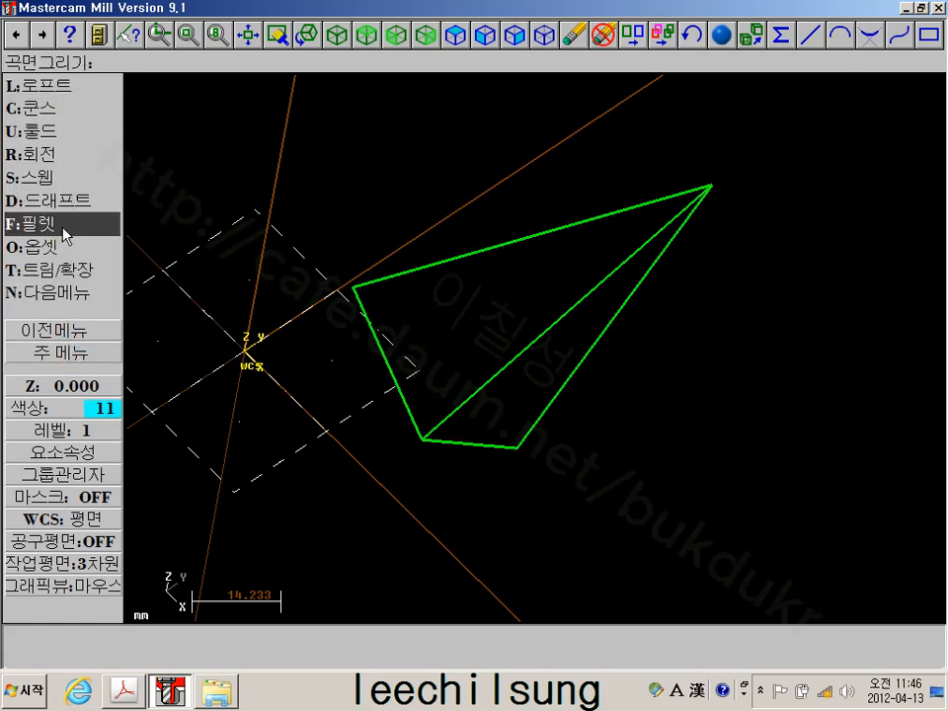
{"action": "left_click", "coordinate": [67, 273]}
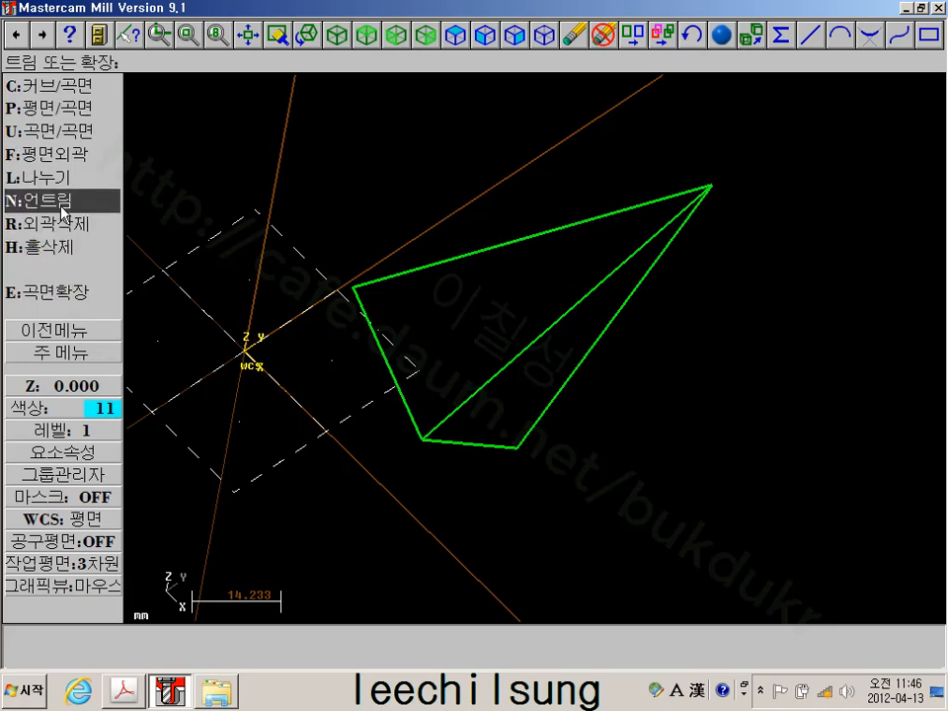
{"action": "left_click", "coordinate": [61, 156]}
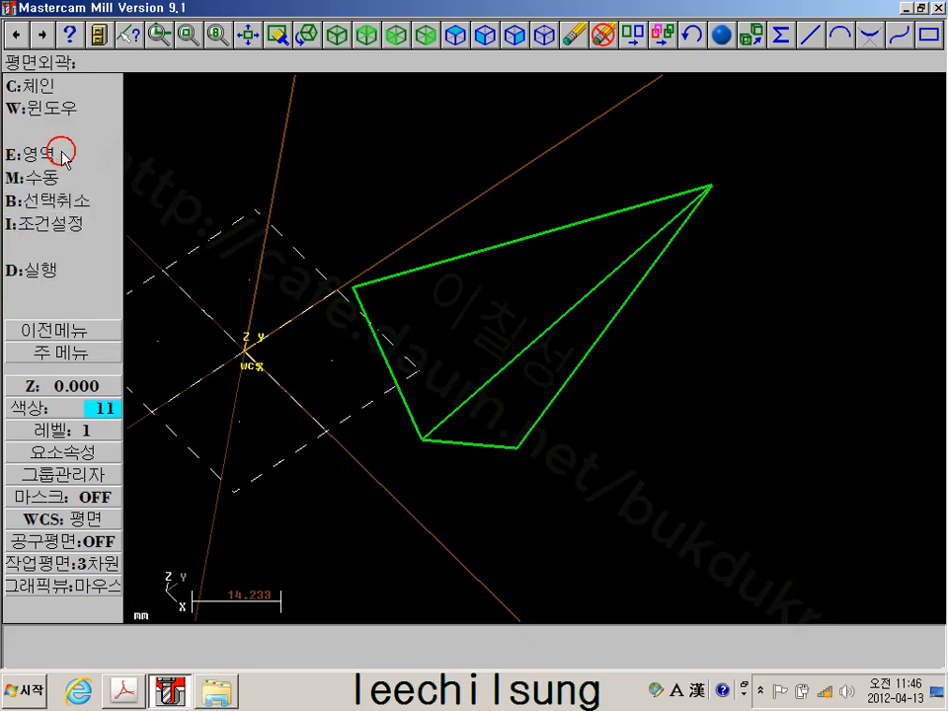
{"action": "left_click", "coordinate": [45, 84]}
{"action": "left_click", "coordinate": [425, 268]}
{"action": "left_click", "coordinate": [526, 341]}
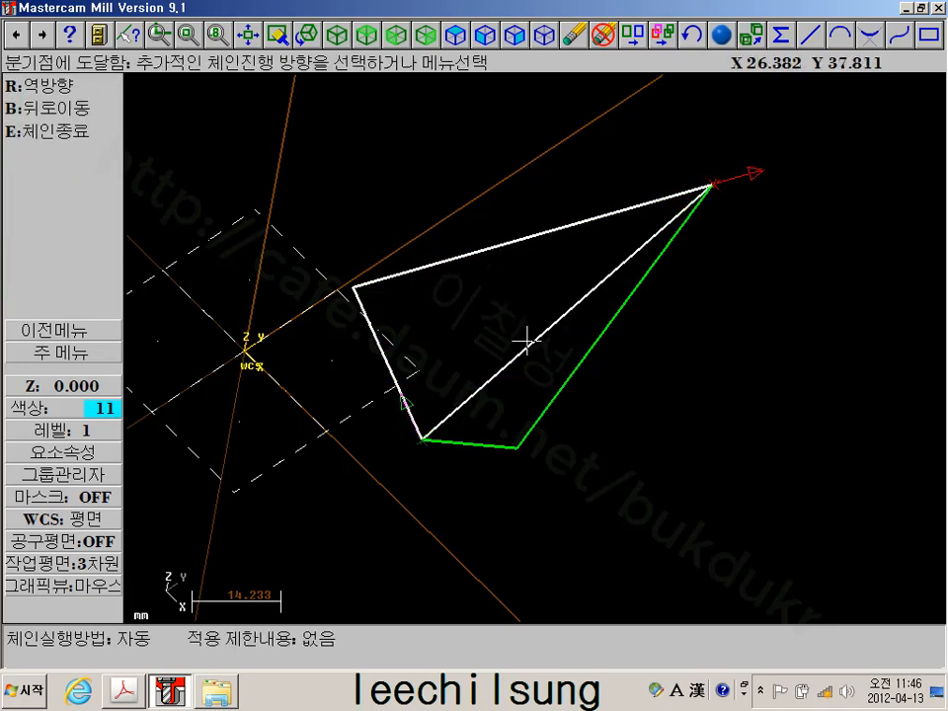
{"action": "left_click", "coordinate": [54, 130]}
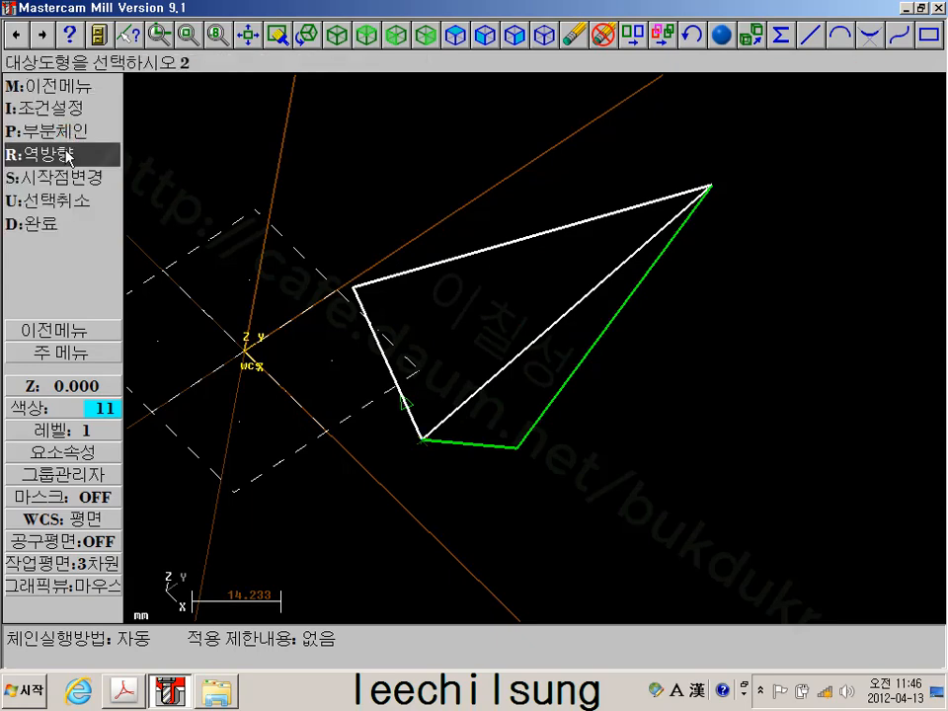
{"action": "left_click", "coordinate": [55, 227]}
{"action": "left_click", "coordinate": [39, 268]}
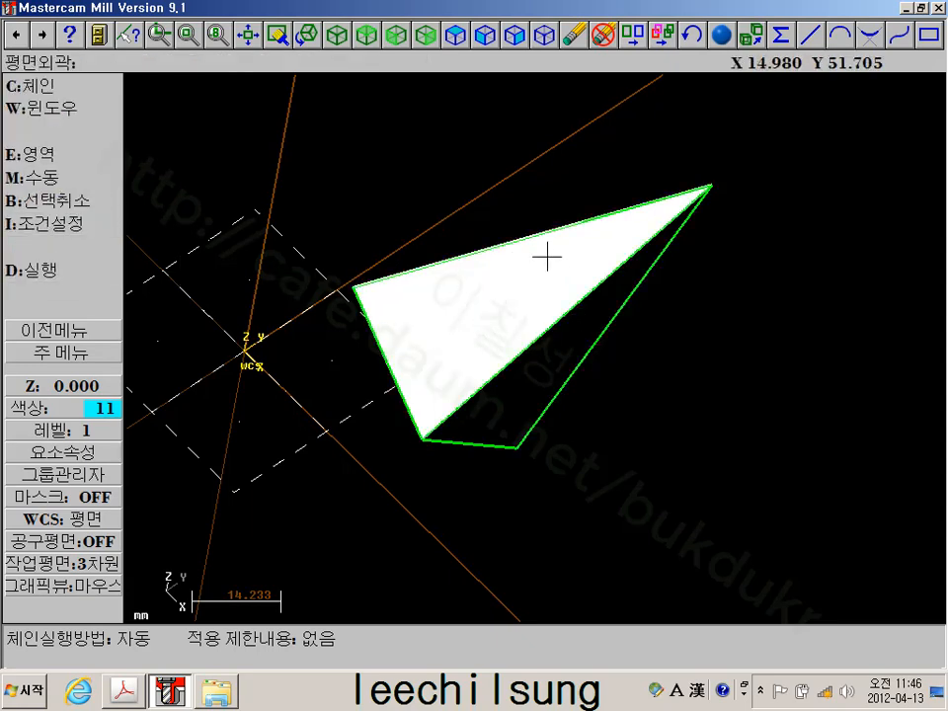
Create a flat boundary surface from the triangle formed by the line to the apex, the second slanted top line and its V line
{"action": "left_click", "coordinate": [57, 91]}
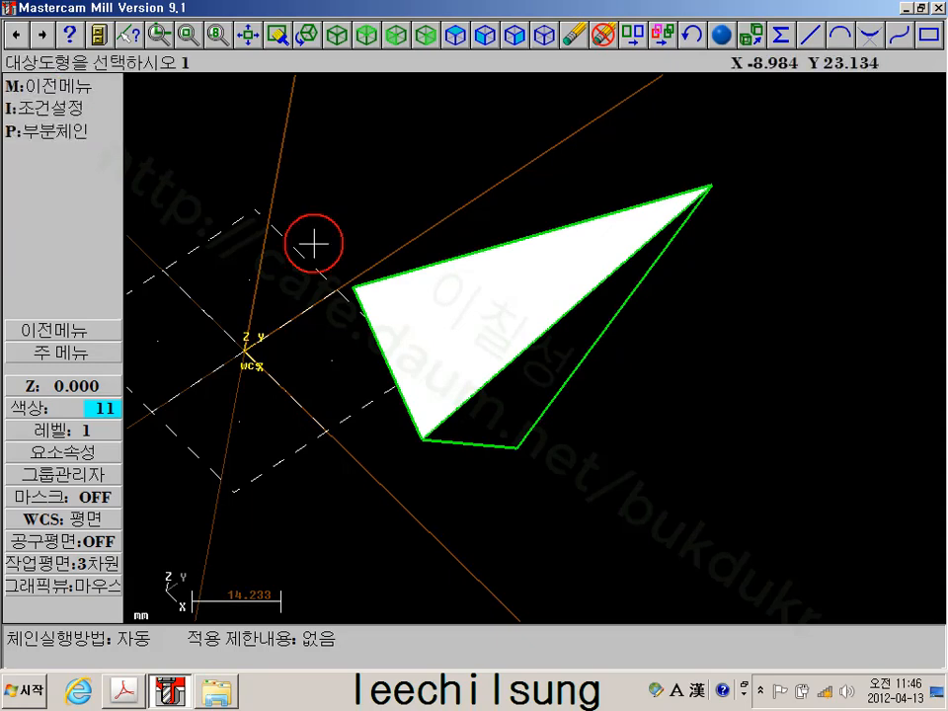
{"action": "left_click", "coordinate": [537, 351]}
{"action": "left_click", "coordinate": [646, 277]}
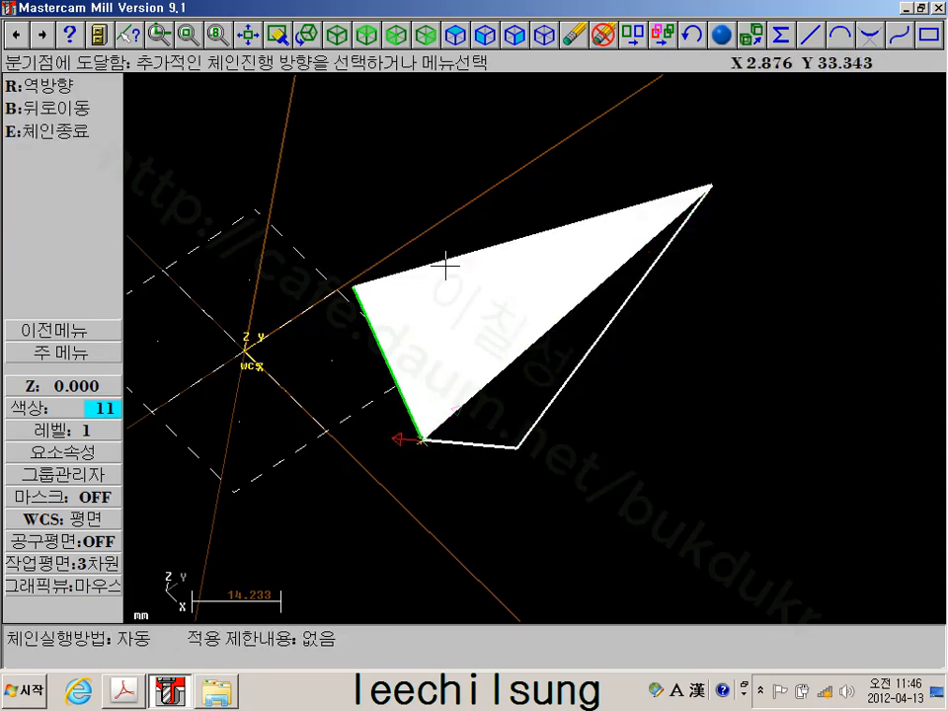
{"action": "left_click", "coordinate": [93, 136]}
{"action": "left_click", "coordinate": [59, 223]}
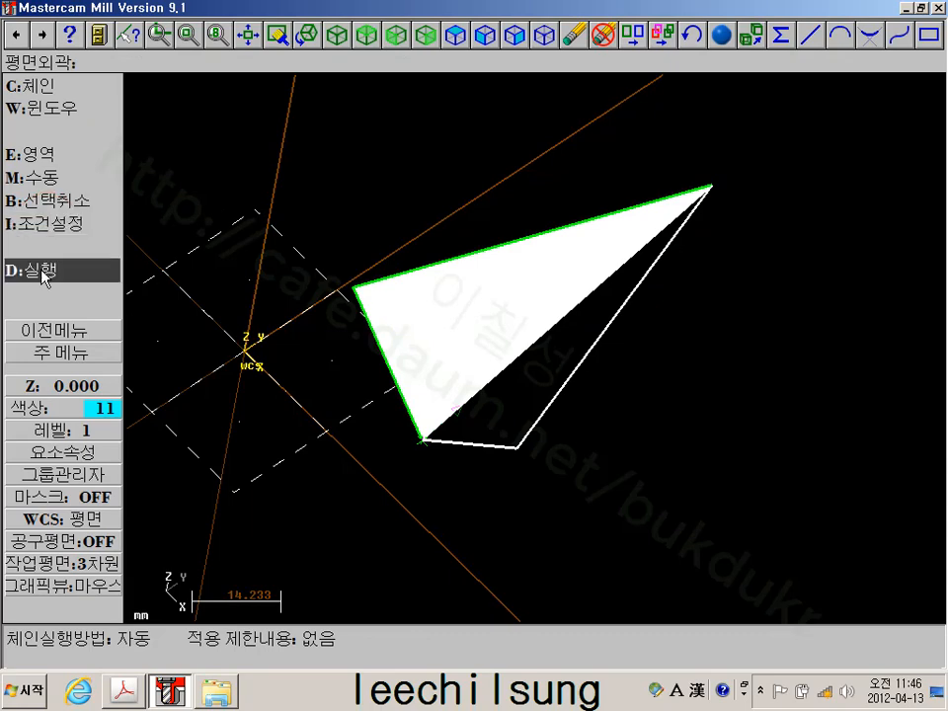
{"action": "left_click", "coordinate": [45, 269]}
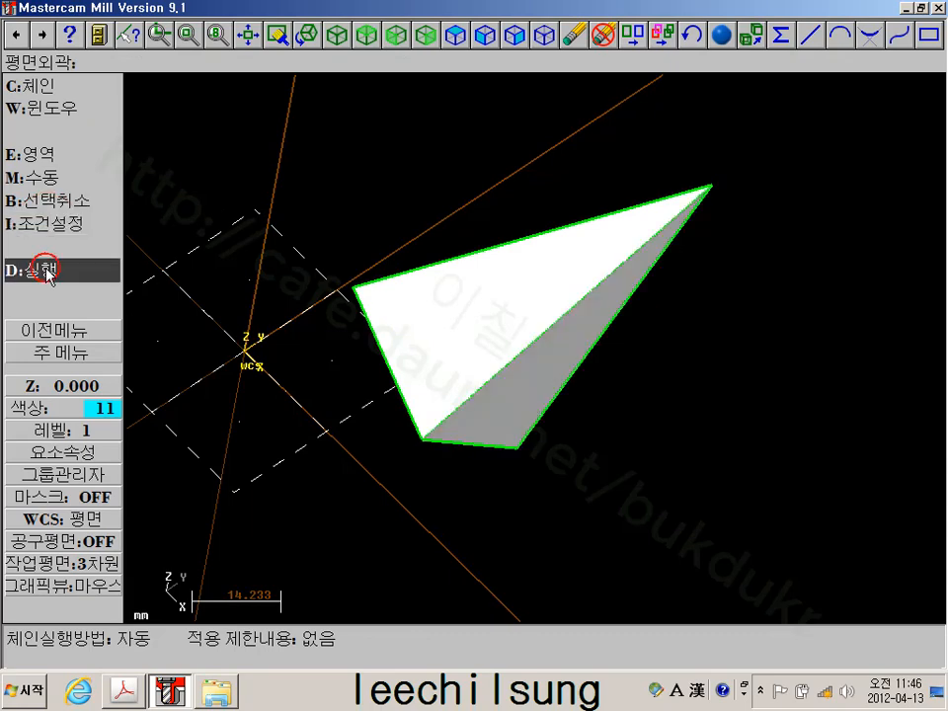
{"action": "left_click", "coordinate": [66, 352]}
{"action": "mouse_move", "coordinate": [562, 357]}
{"action": "middle_mouse_down"}
{"action": "mouse_move", "coordinate": [531, 281]}
{"action": "mouse_move", "coordinate": [594, 264]}
{"action": "mouse_move", "coordinate": [716, 272]}
{"action": "mouse_move", "coordinate": [807, 226]}
{"action": "mouse_move", "coordinate": [670, 224]}
{"action": "mouse_move", "coordinate": [572, 255]}
{"action": "mouse_move", "coordinate": [535, 250]}
{"action": "mouse_move", "coordinate": [597, 230]}
{"action": "mouse_move", "coordinate": [566, 278]}
{"action": "middle_mouse_up"}
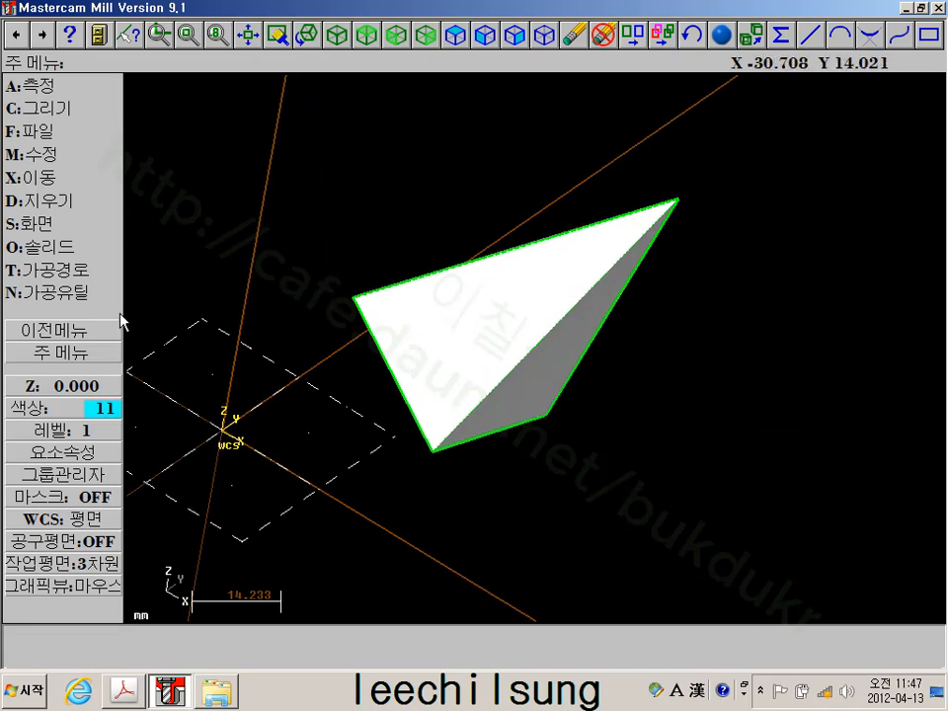
Convert all visible wedge surfaces to a sheet solid with a 0.075 edge tolerance, deleting the original surfaces and using the current level
{"action": "left_click", "coordinate": [572, 39]}
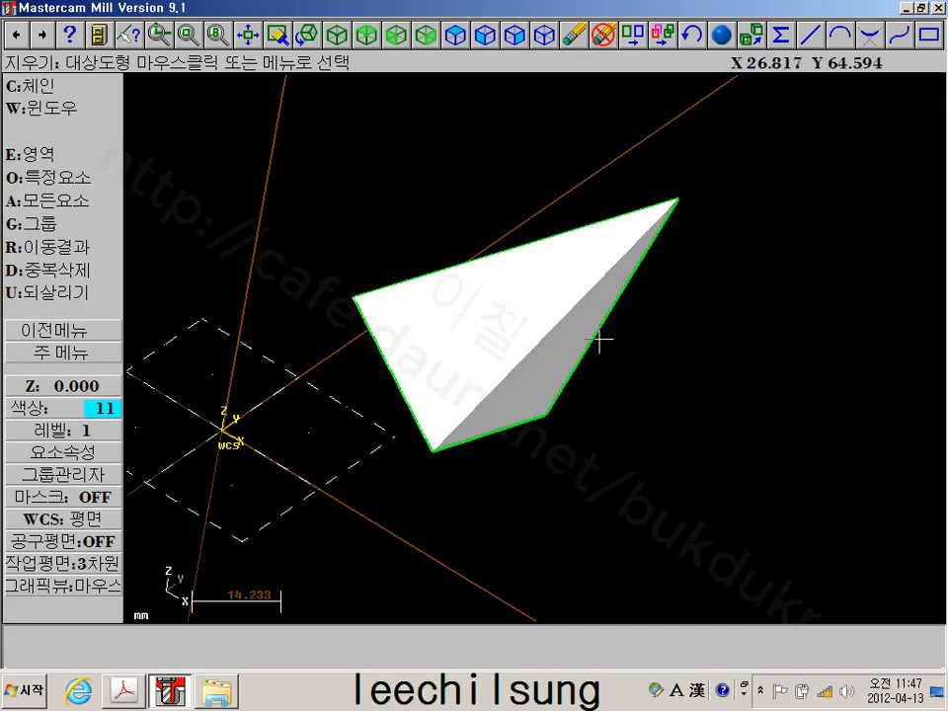
{"action": "left_click", "coordinate": [36, 353]}
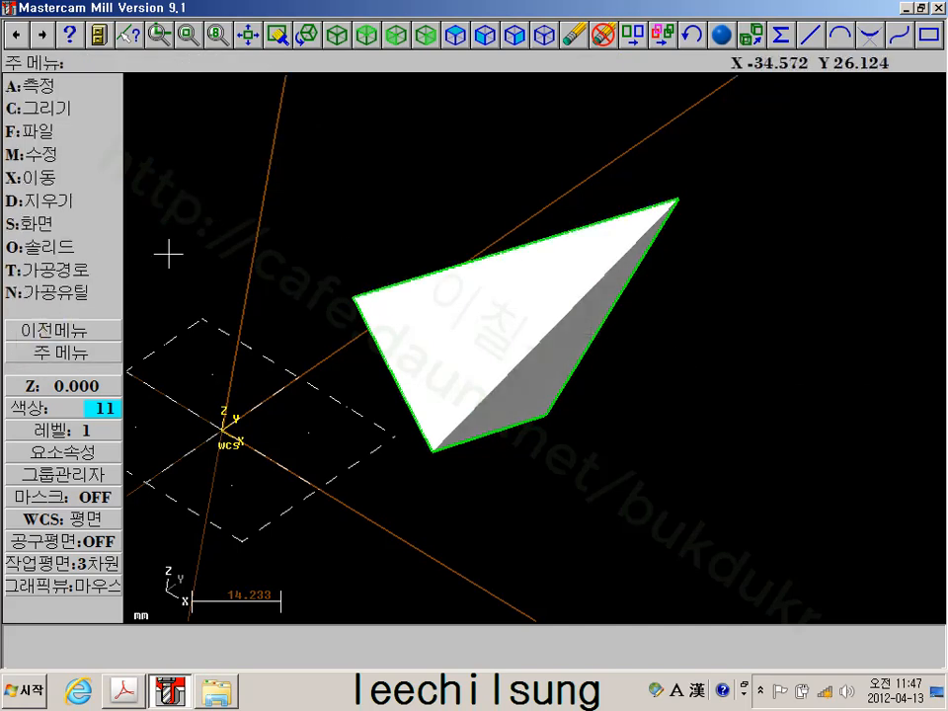
{"action": "left_click", "coordinate": [93, 255]}
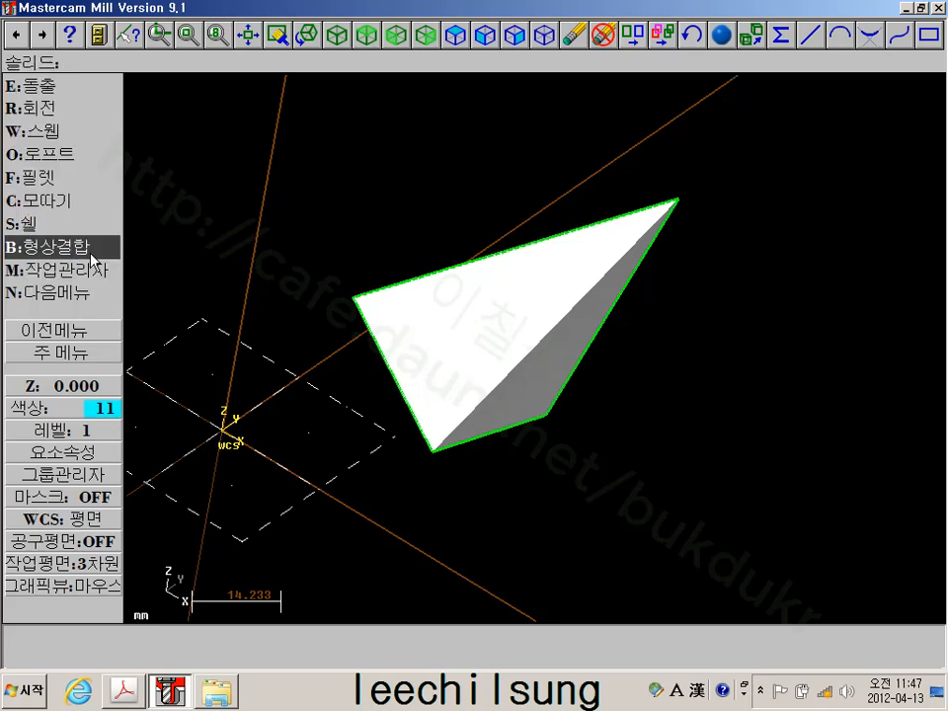
{"action": "left_click", "coordinate": [83, 299]}
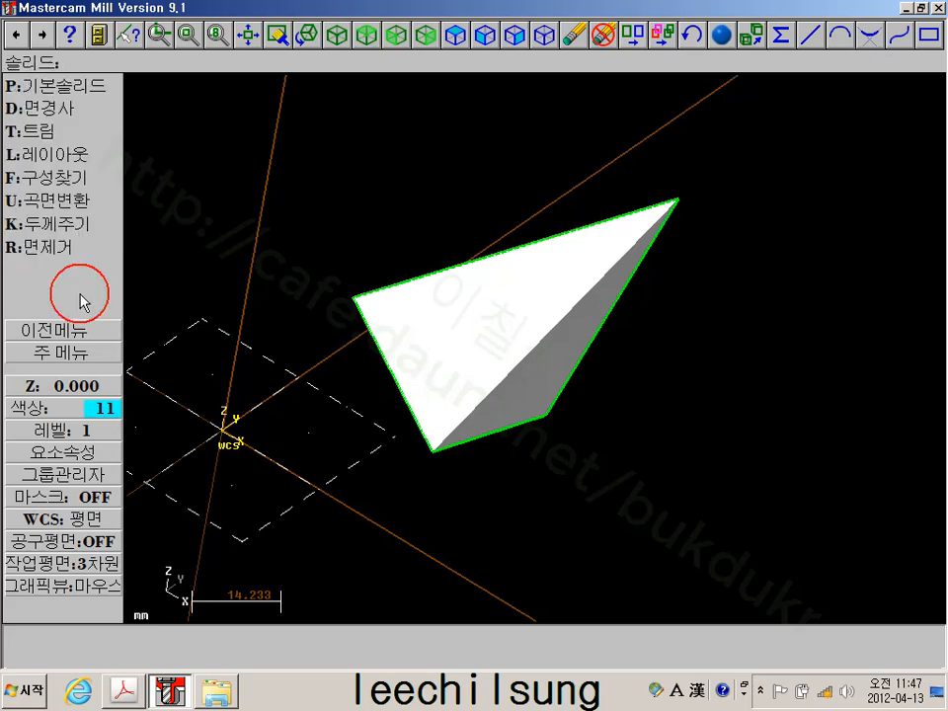
{"action": "left_click", "coordinate": [71, 208]}
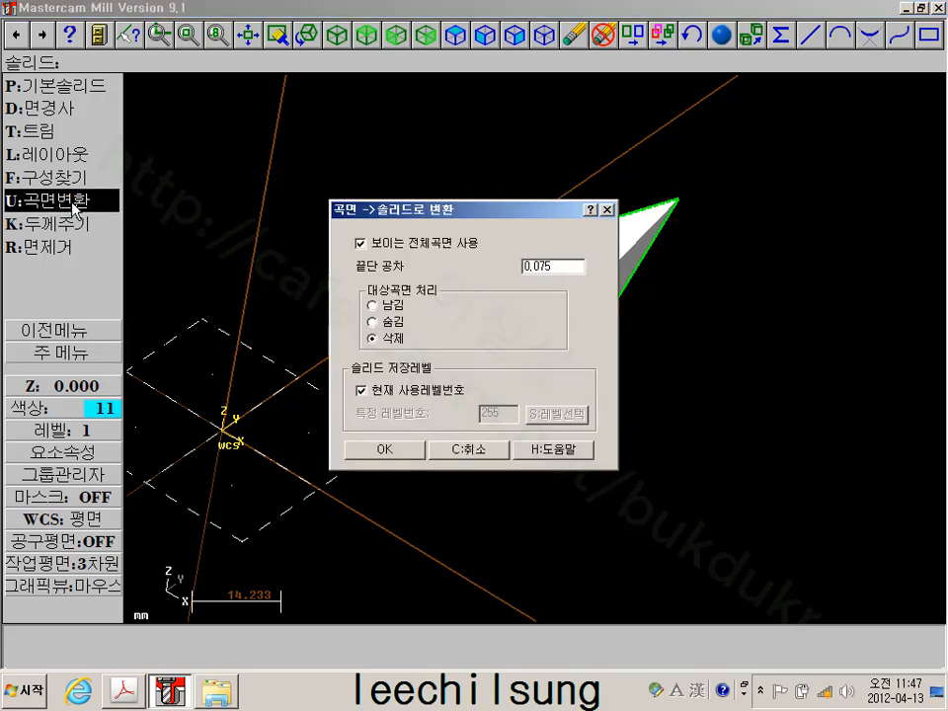
{"action": "left_click", "coordinate": [385, 450]}
{"action": "left_click", "coordinate": [560, 381]}
{"action": "scroll", "coordinate": [456, 381], "scroll_direction": "up", "scroll_amount": 2}
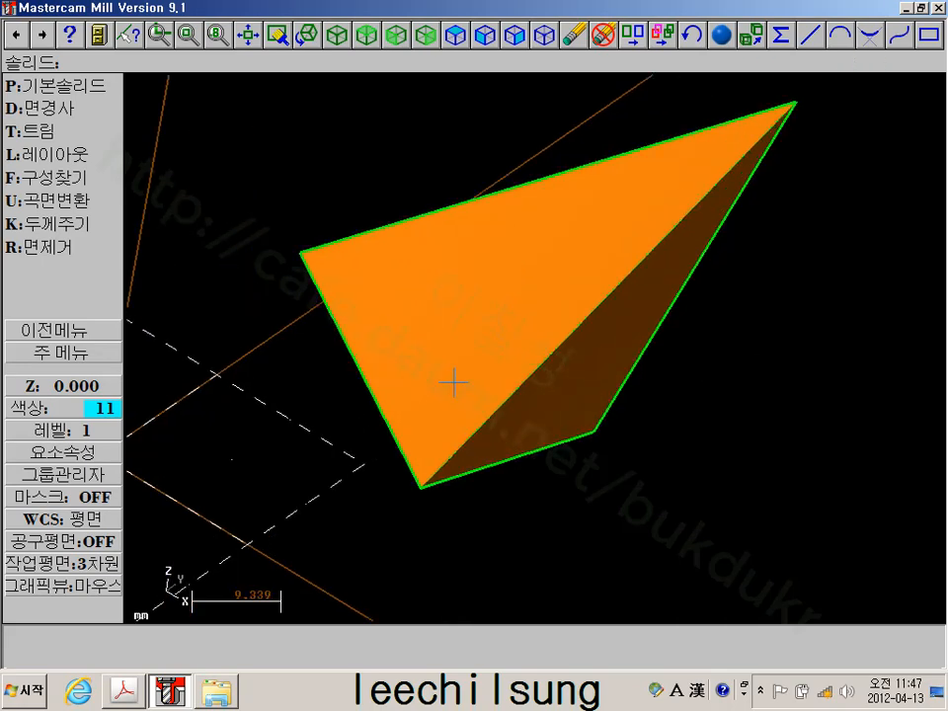
{"action": "scroll", "coordinate": [583, 242], "scroll_direction": "down", "scroll_amount": 1}
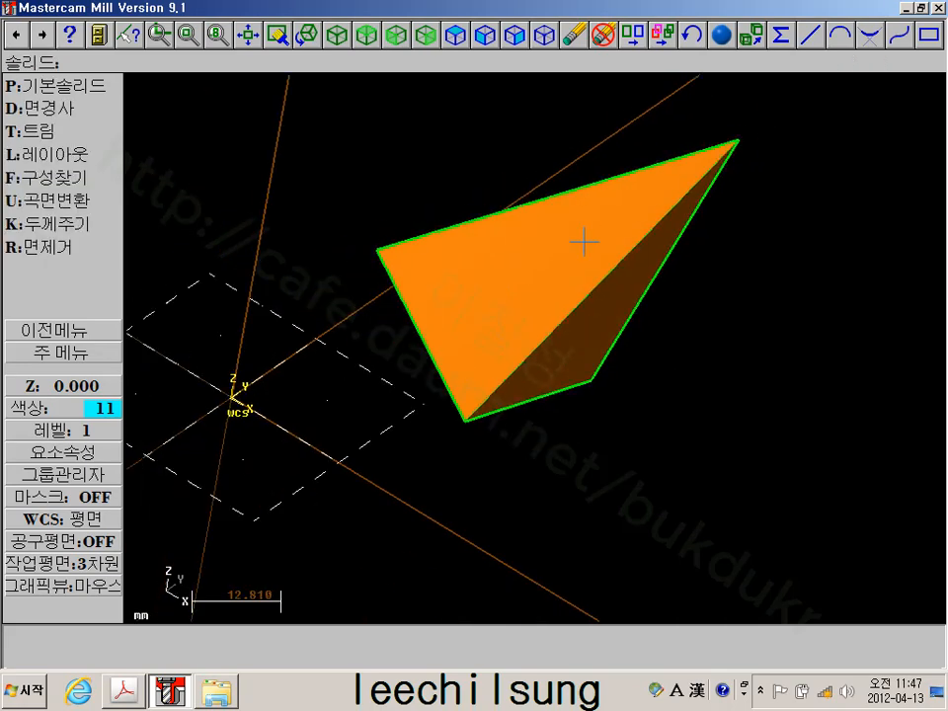
Redisplay the hidden block and sketch lines together with the wedge sheet solid
{"action": "left_click", "coordinate": [602, 34]}
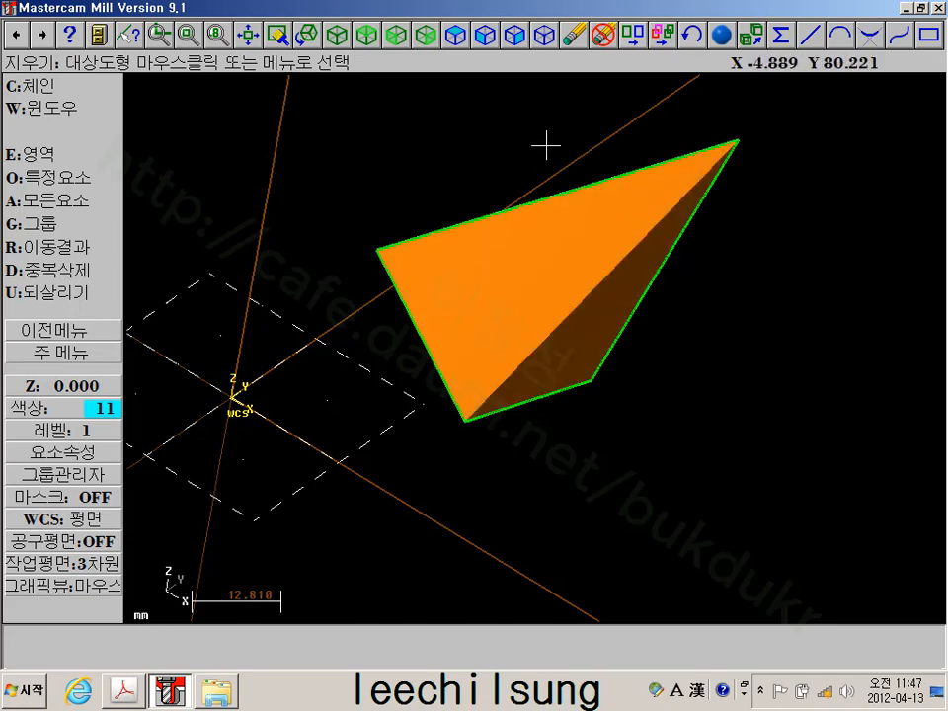
{"action": "key", "text": "Escape"}
{"action": "key", "text": "Escape"}
{"action": "scroll", "coordinate": [546, 144], "scroll_direction": "down", "scroll_amount": 2}
{"action": "middle_click_drag", "start_coordinate": [546, 145], "coordinate": [546, 237]}
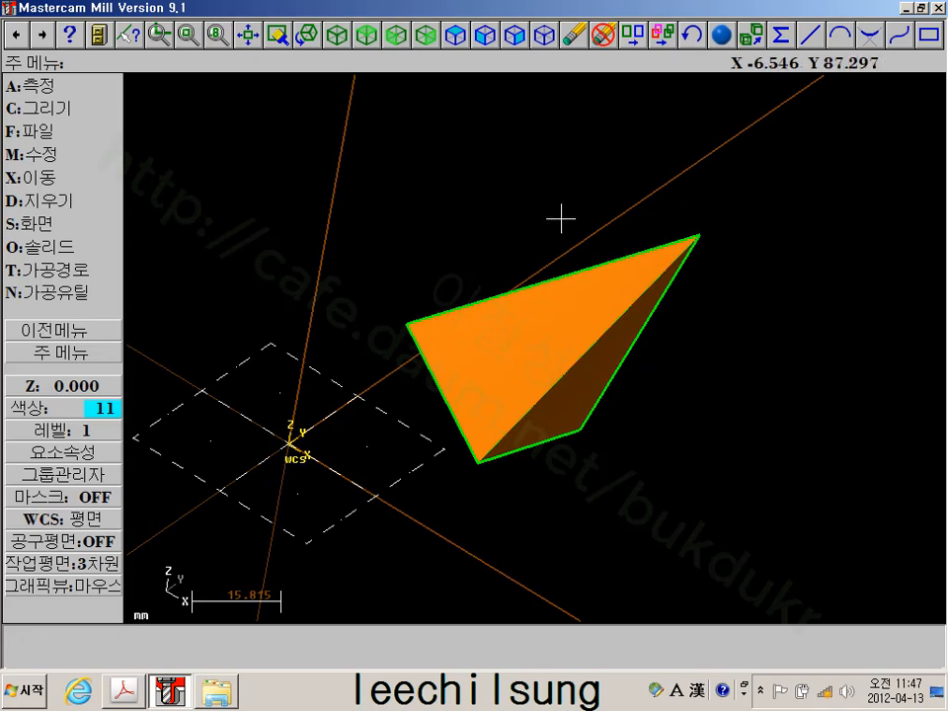
{"action": "middle_click_drag", "start_coordinate": [766, 280], "coordinate": [733, 233]}
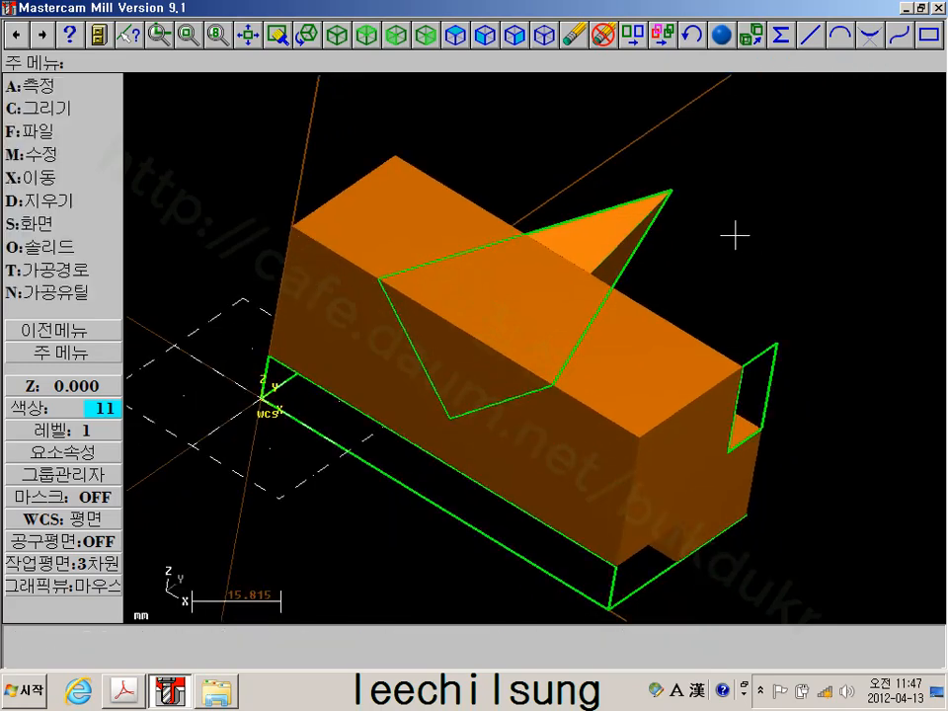
{"action": "scroll", "coordinate": [672, 262], "scroll_direction": "up", "scroll_amount": 1}
{"action": "middle_click_drag", "start_coordinate": [657, 314], "coordinate": [616, 340]}
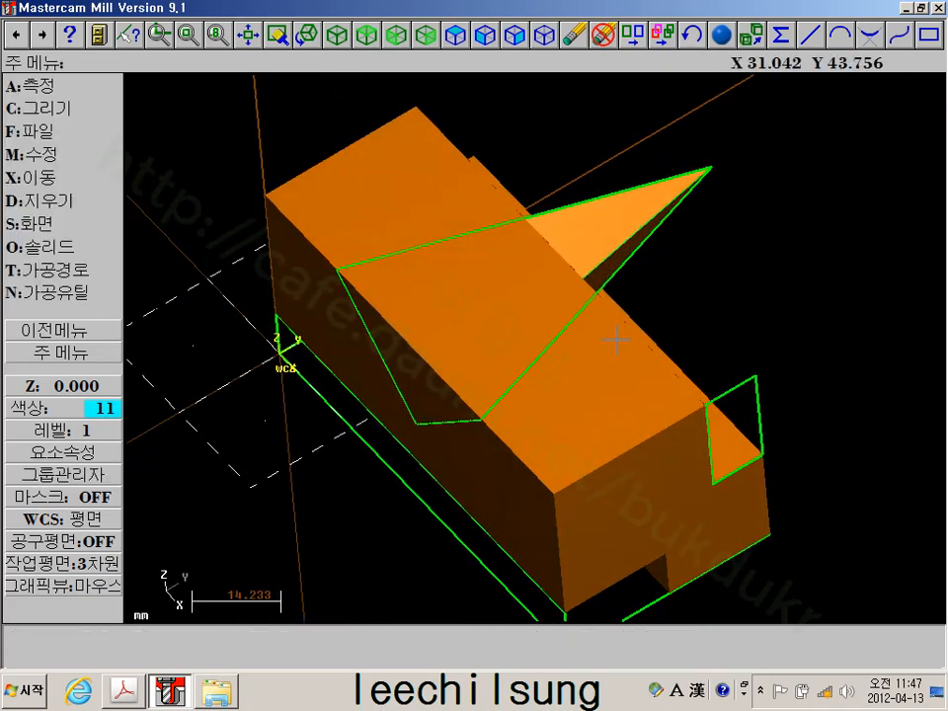
{"action": "left_click", "coordinate": [602, 35]}
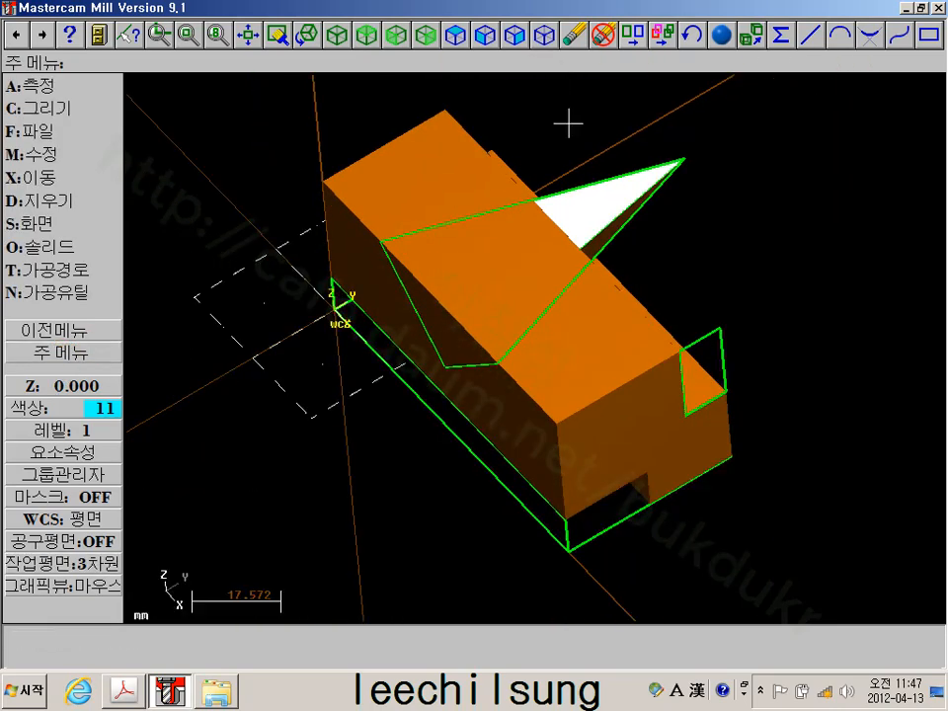
{"action": "left_click", "coordinate": [573, 35]}
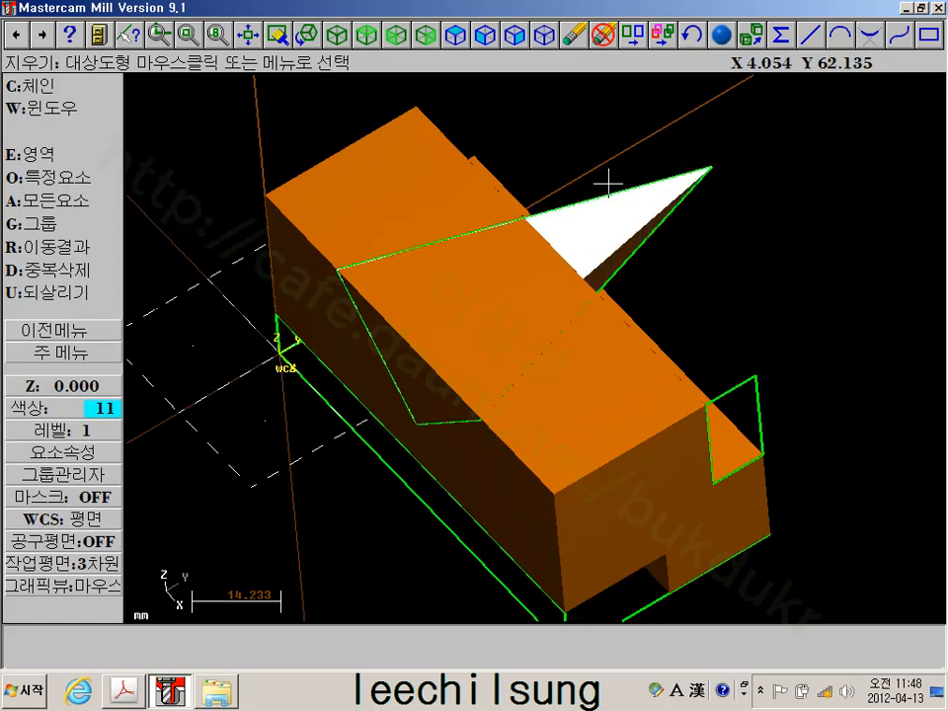
{"action": "middle_click_drag", "start_coordinate": [592, 157], "coordinate": [615, 175]}
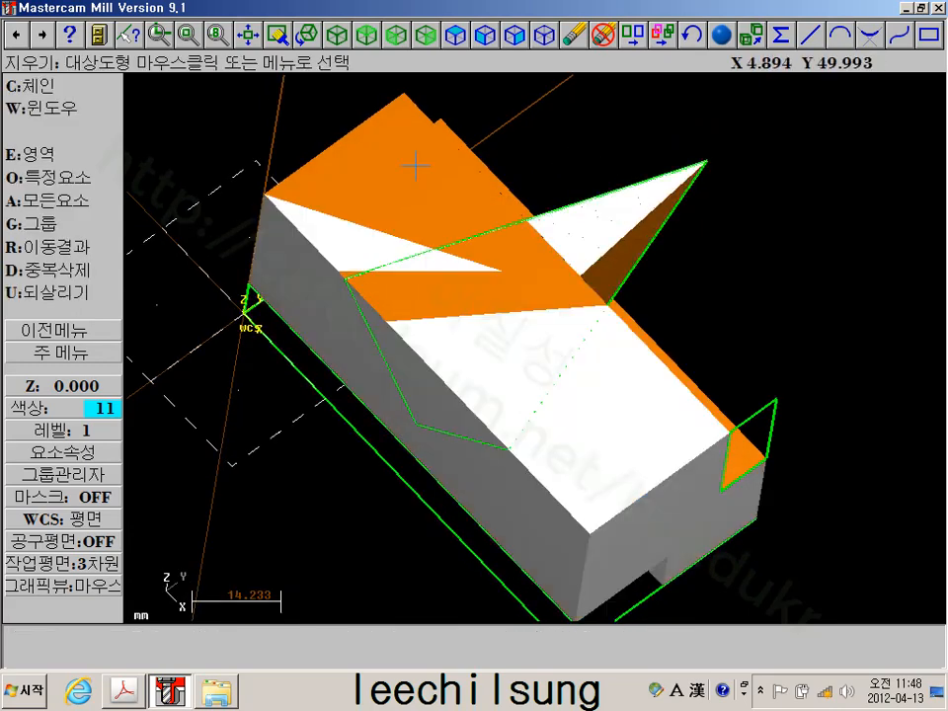
{"action": "left_click", "coordinate": [78, 357]}
{"action": "scroll", "coordinate": [107, 320], "scroll_direction": "down", "scroll_amount": 4}
{"action": "scroll", "coordinate": [163, 317], "scroll_direction": "up", "scroll_amount": 3}
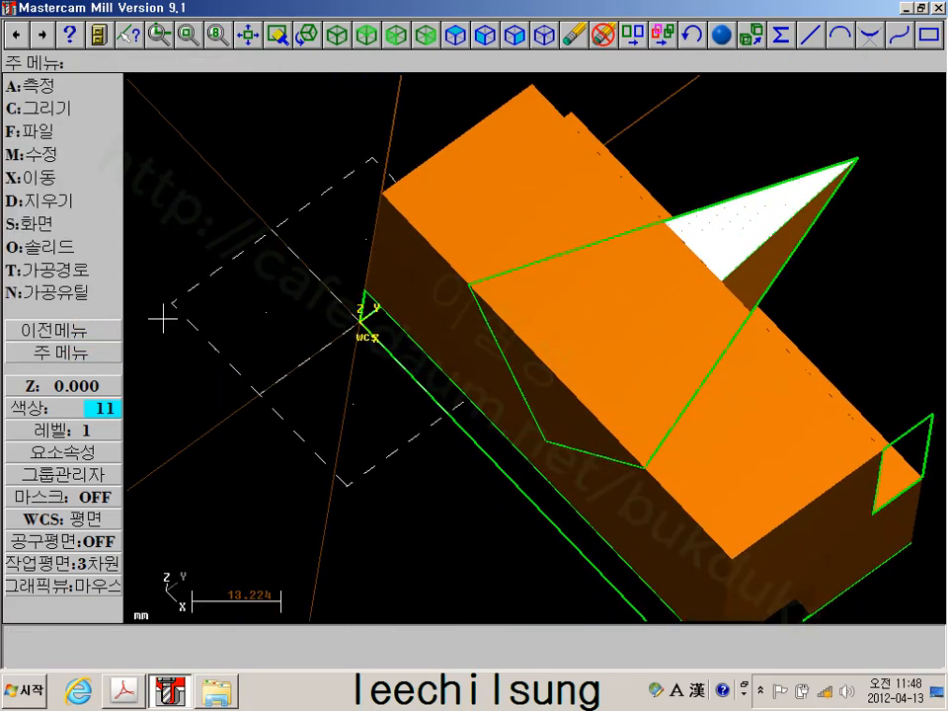
{"action": "scroll", "coordinate": [161, 317], "scroll_direction": "down", "scroll_amount": 1}
Start a solid trim with the block as the target and the V-shaped wedge sheet solid as the cutting tool
{"action": "left_click", "coordinate": [253, 39]}
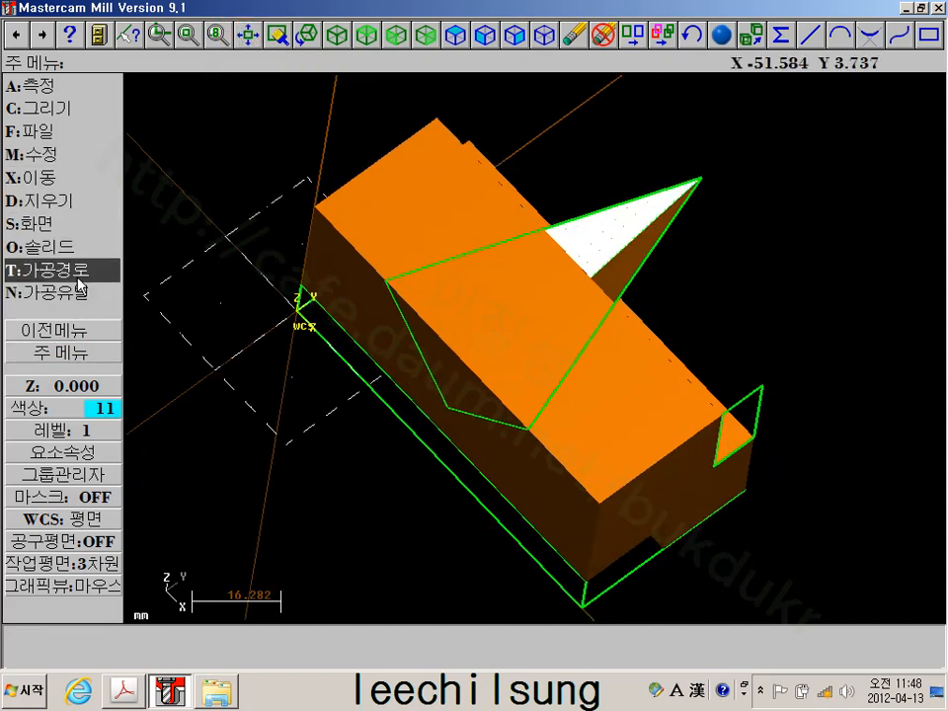
{"action": "left_click", "coordinate": [59, 247]}
{"action": "left_click", "coordinate": [75, 290]}
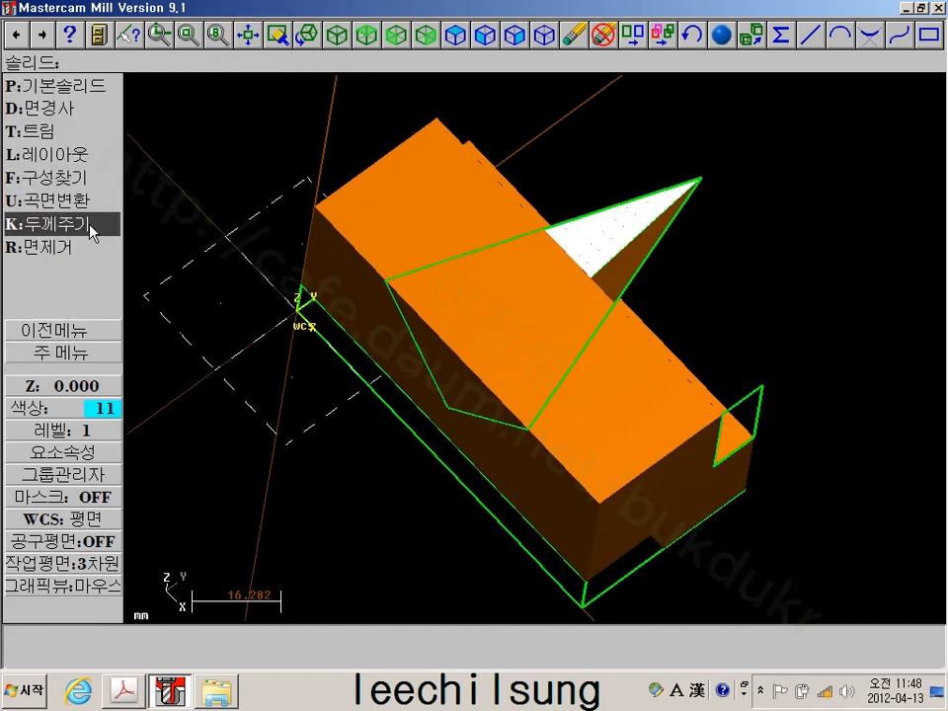
{"action": "left_click", "coordinate": [69, 131]}
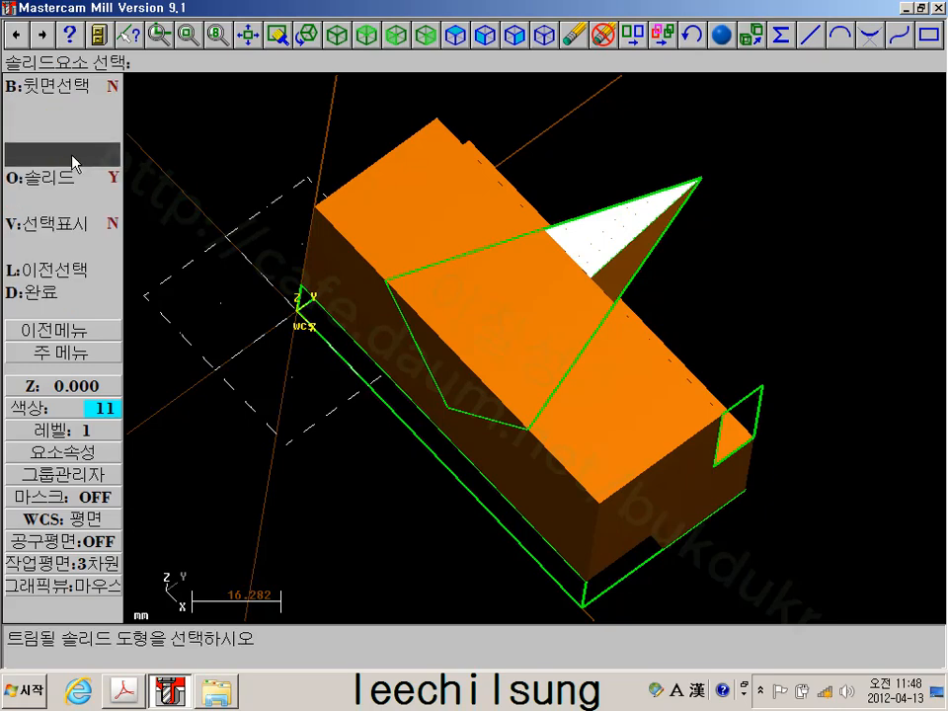
{"action": "left_click", "coordinate": [432, 188]}
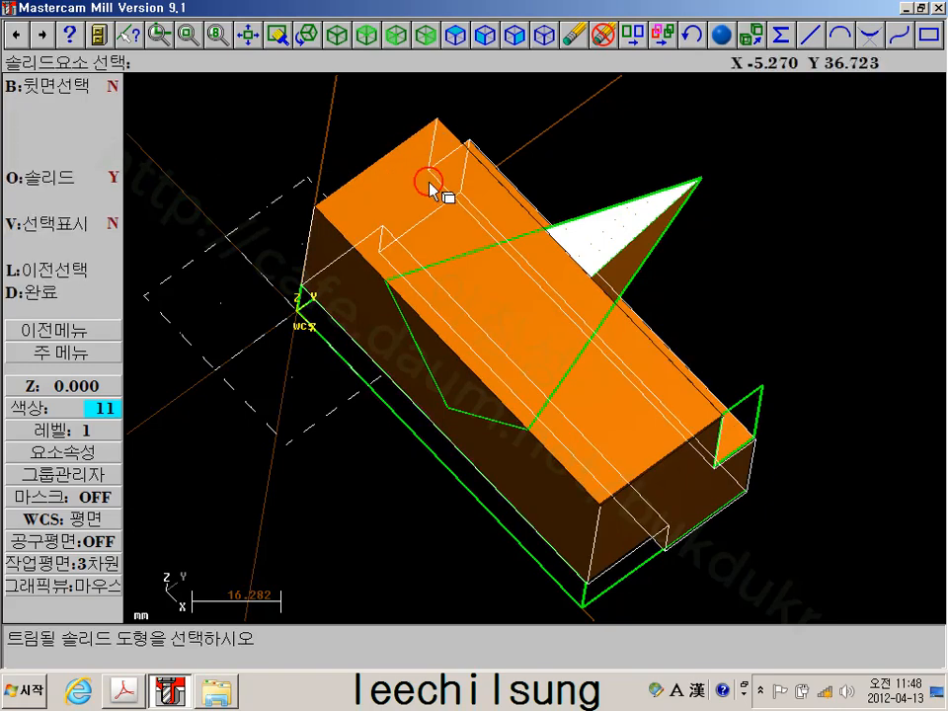
{"action": "left_click", "coordinate": [56, 294]}
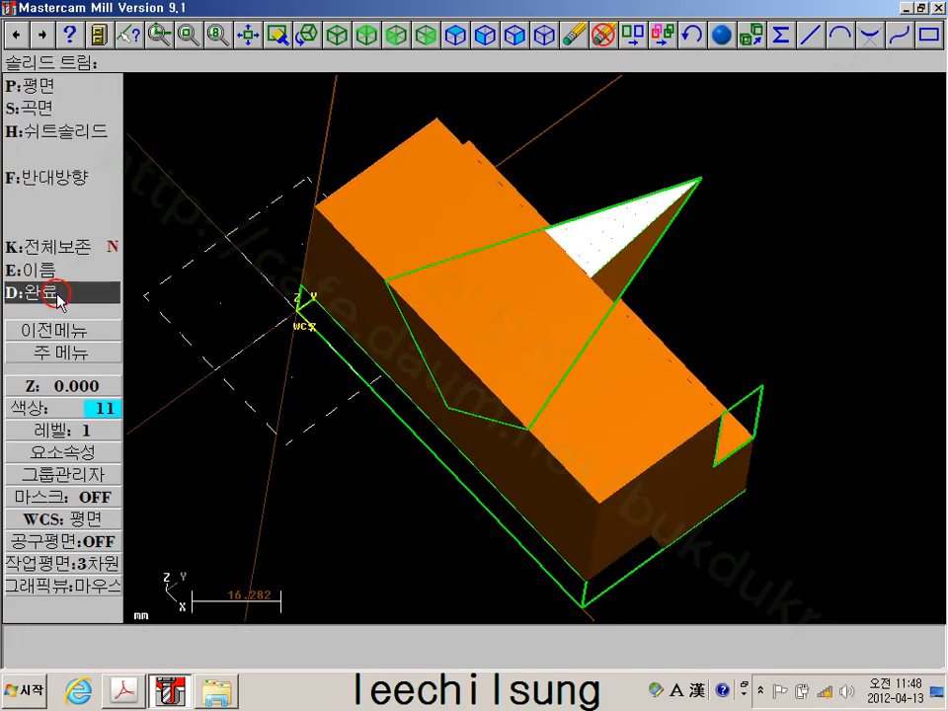
{"action": "left_click", "coordinate": [89, 138]}
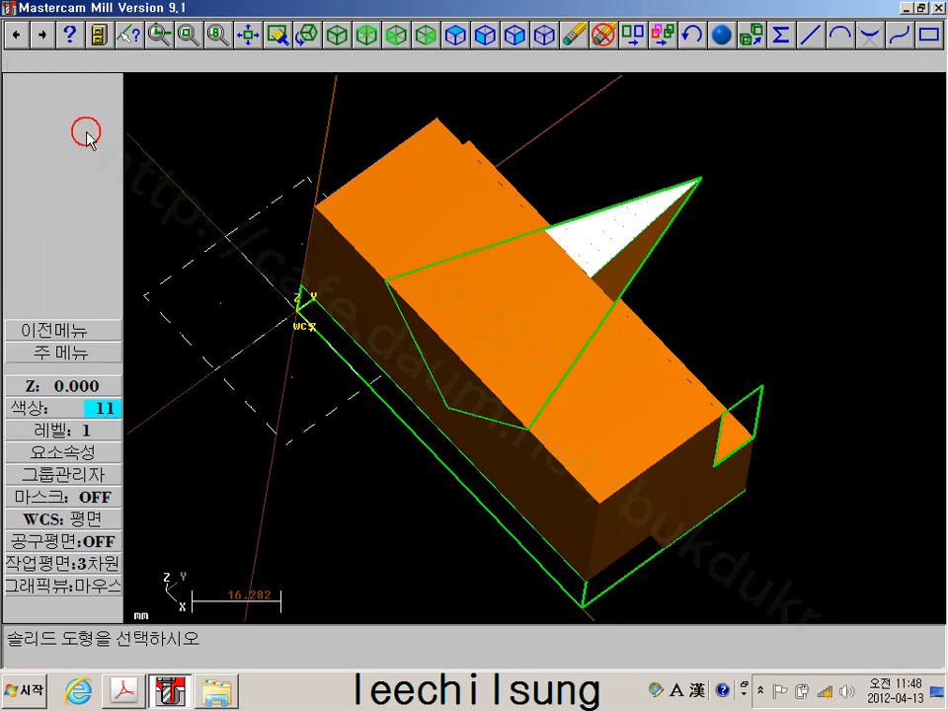
{"action": "left_click", "coordinate": [636, 214]}
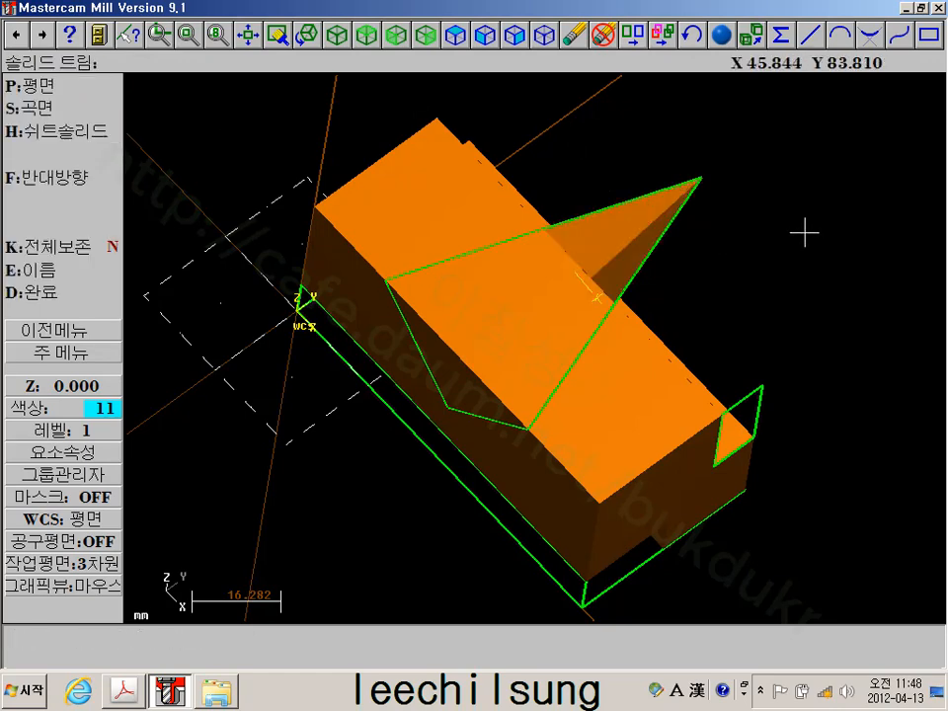
Reverse the trim direction so the block material outside the wedge is kept, and apply the trim
{"action": "middle_click_drag", "start_coordinate": [787, 291], "coordinate": [611, 320]}
{"action": "middle_click_drag", "start_coordinate": [768, 249], "coordinate": [616, 401], "text": "shift"}
{"action": "scroll", "coordinate": [615, 401], "scroll_direction": "up", "scroll_amount": 4}
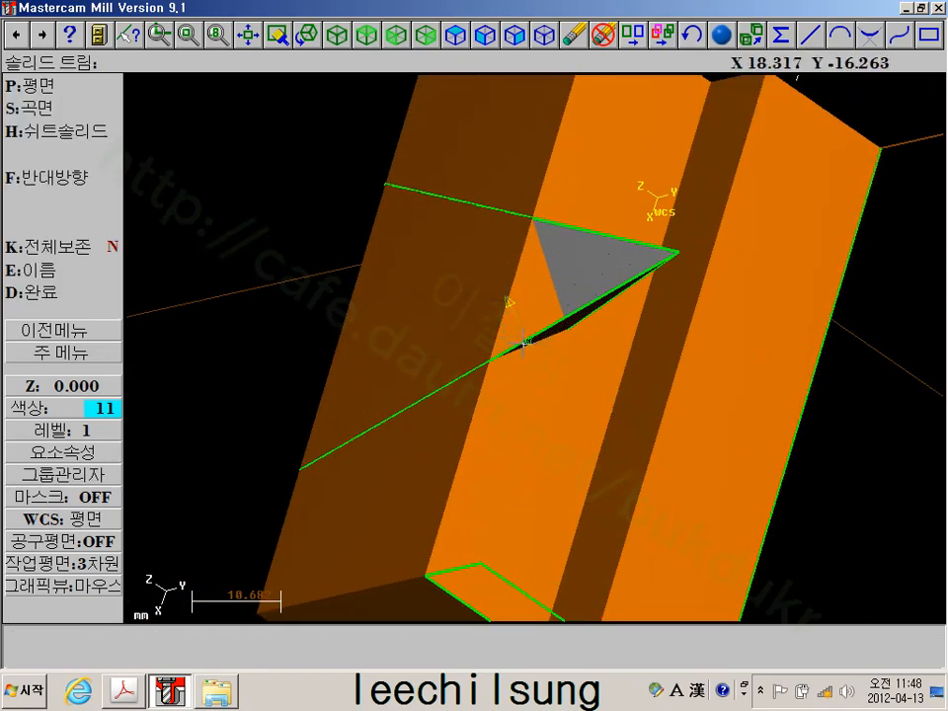
{"action": "left_click", "coordinate": [34, 180]}
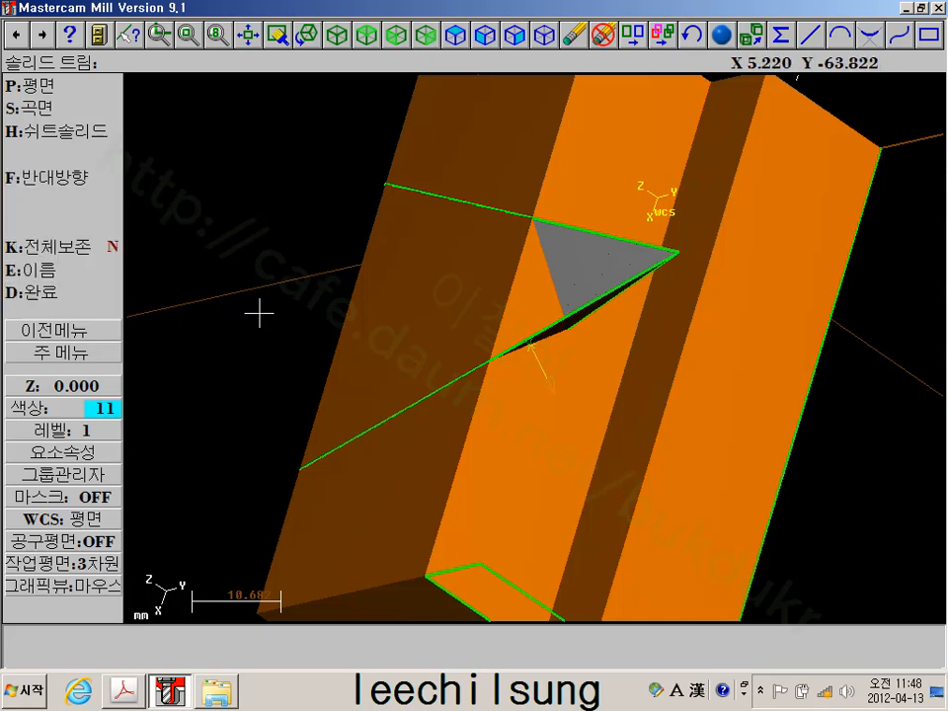
{"action": "left_click", "coordinate": [44, 292]}
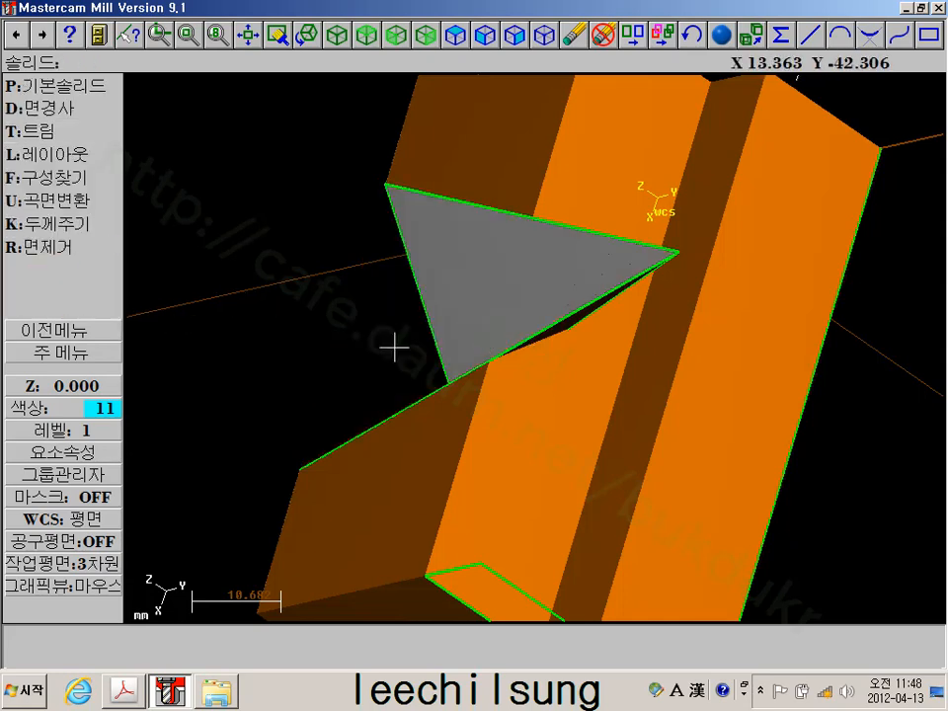
Blank the wedge sheet solid in the isometric view, leaving the trimmed block displayed
{"action": "left_click", "coordinate": [307, 35]}
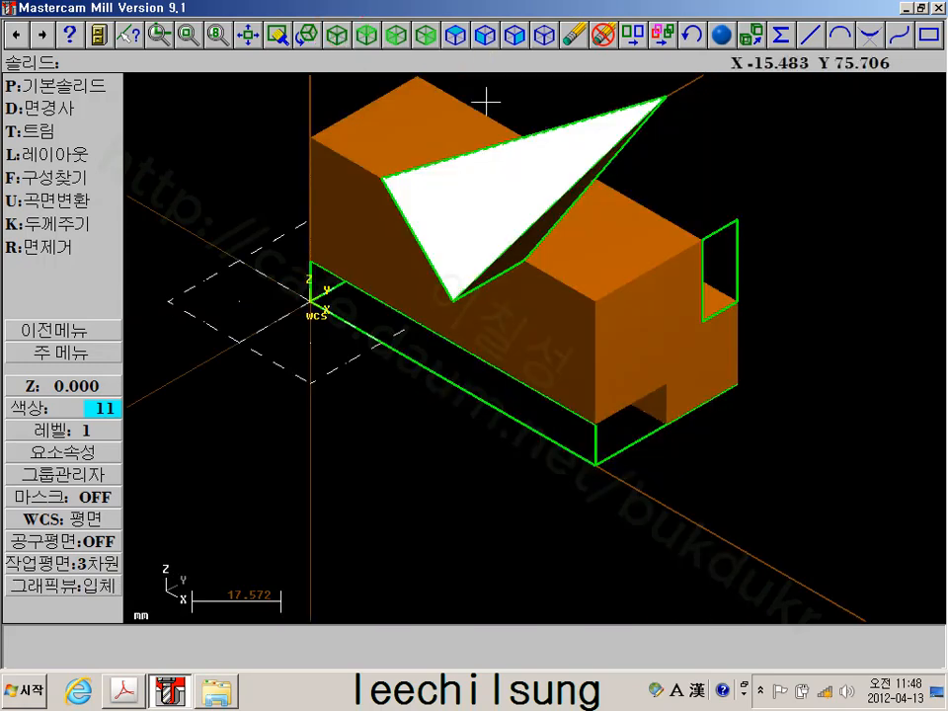
{"action": "middle_click_drag", "start_coordinate": [875, 171], "coordinate": [858, 245]}
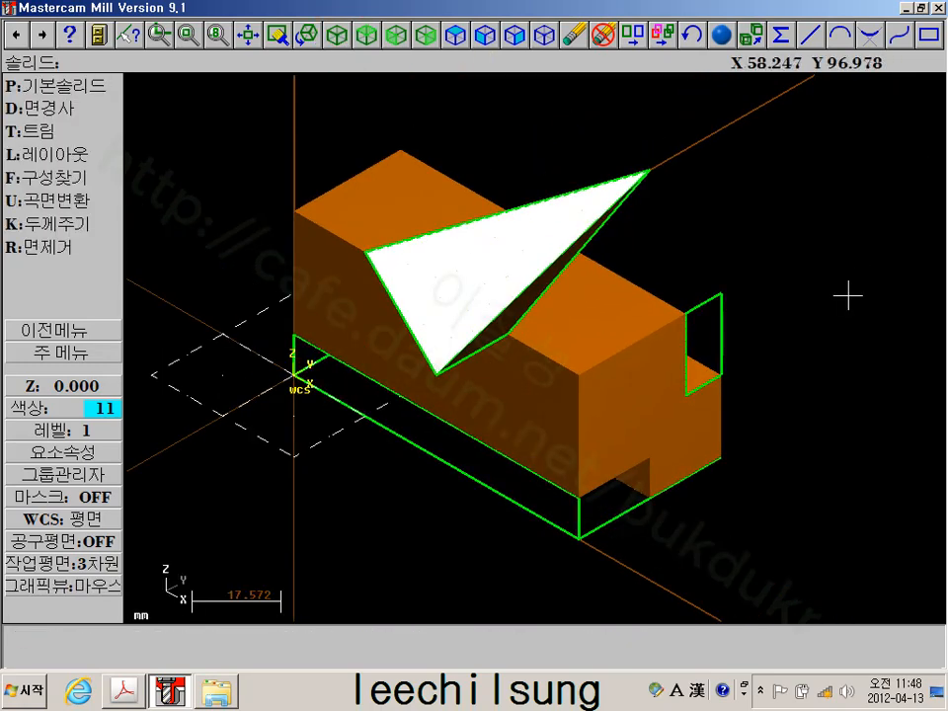
{"action": "left_click", "coordinate": [85, 353]}
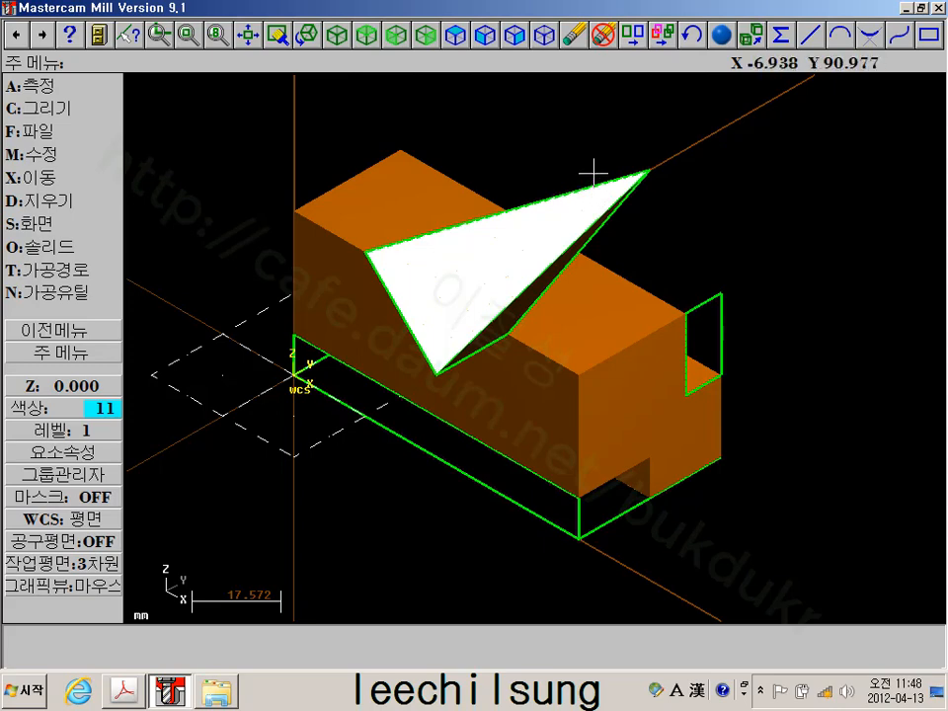
{"action": "left_click", "coordinate": [81, 229]}
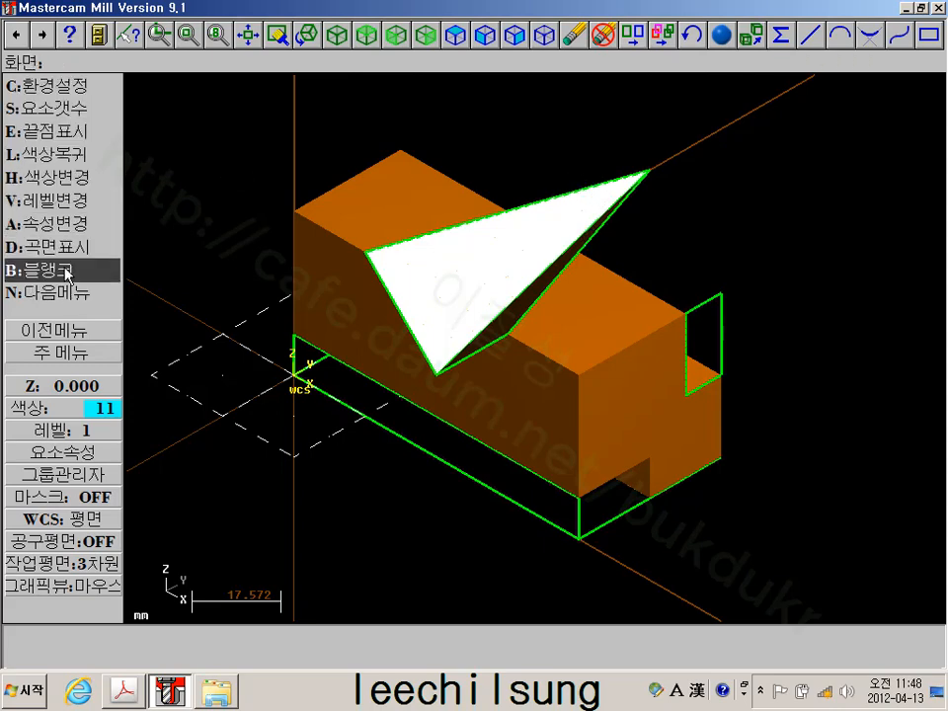
{"action": "left_click", "coordinate": [59, 271]}
{"action": "left_click", "coordinate": [383, 170]}
{"action": "left_click", "coordinate": [611, 197]}
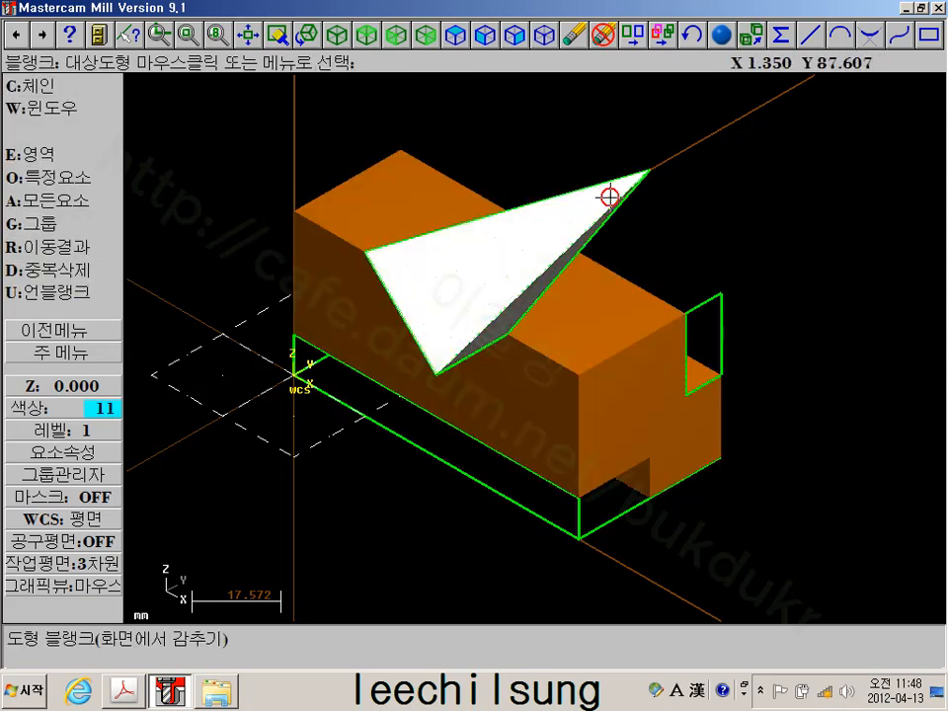
{"action": "left_click", "coordinate": [617, 200]}
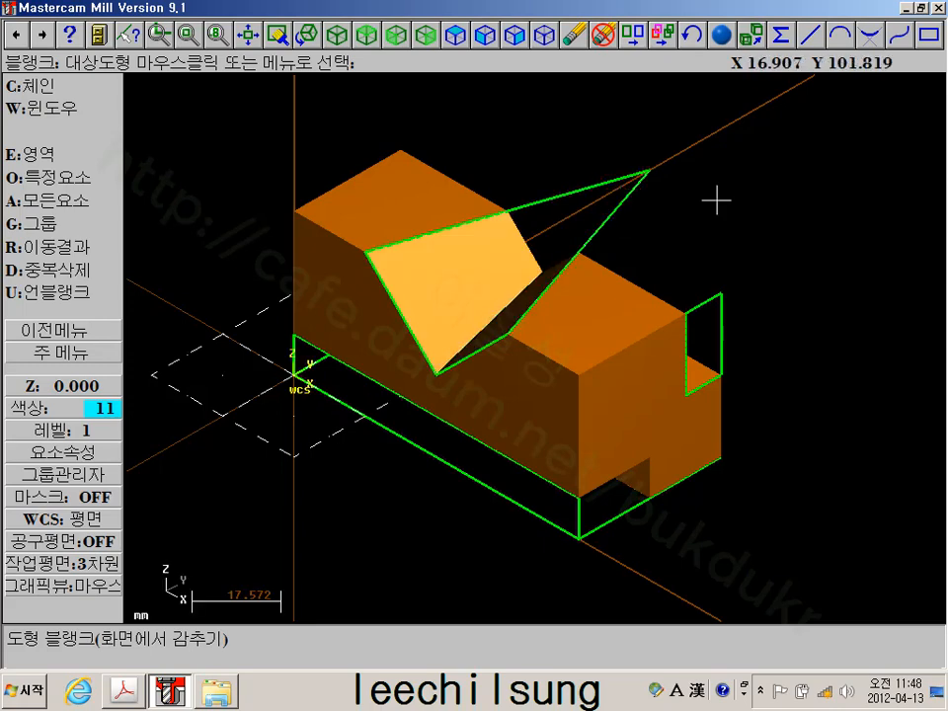
{"action": "scroll", "coordinate": [711, 200], "scroll_direction": "down", "scroll_amount": 1}
{"action": "scroll", "coordinate": [712, 200], "scroll_direction": "up", "scroll_amount": 1}
Blank all line entities so only the trimmed solid block remains on display
{"action": "left_click", "coordinate": [54, 177]}
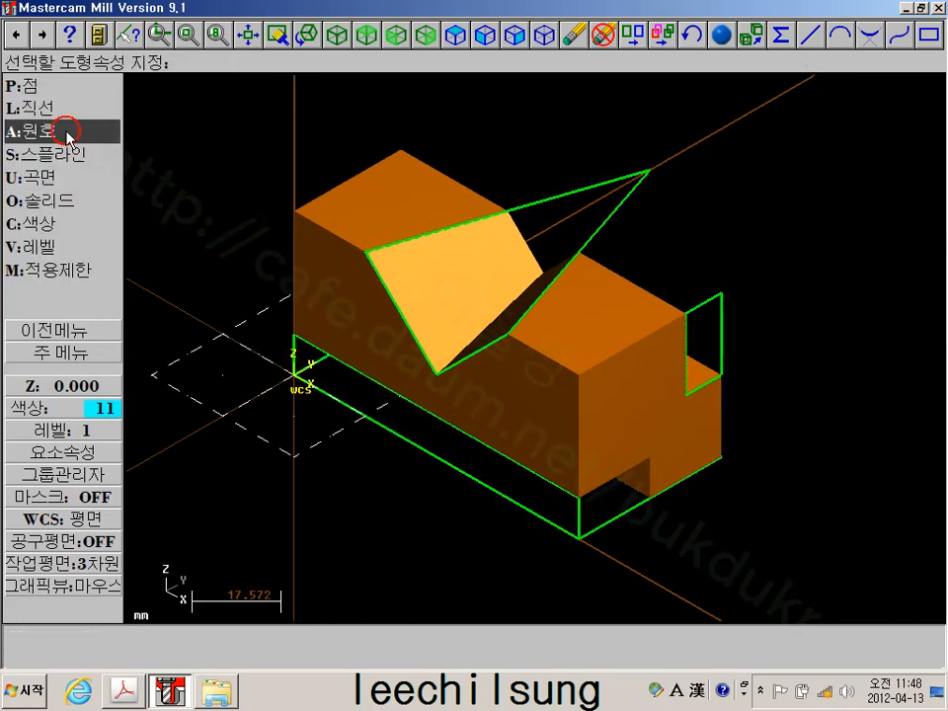
{"action": "left_click", "coordinate": [59, 329]}
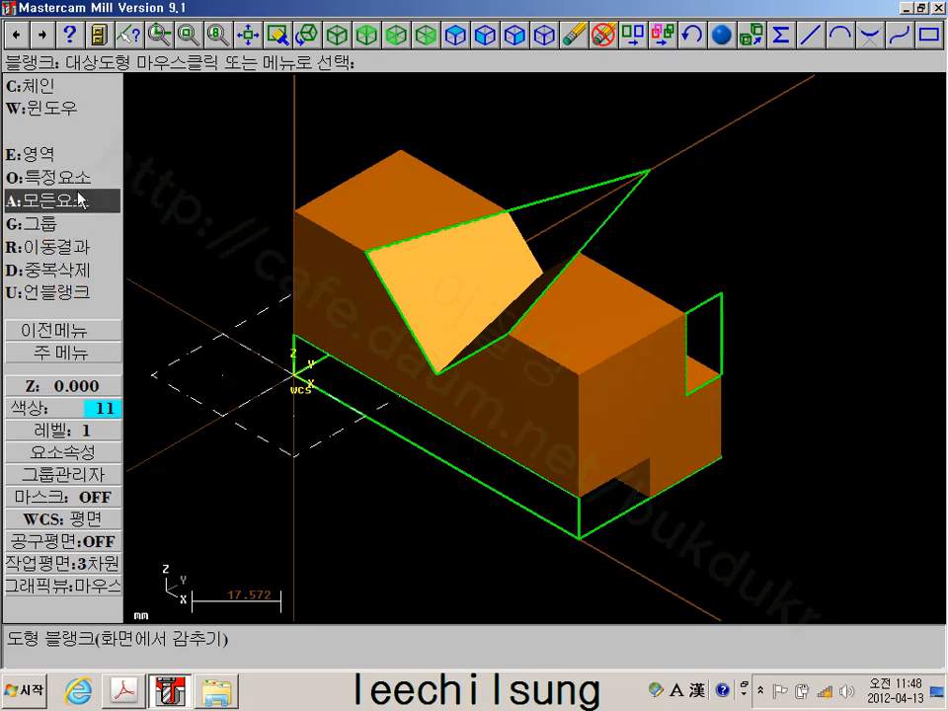
{"action": "left_click", "coordinate": [57, 199]}
{"action": "left_click", "coordinate": [61, 110]}
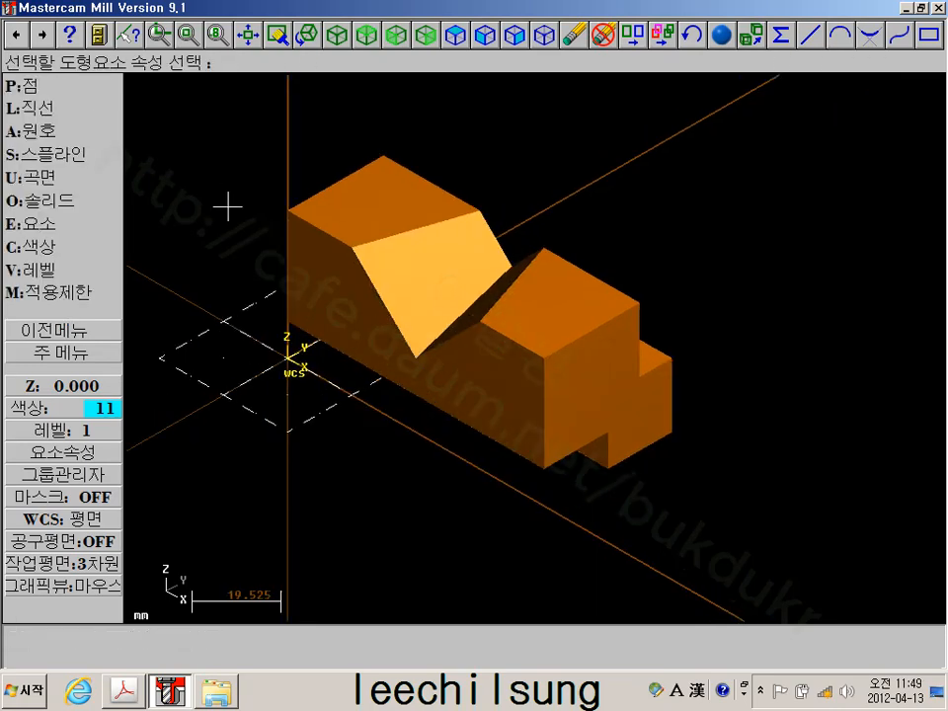
{"action": "left_click", "coordinate": [52, 353]}
{"action": "scroll", "coordinate": [539, 396], "scroll_direction": "up", "scroll_amount": 4}
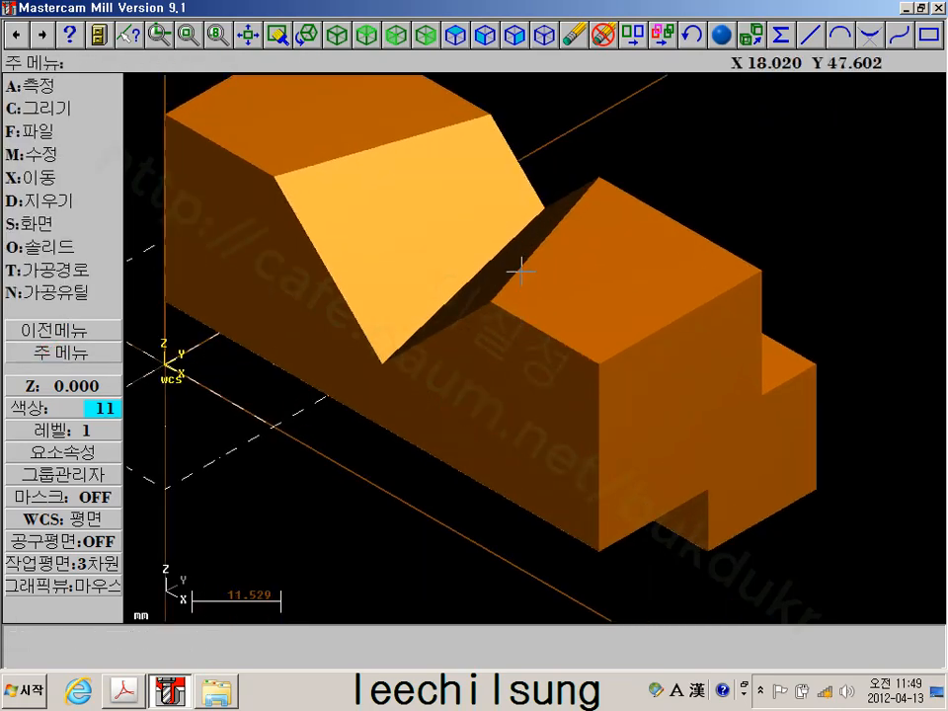
Switch from the PDF drawing to Mastercam and start a new file, discarding the changes to the current model
{"action": "middle_click_drag", "start_coordinate": [520, 264], "coordinate": [553, 321]}
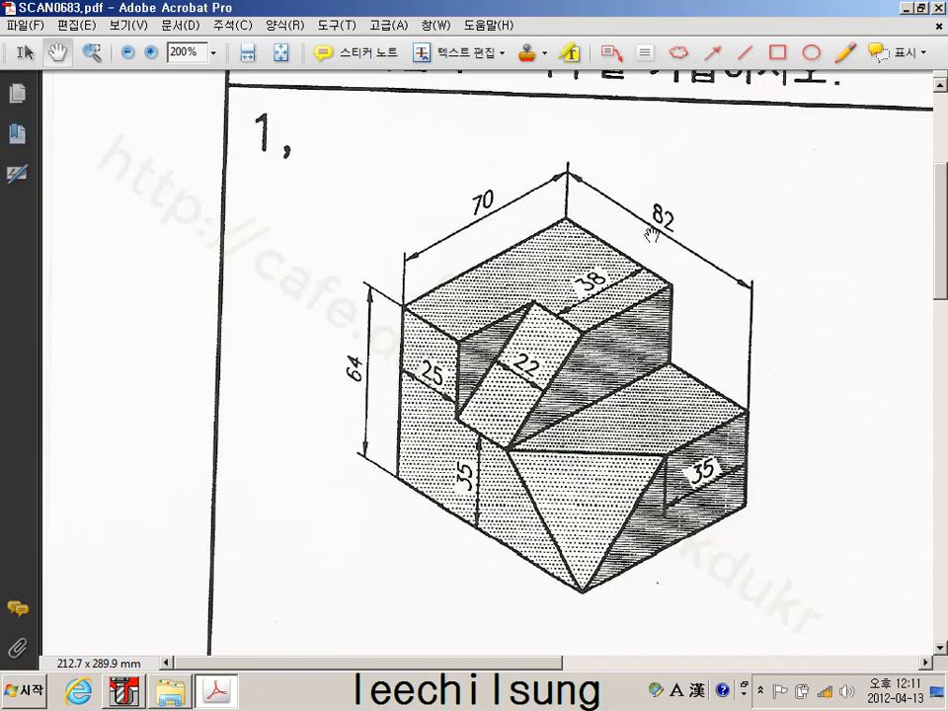
{"action": "left_click", "coordinate": [133, 694]}
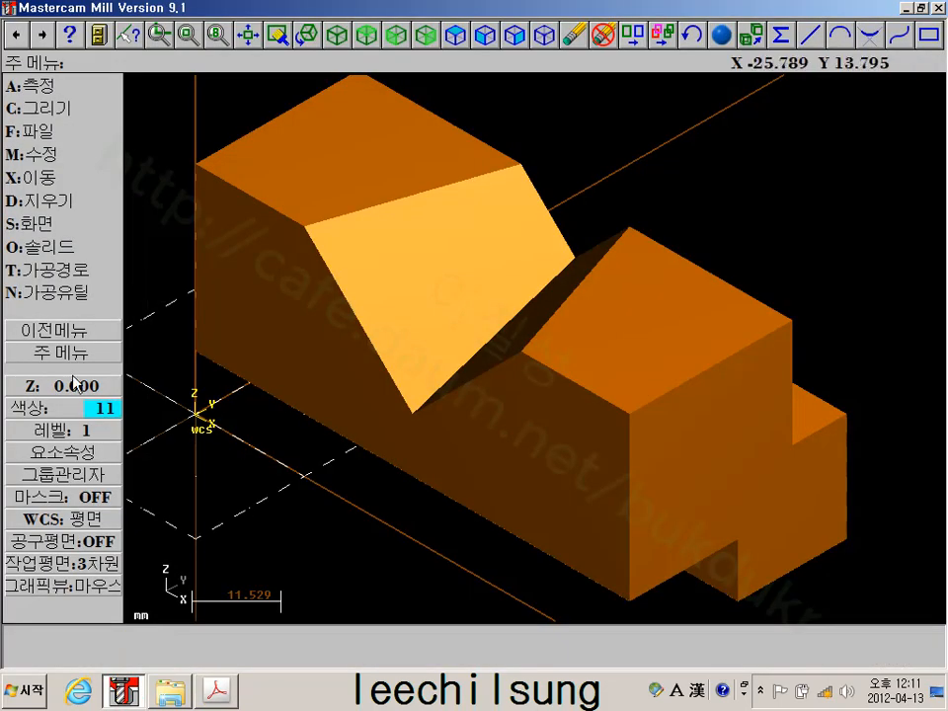
{"action": "left_click", "coordinate": [29, 131]}
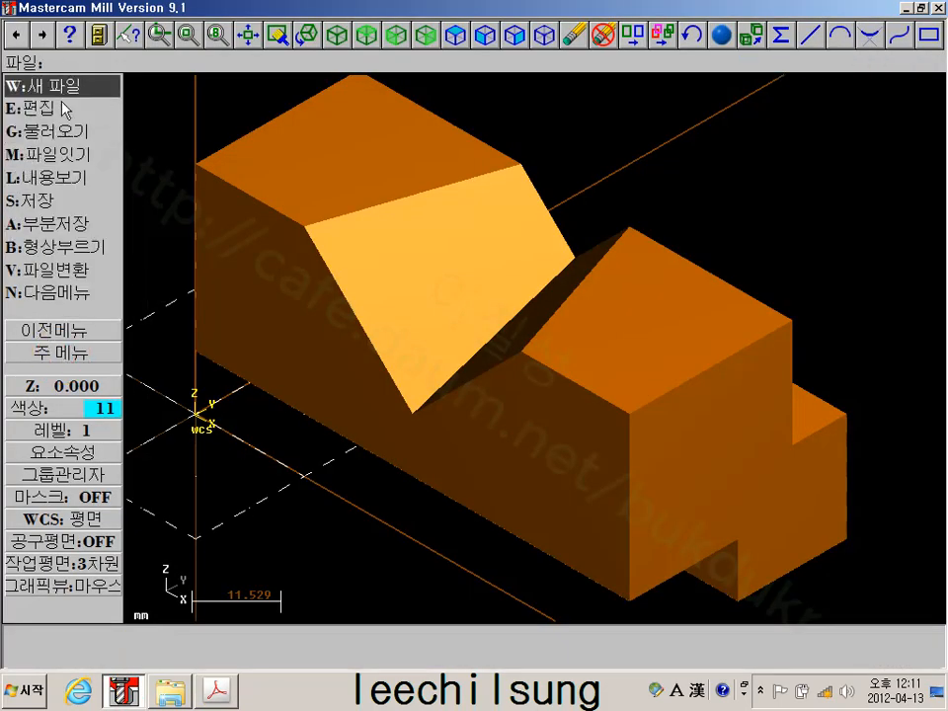
{"action": "left_click", "coordinate": [61, 88]}
{"action": "left_click", "coordinate": [473, 376]}
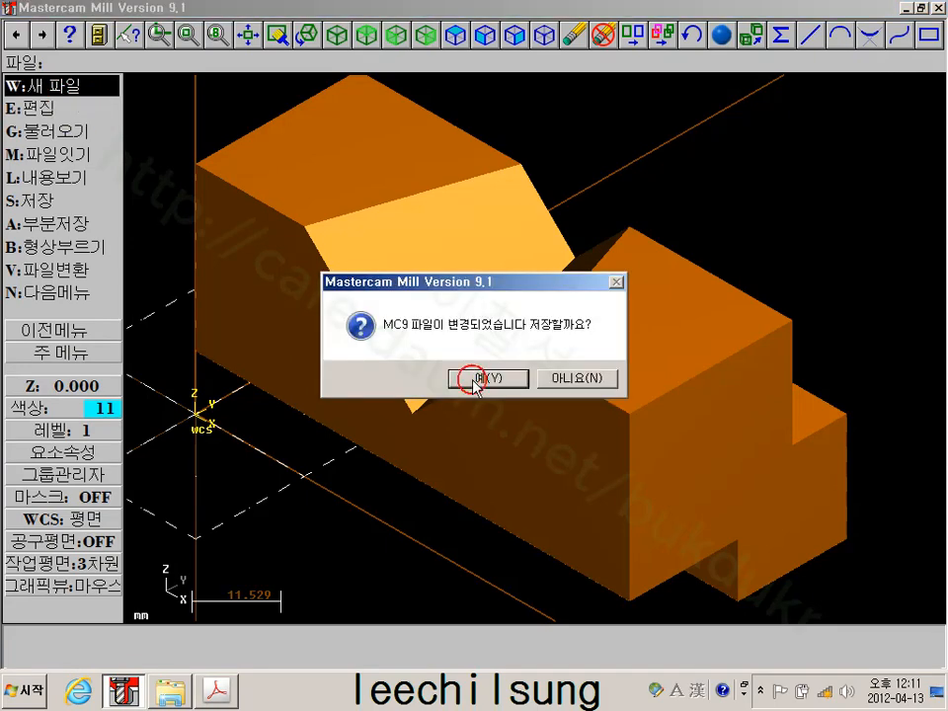
{"action": "left_click", "coordinate": [569, 376]}
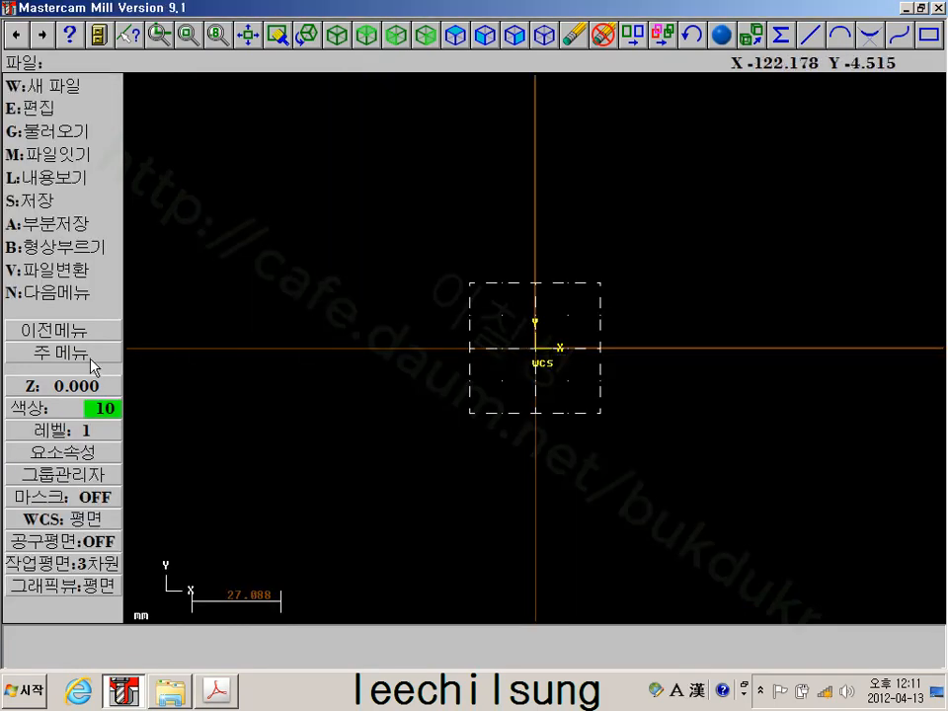
{"action": "left_click", "coordinate": [103, 346]}
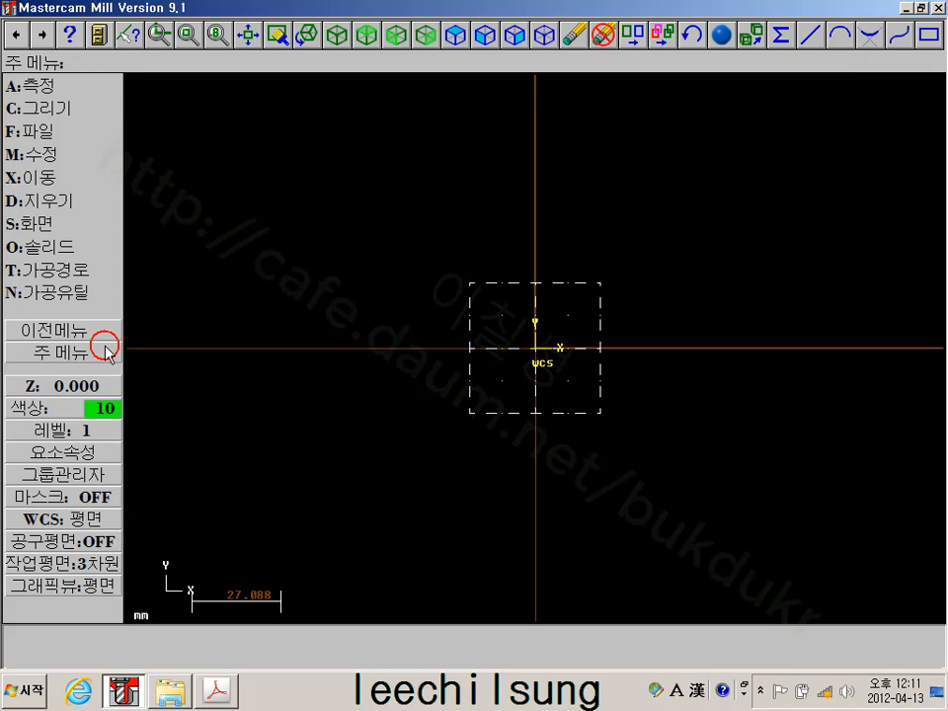
In the isometric view, draw an 82 × 70 mm rectangle by one point, with its lower-left corner at the origin
{"action": "left_click", "coordinate": [333, 36]}
{"action": "left_click", "coordinate": [59, 108]}
{"action": "left_click", "coordinate": [85, 247]}
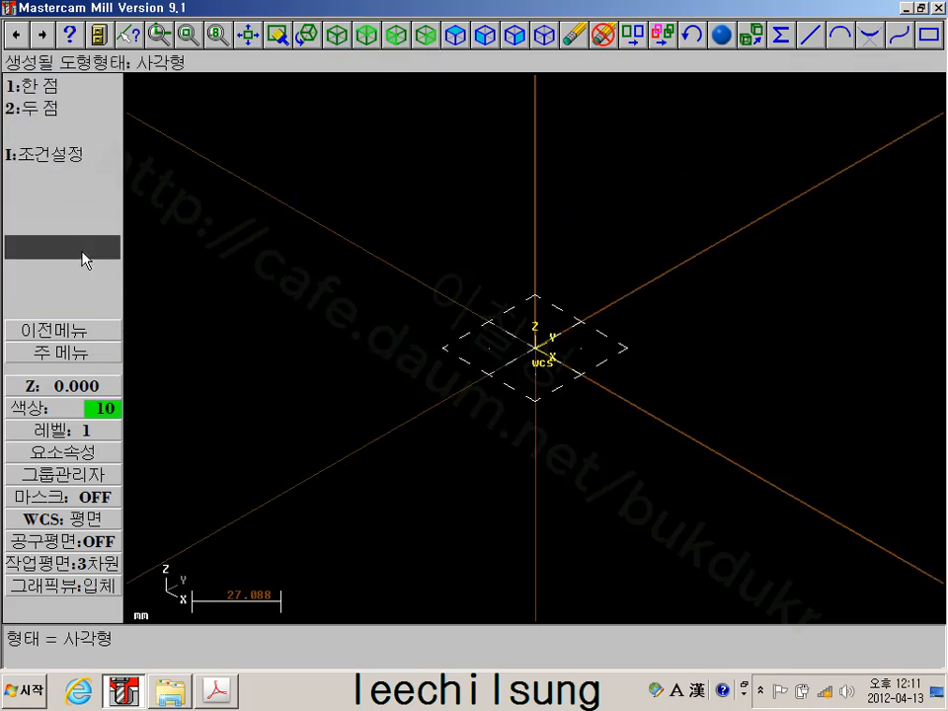
{"action": "left_click", "coordinate": [71, 89]}
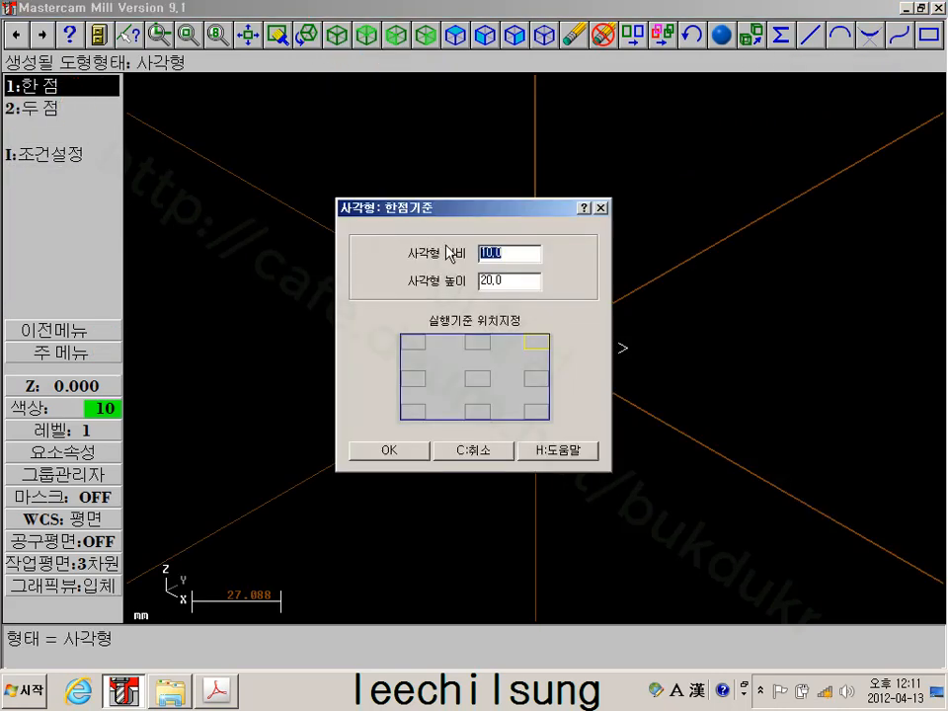
{"action": "type", "text": "82"}
{"action": "left_click", "coordinate": [474, 285]}
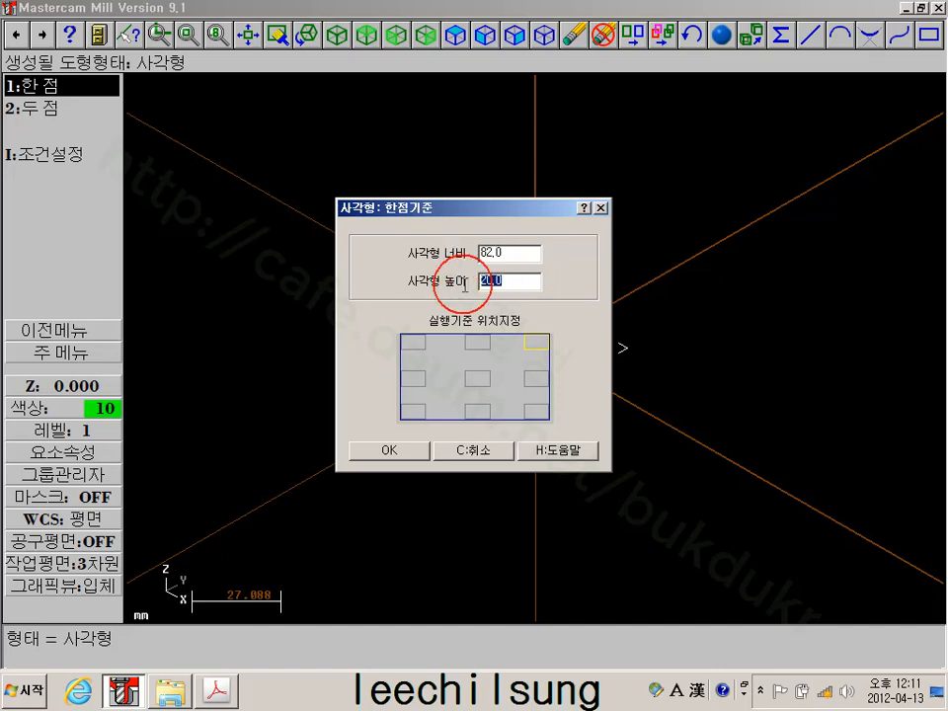
{"action": "type", "text": "70"}
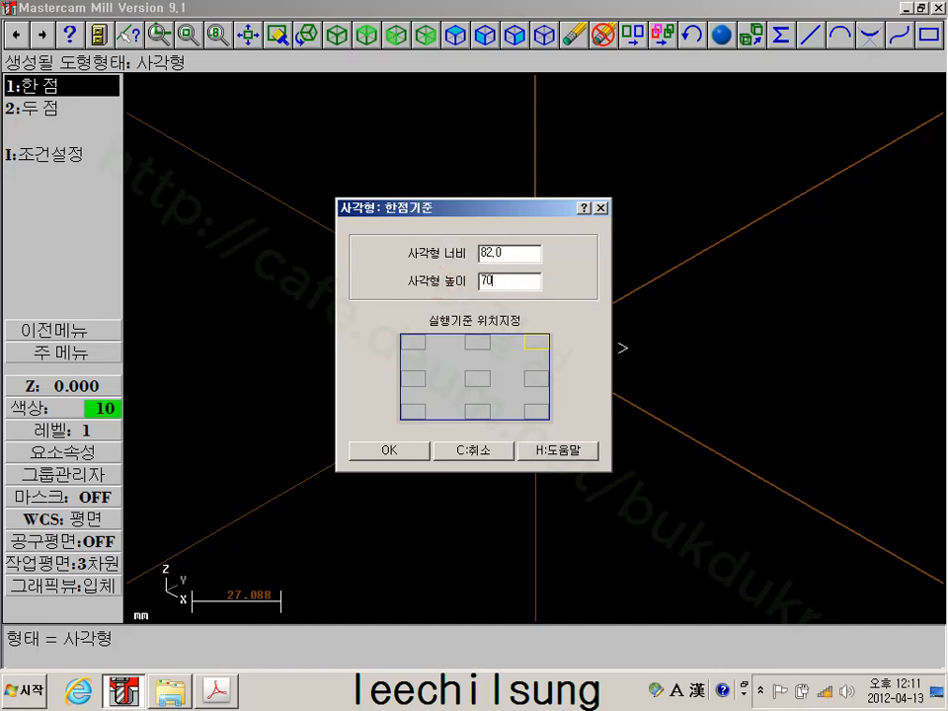
{"action": "left_click", "coordinate": [410, 409]}
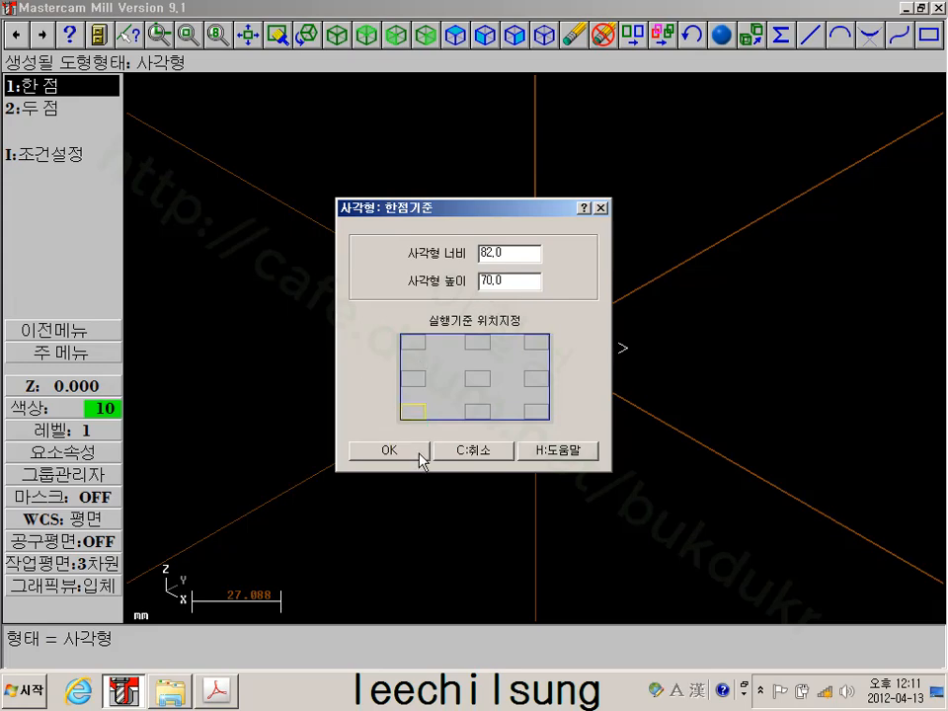
{"action": "left_click", "coordinate": [418, 450]}
{"action": "left_click", "coordinate": [535, 348]}
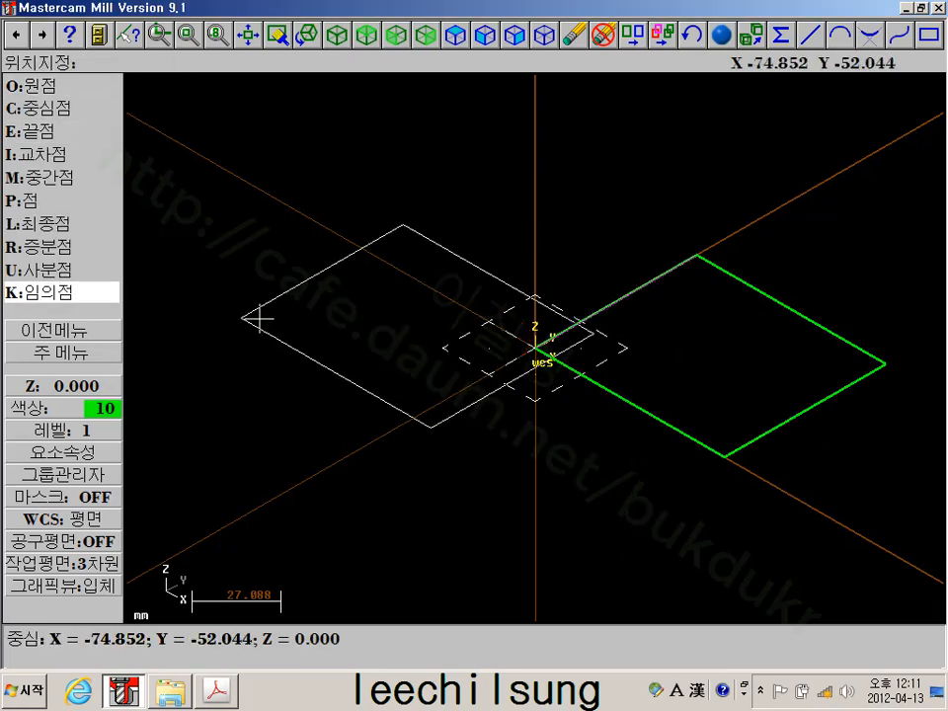
{"action": "left_click", "coordinate": [88, 355]}
Extrude the 82 × 70 mm rectangle as a new solid body 64 mm upward, reversing the default direction
{"action": "scroll", "coordinate": [728, 365], "scroll_direction": "up", "scroll_amount": 2}
{"action": "middle_click_drag", "start_coordinate": [729, 365], "coordinate": [542, 386]}
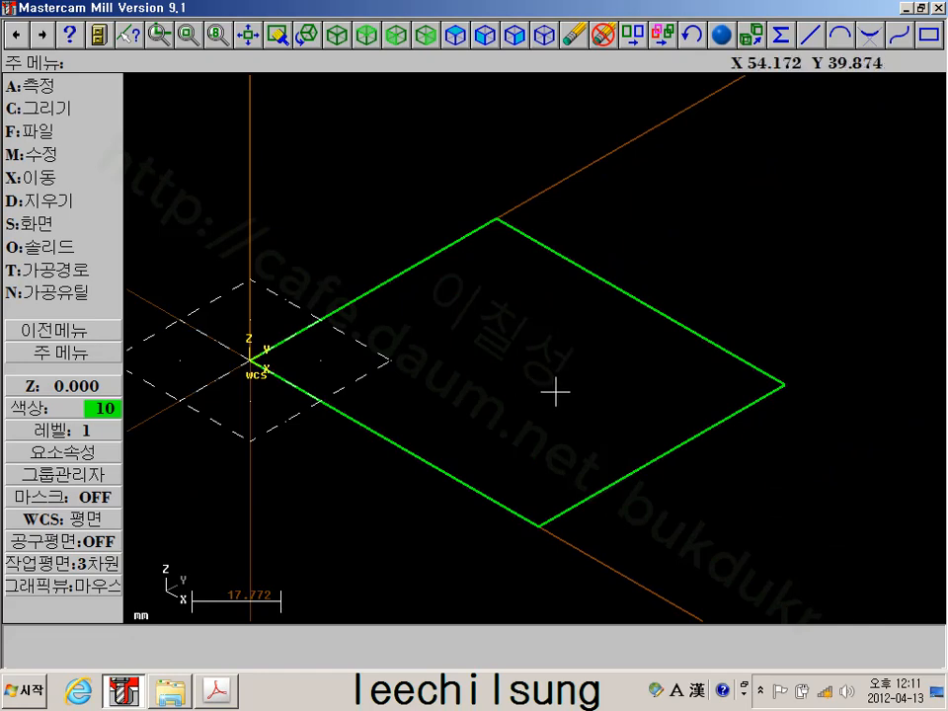
{"action": "scroll", "coordinate": [609, 377], "scroll_direction": "down", "scroll_amount": 2}
{"action": "middle_click_drag", "start_coordinate": [609, 377], "coordinate": [626, 371]}
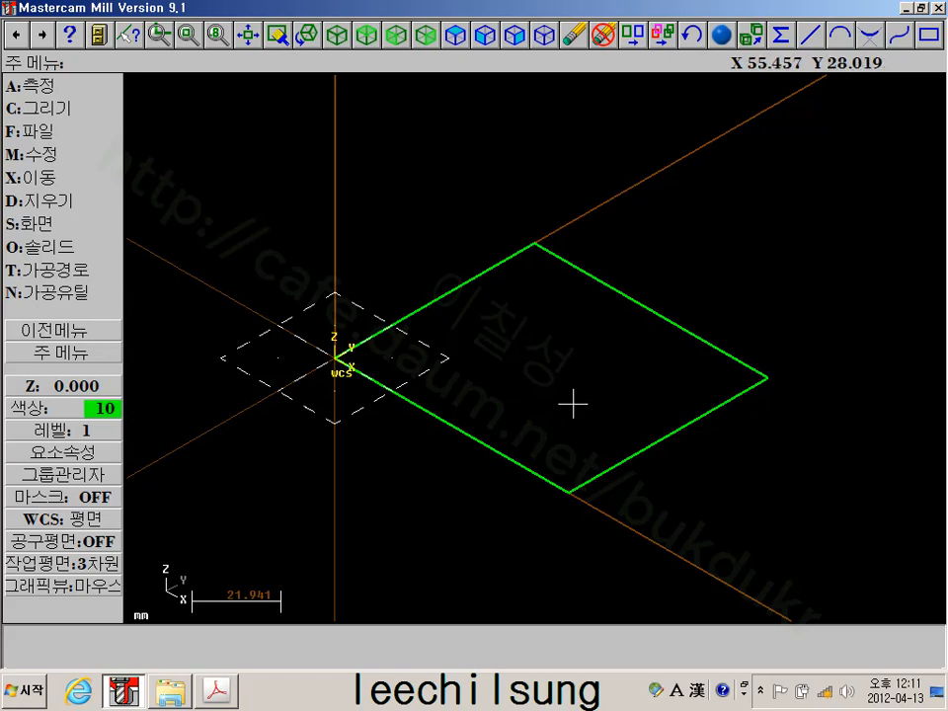
{"action": "left_click", "coordinate": [95, 246]}
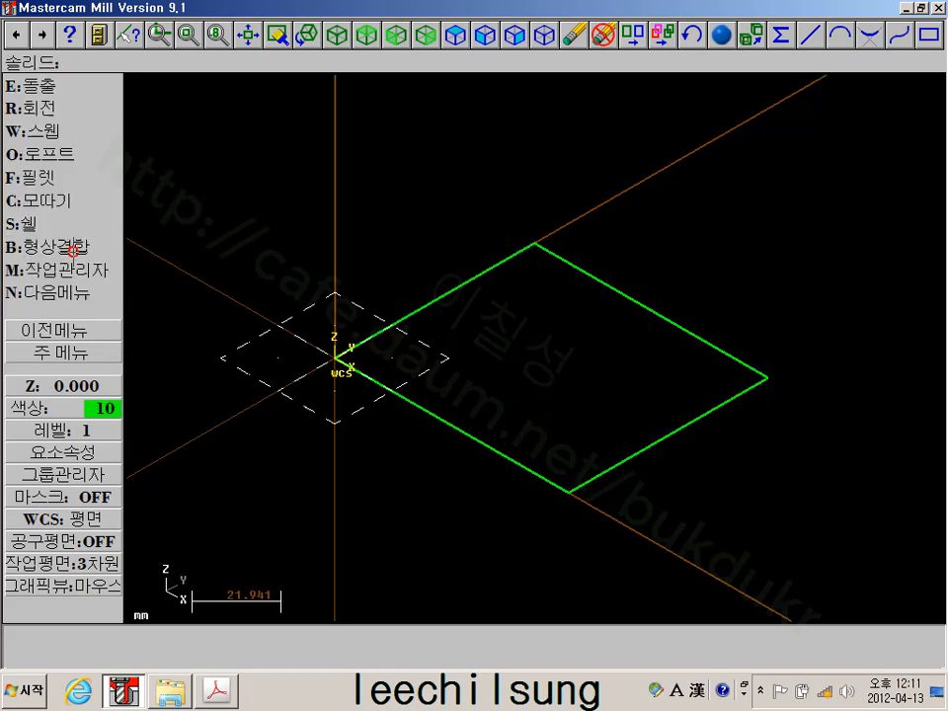
{"action": "left_click", "coordinate": [59, 87]}
{"action": "left_click", "coordinate": [433, 313]}
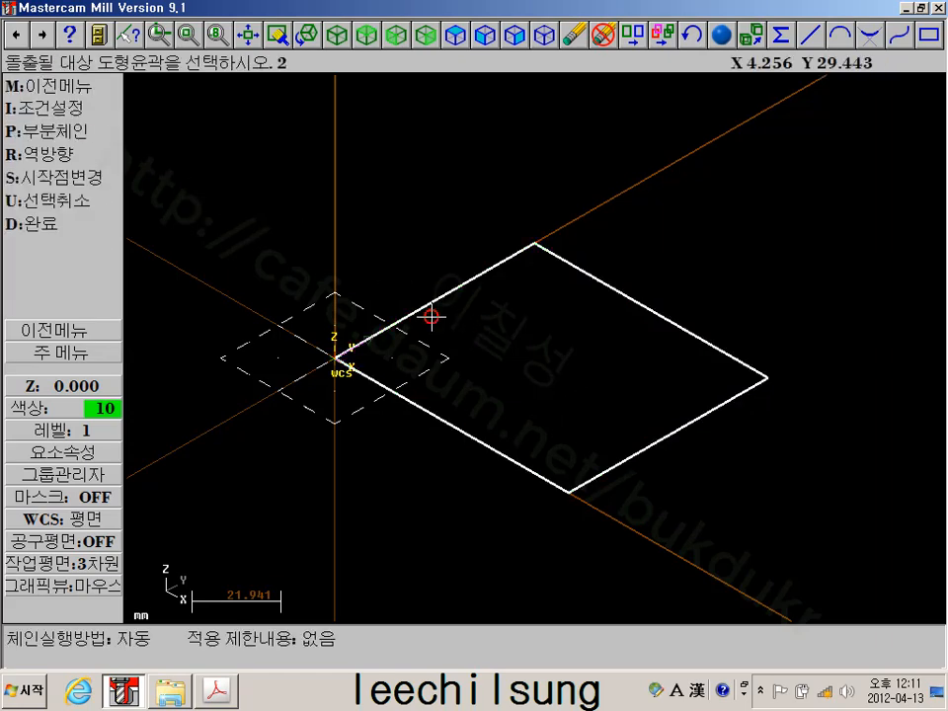
{"action": "left_click", "coordinate": [57, 225]}
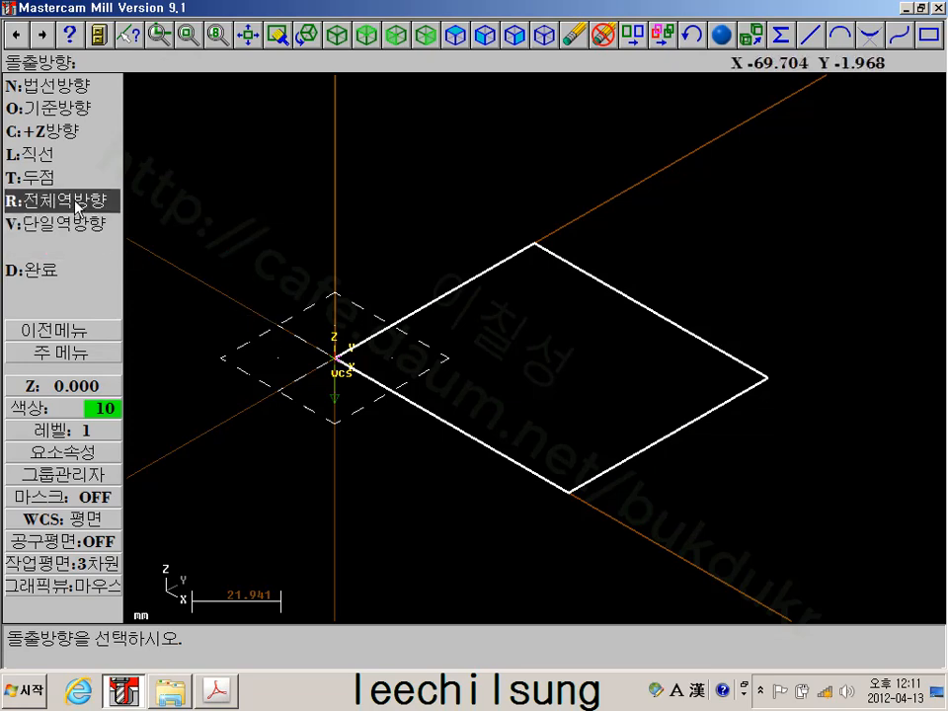
{"action": "left_click", "coordinate": [75, 203]}
{"action": "left_click", "coordinate": [56, 270]}
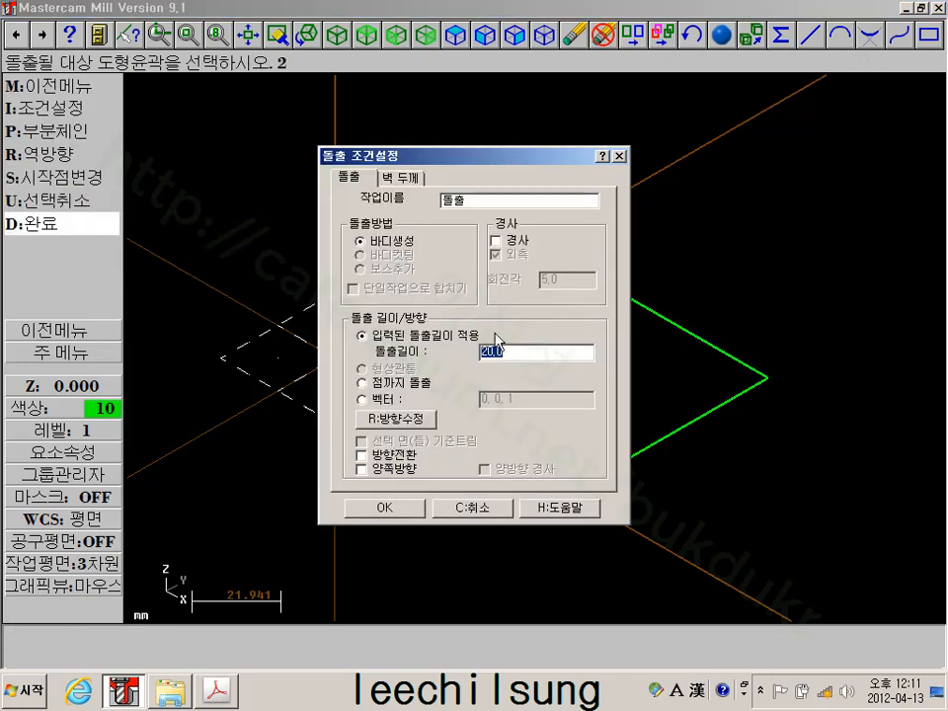
{"action": "type", "text": "8"}
{"action": "left_click", "coordinate": [415, 508]}
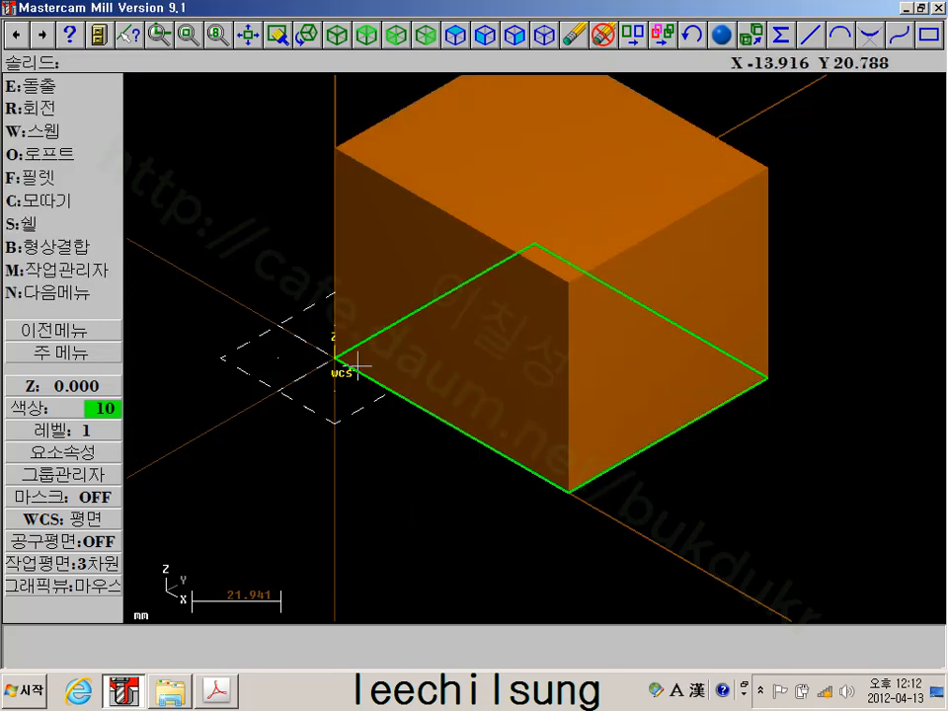
{"action": "left_click", "coordinate": [92, 356]}
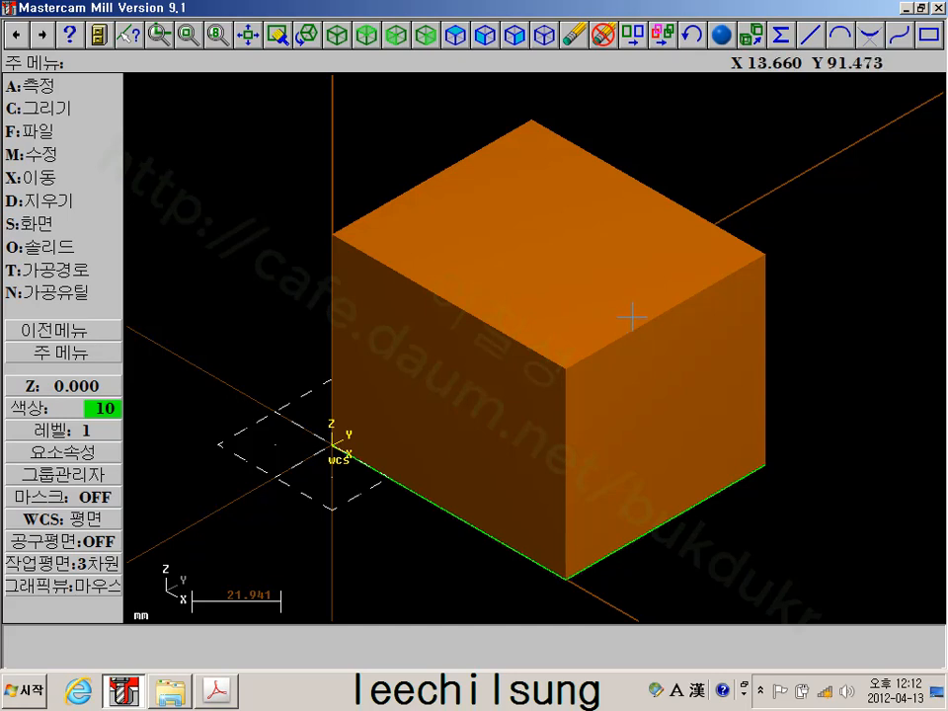
Set the construction depth to the block's top and draw a rectangle 82-25-22 mm wide and 70 mm high, upper-right corner at X82 Y70
{"action": "left_click", "coordinate": [62, 384]}
{"action": "left_click", "coordinate": [331, 234]}
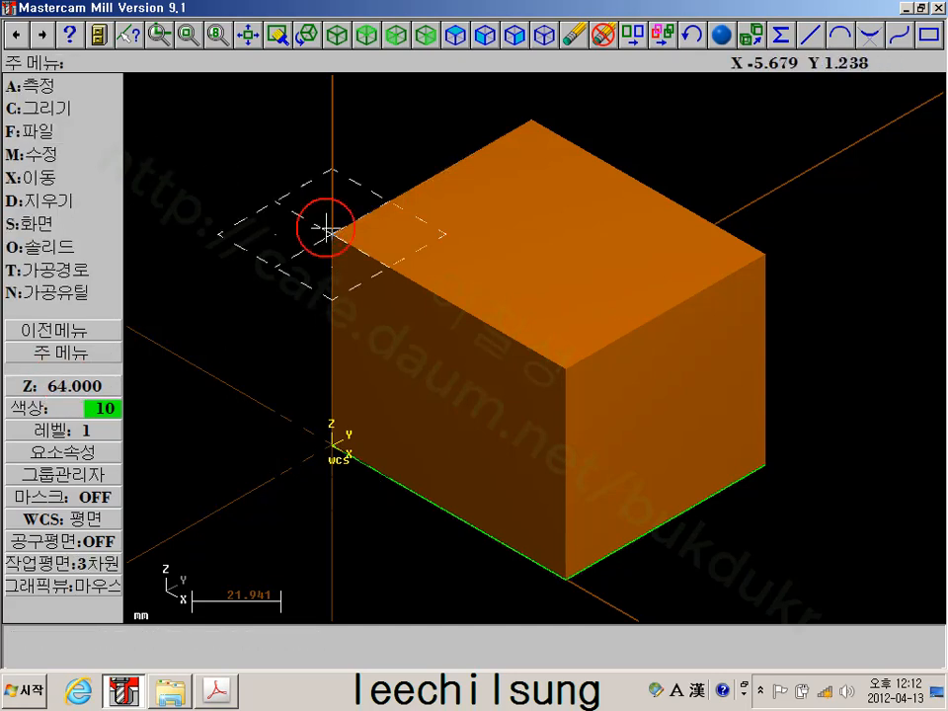
{"action": "left_click", "coordinate": [54, 107]}
{"action": "left_click", "coordinate": [65, 243]}
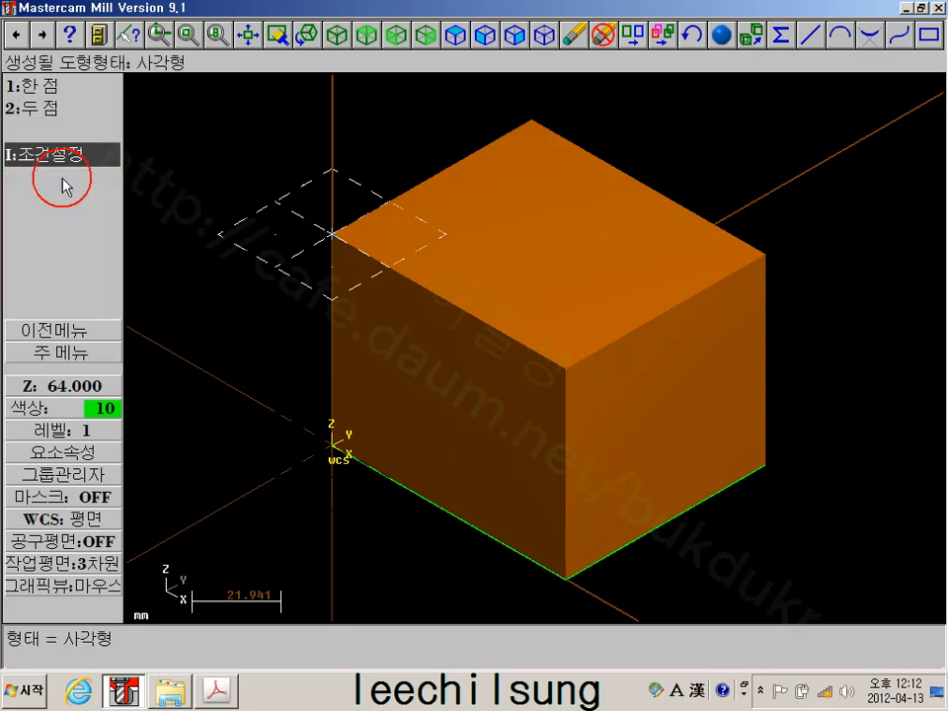
{"action": "left_click", "coordinate": [59, 87]}
{"action": "left_click", "coordinate": [537, 342]}
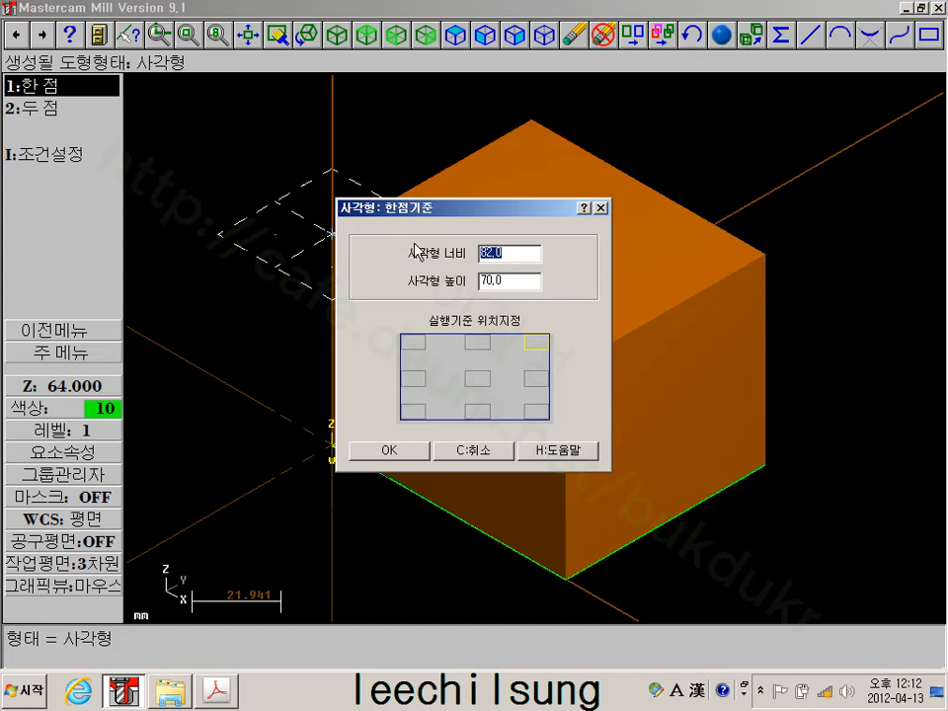
{"action": "key", "text": "Left"}
{"action": "key", "text": "Left"}
{"action": "key", "text": "Left"}
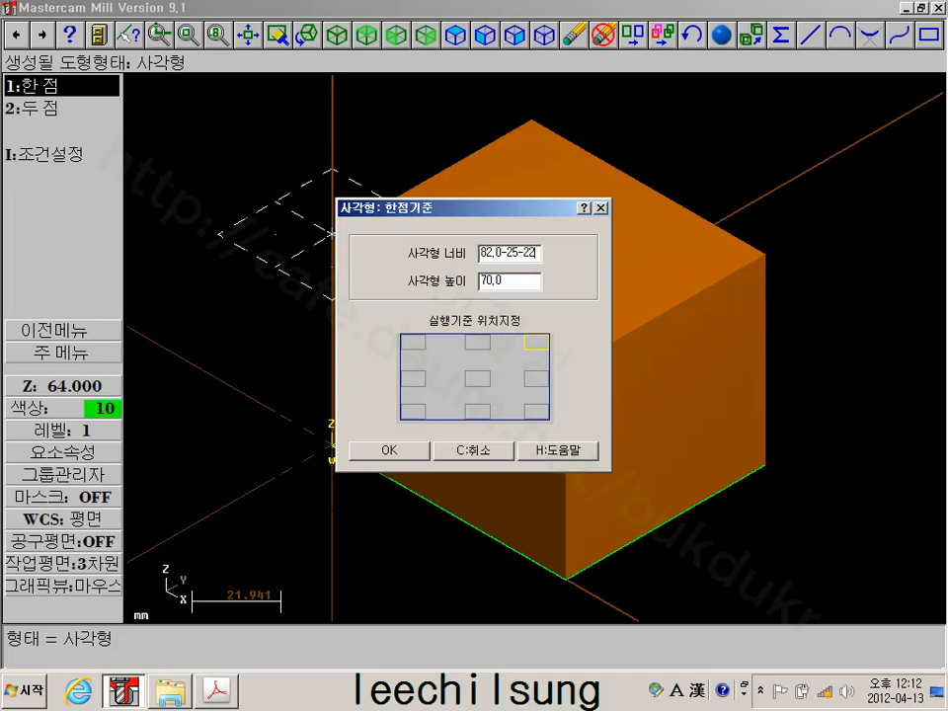
{"action": "key", "text": "Tab"}
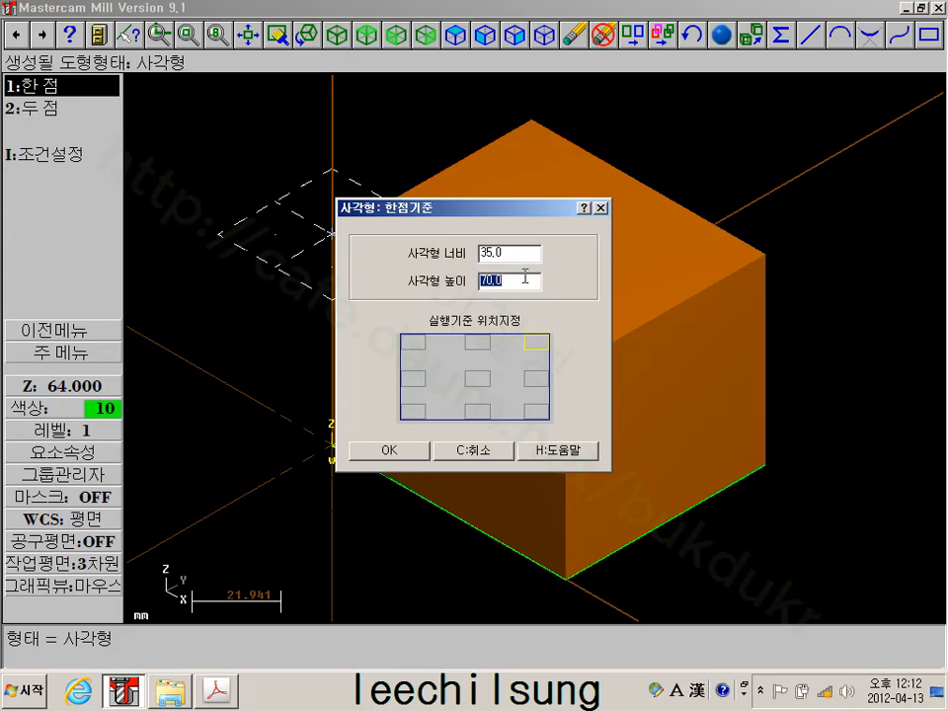
{"action": "left_click", "coordinate": [418, 453]}
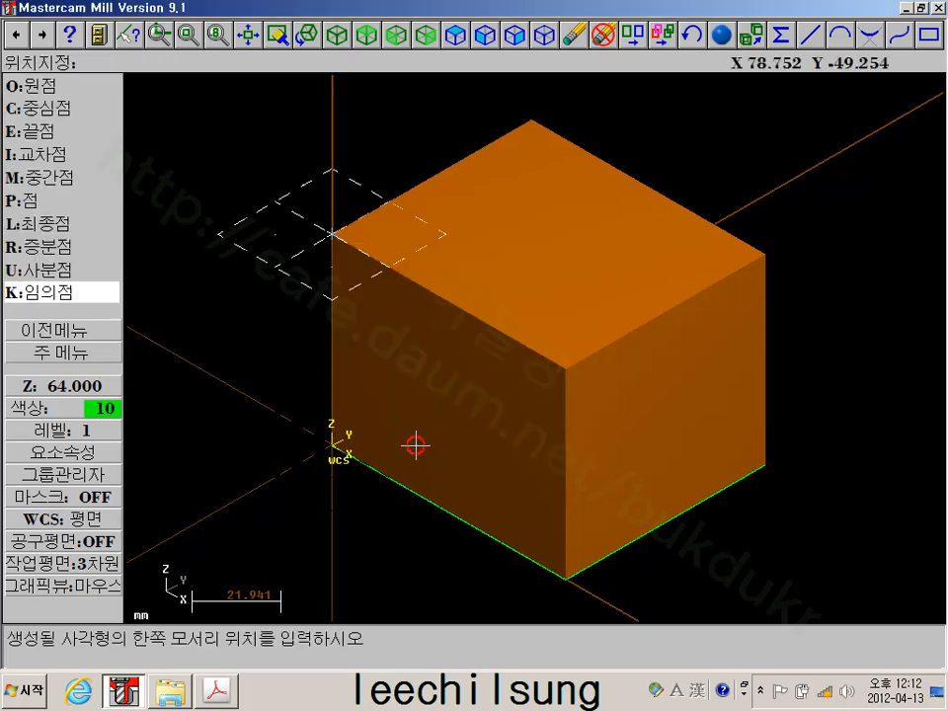
{"action": "key", "text": "e"}
{"action": "left_click", "coordinate": [766, 254]}
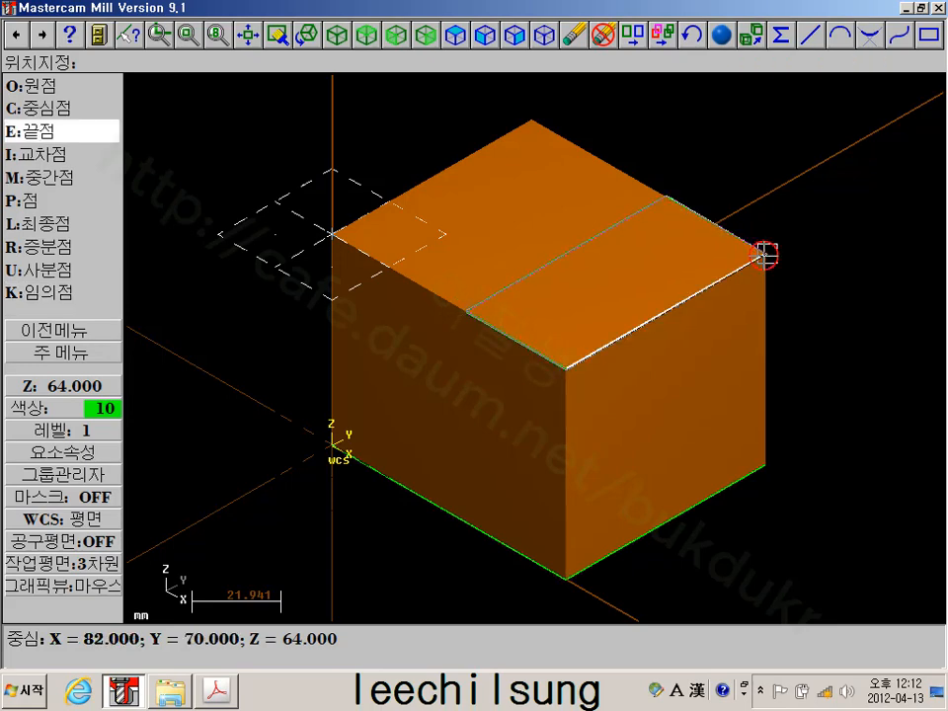
{"action": "left_click", "coordinate": [110, 363]}
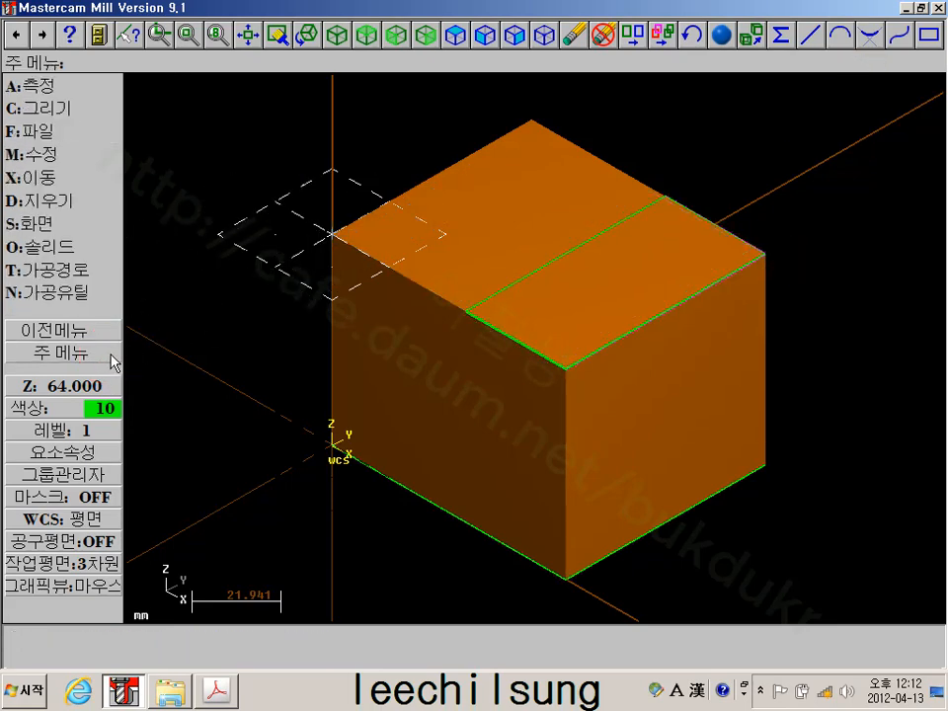
Extrude-cut the 35 × 70 mm rectangle 29 mm downward into the block to form the lower step
{"action": "left_click", "coordinate": [59, 247]}
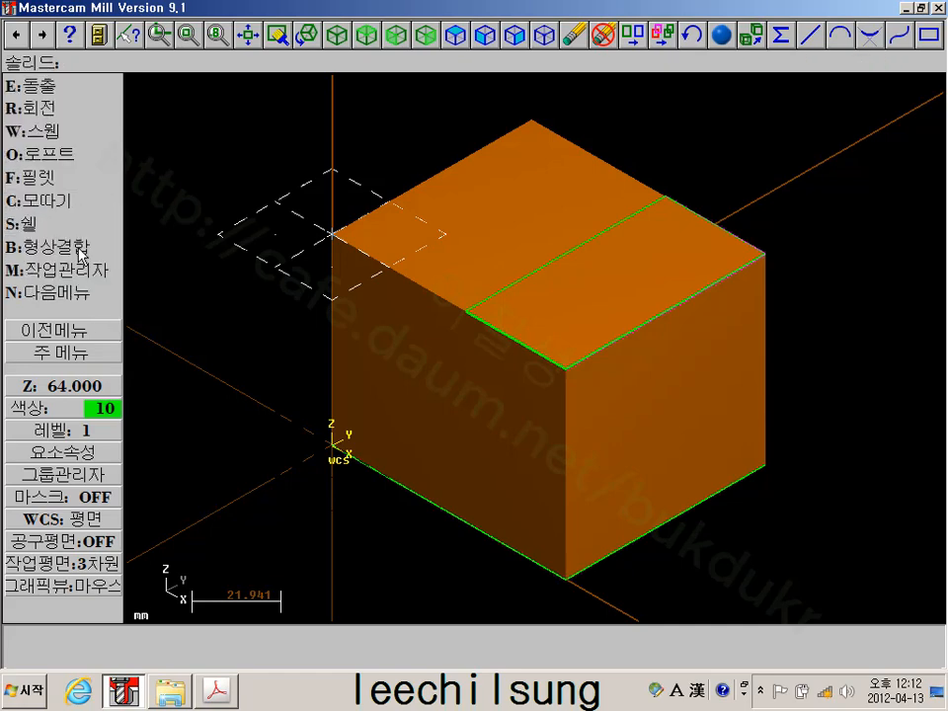
{"action": "left_click", "coordinate": [67, 89]}
{"action": "left_click", "coordinate": [575, 246]}
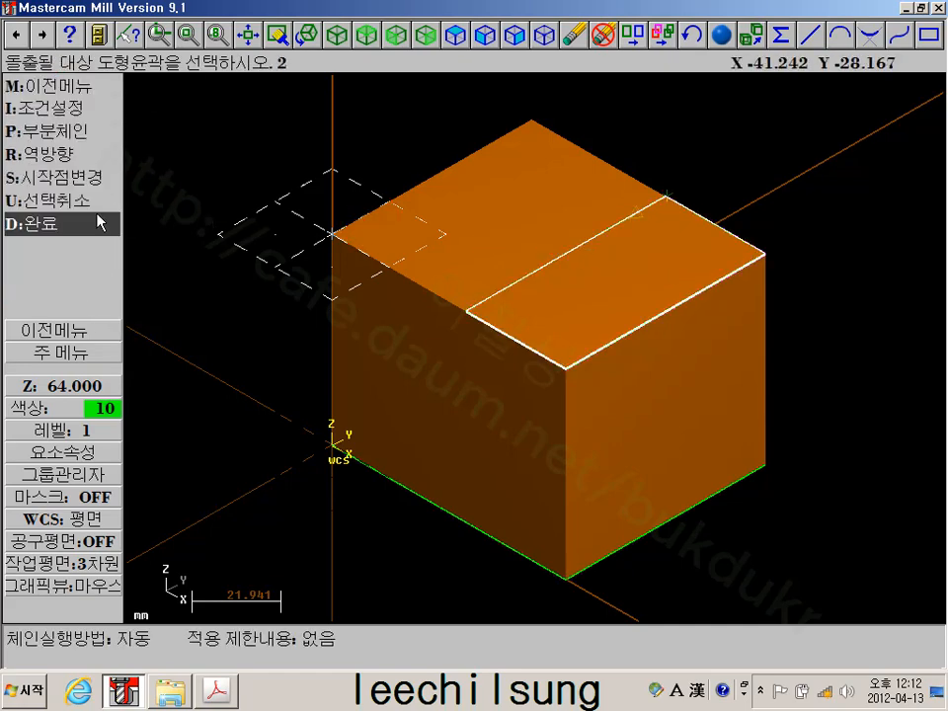
{"action": "left_click", "coordinate": [99, 222]}
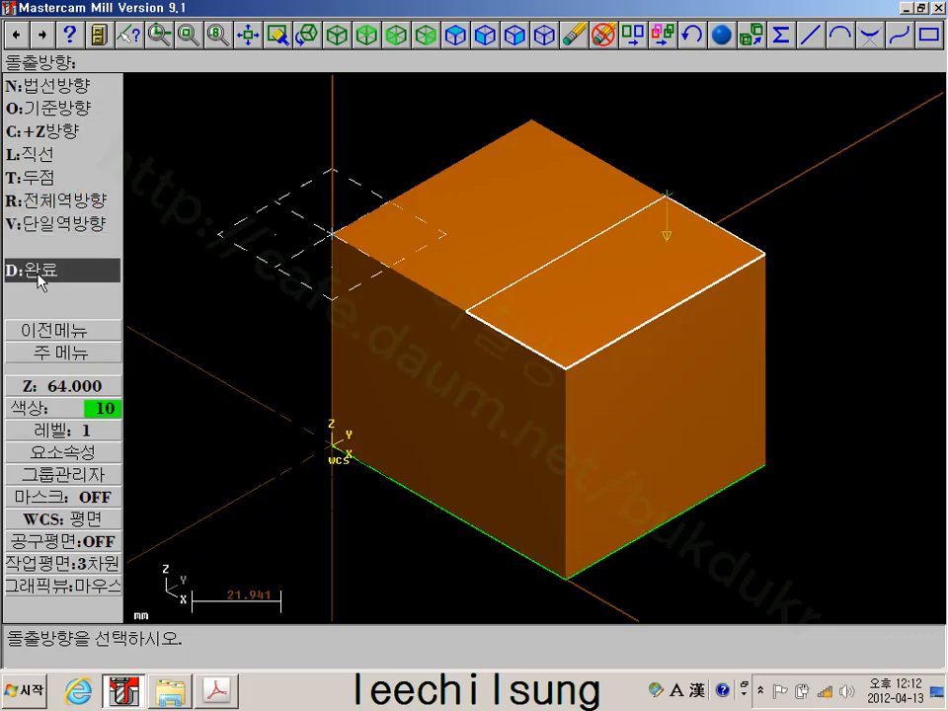
{"action": "left_click", "coordinate": [38, 272]}
{"action": "left_click", "coordinate": [435, 353]}
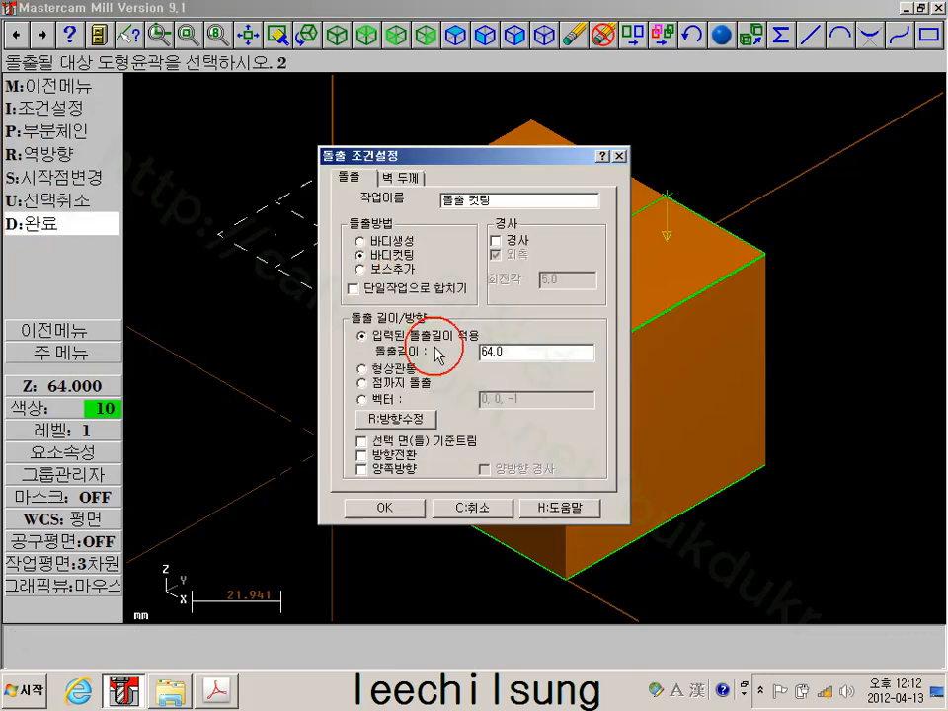
{"action": "left_click_drag", "start_coordinate": [527, 355], "coordinate": [454, 361]}
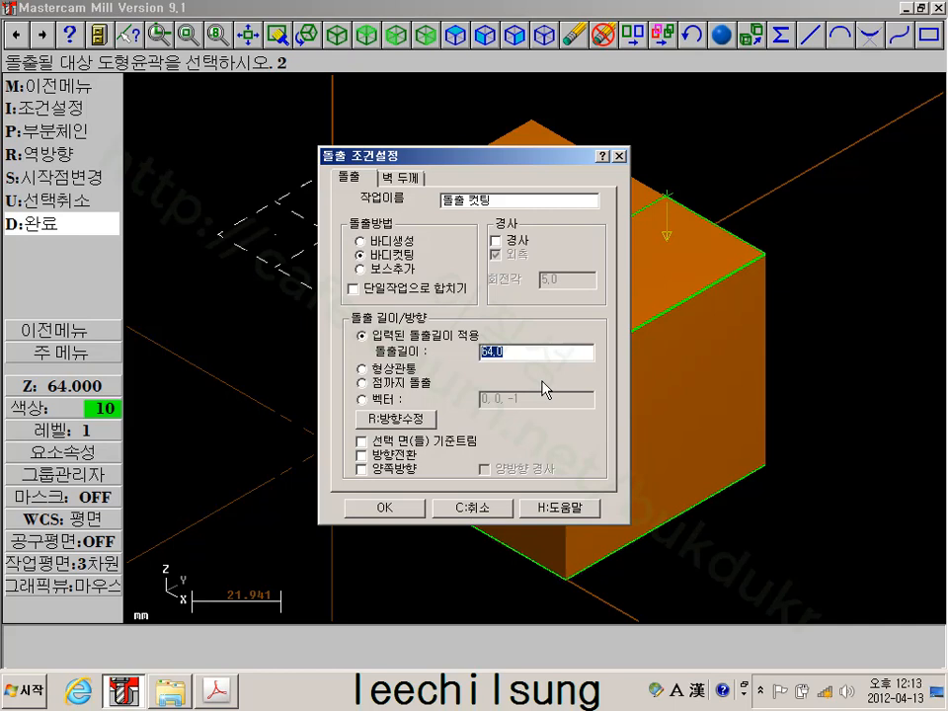
{"action": "type", "text": "6"}
{"action": "key", "text": "Tab"}
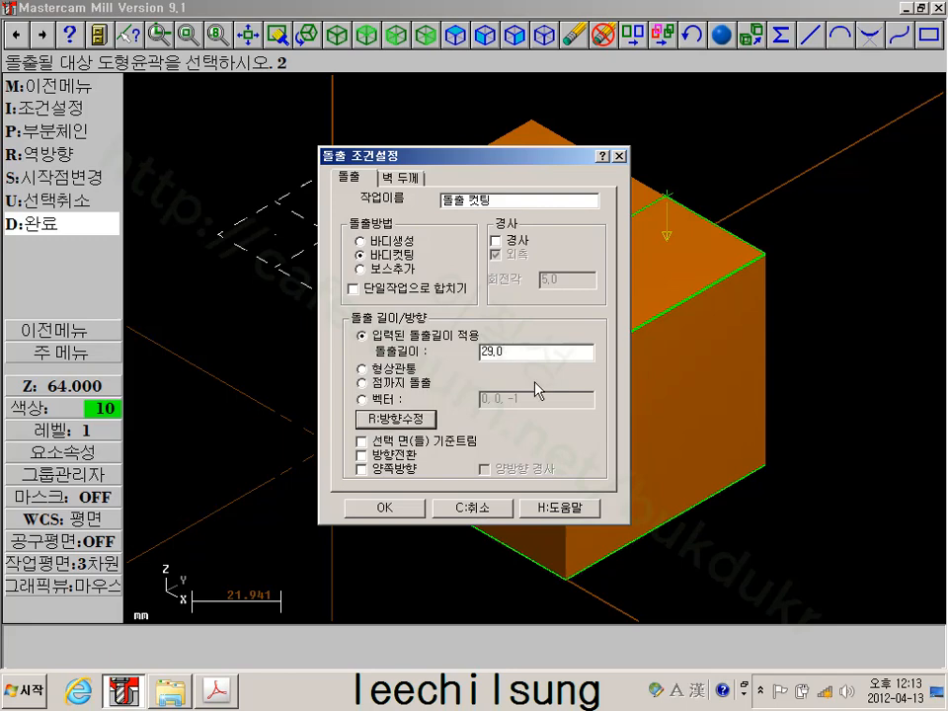
{"action": "left_click", "coordinate": [384, 507]}
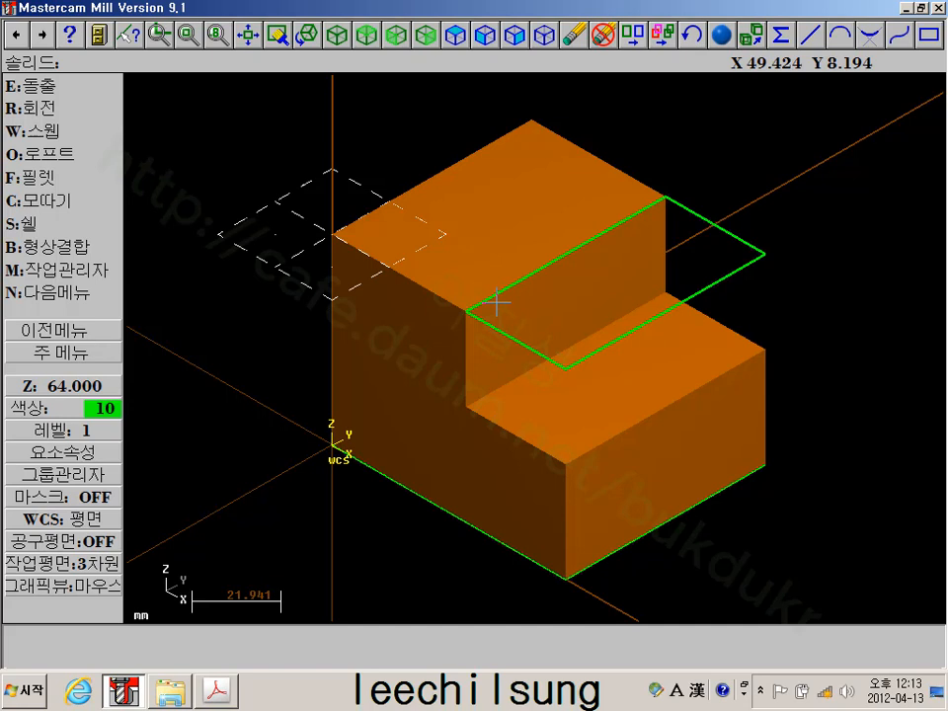
Set the construction plane to the right side view and take its depth from the upper front corner of the step wall
{"action": "left_click", "coordinate": [63, 564]}
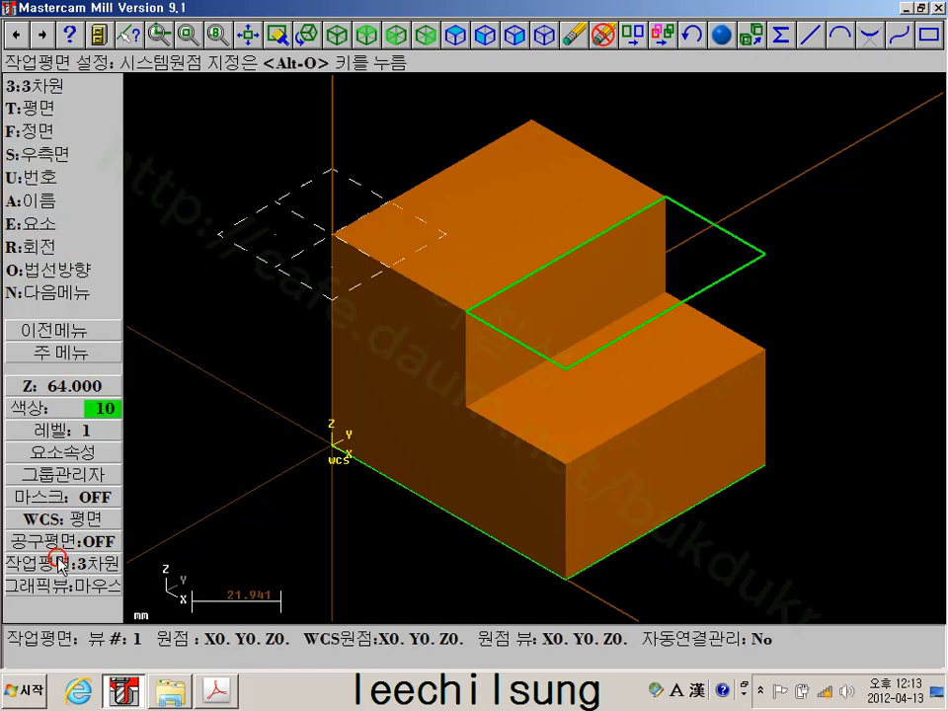
{"action": "left_click", "coordinate": [62, 385]}
{"action": "left_click", "coordinate": [462, 309]}
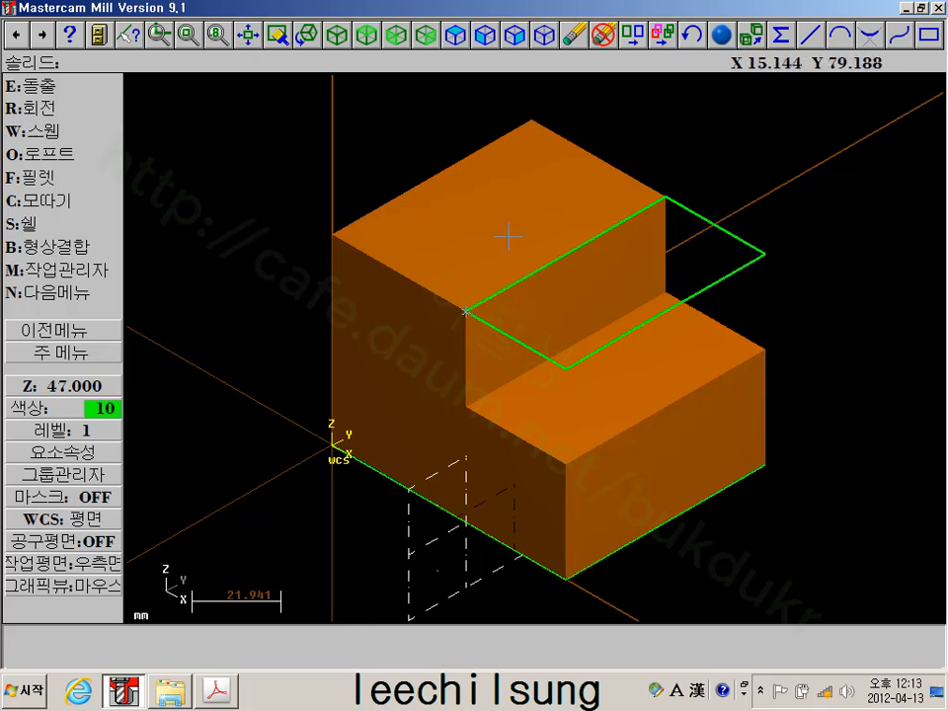
Draw a one-point rectangle 70-38 mm wide and 64-35 mm high, anchored by its upper-left corner on the step wall's upper front corner
{"action": "left_click", "coordinate": [76, 353]}
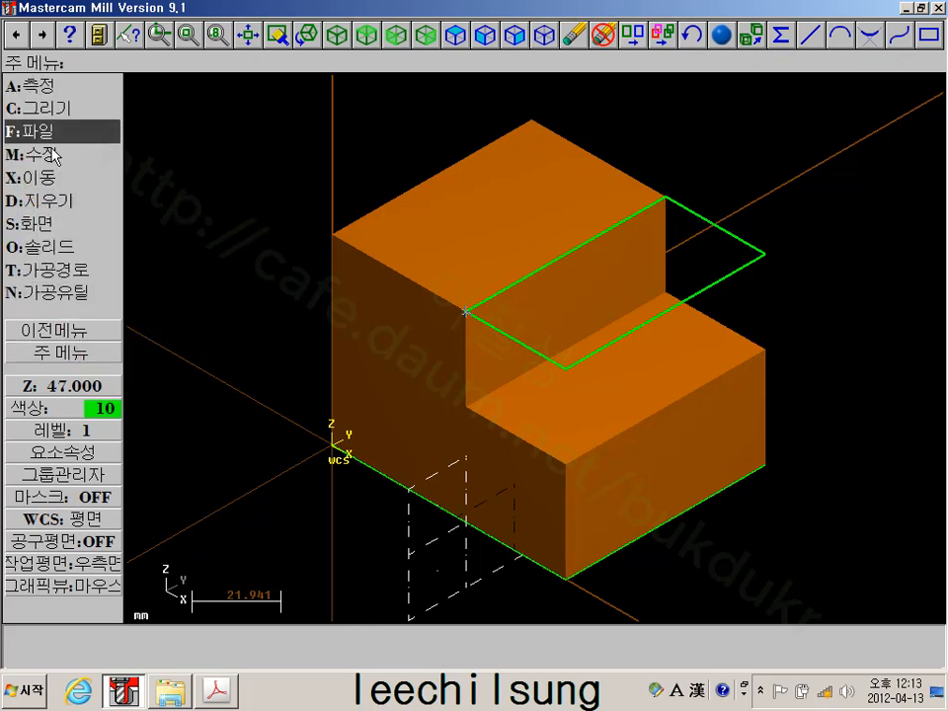
{"action": "left_click", "coordinate": [53, 106]}
{"action": "left_click", "coordinate": [63, 246]}
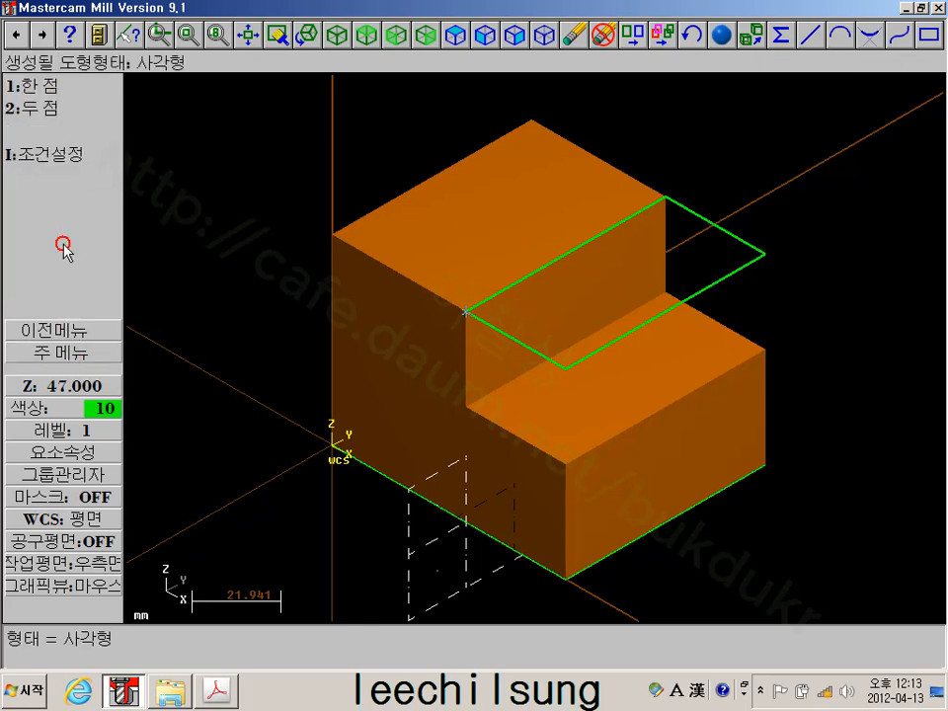
{"action": "left_click", "coordinate": [46, 85]}
{"action": "left_click", "coordinate": [412, 341]}
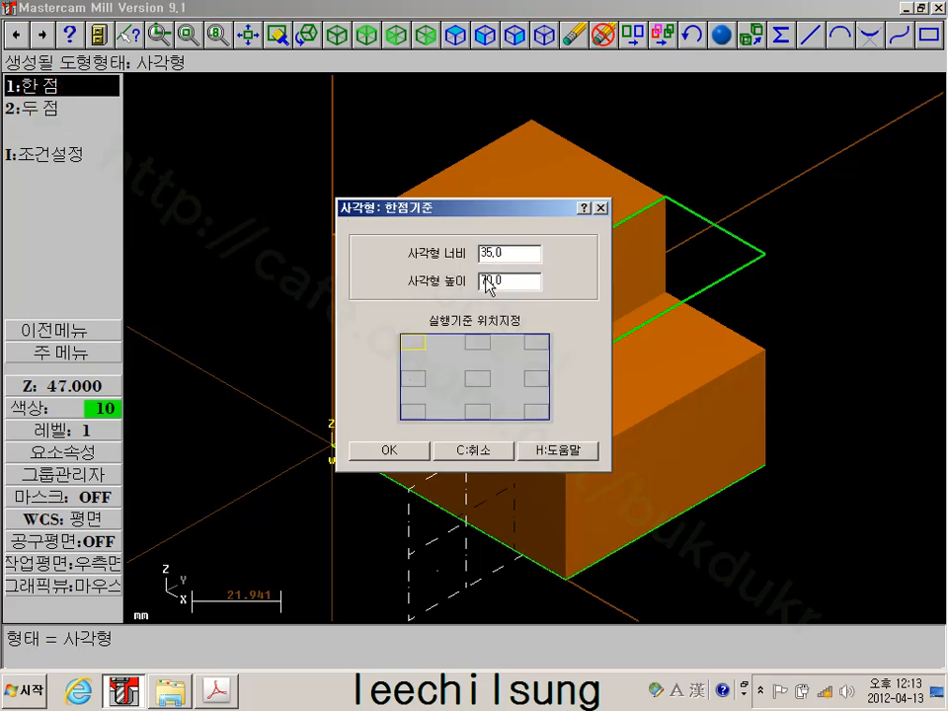
{"action": "left_click", "coordinate": [440, 254]}
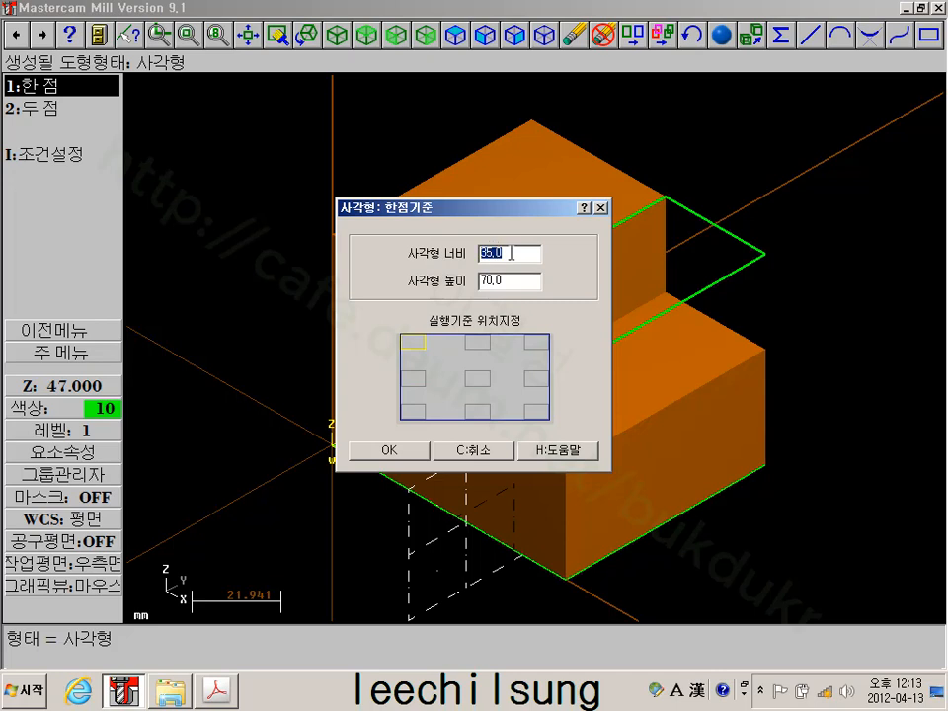
{"action": "type", "text": "70-38"}
{"action": "key", "text": "Tab"}
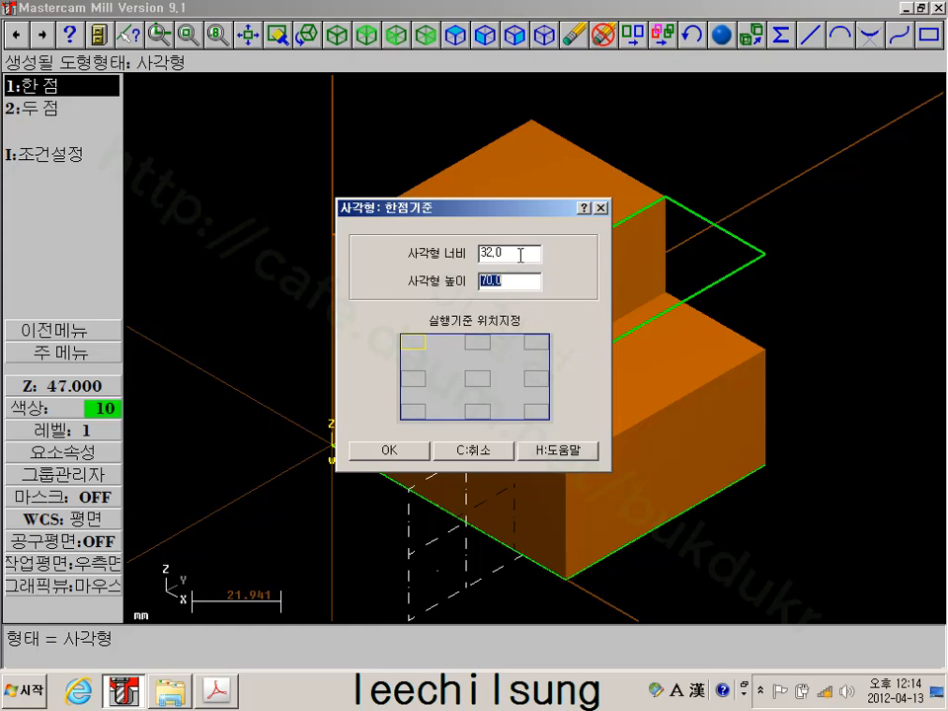
{"action": "type", "text": "64-35"}
{"action": "key", "text": "Tab"}
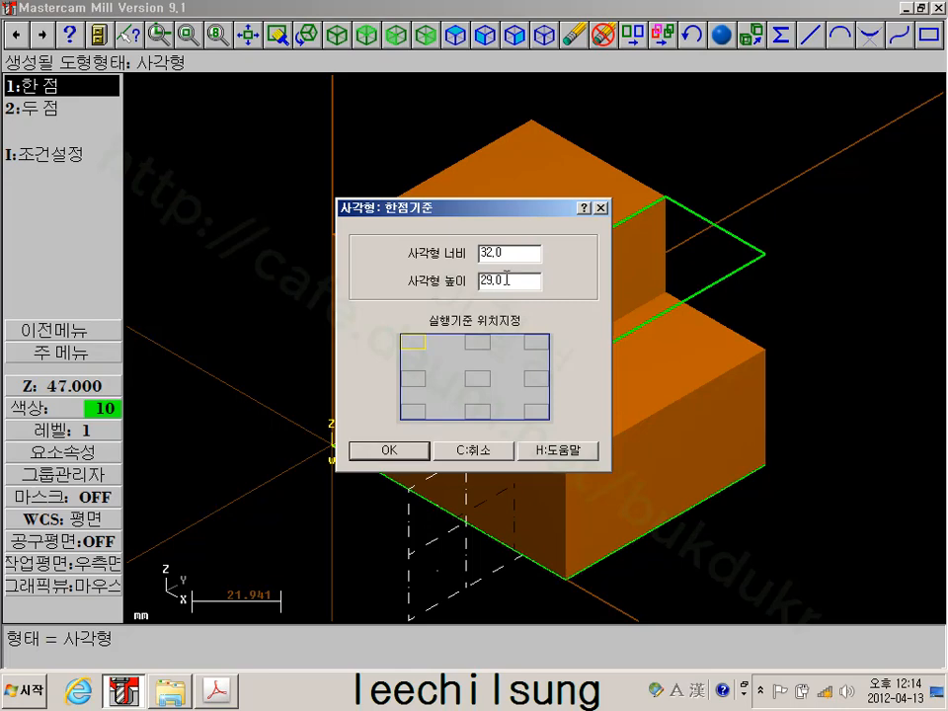
{"action": "left_click", "coordinate": [393, 450]}
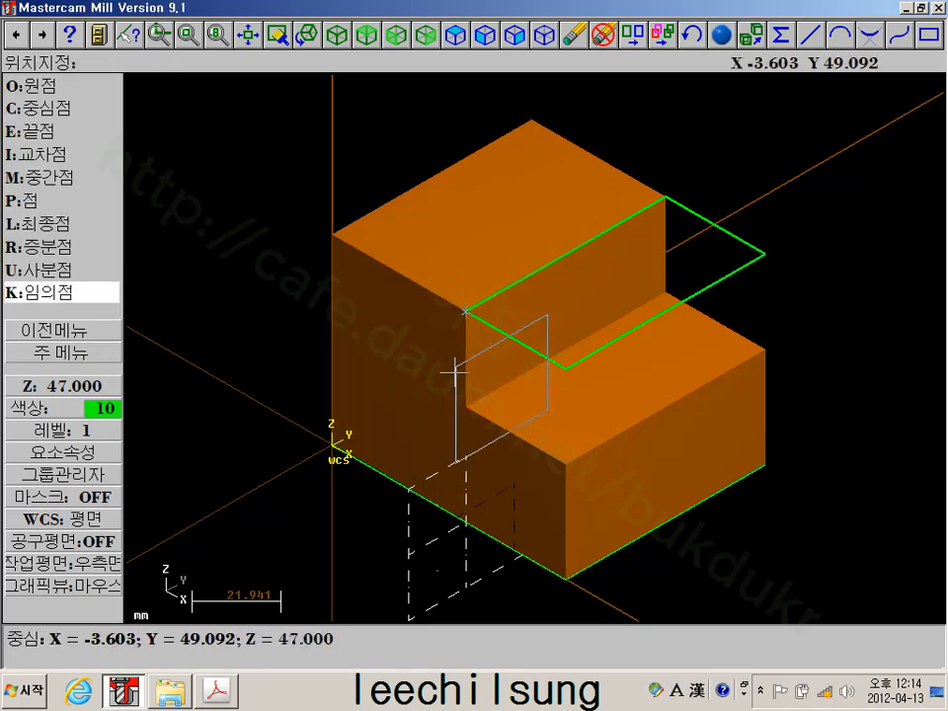
{"action": "key", "text": "e"}
{"action": "left_click", "coordinate": [466, 313]}
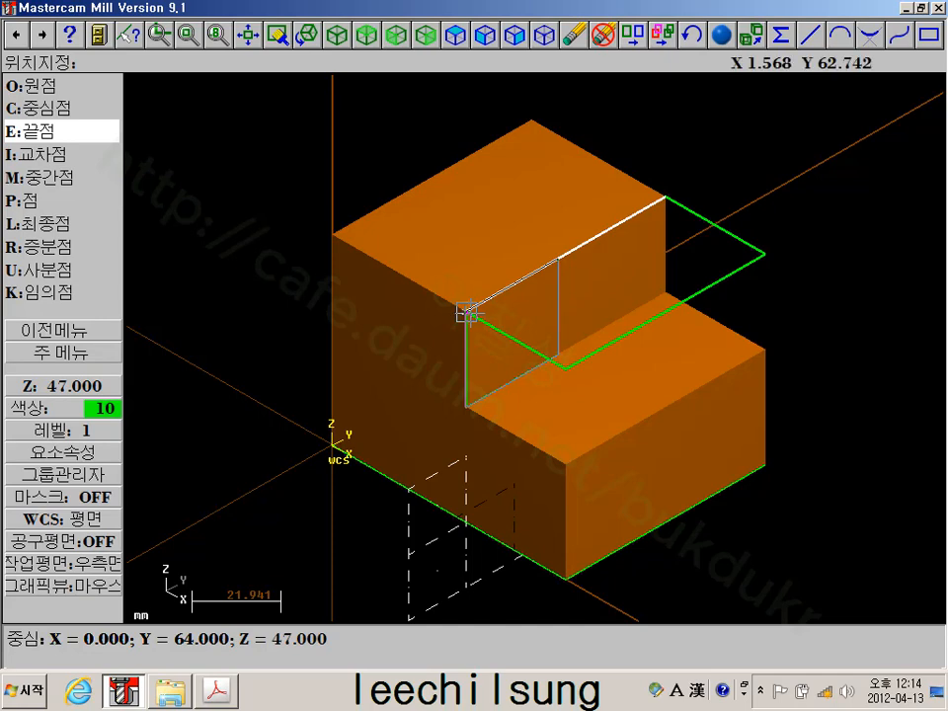
{"action": "left_click", "coordinate": [466, 312]}
{"action": "left_click", "coordinate": [83, 357]}
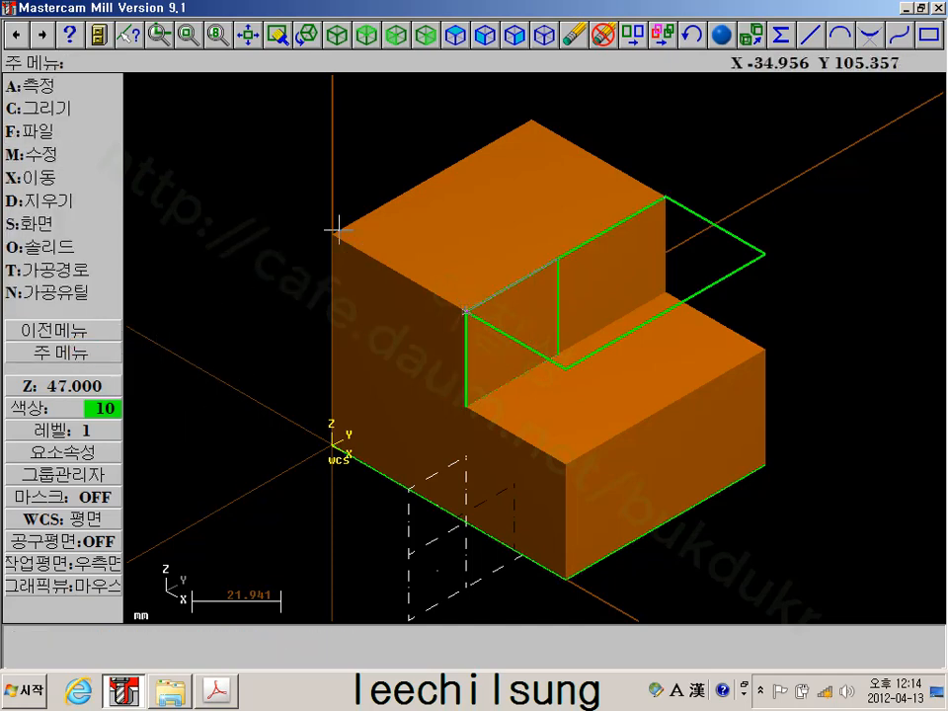
Draw a two-point diagonal line from the rectangle's upper-right corner to its lower-left corner
{"action": "scroll", "coordinate": [573, 278], "scroll_direction": "up", "scroll_amount": 1}
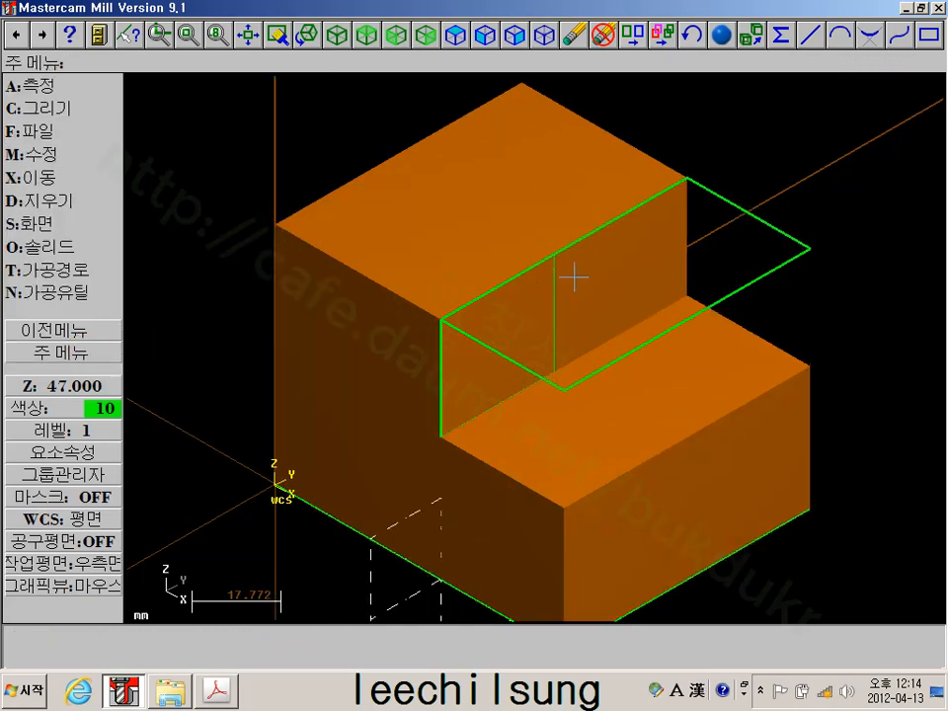
{"action": "left_click", "coordinate": [79, 107]}
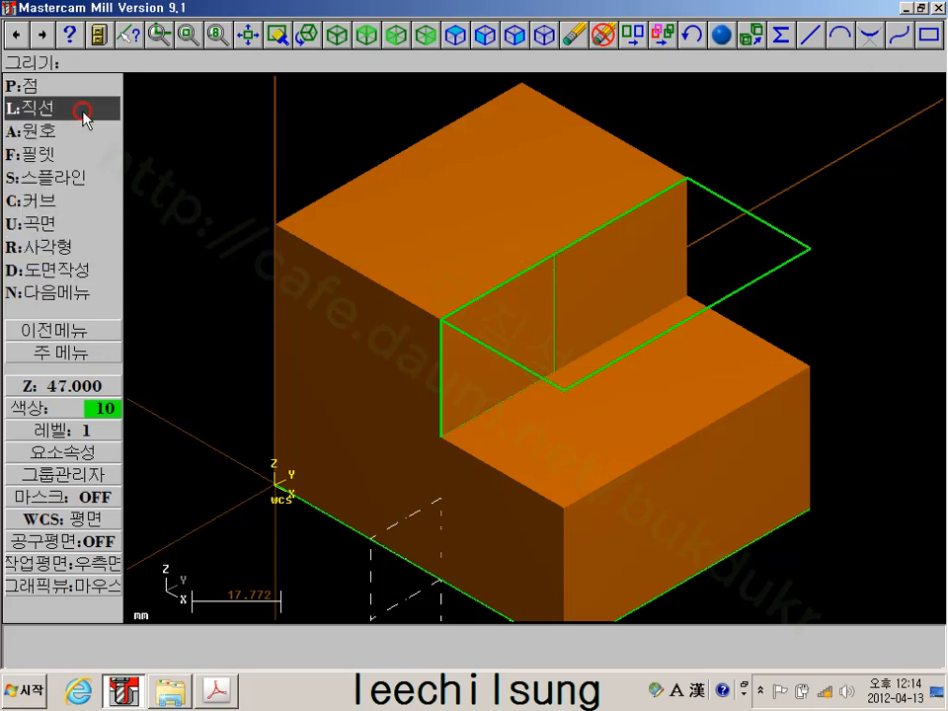
{"action": "left_click", "coordinate": [46, 110]}
{"action": "left_click", "coordinate": [41, 132]}
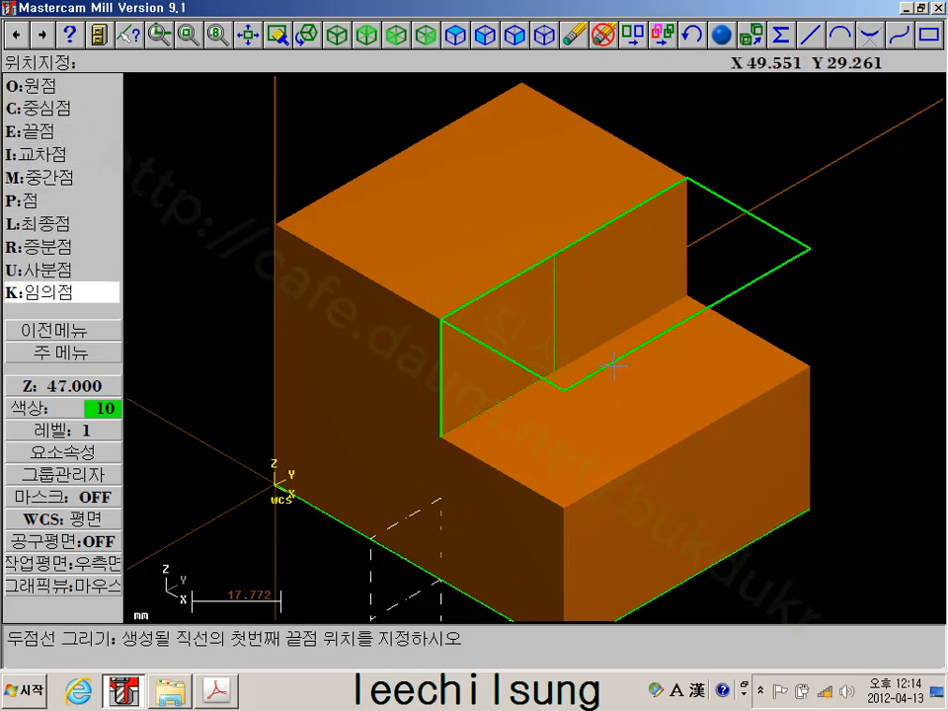
{"action": "left_click", "coordinate": [555, 255]}
{"action": "left_click", "coordinate": [440, 434]}
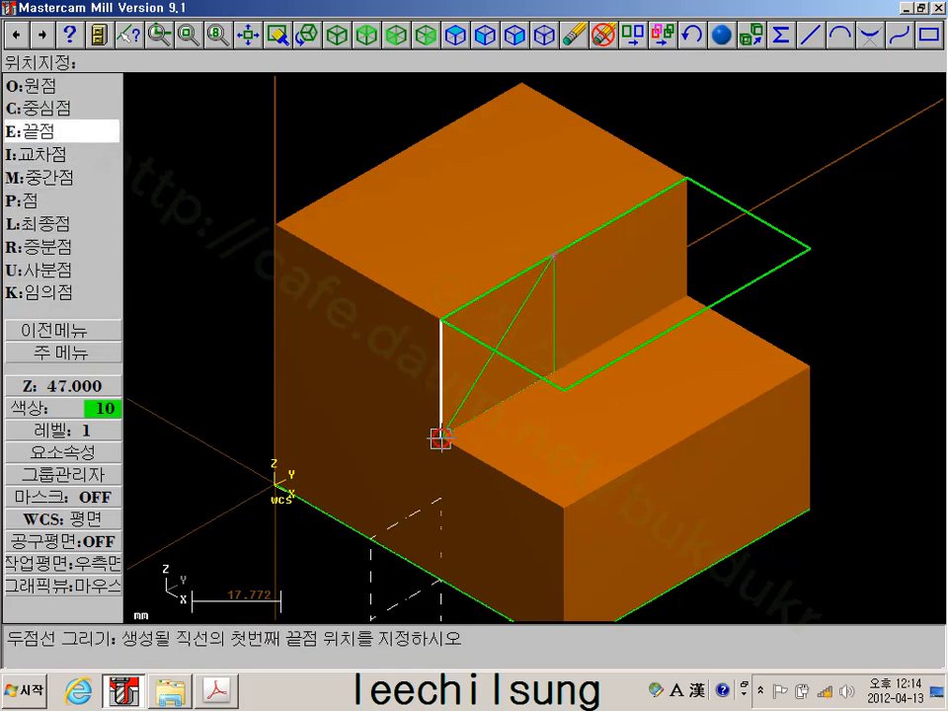
{"action": "left_click", "coordinate": [90, 356]}
Chain the triangle formed by the rectangle's left edge, diagonal and top edge, and extrude-cut it 22 mm into the upper block
{"action": "scroll", "coordinate": [345, 315], "scroll_direction": "down", "scroll_amount": 2}
{"action": "middle_click_drag", "start_coordinate": [309, 312], "coordinate": [264, 292]}
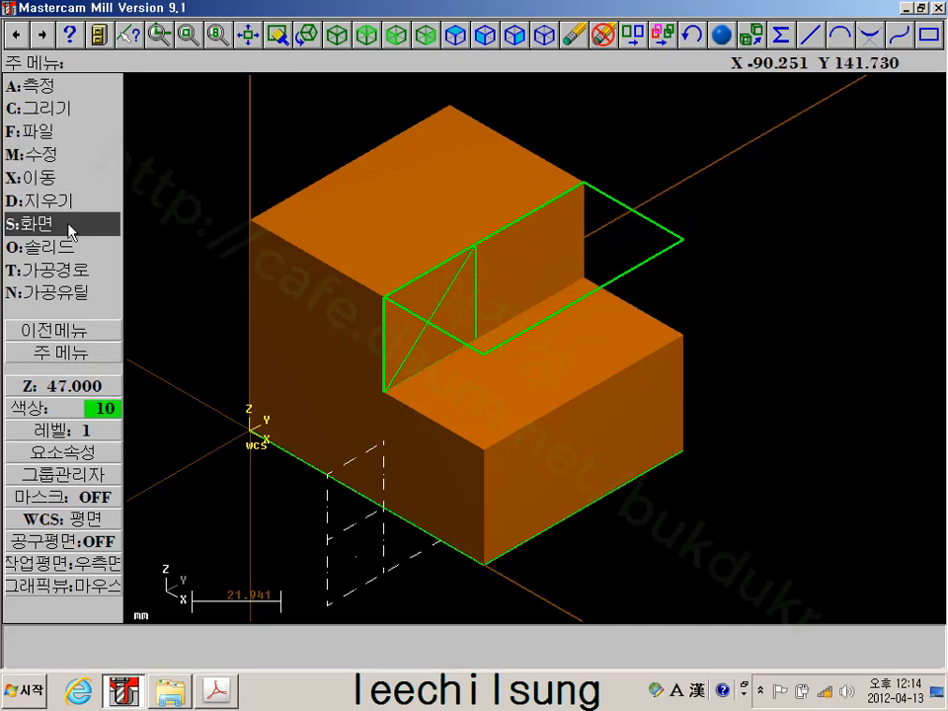
{"action": "left_click", "coordinate": [61, 247]}
{"action": "left_click", "coordinate": [44, 79]}
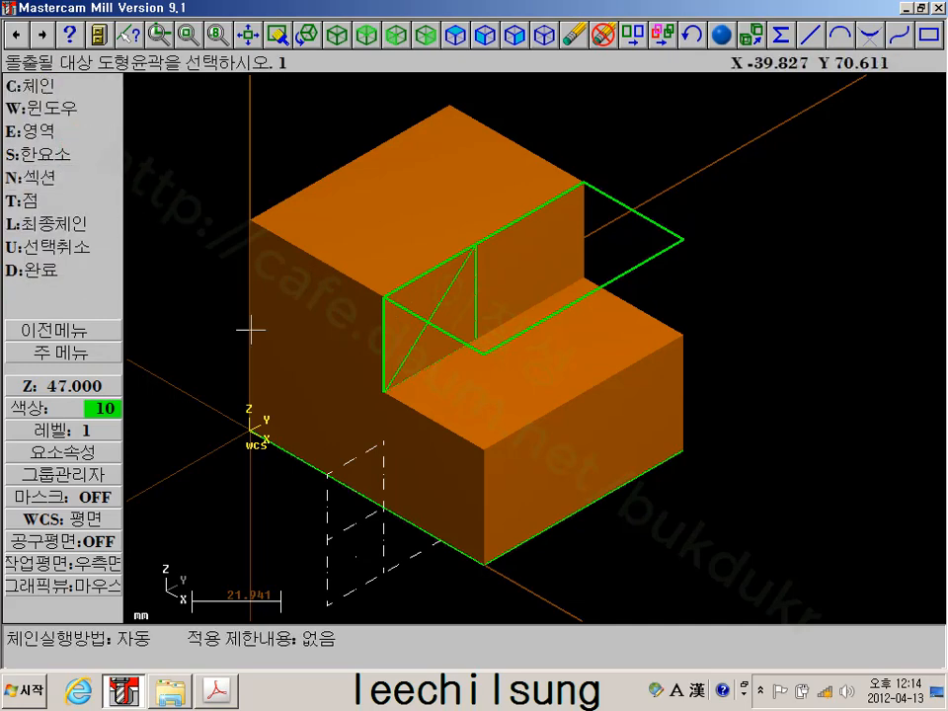
{"action": "left_click", "coordinate": [381, 345]}
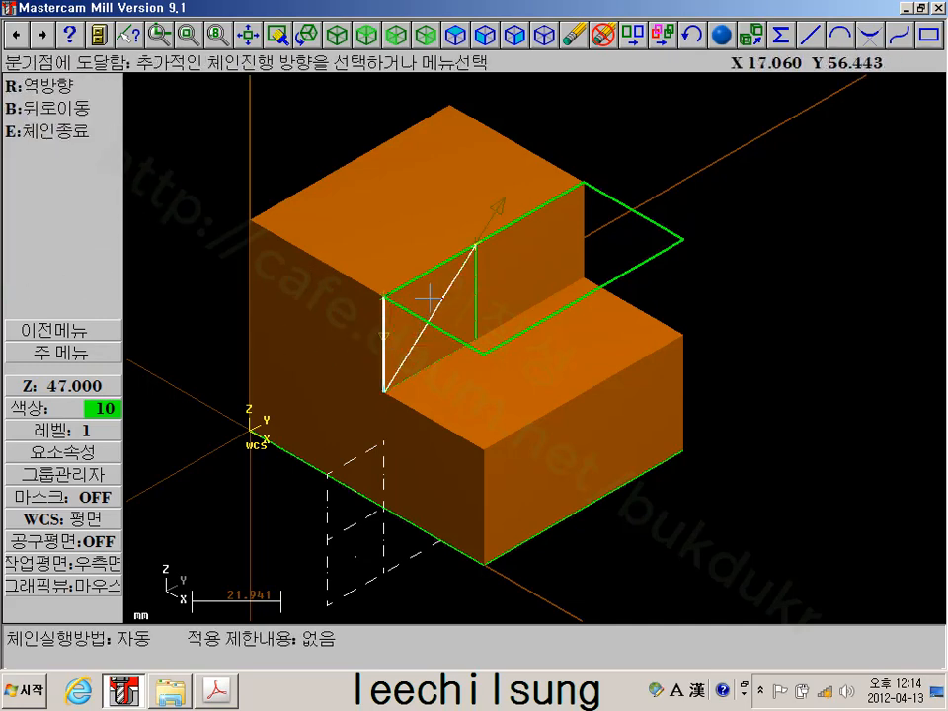
{"action": "left_click", "coordinate": [444, 262]}
{"action": "left_click", "coordinate": [592, 384]}
{"action": "scroll", "coordinate": [538, 187], "scroll_direction": "up", "scroll_amount": 3}
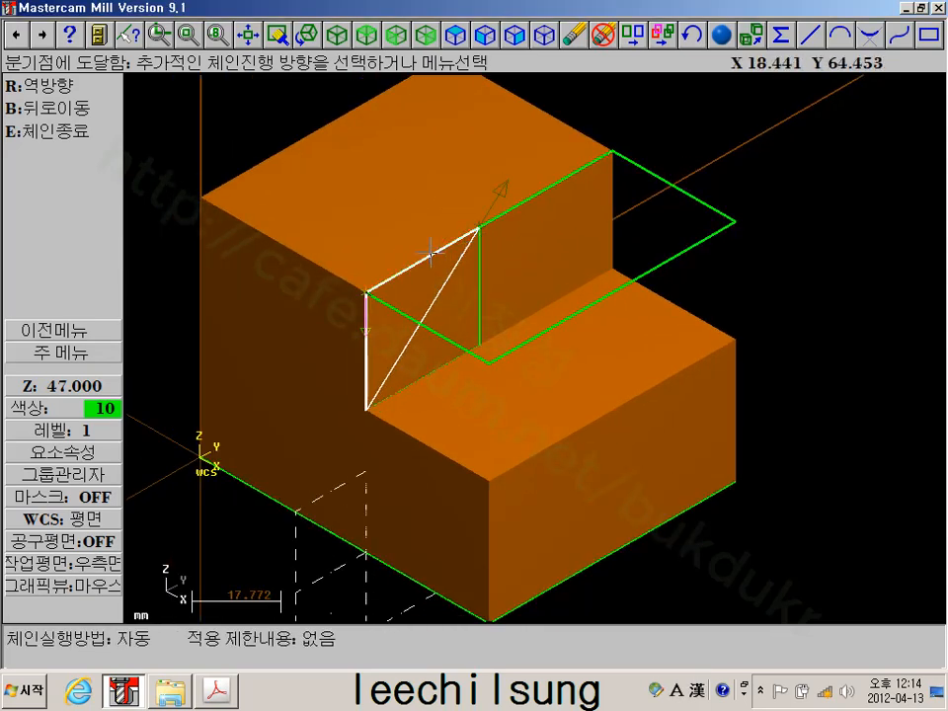
{"action": "key", "text": "b"}
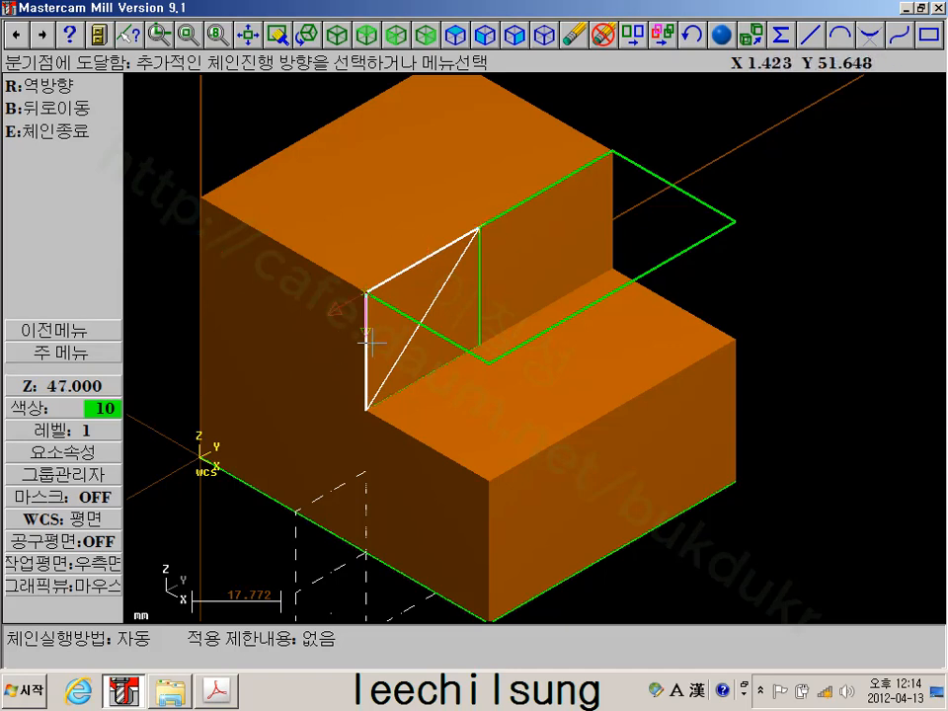
{"action": "scroll", "coordinate": [354, 435], "scroll_direction": "down", "scroll_amount": 1}
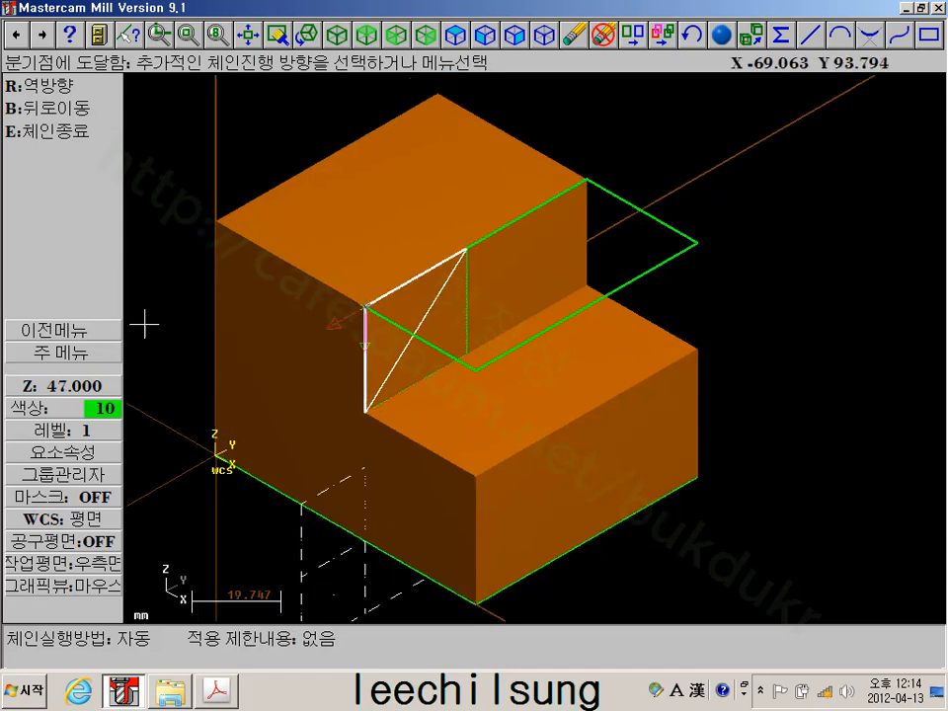
{"action": "left_click", "coordinate": [45, 130]}
{"action": "left_click", "coordinate": [49, 223]}
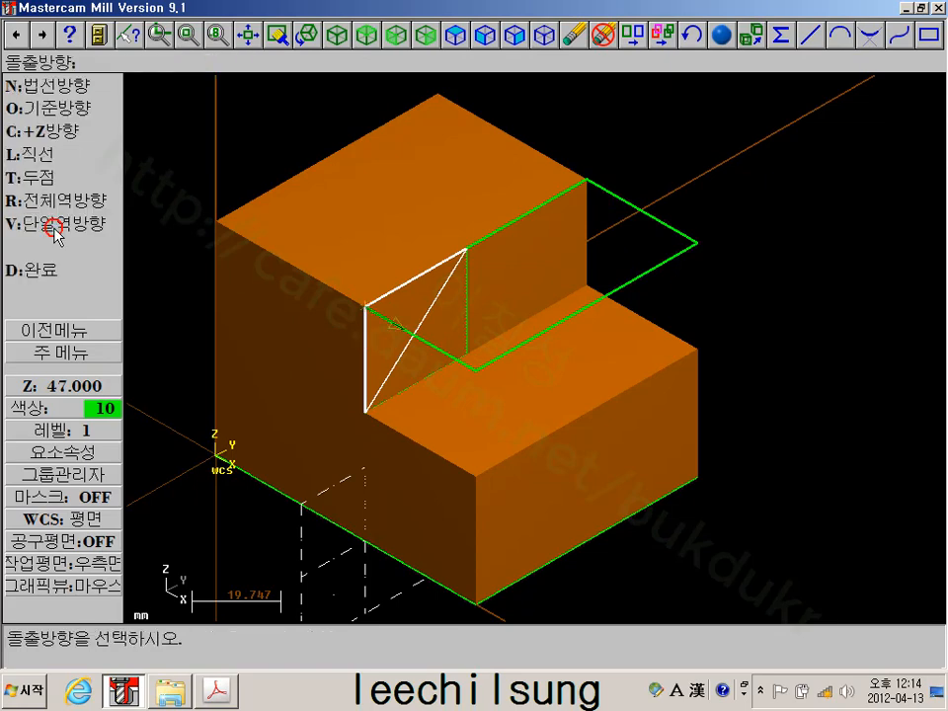
{"action": "left_click", "coordinate": [71, 271]}
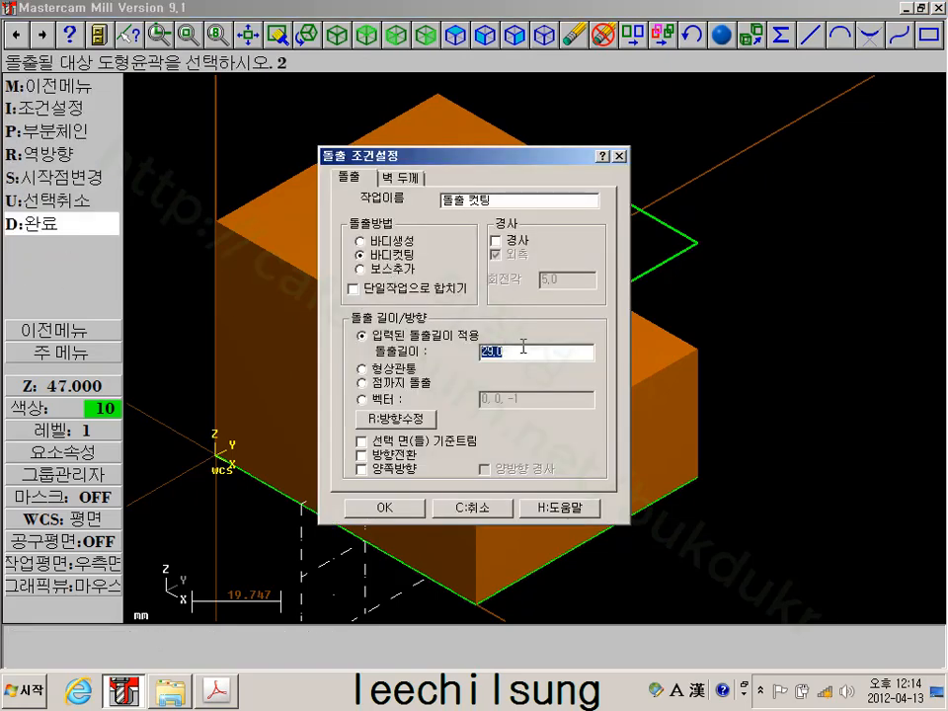
{"action": "type", "text": "22"}
{"action": "left_click", "coordinate": [390, 508]}
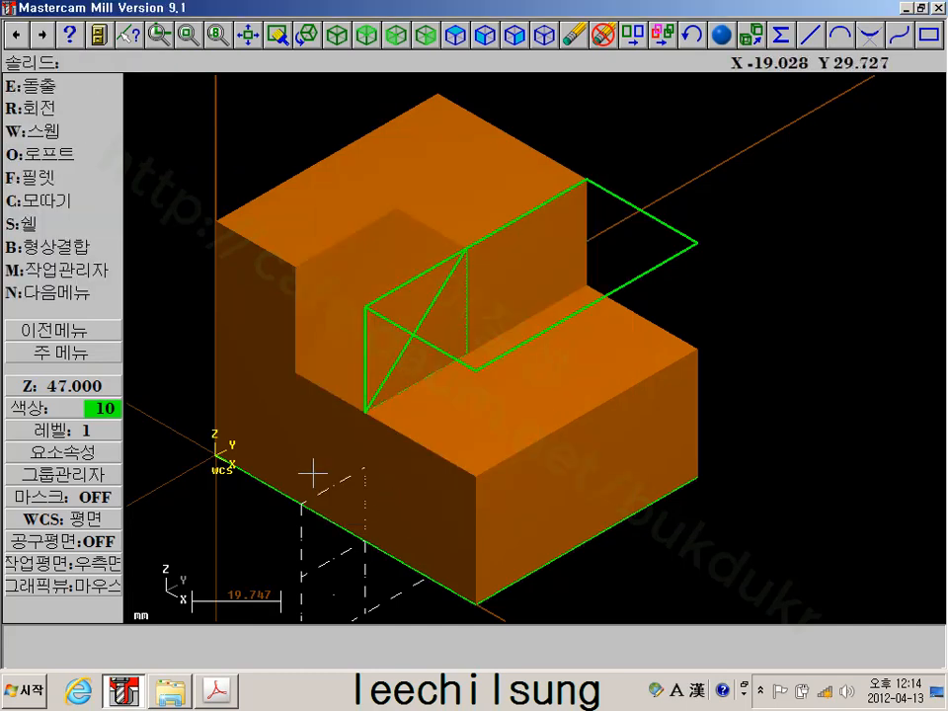
Hide all line entities so that only the solid remains displayed
{"action": "middle_click_drag", "start_coordinate": [313, 469], "coordinate": [371, 351]}
{"action": "scroll", "coordinate": [316, 373], "scroll_direction": "up", "scroll_amount": 3}
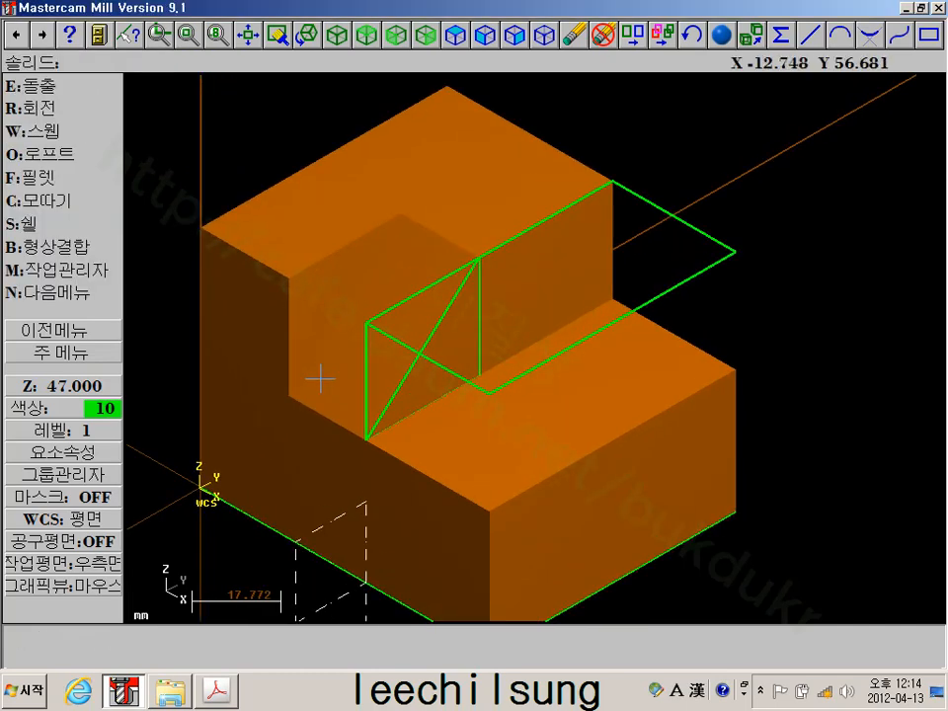
{"action": "scroll", "coordinate": [322, 379], "scroll_direction": "down", "scroll_amount": 1}
{"action": "middle_click_drag", "start_coordinate": [328, 381], "coordinate": [376, 354]}
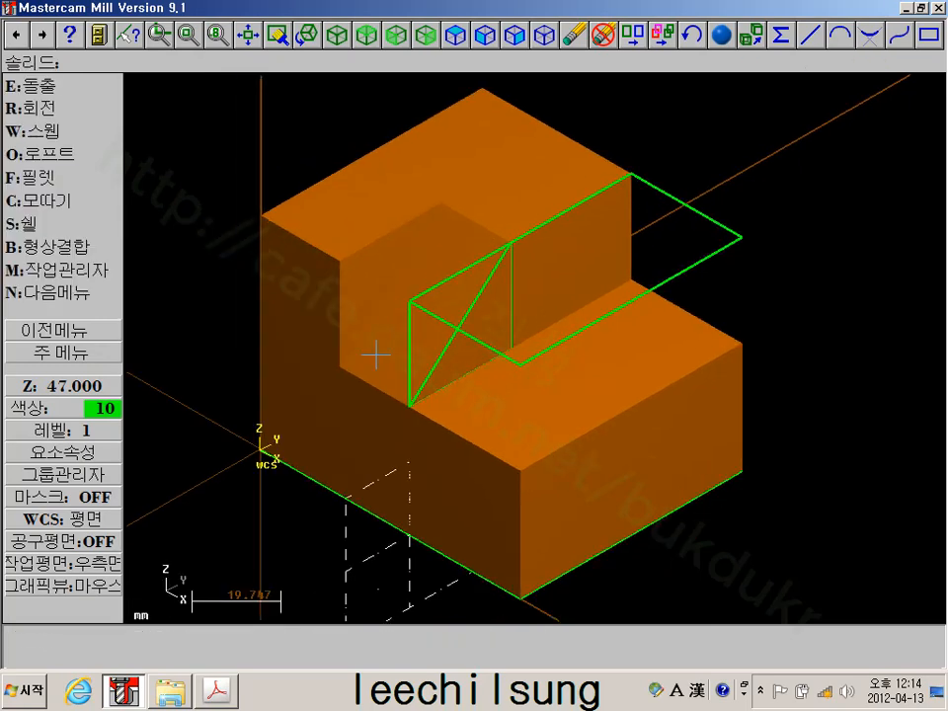
{"action": "left_click", "coordinate": [62, 355]}
{"action": "left_click", "coordinate": [61, 224]}
{"action": "left_click", "coordinate": [63, 269]}
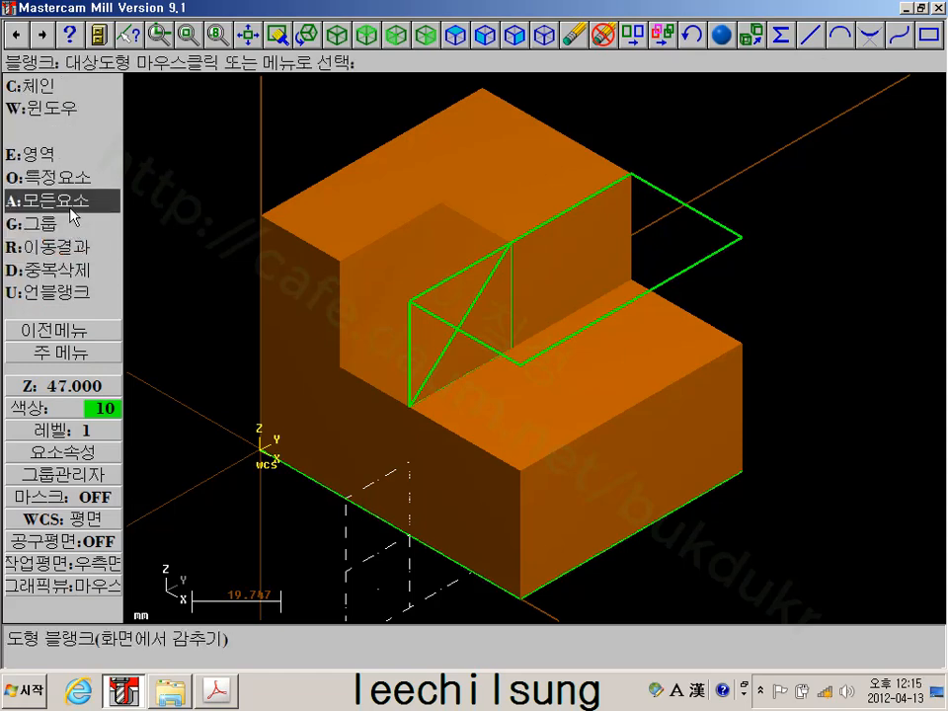
{"action": "left_click", "coordinate": [61, 177]}
{"action": "left_click", "coordinate": [64, 108]}
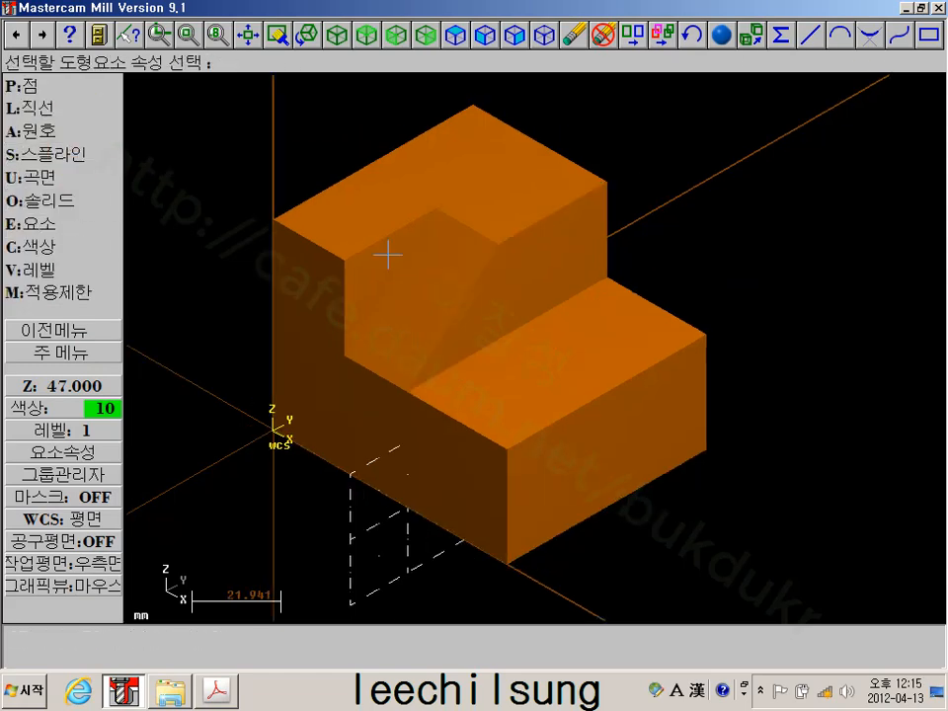
{"action": "scroll", "coordinate": [388, 255], "scroll_direction": "down", "scroll_amount": 1}
{"action": "scroll", "coordinate": [391, 272], "scroll_direction": "up", "scroll_amount": 2}
{"action": "scroll", "coordinate": [389, 265], "scroll_direction": "down", "scroll_amount": 1}
{"action": "left_click", "coordinate": [52, 353]}
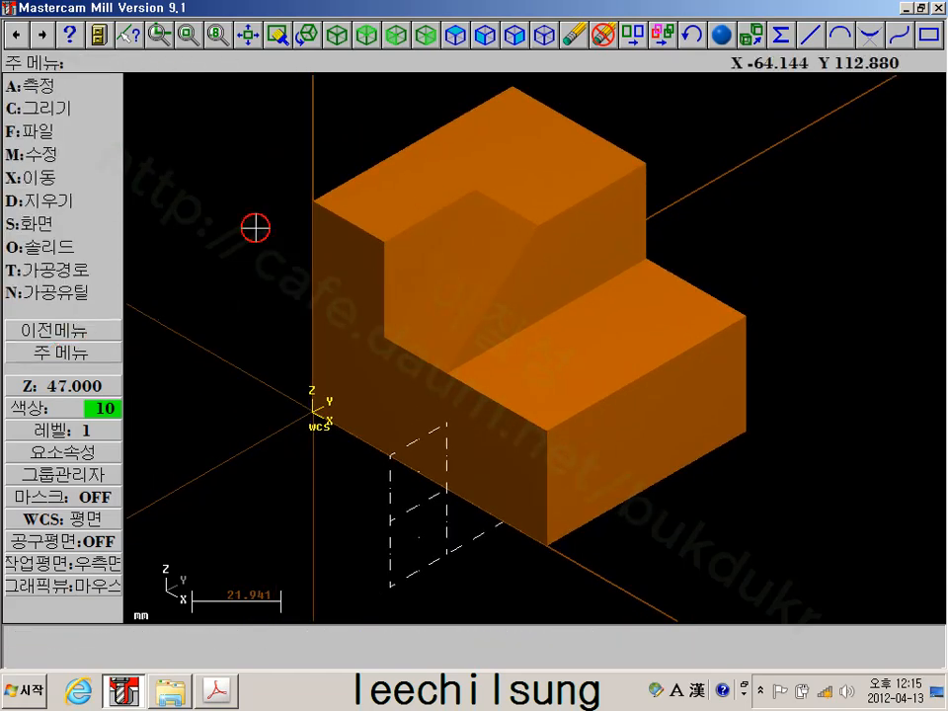
Switch the construction plane to 3D with the solid rotated so that the slanted cut is visible
{"action": "left_click", "coordinate": [308, 35]}
{"action": "left_click", "coordinate": [383, 240]}
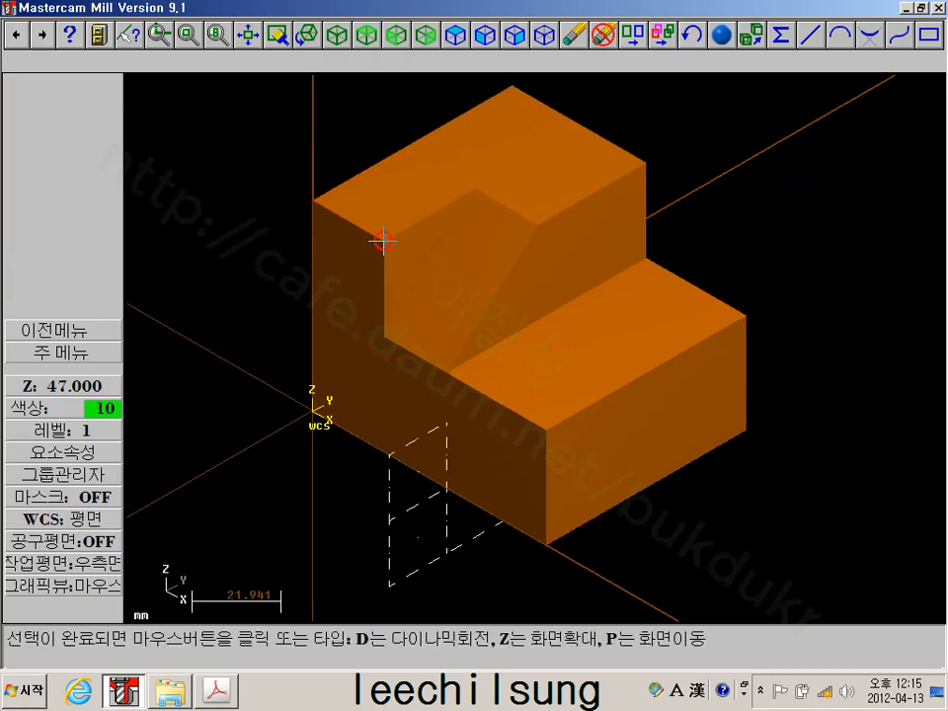
{"action": "left_click", "coordinate": [391, 246]}
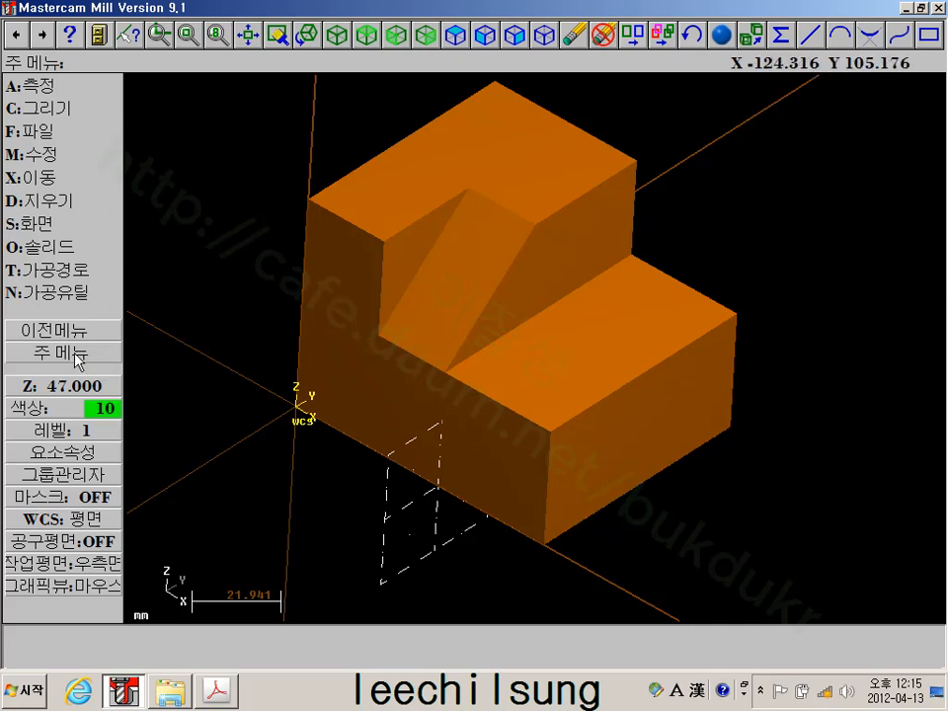
{"action": "left_click", "coordinate": [61, 562]}
{"action": "left_click", "coordinate": [59, 86]}
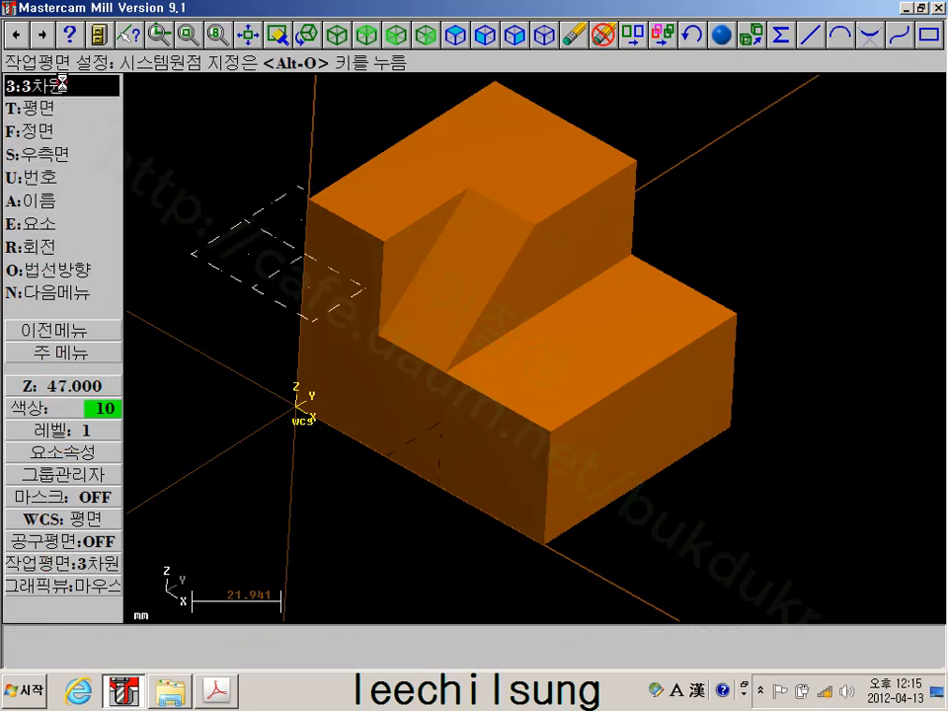
Start a continuous line at a point offset y(70-35) from the lower block's upper front outer corner
{"action": "left_click", "coordinate": [54, 108]}
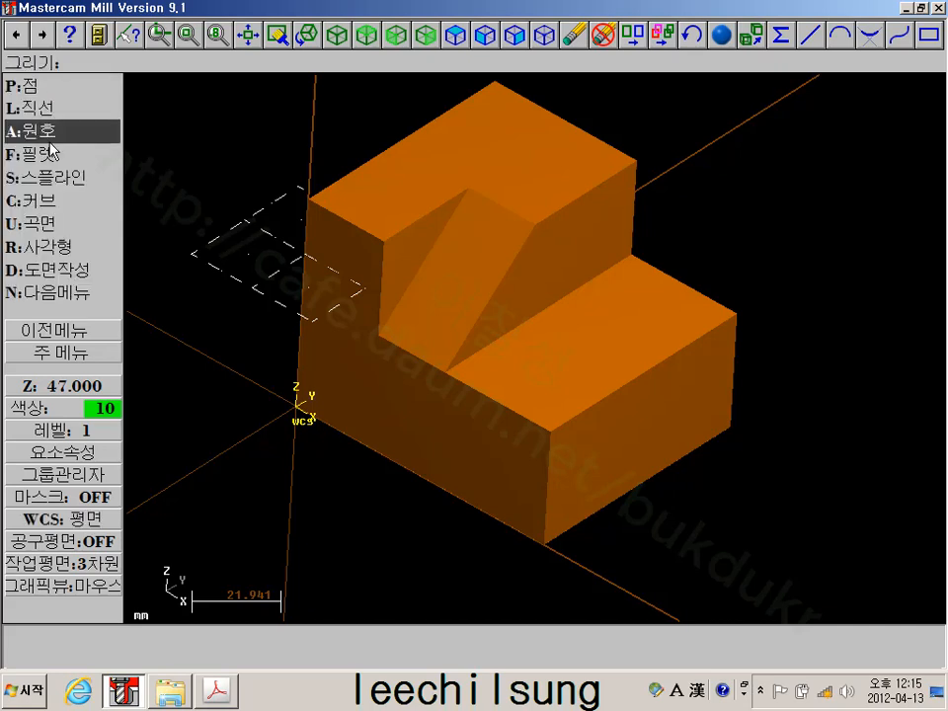
{"action": "left_click", "coordinate": [49, 111]}
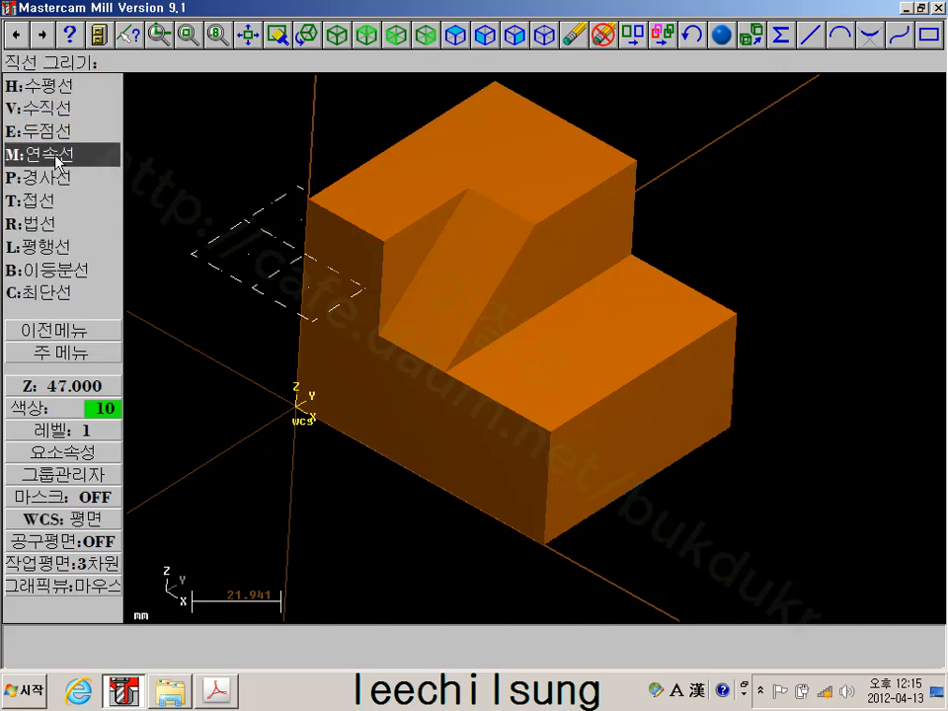
{"action": "left_click", "coordinate": [49, 154]}
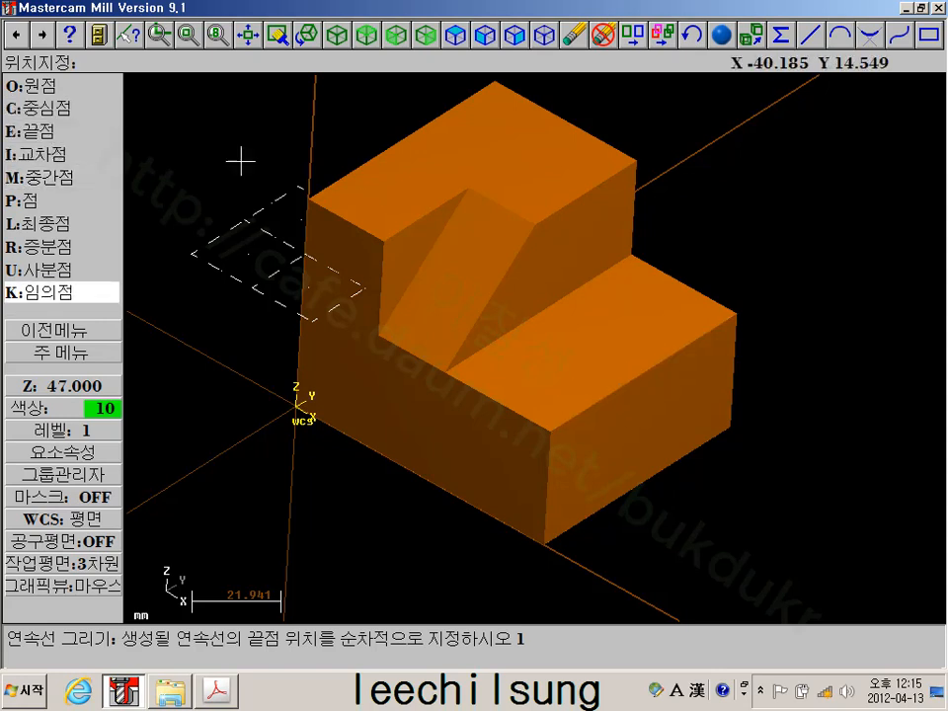
{"action": "left_click", "coordinate": [57, 247]}
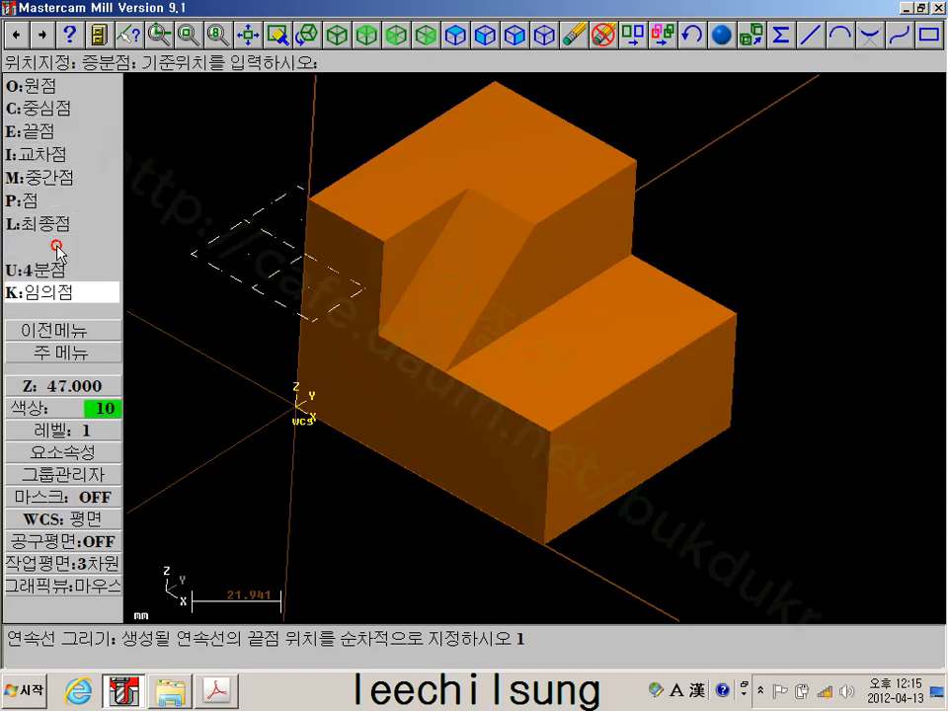
{"action": "left_click", "coordinate": [550, 432]}
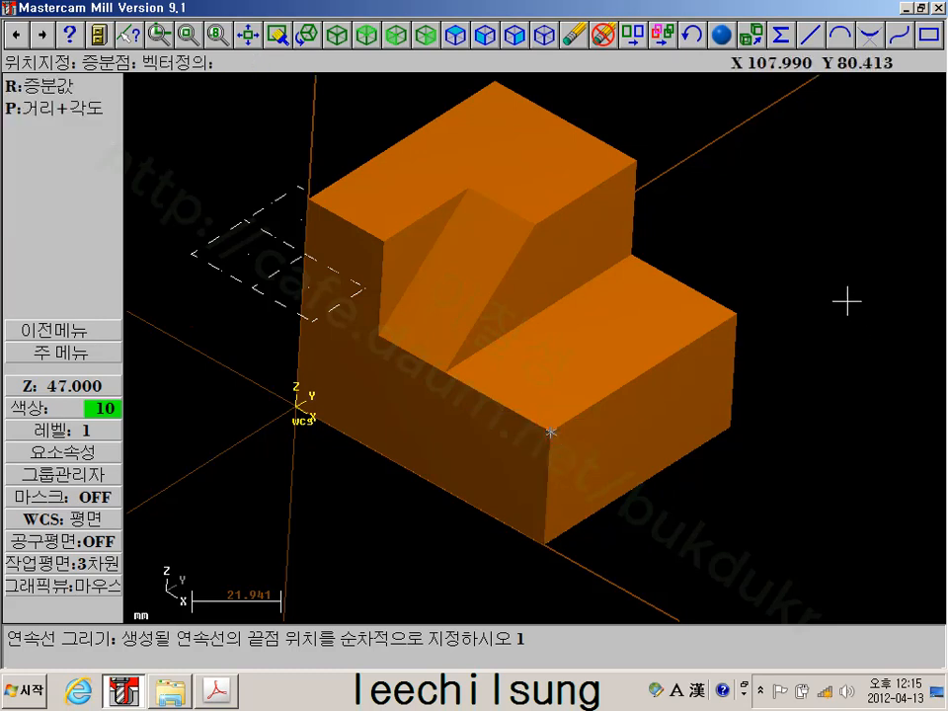
{"action": "key", "text": "r"}
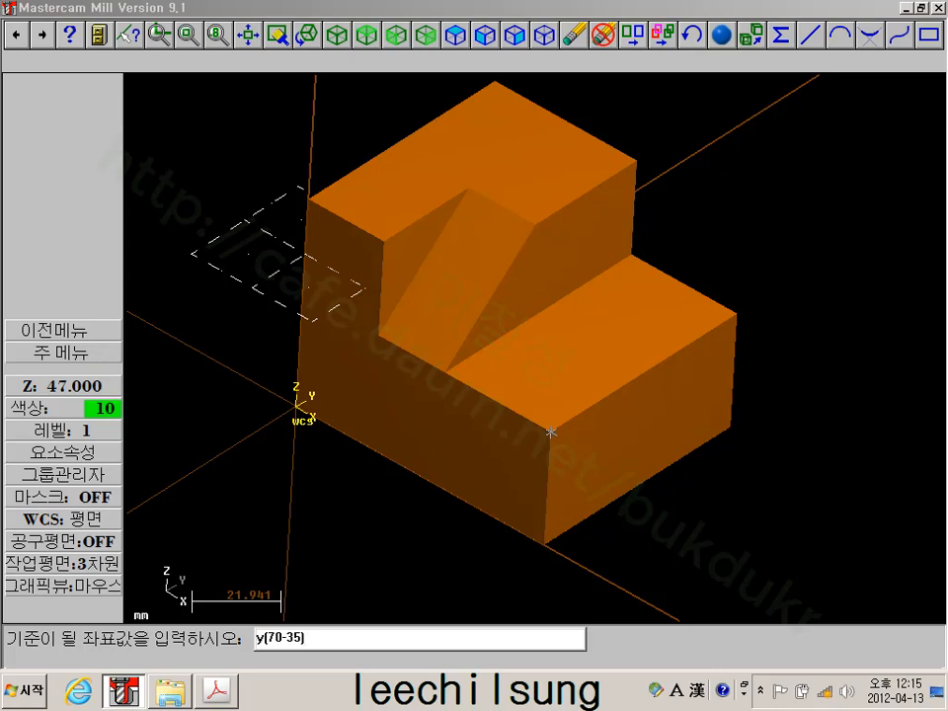
{"action": "key", "text": "Return"}
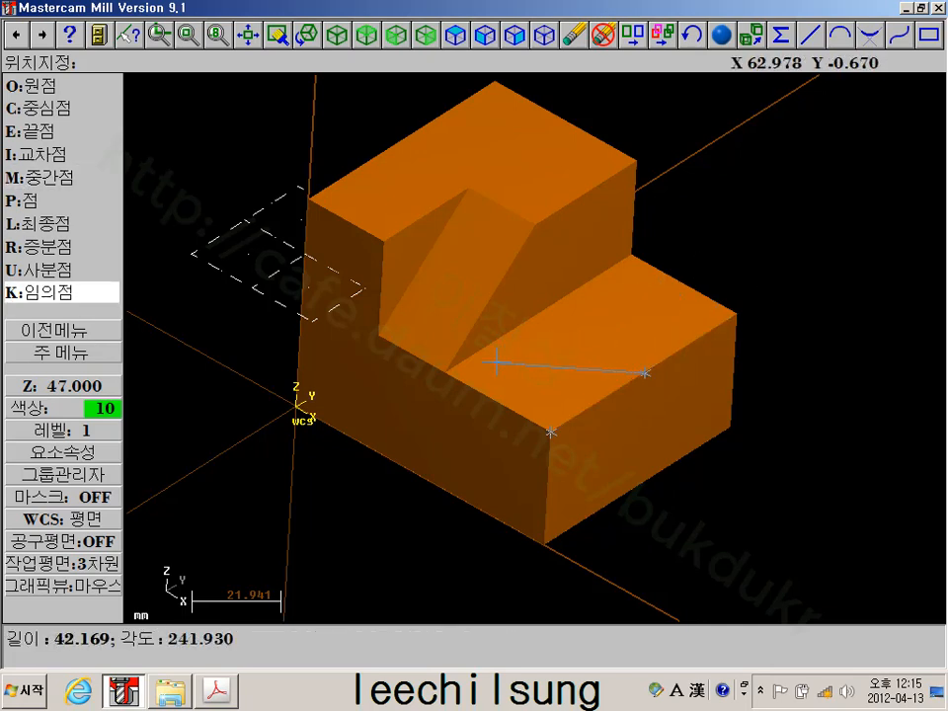
Continue the line to the slanted cut's lower outer corner and the block's bottom front corner, then close the triangle at its start point
{"action": "left_click", "coordinate": [444, 372]}
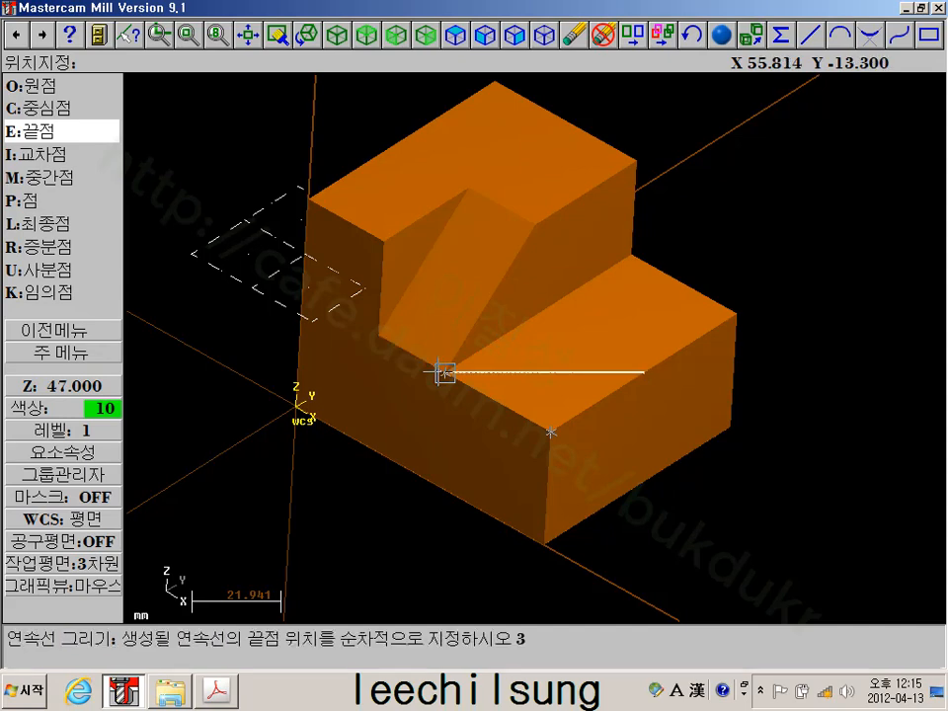
{"action": "left_click", "coordinate": [544, 545]}
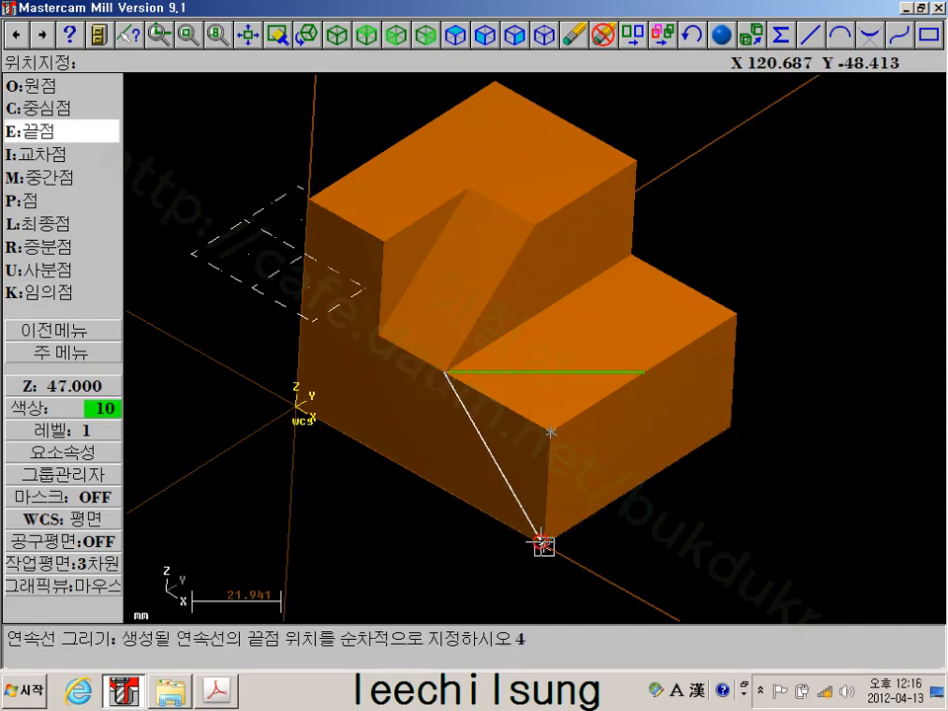
{"action": "left_click", "coordinate": [643, 372]}
{"action": "key", "text": "Escape"}
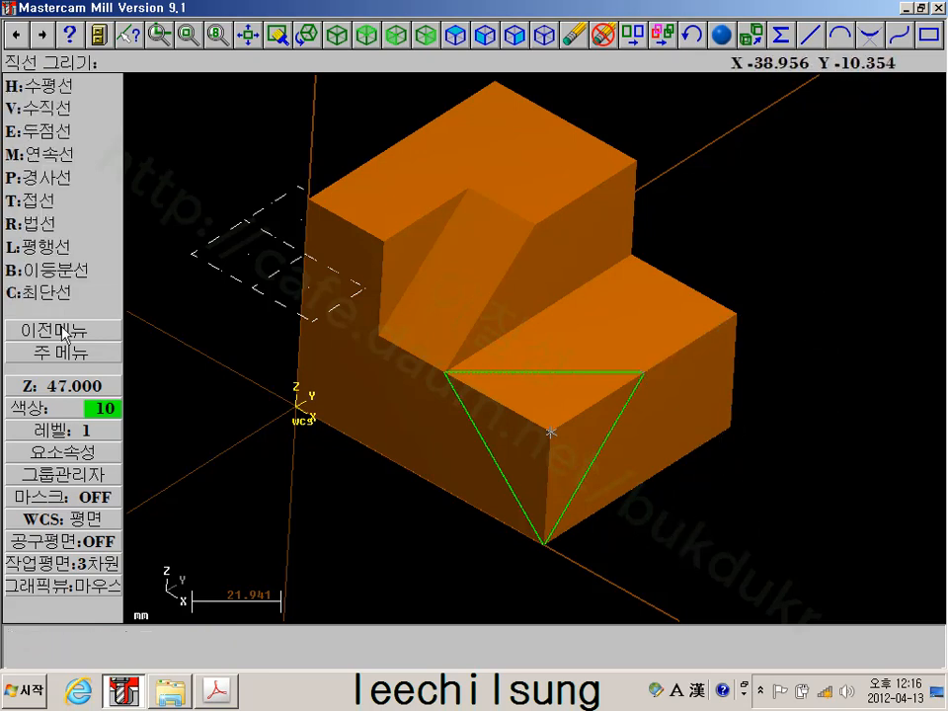
{"action": "left_click", "coordinate": [63, 354]}
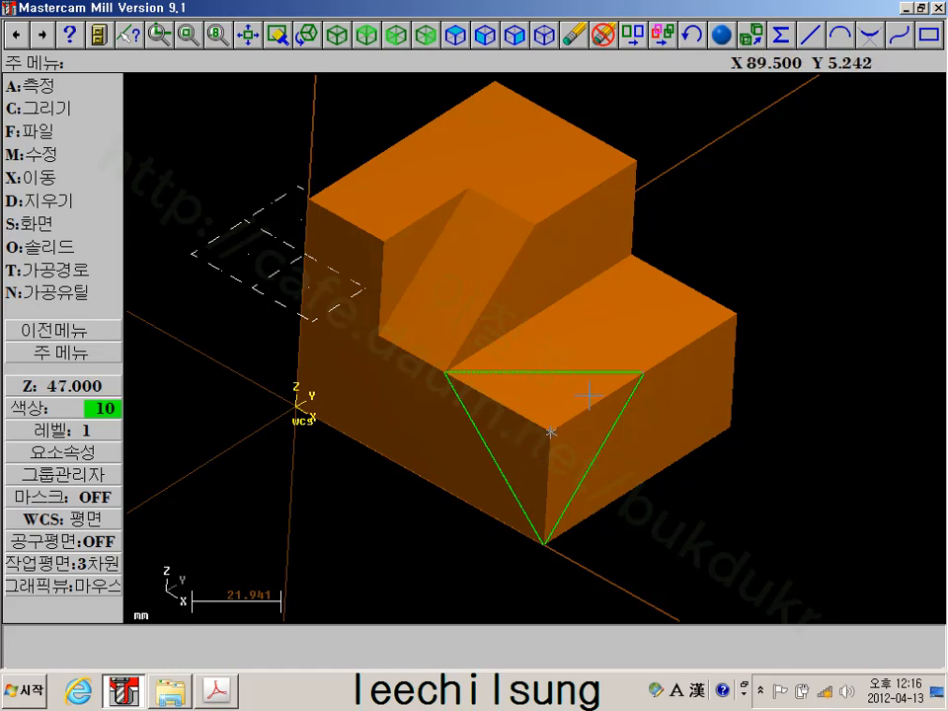
Chain the three triangle lines and hide everything else so that only the triangle stays displayed
{"action": "middle_click_drag", "start_coordinate": [623, 461], "coordinate": [702, 433]}
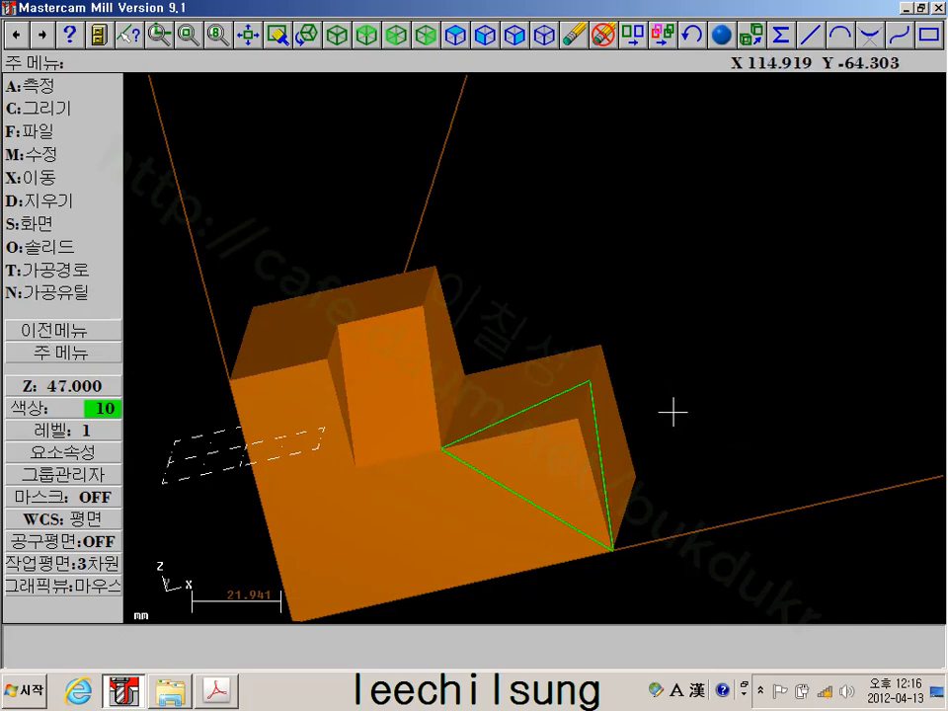
{"action": "middle_click_drag", "start_coordinate": [672, 412], "coordinate": [677, 457]}
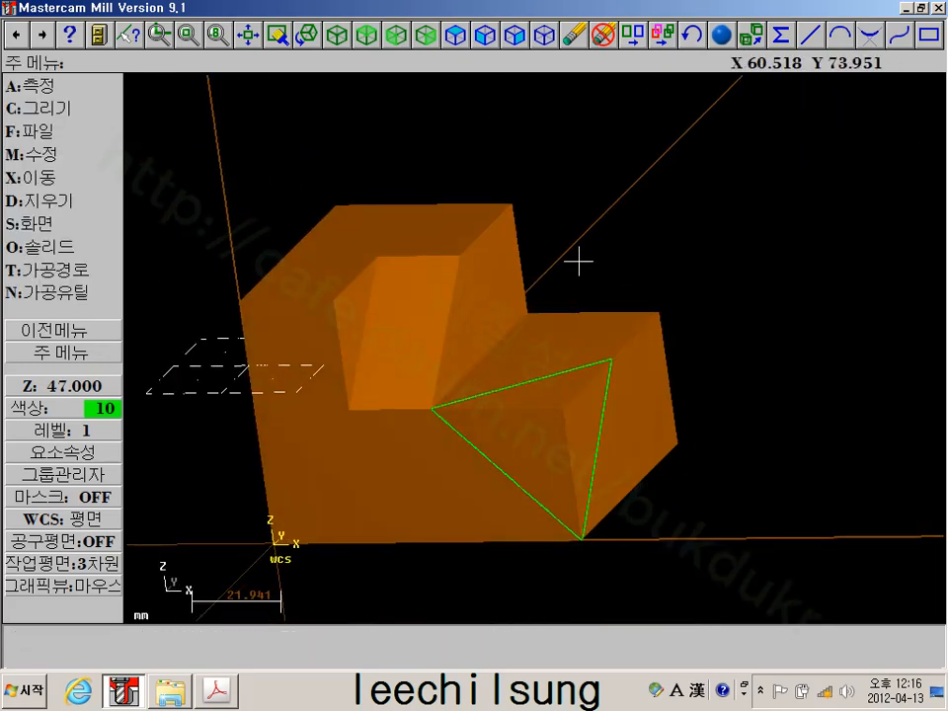
{"action": "left_click", "coordinate": [69, 355]}
{"action": "scroll", "coordinate": [595, 417], "scroll_direction": "up", "scroll_amount": 3}
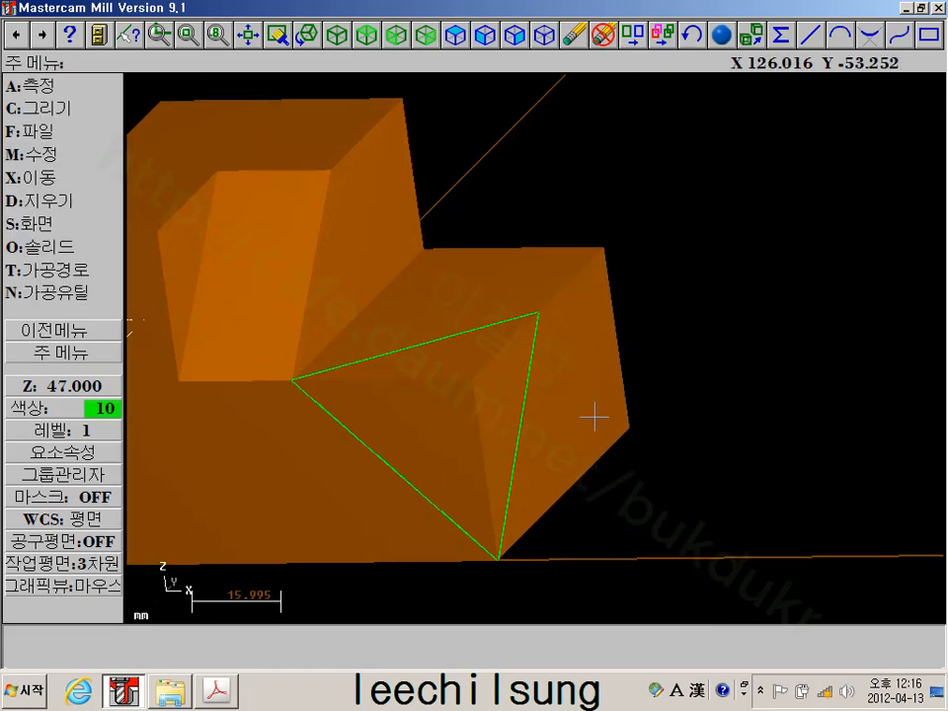
{"action": "scroll", "coordinate": [357, 354], "scroll_direction": "down", "scroll_amount": 2}
{"action": "middle_click_drag", "start_coordinate": [357, 353], "coordinate": [522, 355]}
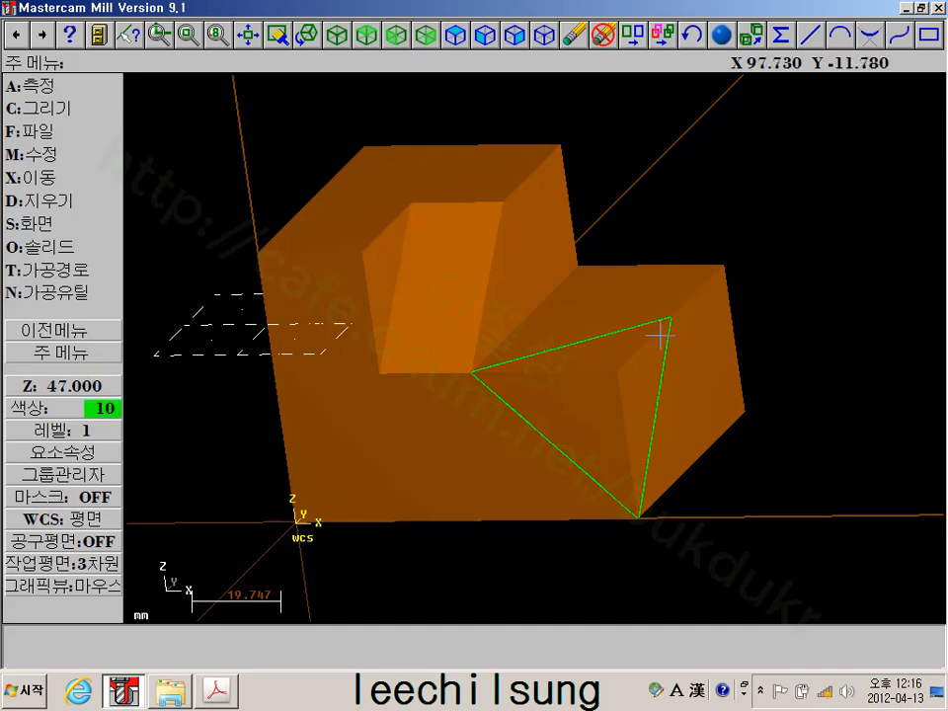
{"action": "key", "text": "alt+e"}
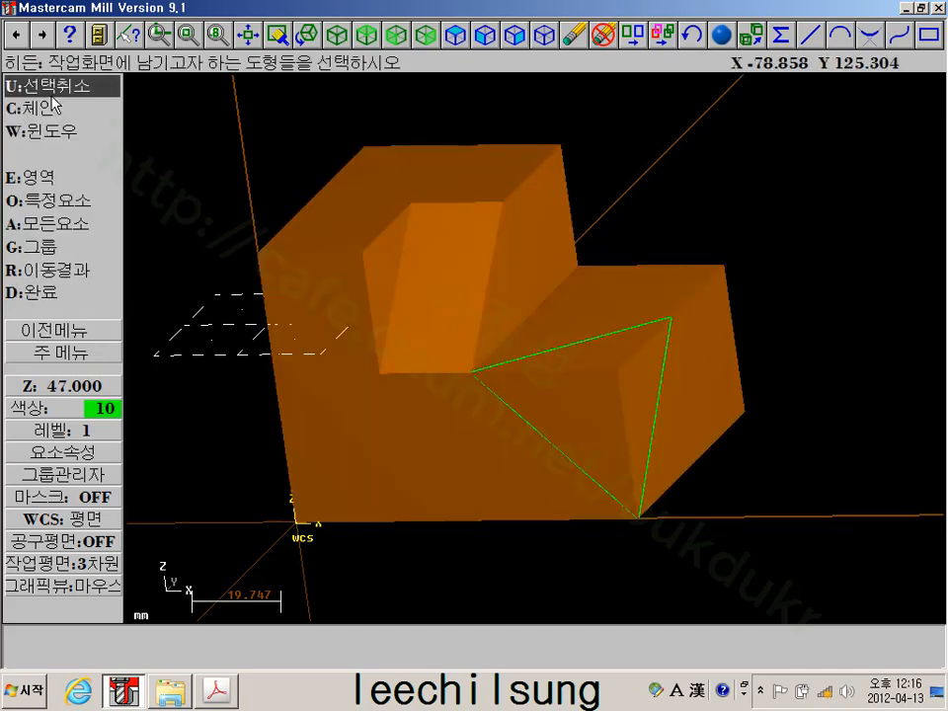
{"action": "left_click", "coordinate": [52, 108]}
{"action": "left_click", "coordinate": [555, 333]}
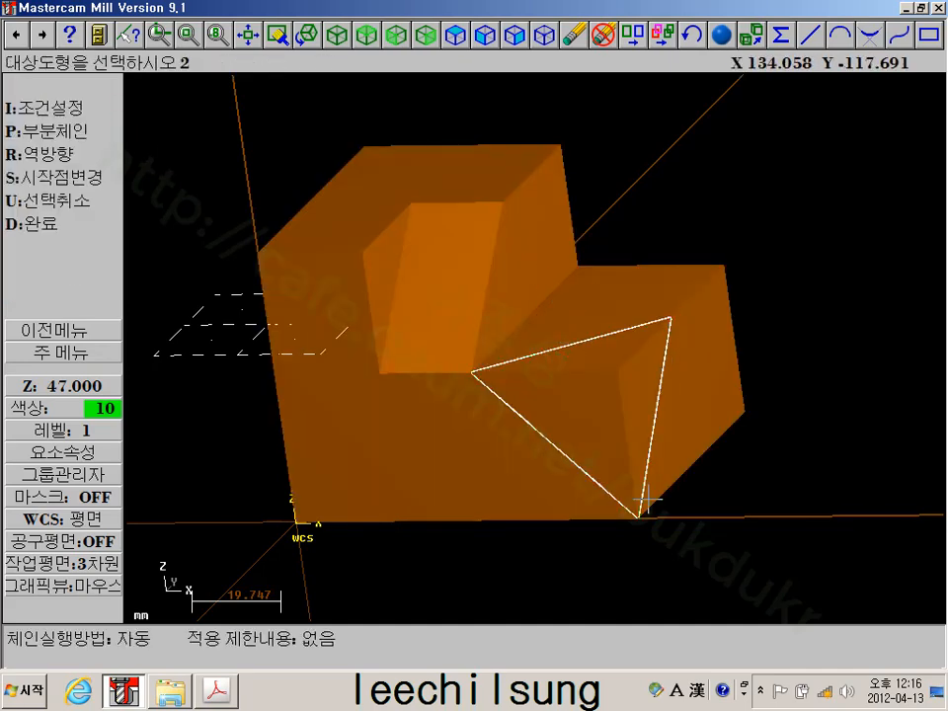
{"action": "left_click", "coordinate": [61, 231]}
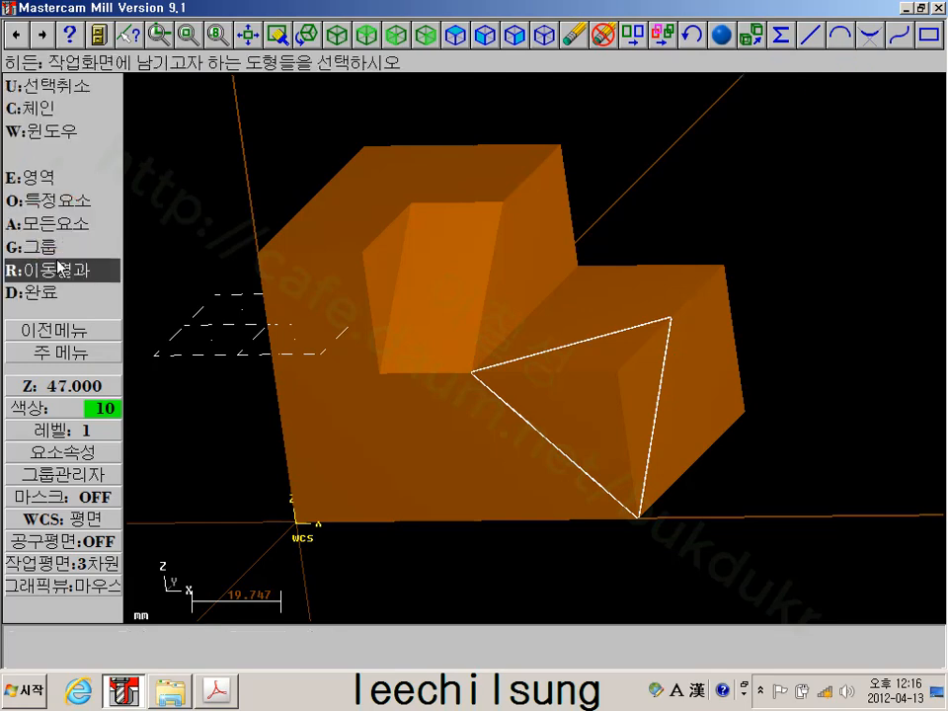
{"action": "left_click", "coordinate": [44, 294]}
{"action": "scroll", "coordinate": [743, 403], "scroll_direction": "up", "scroll_amount": 1}
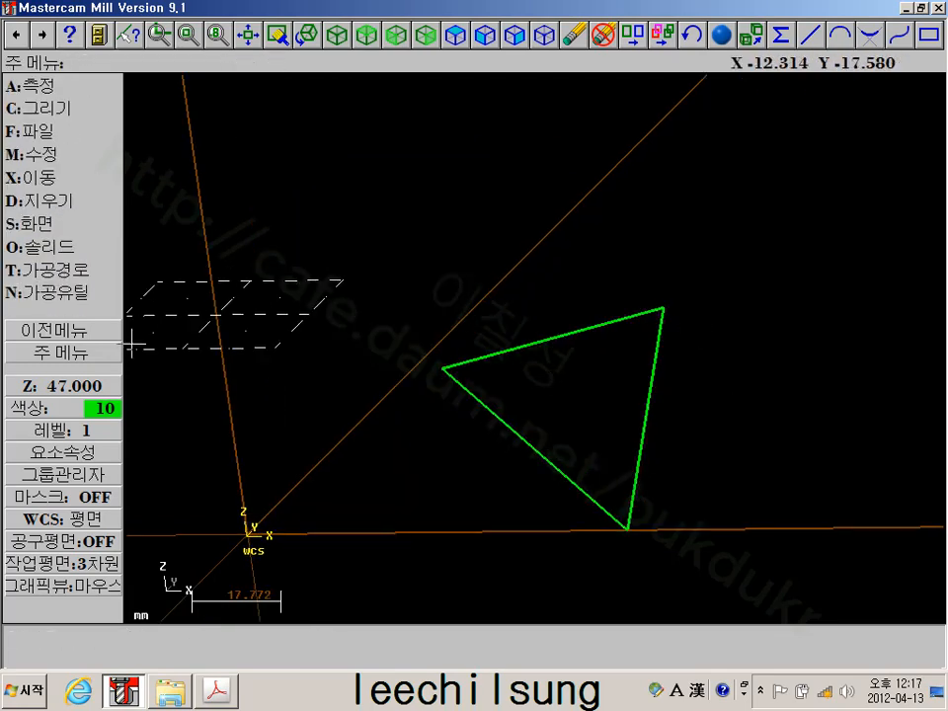
Create a flat boundary surface from the chained triangle
{"action": "left_click", "coordinate": [49, 109]}
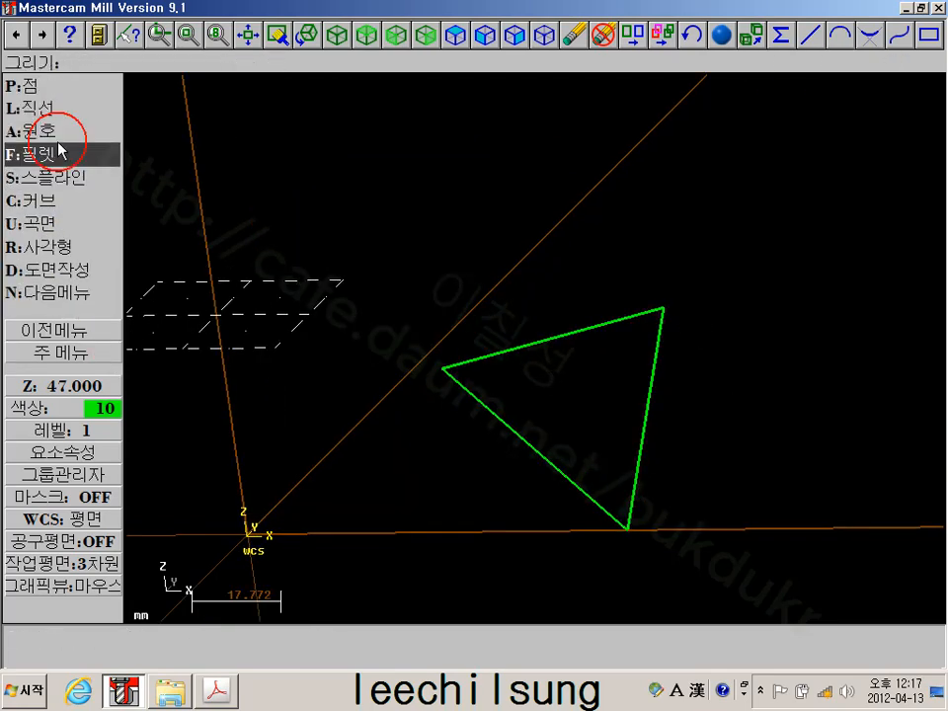
{"action": "left_click", "coordinate": [52, 223]}
{"action": "left_click", "coordinate": [49, 268]}
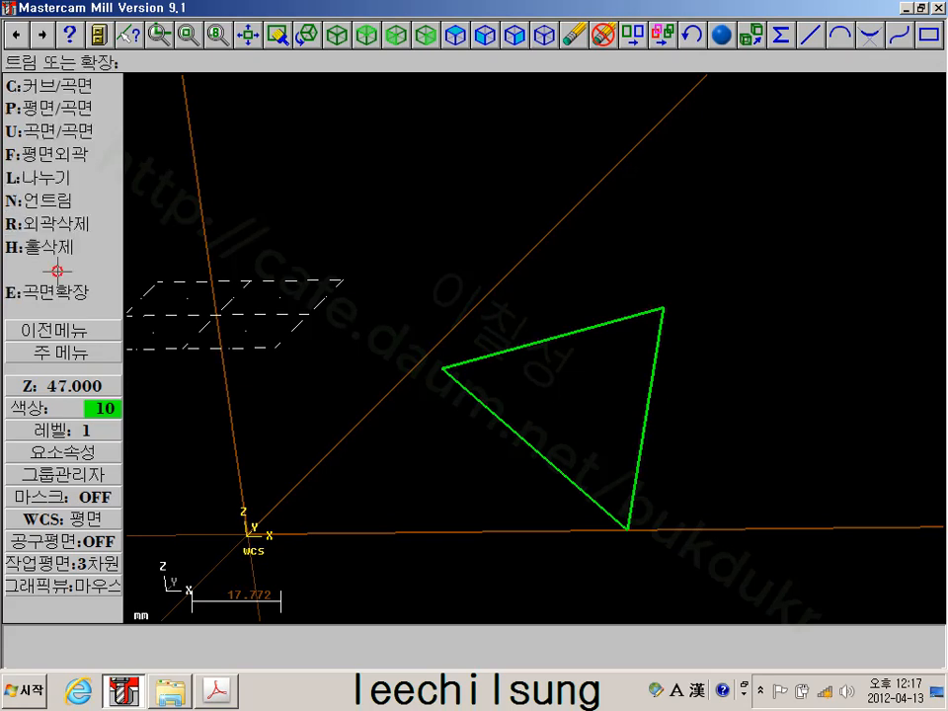
{"action": "left_click", "coordinate": [74, 156]}
{"action": "left_click", "coordinate": [68, 89]}
{"action": "left_click", "coordinate": [459, 364]}
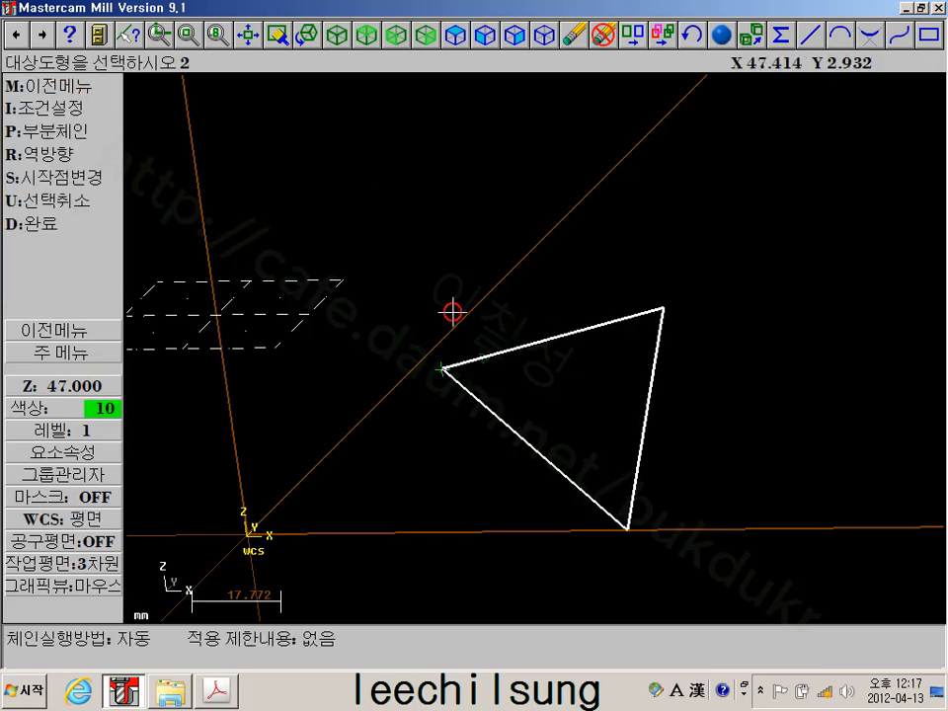
{"action": "left_click", "coordinate": [54, 223]}
{"action": "left_click", "coordinate": [53, 269]}
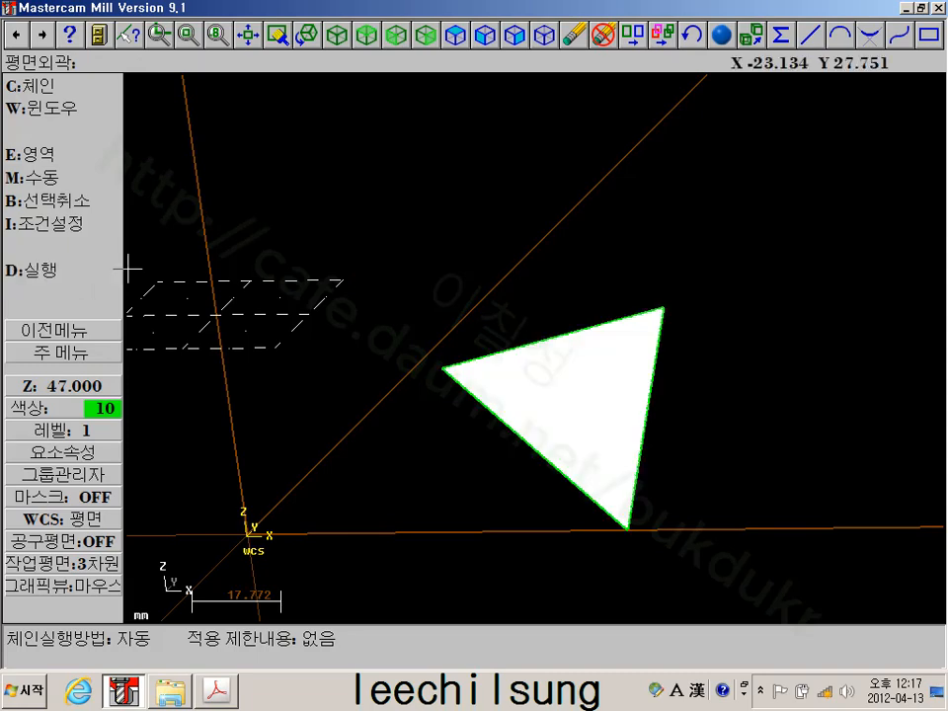
Bring back the hidden solid and examine the triangular surface against it with shading temporarily off
{"action": "middle_click_drag", "start_coordinate": [440, 376], "coordinate": [739, 338]}
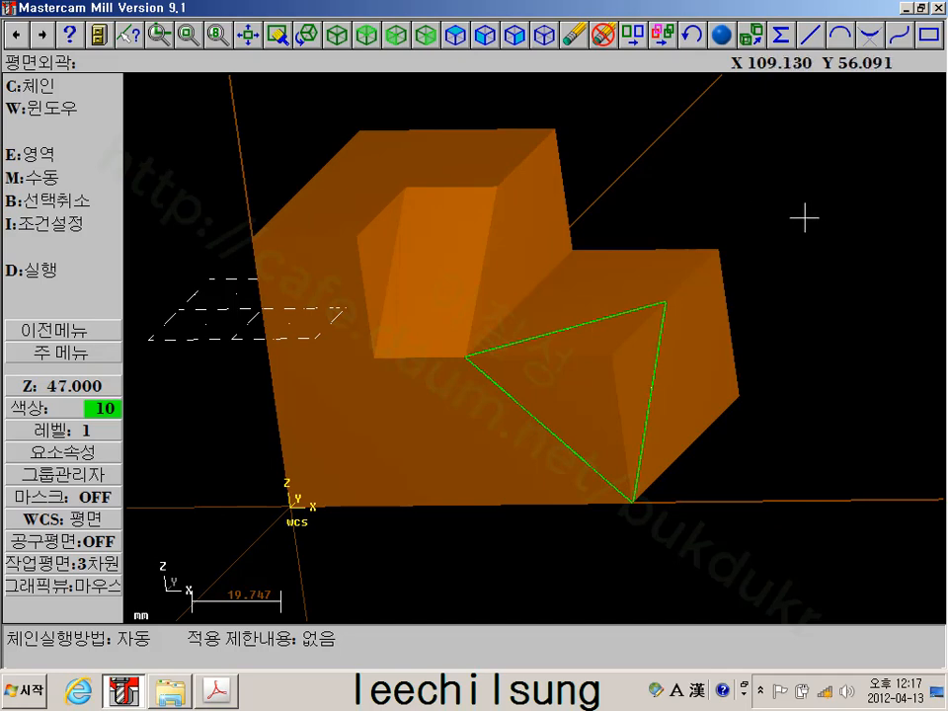
{"action": "middle_click_drag", "start_coordinate": [789, 217], "coordinate": [763, 215]}
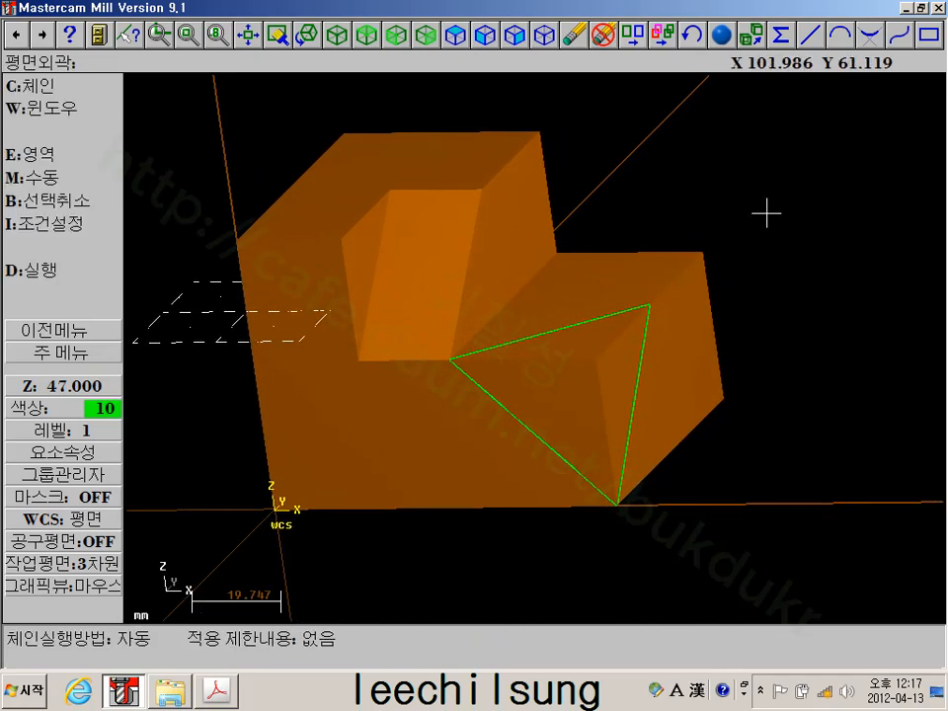
{"action": "key", "text": "alt+s"}
{"action": "scroll", "coordinate": [603, 415], "scroll_direction": "up", "scroll_amount": 3}
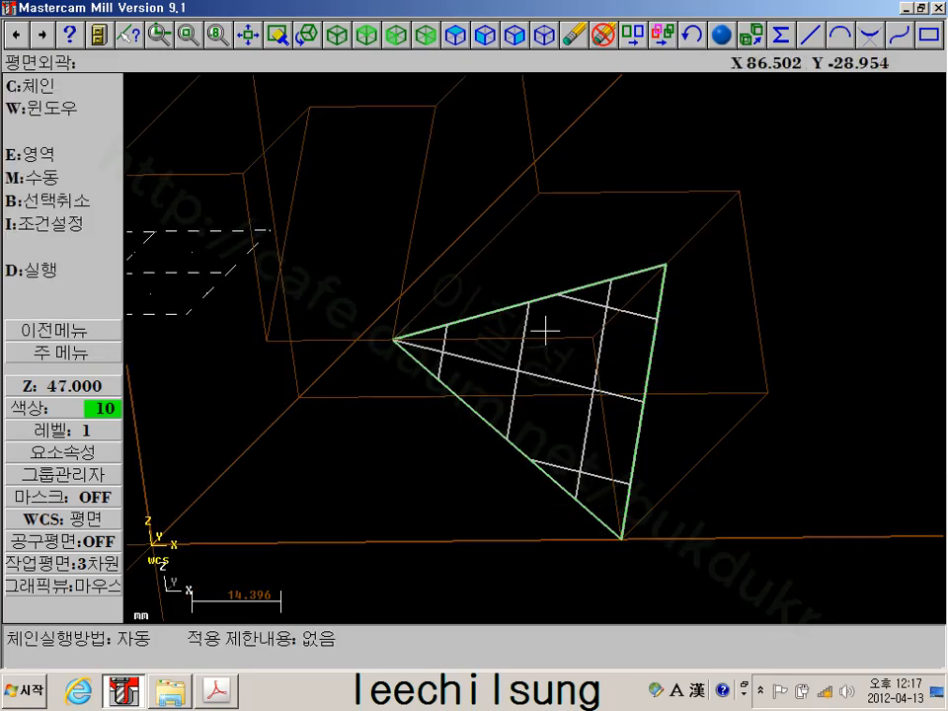
{"action": "scroll", "coordinate": [588, 328], "scroll_direction": "down", "scroll_amount": 3}
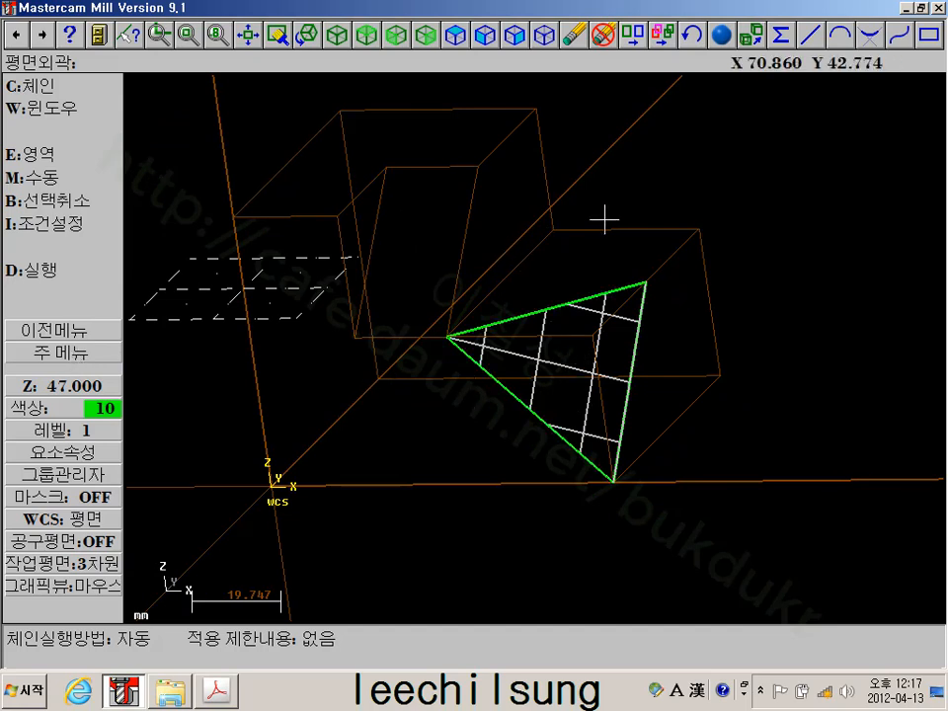
{"action": "key", "text": "alt+s"}
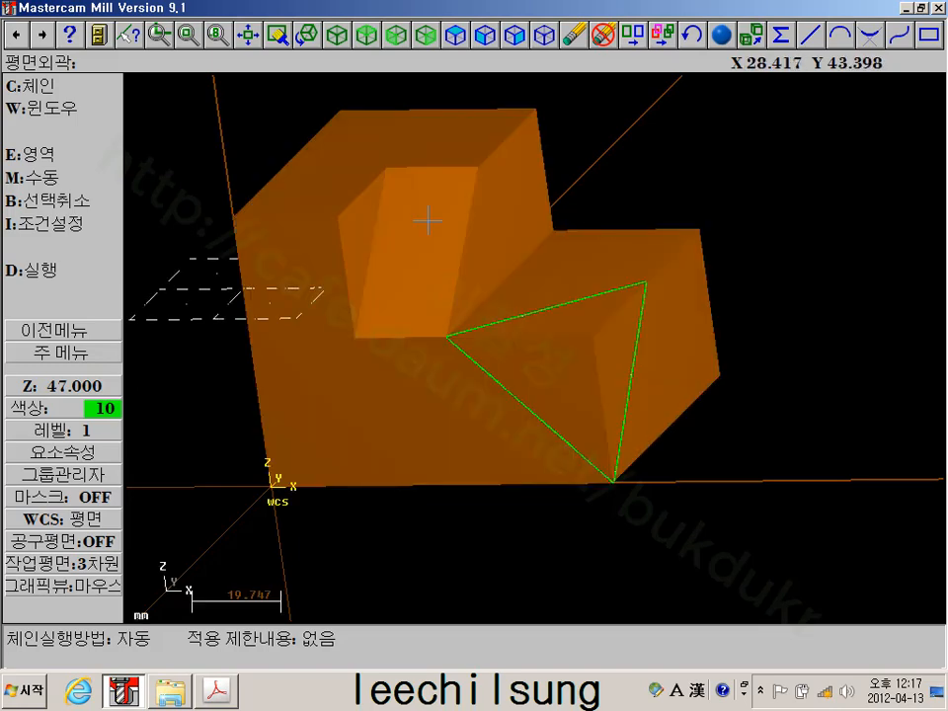
Trim the solid with the triangular surface, reversing the trim direction so that the outer front corner is cut off
{"action": "left_click", "coordinate": [76, 353]}
{"action": "left_click", "coordinate": [74, 248]}
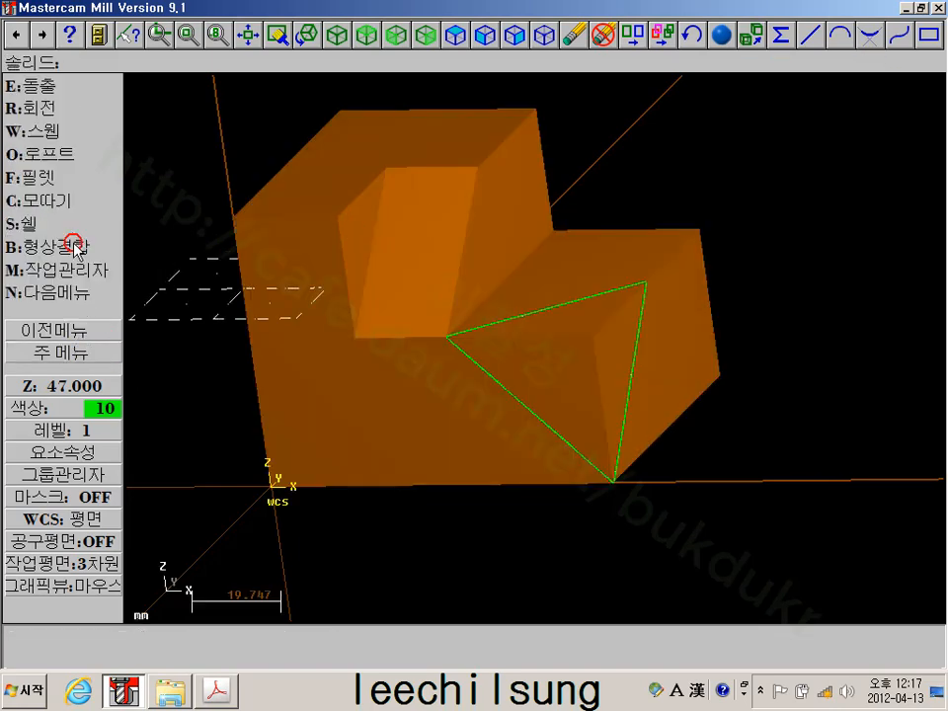
{"action": "left_click", "coordinate": [65, 293]}
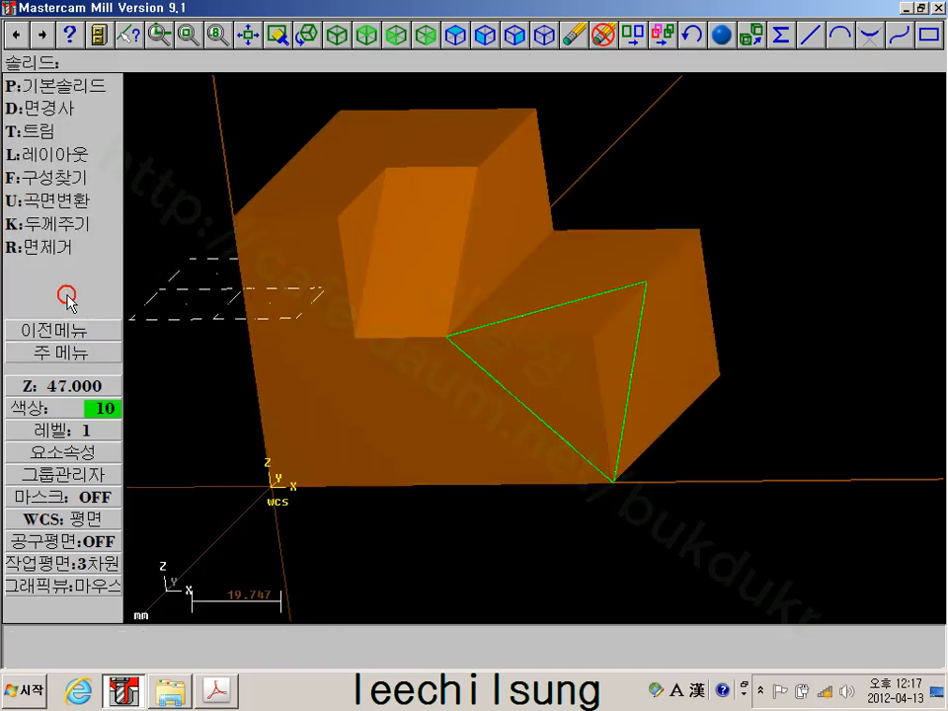
{"action": "left_click", "coordinate": [47, 133]}
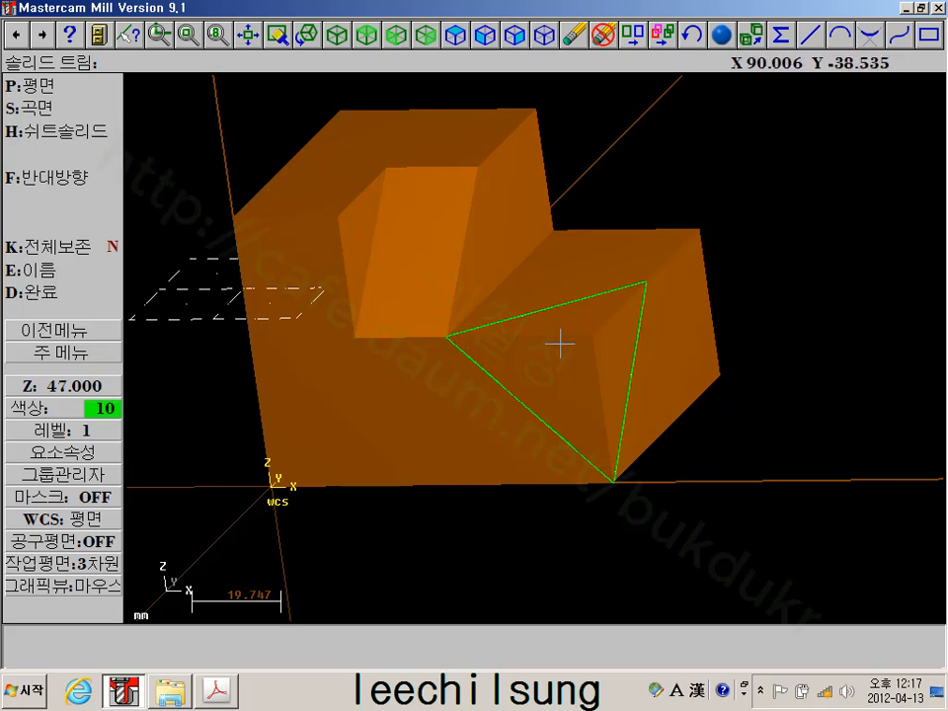
{"action": "left_click", "coordinate": [61, 106]}
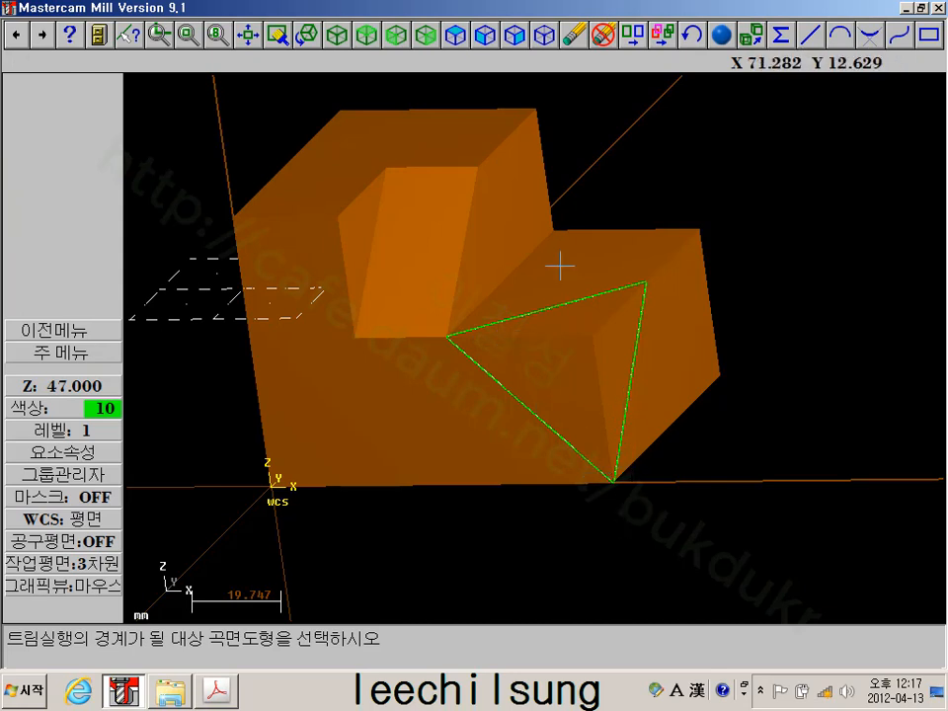
{"action": "key", "text": "alt+s"}
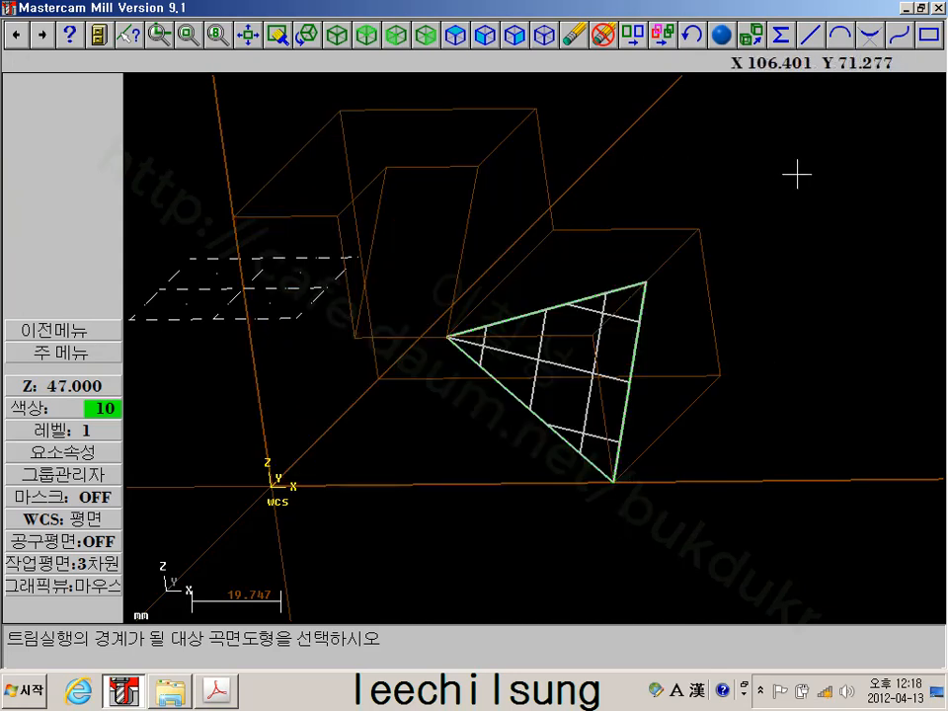
{"action": "left_click", "coordinate": [541, 360]}
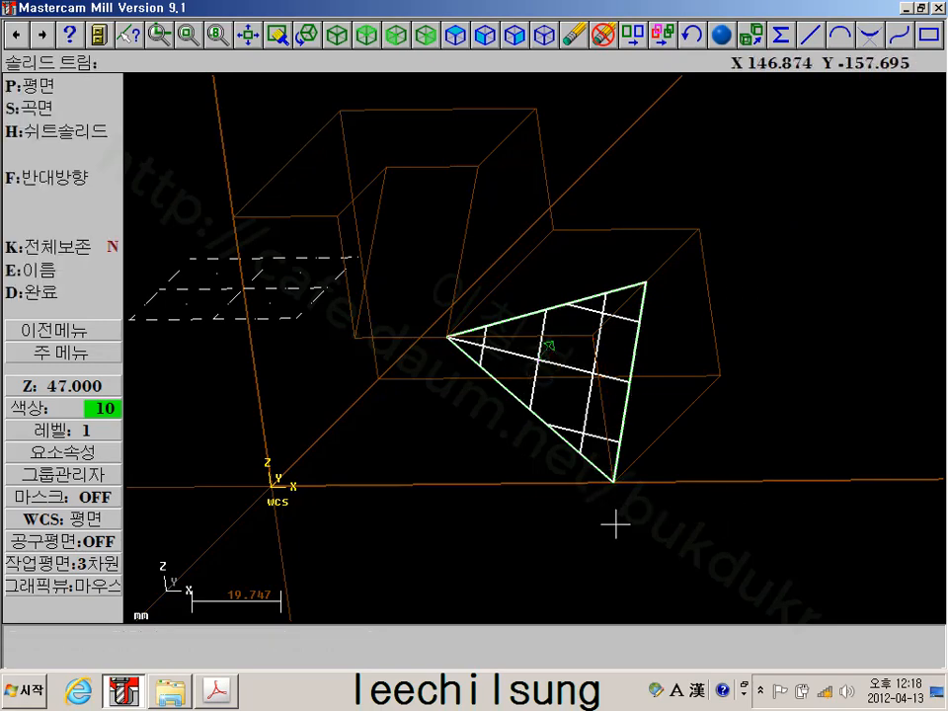
{"action": "middle_click_drag", "start_coordinate": [626, 520], "coordinate": [687, 442]}
{"action": "scroll", "coordinate": [514, 423], "scroll_direction": "up", "scroll_amount": 5}
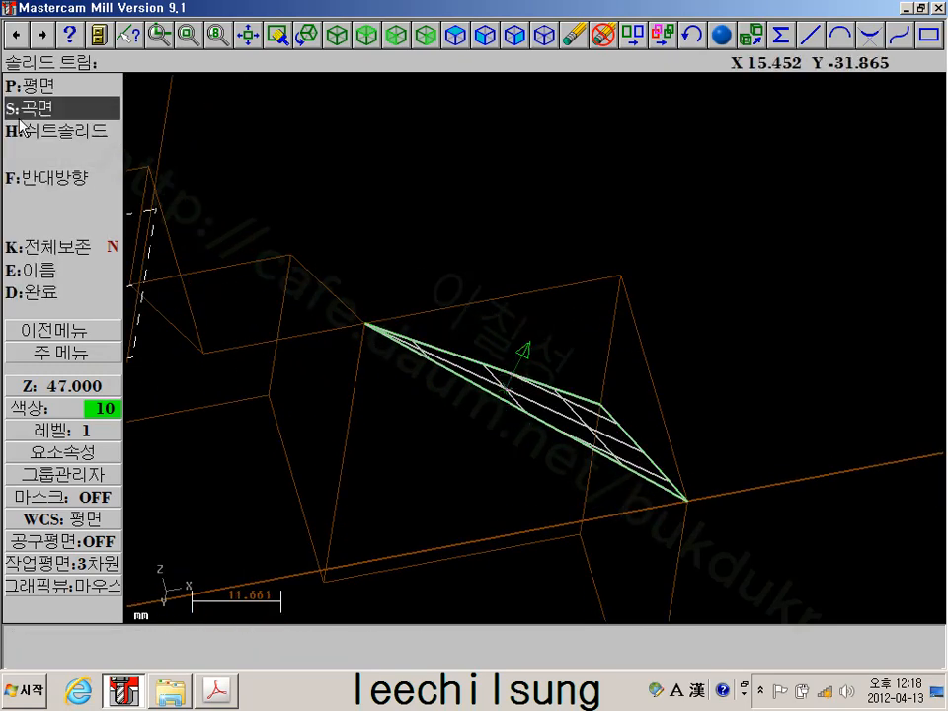
{"action": "left_click", "coordinate": [70, 176]}
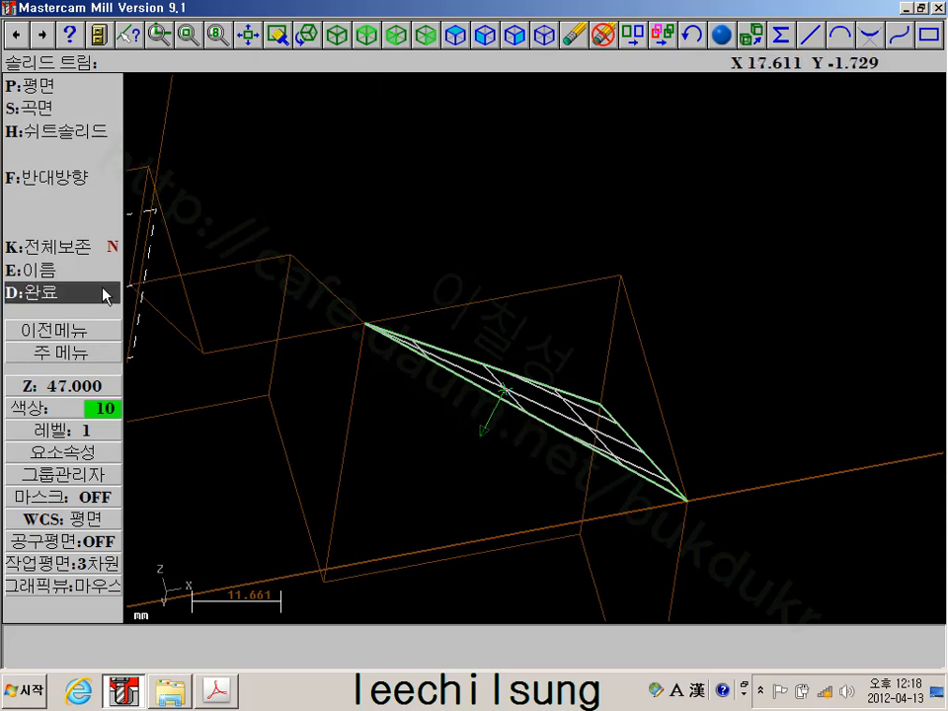
{"action": "left_click", "coordinate": [70, 294]}
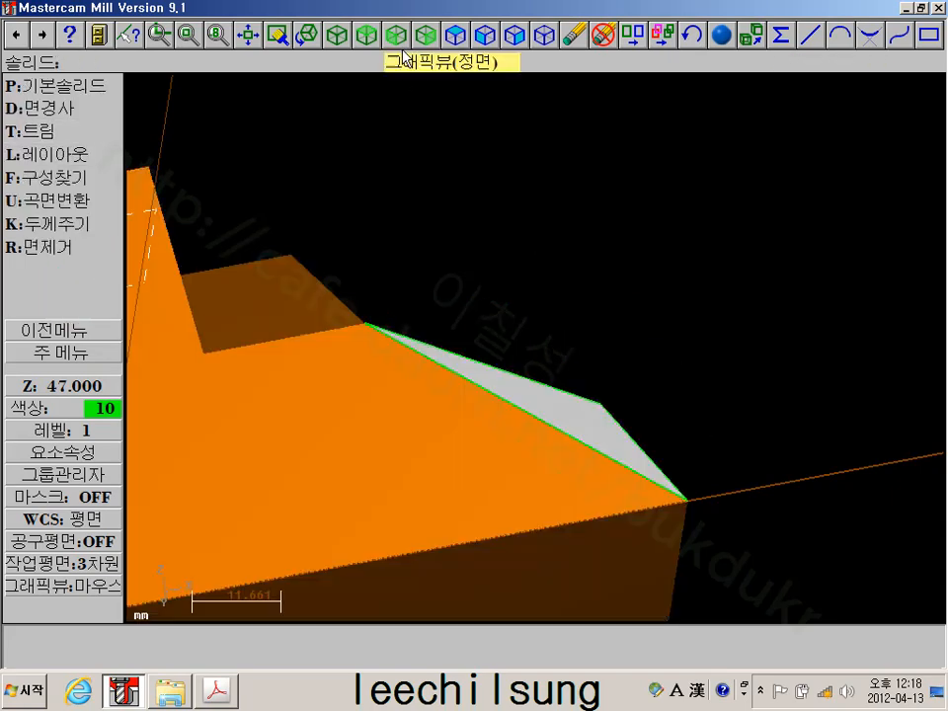
Blank all surfaces and all lines so that only the trimmed solid stays displayed in isometric view
{"action": "left_click", "coordinate": [339, 37]}
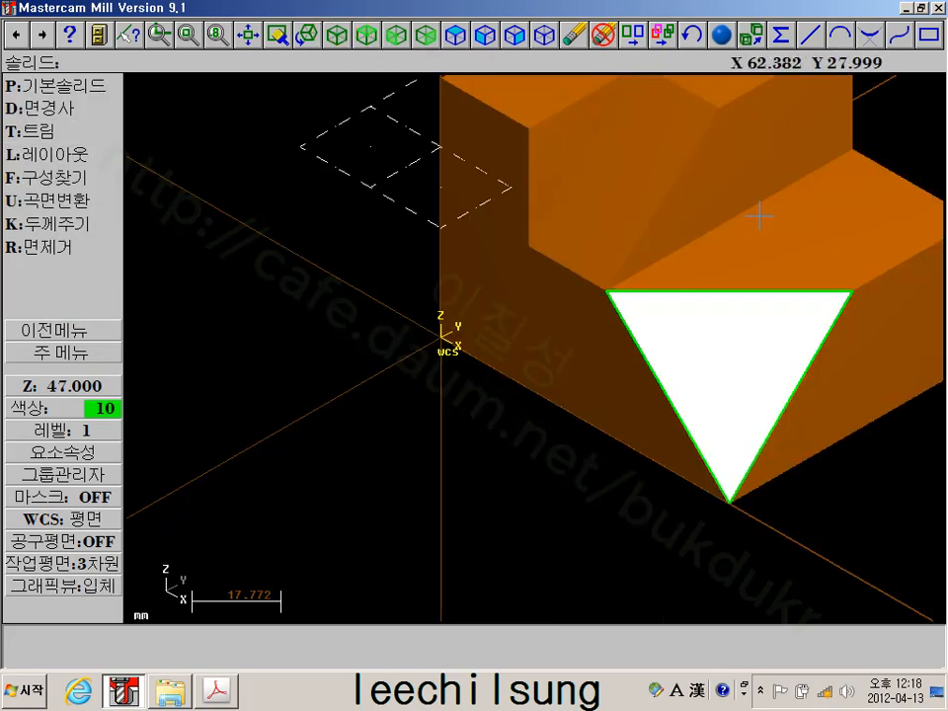
{"action": "middle_click_drag", "start_coordinate": [761, 214], "coordinate": [584, 312]}
{"action": "scroll", "coordinate": [585, 313], "scroll_direction": "down", "scroll_amount": 1}
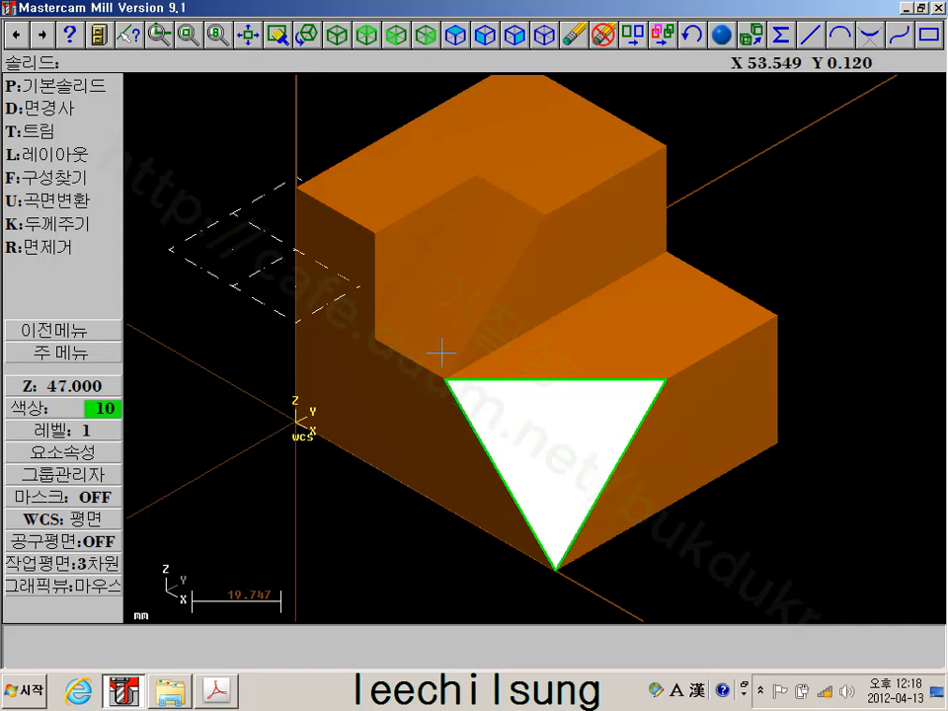
{"action": "middle_click_drag", "start_coordinate": [775, 184], "coordinate": [761, 222]}
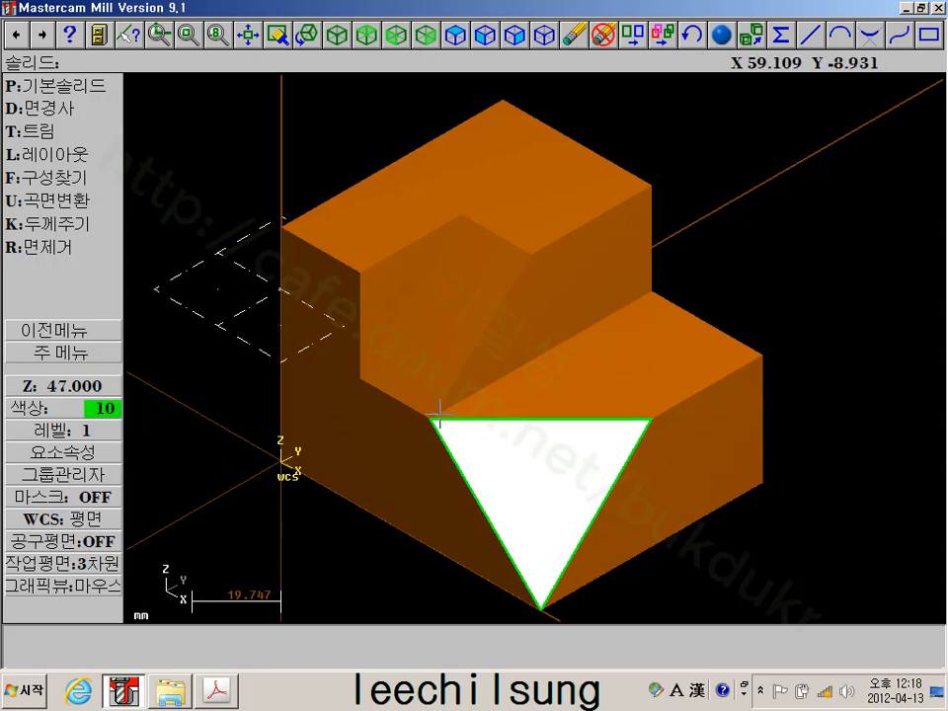
{"action": "left_click", "coordinate": [79, 357]}
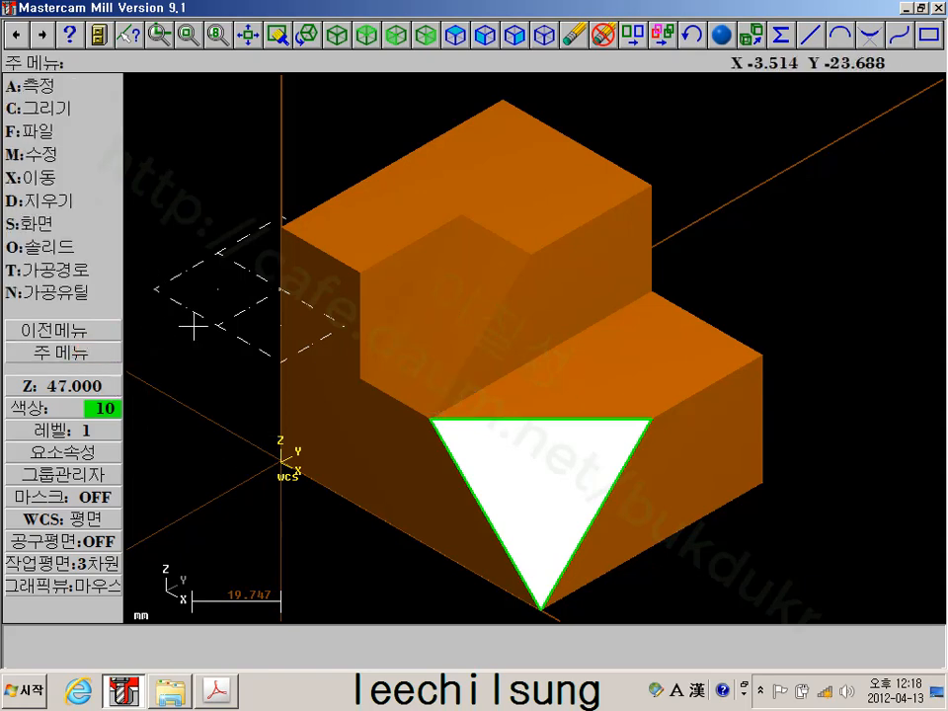
{"action": "left_click", "coordinate": [74, 221]}
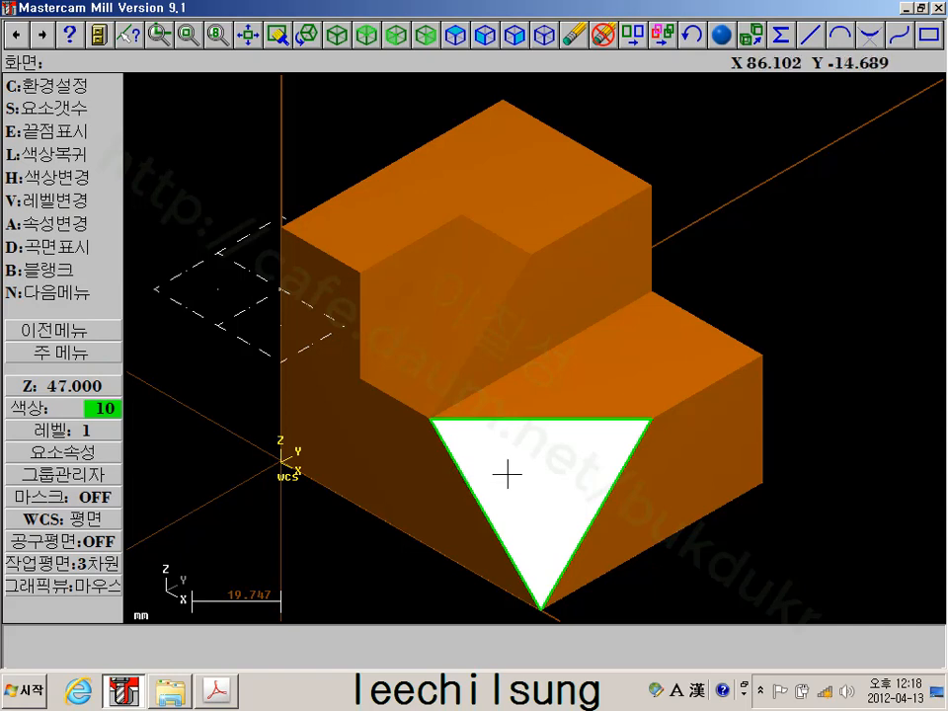
{"action": "left_click", "coordinate": [64, 269]}
{"action": "left_click", "coordinate": [65, 198]}
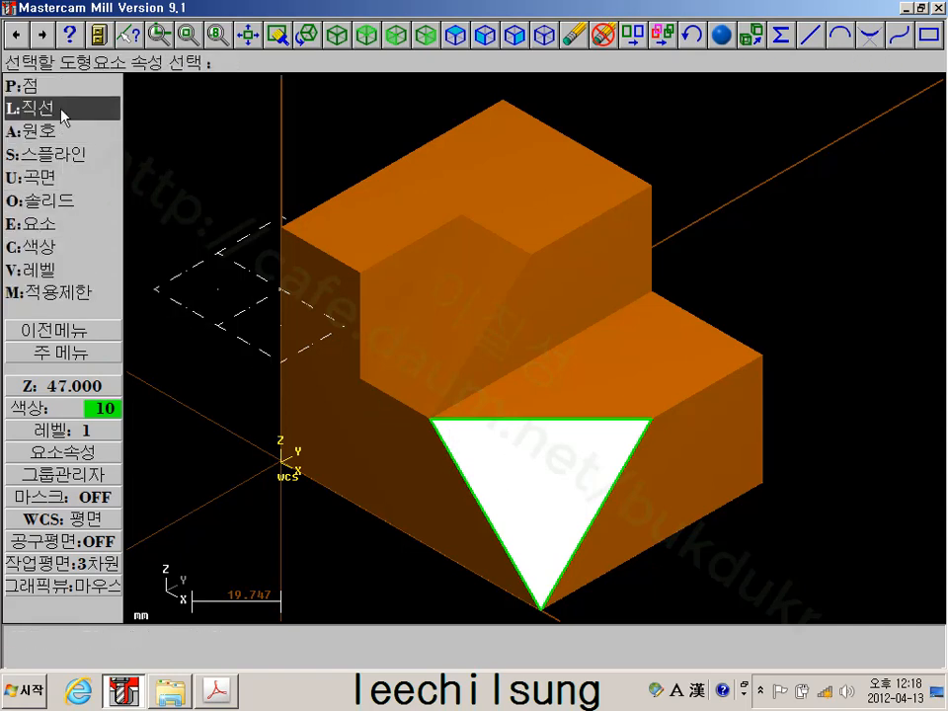
{"action": "left_click", "coordinate": [64, 176]}
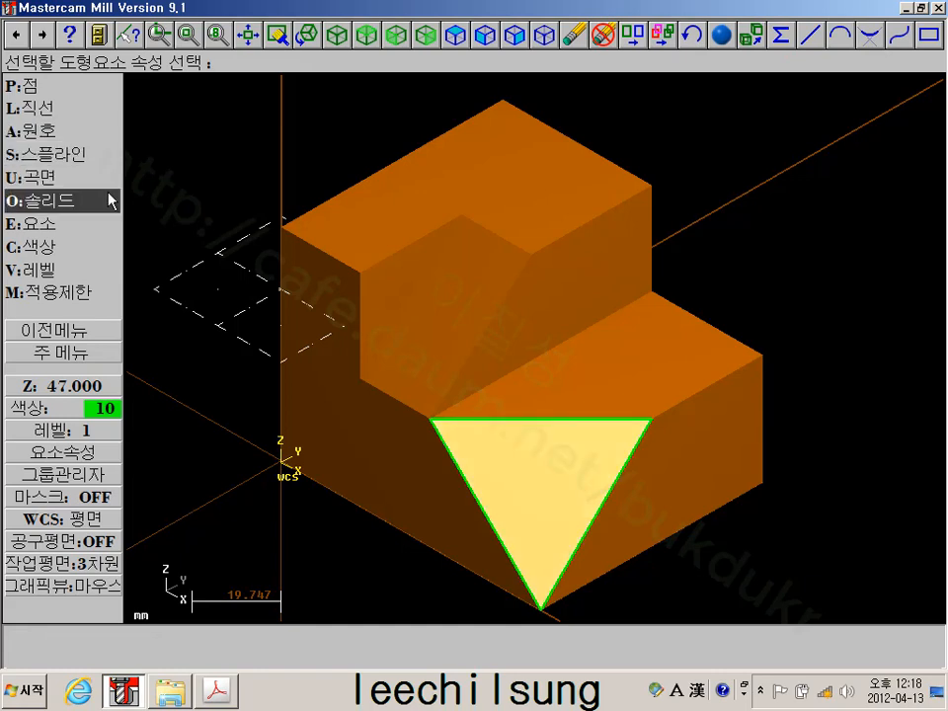
{"action": "scroll", "coordinate": [190, 238], "scroll_direction": "down", "scroll_amount": 1}
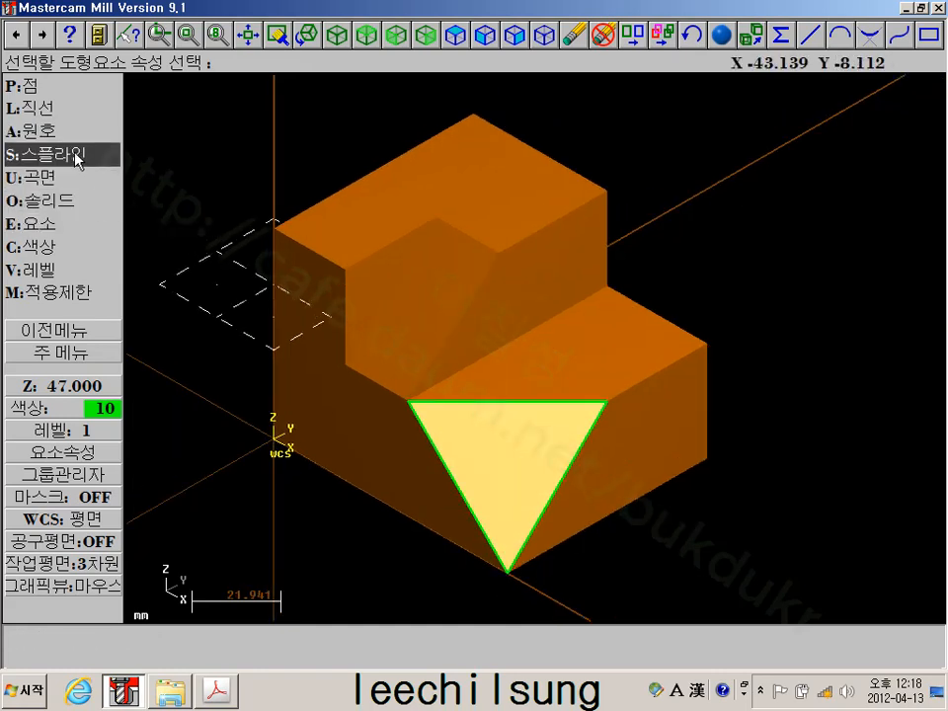
{"action": "left_click", "coordinate": [62, 109]}
{"action": "scroll", "coordinate": [306, 322], "scroll_direction": "down", "scroll_amount": 1}
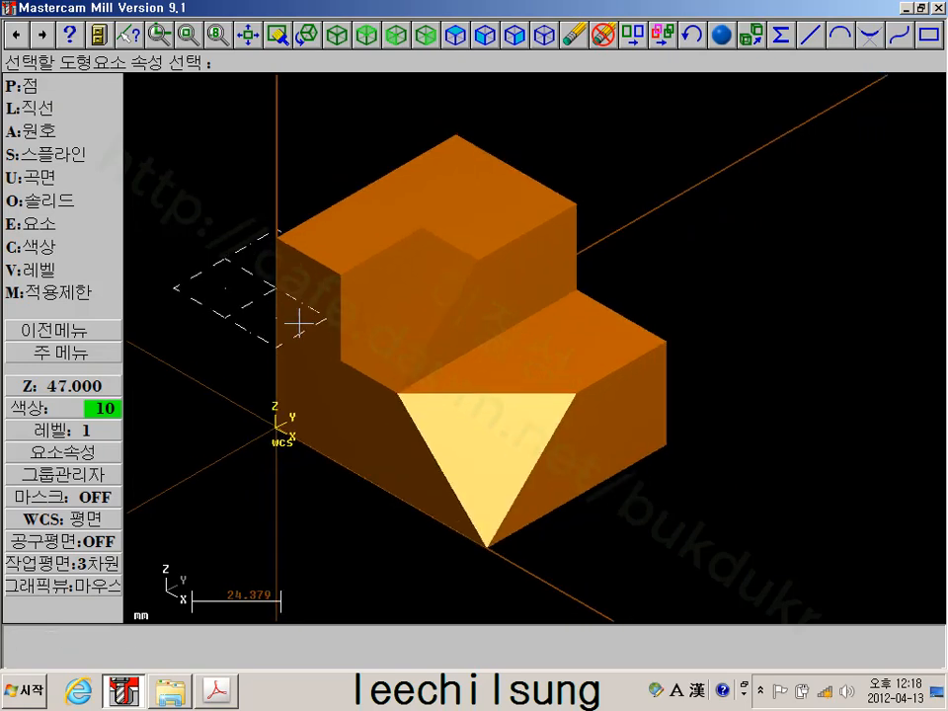
Set the construction plane to front and take its Z depth from the block's origin corner
{"action": "left_click", "coordinate": [94, 349]}
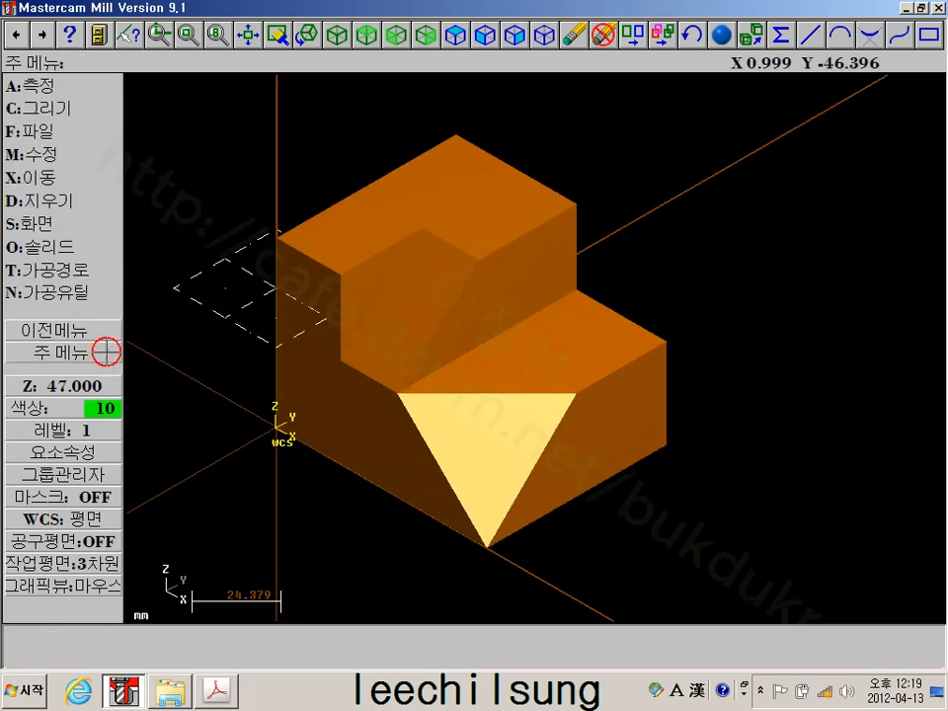
{"action": "scroll", "coordinate": [454, 492], "scroll_direction": "down", "scroll_amount": 1}
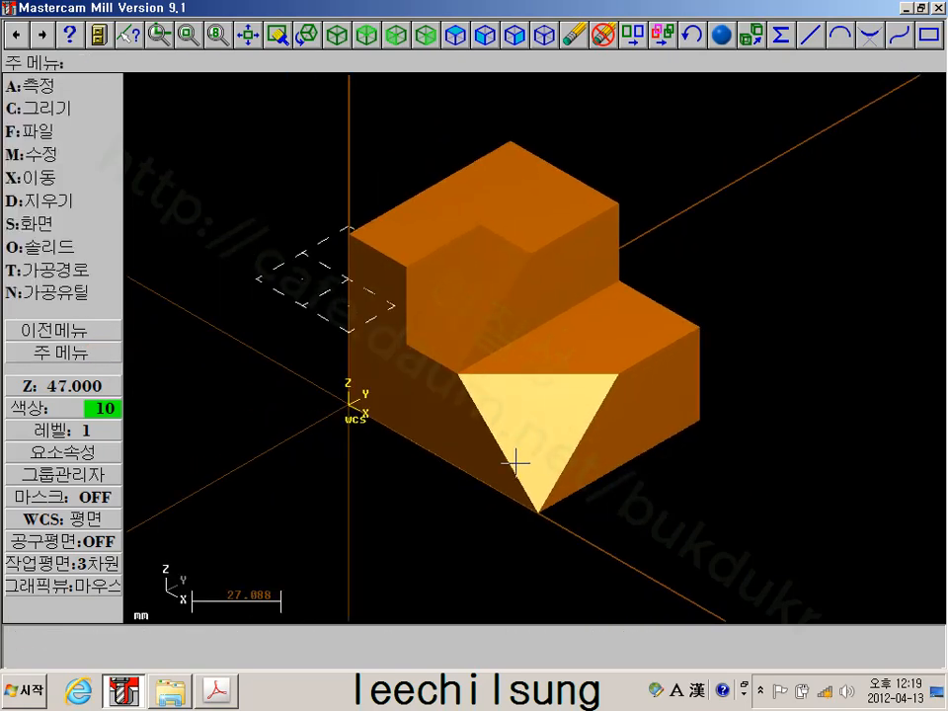
{"action": "left_click", "coordinate": [47, 355]}
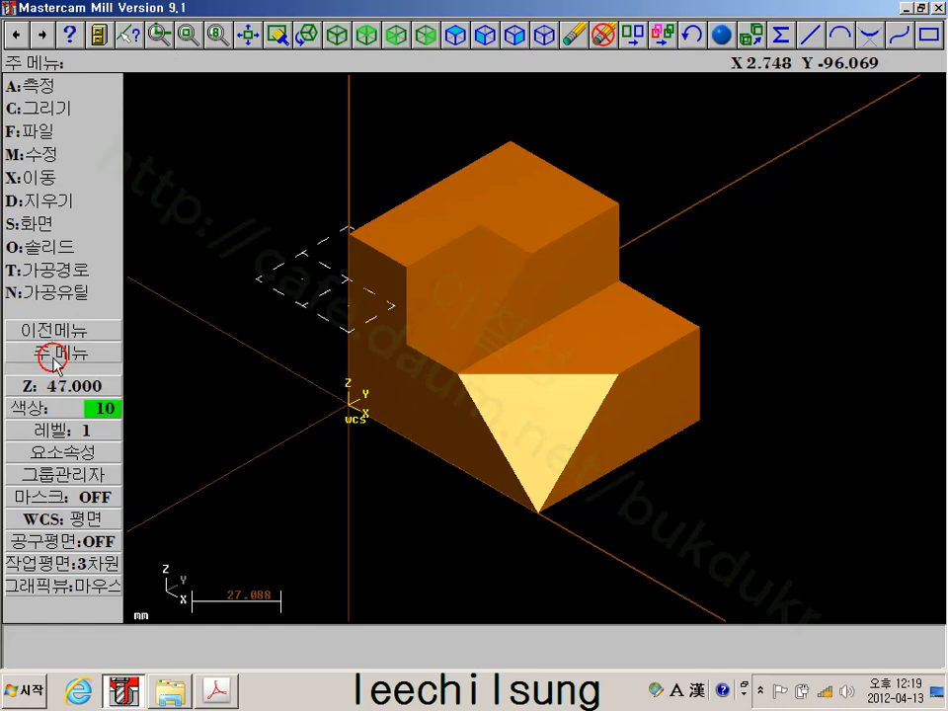
{"action": "scroll", "coordinate": [537, 361], "scroll_direction": "up", "scroll_amount": 1}
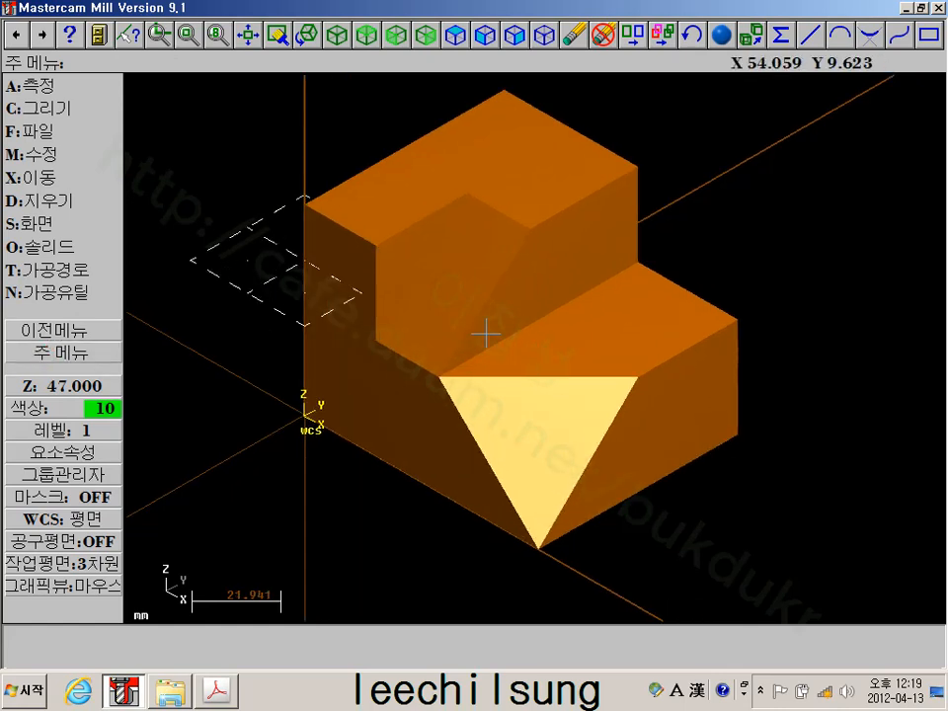
{"action": "left_click", "coordinate": [87, 362]}
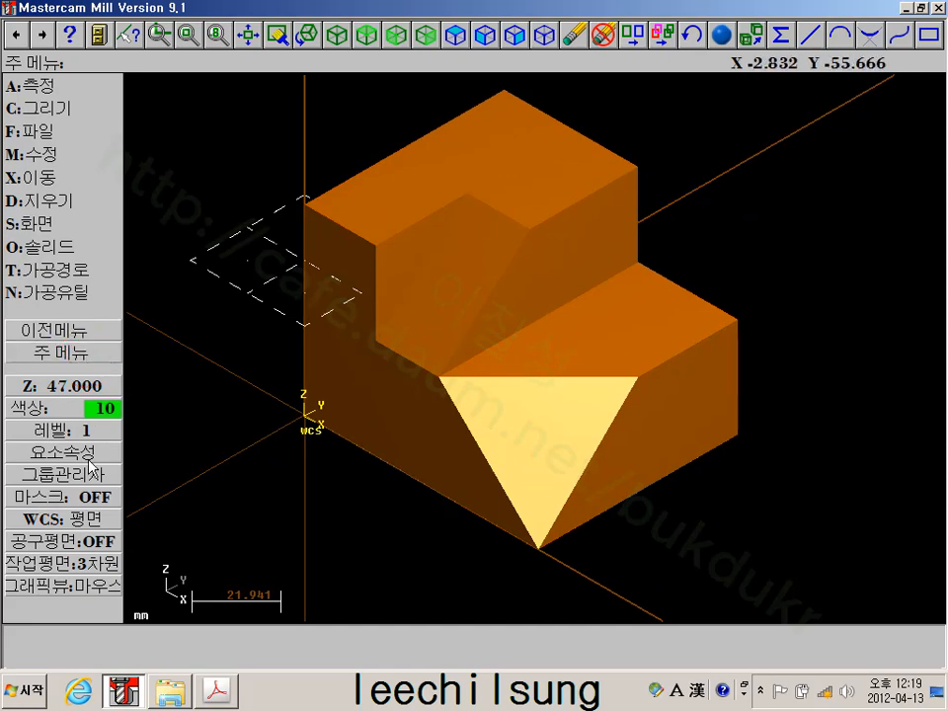
{"action": "left_click", "coordinate": [58, 568]}
{"action": "left_click", "coordinate": [41, 134]}
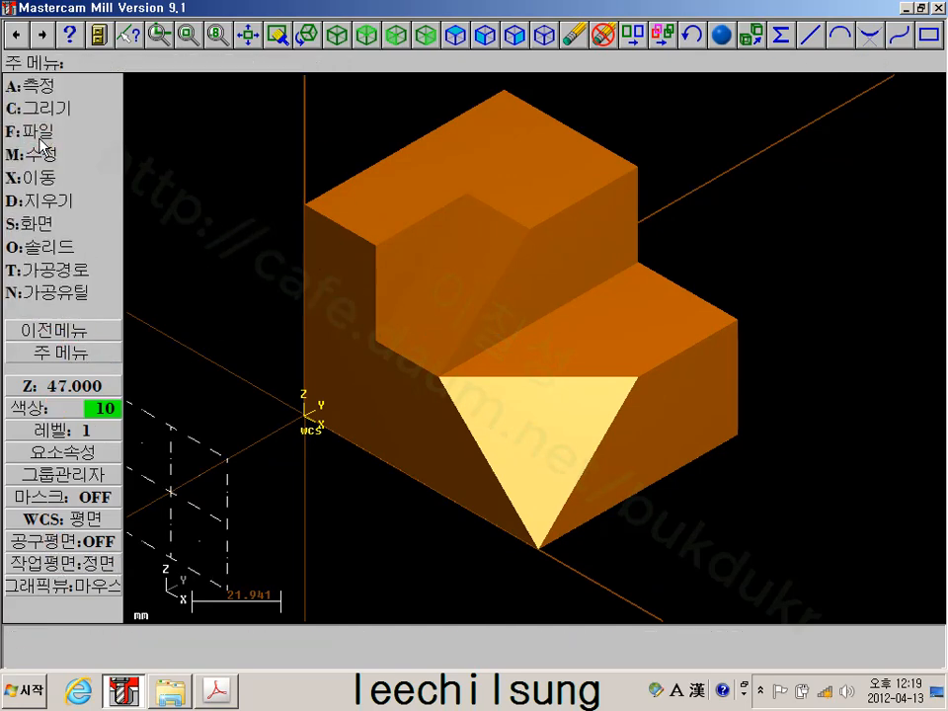
{"action": "left_click", "coordinate": [84, 385]}
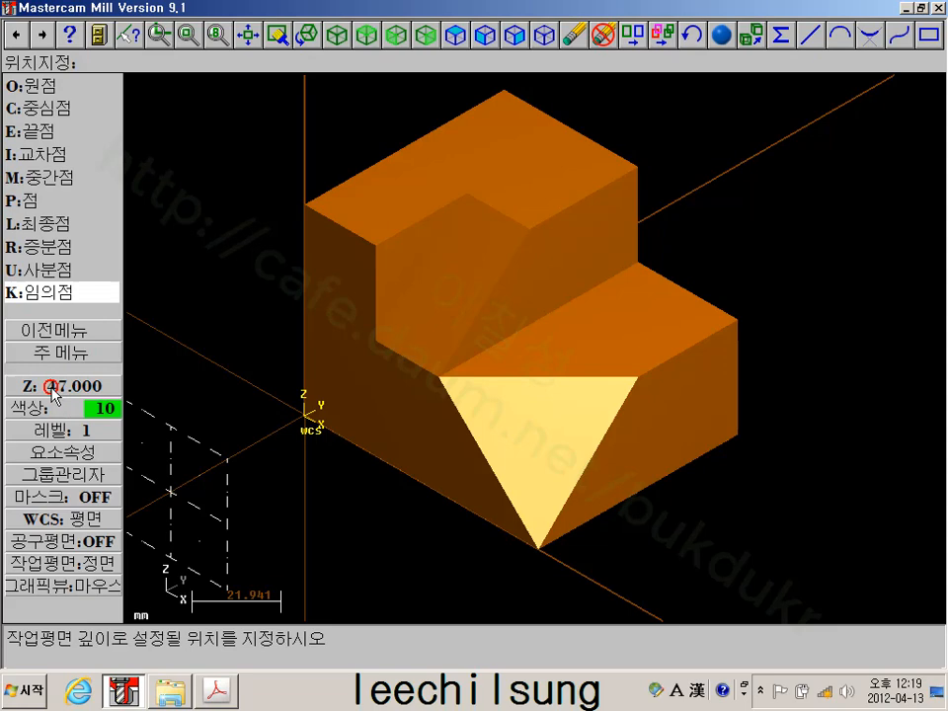
{"action": "left_click", "coordinate": [309, 415]}
Dimension the block's full height along the vertical edge at the origin, placing the dimension outside the front face
{"action": "left_click", "coordinate": [70, 111]}
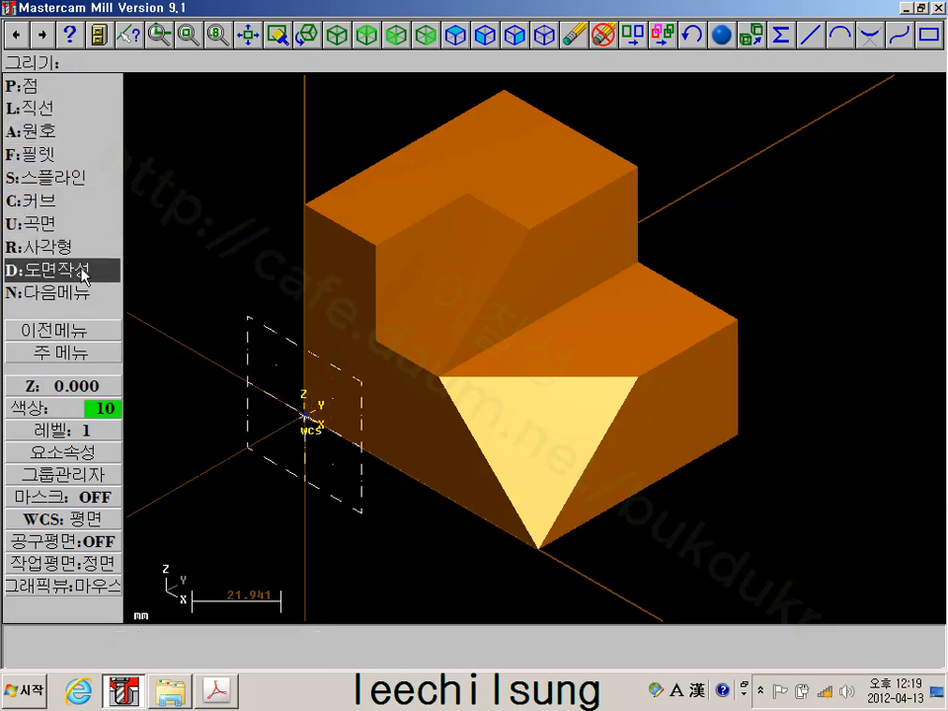
{"action": "left_click", "coordinate": [99, 268]}
{"action": "left_click", "coordinate": [71, 135]}
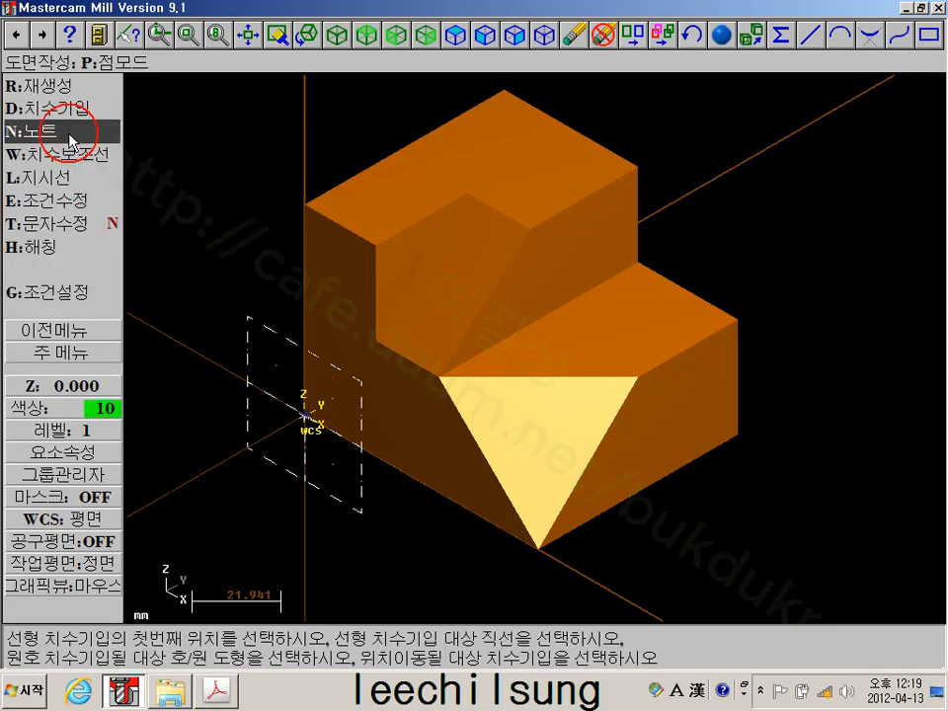
{"action": "left_click", "coordinate": [304, 205]}
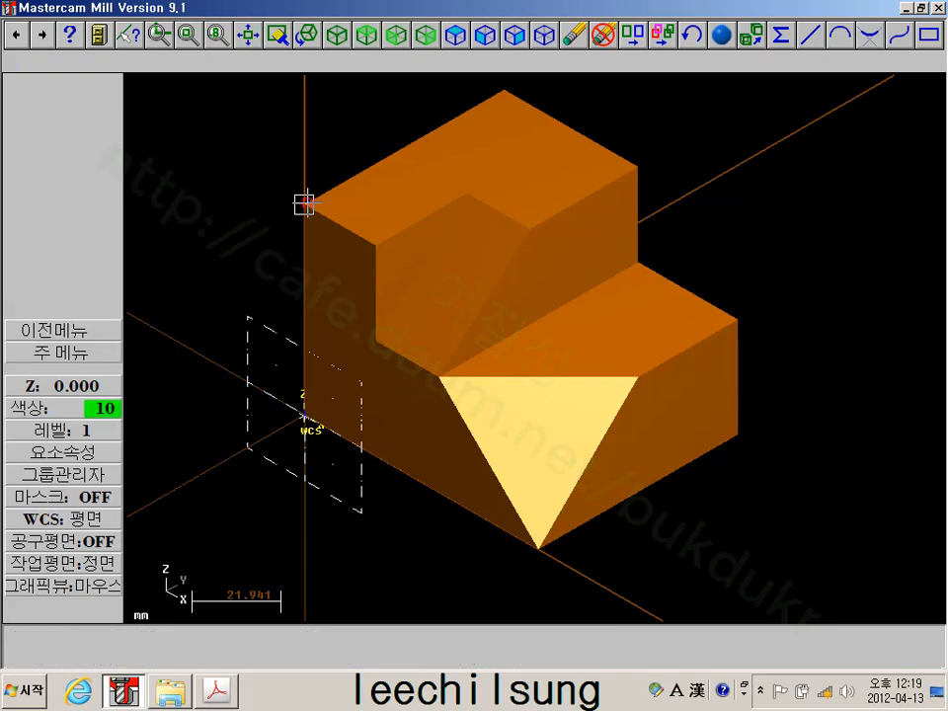
{"action": "left_click", "coordinate": [304, 415]}
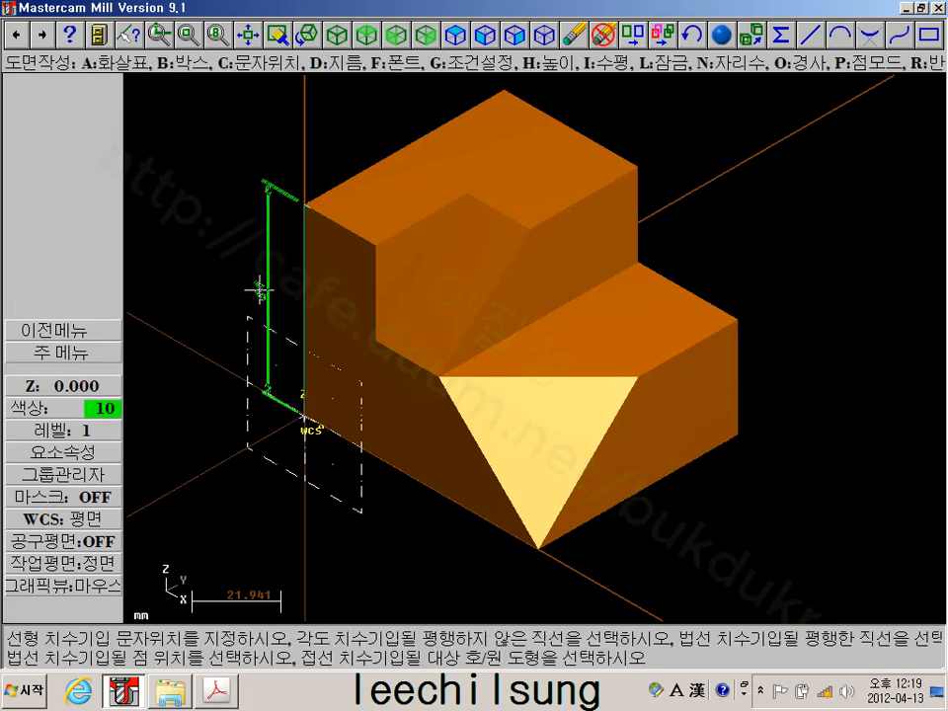
{"action": "key", "text": "Escape"}
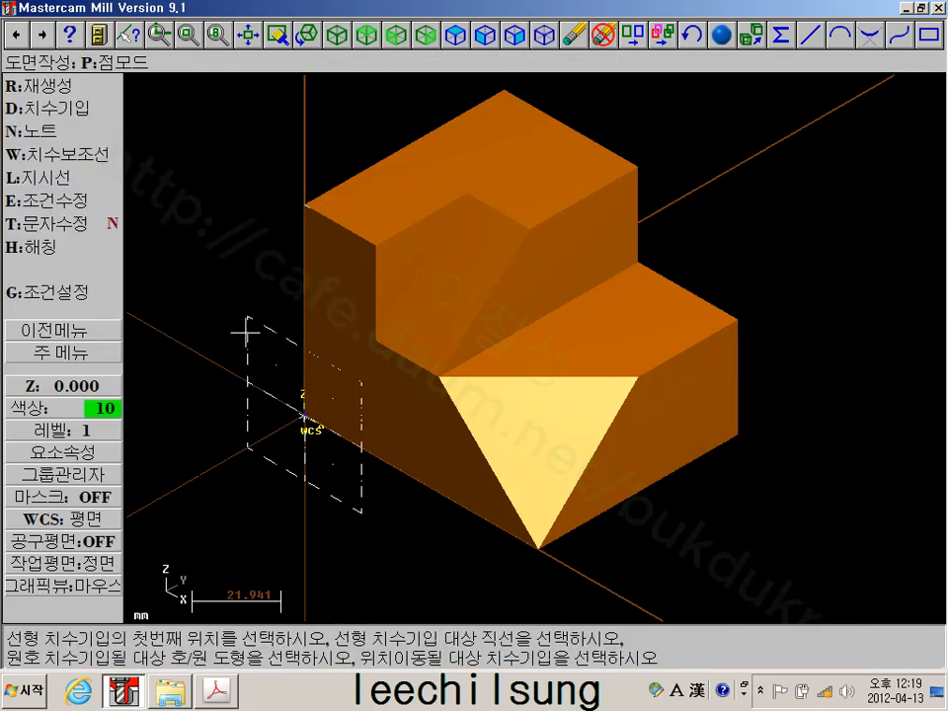
{"action": "scroll", "coordinate": [245, 328], "scroll_direction": "down", "scroll_amount": 2}
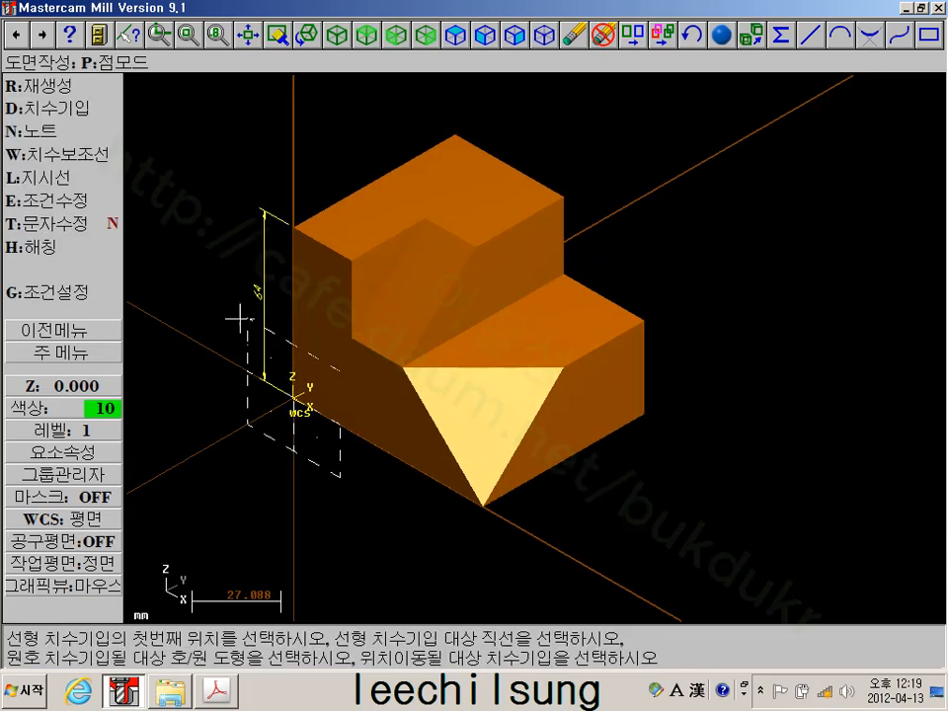
{"action": "scroll", "coordinate": [235, 314], "scroll_direction": "up", "scroll_amount": 4}
{"action": "scroll", "coordinate": [251, 370], "scroll_direction": "up", "scroll_amount": 3}
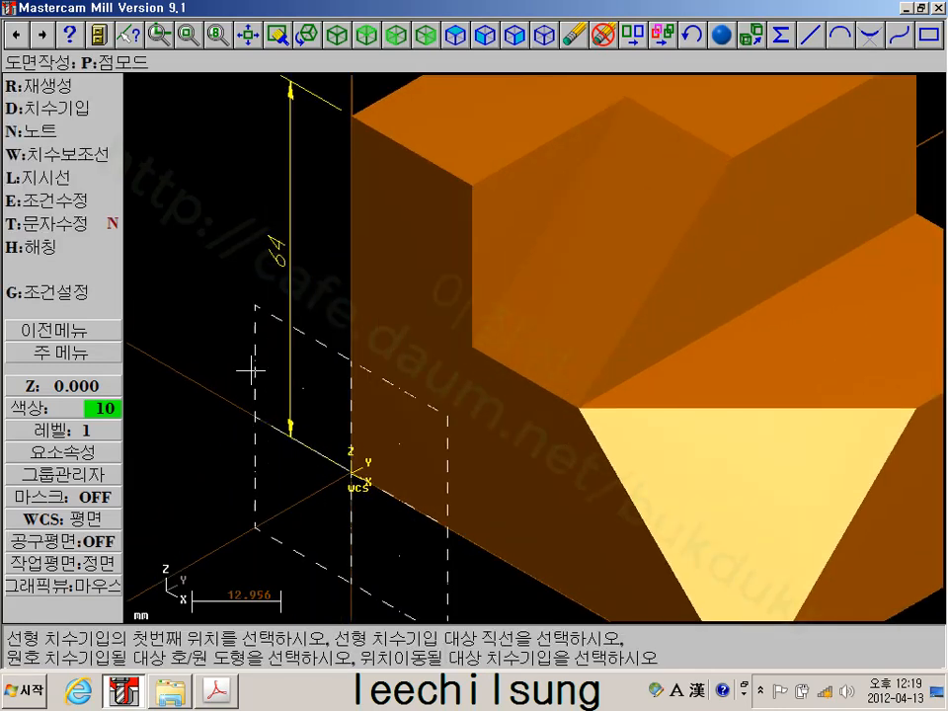
{"action": "scroll", "coordinate": [251, 370], "scroll_direction": "down", "scroll_amount": 1}
{"action": "key", "text": "p"}
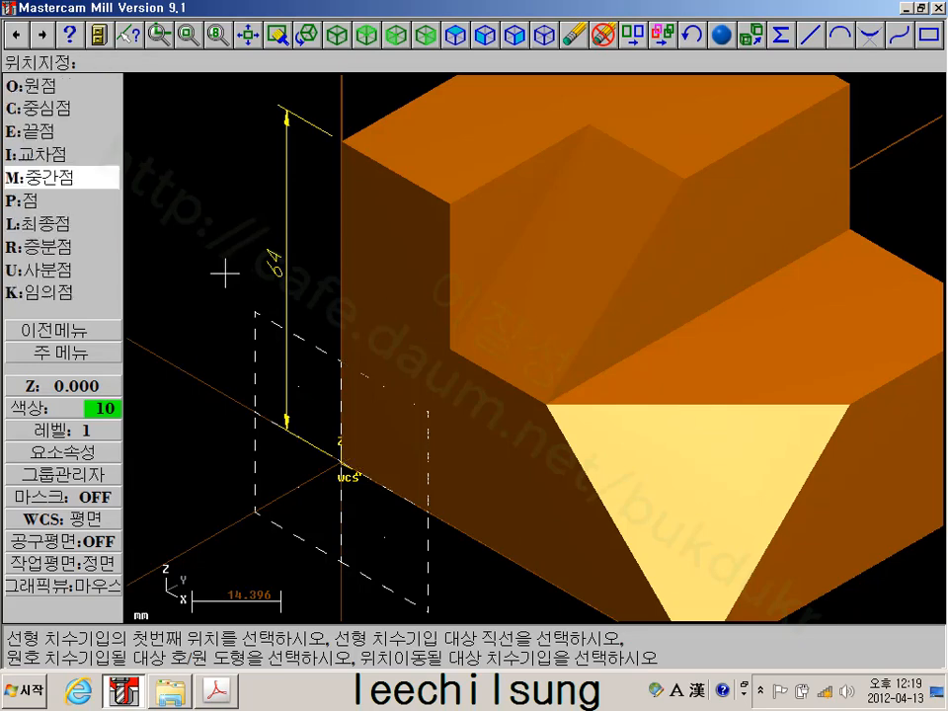
{"action": "left_click", "coordinate": [94, 180]}
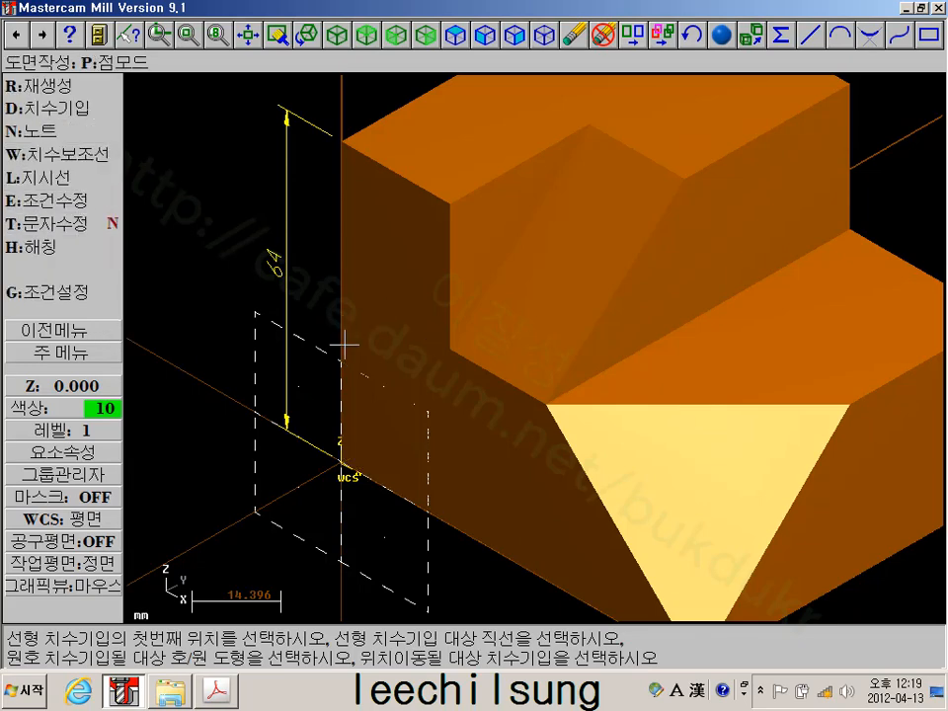
{"action": "key", "text": "p"}
{"action": "left_click", "coordinate": [448, 347]}
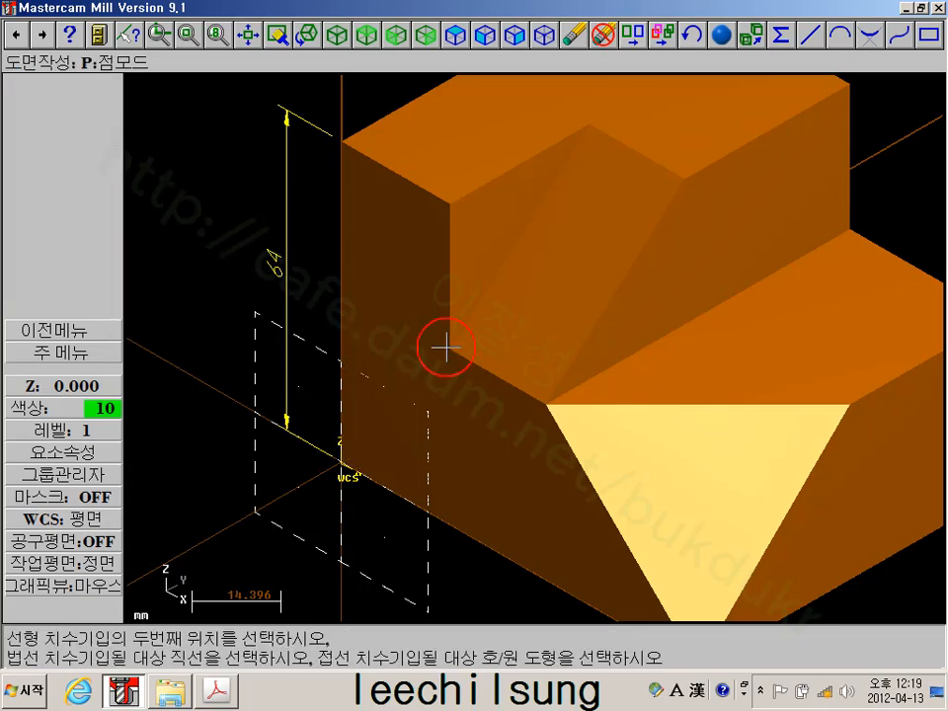
{"action": "key", "text": "p"}
{"action": "left_click", "coordinate": [338, 301]}
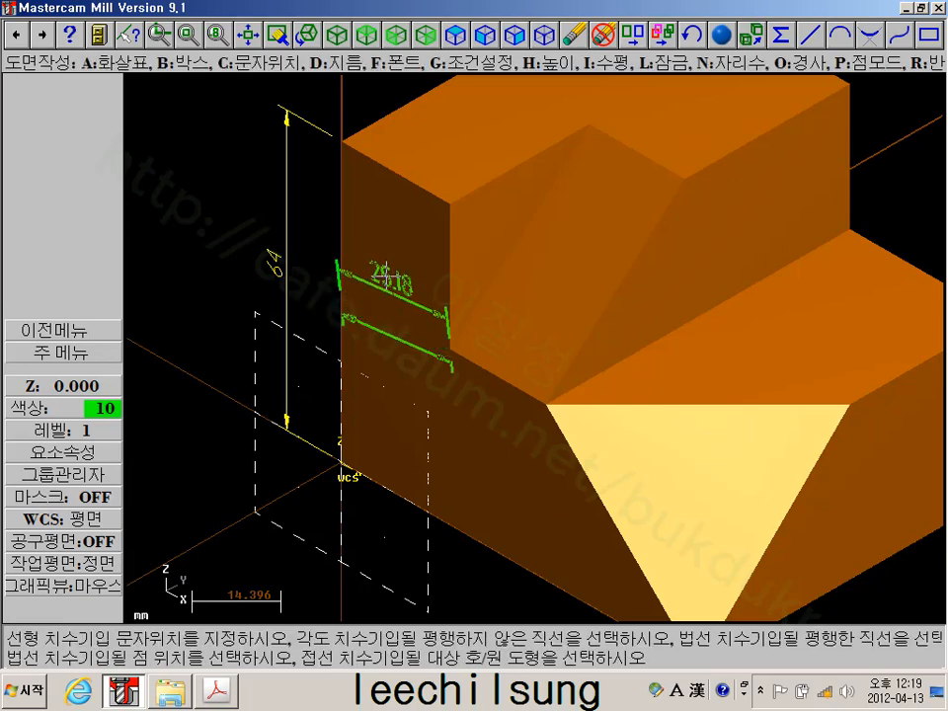
{"action": "key", "text": "Escape"}
{"action": "scroll", "coordinate": [393, 296], "scroll_direction": "down", "scroll_amount": 2}
{"action": "scroll", "coordinate": [395, 295], "scroll_direction": "up", "scroll_amount": 3}
{"action": "scroll", "coordinate": [368, 334], "scroll_direction": "up", "scroll_amount": 4}
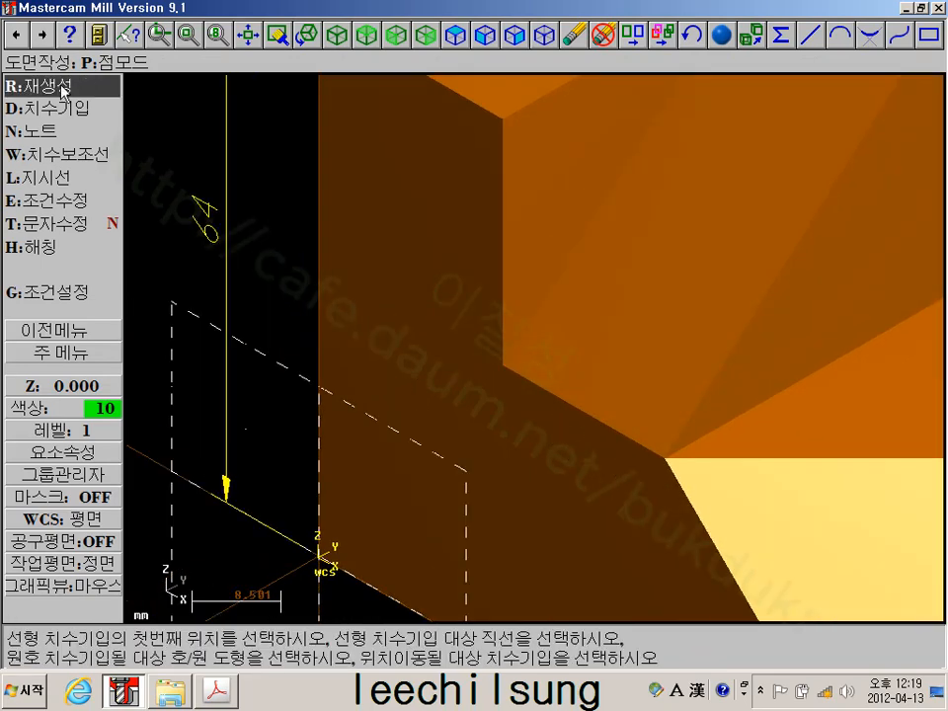
{"action": "scroll", "coordinate": [471, 322], "scroll_direction": "up", "scroll_amount": 2}
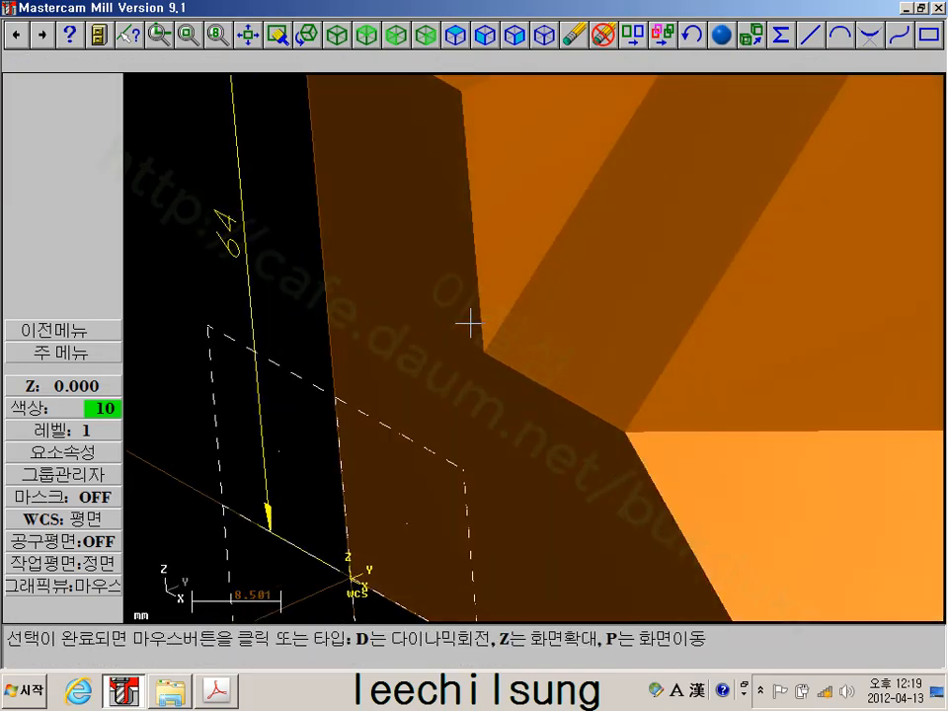
{"action": "scroll", "coordinate": [491, 311], "scroll_direction": "up", "scroll_amount": 2}
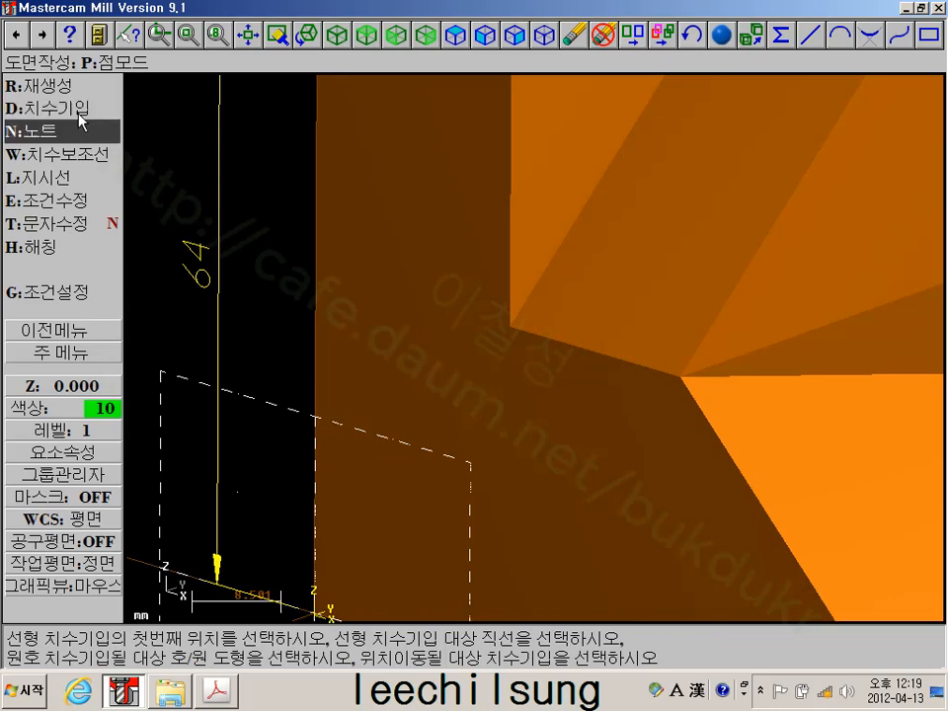
{"action": "key", "text": "p"}
{"action": "left_click", "coordinate": [508, 325]}
{"action": "key", "text": "p"}
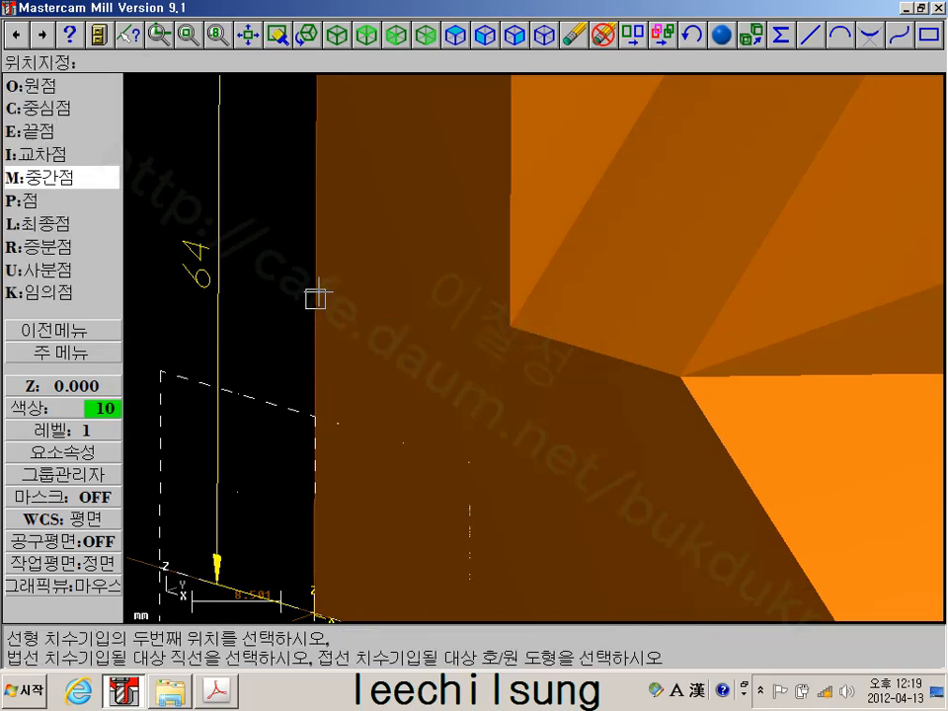
{"action": "left_click", "coordinate": [315, 299]}
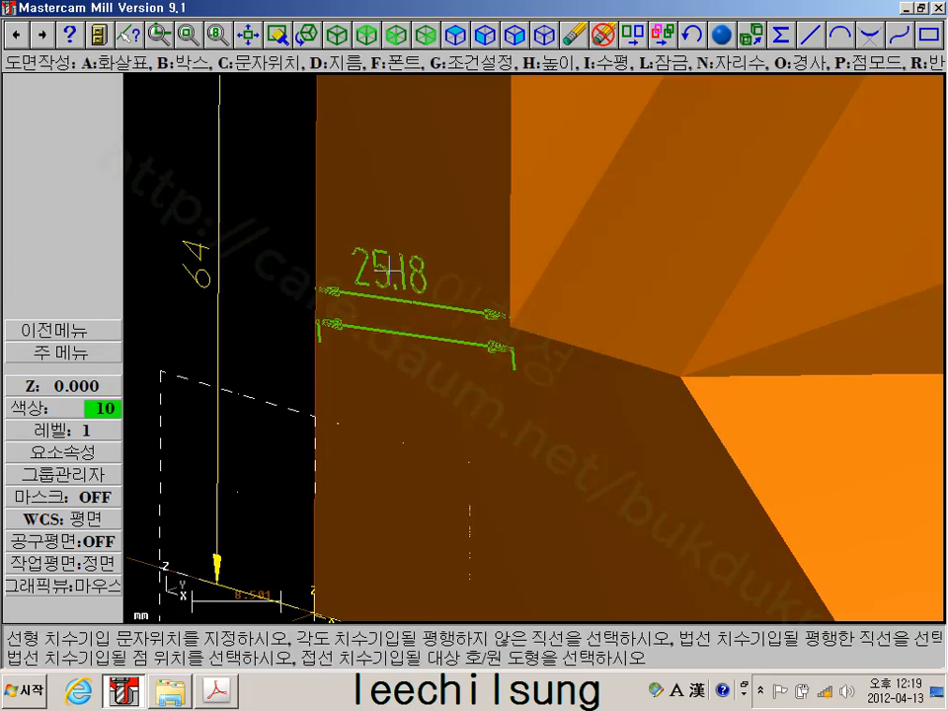
{"action": "left_click", "coordinate": [393, 266]}
With the solid in wireframe, add a horizontal dimension from the step's inner corner to the origin's vertical edge, placing it above that corner
{"action": "scroll", "coordinate": [429, 302], "scroll_direction": "down", "scroll_amount": 3}
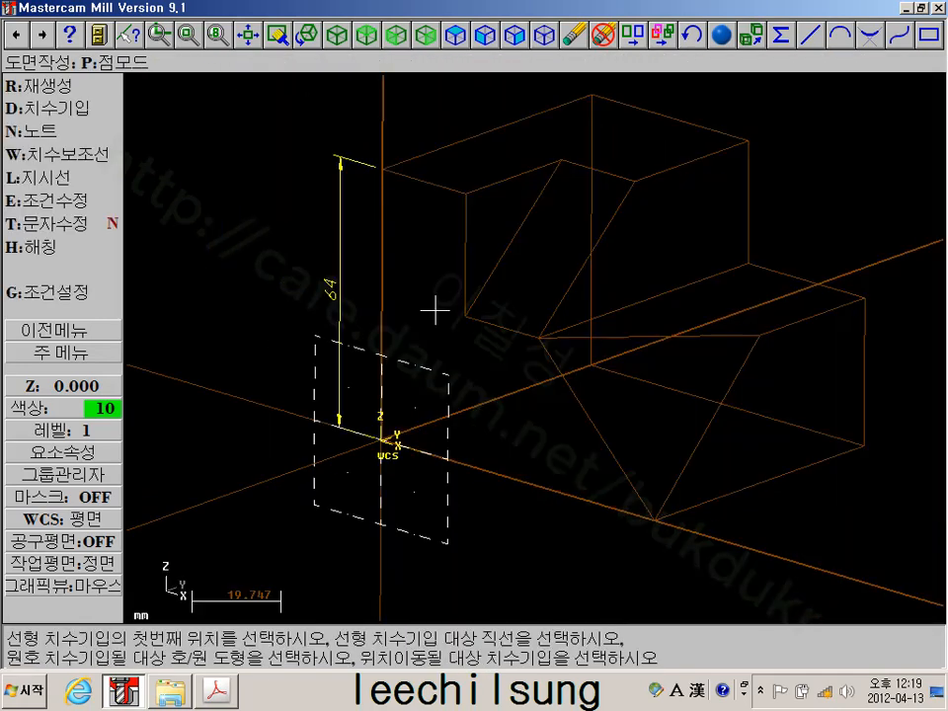
{"action": "scroll", "coordinate": [431, 314], "scroll_direction": "up", "scroll_amount": 1}
{"action": "middle_click_drag", "start_coordinate": [423, 401], "coordinate": [461, 407]}
{"action": "scroll", "coordinate": [375, 243], "scroll_direction": "up", "scroll_amount": 2}
{"action": "scroll", "coordinate": [375, 245], "scroll_direction": "down", "scroll_amount": 1}
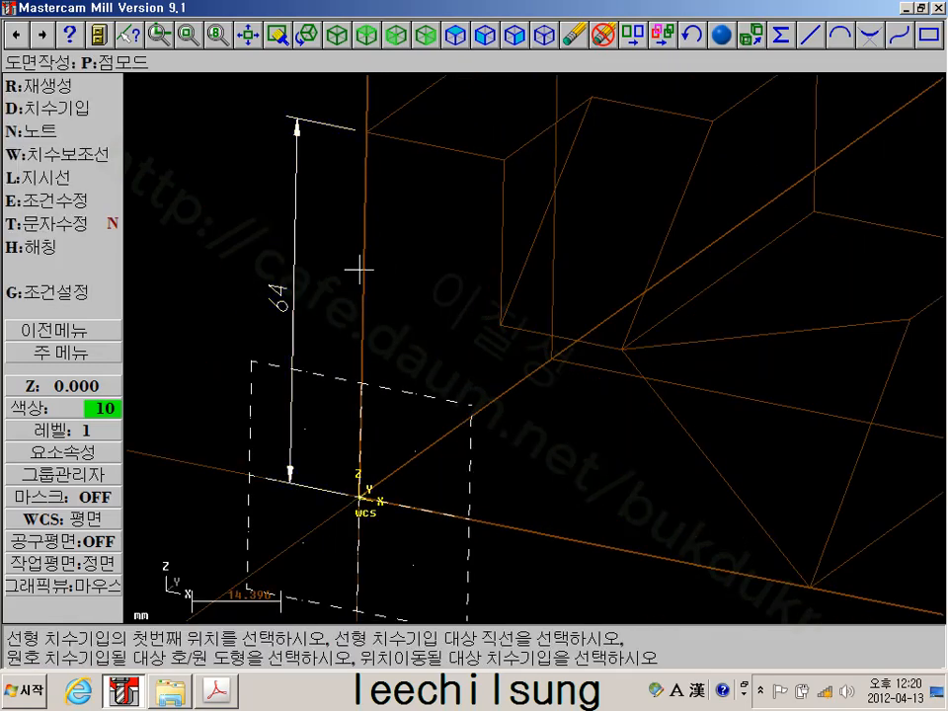
{"action": "left_click", "coordinate": [67, 119]}
{"action": "left_click", "coordinate": [64, 110]}
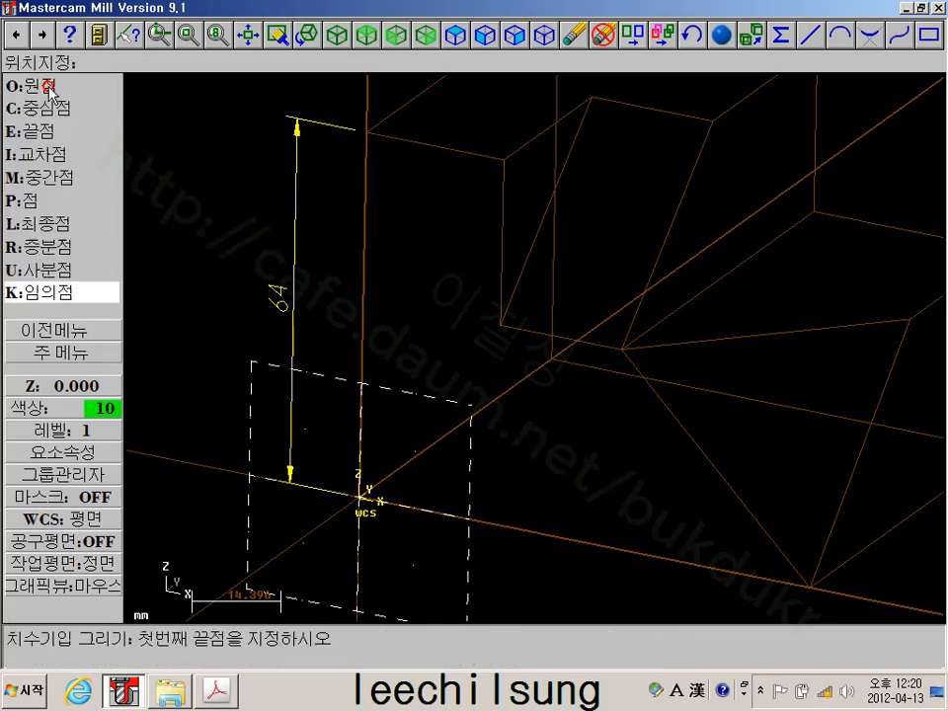
{"action": "left_click", "coordinate": [500, 325]}
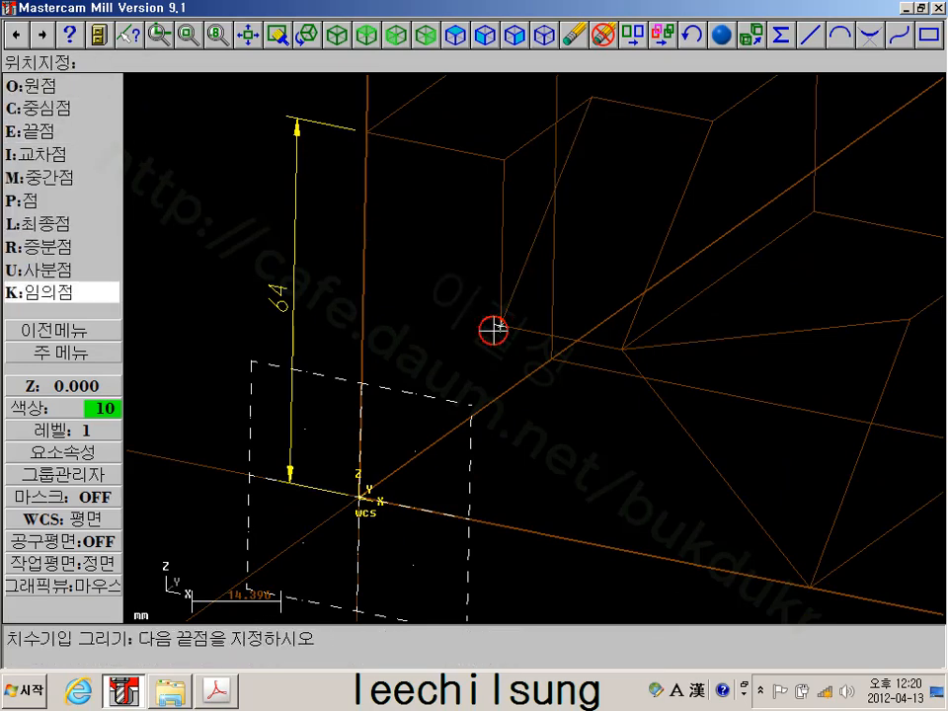
{"action": "left_click", "coordinate": [365, 316]}
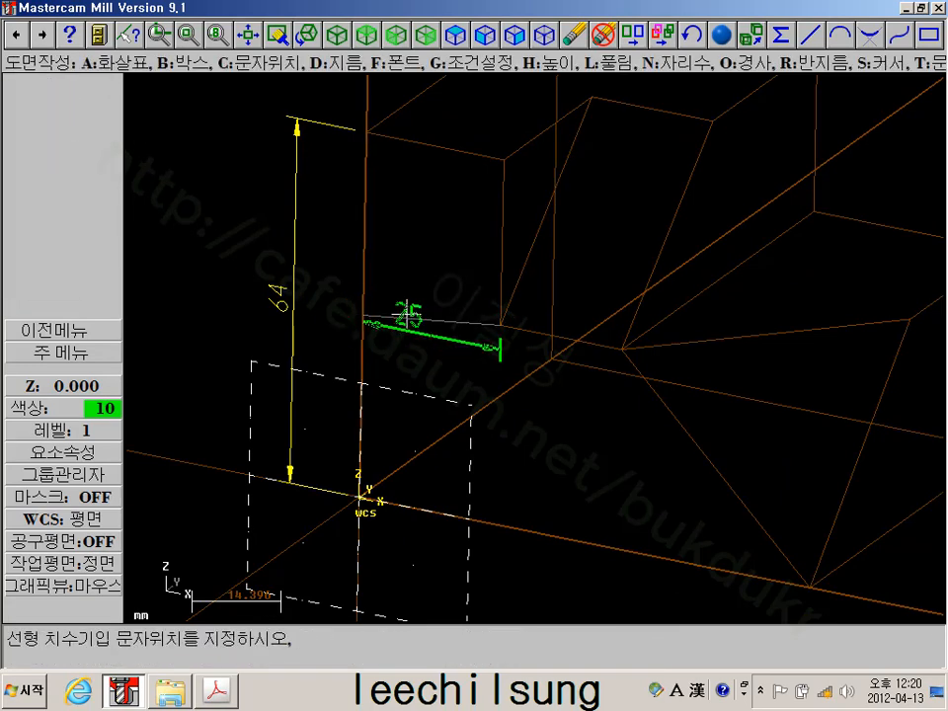
{"action": "left_click", "coordinate": [416, 256]}
Add a vertical dimension of the lower step's height between the midpoints of the step's front edge and the front base edge
{"action": "scroll", "coordinate": [592, 431], "scroll_direction": "down", "scroll_amount": 2}
{"action": "middle_click_drag", "start_coordinate": [601, 434], "coordinate": [497, 423]}
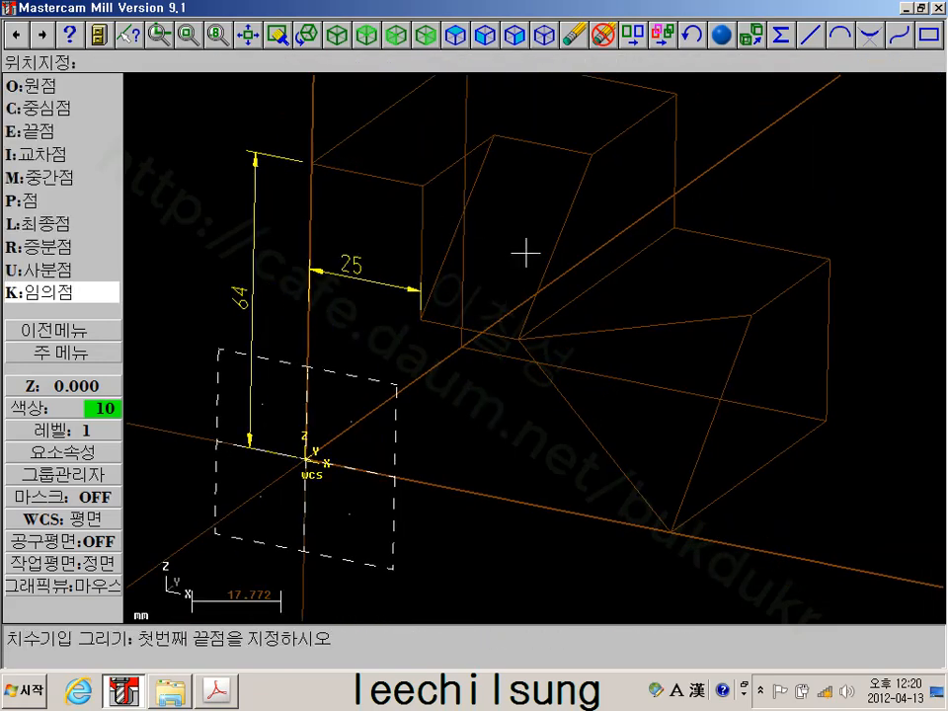
{"action": "key", "text": "m"}
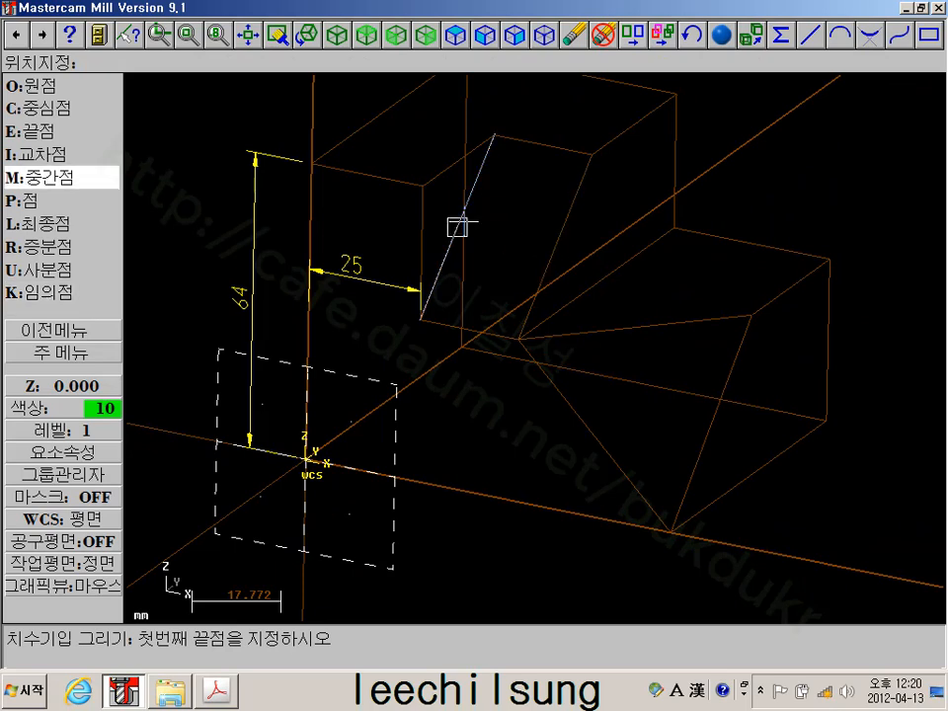
{"action": "key", "text": "k"}
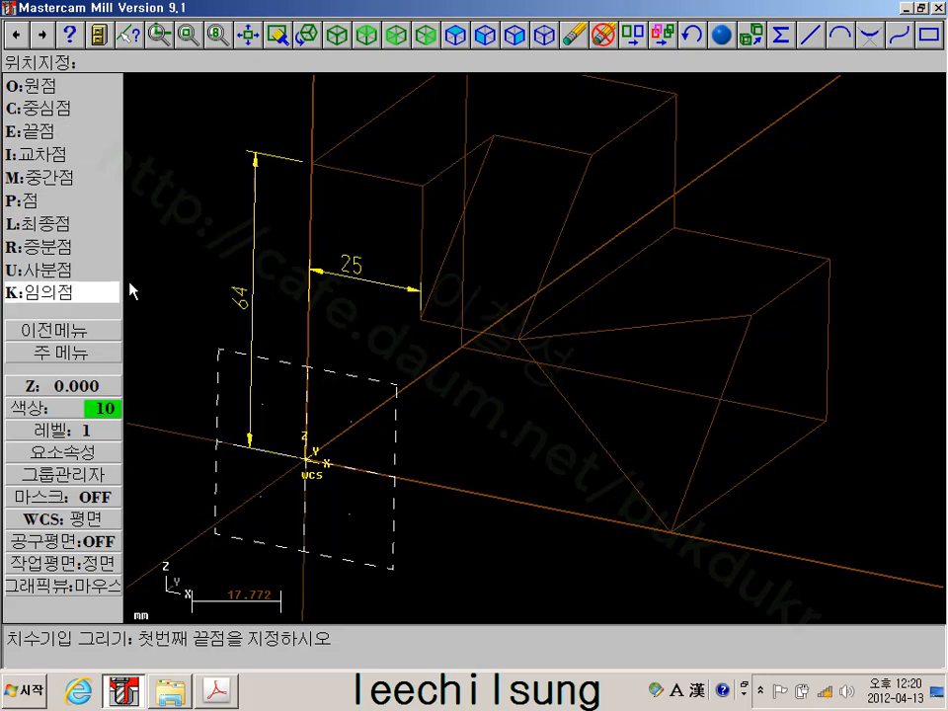
{"action": "left_click", "coordinate": [91, 335]}
{"action": "left_click", "coordinate": [78, 187]}
{"action": "key", "text": "m"}
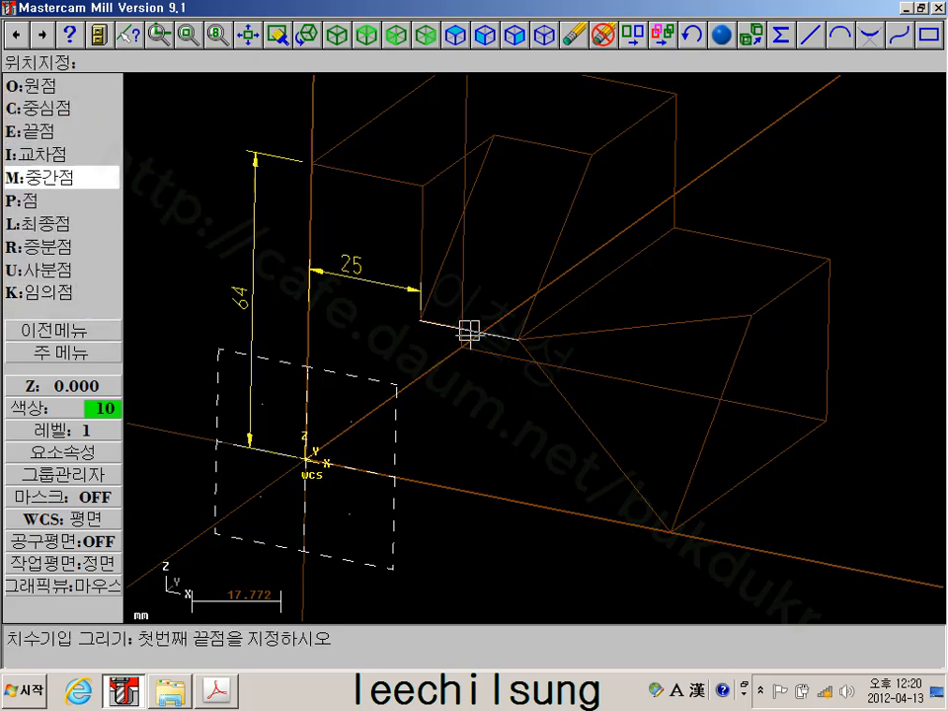
{"action": "left_click", "coordinate": [468, 328]}
{"action": "key", "text": "m"}
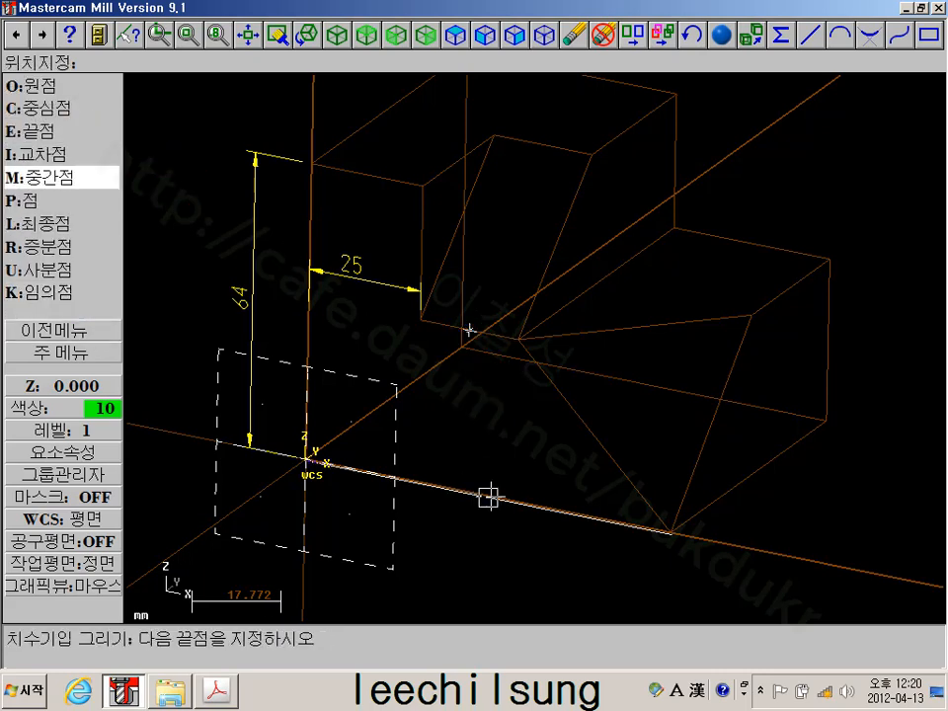
{"action": "left_click", "coordinate": [488, 495]}
{"action": "left_click", "coordinate": [436, 422]}
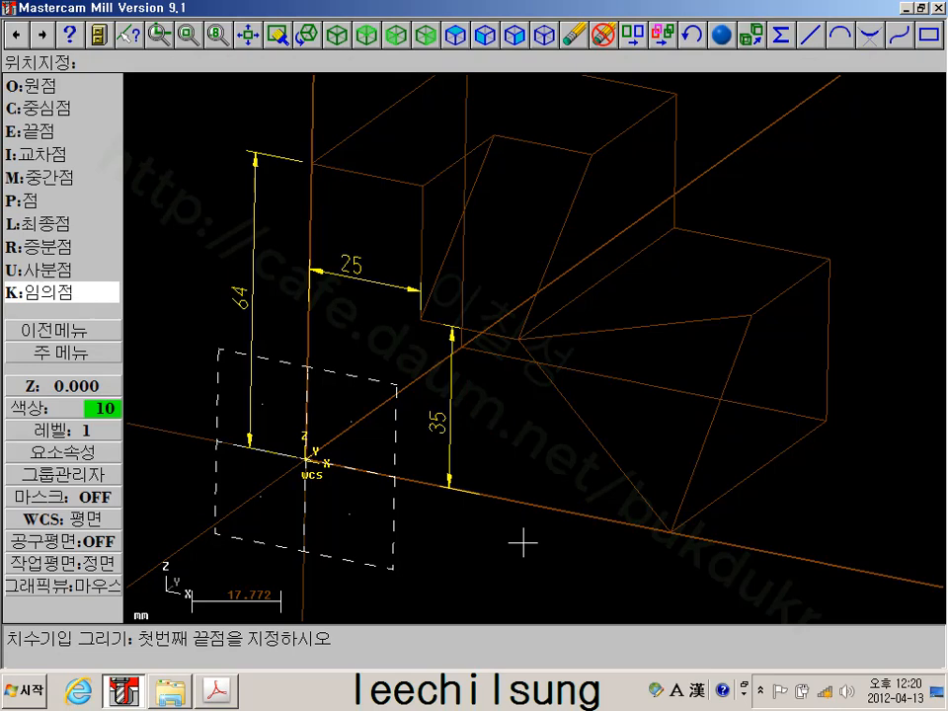
Return to the isometric view with the whole part centred and shade the solid again
{"action": "left_click", "coordinate": [336, 35]}
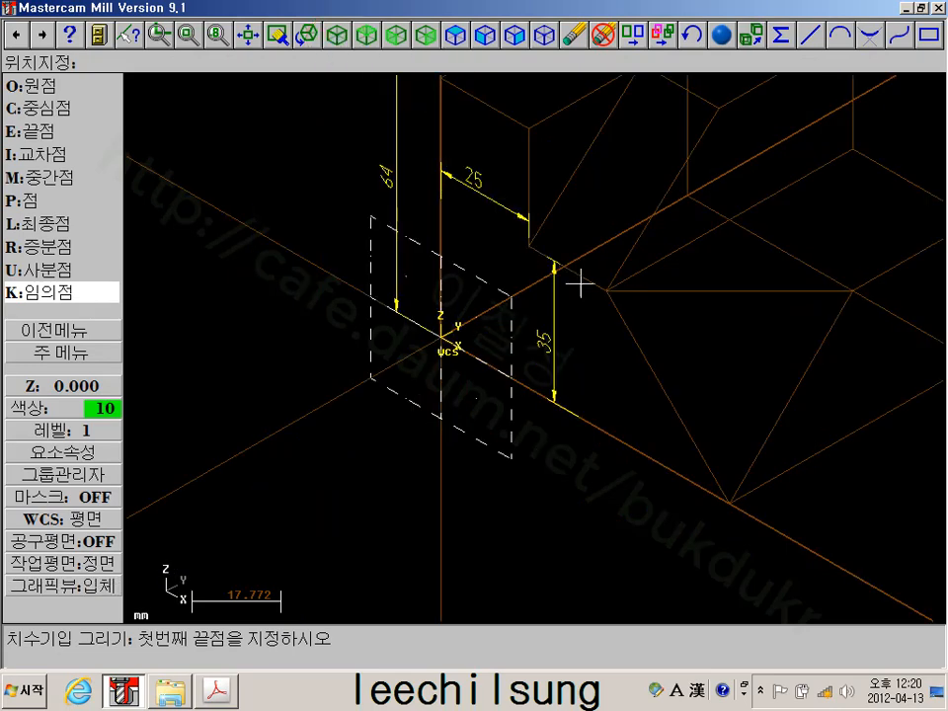
{"action": "middle_click_drag", "start_coordinate": [623, 280], "coordinate": [487, 377]}
{"action": "scroll", "coordinate": [468, 417], "scroll_direction": "down", "scroll_amount": 1}
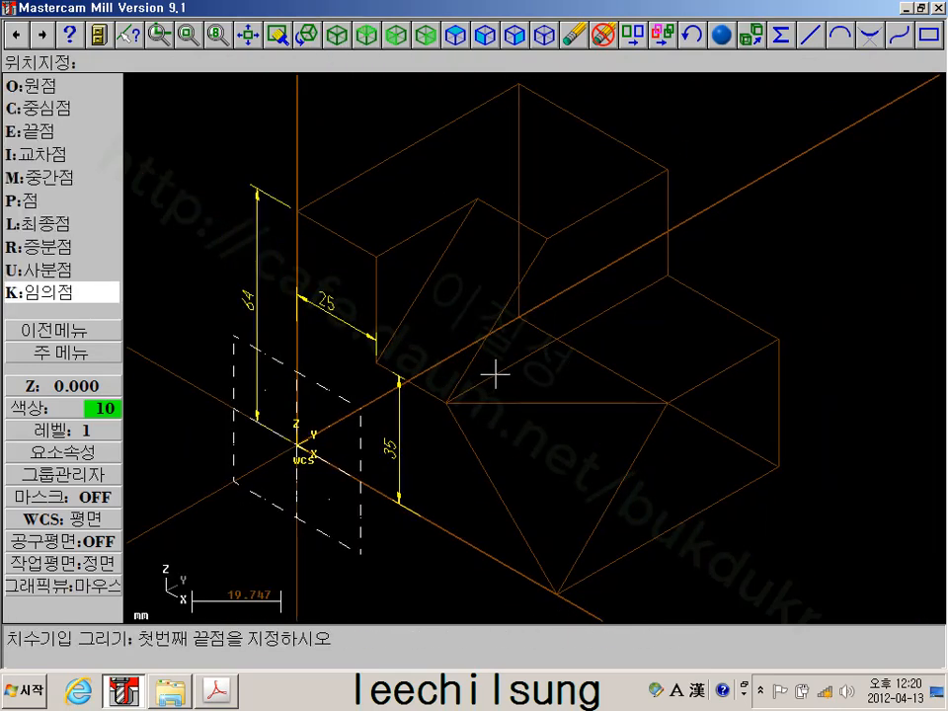
{"action": "key", "text": "alt+s"}
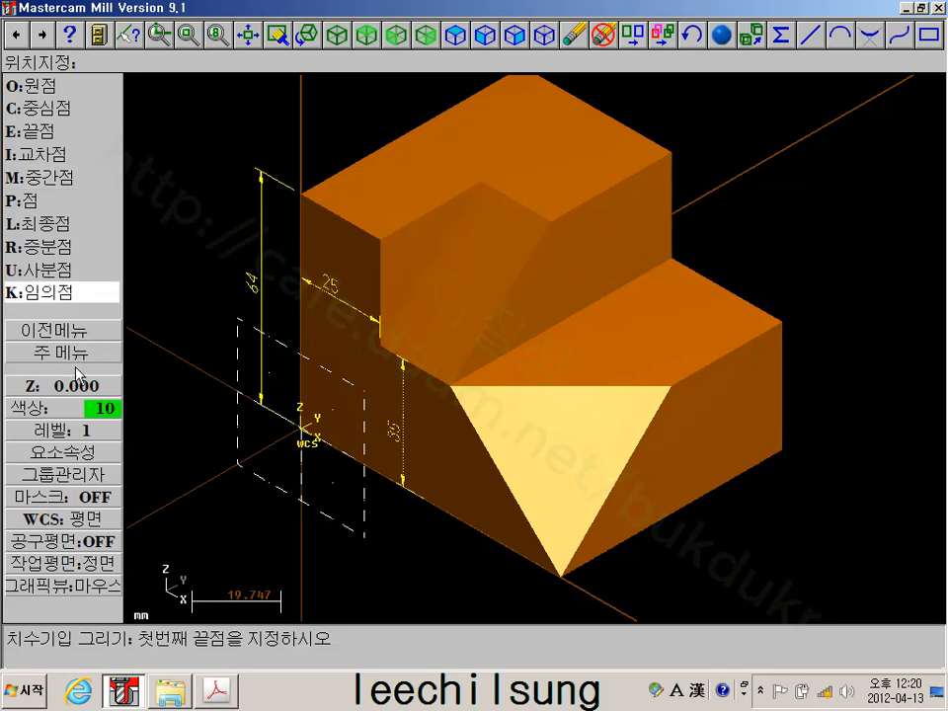
Set the construction plane from the slanted solid face, accept the proposed axis orientation, and use a Z depth of 25.935
{"action": "left_click", "coordinate": [49, 561]}
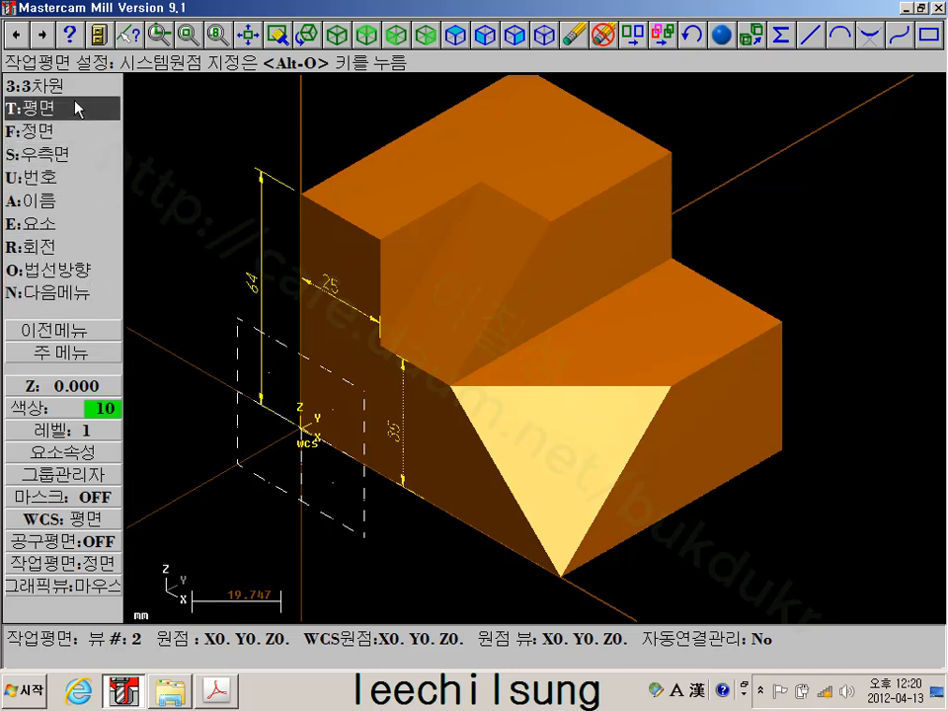
{"action": "left_click", "coordinate": [72, 292]}
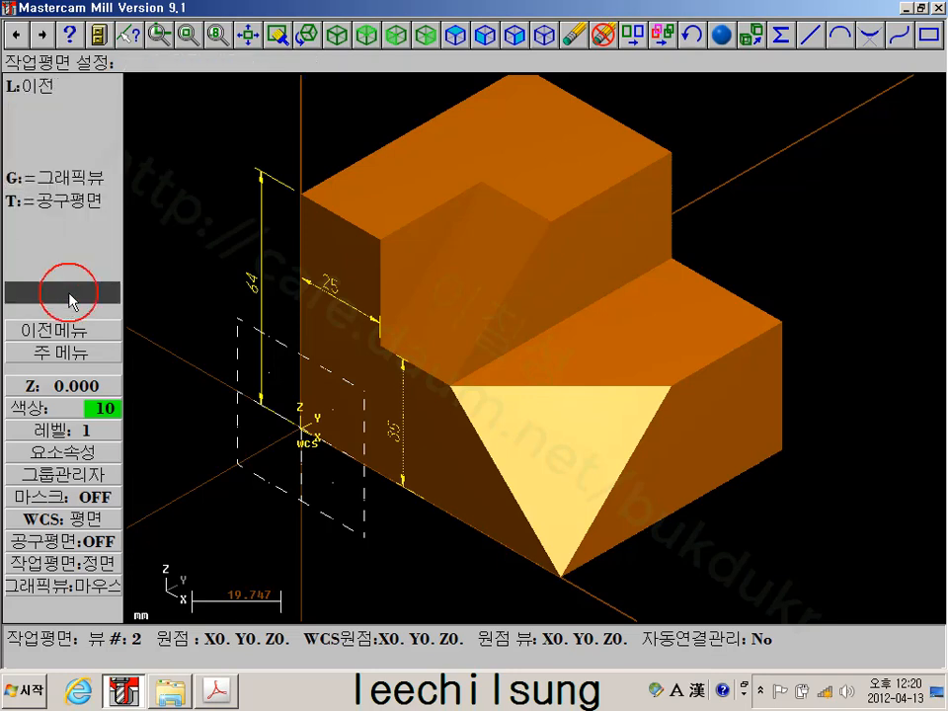
{"action": "left_click", "coordinate": [64, 334]}
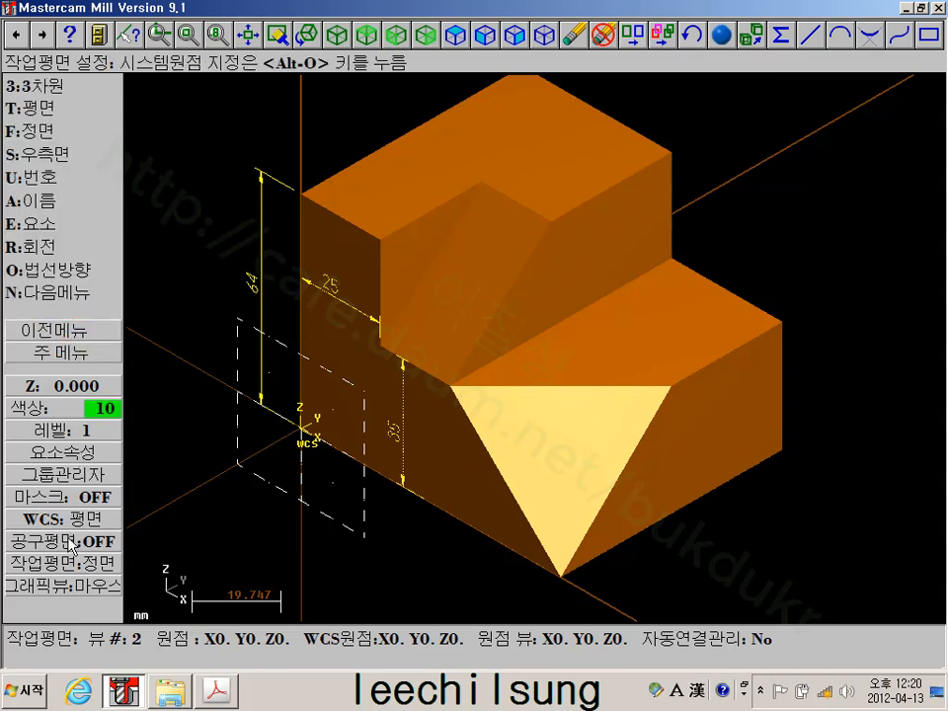
{"action": "left_click", "coordinate": [67, 225]}
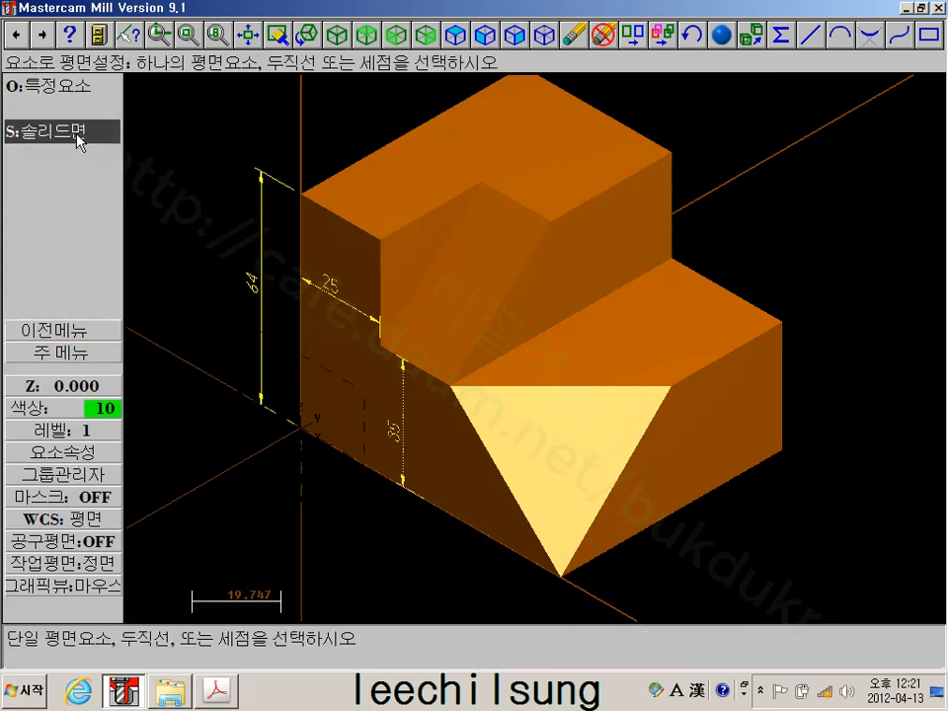
{"action": "left_click", "coordinate": [75, 134]}
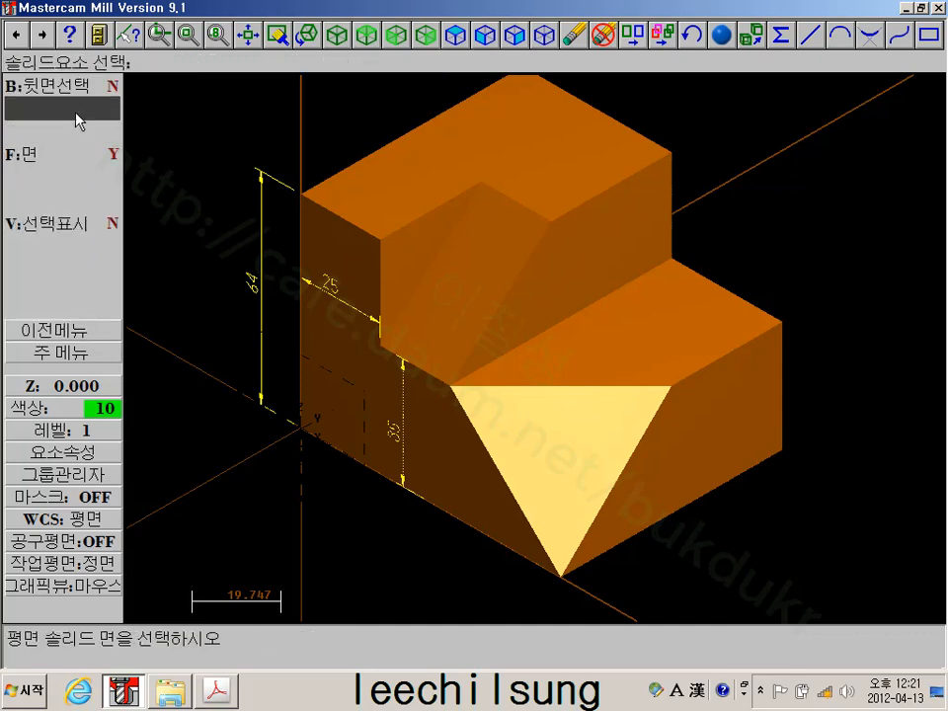
{"action": "left_click", "coordinate": [483, 278]}
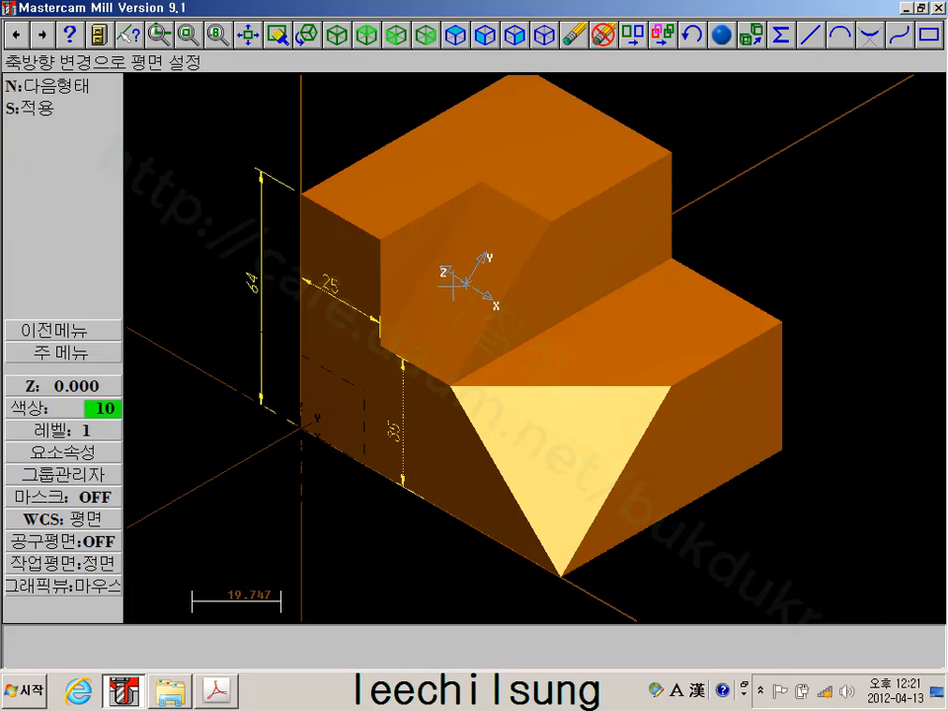
{"action": "left_click", "coordinate": [54, 107]}
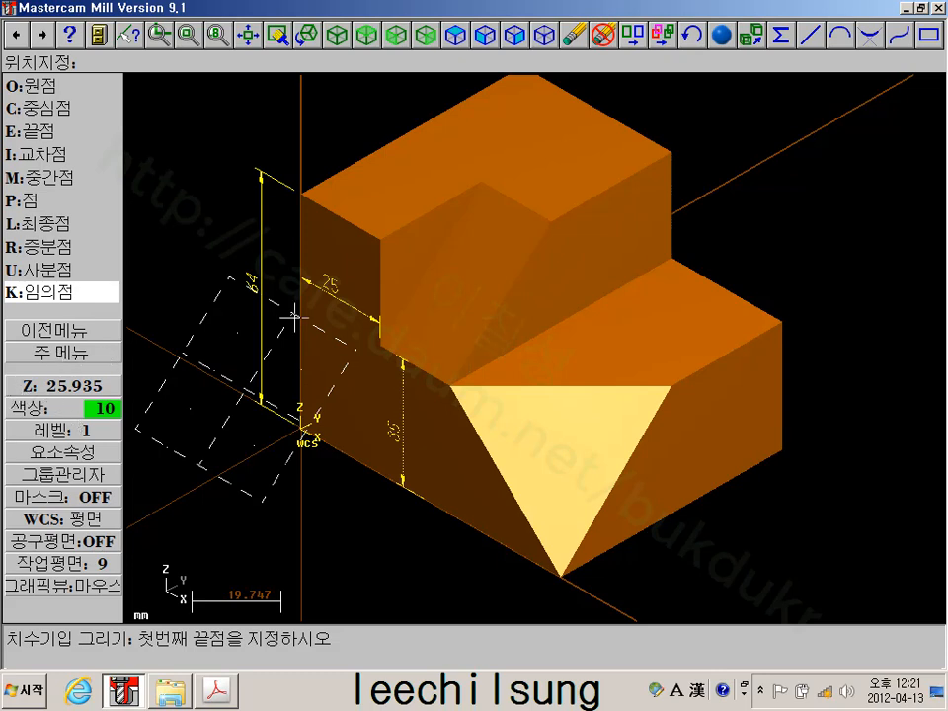
Dimension the slanted face's width between the midpoints of its two sloping edges, placing the text on the face
{"action": "key", "text": "m"}
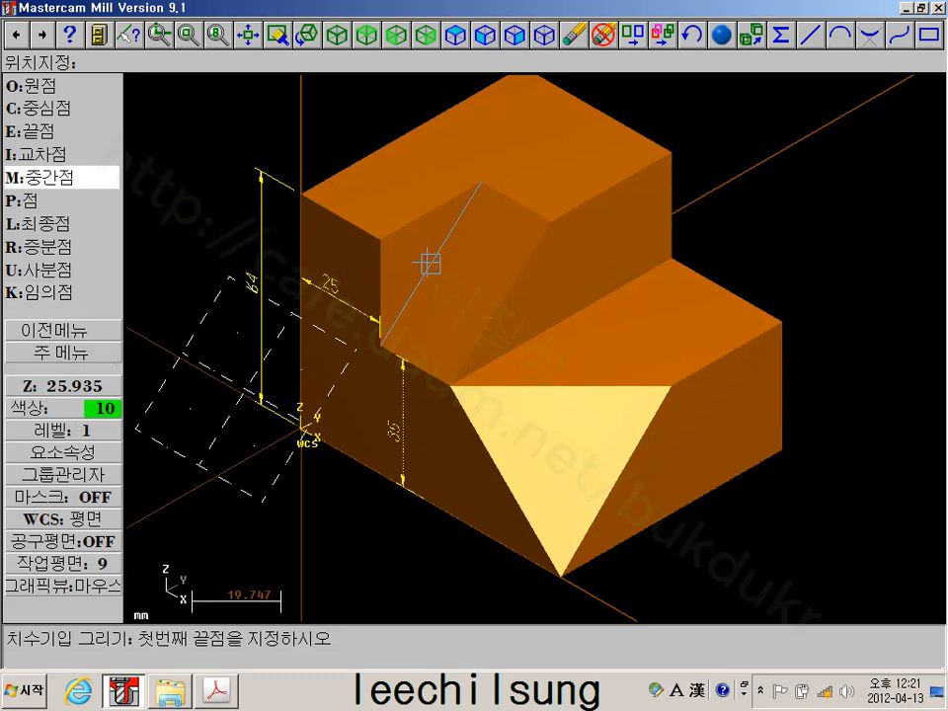
{"action": "left_click", "coordinate": [430, 262]}
{"action": "key", "text": "m"}
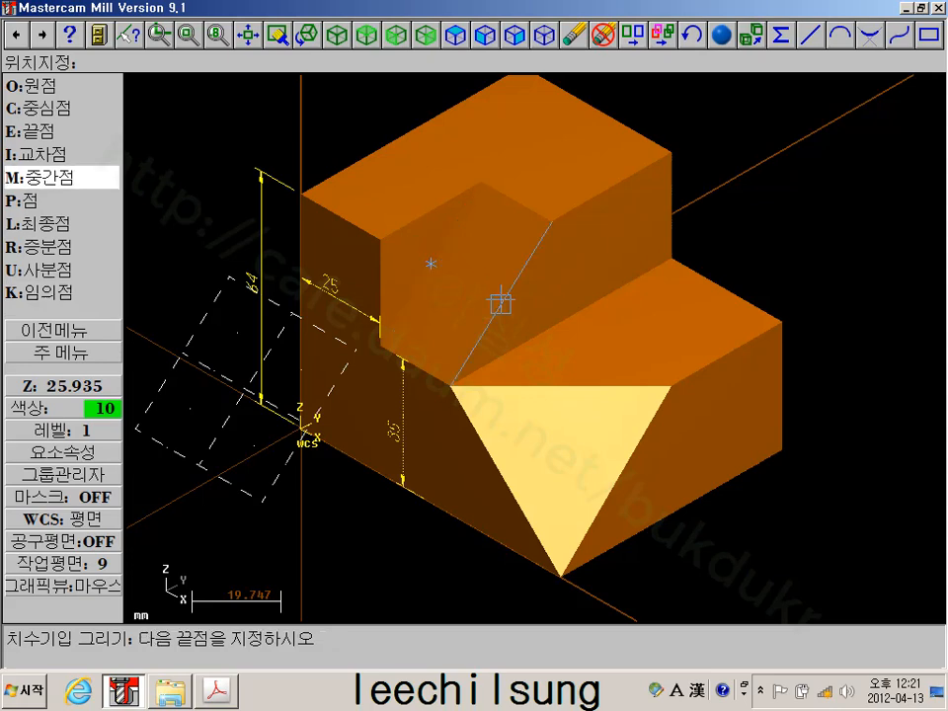
{"action": "left_click", "coordinate": [499, 298]}
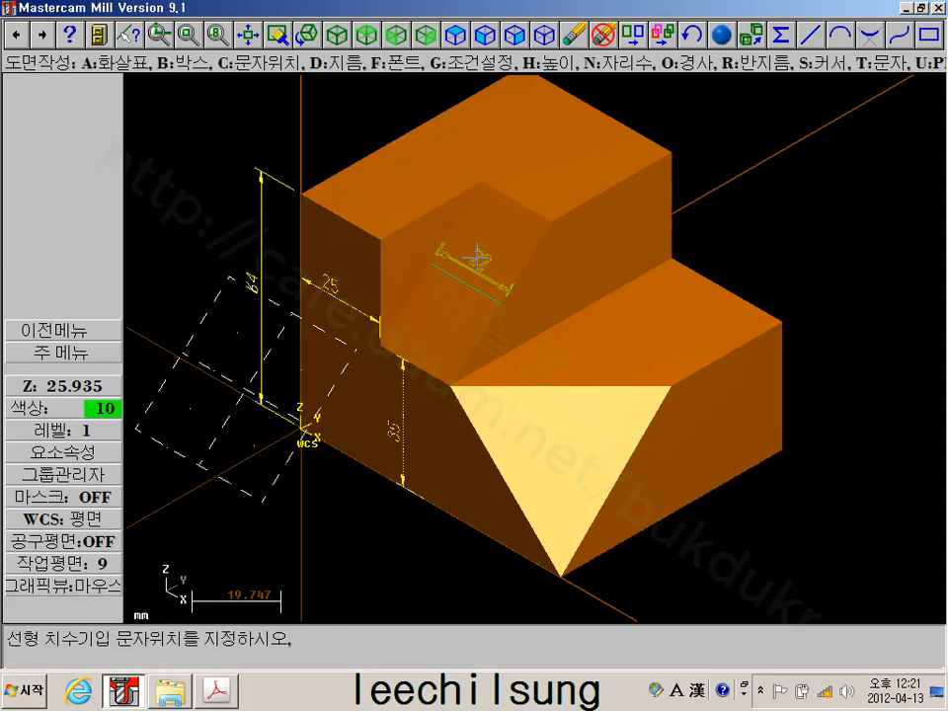
{"action": "left_click", "coordinate": [481, 257]}
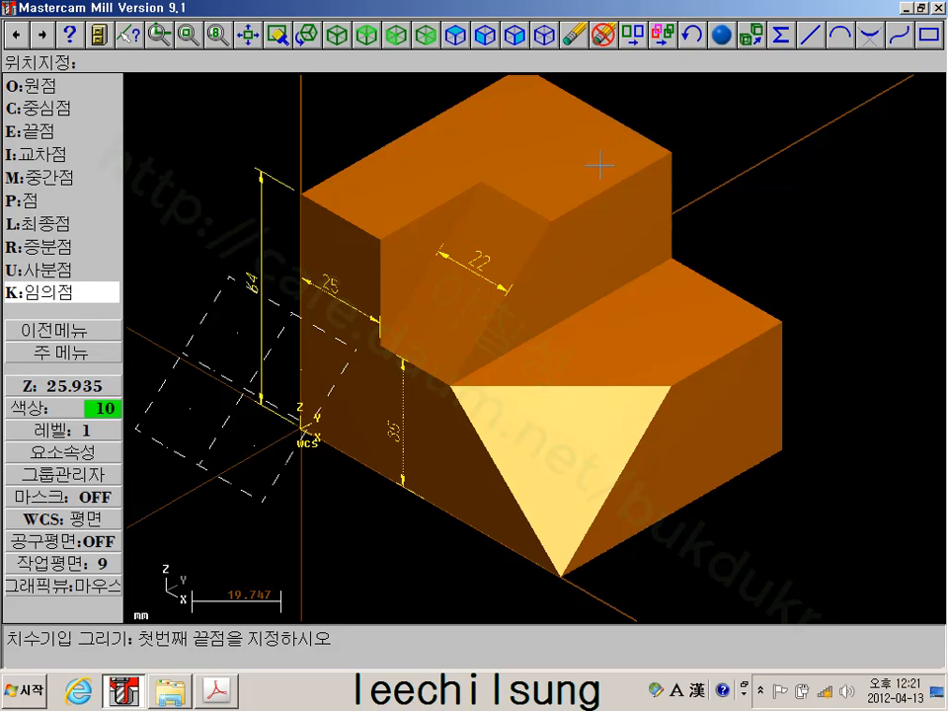
Set the construction plane to Top with a Z depth of 64, taken from the block's upper front corner
{"action": "left_click", "coordinate": [41, 570]}
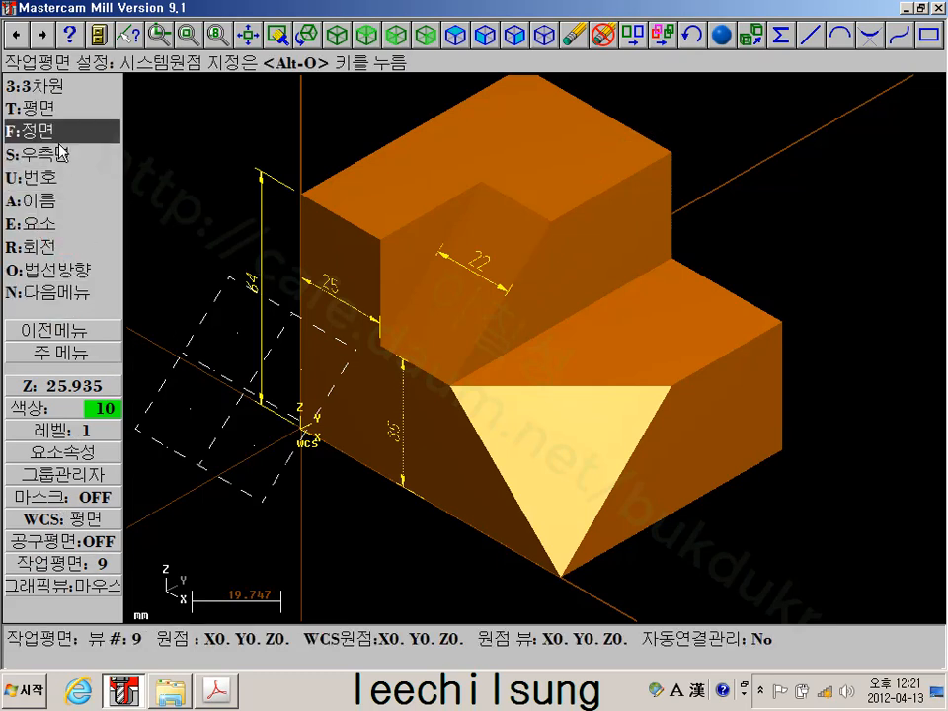
{"action": "left_click", "coordinate": [59, 107]}
{"action": "left_click", "coordinate": [72, 384]}
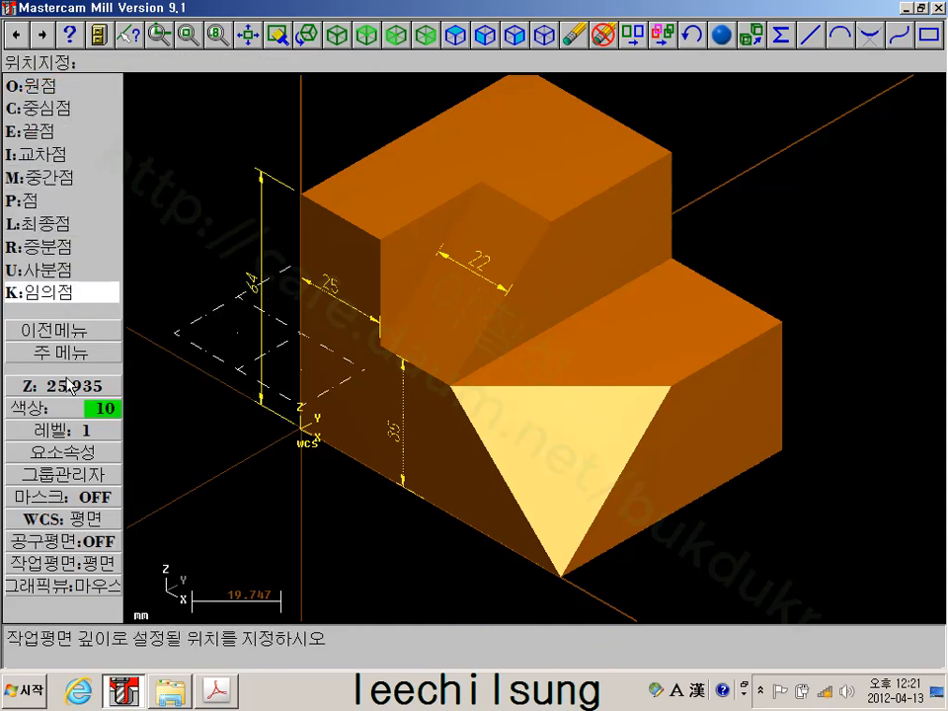
{"action": "left_click", "coordinate": [300, 194]}
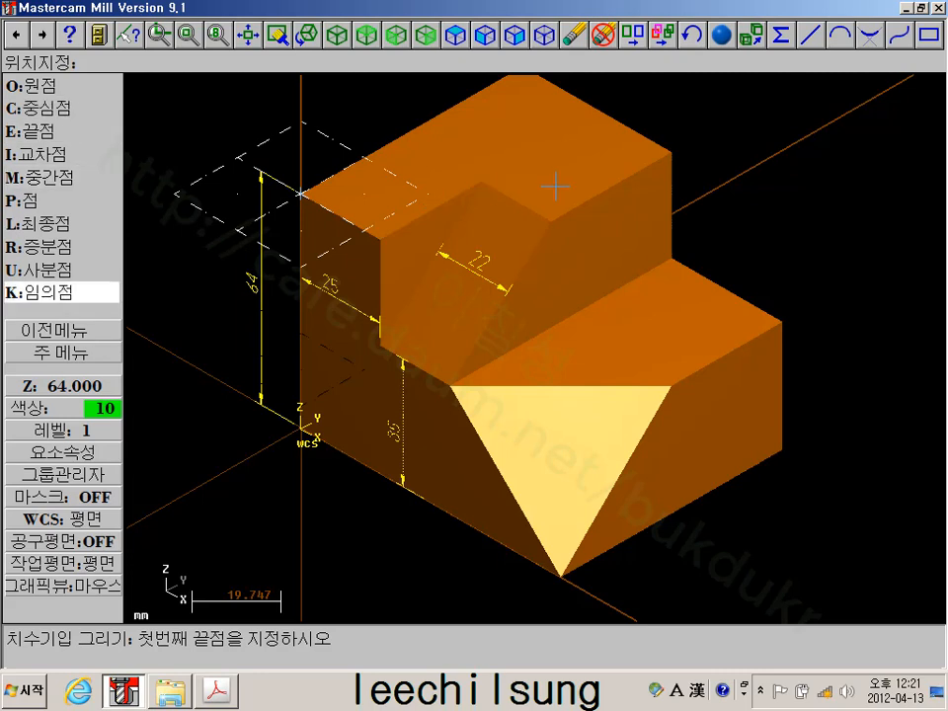
Dimension the top face from the midpoint of the slanted cut's upper edge to the back face's upper corner, placing the text on the face
{"action": "left_click", "coordinate": [516, 201]}
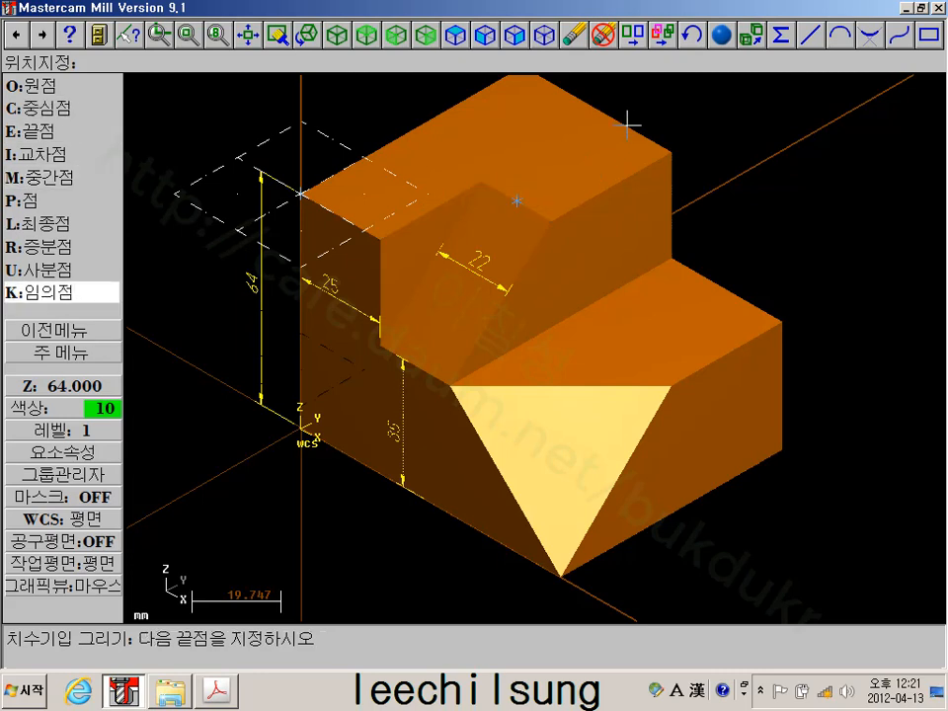
{"action": "left_click", "coordinate": [672, 151]}
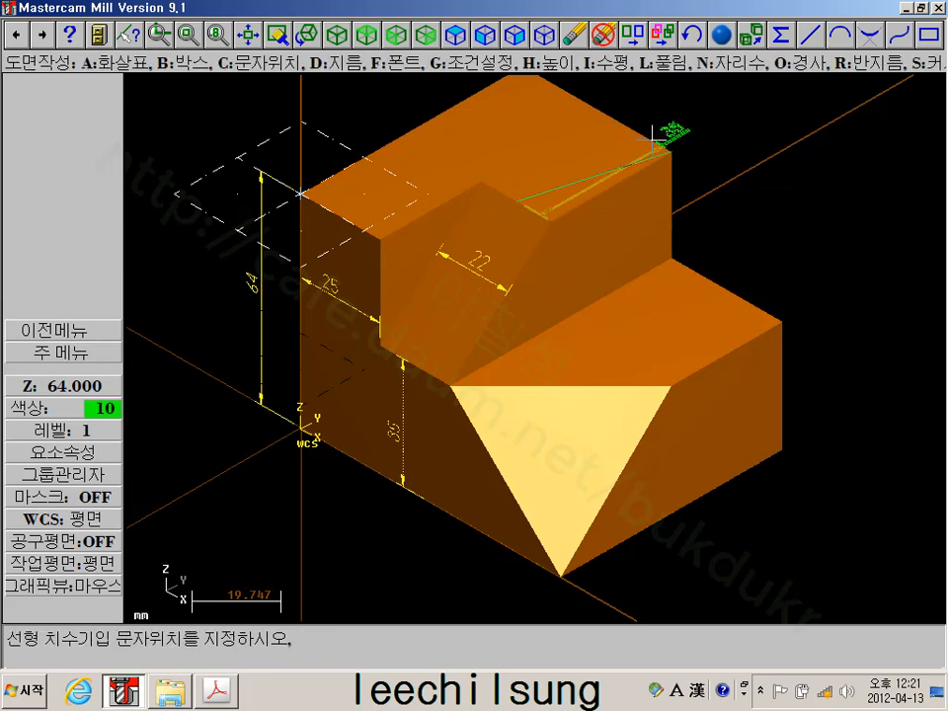
{"action": "left_click", "coordinate": [662, 142]}
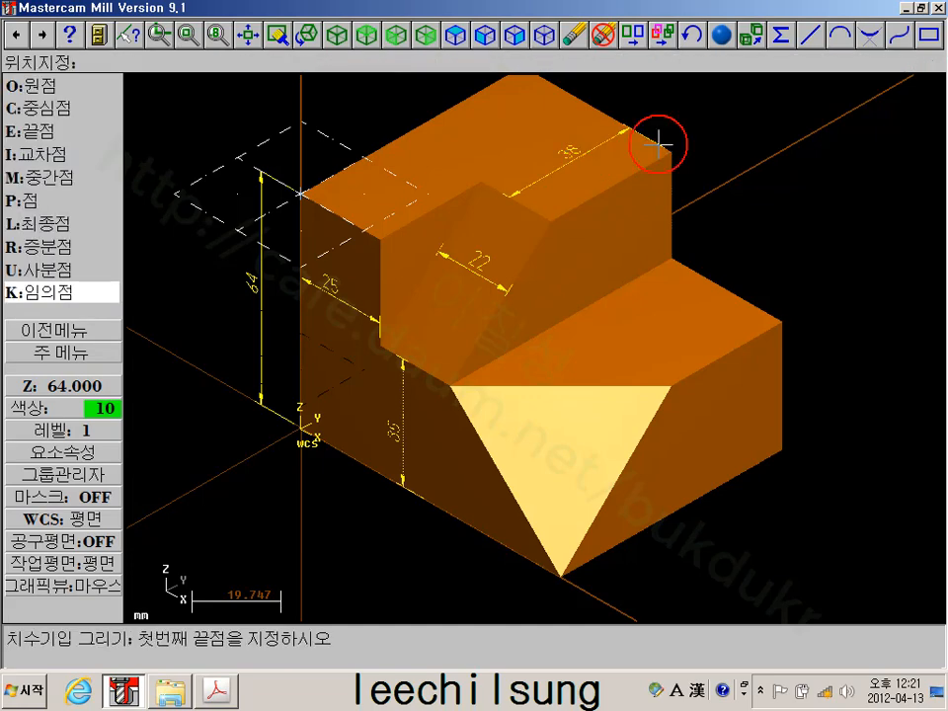
Set the construction plane to the right side view with a Z depth of 0, taken from the block's upper front corner
{"action": "scroll", "coordinate": [720, 187], "scroll_direction": "up", "scroll_amount": 3}
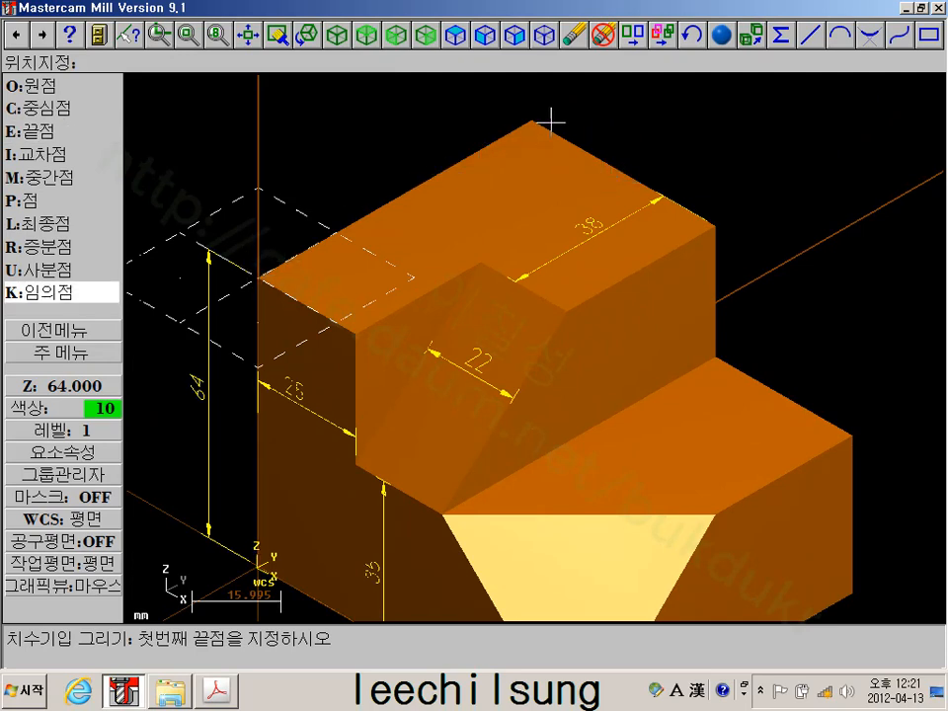
{"action": "left_click", "coordinate": [43, 567]}
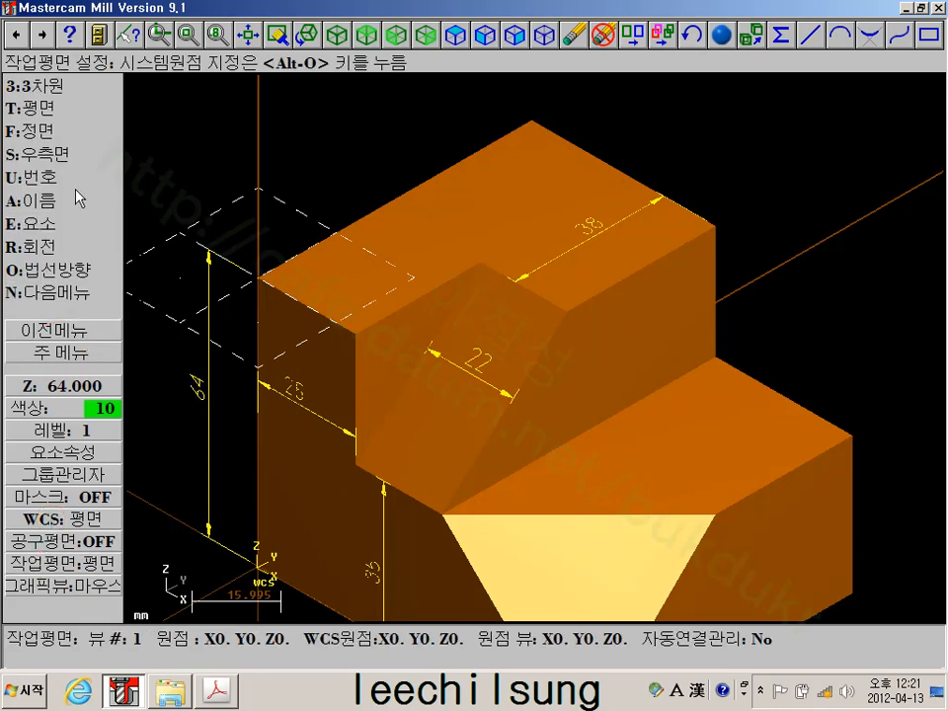
{"action": "left_click", "coordinate": [61, 153]}
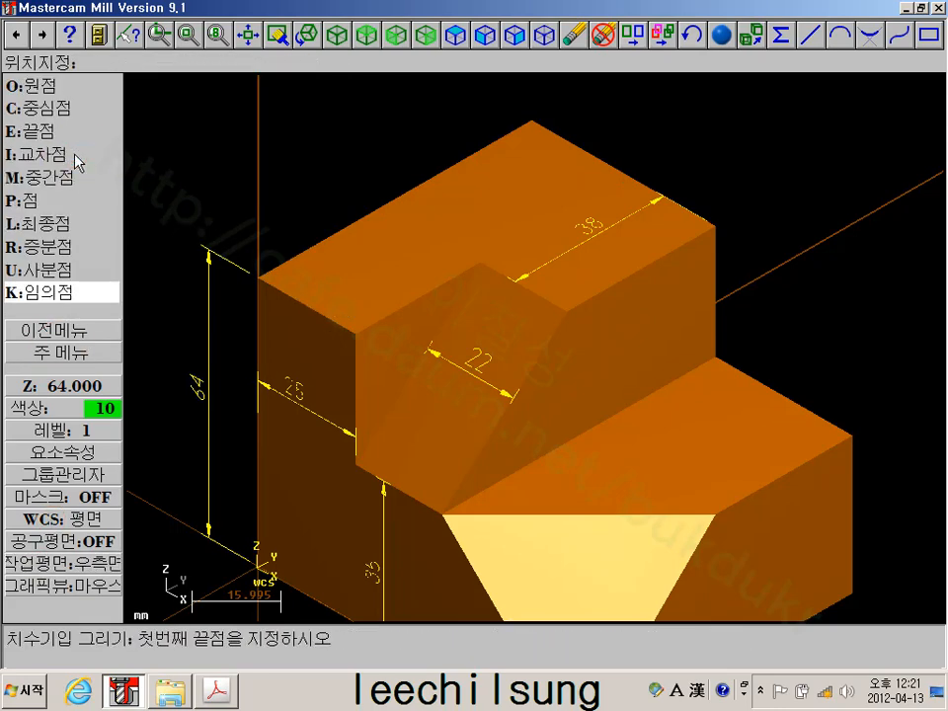
{"action": "left_click", "coordinate": [61, 385]}
{"action": "key", "text": "e"}
{"action": "left_click", "coordinate": [255, 278]}
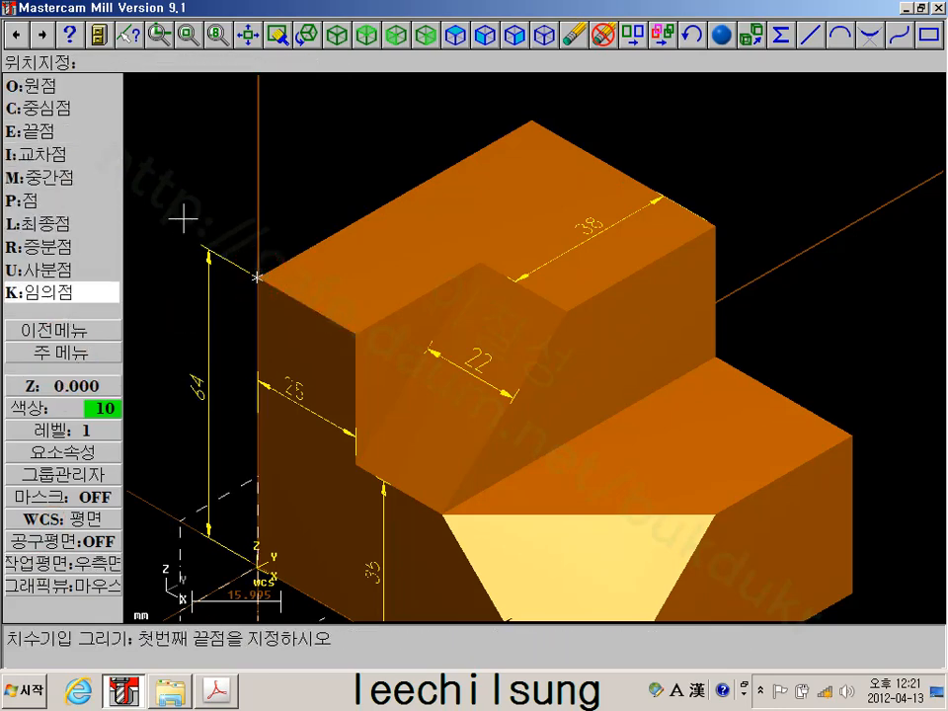
Dimension the block's overall depth between the endpoints of the long outer top edge, placing the text above the edge
{"action": "key", "text": "e"}
{"action": "left_click", "coordinate": [255, 277]}
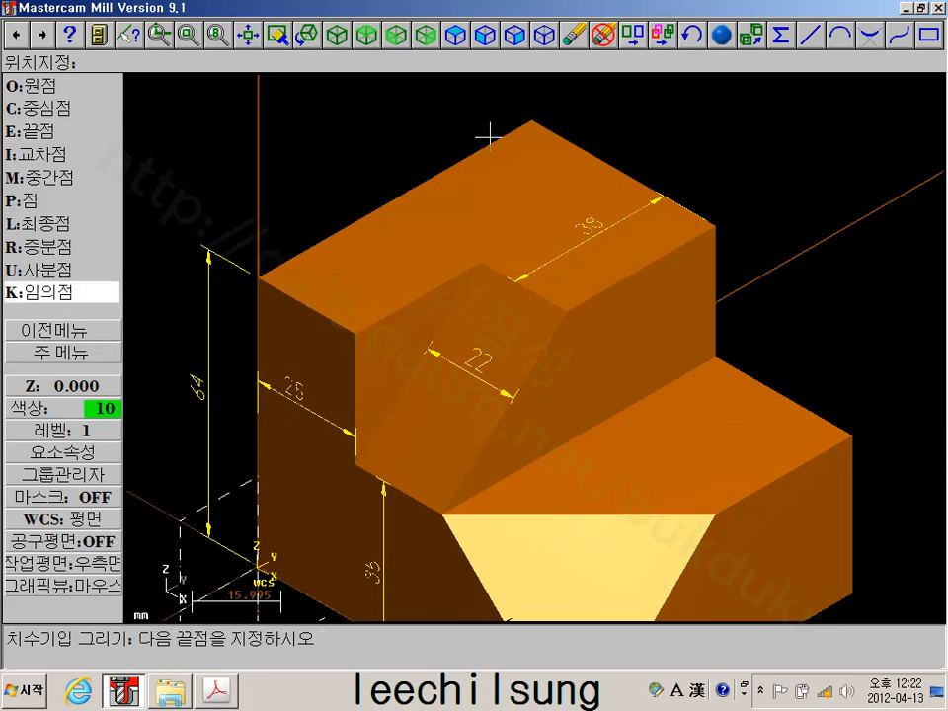
{"action": "key", "text": "e"}
{"action": "left_click", "coordinate": [531, 120]}
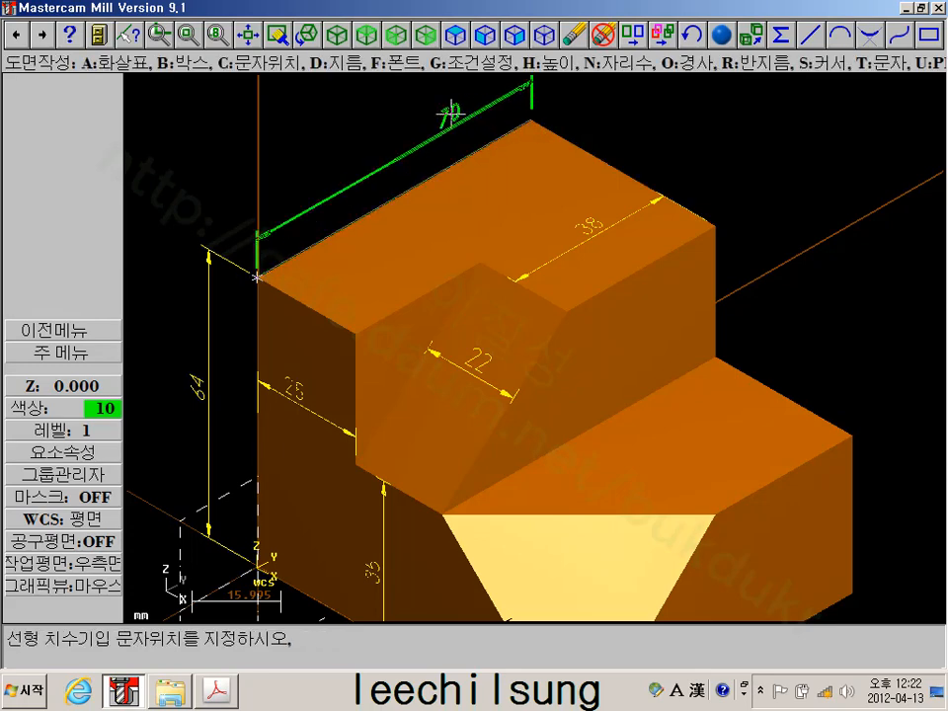
{"action": "left_click", "coordinate": [400, 136]}
Set the construction plane to Front with a Z depth of -70, taken from the block's rear top corner
{"action": "middle_click_drag", "start_coordinate": [724, 121], "coordinate": [697, 165]}
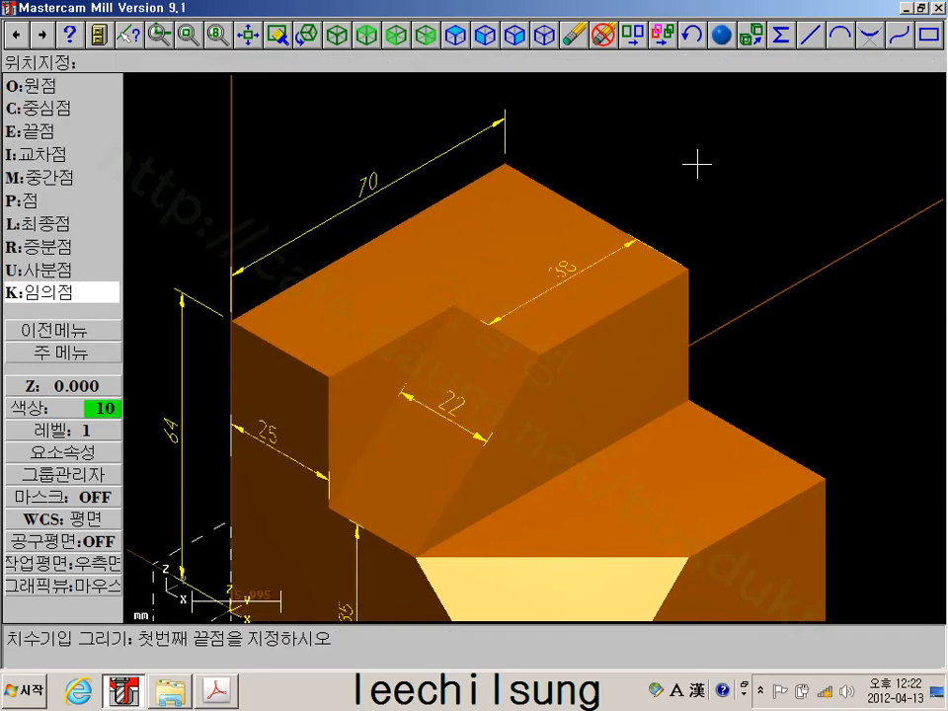
{"action": "scroll", "coordinate": [699, 156], "scroll_direction": "down", "scroll_amount": 1}
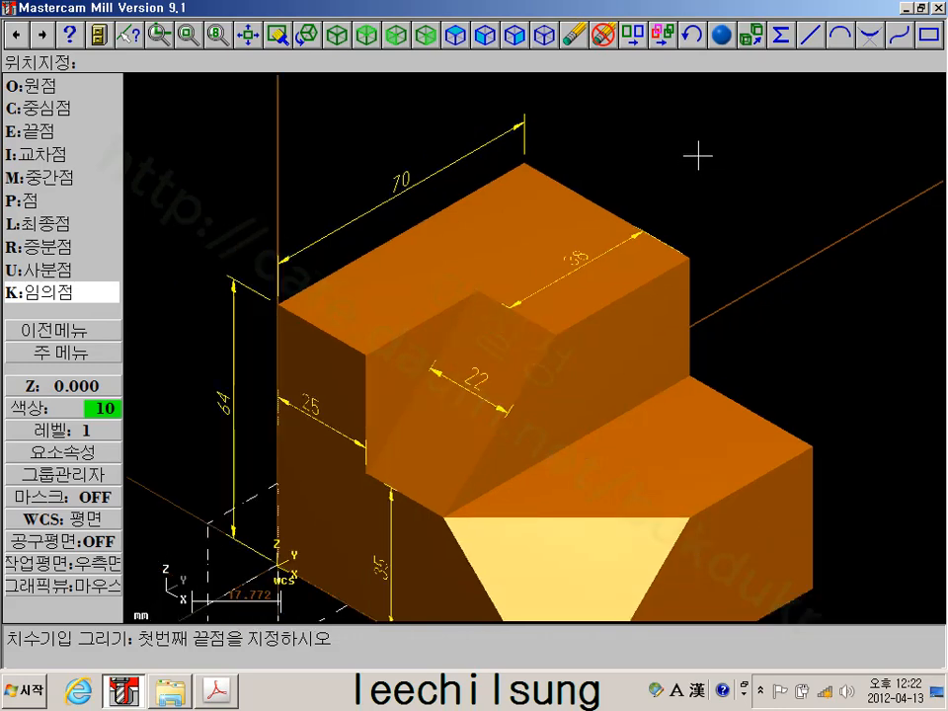
{"action": "middle_click_drag", "start_coordinate": [696, 155], "coordinate": [667, 129]}
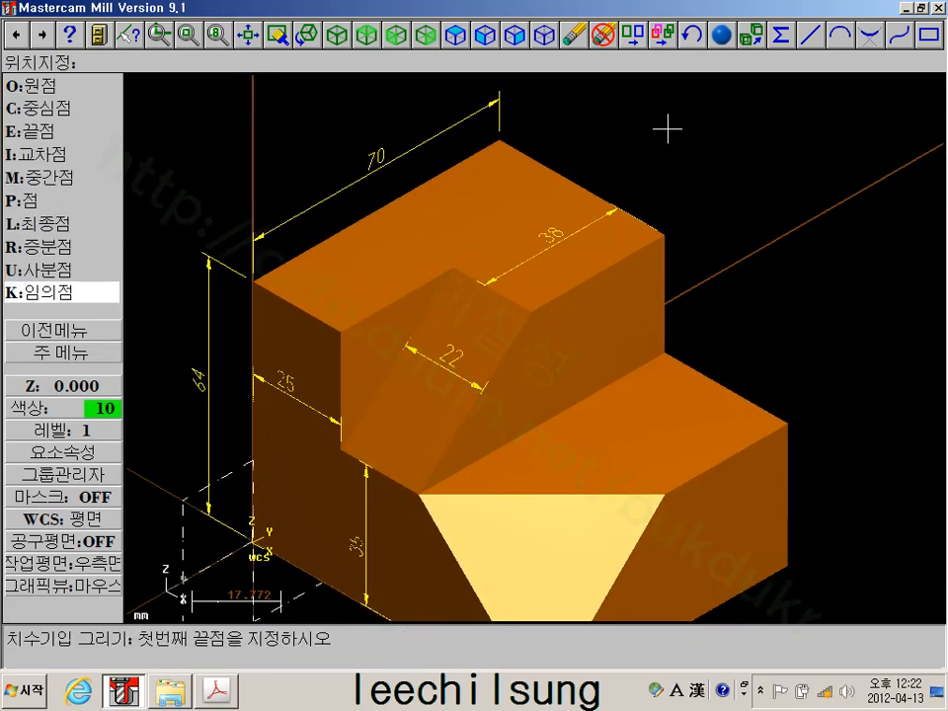
{"action": "left_click", "coordinate": [55, 564]}
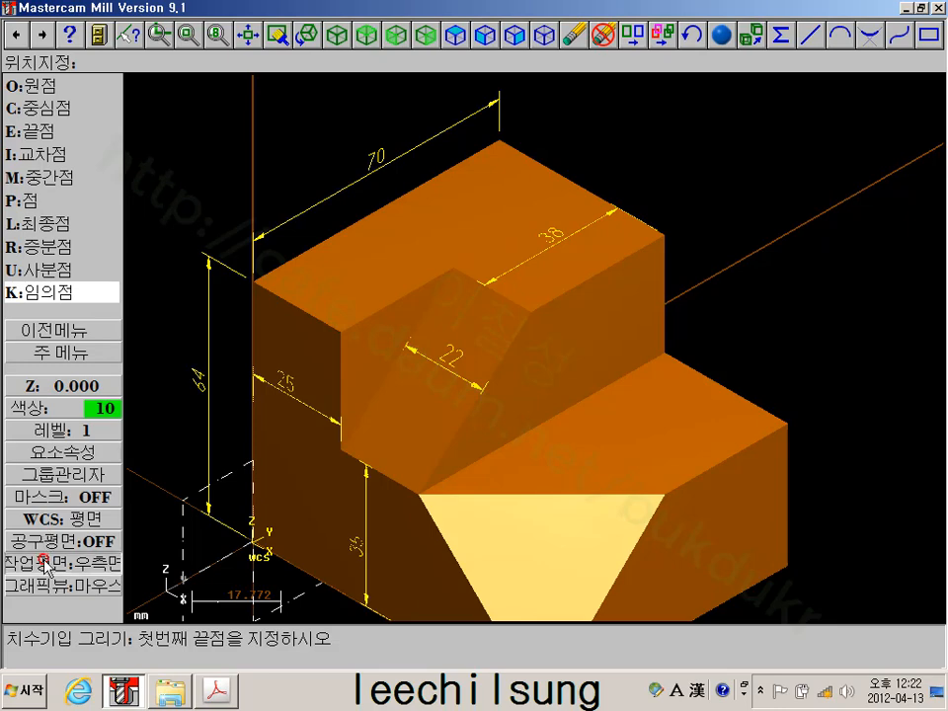
{"action": "left_click", "coordinate": [71, 131]}
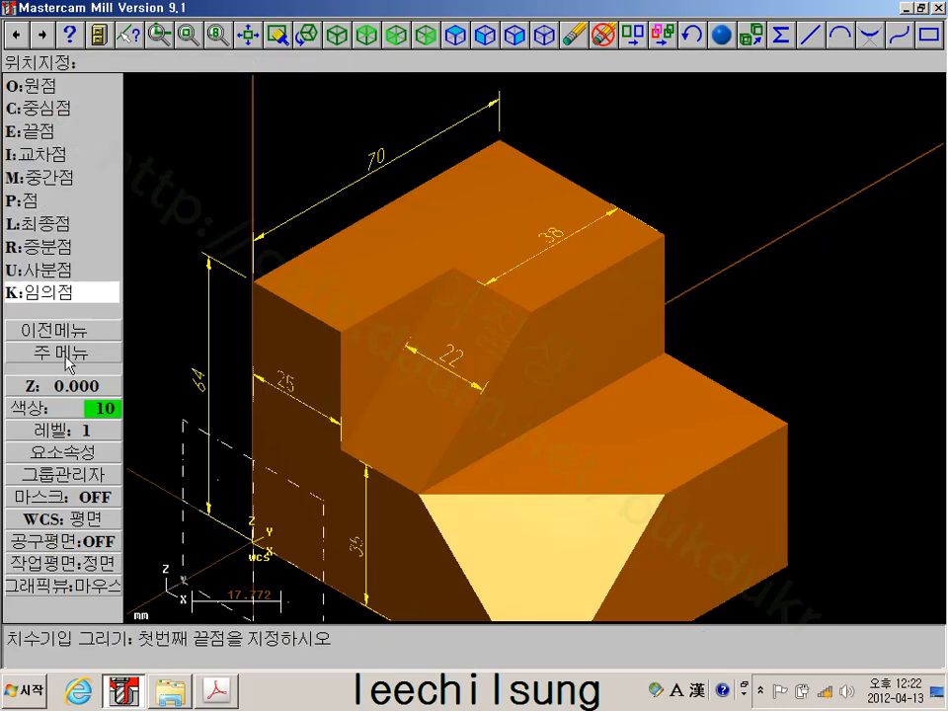
{"action": "left_click", "coordinate": [57, 386]}
{"action": "key", "text": "e"}
{"action": "left_click", "coordinate": [499, 137]}
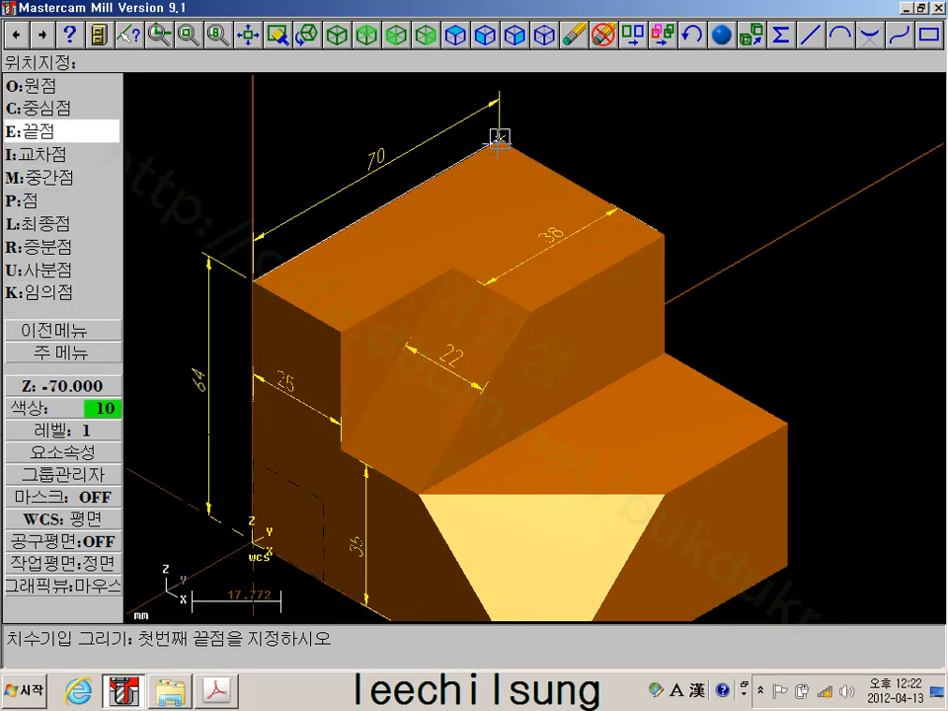
{"action": "left_click", "coordinate": [497, 141]}
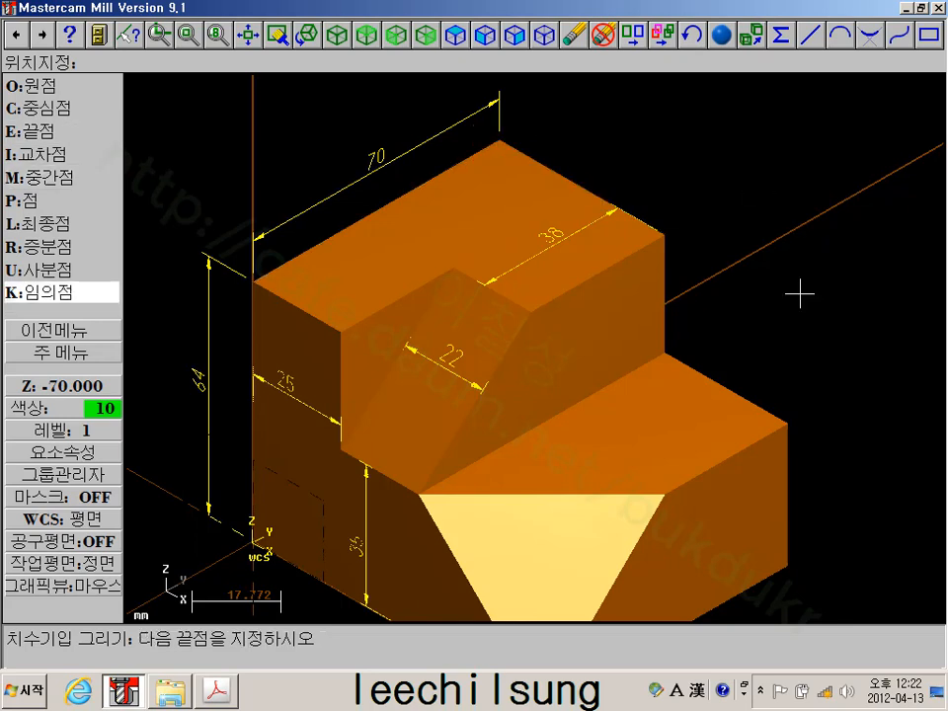
{"action": "left_click", "coordinate": [789, 425]}
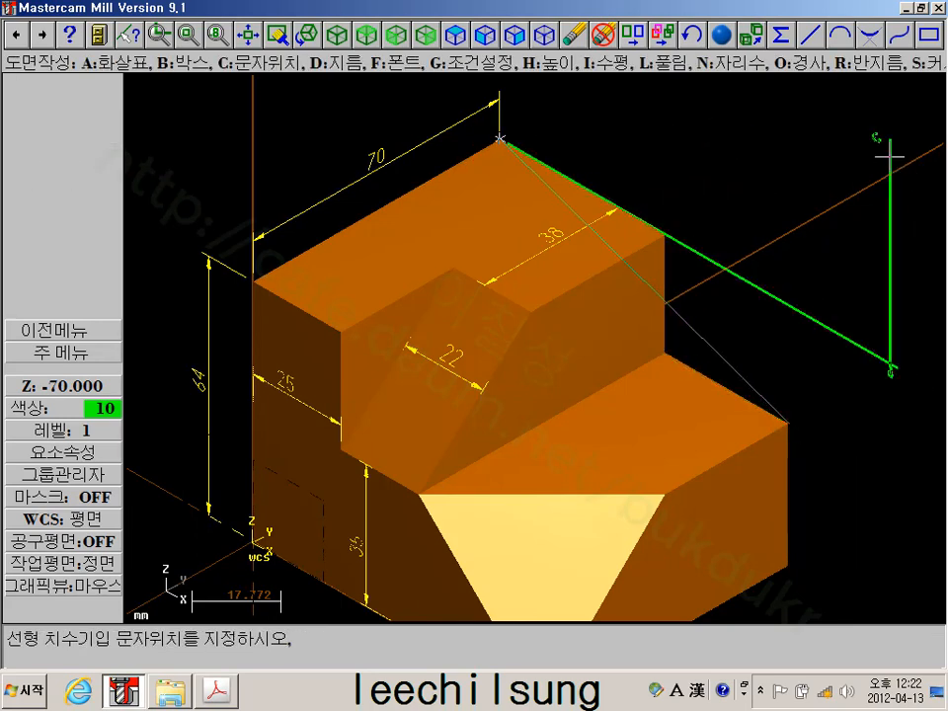
{"action": "scroll", "coordinate": [770, 195], "scroll_direction": "down", "scroll_amount": 3}
{"action": "middle_click_drag", "start_coordinate": [766, 196], "coordinate": [664, 307]}
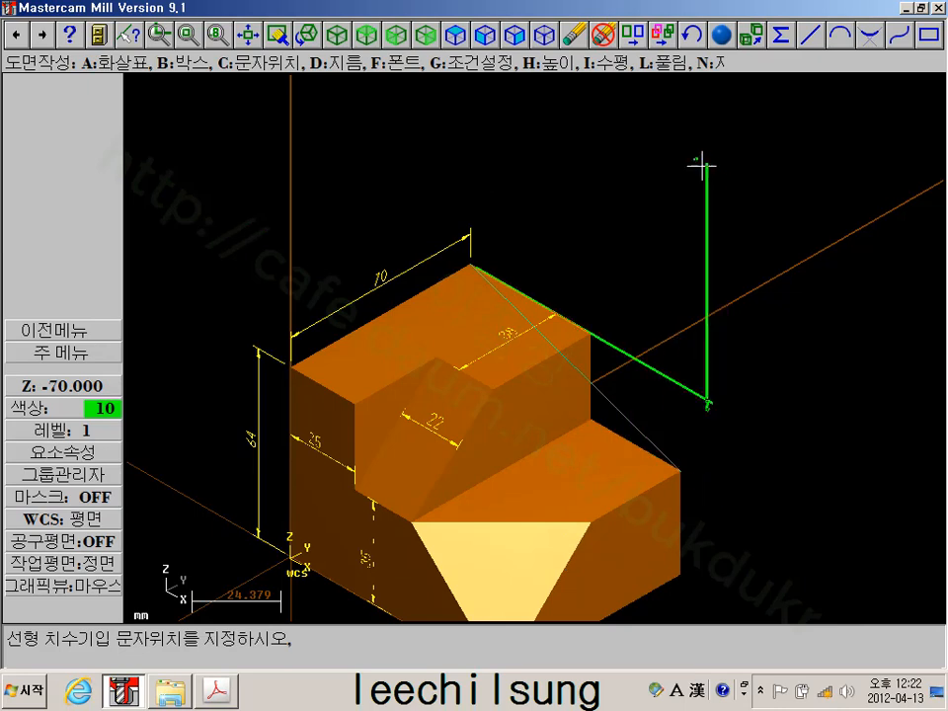
{"action": "key", "text": "Escape"}
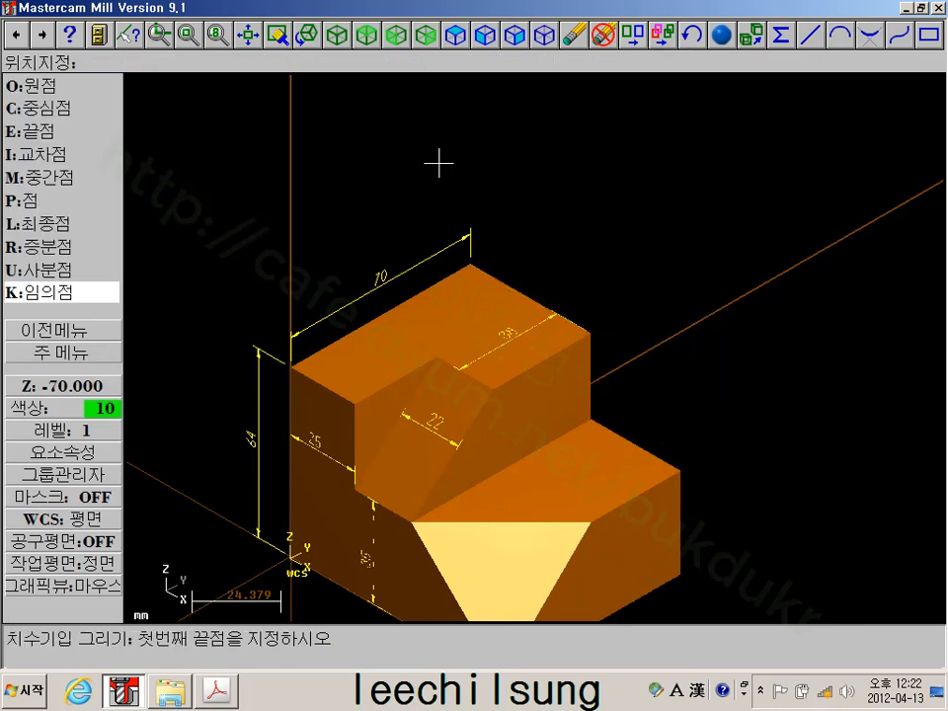
Add a horizontal dimension of the block's overall length from the rear top corner to the lower step's far corner, placed above the part
{"action": "left_click", "coordinate": [53, 332]}
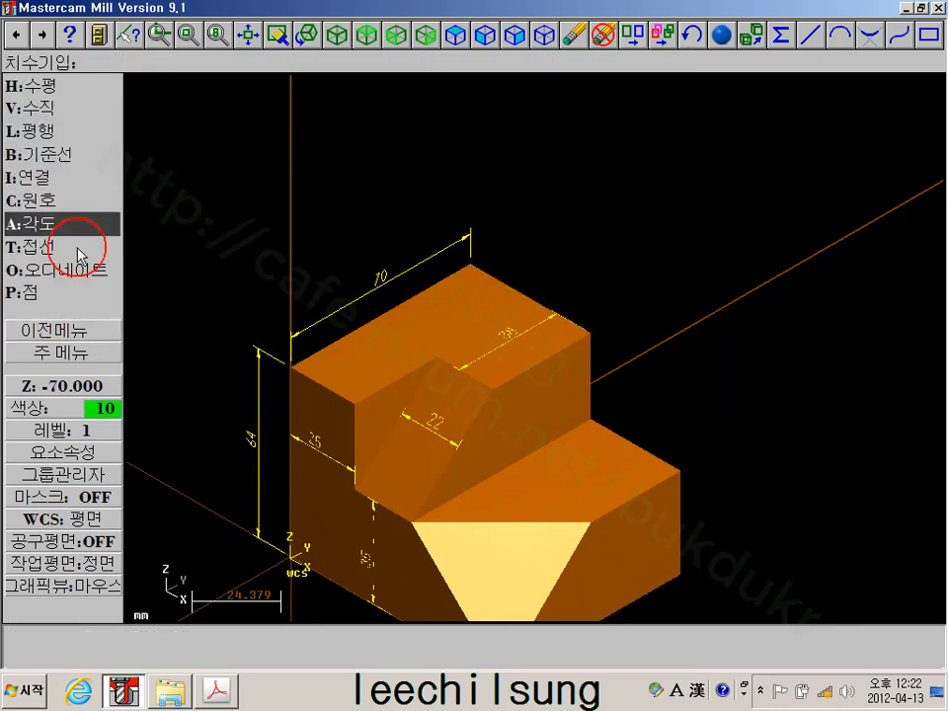
{"action": "left_click", "coordinate": [61, 89]}
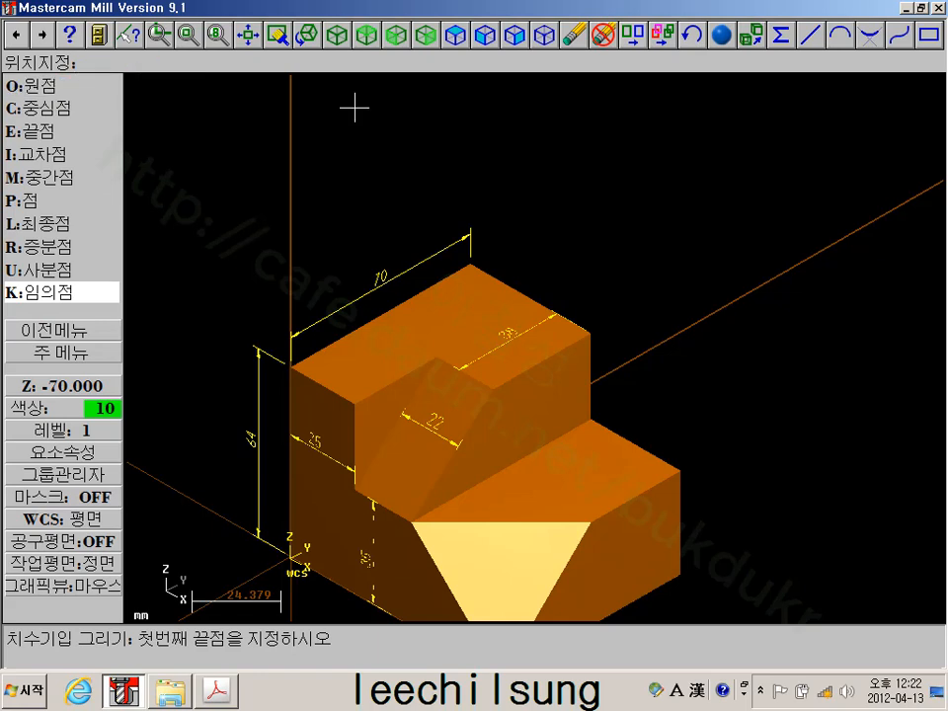
{"action": "left_click", "coordinate": [470, 264]}
{"action": "left_click", "coordinate": [681, 472]}
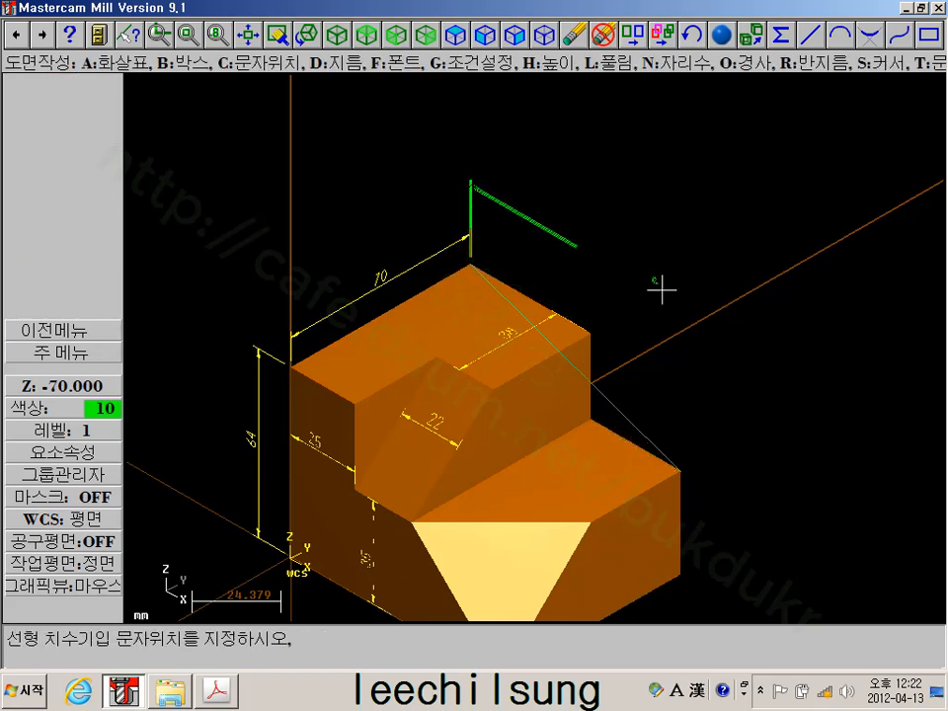
{"action": "left_click", "coordinate": [589, 295]}
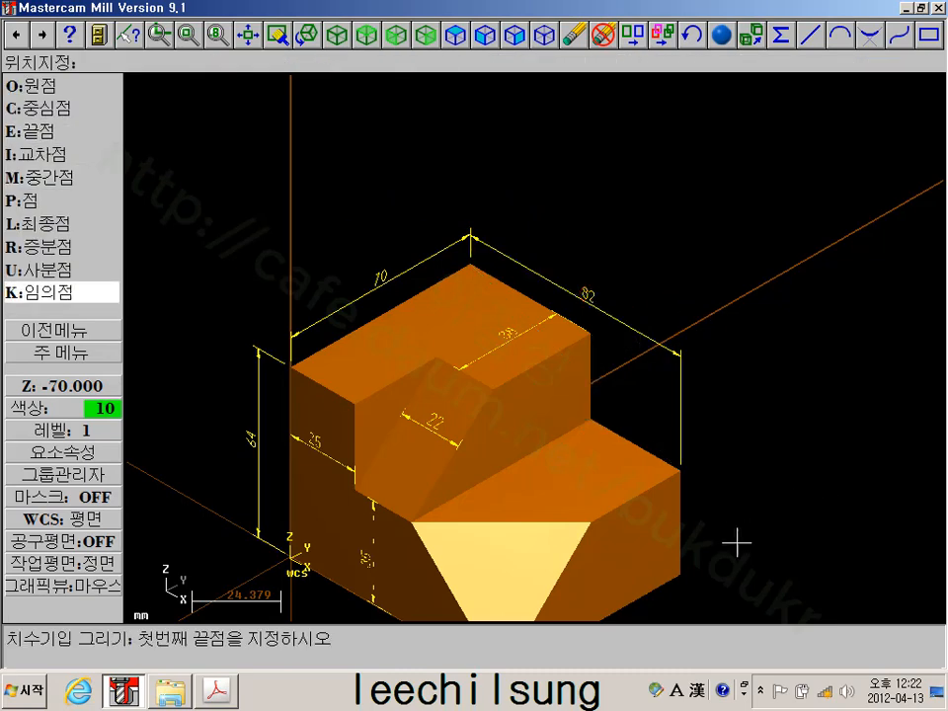
Set the construction plane to the right side view with a Z depth of 82, taken from the lower step's rear corner
{"action": "scroll", "coordinate": [722, 565], "scroll_direction": "up", "scroll_amount": 1}
{"action": "middle_click_drag", "start_coordinate": [722, 564], "coordinate": [747, 437]}
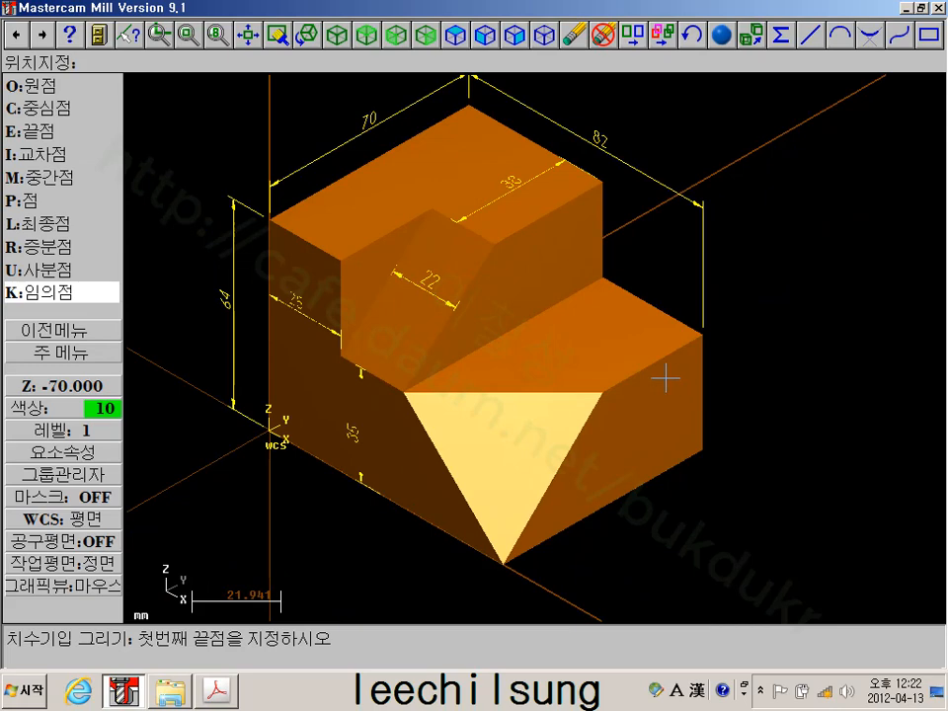
{"action": "left_click", "coordinate": [44, 564]}
{"action": "left_click", "coordinate": [54, 154]}
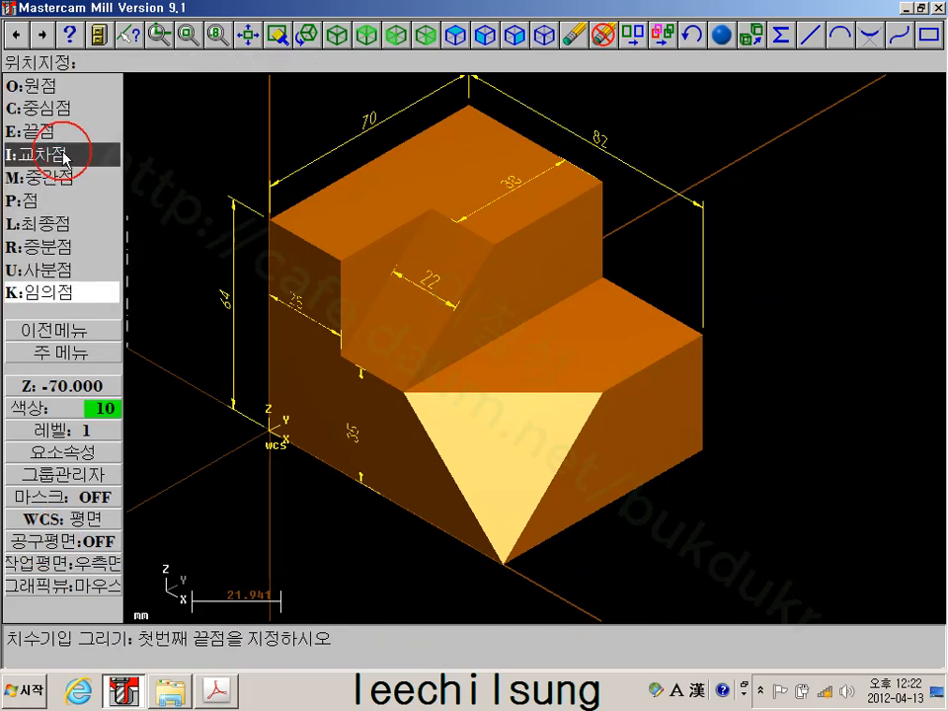
{"action": "left_click", "coordinate": [84, 385]}
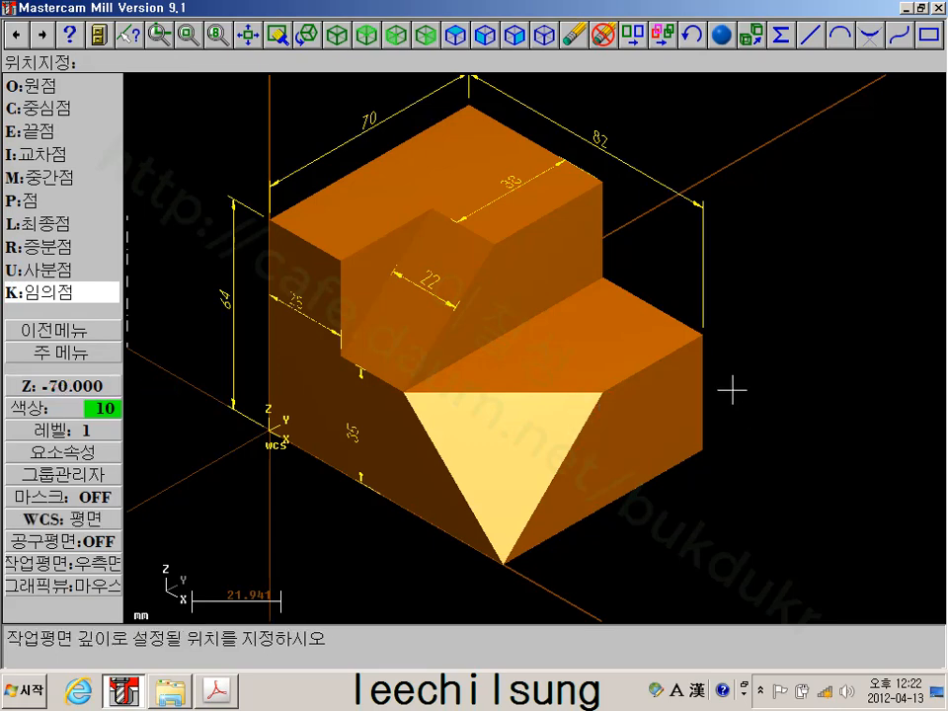
{"action": "key", "text": "e"}
{"action": "left_click", "coordinate": [703, 334]}
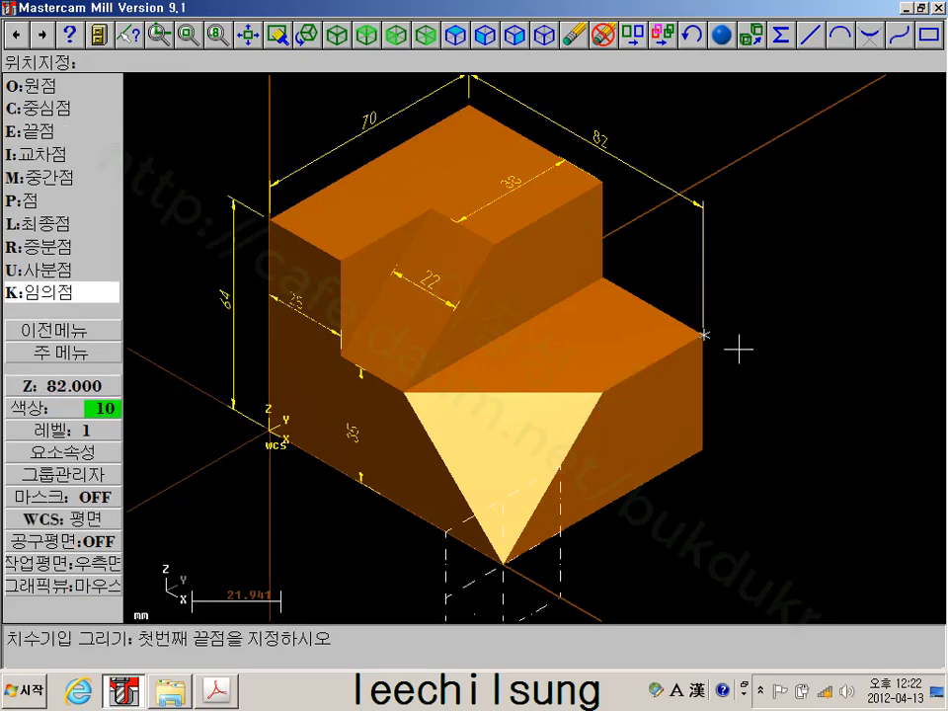
Dimension the lower step's side edge from the trimmed corner to the rear corner, placing the text on the side face
{"action": "scroll", "coordinate": [739, 350], "scroll_direction": "up", "scroll_amount": 2}
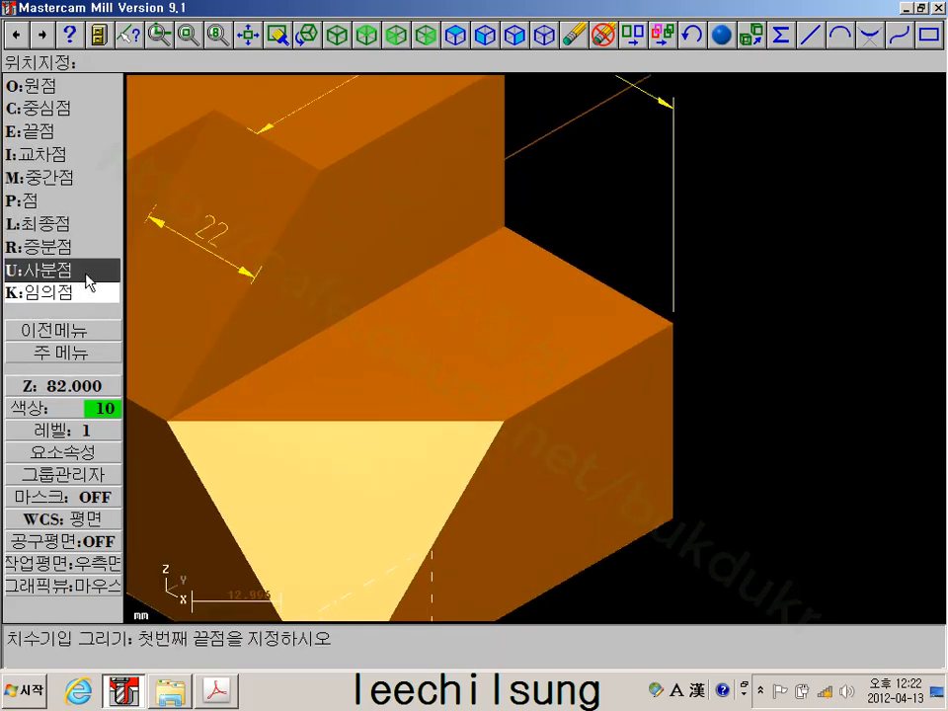
{"action": "key", "text": "e"}
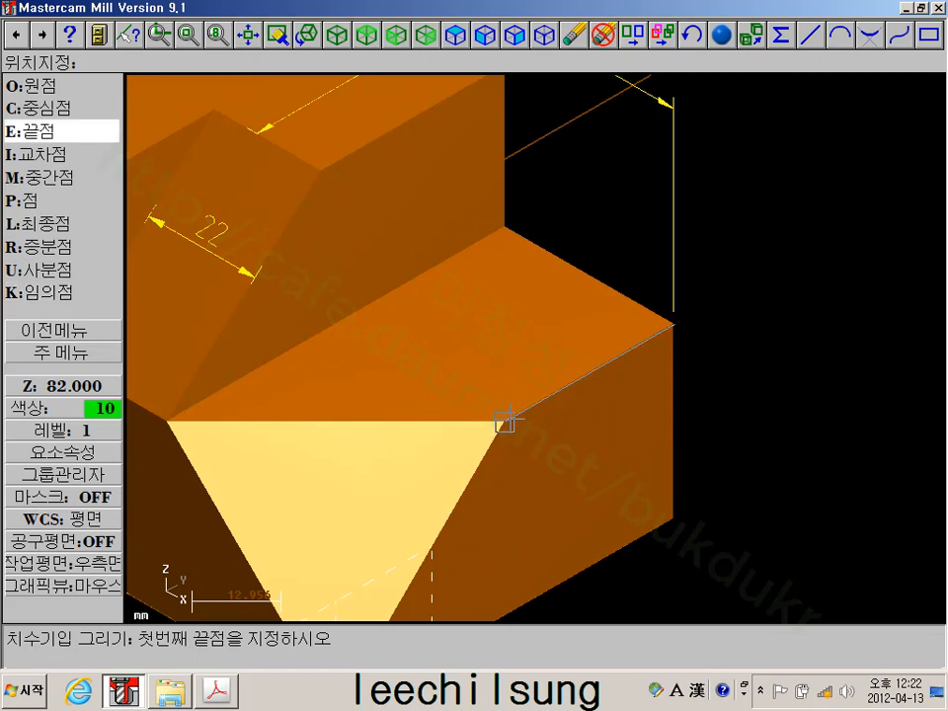
{"action": "left_click", "coordinate": [504, 421]}
{"action": "key", "text": "e"}
{"action": "left_click", "coordinate": [672, 324]}
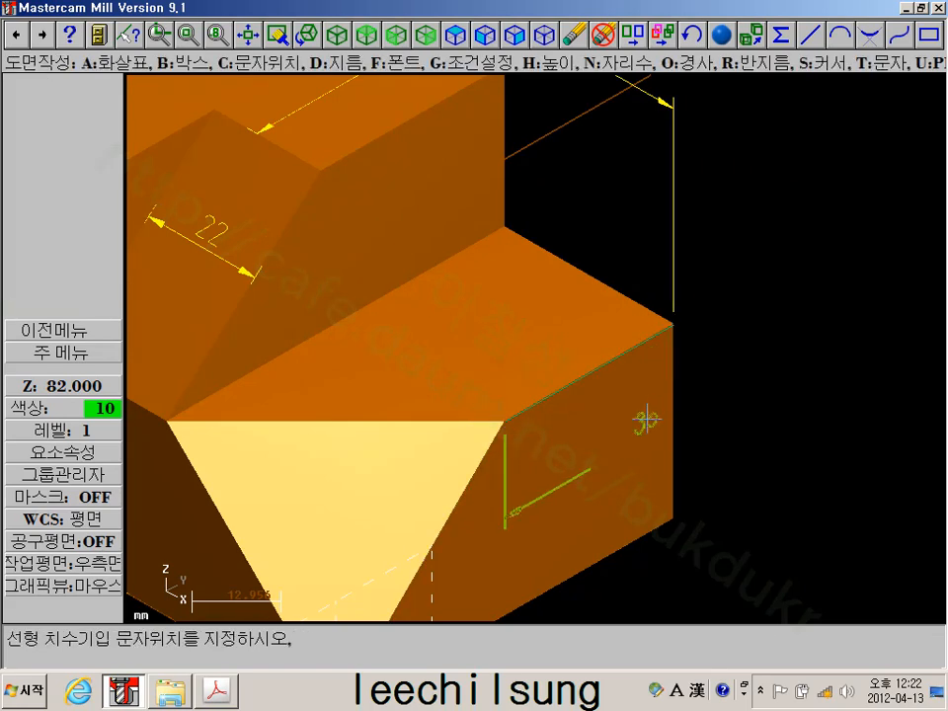
{"action": "left_click", "coordinate": [599, 450]}
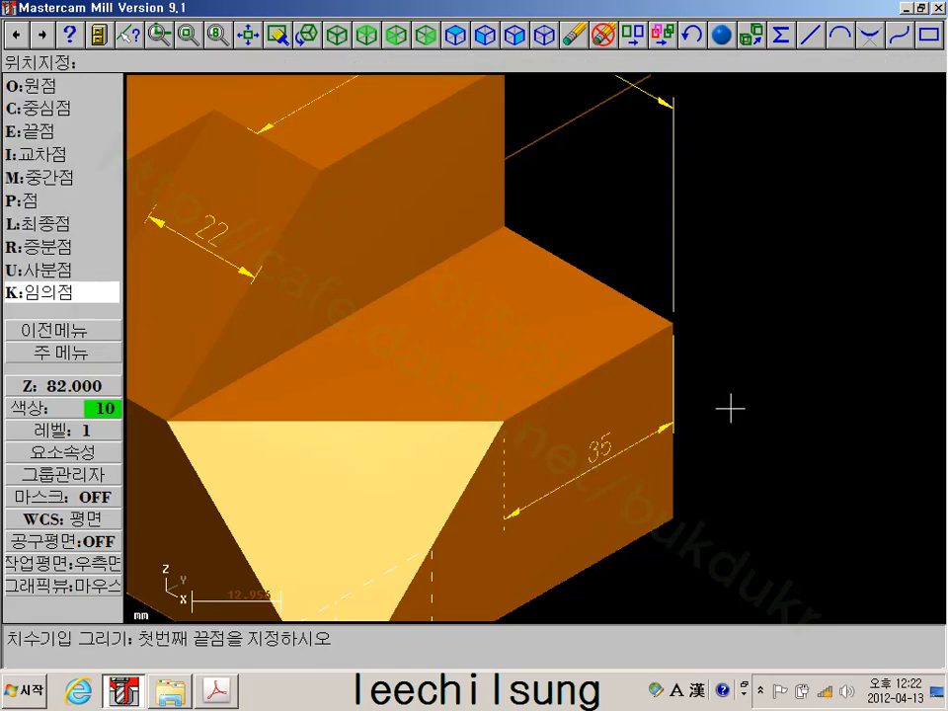
{"action": "scroll", "coordinate": [733, 403], "scroll_direction": "down", "scroll_amount": 5}
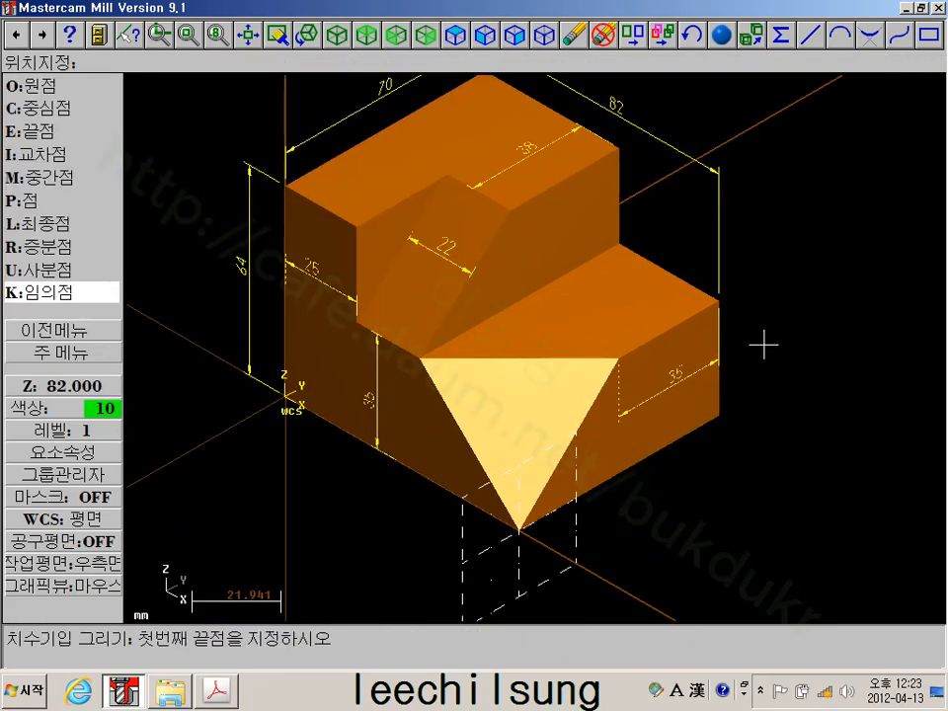
{"action": "left_click", "coordinate": [106, 356]}
{"action": "scroll", "coordinate": [272, 361], "scroll_direction": "down", "scroll_amount": 1}
{"action": "middle_click_drag", "start_coordinate": [272, 360], "coordinate": [290, 403]}
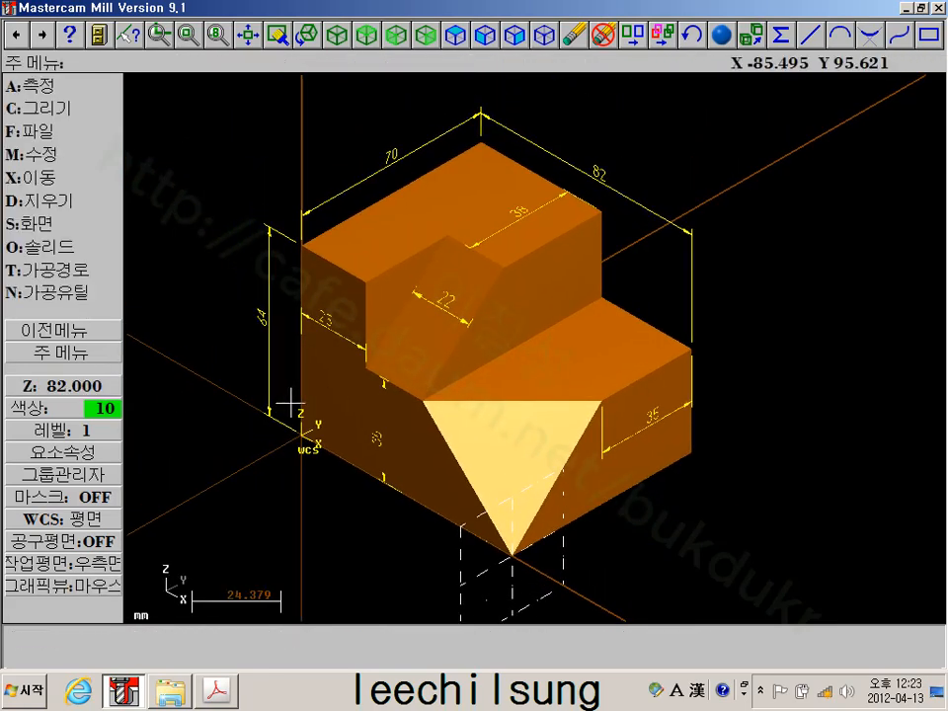
{"action": "scroll", "coordinate": [307, 348], "scroll_direction": "up", "scroll_amount": 1}
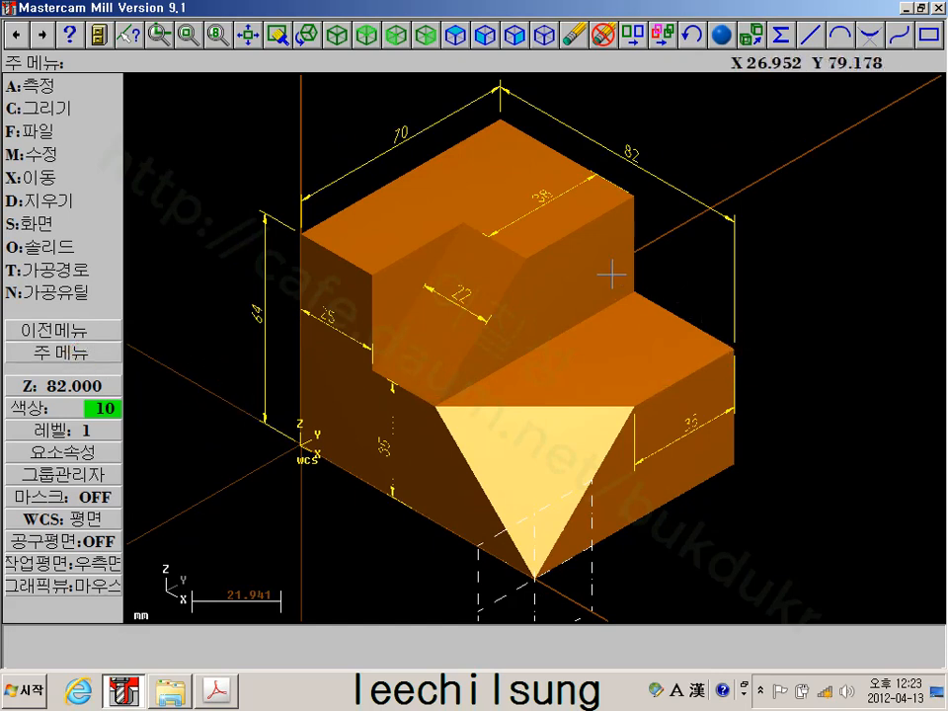
{"action": "scroll", "coordinate": [502, 385], "scroll_direction": "down", "scroll_amount": 1}
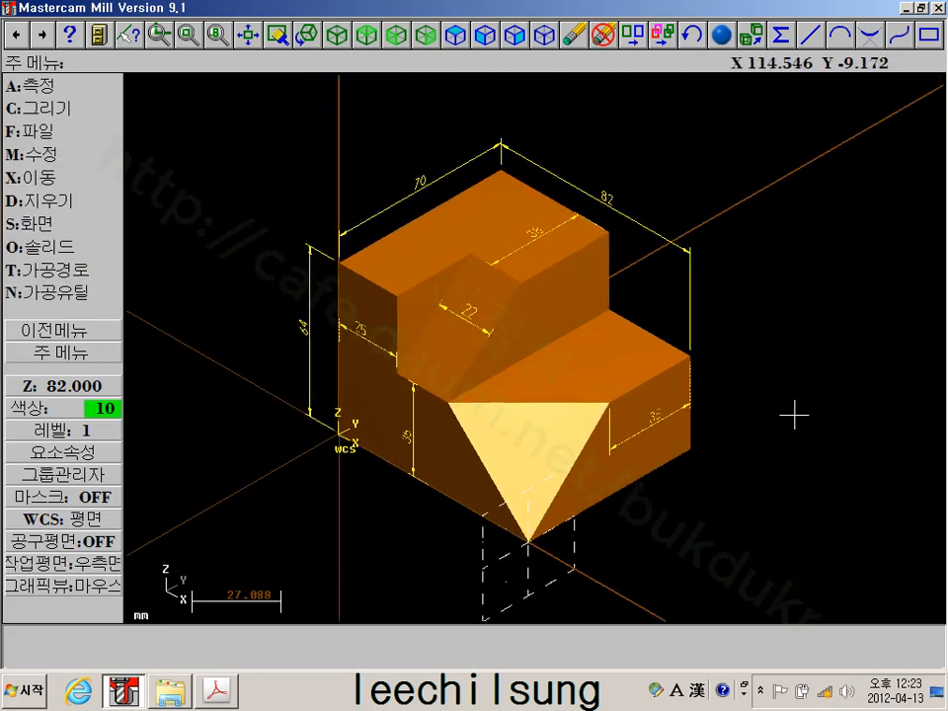
{"action": "scroll", "coordinate": [794, 412], "scroll_direction": "up", "scroll_amount": 2}
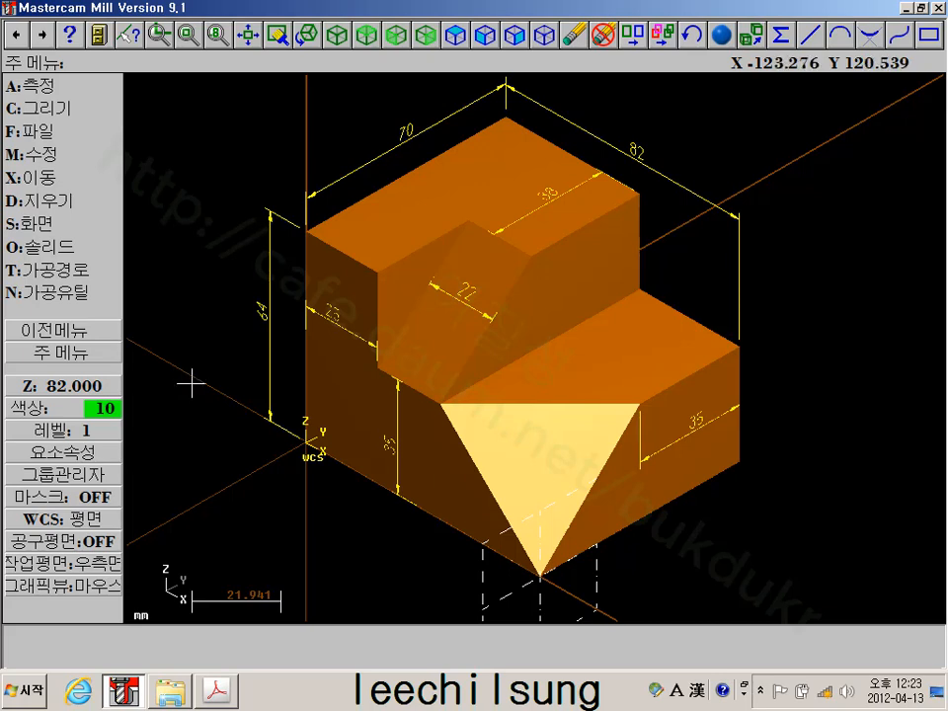
Change only the line width attribute to the thicker line for the part and all its dimensions, selecting them with one rectangular window
{"action": "left_click", "coordinate": [57, 221]}
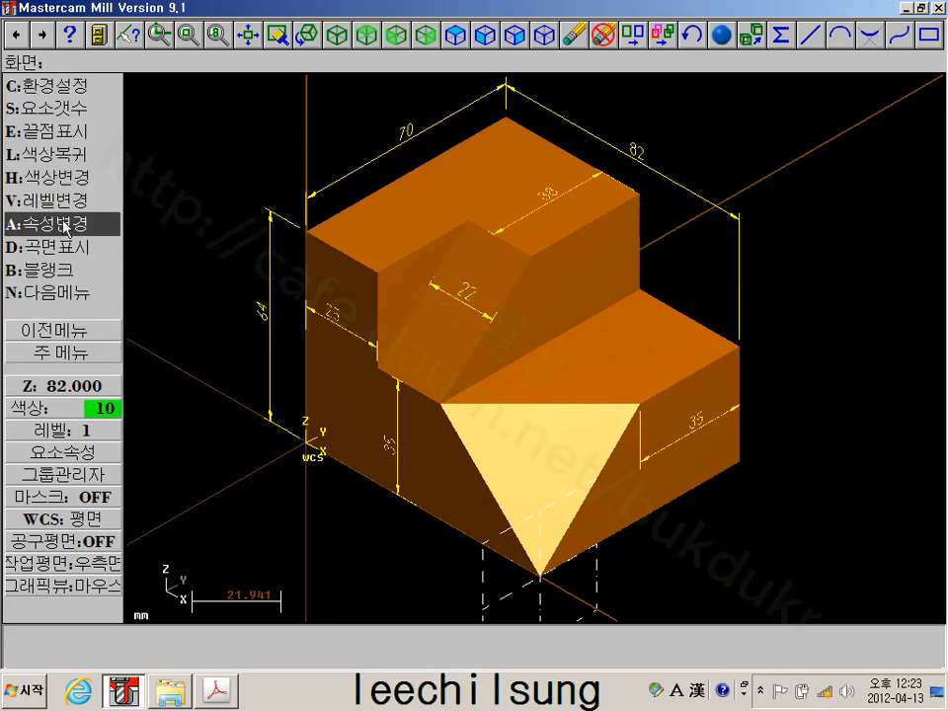
{"action": "left_click", "coordinate": [63, 223]}
{"action": "left_click", "coordinate": [494, 318]}
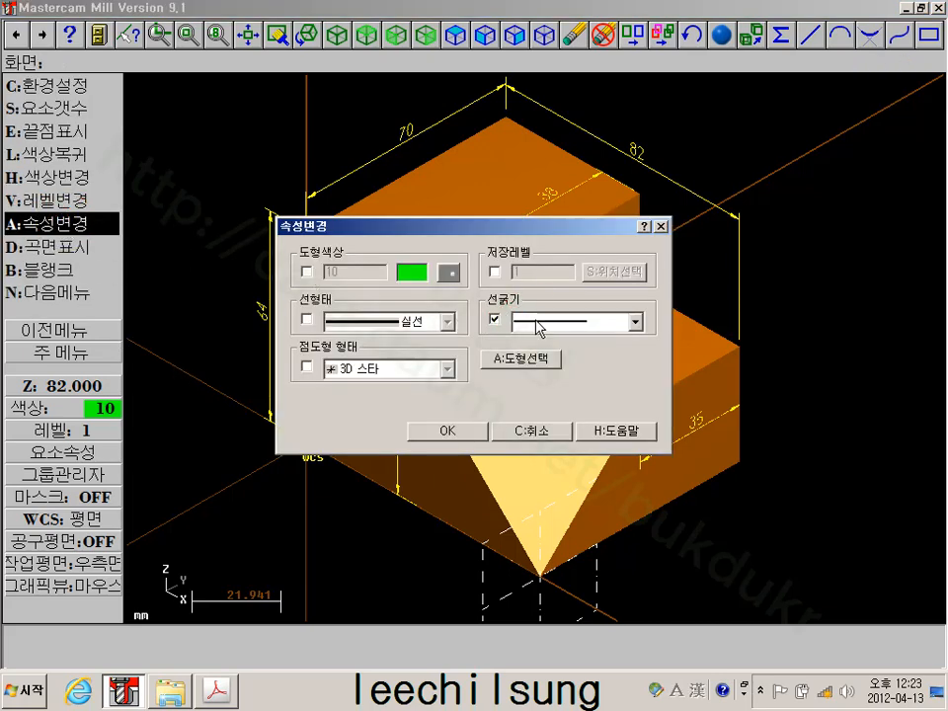
{"action": "left_click", "coordinate": [462, 434]}
{"action": "scroll", "coordinate": [371, 554], "scroll_direction": "down", "scroll_amount": 2}
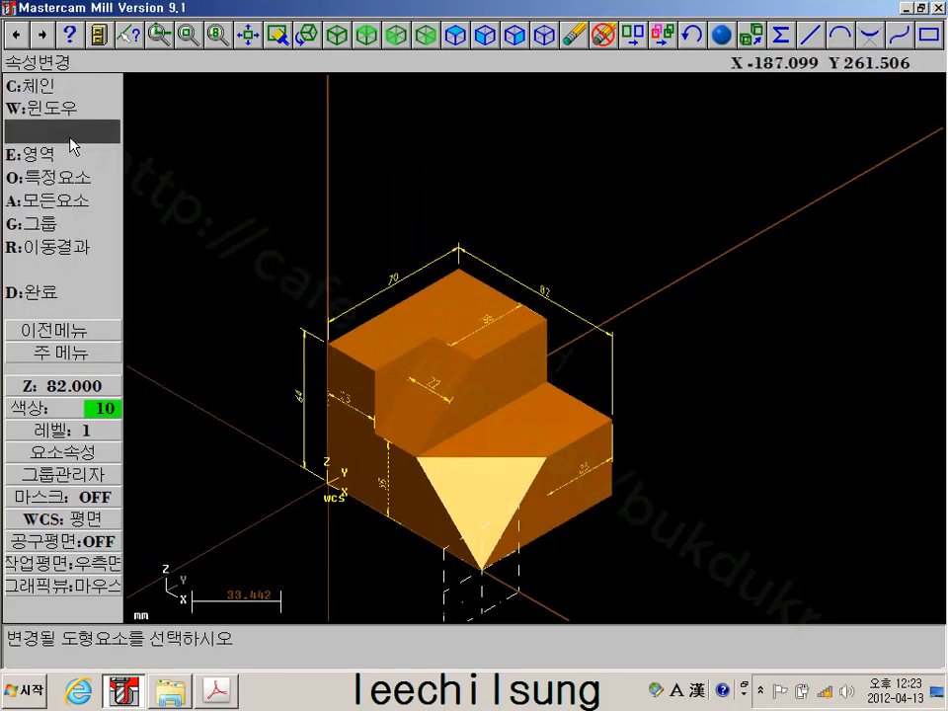
{"action": "left_click", "coordinate": [51, 103]}
{"action": "scroll", "coordinate": [253, 207], "scroll_direction": "down", "scroll_amount": 1}
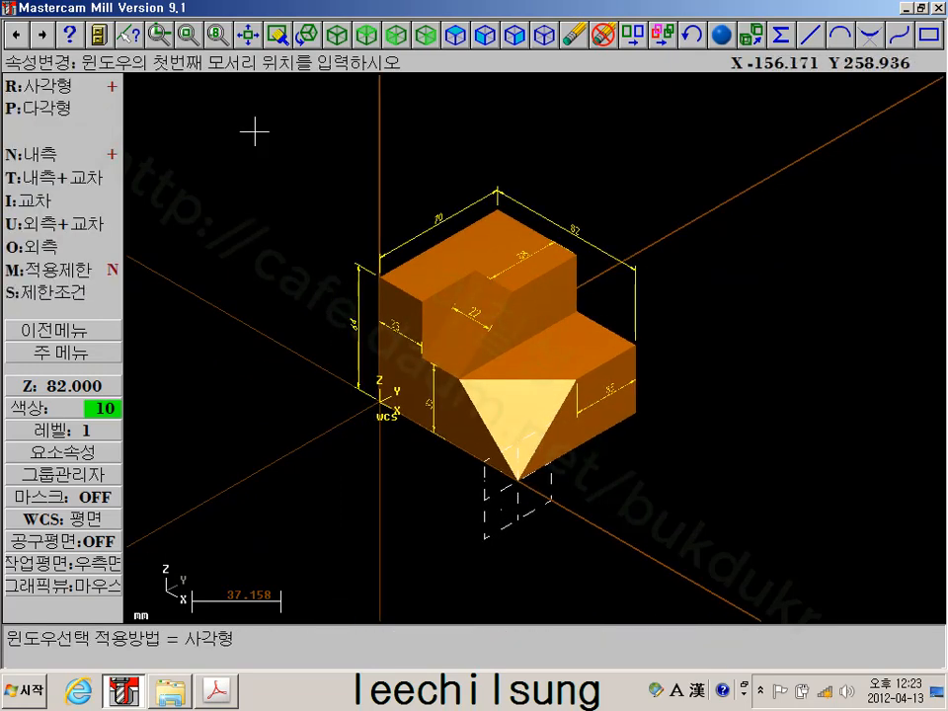
{"action": "left_click", "coordinate": [254, 125]}
{"action": "left_click", "coordinate": [720, 567]}
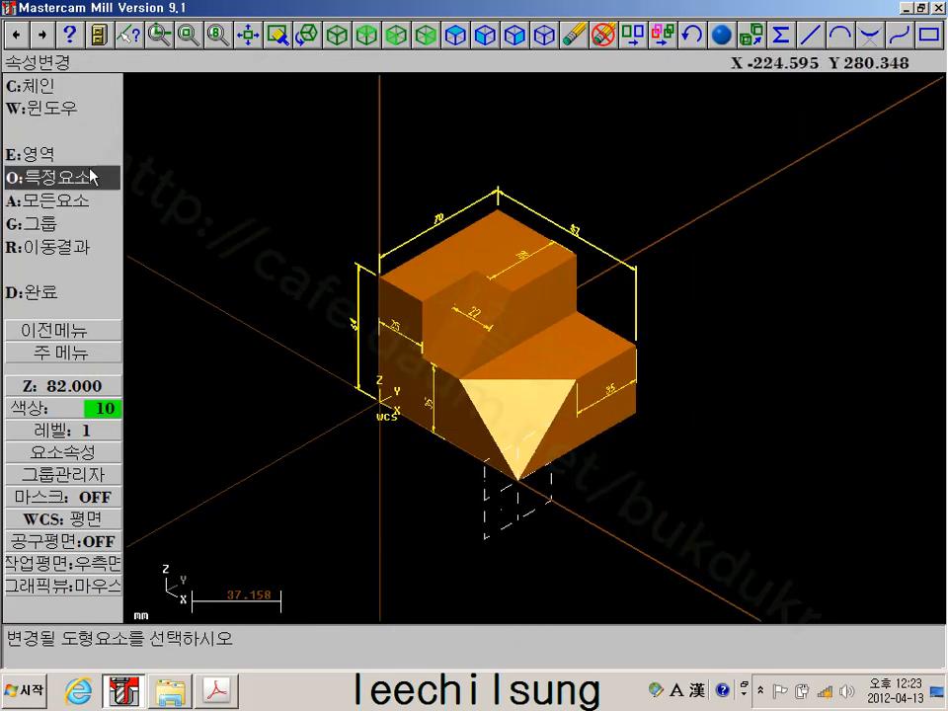
{"action": "left_click", "coordinate": [44, 293]}
{"action": "scroll", "coordinate": [321, 253], "scroll_direction": "up", "scroll_amount": 2}
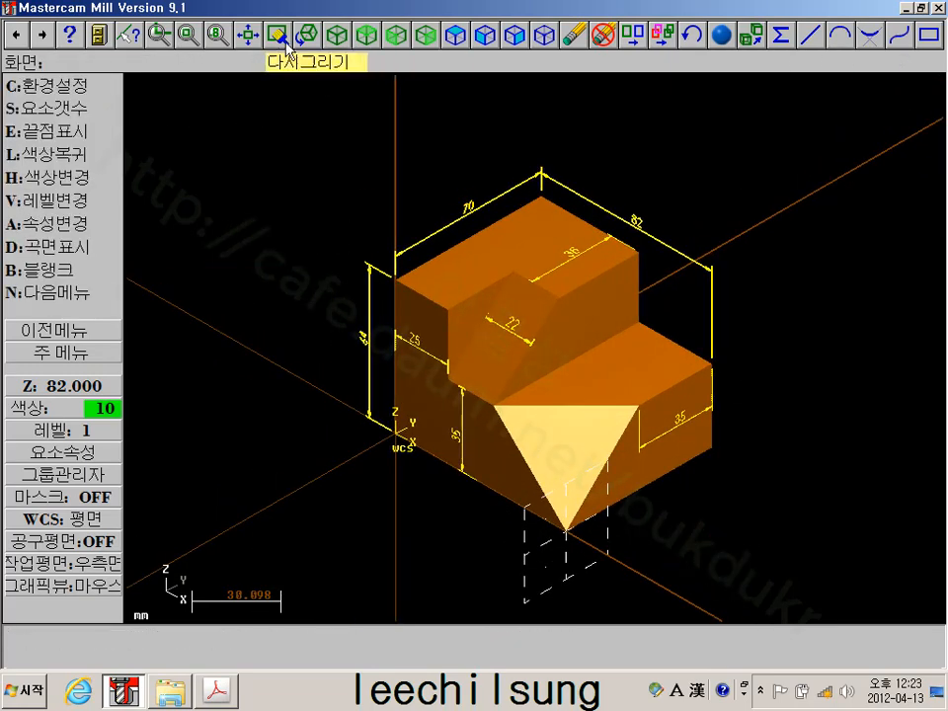
{"action": "left_click", "coordinate": [249, 33]}
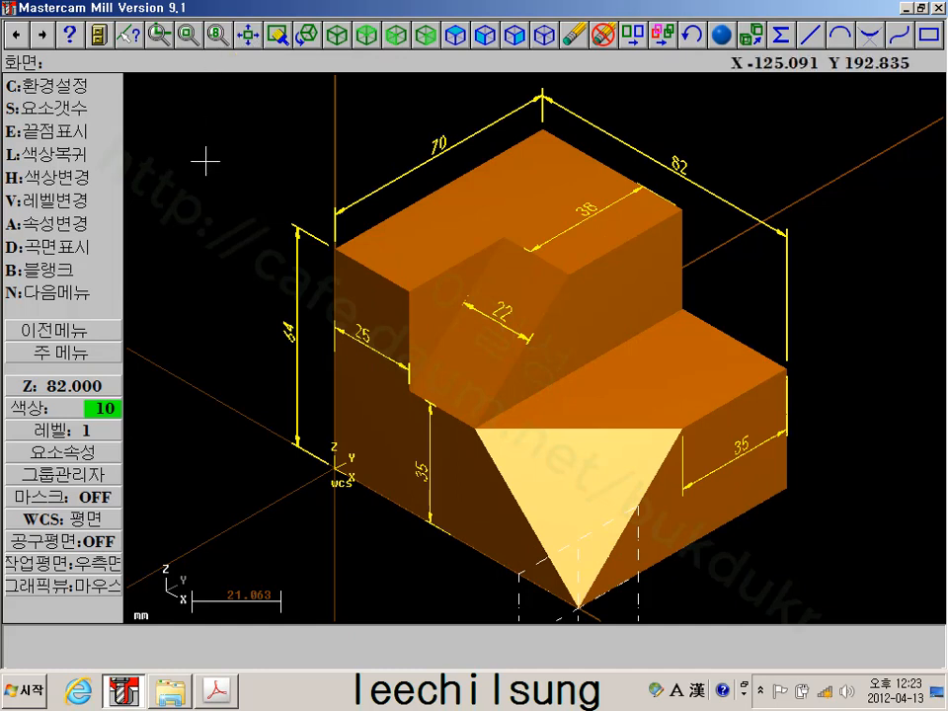
{"action": "left_click", "coordinate": [102, 354]}
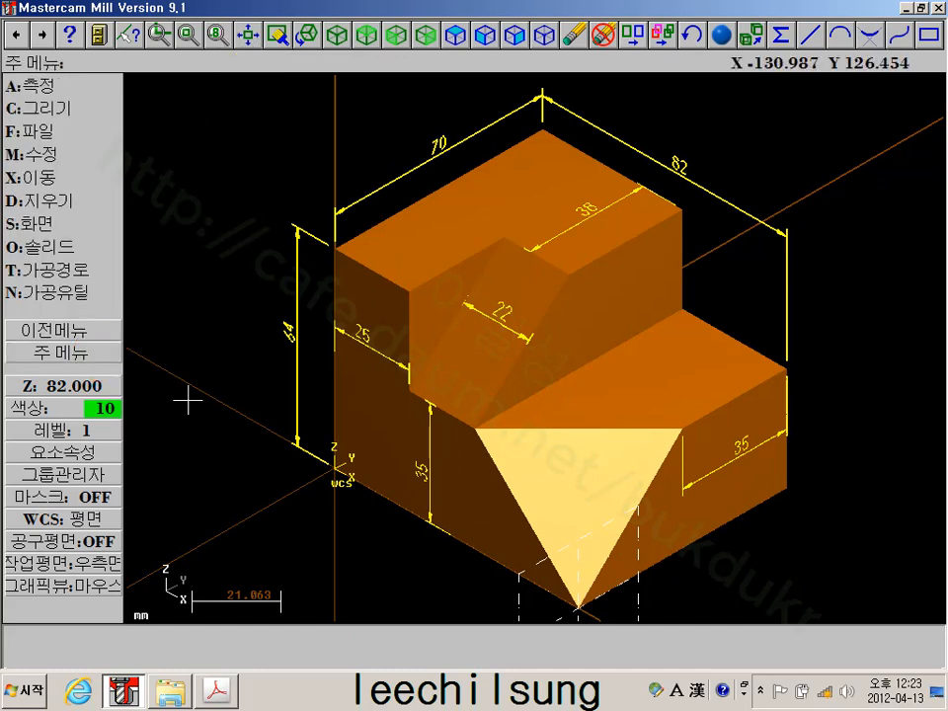